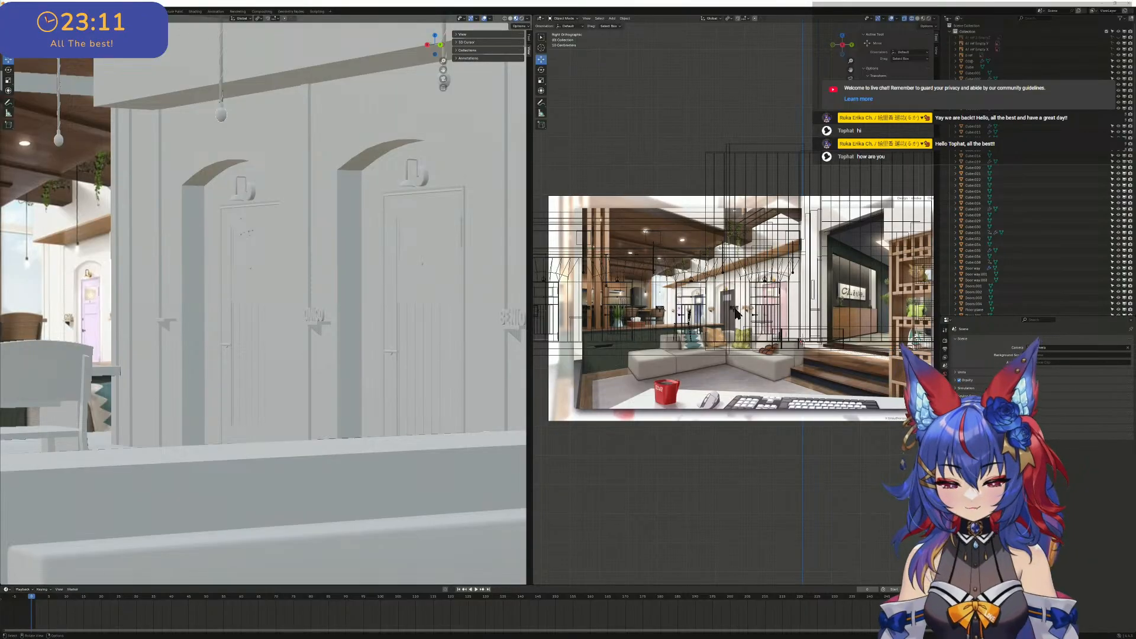
- Examine the lobby reference image against the overlaid wireframe of the doors, beams and walls in the side orthographic view
{"action": "scroll", "coordinate": [736, 312], "scroll_direction": "down", "scroll_amount": 3}
{"action": "scroll", "coordinate": [770, 299], "scroll_direction": "up", "scroll_amount": 4}
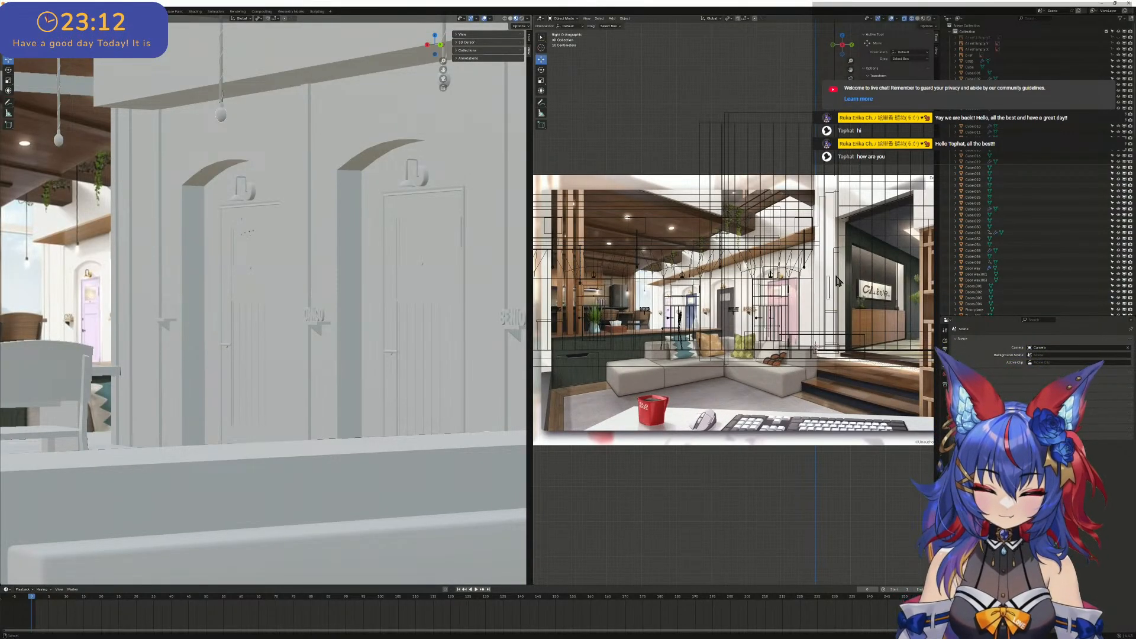
{"action": "middle_click_drag", "start_coordinate": [839, 282], "coordinate": [745, 273], "text": "shift"}
{"action": "scroll", "coordinate": [750, 272], "scroll_direction": "up", "scroll_amount": 3}
{"action": "scroll", "coordinate": [751, 272], "scroll_direction": "down", "scroll_amount": 1}
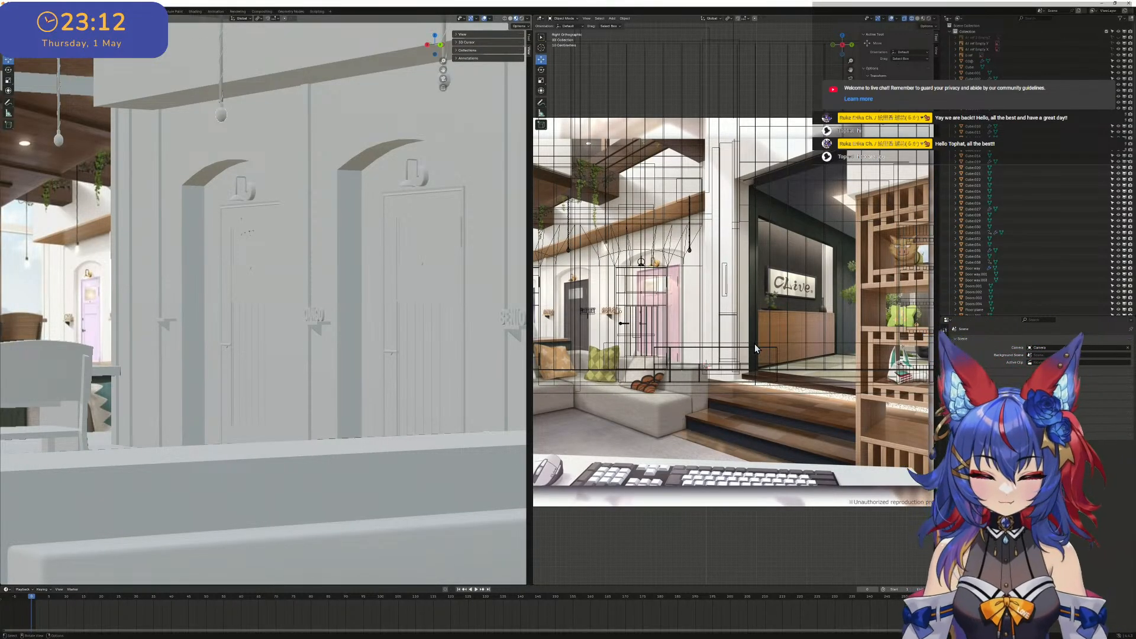
{"action": "scroll", "coordinate": [861, 254], "scroll_direction": "down", "scroll_amount": 2}
{"action": "scroll", "coordinate": [636, 268], "scroll_direction": "up", "scroll_amount": 1}
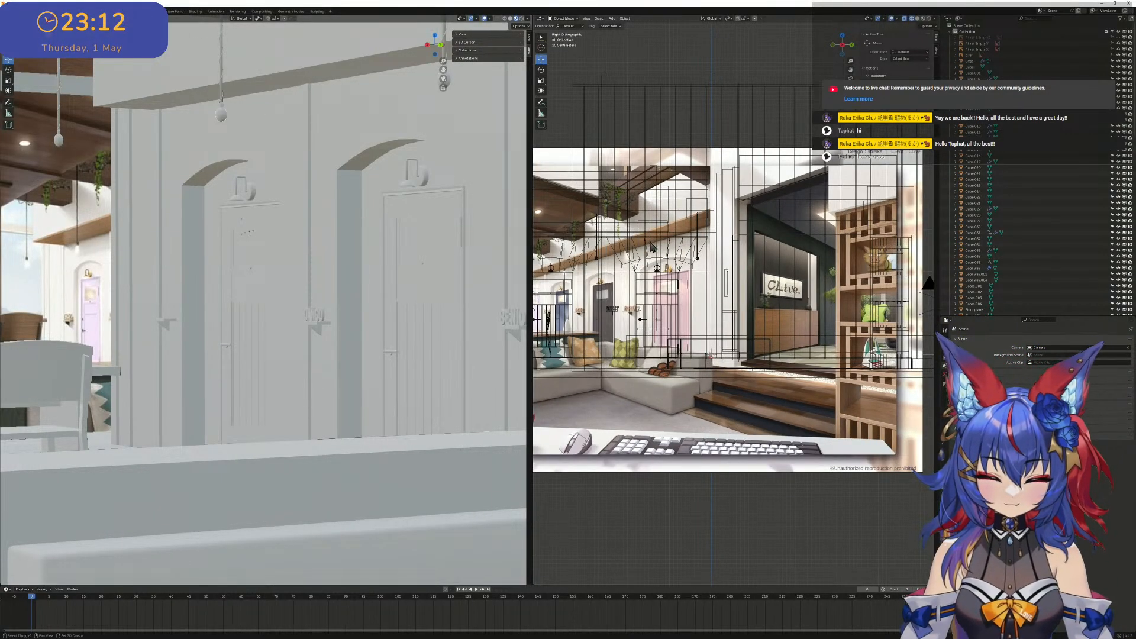
{"action": "middle_click_drag", "start_coordinate": [650, 242], "coordinate": [846, 260], "text": "shift"}
{"action": "middle_click_drag", "start_coordinate": [684, 253], "coordinate": [793, 232], "text": "shift"}
{"action": "scroll", "coordinate": [670, 228], "scroll_direction": "down", "scroll_amount": 2}
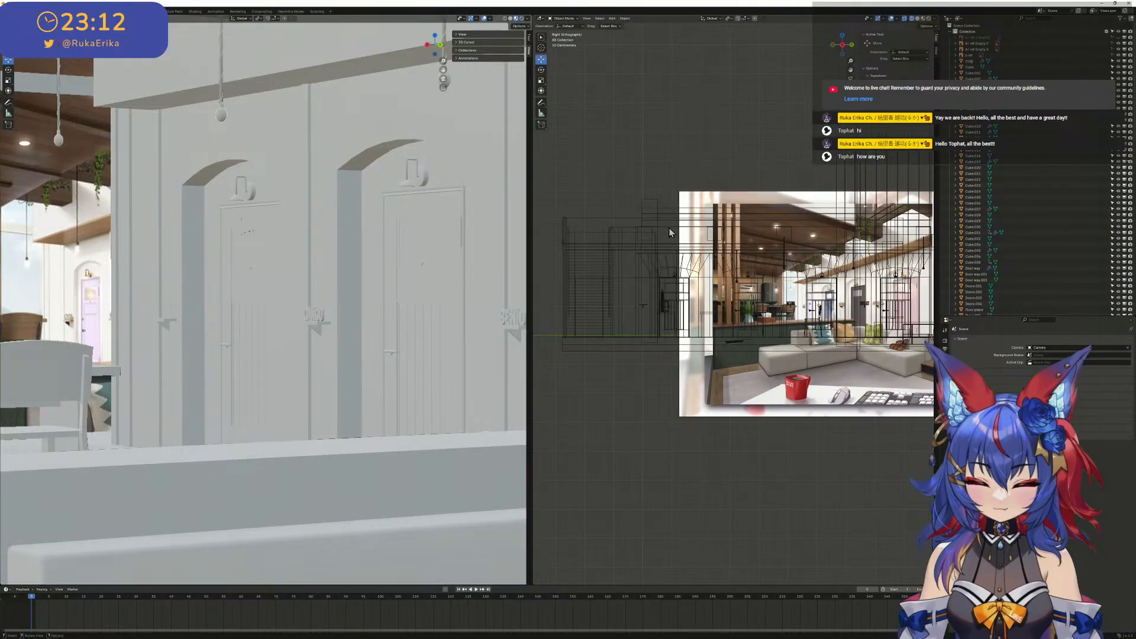
{"action": "middle_click_drag", "start_coordinate": [643, 232], "coordinate": [519, 242], "text": "shift"}
{"action": "middle_click_drag", "start_coordinate": [947, 220], "coordinate": [832, 259]}
{"action": "scroll", "coordinate": [805, 273], "scroll_direction": "up", "scroll_amount": 5}
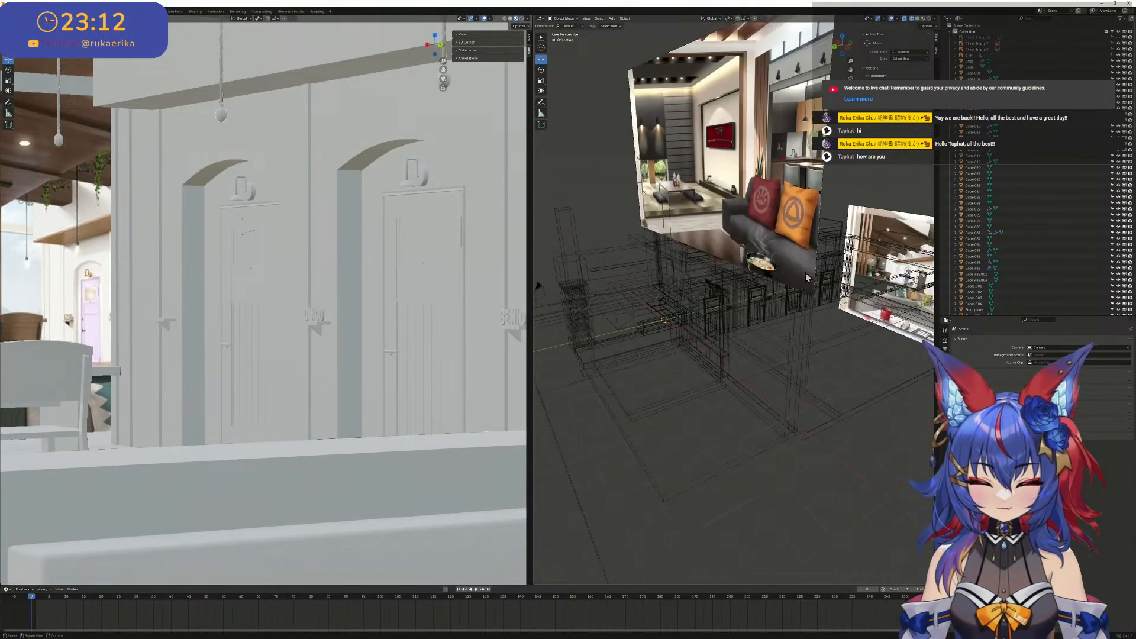
- Look over the whole interior blockout and its surrounding reference image planes in perspective in both viewports
{"action": "middle_click_drag", "start_coordinate": [782, 293], "coordinate": [690, 370], "text": "shift"}
{"action": "scroll", "coordinate": [302, 278], "scroll_direction": "down", "scroll_amount": 5}
{"action": "scroll", "coordinate": [279, 277], "scroll_direction": "down", "scroll_amount": 8}
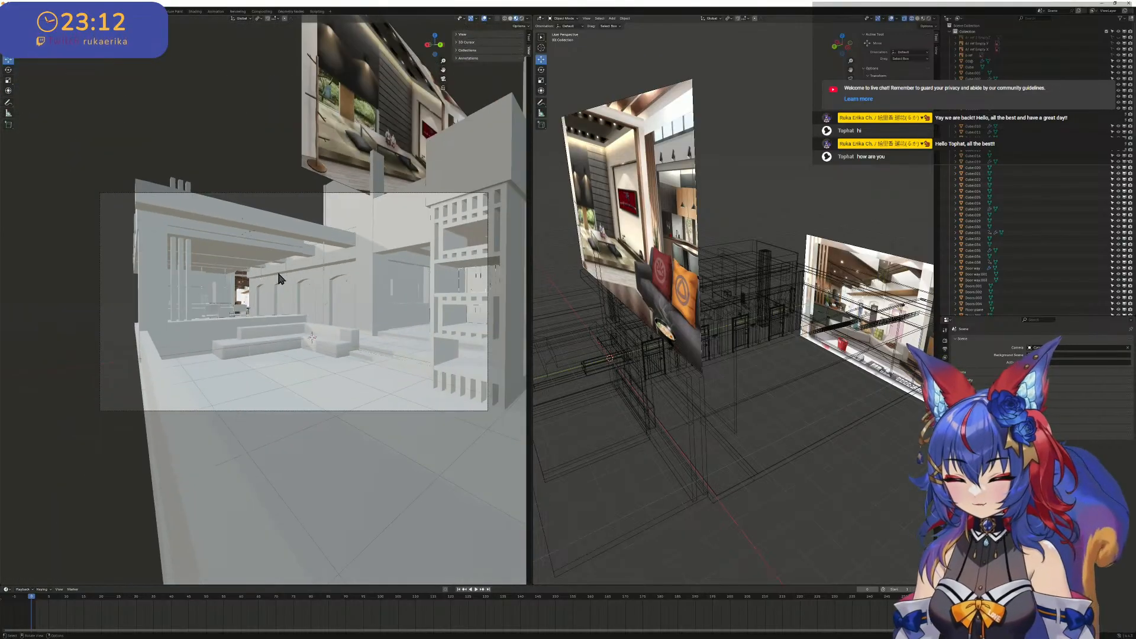
{"action": "scroll", "coordinate": [713, 262], "scroll_direction": "up", "scroll_amount": 3}
{"action": "scroll", "coordinate": [716, 262], "scroll_direction": "down", "scroll_amount": 3}
{"action": "middle_click_drag", "start_coordinate": [768, 258], "coordinate": [915, 178]}
{"action": "middle_click_drag", "start_coordinate": [917, 112], "coordinate": [891, 44], "text": "shift"}
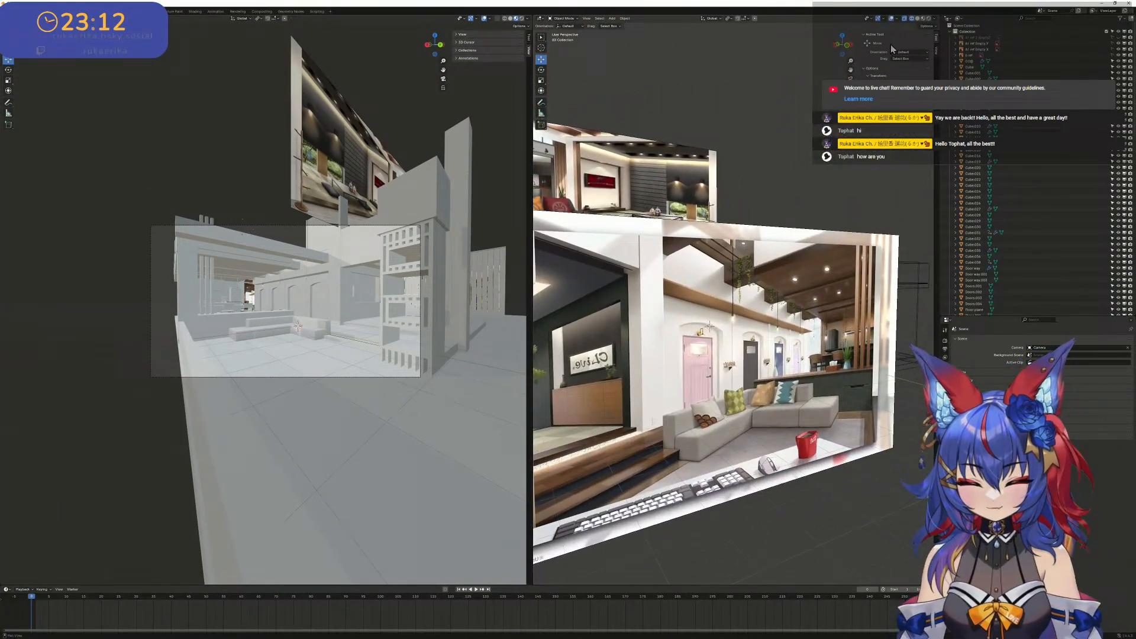
- Compare the lobby reference image with the wireframe model in opposite orthographic views and from inside the room
{"action": "left_click", "coordinate": [847, 49]}
{"action": "scroll", "coordinate": [662, 315], "scroll_direction": "up", "scroll_amount": 3}
{"action": "middle_click_drag", "start_coordinate": [662, 308], "coordinate": [841, 252], "text": "shift"}
{"action": "scroll", "coordinate": [841, 252], "scroll_direction": "down", "scroll_amount": 3}
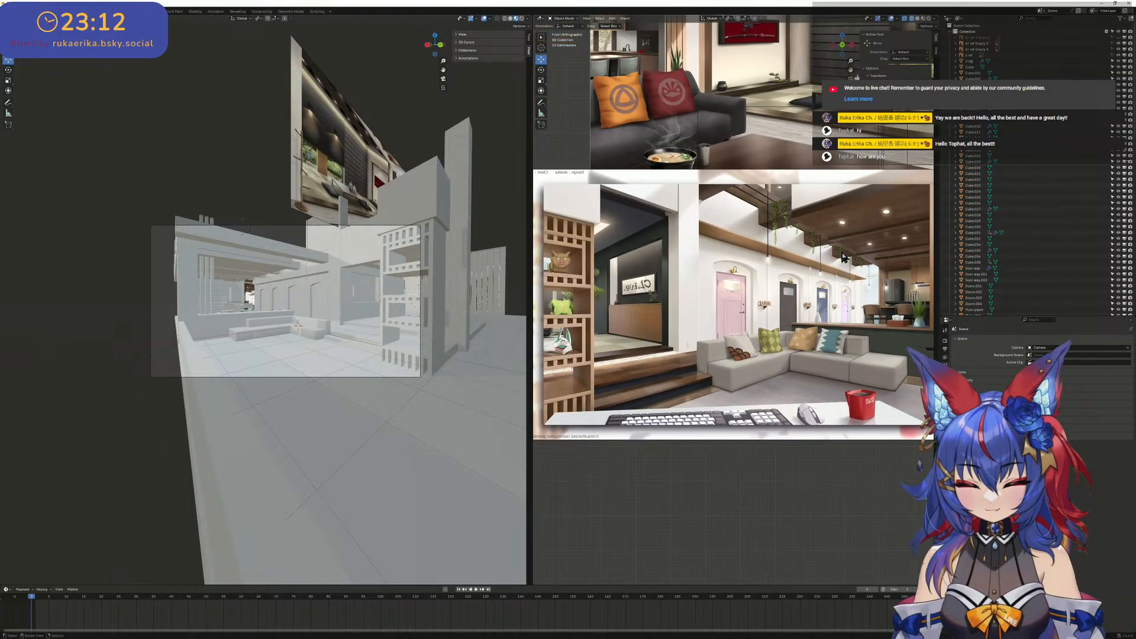
{"action": "left_click", "coordinate": [845, 52]}
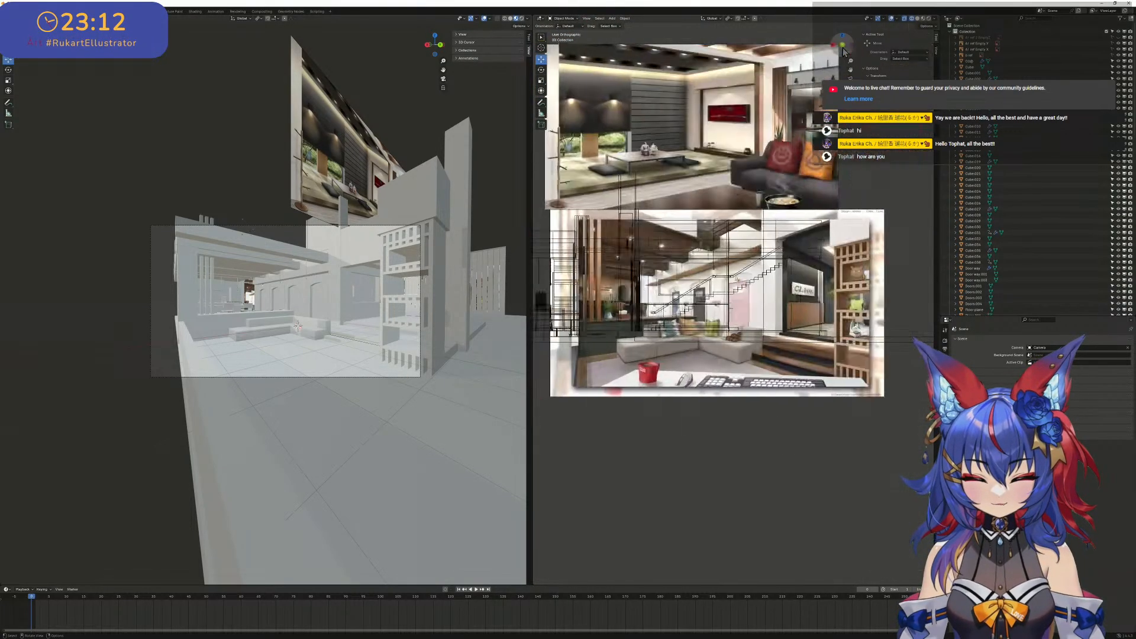
{"action": "scroll", "coordinate": [770, 261], "scroll_direction": "up", "scroll_amount": 4}
{"action": "middle_click_drag", "start_coordinate": [766, 272], "coordinate": [932, 257], "text": "shift"}
{"action": "scroll", "coordinate": [766, 279], "scroll_direction": "down", "scroll_amount": 2}
{"action": "scroll", "coordinate": [861, 301], "scroll_direction": "up", "scroll_amount": 5}
{"action": "middle_click_drag", "start_coordinate": [862, 300], "coordinate": [653, 311], "text": "shift"}
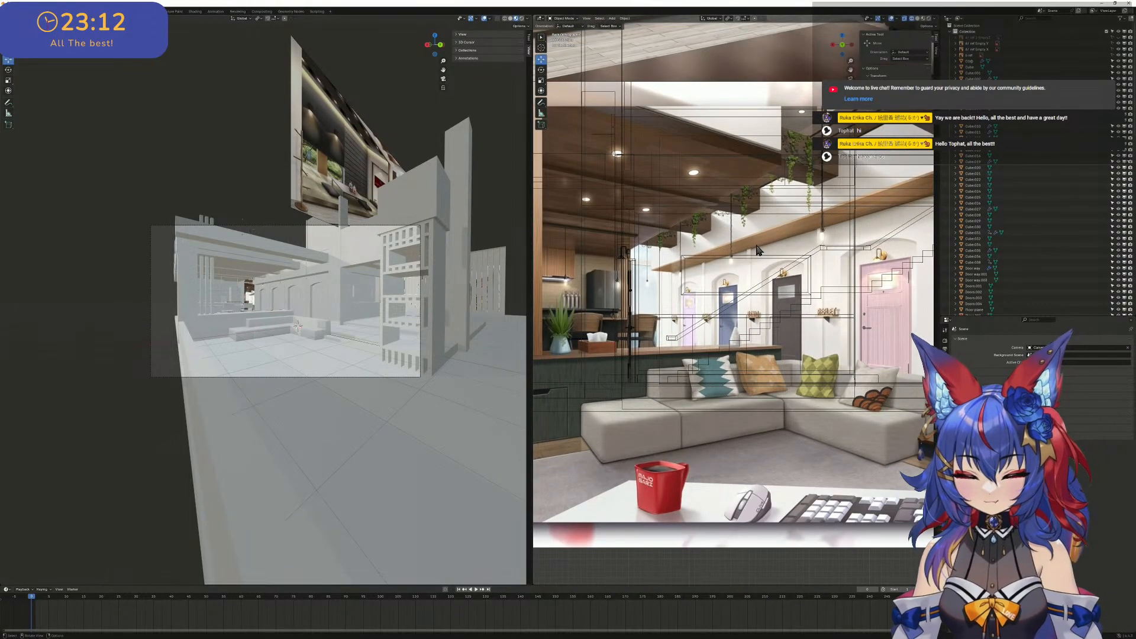
{"action": "scroll", "coordinate": [758, 249], "scroll_direction": "down", "scroll_amount": 4}
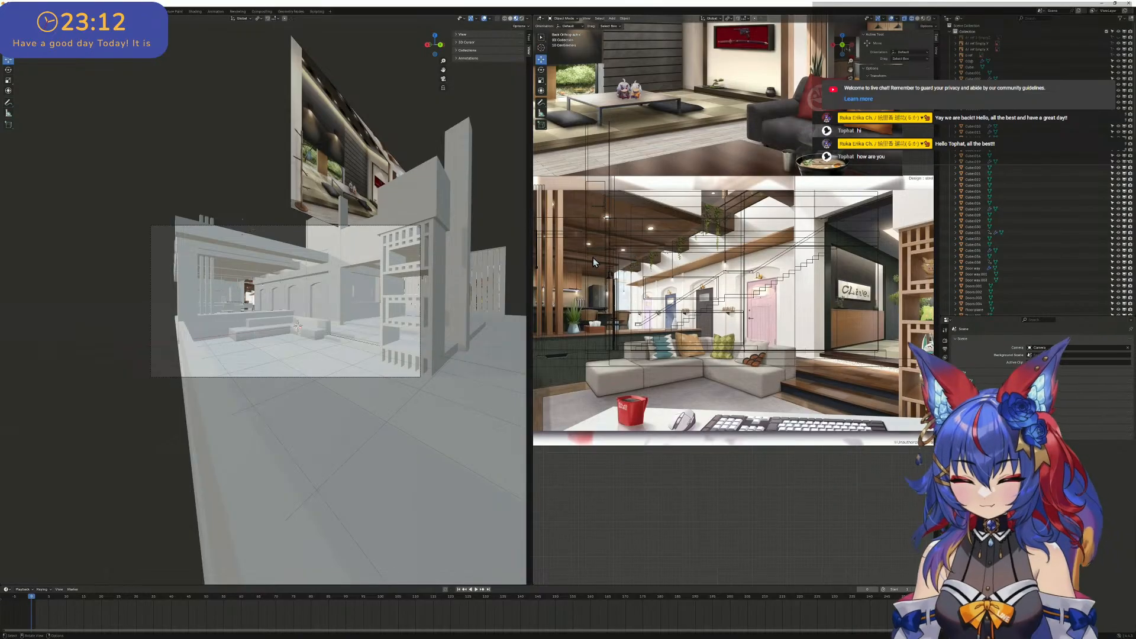
{"action": "middle_click_drag", "start_coordinate": [648, 251], "coordinate": [661, 285]}
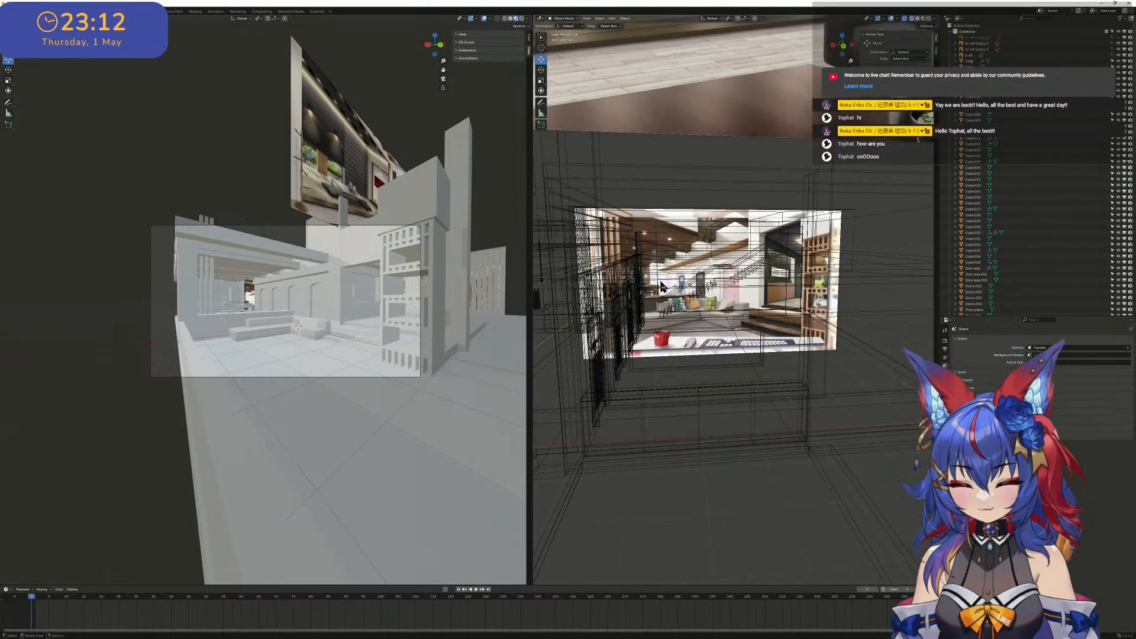
{"action": "scroll", "coordinate": [661, 286], "scroll_direction": "up", "scroll_amount": 6}
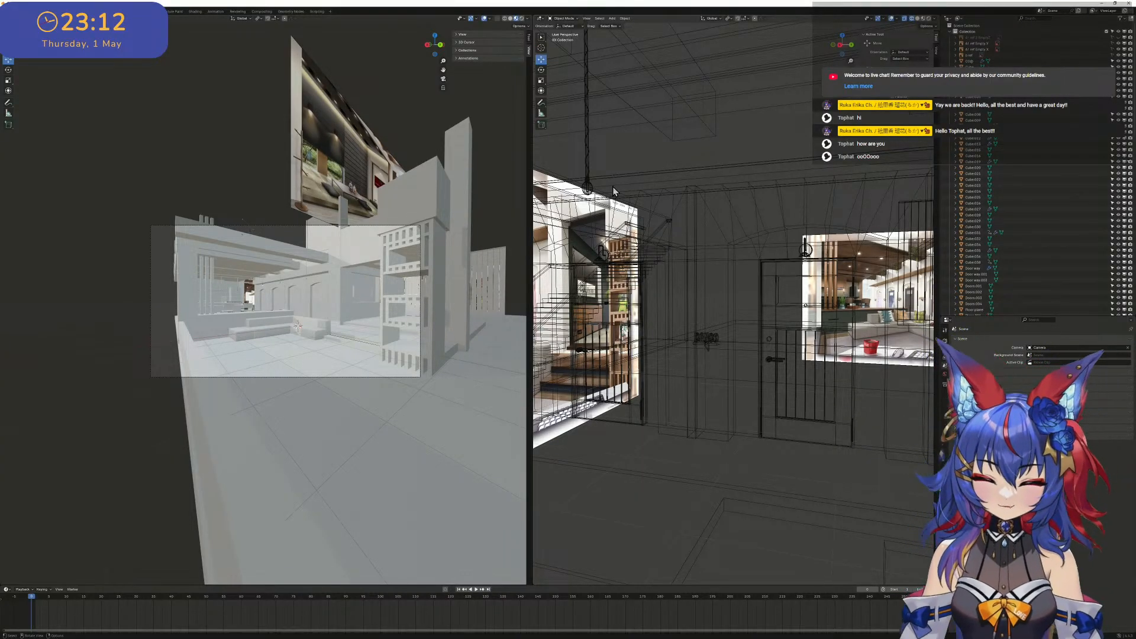
{"action": "middle_click_drag", "start_coordinate": [745, 128], "coordinate": [760, 178]}
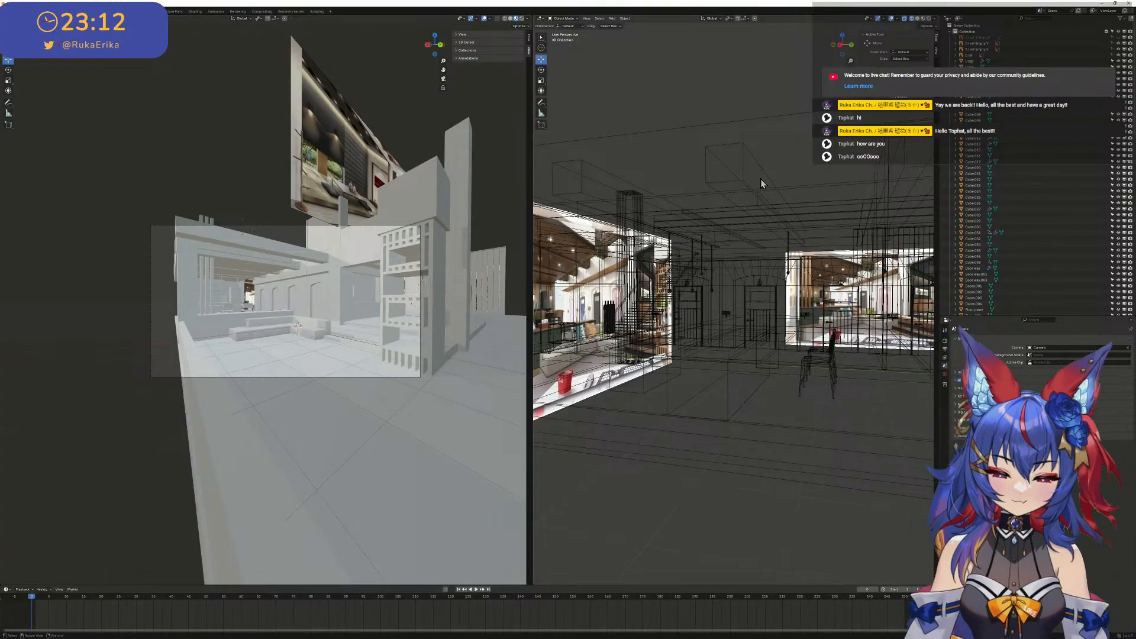
{"action": "middle_click_drag", "start_coordinate": [761, 179], "coordinate": [708, 304]}
{"action": "middle_click_drag", "start_coordinate": [850, 293], "coordinate": [669, 289], "text": "shift"}
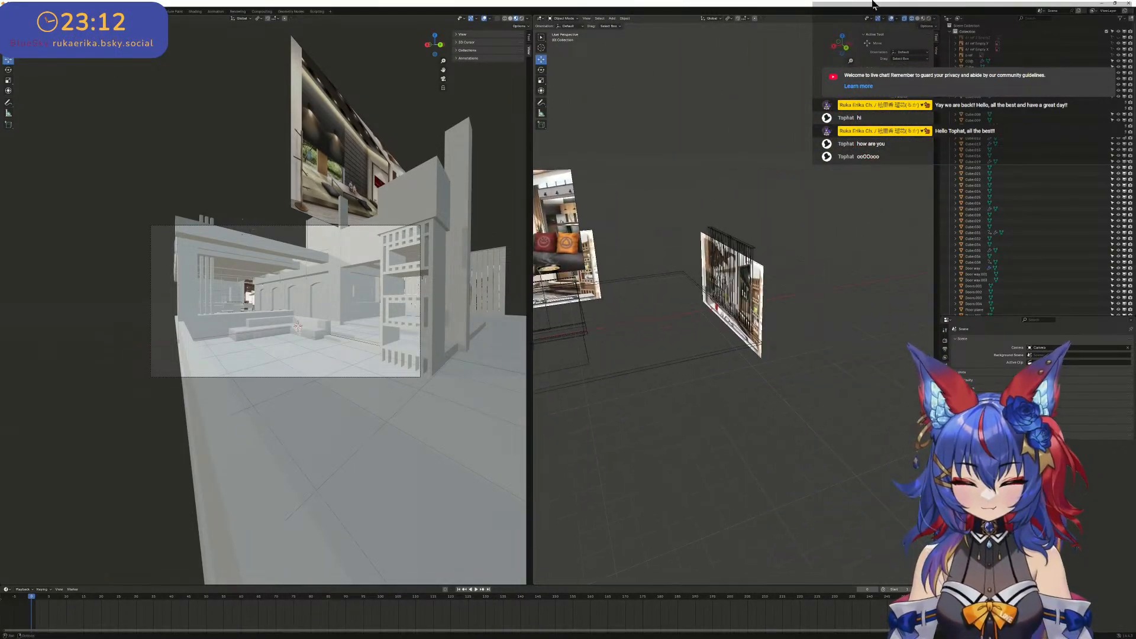
- Compare the kitchen area of the lobby reference, seen in the right orthographic view, with the modelled kitchen in the shaded viewport
{"action": "left_click", "coordinate": [835, 47]}
{"action": "scroll", "coordinate": [750, 306], "scroll_direction": "up", "scroll_amount": 6}
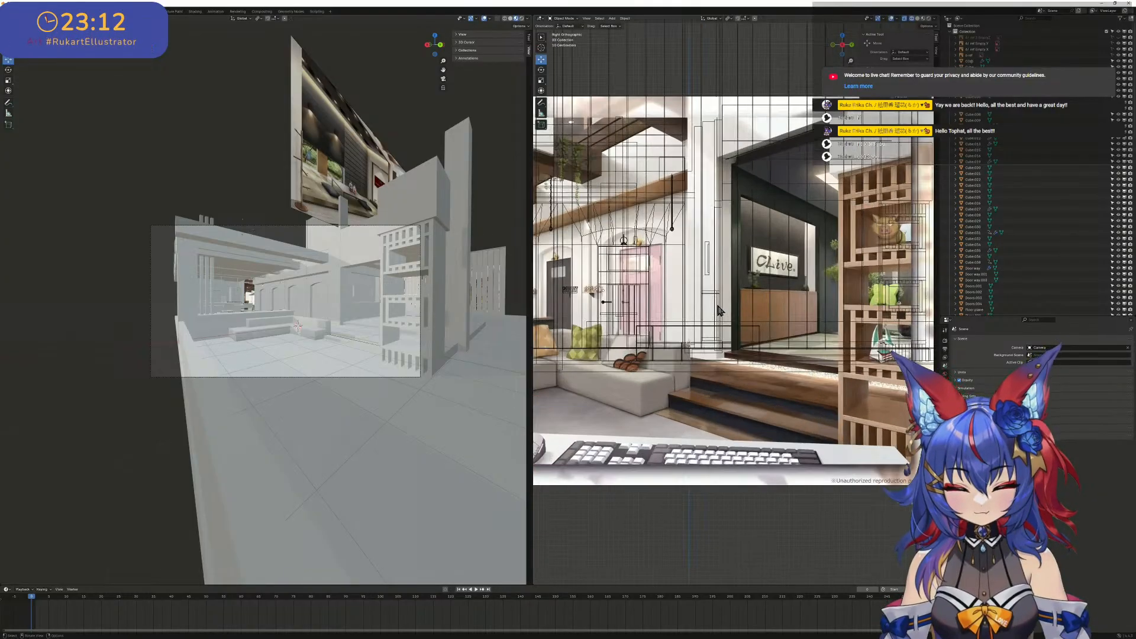
{"action": "scroll", "coordinate": [749, 306], "scroll_direction": "up", "scroll_amount": 2}
{"action": "middle_click_drag", "start_coordinate": [820, 293], "coordinate": [765, 284], "text": "shift"}
{"action": "scroll", "coordinate": [756, 289], "scroll_direction": "up", "scroll_amount": 5}
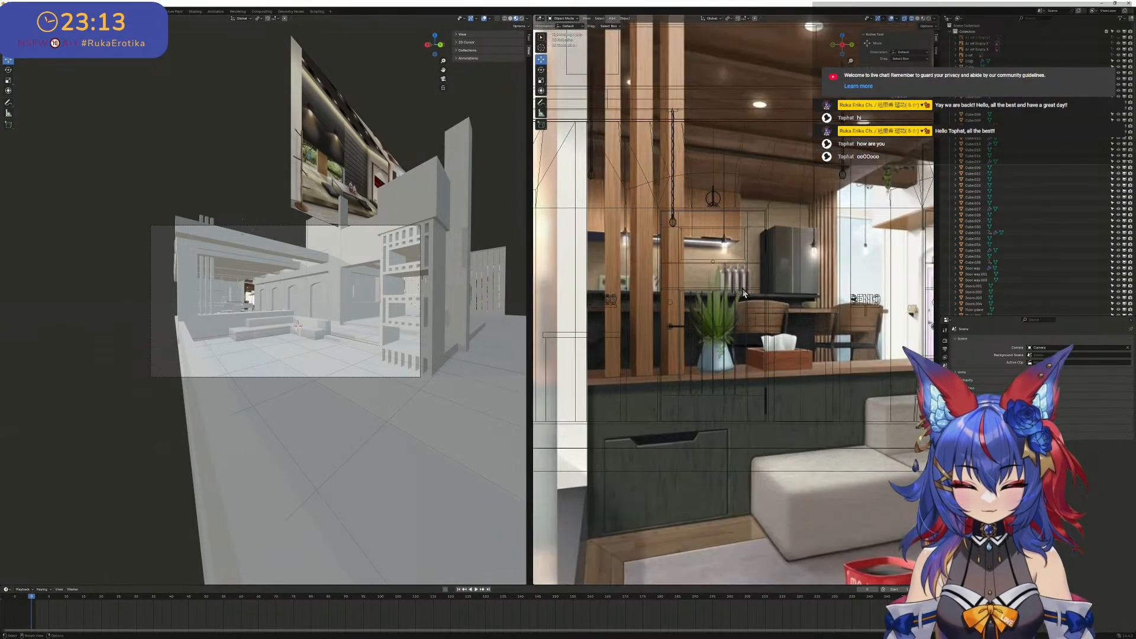
{"action": "scroll", "coordinate": [264, 303], "scroll_direction": "up", "scroll_amount": 8}
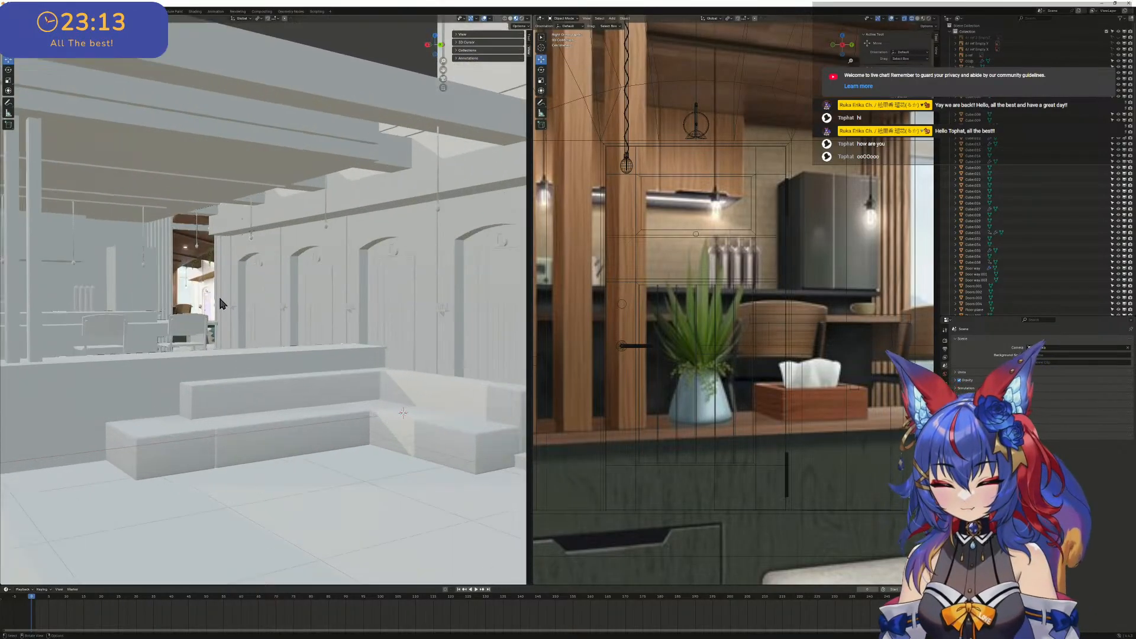
{"action": "scroll", "coordinate": [218, 298], "scroll_direction": "up", "scroll_amount": 1}
{"action": "middle_click_drag", "start_coordinate": [162, 295], "coordinate": [377, 303], "text": "shift"}
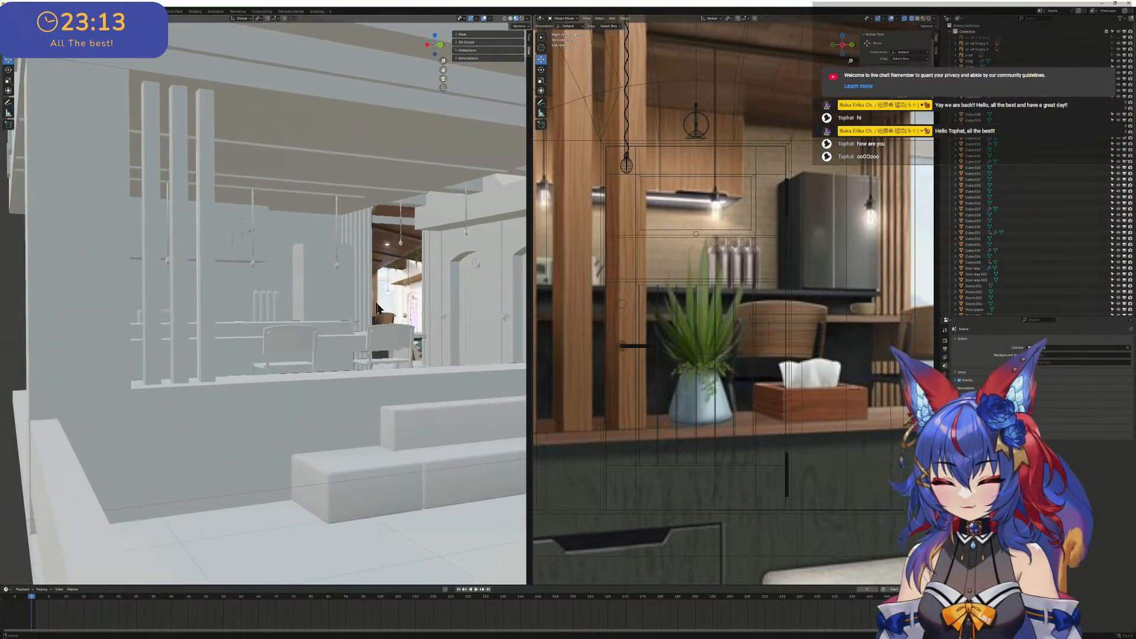
- Turn off X-ray in the wireframe viewport and switch it to Material Preview shading
{"action": "scroll", "coordinate": [728, 322], "scroll_direction": "down", "scroll_amount": 8}
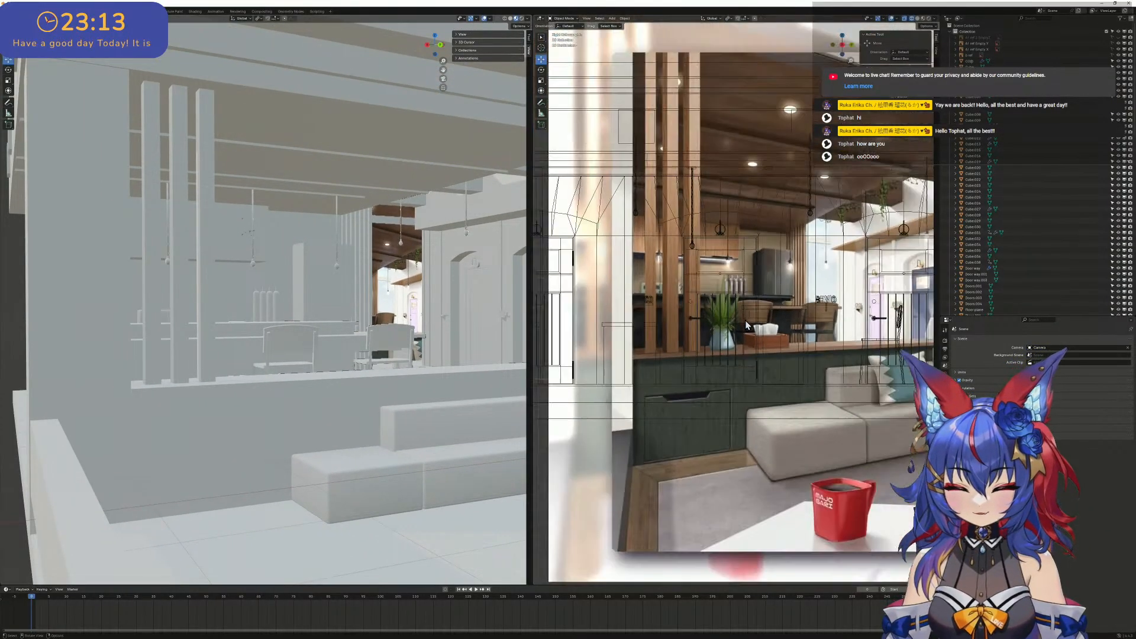
{"action": "left_click", "coordinate": [904, 19]}
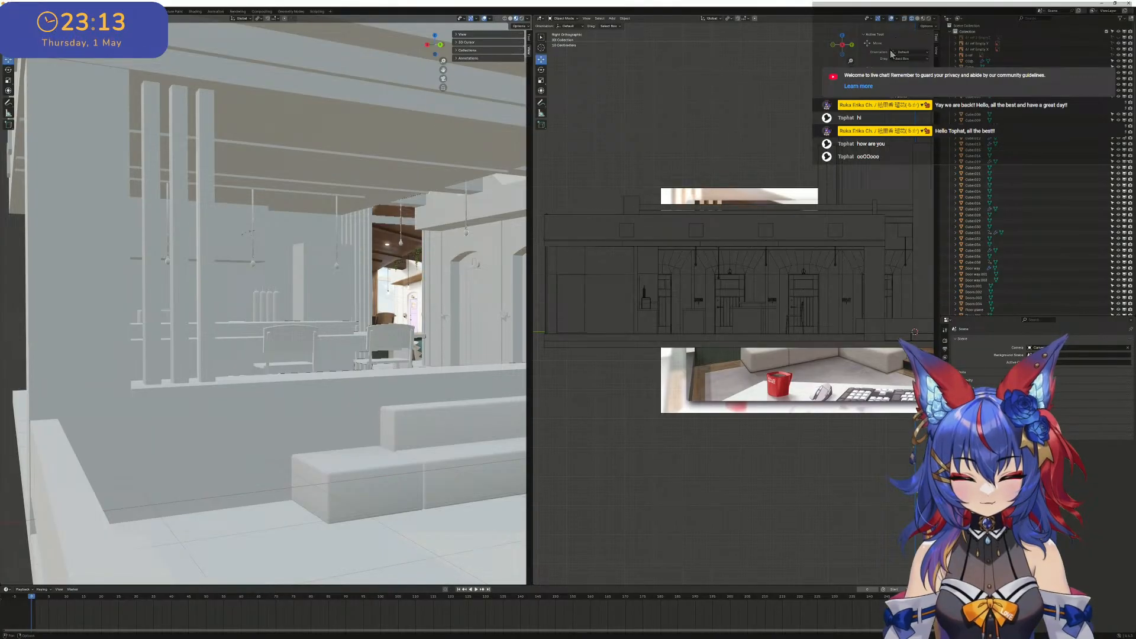
{"action": "left_click", "coordinate": [923, 19]}
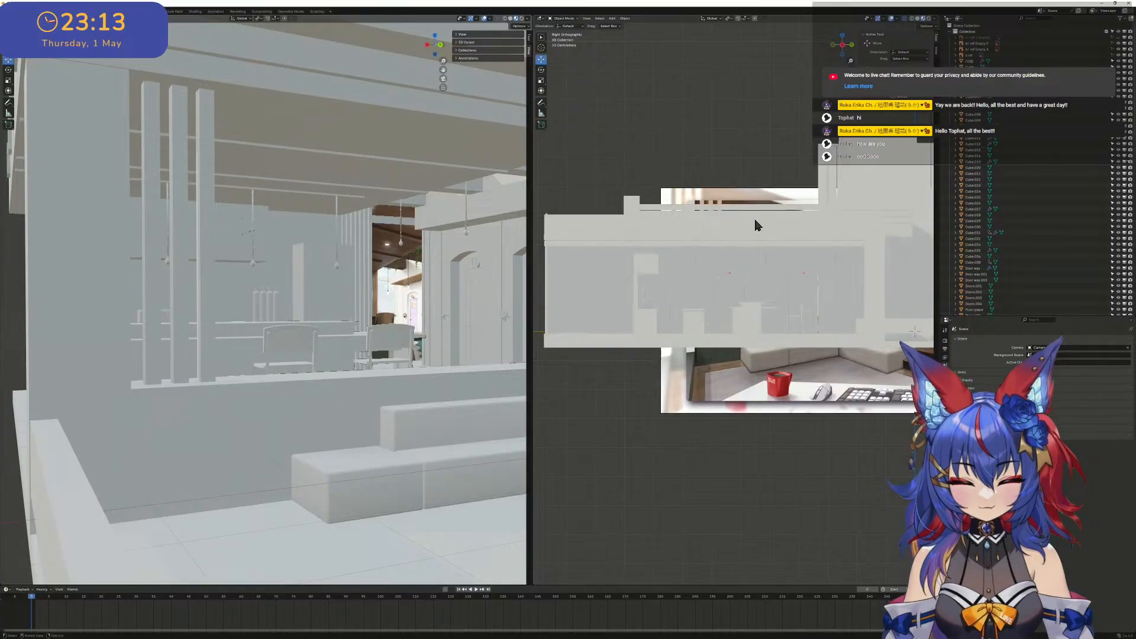
- Examine the shaded building from outside, the kitchen counters inside, and the corridor wall with the doors
{"action": "mouse_move", "coordinate": [754, 217]}
{"action": "middle_mouse_down"}
{"action": "mouse_move", "coordinate": [733, 222]}
{"action": "mouse_move", "coordinate": [716, 254]}
{"action": "mouse_move", "coordinate": [806, 264]}
{"action": "middle_mouse_up"}
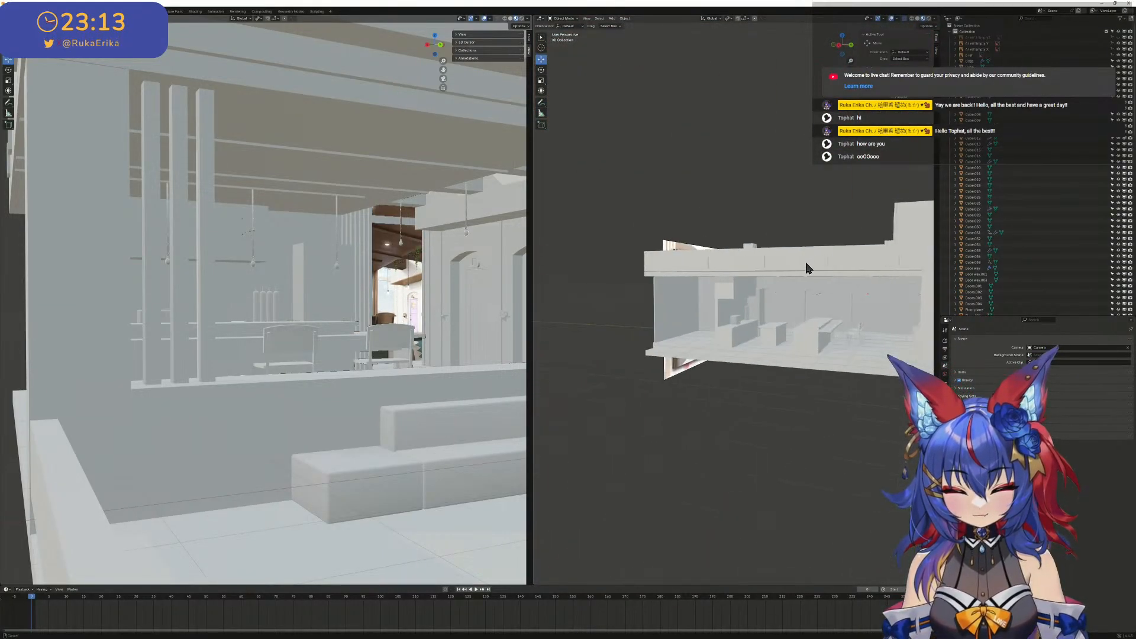
{"action": "scroll", "coordinate": [800, 284], "scroll_direction": "up", "scroll_amount": 8}
{"action": "scroll", "coordinate": [804, 304], "scroll_direction": "down", "scroll_amount": 7}
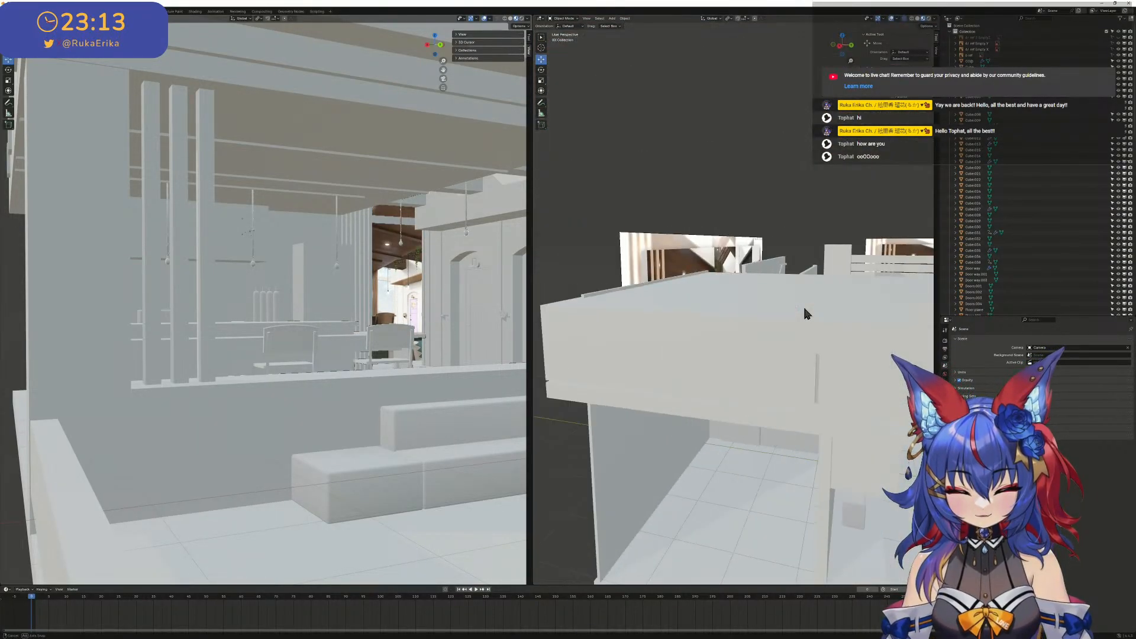
{"action": "scroll", "coordinate": [800, 302], "scroll_direction": "up", "scroll_amount": 4}
{"action": "middle_click_drag", "start_coordinate": [798, 300], "coordinate": [853, 365]}
{"action": "scroll", "coordinate": [741, 344], "scroll_direction": "up", "scroll_amount": 1}
{"action": "scroll", "coordinate": [752, 359], "scroll_direction": "down", "scroll_amount": 1}
{"action": "scroll", "coordinate": [758, 365], "scroll_direction": "down", "scroll_amount": 1}
{"action": "scroll", "coordinate": [761, 363], "scroll_direction": "up", "scroll_amount": 1}
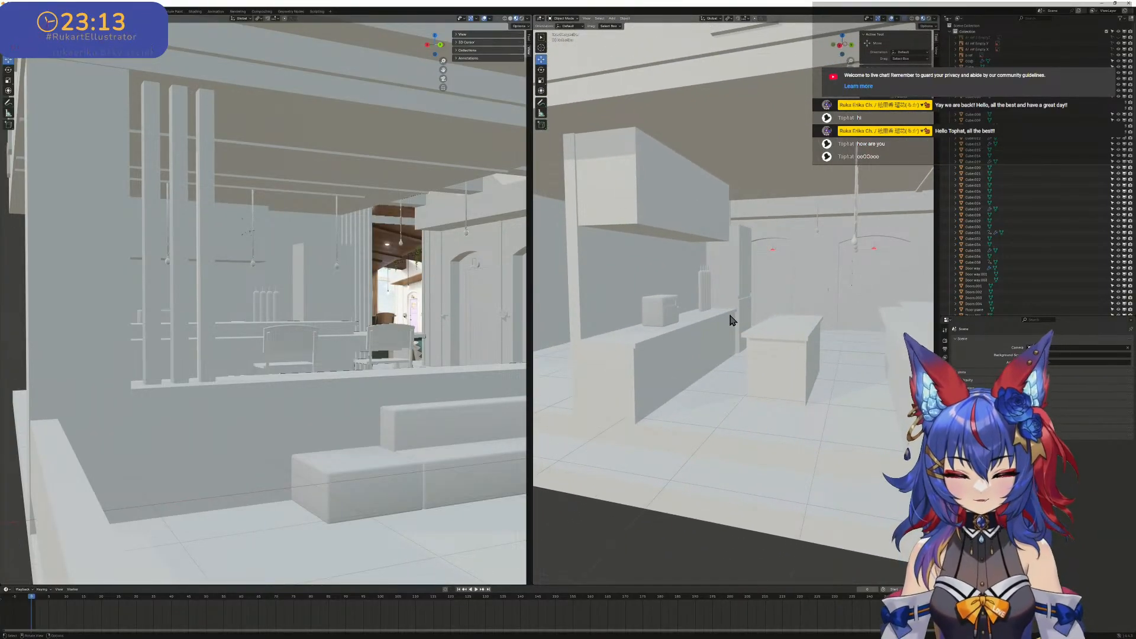
{"action": "scroll", "coordinate": [772, 236], "scroll_direction": "down", "scroll_amount": 10}
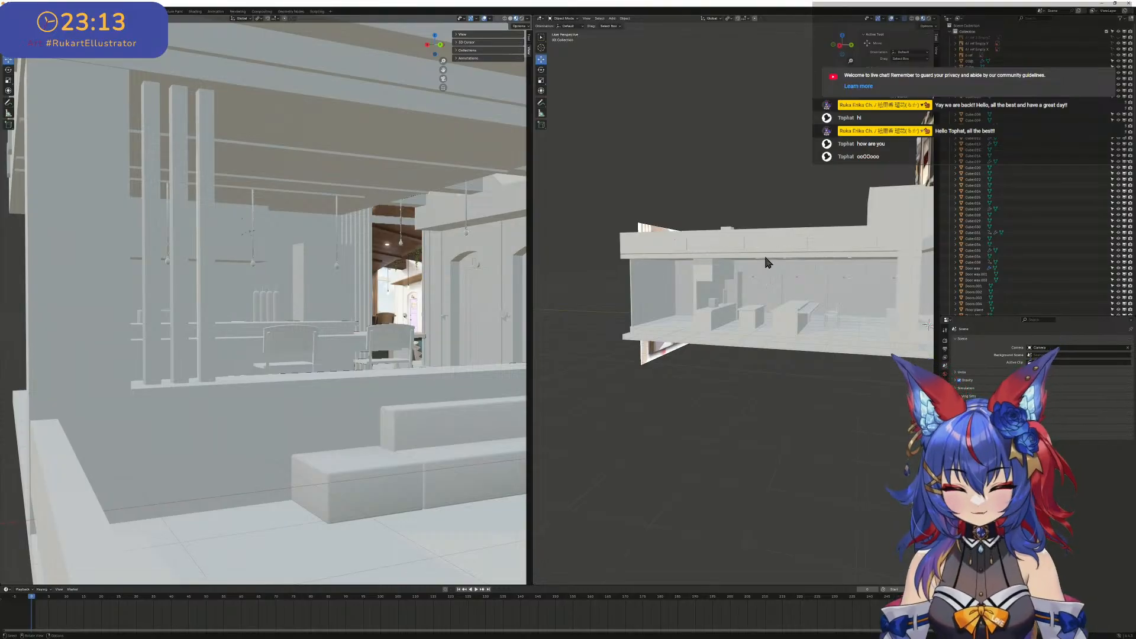
{"action": "middle_click_drag", "start_coordinate": [768, 262], "coordinate": [739, 268]}
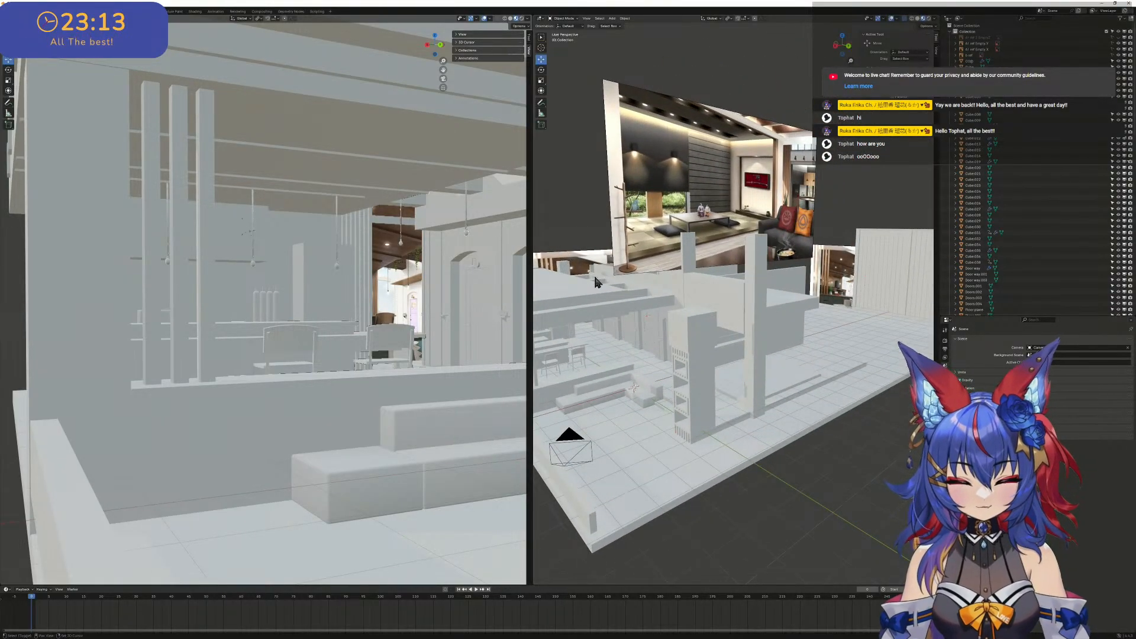
{"action": "middle_click_drag", "start_coordinate": [597, 283], "coordinate": [773, 256]}
{"action": "scroll", "coordinate": [673, 267], "scroll_direction": "up", "scroll_amount": 8}
{"action": "scroll", "coordinate": [769, 260], "scroll_direction": "up", "scroll_amount": 3}
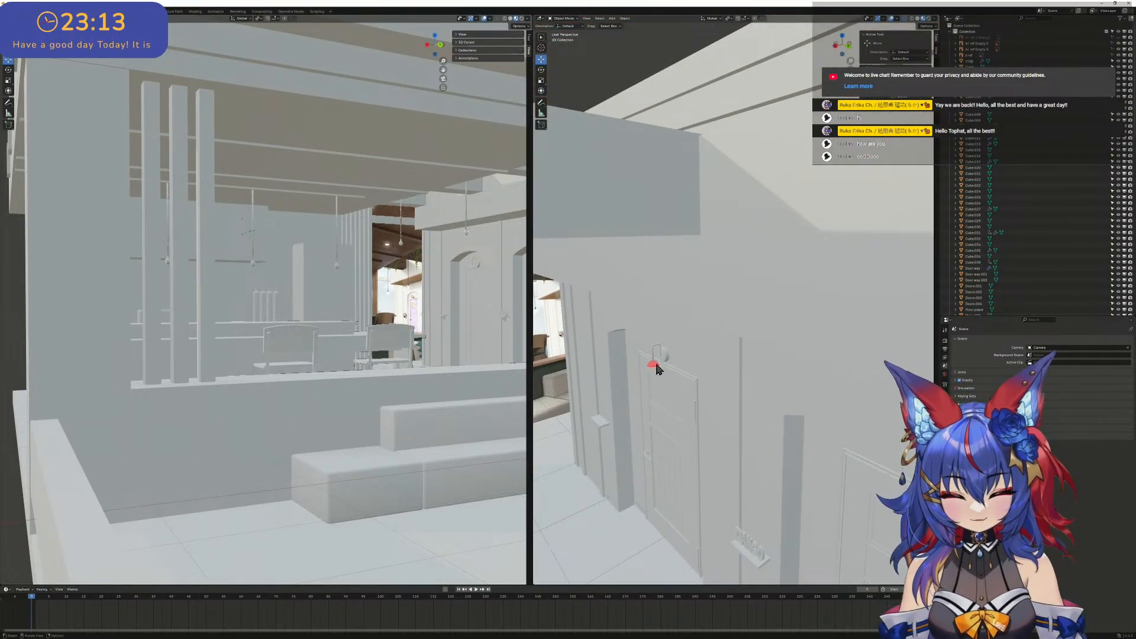
- Switch the viewport showing the door wall to Solid shading with X-ray turned off
{"action": "left_click", "coordinate": [898, 19]}
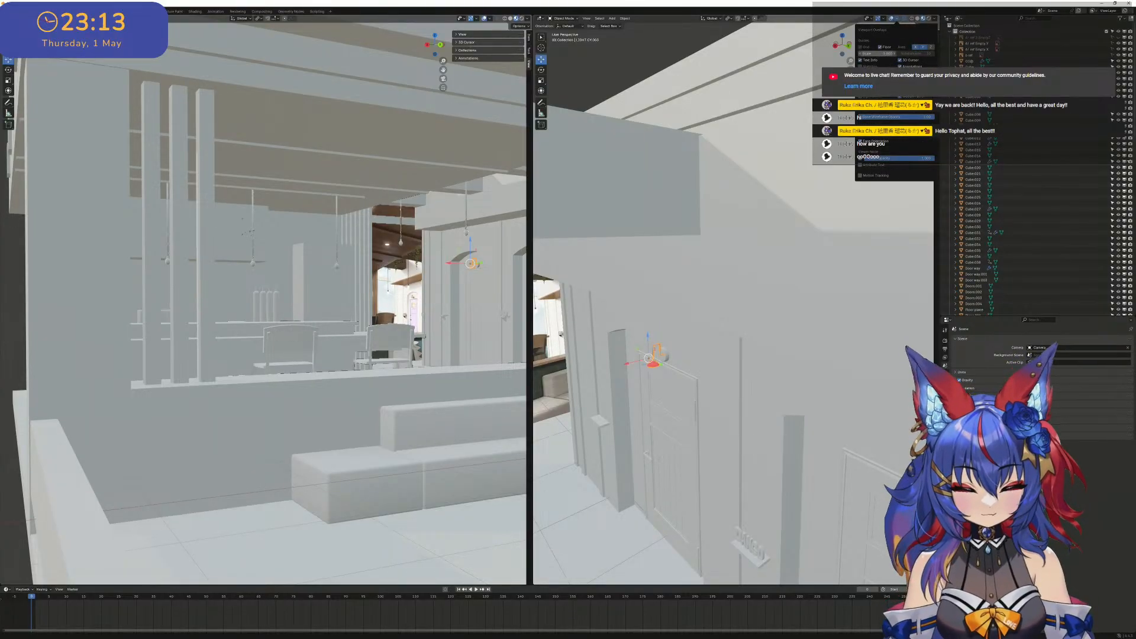
{"action": "left_click", "coordinate": [918, 20]}
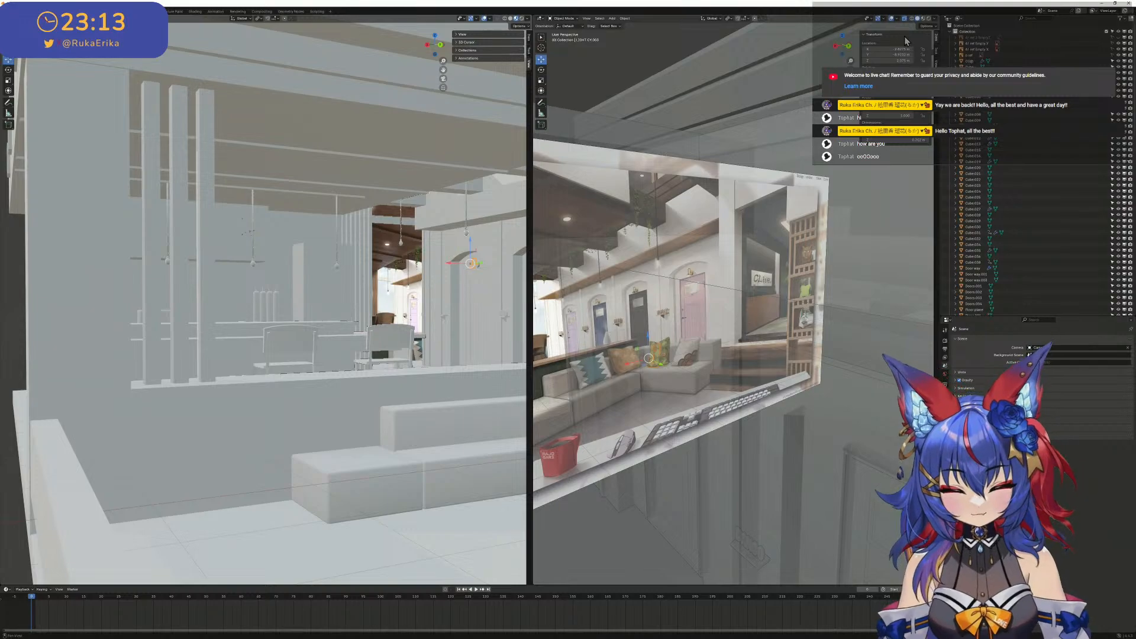
{"action": "left_click", "coordinate": [904, 19]}
- Examine the arched doorways, wall lamps, door panels and name-sign shelves along the corridor wall
{"action": "scroll", "coordinate": [687, 349], "scroll_direction": "down", "scroll_amount": 2}
{"action": "middle_click_drag", "start_coordinate": [687, 349], "coordinate": [699, 328], "text": "shift"}
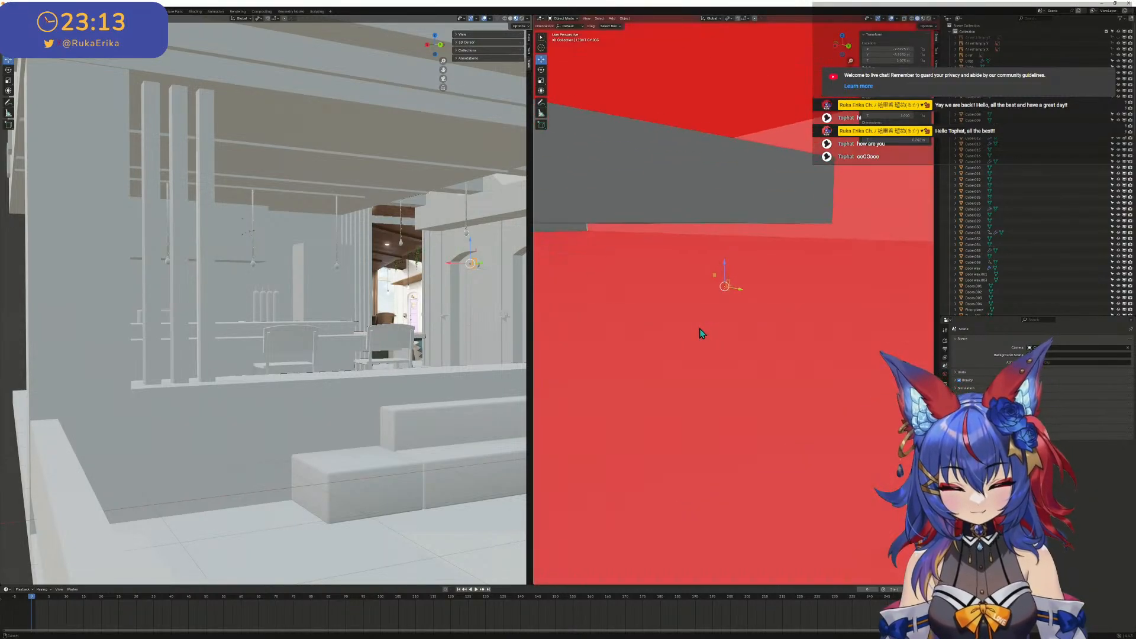
{"action": "scroll", "coordinate": [713, 310], "scroll_direction": "up", "scroll_amount": 2}
{"action": "scroll", "coordinate": [740, 233], "scroll_direction": "up", "scroll_amount": 3}
{"action": "scroll", "coordinate": [744, 236], "scroll_direction": "down", "scroll_amount": 3}
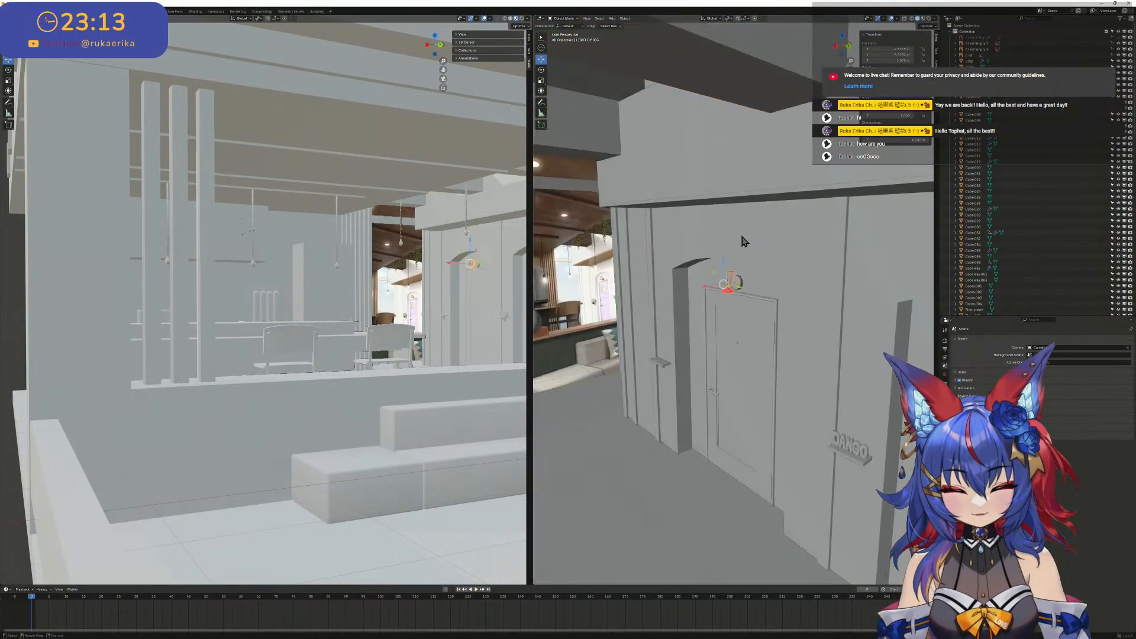
{"action": "scroll", "coordinate": [756, 237], "scroll_direction": "down", "scroll_amount": 2}
{"action": "scroll", "coordinate": [714, 312], "scroll_direction": "up", "scroll_amount": 4}
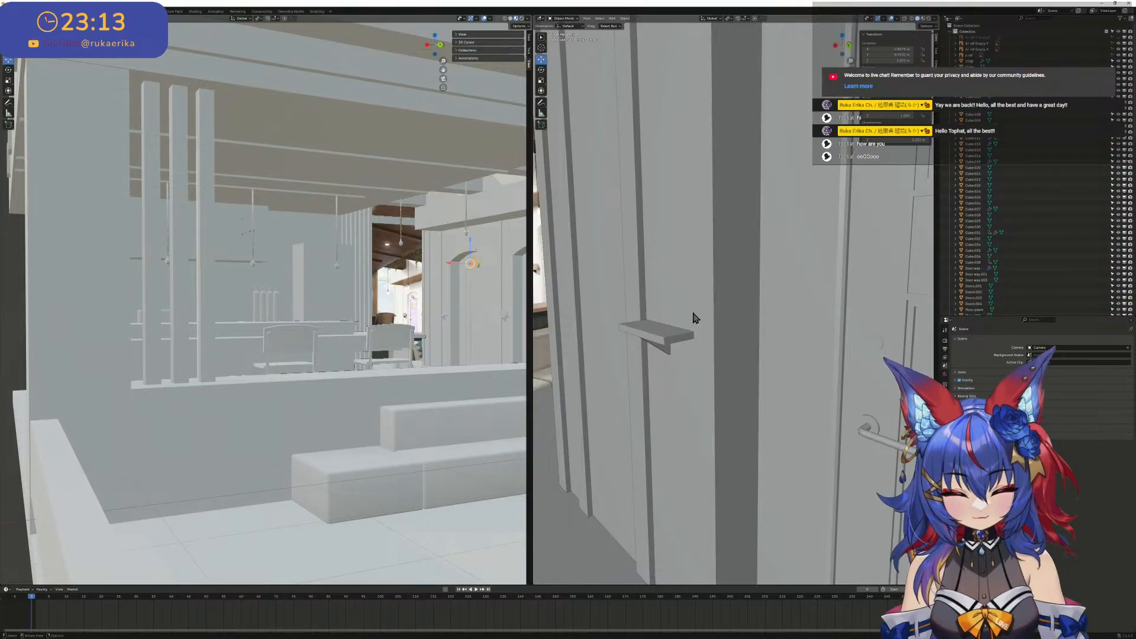
{"action": "scroll", "coordinate": [671, 312], "scroll_direction": "down", "scroll_amount": 3}
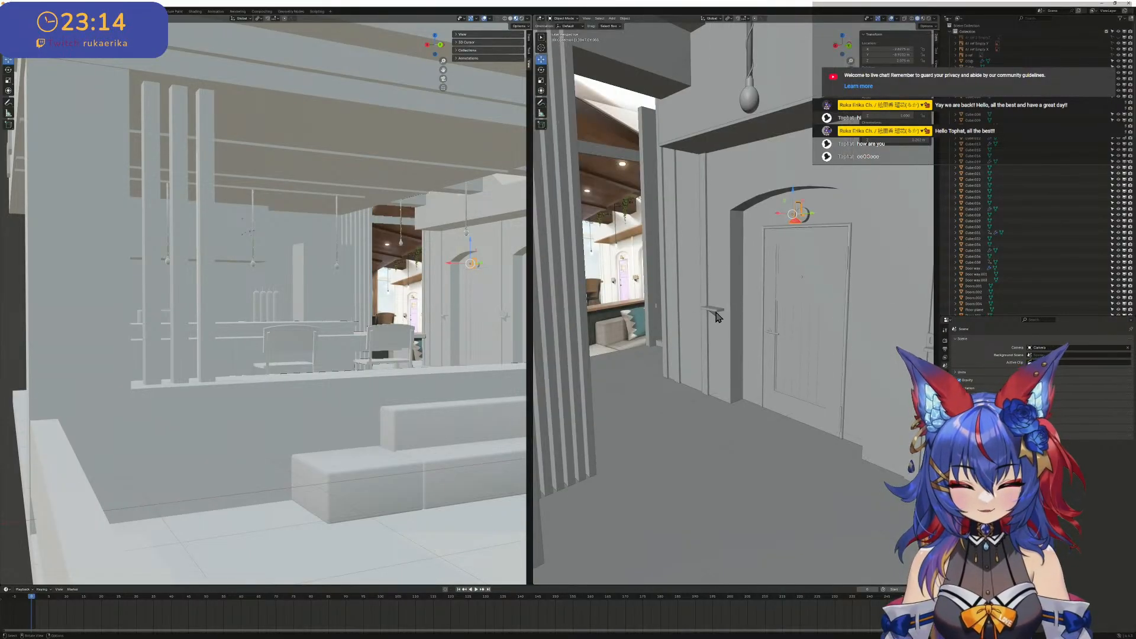
{"action": "middle_click_drag", "start_coordinate": [717, 312], "coordinate": [691, 308], "text": "shift"}
{"action": "mouse_move", "coordinate": [802, 326]}
{"action": "middle_mouse_down", "text": "shift"}
{"action": "mouse_move", "coordinate": [781, 324]}
{"action": "mouse_move", "coordinate": [802, 323]}
{"action": "middle_mouse_up", "text": "shift"}
{"action": "scroll", "coordinate": [799, 332], "scroll_direction": "down", "scroll_amount": 3}
{"action": "scroll", "coordinate": [802, 327], "scroll_direction": "down", "scroll_amount": 4}
{"action": "scroll", "coordinate": [621, 300], "scroll_direction": "up", "scroll_amount": 4}
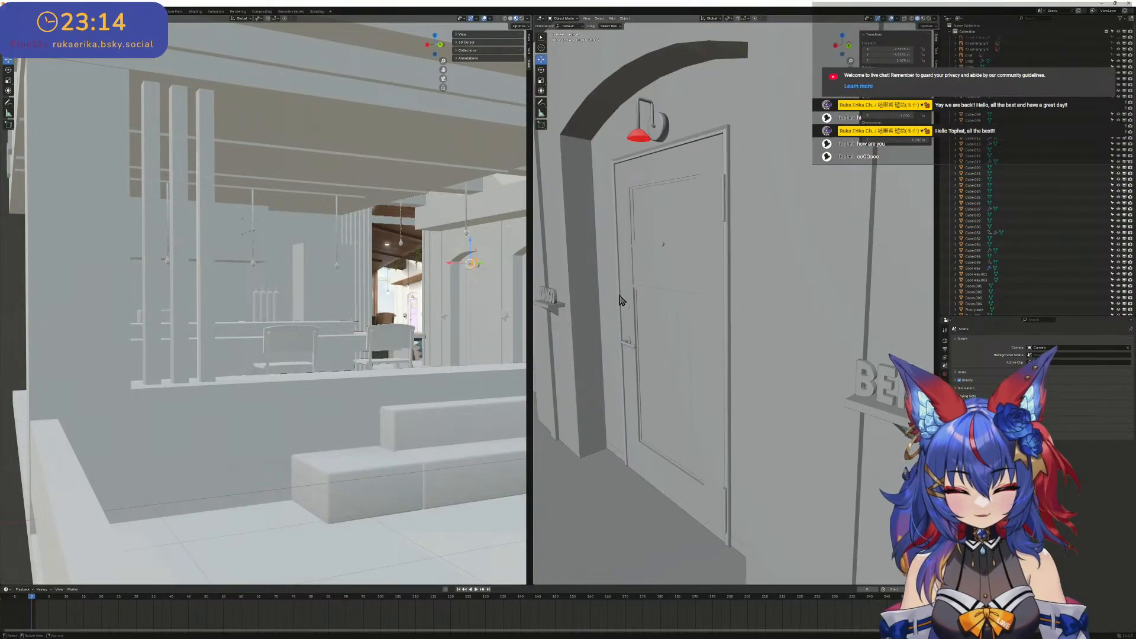
- Select all geometry of the red-shaded wall lamp above the corridor door in Edit Mode with X-ray on, and recalculate its normals outward
{"action": "scroll", "coordinate": [622, 301], "scroll_direction": "down", "scroll_amount": 2}
{"action": "middle_click_drag", "start_coordinate": [622, 302], "coordinate": [733, 309], "text": "shift"}
{"action": "scroll", "coordinate": [727, 309], "scroll_direction": "up", "scroll_amount": 2}
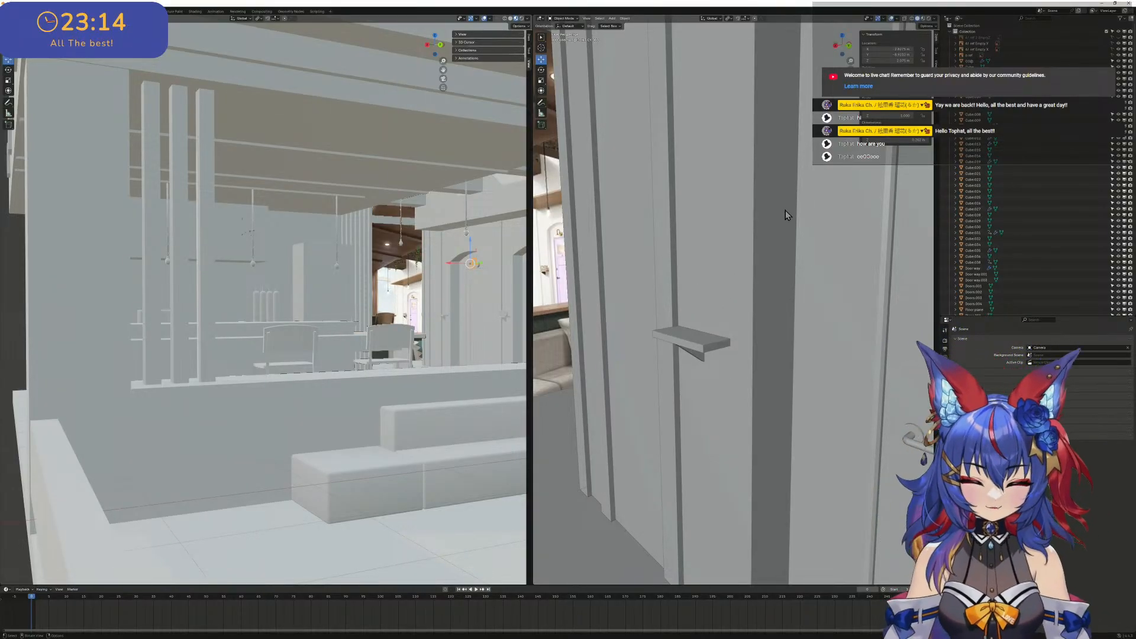
{"action": "middle_click_drag", "start_coordinate": [786, 211], "coordinate": [709, 240], "text": "shift"}
{"action": "scroll", "coordinate": [763, 225], "scroll_direction": "down", "scroll_amount": 1}
{"action": "scroll", "coordinate": [710, 244], "scroll_direction": "up", "scroll_amount": 2}
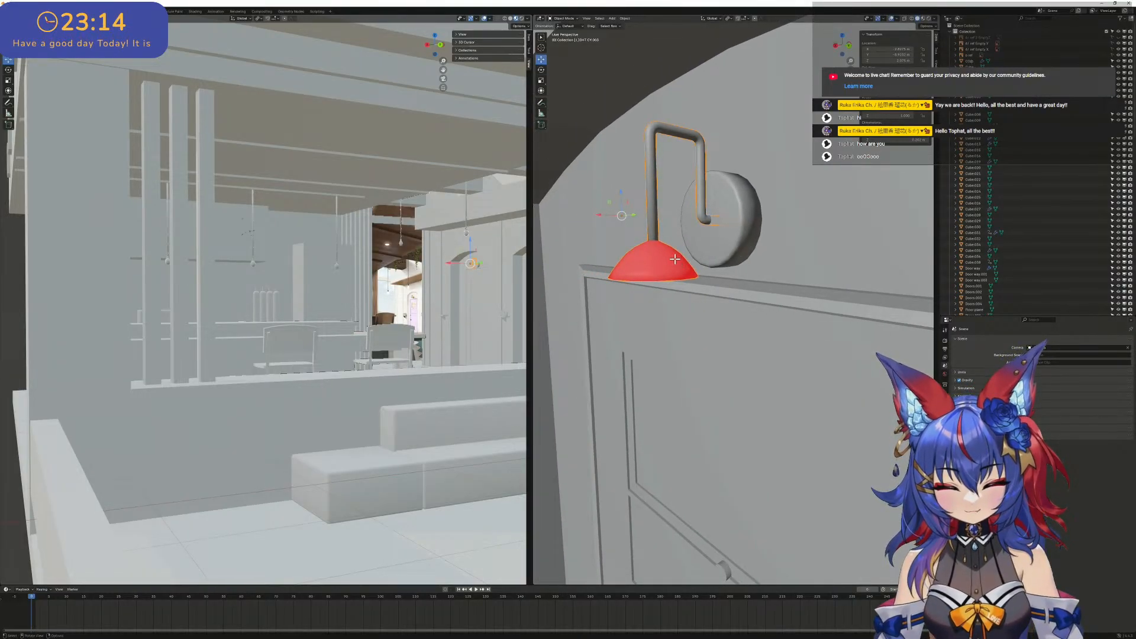
{"action": "key", "text": "Tab"}
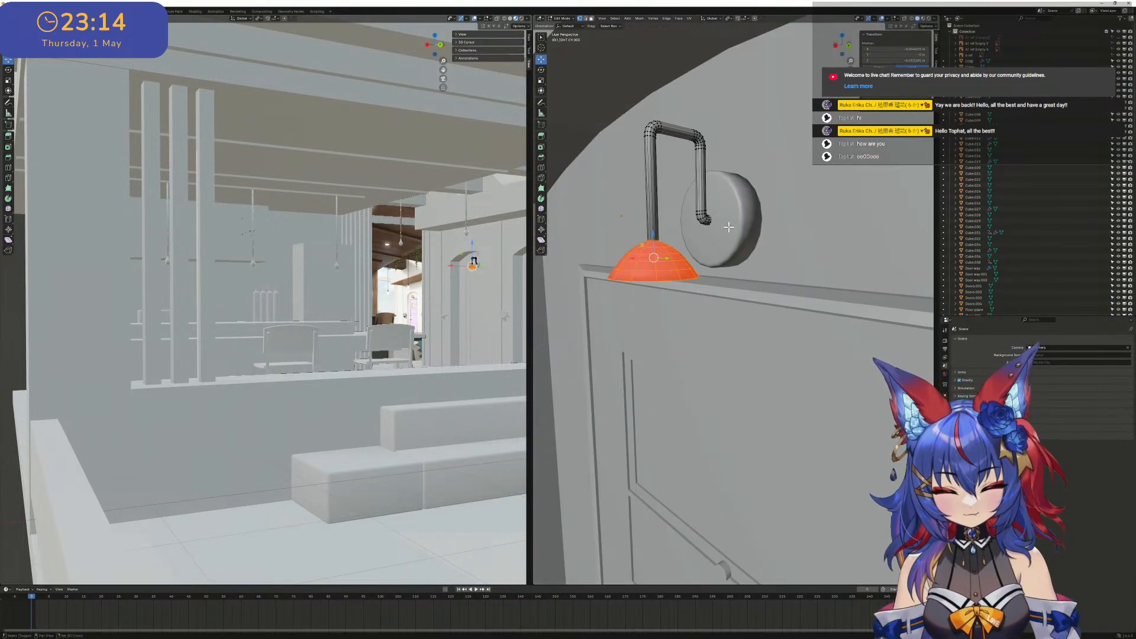
{"action": "left_click", "coordinate": [904, 18]}
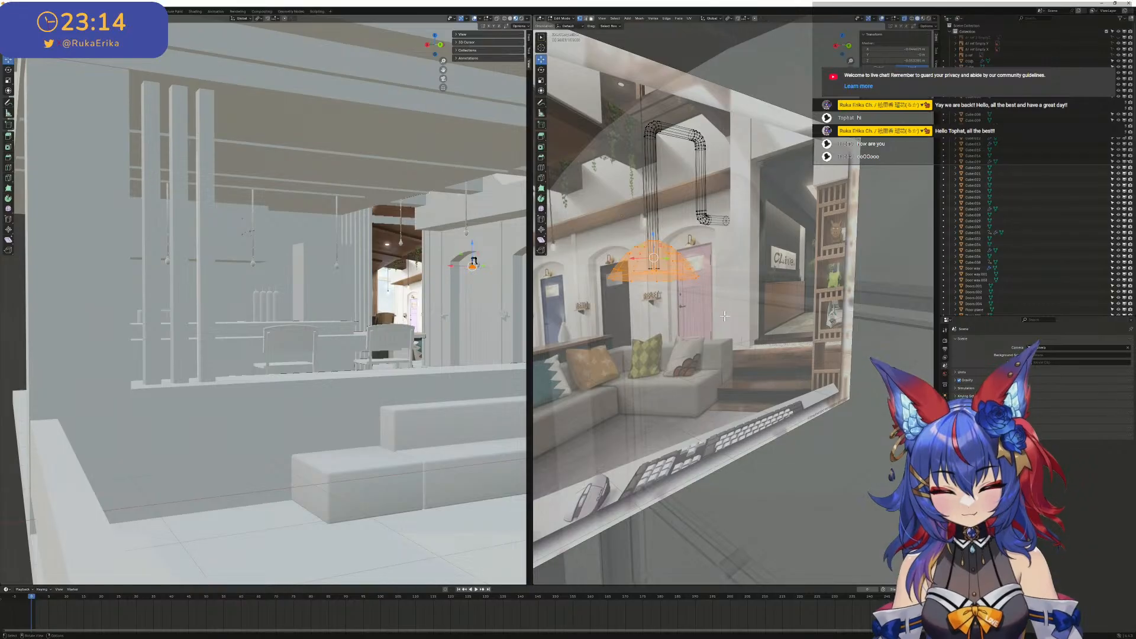
{"action": "left_click", "coordinate": [726, 323]}
{"action": "left_click_drag", "start_coordinate": [730, 333], "coordinate": [601, 242]}
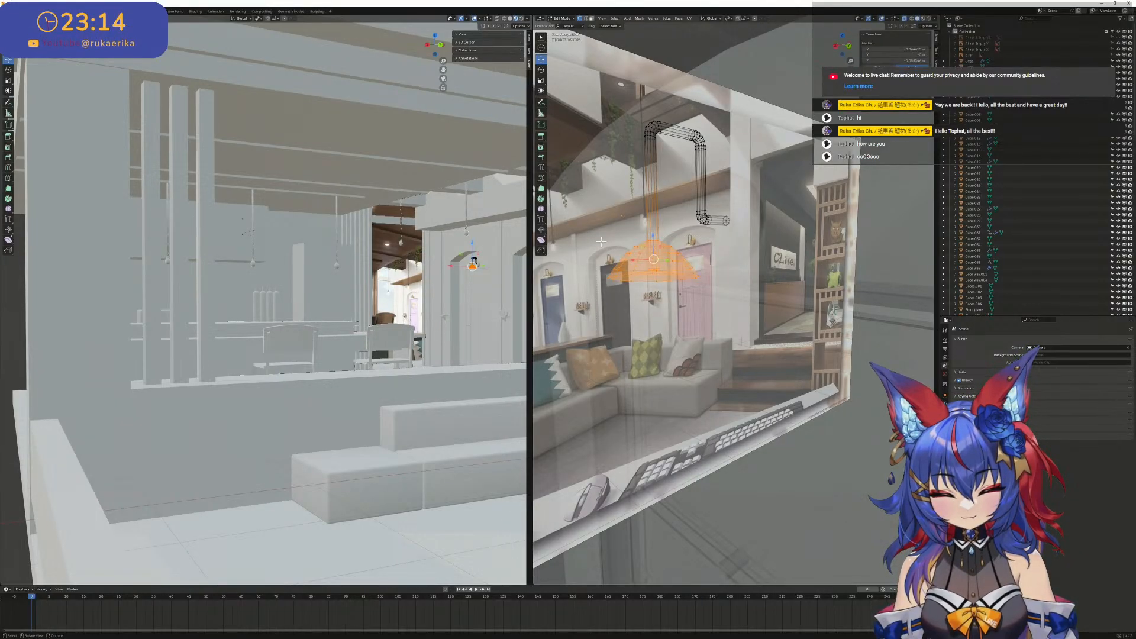
{"action": "key", "text": "ctrl+shift+n"}
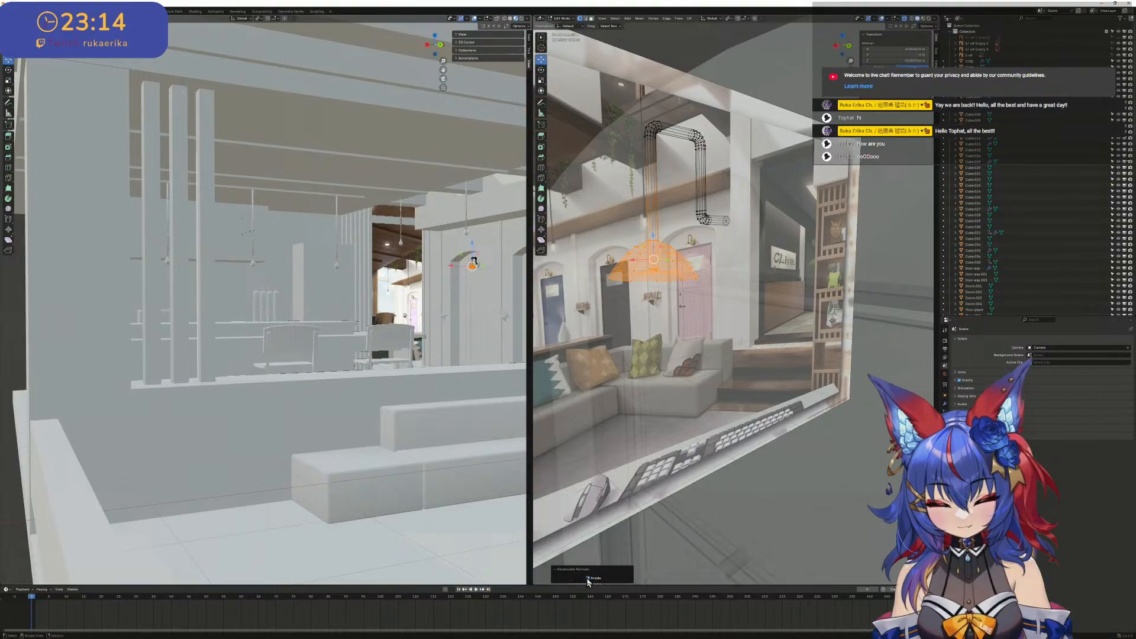
- Return the corrected lamp to Object Mode and turn off X-ray to check its faces above the door
{"action": "scroll", "coordinate": [705, 474], "scroll_direction": "down", "scroll_amount": 5}
{"action": "middle_click_drag", "start_coordinate": [782, 350], "coordinate": [762, 312], "text": "shift"}
{"action": "scroll", "coordinate": [762, 311], "scroll_direction": "up", "scroll_amount": 5}
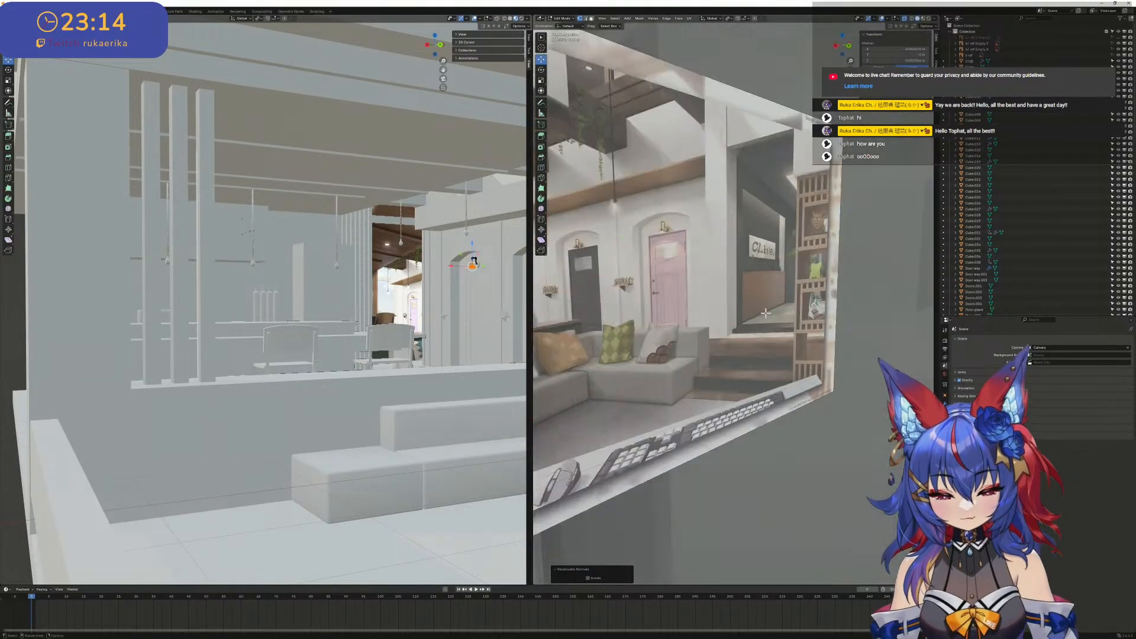
{"action": "key", "text": "Tab"}
{"action": "scroll", "coordinate": [763, 310], "scroll_direction": "down", "scroll_amount": 4}
{"action": "middle_click_drag", "start_coordinate": [710, 231], "coordinate": [725, 231], "text": "shift"}
{"action": "scroll", "coordinate": [725, 231], "scroll_direction": "up", "scroll_amount": 4}
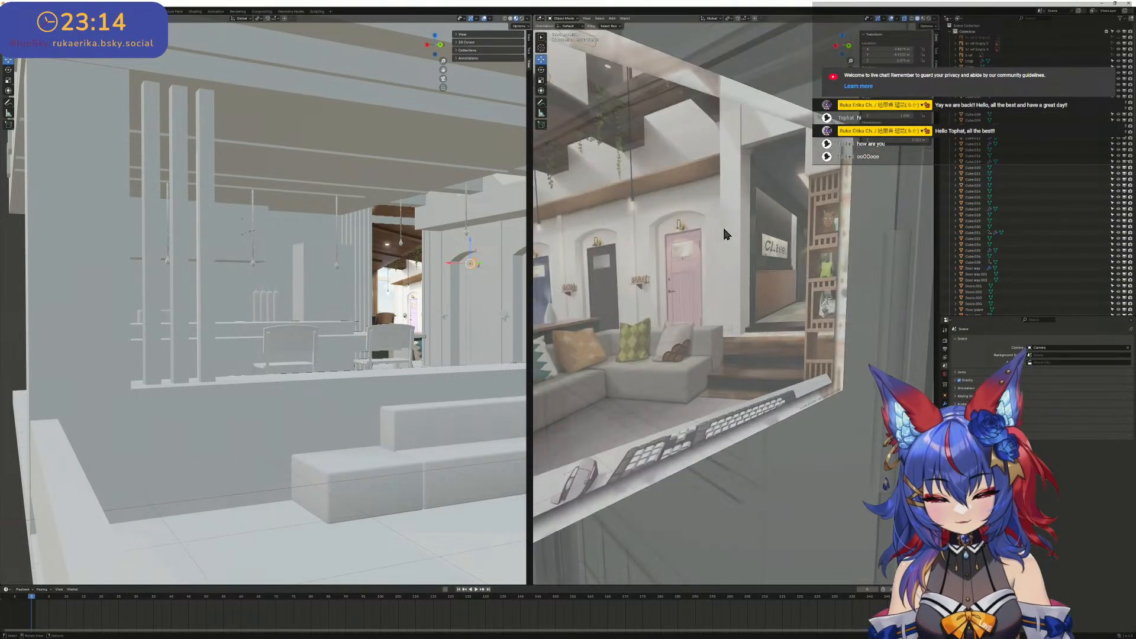
{"action": "left_click", "coordinate": [905, 18]}
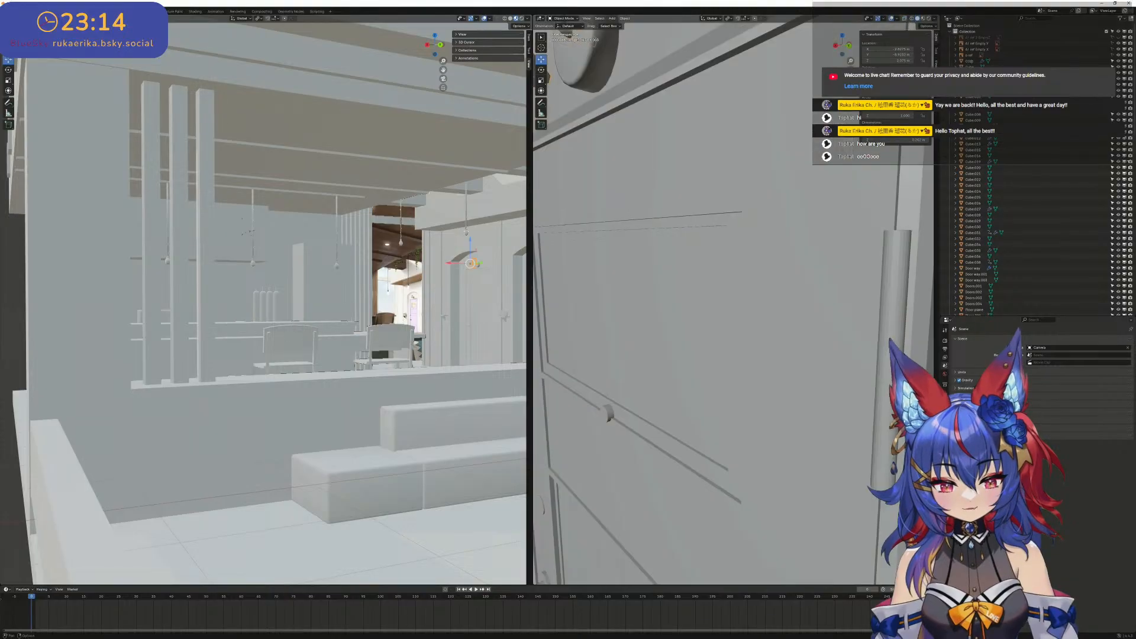
{"action": "scroll", "coordinate": [701, 235], "scroll_direction": "down", "scroll_amount": 7}
{"action": "middle_click_drag", "start_coordinate": [701, 234], "coordinate": [715, 235], "text": "shift"}
{"action": "scroll", "coordinate": [715, 235], "scroll_direction": "up", "scroll_amount": 7}
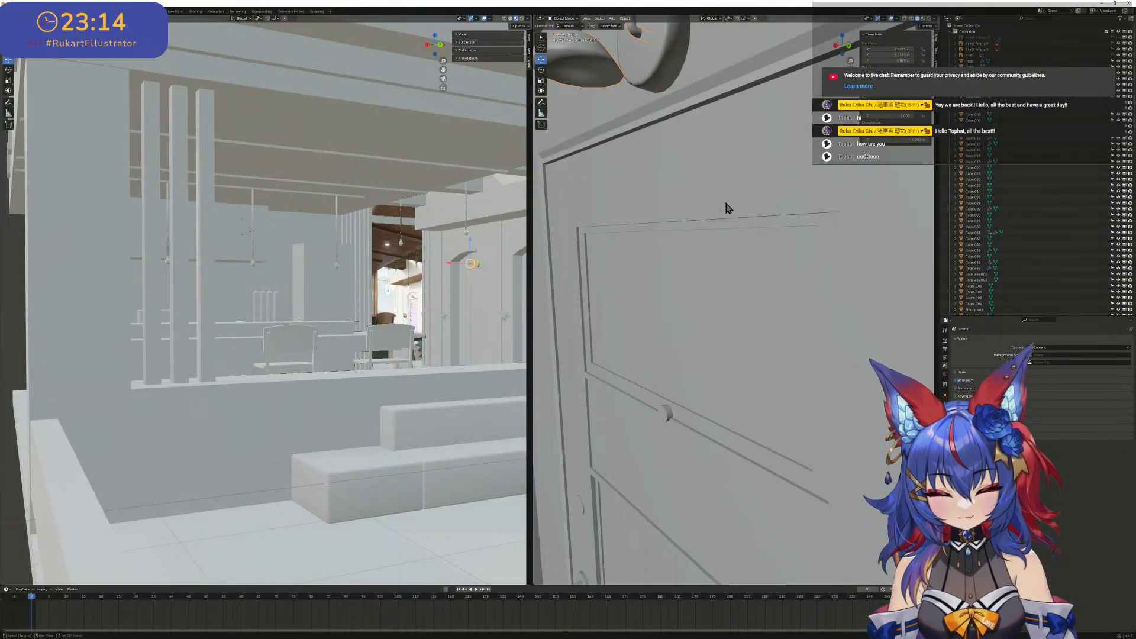
- Edit the wall lamp above the next door with X-ray on and recalculate all its normals with Inside turned off
{"action": "key", "text": "KP_Decimal"}
{"action": "scroll", "coordinate": [764, 236], "scroll_direction": "down", "scroll_amount": 6}
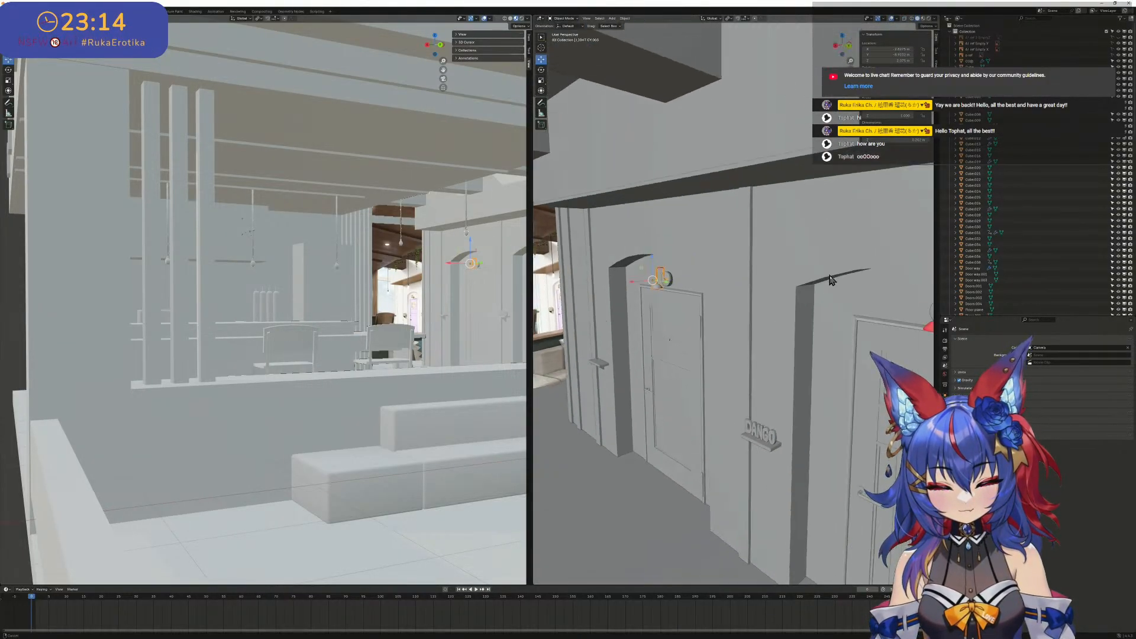
{"action": "key", "text": "Tab"}
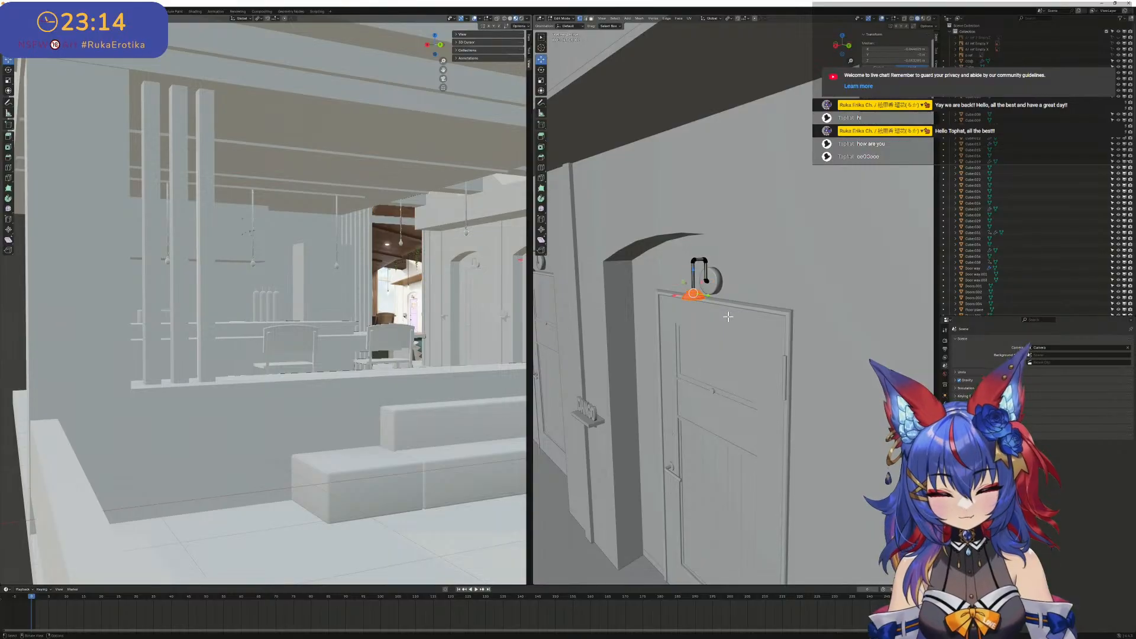
{"action": "left_click_drag", "start_coordinate": [728, 318], "coordinate": [665, 288]}
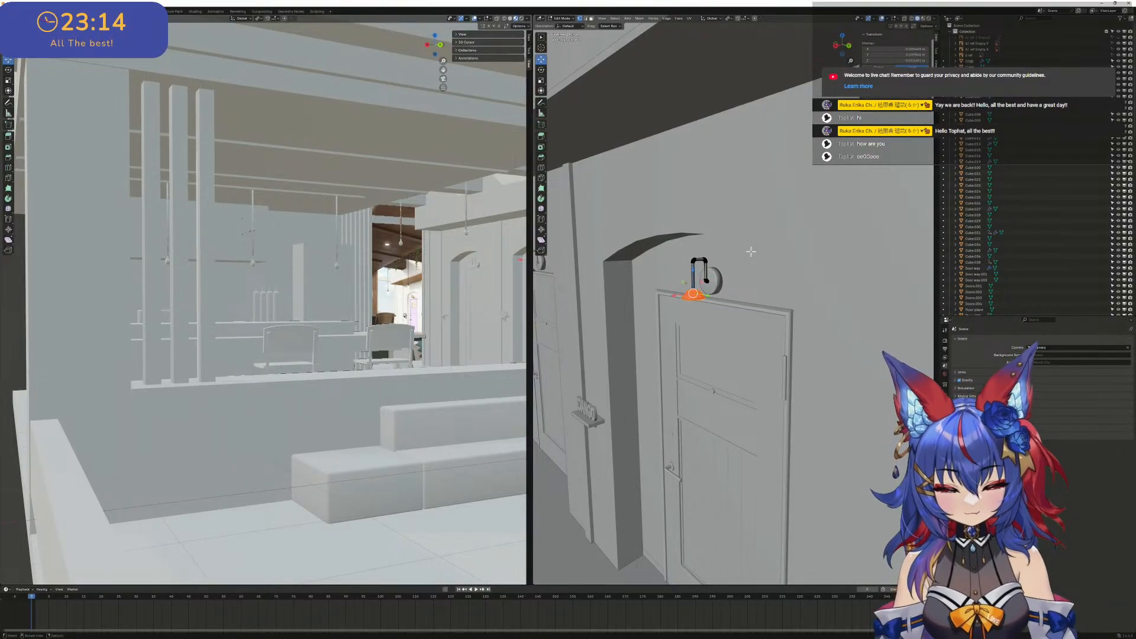
{"action": "left_click", "coordinate": [905, 19]}
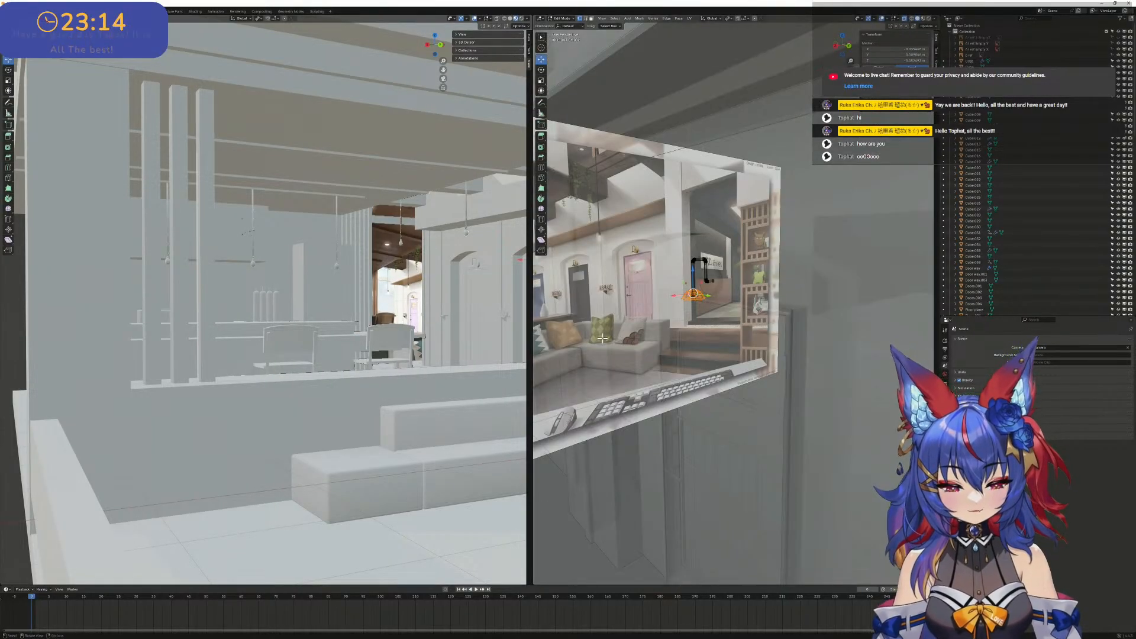
{"action": "middle_click_drag", "start_coordinate": [688, 299], "coordinate": [697, 298]}
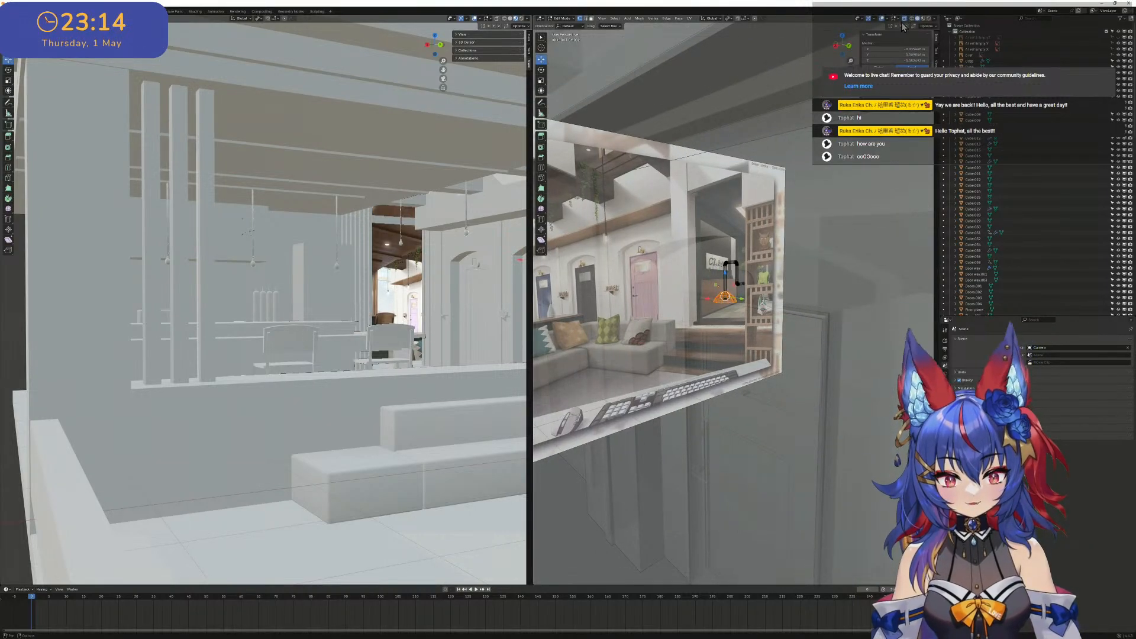
{"action": "left_click", "coordinate": [764, 305]}
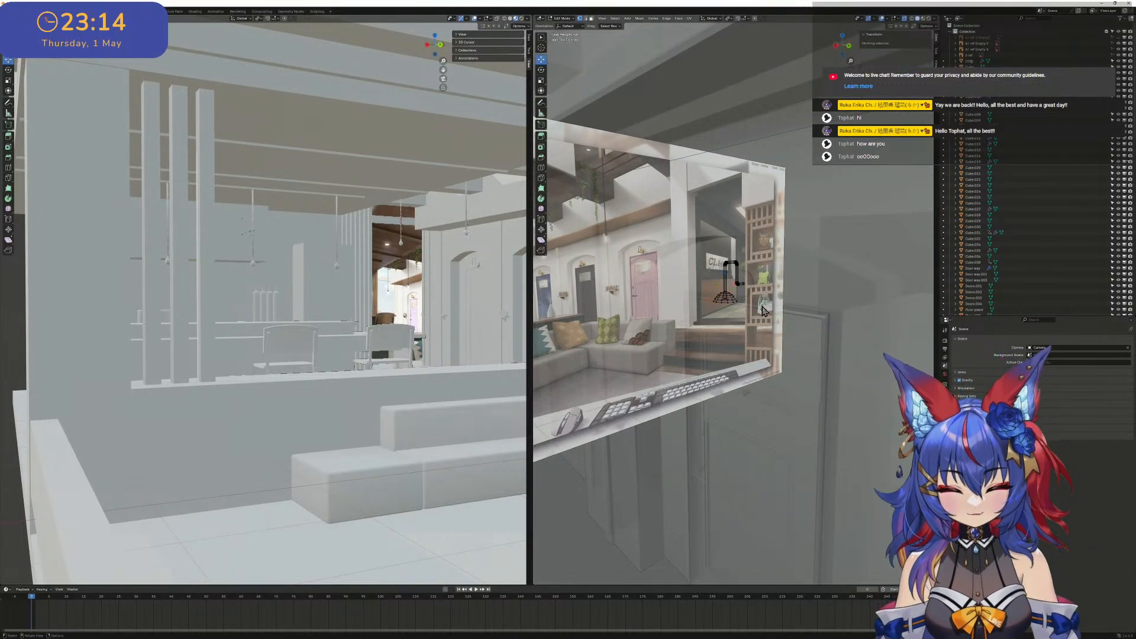
{"action": "left_click_drag", "start_coordinate": [751, 320], "coordinate": [704, 295]}
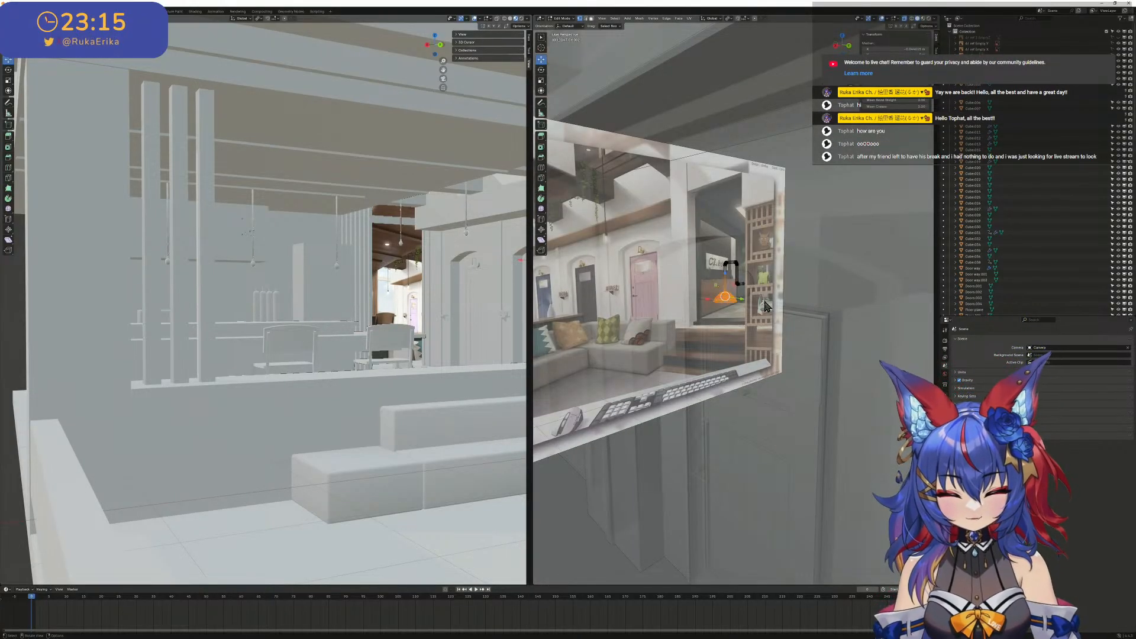
{"action": "key", "text": "ctrl+shift+n"}
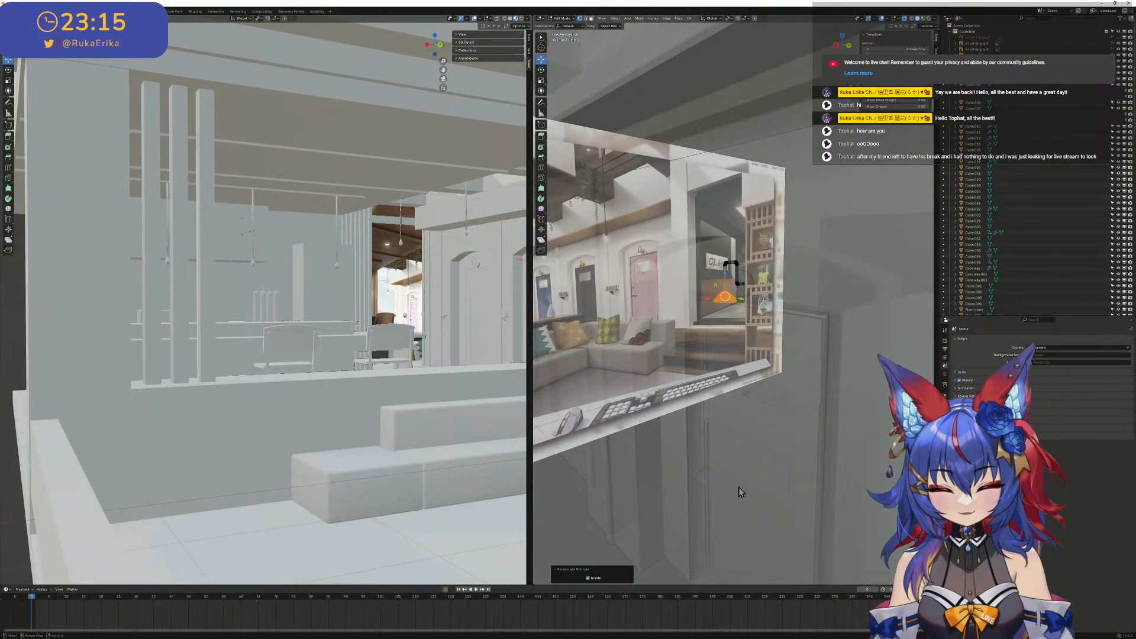
{"action": "left_click", "coordinate": [589, 579]}
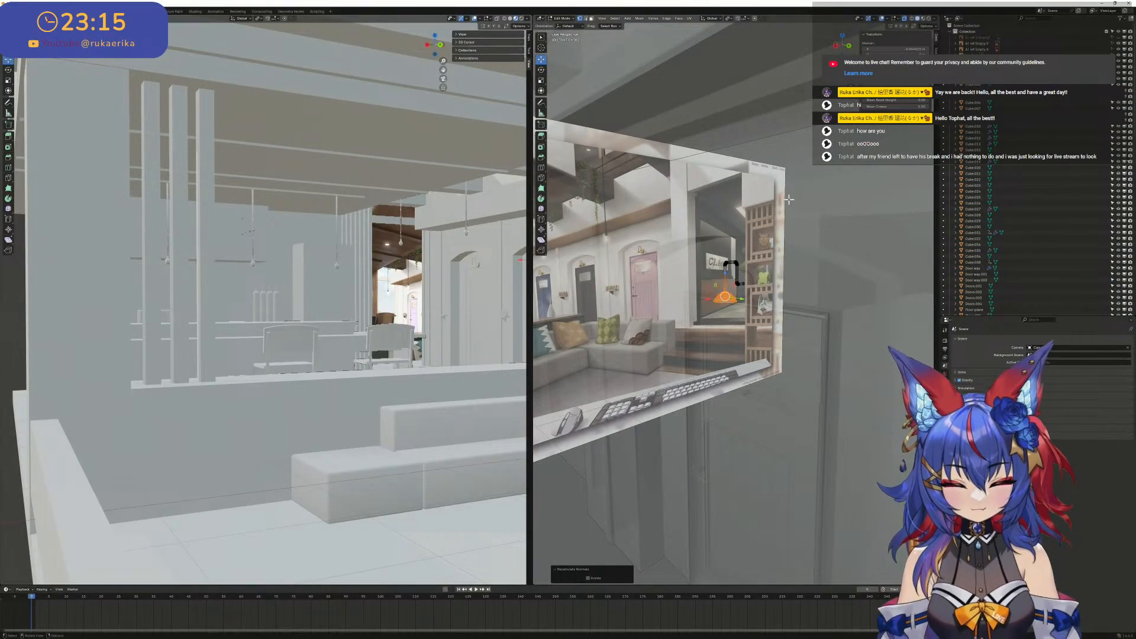
- Leave Edit Mode on the second lamp and turn off X-ray to check its shade against the door wall
{"action": "left_click", "coordinate": [789, 260]}
{"action": "scroll", "coordinate": [805, 261], "scroll_direction": "down", "scroll_amount": 4}
{"action": "scroll", "coordinate": [918, 299], "scroll_direction": "down", "scroll_amount": 2}
{"action": "middle_click_drag", "start_coordinate": [918, 299], "coordinate": [799, 238], "text": "shift"}
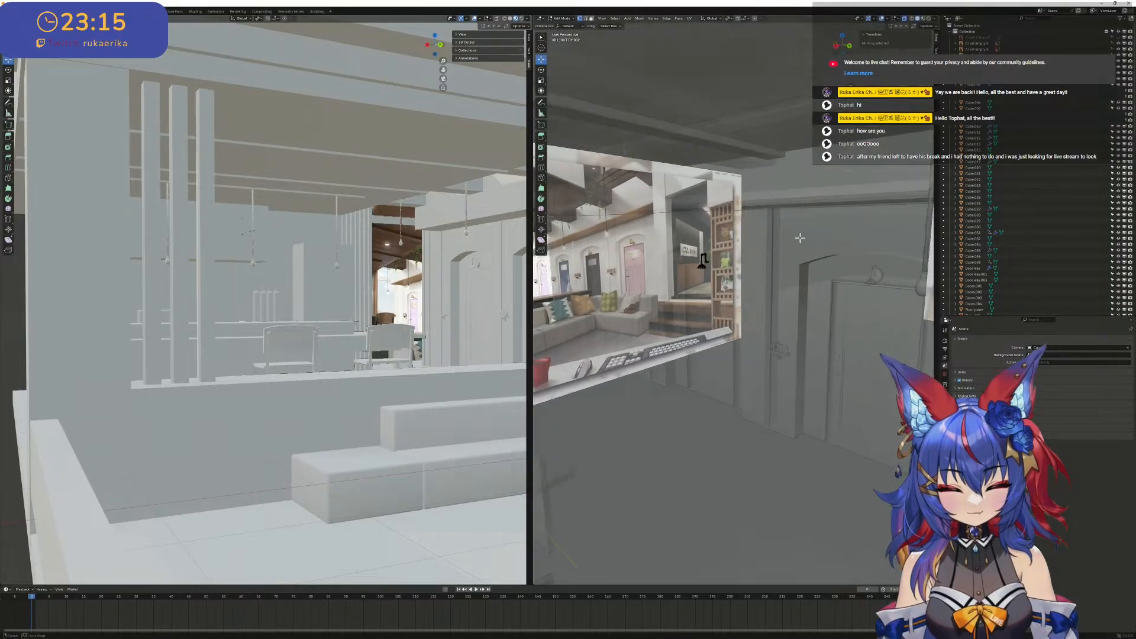
{"action": "key", "text": "Tab"}
{"action": "scroll", "coordinate": [712, 270], "scroll_direction": "up", "scroll_amount": 3}
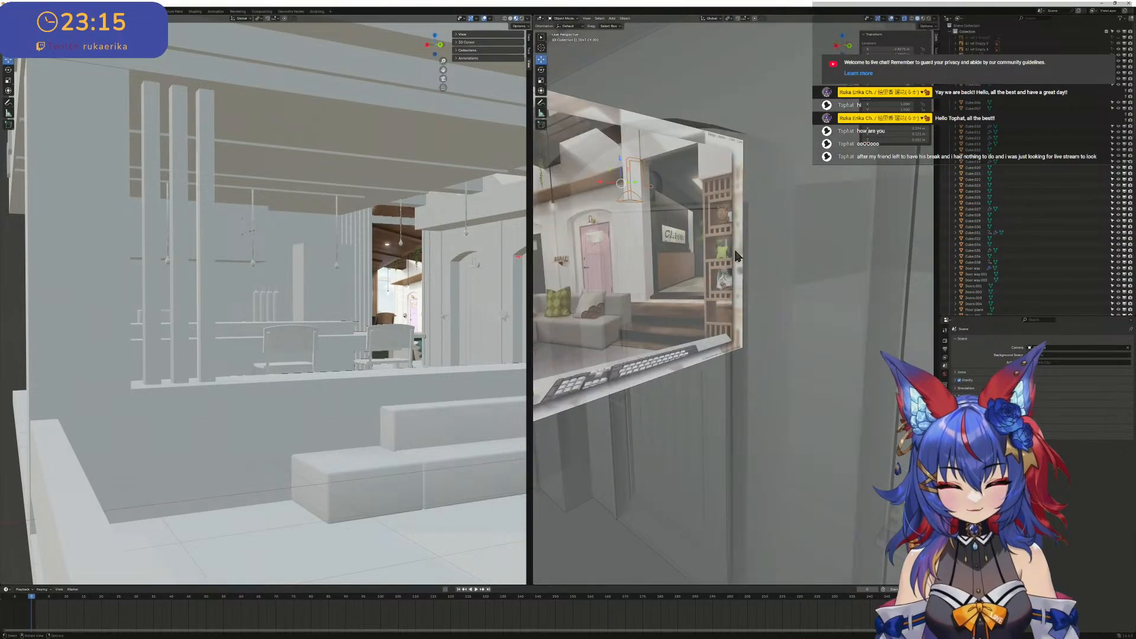
{"action": "left_click", "coordinate": [905, 19]}
{"action": "middle_click_drag", "start_coordinate": [651, 219], "coordinate": [662, 225], "text": "shift"}
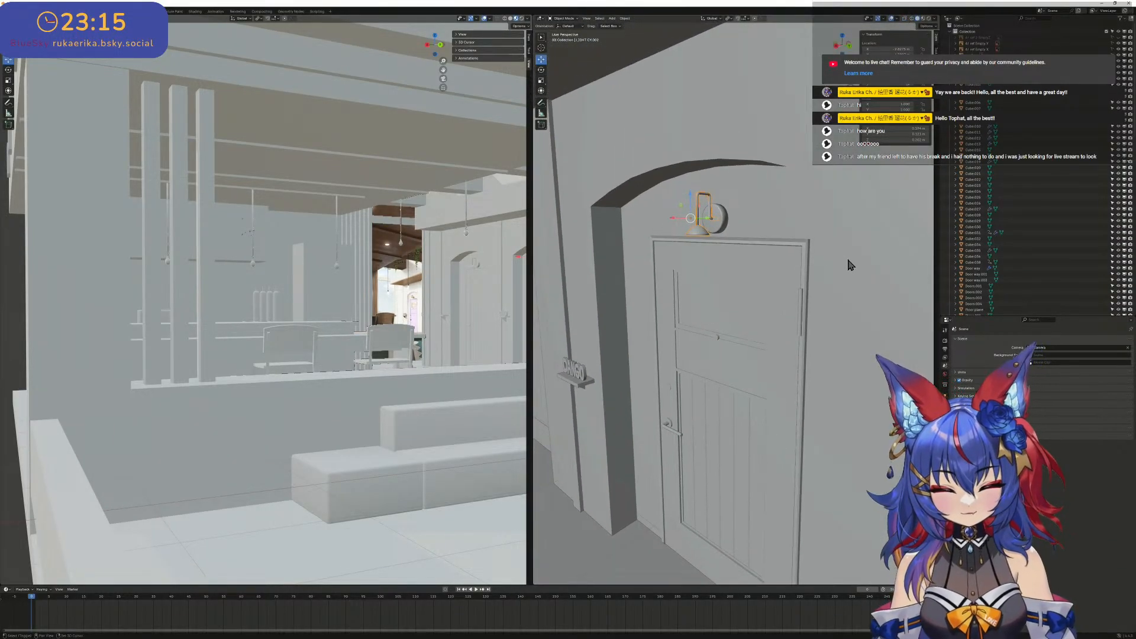
- Recalculate all normals outward on the red-shaded lamps above the two neighbouring corridor doors, editing both together in wireframe with X-ray on
{"action": "scroll", "coordinate": [849, 265], "scroll_direction": "down", "scroll_amount": 8}
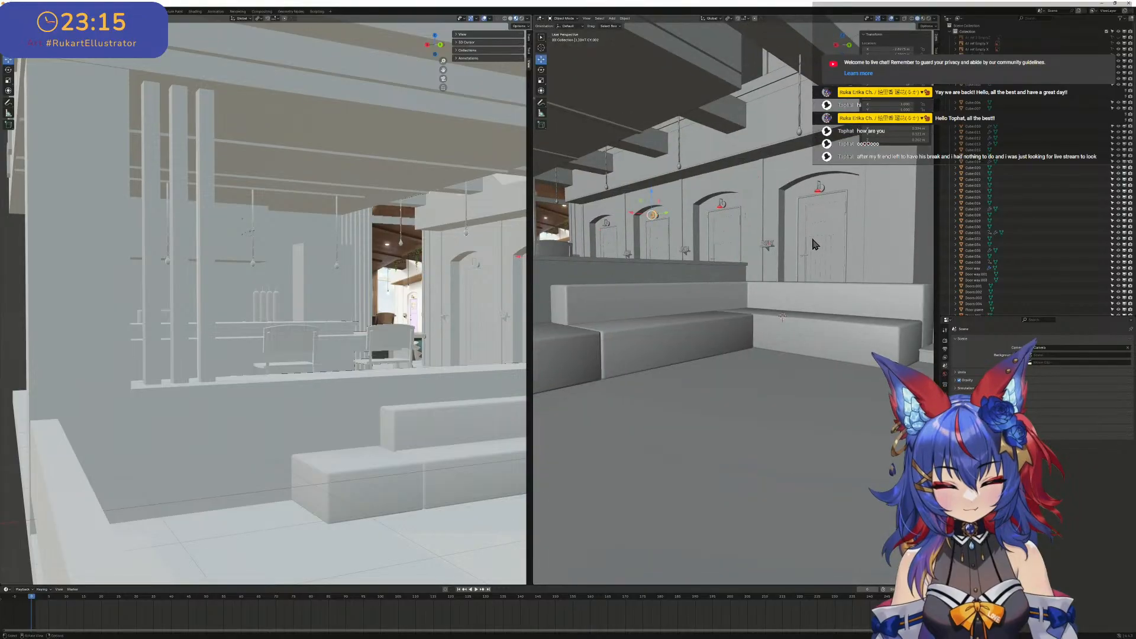
{"action": "scroll", "coordinate": [815, 244], "scroll_direction": "up", "scroll_amount": 5}
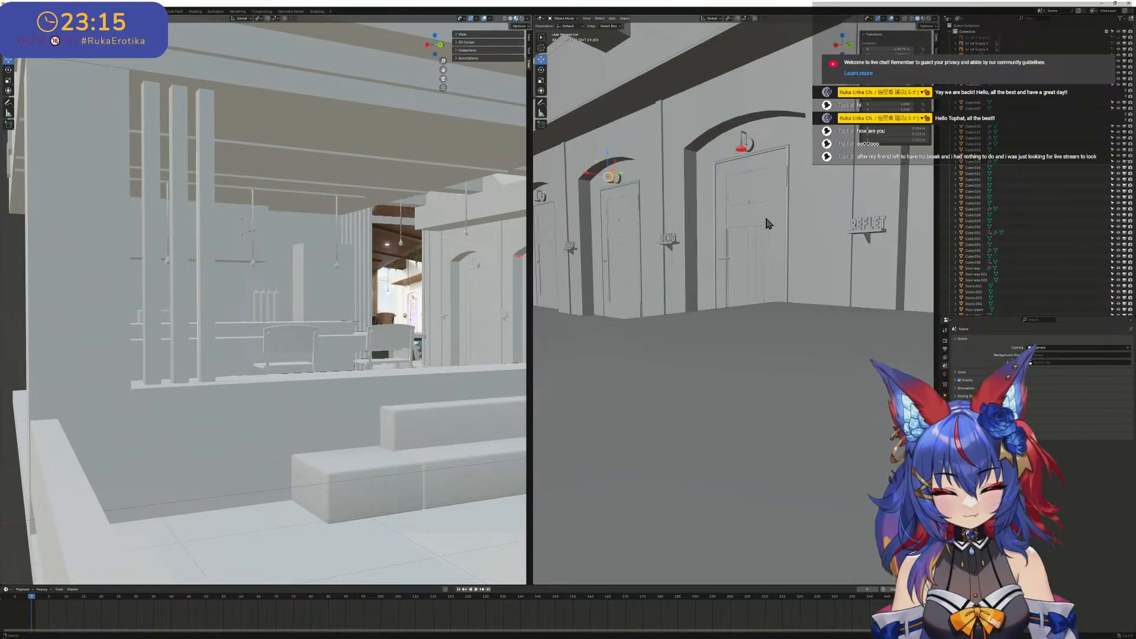
{"action": "middle_click_drag", "start_coordinate": [769, 224], "coordinate": [755, 226]}
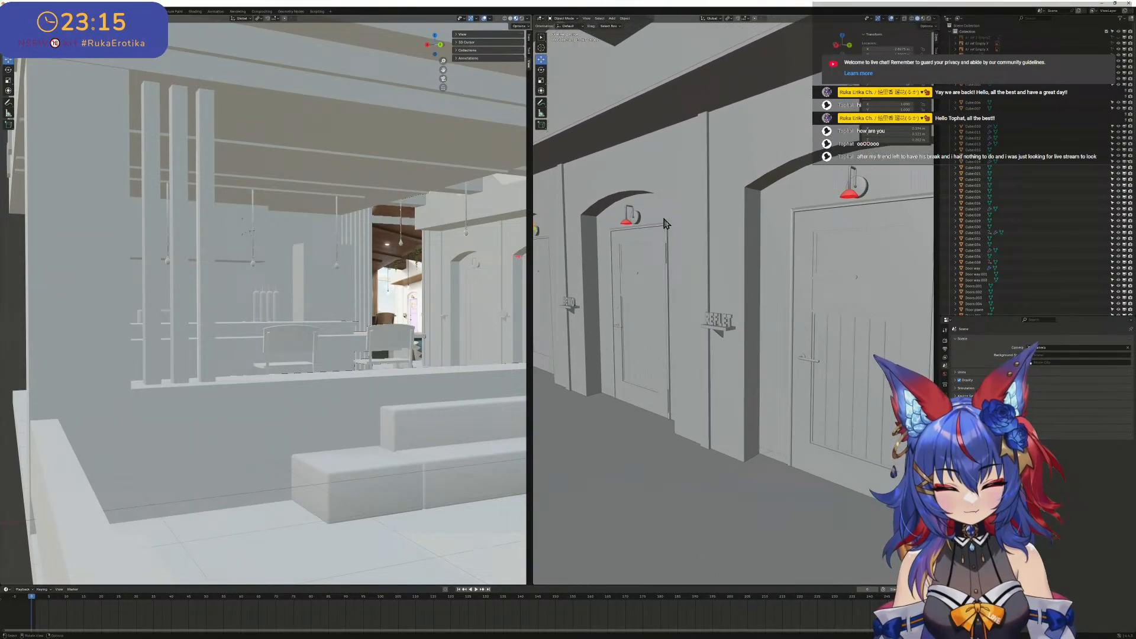
{"action": "left_click", "coordinate": [630, 224]}
{"action": "left_click", "coordinate": [853, 197], "text": "shift"}
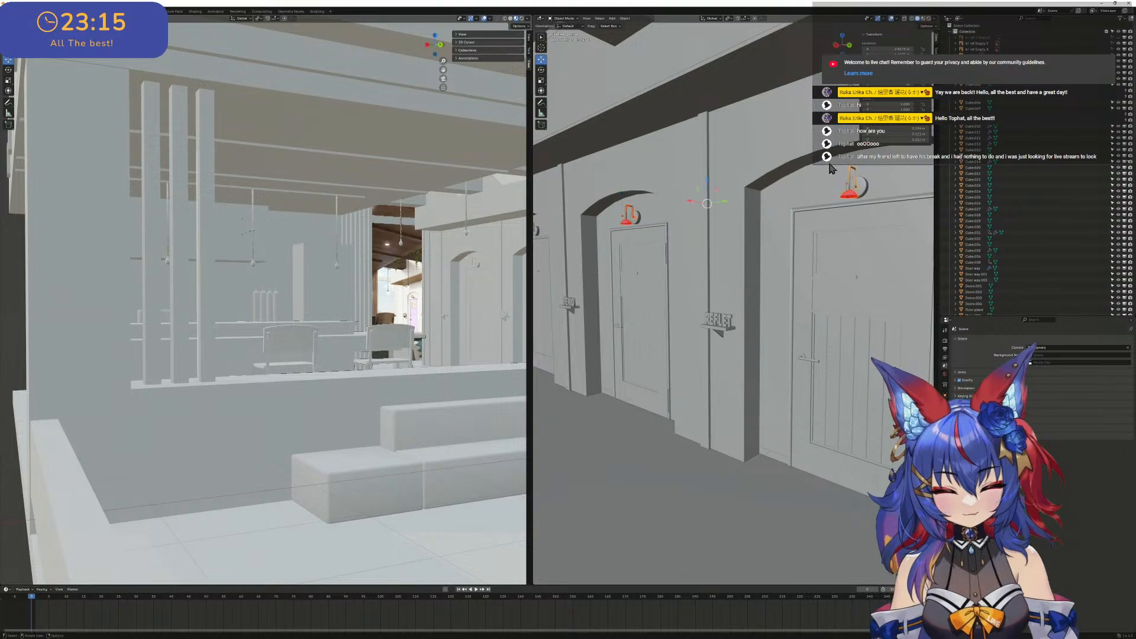
{"action": "left_click", "coordinate": [904, 19]}
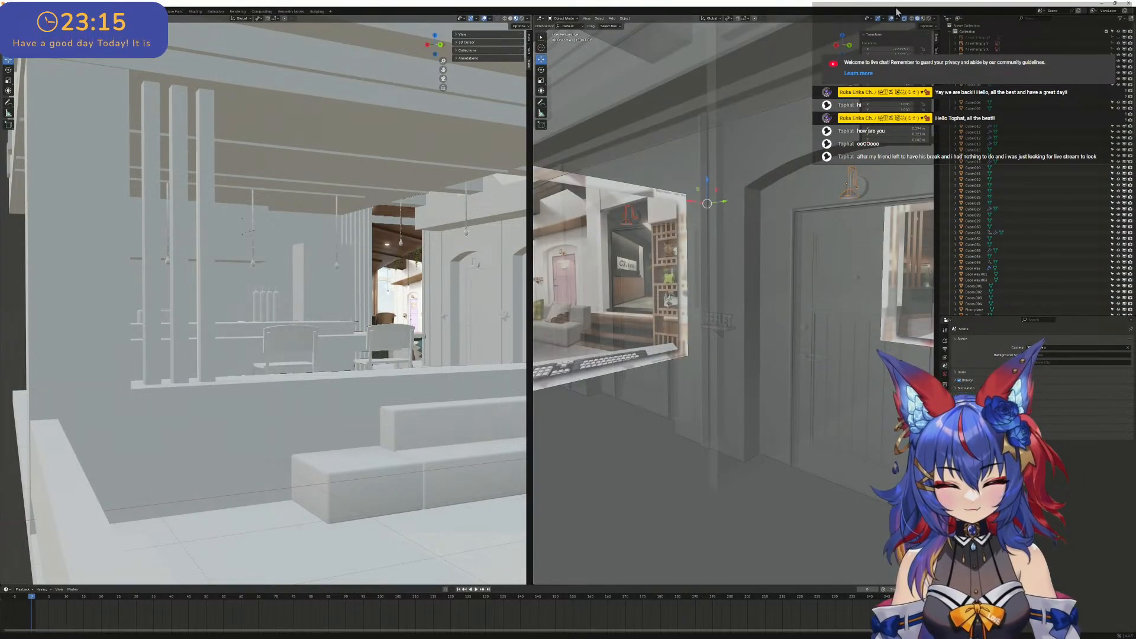
{"action": "left_click", "coordinate": [911, 19]}
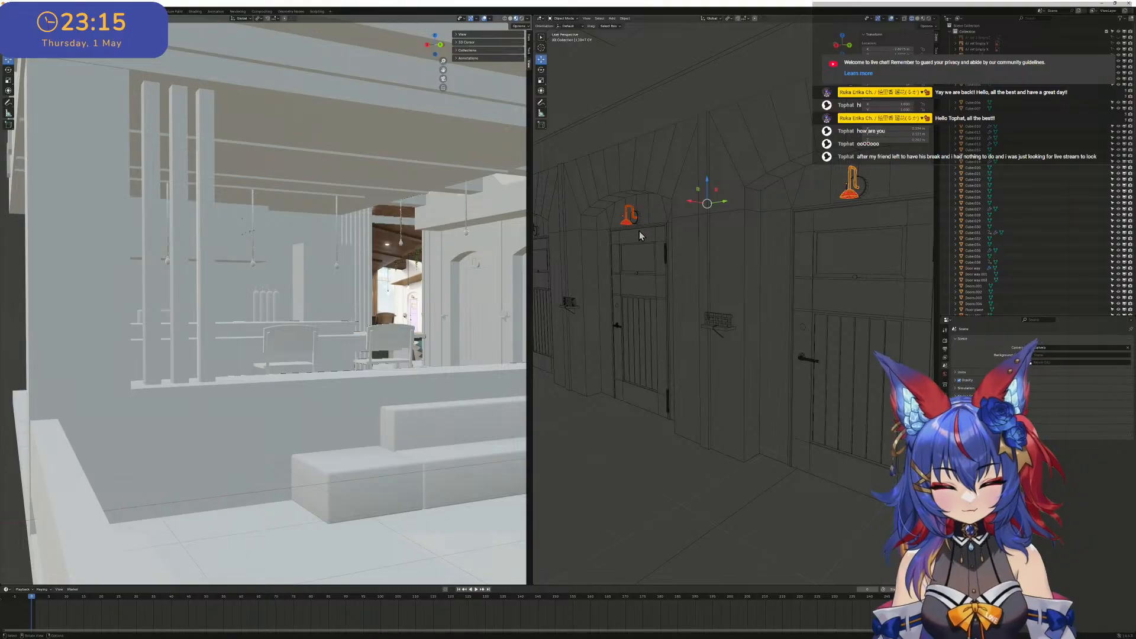
{"action": "left_click", "coordinate": [905, 20]}
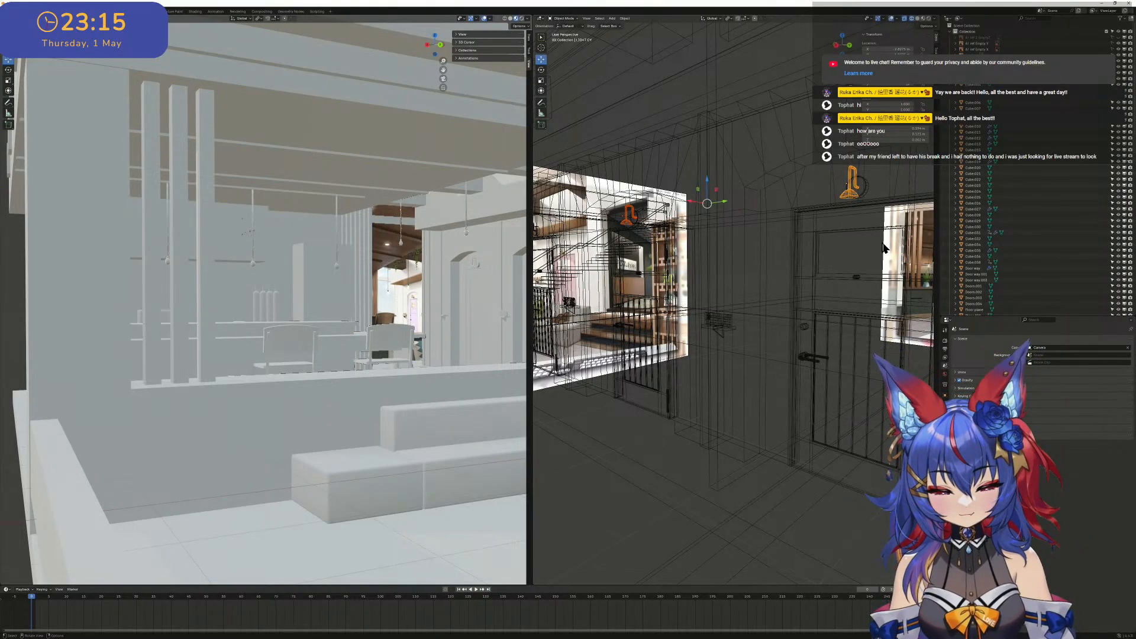
{"action": "left_click_drag", "start_coordinate": [884, 247], "coordinate": [558, 153]}
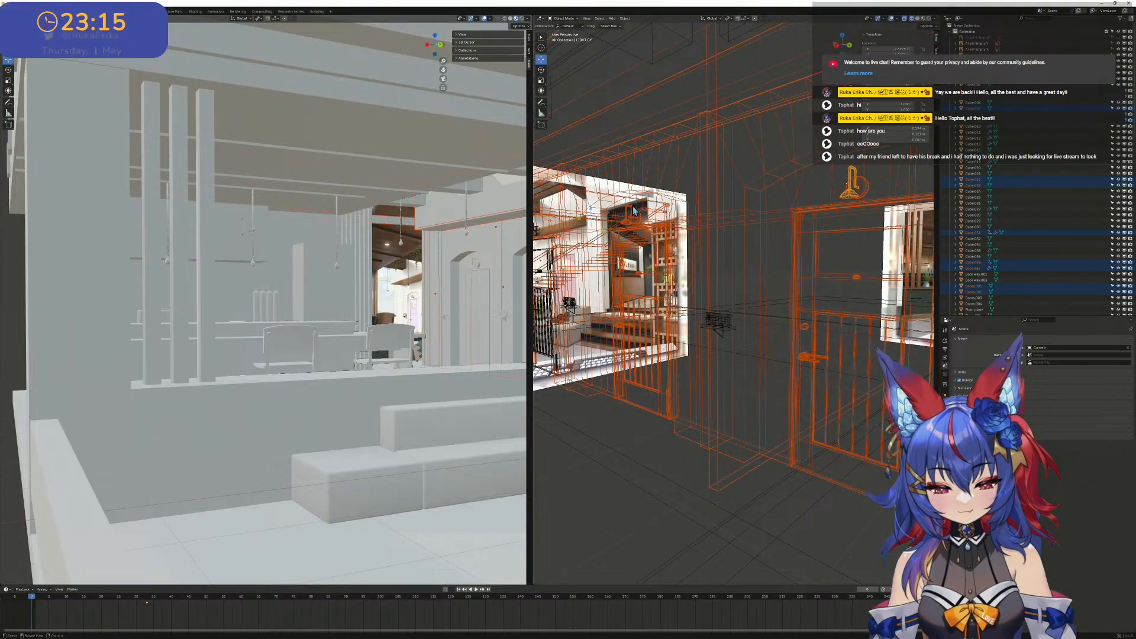
{"action": "key", "text": "Tab"}
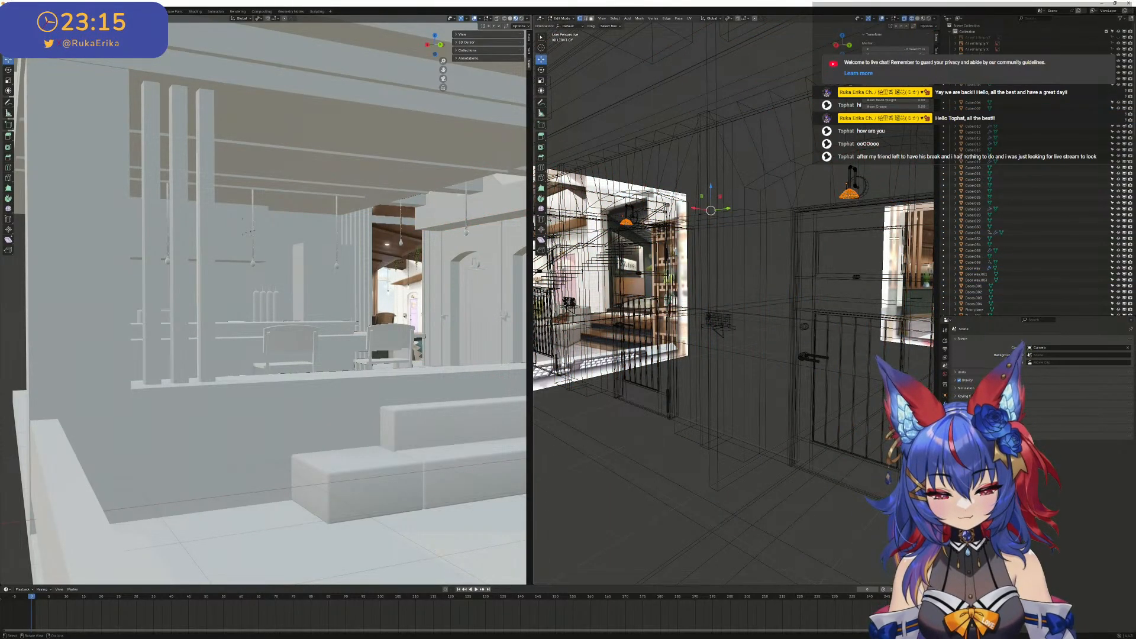
{"action": "left_click_drag", "start_coordinate": [895, 239], "coordinate": [567, 152]}
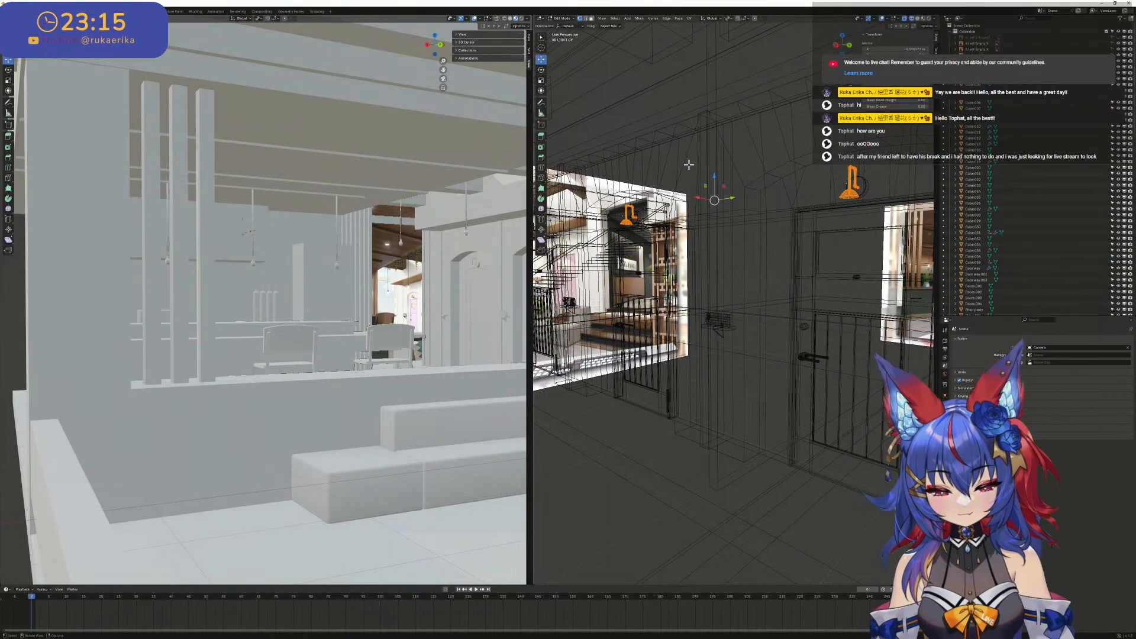
{"action": "key", "text": "ctrl+shift+n"}
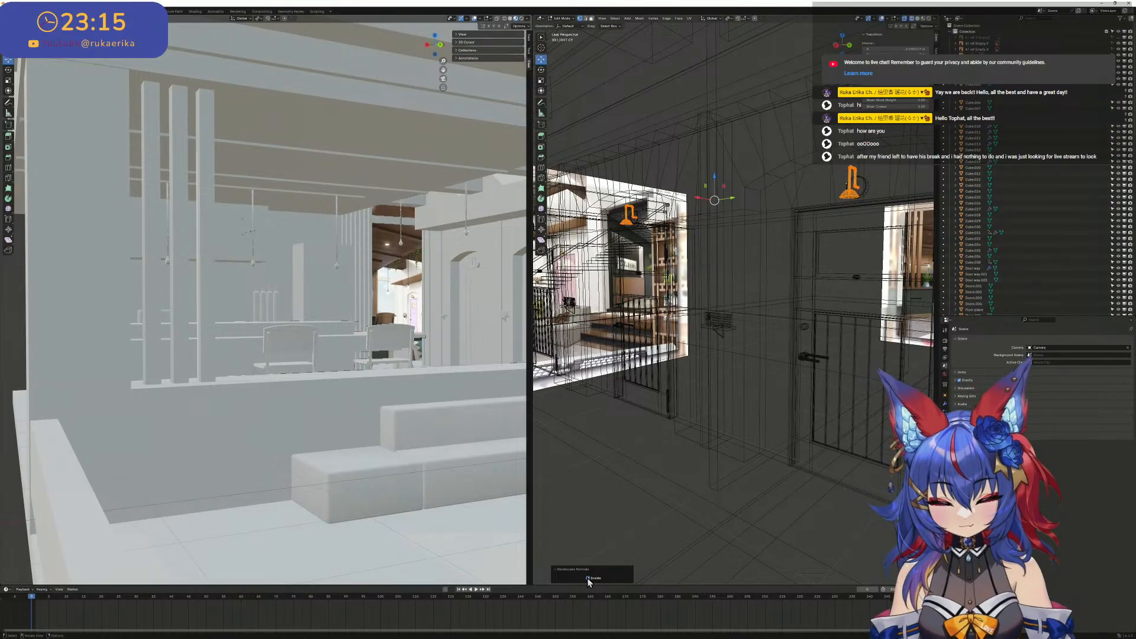
- Switch the viewport back to Solid shading and return both lamps to Object Mode
{"action": "left_click", "coordinate": [912, 19]}
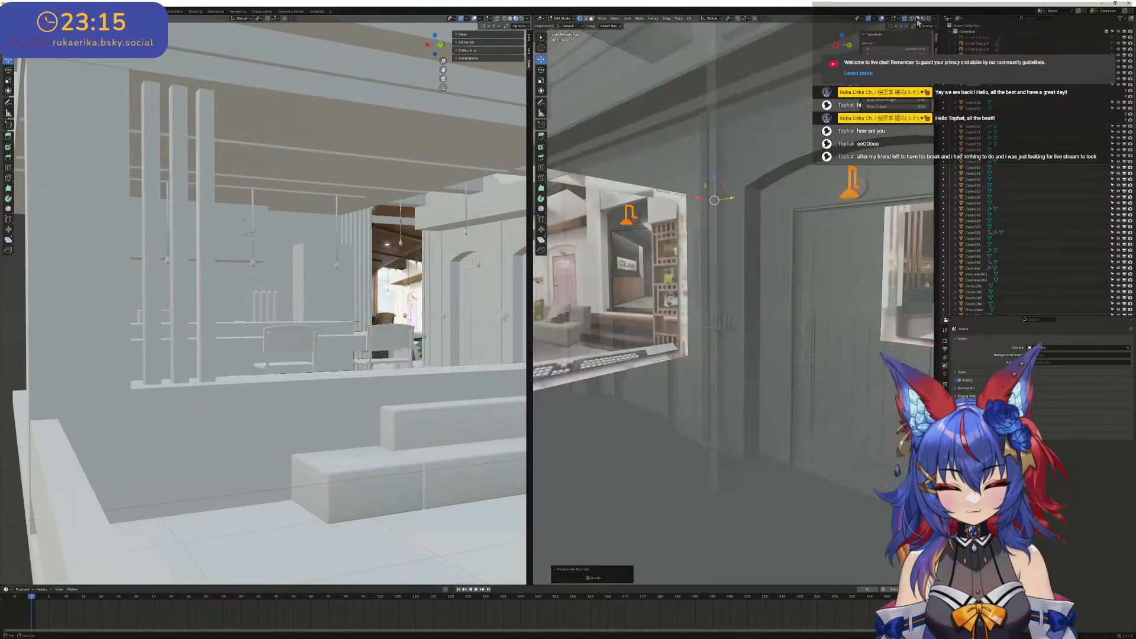
{"action": "key", "text": "Tab"}
{"action": "middle_click_drag", "start_coordinate": [776, 167], "coordinate": [773, 170], "text": "shift"}
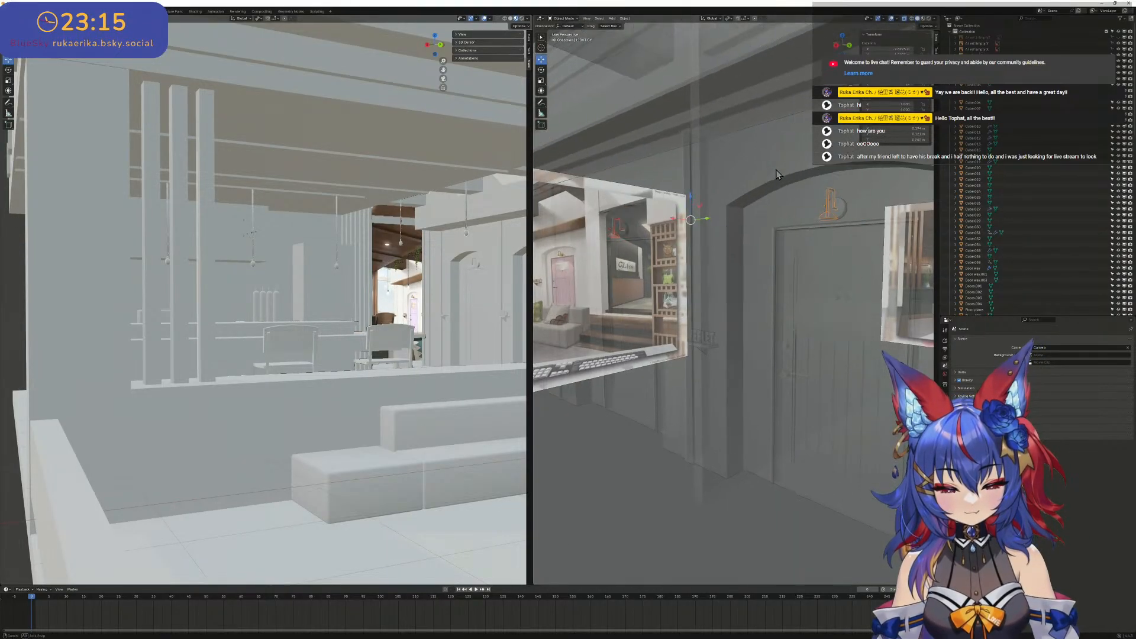
- Turn off X-ray in the Solid-shaded viewport, view the whole lobby building and save the Blender file
{"action": "key", "text": "shift+z"}
{"action": "key", "text": "shift+z"}
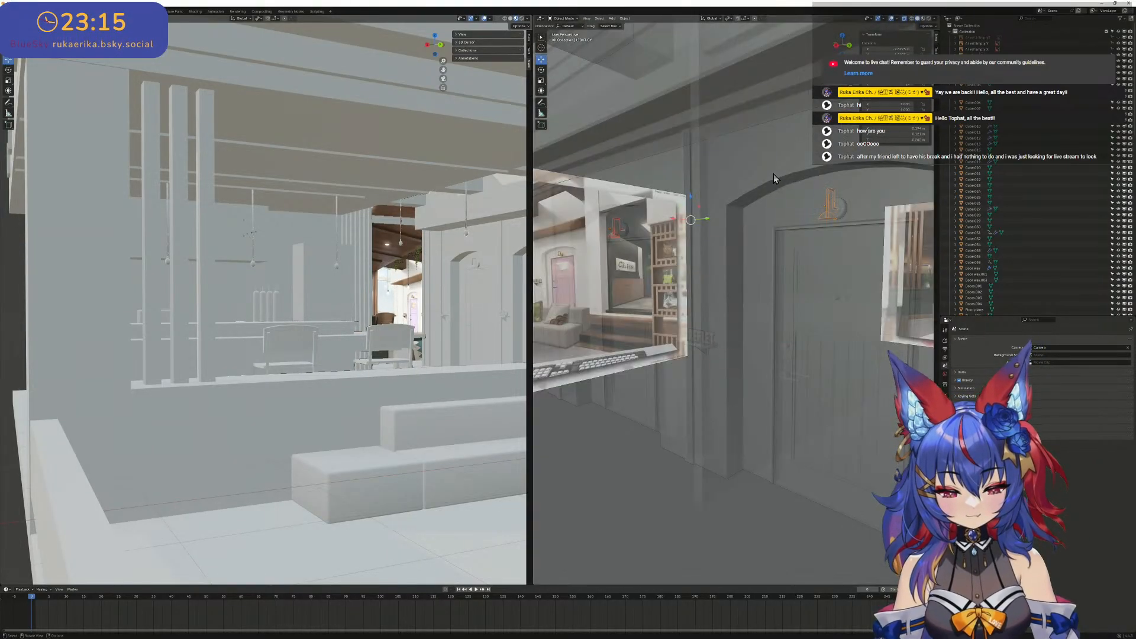
{"action": "left_click", "coordinate": [905, 20]}
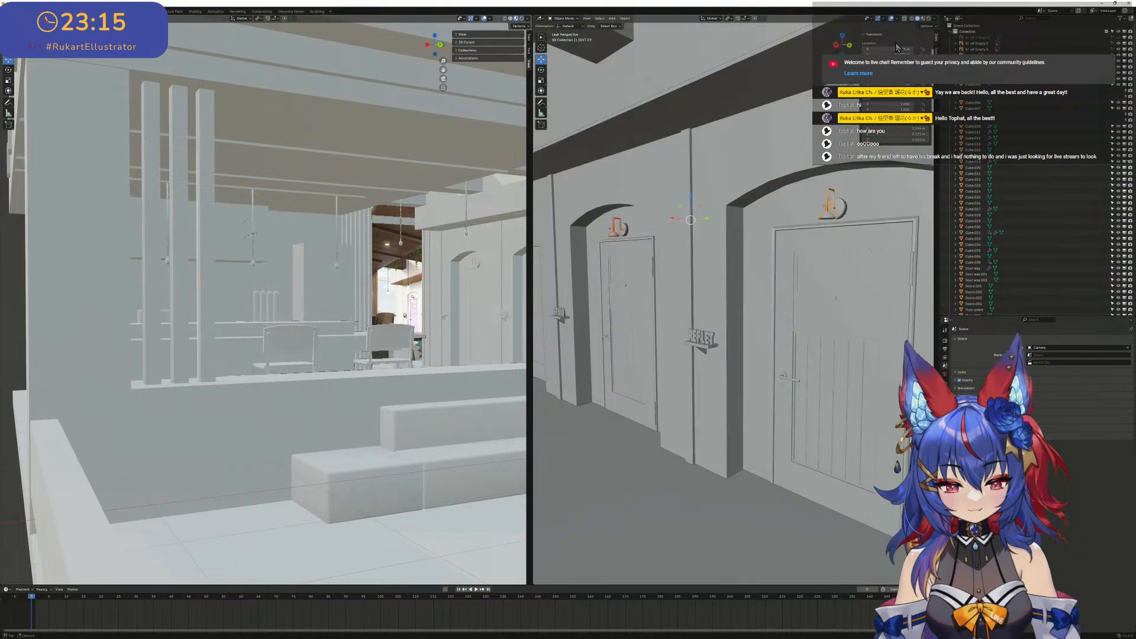
{"action": "scroll", "coordinate": [840, 184], "scroll_direction": "down", "scroll_amount": 10}
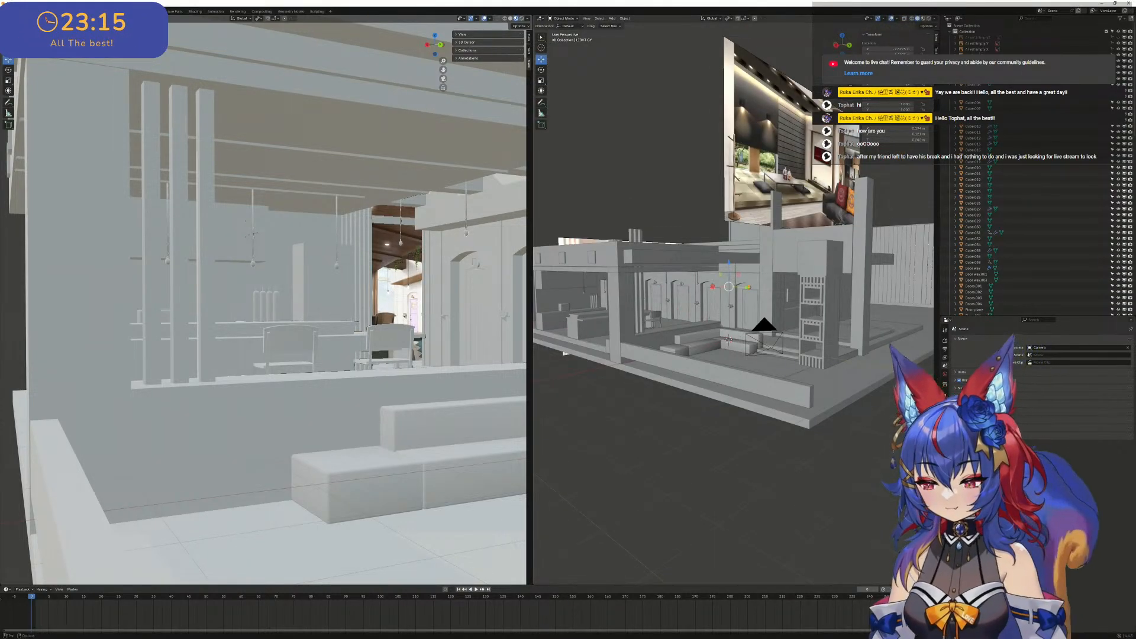
{"action": "left_click", "coordinate": [16, 11]}
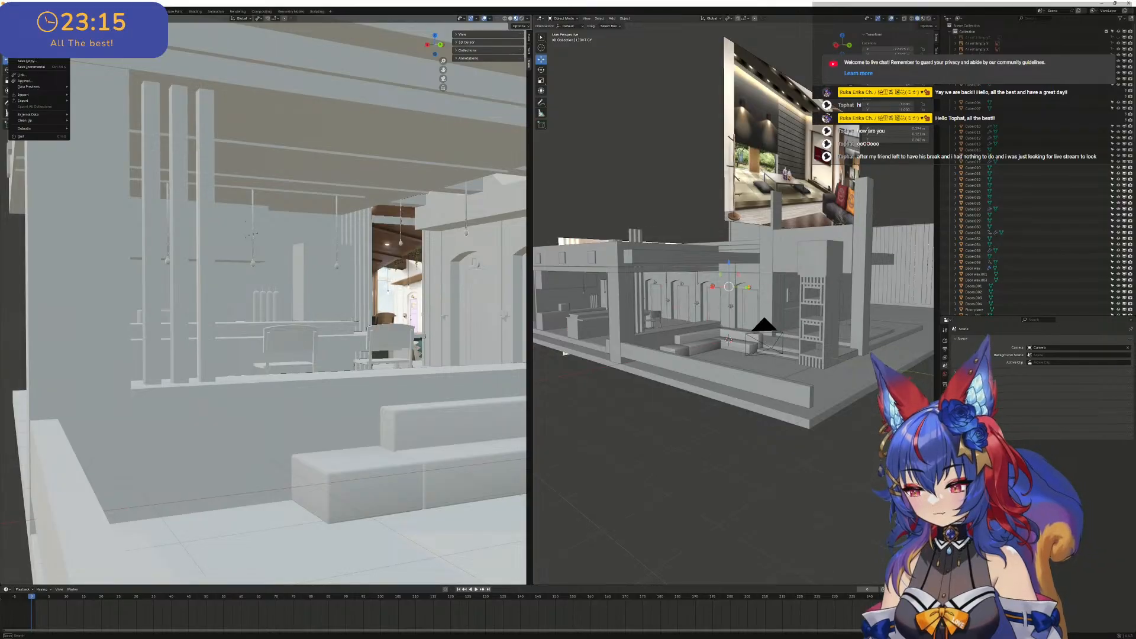
{"action": "key", "text": "ctrl+s"}
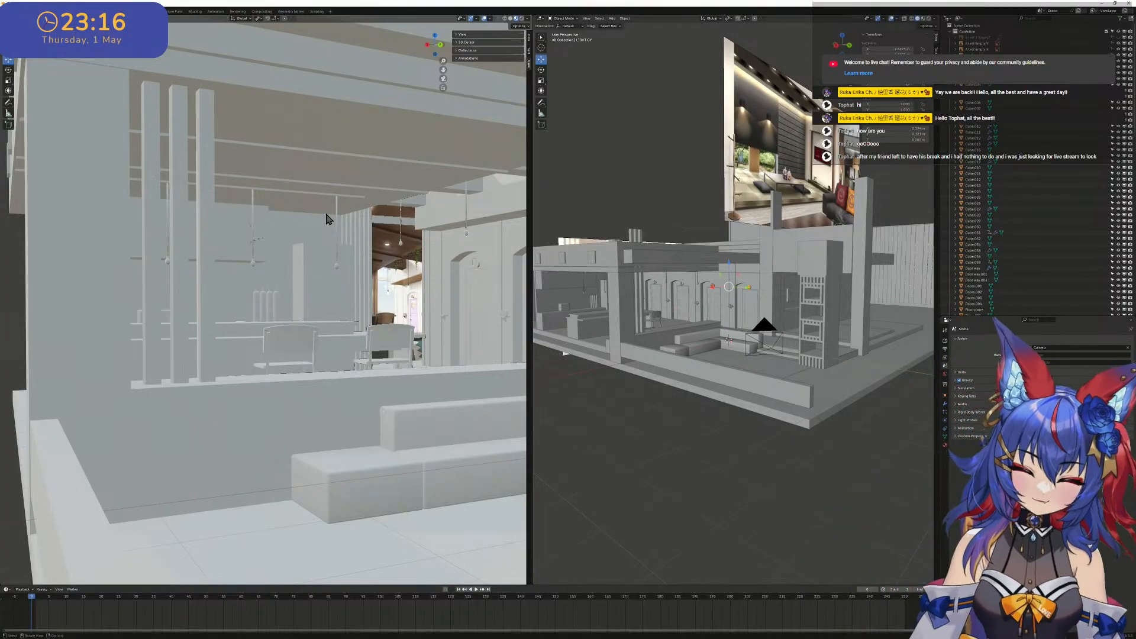
- Examine the bar area and the corridor doors in X-ray and wireframe shading
{"action": "scroll", "coordinate": [720, 216], "scroll_direction": "down", "scroll_amount": 2}
{"action": "scroll", "coordinate": [718, 214], "scroll_direction": "up", "scroll_amount": 5}
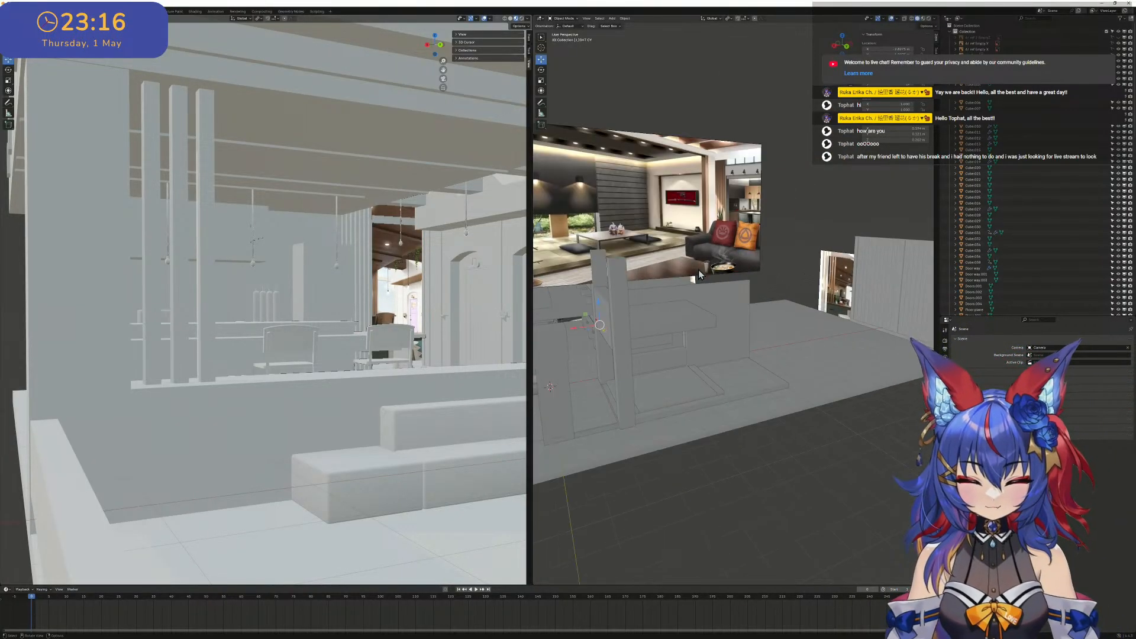
{"action": "middle_click_drag", "start_coordinate": [700, 279], "coordinate": [617, 296], "text": "shift"}
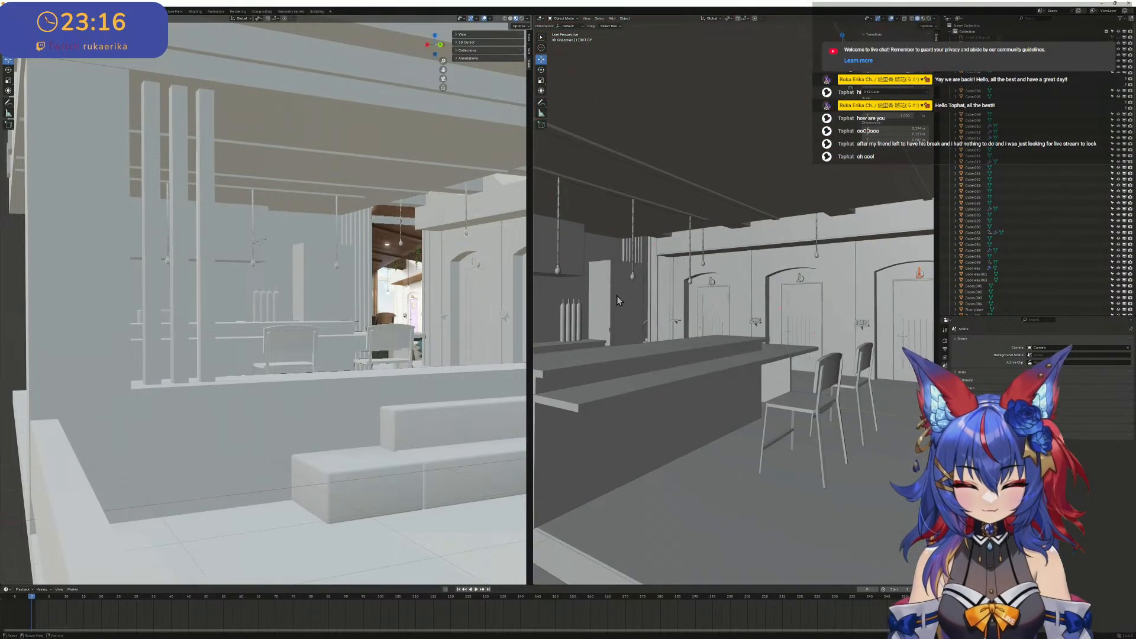
{"action": "key", "text": "alt+z"}
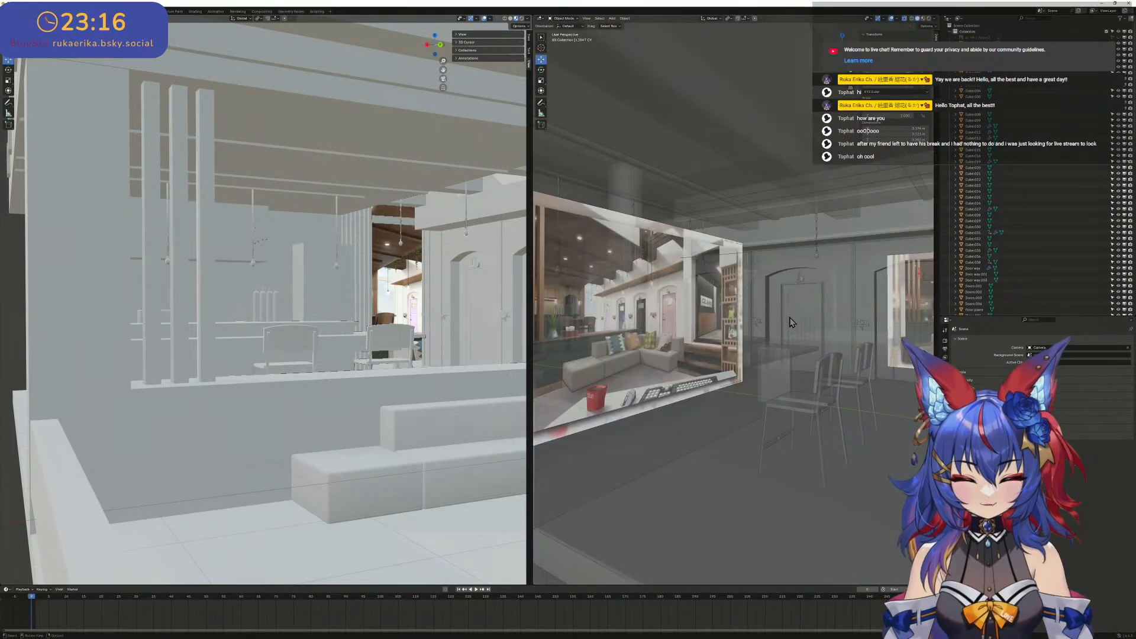
{"action": "left_click", "coordinate": [912, 19]}
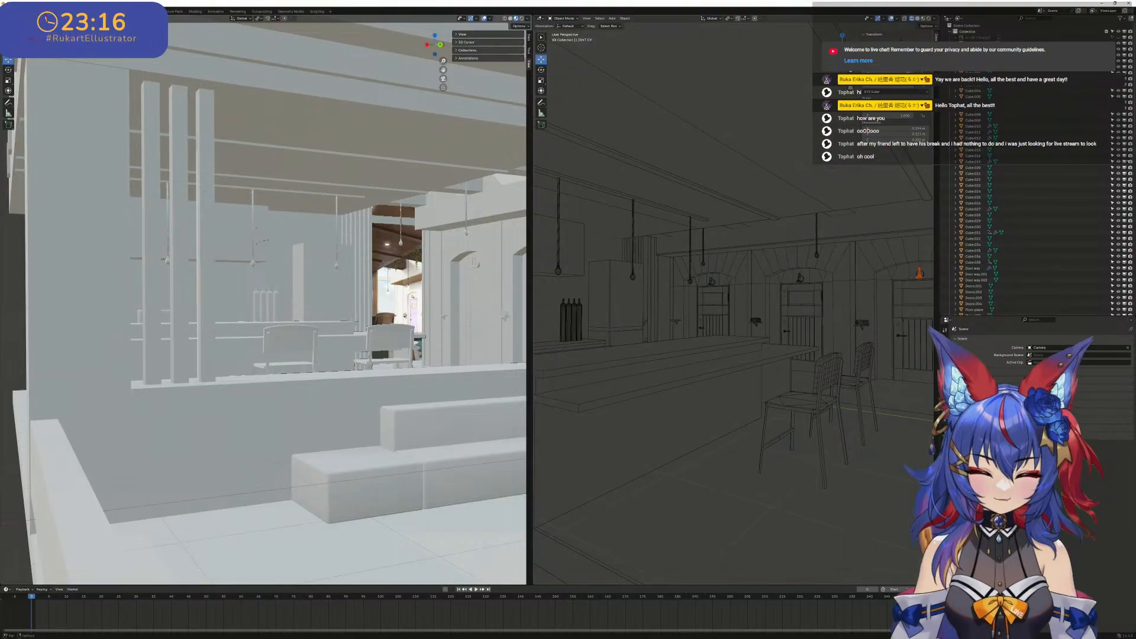
{"action": "scroll", "coordinate": [823, 213], "scroll_direction": "down", "scroll_amount": 5}
{"action": "scroll", "coordinate": [829, 206], "scroll_direction": "down", "scroll_amount": 3}
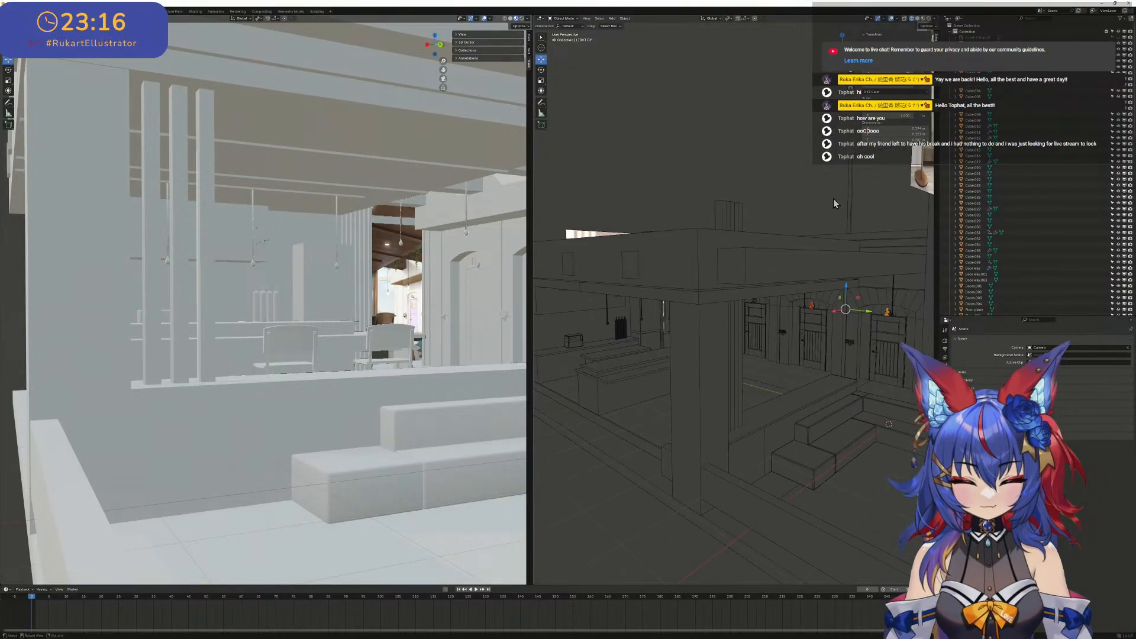
{"action": "left_click", "coordinate": [917, 20]}
{"action": "scroll", "coordinate": [818, 305], "scroll_direction": "up", "scroll_amount": 7}
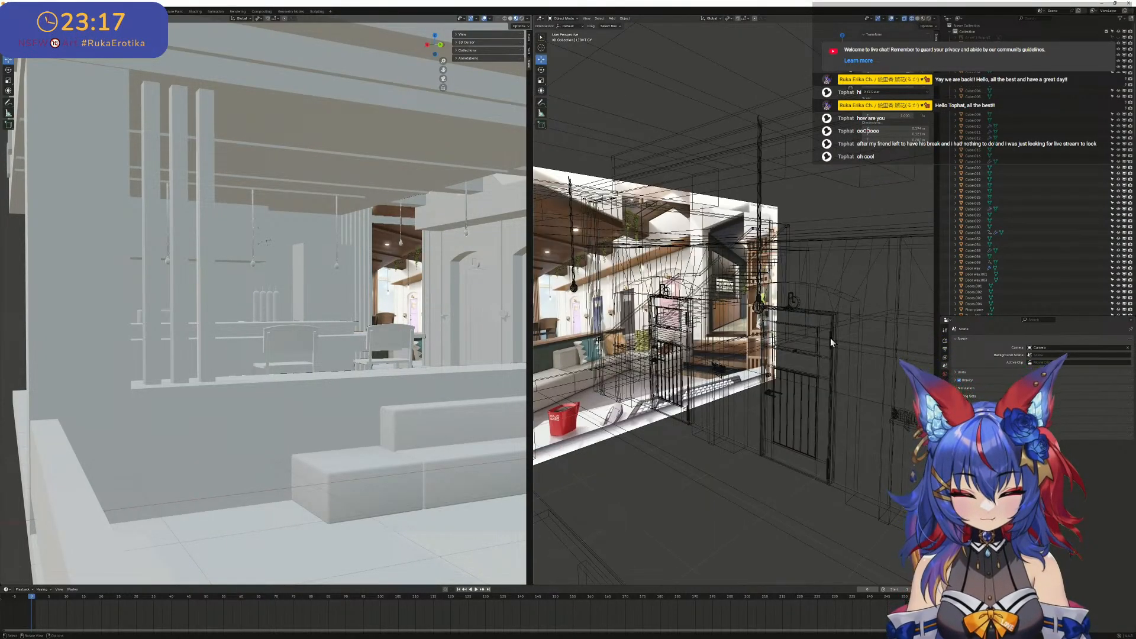
{"action": "middle_click_drag", "start_coordinate": [829, 338], "coordinate": [699, 314]}
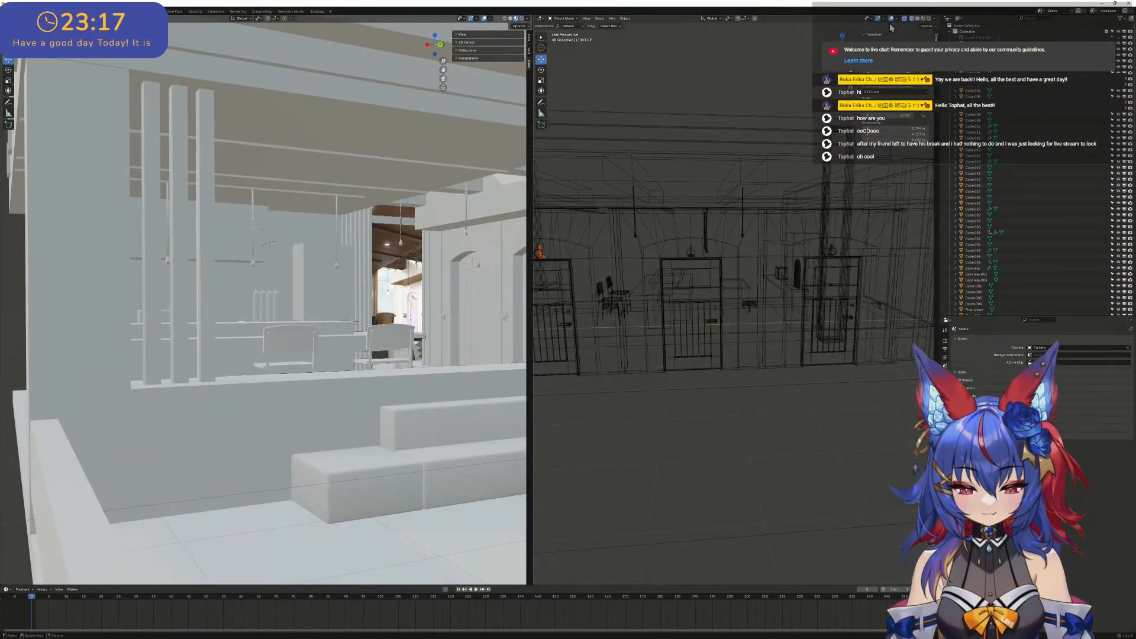
- Compare the back of the door wall in Material Preview, wireframe and Solid shading, finishing in Solid with X-ray off
{"action": "left_click", "coordinate": [911, 18]}
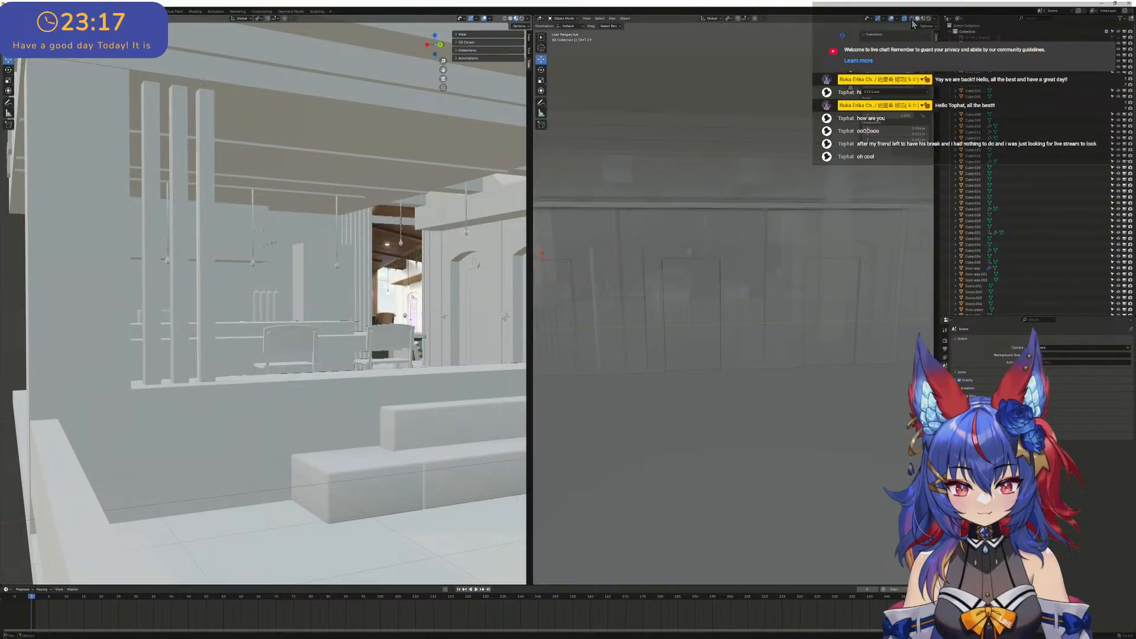
{"action": "left_click", "coordinate": [912, 19]}
{"action": "left_click", "coordinate": [922, 19]}
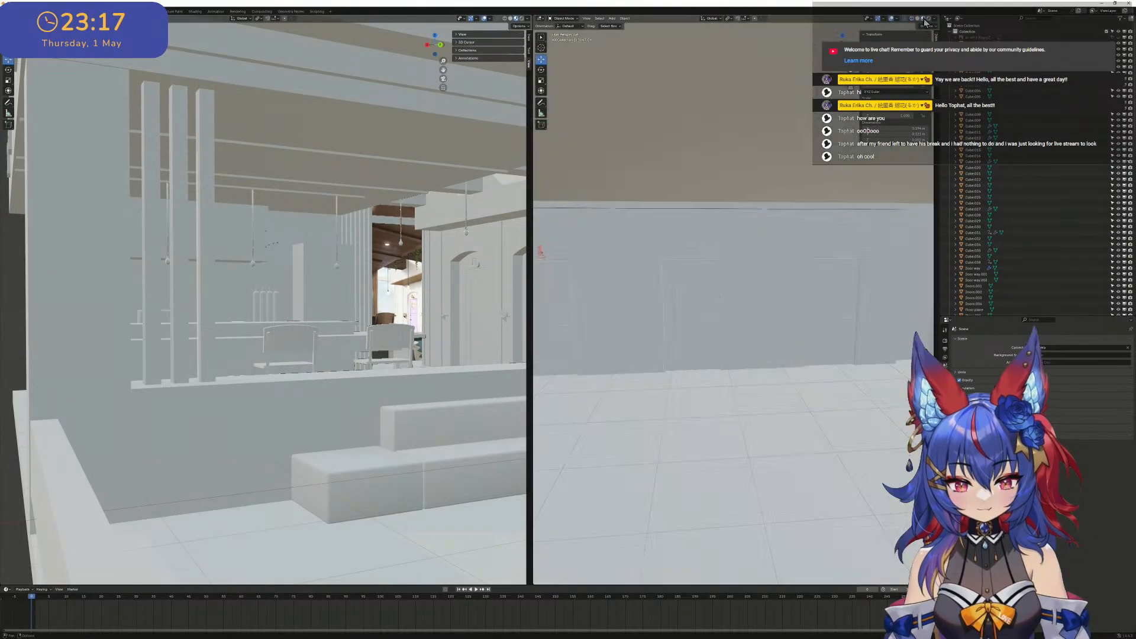
{"action": "scroll", "coordinate": [745, 227], "scroll_direction": "down", "scroll_amount": 1}
{"action": "middle_click_drag", "start_coordinate": [744, 228], "coordinate": [749, 214]}
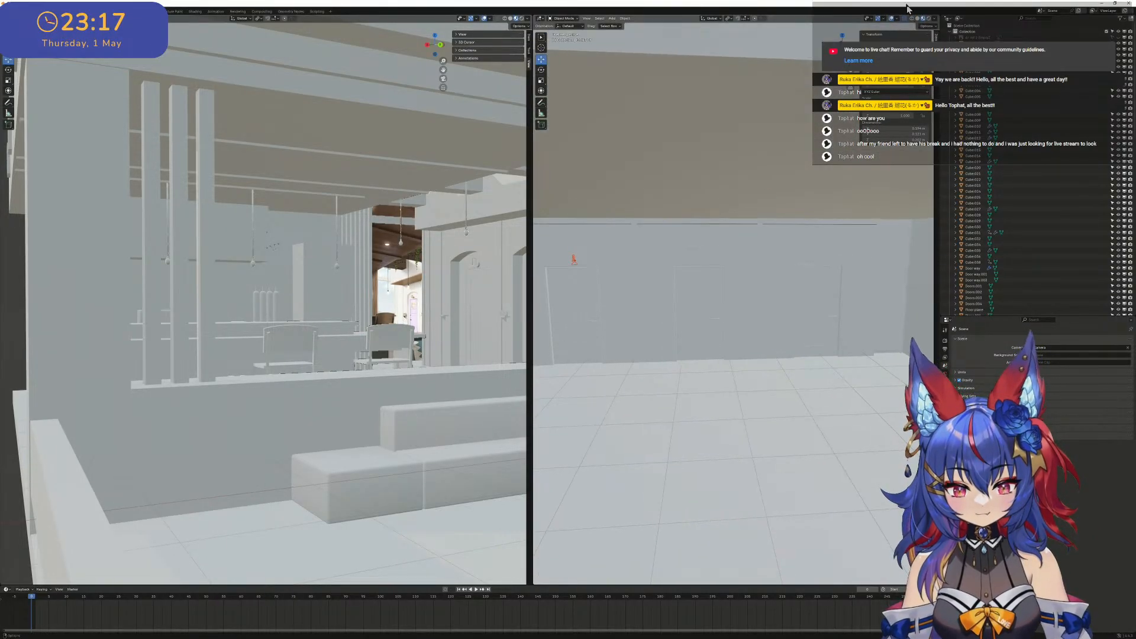
{"action": "left_click", "coordinate": [912, 19]}
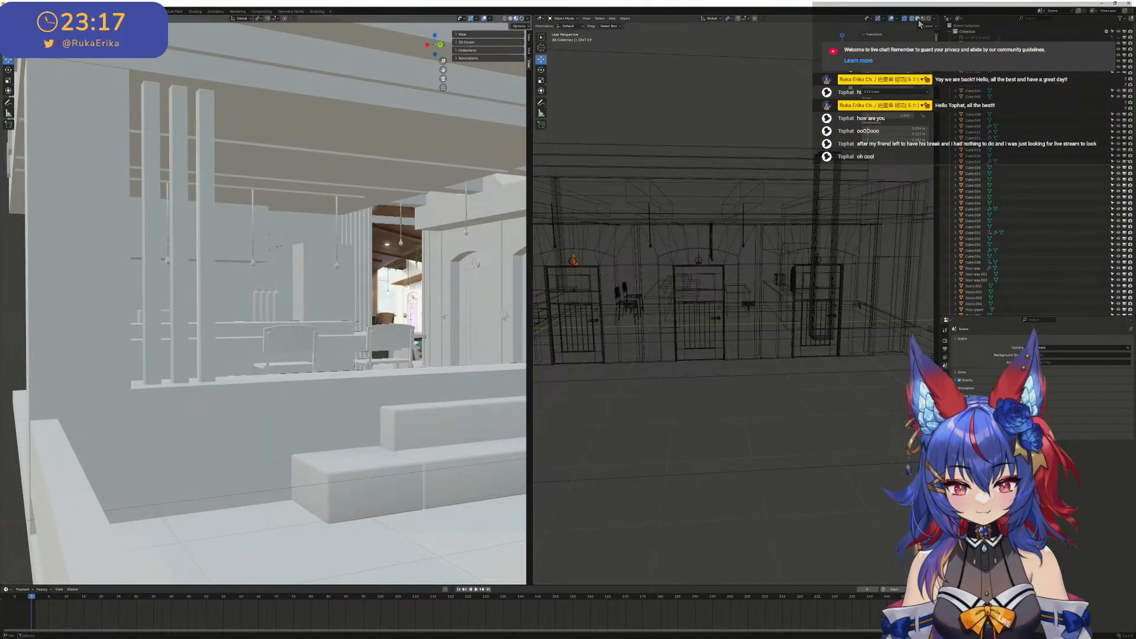
{"action": "left_click", "coordinate": [917, 20]}
{"action": "left_click", "coordinate": [905, 20]}
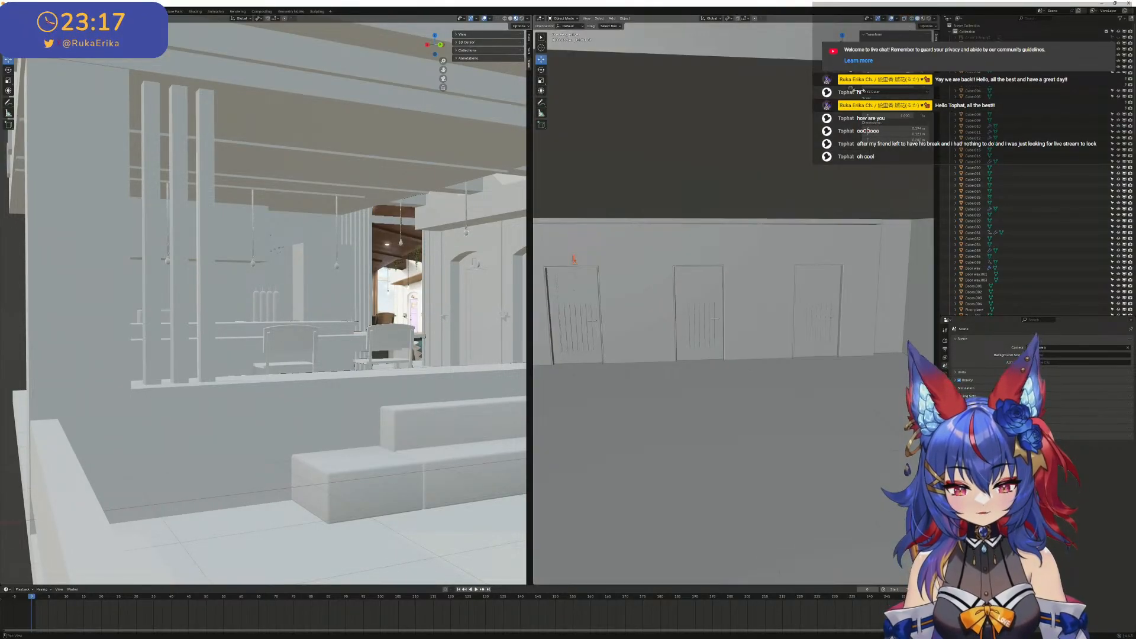
- Inspect the back side of the corridor wall and its door frames up close in Solid shading
{"action": "scroll", "coordinate": [771, 152], "scroll_direction": "down", "scroll_amount": 4}
{"action": "middle_click_drag", "start_coordinate": [751, 140], "coordinate": [779, 222]}
{"action": "scroll", "coordinate": [713, 142], "scroll_direction": "down", "scroll_amount": 4}
{"action": "scroll", "coordinate": [792, 246], "scroll_direction": "up", "scroll_amount": 7}
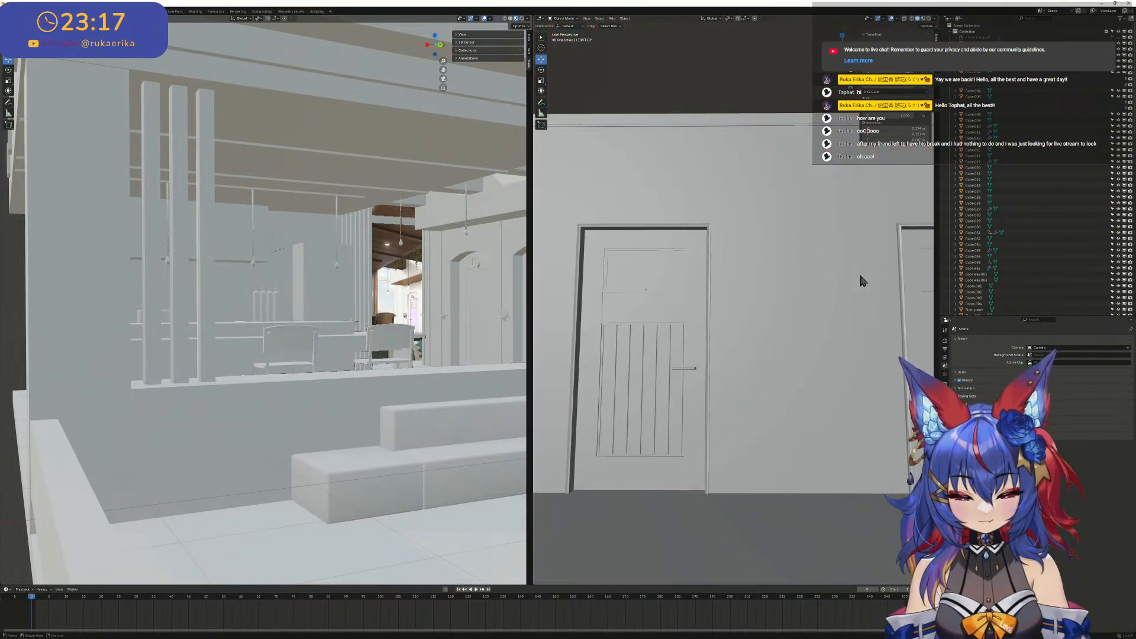
{"action": "middle_click_drag", "start_coordinate": [861, 276], "coordinate": [655, 266], "text": "shift"}
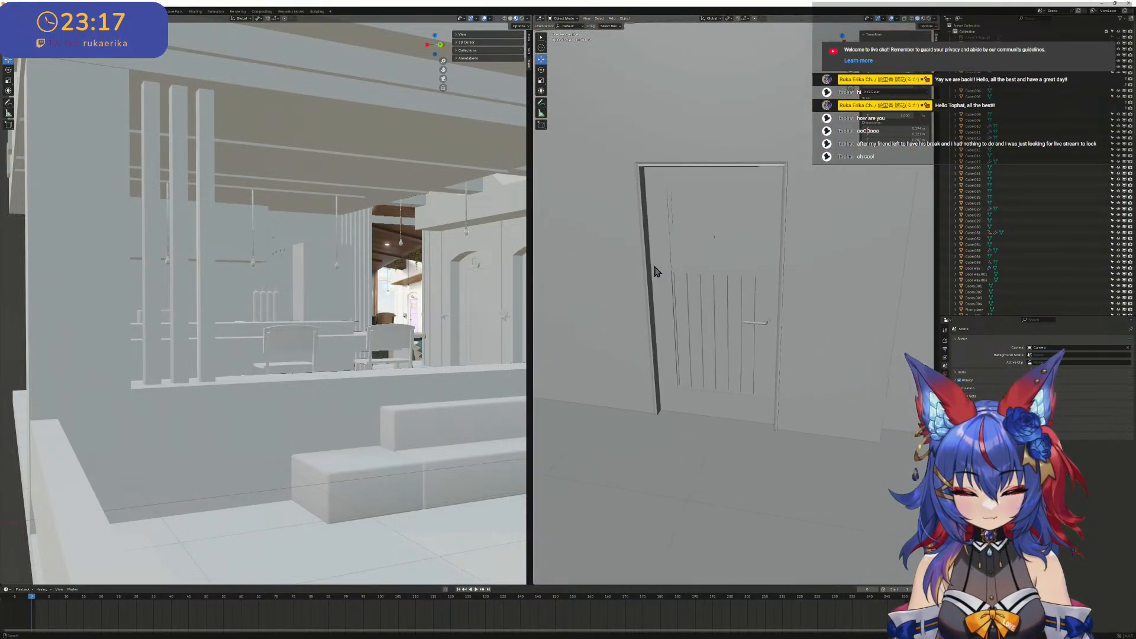
{"action": "scroll", "coordinate": [654, 271], "scroll_direction": "up", "scroll_amount": 6}
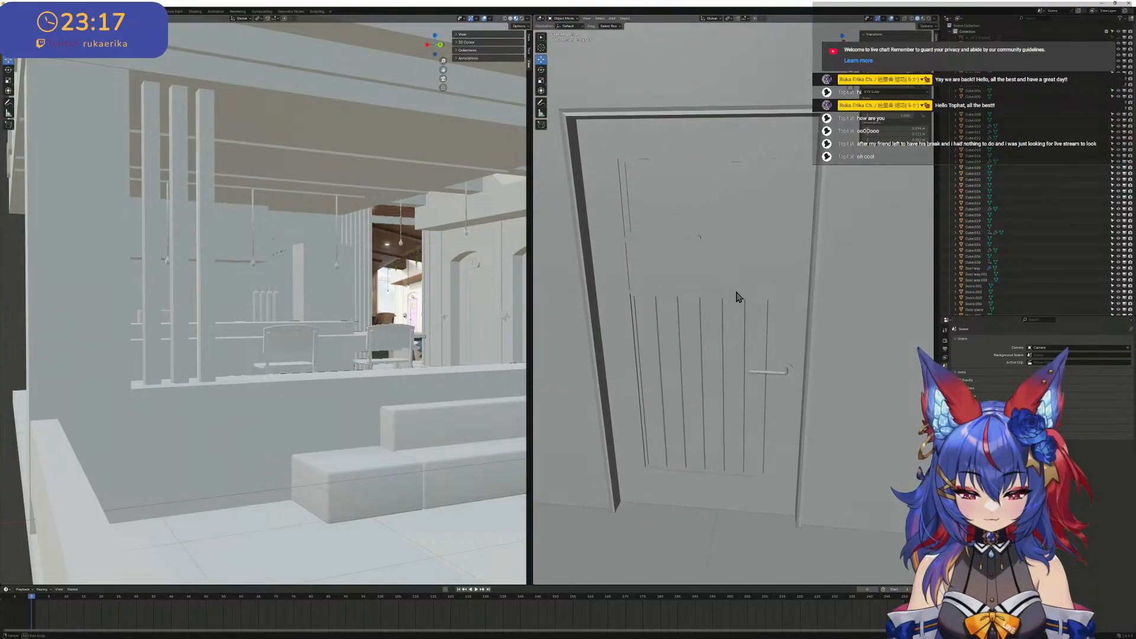
{"action": "middle_click_drag", "start_coordinate": [737, 292], "coordinate": [692, 240]}
{"action": "scroll", "coordinate": [761, 287], "scroll_direction": "down", "scroll_amount": 5}
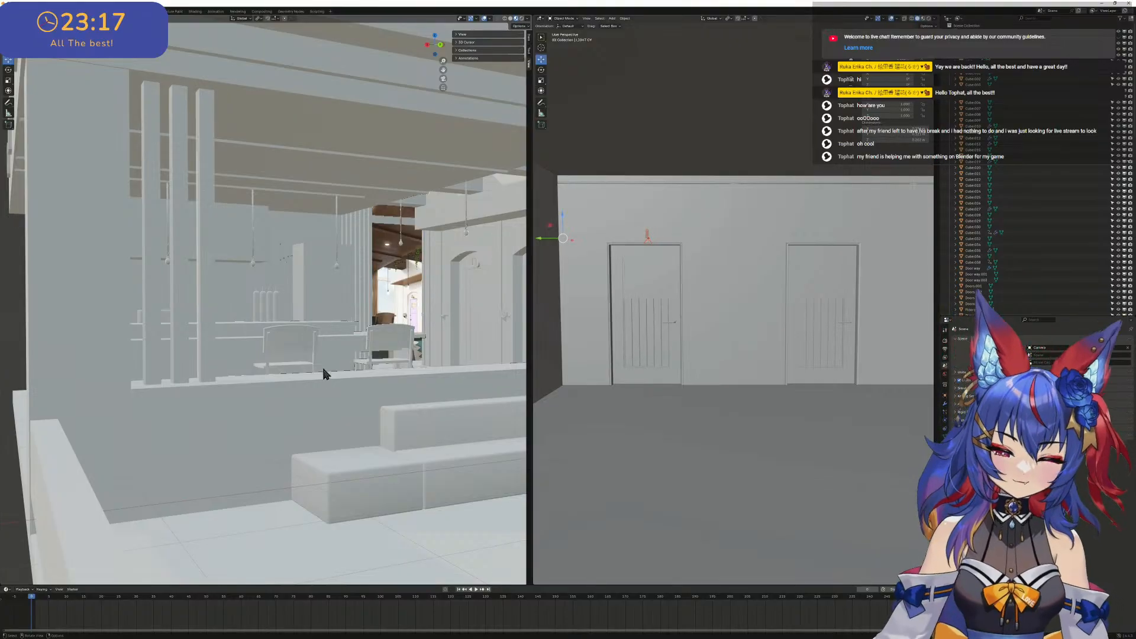
- Widen the view of the lobby and inspect the corridor doors from the back and the wall lamp from the front
{"action": "scroll", "coordinate": [506, 312], "scroll_direction": "down", "scroll_amount": 1}
{"action": "scroll", "coordinate": [636, 303], "scroll_direction": "down", "scroll_amount": 1}
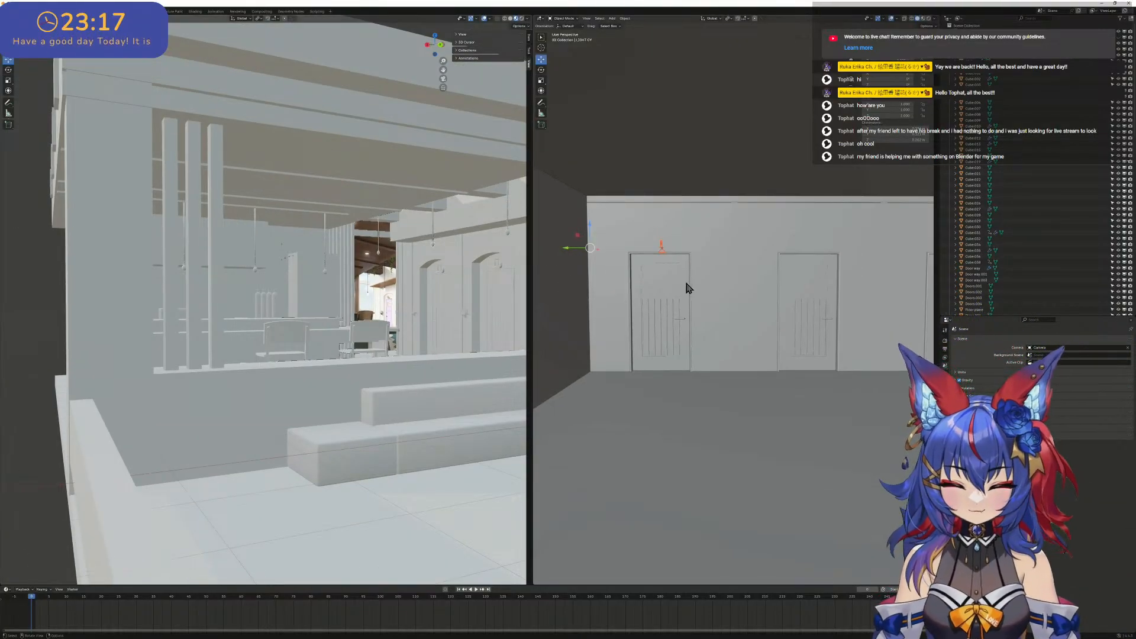
{"action": "middle_click_drag", "start_coordinate": [685, 283], "coordinate": [803, 287]}
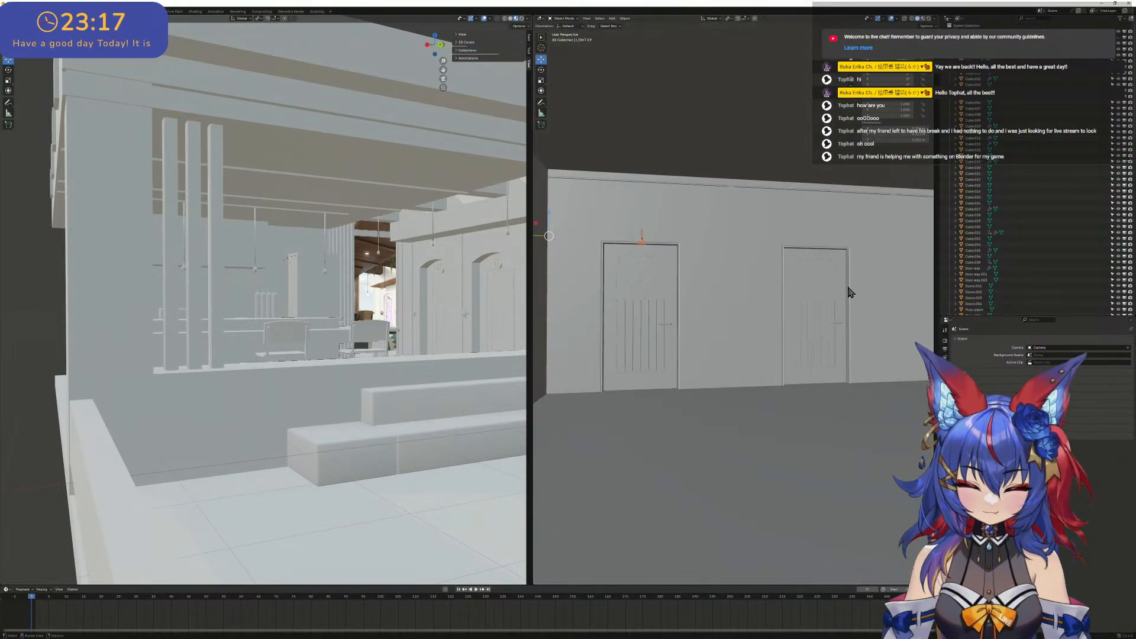
{"action": "scroll", "coordinate": [856, 294], "scroll_direction": "up", "scroll_amount": 3}
{"action": "scroll", "coordinate": [862, 296], "scroll_direction": "down", "scroll_amount": 3}
{"action": "middle_click_drag", "start_coordinate": [751, 322], "coordinate": [792, 340]}
{"action": "scroll", "coordinate": [786, 345], "scroll_direction": "down", "scroll_amount": 2}
{"action": "scroll", "coordinate": [784, 307], "scroll_direction": "up", "scroll_amount": 4}
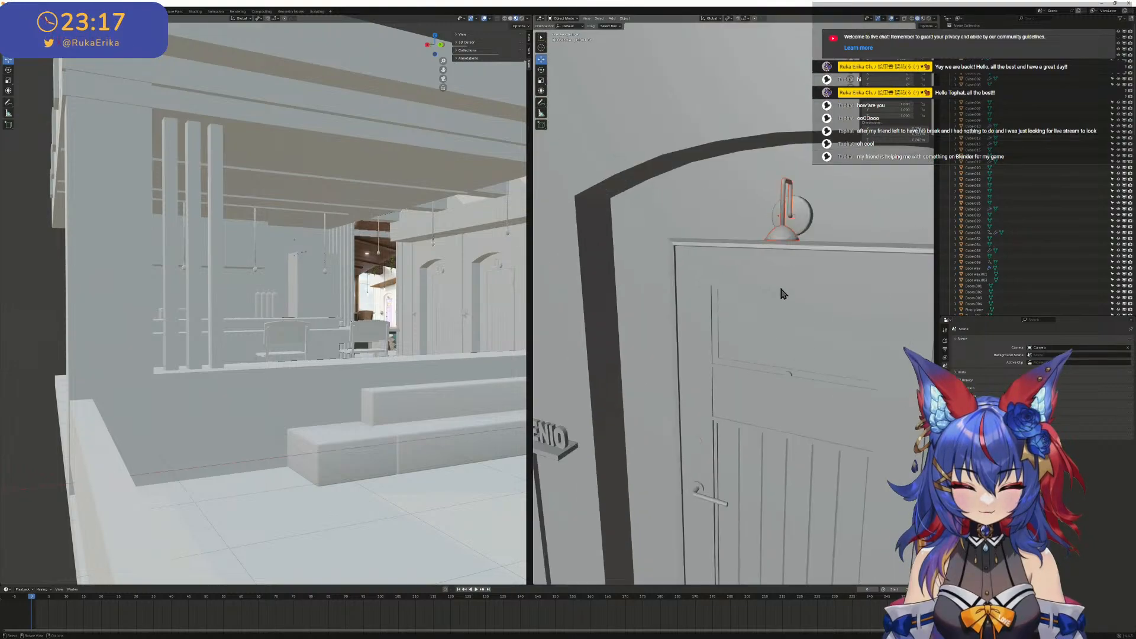
- Select the round wall plate of the lamp above the door and inspect the surrounding wall and the BENIO sign
{"action": "left_click", "coordinate": [809, 224]}
{"action": "scroll", "coordinate": [850, 226], "scroll_direction": "up", "scroll_amount": 2}
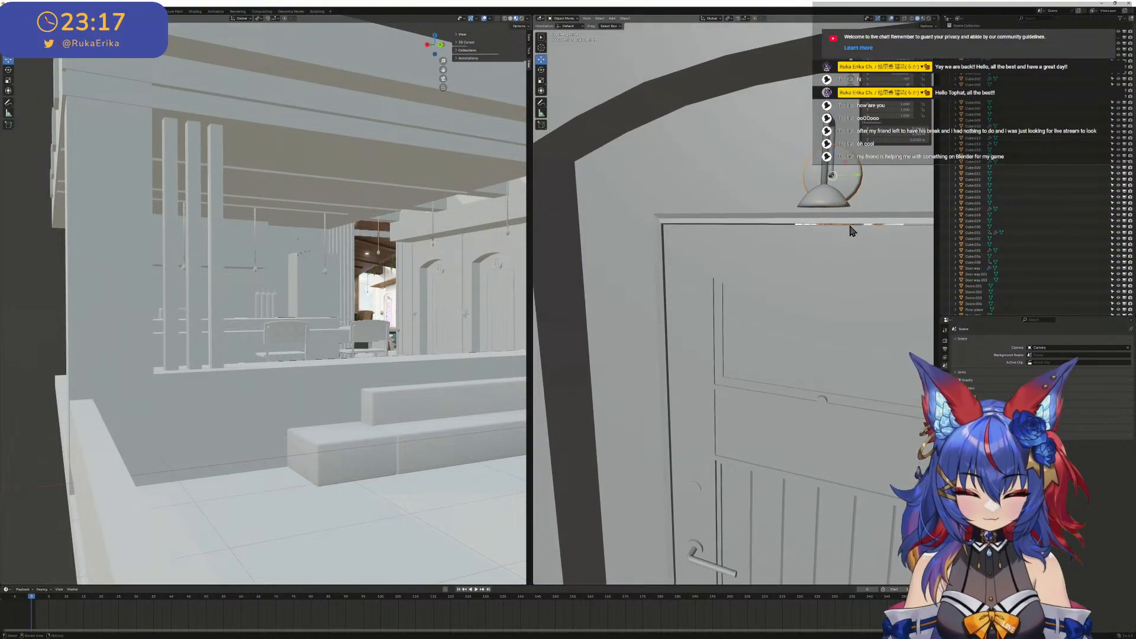
{"action": "middle_click_drag", "start_coordinate": [646, 267], "coordinate": [716, 259], "text": "shift"}
{"action": "scroll", "coordinate": [712, 320], "scroll_direction": "down", "scroll_amount": 2}
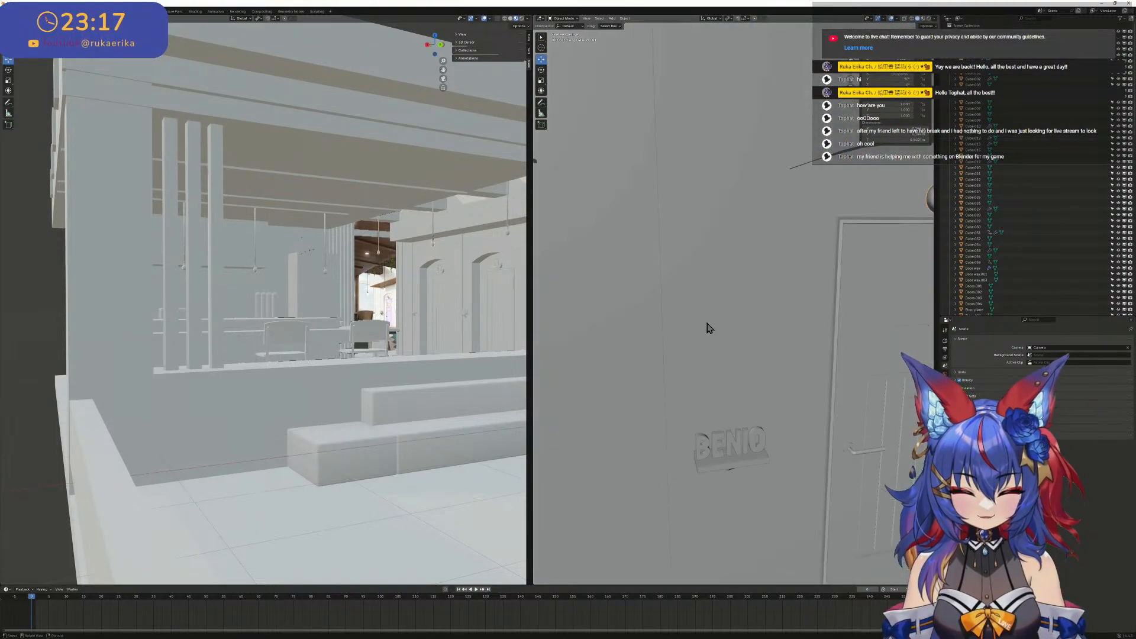
{"action": "middle_click_drag", "start_coordinate": [712, 327], "coordinate": [730, 325]}
{"action": "scroll", "coordinate": [730, 326], "scroll_direction": "down", "scroll_amount": 3}
{"action": "scroll", "coordinate": [873, 325], "scroll_direction": "up", "scroll_amount": 3}
{"action": "middle_click_drag", "start_coordinate": [616, 350], "coordinate": [904, 305], "text": "shift"}
{"action": "scroll", "coordinate": [779, 316], "scroll_direction": "down", "scroll_amount": 3}
{"action": "middle_click_drag", "start_coordinate": [687, 317], "coordinate": [778, 313]}
{"action": "scroll", "coordinate": [776, 300], "scroll_direction": "up", "scroll_amount": 3}
{"action": "scroll", "coordinate": [700, 304], "scroll_direction": "up", "scroll_amount": 2}
{"action": "scroll", "coordinate": [700, 304], "scroll_direction": "up", "scroll_amount": 3}
{"action": "scroll", "coordinate": [793, 311], "scroll_direction": "up", "scroll_amount": 4}
{"action": "scroll", "coordinate": [728, 349], "scroll_direction": "down", "scroll_amount": 2}
{"action": "scroll", "coordinate": [743, 358], "scroll_direction": "up", "scroll_amount": 2}
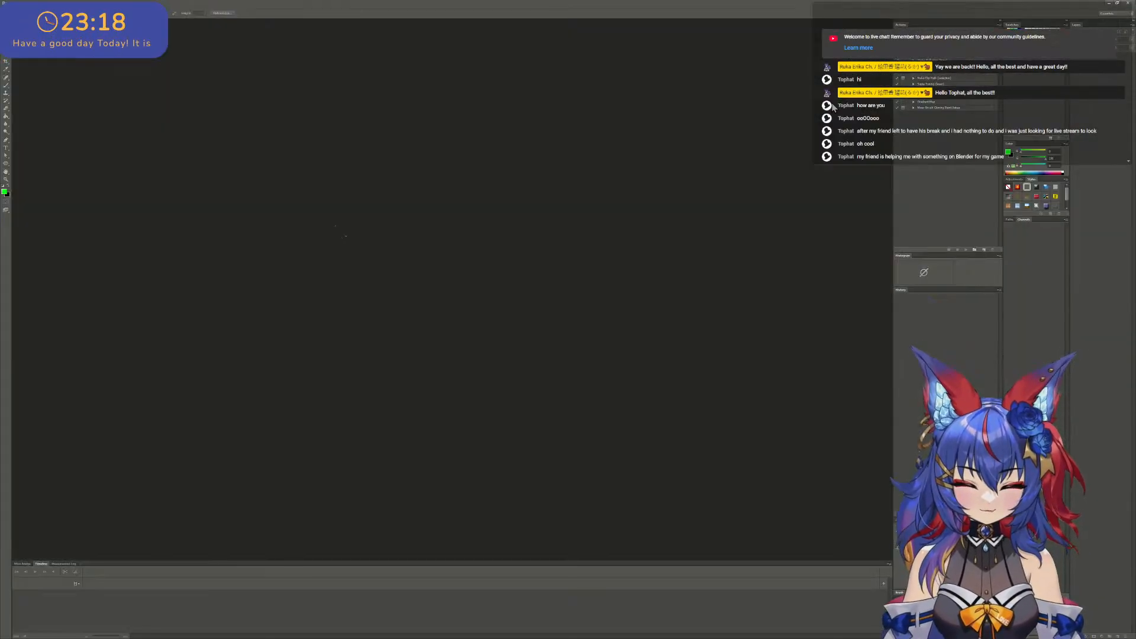
- Create a new 1920 × 1080 pixel RGB document at 72 resolution with a white background
{"action": "left_click", "coordinate": [16, 3]}
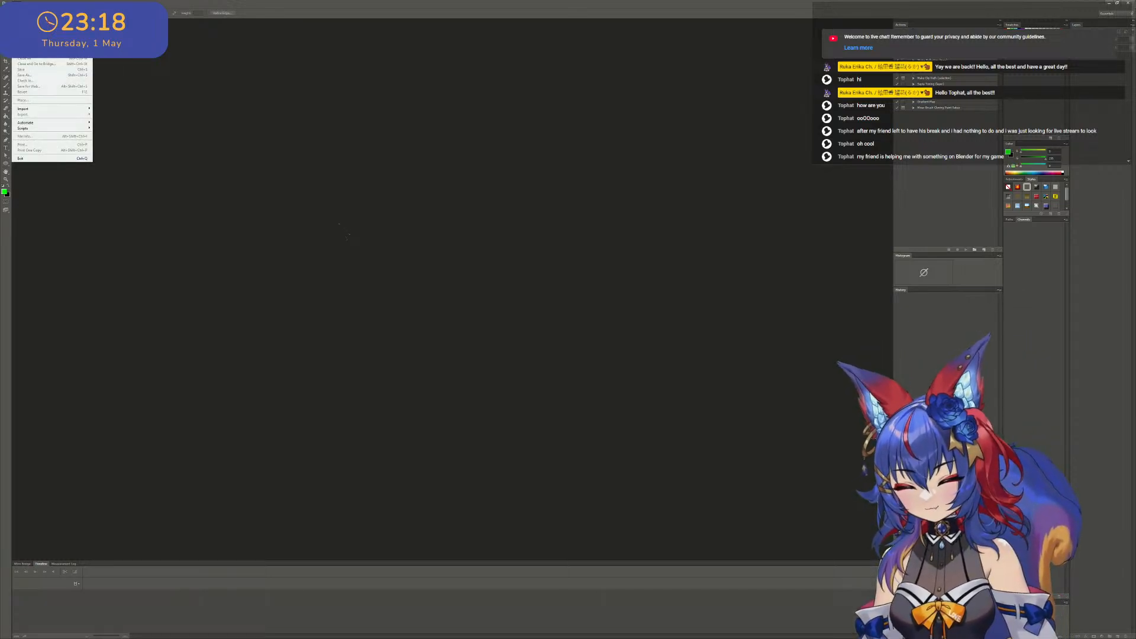
{"action": "left_click", "coordinate": [24, 10]}
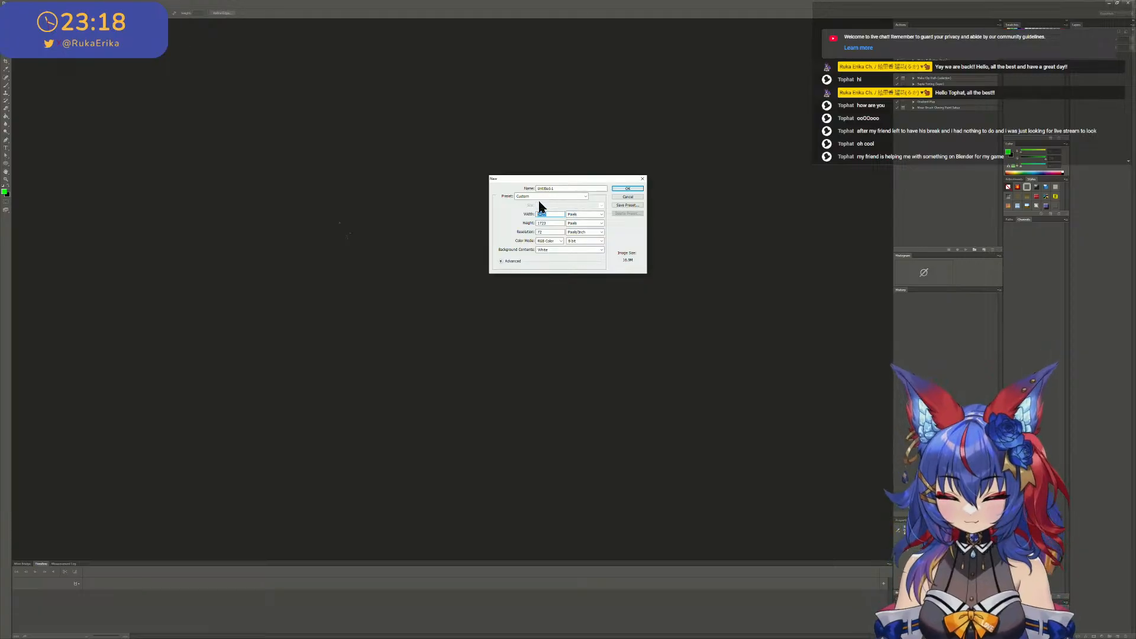
{"action": "type", "text": "1920"}
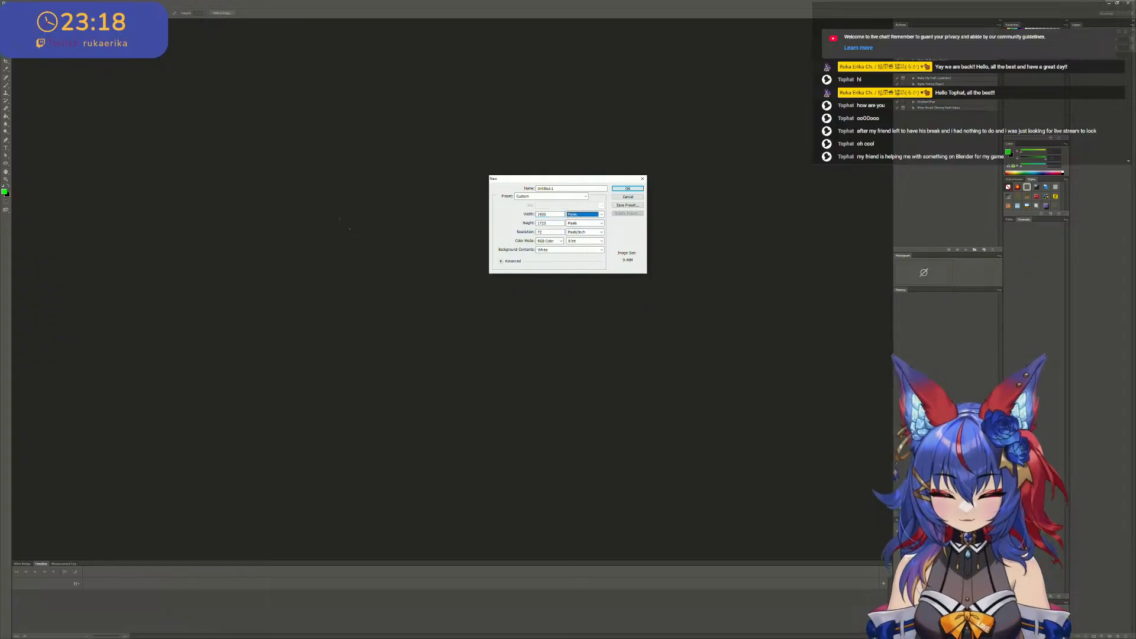
{"action": "key", "text": "Tab"}
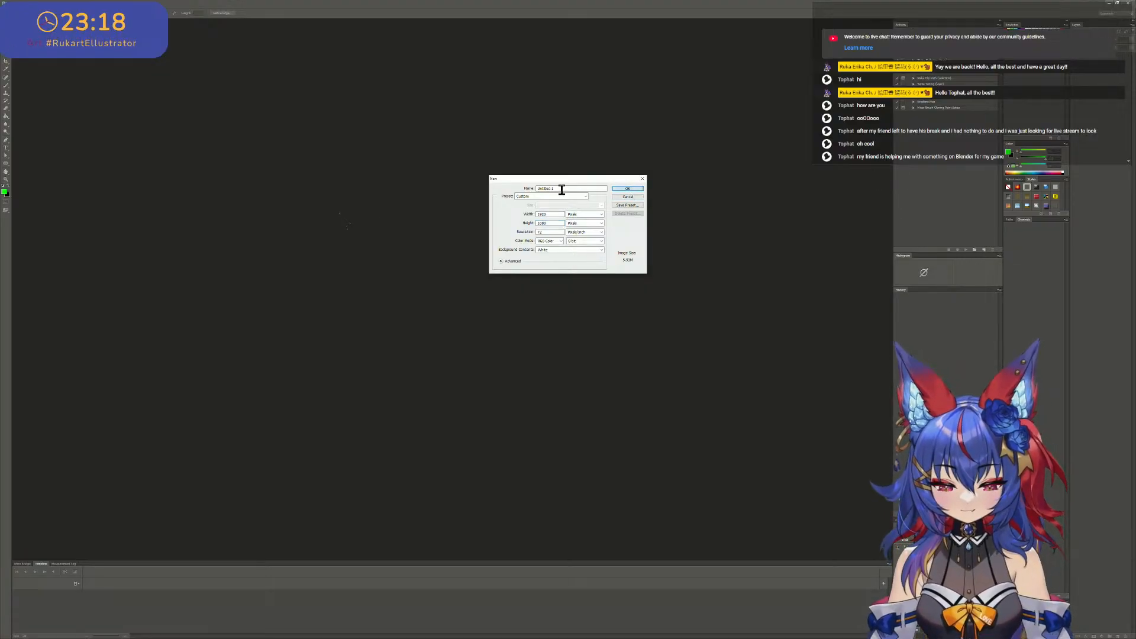
{"action": "left_click", "coordinate": [629, 188]}
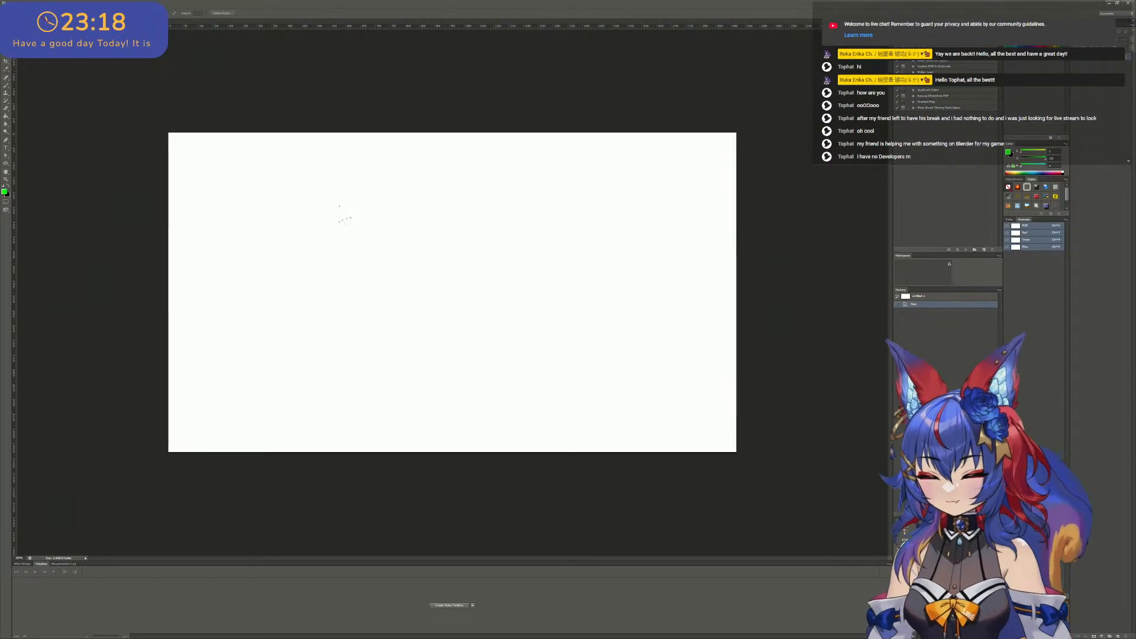
- Swap the foreground and background colours and activate the Move tool
{"action": "key", "text": "x"}
{"action": "key", "text": "v"}
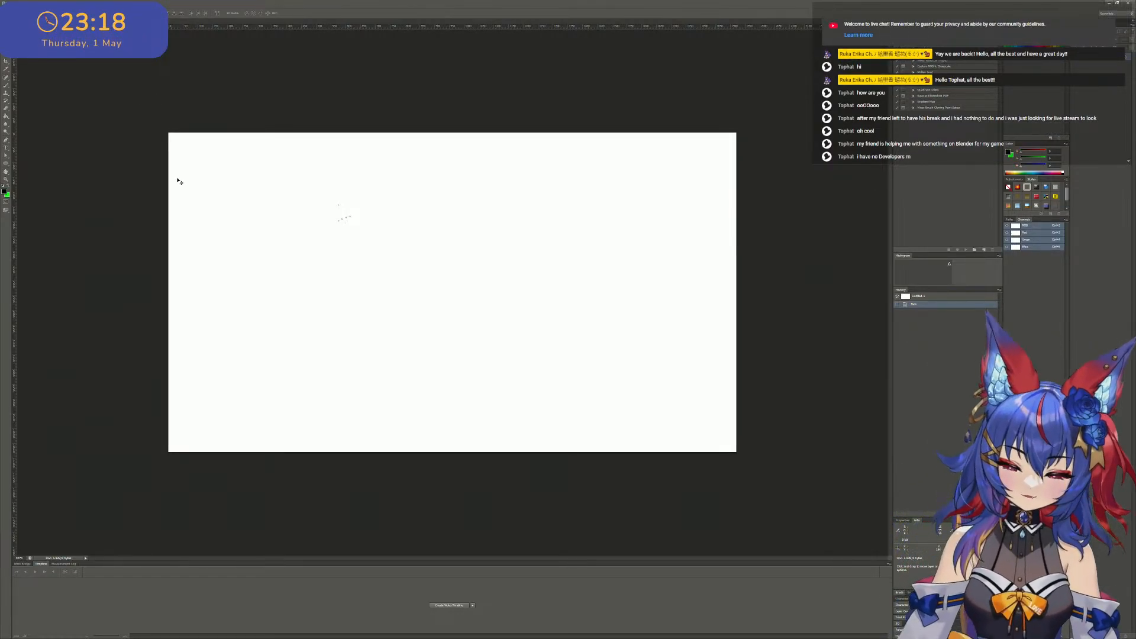
- Reduce the Photoshop window to uncover the Blender scene and move the folder shortcut's properties window off the screen
{"action": "left_click", "coordinate": [1109, 3]}
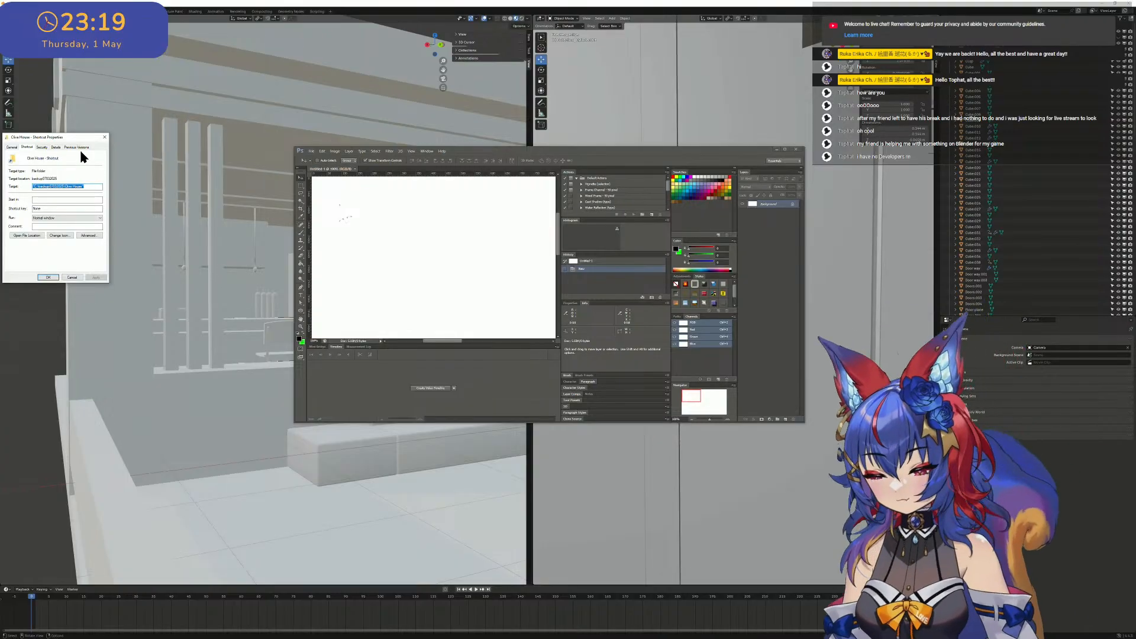
{"action": "left_click_drag", "start_coordinate": [73, 136], "coordinate": [0, 127]}
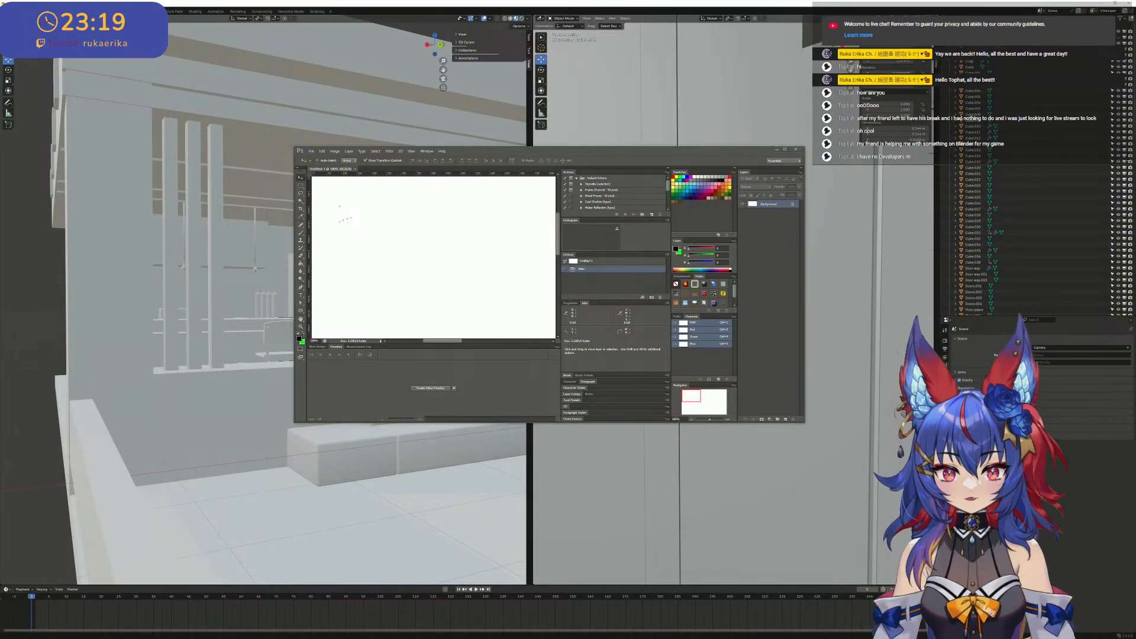
- Place the lobby reference image in the document, maximise the Photoshop window, and scale the image up far beyond the canvas
{"action": "left_click_drag", "start_coordinate": [0, 201], "coordinate": [412, 207]}
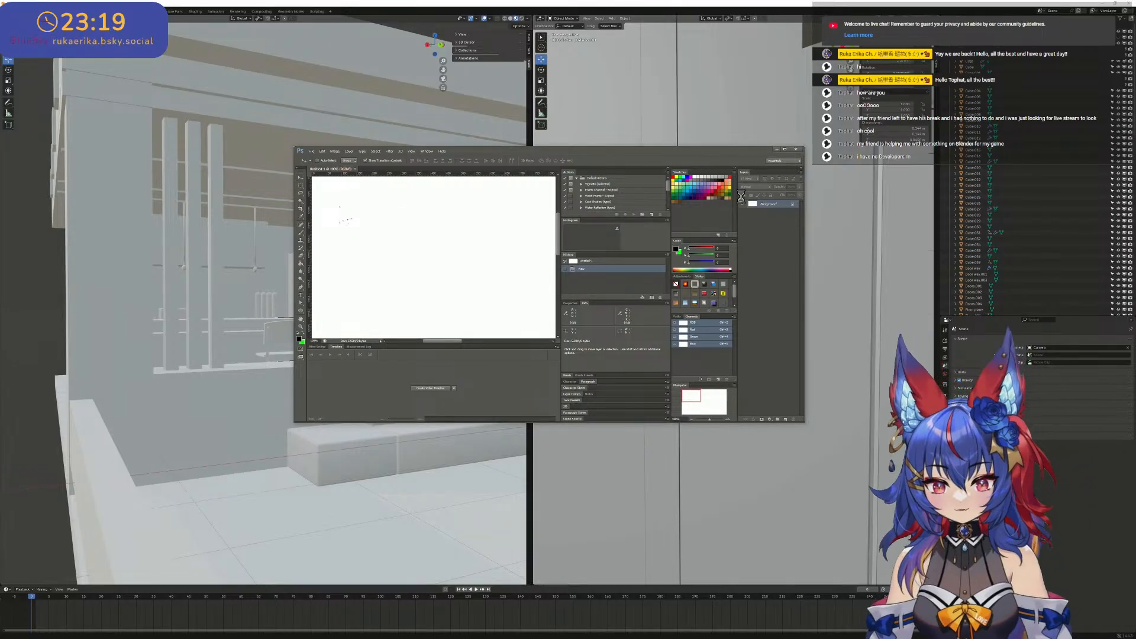
{"action": "left_click", "coordinate": [786, 149]}
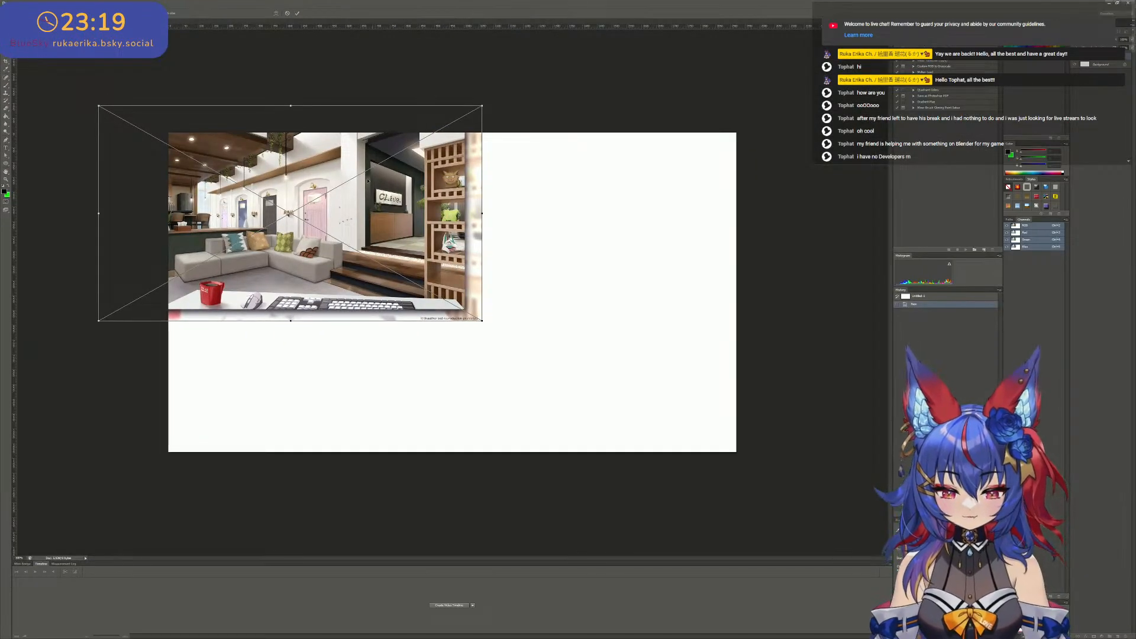
{"action": "left_click_drag", "start_coordinate": [289, 212], "coordinate": [551, 325]}
{"action": "left_click_drag", "start_coordinate": [366, 224], "coordinate": [492, 258]}
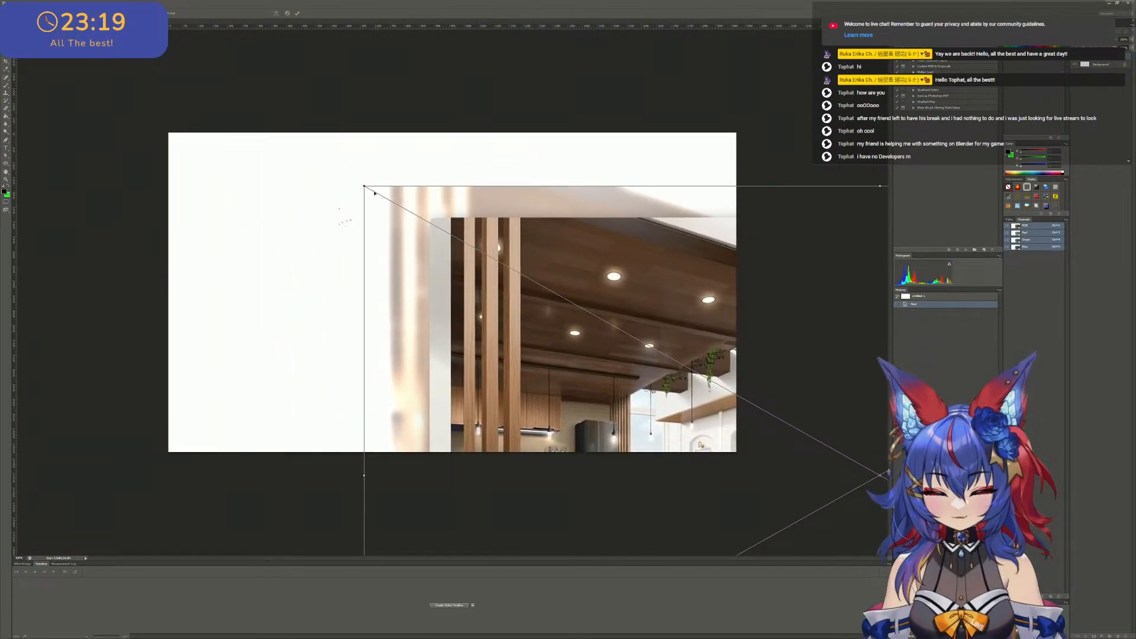
{"action": "left_click_drag", "start_coordinate": [364, 187], "coordinate": [64, 17]}
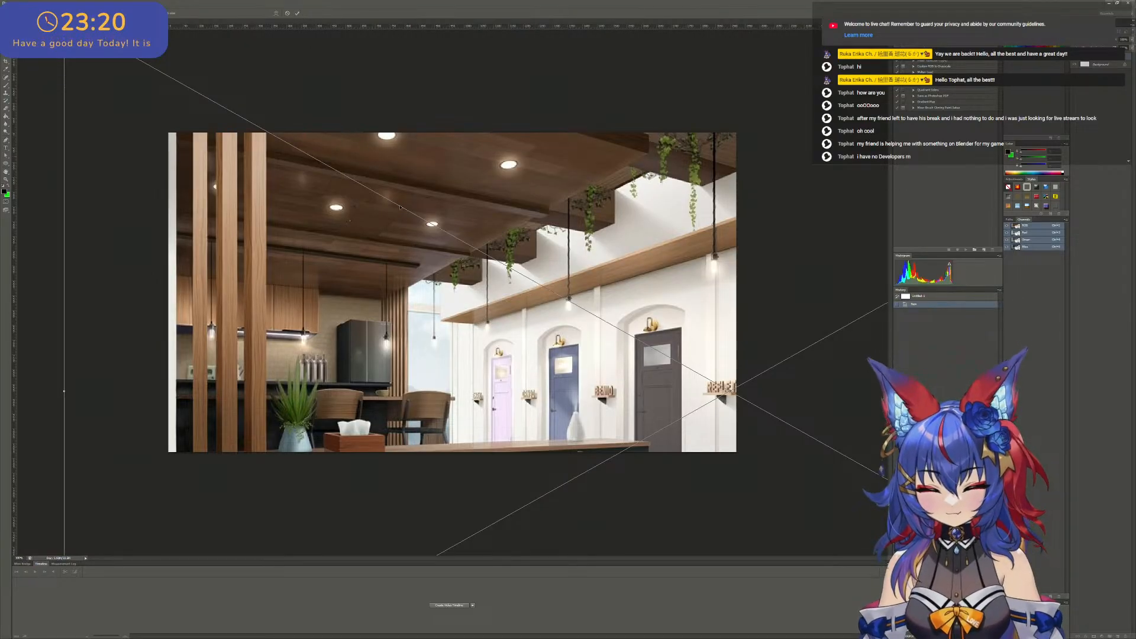
{"action": "scroll", "coordinate": [400, 208], "scroll_direction": "down", "scroll_amount": 8, "text": "alt"}
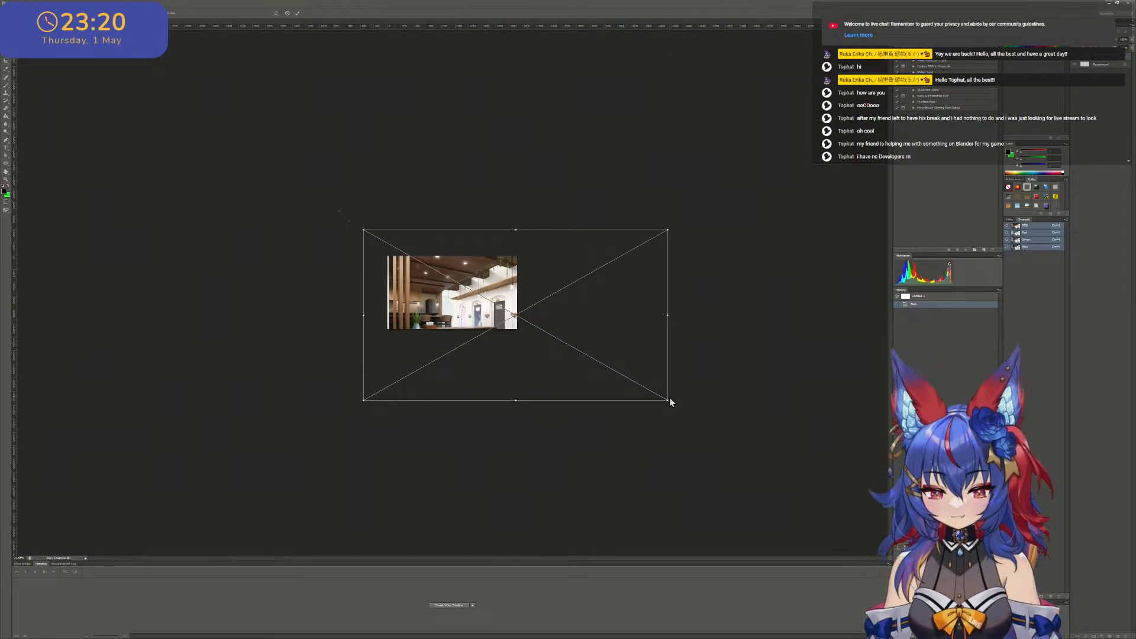
{"action": "left_click_drag", "start_coordinate": [669, 402], "coordinate": [962, 565], "text": "shift"}
{"action": "left_click_drag", "start_coordinate": [639, 417], "coordinate": [560, 305]}
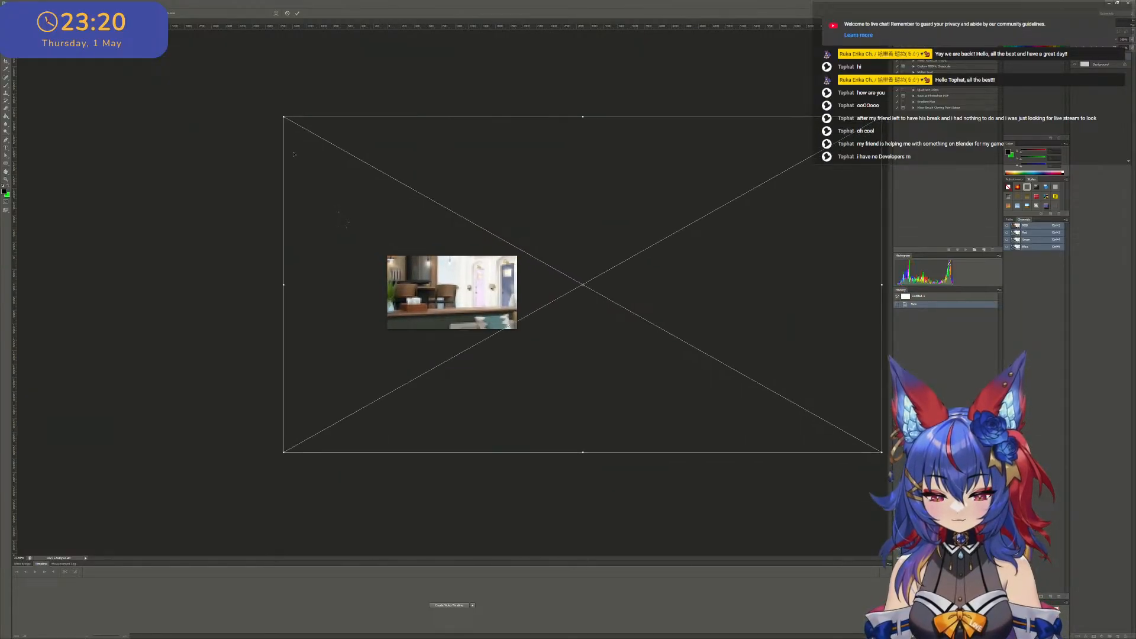
{"action": "scroll", "coordinate": [423, 285], "scroll_direction": "down", "scroll_amount": 6, "text": "alt"}
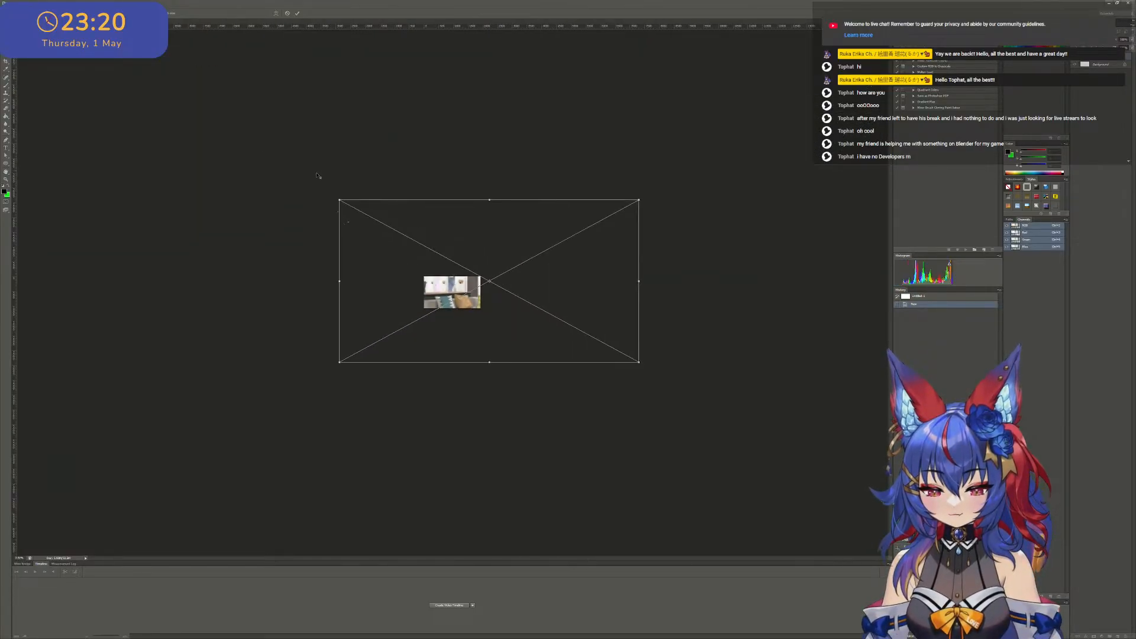
{"action": "left_click_drag", "start_coordinate": [582, 341], "coordinate": [648, 307]}
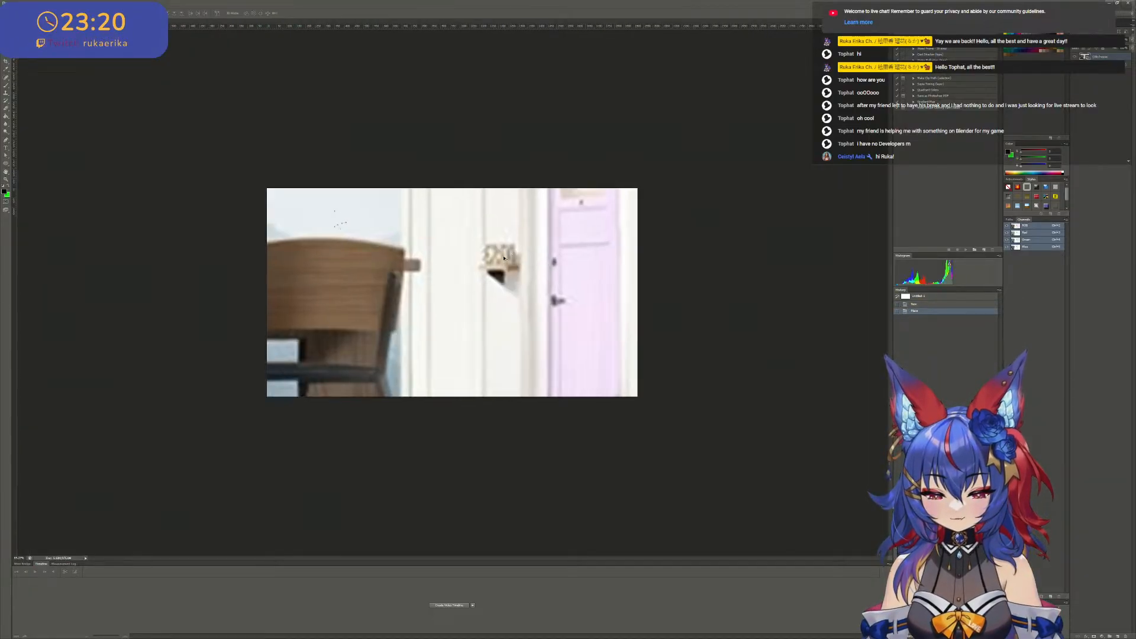
- Reposition the enlarged reference image so the small wall signs on both sides of the lilac door are on the canvas
{"action": "scroll", "coordinate": [504, 258], "scroll_direction": "up", "scroll_amount": 5, "text": "alt"}
{"action": "left_click_drag", "start_coordinate": [611, 225], "coordinate": [524, 266]}
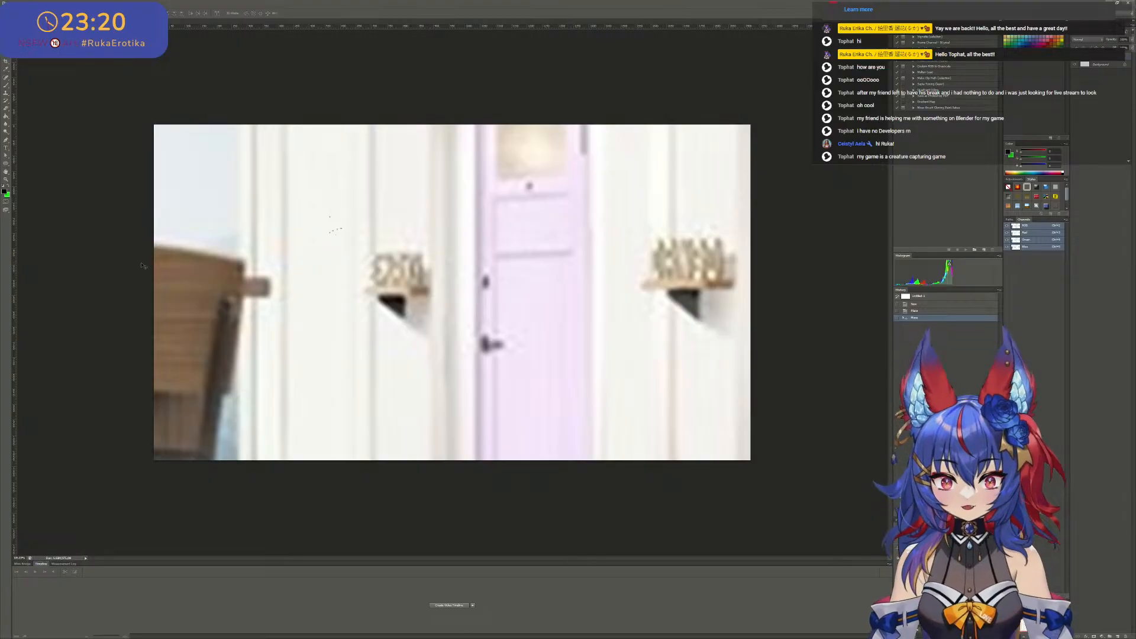
{"action": "left_click_drag", "start_coordinate": [388, 253], "coordinate": [433, 273]}
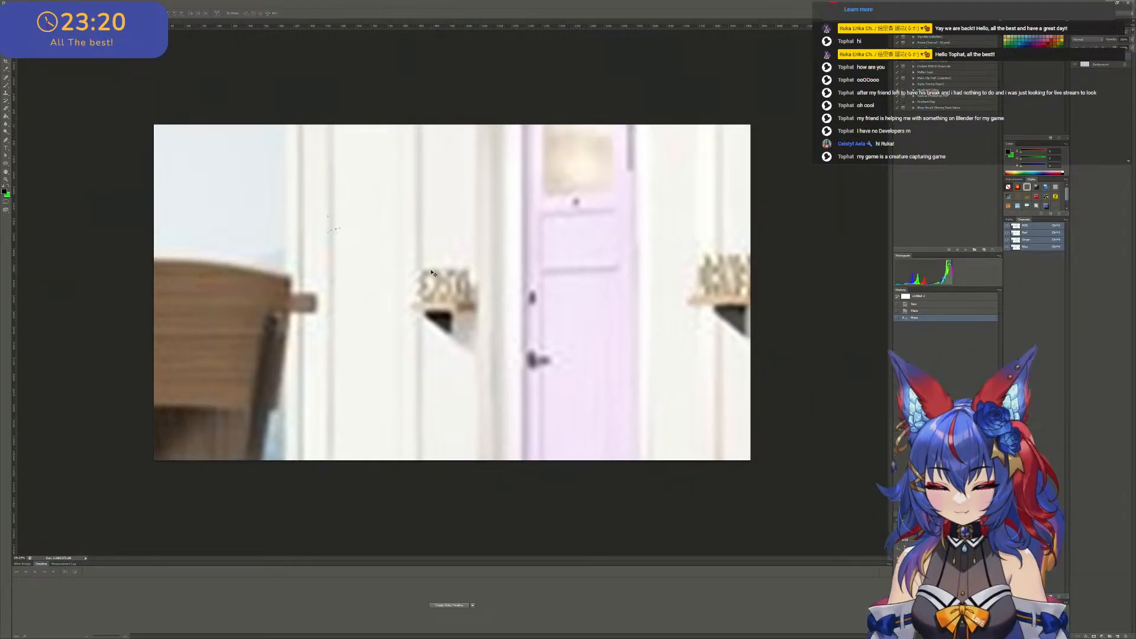
{"action": "scroll", "coordinate": [414, 274], "scroll_direction": "up", "scroll_amount": 6, "text": "alt"}
{"action": "scroll", "coordinate": [399, 271], "scroll_direction": "down", "scroll_amount": 7, "text": "alt"}
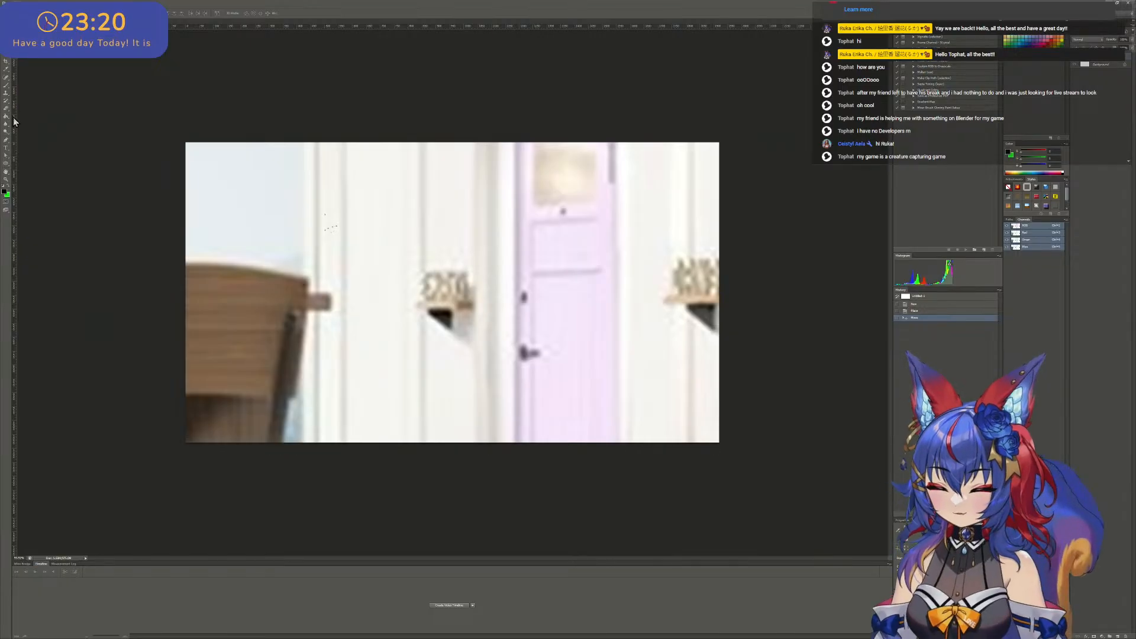
{"action": "scroll", "coordinate": [222, 203], "scroll_direction": "up", "scroll_amount": 6, "text": "alt"}
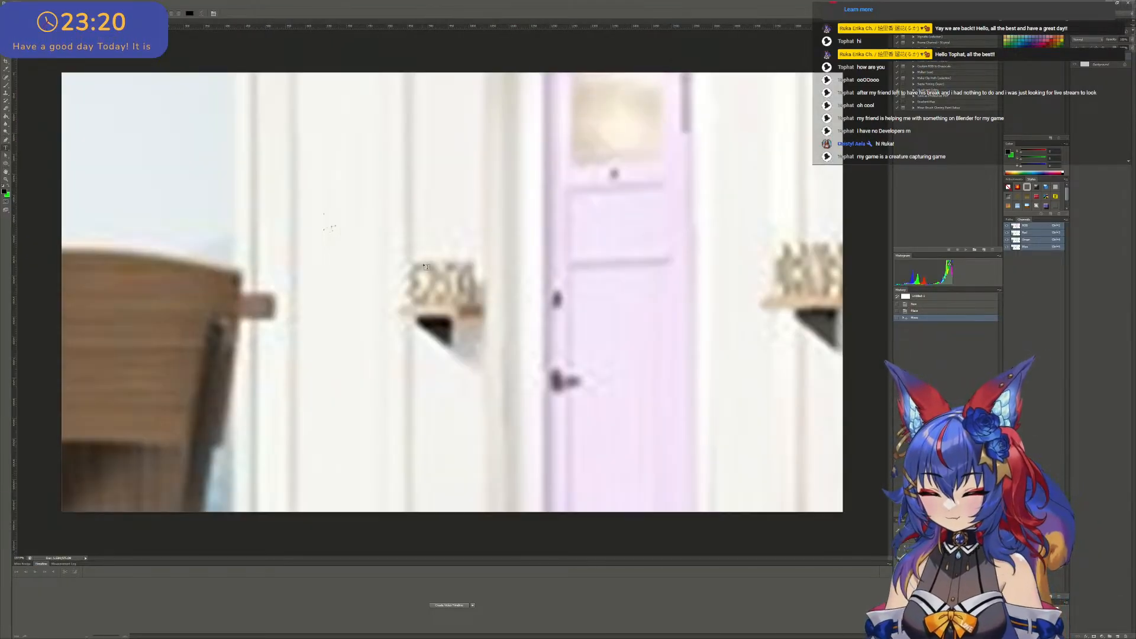
{"action": "scroll", "coordinate": [125, 170], "scroll_direction": "down", "scroll_amount": 3, "text": "alt"}
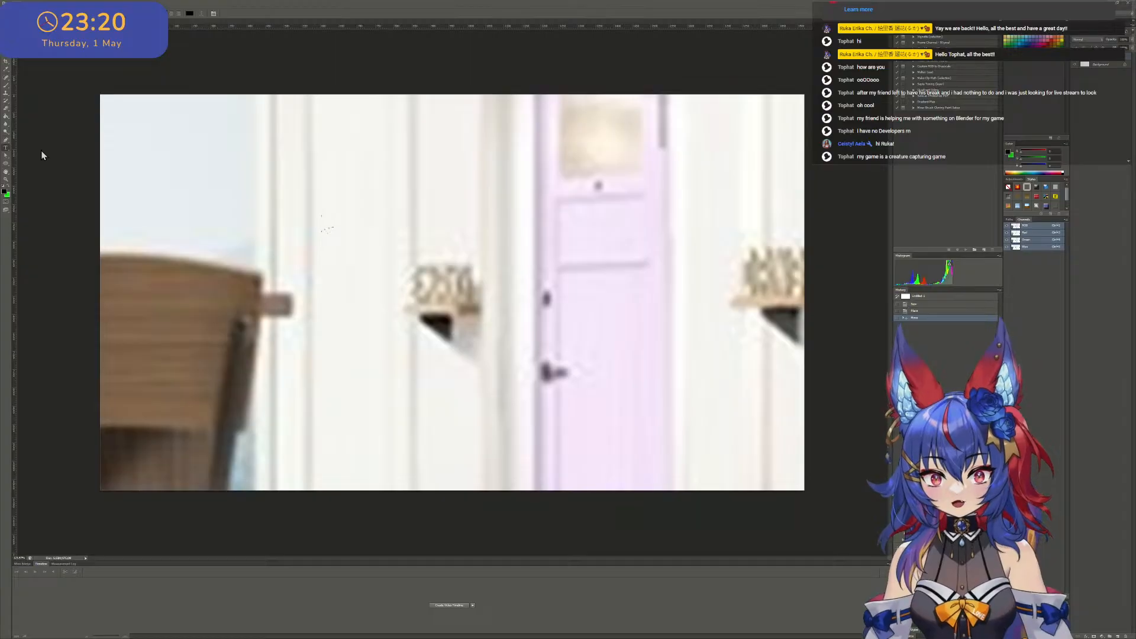
- Place the red DANGO, BENIO and REFLET lettering graphics on the canvas at their default size
{"action": "left_click_drag", "start_coordinate": [41, 151], "coordinate": [677, 296]}
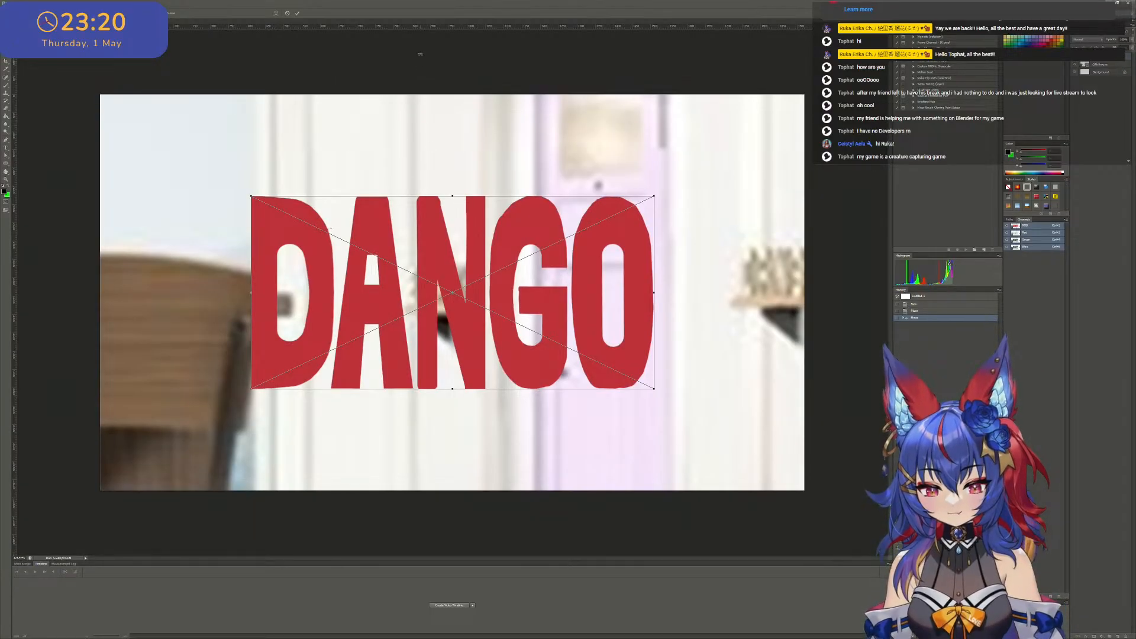
{"action": "scroll", "coordinate": [354, 46], "scroll_direction": "down", "scroll_amount": 3, "text": "alt"}
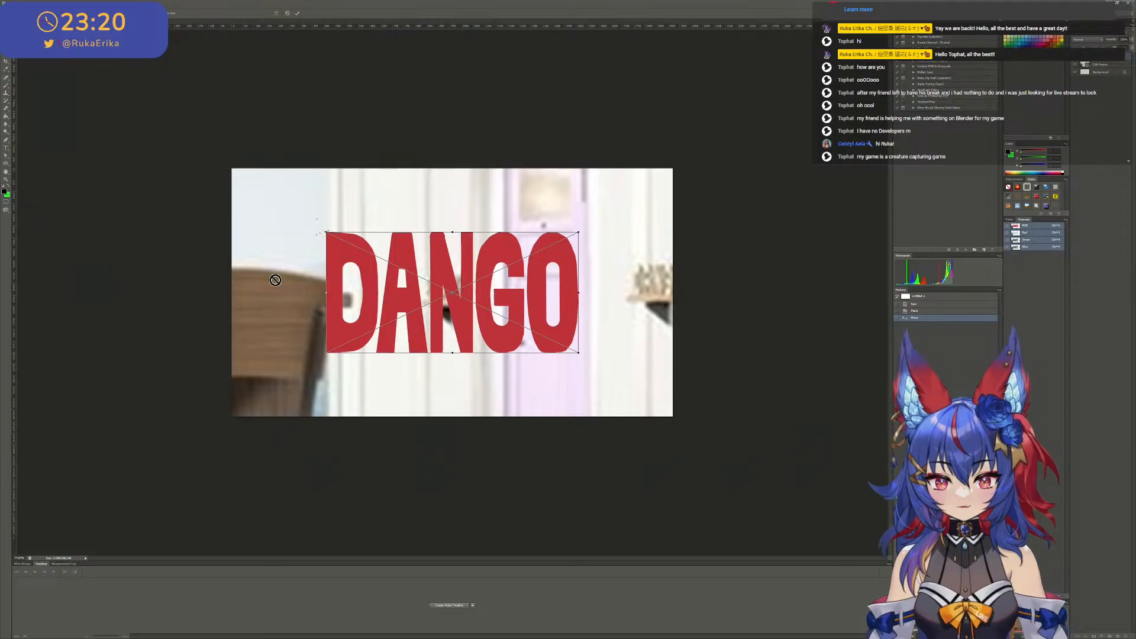
{"action": "left_click", "coordinate": [296, 14]}
{"action": "left_click_drag", "start_coordinate": [665, 238], "coordinate": [540, 258]}
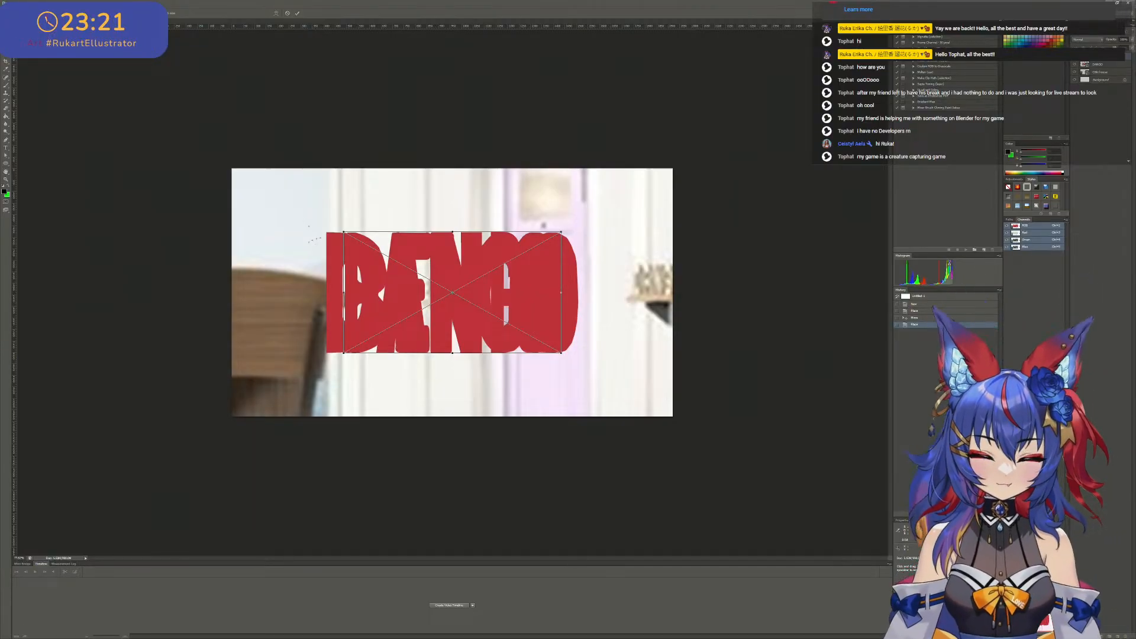
{"action": "left_click", "coordinate": [297, 13]}
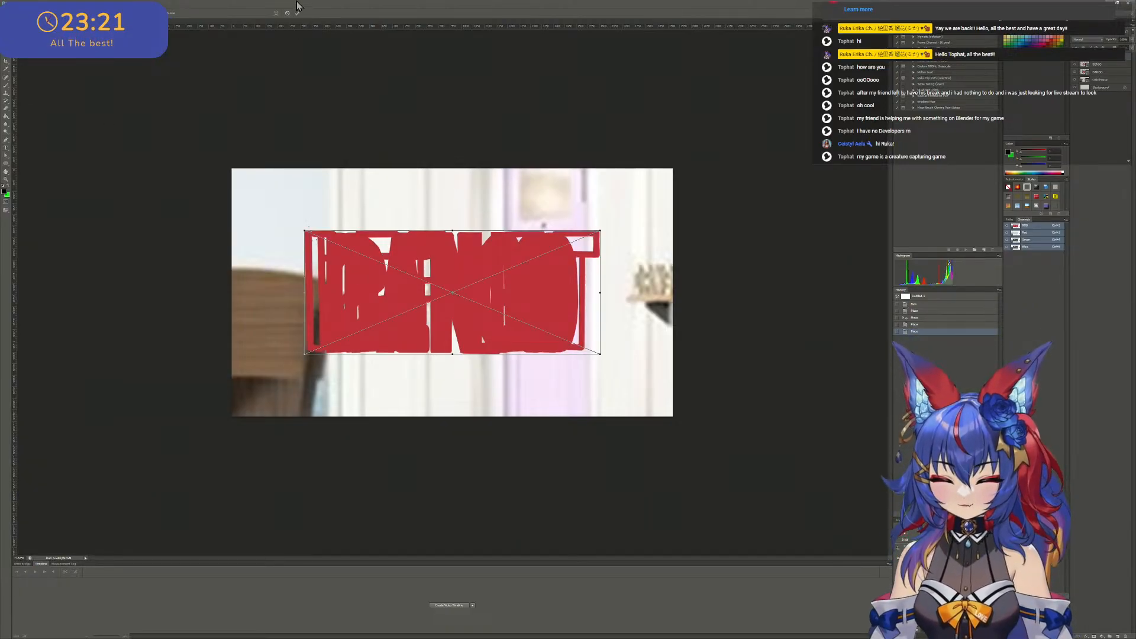
{"action": "left_click", "coordinate": [297, 13]}
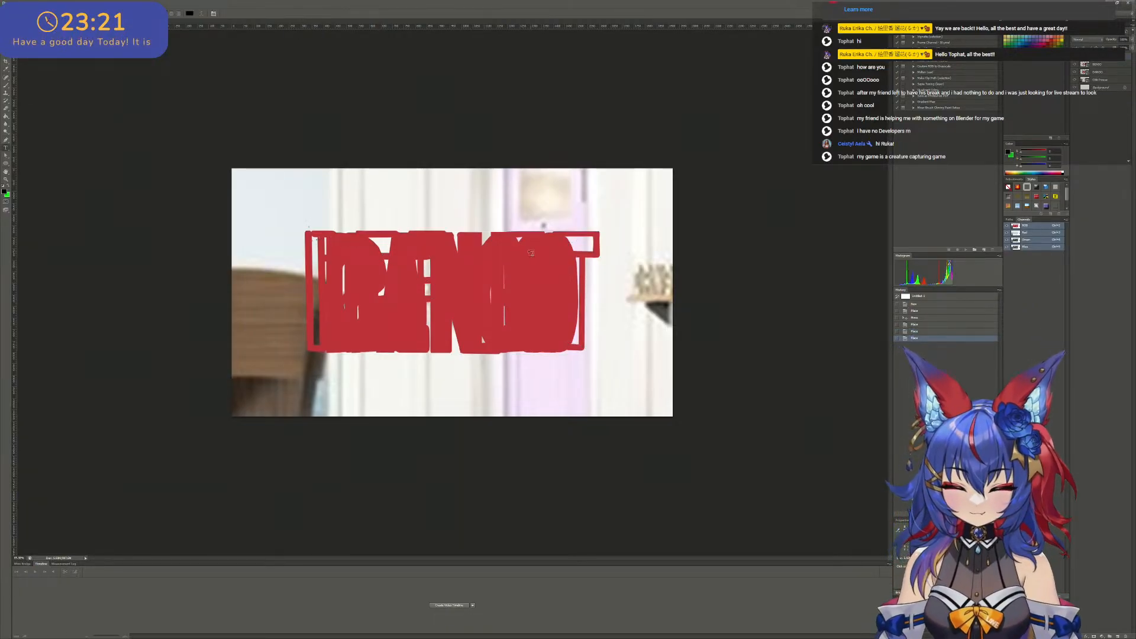
- With the Move tool, pick the REFLET lettering out of the stacked graphics and shift it left
{"action": "scroll", "coordinate": [278, 169], "scroll_direction": "up", "scroll_amount": 6, "text": "alt"}
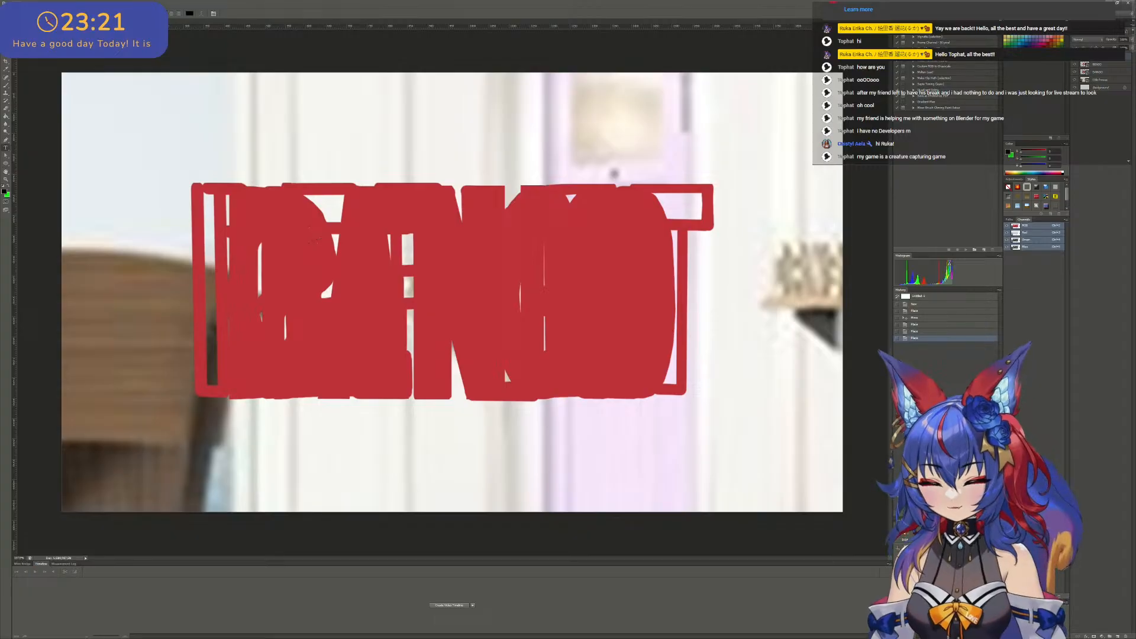
{"action": "key", "text": "v"}
{"action": "key", "text": "ctrl+minus"}
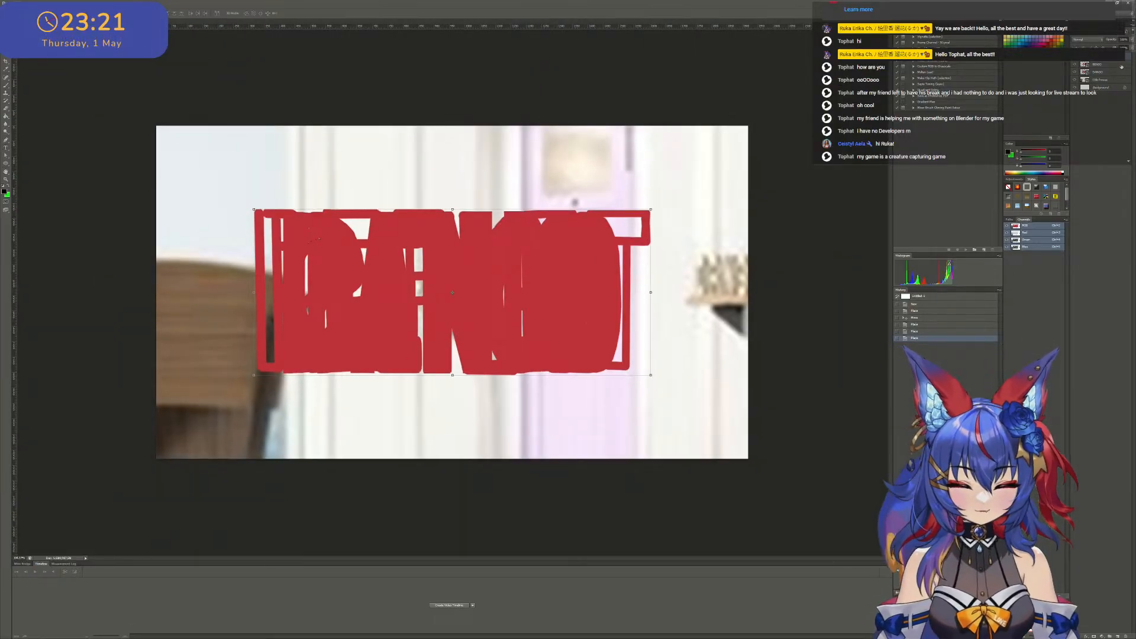
{"action": "left_click", "coordinate": [1113, 79], "text": "shift"}
{"action": "left_click_drag", "start_coordinate": [495, 275], "coordinate": [495, 274]}
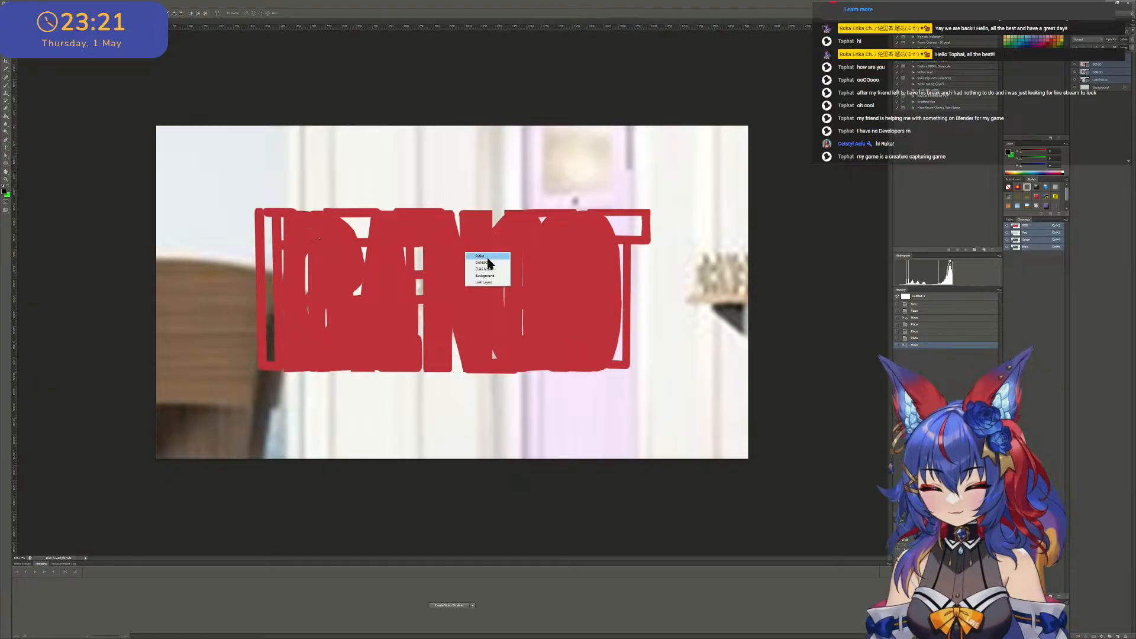
{"action": "left_click_drag", "start_coordinate": [465, 254], "coordinate": [431, 254]}
- Pick the DANGO lettering from the overlapping layers and move it right to the canvas edge
{"action": "right_click", "coordinate": [326, 255]}
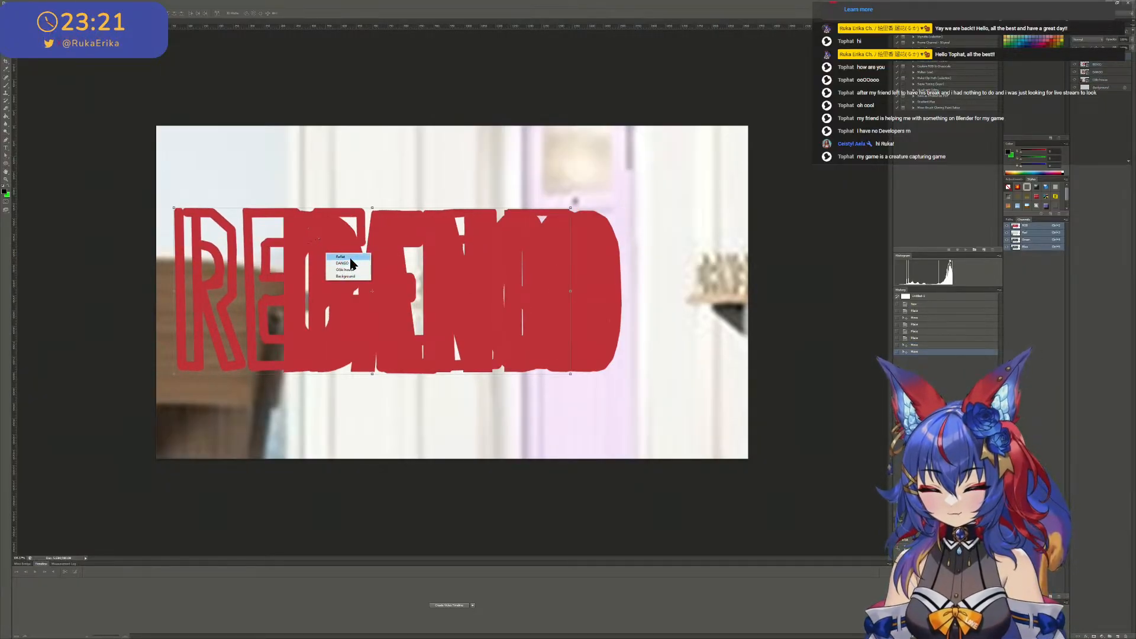
{"action": "right_click", "coordinate": [344, 257]}
{"action": "left_click", "coordinate": [359, 267]}
{"action": "left_click_drag", "start_coordinate": [367, 264], "coordinate": [476, 285]}
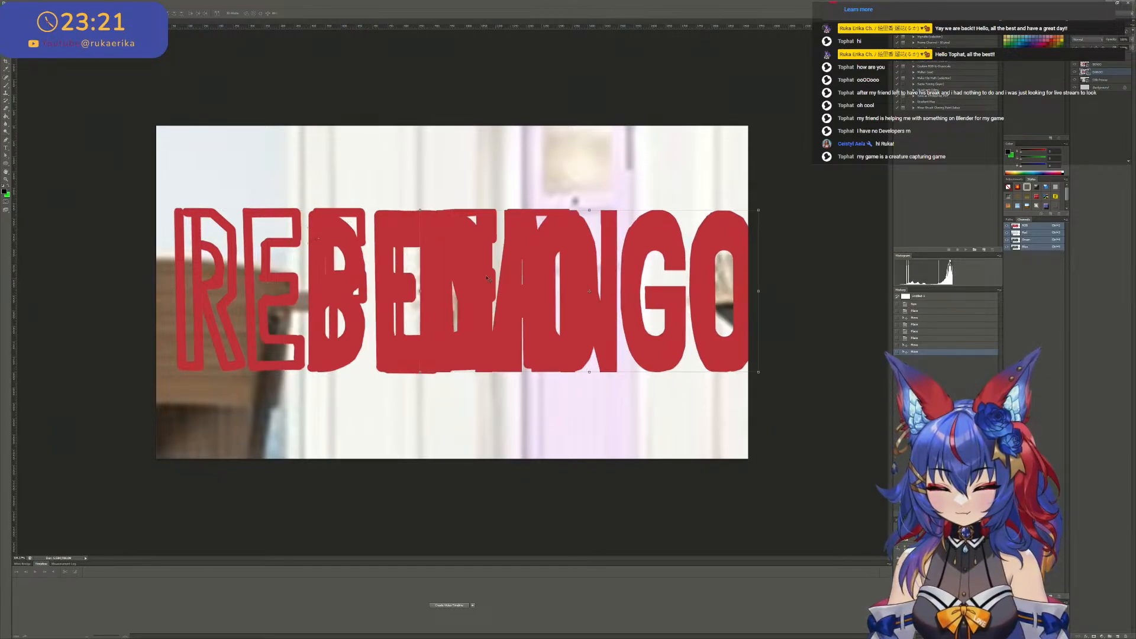
- Select the BENIO lettering layer and move it down, partly below the other two words
{"action": "right_click", "coordinate": [350, 248]}
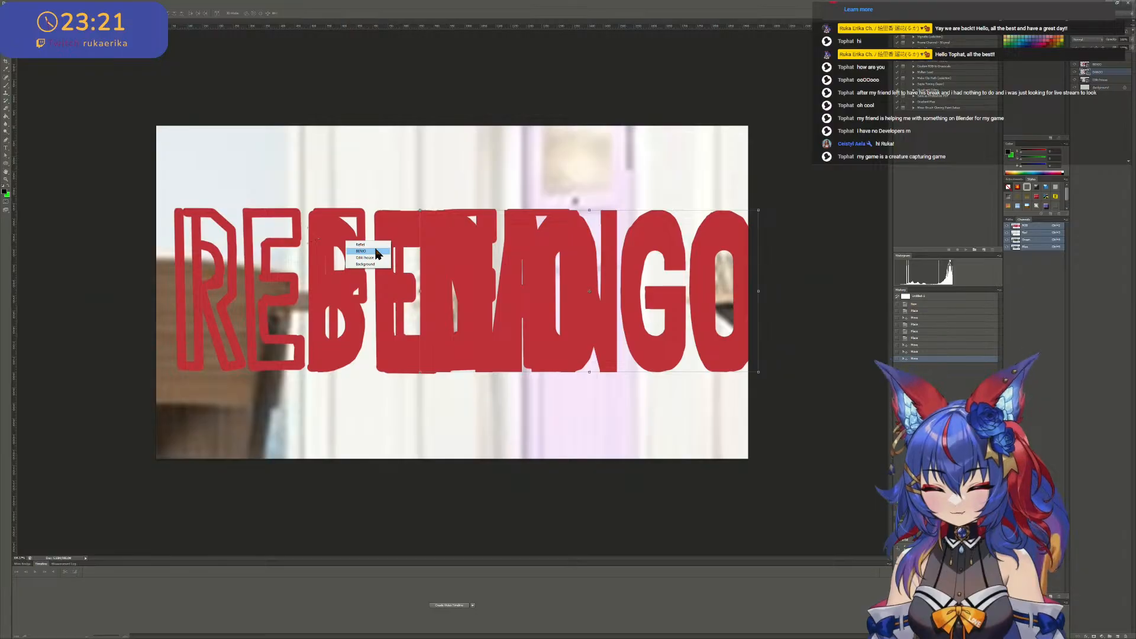
{"action": "left_click", "coordinate": [378, 253]}
{"action": "left_click_drag", "start_coordinate": [389, 296], "coordinate": [433, 400]}
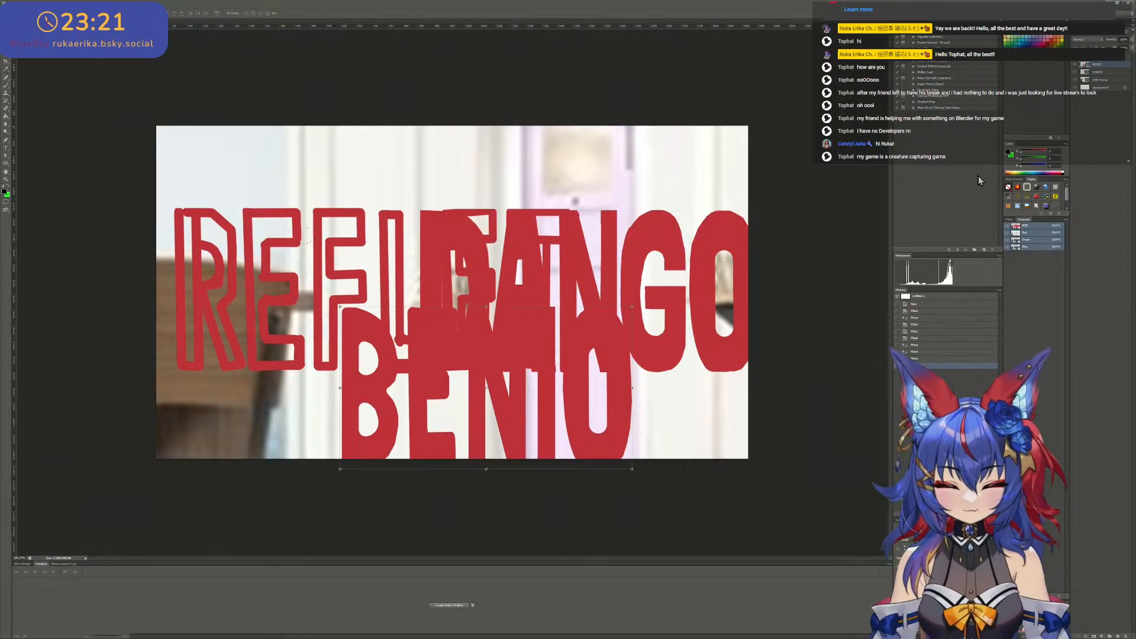
- Select the REFLET, DANGO and BENIO layers together and move them up towards the canvas's upper edge
{"action": "left_click", "coordinate": [1108, 74]}
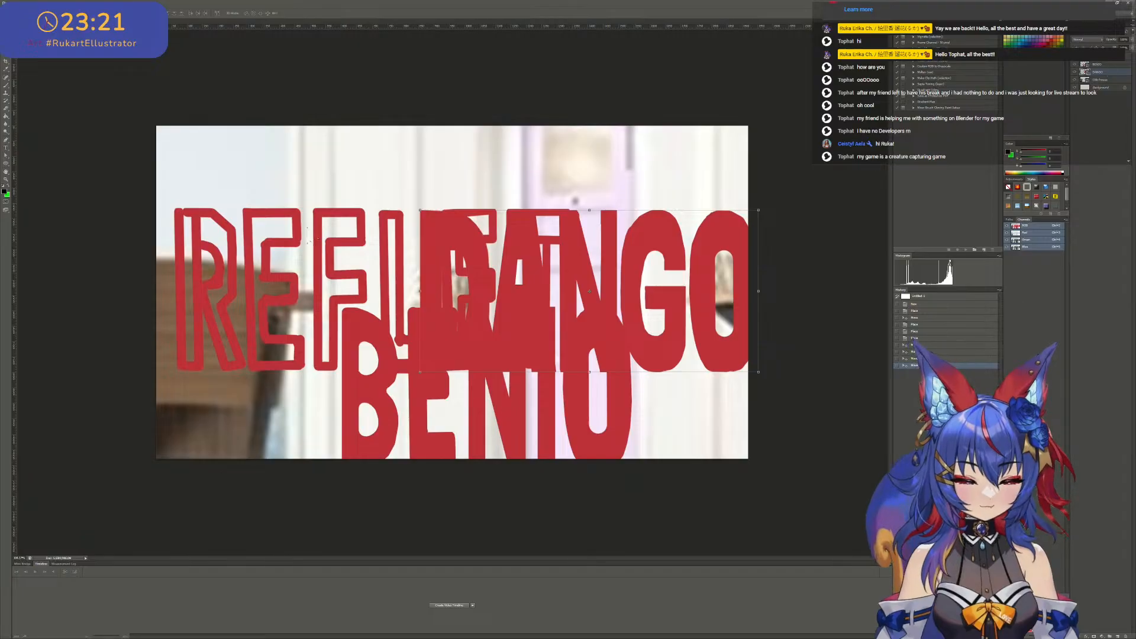
{"action": "left_click", "coordinate": [1105, 57], "text": "shift"}
{"action": "left_click_drag", "start_coordinate": [606, 296], "coordinate": [605, 224]}
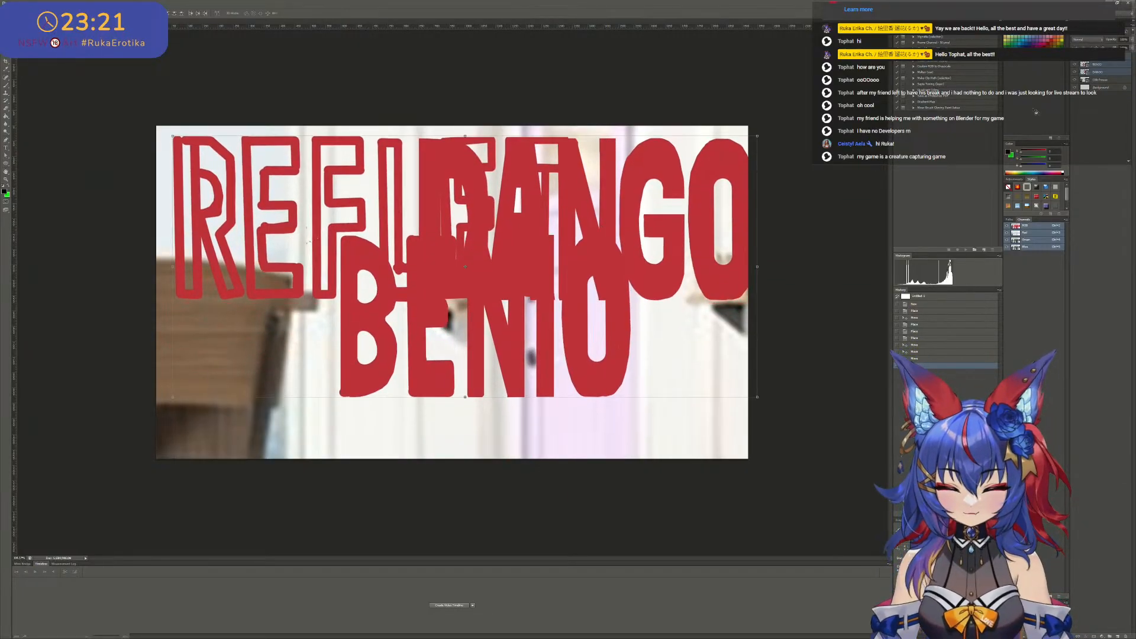
- Move the BENIO lettering down and left beneath REFLET, and shift the reference image slightly right
{"action": "left_click", "coordinate": [1107, 72]}
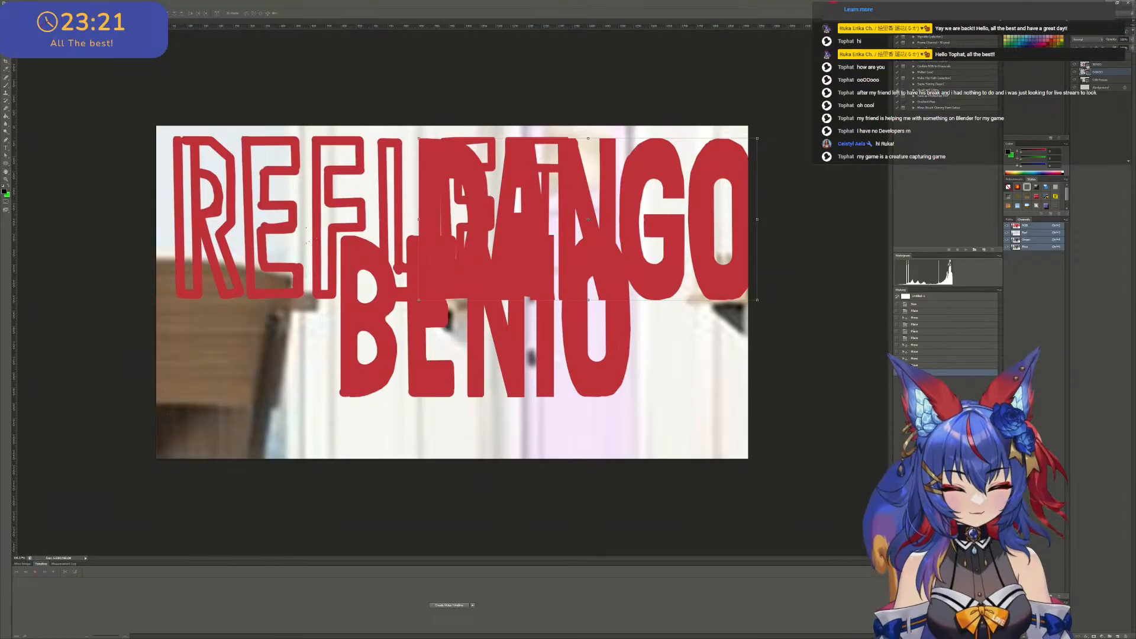
{"action": "left_click", "coordinate": [560, 342]}
{"action": "left_click_drag", "start_coordinate": [498, 345], "coordinate": [411, 402]}
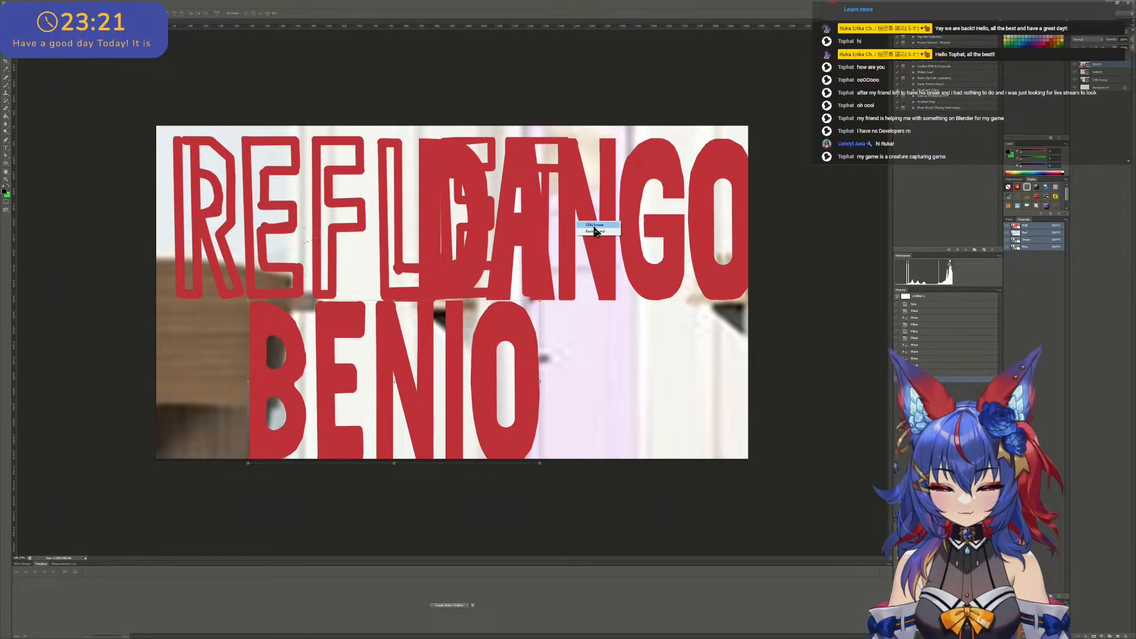
{"action": "left_click_drag", "start_coordinate": [591, 223], "coordinate": [559, 234]}
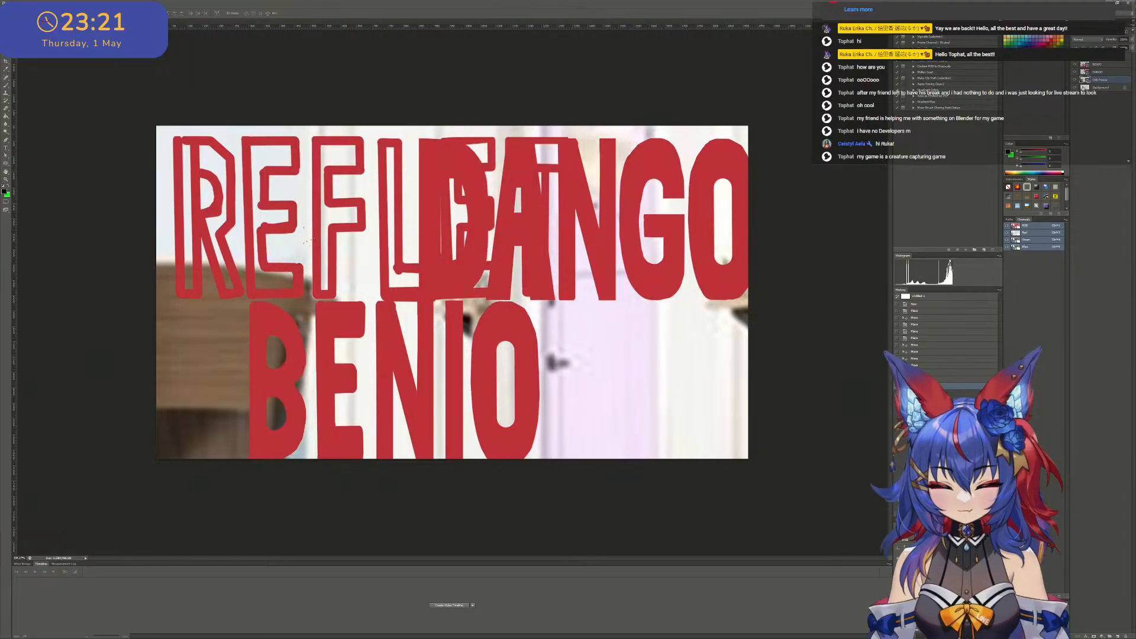
- Pick the DANGO layer and move it right and slightly down so it clears the REFLET lettering
{"action": "left_click", "coordinate": [550, 166]}
{"action": "left_click", "coordinate": [1107, 66]}
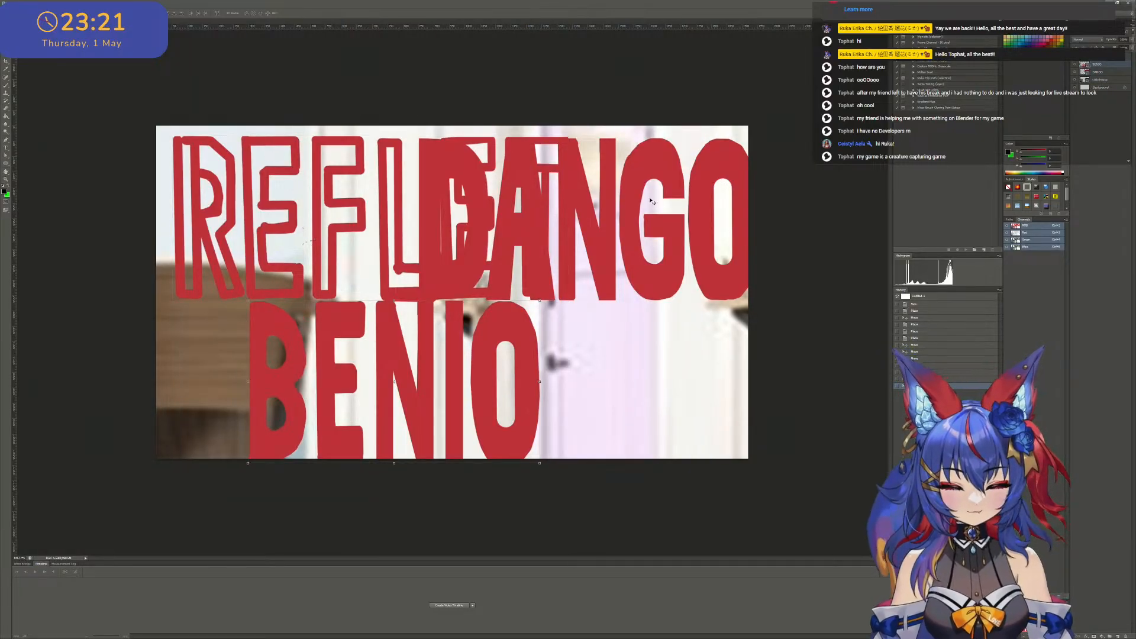
{"action": "left_click", "coordinate": [579, 219]}
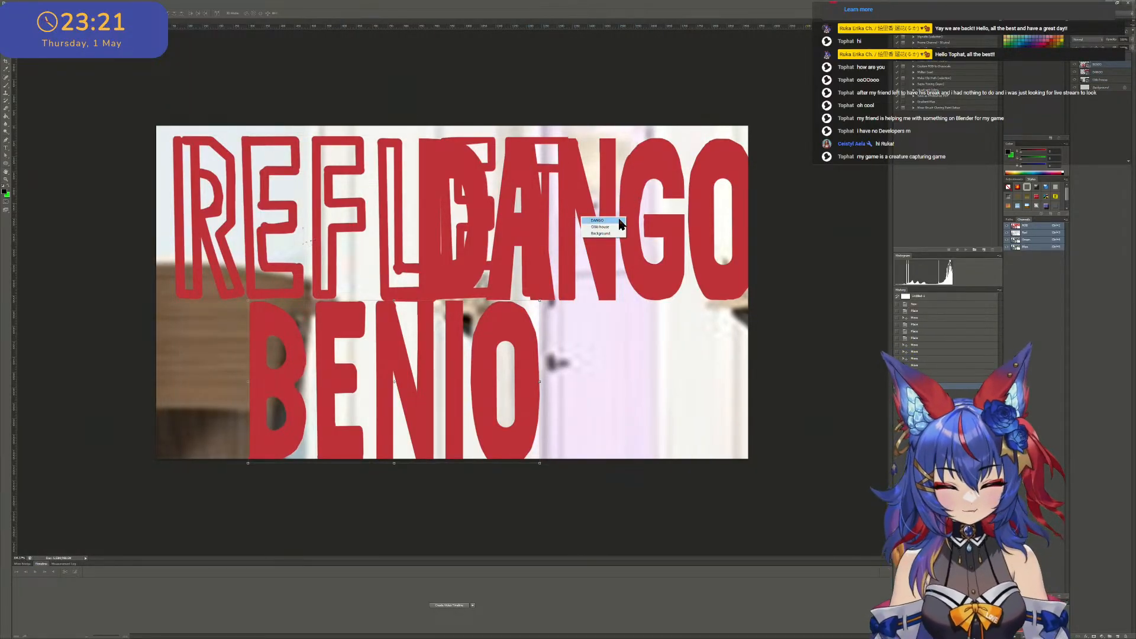
{"action": "left_click_drag", "start_coordinate": [599, 222], "coordinate": [741, 276]}
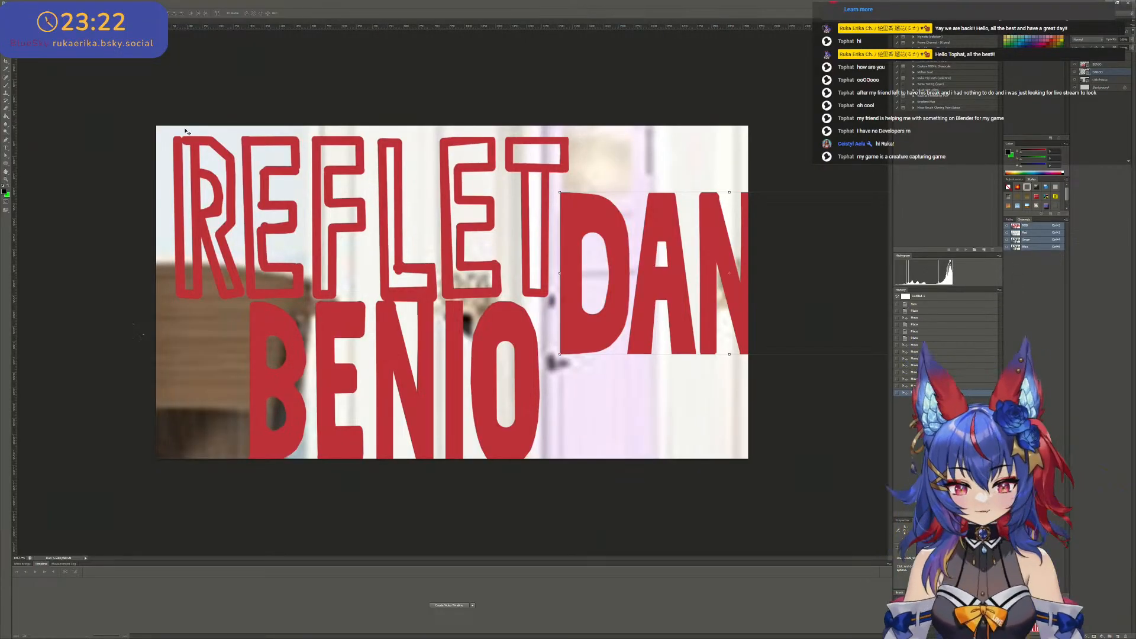
{"action": "scroll", "coordinate": [98, 108], "scroll_direction": "down", "scroll_amount": 1, "text": "alt"}
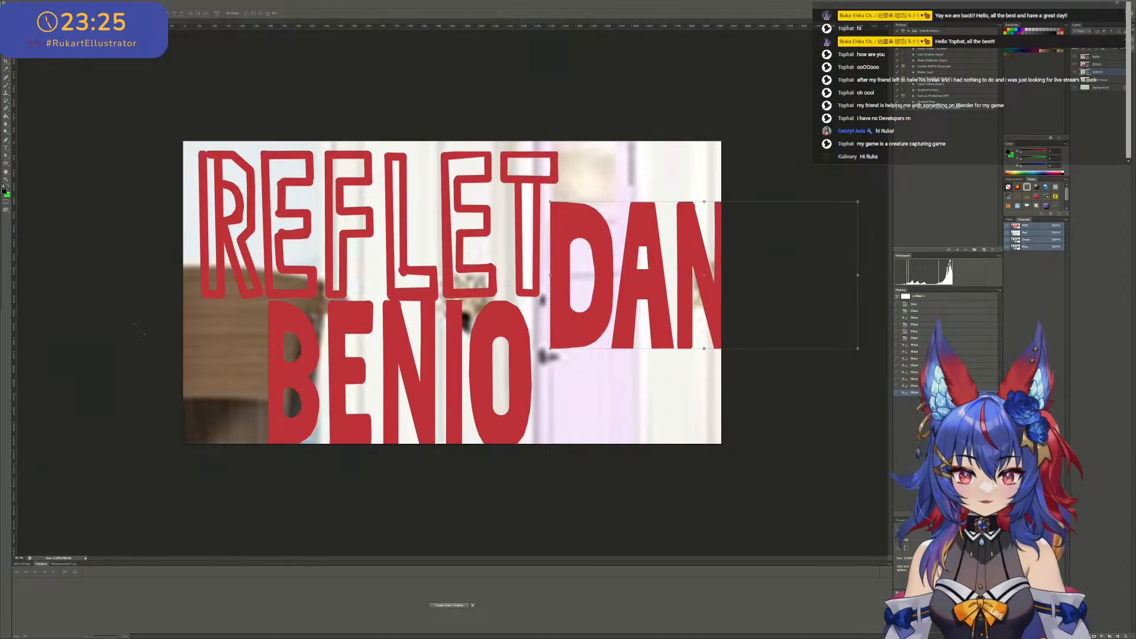
{"action": "scroll", "coordinate": [479, 276], "scroll_direction": "down", "scroll_amount": 1, "text": "alt"}
{"action": "scroll", "coordinate": [401, 290], "scroll_direction": "up", "scroll_amount": 2, "text": "alt"}
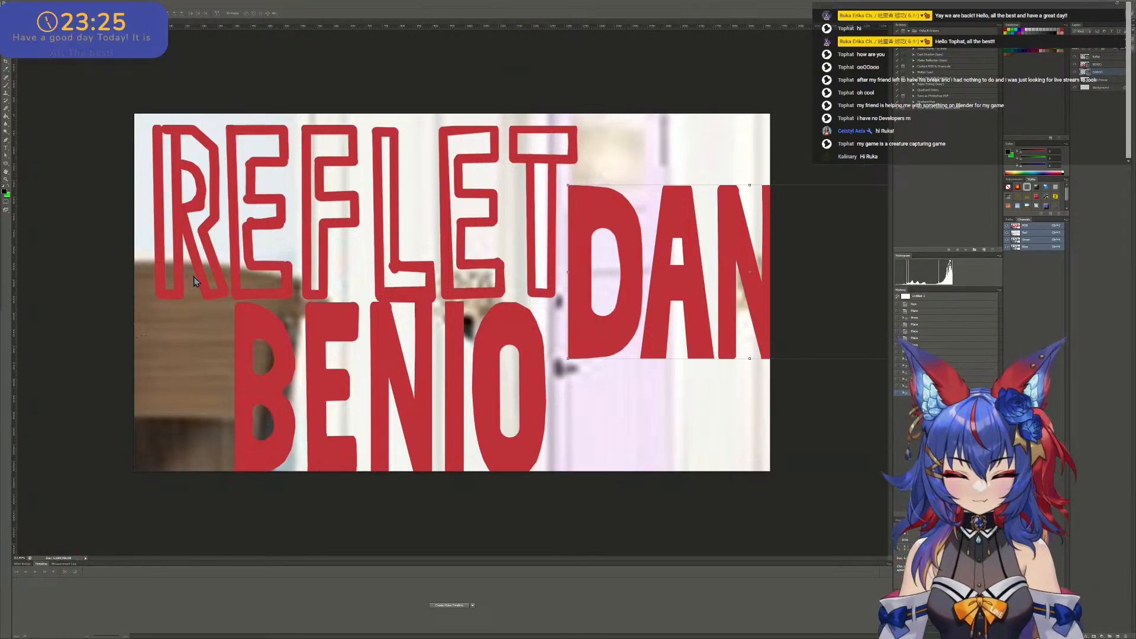
- Try the DANGO lettering overlapping REFLET in the upper row, and move it back down and right over the end of BENIO
{"action": "scroll", "coordinate": [713, 375], "scroll_direction": "down", "scroll_amount": 2, "text": "alt"}
{"action": "scroll", "coordinate": [562, 301], "scroll_direction": "up", "scroll_amount": 1, "text": "alt"}
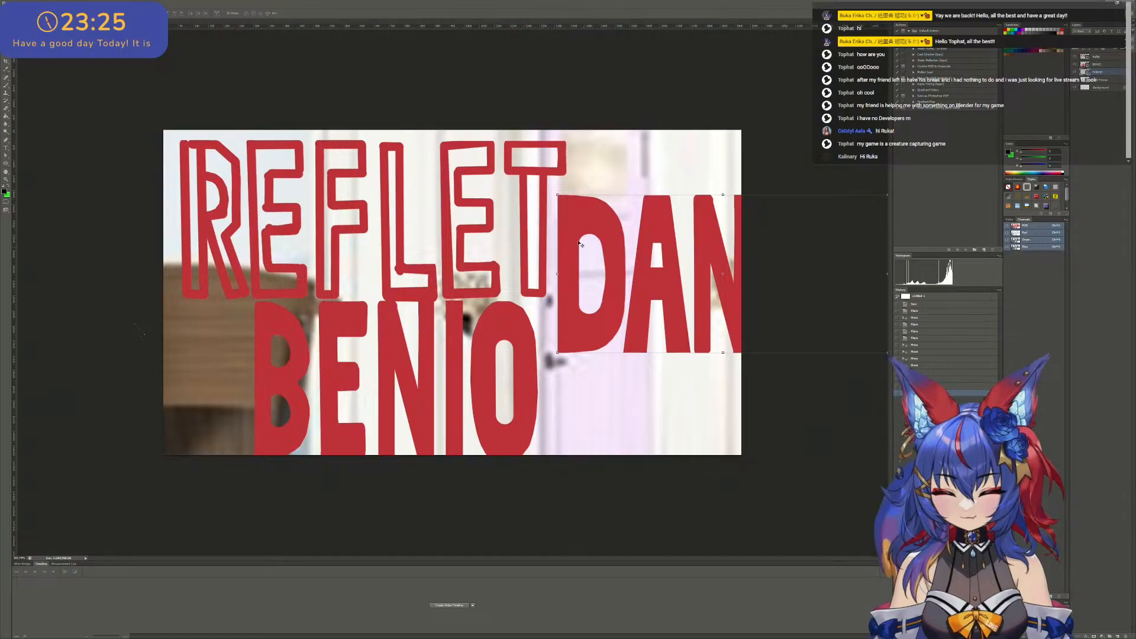
{"action": "left_click_drag", "start_coordinate": [586, 245], "coordinate": [394, 264]}
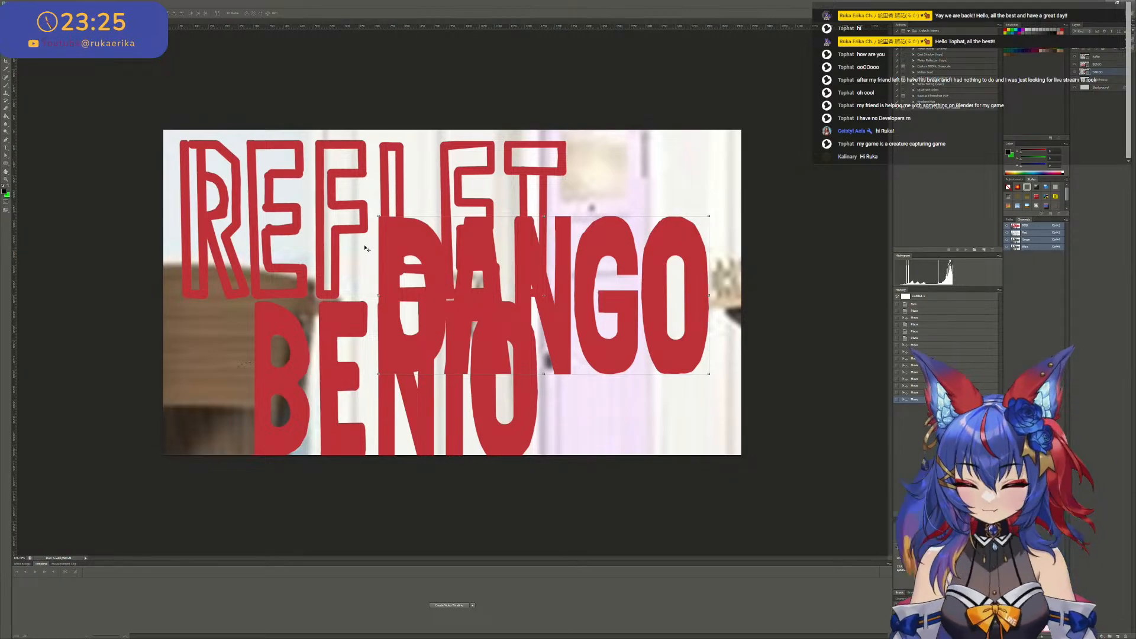
{"action": "mouse_move", "coordinate": [444, 242]}
{"action": "left_mouse_down"}
{"action": "mouse_move", "coordinate": [569, 240]}
{"action": "mouse_move", "coordinate": [242, 261]}
{"action": "mouse_move", "coordinate": [449, 248]}
{"action": "mouse_move", "coordinate": [439, 243]}
{"action": "left_mouse_up"}
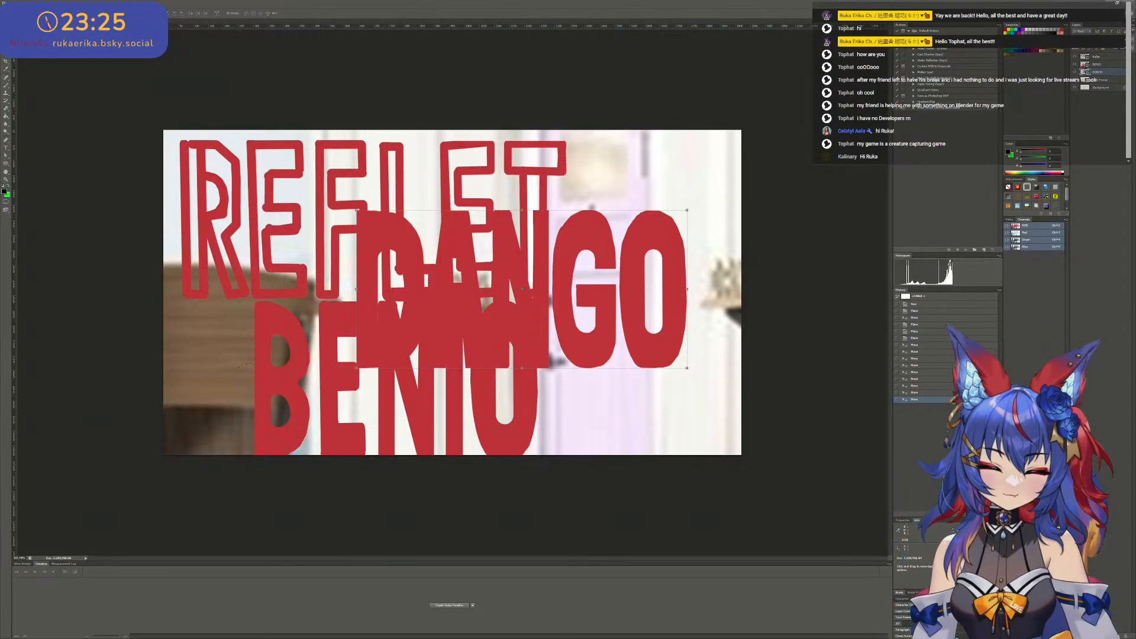
{"action": "left_click_drag", "start_coordinate": [556, 272], "coordinate": [511, 199]}
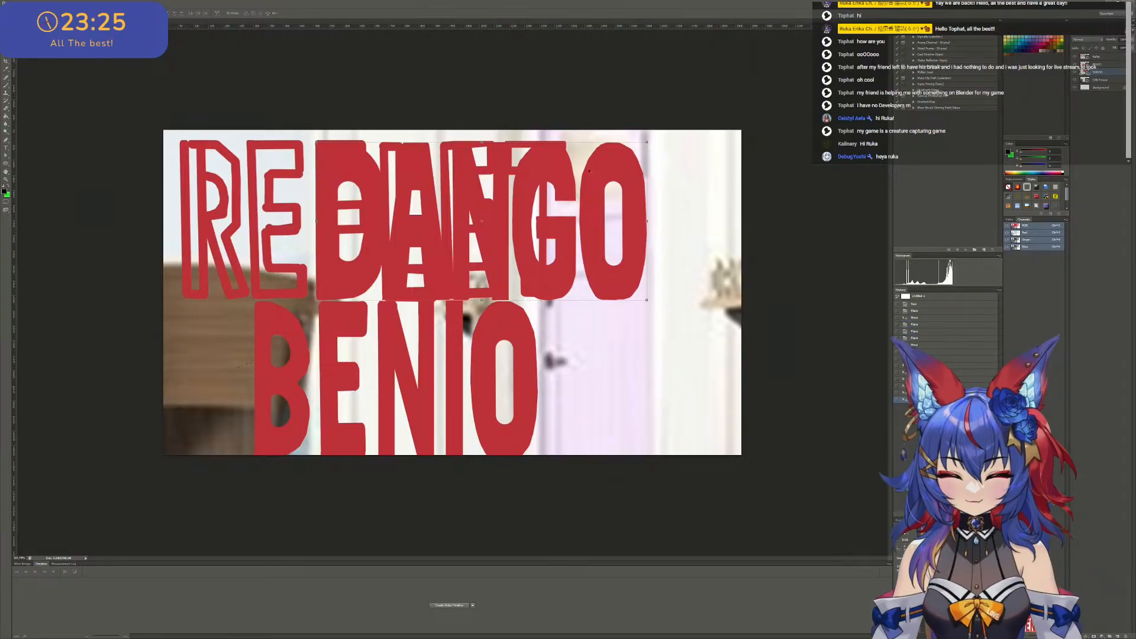
{"action": "left_click_drag", "start_coordinate": [434, 196], "coordinate": [553, 303]}
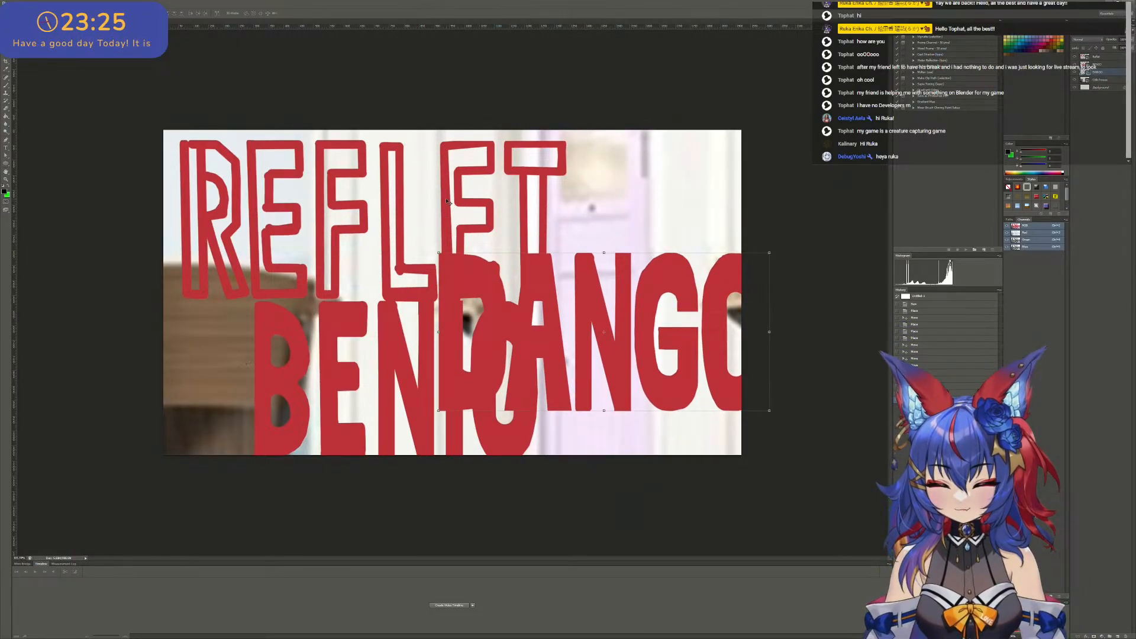
- Shift the REFLET lettering left past the canvas edge and place DANGO close beside its final T in the upper row
{"action": "left_click_drag", "start_coordinate": [448, 202], "coordinate": [318, 186]}
{"action": "left_click_drag", "start_coordinate": [453, 271], "coordinate": [478, 184]}
{"action": "key", "text": "ctrl+plus"}
{"action": "key", "text": "ctrl+minus"}
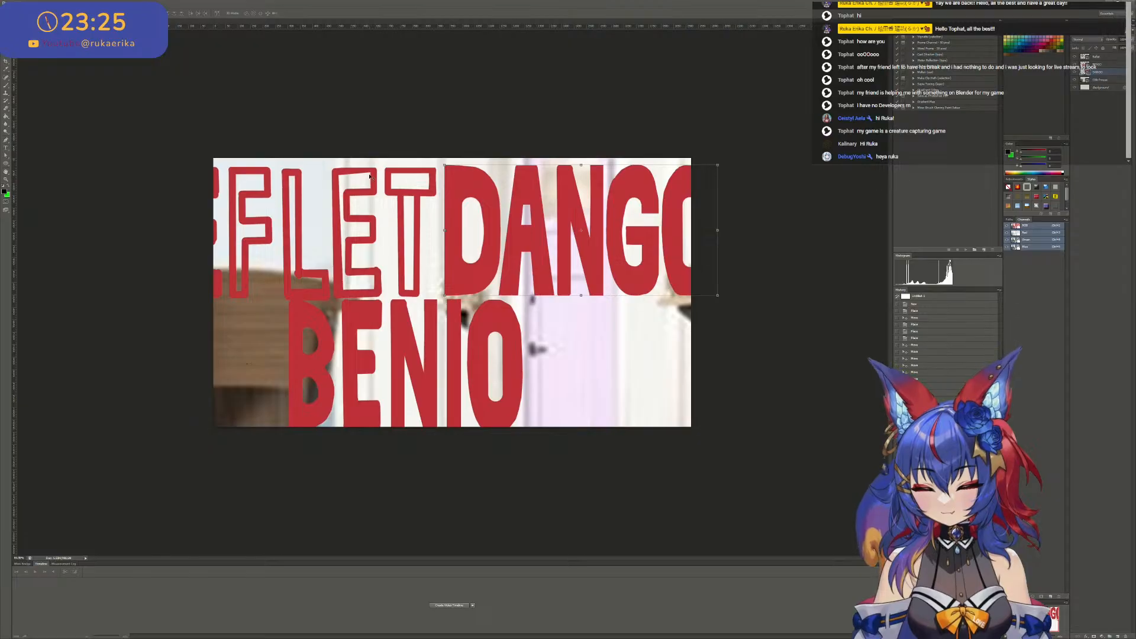
{"action": "left_click_drag", "start_coordinate": [614, 200], "coordinate": [607, 199]}
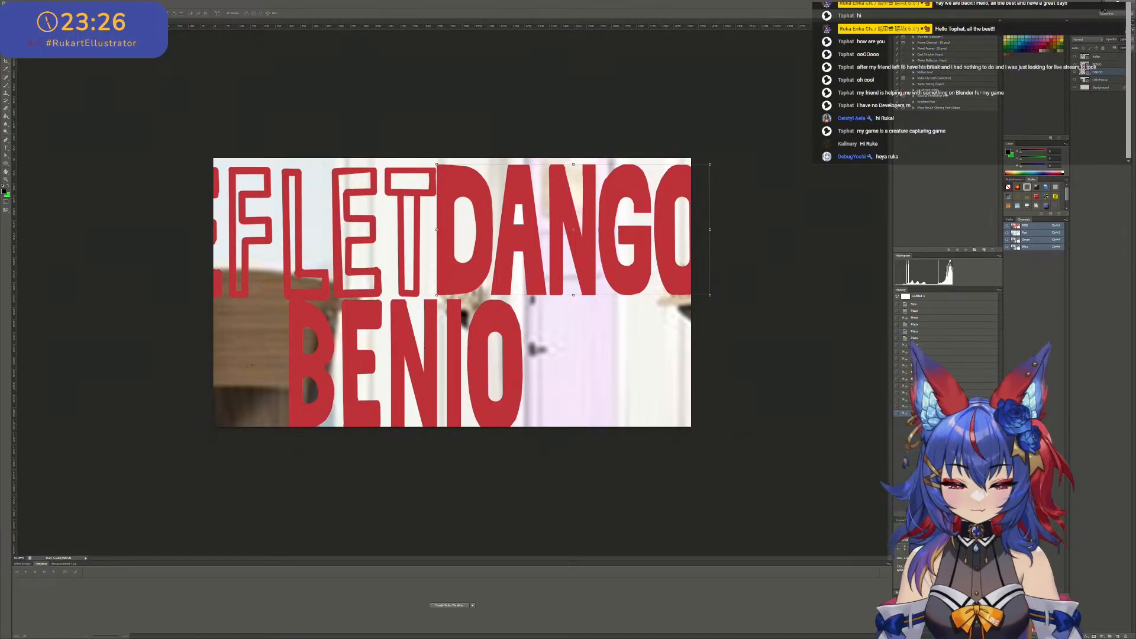
- Switch to Blender and examine the DANGO and BENIO signs on the shelves beside the doors
{"action": "key", "text": "alt+Tab"}
{"action": "scroll", "coordinate": [406, 294], "scroll_direction": "up", "scroll_amount": 7}
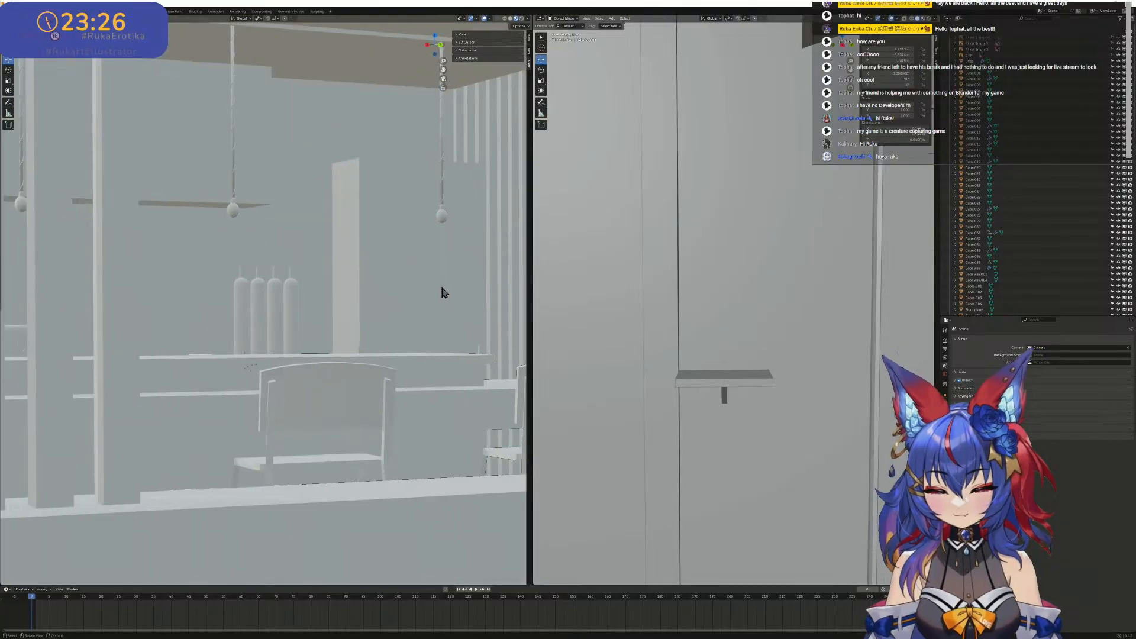
{"action": "middle_click_drag", "start_coordinate": [442, 292], "coordinate": [1, 283], "text": "shift"}
{"action": "scroll", "coordinate": [303, 329], "scroll_direction": "up", "scroll_amount": 4}
{"action": "scroll", "coordinate": [381, 345], "scroll_direction": "up", "scroll_amount": 3}
{"action": "middle_click_drag", "start_coordinate": [381, 345], "coordinate": [168, 345], "text": "shift"}
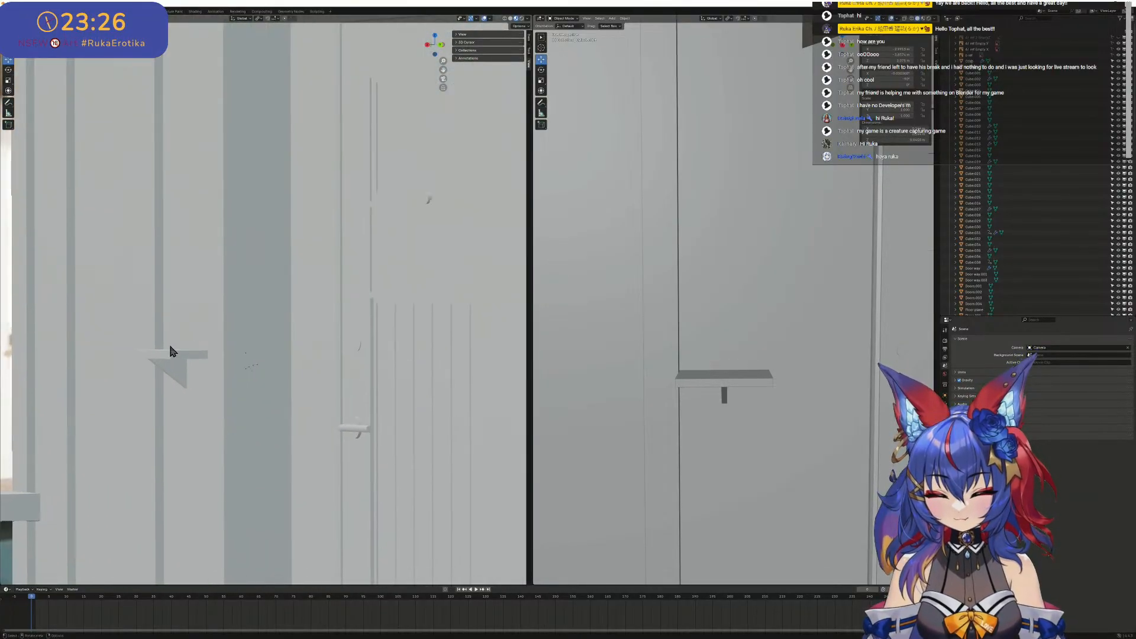
{"action": "scroll", "coordinate": [345, 316], "scroll_direction": "down", "scroll_amount": 3}
{"action": "scroll", "coordinate": [350, 316], "scroll_direction": "down", "scroll_amount": 6}
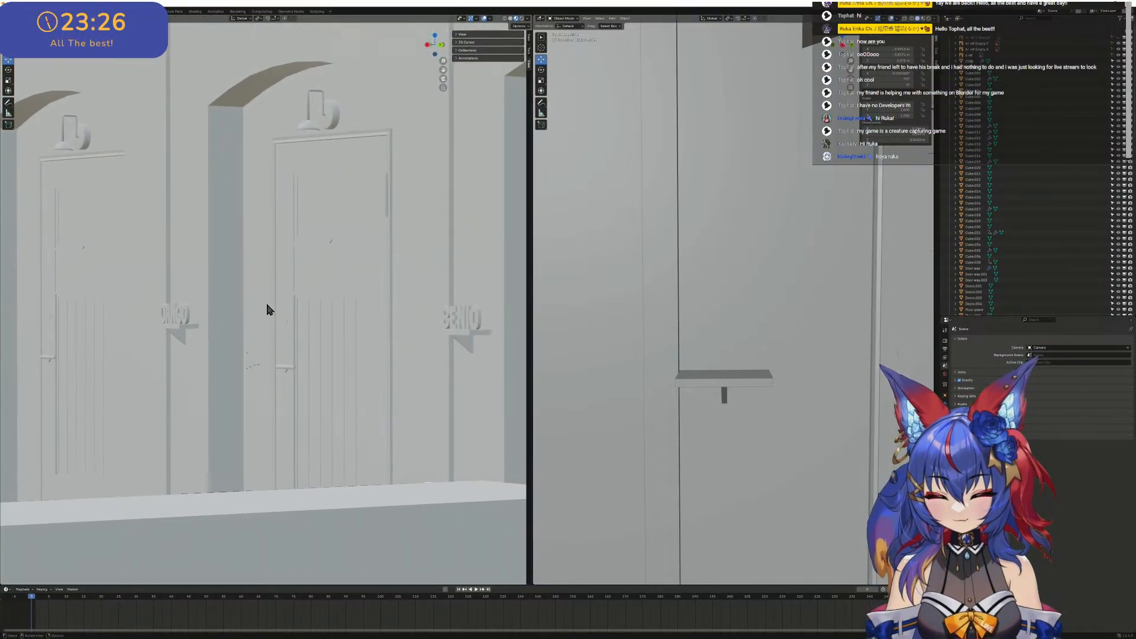
{"action": "scroll", "coordinate": [272, 308], "scroll_direction": "up", "scroll_amount": 3}
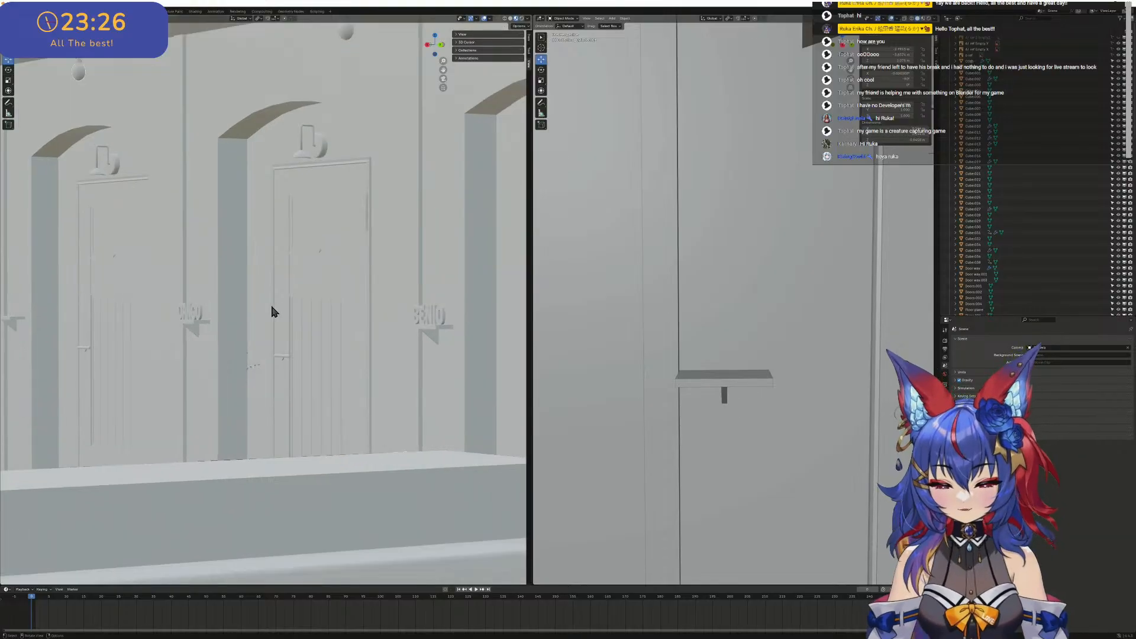
{"action": "scroll", "coordinate": [432, 294], "scroll_direction": "down", "scroll_amount": 2}
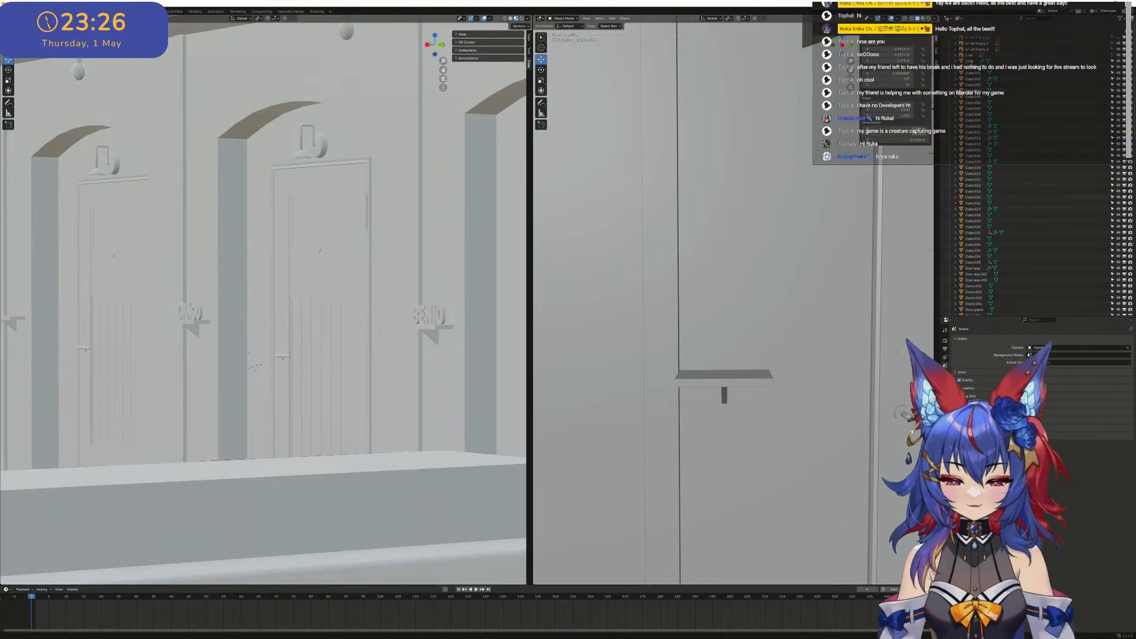
- Switch back to Photoshop and nudge the DANGO lettering slightly left until it meets REFLET's final T
{"action": "key", "text": "alt+Tab"}
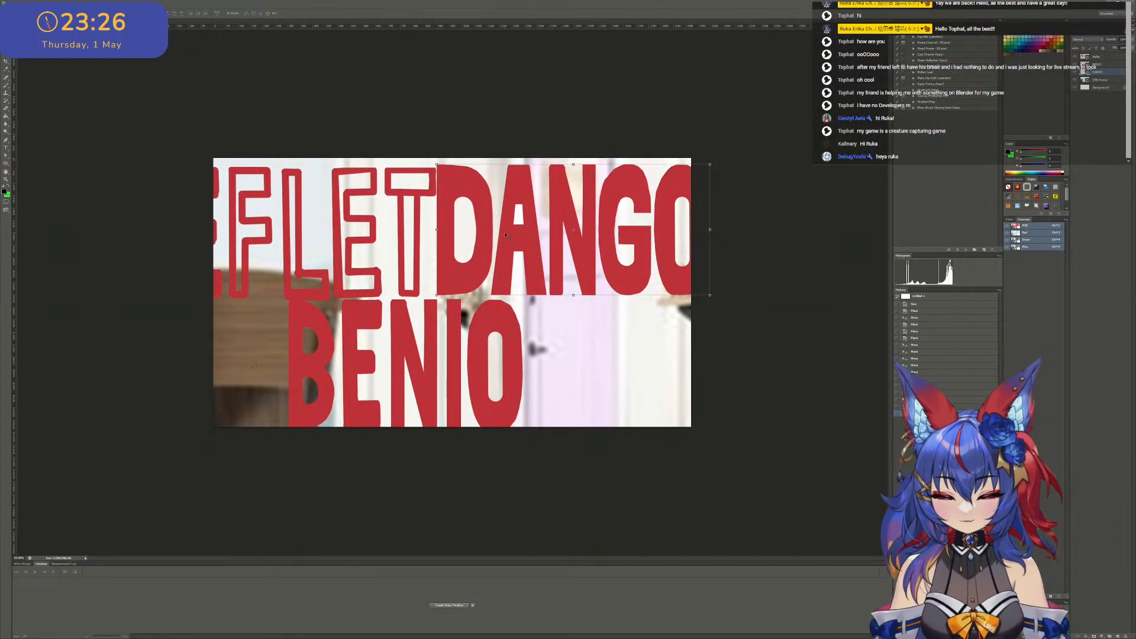
{"action": "scroll", "coordinate": [533, 252], "scroll_direction": "up", "scroll_amount": 3, "text": "alt"}
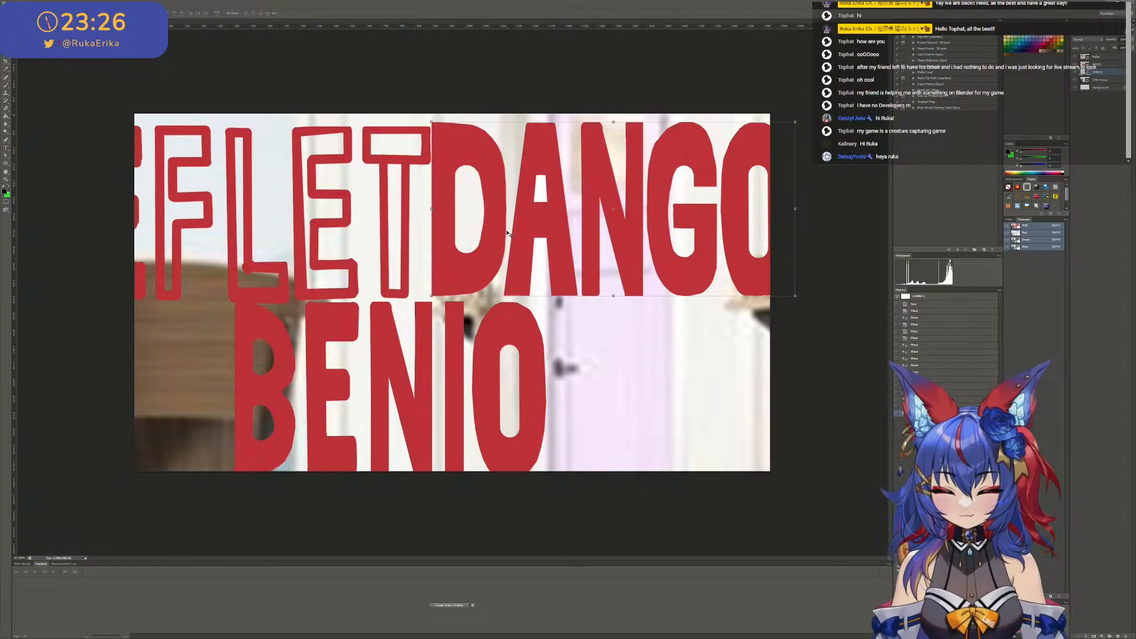
{"action": "left_click_drag", "start_coordinate": [533, 229], "coordinate": [599, 230]}
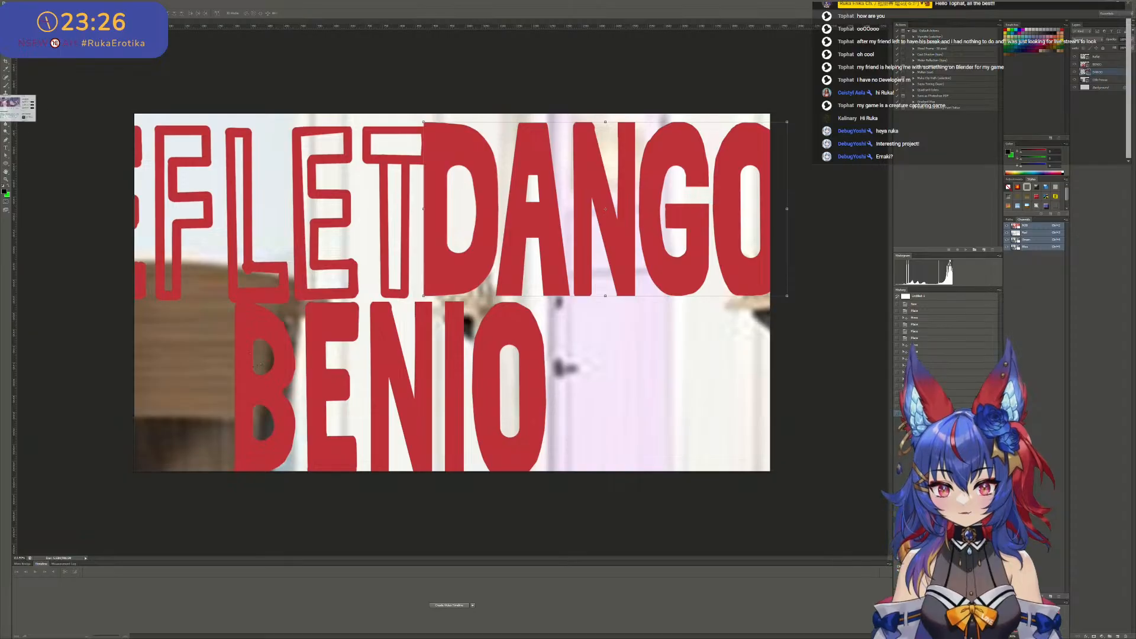
- Bring the browser window with the X profile over the canvas, capture the last word of the display name, and close the page
{"action": "left_click_drag", "start_coordinate": [297, 106], "coordinate": [825, 236]}
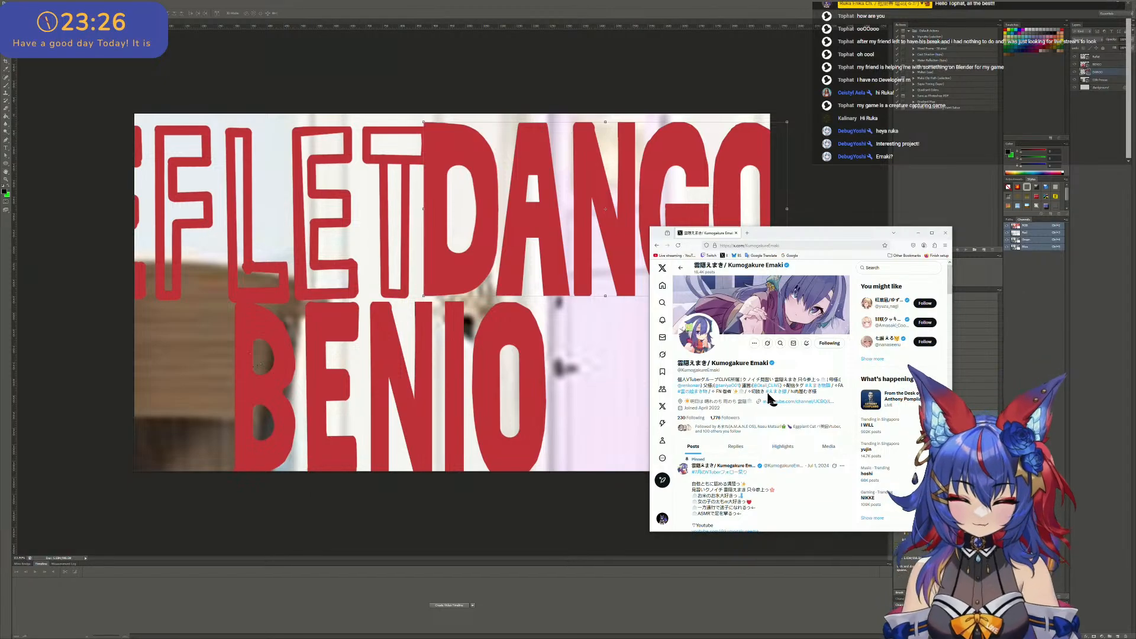
{"action": "key", "text": "shift+super+s"}
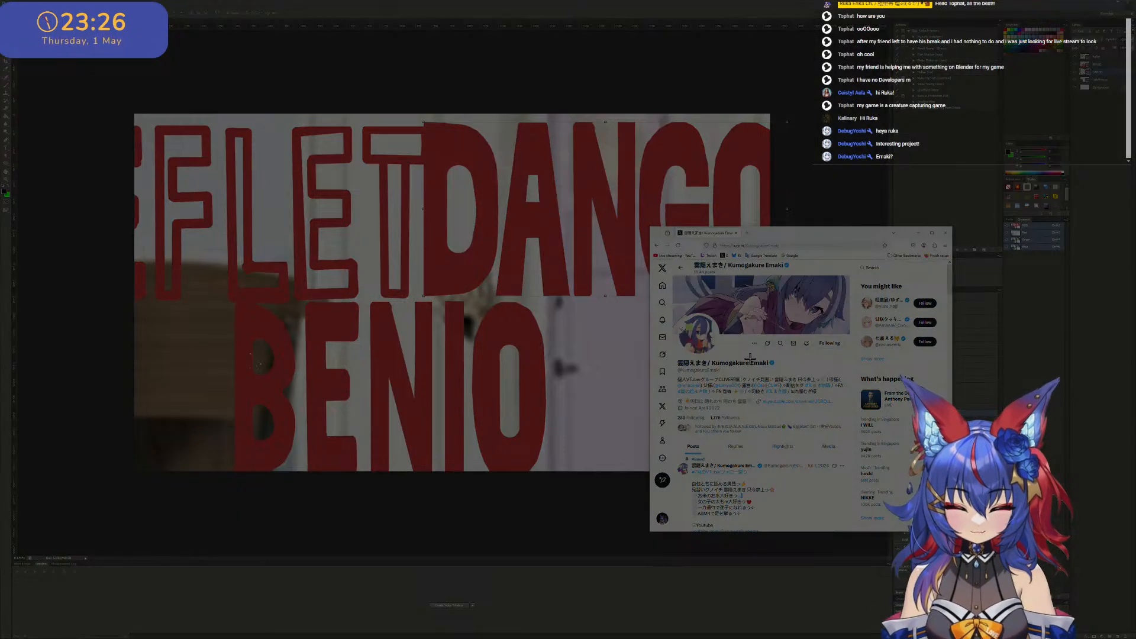
{"action": "left_click_drag", "start_coordinate": [750, 358], "coordinate": [769, 367]}
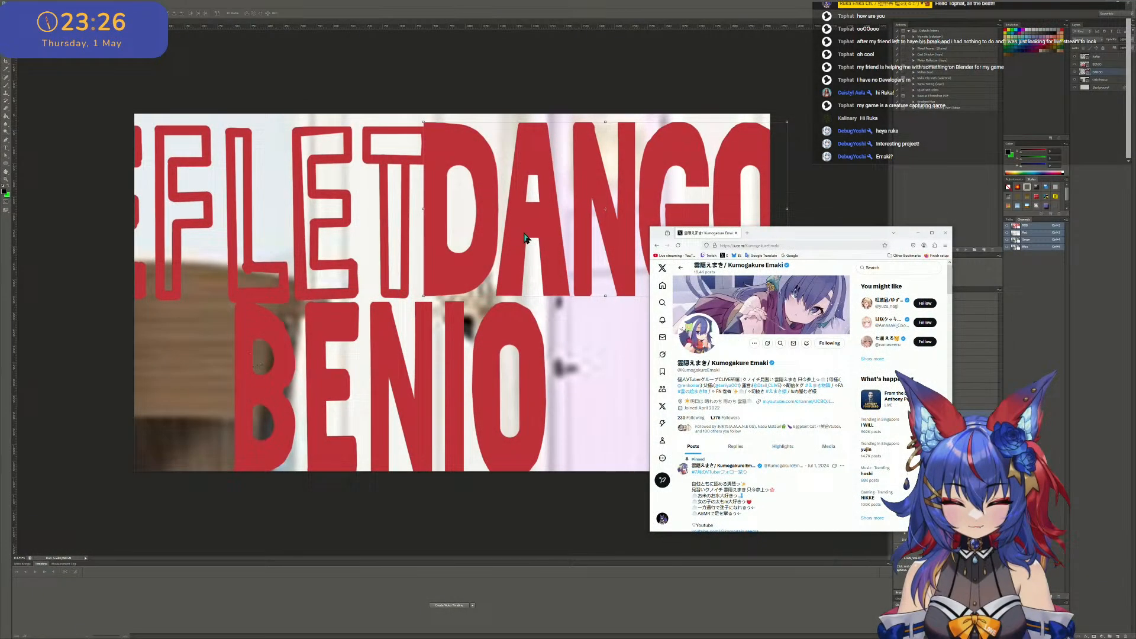
{"action": "left_click", "coordinate": [736, 233]}
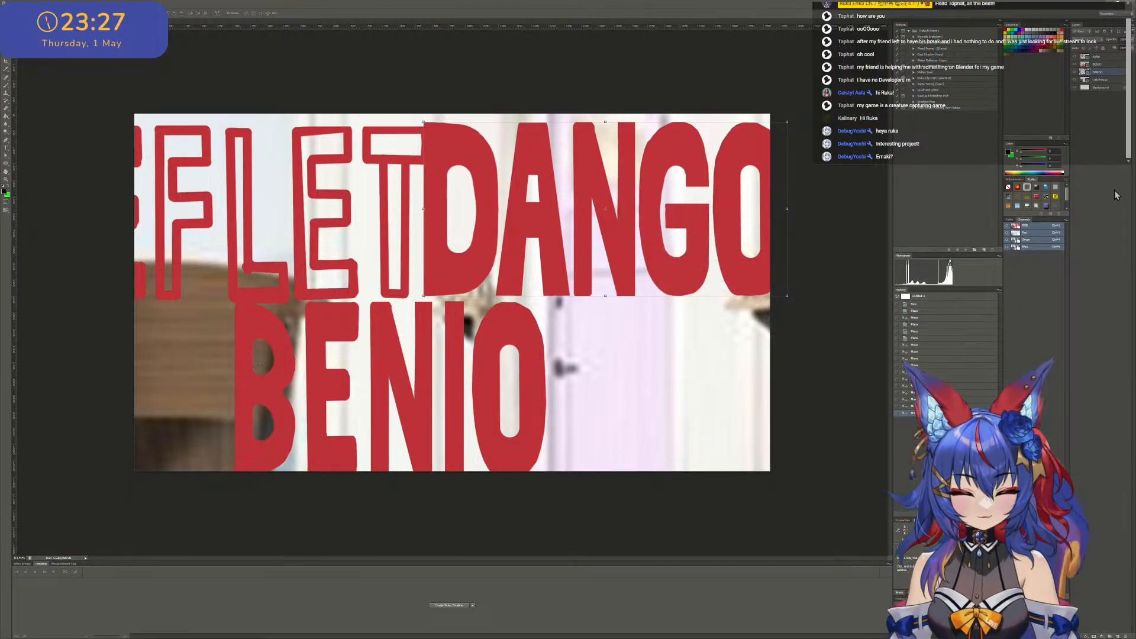
- Paste the captured display-name word on a new layer, enlarge it across the DANGO lettering, and shift it slightly down
{"action": "key", "text": "ctrl+shift+n"}
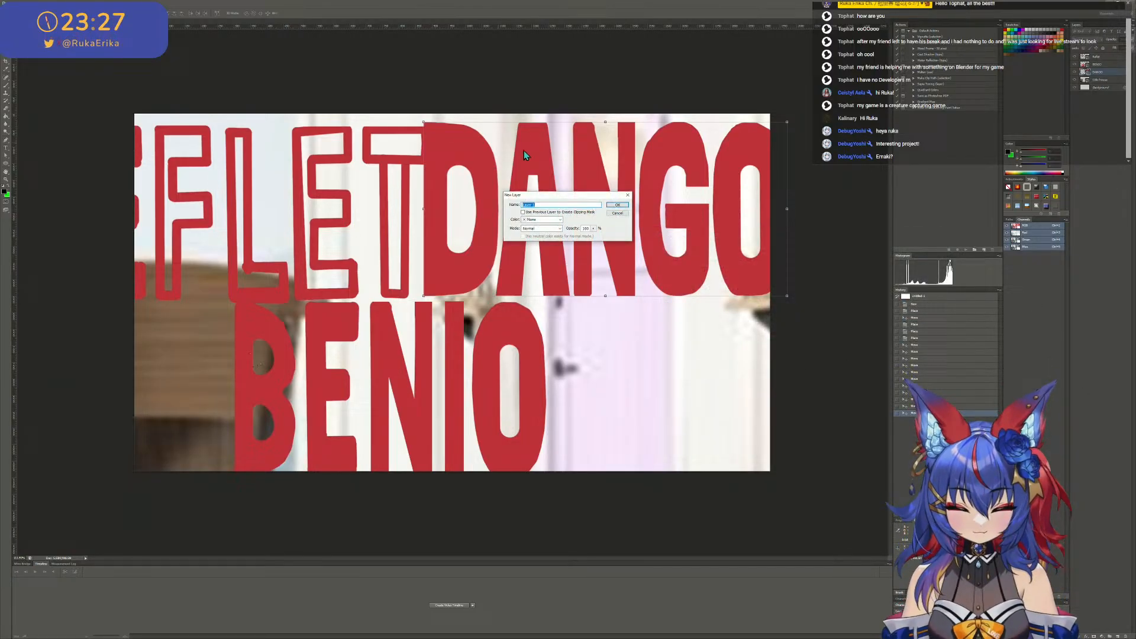
{"action": "left_click", "coordinate": [616, 205]}
{"action": "key", "text": "ctrl+v"}
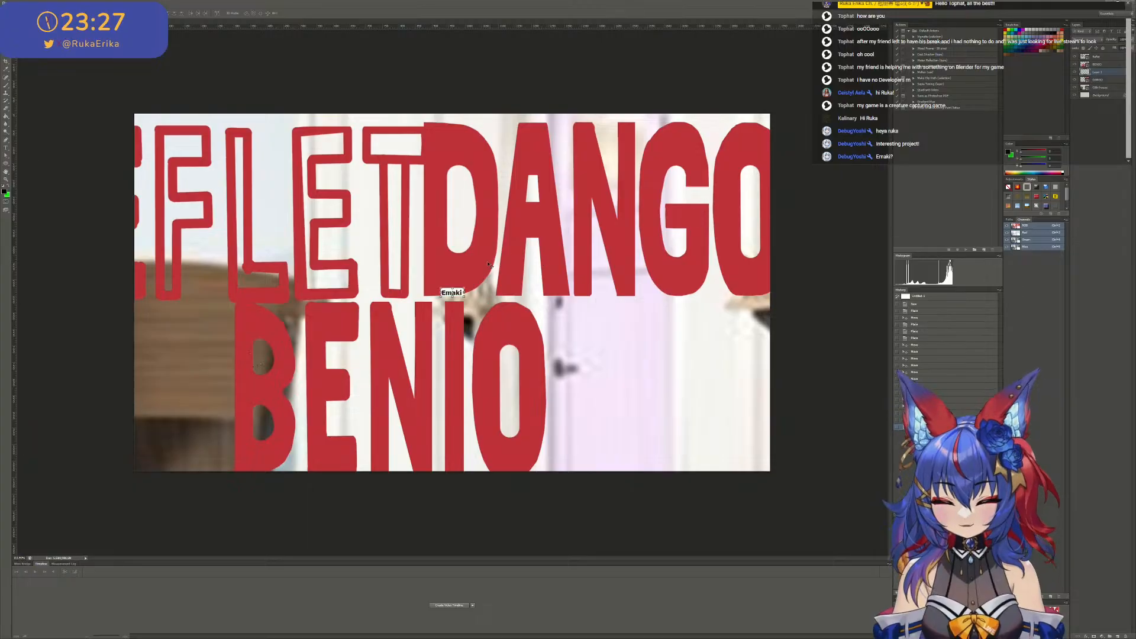
{"action": "left_click_drag", "start_coordinate": [465, 298], "coordinate": [687, 439], "text": "shift"}
{"action": "left_click_drag", "start_coordinate": [685, 397], "coordinate": [631, 267]}
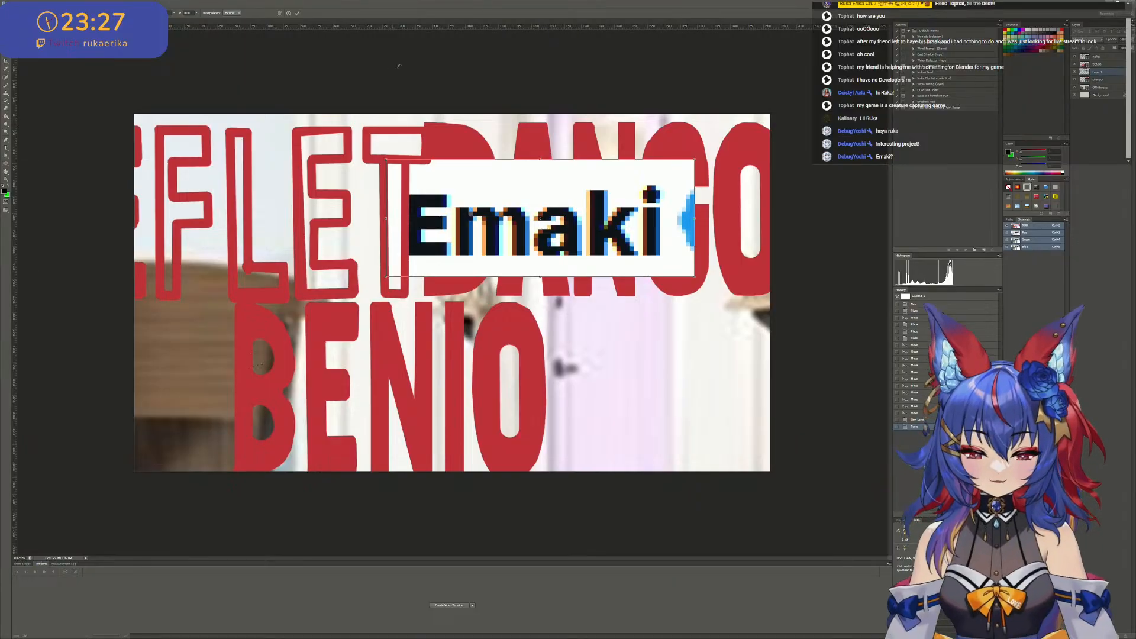
{"action": "left_click", "coordinate": [296, 12]}
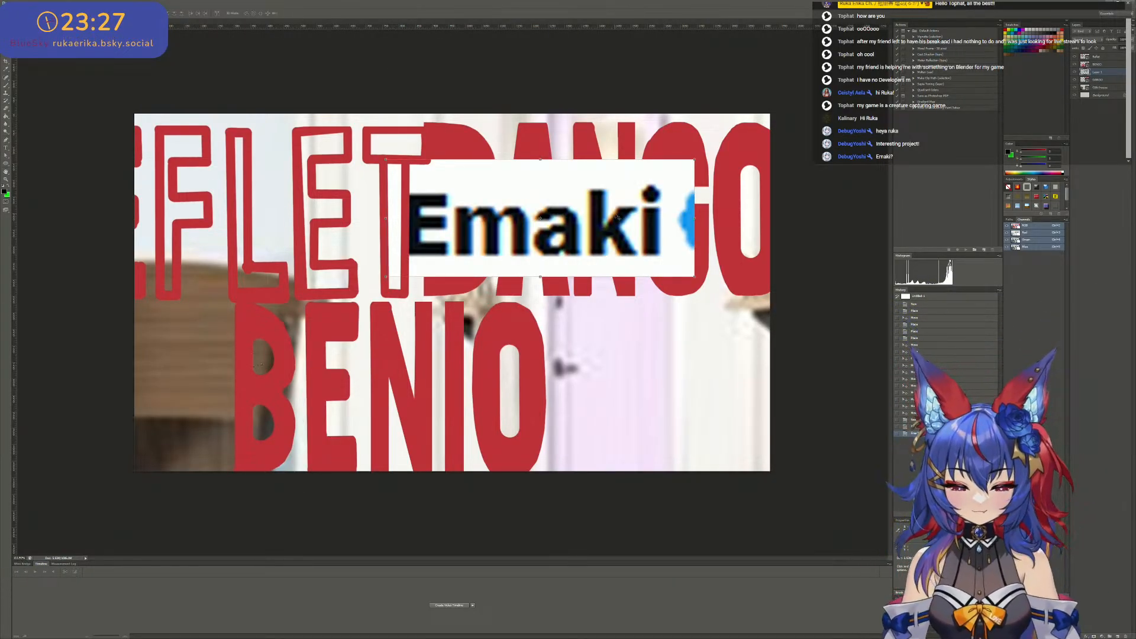
{"action": "left_click_drag", "start_coordinate": [616, 217], "coordinate": [607, 244]}
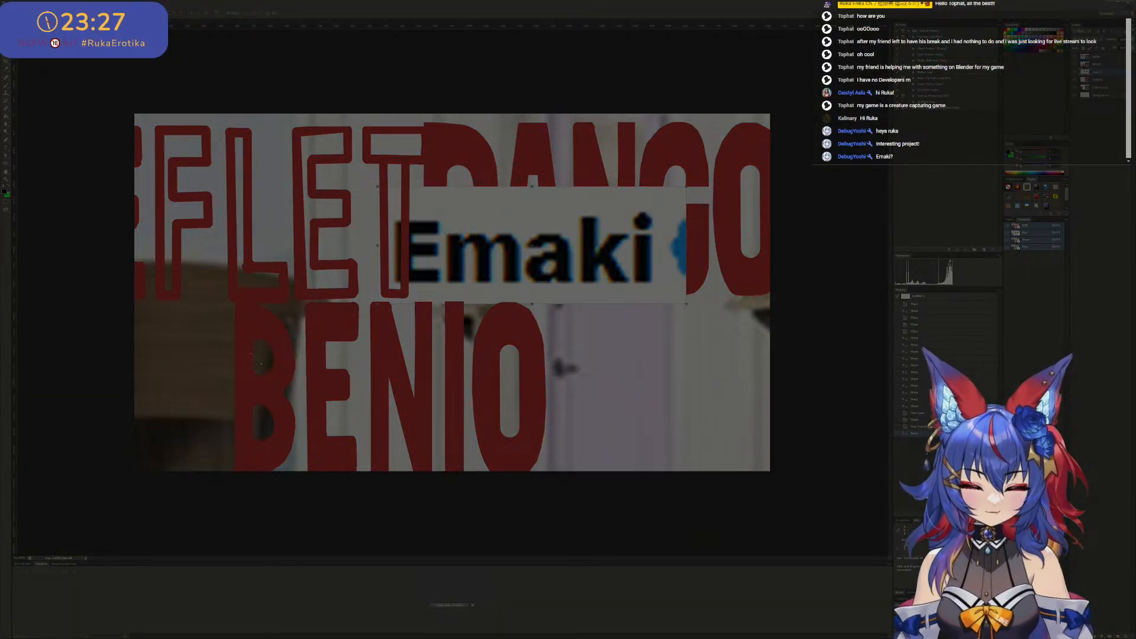
- Paste a capture of the last stream chat message, enlarge it, and place it along the canvas's lower edge behind BENIO
{"action": "key", "text": "ctrl+v"}
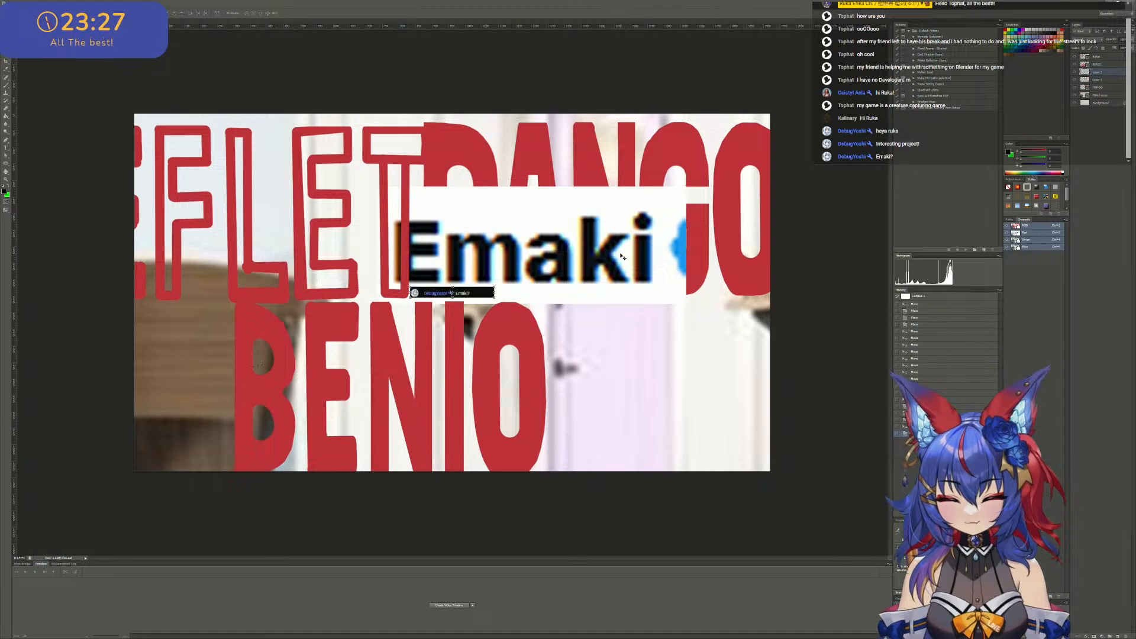
{"action": "left_click_drag", "start_coordinate": [494, 289], "coordinate": [811, 189], "text": "shift"}
{"action": "left_click_drag", "start_coordinate": [708, 277], "coordinate": [654, 289]}
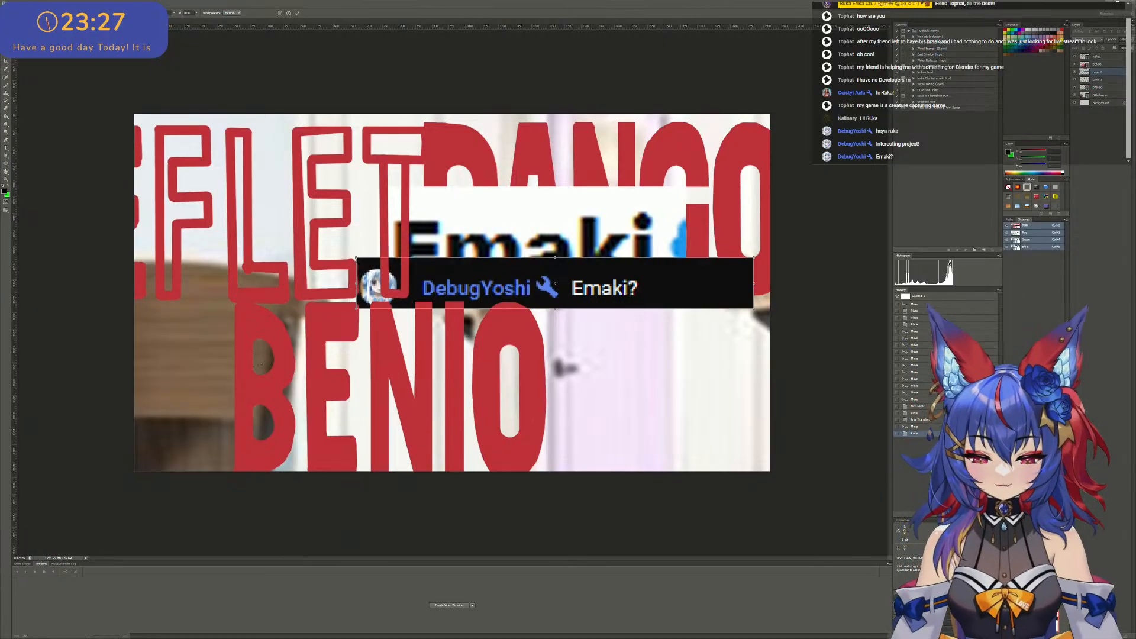
{"action": "left_click_drag", "start_coordinate": [631, 287], "coordinate": [597, 359]}
{"action": "left_click_drag", "start_coordinate": [679, 388], "coordinate": [696, 453]}
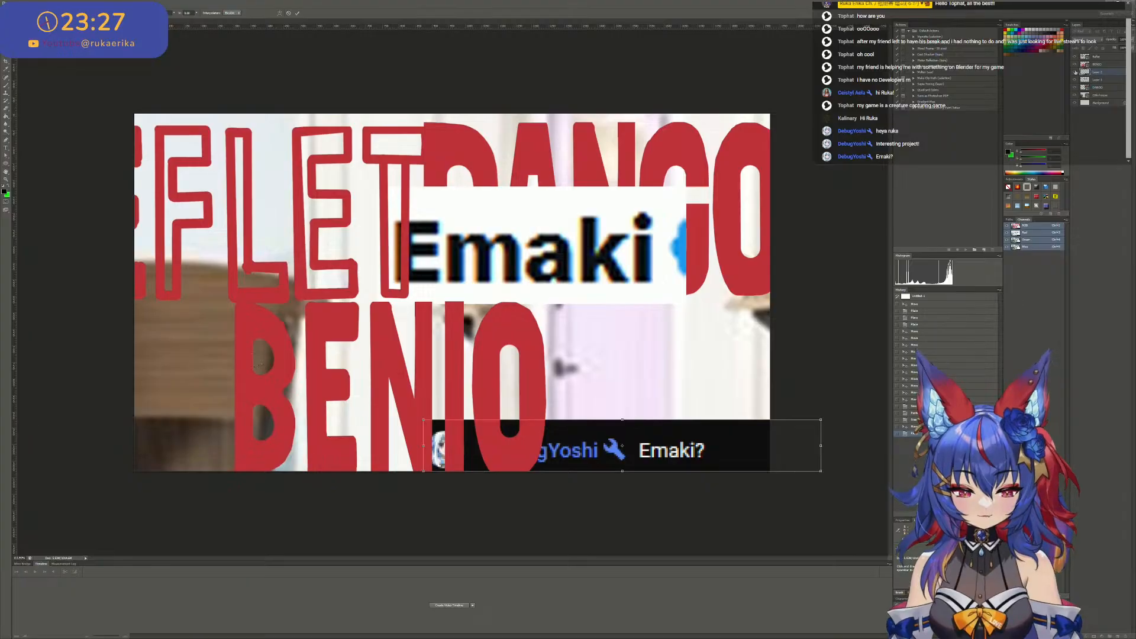
{"action": "left_click", "coordinate": [297, 13]}
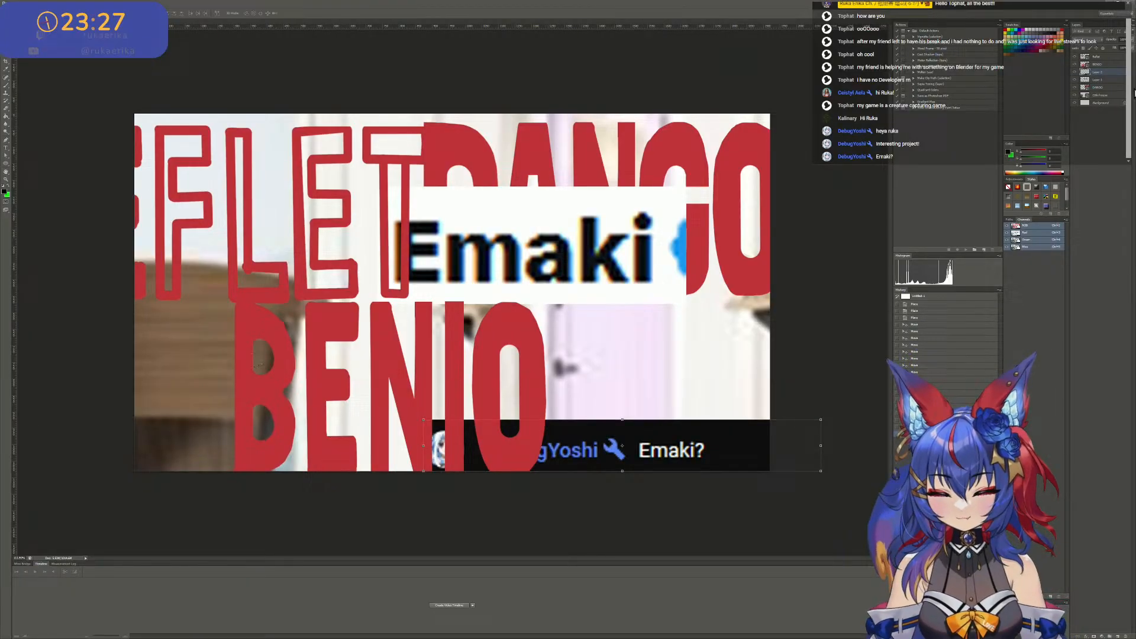
- Delete the layer holding the enlarged display-name capture
{"action": "left_click", "coordinate": [1104, 80]}
{"action": "key", "text": "Delete"}
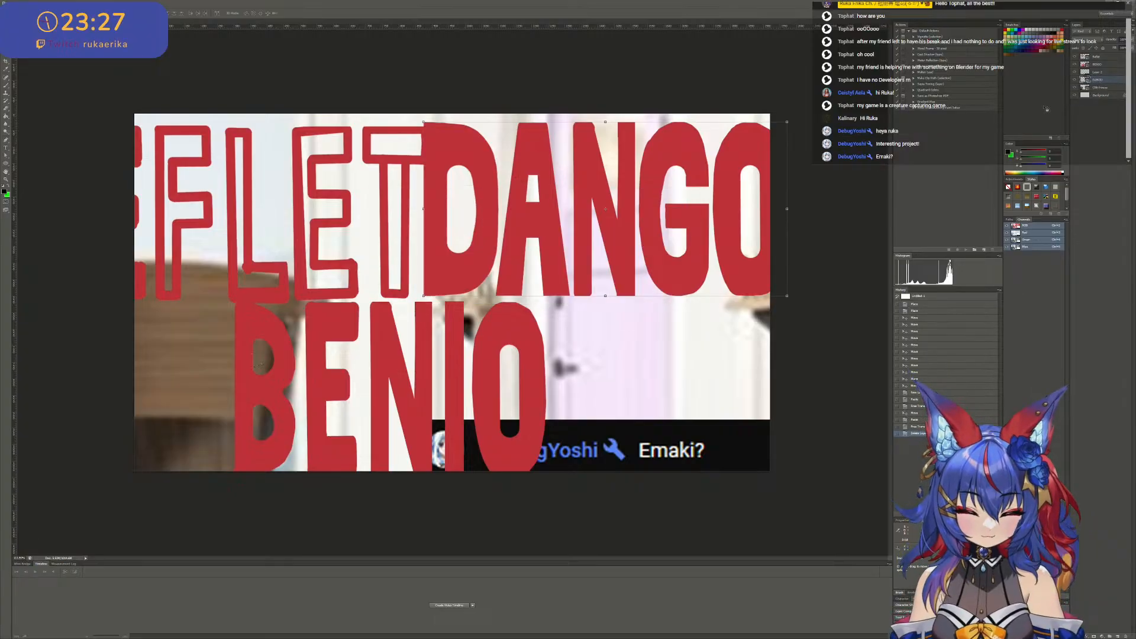
- Select the chat message image, shift it right, and scale it up along the canvas's lower edge
{"action": "right_click", "coordinate": [763, 435]}
{"action": "left_click", "coordinate": [765, 436]}
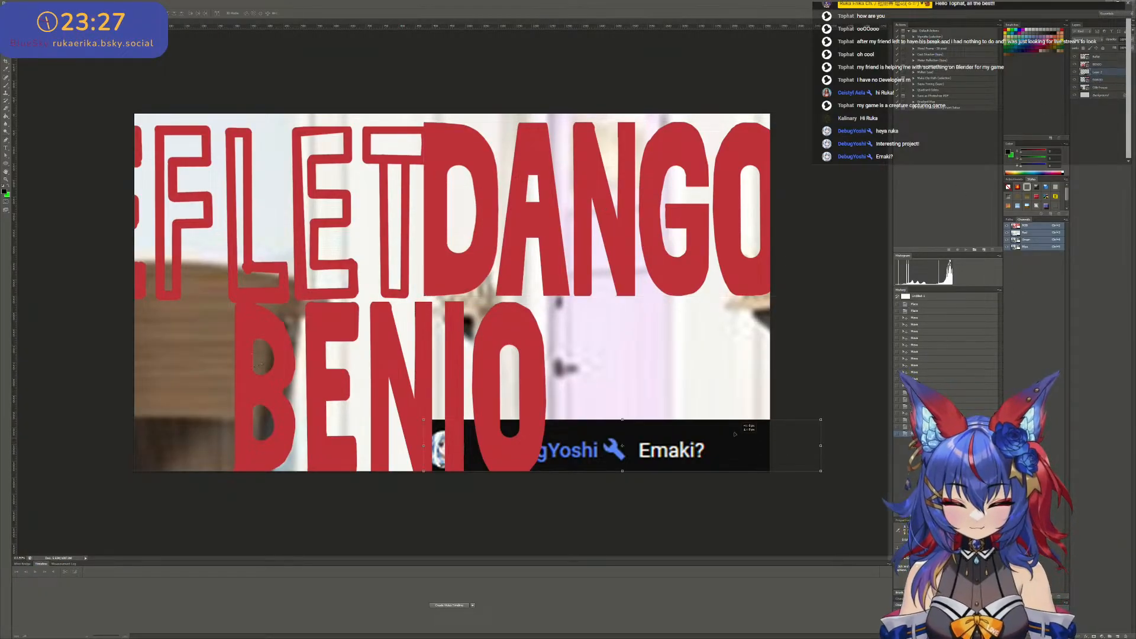
{"action": "left_click_drag", "start_coordinate": [740, 440], "coordinate": [795, 442]}
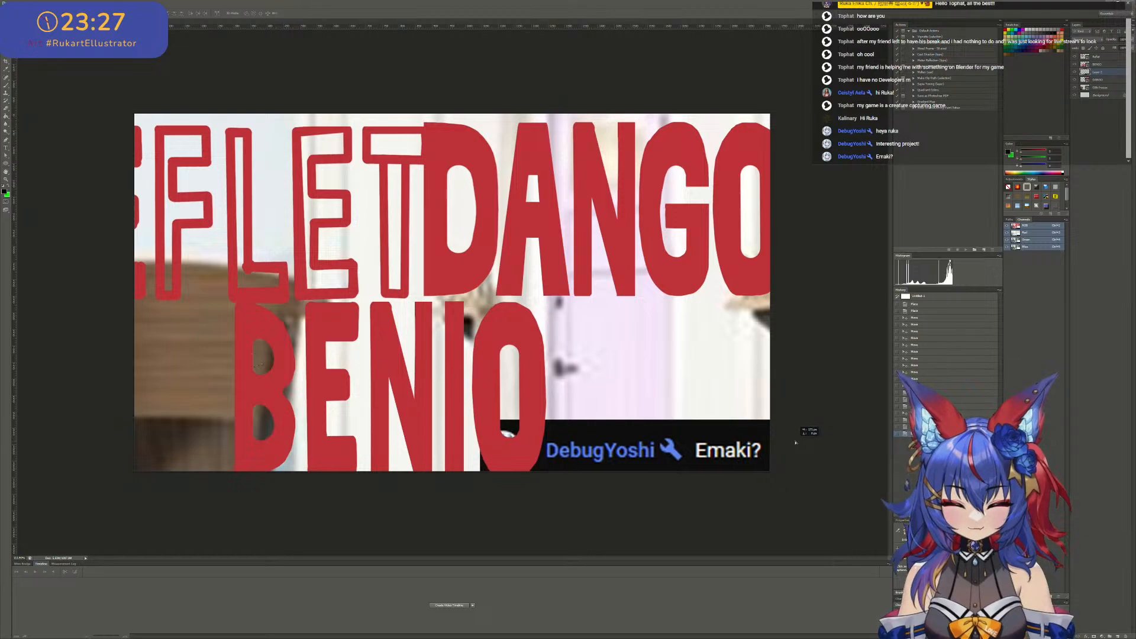
{"action": "key", "text": "ctrl+t"}
{"action": "left_click_drag", "start_coordinate": [480, 420], "coordinate": [362, 404], "text": "shift"}
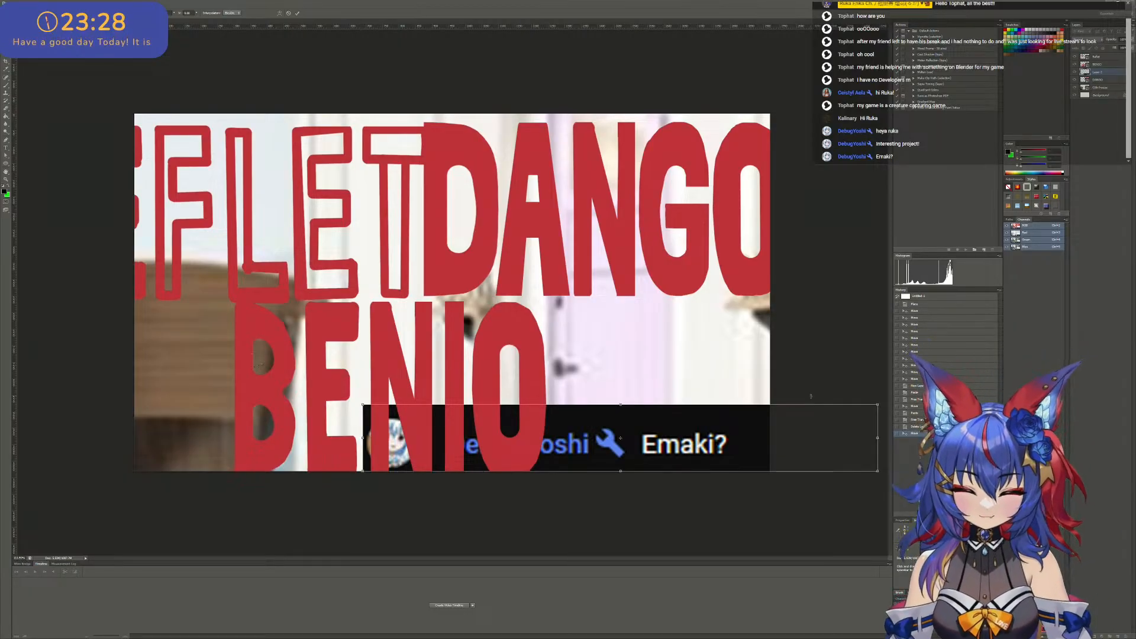
{"action": "left_click", "coordinate": [297, 13]}
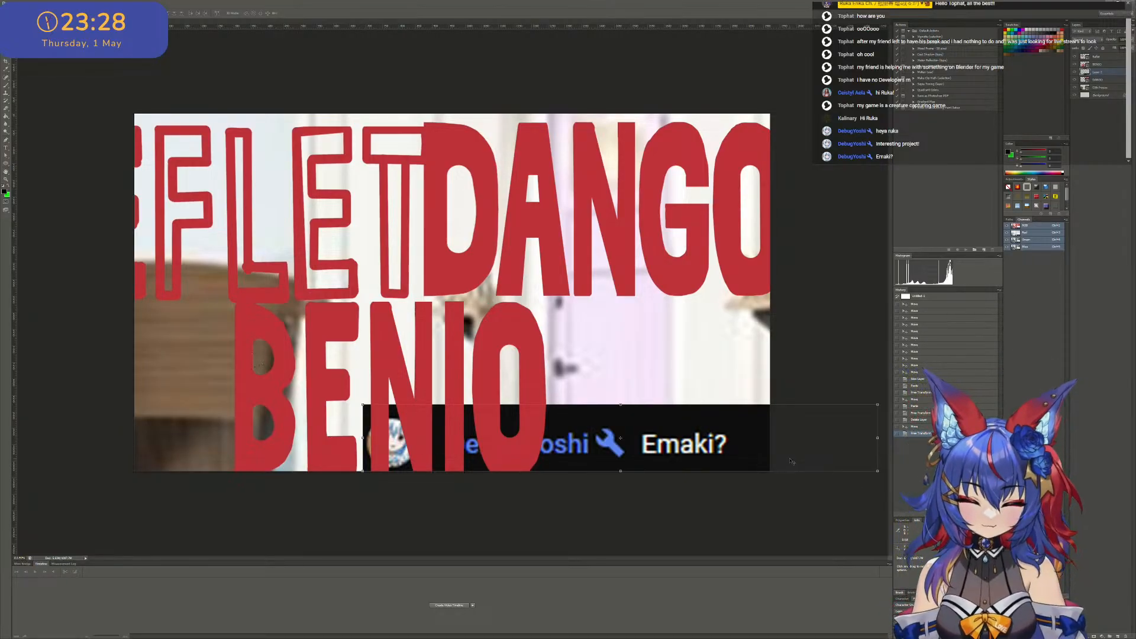
- Enlarge the chat message image and shift it left until its "Emaki?" text sits in the canvas's lower-left corner
{"action": "left_click_drag", "start_coordinate": [783, 446], "coordinate": [820, 456]}
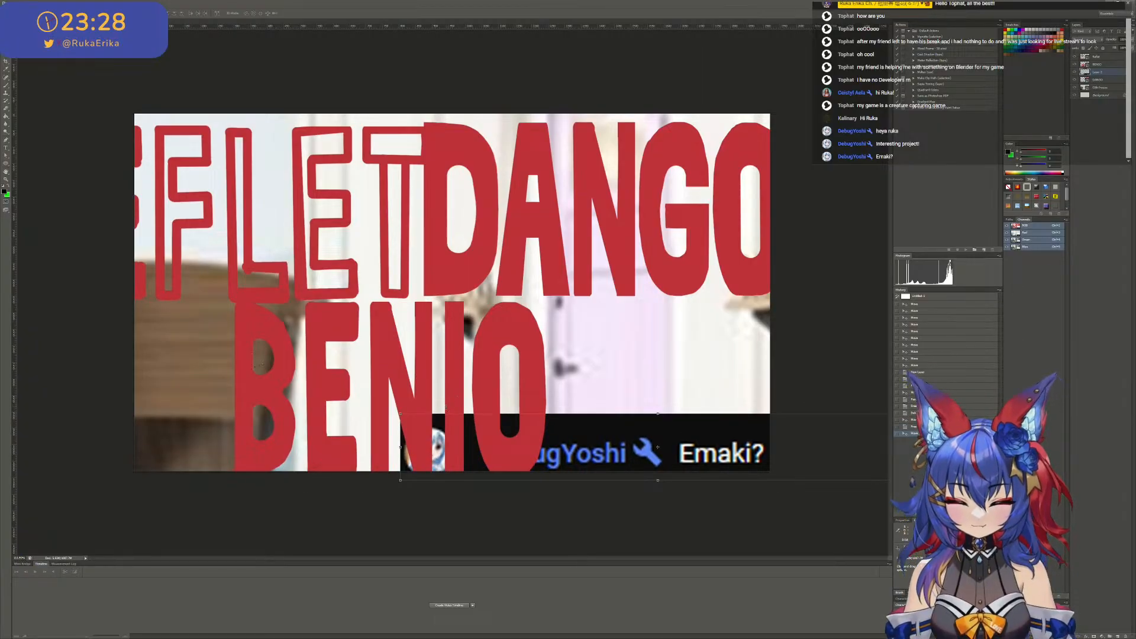
{"action": "left_click_drag", "start_coordinate": [407, 410], "coordinate": [165, 383]}
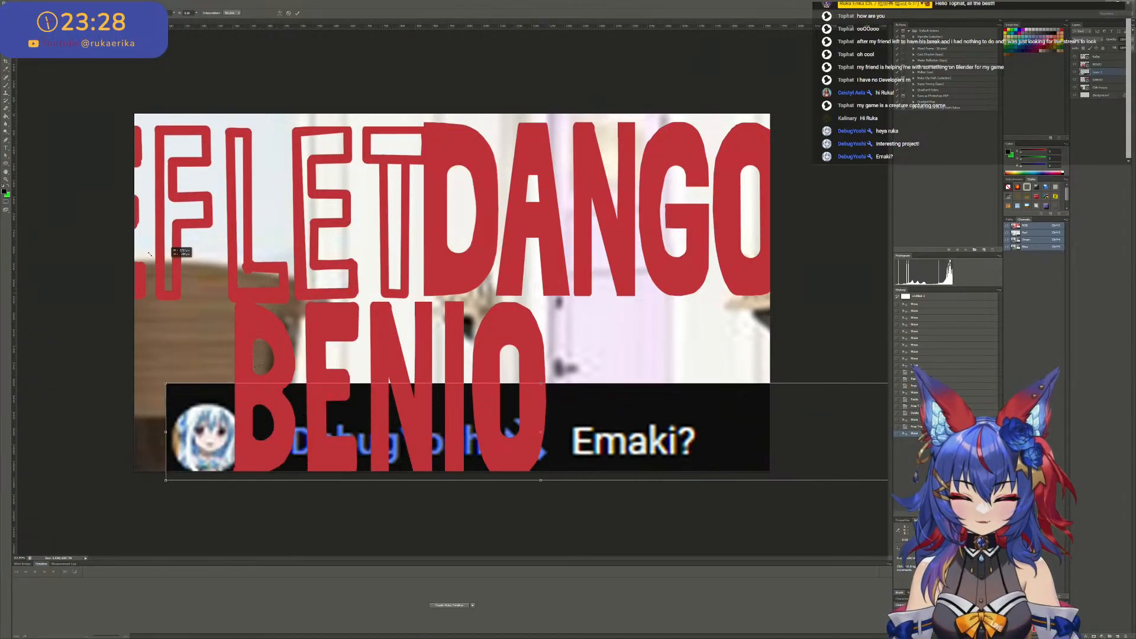
{"action": "left_click_drag", "start_coordinate": [616, 438], "coordinate": [192, 437]}
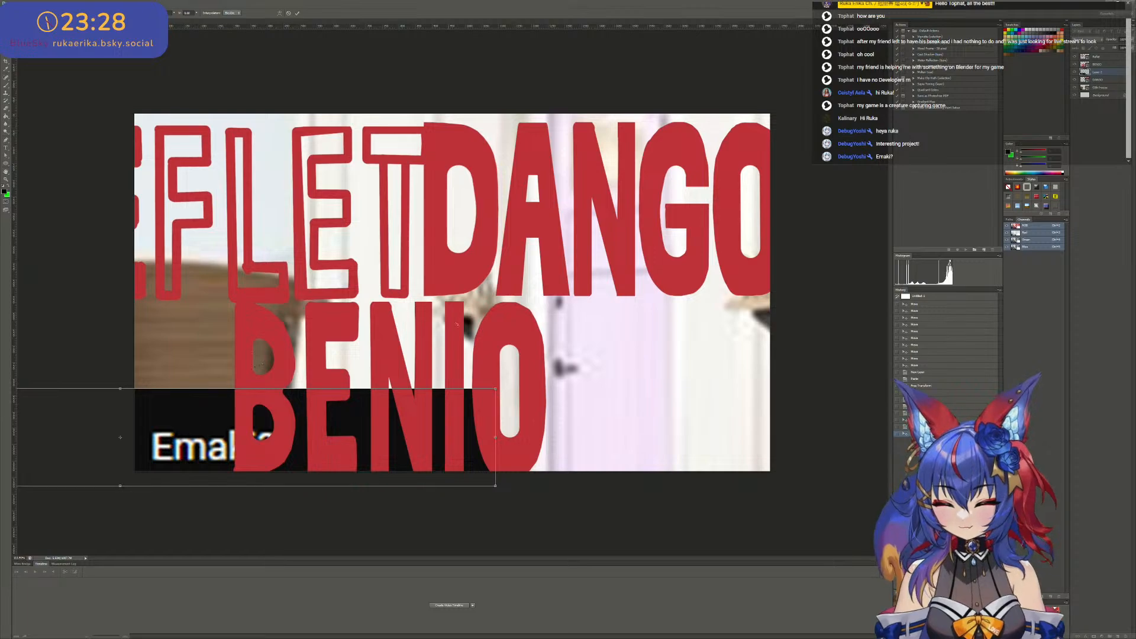
{"action": "left_click", "coordinate": [298, 13]}
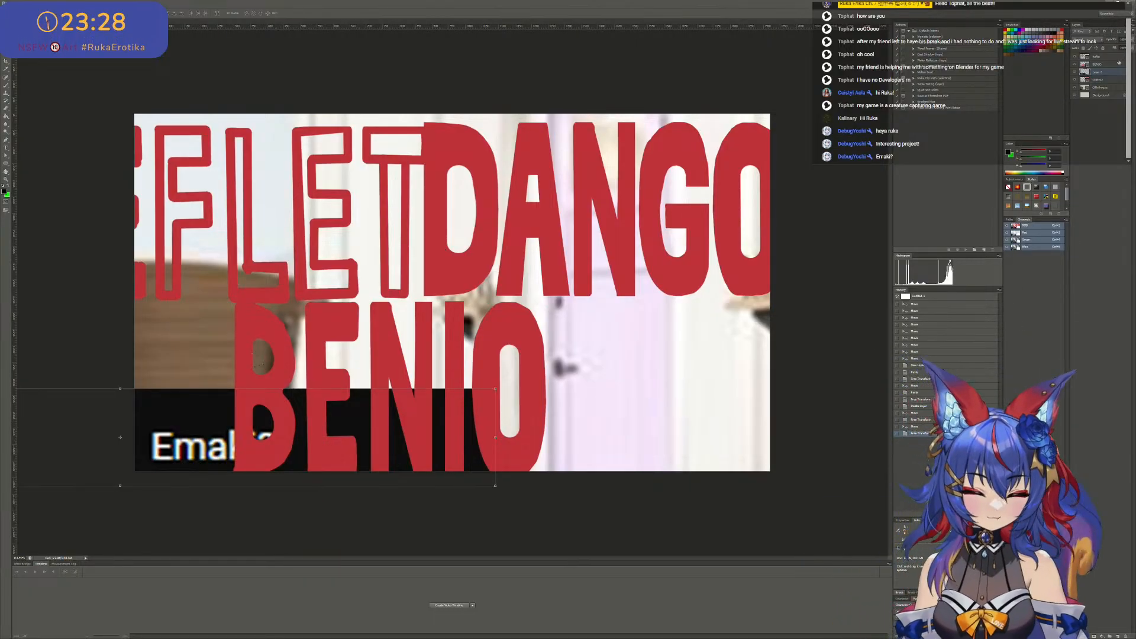
- Select the REFLET lettering layer and add a new empty layer above it
{"action": "left_click", "coordinate": [1098, 56]}
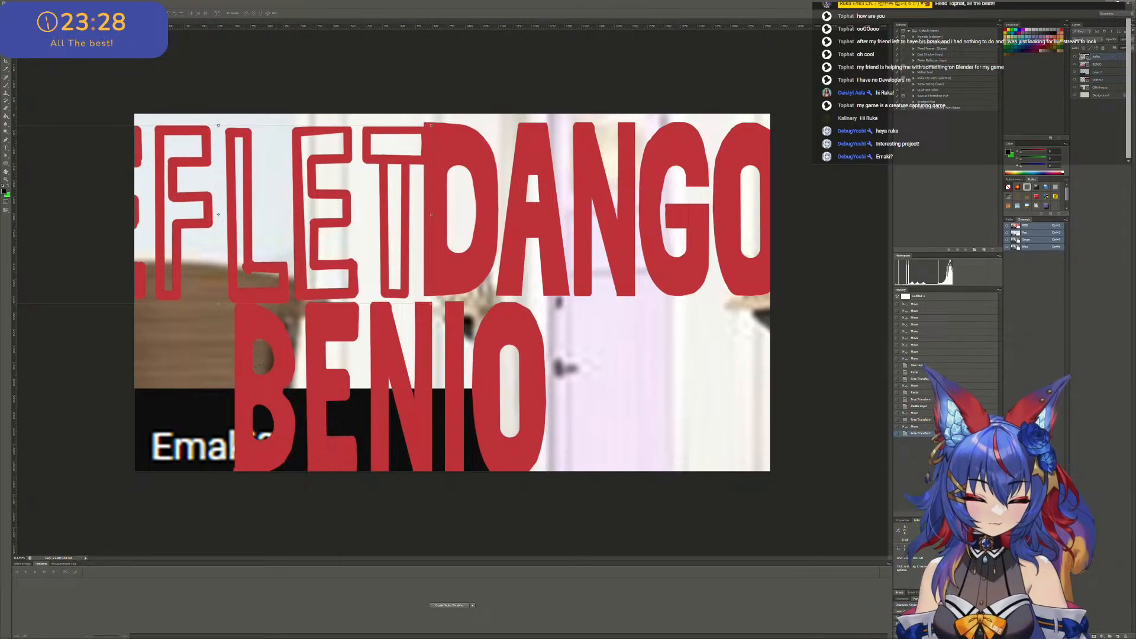
{"action": "left_click", "coordinate": [1118, 636]}
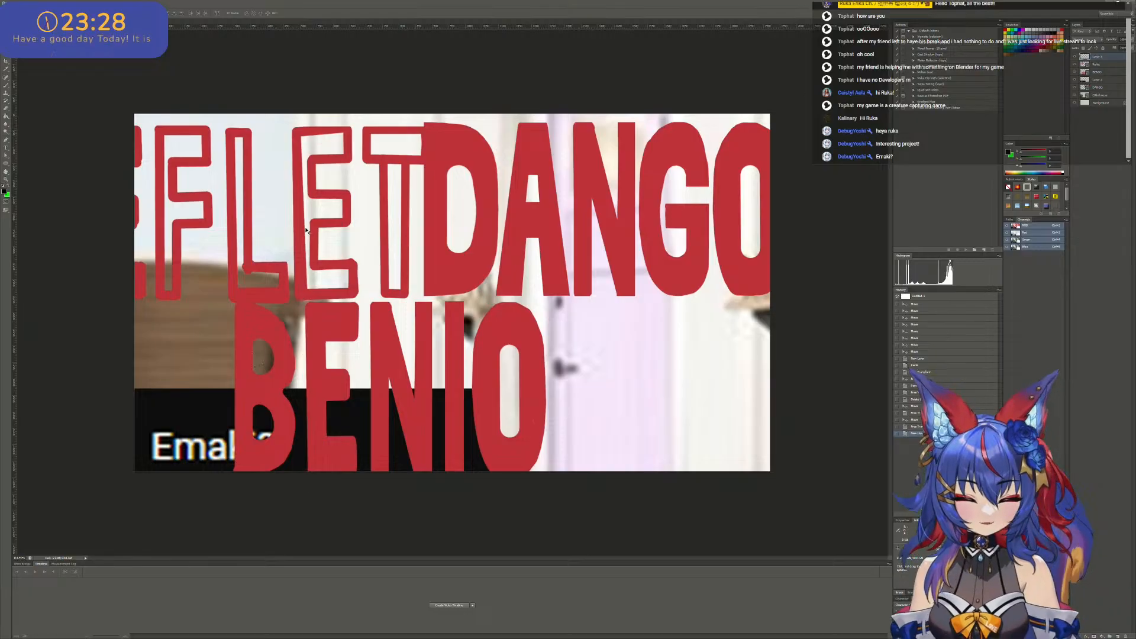
{"action": "scroll", "coordinate": [284, 260], "scroll_direction": "up", "scroll_amount": 11, "text": "alt"}
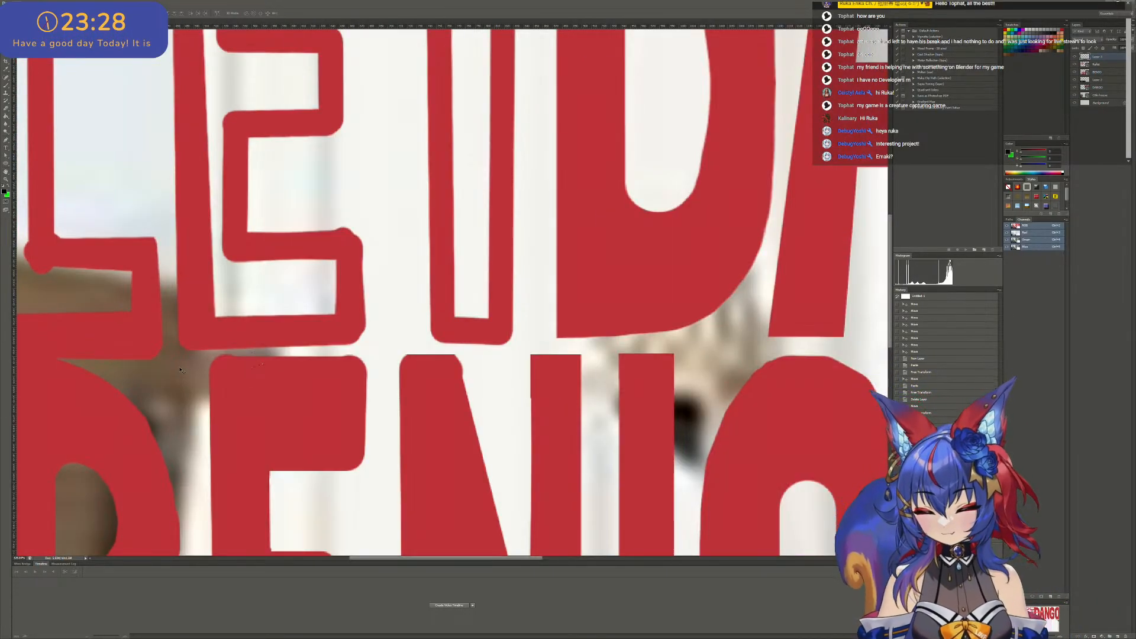
{"action": "key", "text": "g"}
{"action": "key", "text": "f"}
{"action": "key", "text": "alt+f"}
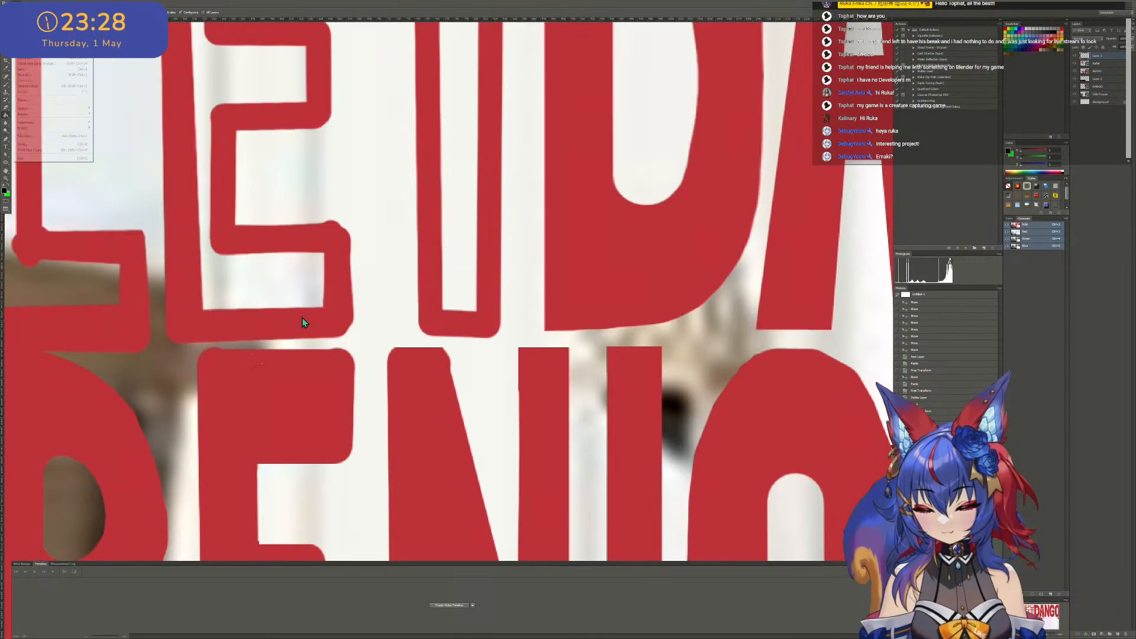
{"action": "key", "text": "Escape"}
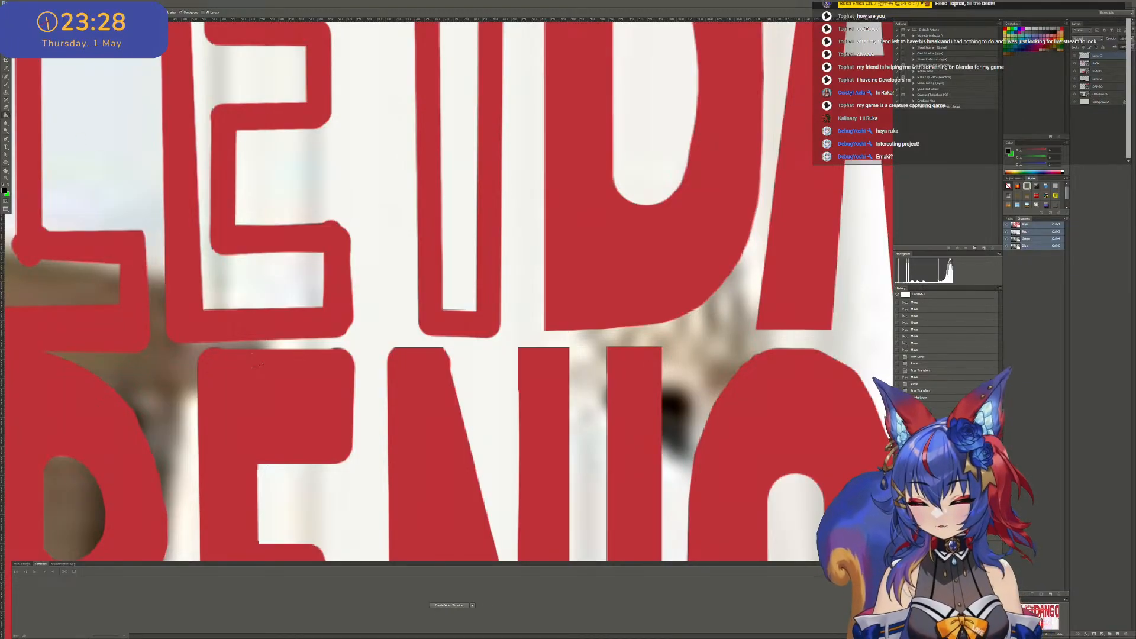
{"action": "left_click_drag", "start_coordinate": [6, 24], "coordinate": [1, 47]}
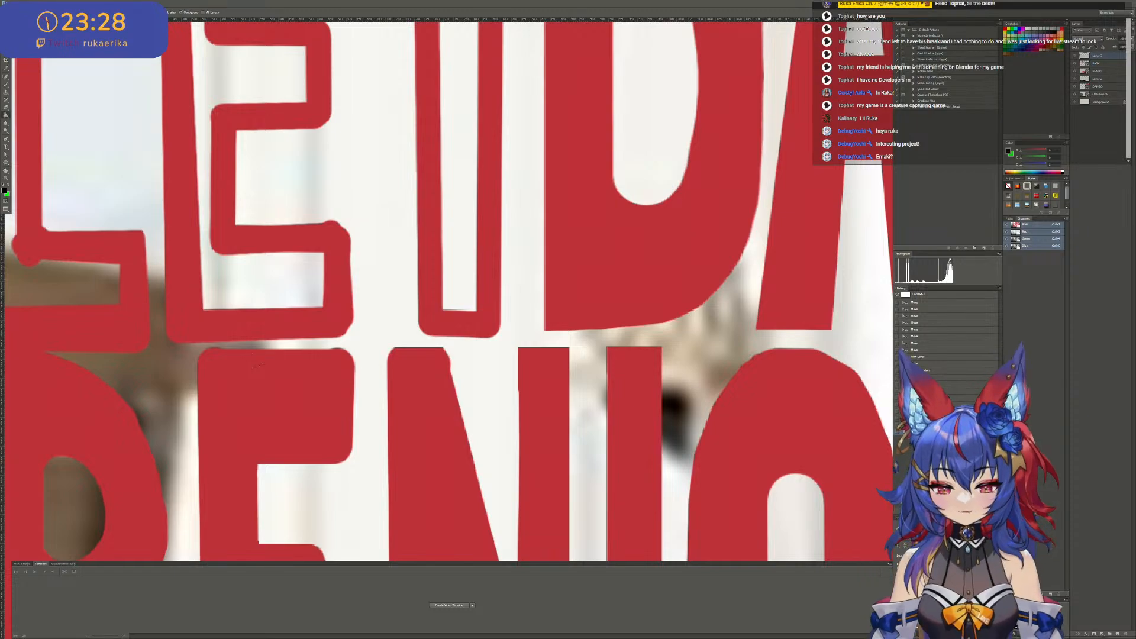
{"action": "left_click", "coordinate": [247, 224]}
{"action": "key", "text": "f"}
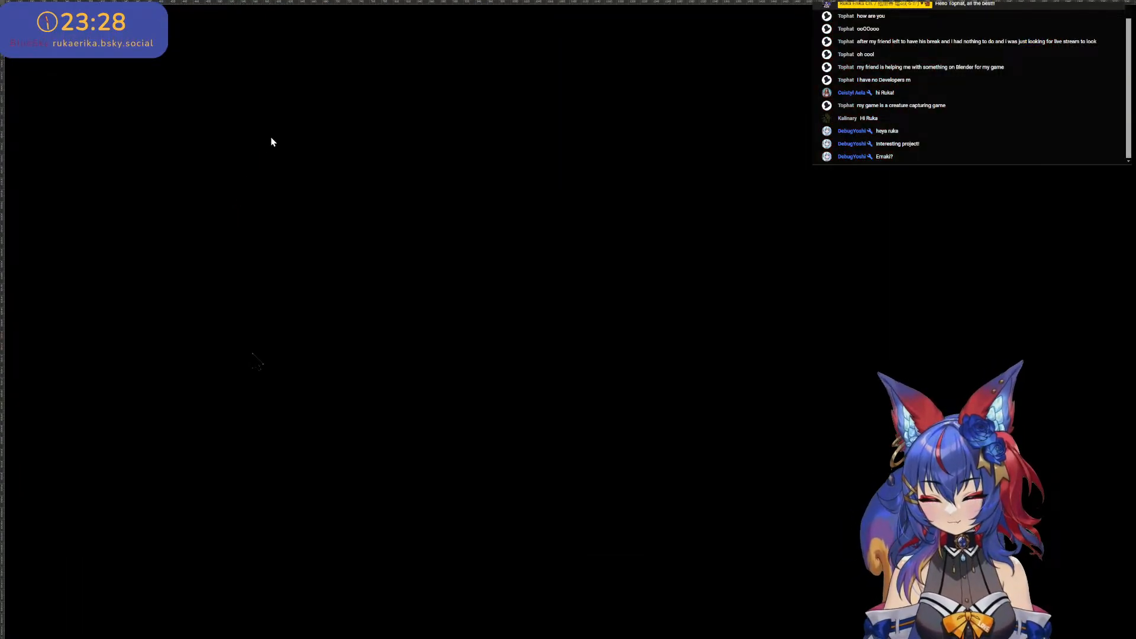
{"action": "scroll", "coordinate": [272, 136], "scroll_direction": "down", "scroll_amount": 4, "text": "alt"}
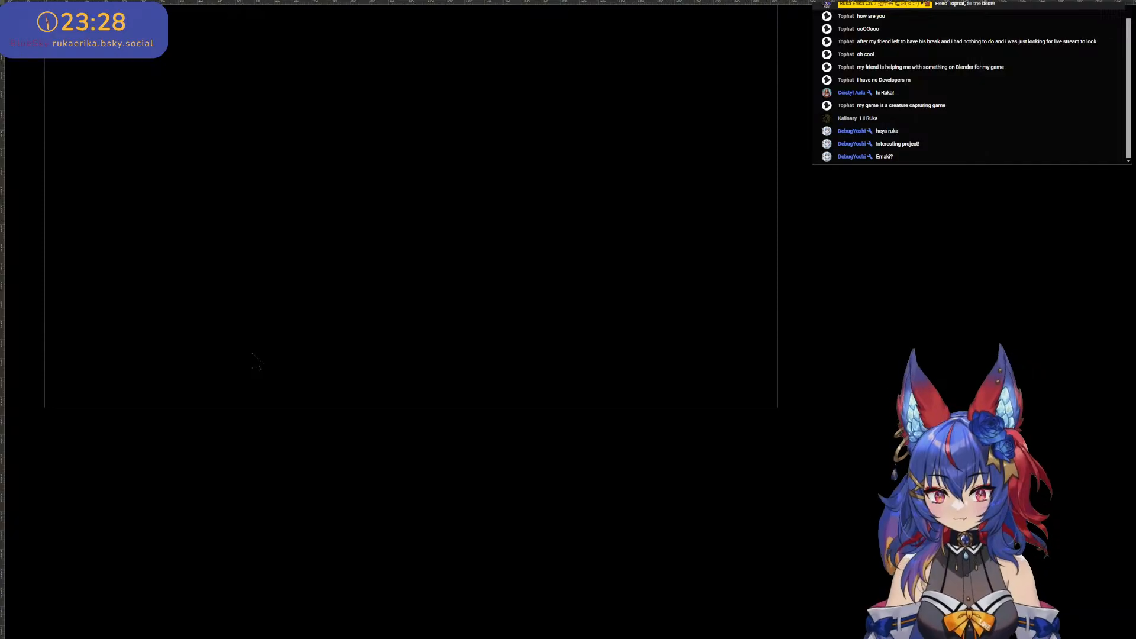
{"action": "scroll", "coordinate": [104, 182], "scroll_direction": "down", "scroll_amount": 8, "text": "alt"}
{"action": "key", "text": "ctrl+z"}
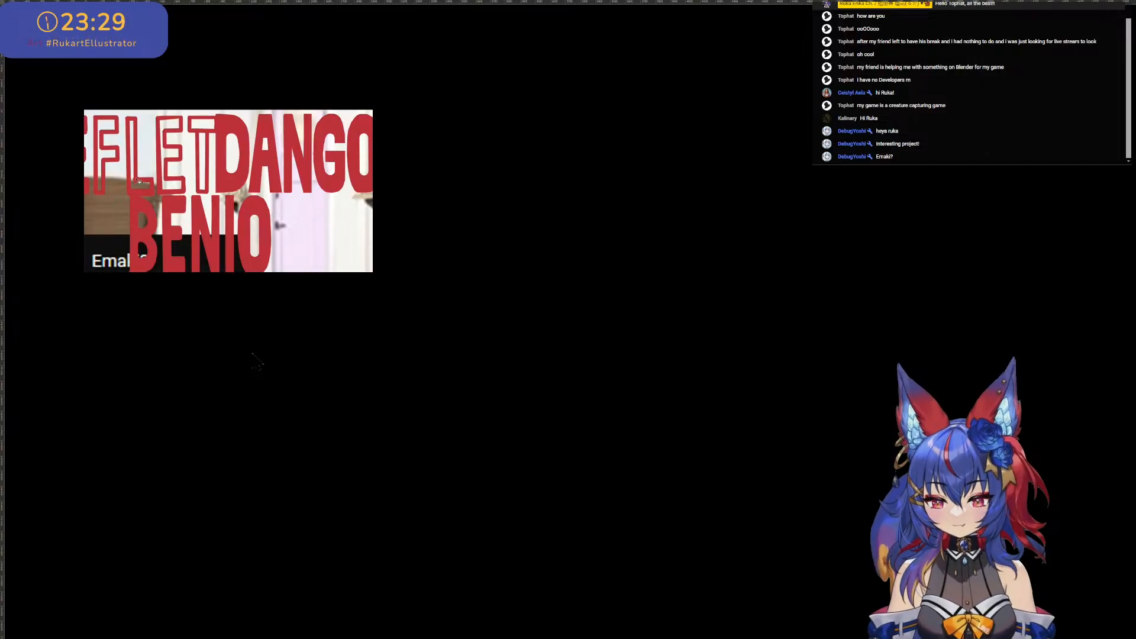
{"action": "scroll", "coordinate": [138, 181], "scroll_direction": "down", "scroll_amount": 4, "text": "alt"}
{"action": "scroll", "coordinate": [127, 188], "scroll_direction": "left", "scroll_amount": 4, "text": "ctrl"}
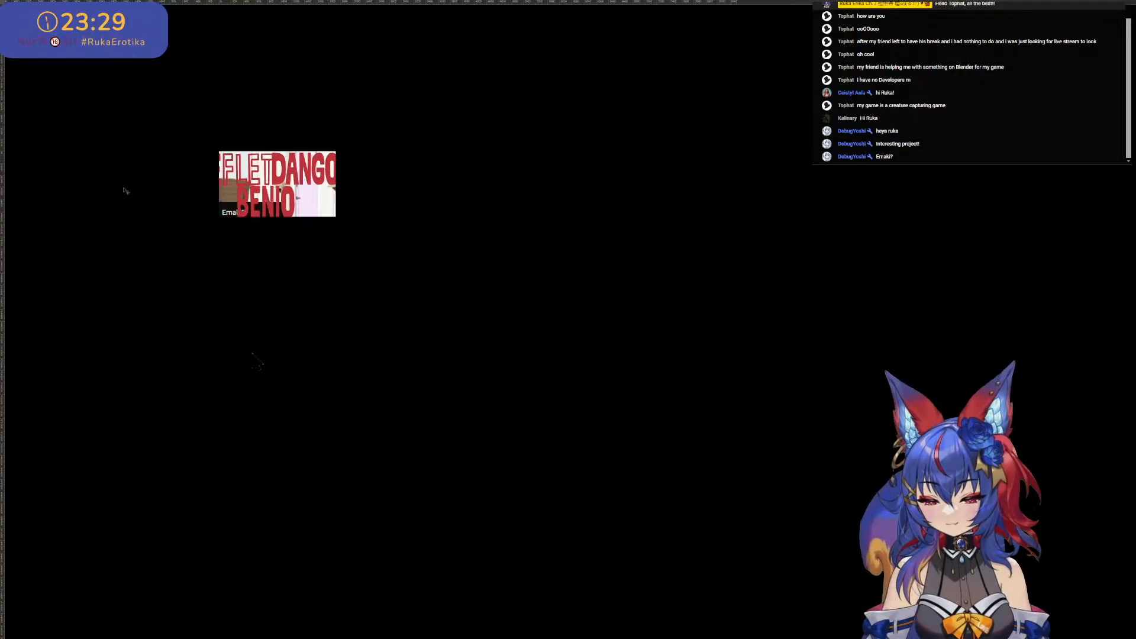
{"action": "scroll", "coordinate": [121, 187], "scroll_direction": "up", "scroll_amount": 3, "text": "alt"}
{"action": "scroll", "coordinate": [102, 184], "scroll_direction": "up", "scroll_amount": 1, "text": "alt"}
{"action": "key", "text": "f"}
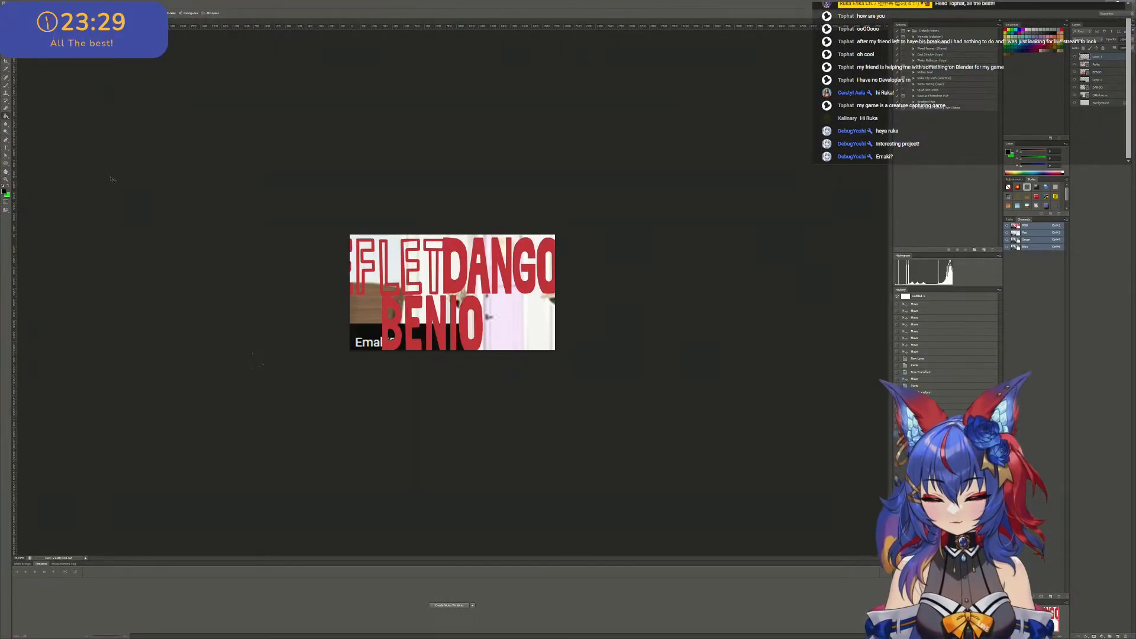
{"action": "scroll", "coordinate": [95, 229], "scroll_direction": "up", "scroll_amount": 3, "text": "alt"}
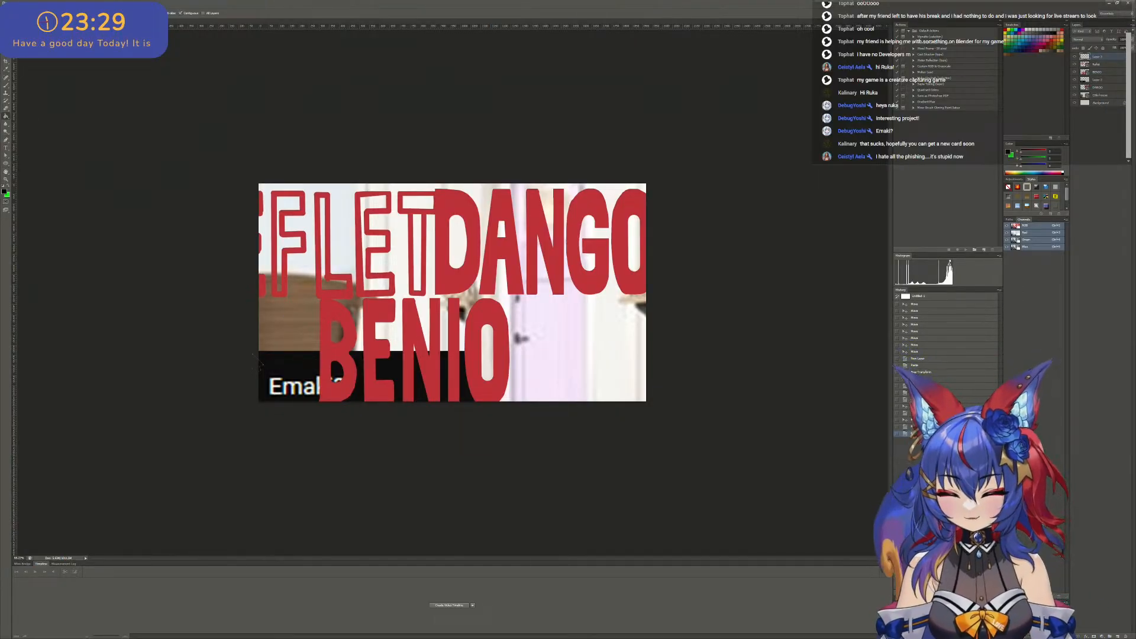
- Nudge the chat message image slightly right and up so the whole word "Emaki?" lies further inside the canvas
{"action": "key", "text": "v"}
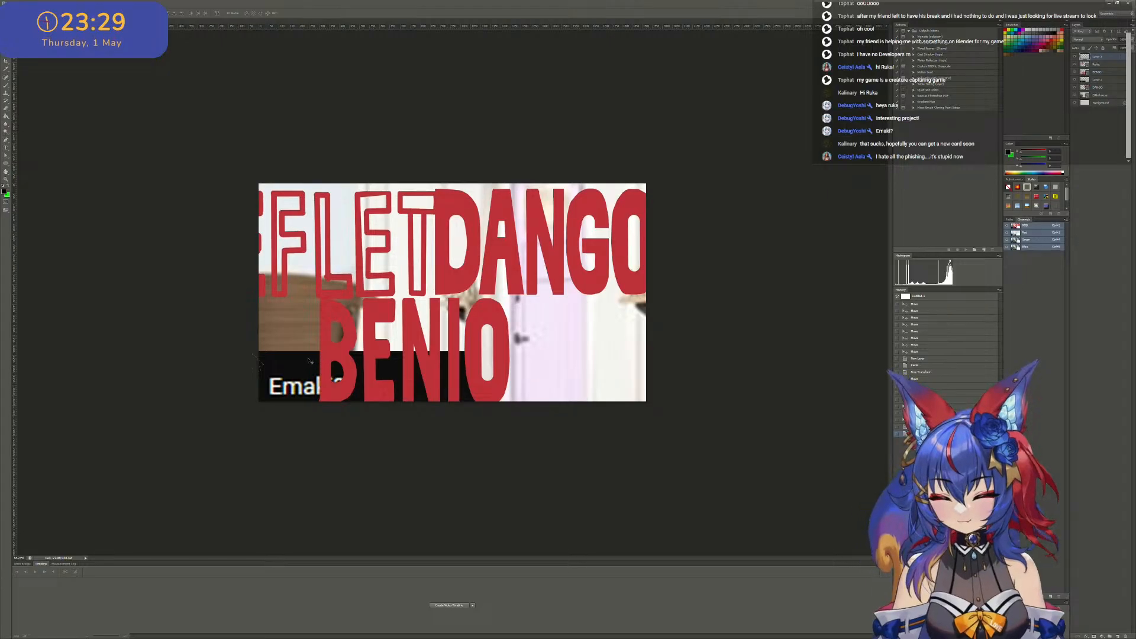
{"action": "mouse_move", "coordinate": [316, 364]}
{"action": "left_mouse_down"}
{"action": "mouse_move", "coordinate": [426, 338]}
{"action": "mouse_move", "coordinate": [370, 361]}
{"action": "mouse_move", "coordinate": [311, 359]}
{"action": "left_mouse_up"}
{"action": "scroll", "coordinate": [437, 213], "scroll_direction": "down", "scroll_amount": 1, "text": "alt"}
{"action": "scroll", "coordinate": [437, 213], "scroll_direction": "up", "scroll_amount": 3, "text": "alt"}
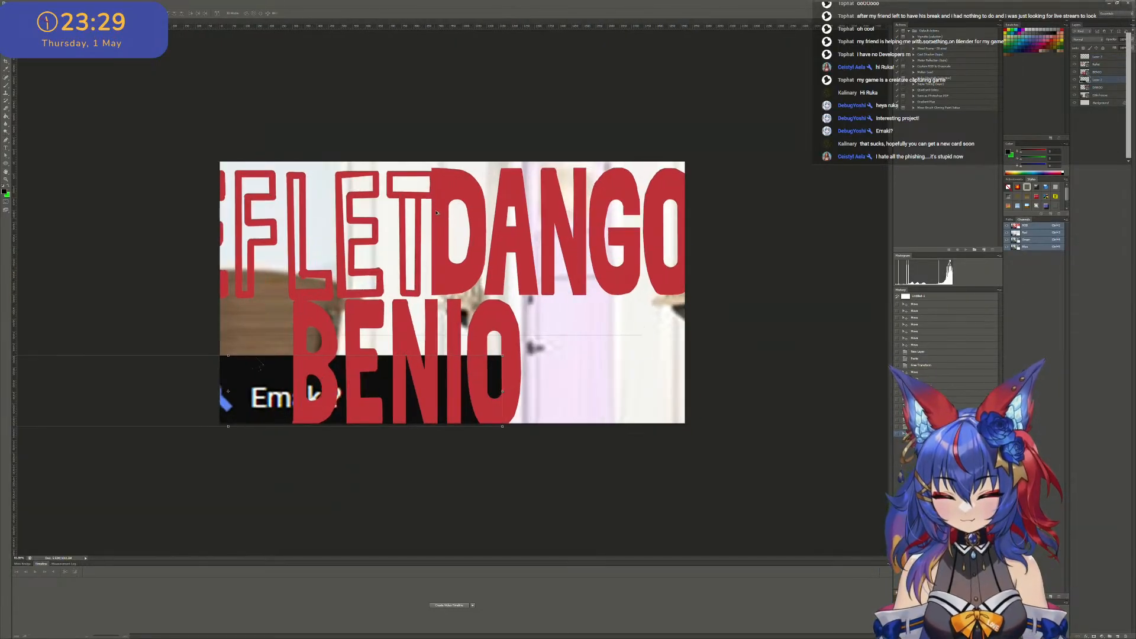
{"action": "key", "text": "ctrl+plus"}
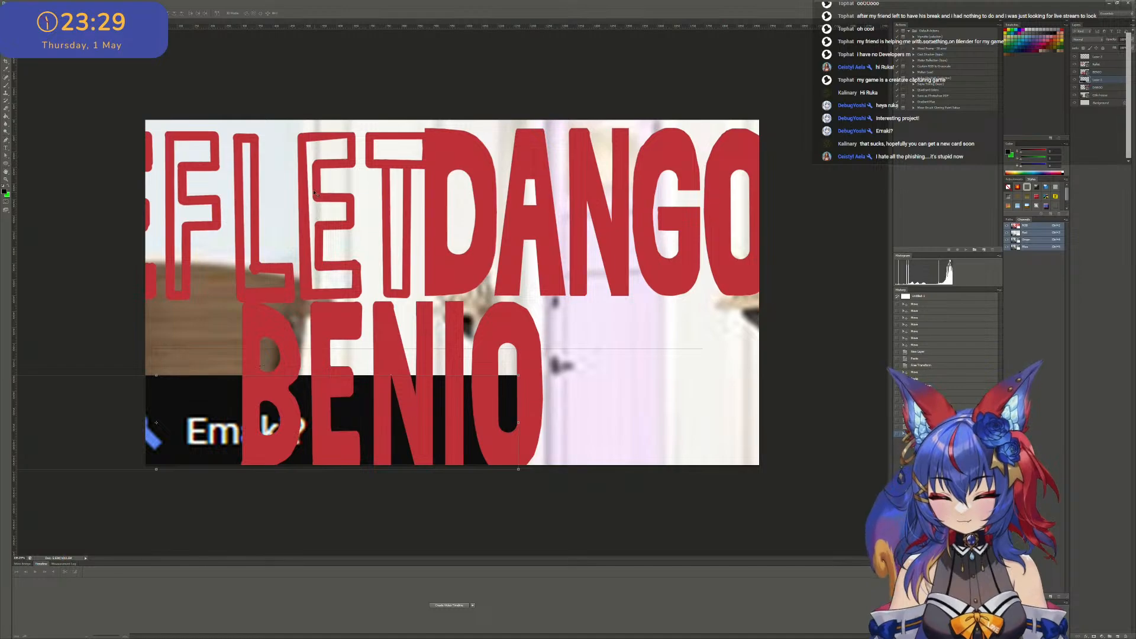
{"action": "right_click", "coordinate": [306, 184]}
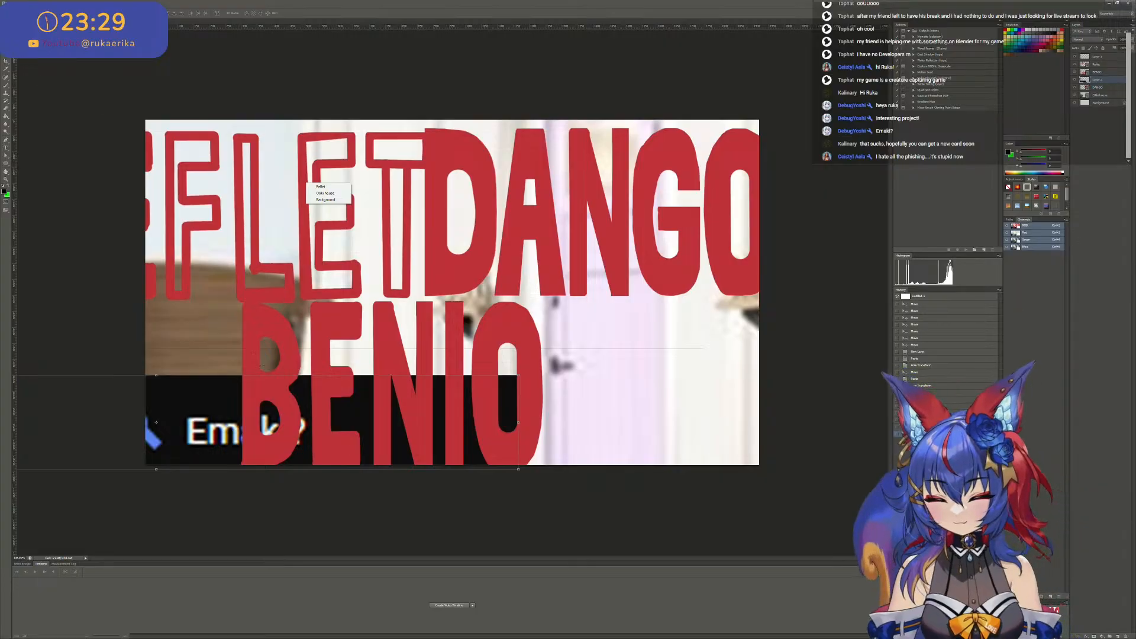
{"action": "key", "text": "Escape"}
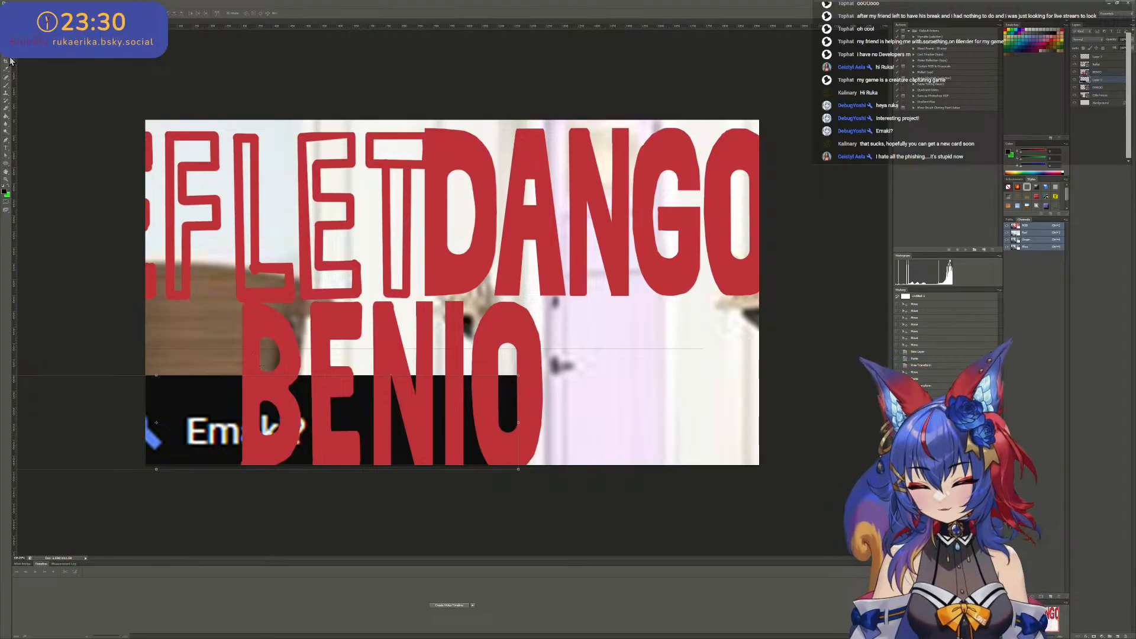
{"action": "key", "text": "w"}
{"action": "left_click", "coordinate": [309, 161]}
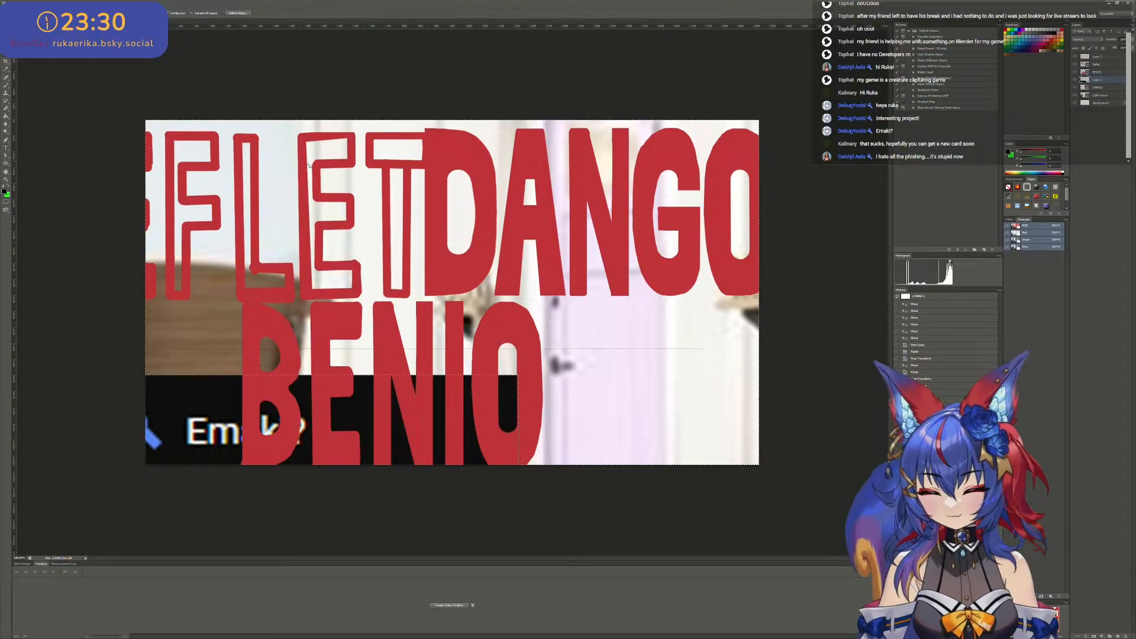
{"action": "key", "text": "v"}
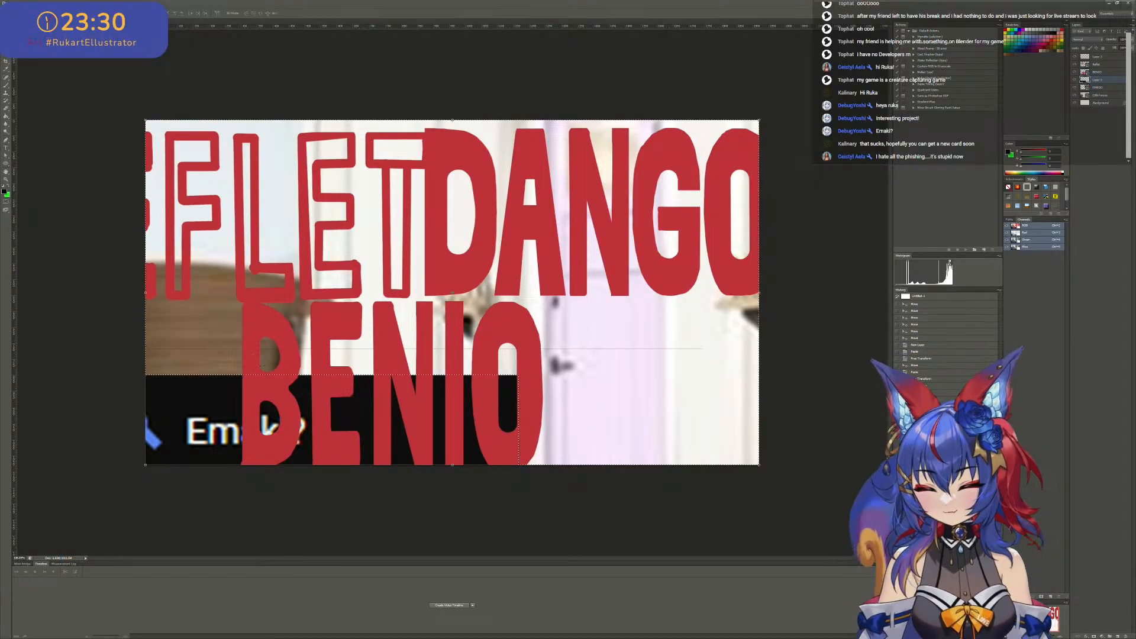
{"action": "left_click_drag", "start_coordinate": [308, 162], "coordinate": [312, 164]}
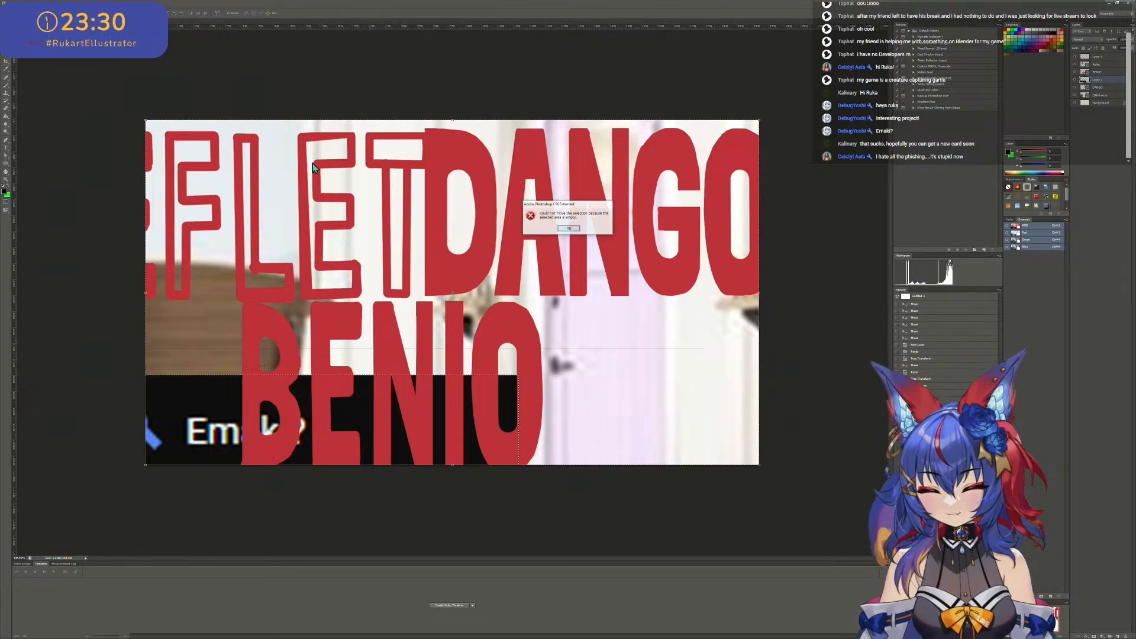
{"action": "left_click", "coordinate": [579, 232]}
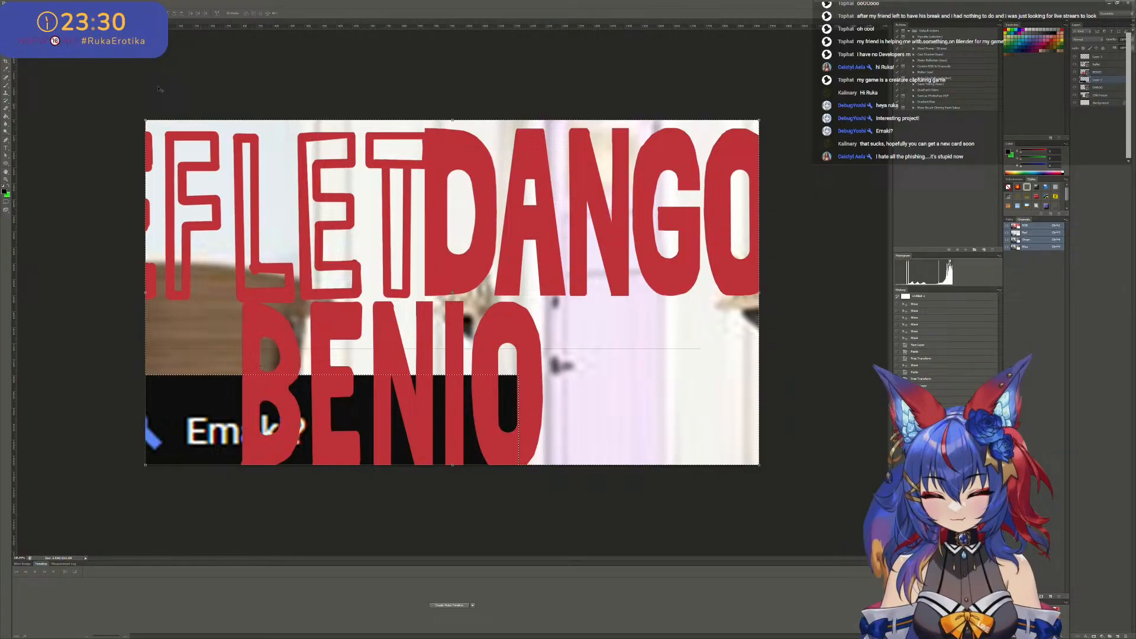
{"action": "left_click", "coordinate": [307, 173]}
{"action": "left_click", "coordinate": [570, 232]}
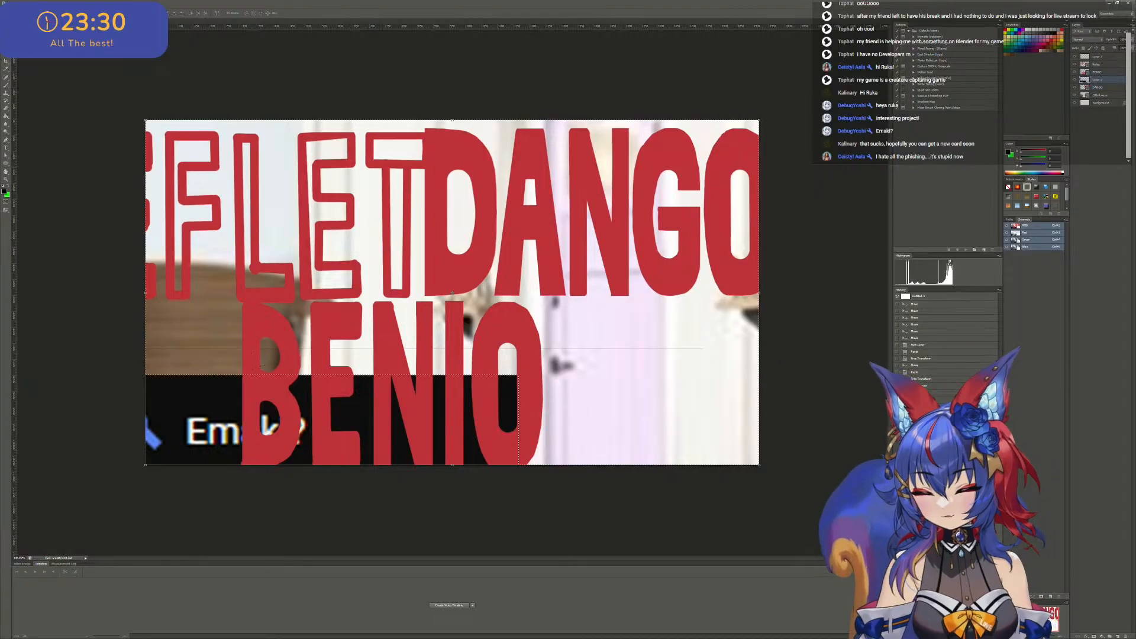
{"action": "key", "text": "ctrl+plus"}
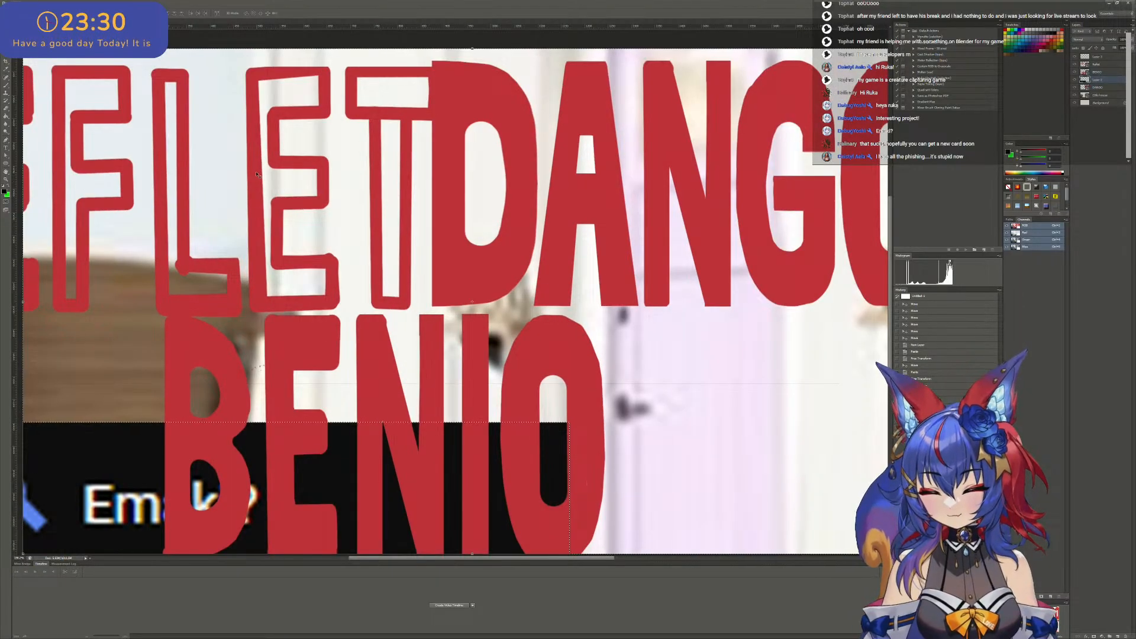
{"action": "key", "text": "ctrl+d"}
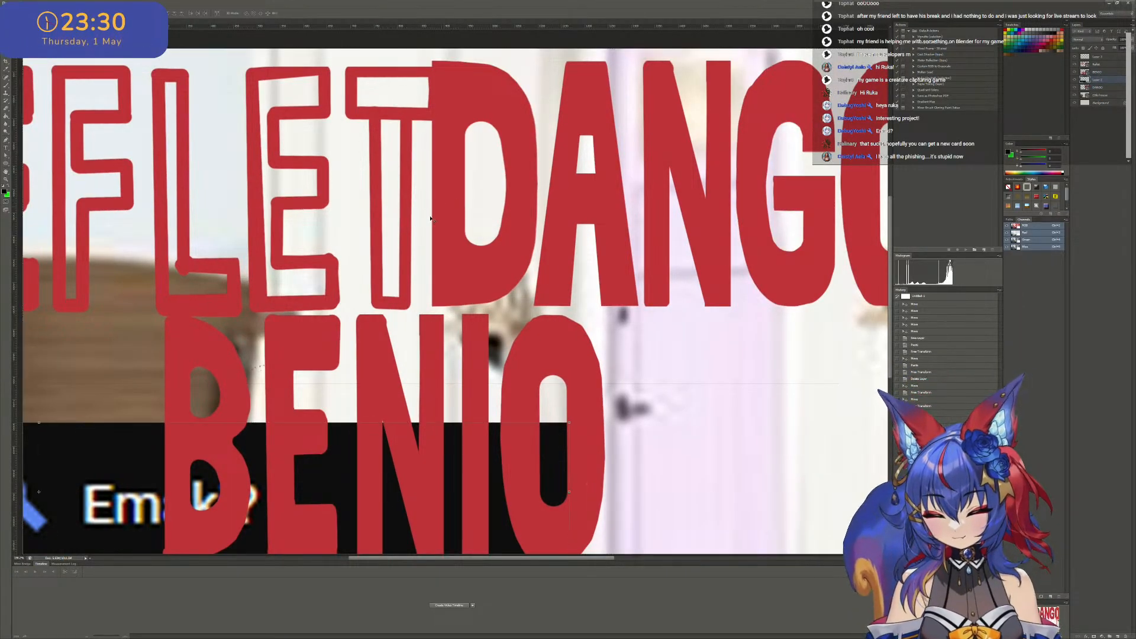
- Select the REFLET lettering layer and lasso a closed straight-sided outline around its second E
{"action": "left_click_drag", "start_coordinate": [258, 184], "coordinate": [253, 185]}
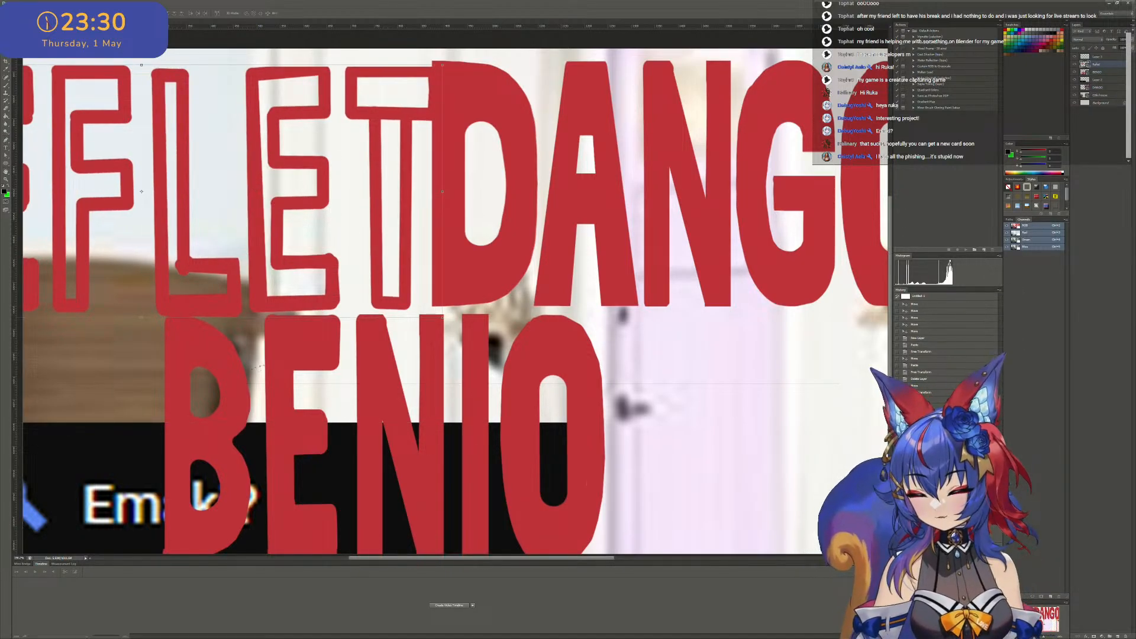
{"action": "key", "text": "m"}
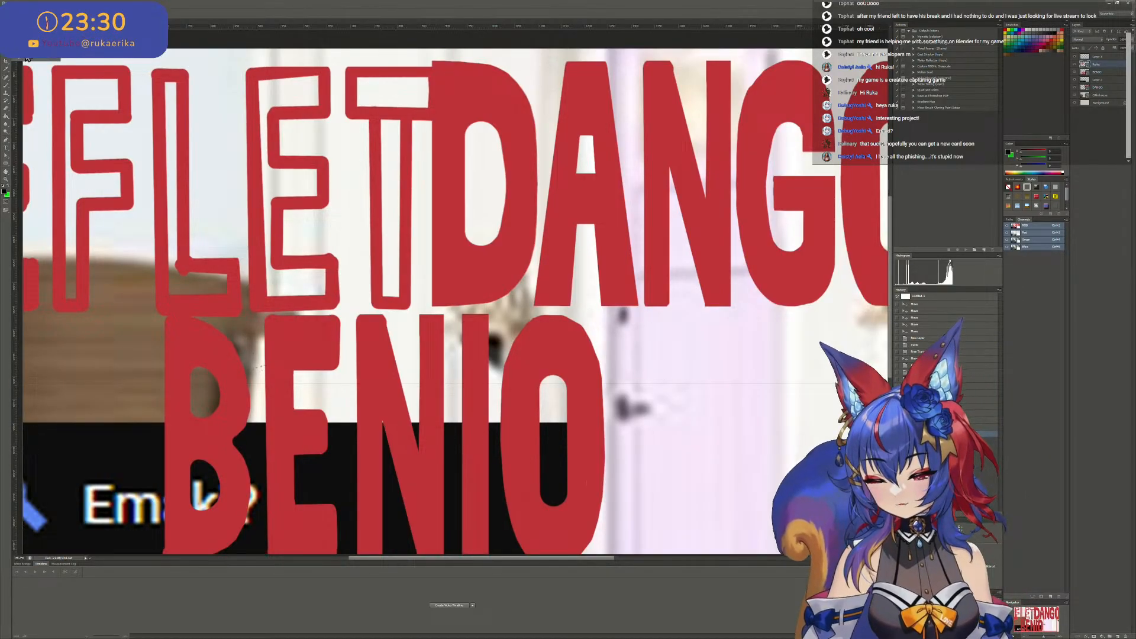
{"action": "left_click", "coordinate": [245, 61]}
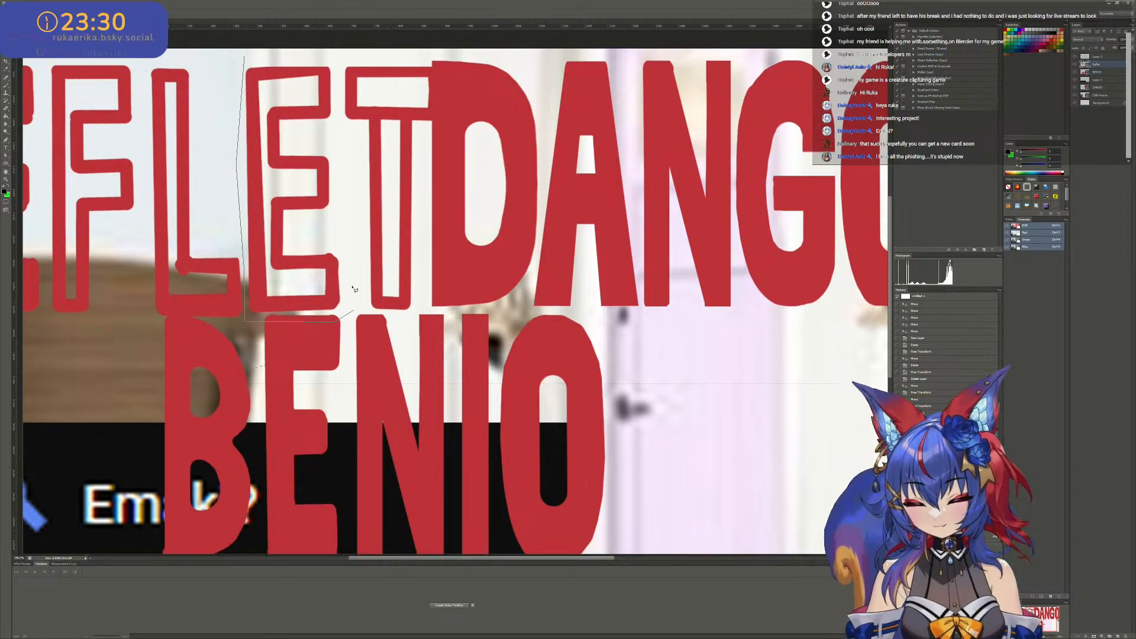
{"action": "left_click", "coordinate": [335, 322]}
{"action": "left_click", "coordinate": [353, 309]}
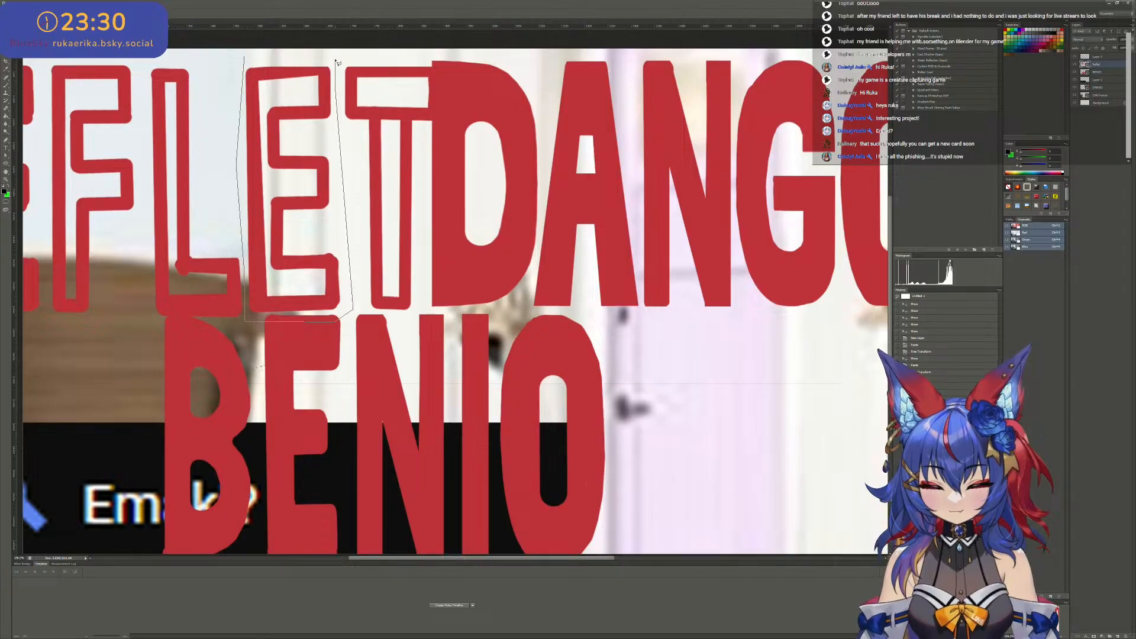
{"action": "left_click", "coordinate": [250, 60]}
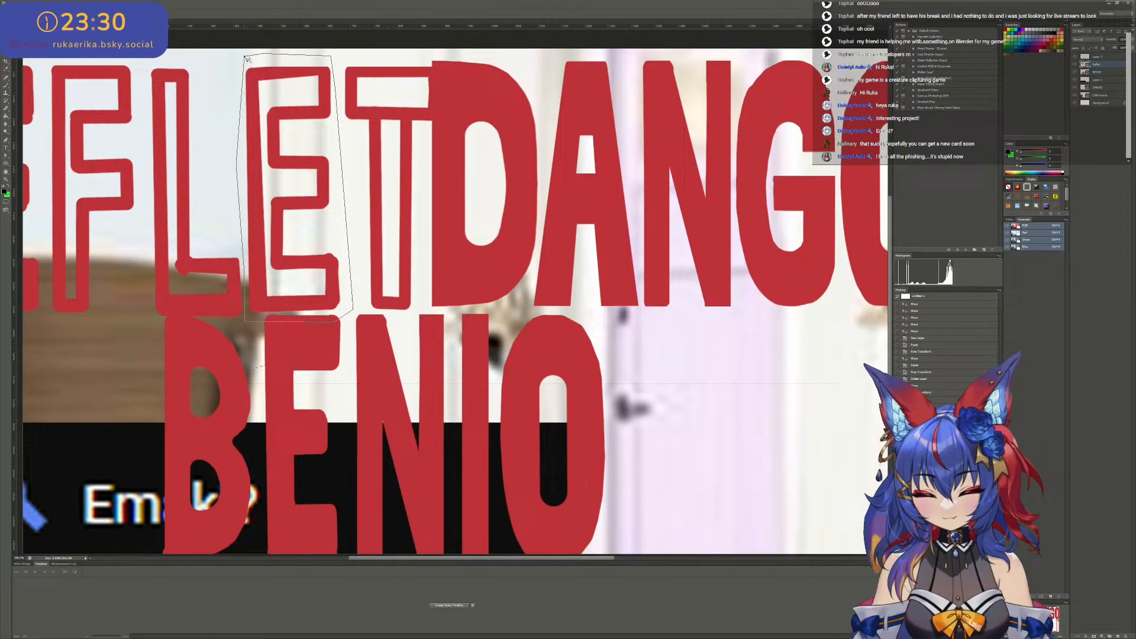
- Put the lassoed second E of REFLET onto its own new layer
{"action": "right_click", "coordinate": [272, 84]}
{"action": "left_click", "coordinate": [307, 132]}
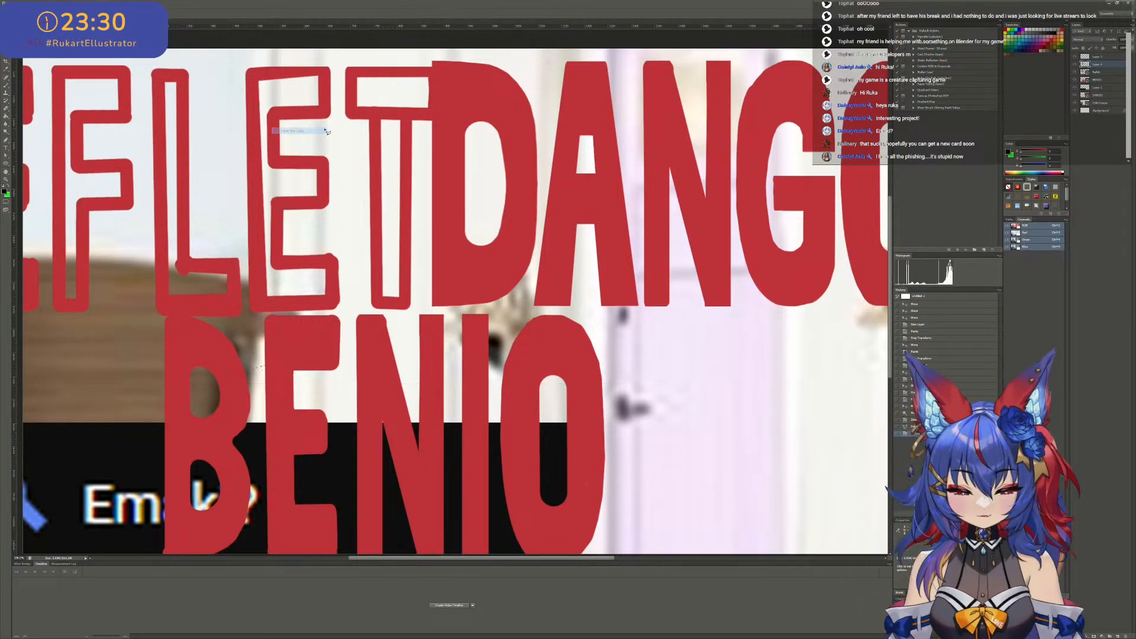
{"action": "key", "text": "ctrl+minus"}
{"action": "key", "text": "ctrl+t"}
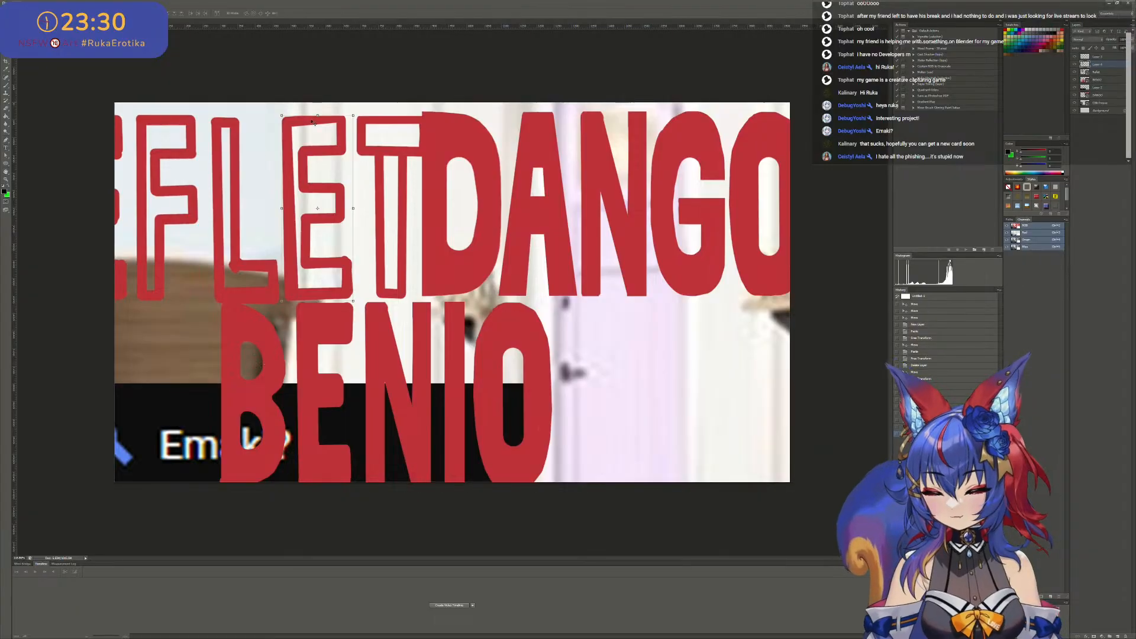
- Move the copied outlined E from the REFLET lettering into the empty area after the O of BENIO
{"action": "left_click_drag", "start_coordinate": [342, 171], "coordinate": [639, 338]}
{"action": "key", "text": "ctrl+plus"}
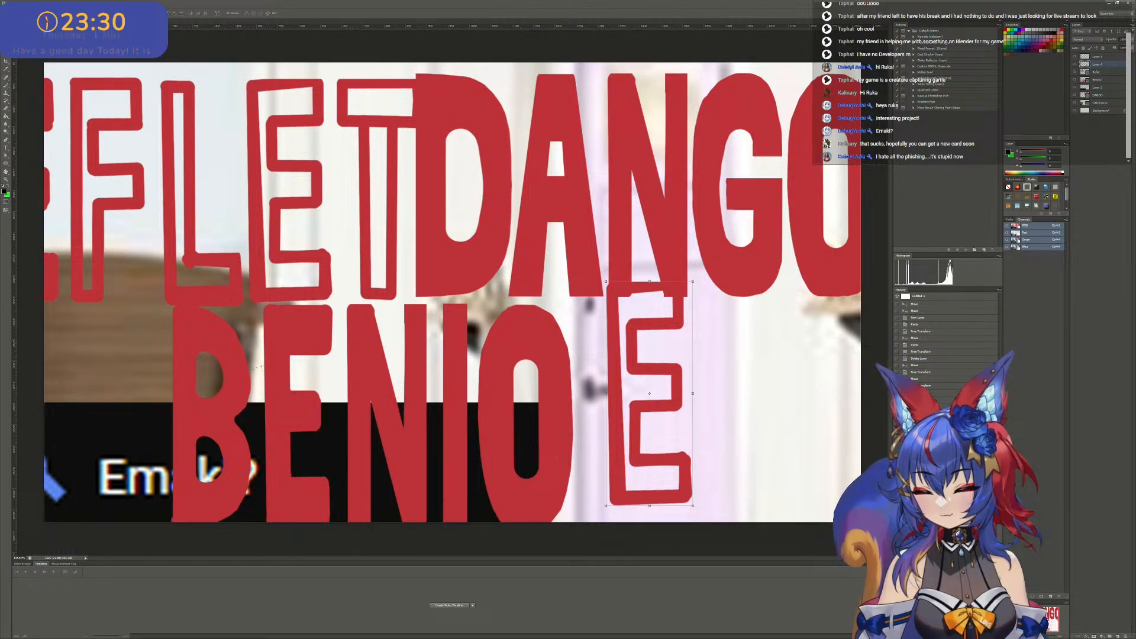
{"action": "key", "text": "Return"}
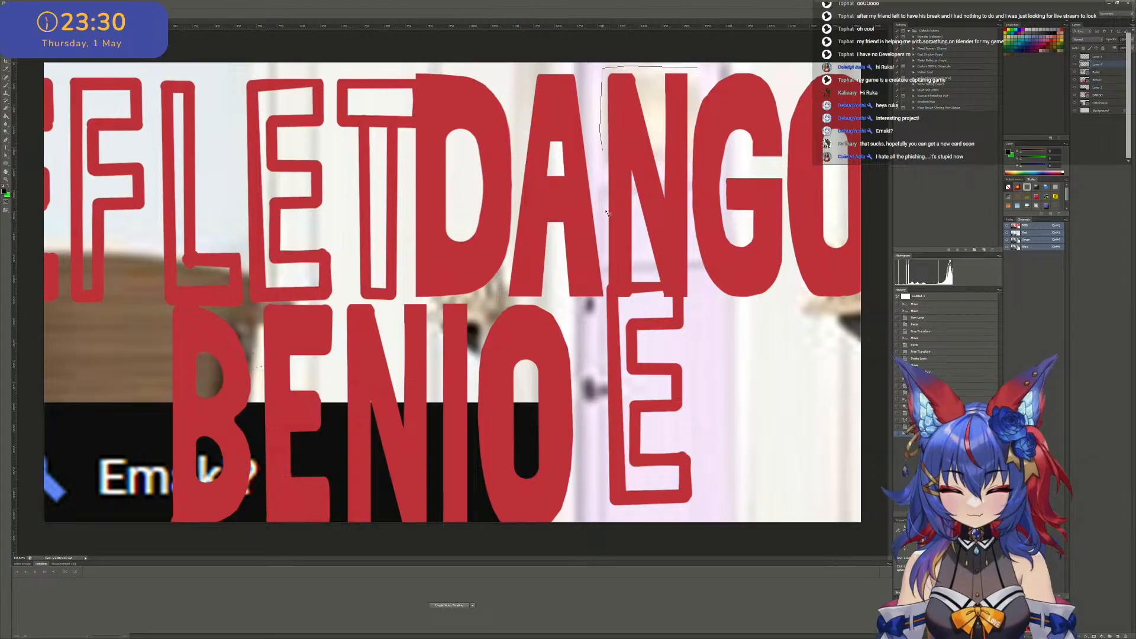
- Lasso a closed straight-sided outline around the N of the DANGO lettering
{"action": "left_click", "coordinate": [607, 309]}
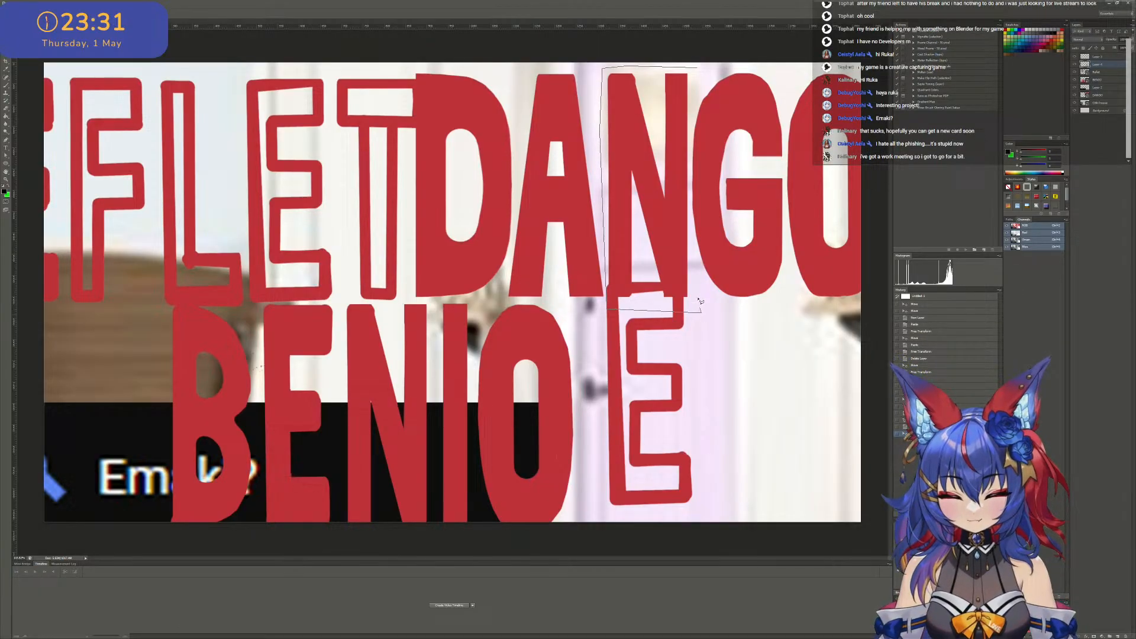
{"action": "left_click", "coordinate": [699, 70]}
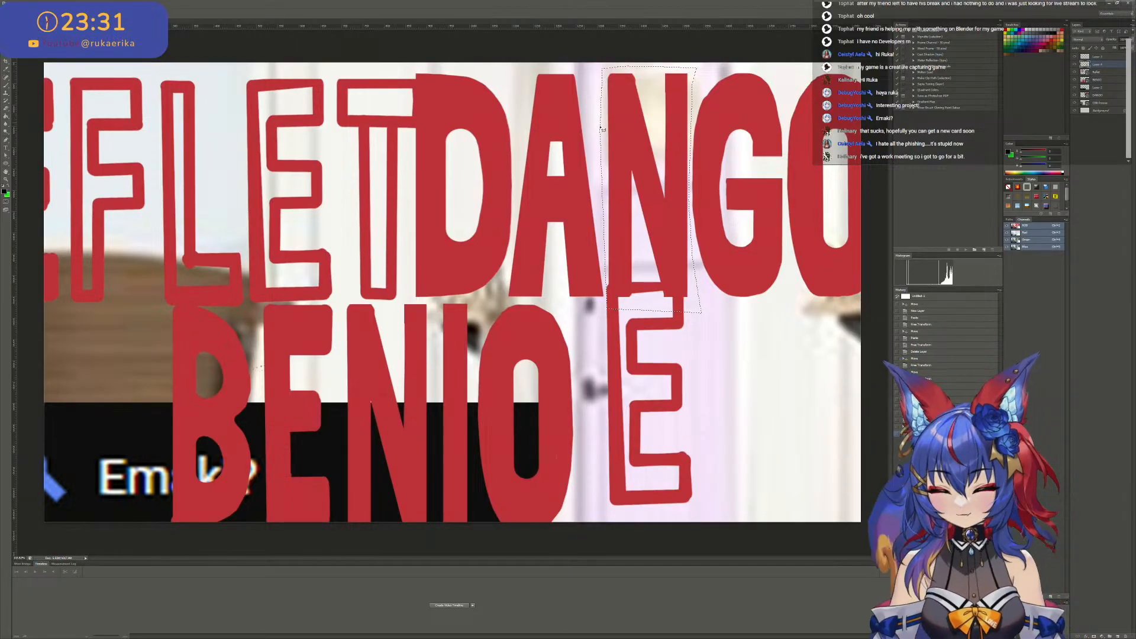
- Try to copy the lassoed N onto its own layer from the copied E's layer and the lettering layers below it
{"action": "right_click", "coordinate": [624, 131]}
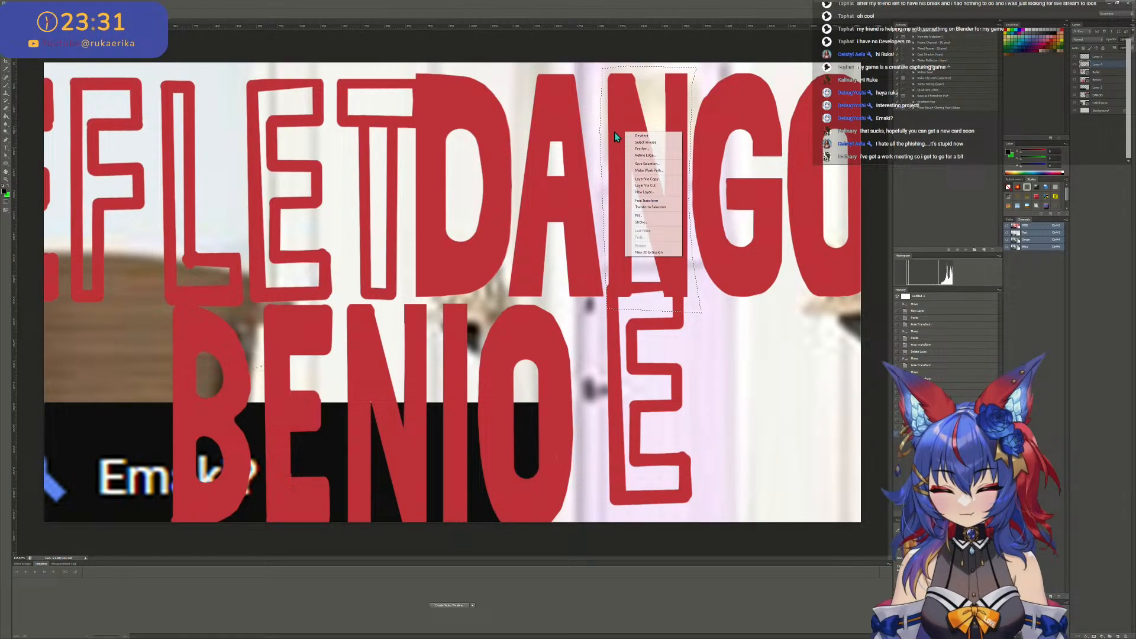
{"action": "left_click", "coordinate": [668, 180]}
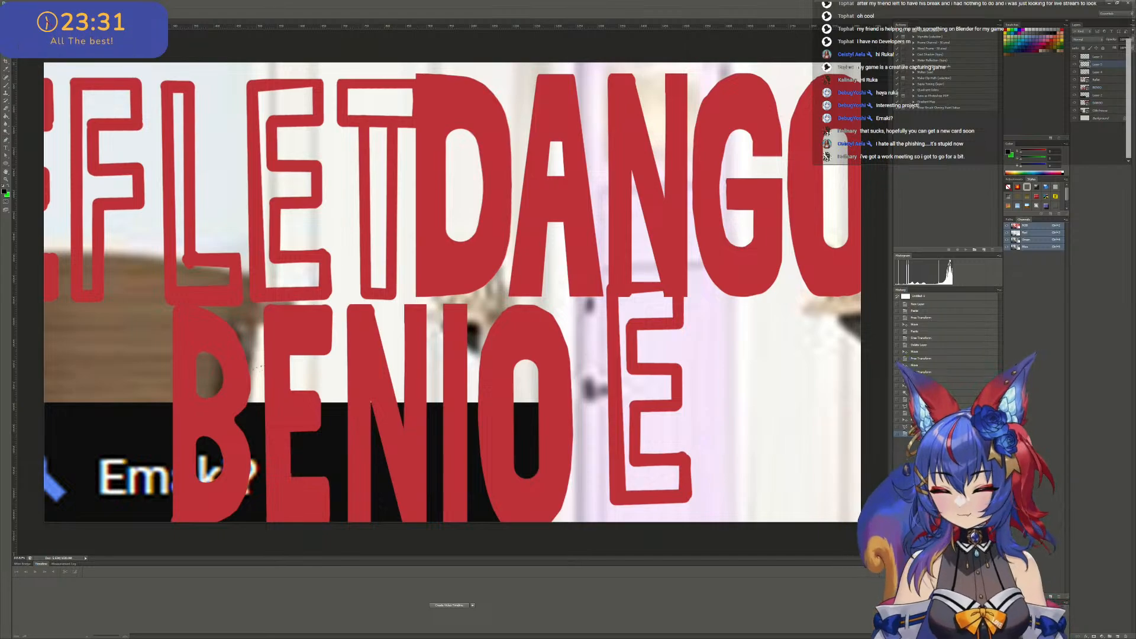
{"action": "left_click_drag", "start_coordinate": [6, 24], "coordinate": [1, 24]}
{"action": "left_click", "coordinate": [6, 30]}
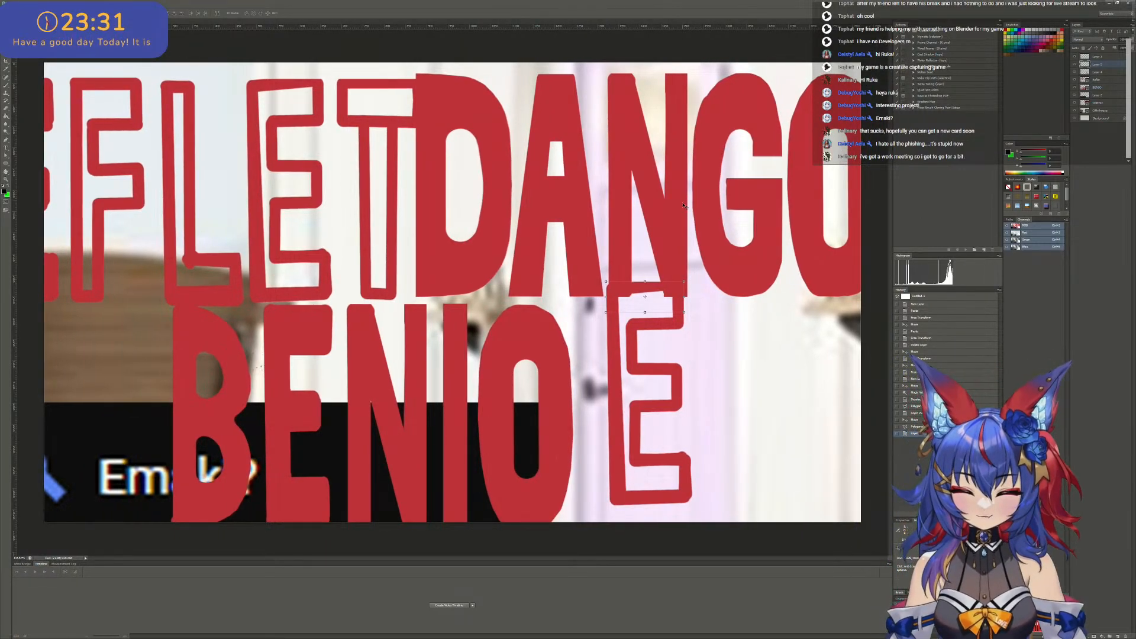
{"action": "left_click", "coordinate": [682, 232]}
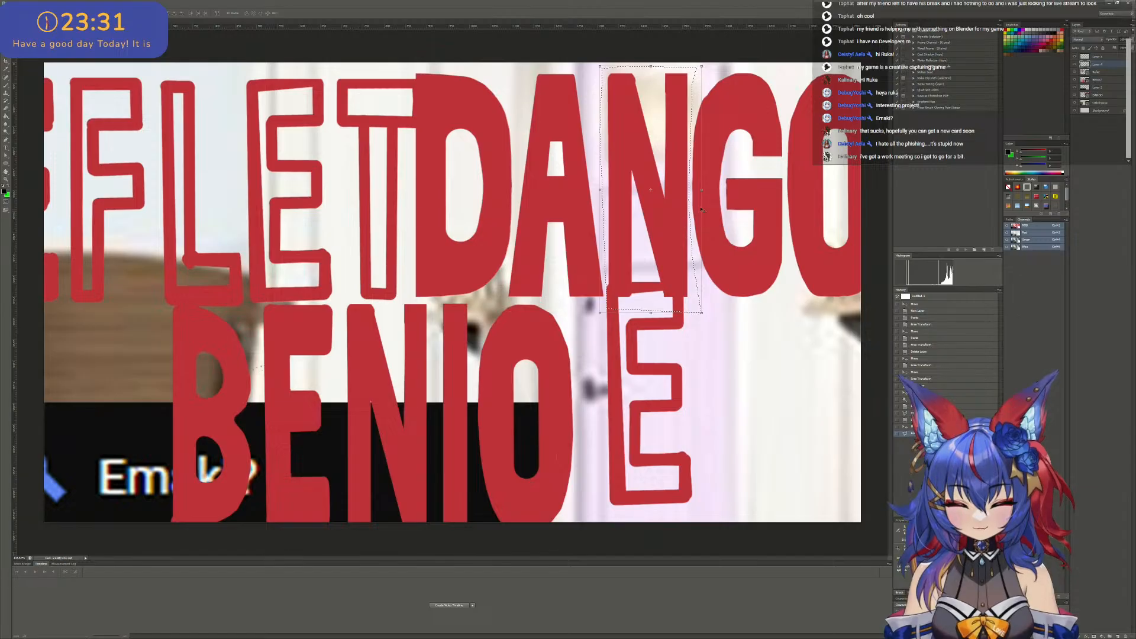
{"action": "left_click", "coordinate": [1102, 72]}
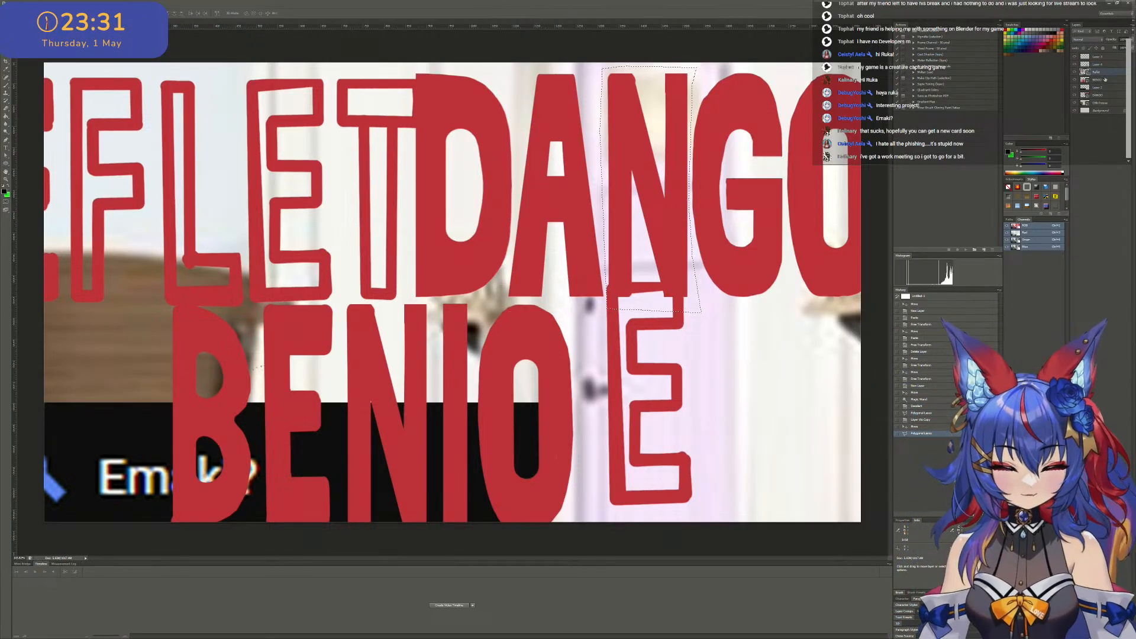
{"action": "right_click", "coordinate": [654, 171]}
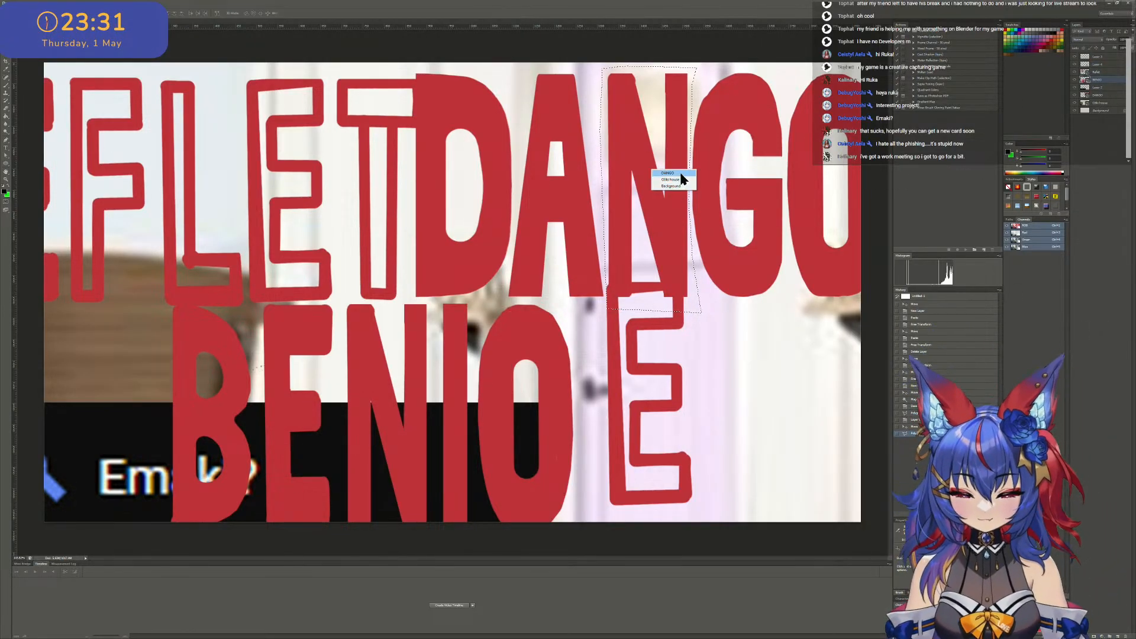
{"action": "left_click", "coordinate": [682, 173]}
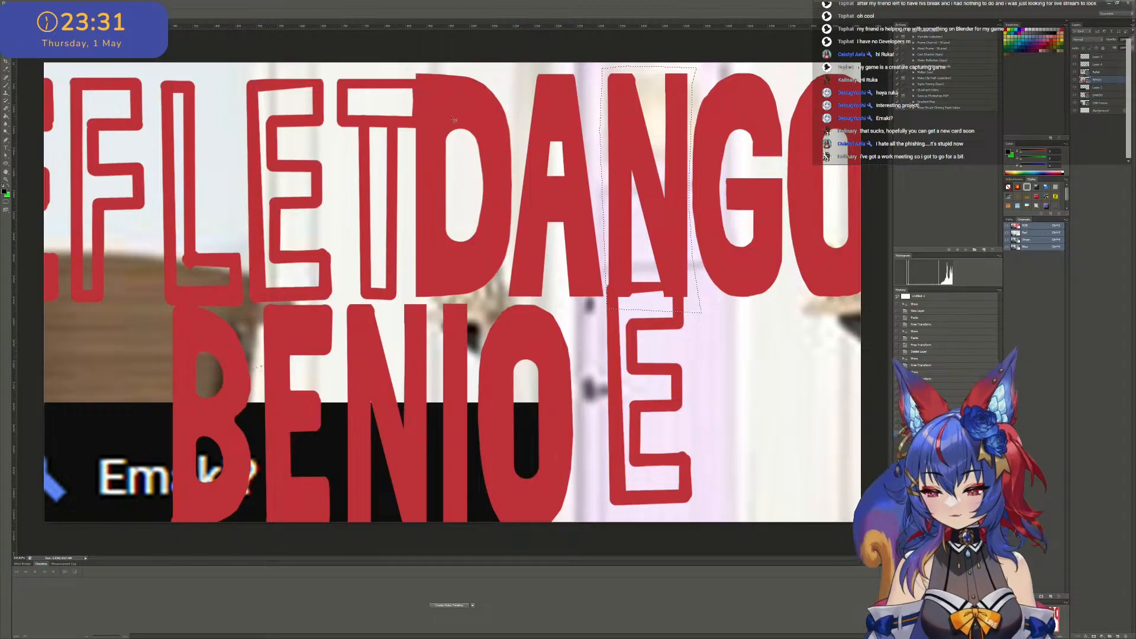
{"action": "right_click", "coordinate": [637, 154]}
{"action": "left_click", "coordinate": [654, 204]}
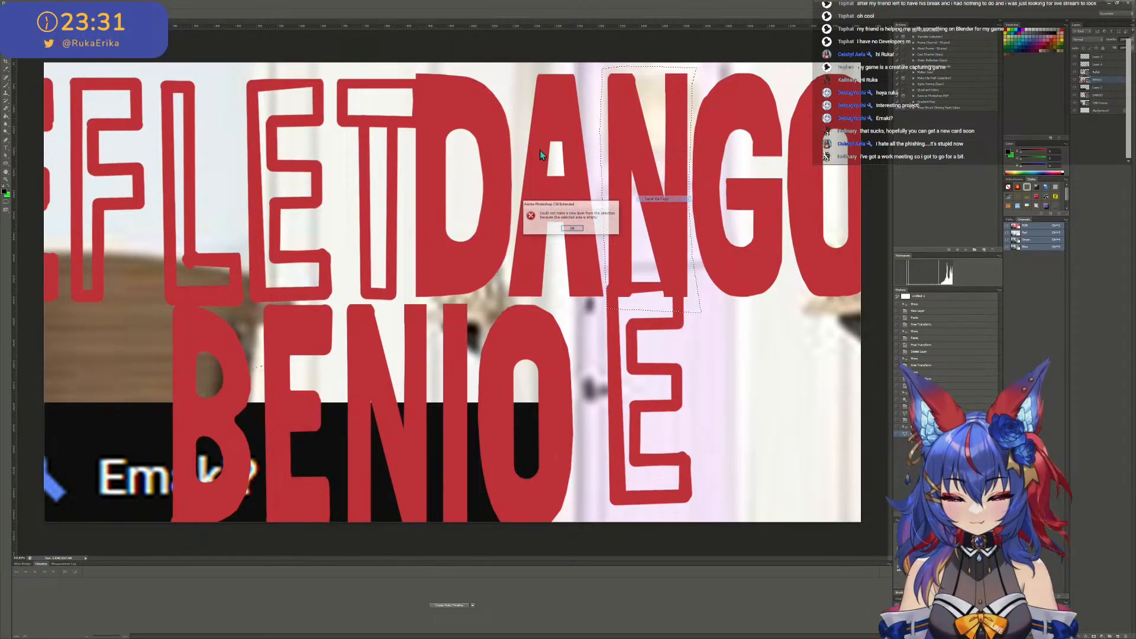
{"action": "left_click", "coordinate": [573, 229]}
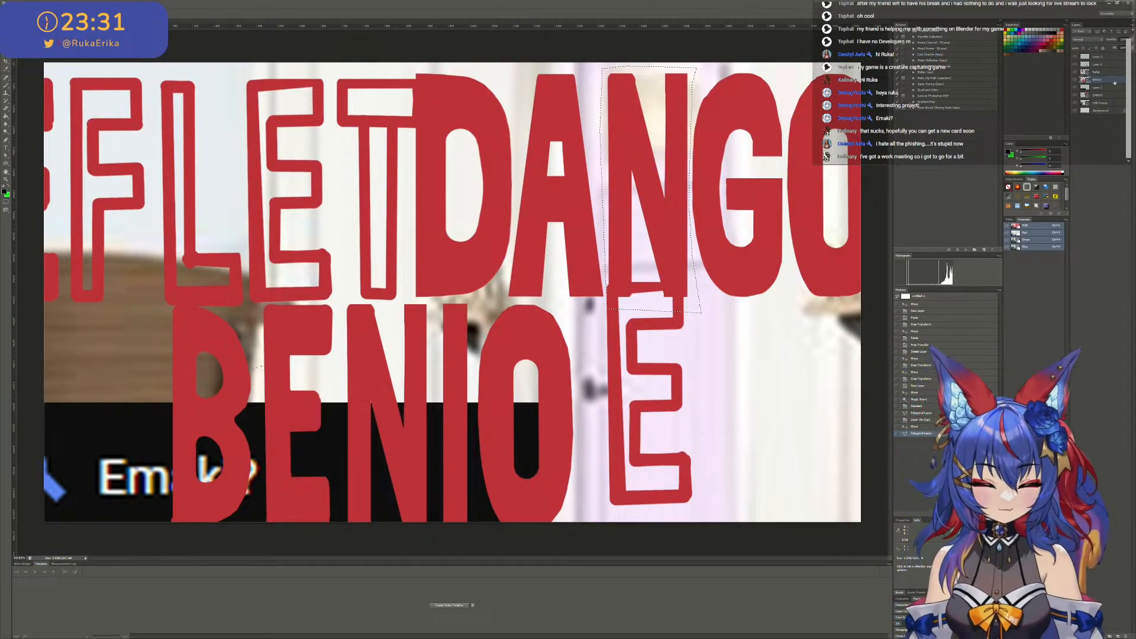
- Copy the lassoed N from the DANGO lettering layer onto its own layer and place it directly after the copied E
{"action": "left_click", "coordinate": [1110, 96]}
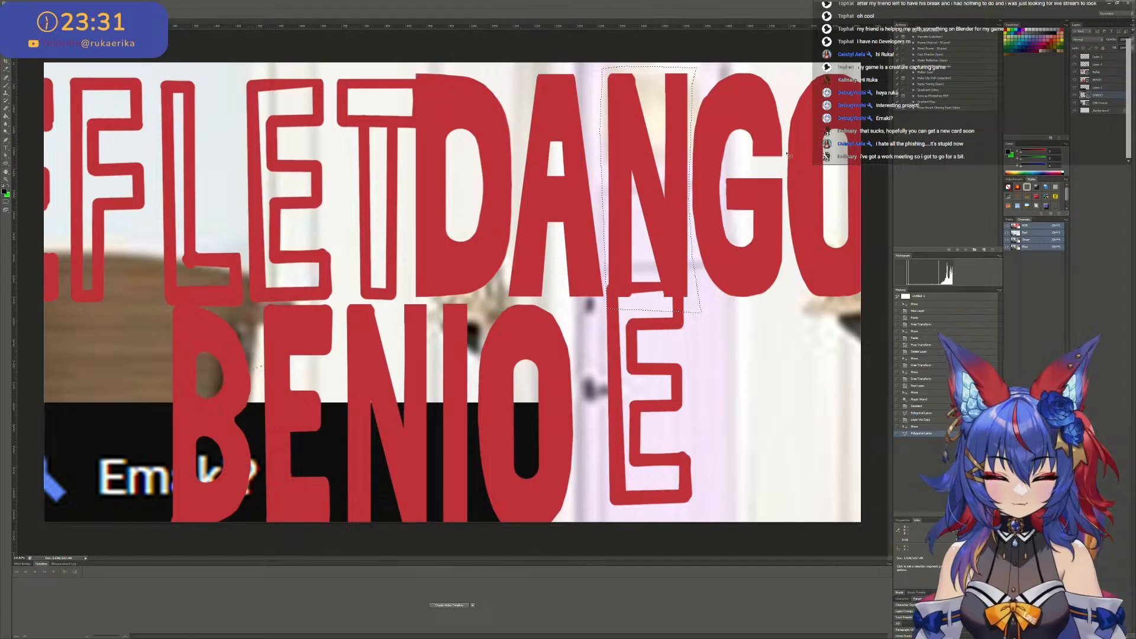
{"action": "right_click", "coordinate": [675, 188]}
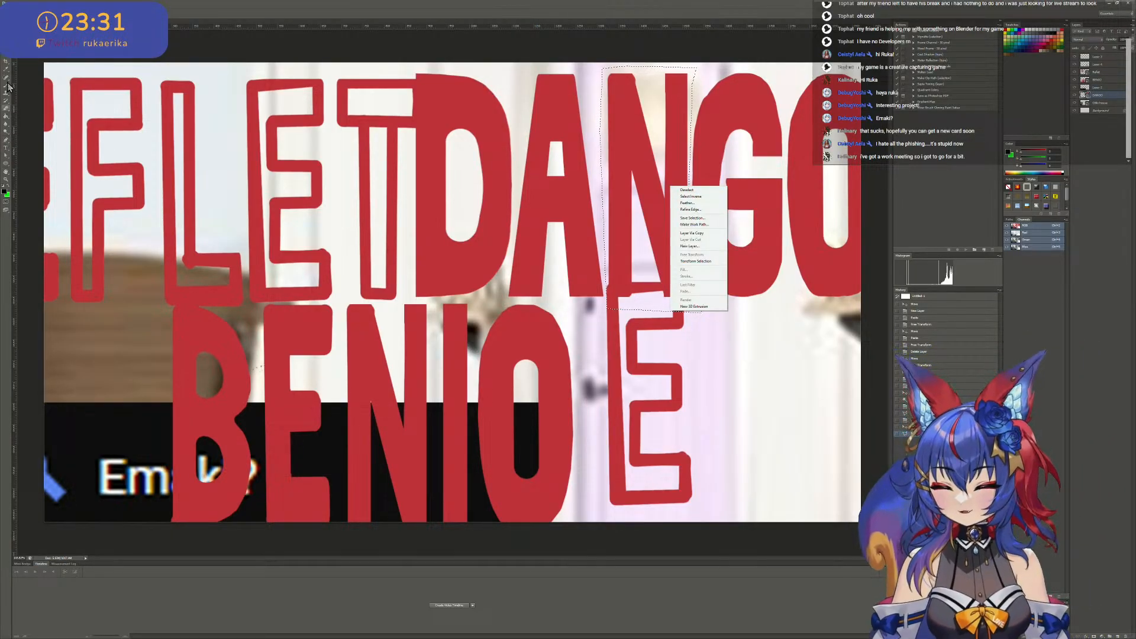
{"action": "key", "text": "Escape"}
{"action": "right_click", "coordinate": [675, 181]}
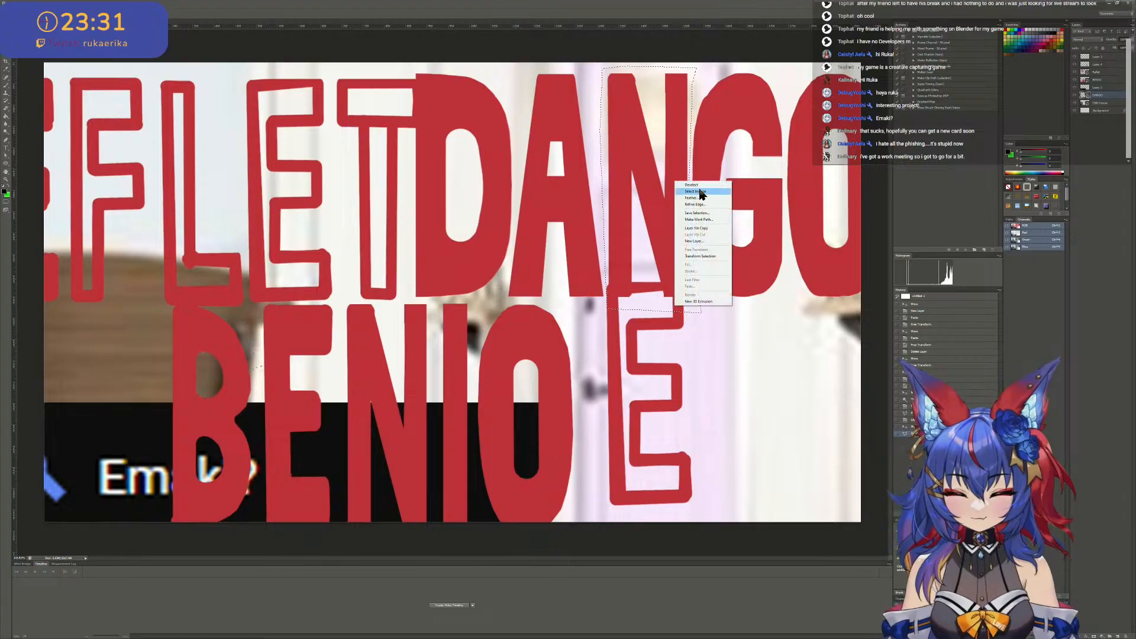
{"action": "left_click", "coordinate": [702, 227]}
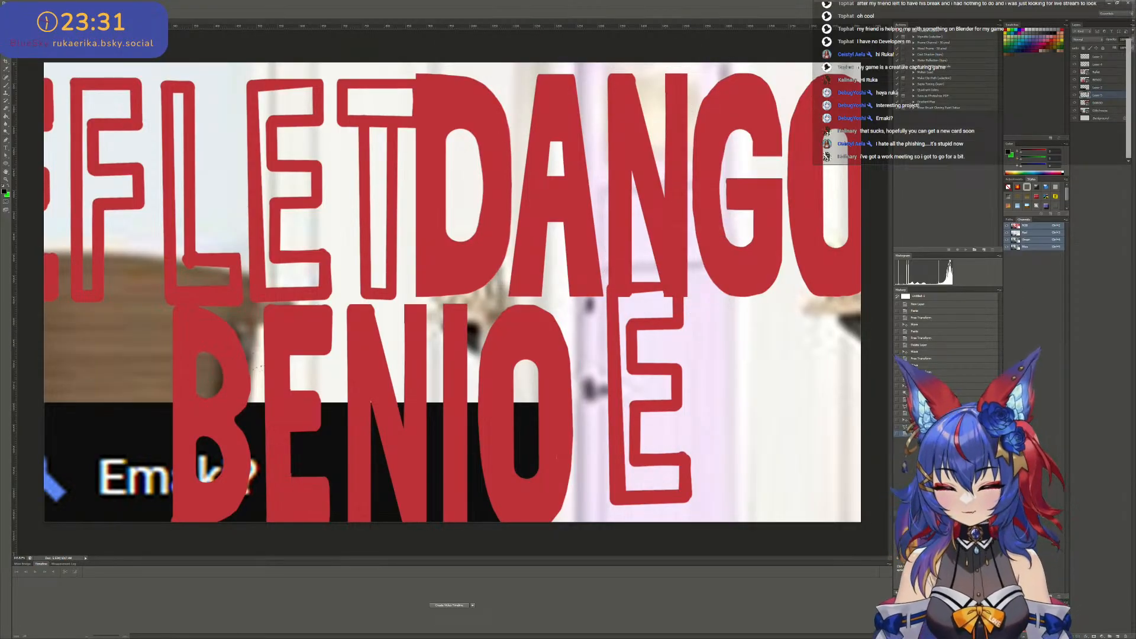
{"action": "left_click_drag", "start_coordinate": [653, 183], "coordinate": [744, 389]}
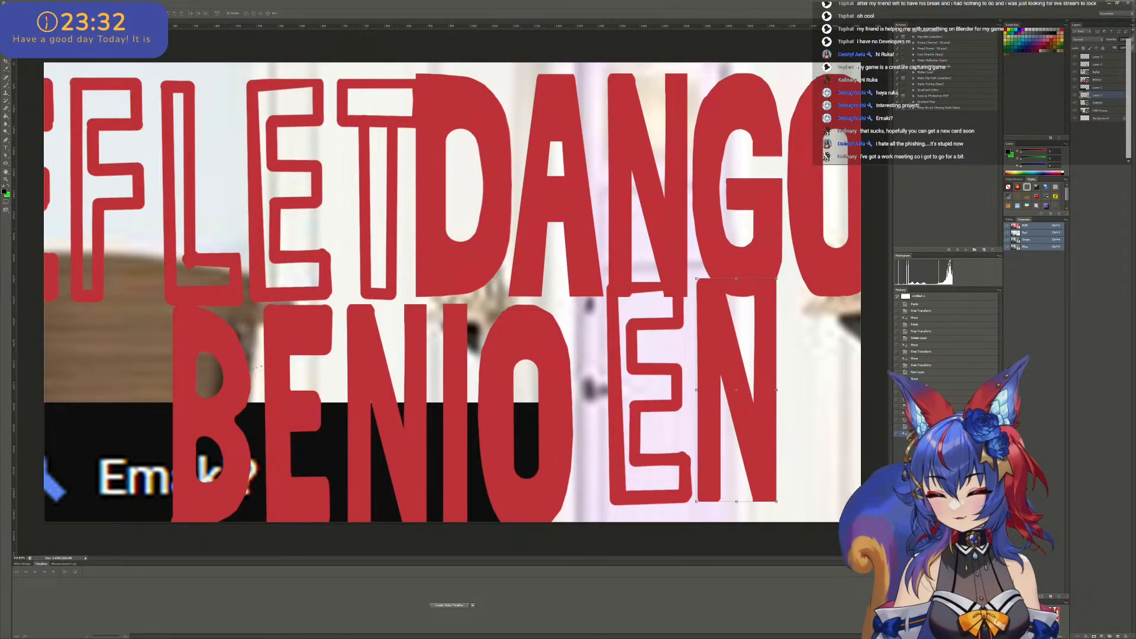
- Select the copied N's layer and move it up the layer stack next to the copied E's layer
{"action": "left_click", "coordinate": [1108, 101]}
{"action": "left_click", "coordinate": [1107, 89], "text": "shift"}
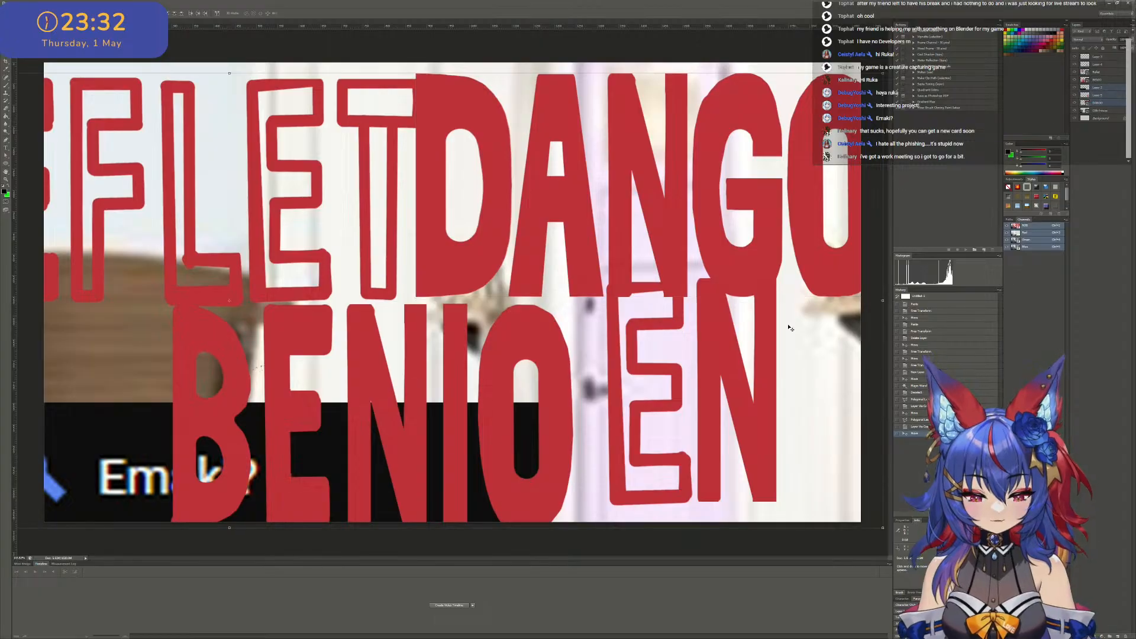
{"action": "left_click", "coordinate": [1110, 94]}
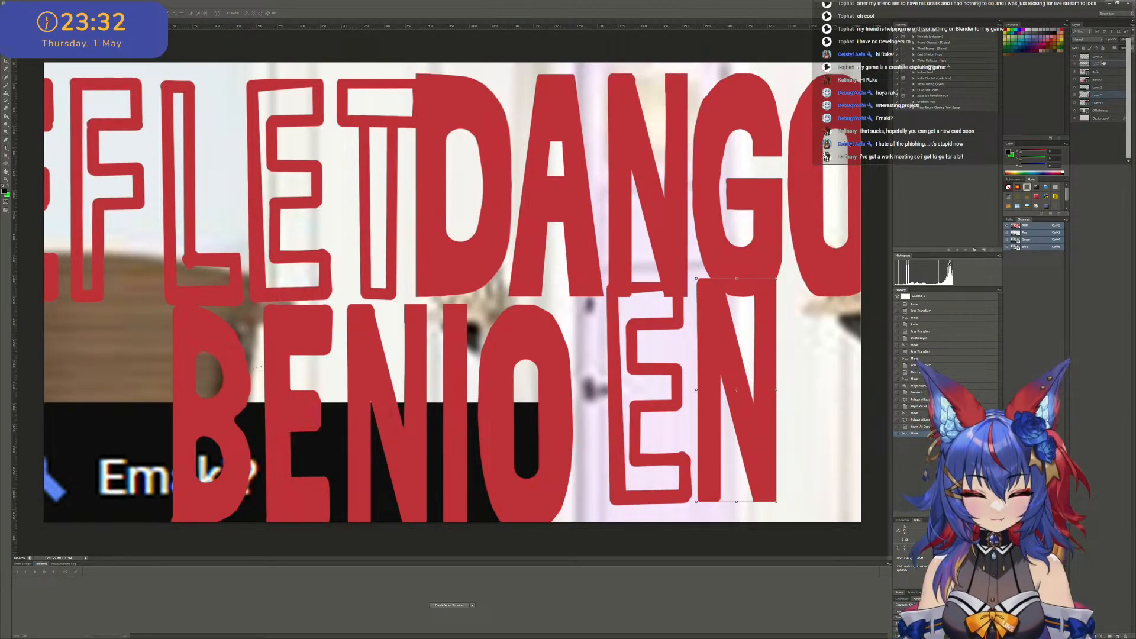
{"action": "left_click_drag", "start_coordinate": [1104, 64], "coordinate": [1107, 64]}
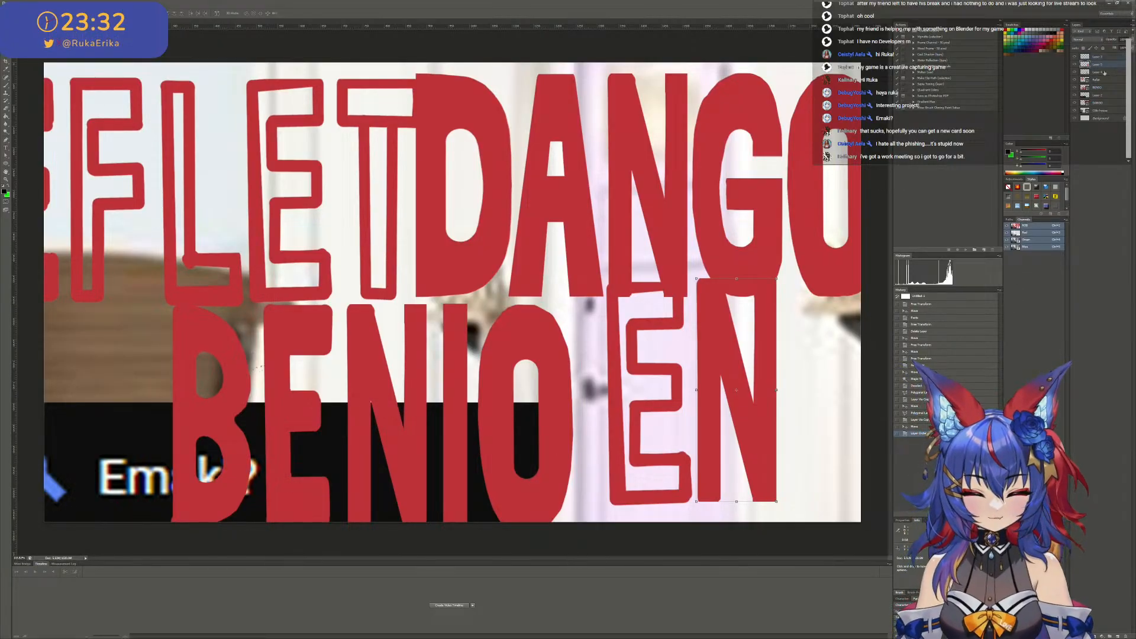
- Select the copied E and N layers together and shift both letters left so the E overlaps the O of BENIO
{"action": "left_click", "coordinate": [1105, 73], "text": "shift"}
{"action": "left_click_drag", "start_coordinate": [753, 343], "coordinate": [709, 376]}
{"action": "scroll", "coordinate": [694, 390], "scroll_direction": "up", "scroll_amount": 1, "text": "alt"}
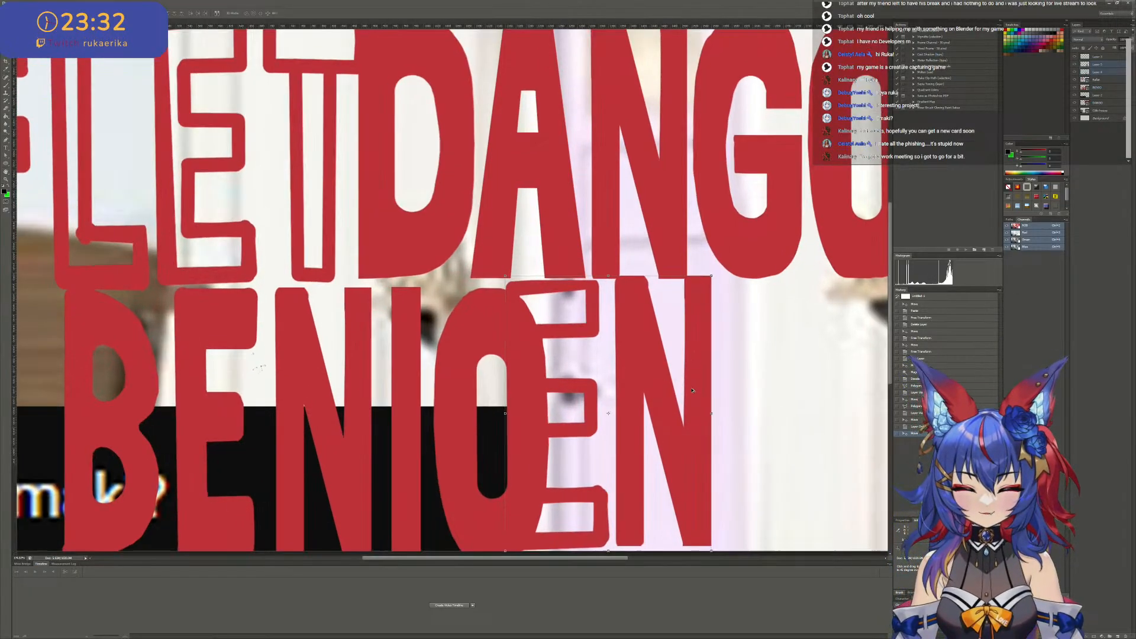
- Duplicate the copied N and offset the duplicate to the right so it partly overlaps the original
{"action": "left_click_drag", "start_coordinate": [657, 410], "coordinate": [725, 403], "text": "alt"}
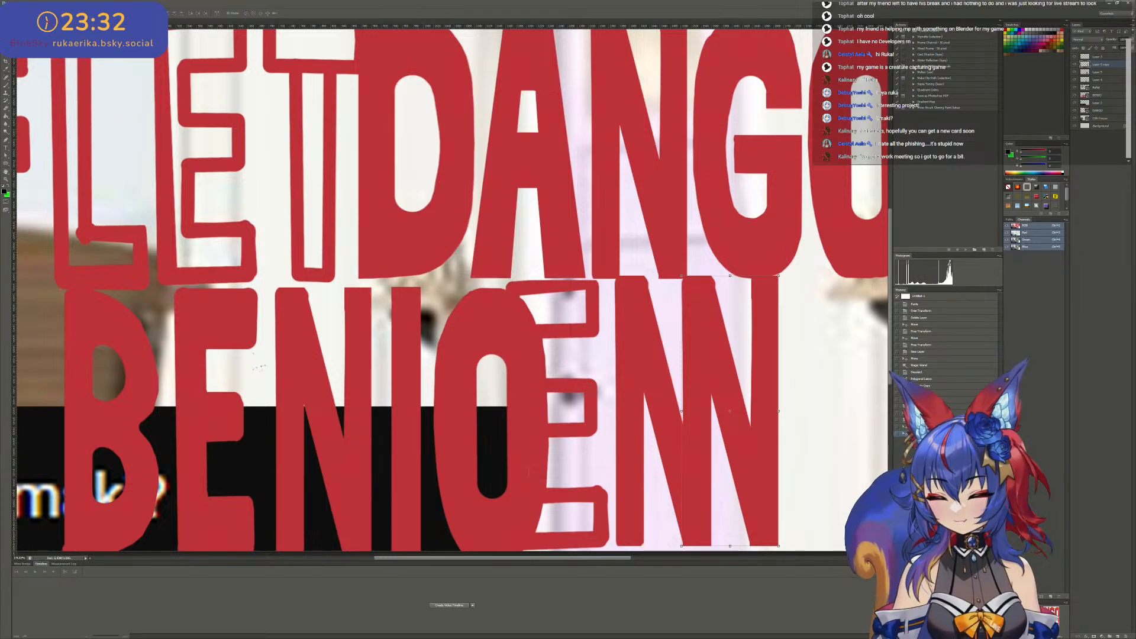
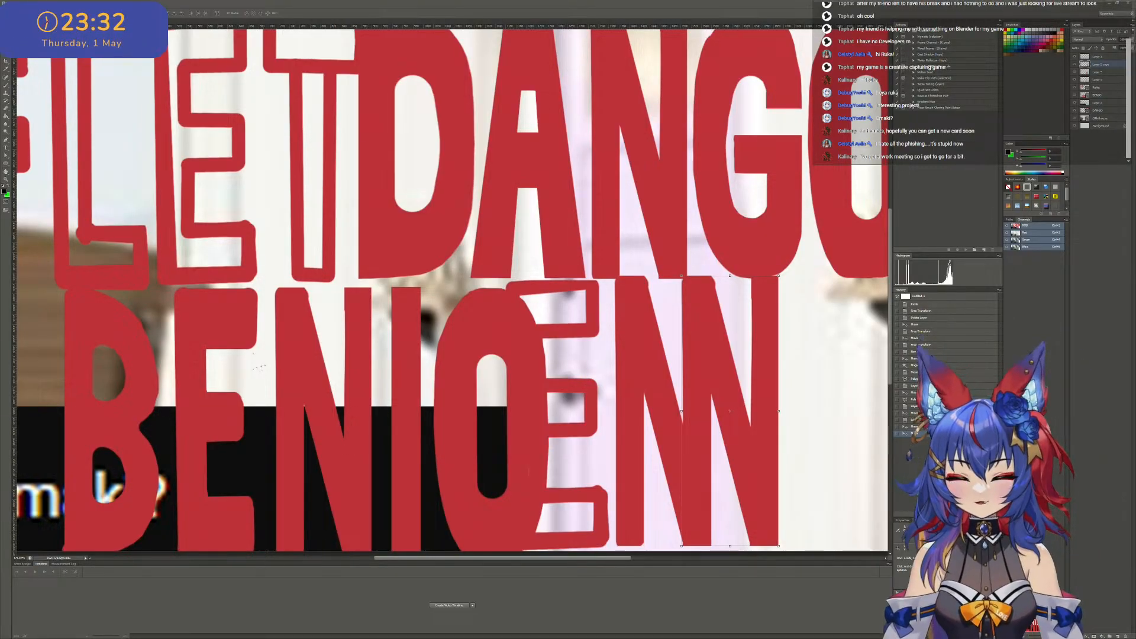
- Bring the Task Manager window into view to check CPU performance, and move it back out of view
{"action": "left_click_drag", "start_coordinate": [2, 86], "coordinate": [186, 101]}
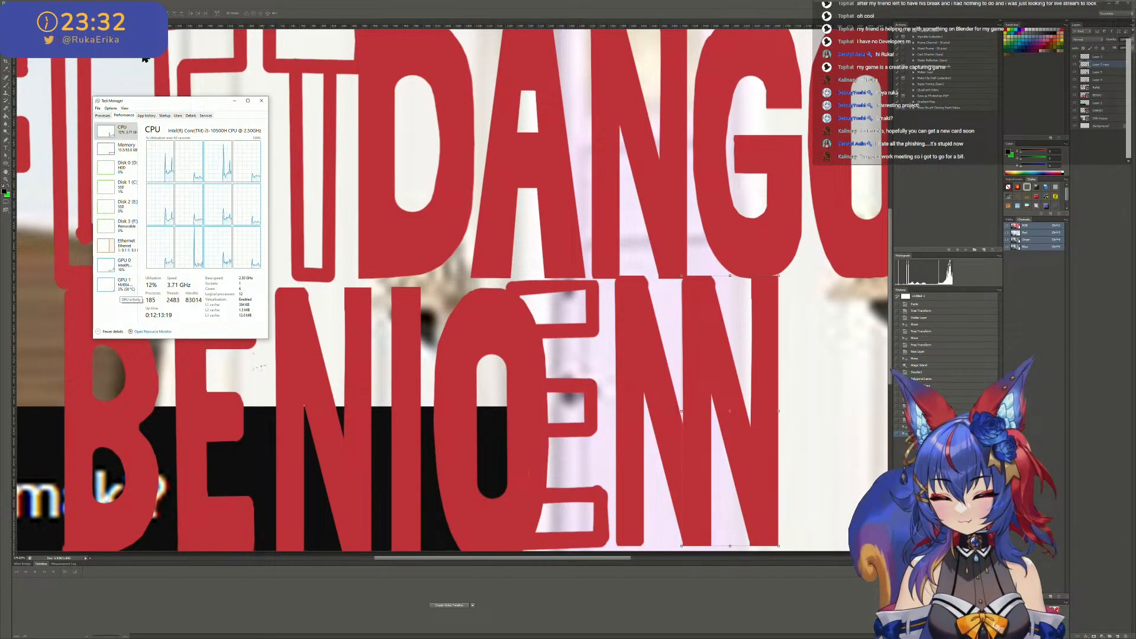
{"action": "left_click_drag", "start_coordinate": [180, 101], "coordinate": [0, 97]}
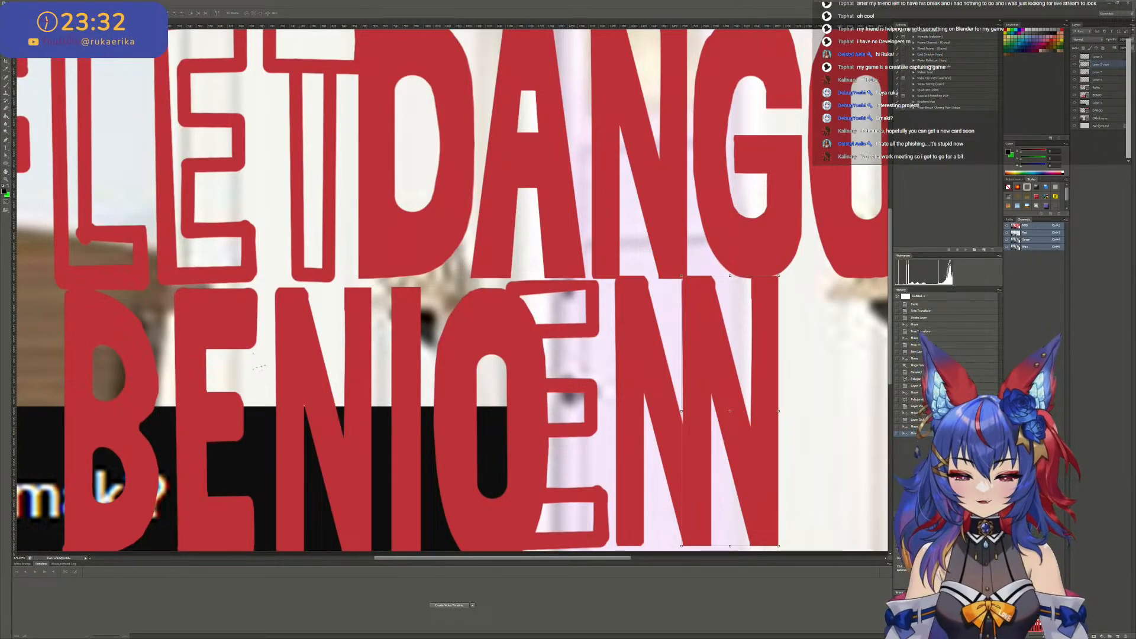
- Select the duplicate N's layer and move that letter right until it stands clear of the first N
{"action": "scroll", "coordinate": [696, 384], "scroll_direction": "down", "scroll_amount": 3, "text": "alt"}
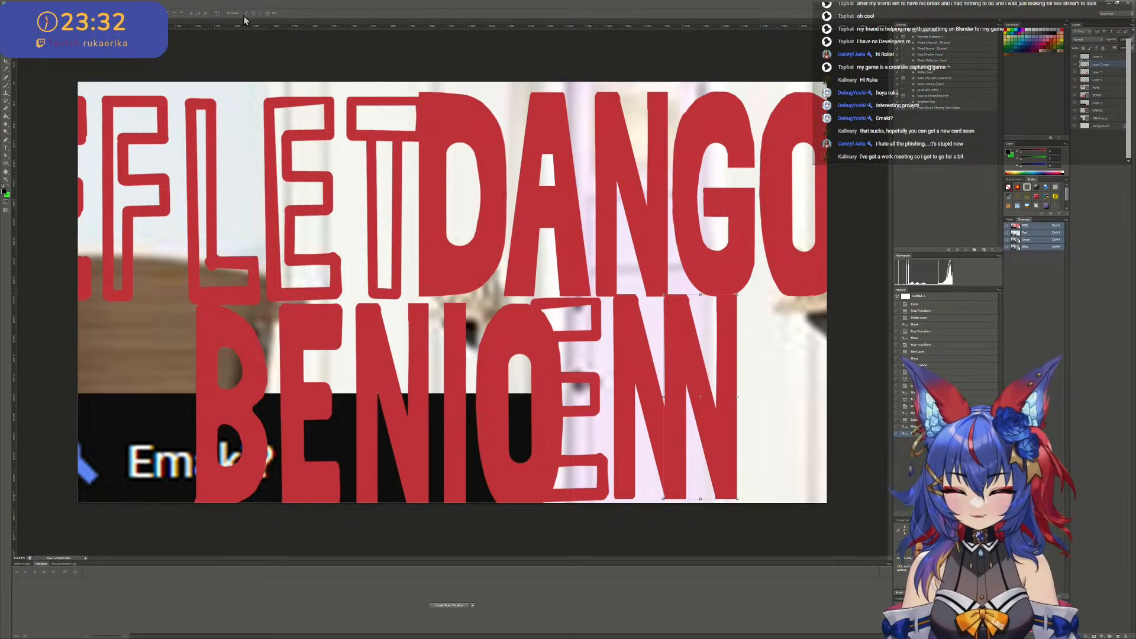
{"action": "right_click", "coordinate": [697, 383]}
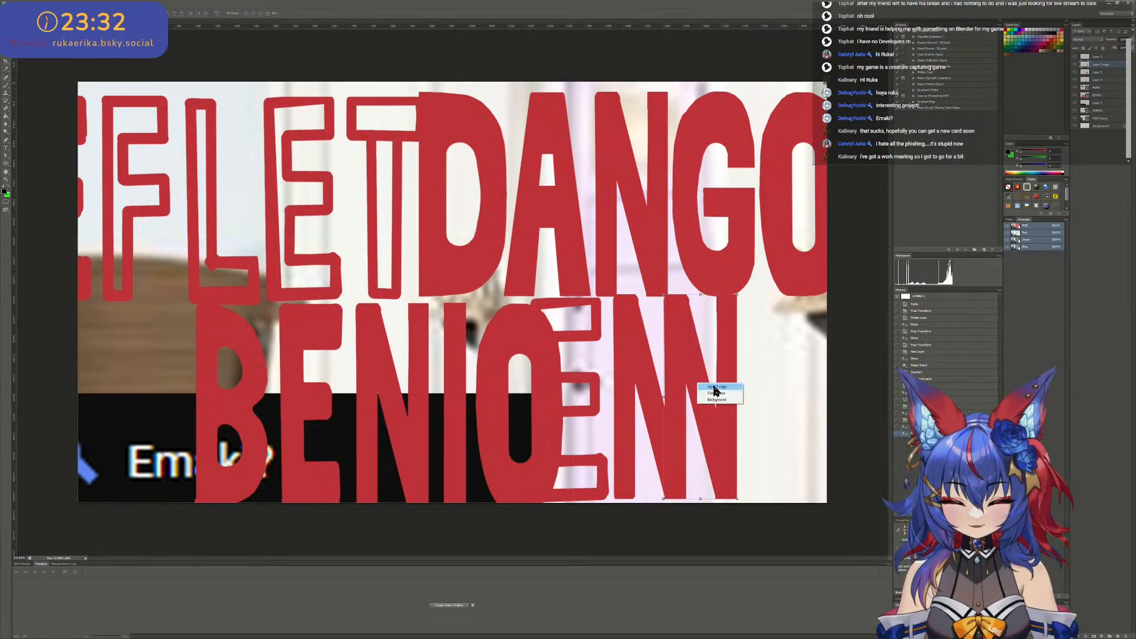
{"action": "left_click", "coordinate": [715, 387]}
{"action": "left_click_drag", "start_coordinate": [714, 379], "coordinate": [741, 376]}
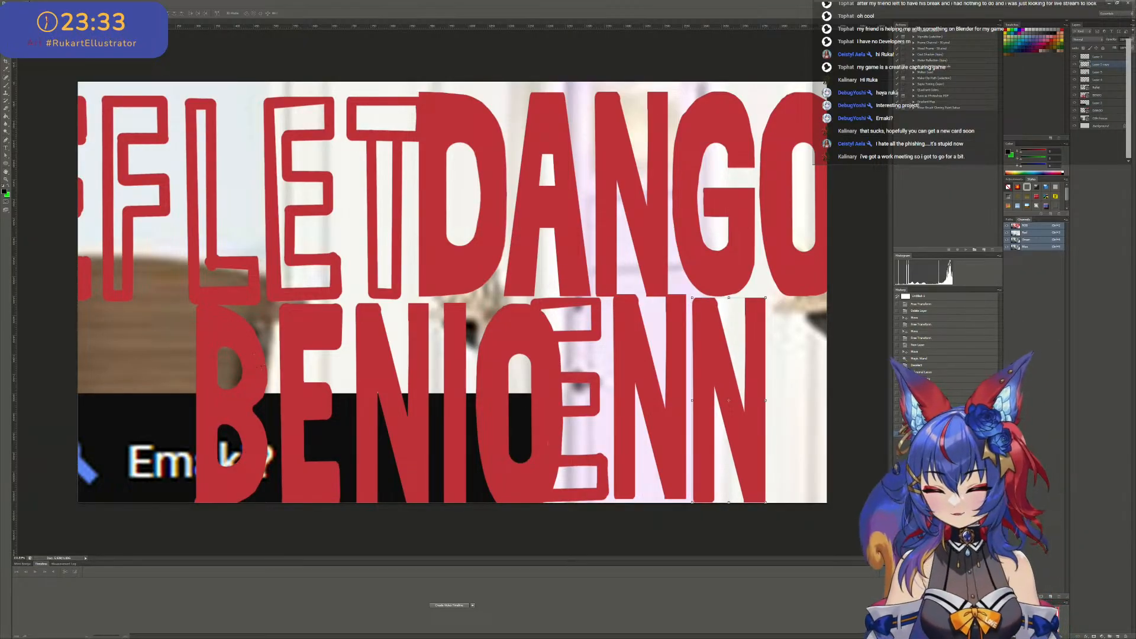
- Flip the duplicate N horizontally and move it left so its upright overlaps the first N's upright, forming an M shape
{"action": "left_click", "coordinate": [28, 3]}
{"action": "mouse_move", "coordinate": [67, 121]}
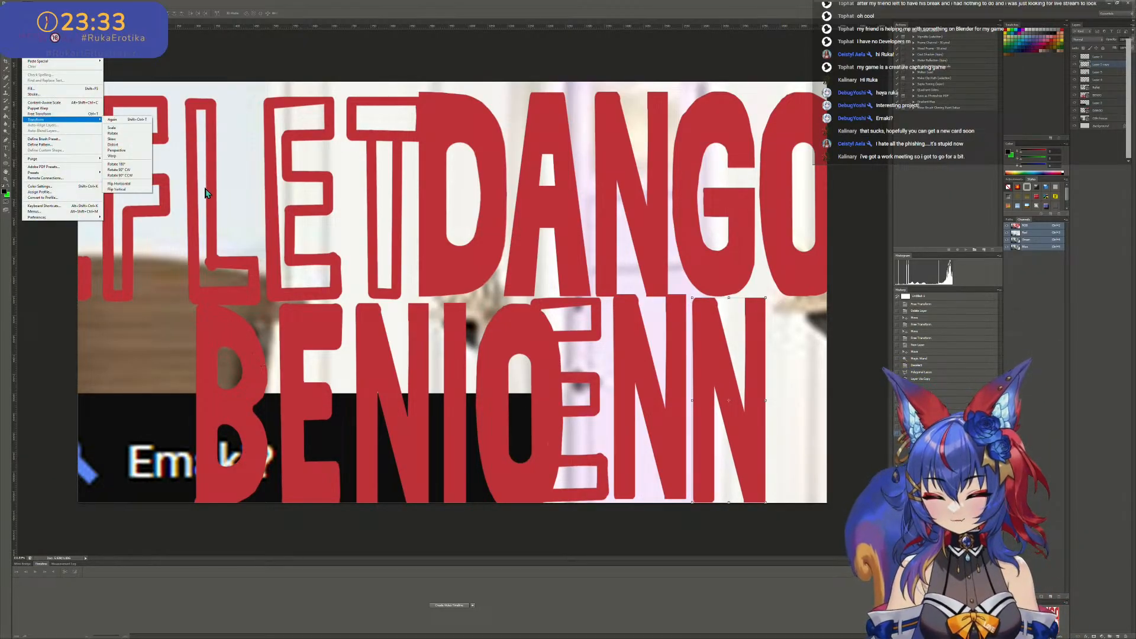
{"action": "left_click", "coordinate": [119, 184]}
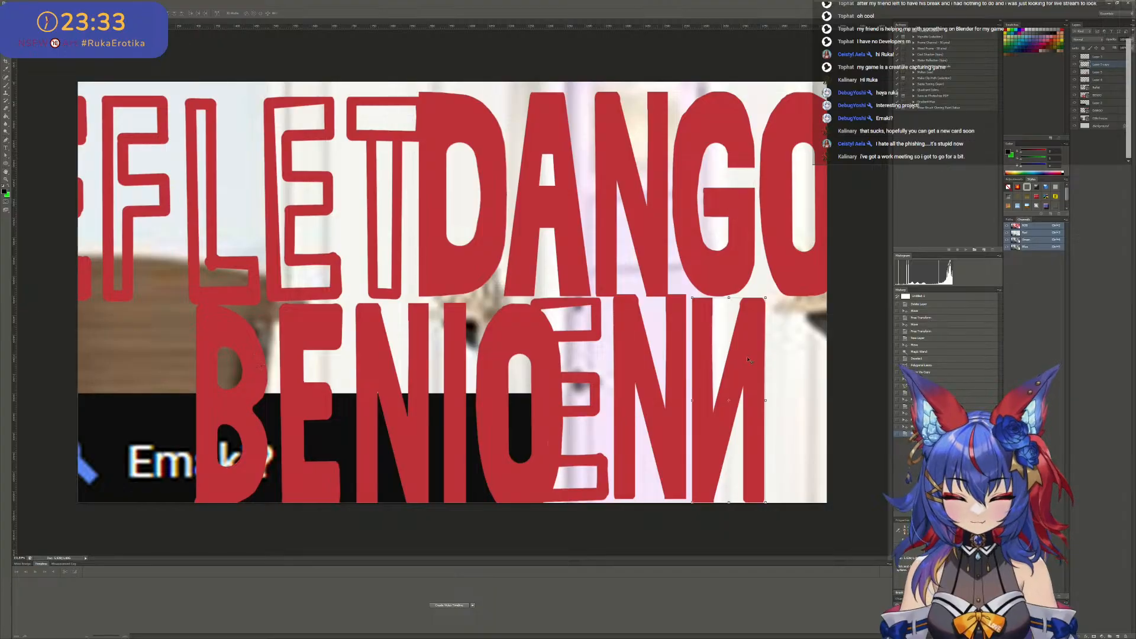
{"action": "left_click_drag", "start_coordinate": [749, 360], "coordinate": [719, 390]}
- Delete the mirrored N's inner upright with a rectangular selection, keeping its diagonal and outer upright, and deselect
{"action": "scroll", "coordinate": [723, 416], "scroll_direction": "up", "scroll_amount": 4, "text": "alt"}
{"action": "scroll", "coordinate": [724, 416], "scroll_direction": "down", "scroll_amount": 3}
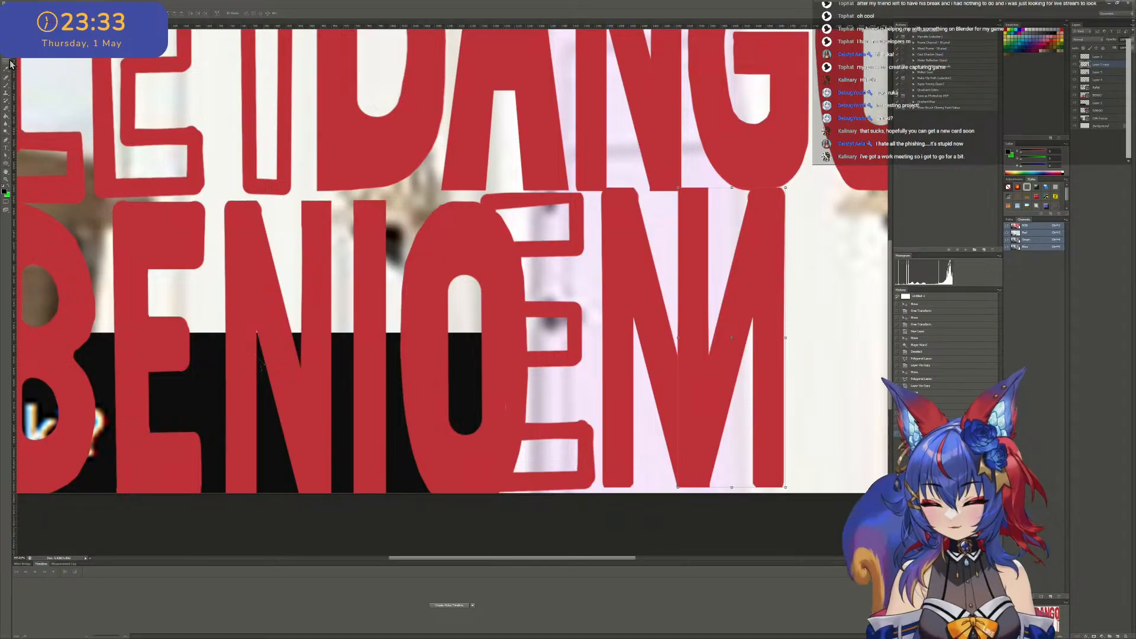
{"action": "left_click", "coordinate": [6, 38]}
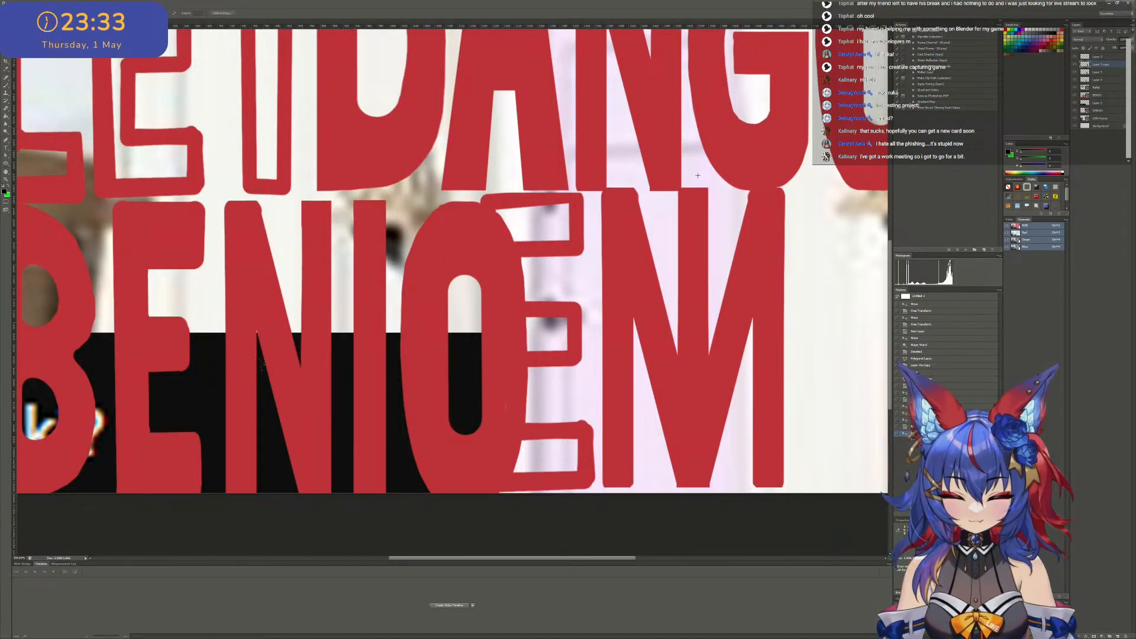
{"action": "scroll", "coordinate": [710, 183], "scroll_direction": "down", "scroll_amount": 5}
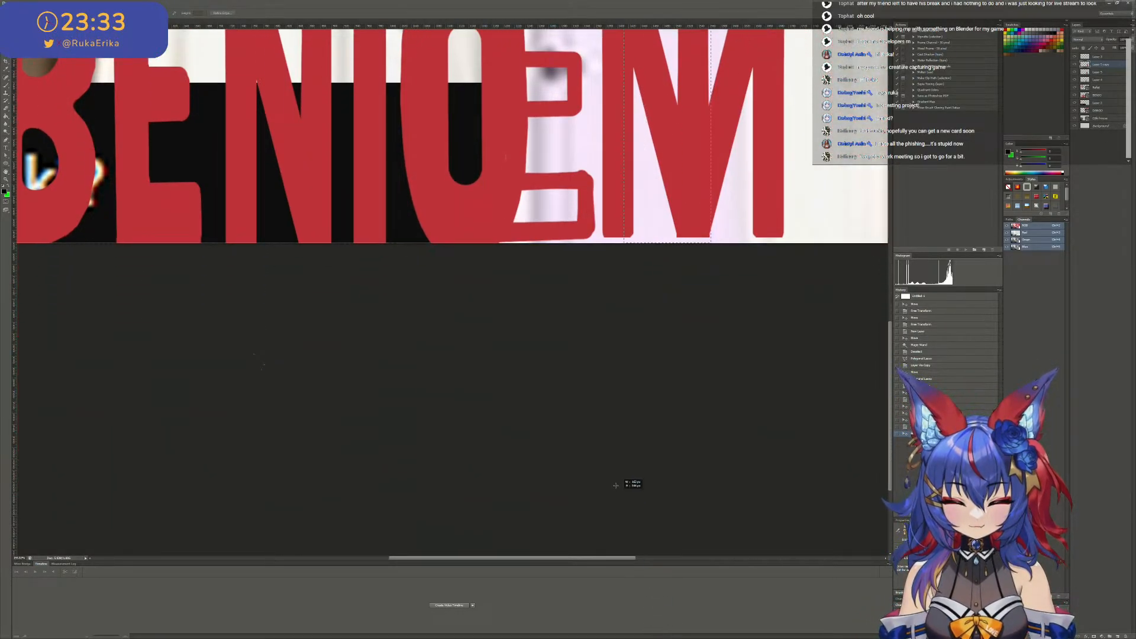
{"action": "scroll", "coordinate": [717, 270], "scroll_direction": "up", "scroll_amount": 3}
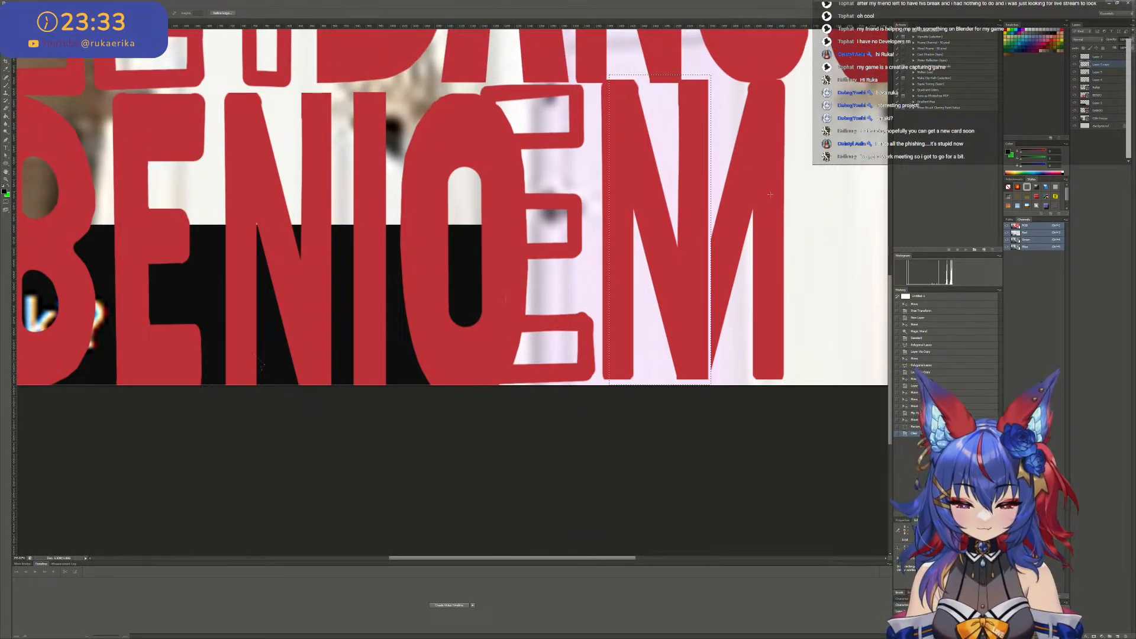
{"action": "key", "text": "ctrl+d"}
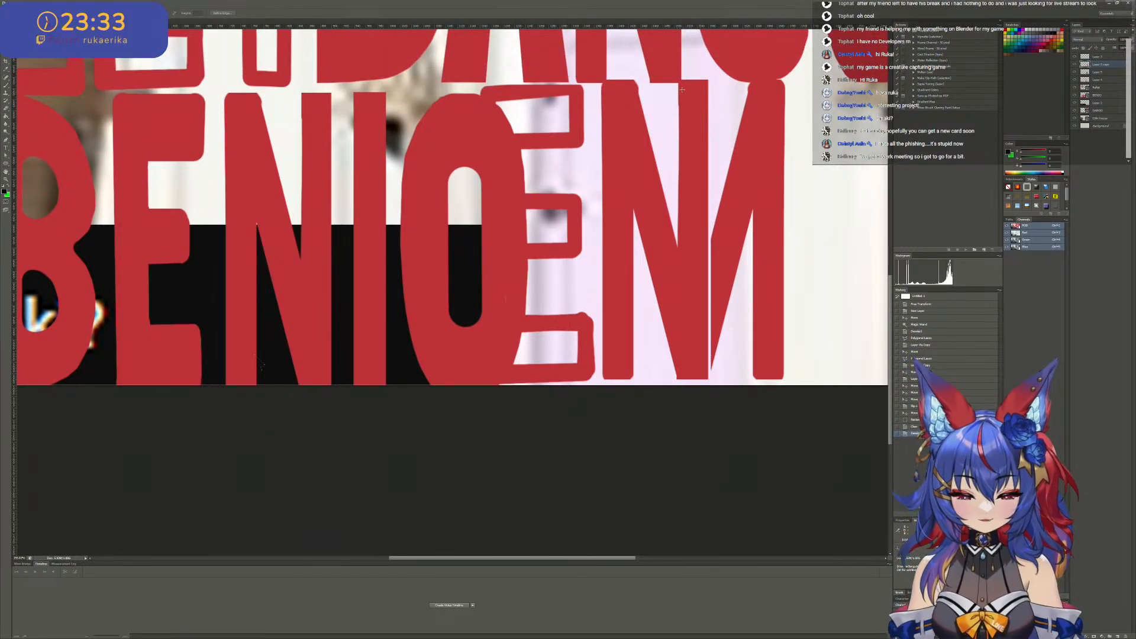
- Select a rectangular area over the first N's inner upright, delete that upright from the first N's layer, and deselect
{"action": "left_click_drag", "start_coordinate": [676, 75], "coordinate": [875, 384]}
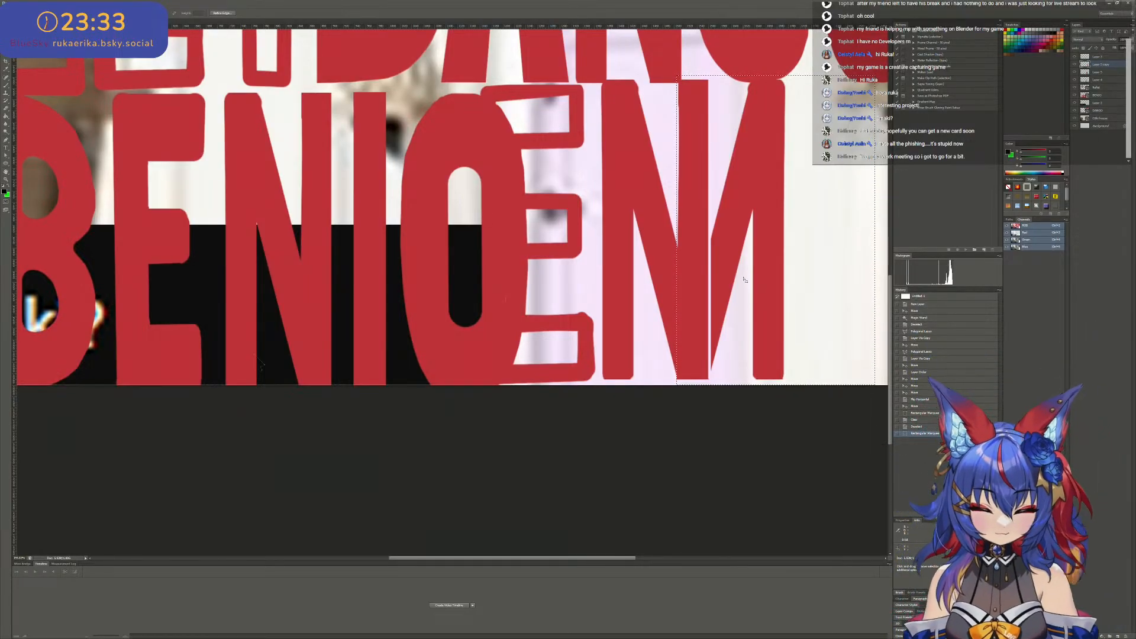
{"action": "key", "text": "Delete"}
{"action": "key", "text": "ctrl+z"}
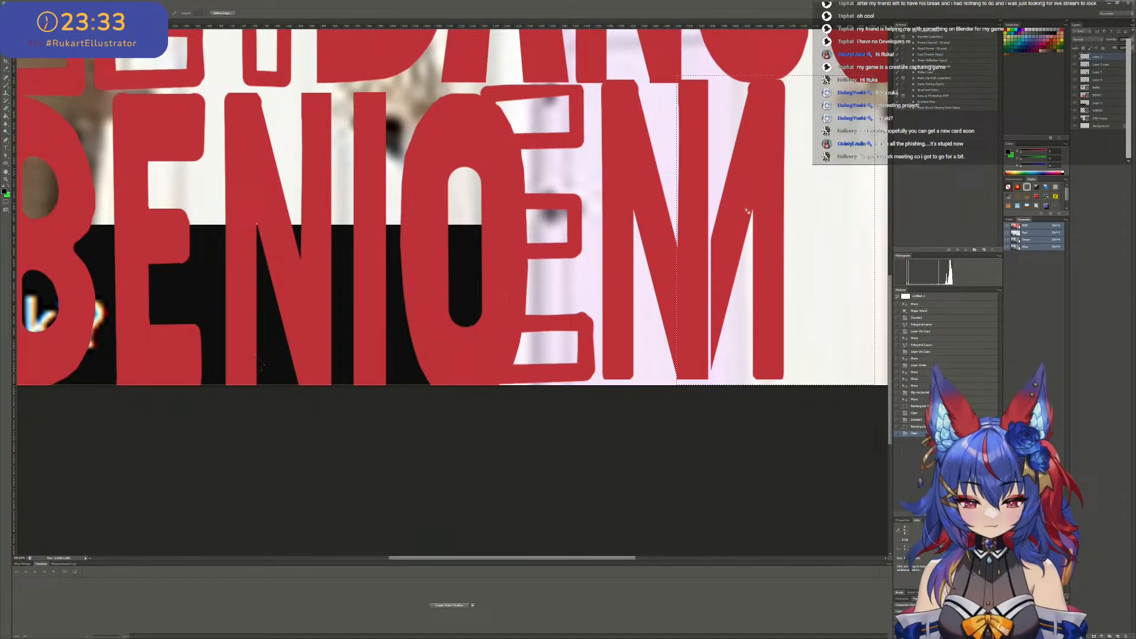
{"action": "left_click", "coordinate": [1112, 68]}
{"action": "left_click", "coordinate": [1110, 75]}
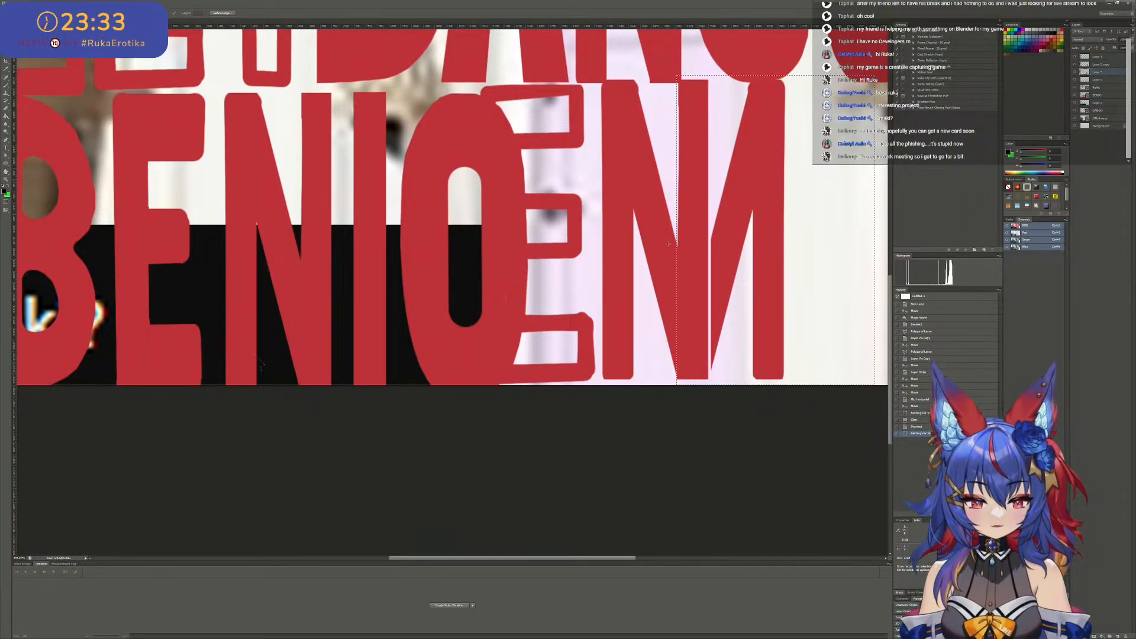
{"action": "key", "text": "Delete"}
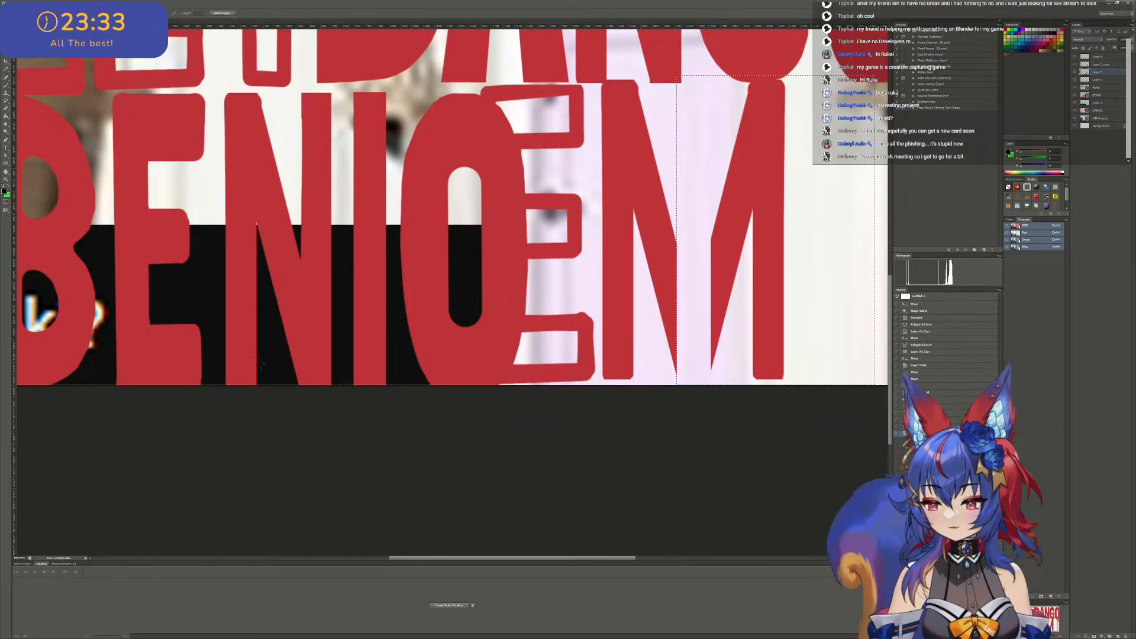
{"action": "key", "text": "v"}
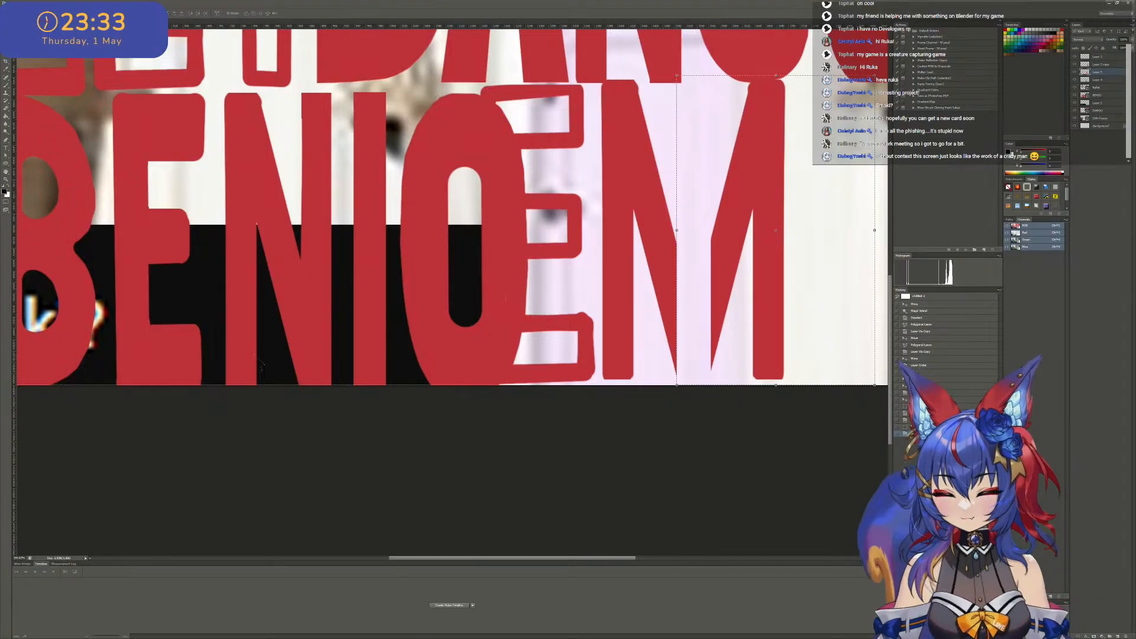
{"action": "key", "text": "ctrl+d"}
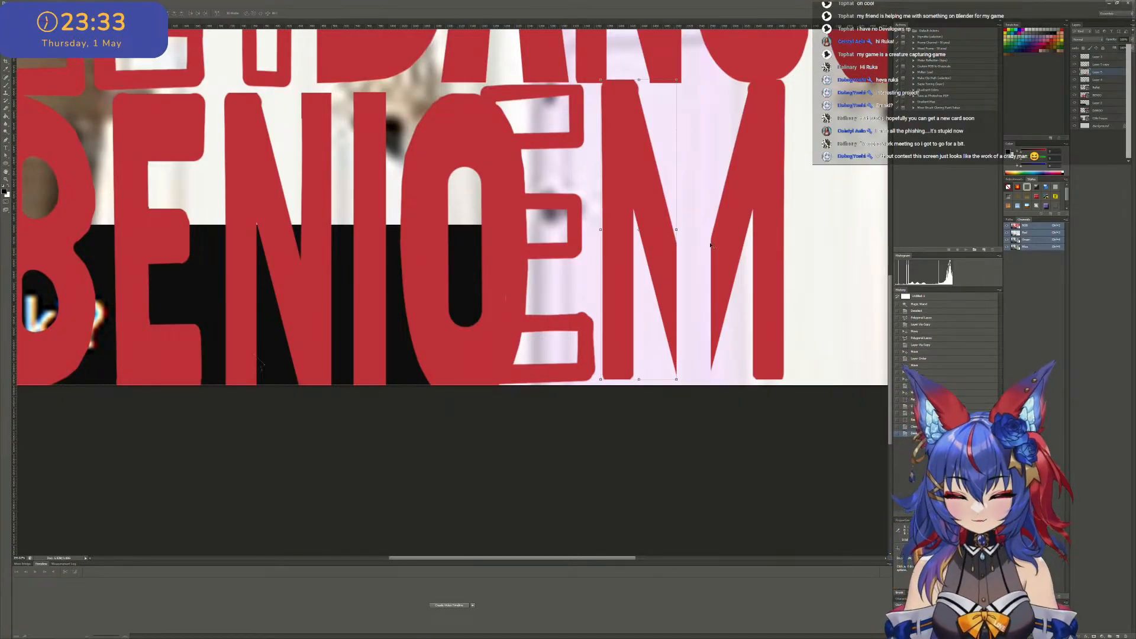
- Move the trimmed first N right until its diagonal meets the mirrored diagonal at the centre of the M
{"action": "left_click_drag", "start_coordinate": [656, 234], "coordinate": [689, 238]}
{"action": "scroll", "coordinate": [704, 249], "scroll_direction": "up", "scroll_amount": 2}
{"action": "scroll", "coordinate": [735, 287], "scroll_direction": "up", "scroll_amount": 9, "text": "alt"}
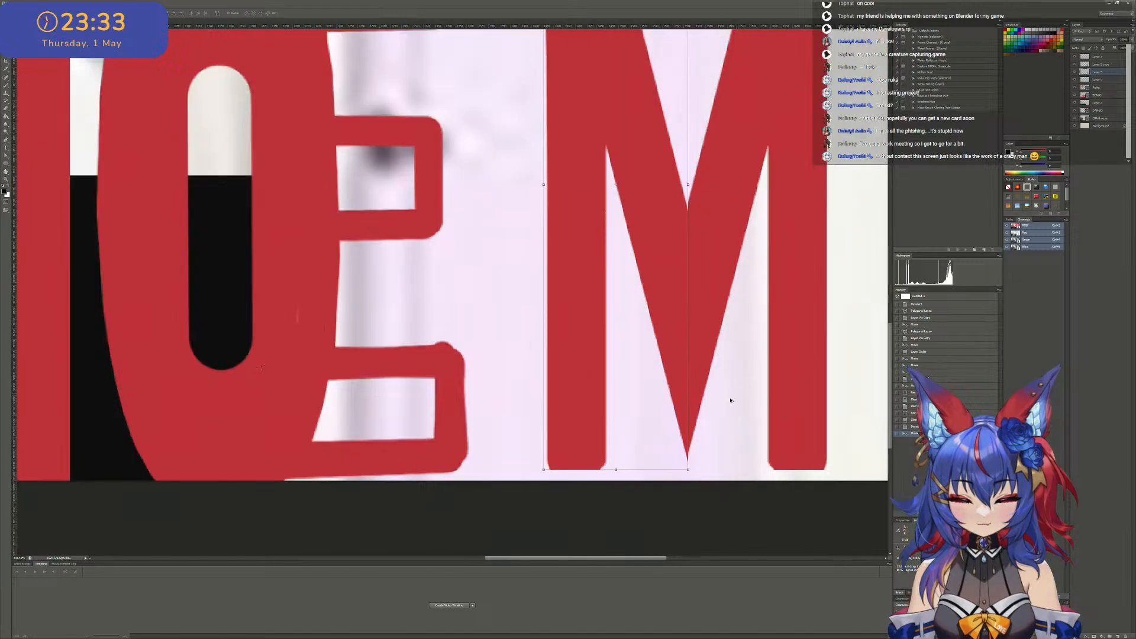
{"action": "scroll", "coordinate": [680, 426], "scroll_direction": "up", "scroll_amount": 3, "text": "alt"}
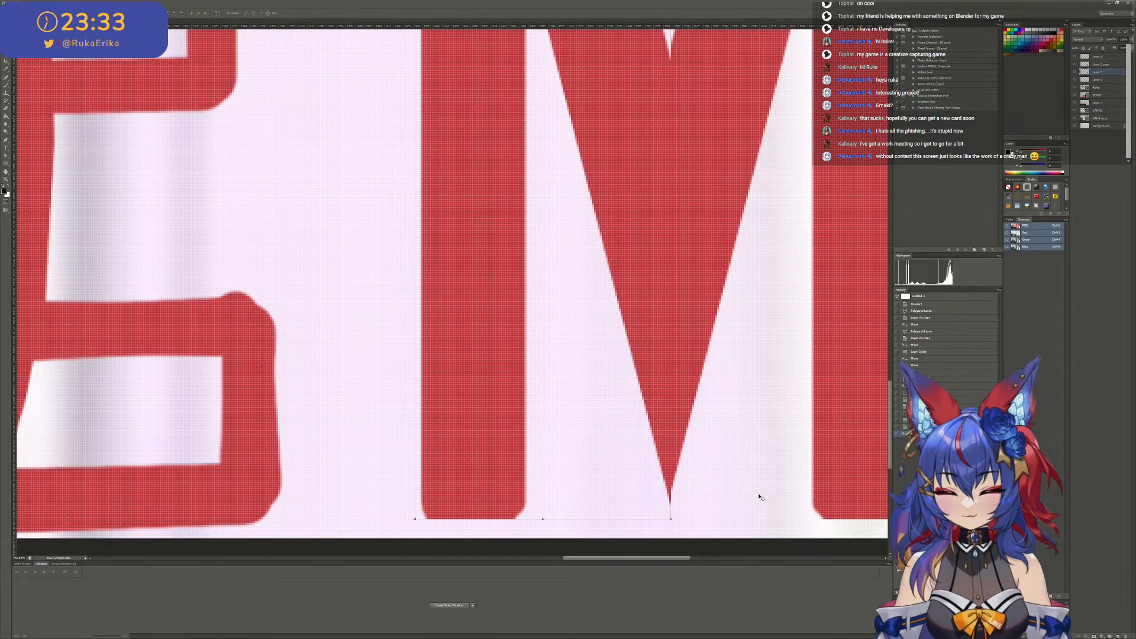
- Erase the thin leftover tip at the lower point of the M's central V
{"action": "scroll", "coordinate": [760, 497], "scroll_direction": "down", "scroll_amount": 2}
{"action": "key", "text": "alt+e"}
{"action": "key", "text": "Escape"}
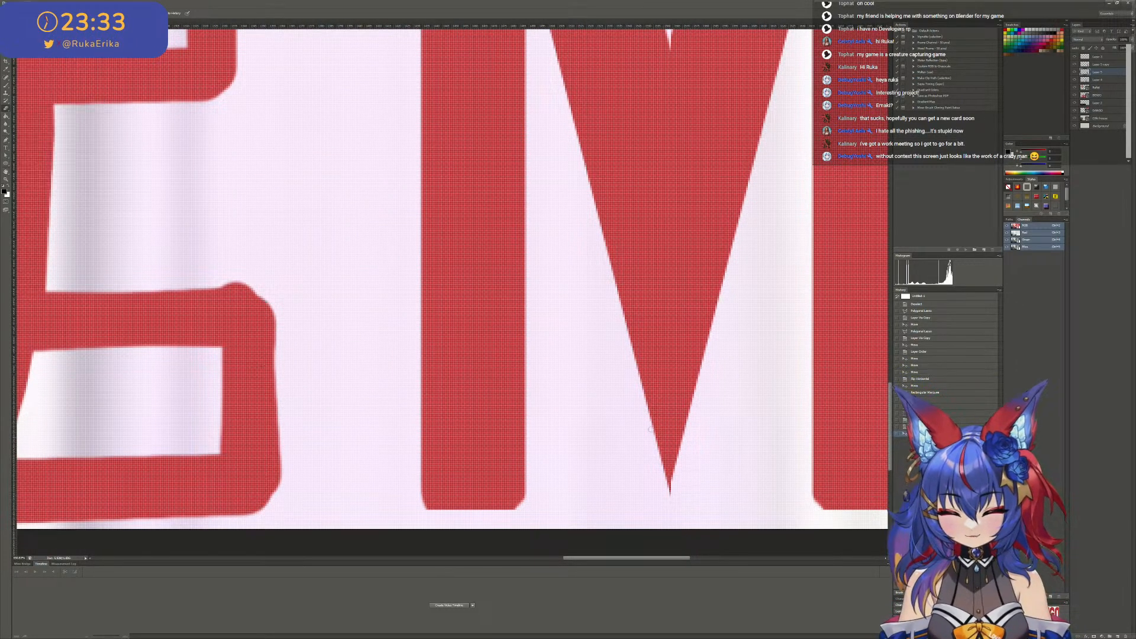
{"action": "key", "text": "v"}
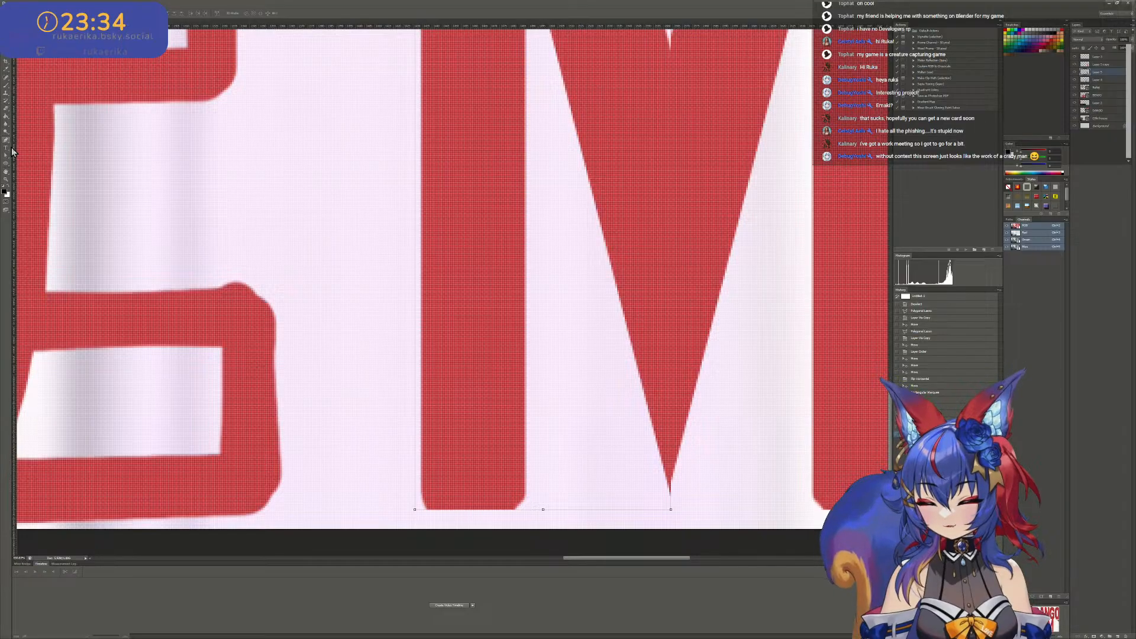
{"action": "left_click", "coordinate": [7, 109]}
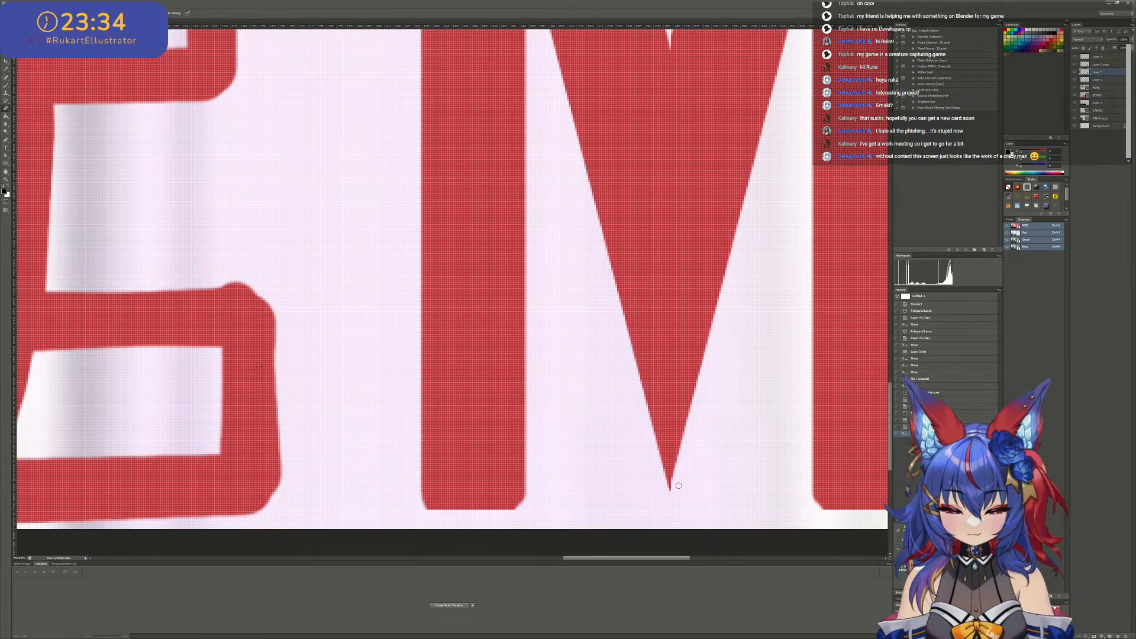
{"action": "left_click_drag", "start_coordinate": [660, 494], "coordinate": [673, 495]}
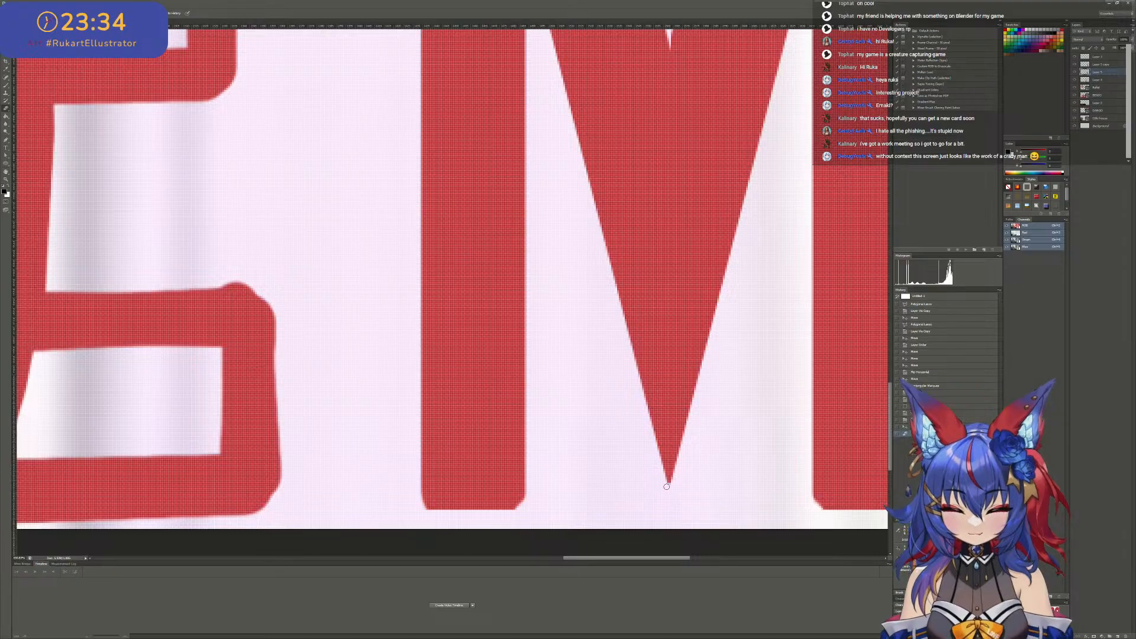
{"action": "scroll", "coordinate": [637, 441], "scroll_direction": "down", "scroll_amount": 14, "text": "alt"}
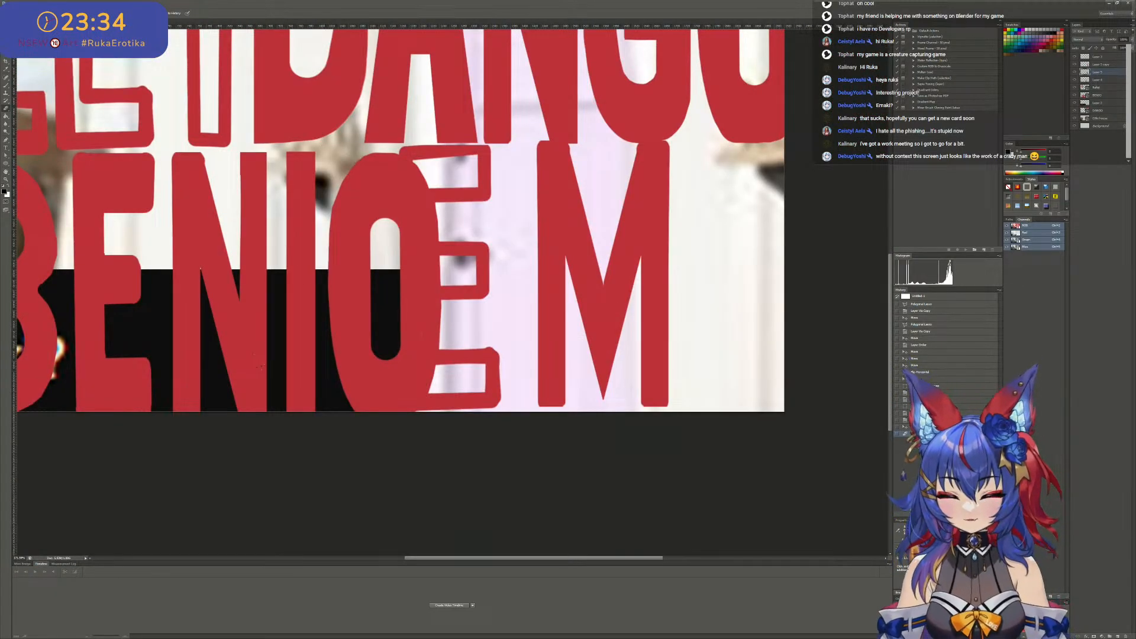
- Shift the left half of the M slightly right so the two diagonals overlap at the centre
{"action": "key", "text": "v"}
{"action": "scroll", "coordinate": [637, 278], "scroll_direction": "up", "scroll_amount": 8, "text": "alt"}
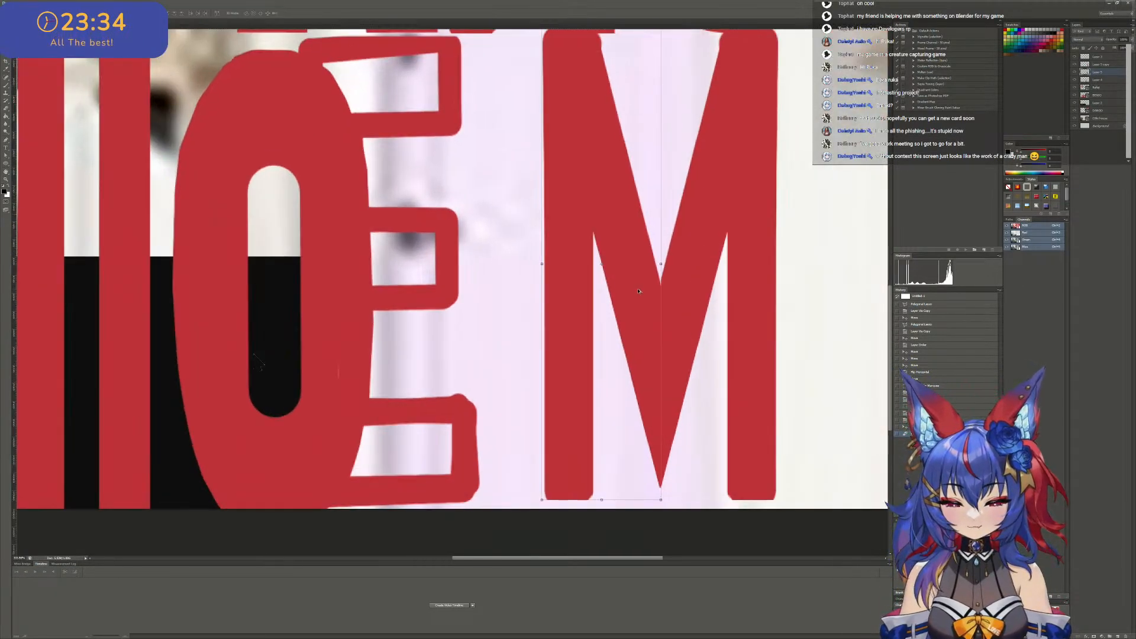
{"action": "left_click_drag", "start_coordinate": [638, 296], "coordinate": [646, 296]}
{"action": "scroll", "coordinate": [646, 297], "scroll_direction": "down", "scroll_amount": 5}
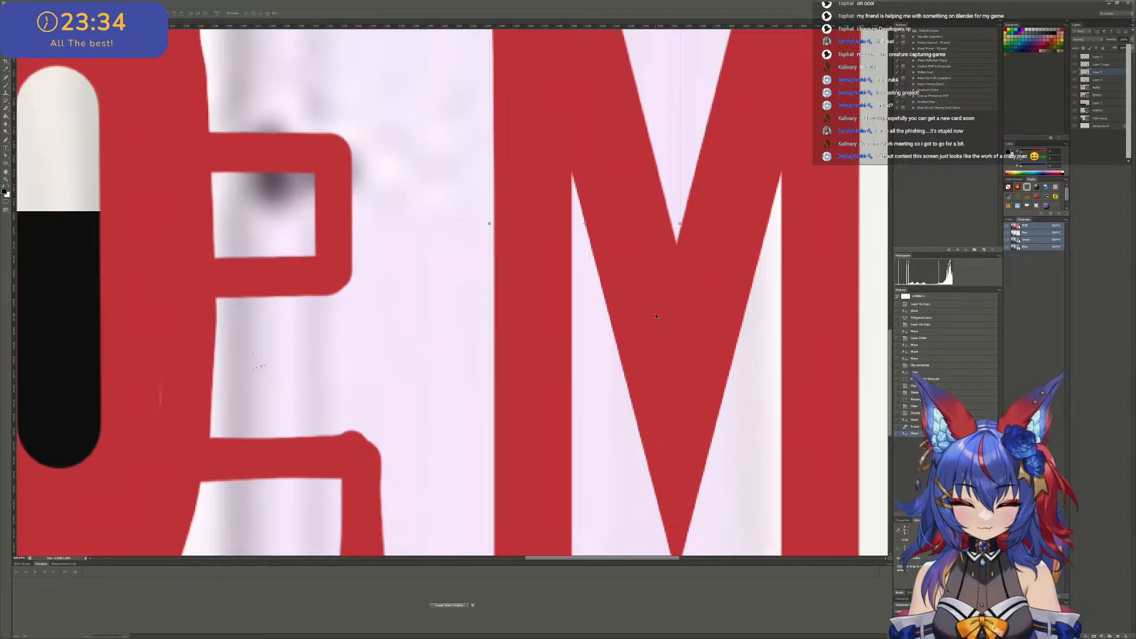
- Outline the area beside the M's central point with the Polygonal Lasso, erase the tip's overhang inside it, and deselect
{"action": "scroll", "coordinate": [700, 468], "scroll_direction": "up", "scroll_amount": 3, "text": "alt"}
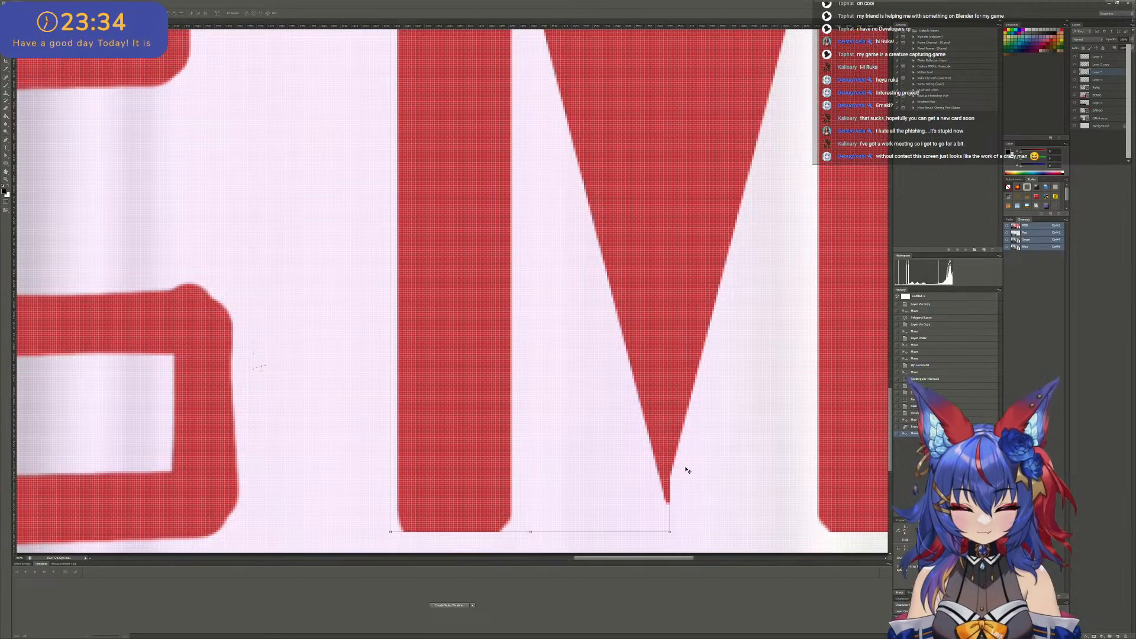
{"action": "scroll", "coordinate": [693, 459], "scroll_direction": "down", "scroll_amount": 1}
{"action": "key", "text": "e"}
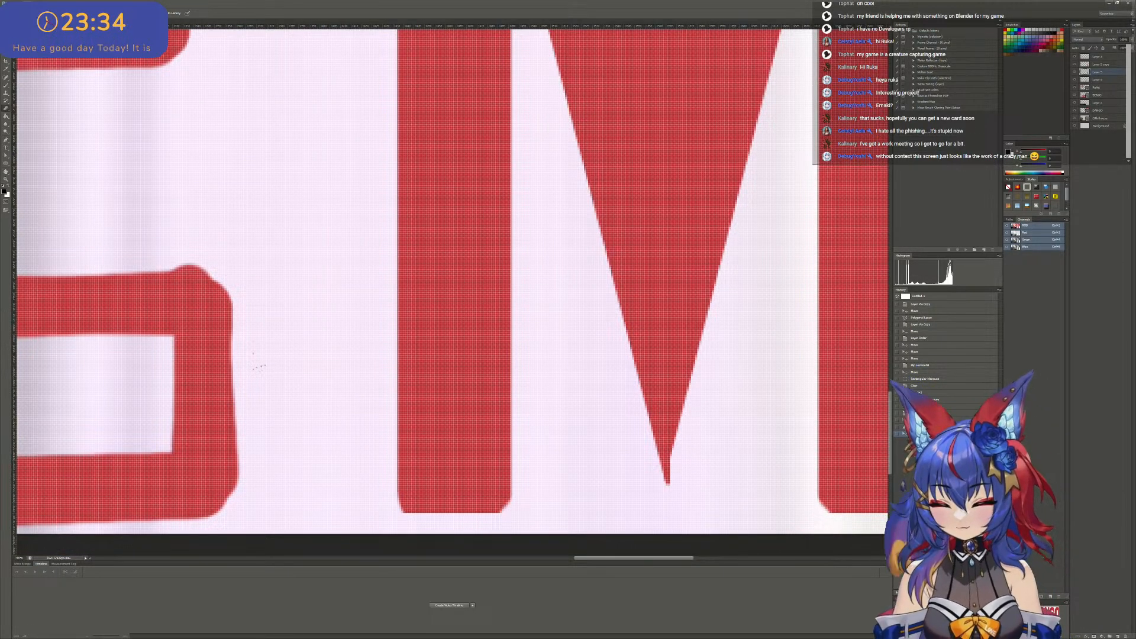
{"action": "key", "text": "m"}
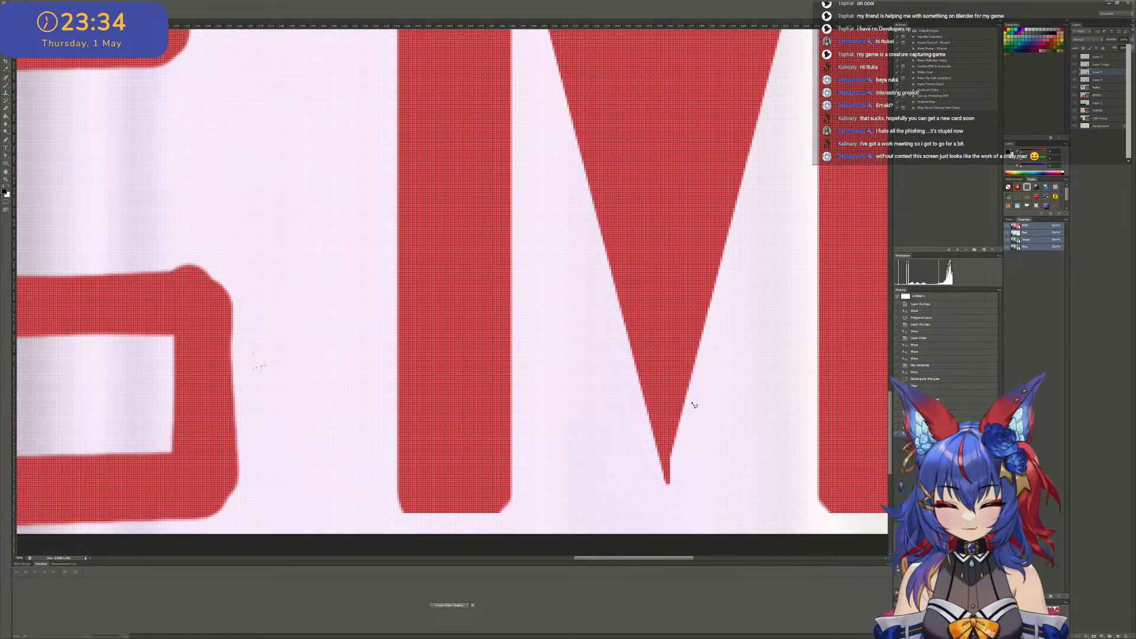
{"action": "left_click", "coordinate": [684, 406]}
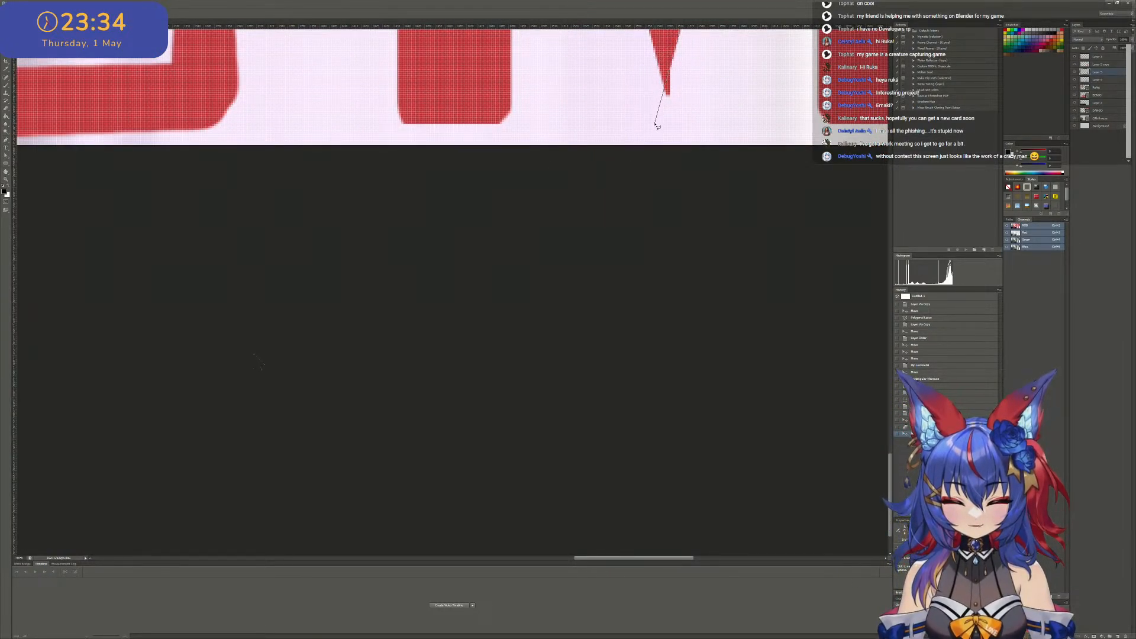
{"action": "left_click", "coordinate": [725, 29]}
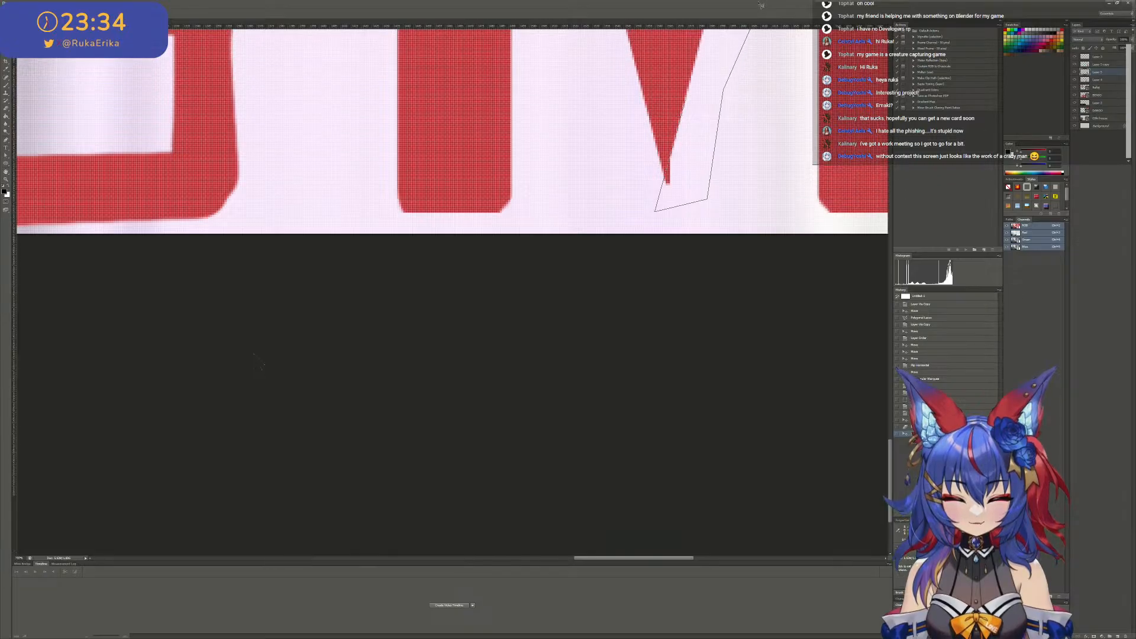
{"action": "left_click", "coordinate": [701, 121]}
{"action": "key", "text": "v"}
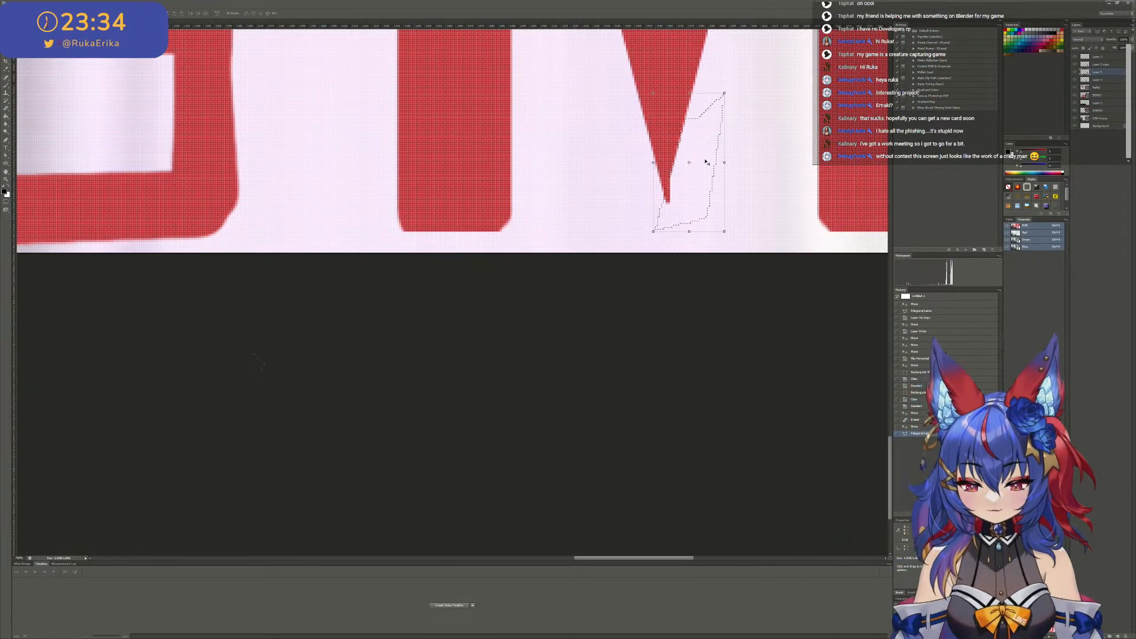
{"action": "key", "text": "e"}
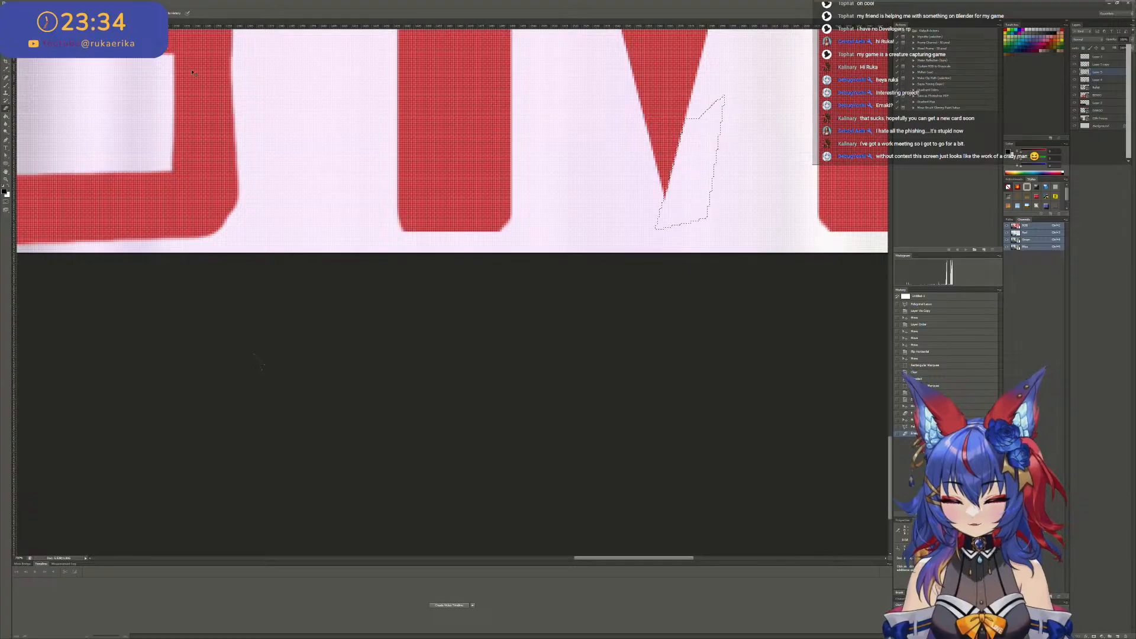
{"action": "key", "text": "ctrl+d"}
{"action": "left_click", "coordinate": [6, 30]}
{"action": "scroll", "coordinate": [621, 139], "scroll_direction": "down", "scroll_amount": 12, "text": "alt"}
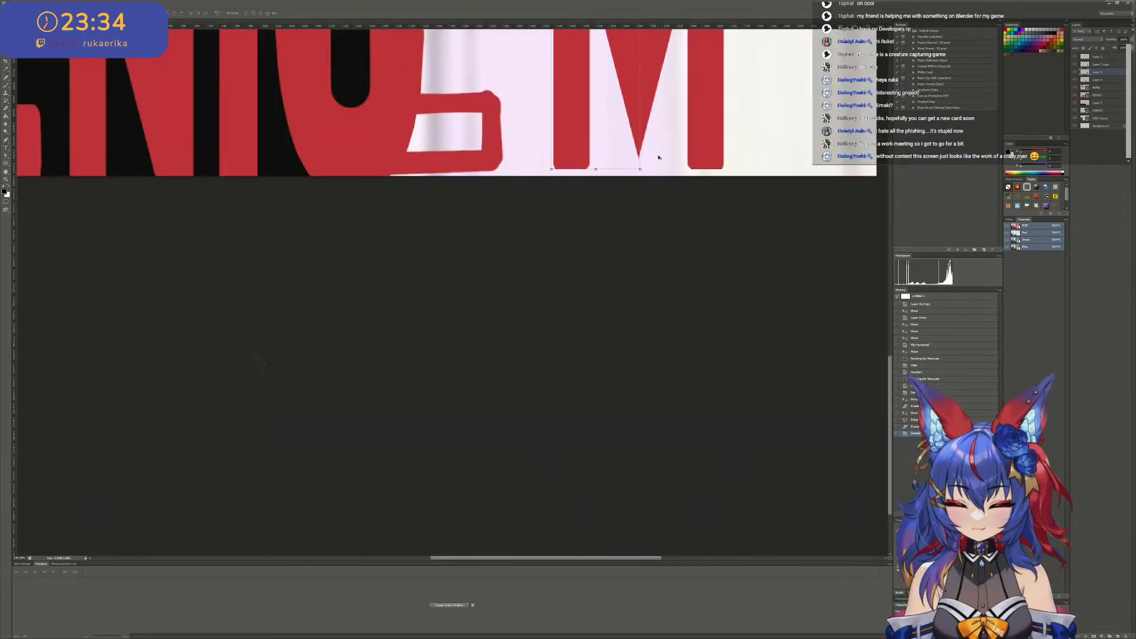
- Examine the assembled M up close and in full view, comparing its shape and proportions with the neighbouring BENIO and DANGO letters
{"action": "scroll", "coordinate": [658, 157], "scroll_direction": "up", "scroll_amount": 6}
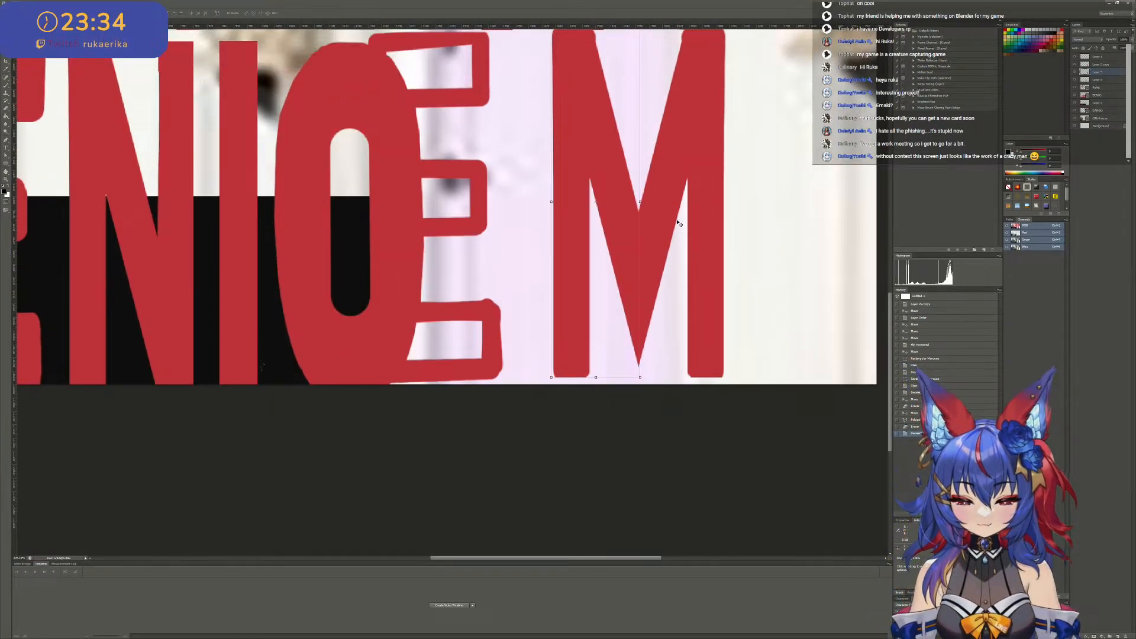
{"action": "scroll", "coordinate": [679, 223], "scroll_direction": "up", "scroll_amount": 2}
{"action": "scroll", "coordinate": [679, 225], "scroll_direction": "up", "scroll_amount": 5, "text": "alt"}
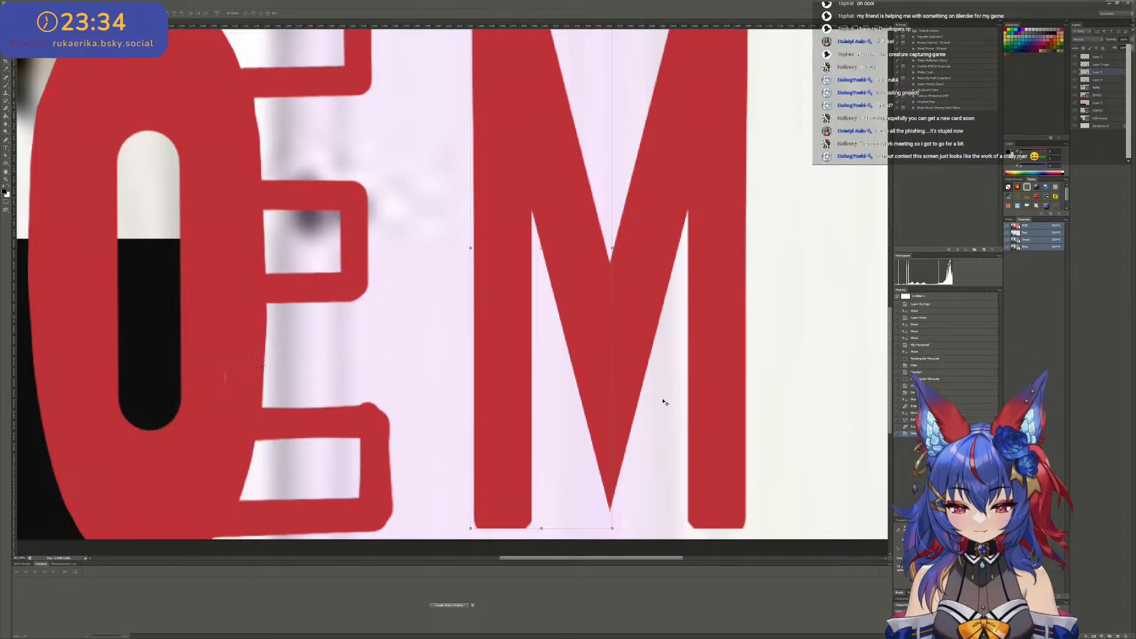
{"action": "scroll", "coordinate": [665, 401], "scroll_direction": "down", "scroll_amount": 6, "text": "alt"}
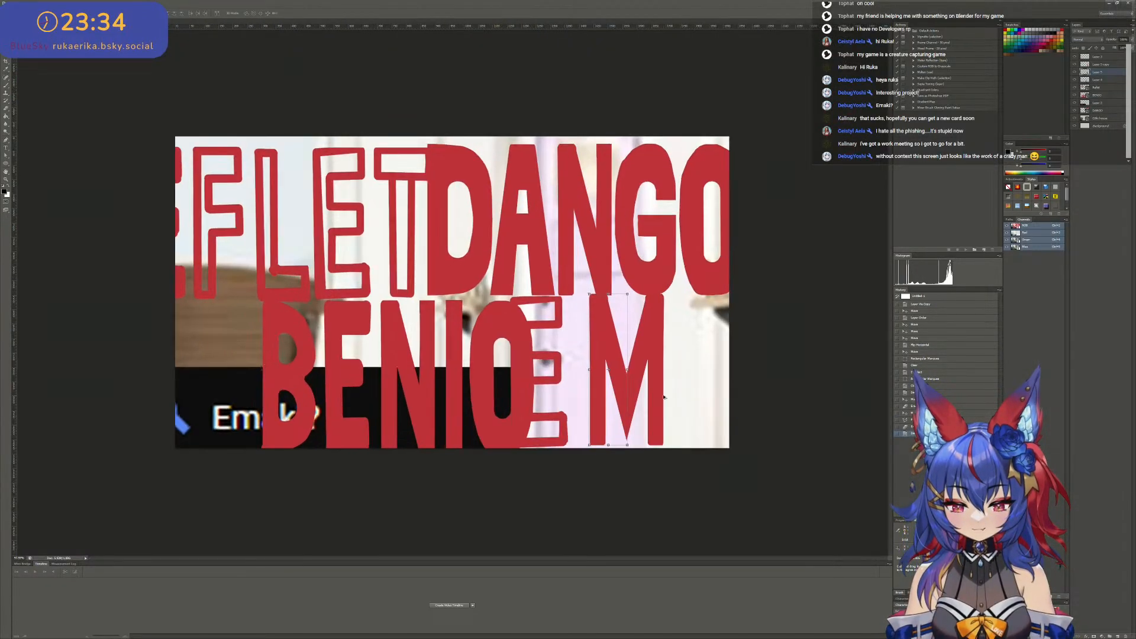
{"action": "scroll", "coordinate": [665, 396], "scroll_direction": "up", "scroll_amount": 5, "text": "alt"}
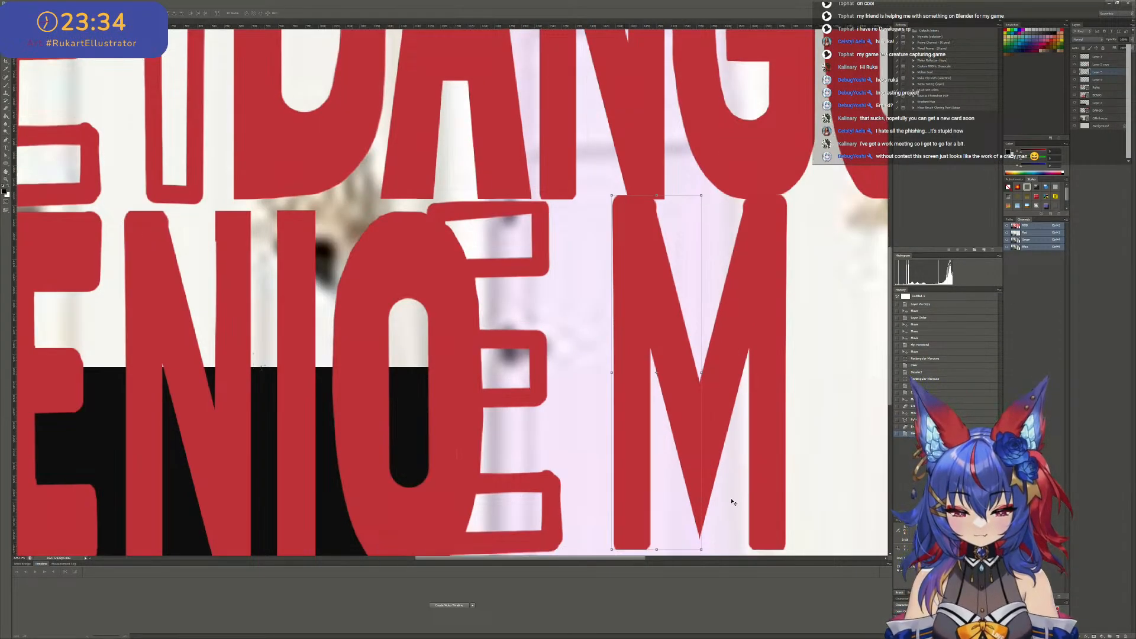
{"action": "scroll", "coordinate": [734, 502], "scroll_direction": "up", "scroll_amount": 3, "text": "alt"}
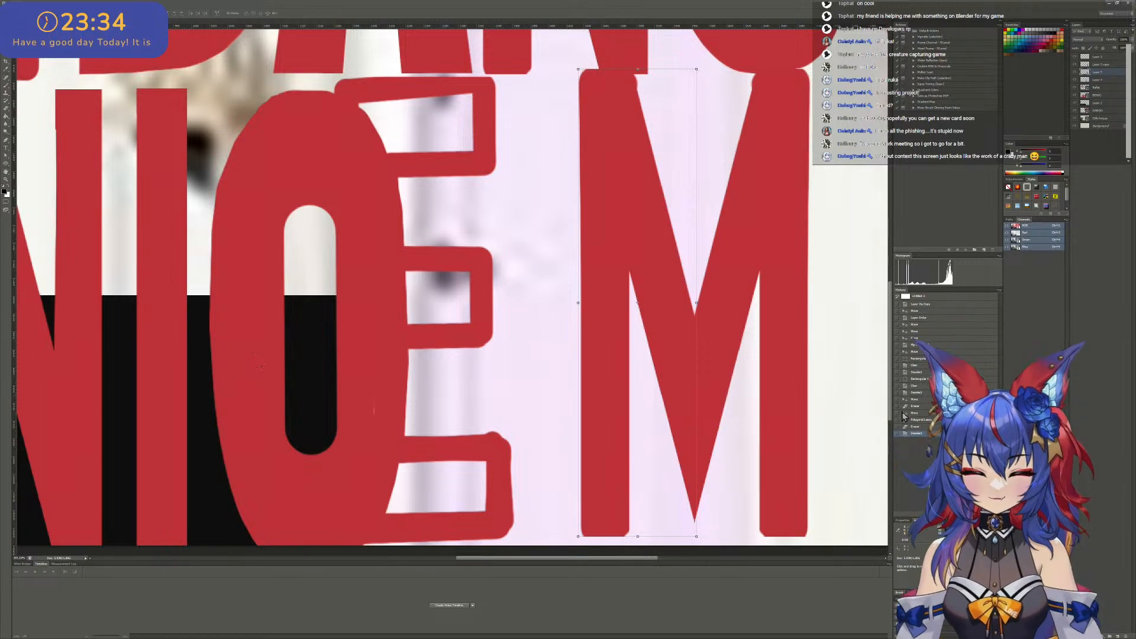
{"action": "scroll", "coordinate": [793, 408], "scroll_direction": "down", "scroll_amount": 6, "text": "alt"}
{"action": "scroll", "coordinate": [793, 409], "scroll_direction": "down", "scroll_amount": 1}
{"action": "scroll", "coordinate": [769, 396], "scroll_direction": "down", "scroll_amount": 3, "text": "ctrl"}
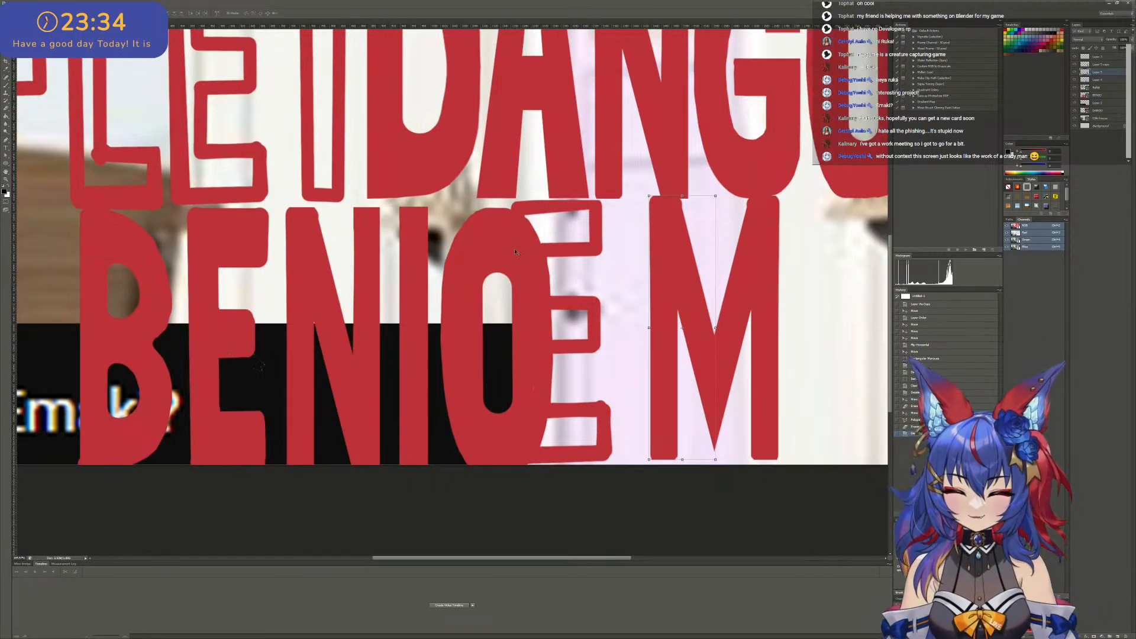
{"action": "scroll", "coordinate": [562, 272], "scroll_direction": "down", "scroll_amount": 2}
{"action": "scroll", "coordinate": [514, 249], "scroll_direction": "down", "scroll_amount": 1, "text": "alt"}
{"action": "scroll", "coordinate": [514, 249], "scroll_direction": "up", "scroll_amount": 3, "text": "alt"}
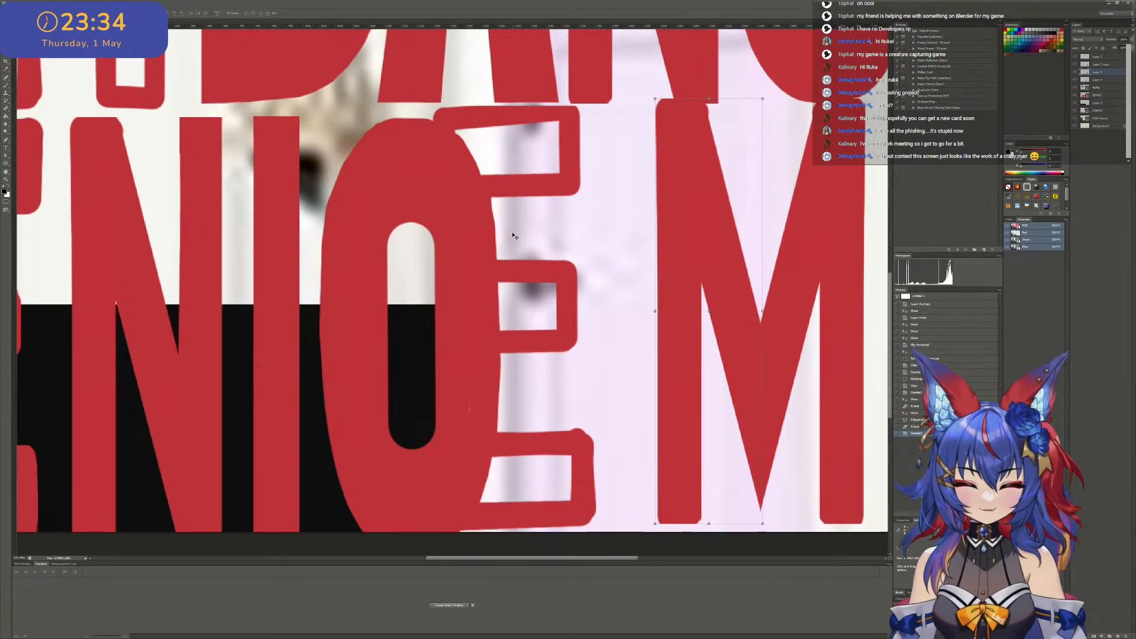
{"action": "scroll", "coordinate": [367, 182], "scroll_direction": "down", "scroll_amount": 3}
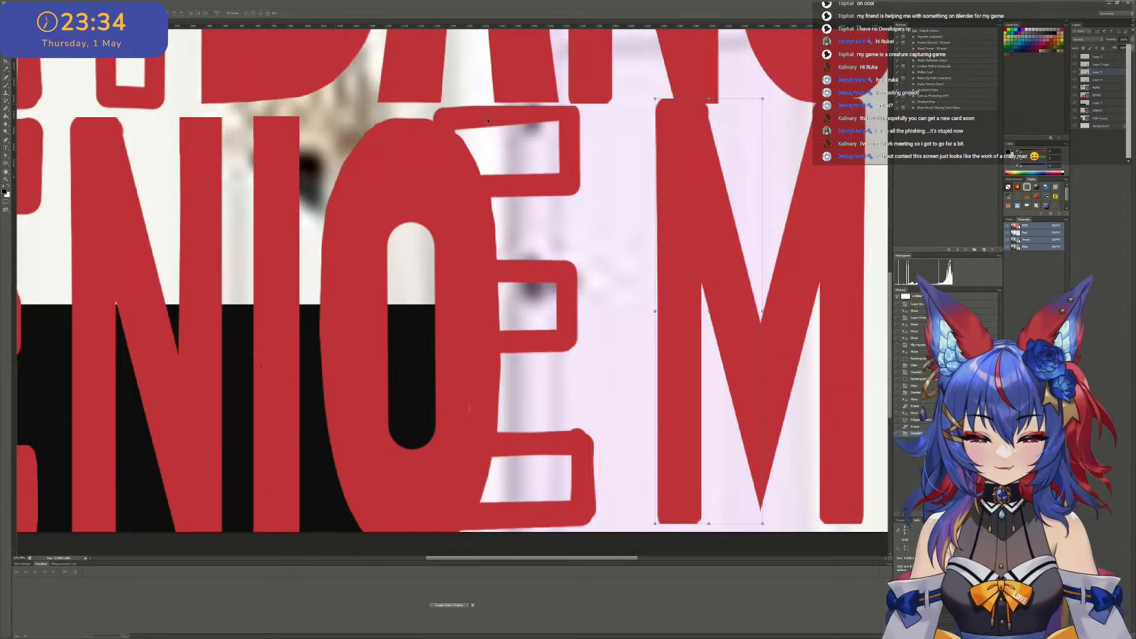
{"action": "scroll", "coordinate": [355, 172], "scroll_direction": "right", "scroll_amount": 4, "text": "ctrl"}
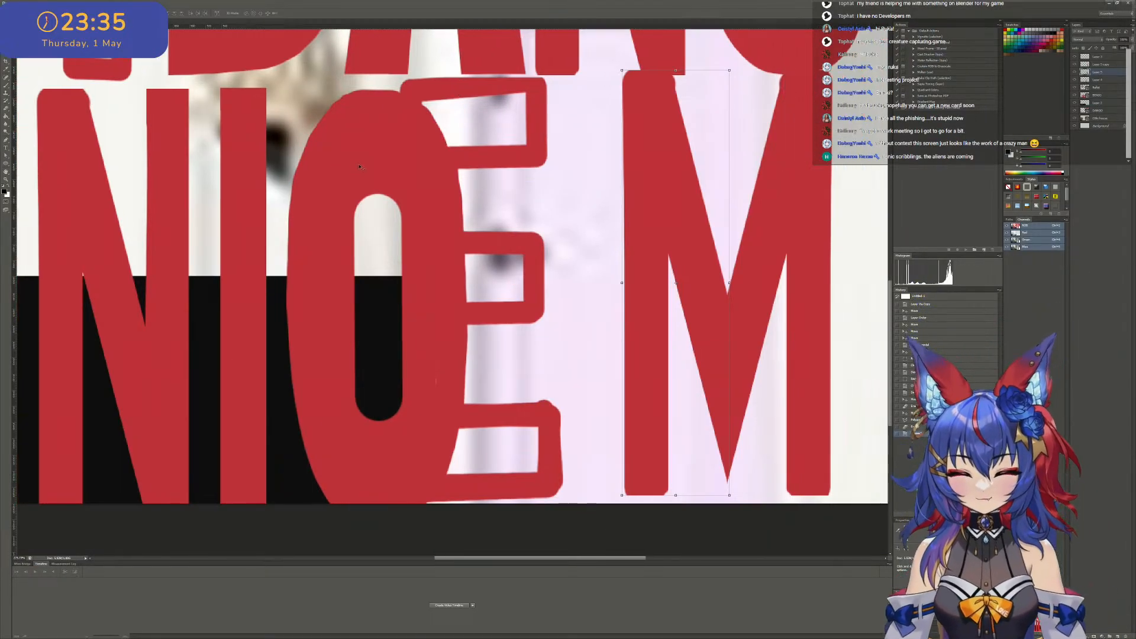
{"action": "scroll", "coordinate": [288, 138], "scroll_direction": "down", "scroll_amount": 5}
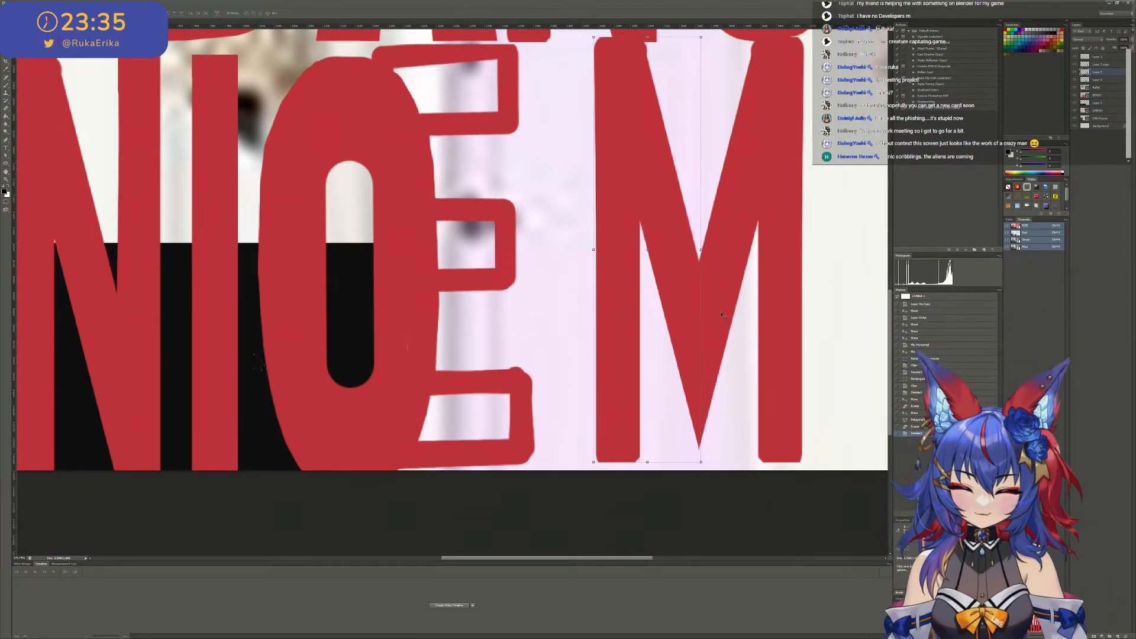
{"action": "scroll", "coordinate": [750, 336], "scroll_direction": "right", "scroll_amount": 2, "text": "ctrl"}
{"action": "scroll", "coordinate": [751, 336], "scroll_direction": "right", "scroll_amount": 1, "text": "ctrl"}
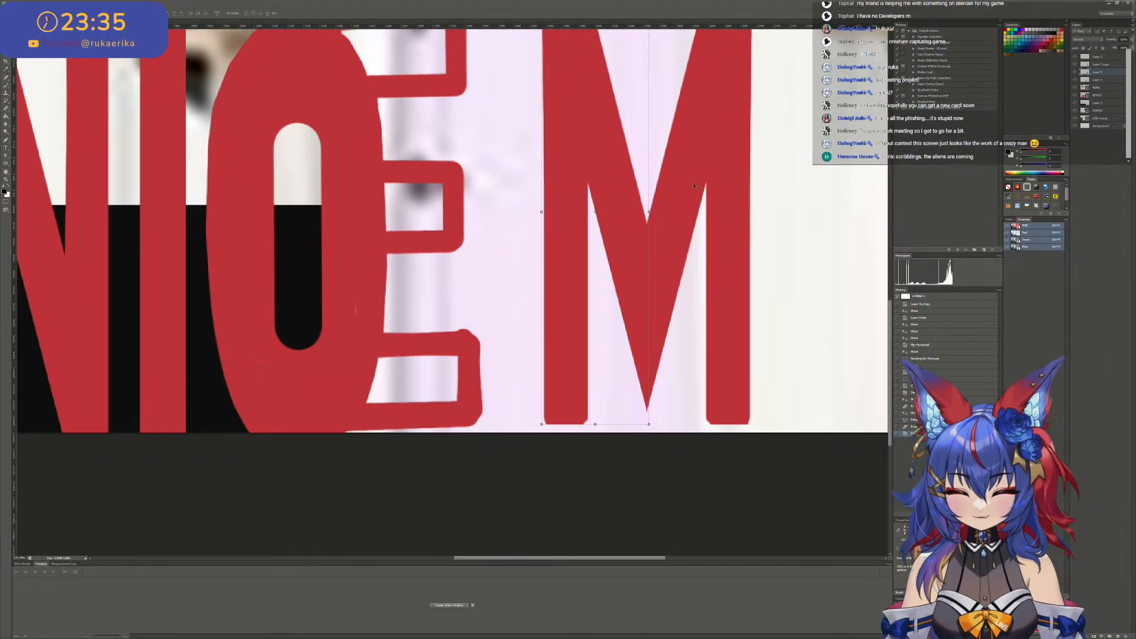
- Merge the two halves of the M into one layer and move the M close to the outlined E
{"action": "key", "text": "ctrl+e"}
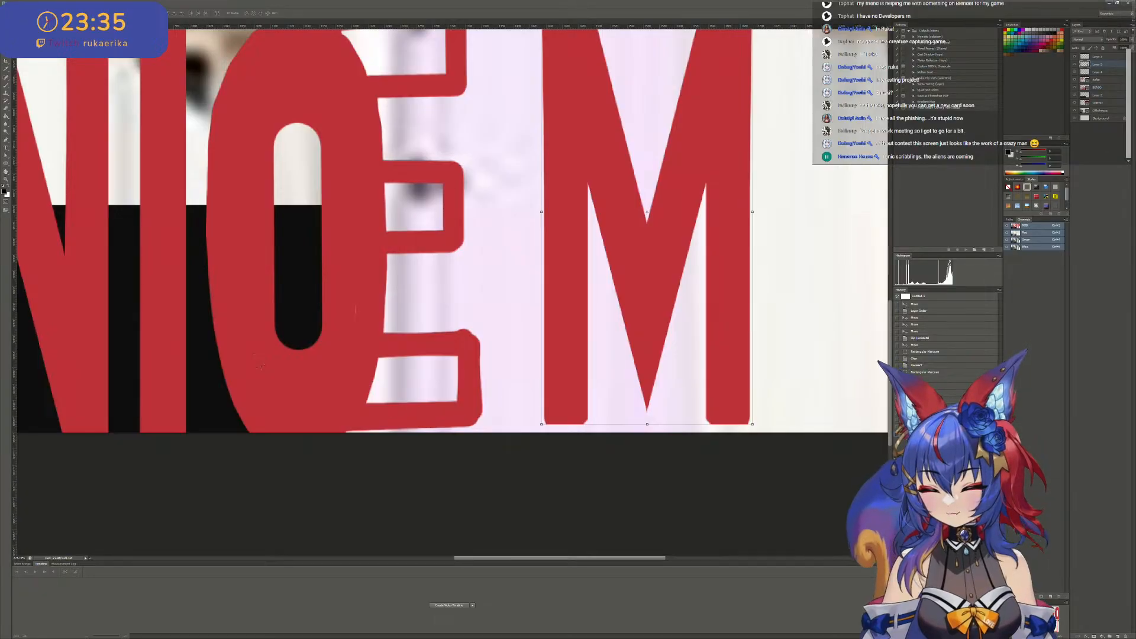
{"action": "scroll", "coordinate": [408, 155], "scroll_direction": "down", "scroll_amount": 2, "text": "alt"}
{"action": "left_click_drag", "start_coordinate": [474, 164], "coordinate": [443, 161]}
{"action": "scroll", "coordinate": [366, 172], "scroll_direction": "left", "scroll_amount": 1, "text": "ctrl"}
{"action": "scroll", "coordinate": [597, 186], "scroll_direction": "left", "scroll_amount": 1, "text": "ctrl"}
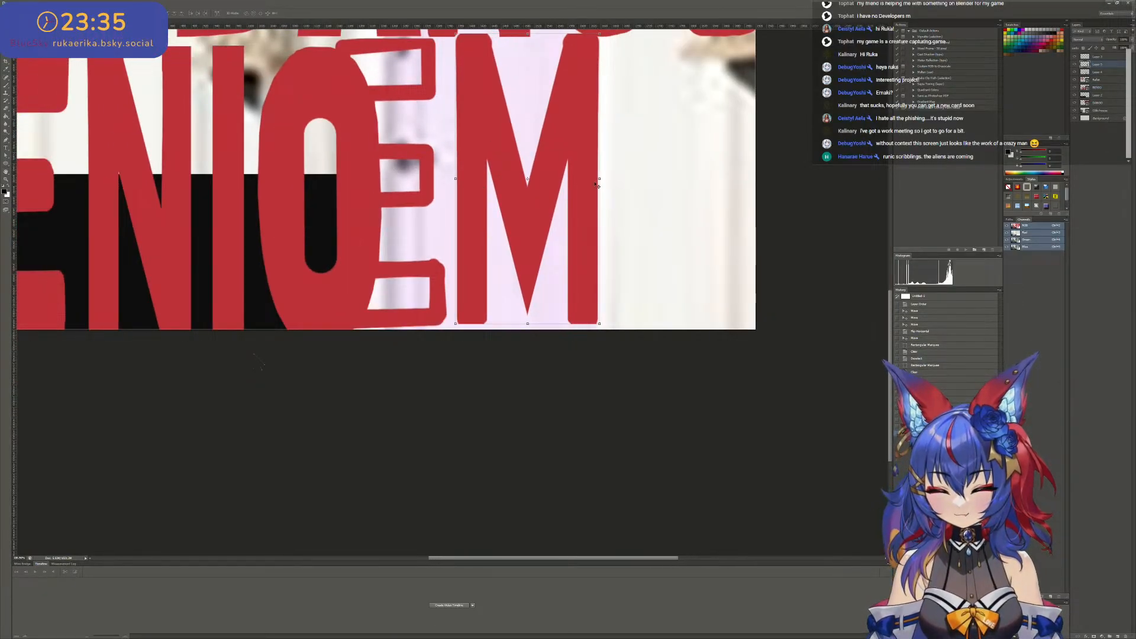
- Free-transform the M, shifting it slightly left and down to line up with the outlined E, and commit the transform
{"action": "mouse_move", "coordinate": [599, 180]}
{"action": "left_mouse_down"}
{"action": "mouse_move", "coordinate": [563, 178]}
{"action": "mouse_move", "coordinate": [670, 178]}
{"action": "mouse_move", "coordinate": [552, 179]}
{"action": "mouse_move", "coordinate": [600, 179]}
{"action": "left_mouse_up"}
{"action": "scroll", "coordinate": [595, 182], "scroll_direction": "down", "scroll_amount": 5, "text": "alt"}
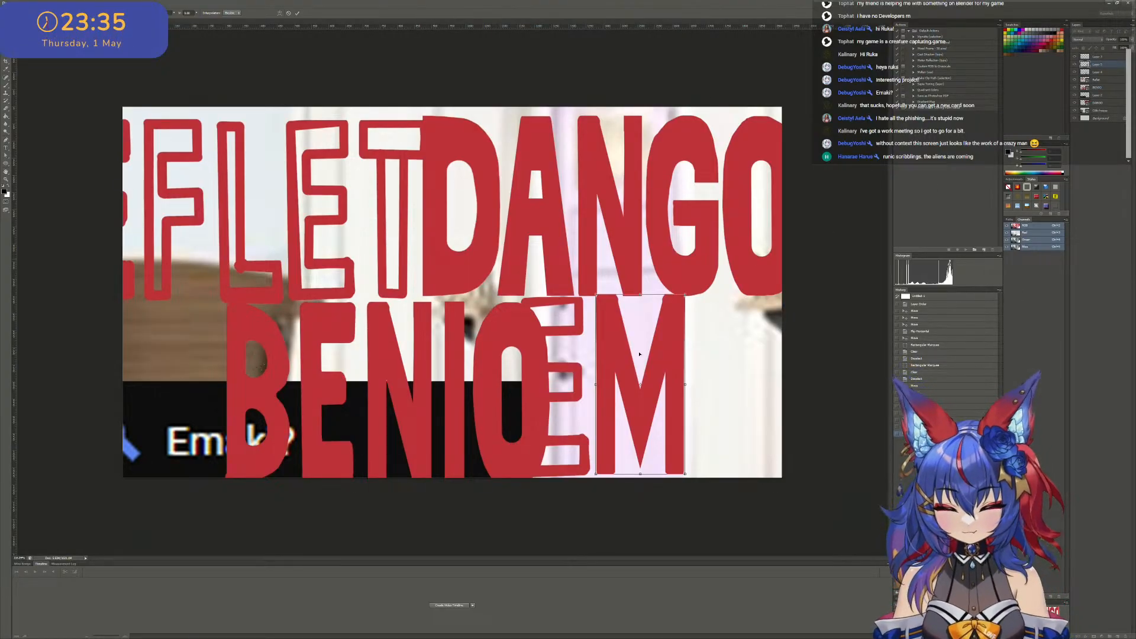
{"action": "left_click_drag", "start_coordinate": [648, 384], "coordinate": [644, 385]}
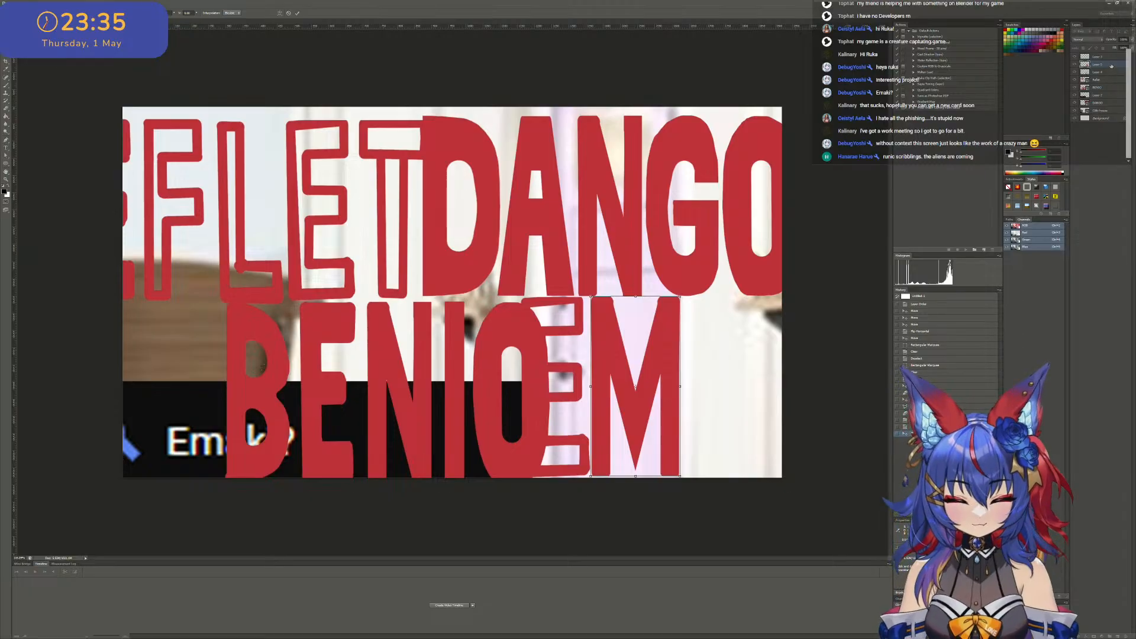
{"action": "left_click", "coordinate": [297, 13]}
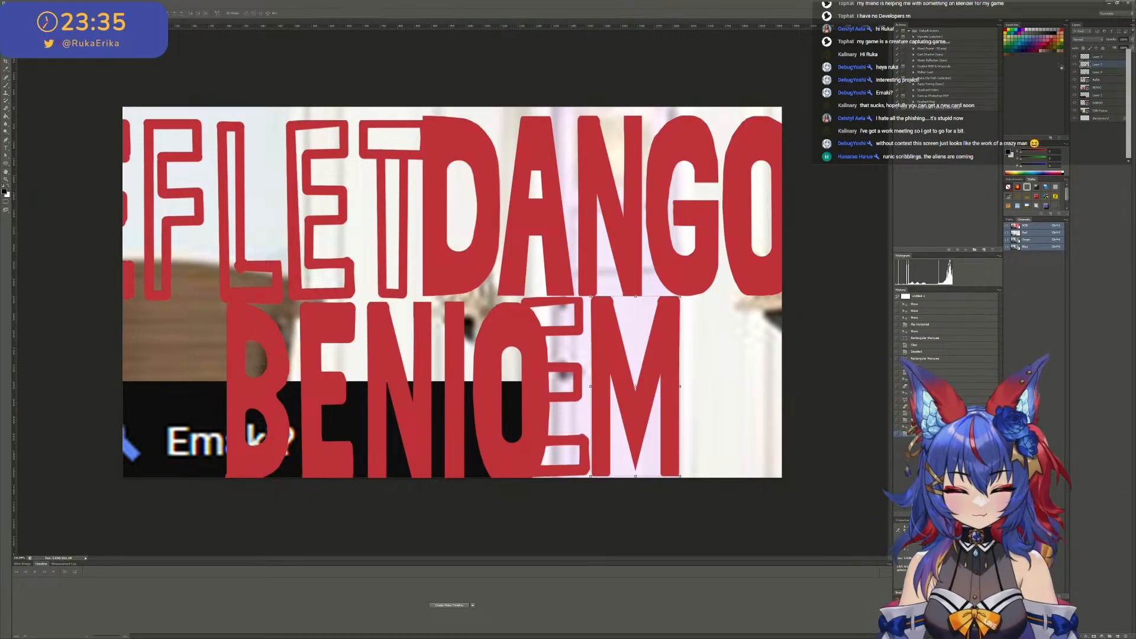
{"action": "left_click", "coordinate": [1125, 58]}
{"action": "key", "text": "Delete"}
{"action": "left_click_drag", "start_coordinate": [629, 349], "coordinate": [591, 335]}
{"action": "key", "text": "ctrl+z"}
{"action": "left_click", "coordinate": [1106, 64]}
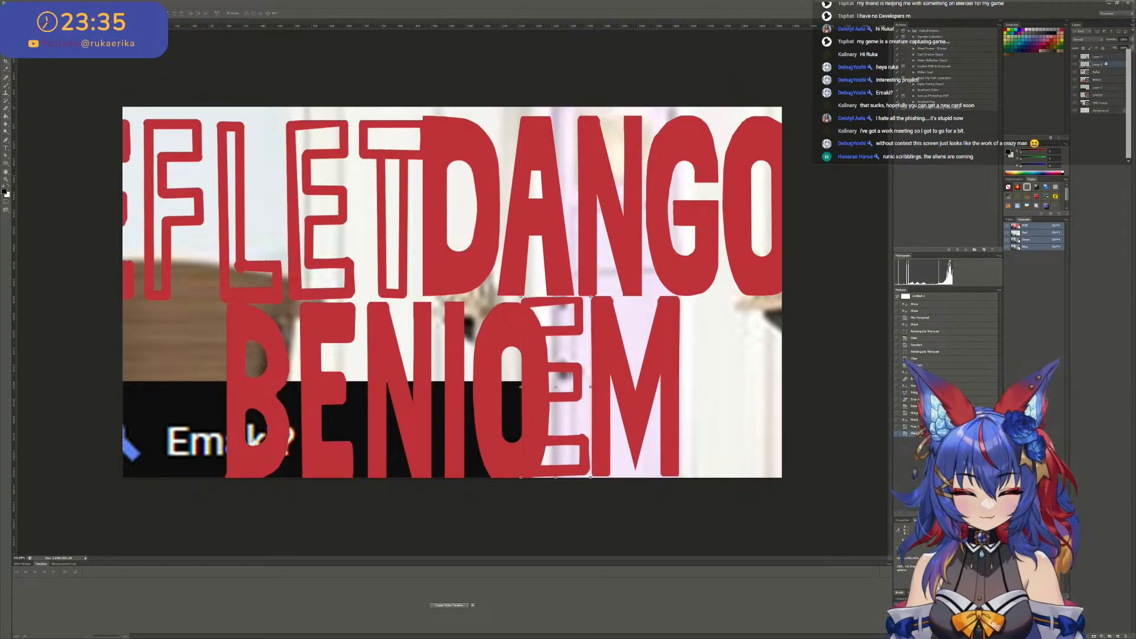
{"action": "key", "text": "ctrl+z"}
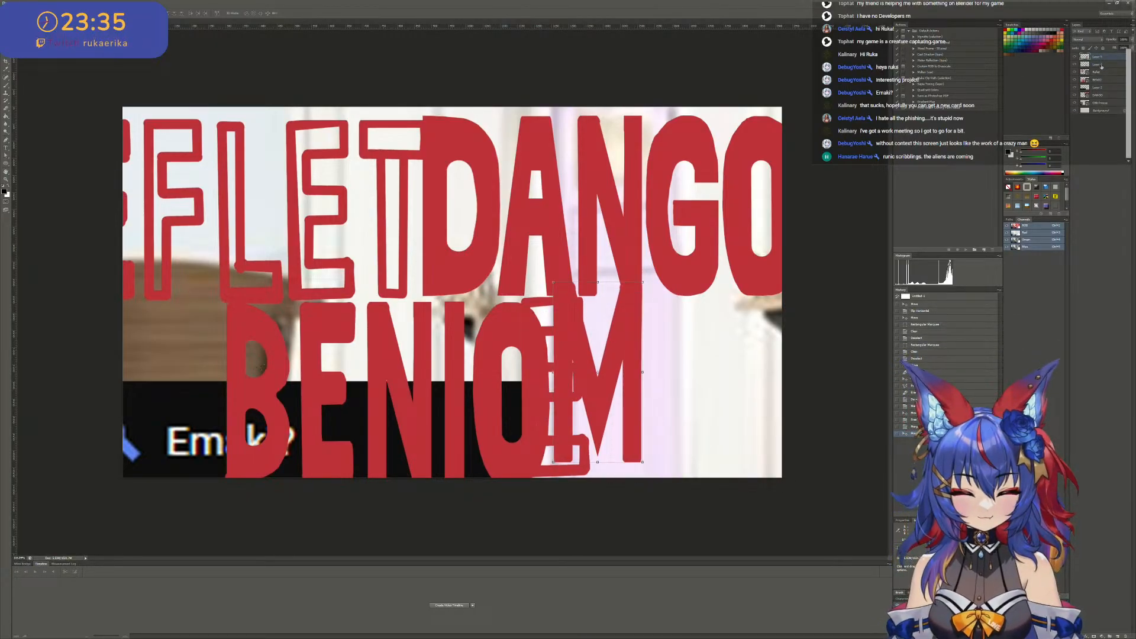
{"action": "key", "text": "ctrl+z"}
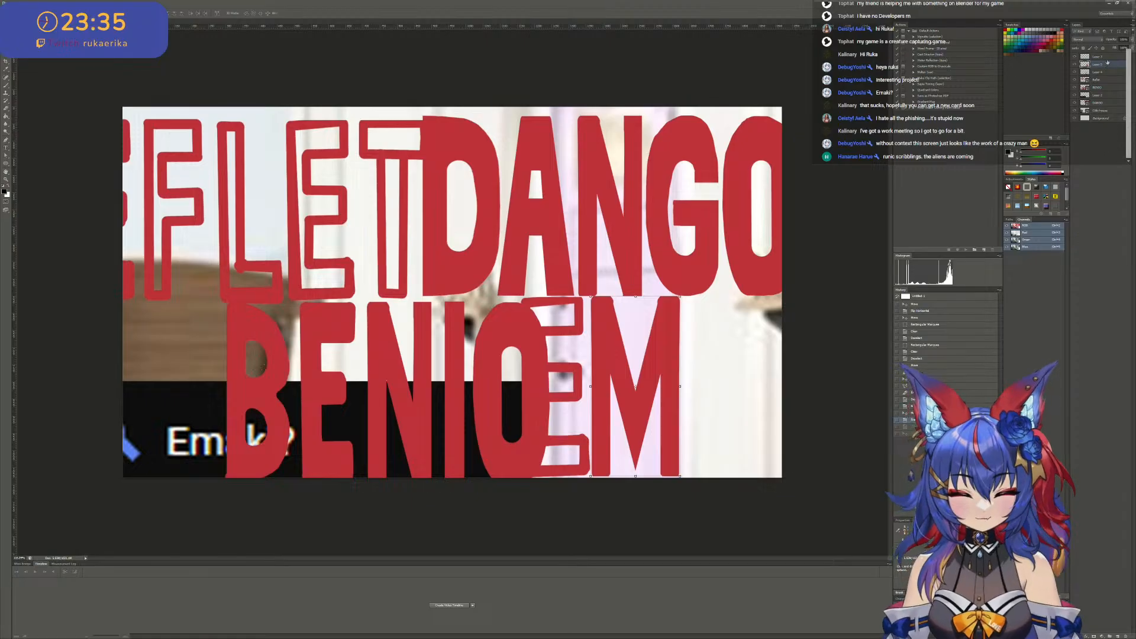
- Identify the E and M layers by toggling their visibility, merge them, and move the combined EM up over the T and D
{"action": "left_click", "coordinate": [1105, 58]}
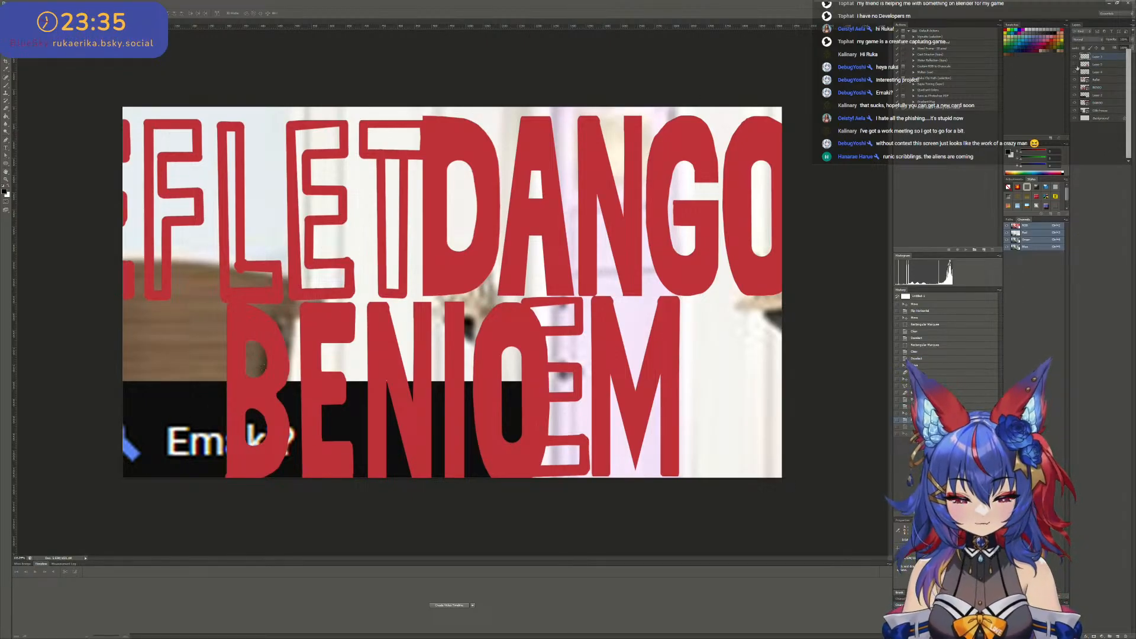
{"action": "left_click", "coordinate": [1077, 66]}
{"action": "left_click", "coordinate": [1076, 66]}
{"action": "left_click", "coordinate": [1077, 73]}
{"action": "left_click", "coordinate": [1076, 72]}
{"action": "left_click", "coordinate": [1101, 65]}
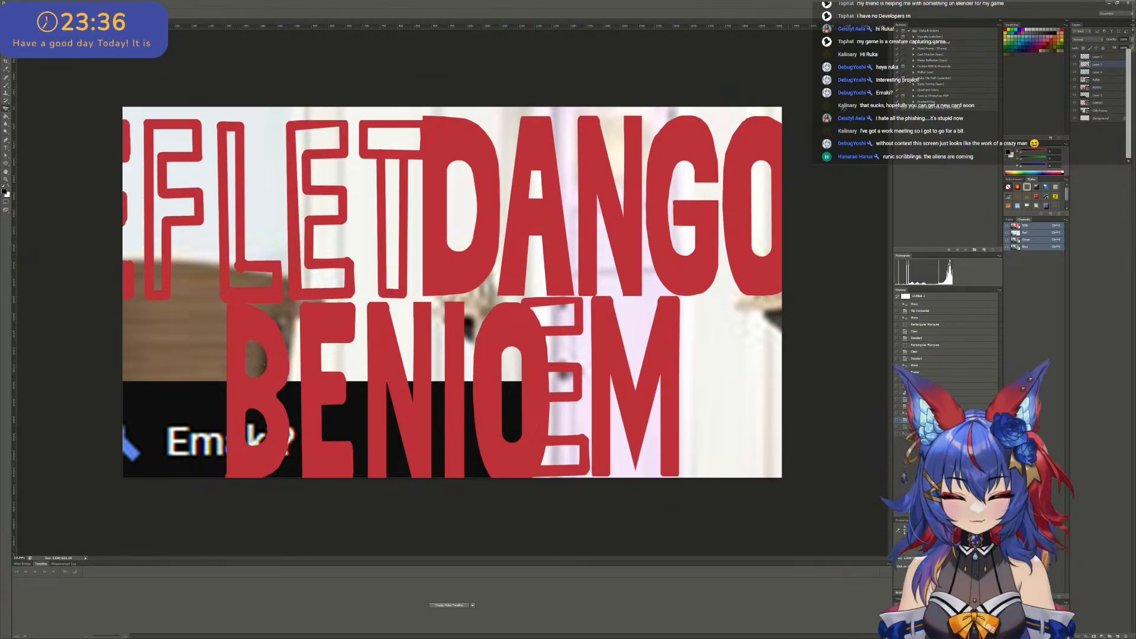
{"action": "key", "text": "ctrl+e"}
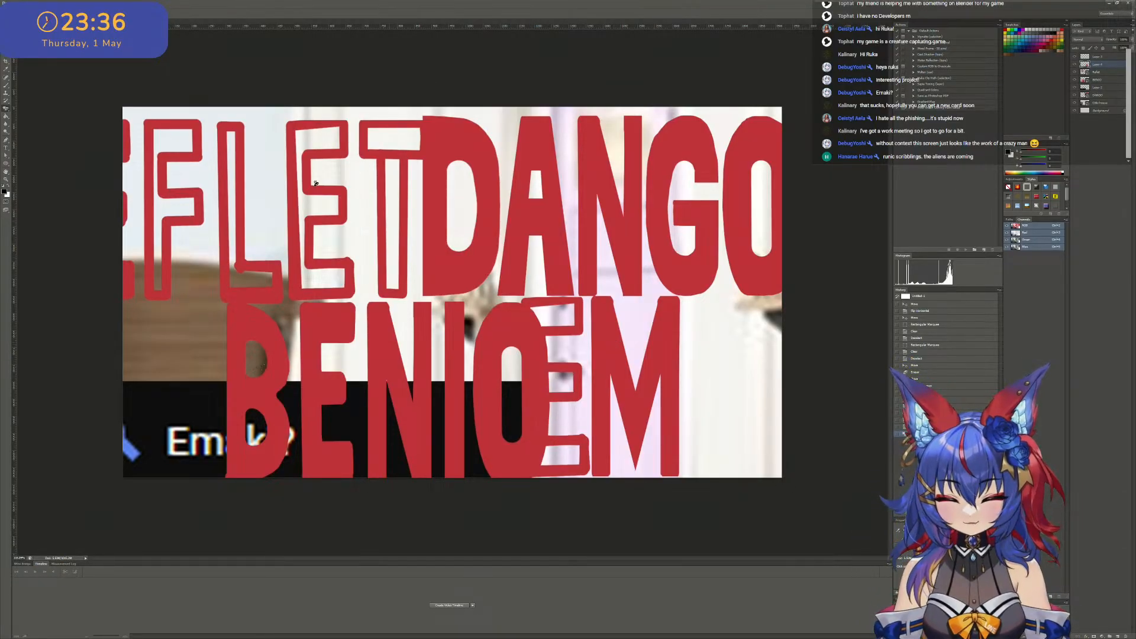
{"action": "key", "text": "v"}
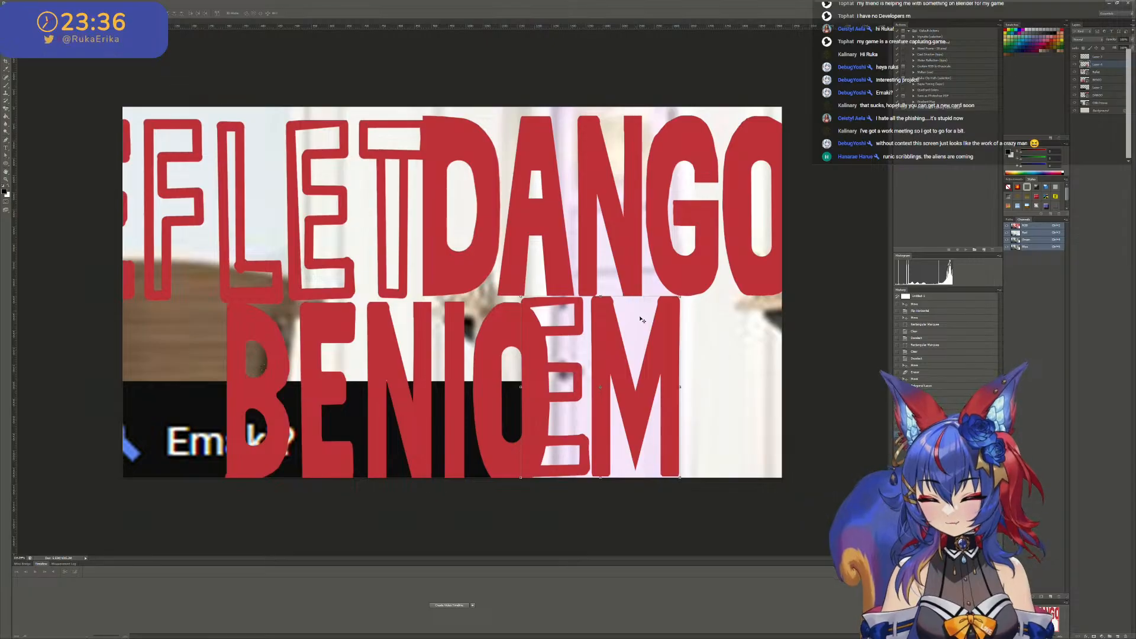
{"action": "mouse_move", "coordinate": [644, 319]}
{"action": "left_mouse_down"}
{"action": "mouse_move", "coordinate": [663, 301]}
{"action": "mouse_move", "coordinate": [655, 329]}
{"action": "mouse_move", "coordinate": [568, 308]}
{"action": "mouse_move", "coordinate": [437, 333]}
{"action": "mouse_move", "coordinate": [453, 265]}
{"action": "mouse_move", "coordinate": [447, 189]}
{"action": "mouse_move", "coordinate": [438, 202]}
{"action": "mouse_move", "coordinate": [455, 210]}
{"action": "left_mouse_up"}
- On the DANGO layer, outline the A with the Polygonal Lasso and copy it to a new layer with Layer Via Copy
{"action": "scroll", "coordinate": [447, 203], "scroll_direction": "up", "scroll_amount": 4, "text": "alt"}
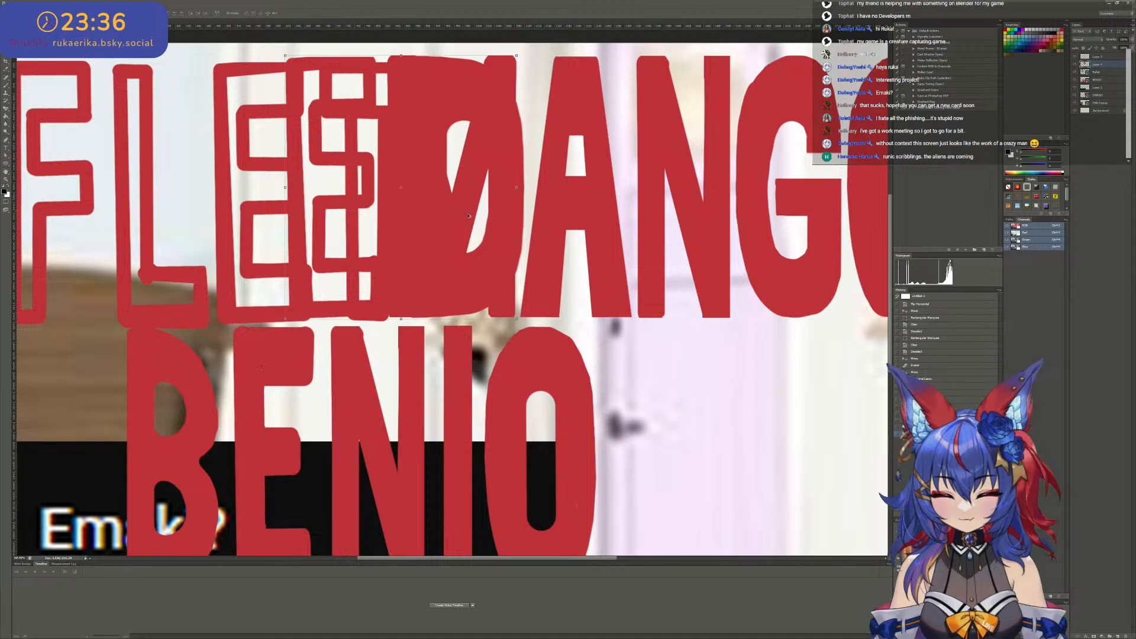
{"action": "scroll", "coordinate": [525, 390], "scroll_direction": "down", "scroll_amount": 3, "text": "alt"}
{"action": "scroll", "coordinate": [468, 266], "scroll_direction": "up", "scroll_amount": 3, "text": "alt"}
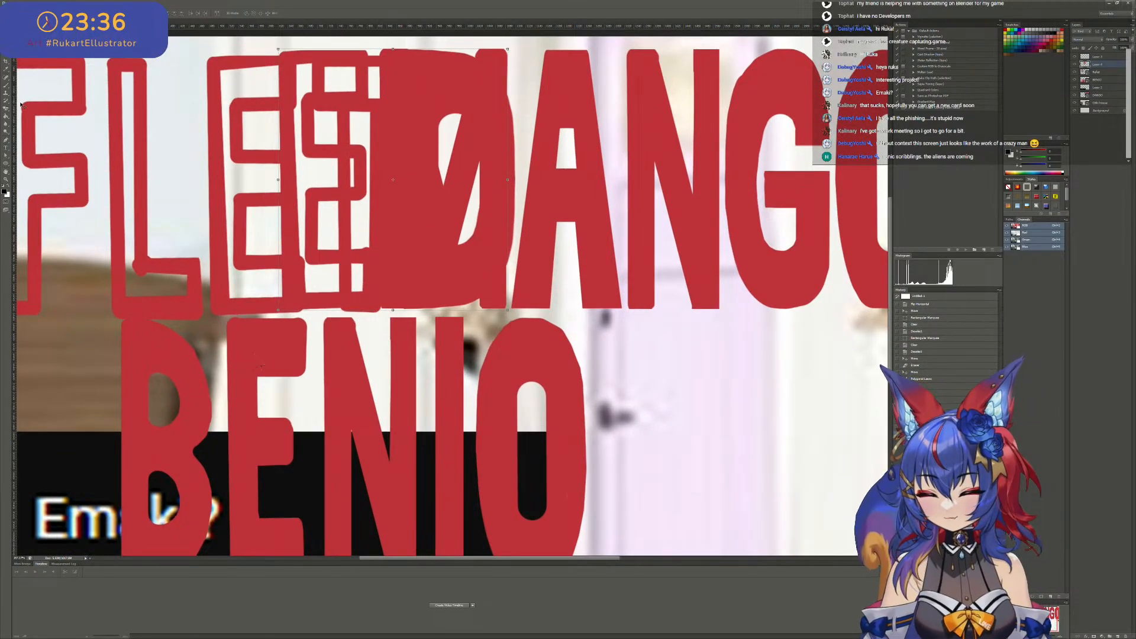
{"action": "key", "text": "ctrl+minus"}
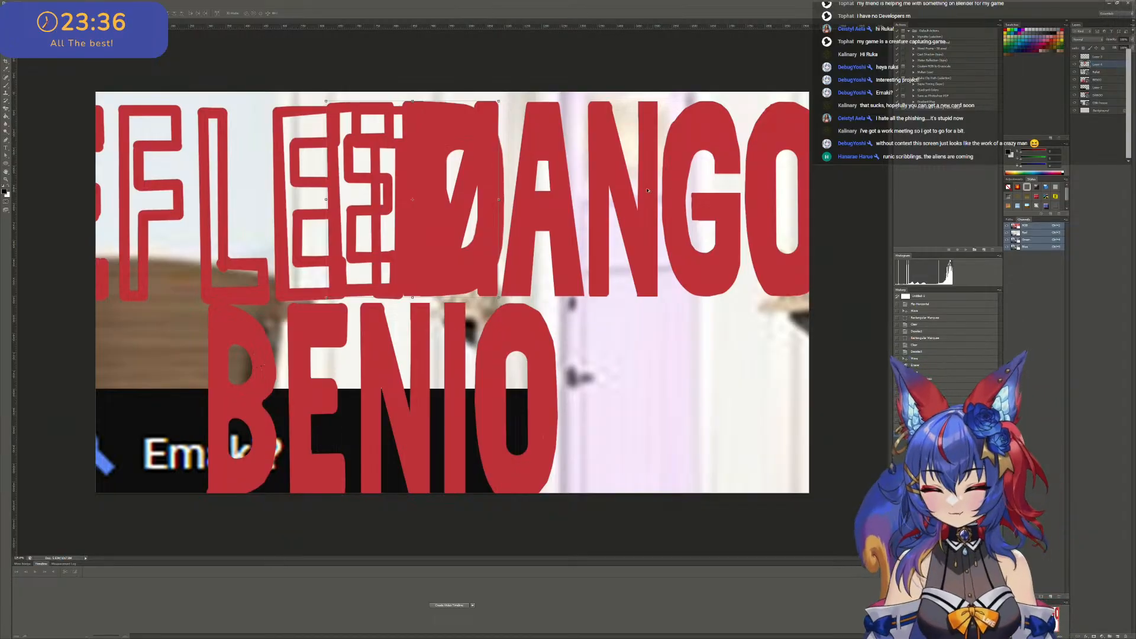
{"action": "scroll", "coordinate": [647, 191], "scroll_direction": "up", "scroll_amount": 2, "text": "alt"}
{"action": "scroll", "coordinate": [535, 181], "scroll_direction": "up", "scroll_amount": 2, "text": "alt"}
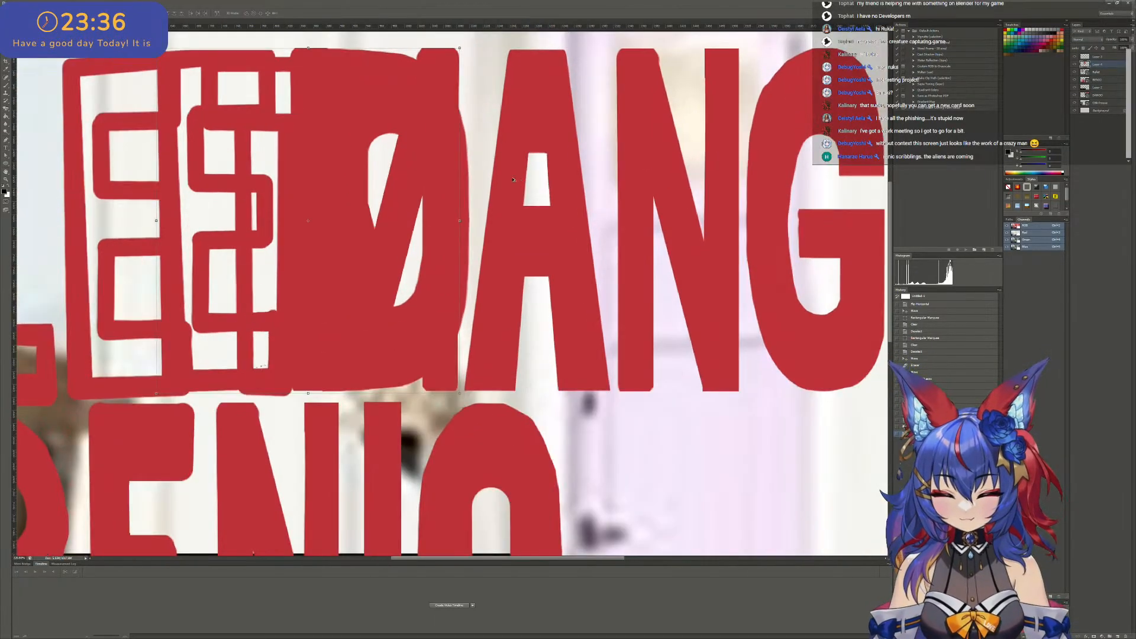
{"action": "right_click", "coordinate": [582, 155]}
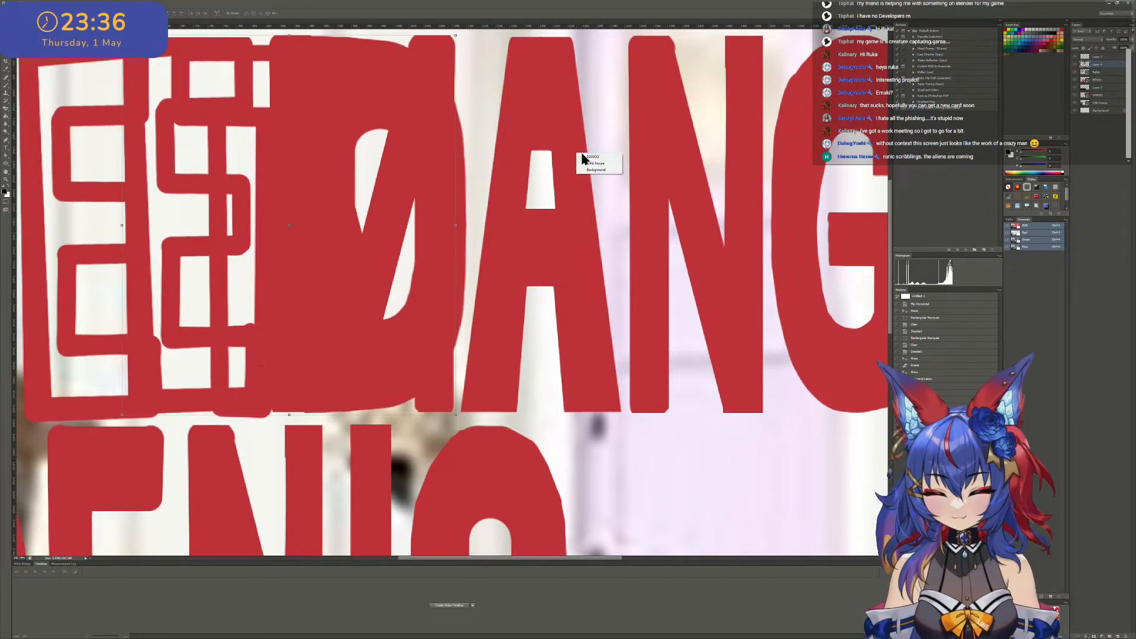
{"action": "left_click", "coordinate": [592, 156]}
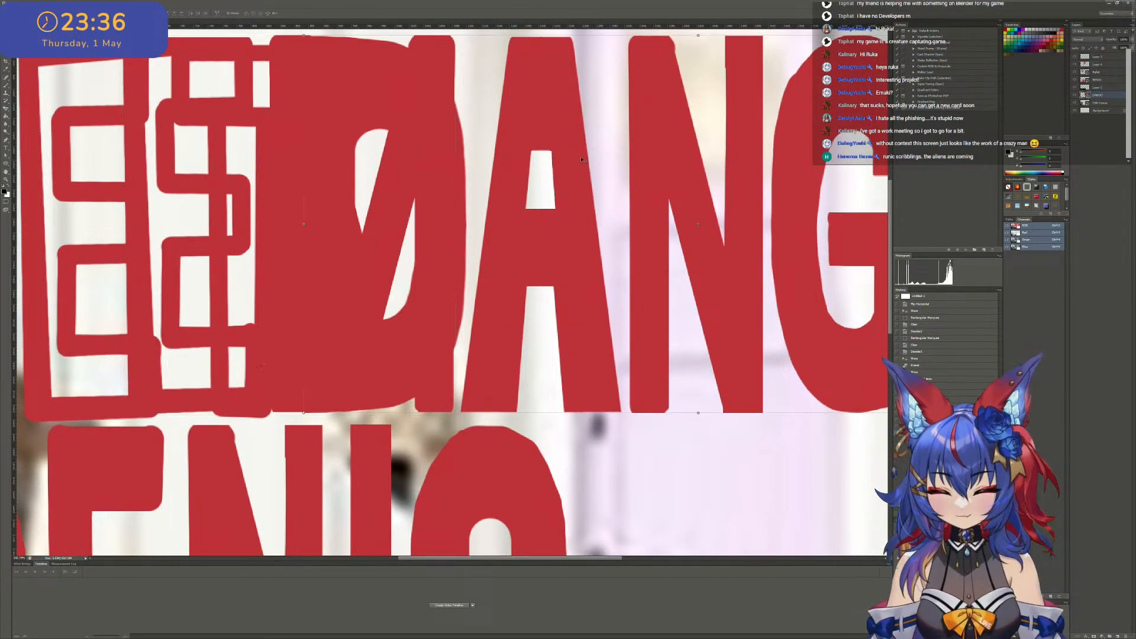
{"action": "left_click", "coordinate": [6, 45]}
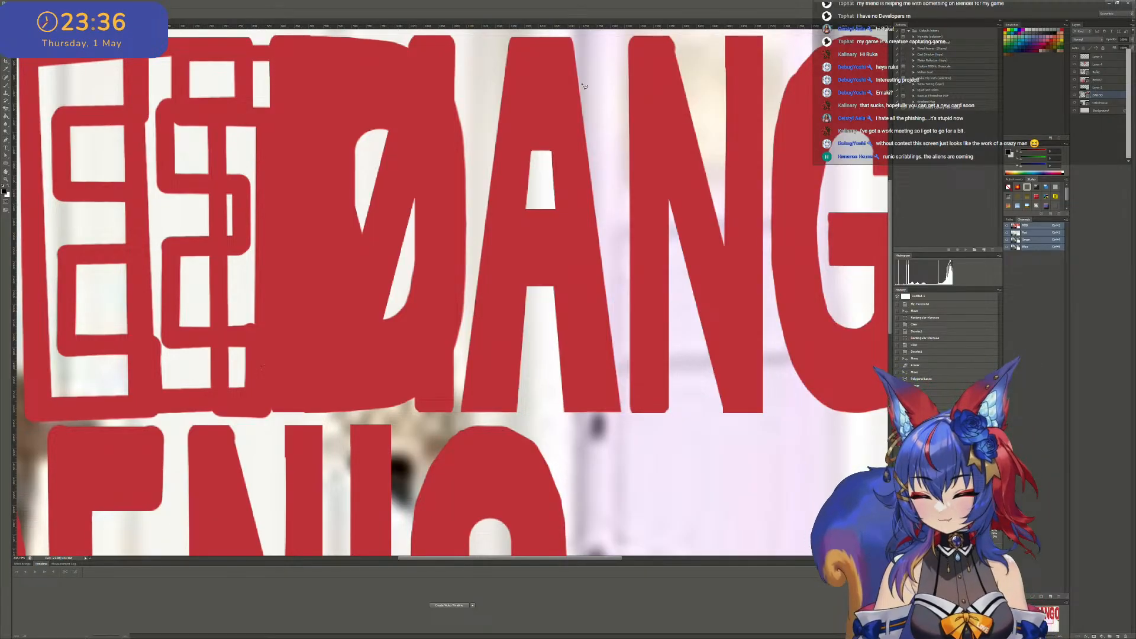
{"action": "left_click", "coordinate": [606, 38]}
{"action": "left_click", "coordinate": [626, 429]}
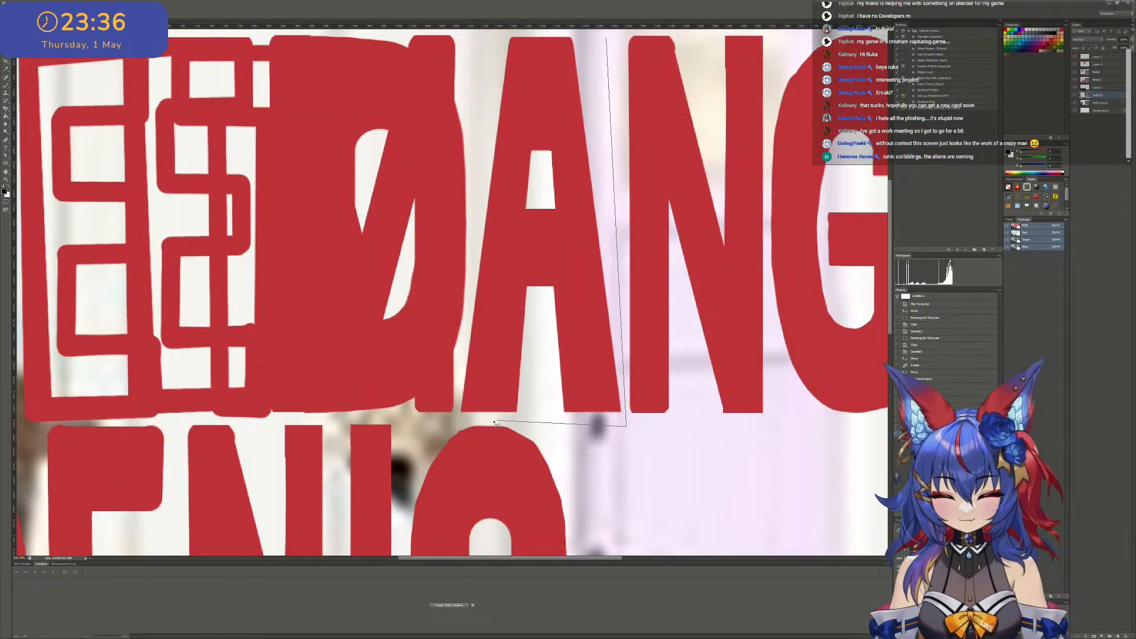
{"action": "left_click", "coordinate": [453, 417]}
{"action": "scroll", "coordinate": [502, 73], "scroll_direction": "up", "scroll_amount": 3}
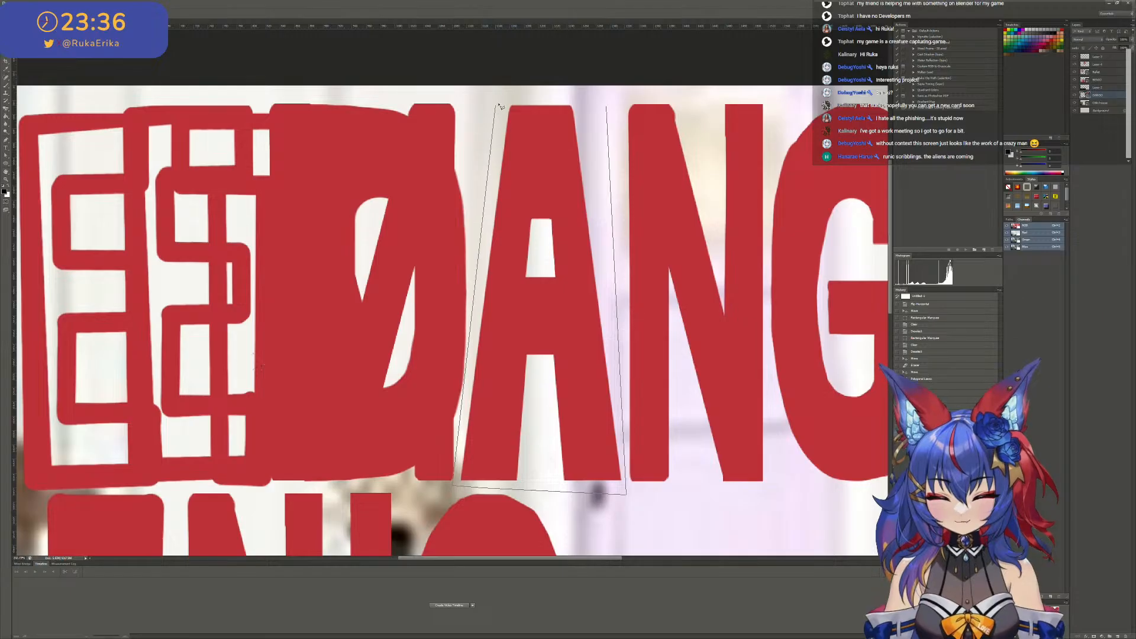
{"action": "left_click", "coordinate": [604, 109]}
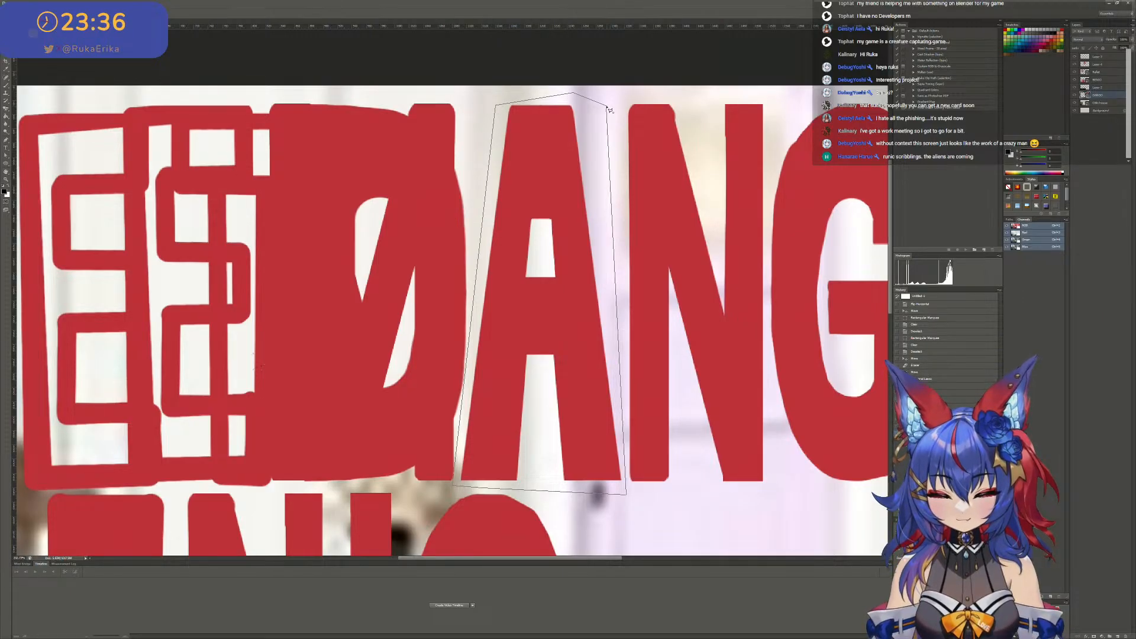
{"action": "right_click", "coordinate": [563, 186]}
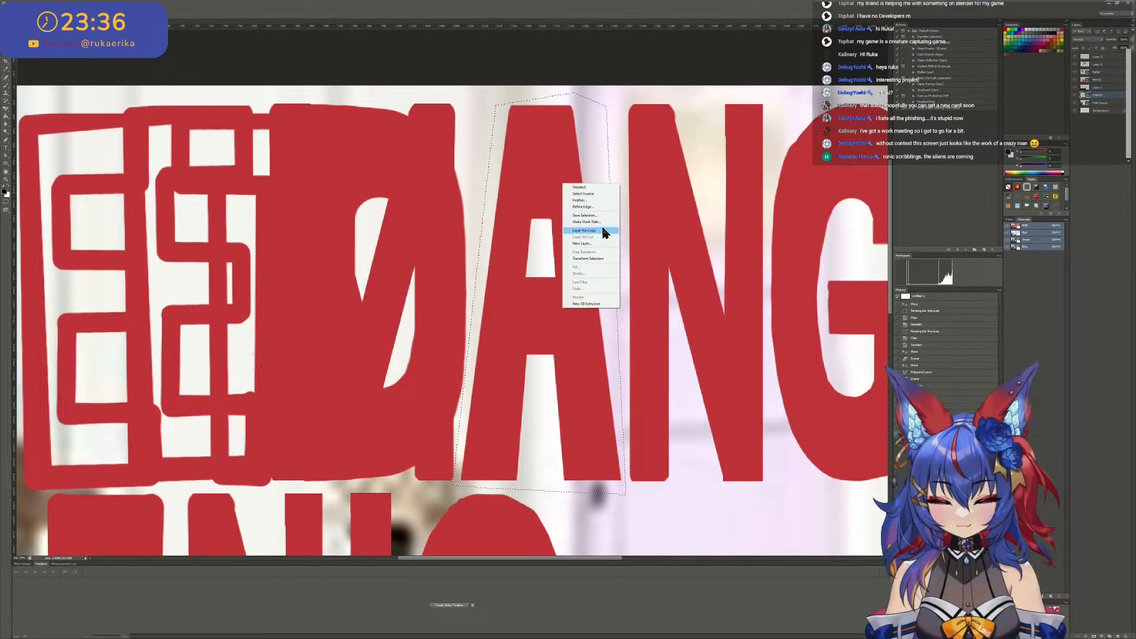
{"action": "left_click", "coordinate": [604, 231]}
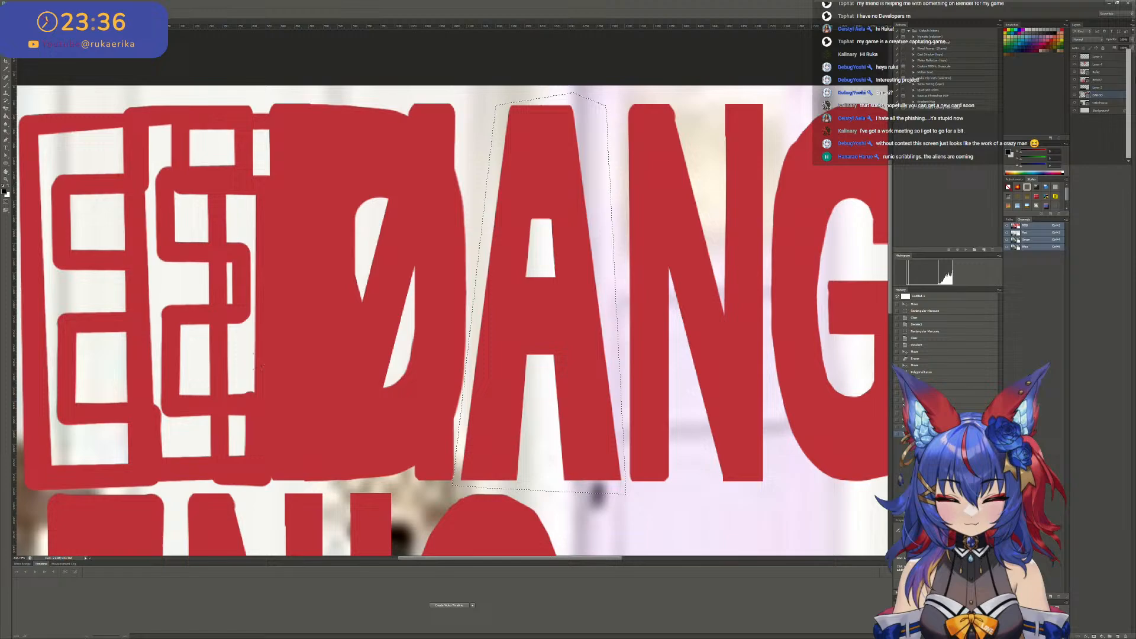
- With the DANGO layer active, copy the lasso-outlined A to its own layer using Layer Via Copy
{"action": "left_click", "coordinate": [1107, 81]}
{"action": "left_click", "coordinate": [1106, 96]}
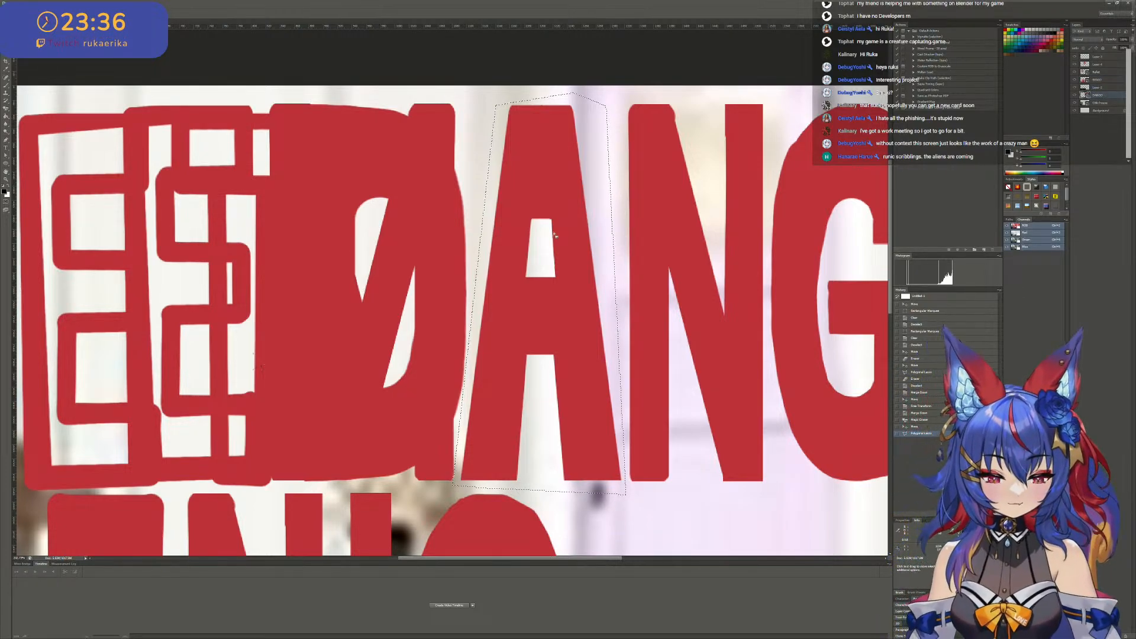
{"action": "right_click", "coordinate": [536, 233]}
{"action": "left_click", "coordinate": [573, 281]}
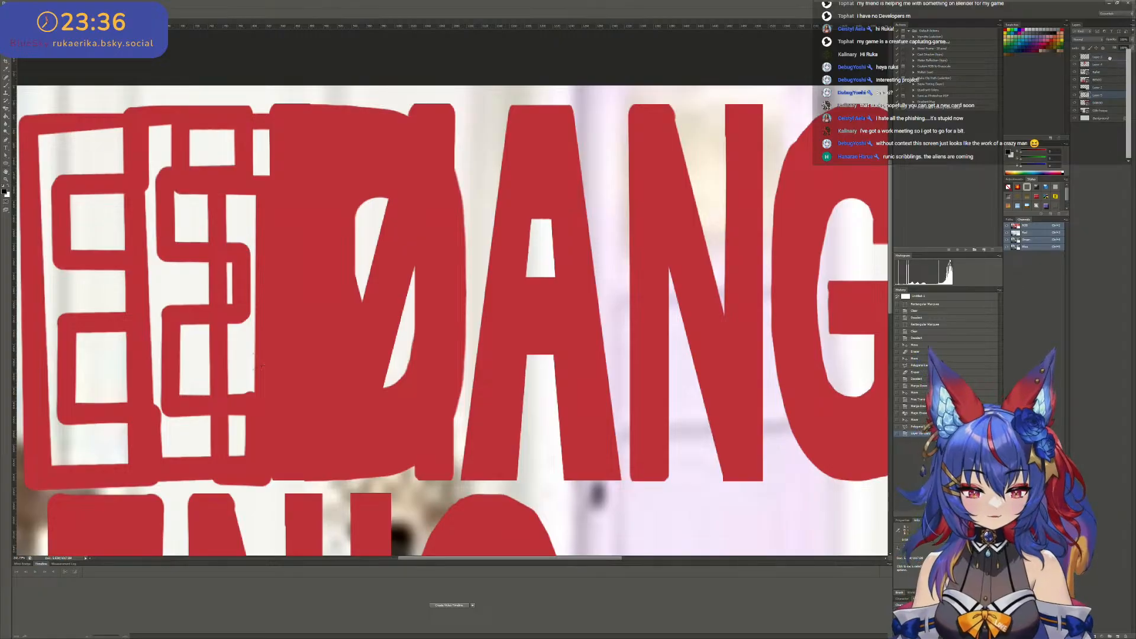
- Move the copied A layer up the stack next to the EM layer, check by toggling visibility, and merge the two
{"action": "left_click_drag", "start_coordinate": [1106, 60], "coordinate": [1105, 62]}
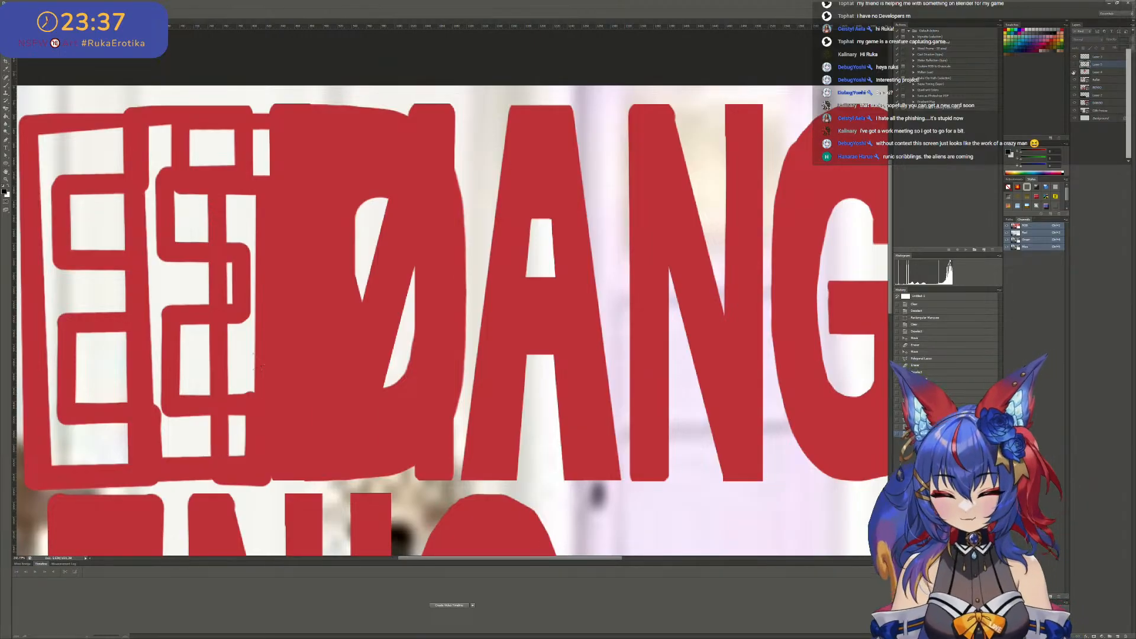
{"action": "left_click", "coordinate": [1074, 71]}
{"action": "left_click", "coordinate": [1074, 71]}
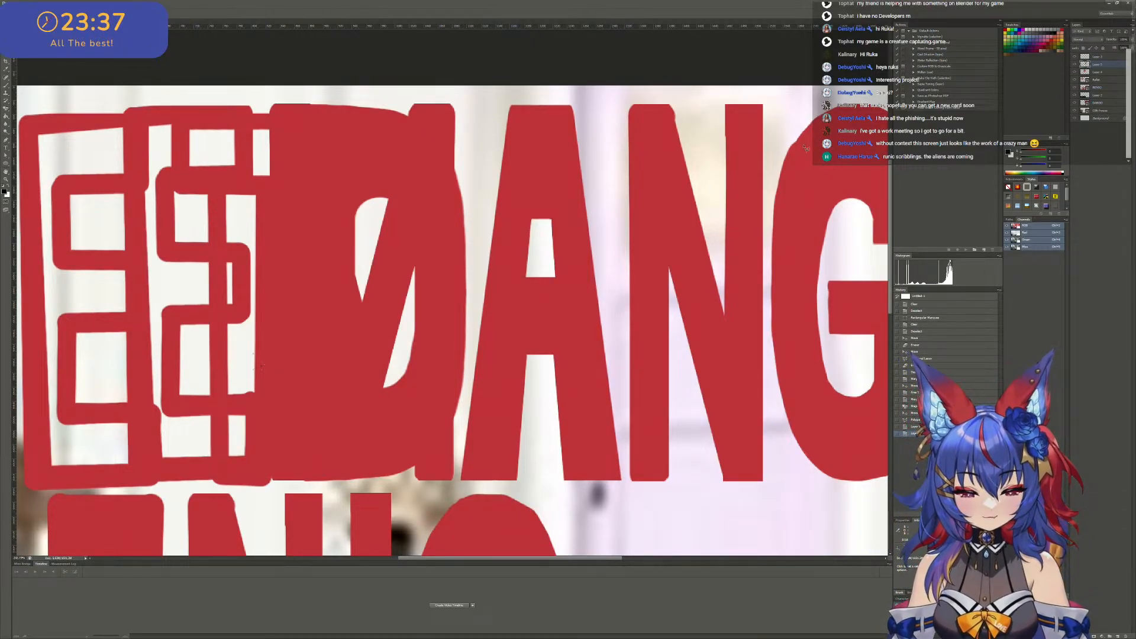
{"action": "key", "text": "ctrl+e"}
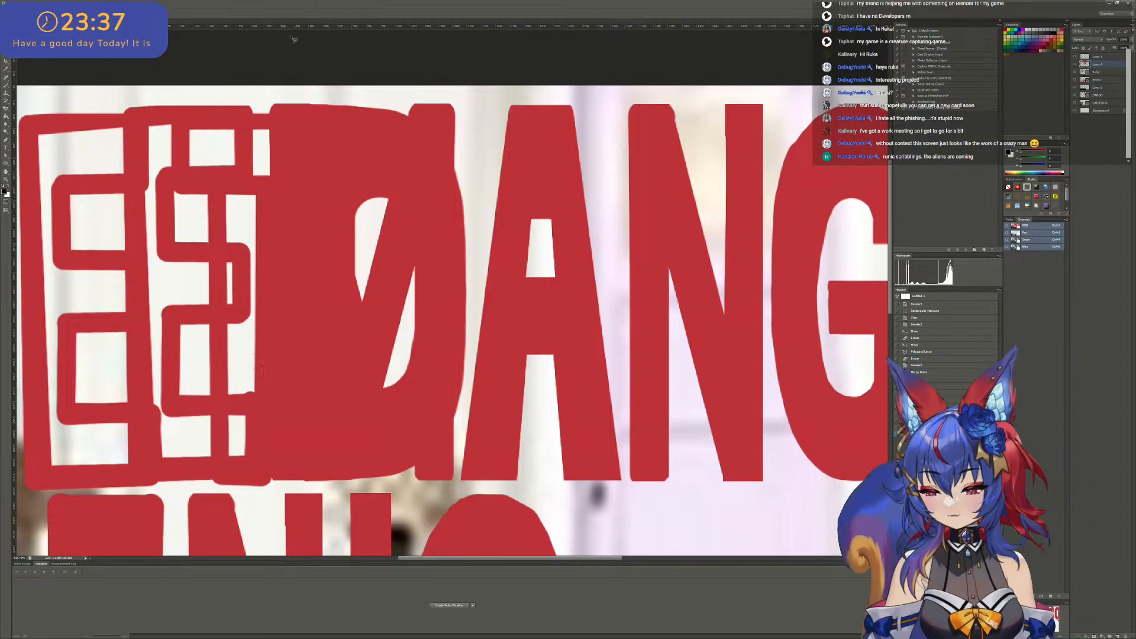
- Move the EMA lettering to the canvas's lower-right corner and shift BENIO up and left, clear of it
{"action": "scroll", "coordinate": [262, 366], "scroll_direction": "down", "scroll_amount": 10, "text": "alt"}
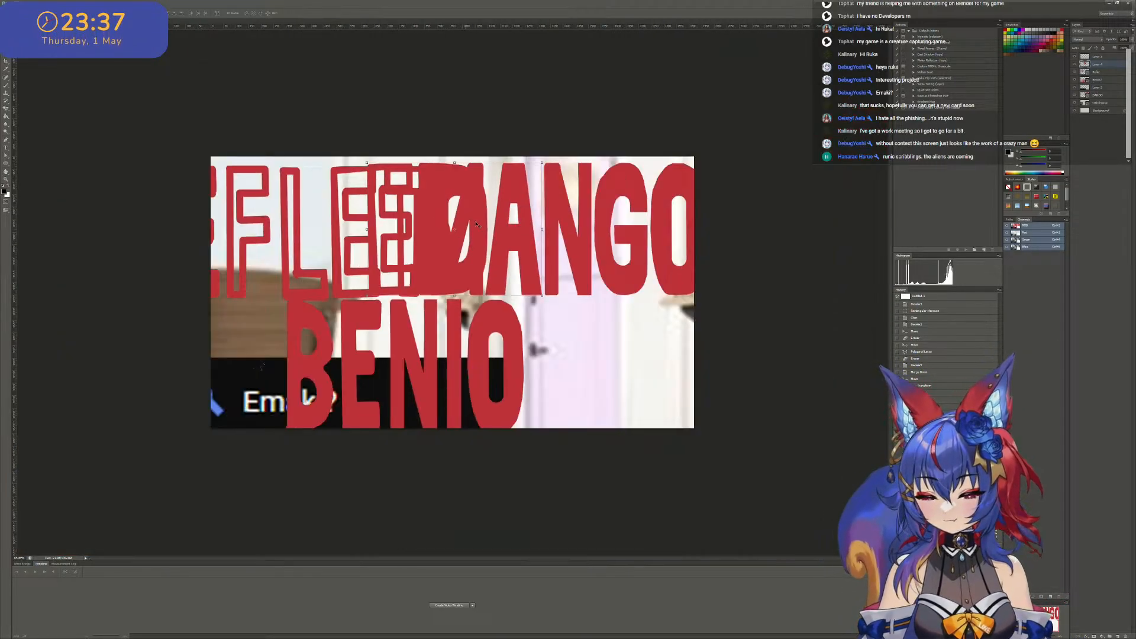
{"action": "left_click_drag", "start_coordinate": [449, 230], "coordinate": [591, 332]}
{"action": "key", "text": "ctrl+t"}
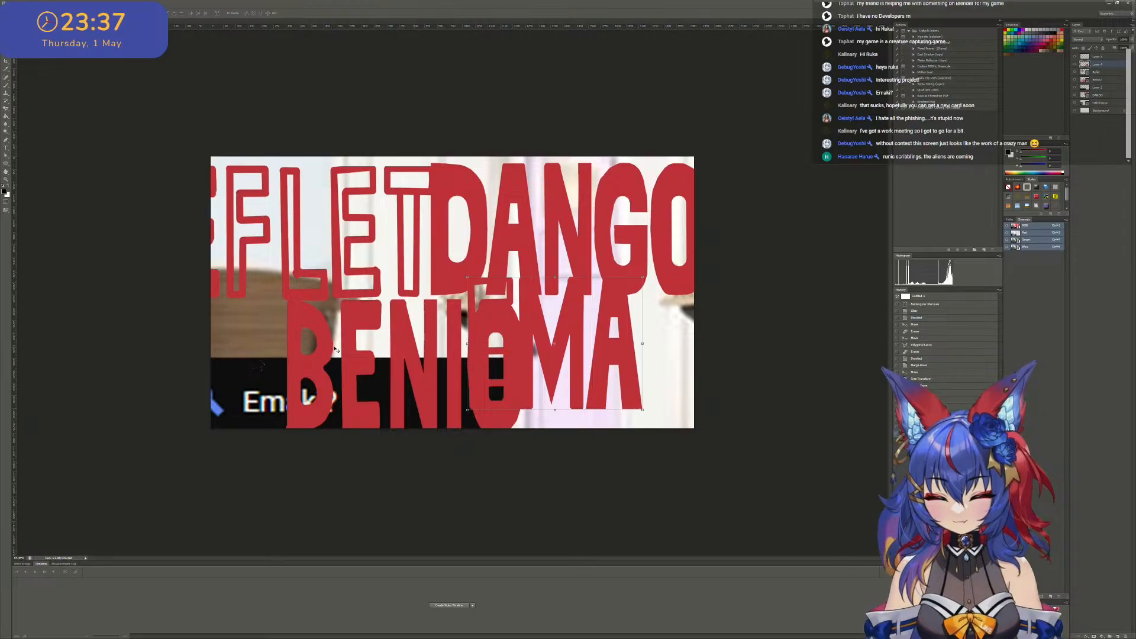
{"action": "right_click", "coordinate": [346, 347]}
{"action": "left_click", "coordinate": [375, 352]}
{"action": "left_click_drag", "start_coordinate": [351, 354], "coordinate": [402, 297]}
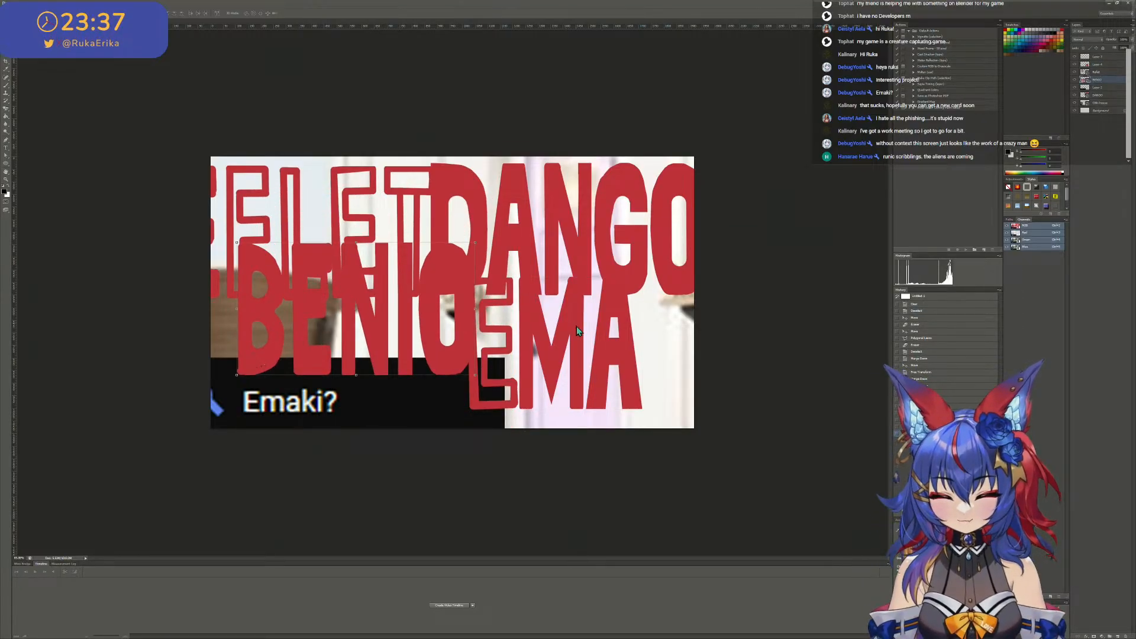
{"action": "left_click", "coordinate": [592, 330]}
{"action": "left_click_drag", "start_coordinate": [589, 327], "coordinate": [560, 324]}
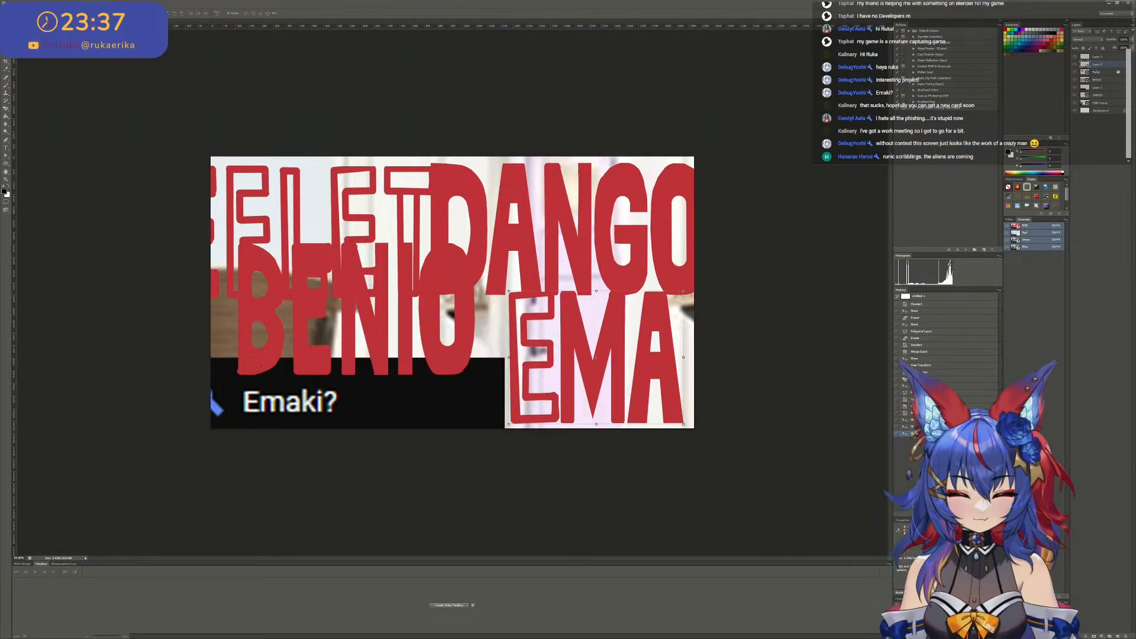
- Hide the BENIO and DANGO layers to uncover the reference image behind the lettering
{"action": "left_click", "coordinate": [1075, 80]}
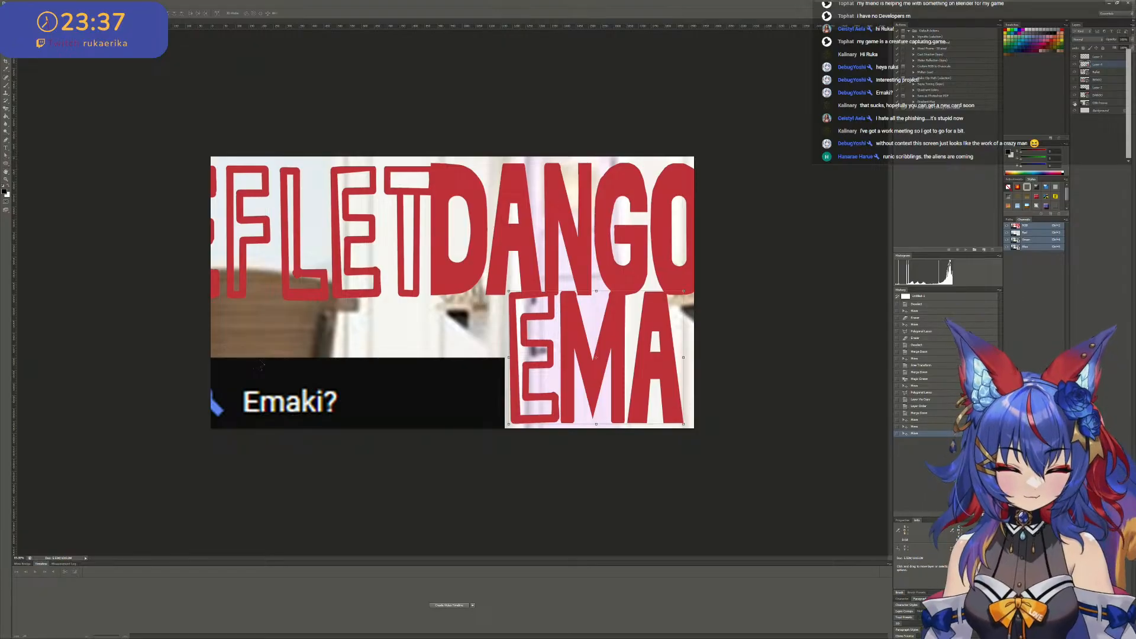
{"action": "left_click", "coordinate": [1075, 94]}
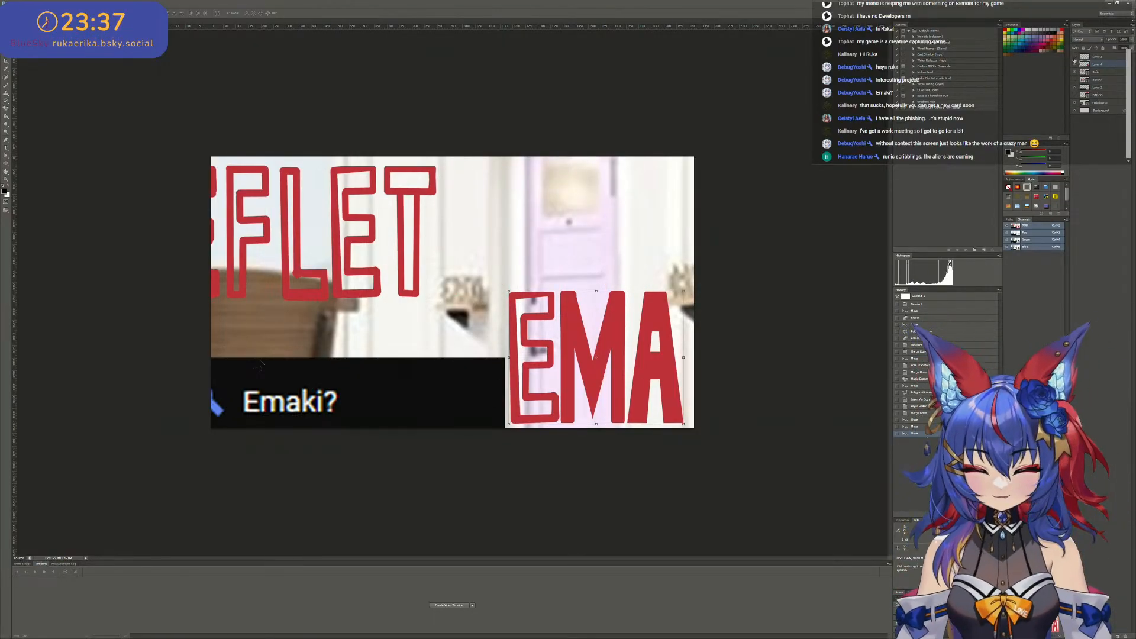
{"action": "scroll", "coordinate": [454, 282], "scroll_direction": "up", "scroll_amount": 1, "text": "alt"}
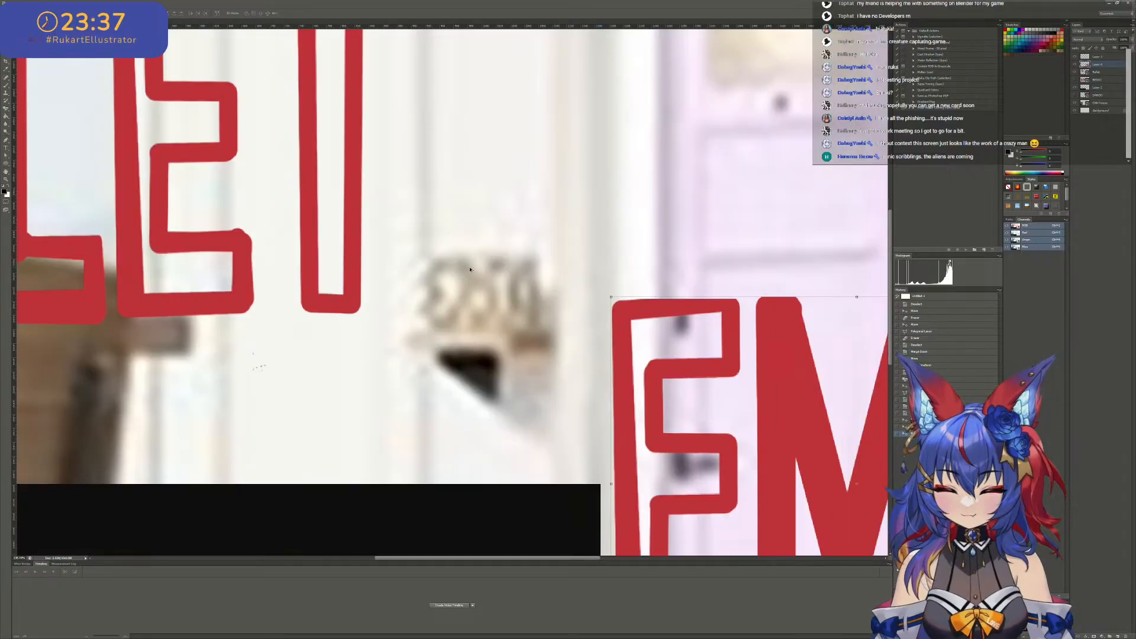
{"action": "scroll", "coordinate": [473, 269], "scroll_direction": "down", "scroll_amount": 2, "text": "alt"}
{"action": "scroll", "coordinate": [473, 270], "scroll_direction": "down", "scroll_amount": 1, "text": "alt"}
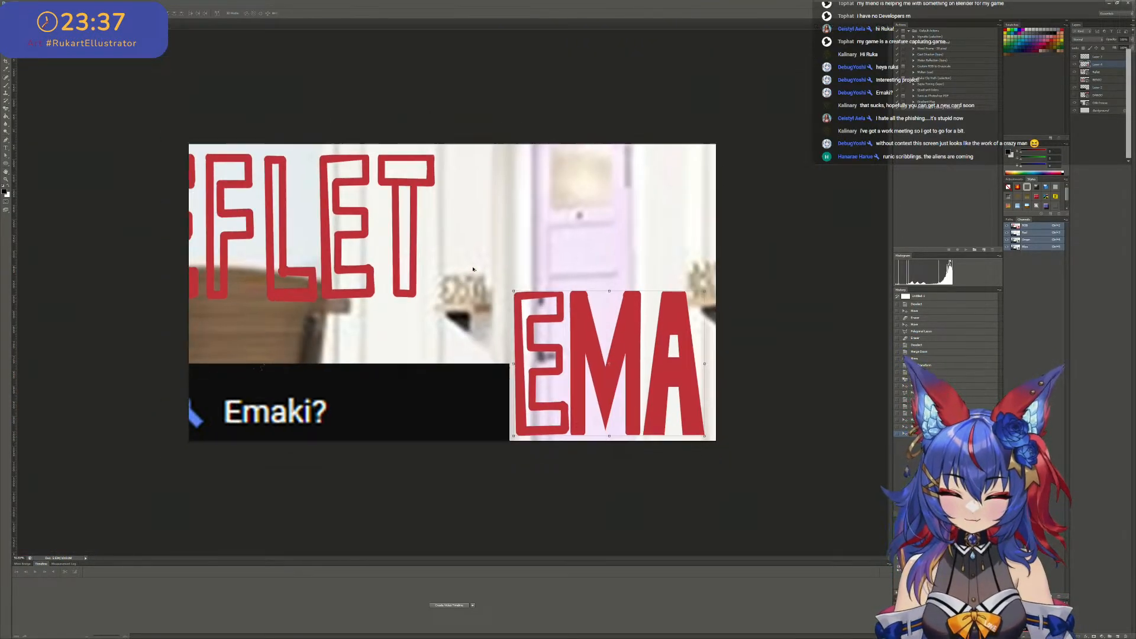
- Select the reference image layer and scale it down toward the canvas so more of the room scene fits
{"action": "scroll", "coordinate": [501, 261], "scroll_direction": "down", "scroll_amount": 2, "text": "alt"}
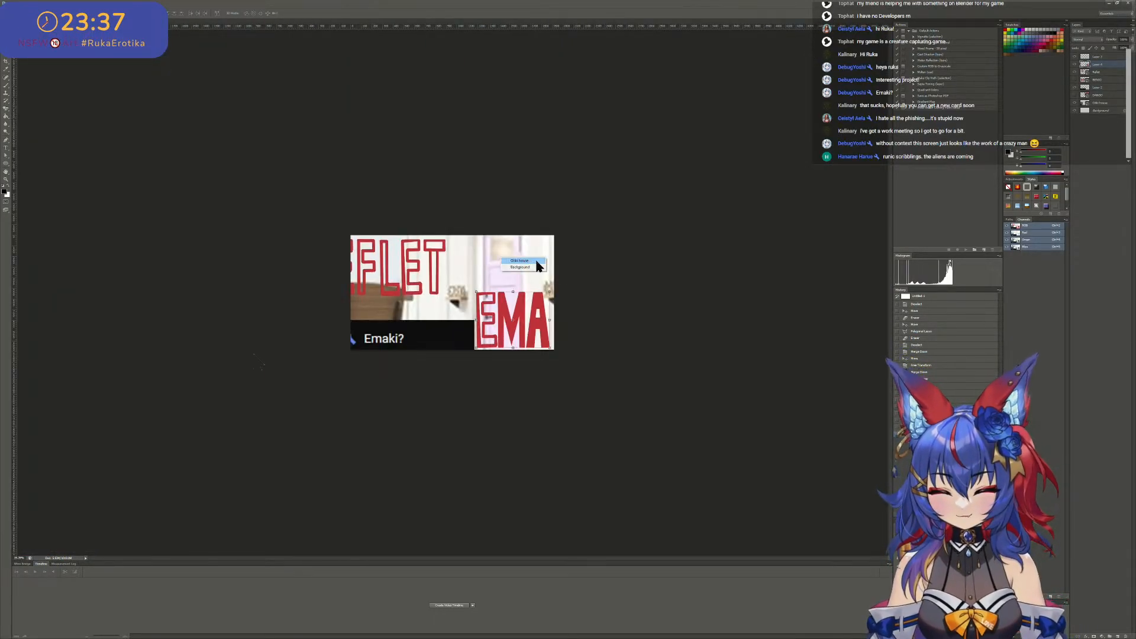
{"action": "scroll", "coordinate": [503, 263], "scroll_direction": "down", "scroll_amount": 3, "text": "alt"}
{"action": "scroll", "coordinate": [673, 312], "scroll_direction": "down", "scroll_amount": 1, "text": "alt"}
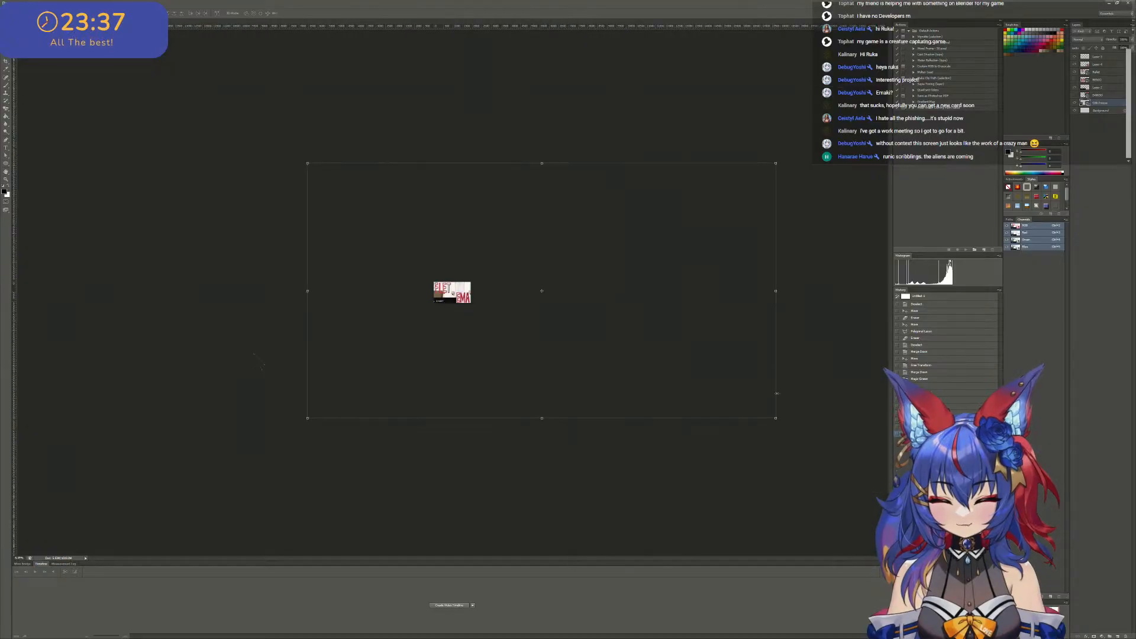
{"action": "left_click_drag", "start_coordinate": [776, 418], "coordinate": [535, 308], "text": "alt+shift"}
{"action": "scroll", "coordinate": [537, 320], "scroll_direction": "up", "scroll_amount": 3, "text": "alt"}
{"action": "scroll", "coordinate": [533, 303], "scroll_direction": "up", "scroll_amount": 10, "text": "alt"}
{"action": "scroll", "coordinate": [501, 206], "scroll_direction": "up", "scroll_amount": 4, "text": "alt"}
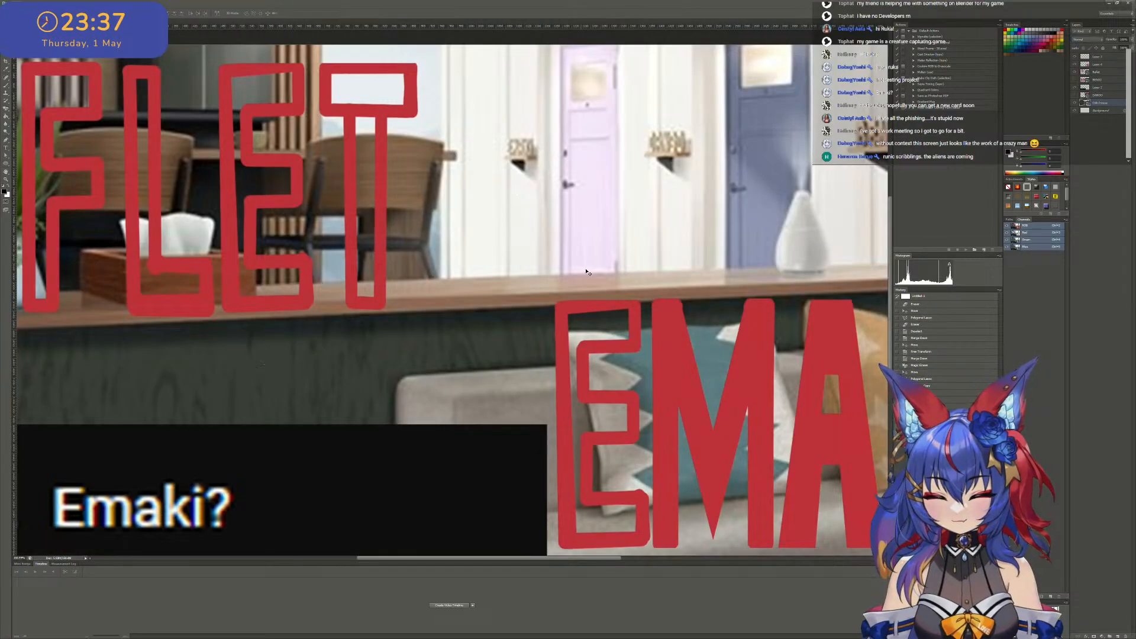
- Move the EMA lettering left to the lower middle of the canvas, leaving the door signs in the reference image uncovered
{"action": "left_click_drag", "start_coordinate": [653, 367], "coordinate": [456, 263]}
{"action": "scroll", "coordinate": [484, 132], "scroll_direction": "up", "scroll_amount": 3, "text": "alt"}
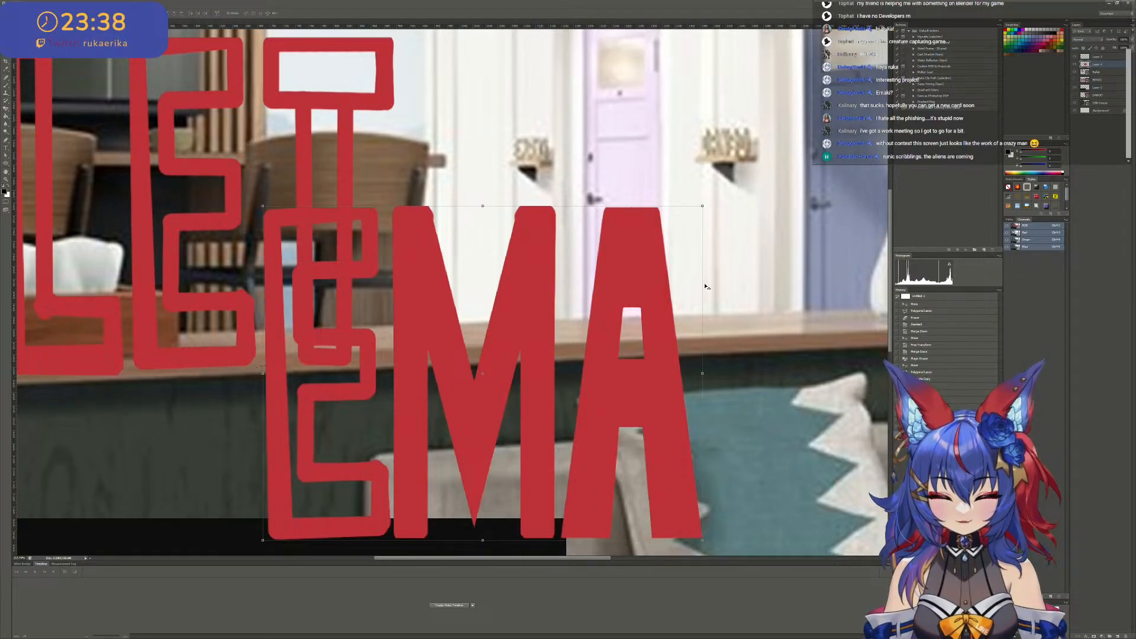
{"action": "scroll", "coordinate": [710, 285], "scroll_direction": "down", "scroll_amount": 1, "text": "ctrl"}
{"action": "scroll", "coordinate": [560, 155], "scroll_direction": "up", "scroll_amount": 3, "text": "alt"}
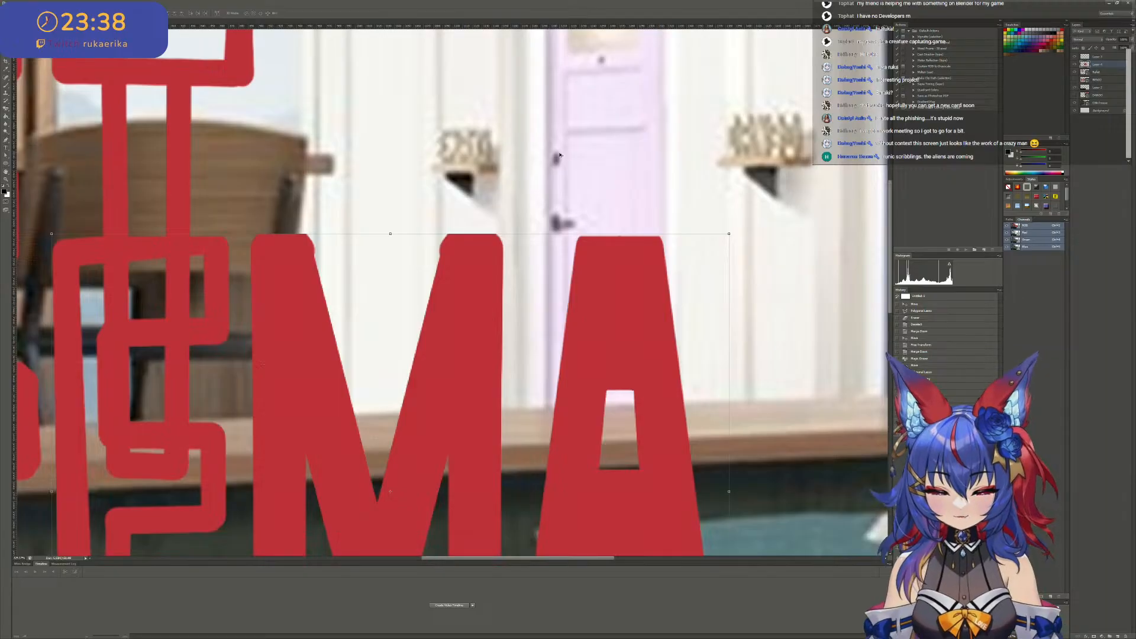
{"action": "scroll", "coordinate": [499, 125], "scroll_direction": "down", "scroll_amount": 2, "text": "alt"}
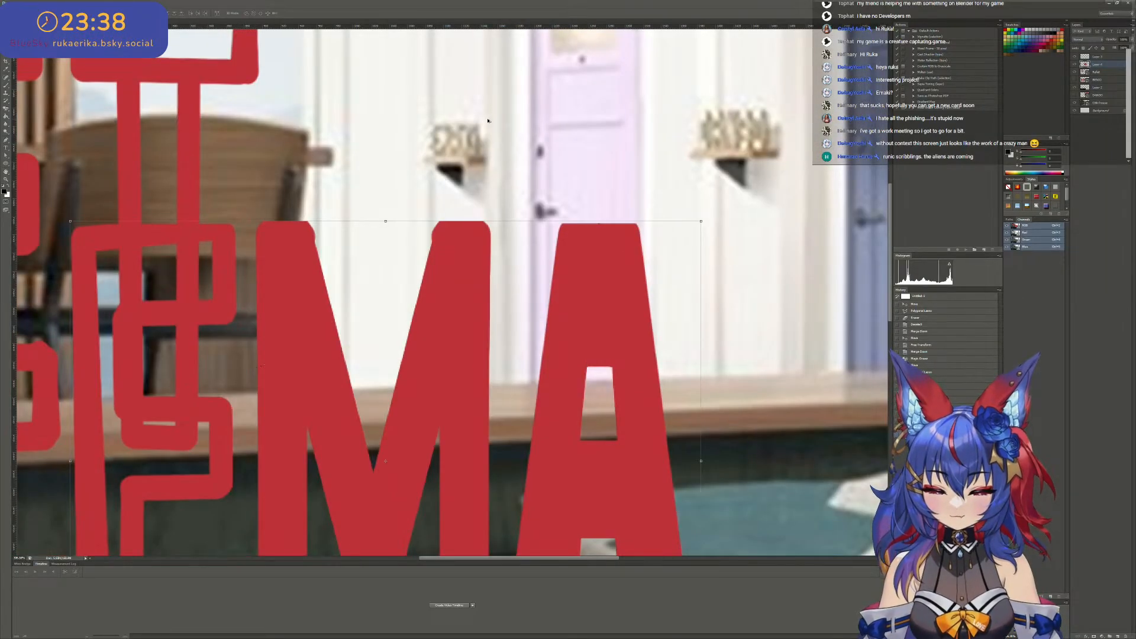
{"action": "scroll", "coordinate": [492, 124], "scroll_direction": "down", "scroll_amount": 5, "text": "alt"}
{"action": "scroll", "coordinate": [487, 152], "scroll_direction": "up", "scroll_amount": 1, "text": "alt"}
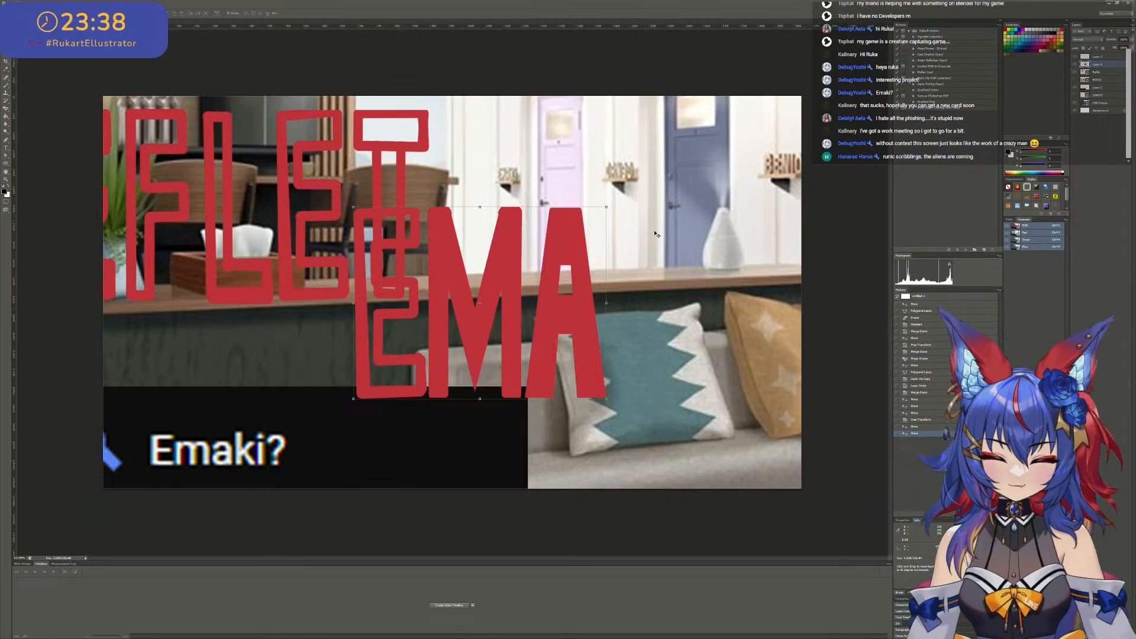
{"action": "left_click_drag", "start_coordinate": [557, 305], "coordinate": [492, 366]}
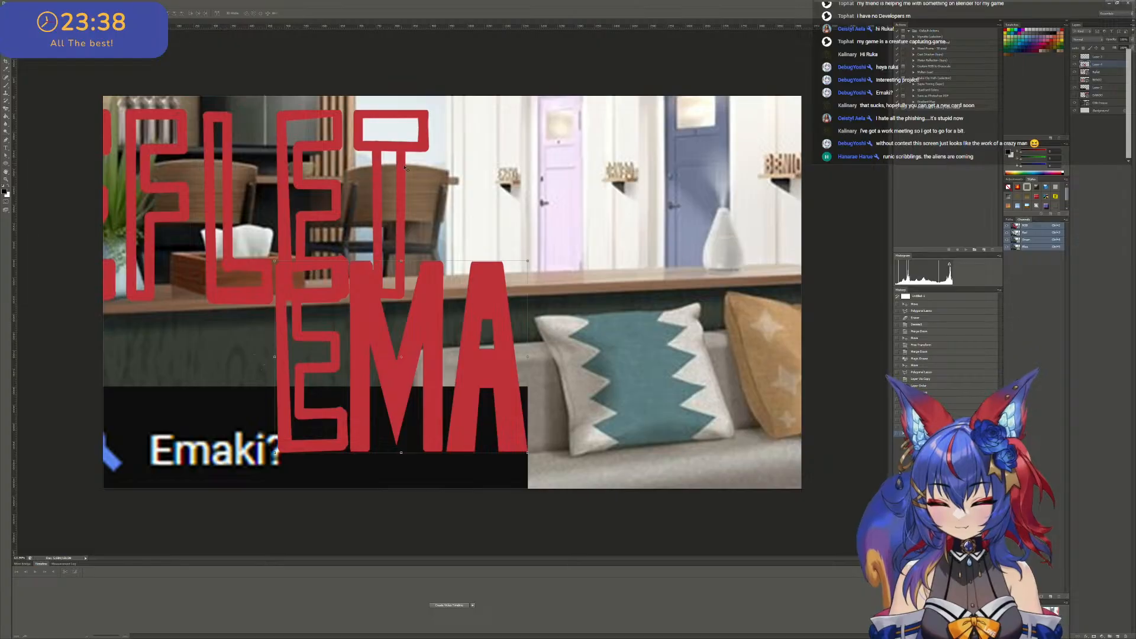
{"action": "left_click_drag", "start_coordinate": [315, 205], "coordinate": [291, 214]}
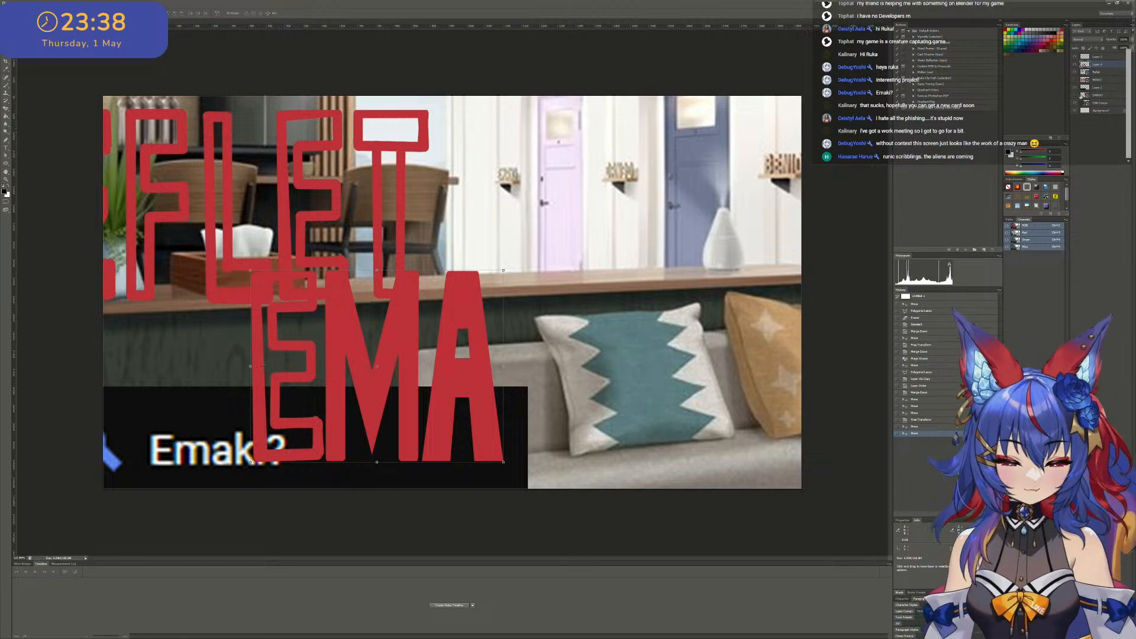
- Show the DANGO layer again and move it down over EMA so both words share the same letter height
{"action": "left_click", "coordinate": [1075, 95]}
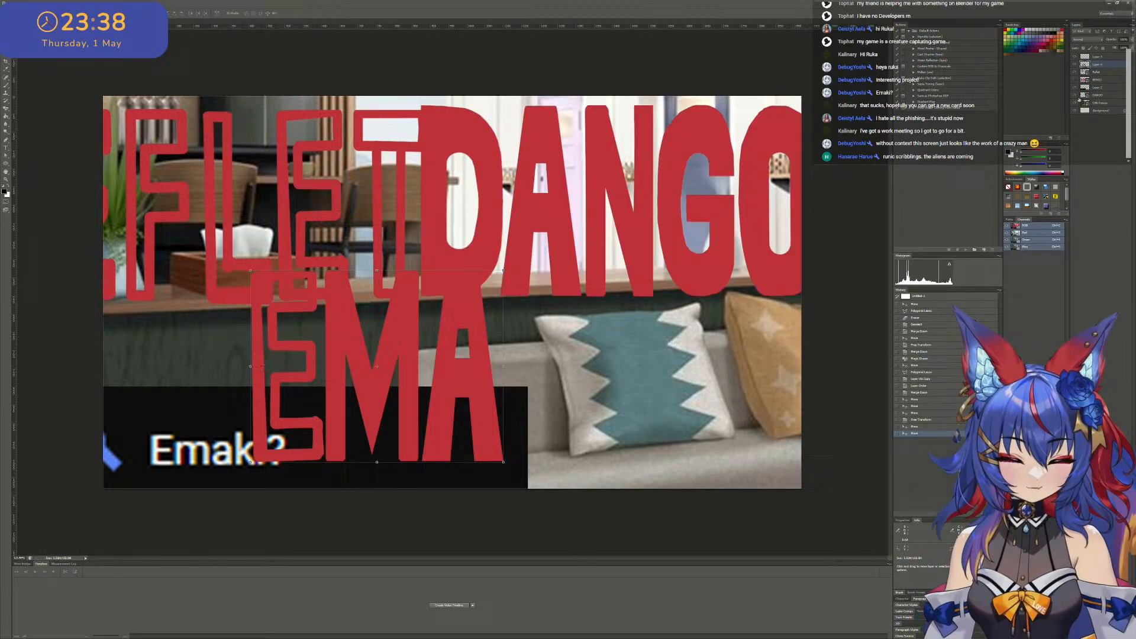
{"action": "right_click", "coordinate": [655, 193]}
{"action": "left_click", "coordinate": [674, 197]}
{"action": "mouse_move", "coordinate": [675, 195]}
{"action": "left_mouse_down"}
{"action": "mouse_move", "coordinate": [578, 199]}
{"action": "mouse_move", "coordinate": [676, 197]}
{"action": "left_mouse_up"}
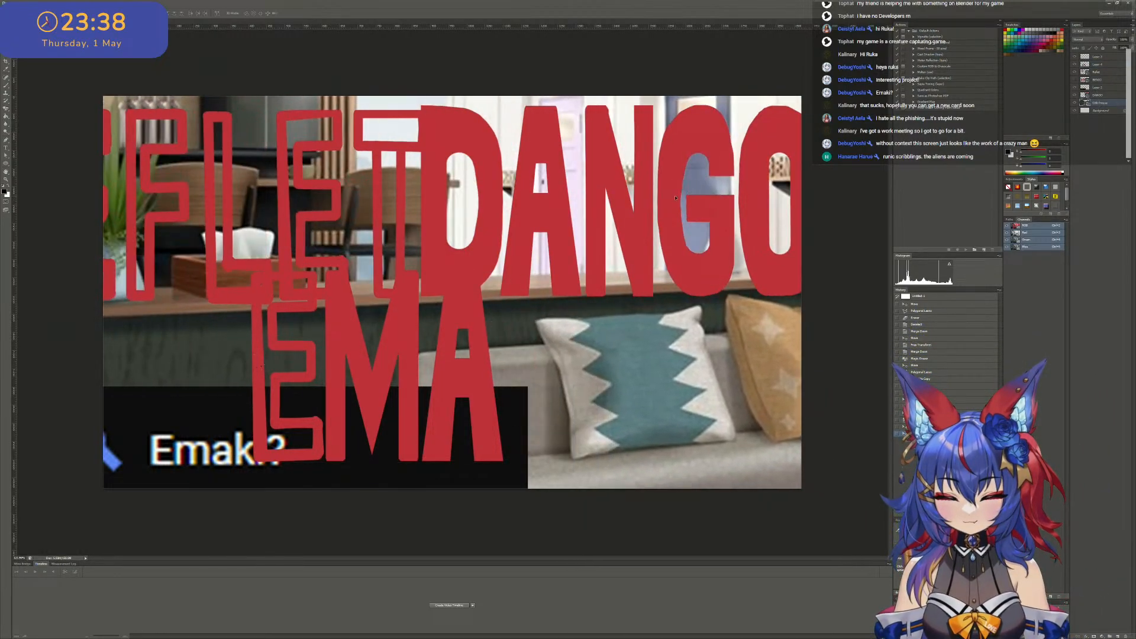
{"action": "right_click", "coordinate": [655, 195]}
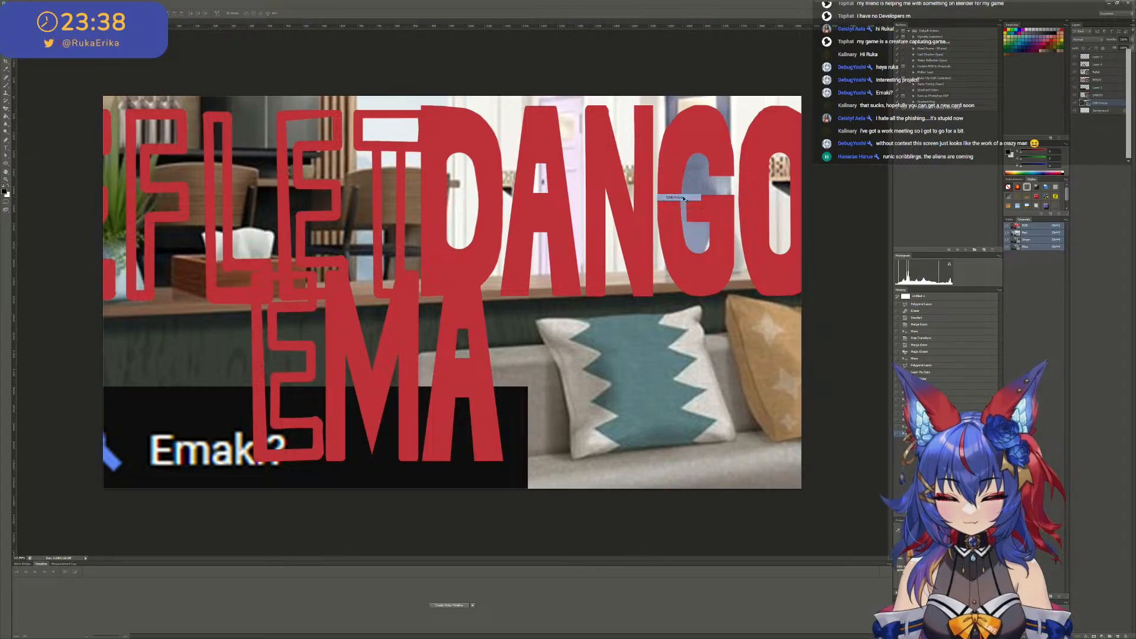
{"action": "left_click", "coordinate": [688, 204]}
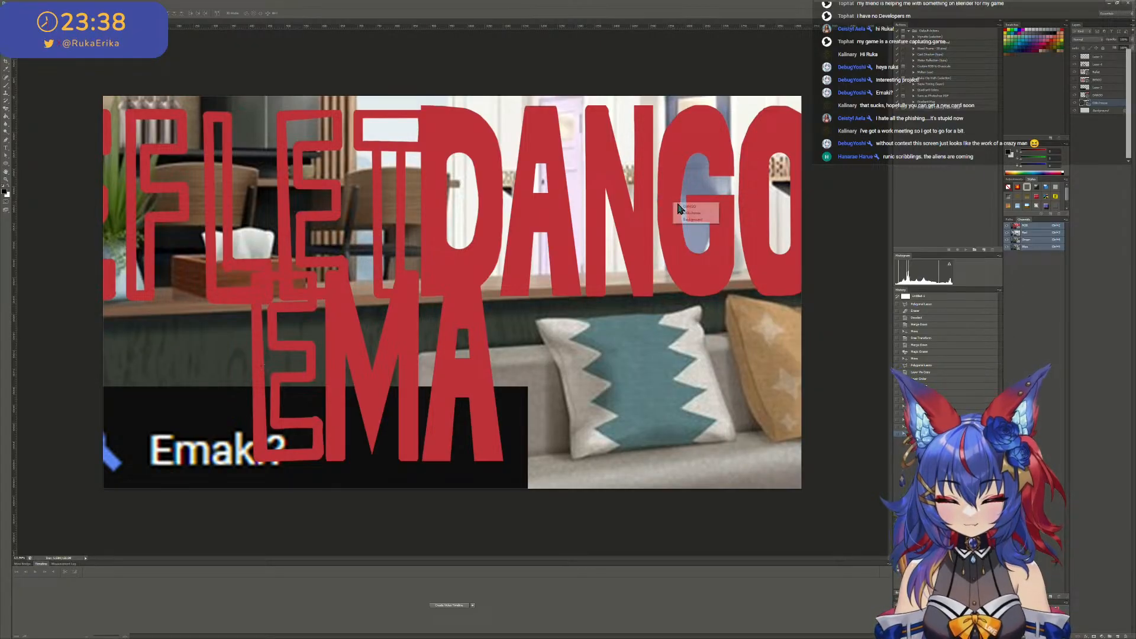
{"action": "right_click", "coordinate": [673, 203]}
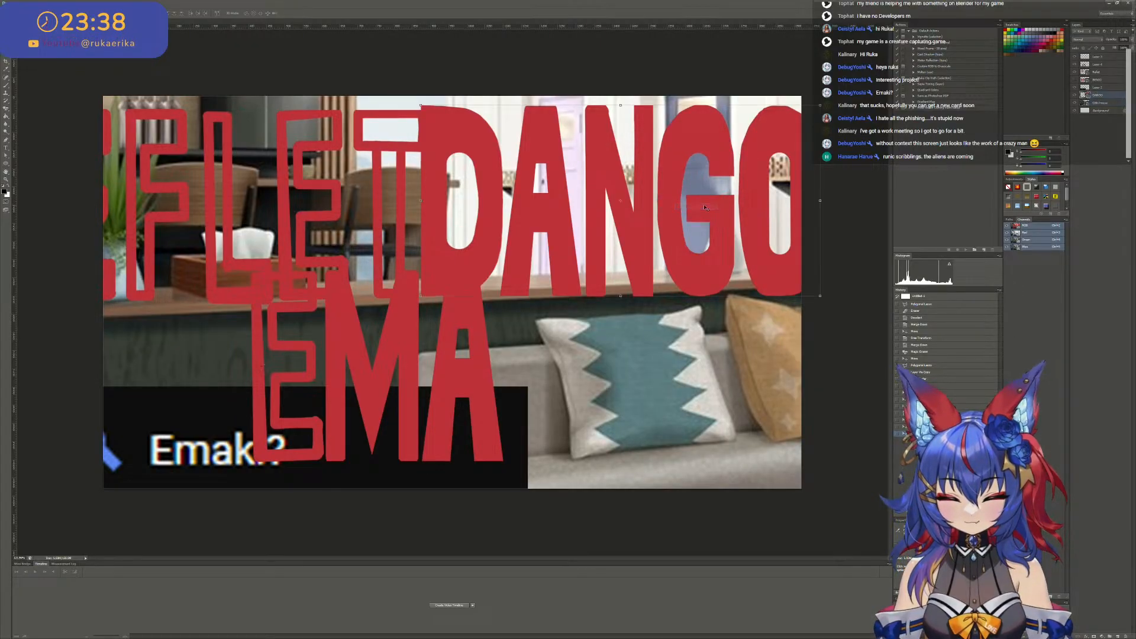
{"action": "left_click", "coordinate": [689, 206]}
{"action": "left_click_drag", "start_coordinate": [690, 208], "coordinate": [559, 373]}
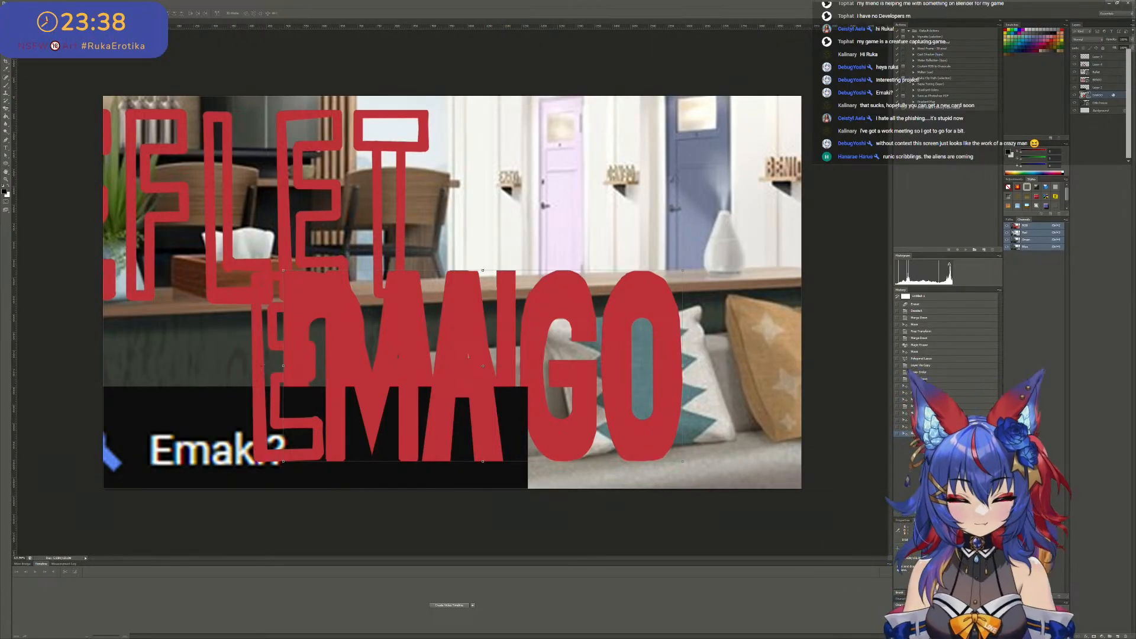
- On a new layer, sample the lettering's red and brush a K after the A, with a vertical stem and two diagonal arms
{"action": "left_click", "coordinate": [1118, 637]}
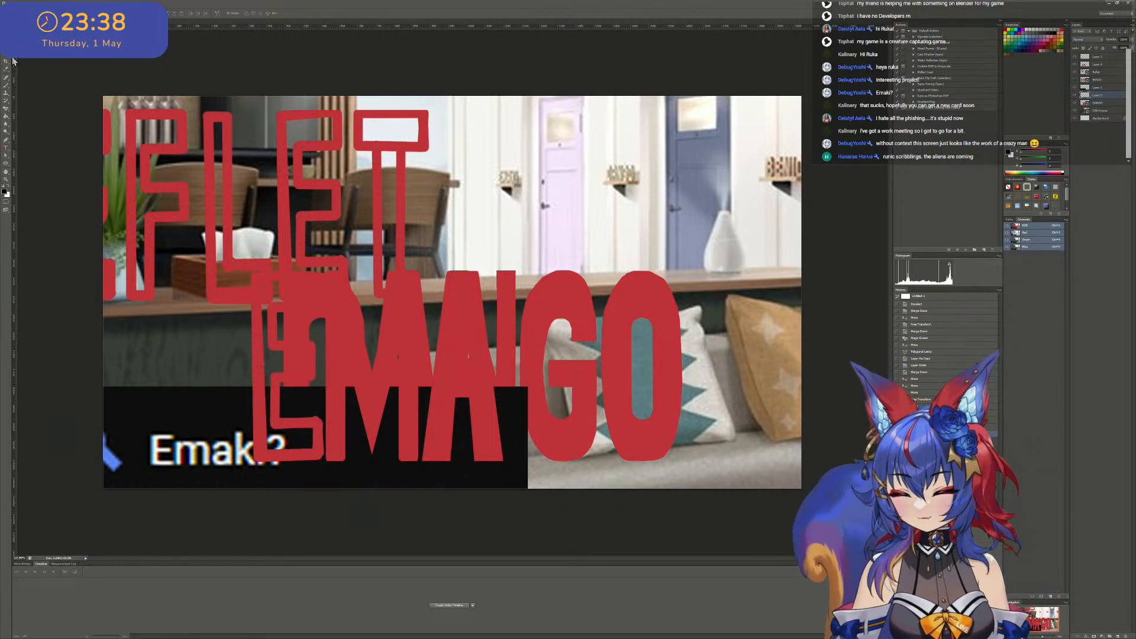
{"action": "left_click", "coordinate": [7, 85]}
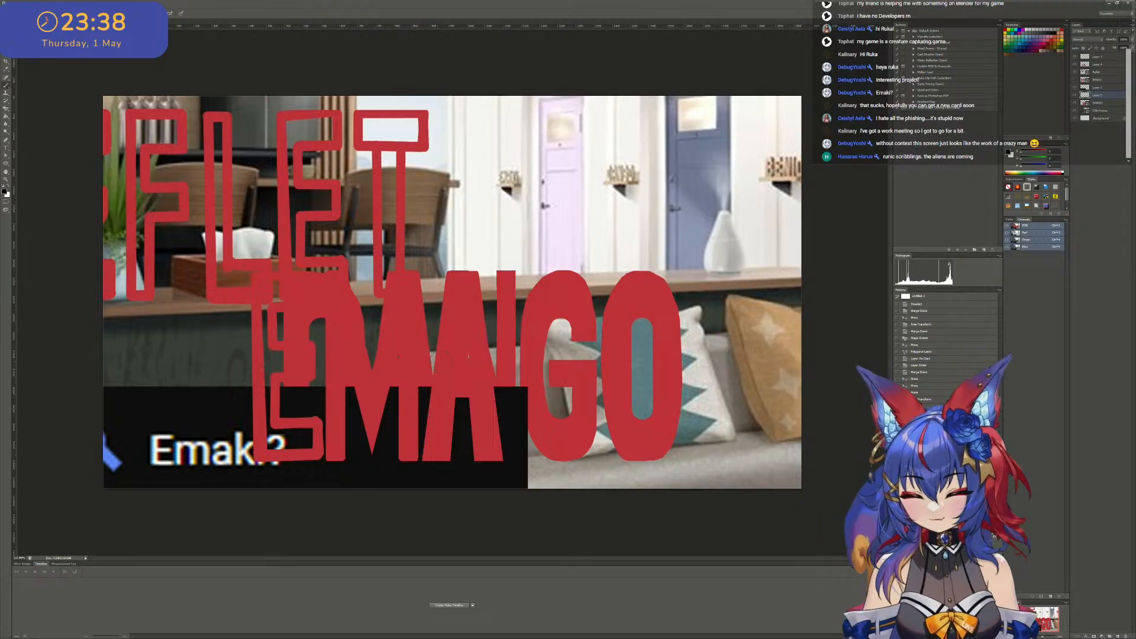
{"action": "left_click", "coordinate": [482, 386], "text": "alt"}
{"action": "scroll", "coordinate": [505, 364], "scroll_direction": "up", "scroll_amount": 6, "text": "alt"}
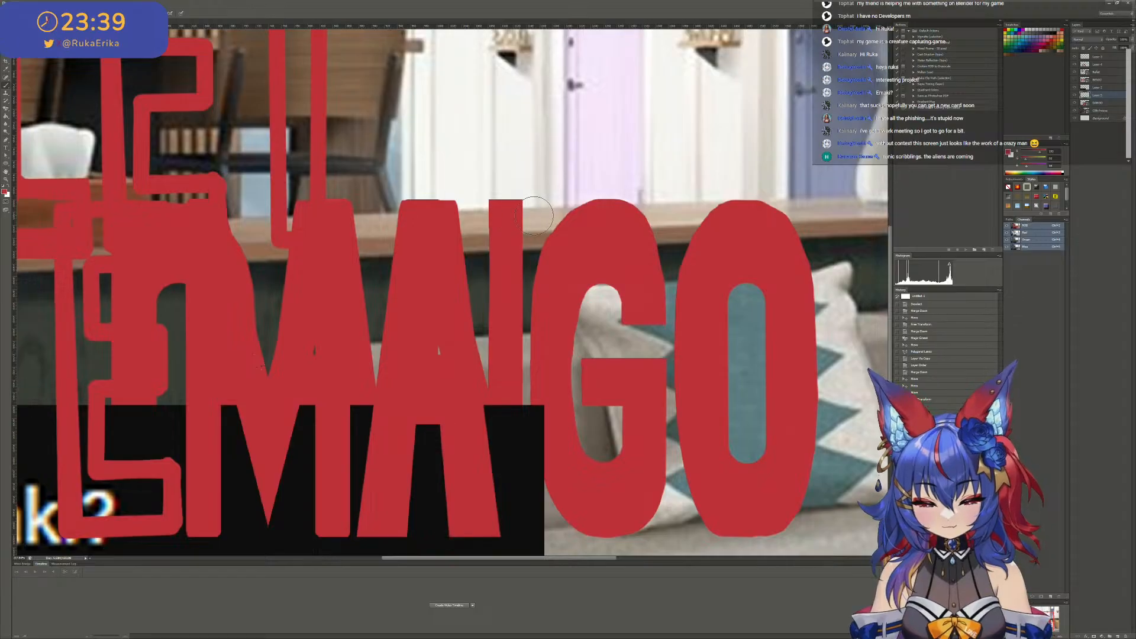
{"action": "mouse_move", "coordinate": [536, 214]}
{"action": "left_mouse_down"}
{"action": "mouse_move", "coordinate": [536, 196]}
{"action": "mouse_move", "coordinate": [519, 325]}
{"action": "mouse_move", "coordinate": [536, 531]}
{"action": "left_mouse_up"}
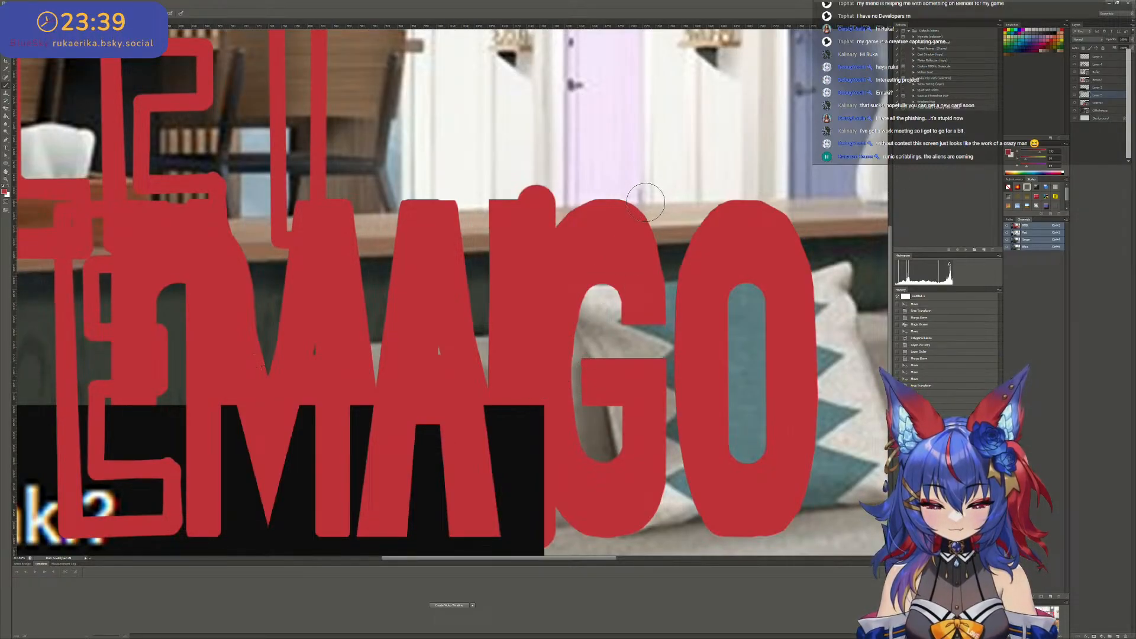
{"action": "left_click_drag", "start_coordinate": [645, 202], "coordinate": [595, 320]}
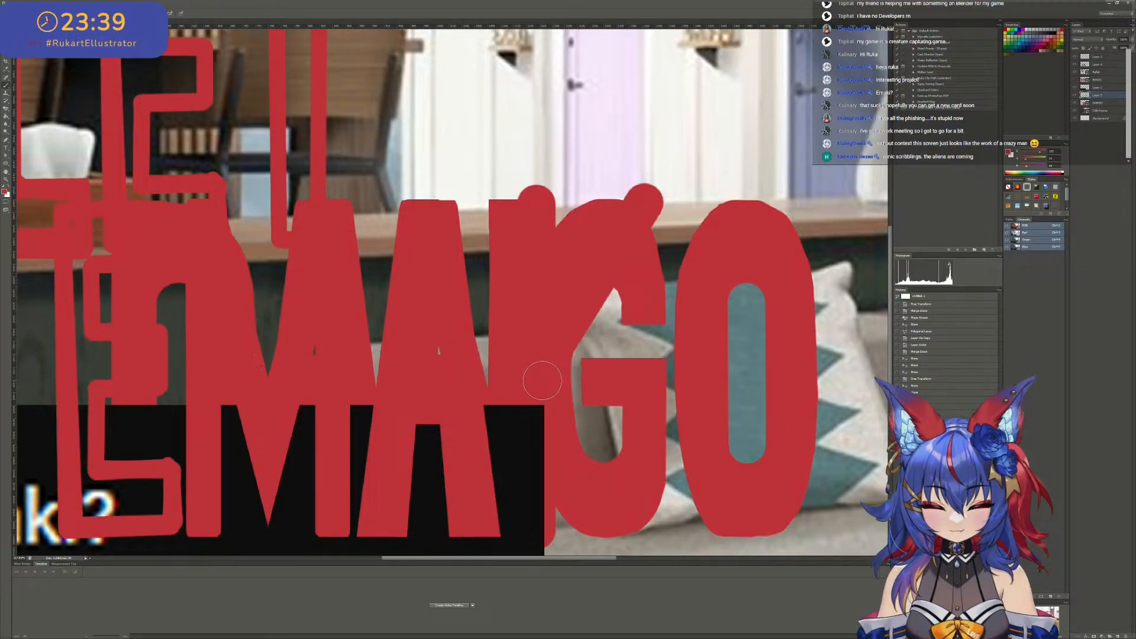
{"action": "left_click", "coordinate": [652, 531]}
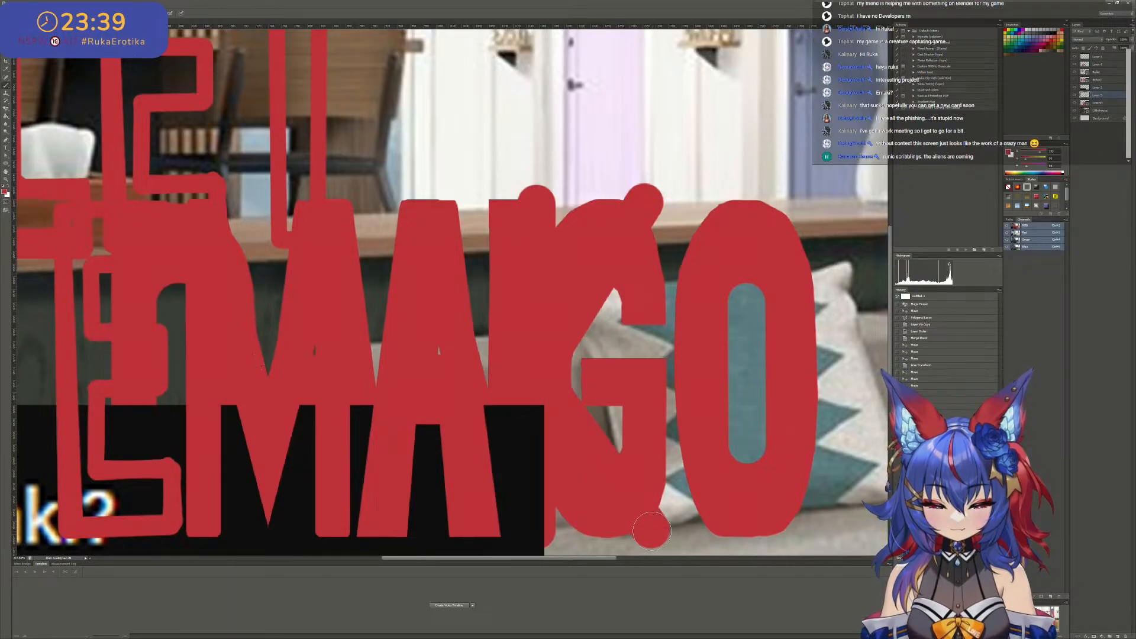
{"action": "scroll", "coordinate": [611, 401], "scroll_direction": "down", "scroll_amount": 9, "text": "alt"}
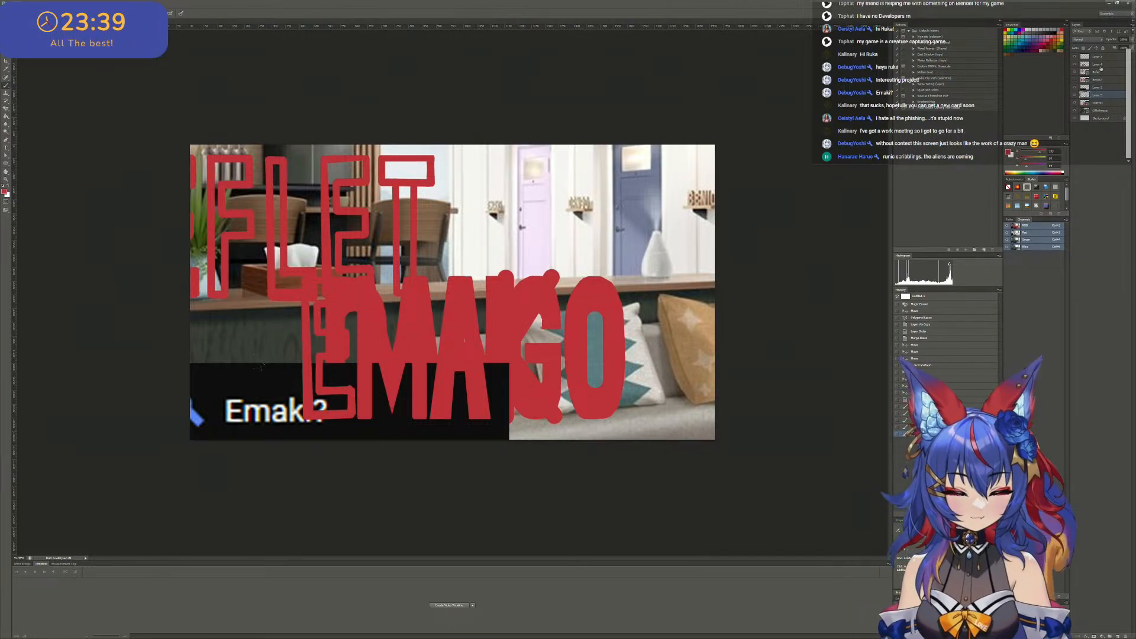
- Move the Emaki chat screenshot to the upper edge of the canvas and shift the DANGO lettering up and left, clear of the K
{"action": "left_click", "coordinate": [1096, 88]}
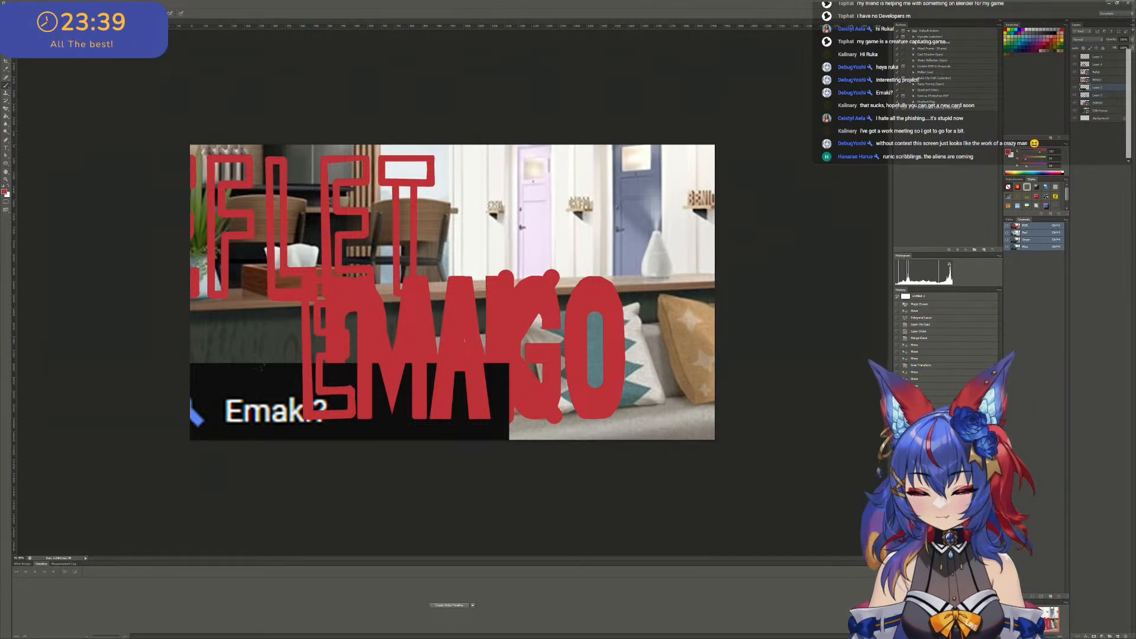
{"action": "left_click_drag", "start_coordinate": [354, 414], "coordinate": [733, 194]}
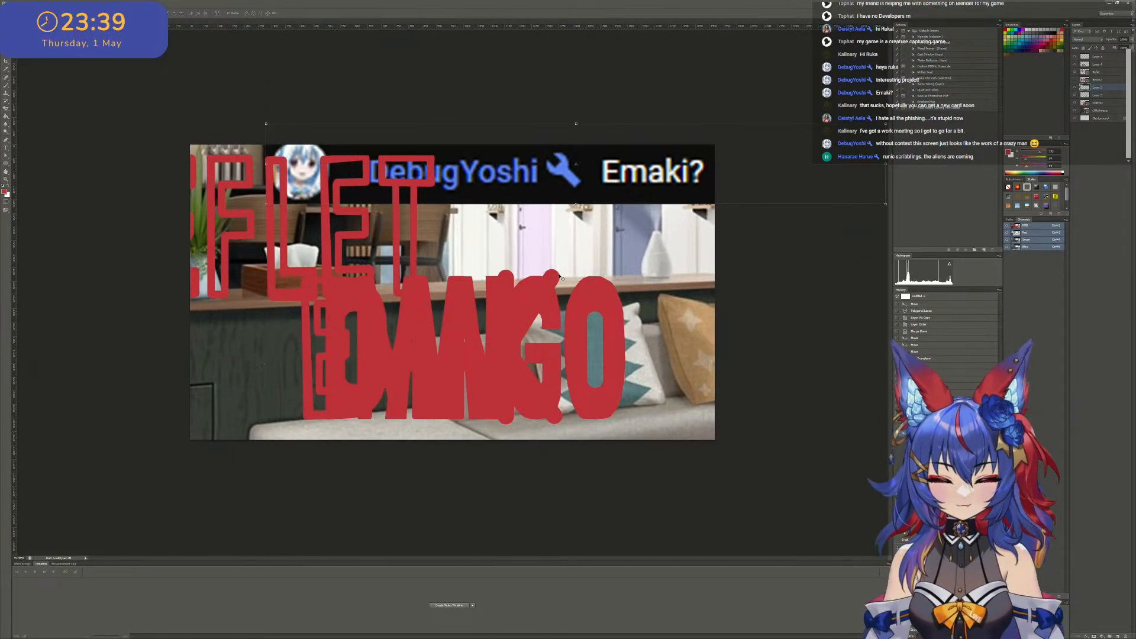
{"action": "key", "text": "ctrl+plus"}
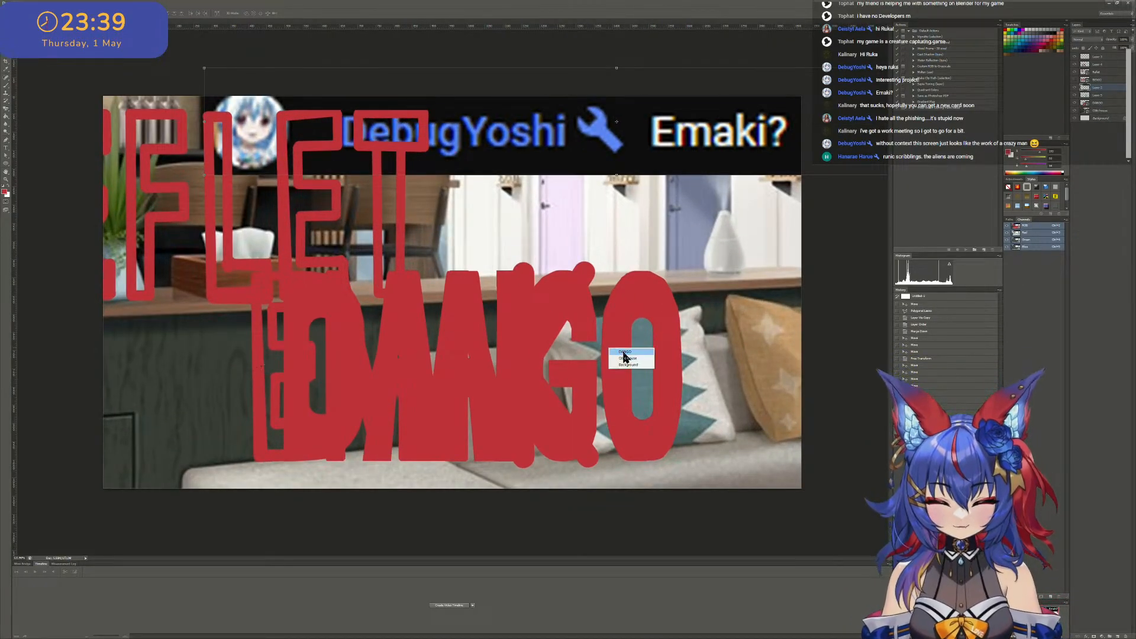
{"action": "left_click", "coordinate": [582, 339]}
{"action": "left_click_drag", "start_coordinate": [641, 324], "coordinate": [328, 202]}
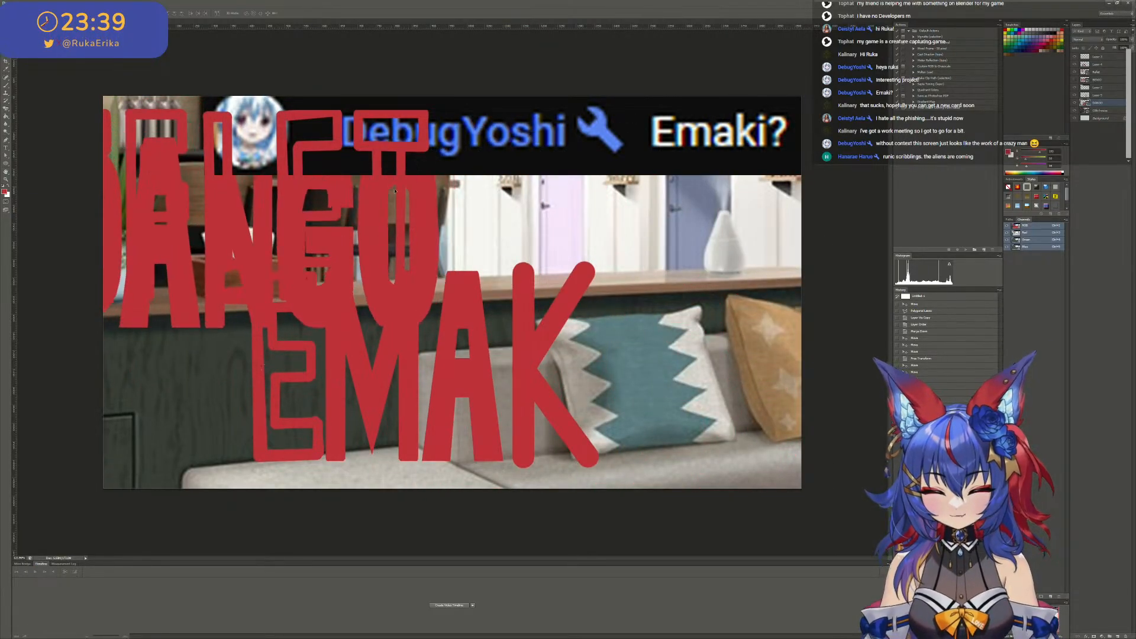
- On the K's layer, thicken the stem and both diagonal arms with parallel red brush strokes along their right-hand sides
{"action": "scroll", "coordinate": [544, 292], "scroll_direction": "up", "scroll_amount": 4, "text": "alt"}
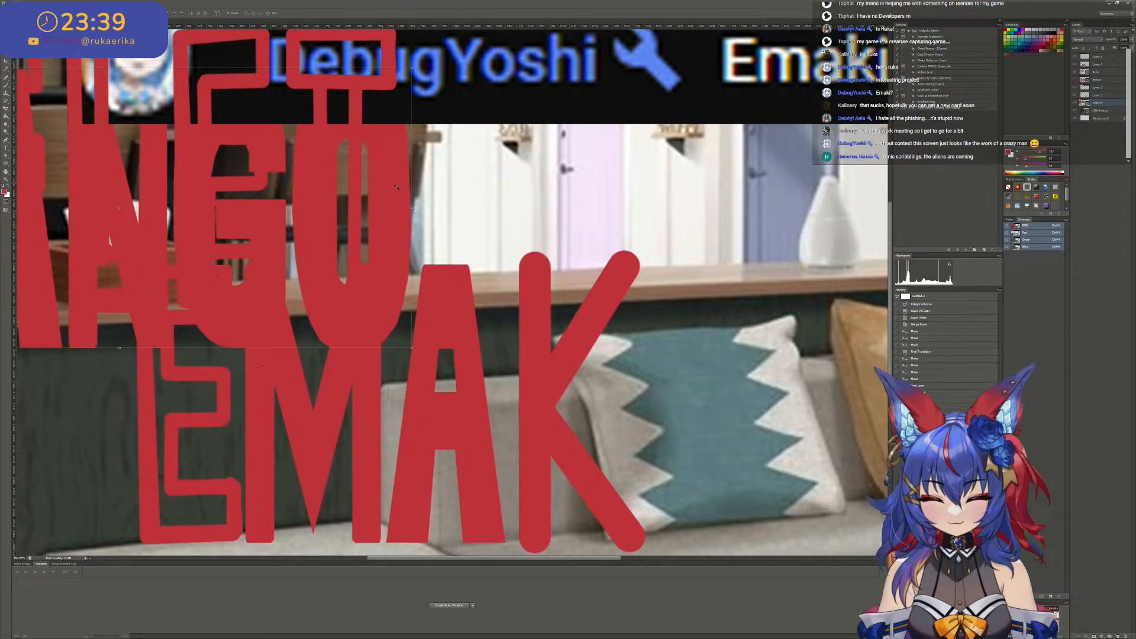
{"action": "scroll", "coordinate": [350, 168], "scroll_direction": "down", "scroll_amount": 2}
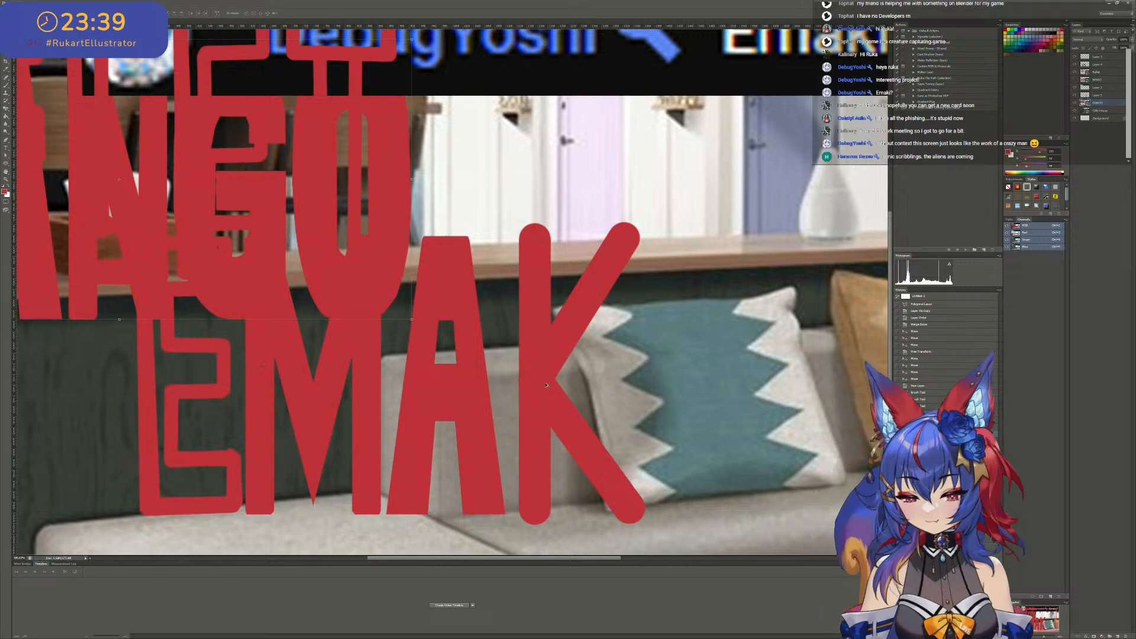
{"action": "scroll", "coordinate": [545, 402], "scroll_direction": "up", "scroll_amount": 1, "text": "alt"}
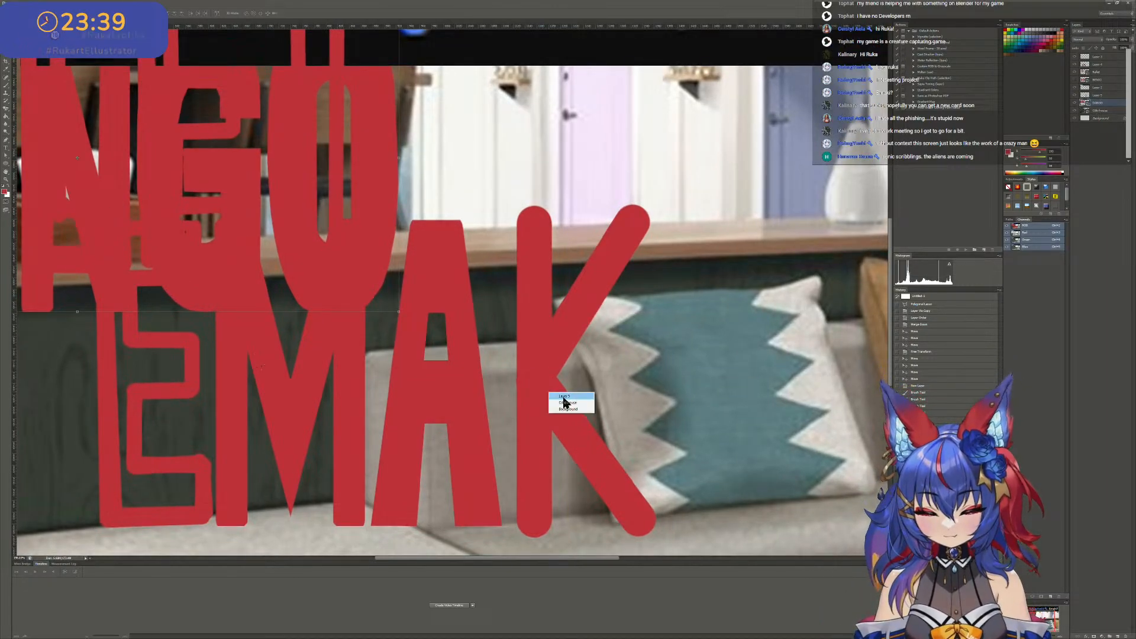
{"action": "left_click", "coordinate": [571, 401]}
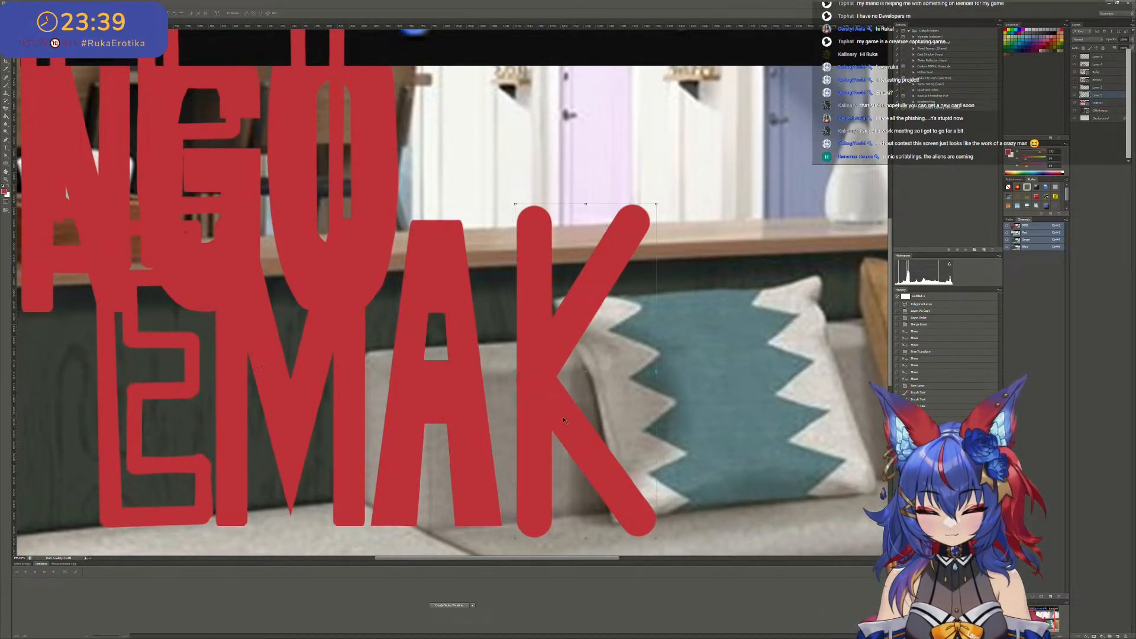
{"action": "key", "text": "b"}
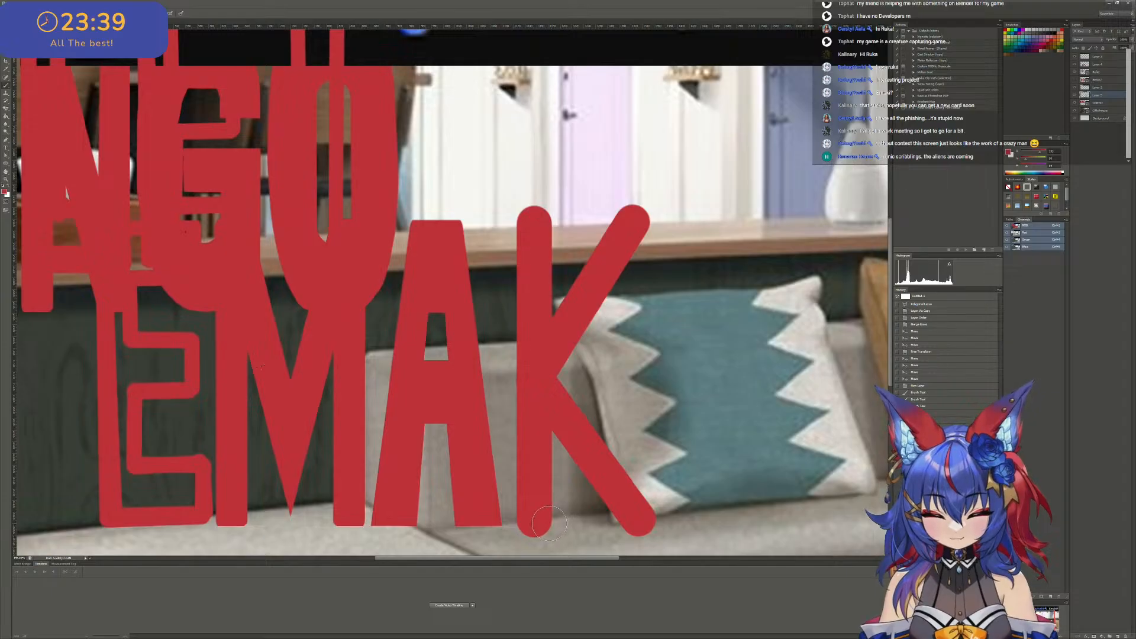
{"action": "left_click_drag", "start_coordinate": [550, 521], "coordinate": [554, 222]}
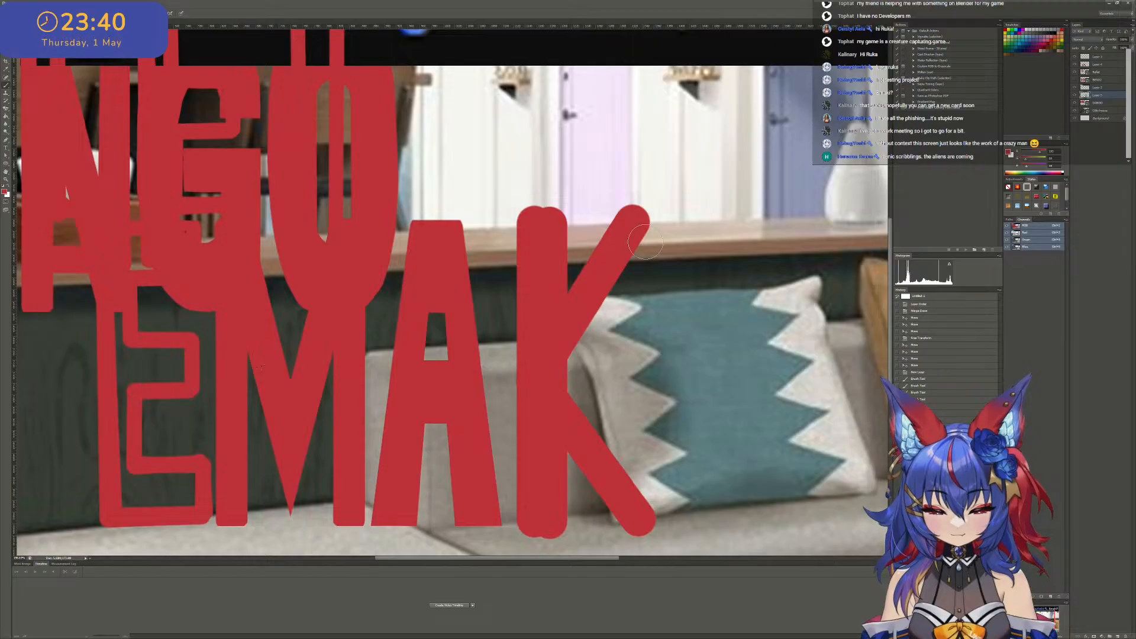
{"action": "left_click", "coordinate": [660, 219]}
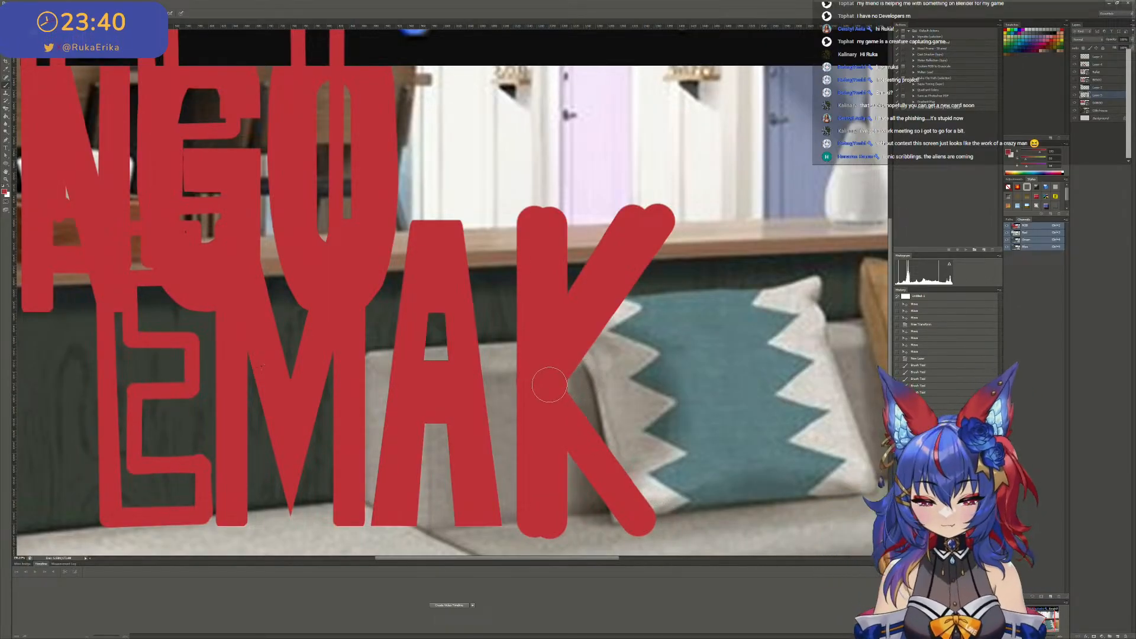
{"action": "left_click", "coordinate": [660, 522], "text": "shift"}
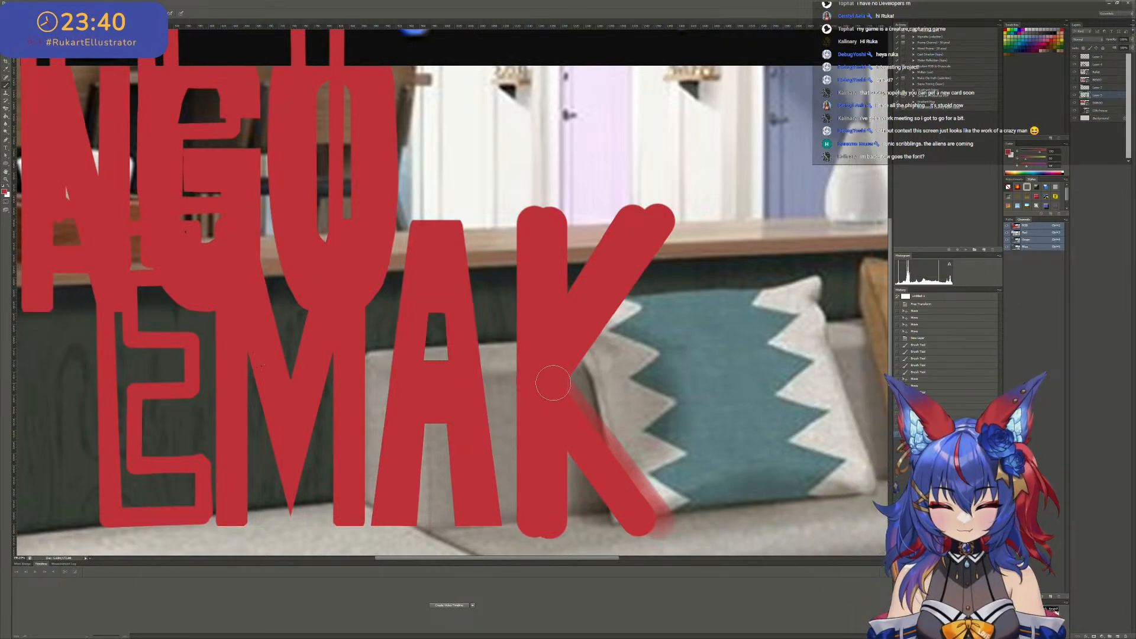
{"action": "left_click_drag", "start_coordinate": [550, 379], "coordinate": [651, 514]}
{"action": "left_click", "coordinate": [658, 525], "text": "shift"}
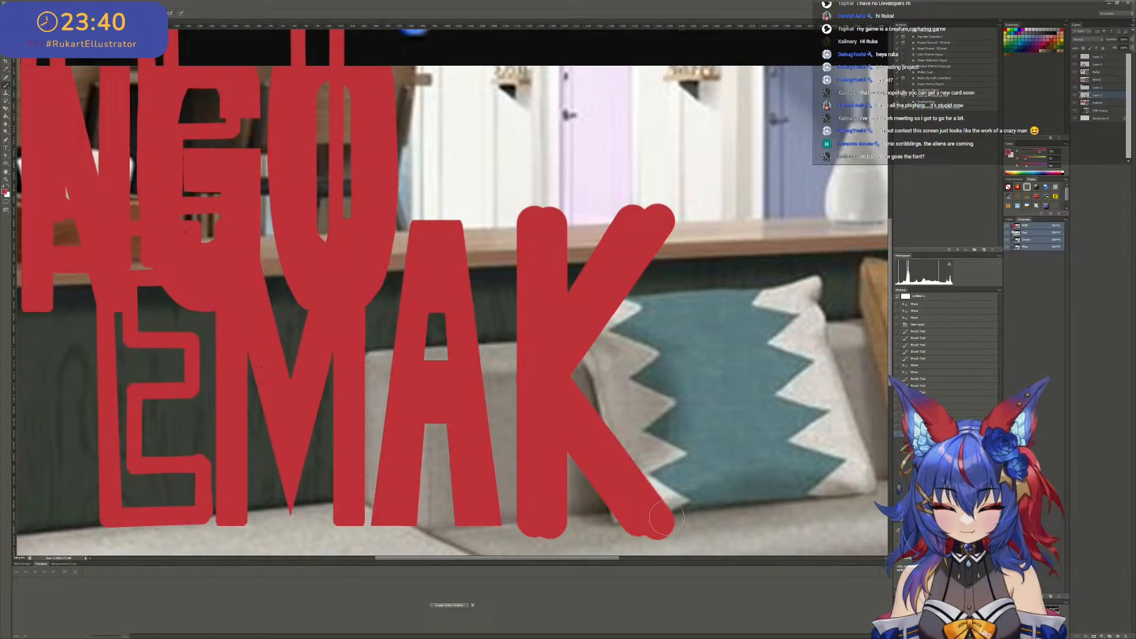
- Cut off the K's rounded ends above and below with rectangular selections so its height matches the A
{"action": "scroll", "coordinate": [660, 518], "scroll_direction": "down", "scroll_amount": 4, "text": "alt"}
{"action": "scroll", "coordinate": [533, 303], "scroll_direction": "up", "scroll_amount": 2, "text": "alt"}
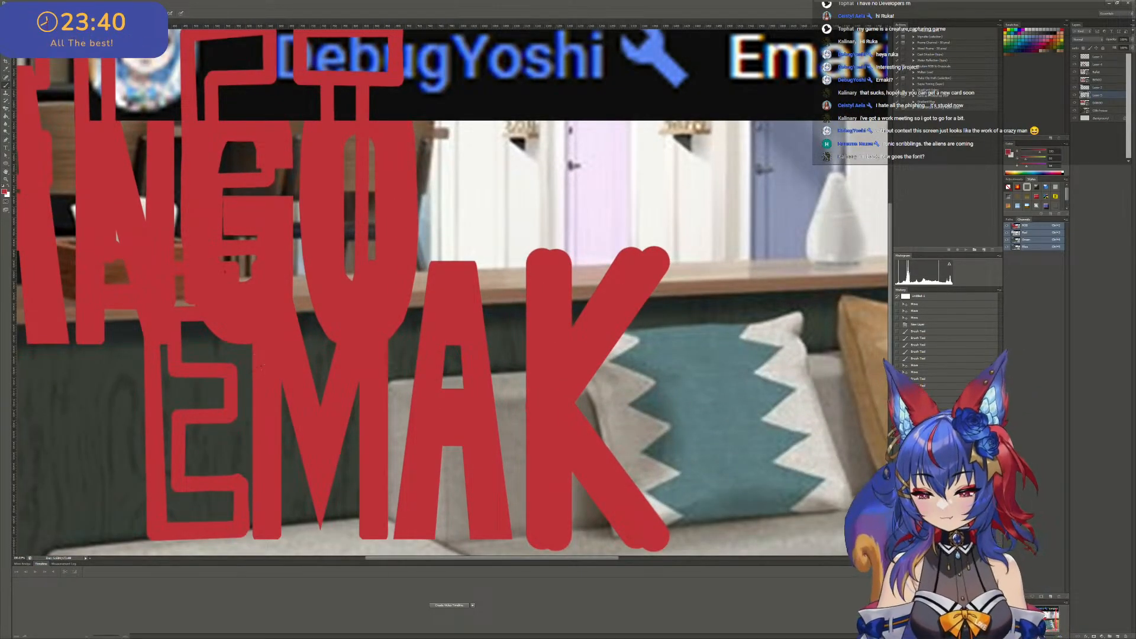
{"action": "left_click", "coordinate": [6, 38]}
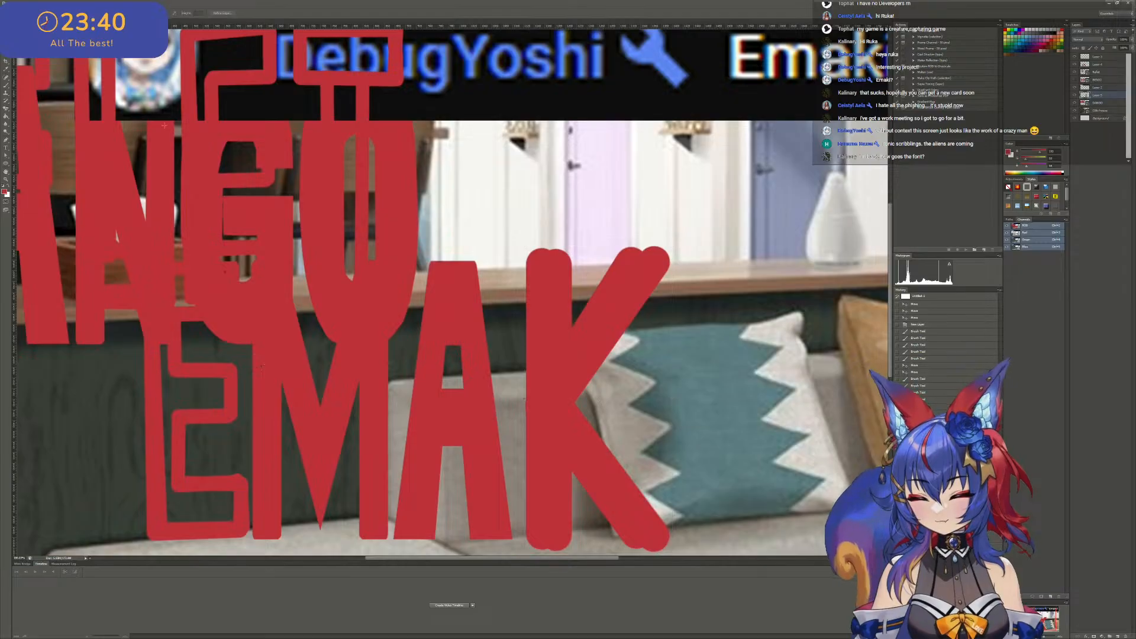
{"action": "mouse_move", "coordinate": [449, 205]}
{"action": "left_mouse_down"}
{"action": "mouse_move", "coordinate": [493, 240]}
{"action": "mouse_move", "coordinate": [737, 260]}
{"action": "left_mouse_up"}
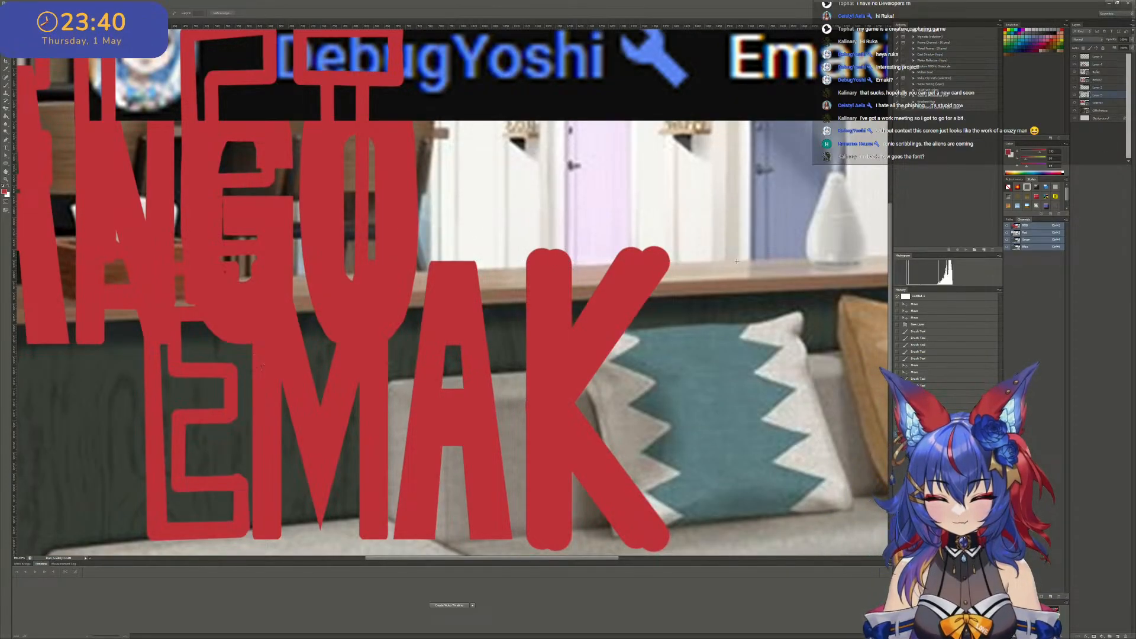
{"action": "key", "text": "Delete"}
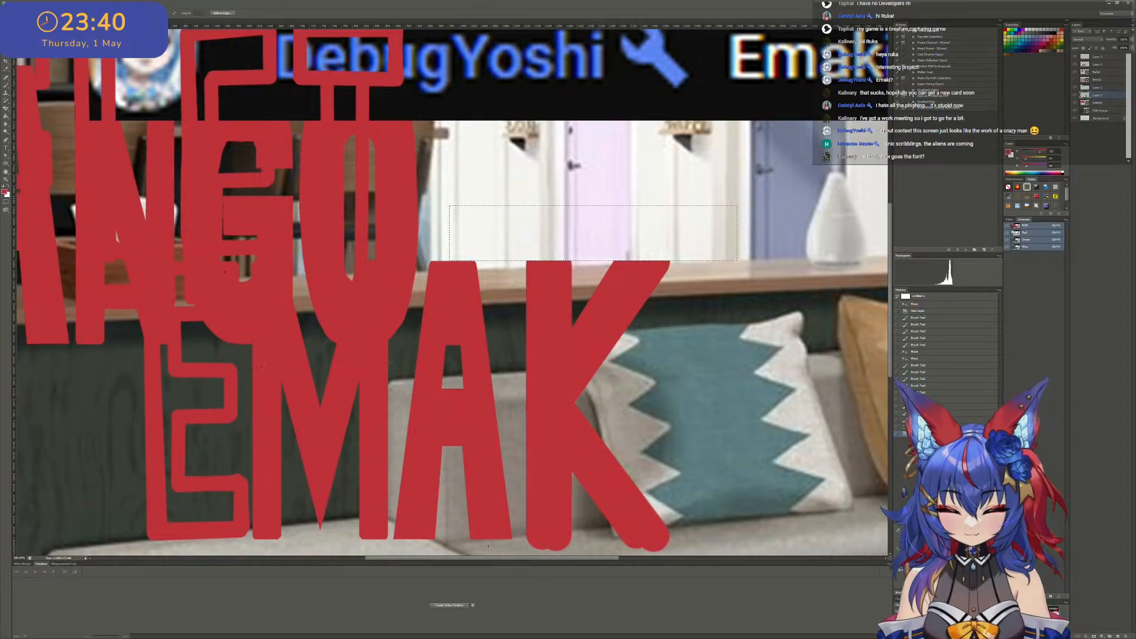
{"action": "left_click_drag", "start_coordinate": [410, 539], "coordinate": [616, 493]}
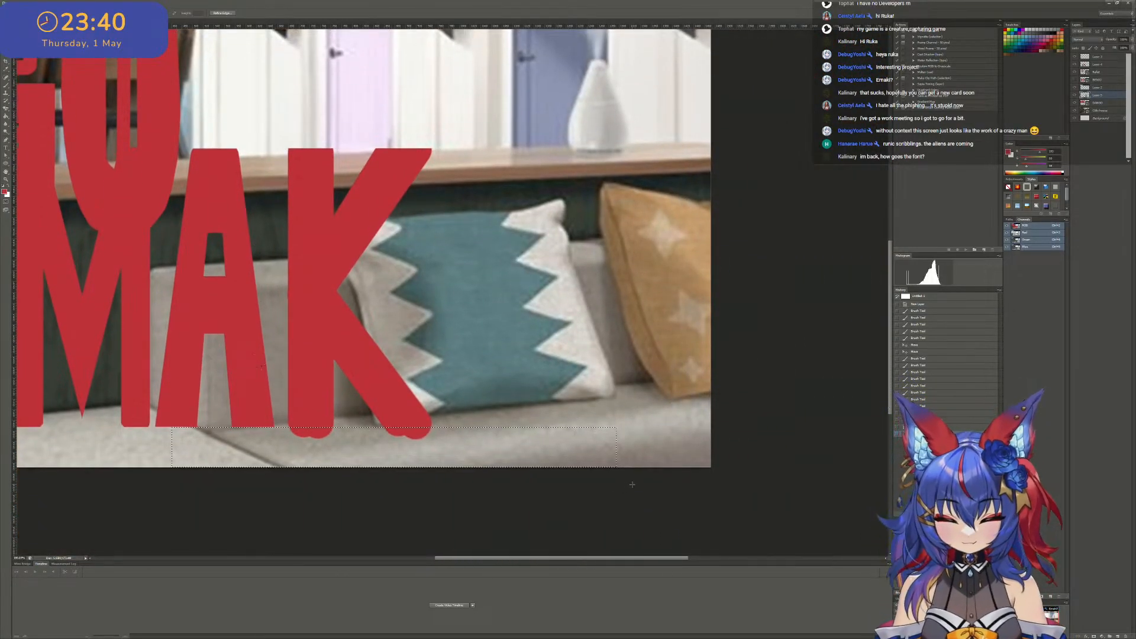
{"action": "key", "text": "Delete"}
- Trim the left edge of the K's stem straight with a narrow rectangular selection
{"action": "scroll", "coordinate": [452, 355], "scroll_direction": "down", "scroll_amount": 3, "text": "alt"}
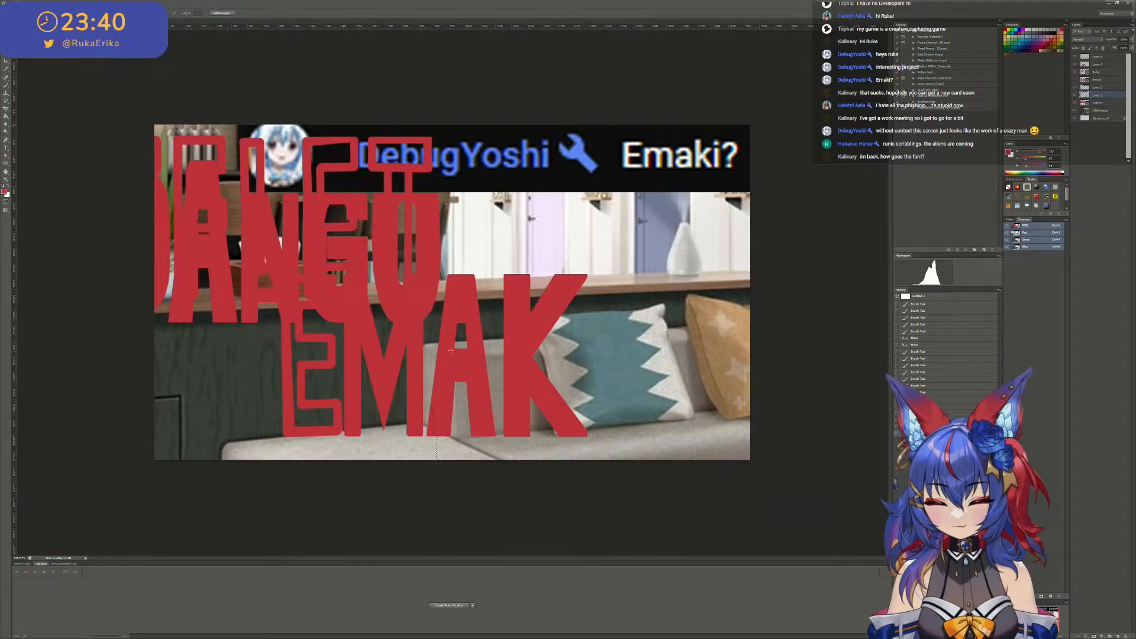
{"action": "scroll", "coordinate": [533, 346], "scroll_direction": "up", "scroll_amount": 2, "text": "alt"}
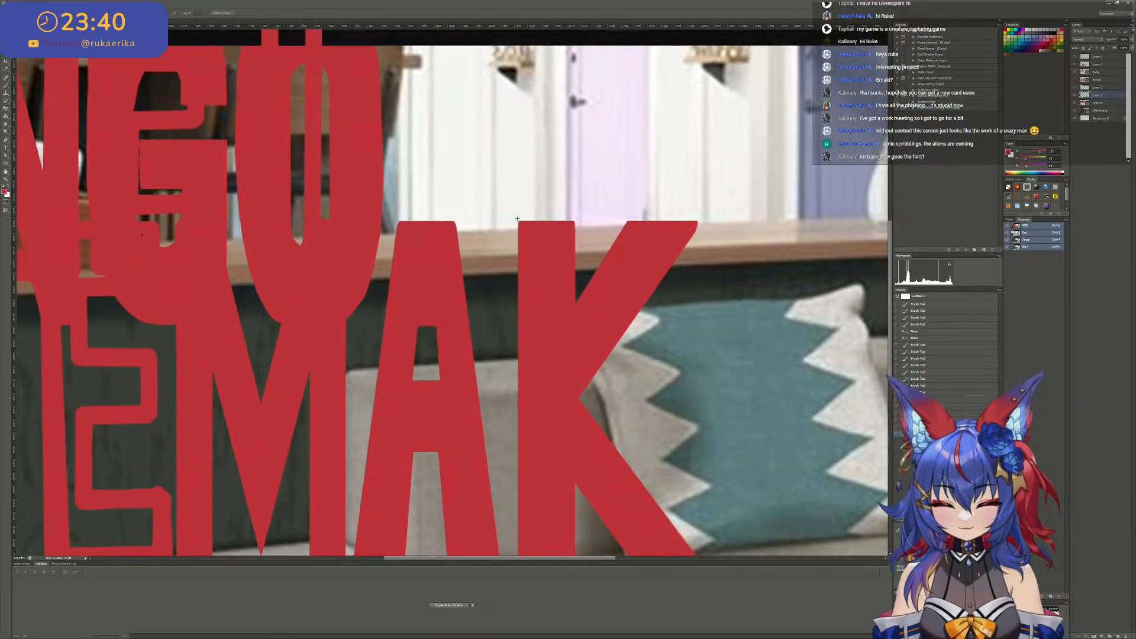
{"action": "left_click_drag", "start_coordinate": [518, 218], "coordinate": [486, 356]}
{"action": "scroll", "coordinate": [513, 168], "scroll_direction": "up", "scroll_amount": 3}
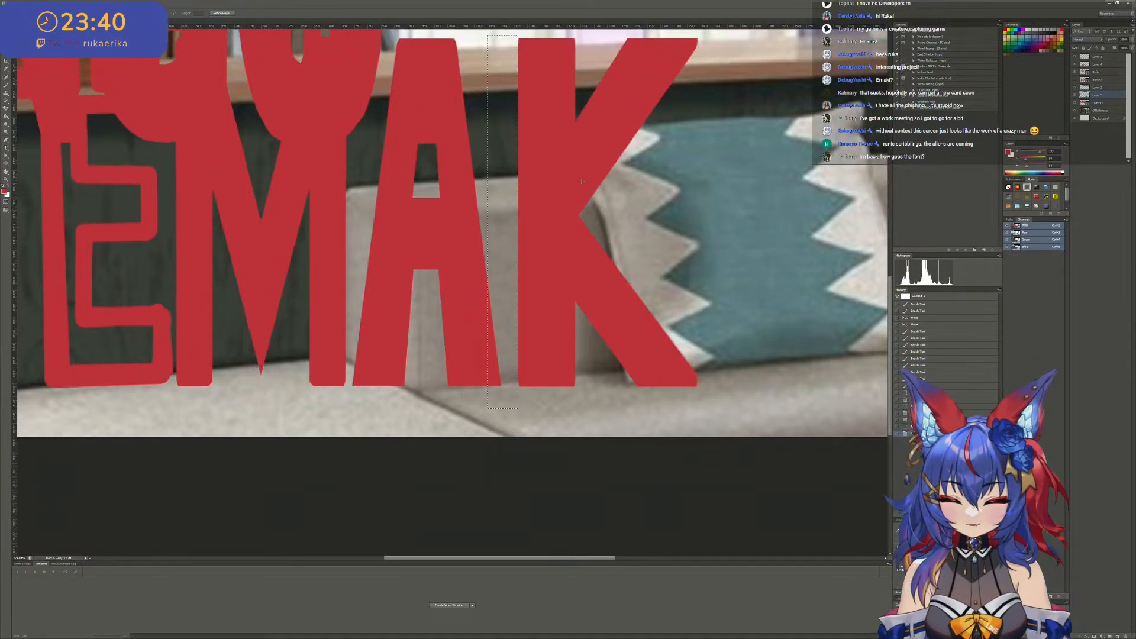
{"action": "scroll", "coordinate": [599, 249], "scroll_direction": "up", "scroll_amount": 1}
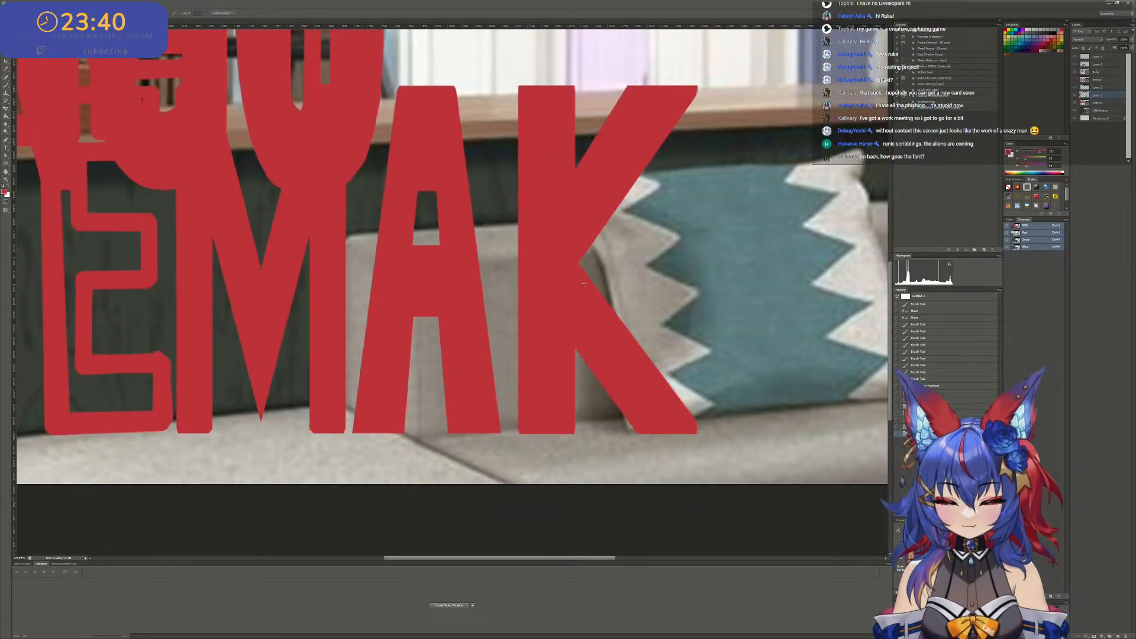
- Outline the K's lower diagonal arm with the Polygonal Lasso along the stem's edge and cut it to a new layer
{"action": "scroll", "coordinate": [586, 266], "scroll_direction": "down", "scroll_amount": 3, "text": "alt"}
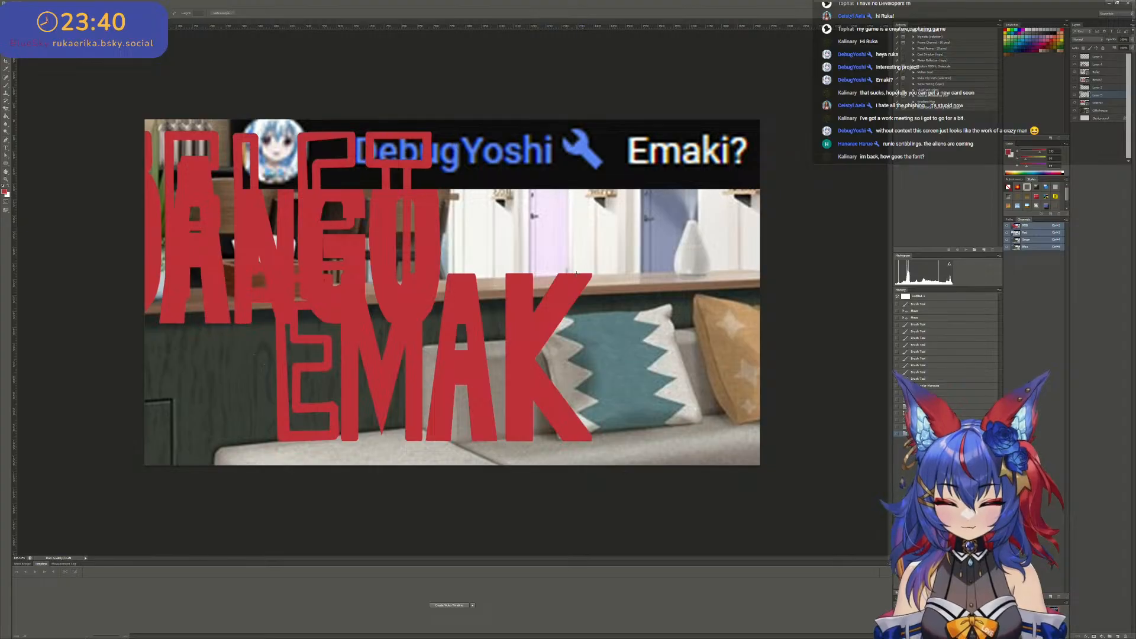
{"action": "scroll", "coordinate": [576, 273], "scroll_direction": "up", "scroll_amount": 1, "text": "alt"}
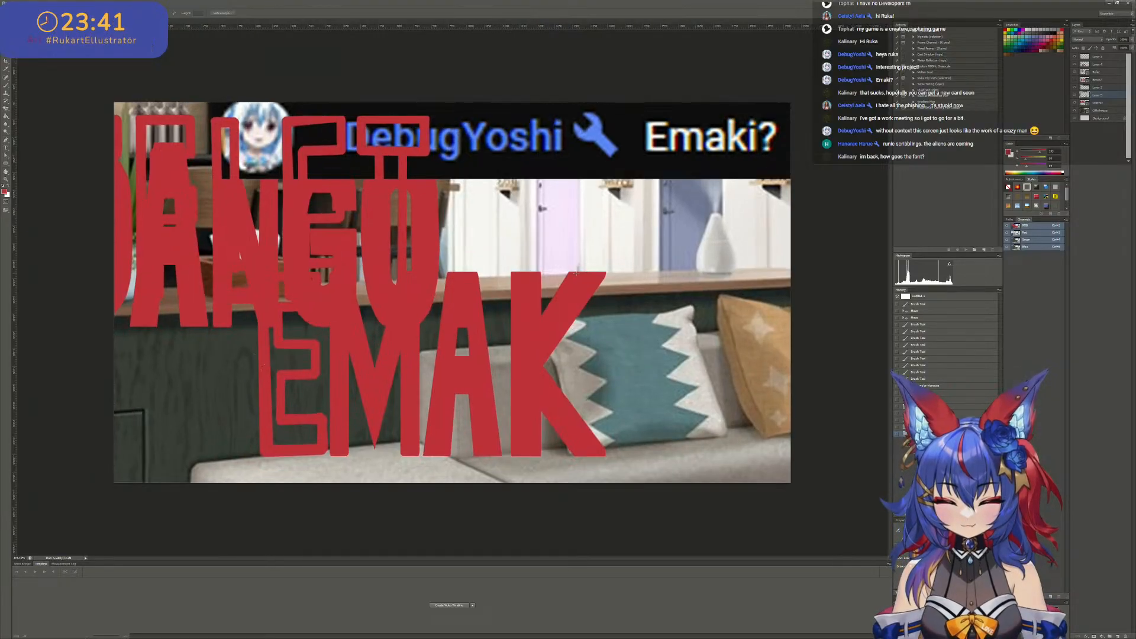
{"action": "scroll", "coordinate": [576, 283], "scroll_direction": "up", "scroll_amount": 3, "text": "alt"}
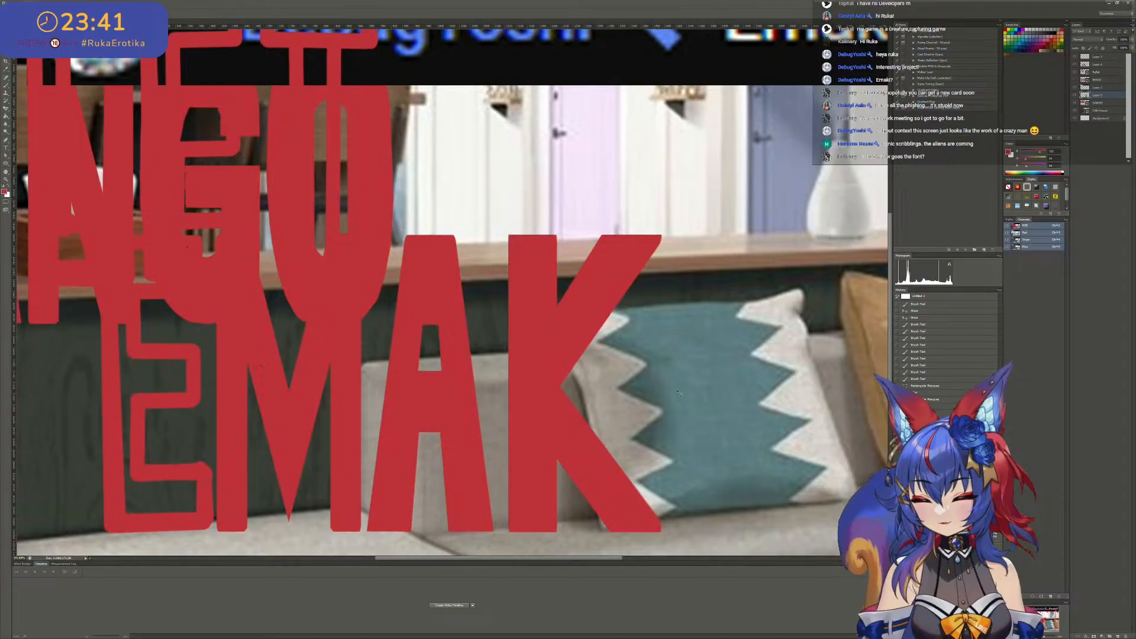
{"action": "scroll", "coordinate": [680, 393], "scroll_direction": "up", "scroll_amount": 3, "text": "alt"}
{"action": "scroll", "coordinate": [512, 511], "scroll_direction": "down", "scroll_amount": 3}
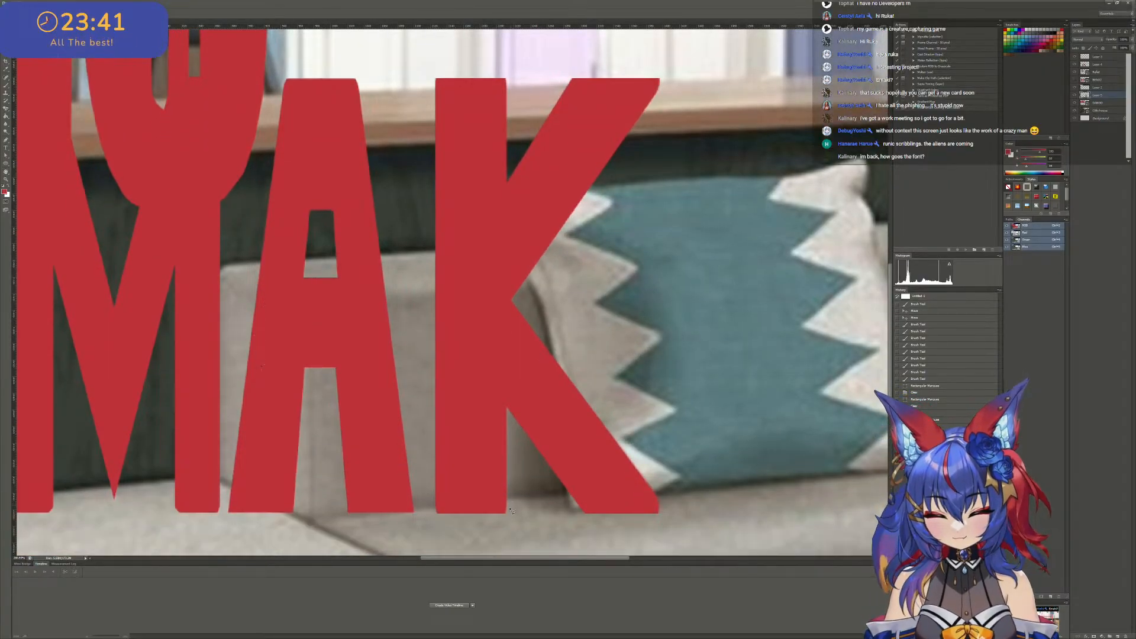
{"action": "left_click", "coordinate": [507, 515]}
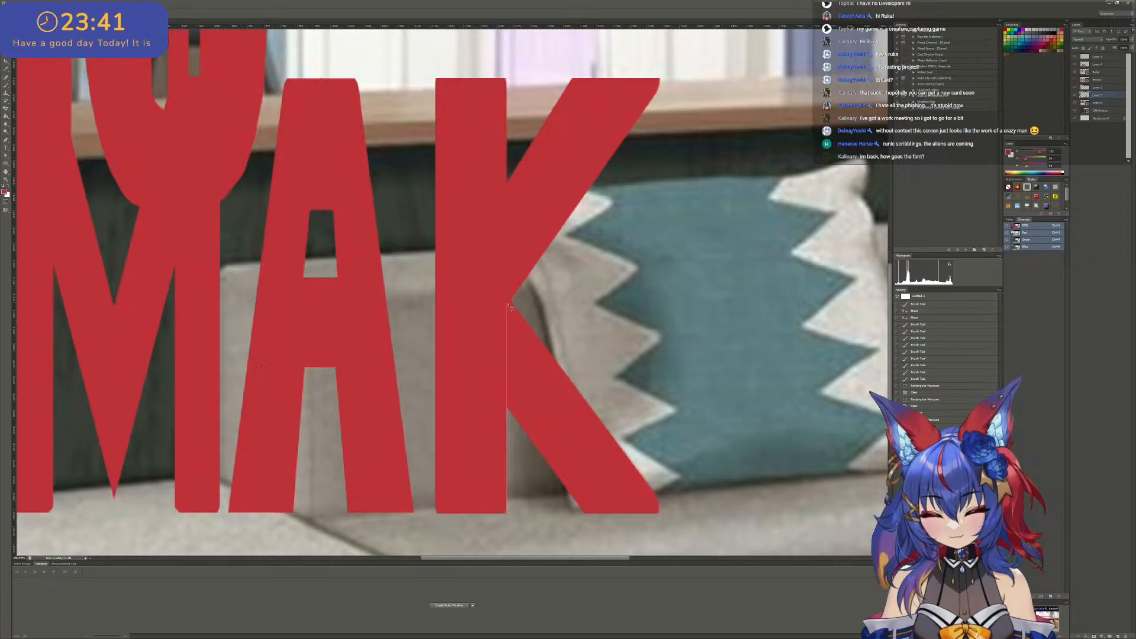
{"action": "left_click", "coordinate": [532, 277]}
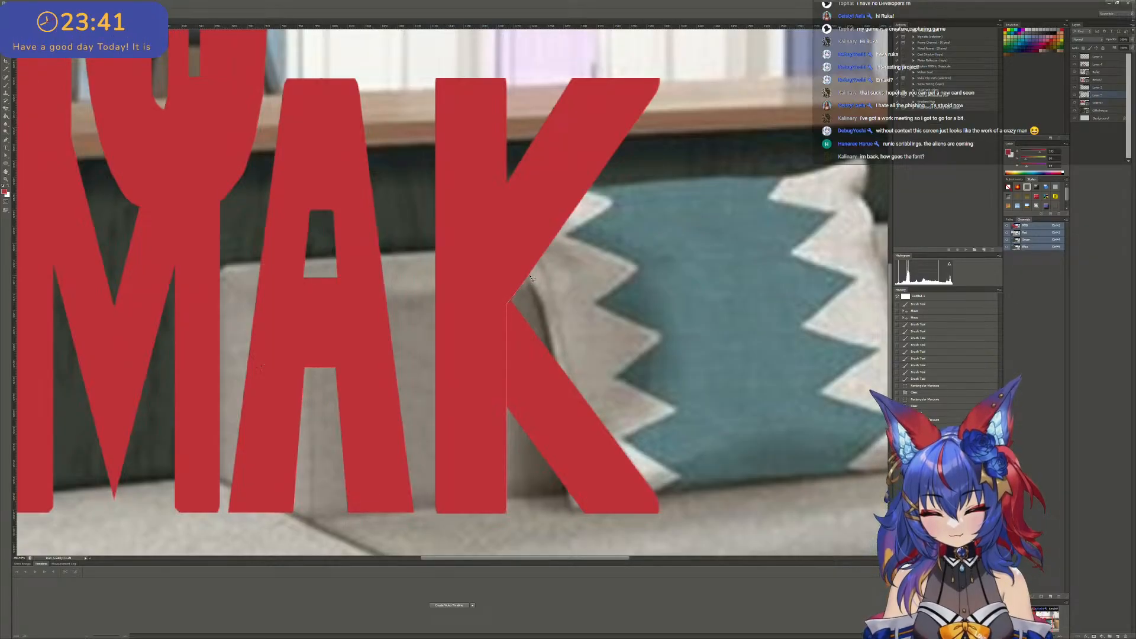
{"action": "scroll", "coordinate": [532, 278], "scroll_direction": "down", "scroll_amount": 1}
{"action": "left_click", "coordinate": [876, 503]}
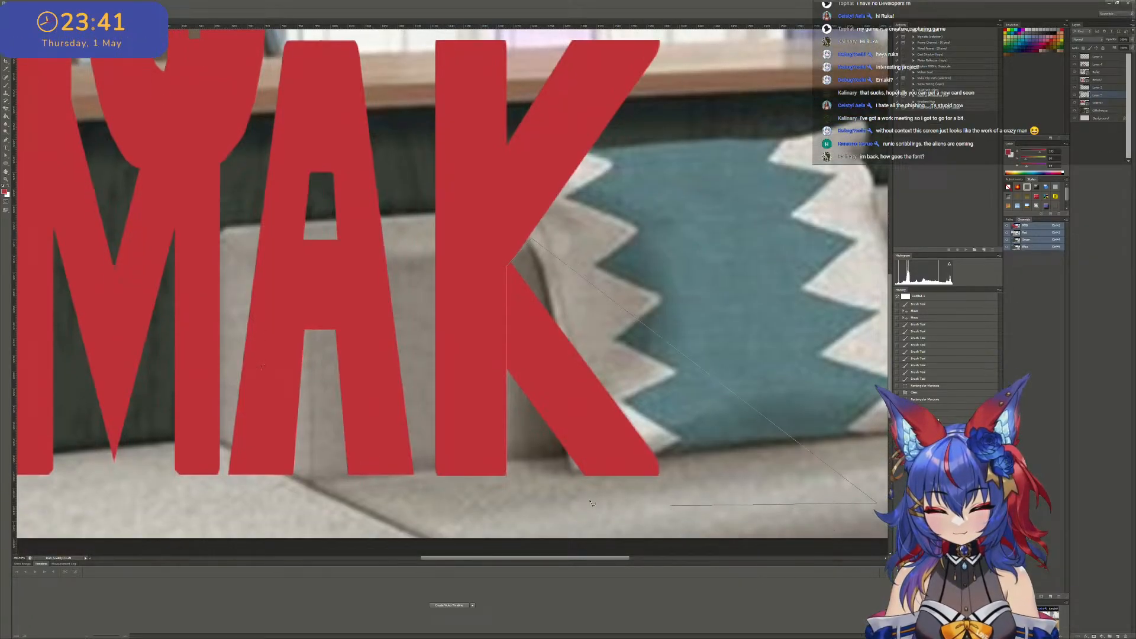
{"action": "left_click", "coordinate": [508, 481]}
{"action": "right_click", "coordinate": [521, 453]}
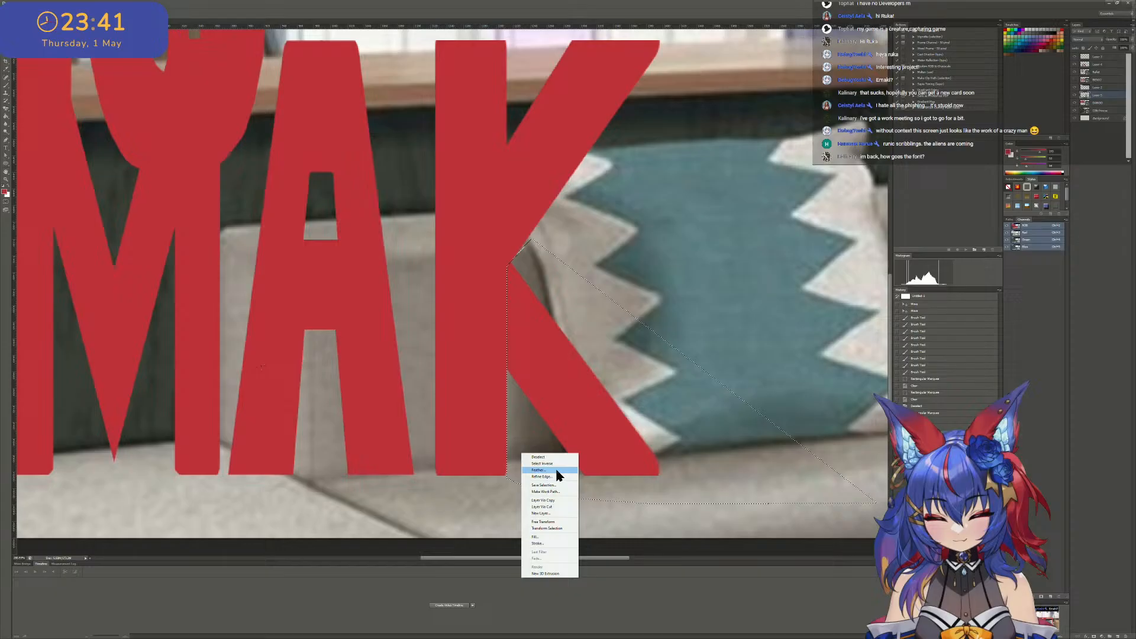
{"action": "left_click", "coordinate": [556, 508]}
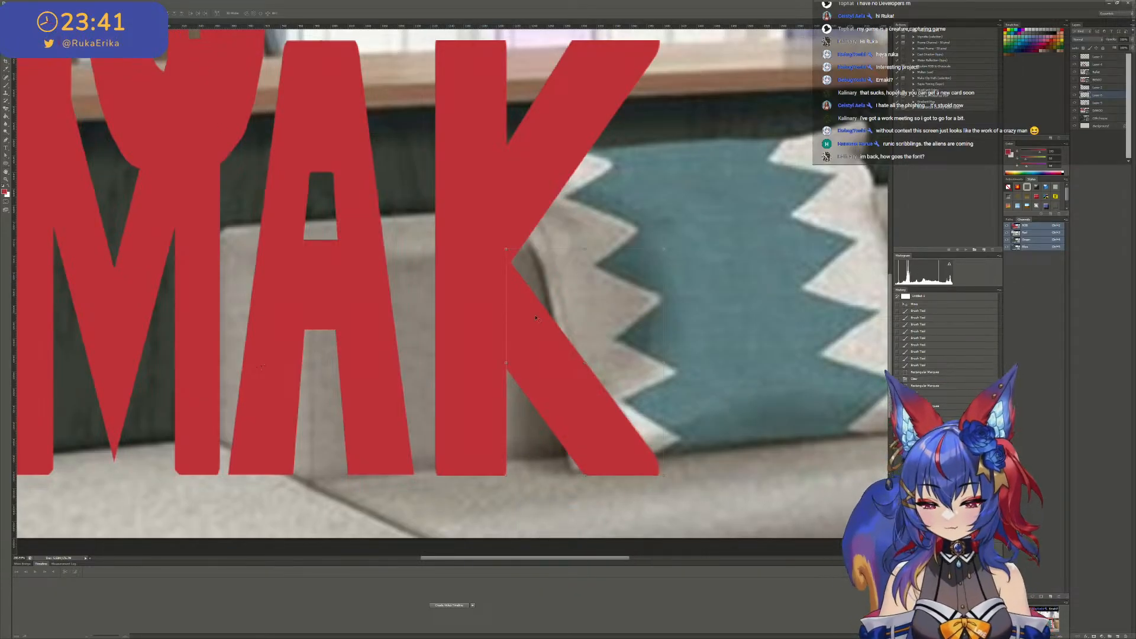
- Lengthen the K's separated lower arm by merging it with a duplicate offset up and left, and shift it right along the upper arm
{"action": "left_click_drag", "start_coordinate": [550, 320], "coordinate": [594, 314]}
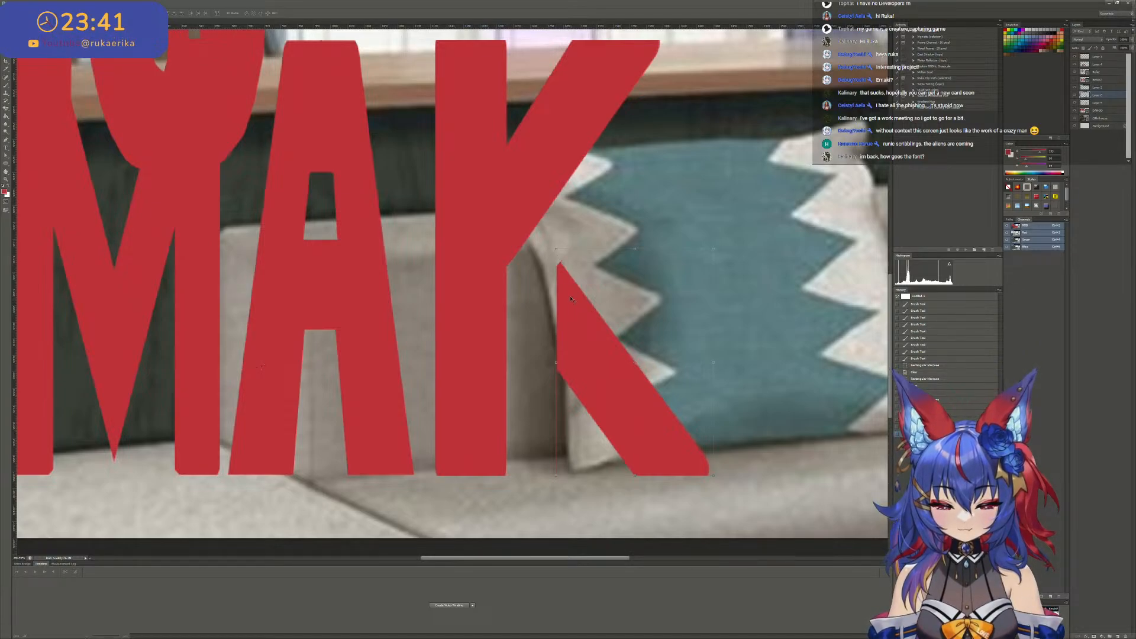
{"action": "mouse_move", "coordinate": [598, 363]}
{"action": "left_mouse_down"}
{"action": "mouse_move", "coordinate": [624, 398]}
{"action": "mouse_move", "coordinate": [623, 353]}
{"action": "mouse_move", "coordinate": [606, 337]}
{"action": "mouse_move", "coordinate": [597, 345]}
{"action": "left_mouse_up"}
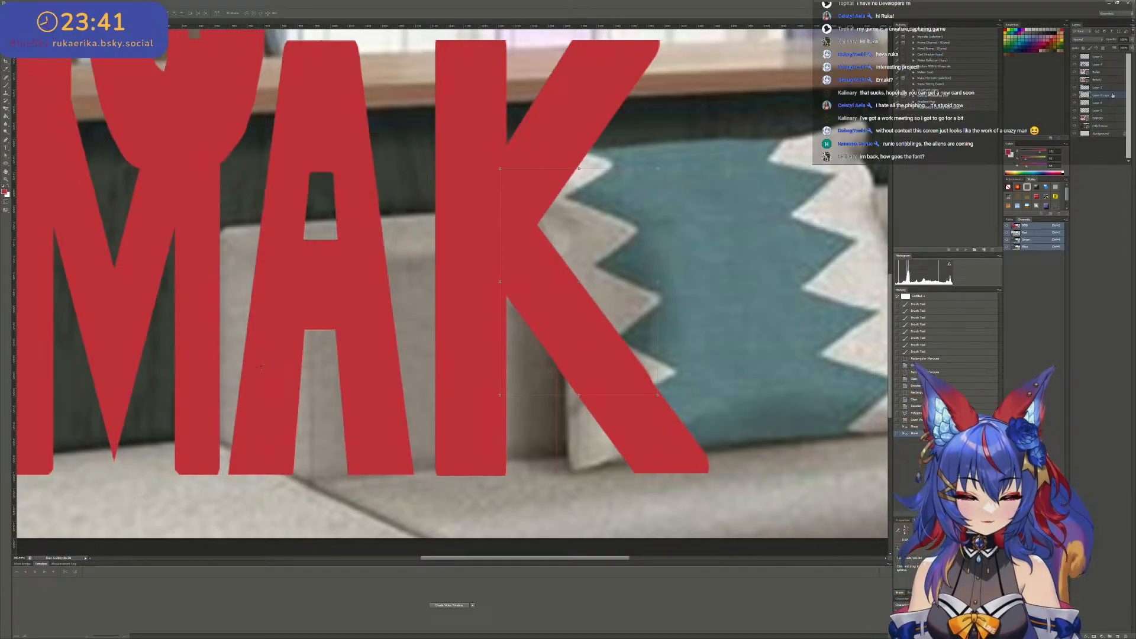
{"action": "key", "text": "ctrl+e"}
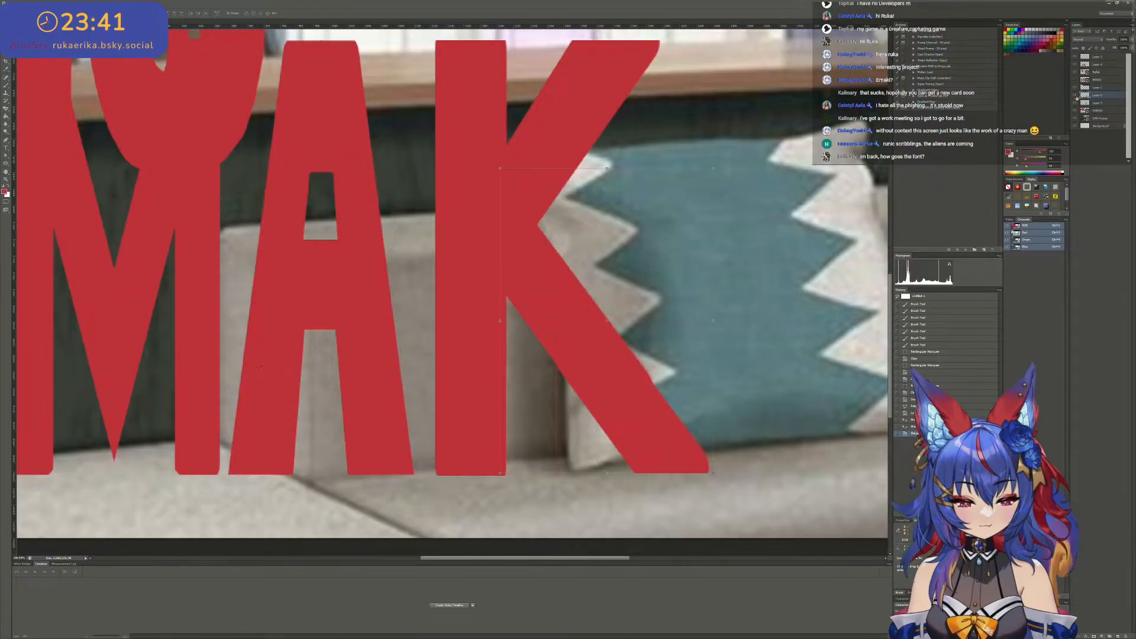
{"action": "left_click_drag", "start_coordinate": [579, 365], "coordinate": [610, 338]}
{"action": "scroll", "coordinate": [633, 359], "scroll_direction": "up", "scroll_amount": 1}
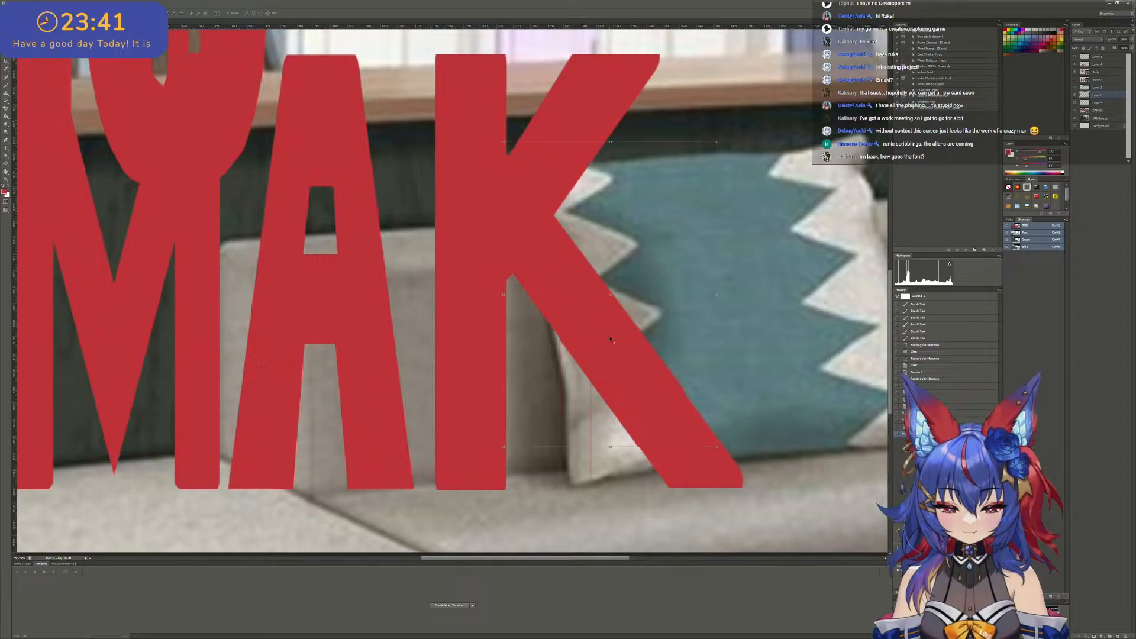
- Merge the K's lower arm pieces into one layer and reposition the arm against the stem and upper arm
{"action": "scroll", "coordinate": [610, 339], "scroll_direction": "down", "scroll_amount": 2, "text": "alt"}
{"action": "key", "text": "ctrl+e"}
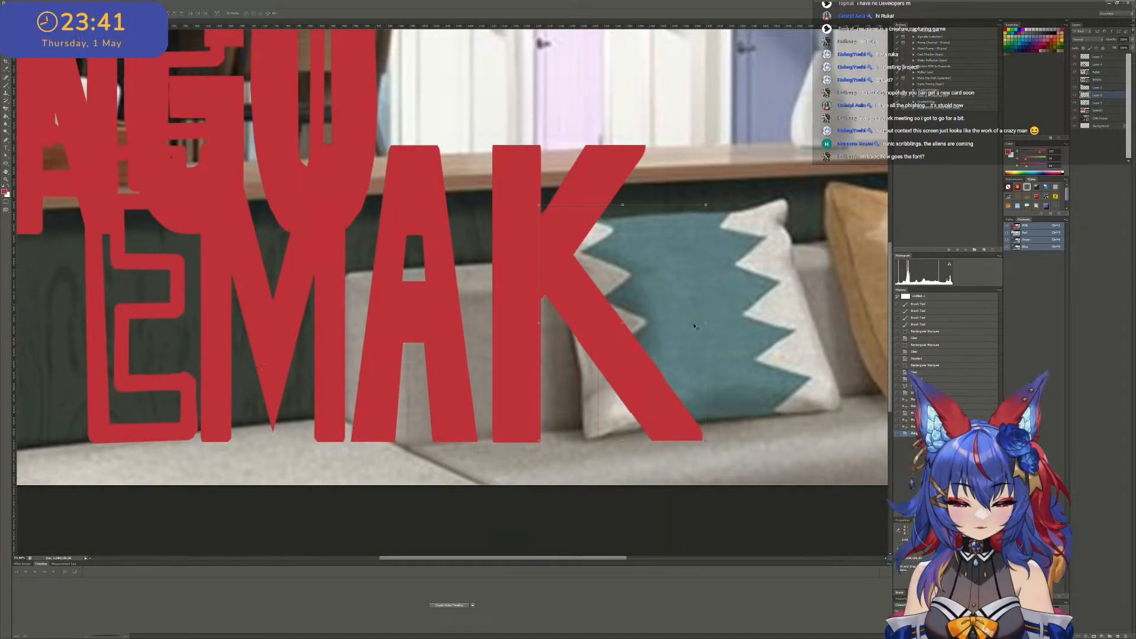
{"action": "left_click_drag", "start_coordinate": [631, 351], "coordinate": [622, 355]}
{"action": "scroll", "coordinate": [622, 355], "scroll_direction": "down", "scroll_amount": 2, "text": "alt"}
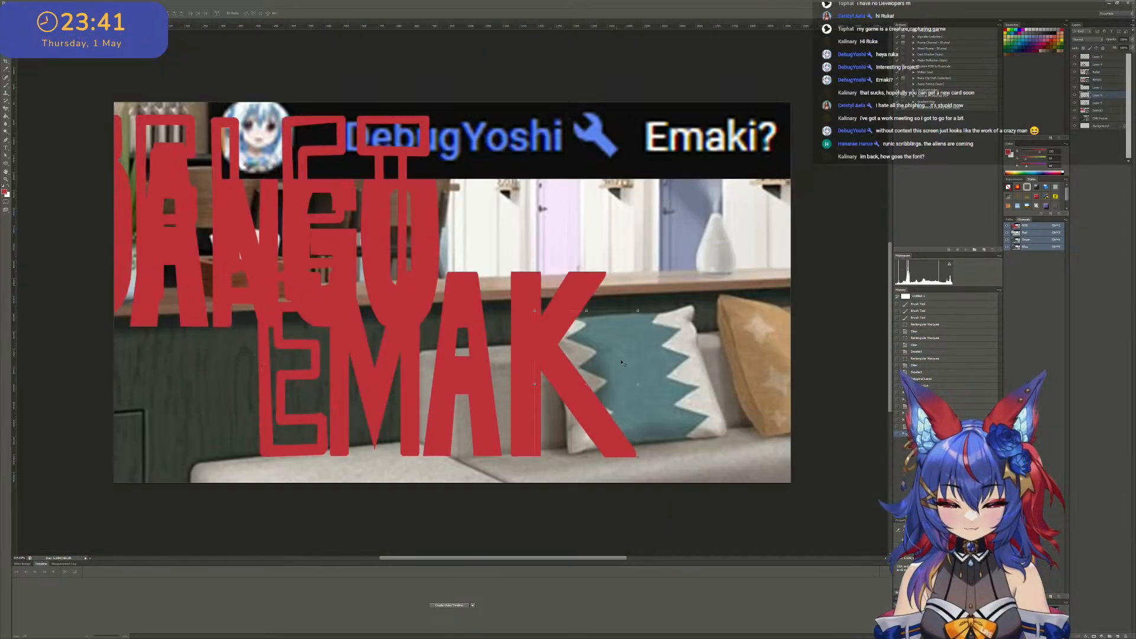
{"action": "scroll", "coordinate": [609, 385], "scroll_direction": "up", "scroll_amount": 2, "text": "alt"}
{"action": "scroll", "coordinate": [607, 399], "scroll_direction": "down", "scroll_amount": 3, "text": "alt"}
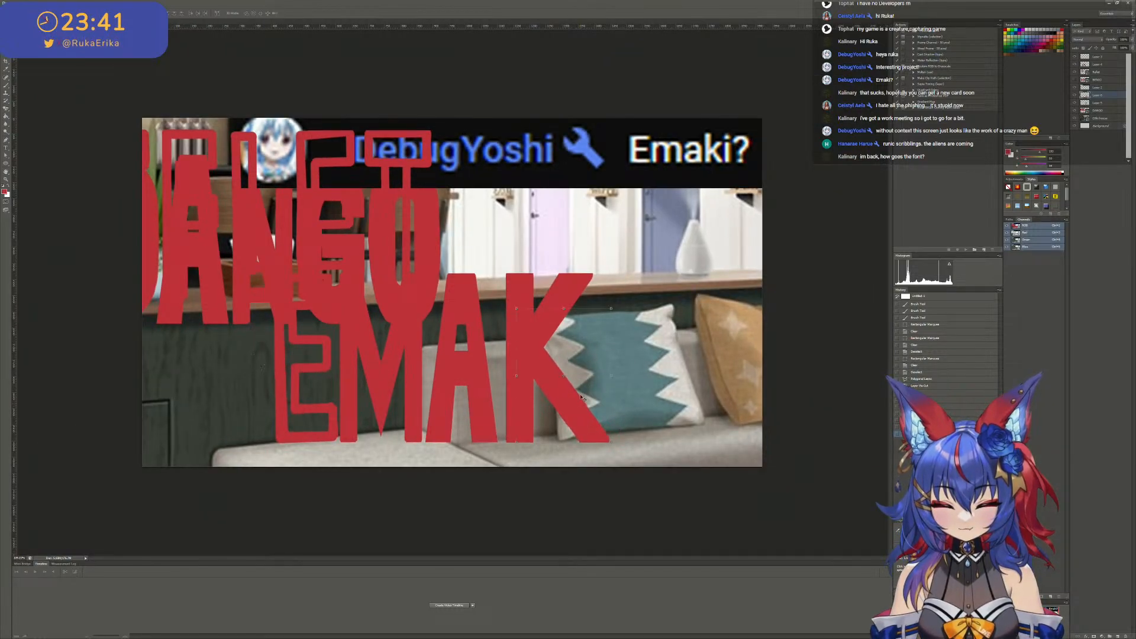
{"action": "scroll", "coordinate": [570, 356], "scroll_direction": "up", "scroll_amount": 2, "text": "alt"}
{"action": "scroll", "coordinate": [569, 356], "scroll_direction": "up", "scroll_amount": 1, "text": "alt"}
{"action": "mouse_move", "coordinate": [603, 422]}
{"action": "left_mouse_down"}
{"action": "mouse_move", "coordinate": [590, 420]}
{"action": "mouse_move", "coordinate": [614, 418]}
{"action": "left_mouse_up"}
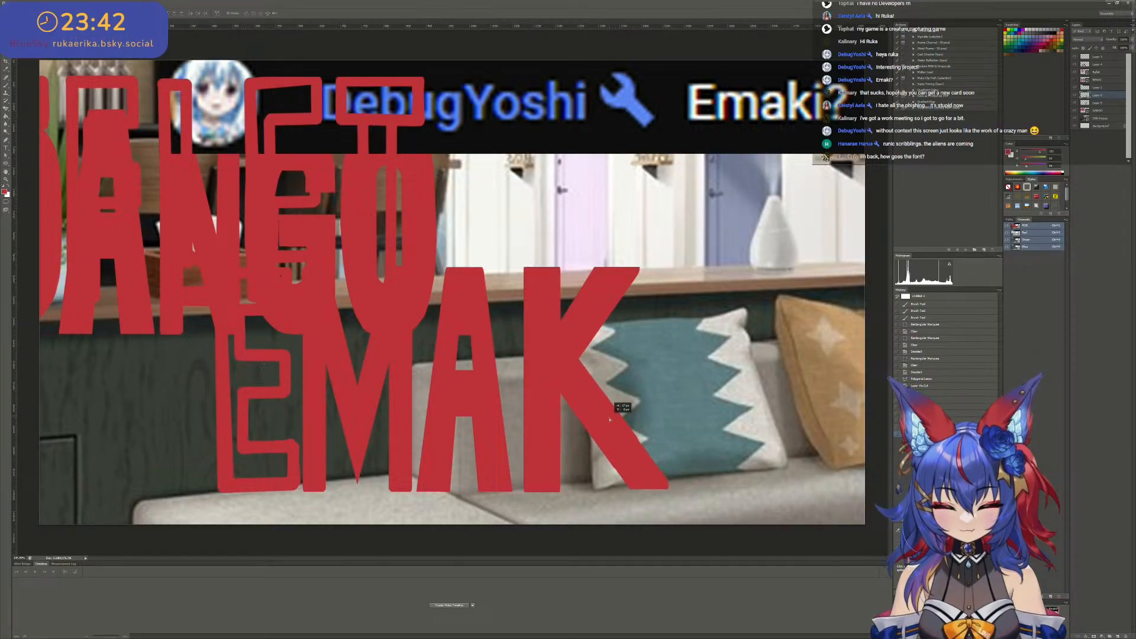
{"action": "left_click_drag", "start_coordinate": [610, 419], "coordinate": [610, 419]}
- Rotate the K's lower arm slightly clockwise to a steeper angle, reposition it against the upper arm, and apply the transform
{"action": "left_click_drag", "start_coordinate": [676, 308], "coordinate": [715, 323]}
{"action": "left_click_drag", "start_coordinate": [632, 398], "coordinate": [627, 402]}
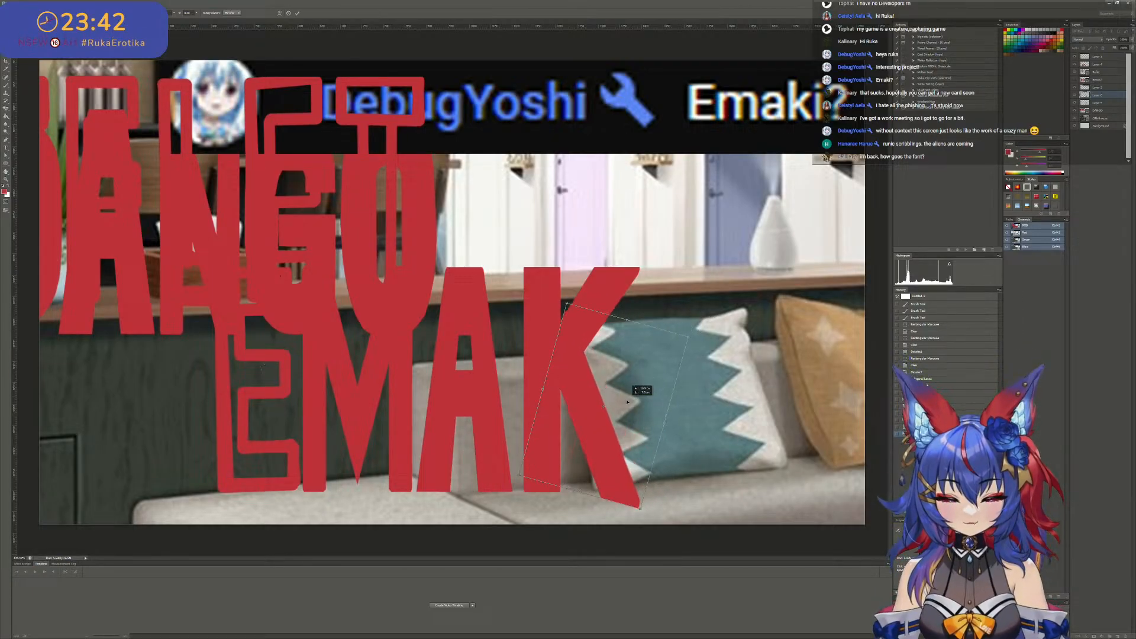
{"action": "left_click_drag", "start_coordinate": [699, 336], "coordinate": [699, 302]}
{"action": "left_click_drag", "start_coordinate": [639, 383], "coordinate": [635, 375]}
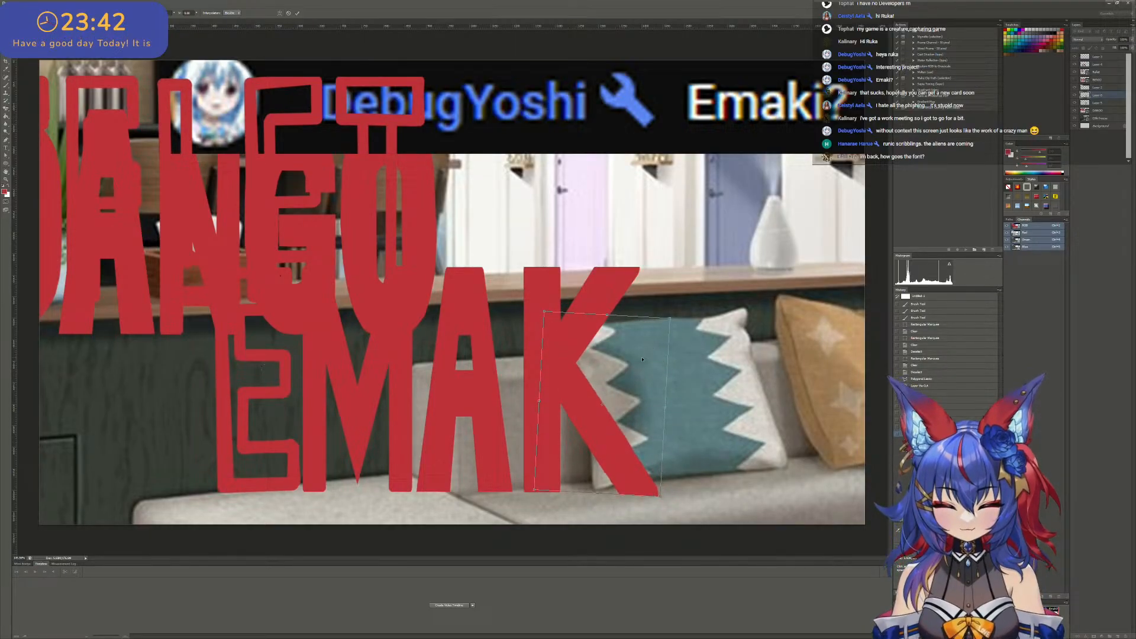
{"action": "left_click", "coordinate": [297, 12]}
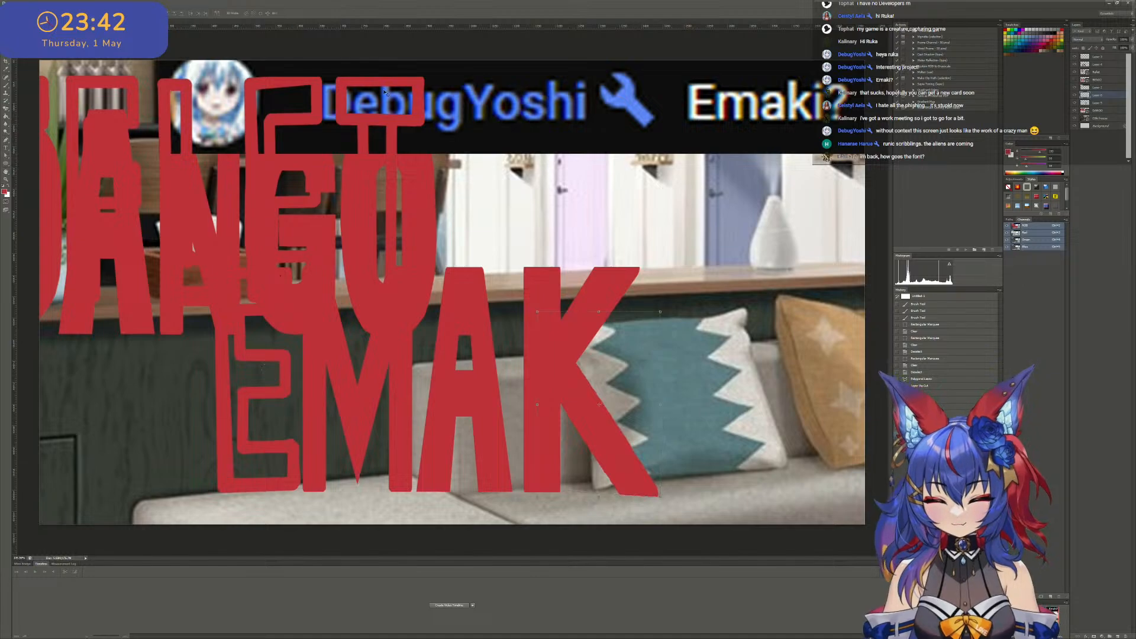
- Outline the area along the K's lower arm's left edge with the Polygonal Lasso, clear it for a straight edge, and deselect
{"action": "scroll", "coordinate": [640, 503], "scroll_direction": "up", "scroll_amount": 3, "text": "alt"}
{"action": "scroll", "coordinate": [637, 495], "scroll_direction": "down", "scroll_amount": 4}
{"action": "key", "text": "e"}
{"action": "key", "text": "alt+e"}
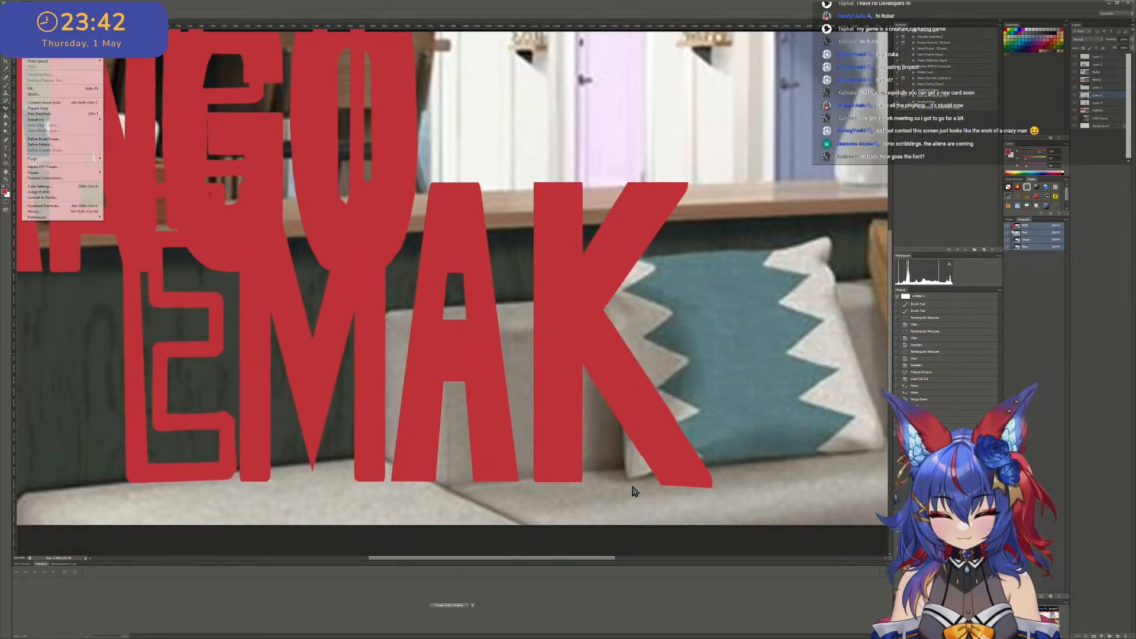
{"action": "key", "text": "Escape"}
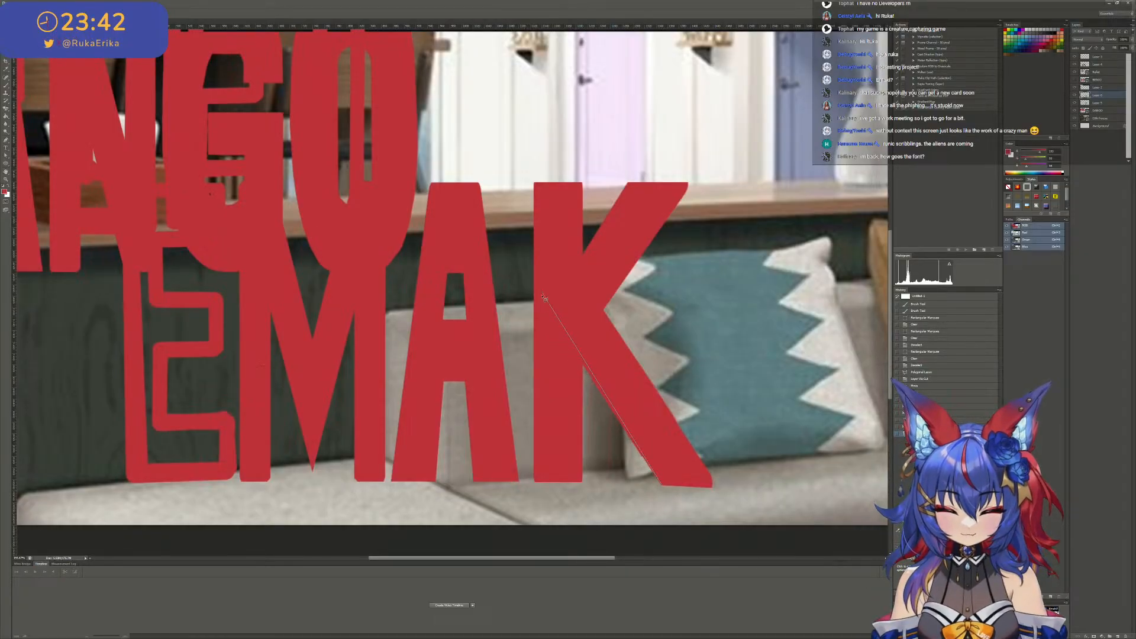
{"action": "left_click", "coordinate": [550, 314]}
{"action": "left_click", "coordinate": [662, 486]}
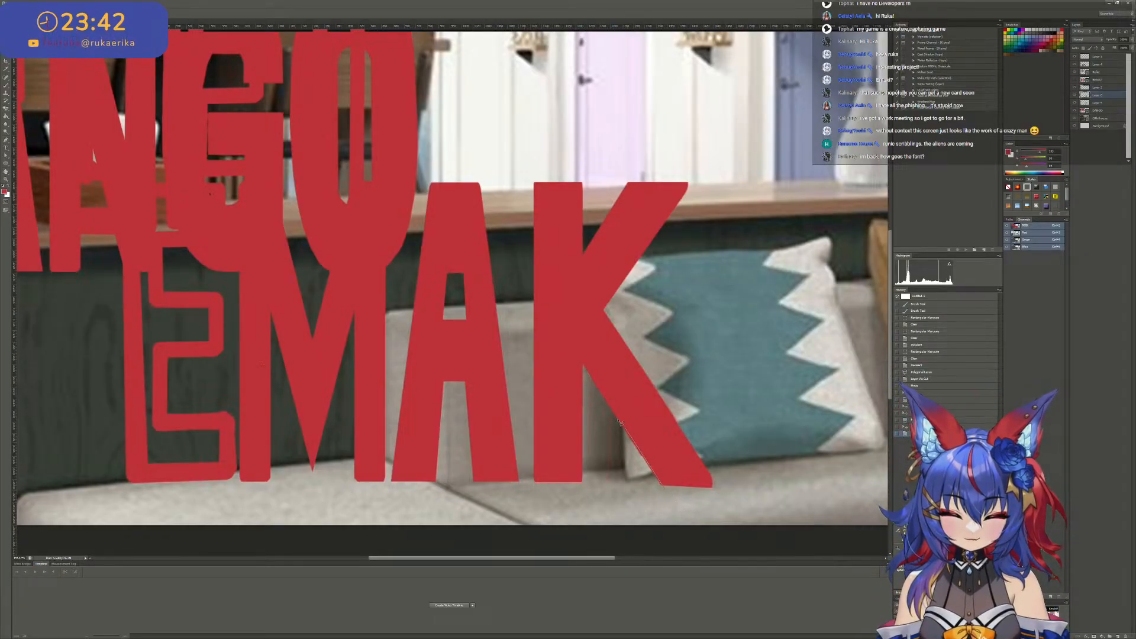
{"action": "left_click", "coordinate": [550, 312]}
{"action": "left_click", "coordinate": [486, 251]}
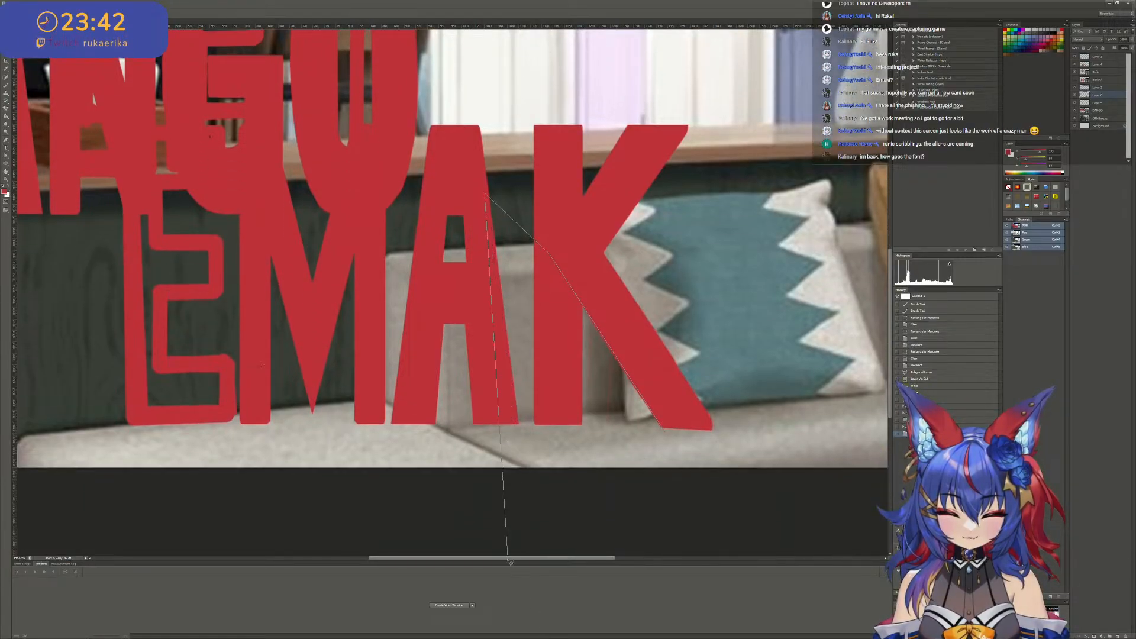
{"action": "left_click", "coordinate": [510, 556]}
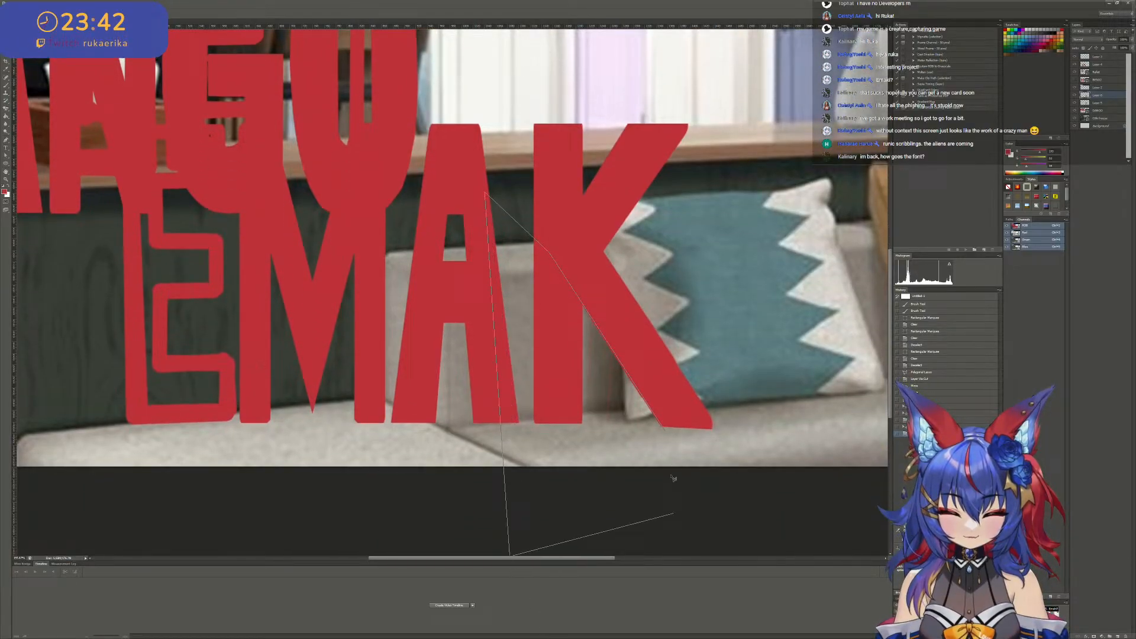
{"action": "left_click", "coordinate": [665, 430]}
{"action": "key", "text": "v"}
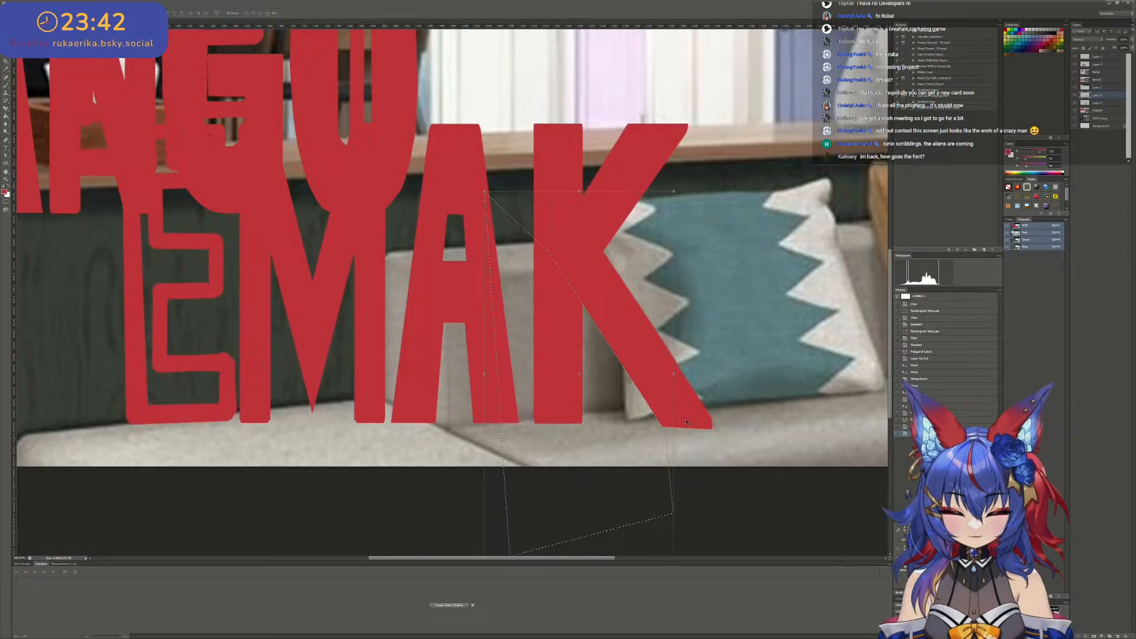
{"action": "key", "text": "ctrl+d"}
- Erase the overhang beneath the K's lower arm with an enlarged Eraser so its base is flush with the stem
{"action": "scroll", "coordinate": [566, 343], "scroll_direction": "up", "scroll_amount": 1}
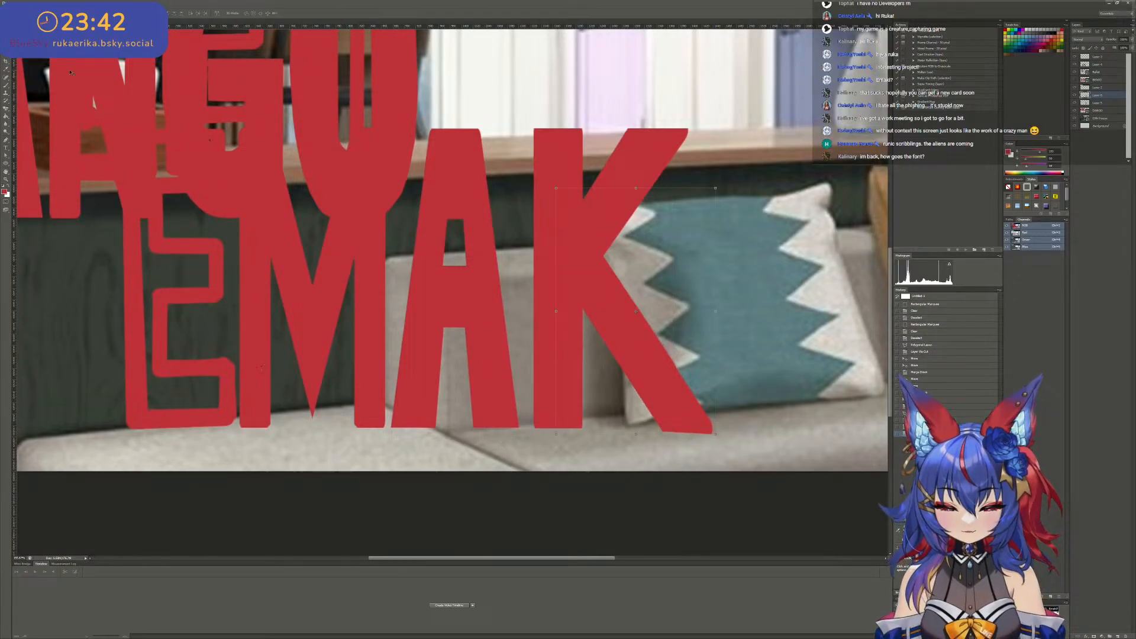
{"action": "left_click", "coordinate": [5, 108]}
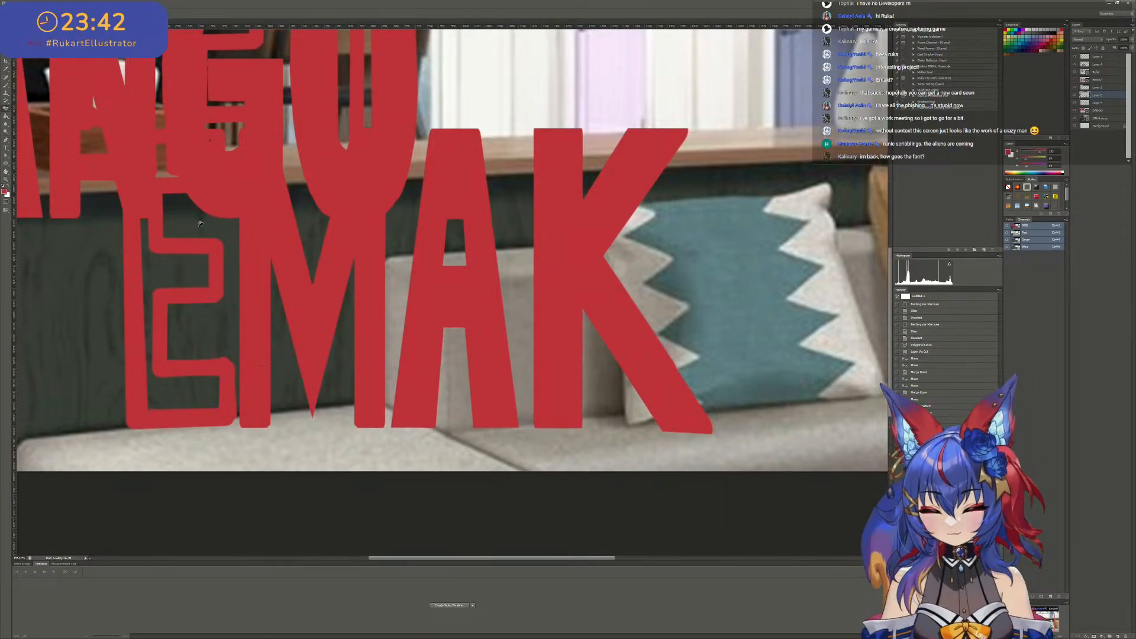
{"action": "right_click", "coordinate": [6, 109]}
{"action": "left_click", "coordinate": [32, 108]}
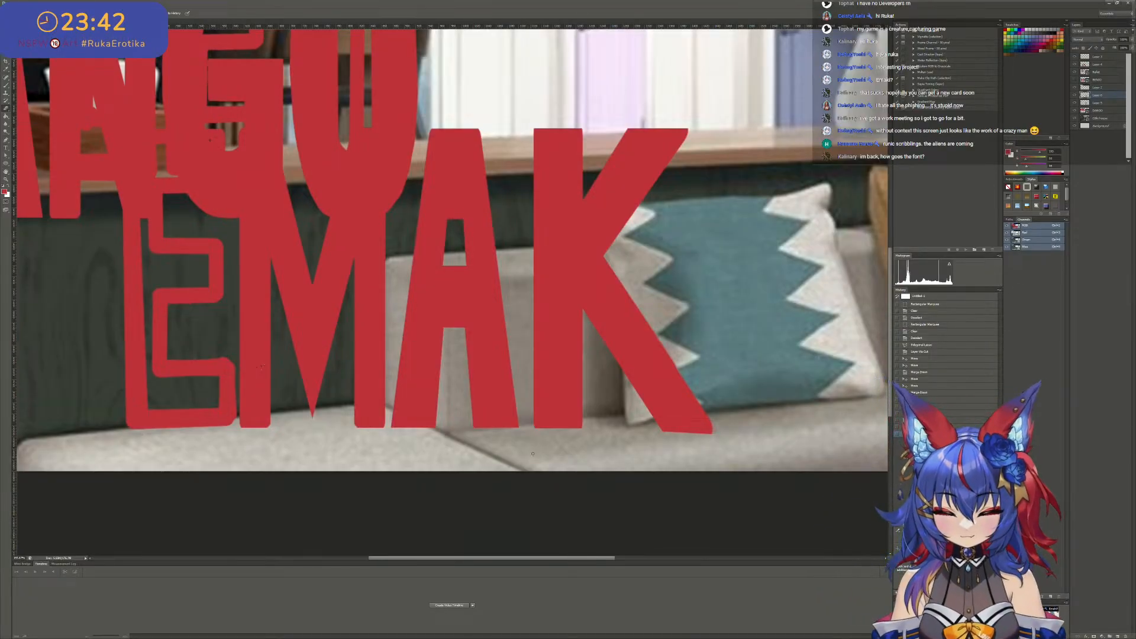
{"action": "key", "text": "bracketright"}
{"action": "key", "text": "bracketright"}
{"action": "key", "text": "bracketright"}
{"action": "key", "text": "bracketright"}
{"action": "key", "text": "bracketright"}
{"action": "key", "text": "bracketright"}
{"action": "key", "text": "bracketright"}
{"action": "key", "text": "bracketright"}
{"action": "key", "text": "bracketright"}
{"action": "key", "text": "bracketright"}
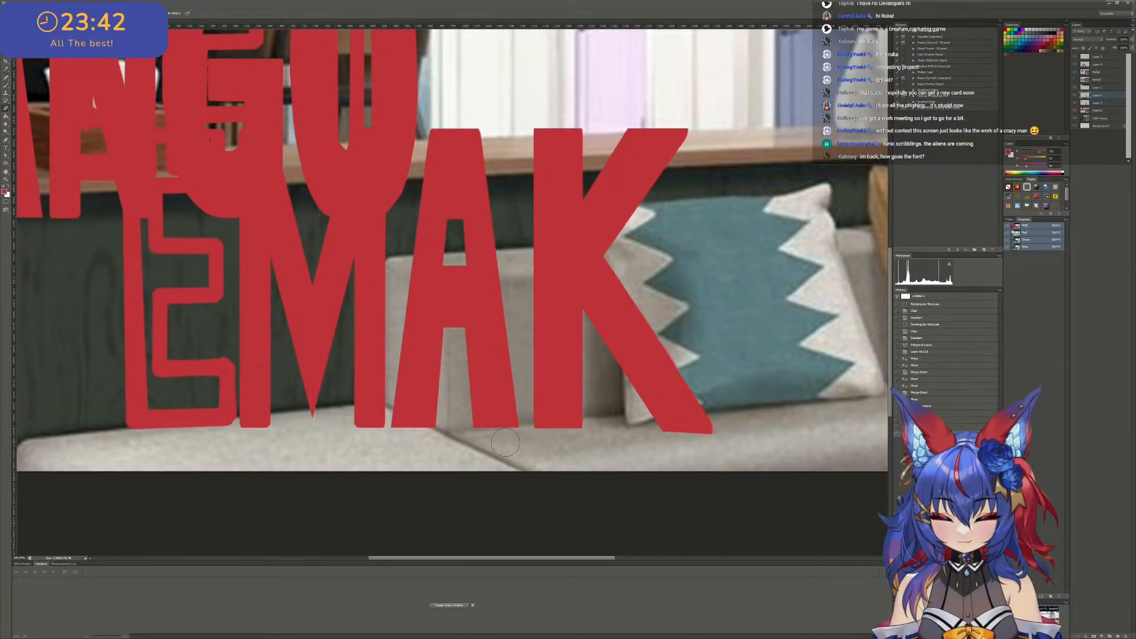
{"action": "scroll", "coordinate": [505, 442], "scroll_direction": "down", "scroll_amount": 4, "text": "alt"}
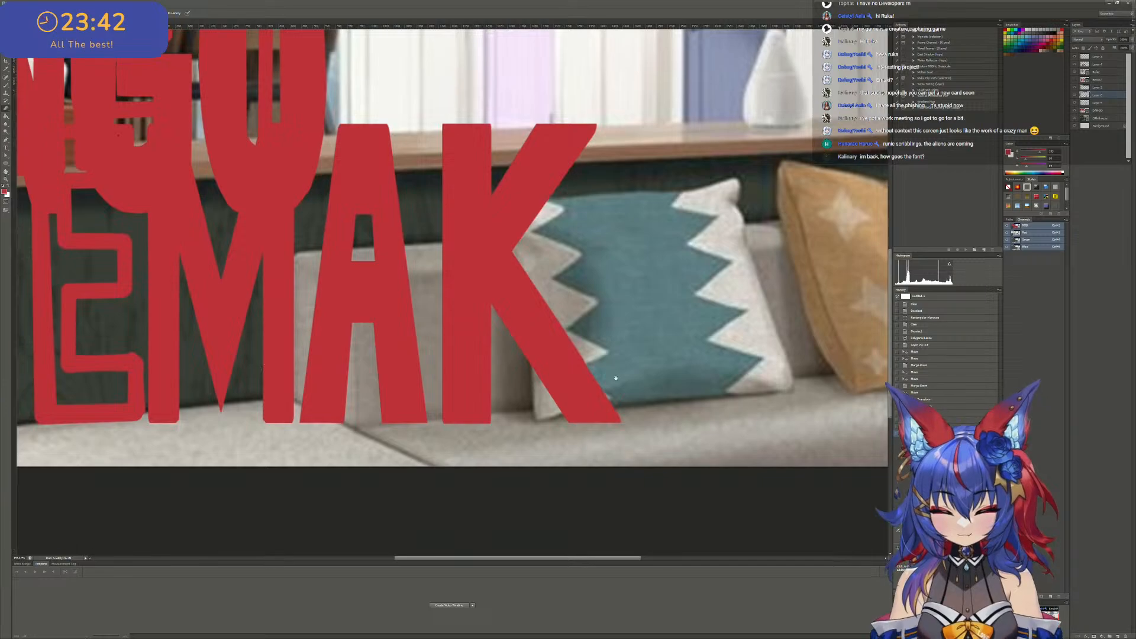
{"action": "scroll", "coordinate": [584, 355], "scroll_direction": "down", "scroll_amount": 1, "text": "alt"}
{"action": "scroll", "coordinate": [586, 332], "scroll_direction": "up", "scroll_amount": 3, "text": "alt"}
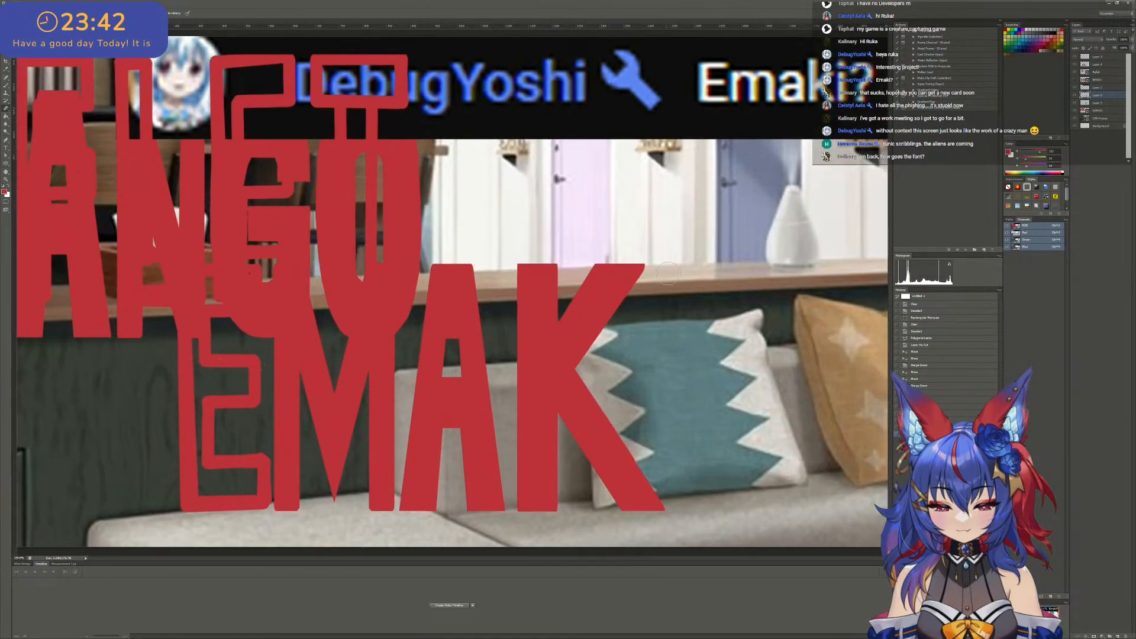
- Try trimming the tip of the K's lower arm vertically in line with the upper arm's end
{"action": "scroll", "coordinate": [698, 302], "scroll_direction": "down", "scroll_amount": 2}
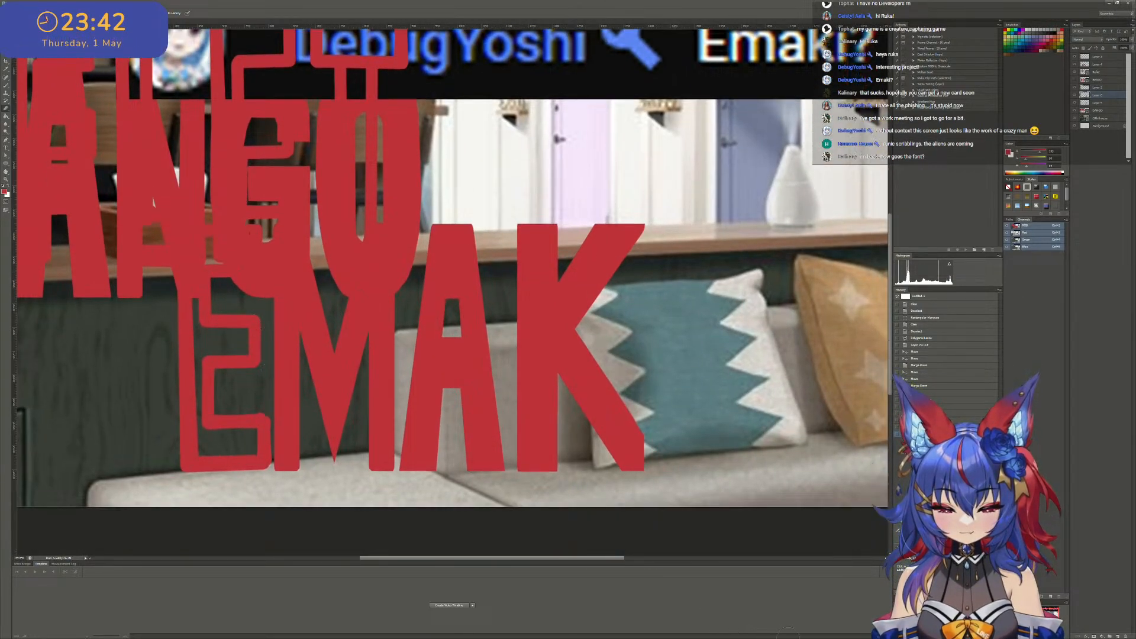
{"action": "key", "text": "ctrl+z"}
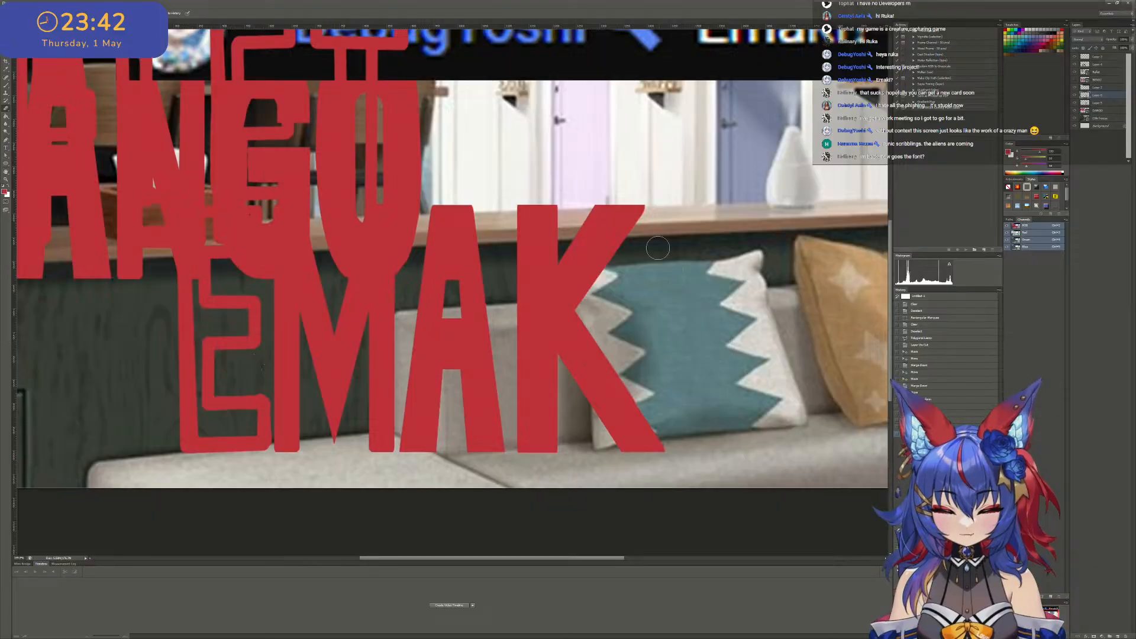
{"action": "scroll", "coordinate": [659, 247], "scroll_direction": "down", "scroll_amount": 1, "text": "alt"}
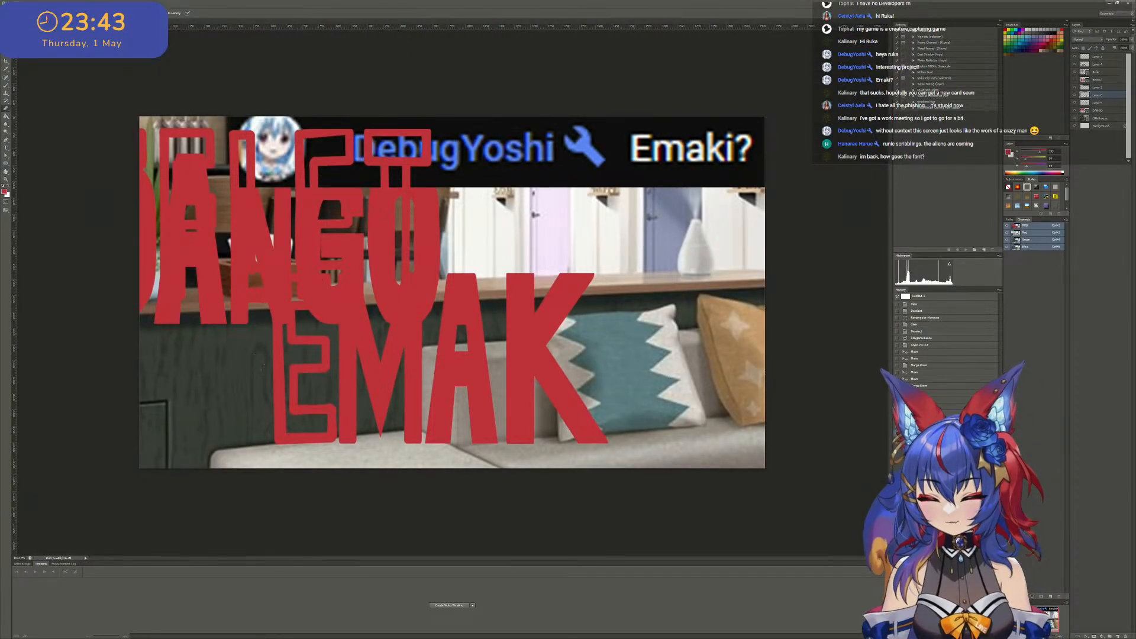
- Place a vertical guide at the end of the K's upper arm and skew the lower arm's base left to meet it
{"action": "scroll", "coordinate": [598, 438], "scroll_direction": "up", "scroll_amount": 2, "text": "alt"}
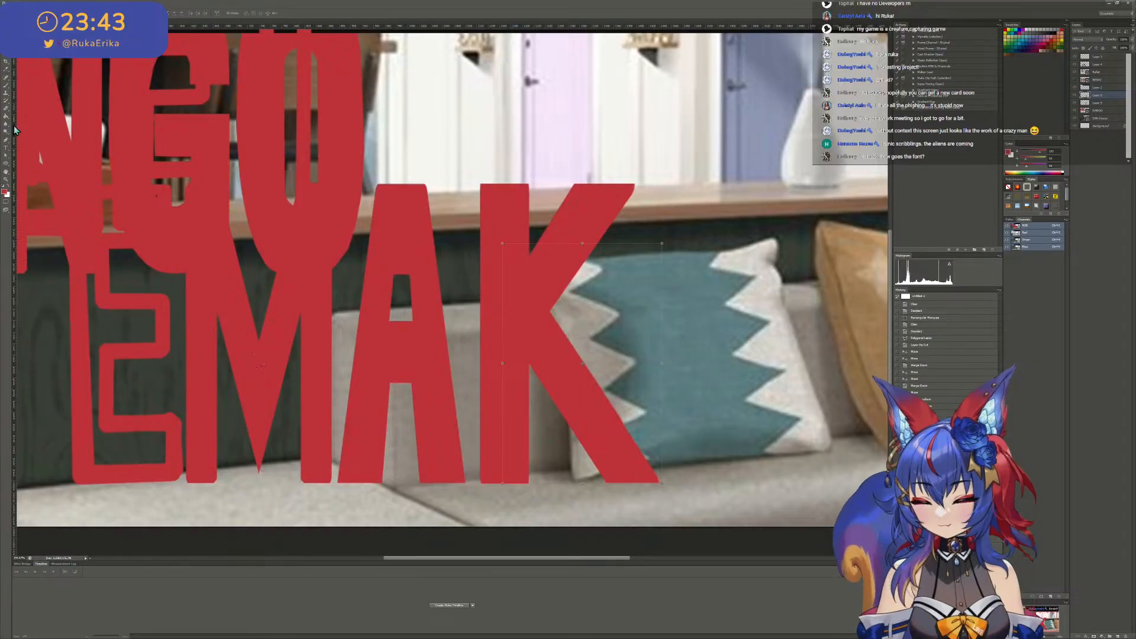
{"action": "left_click_drag", "start_coordinate": [18, 131], "coordinate": [636, 158]}
{"action": "left_click_drag", "start_coordinate": [627, 485], "coordinate": [603, 485], "text": "ctrl"}
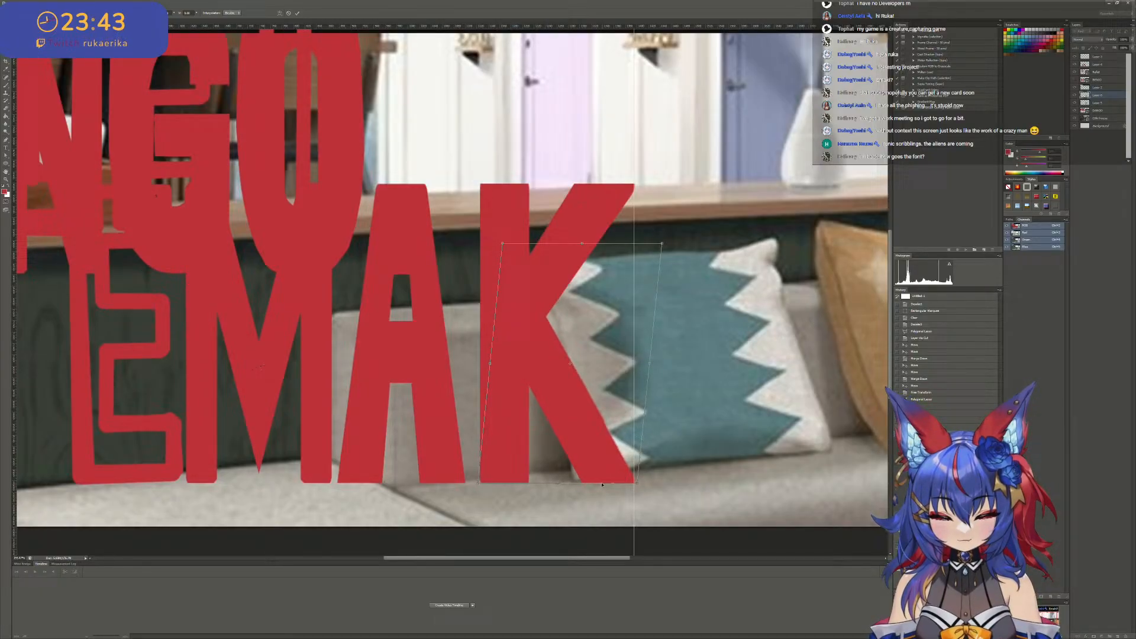
{"action": "left_click", "coordinate": [299, 16]}
{"action": "scroll", "coordinate": [764, 329], "scroll_direction": "down", "scroll_amount": 1, "text": "alt"}
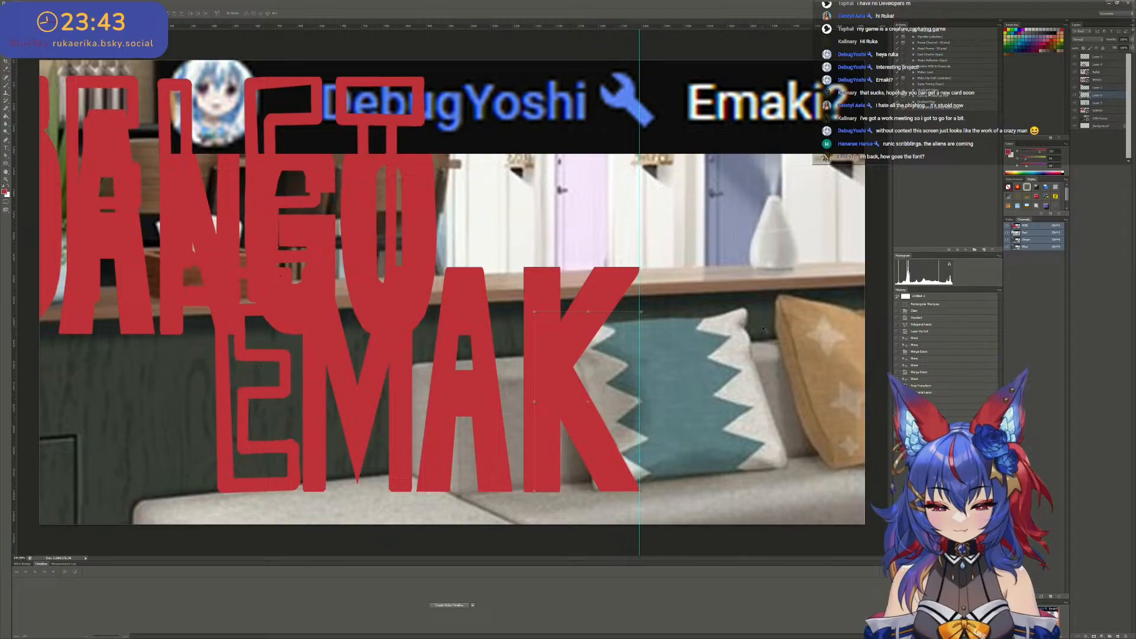
- Merge the K's lower arm layer with its stem layer and shift the complete K slightly left
{"action": "scroll", "coordinate": [655, 330], "scroll_direction": "down", "scroll_amount": 1, "text": "alt"}
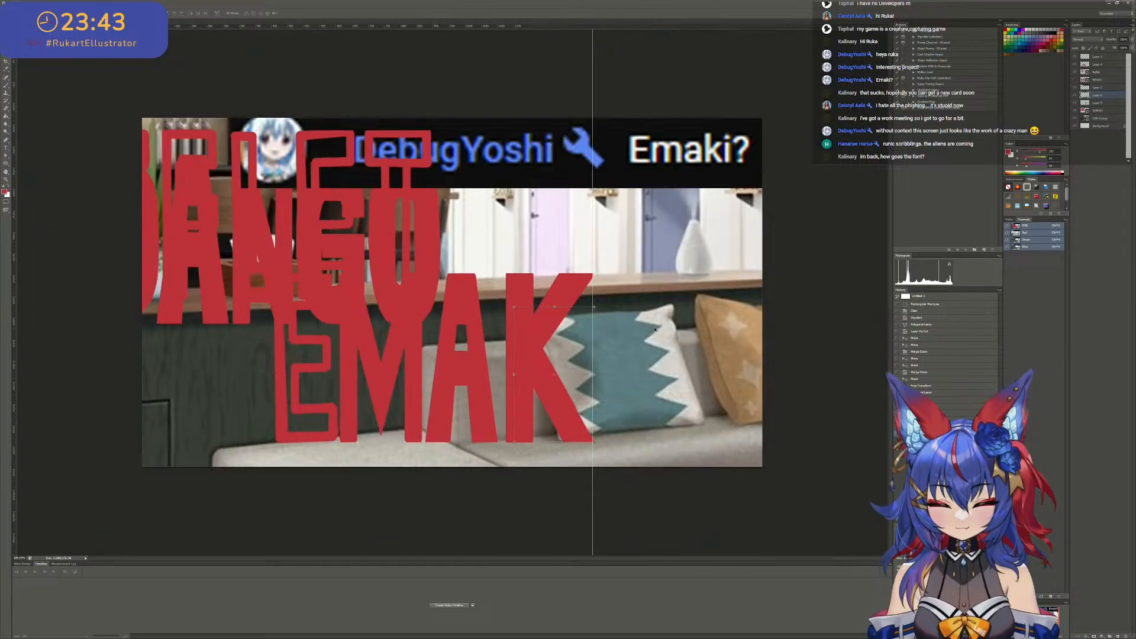
{"action": "left_click", "coordinate": [1112, 89]}
{"action": "left_click", "coordinate": [1107, 95]}
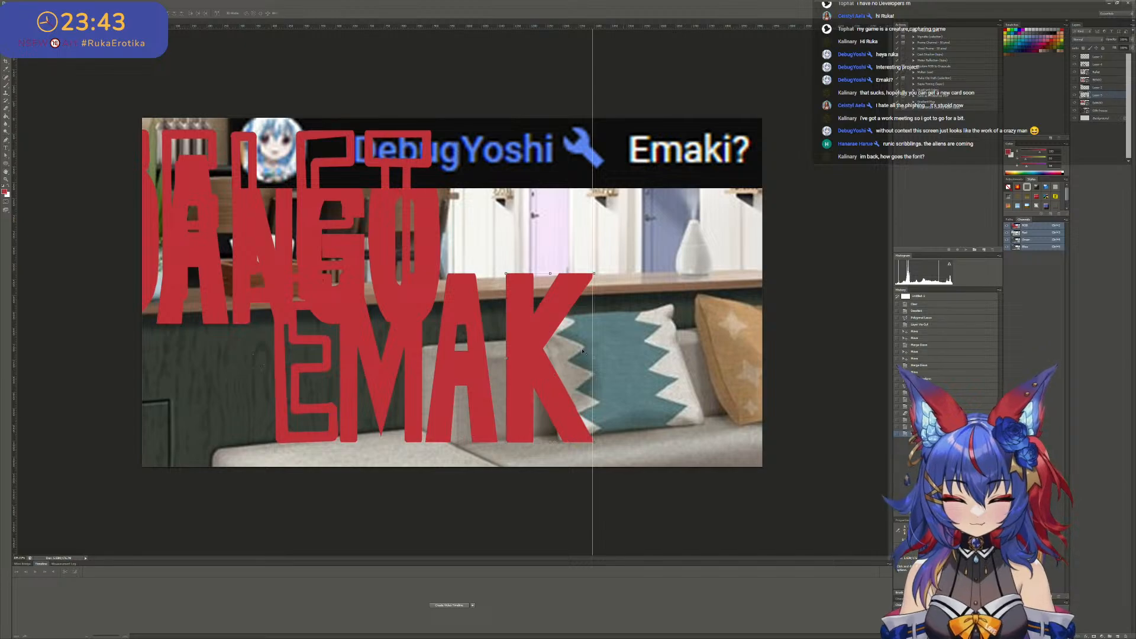
{"action": "mouse_move", "coordinate": [519, 365]}
{"action": "left_mouse_down"}
{"action": "mouse_move", "coordinate": [540, 365]}
{"action": "mouse_move", "coordinate": [519, 368]}
{"action": "left_mouse_up"}
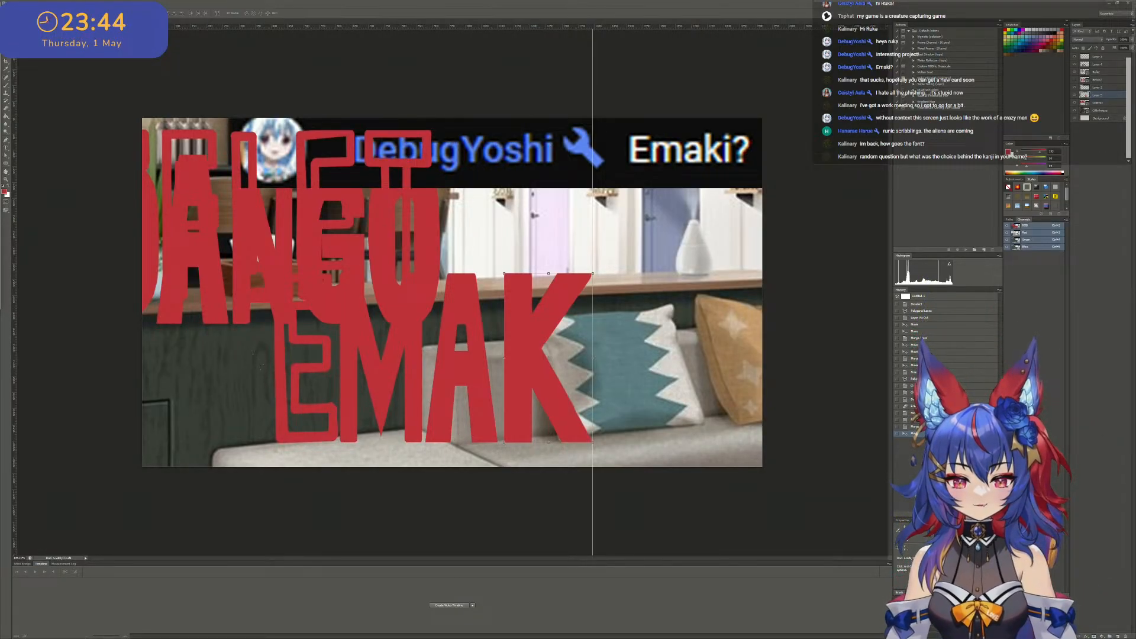
- Switch to the Google Slides presentation, maximize its window, and present the slide on the name's kanji meanings full screen
{"action": "left_click_drag", "start_coordinate": [398, 207], "coordinate": [448, 204]}
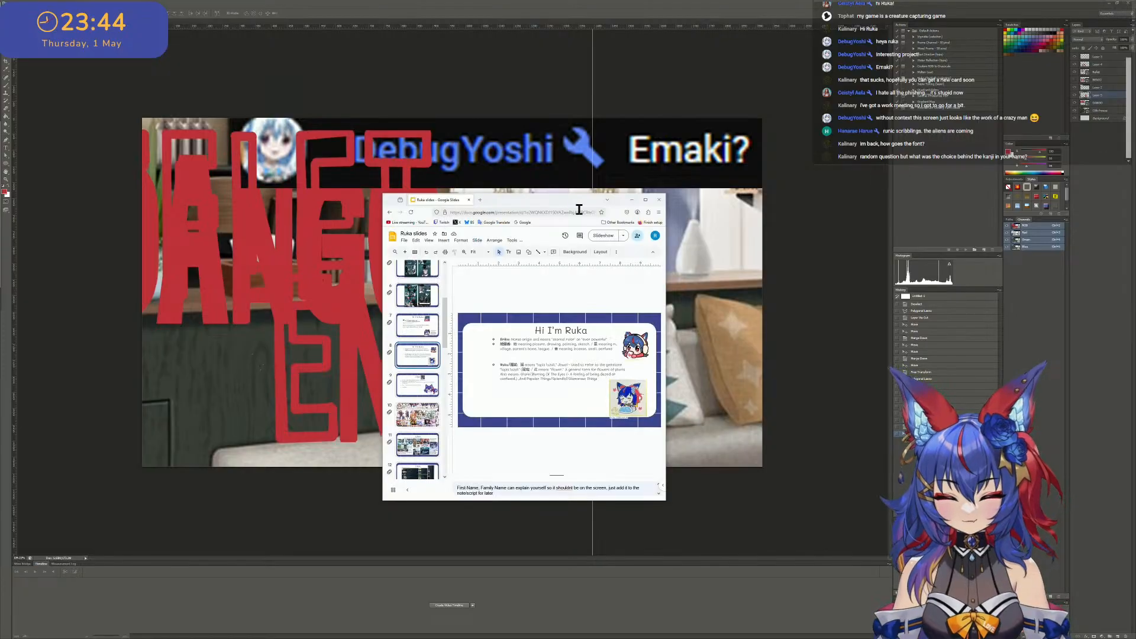
{"action": "left_click", "coordinate": [646, 200]}
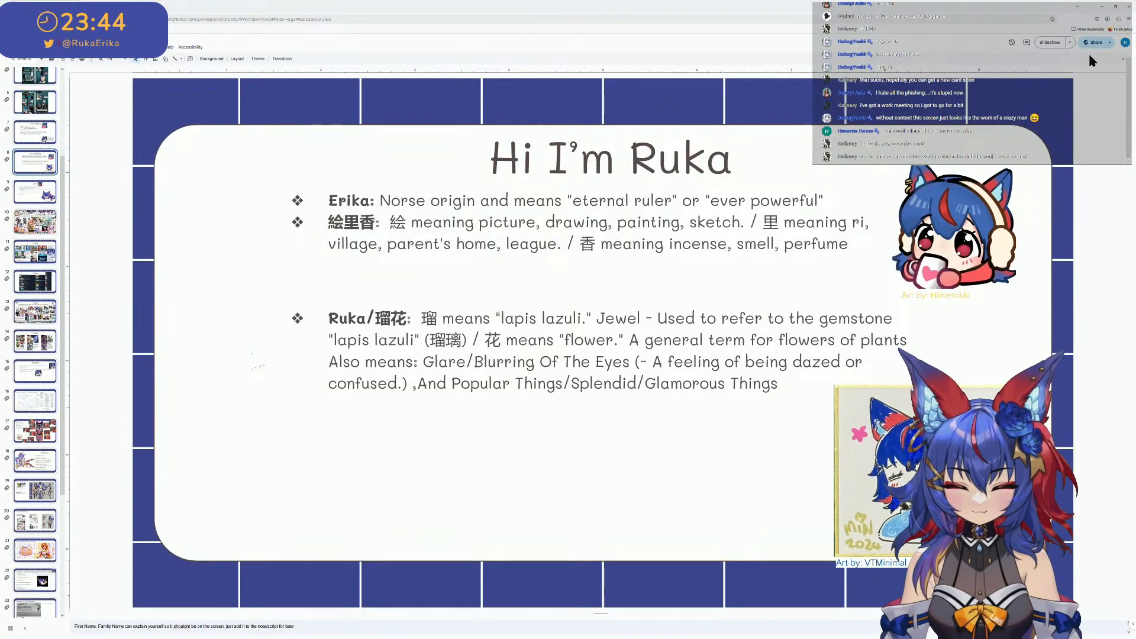
{"action": "left_click", "coordinate": [1055, 44]}
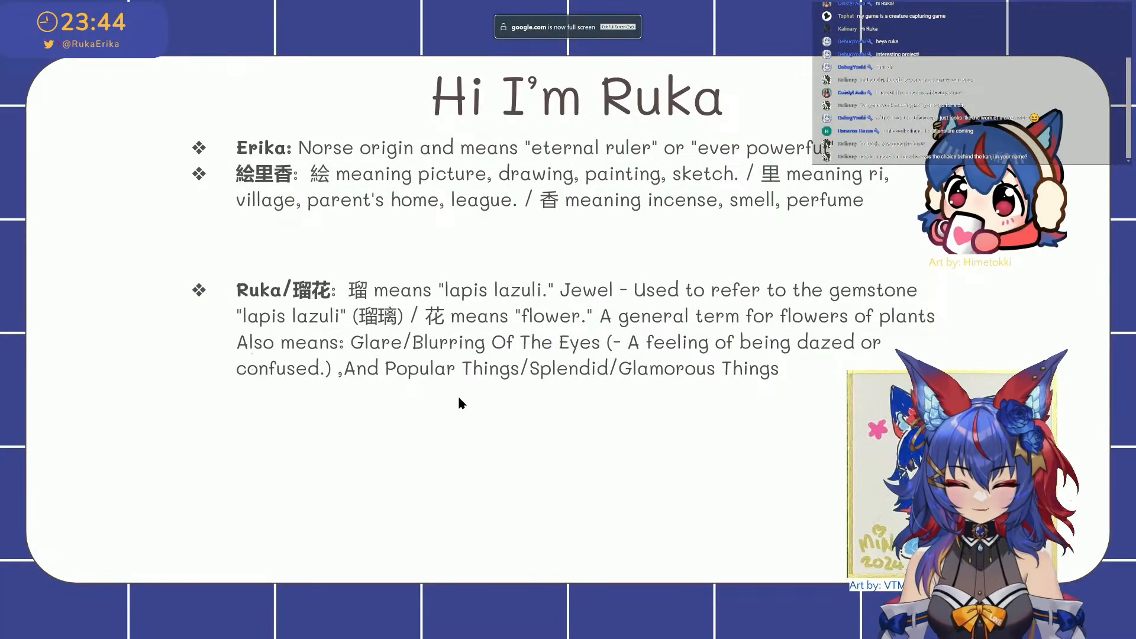
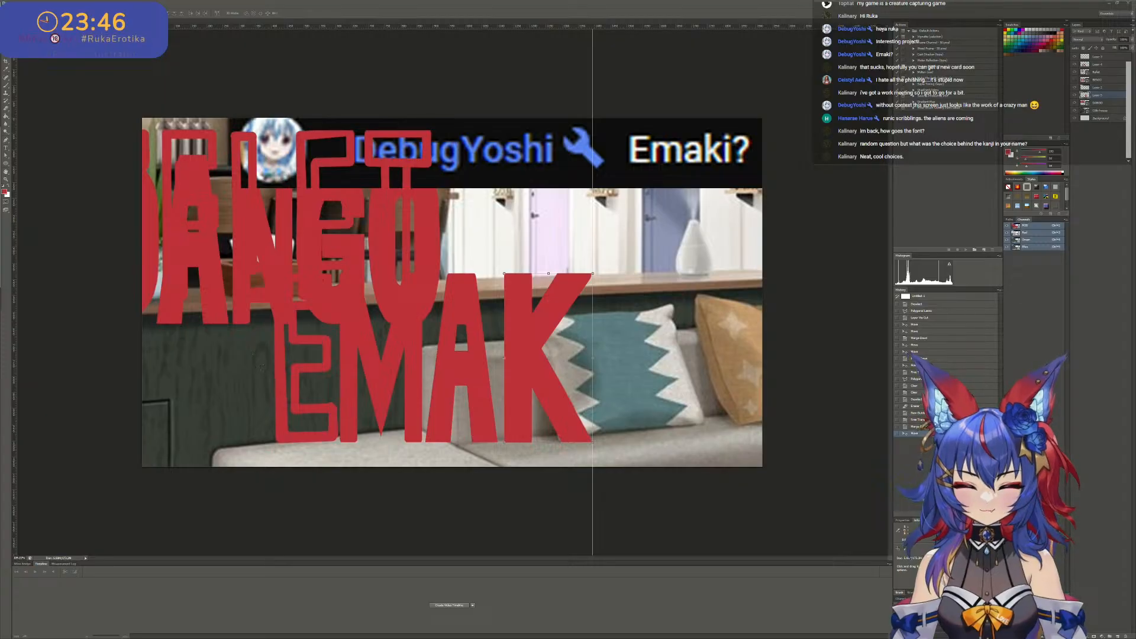
- Show the browser's Google image results for "ruka suirenji" and "ruka steins gate" over the canvas, and move both windows out of view
{"action": "left_click_drag", "start_coordinate": [0, 128], "coordinate": [360, 112]}
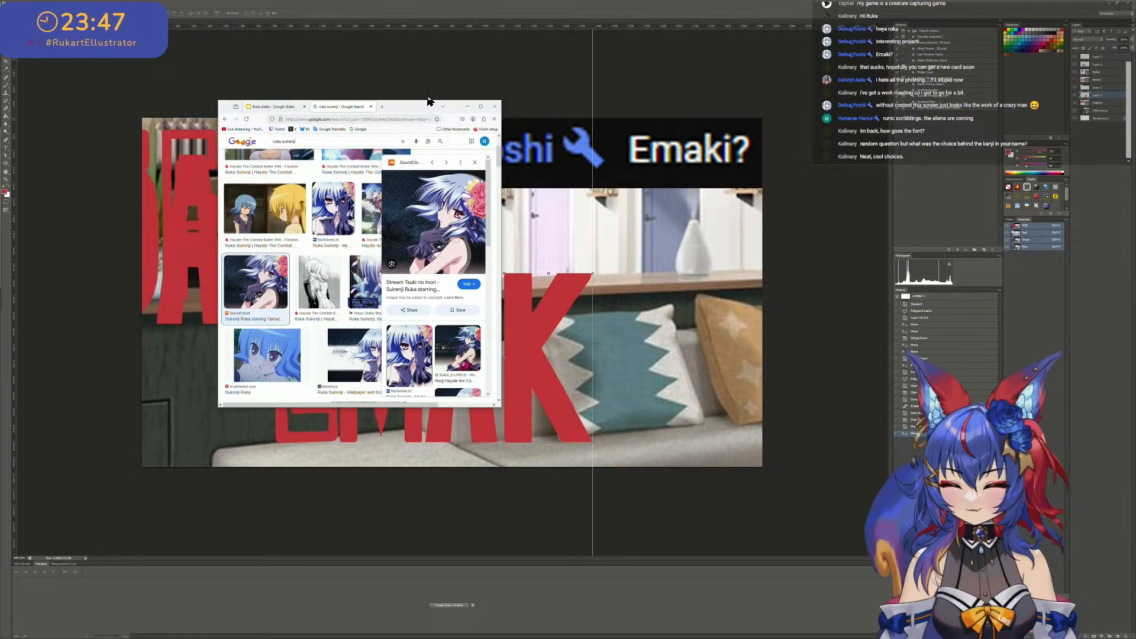
{"action": "left_click", "coordinate": [467, 106]}
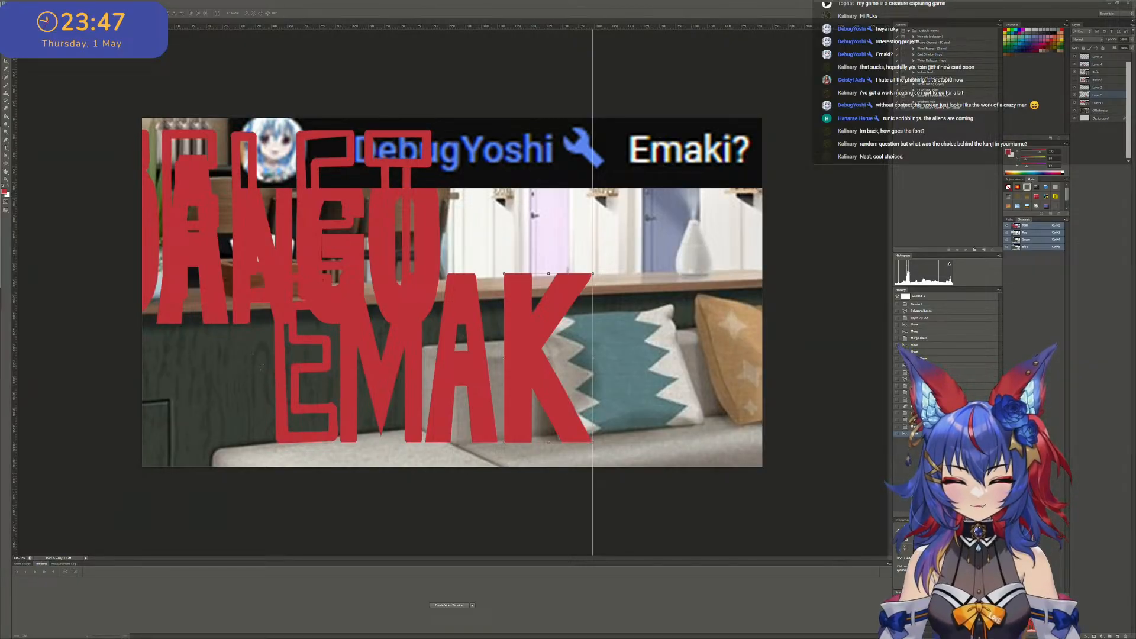
{"action": "left_click_drag", "start_coordinate": [0, 87], "coordinate": [297, 91]}
{"action": "scroll", "coordinate": [311, 226], "scroll_direction": "down", "scroll_amount": 1}
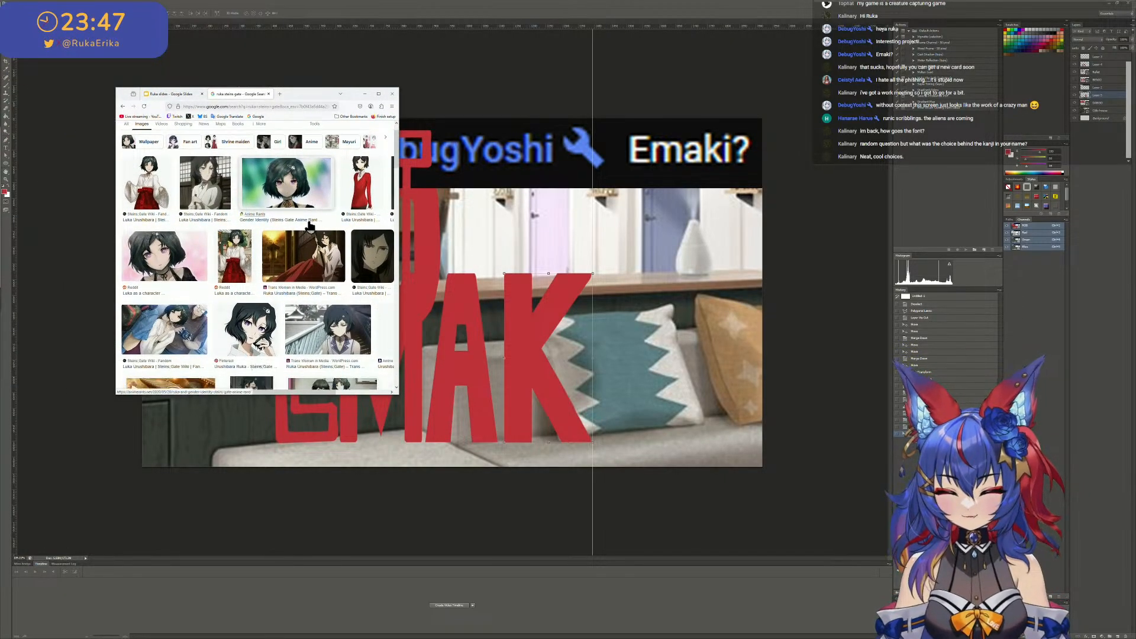
{"action": "scroll", "coordinate": [309, 225], "scroll_direction": "up", "scroll_amount": 1}
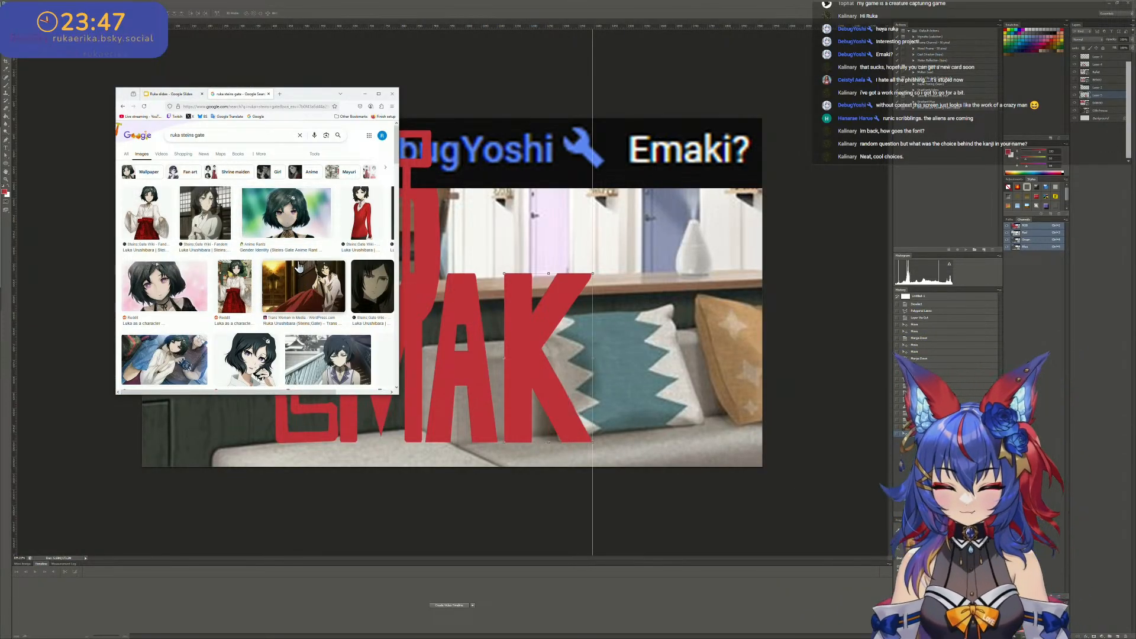
{"action": "scroll", "coordinate": [292, 323], "scroll_direction": "down", "scroll_amount": 2}
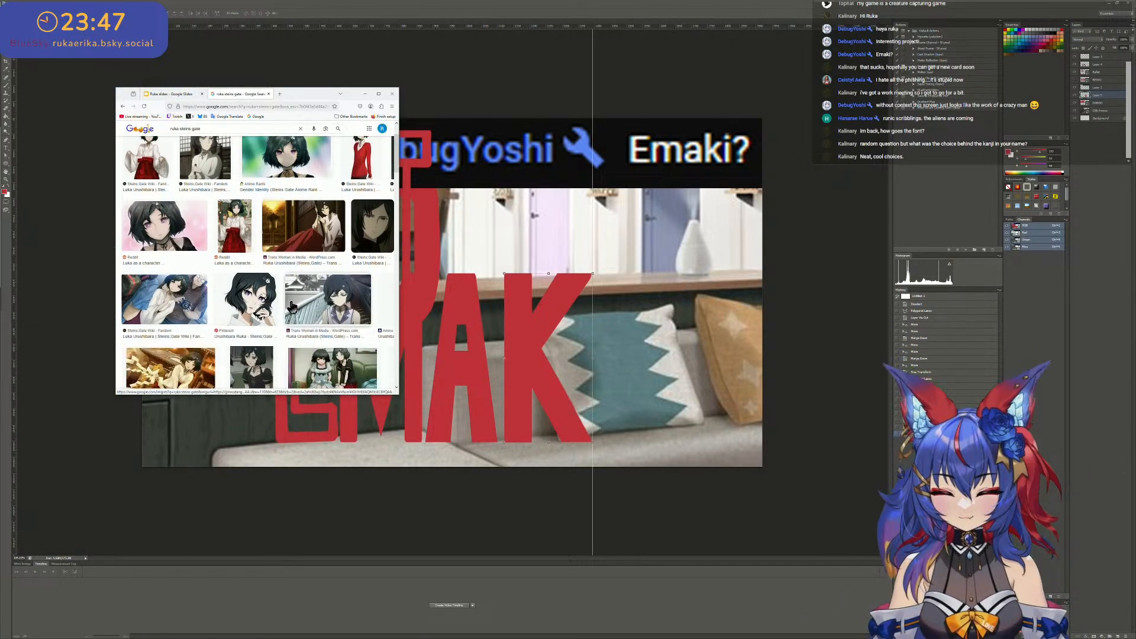
{"action": "scroll", "coordinate": [284, 267], "scroll_direction": "up", "scroll_amount": 3}
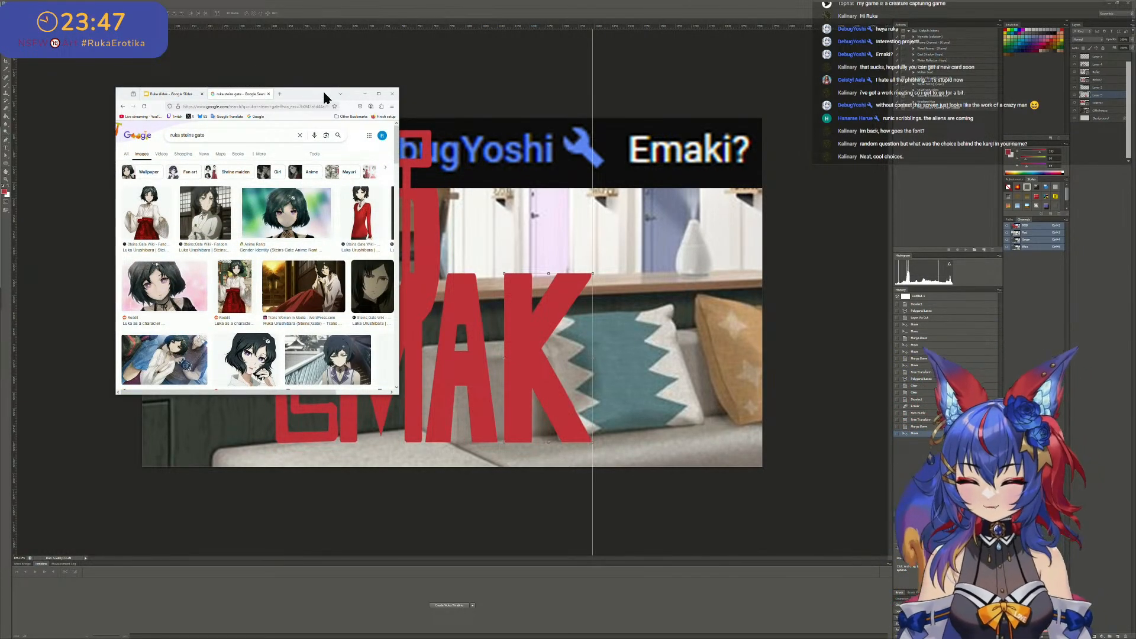
{"action": "left_click_drag", "start_coordinate": [324, 94], "coordinate": [0, 90]}
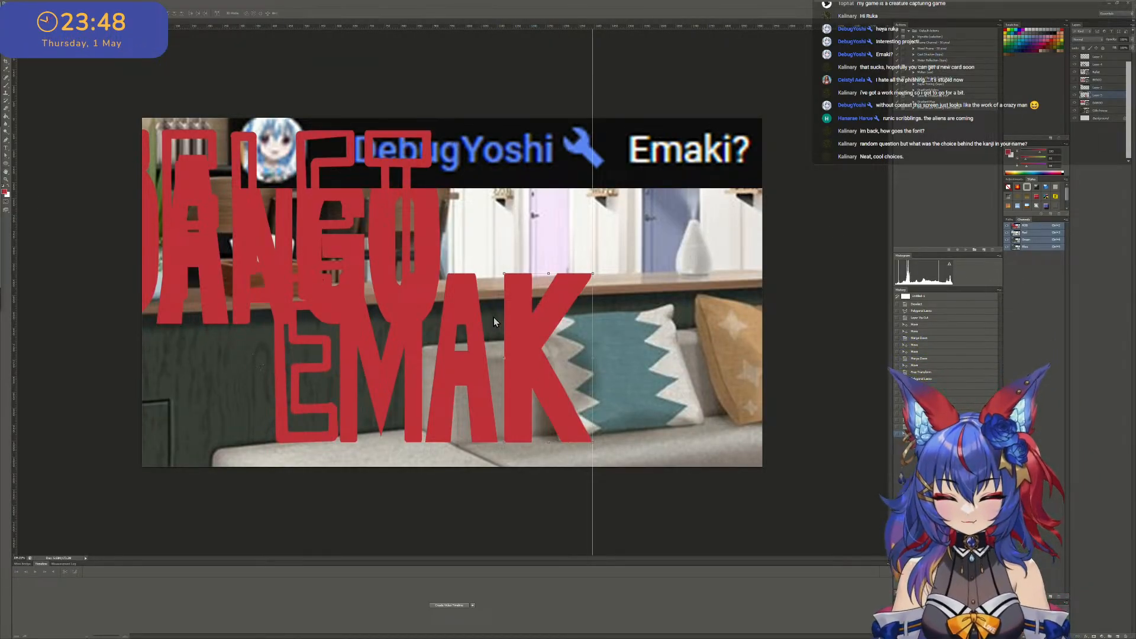
{"action": "scroll", "coordinate": [526, 333], "scroll_direction": "up", "scroll_amount": 2, "text": "alt"}
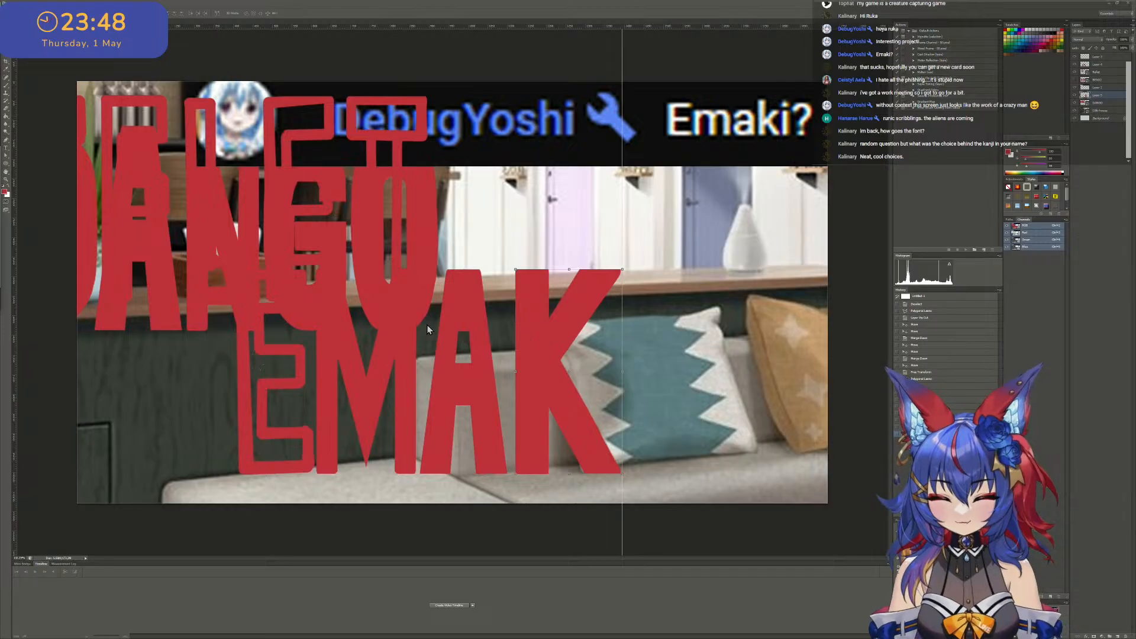
{"action": "scroll", "coordinate": [390, 232], "scroll_direction": "down", "scroll_amount": 1, "text": "alt"}
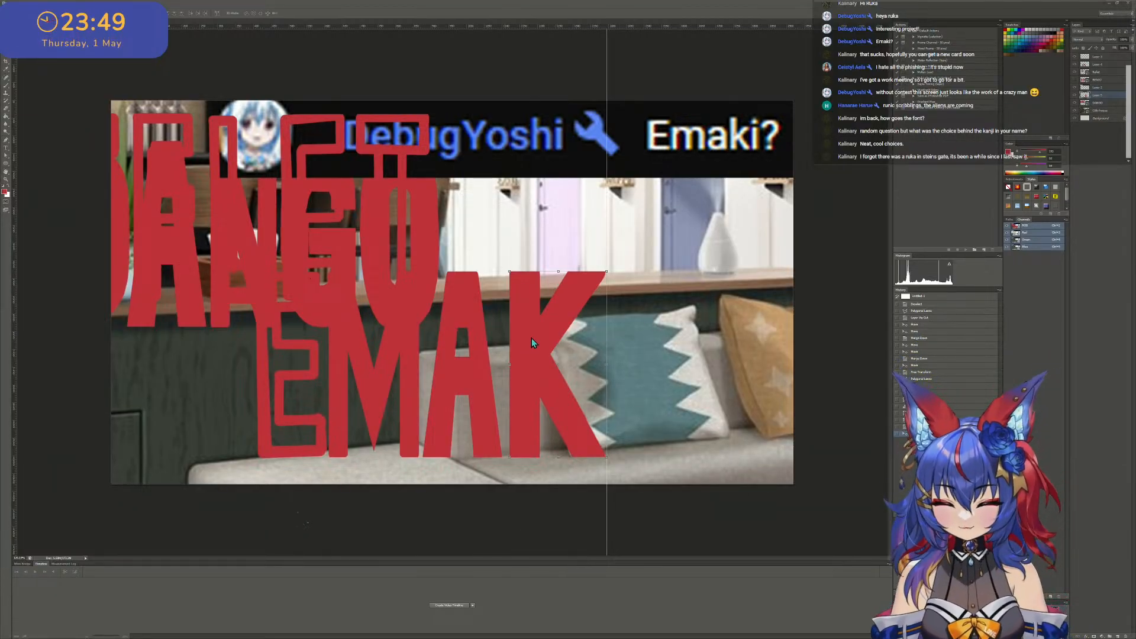
{"action": "key", "text": "Delete"}
{"action": "scroll", "coordinate": [532, 339], "scroll_direction": "up", "scroll_amount": 2, "text": "alt"}
{"action": "scroll", "coordinate": [483, 289], "scroll_direction": "down", "scroll_amount": 3, "text": "alt"}
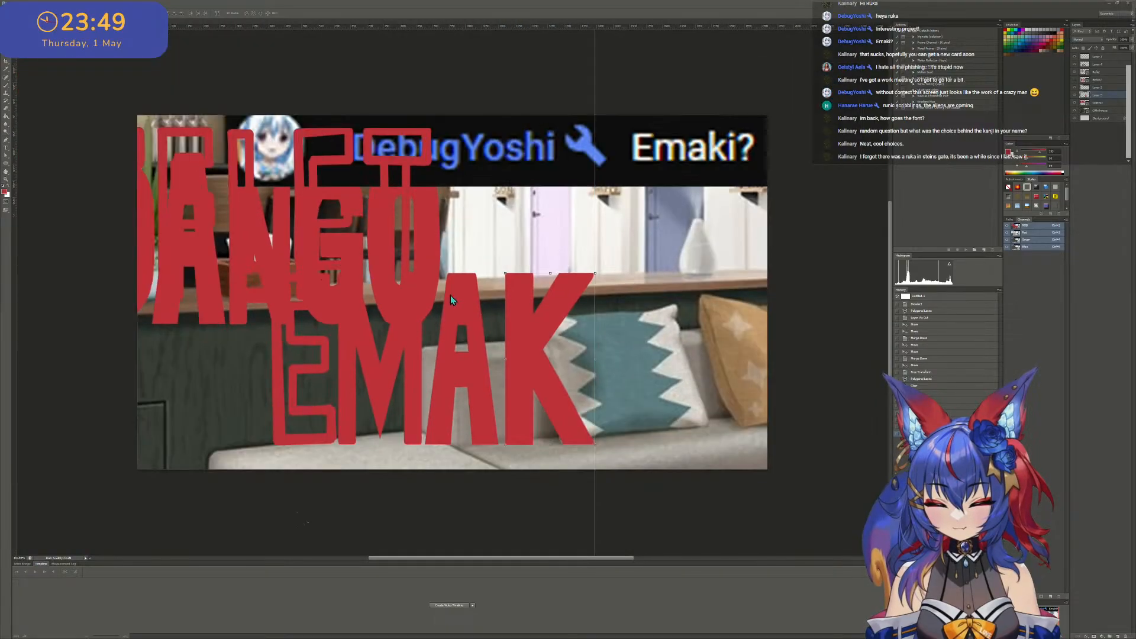
- Move the REFLET lettering down over the EMAK letters so its T stands just to the right of the K
{"action": "right_click", "coordinate": [424, 160]}
{"action": "left_click", "coordinate": [448, 166]}
{"action": "left_click_drag", "start_coordinate": [428, 159], "coordinate": [651, 304]}
{"action": "left_click_drag", "start_coordinate": [561, 291], "coordinate": [641, 296]}
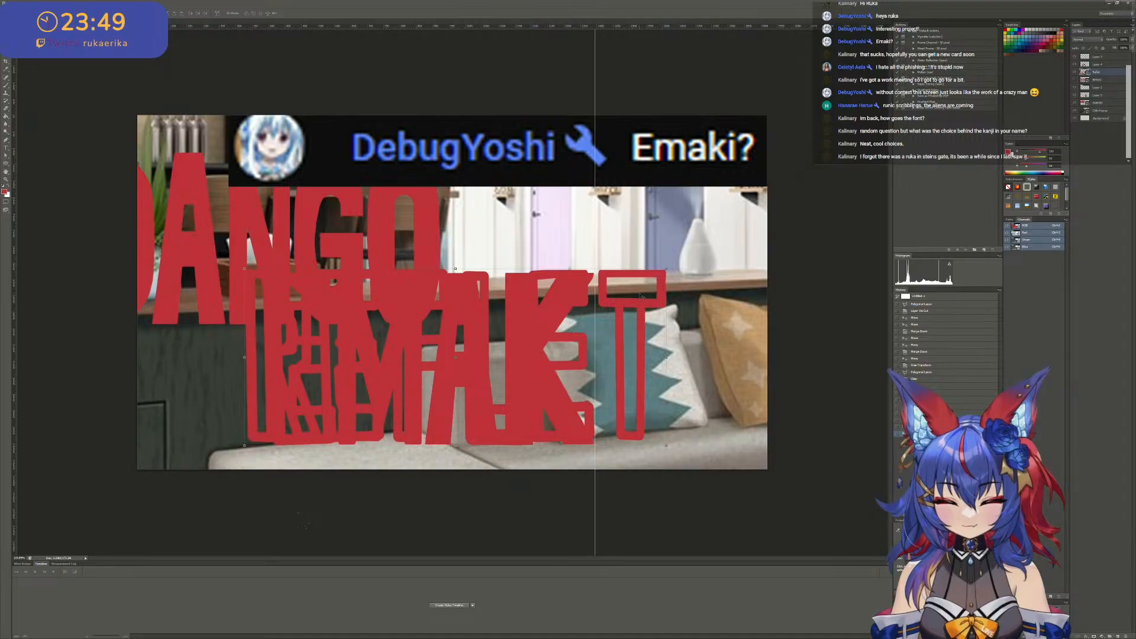
- Outline the T of REFLET with the Polygonal Lasso and copy it to its own layer
{"action": "left_click", "coordinate": [6, 45]}
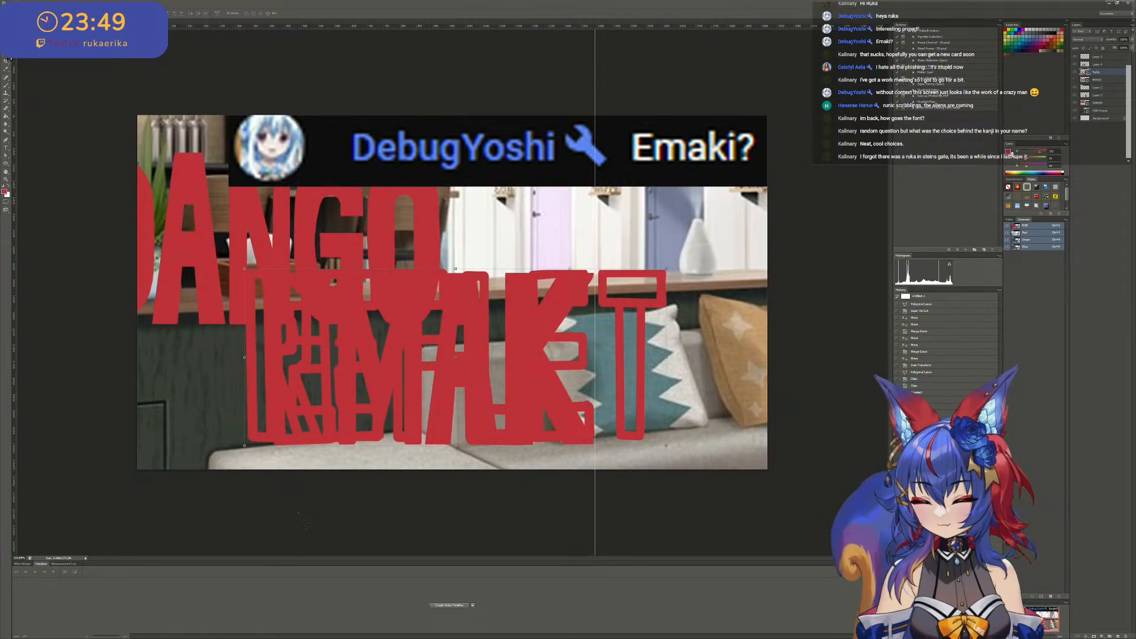
{"action": "left_click", "coordinate": [595, 250]}
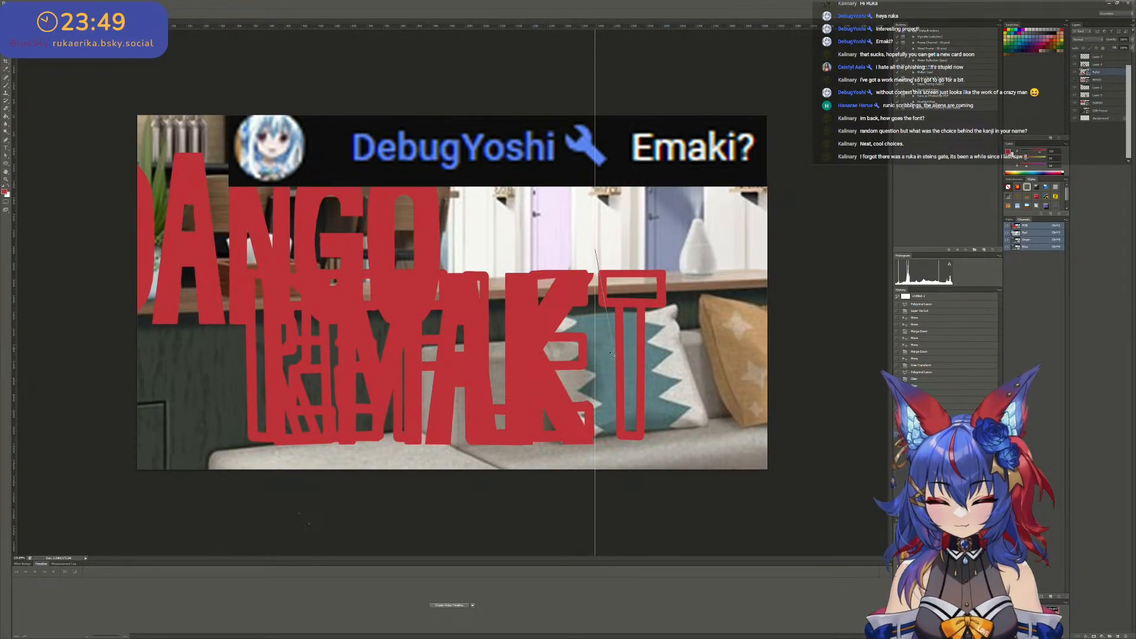
{"action": "left_click", "coordinate": [616, 461]}
{"action": "left_click", "coordinate": [684, 448]}
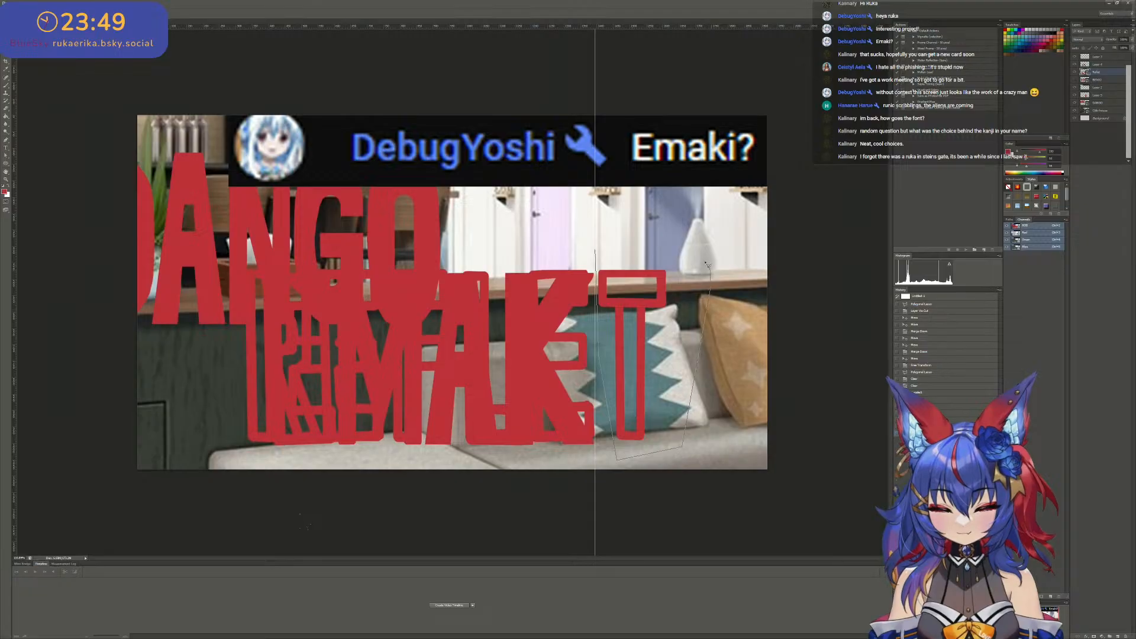
{"action": "left_click", "coordinate": [710, 291]}
{"action": "left_click", "coordinate": [693, 259]}
{"action": "left_click", "coordinate": [597, 250]}
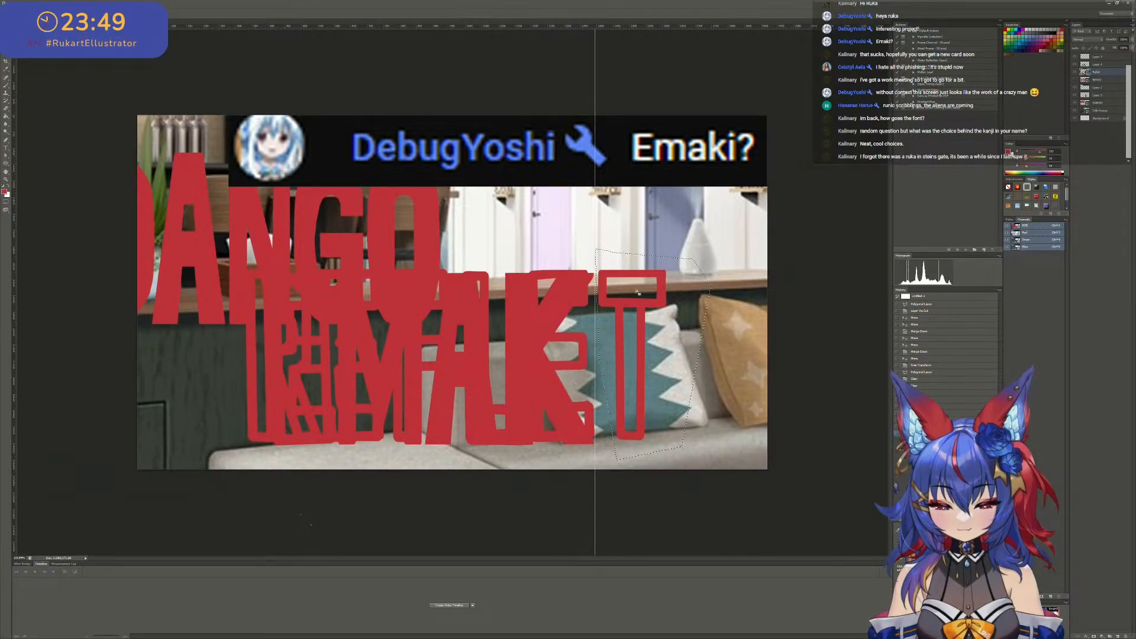
{"action": "right_click", "coordinate": [637, 290]}
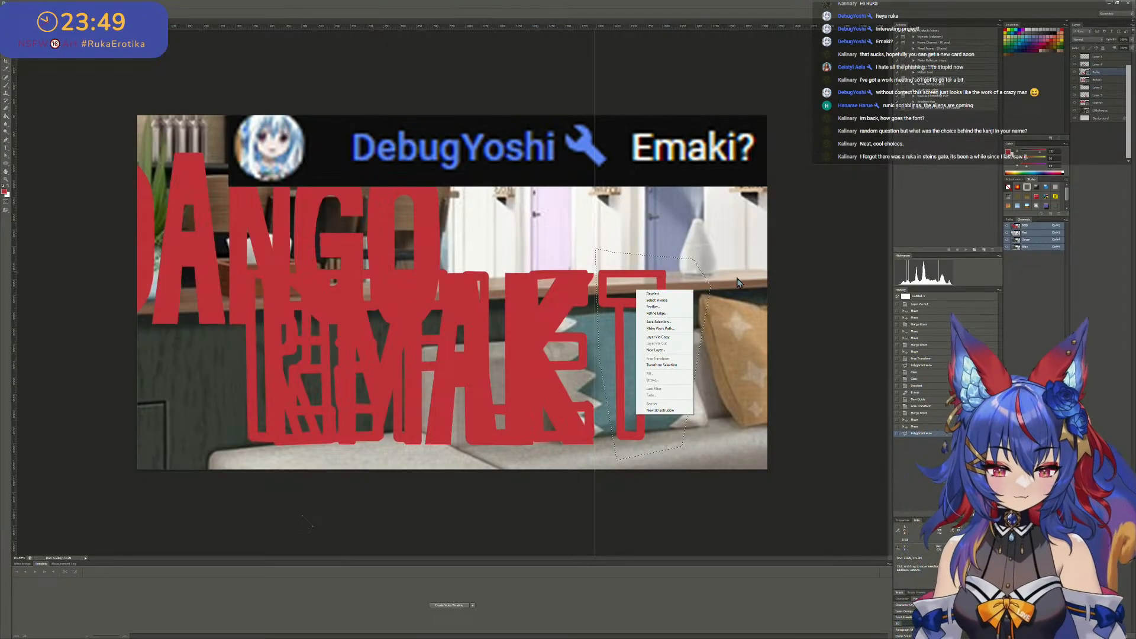
{"action": "left_click", "coordinate": [658, 336]}
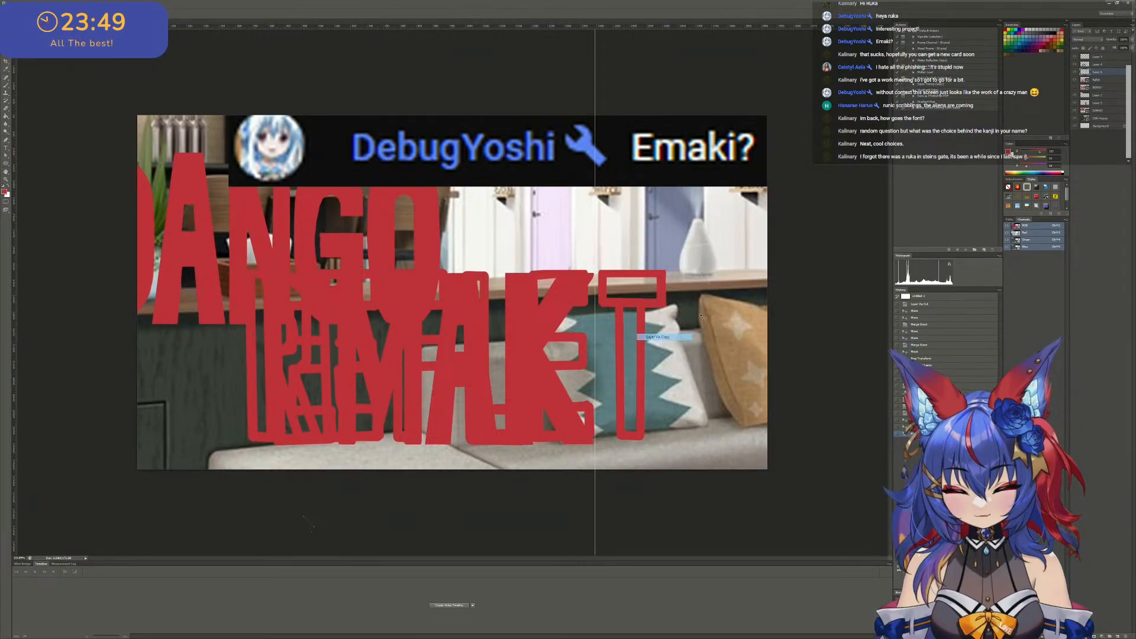
- Hide the REFLET and DANGO lettering layers, leaving the EMAK letters and the copied T showing
{"action": "left_click", "coordinate": [1075, 80]}
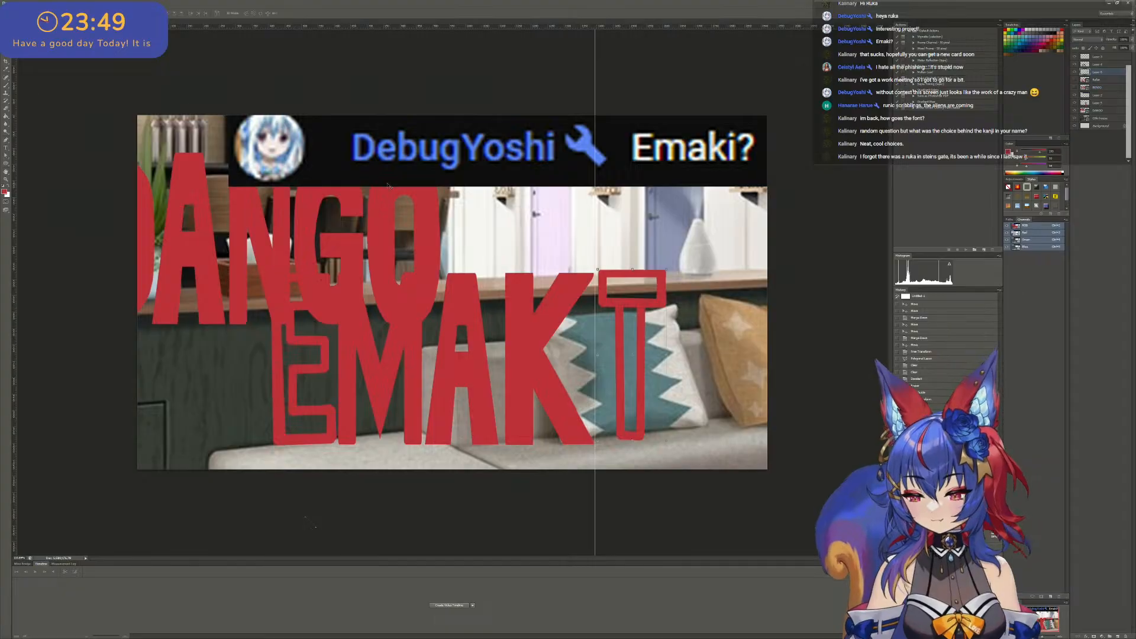
{"action": "key", "text": "v"}
{"action": "right_click", "coordinate": [424, 215]}
{"action": "left_click", "coordinate": [441, 216]}
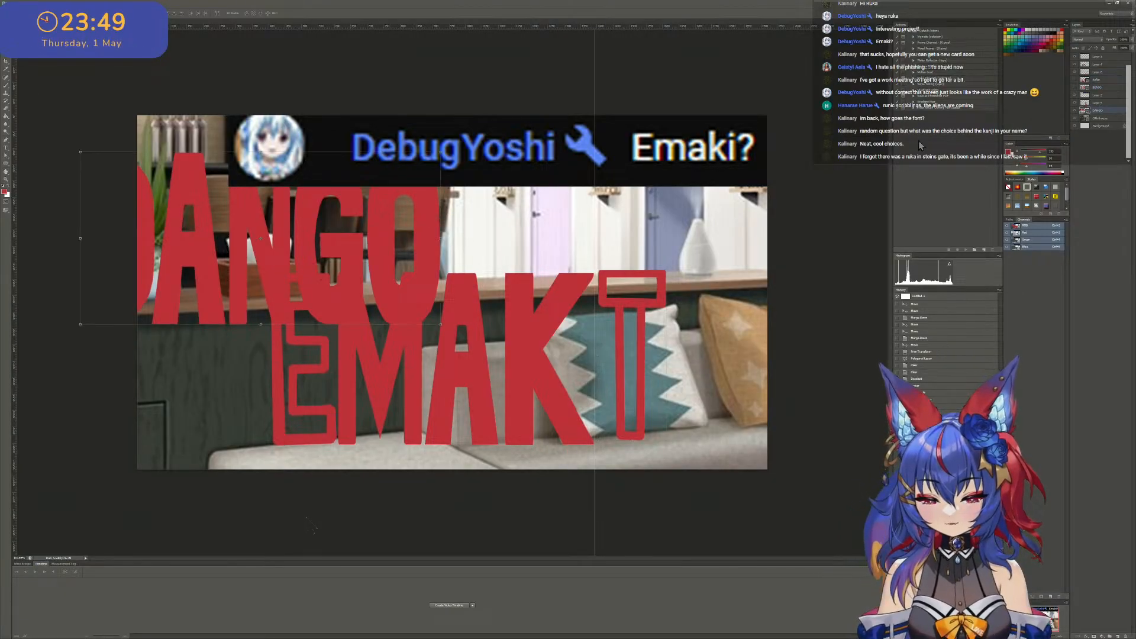
{"action": "left_click", "coordinate": [1075, 110]}
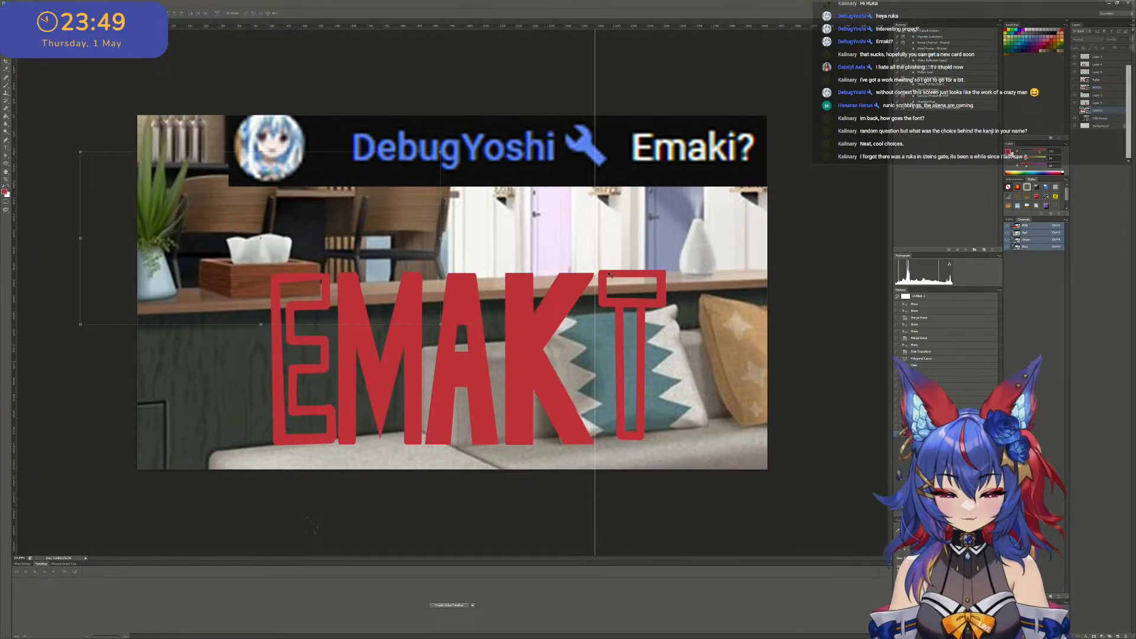
- Duplicate the copied T, rotate the duplicate 180 degrees, and align its bar with the baseline to form an I
{"action": "right_click", "coordinate": [627, 280]}
{"action": "left_click", "coordinate": [646, 284]}
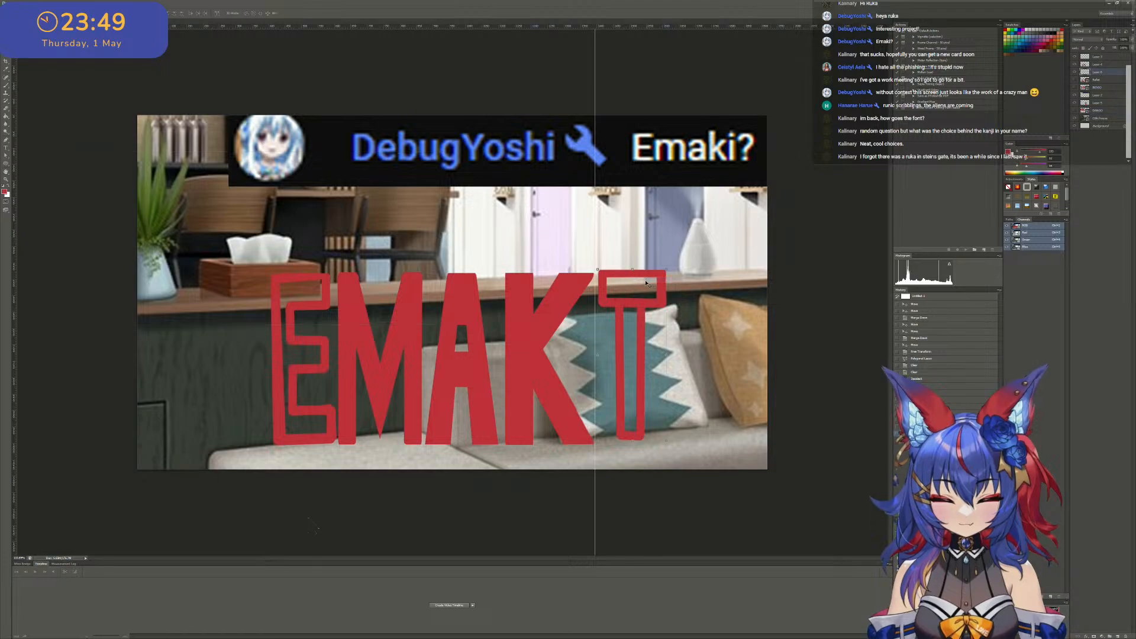
{"action": "left_click_drag", "start_coordinate": [638, 280], "coordinate": [635, 273]}
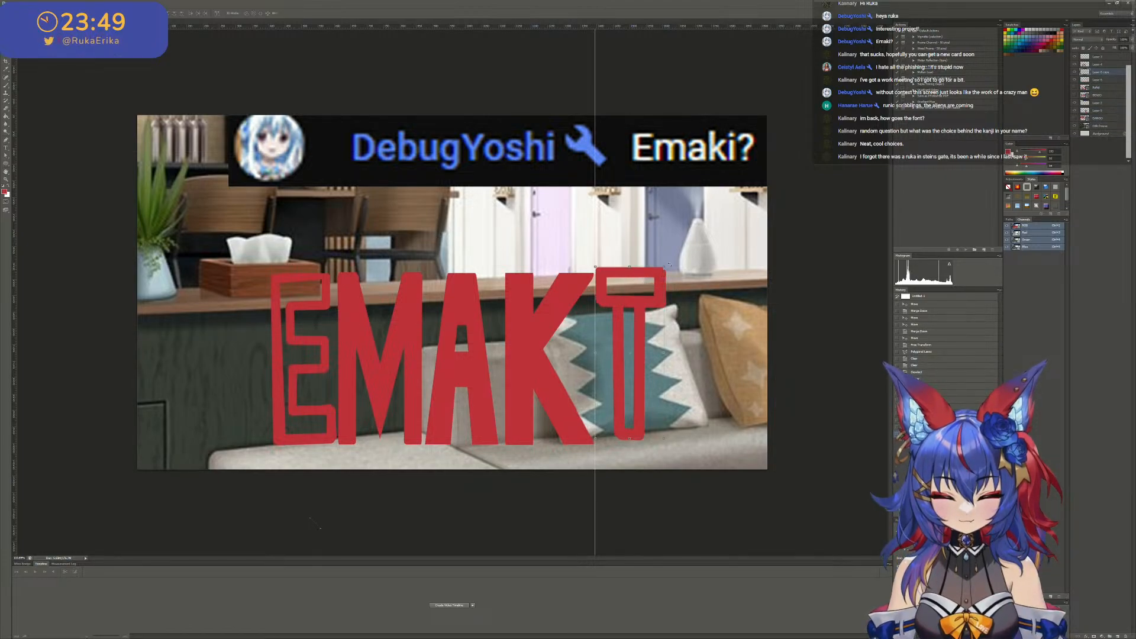
{"action": "left_click_drag", "start_coordinate": [675, 254], "coordinate": [573, 484]}
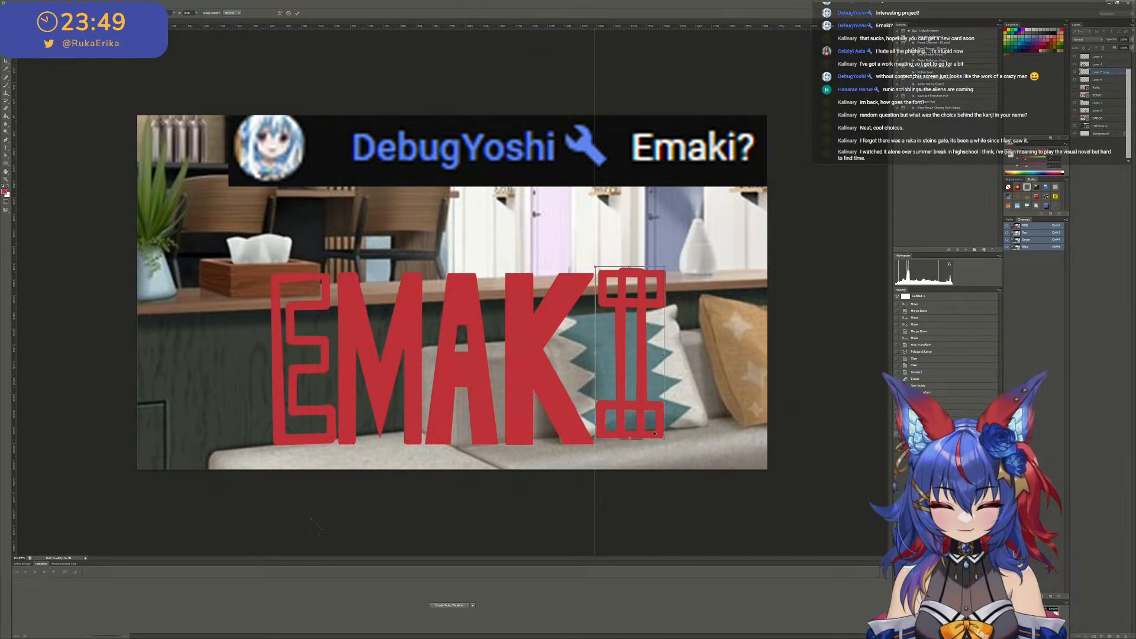
{"action": "scroll", "coordinate": [636, 435], "scroll_direction": "up", "scroll_amount": 4, "text": "alt"}
{"action": "left_click_drag", "start_coordinate": [666, 409], "coordinate": [666, 418]}
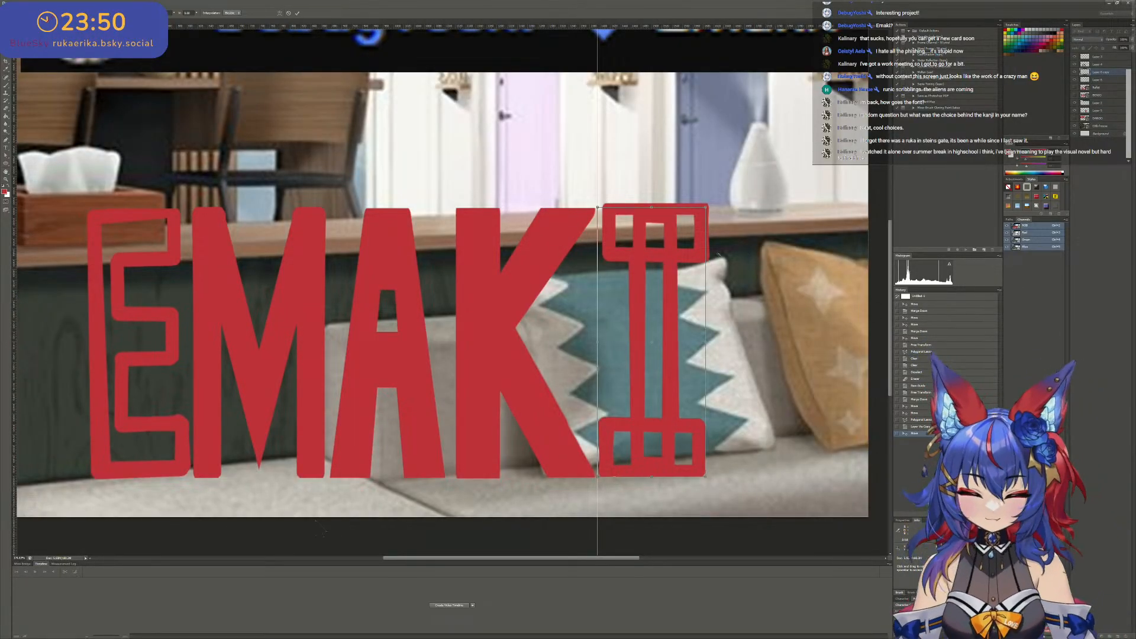
{"action": "key", "text": "Return"}
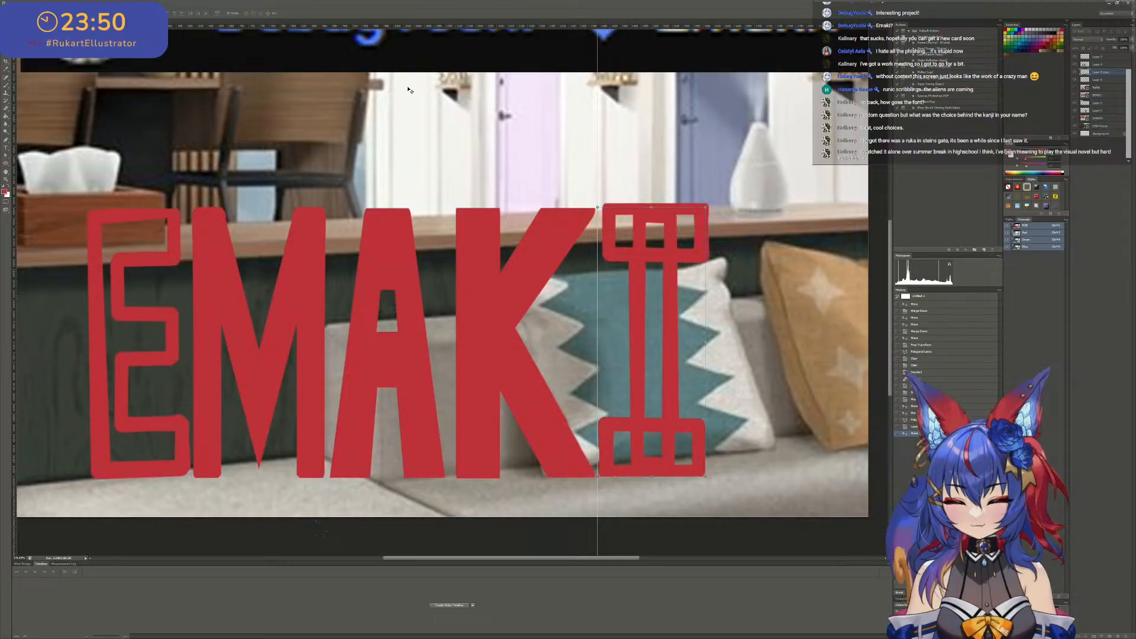
{"action": "right_click", "coordinate": [697, 255]}
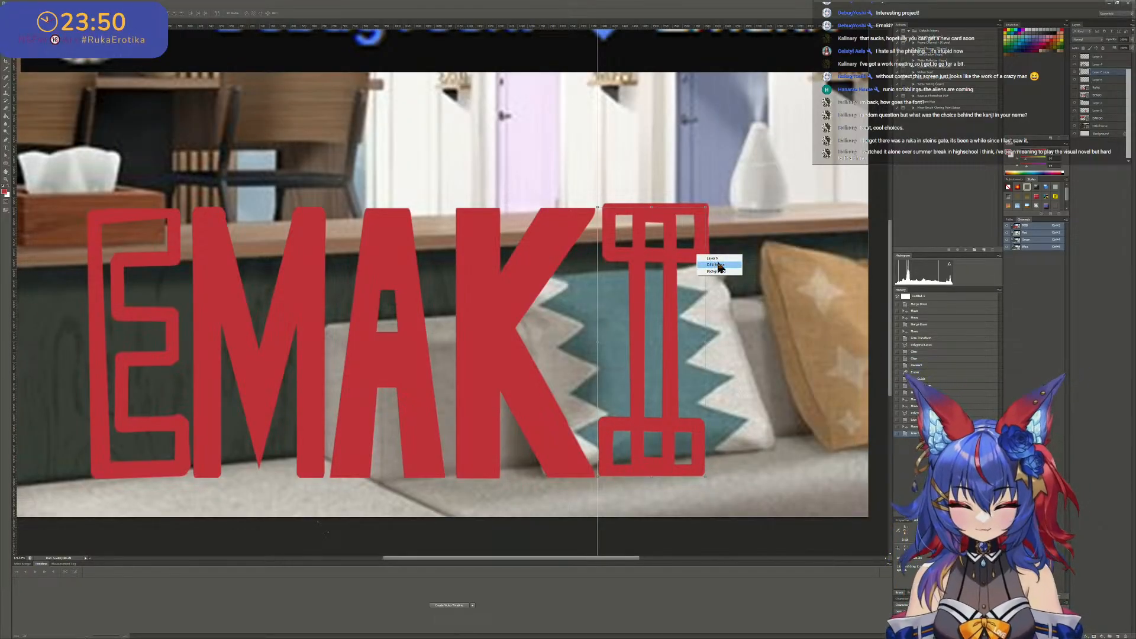
{"action": "left_click", "coordinate": [716, 265]}
{"action": "right_click", "coordinate": [697, 229]}
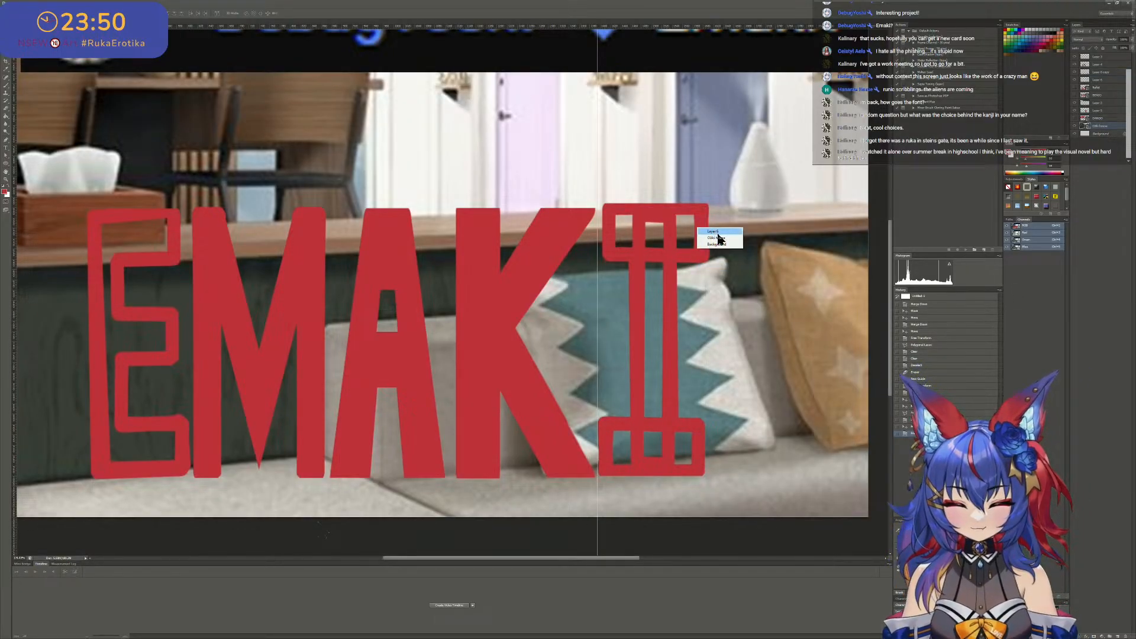
{"action": "left_click", "coordinate": [717, 238]}
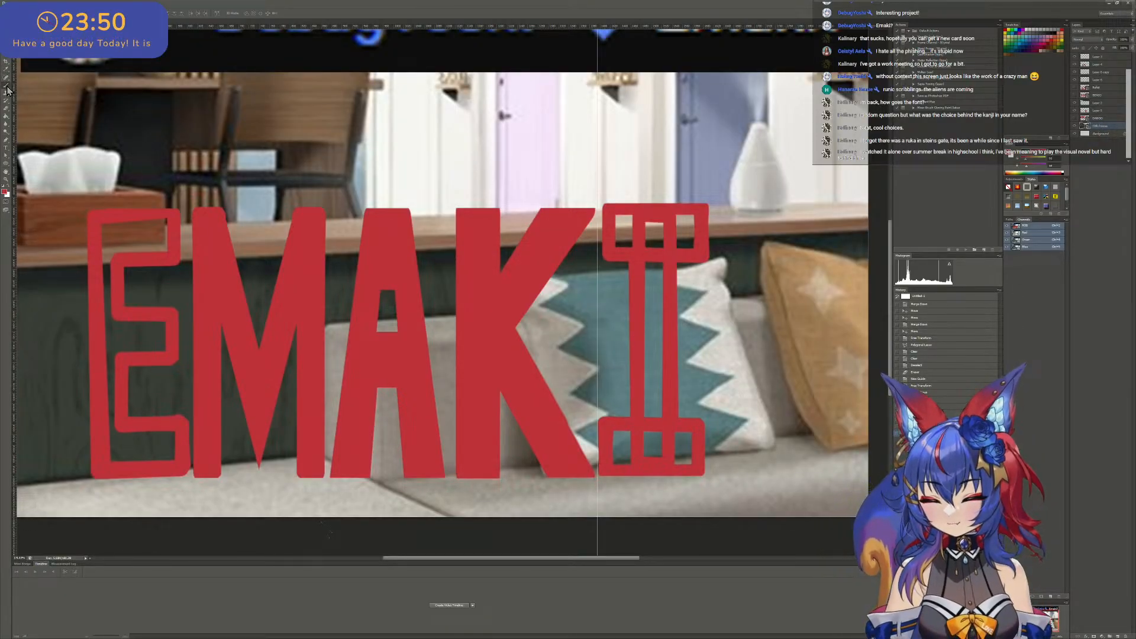
{"action": "left_click", "coordinate": [10, 157]}
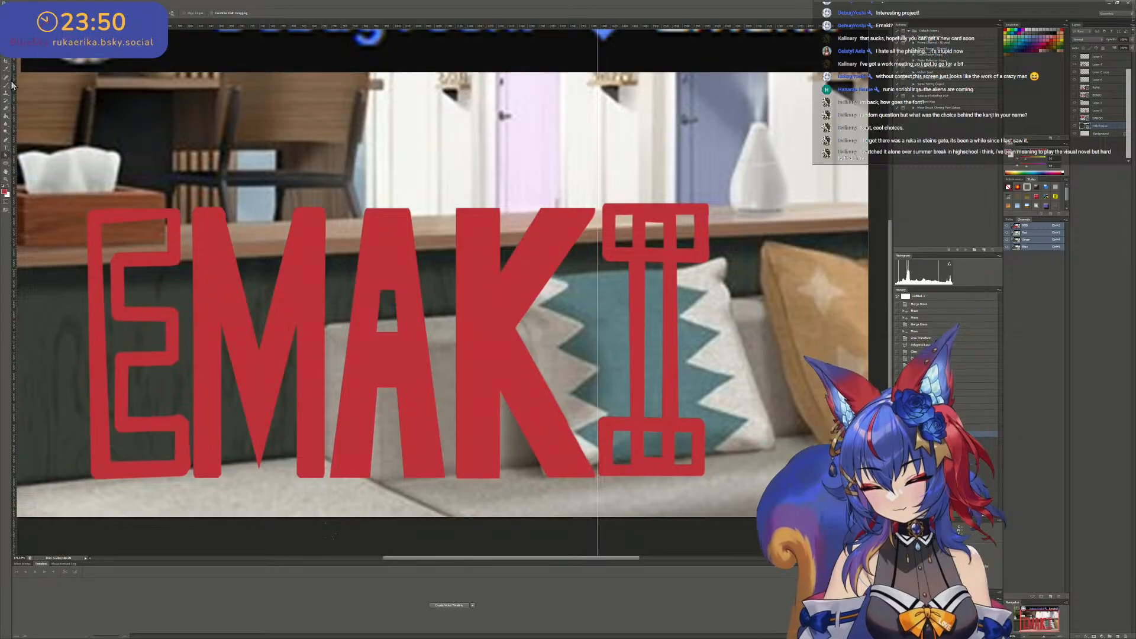
{"action": "left_click", "coordinate": [6, 30]}
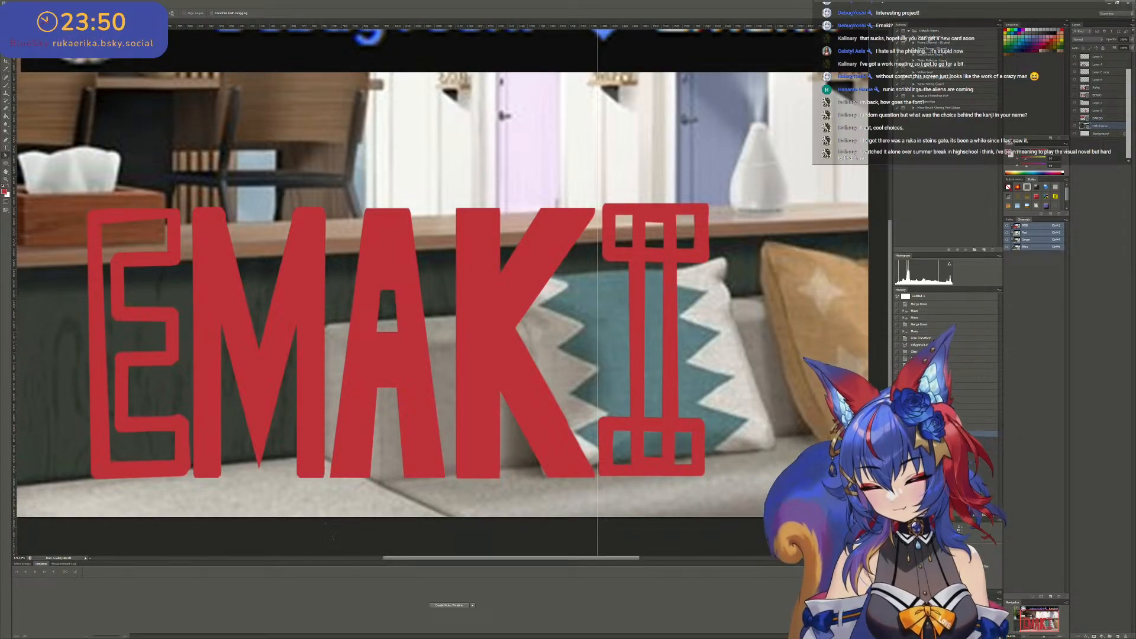
- Distort the upright T by raising its lower right corner slightly so its stem ends inside the I's lower bar
{"action": "right_click", "coordinate": [708, 257]}
{"action": "left_click", "coordinate": [715, 254]}
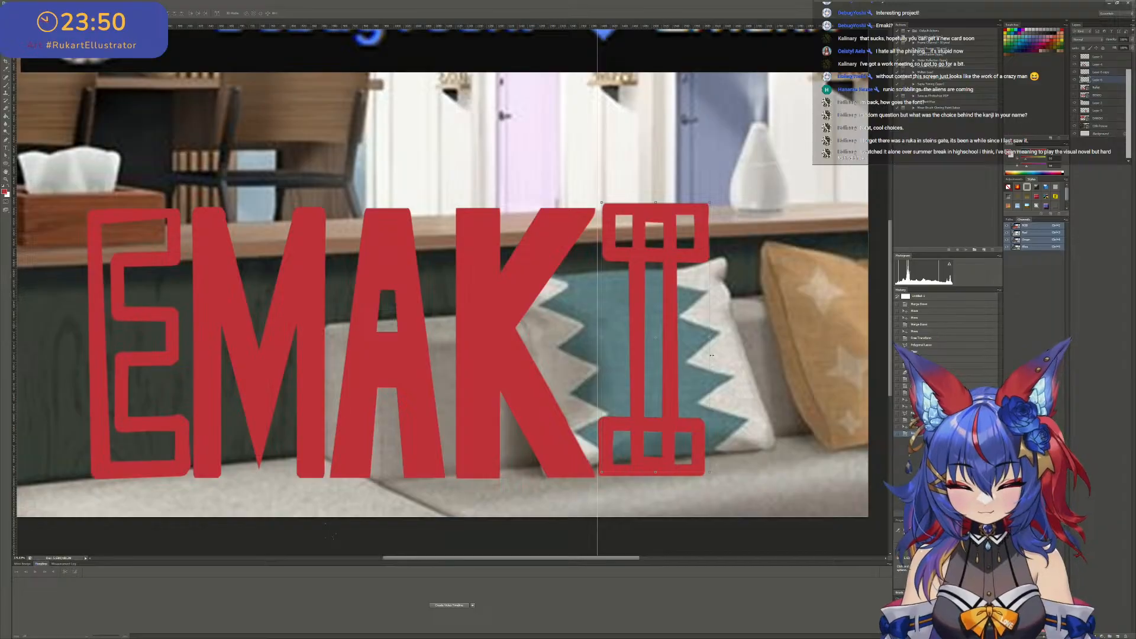
{"action": "left_click_drag", "start_coordinate": [711, 474], "coordinate": [710, 463]}
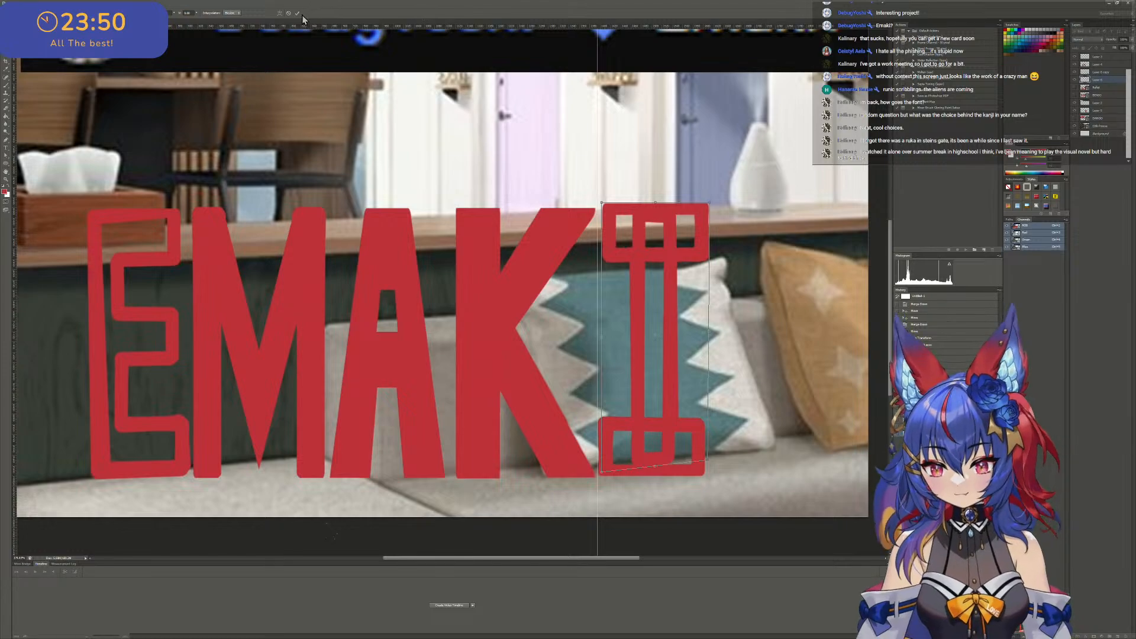
{"action": "left_click", "coordinate": [297, 13]}
- Distort the rotated T by lowering its upper left corner slightly so its stem ends inside the I's upper bar
{"action": "right_click", "coordinate": [614, 427]}
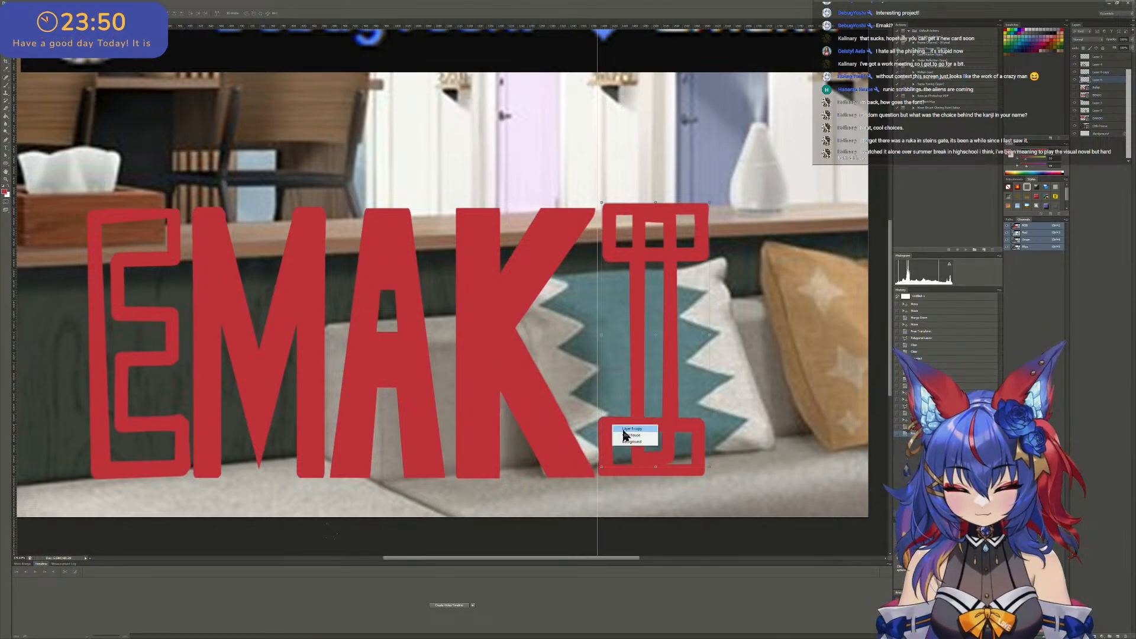
{"action": "left_click", "coordinate": [628, 429]}
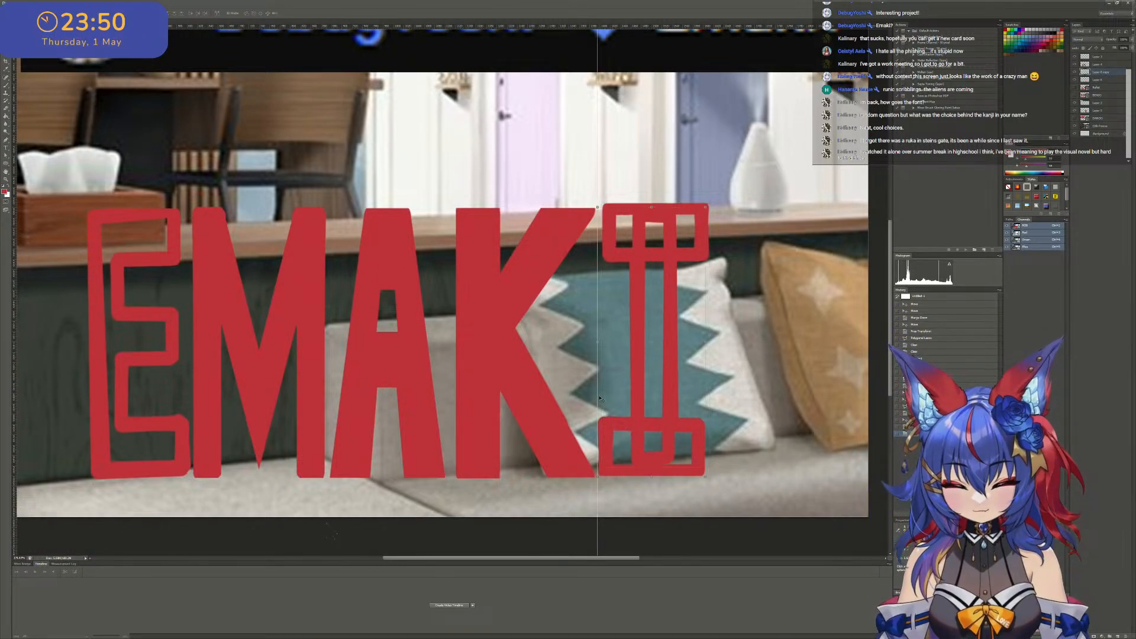
{"action": "left_click_drag", "start_coordinate": [596, 208], "coordinate": [598, 218]}
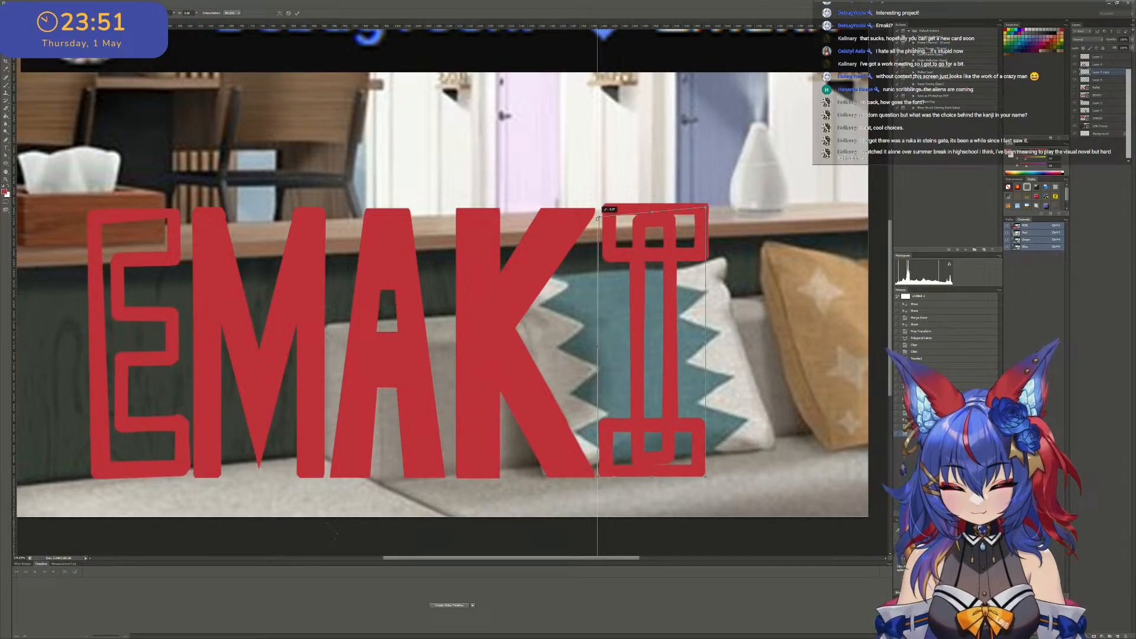
{"action": "left_click", "coordinate": [300, 13]}
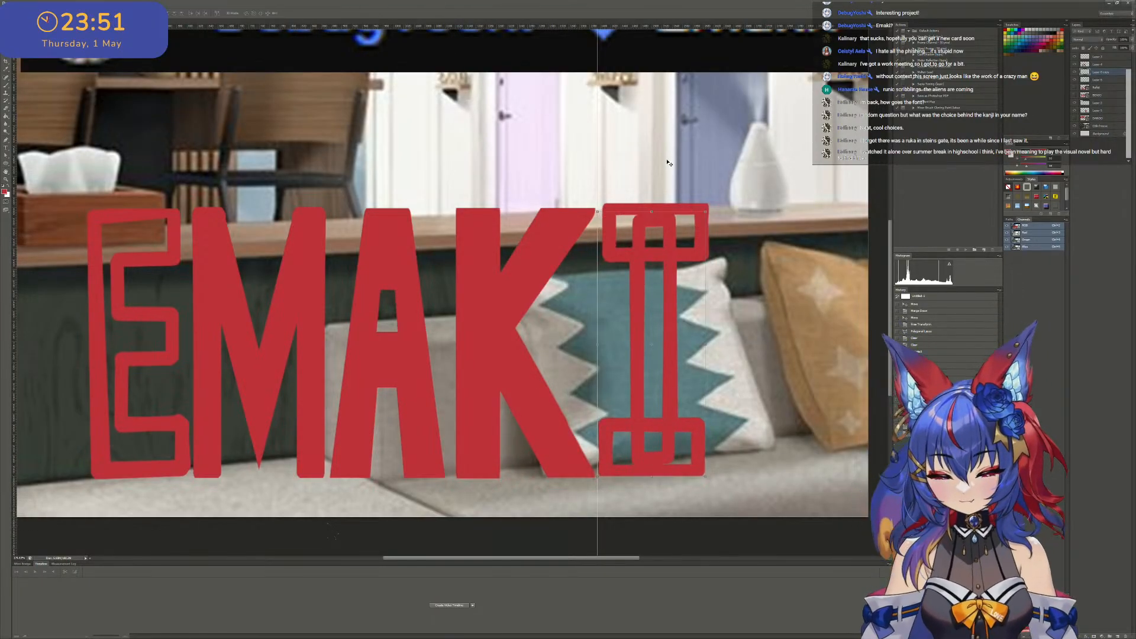
- Place horizontal guides along the top and bottom edges of the EMAK letters
{"action": "right_click", "coordinate": [666, 208]}
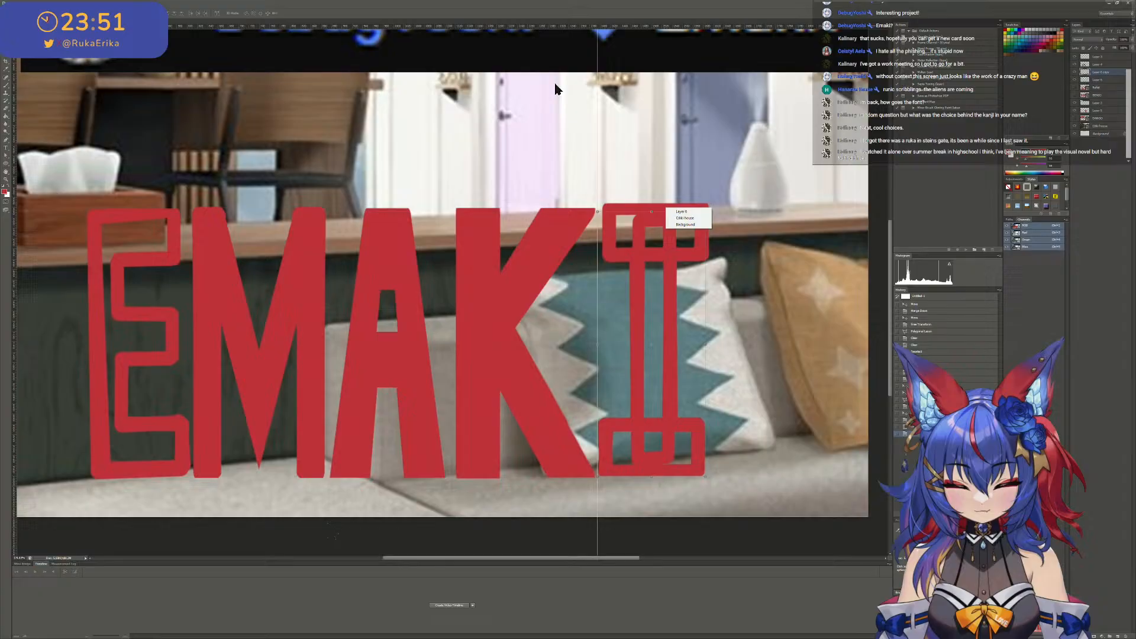
{"action": "left_click", "coordinate": [458, 13]}
{"action": "left_click_drag", "start_coordinate": [475, 37], "coordinate": [584, 209]}
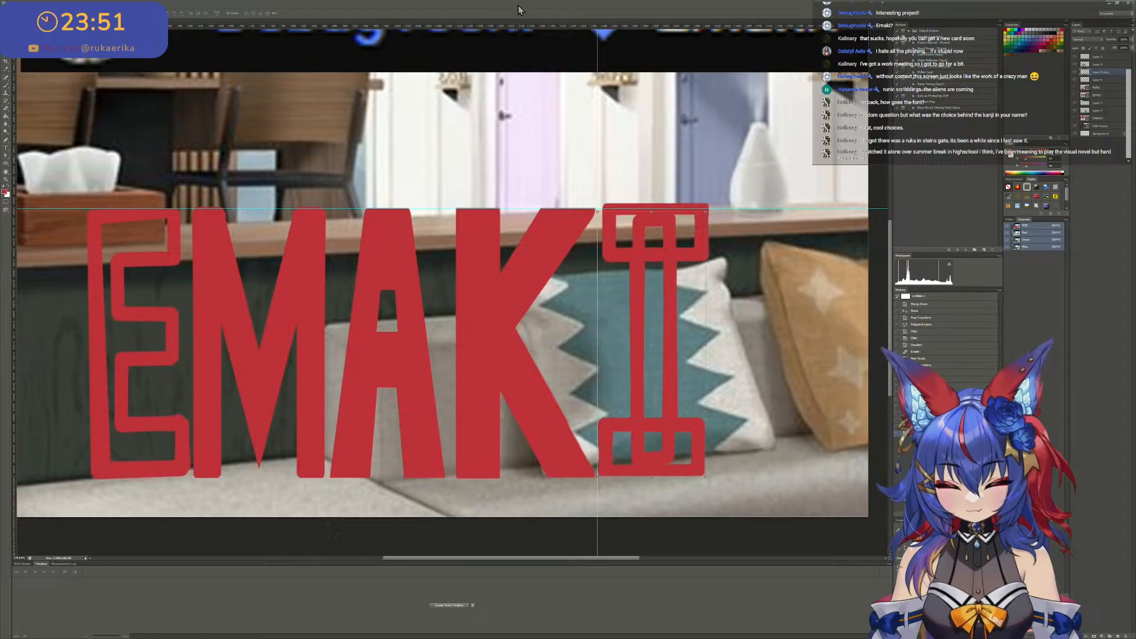
{"action": "left_click_drag", "start_coordinate": [597, 27], "coordinate": [605, 477]}
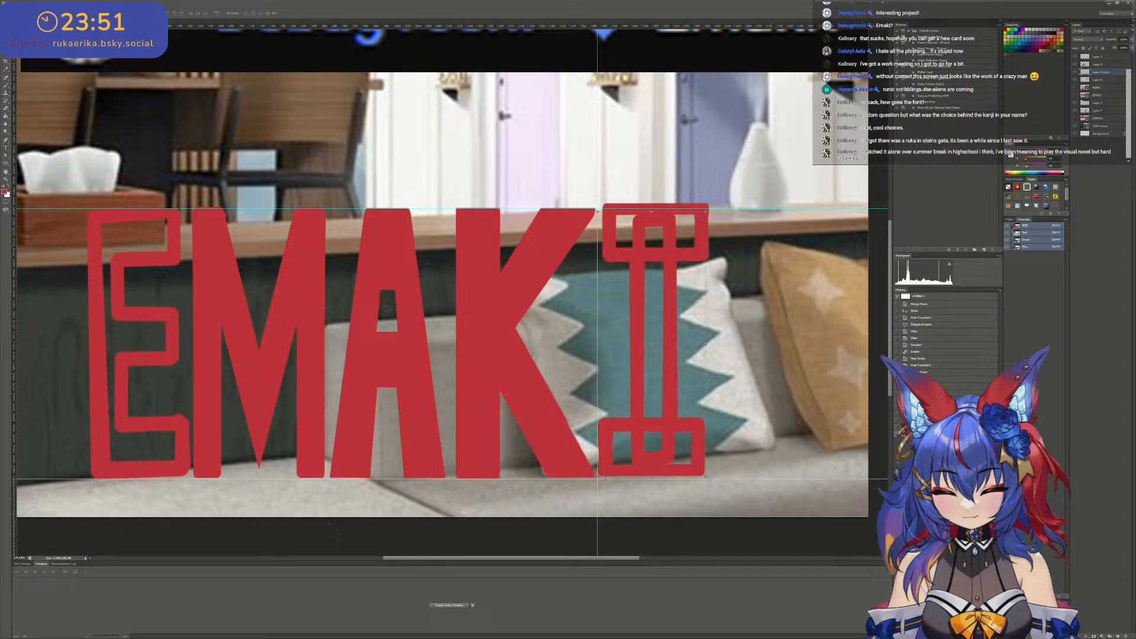
- Shift the upright T down to the top guide and align the rotated T with the bottom guide
{"action": "left_click_drag", "start_coordinate": [674, 340], "coordinate": [675, 356]}
{"action": "right_click", "coordinate": [688, 424]}
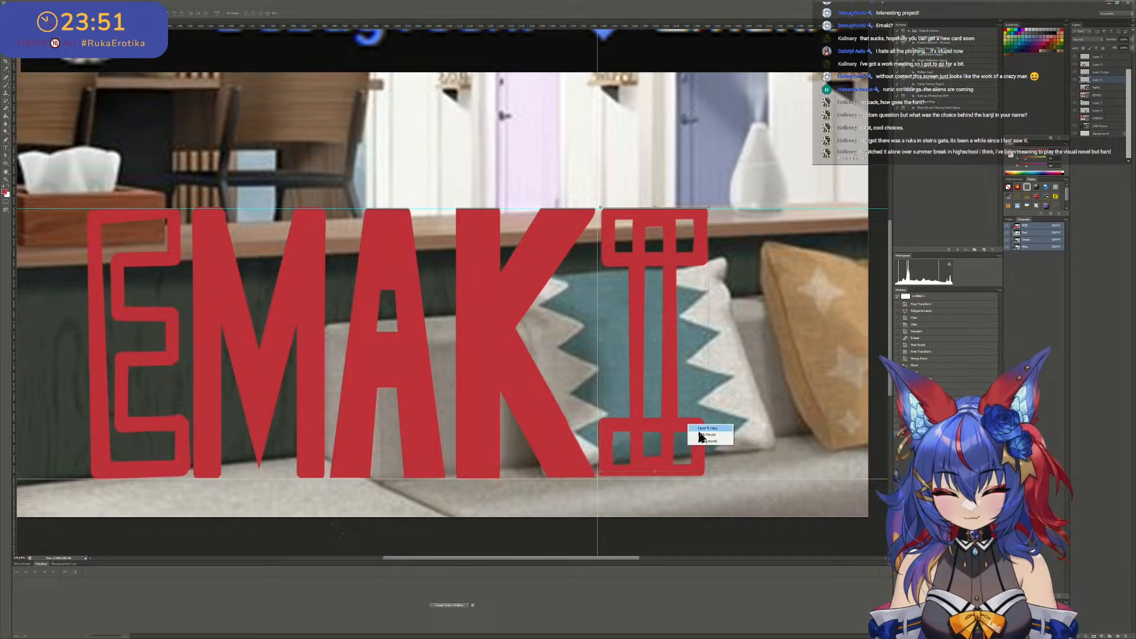
{"action": "left_click", "coordinate": [706, 435]}
{"action": "right_click", "coordinate": [695, 425]}
{"action": "left_click", "coordinate": [711, 429]}
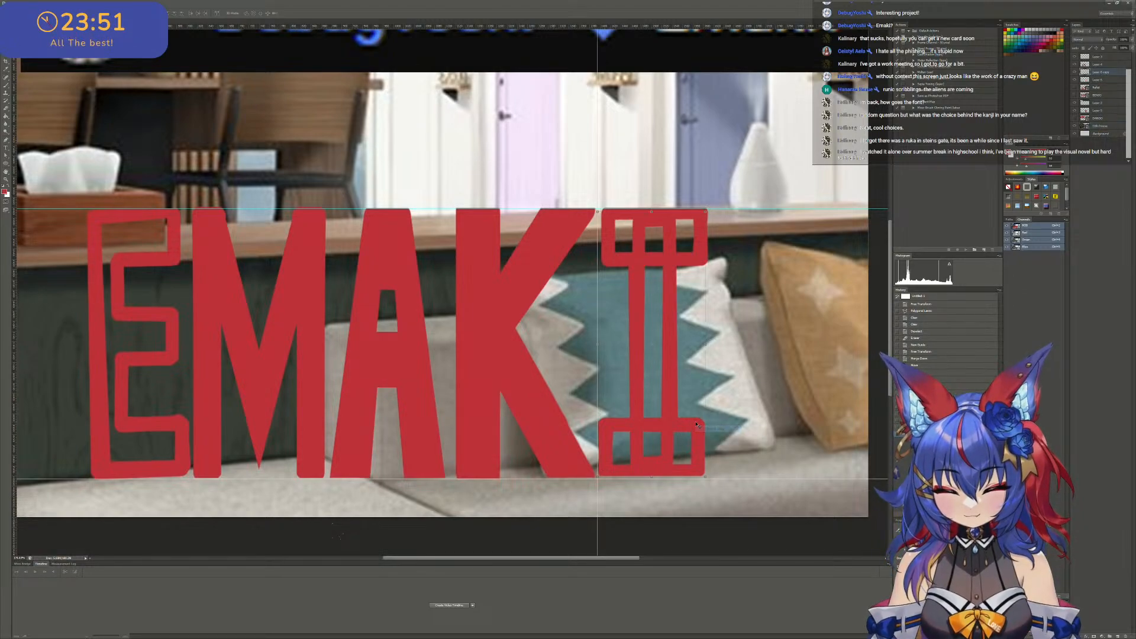
{"action": "left_click_drag", "start_coordinate": [697, 425], "coordinate": [696, 427]}
- Merge the layers of the two T's into a single I layer
{"action": "scroll", "coordinate": [696, 427], "scroll_direction": "down", "scroll_amount": 8, "text": "alt"}
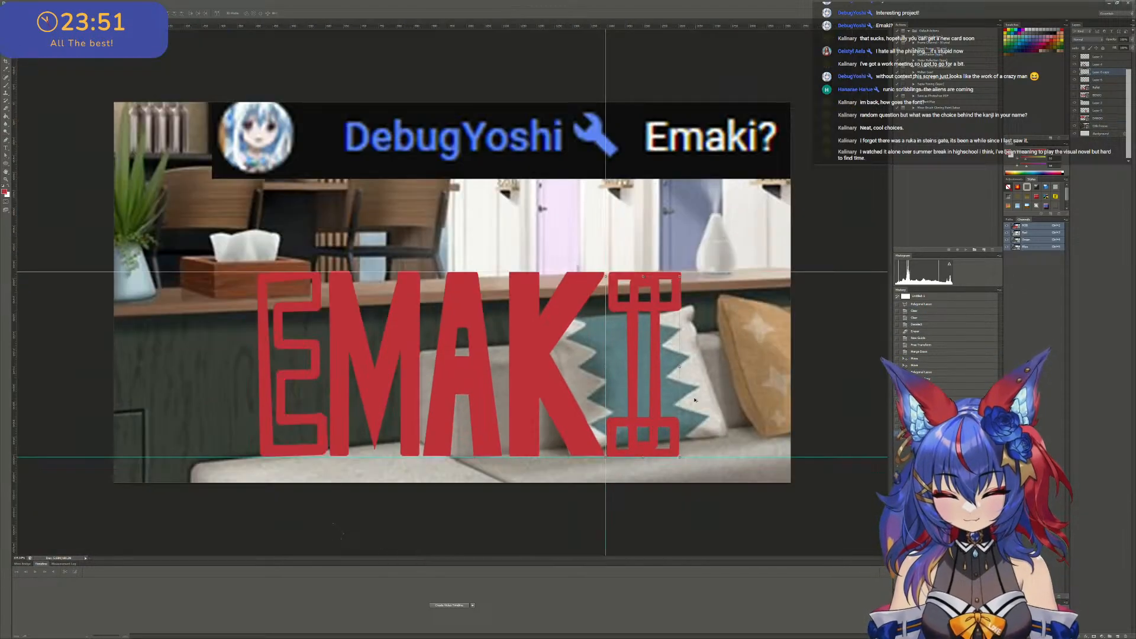
{"action": "scroll", "coordinate": [541, 342], "scroll_direction": "up", "scroll_amount": 3, "text": "alt"}
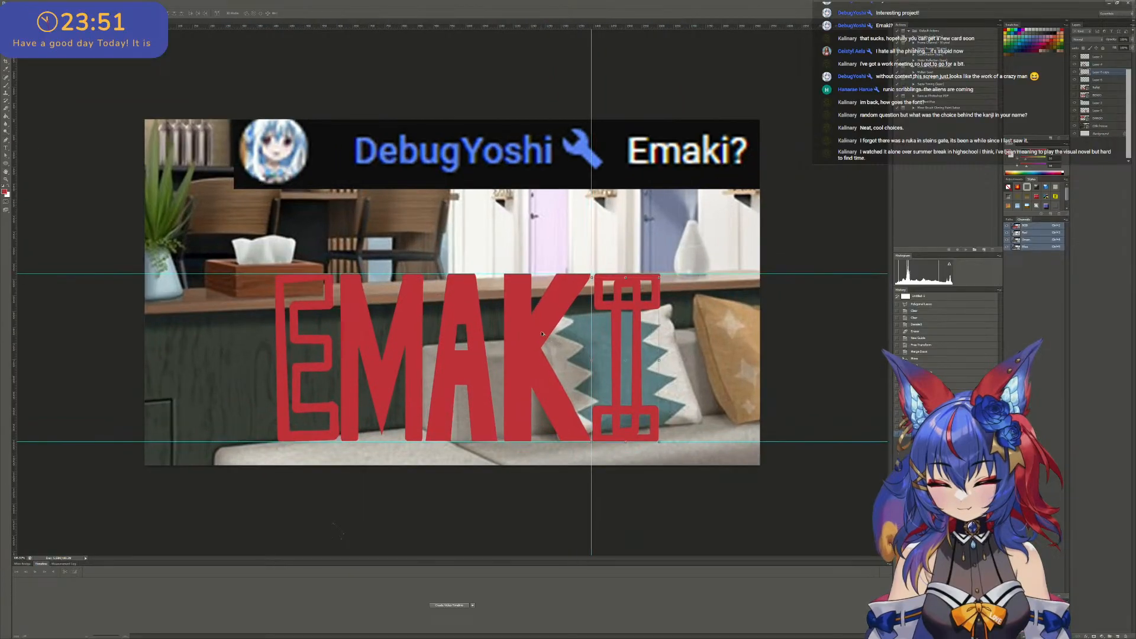
{"action": "scroll", "coordinate": [543, 333], "scroll_direction": "up", "scroll_amount": 1, "text": "alt"}
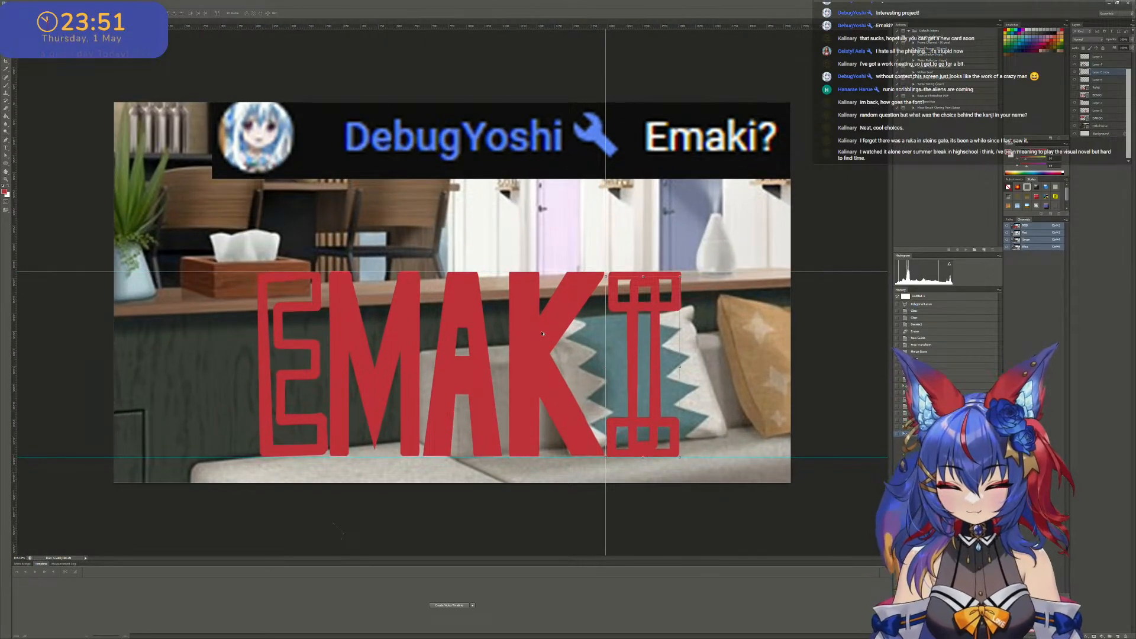
{"action": "scroll", "coordinate": [451, 291], "scroll_direction": "up", "scroll_amount": 1, "text": "alt"}
{"action": "key", "text": "ctrl+e"}
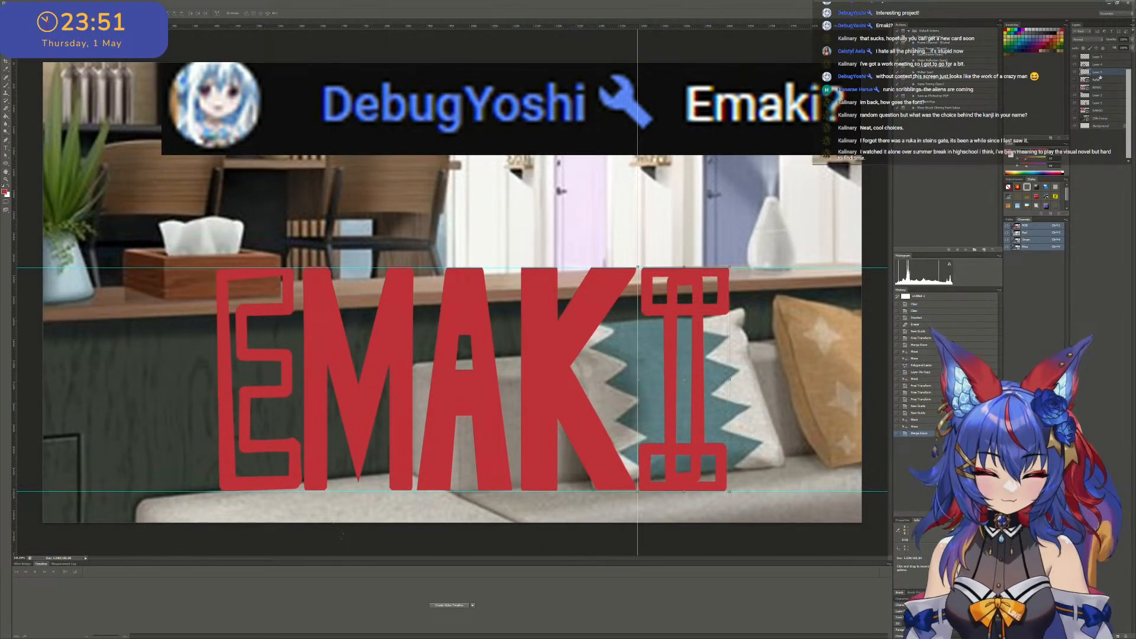
- Merge the I with the E, M and A lettering, testing the merged layers with trial moves and undoing them
{"action": "left_click", "coordinate": [1075, 73]}
{"action": "left_click", "coordinate": [1075, 73]}
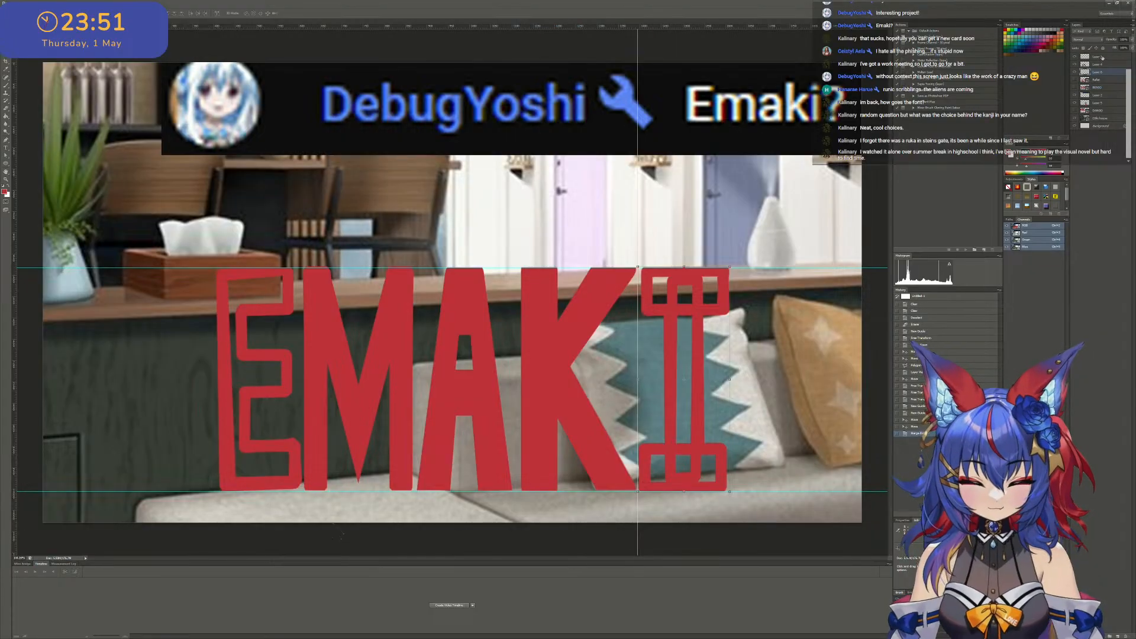
{"action": "key", "text": "ctrl+e"}
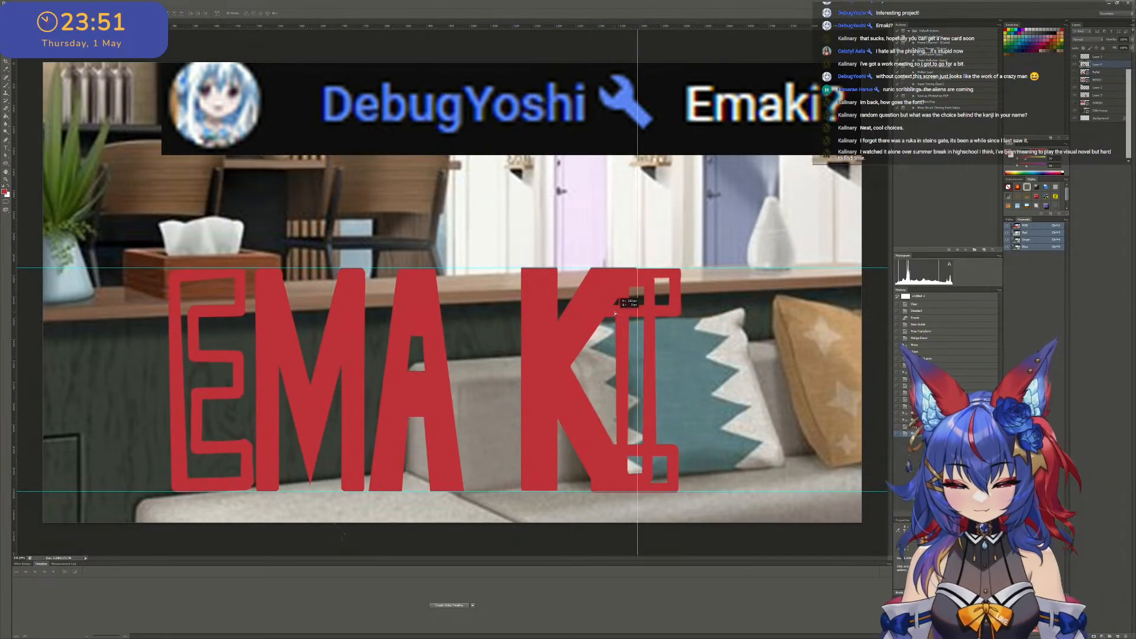
{"action": "left_click_drag", "start_coordinate": [678, 308], "coordinate": [631, 219]}
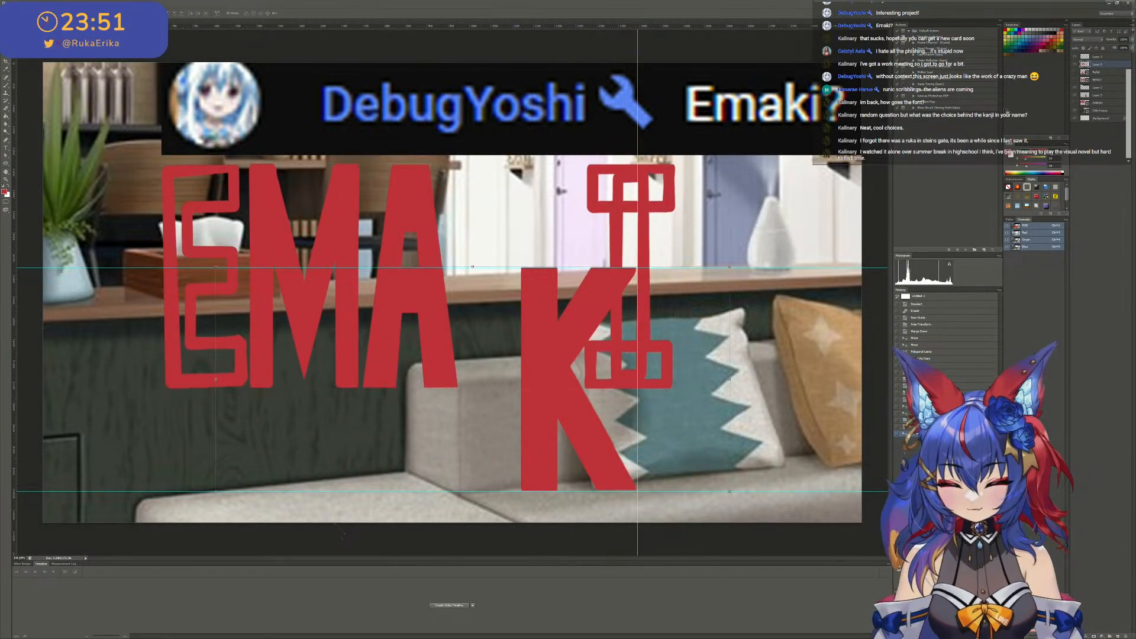
{"action": "key", "text": "ctrl+z"}
{"action": "left_click", "coordinate": [1098, 57]}
{"action": "key", "text": "ctrl+e"}
{"action": "left_click_drag", "start_coordinate": [678, 352], "coordinate": [636, 273]}
{"action": "key", "text": "ctrl+z"}
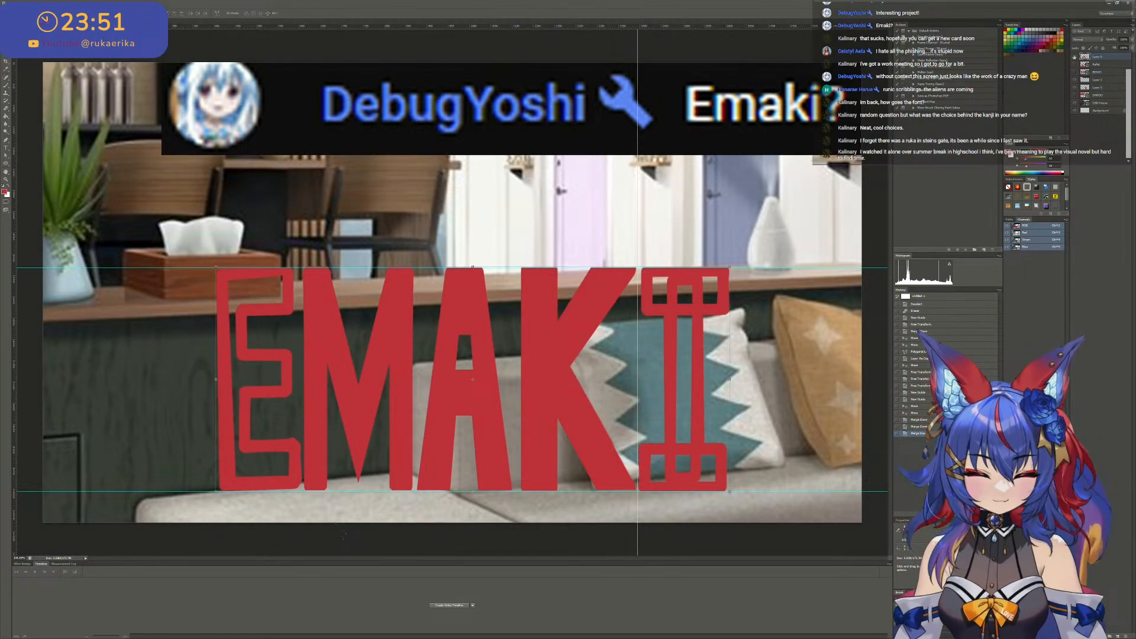
- Reorder the K and merge it with the other letters into one EMAKI layer, then move the lettering up and to the left
{"action": "left_click", "coordinate": [1075, 57]}
{"action": "left_click", "coordinate": [1075, 57]}
{"action": "left_click", "coordinate": [1075, 58]}
{"action": "left_click", "coordinate": [1075, 58]}
{"action": "left_click", "coordinate": [1075, 58]}
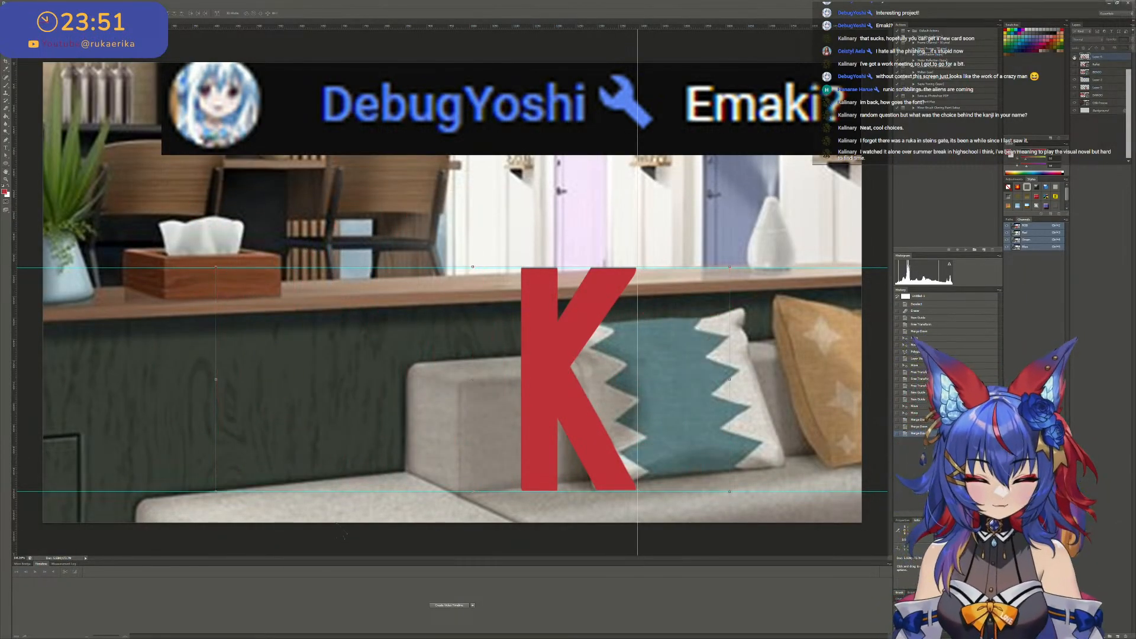
{"action": "left_click", "coordinate": [1075, 57]}
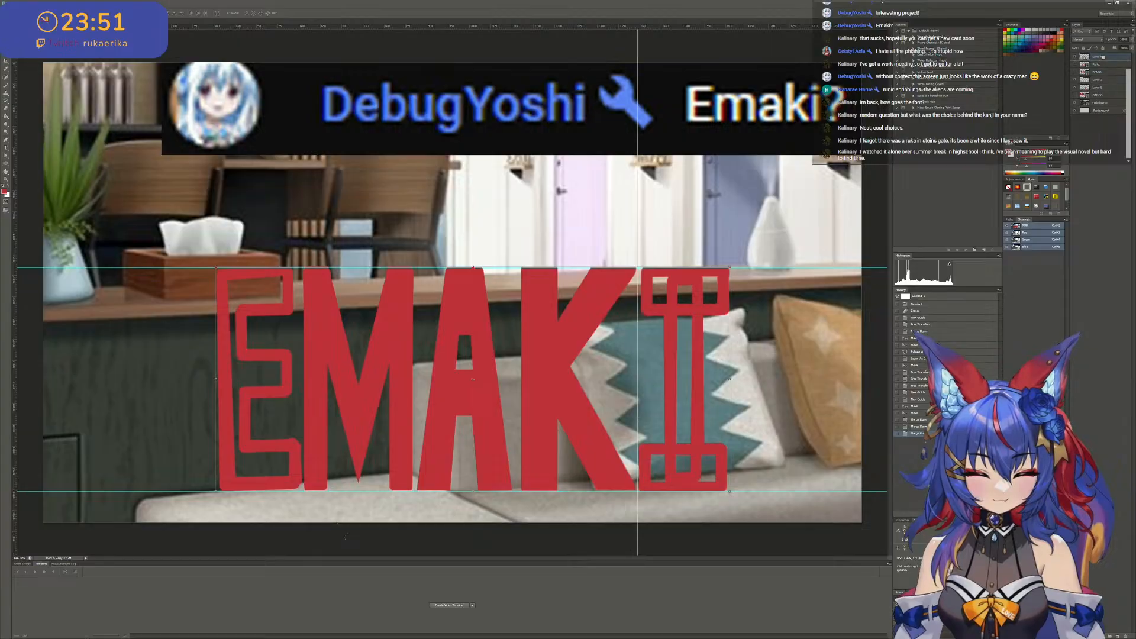
{"action": "left_click_drag", "start_coordinate": [1103, 57], "coordinate": [1103, 58]}
{"action": "key", "text": "ctrl+e"}
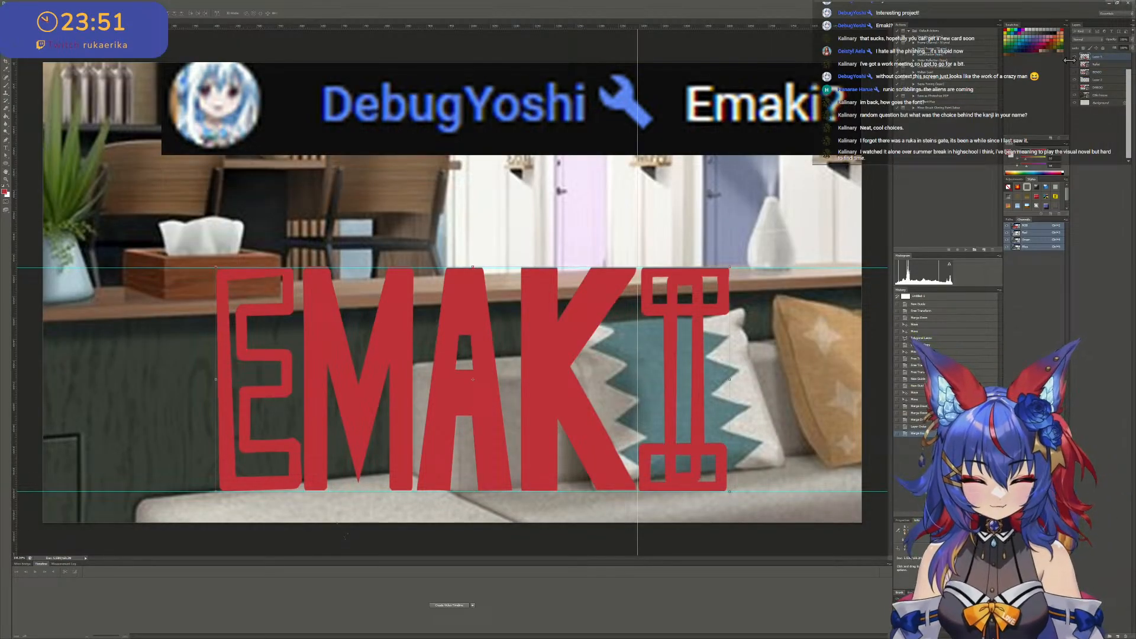
{"action": "left_click", "coordinate": [1075, 57]}
{"action": "left_click", "coordinate": [1075, 57]}
{"action": "key", "text": "ctrl+minus"}
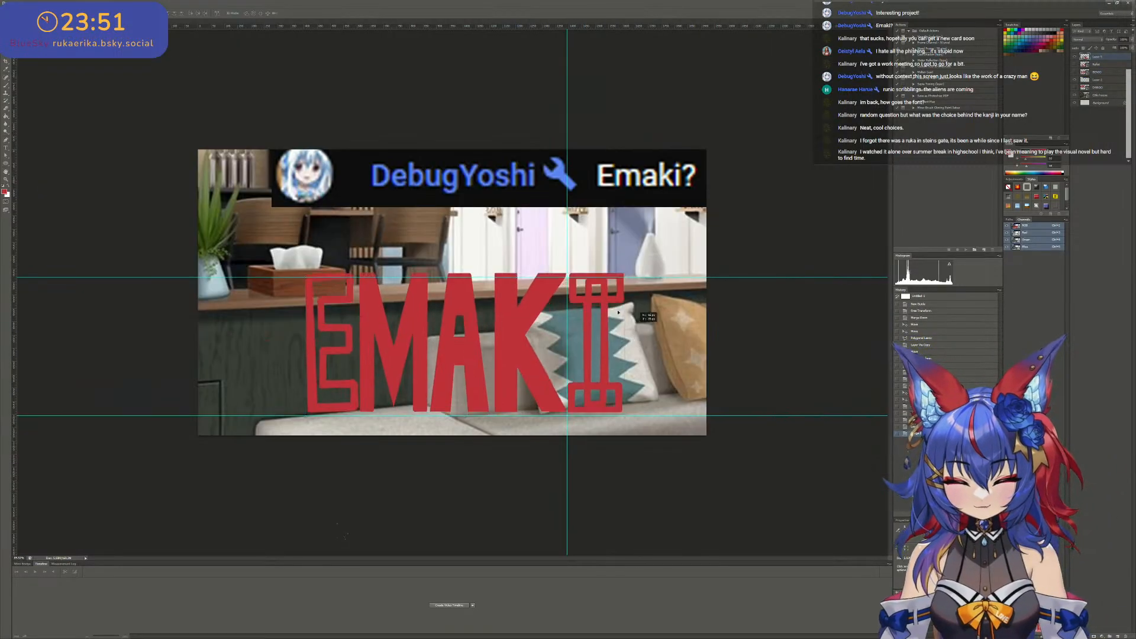
{"action": "left_click_drag", "start_coordinate": [618, 312], "coordinate": [549, 304]}
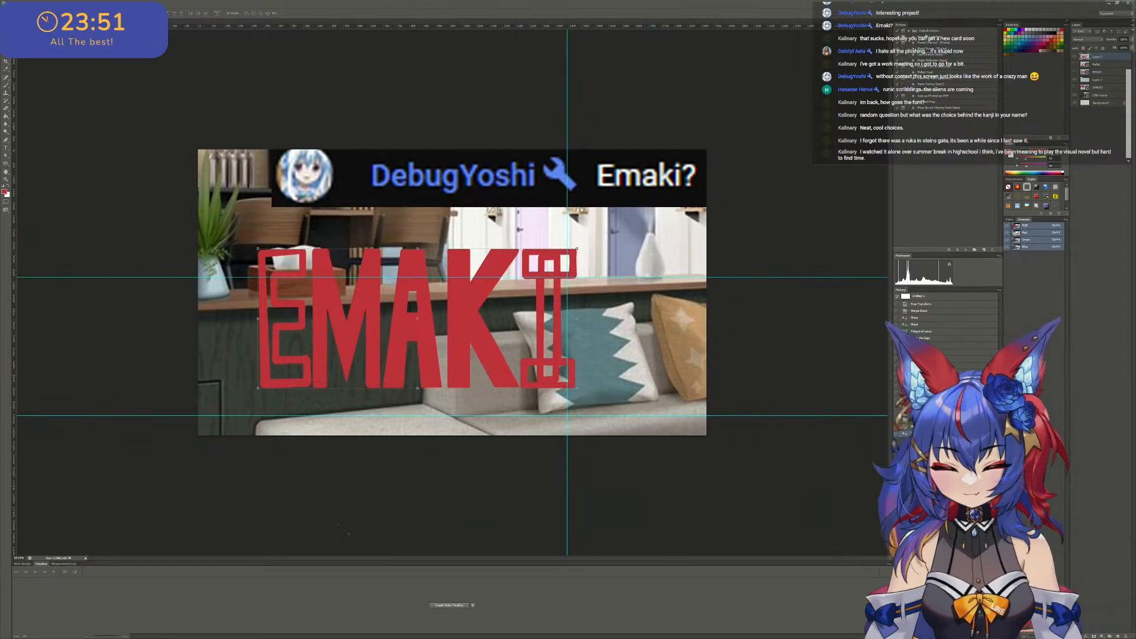
{"action": "right_click", "coordinate": [1110, 58]}
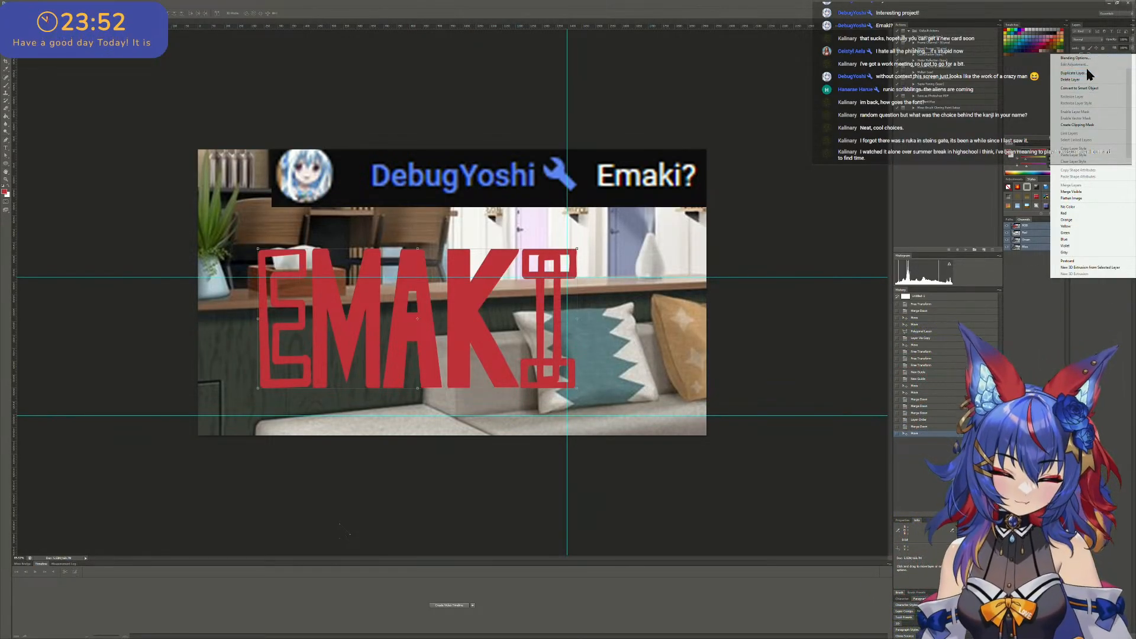
{"action": "left_click", "coordinate": [17, 4]}
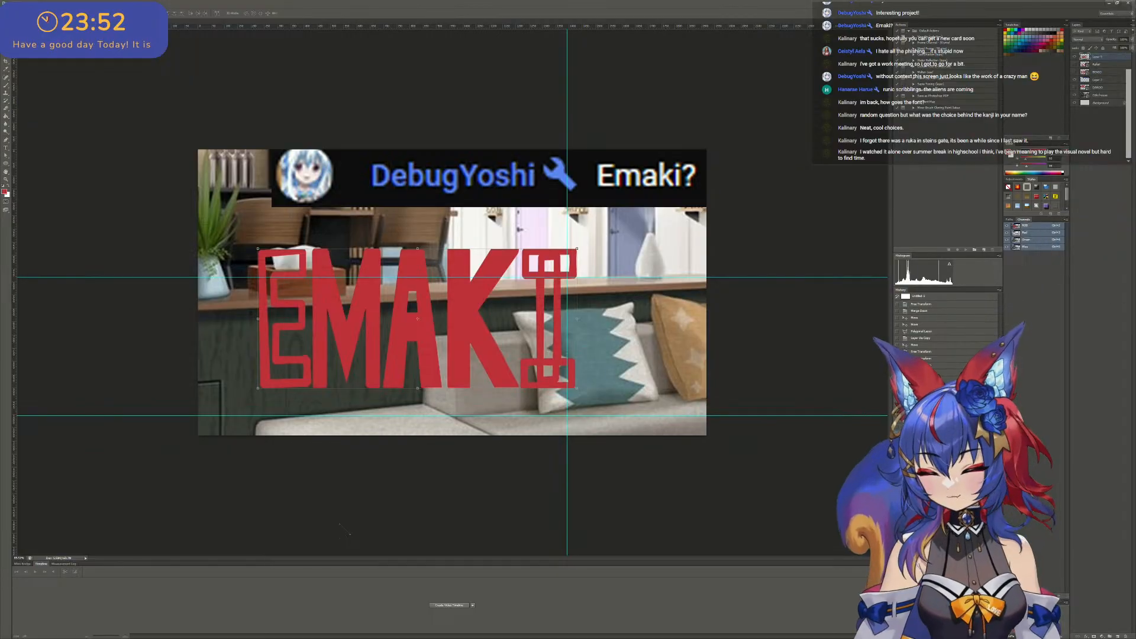
{"action": "left_click", "coordinate": [17, 4]}
{"action": "left_click", "coordinate": [52, 69]}
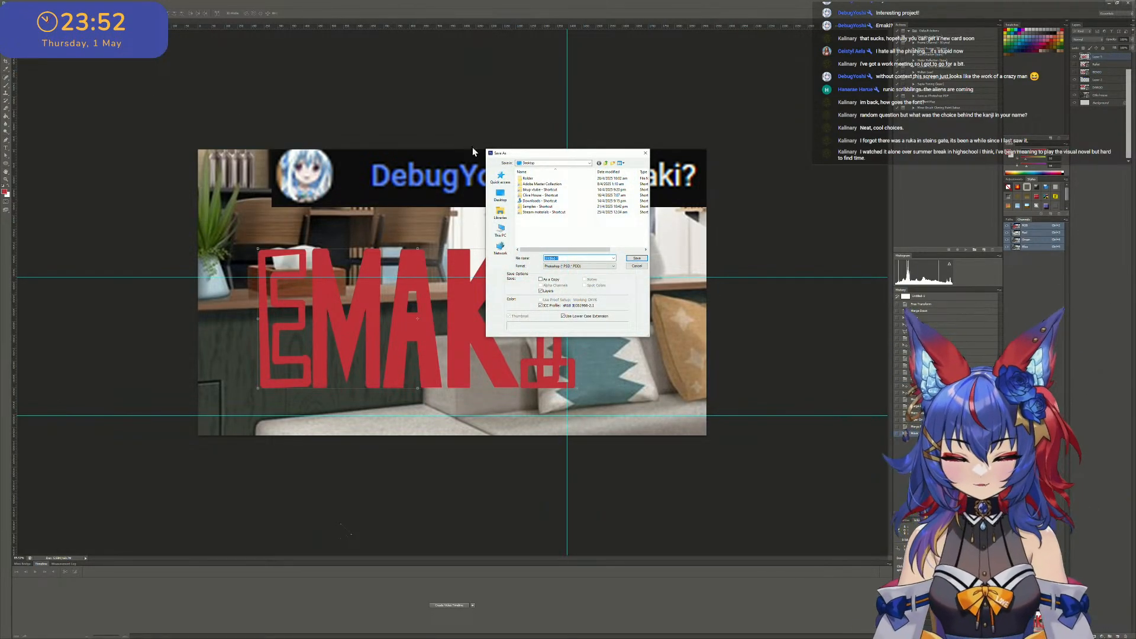
{"action": "left_click", "coordinate": [636, 269]}
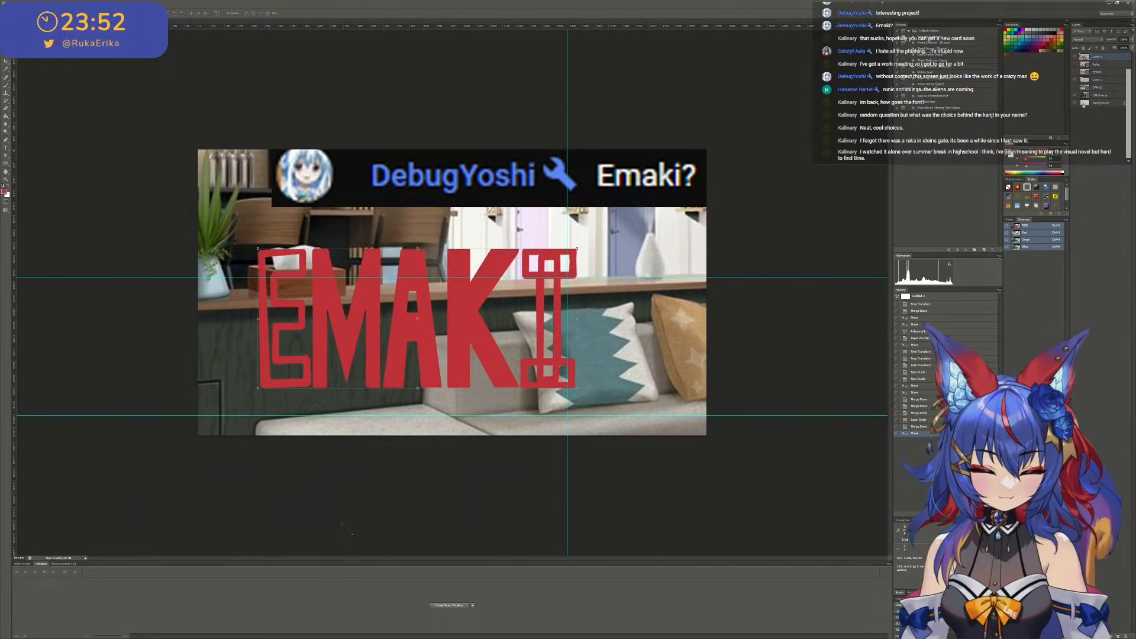
- Hide the room image, chat screenshot and background layers, and center the EMAKI lettering on the transparent canvas
{"action": "left_click", "coordinate": [1075, 88]}
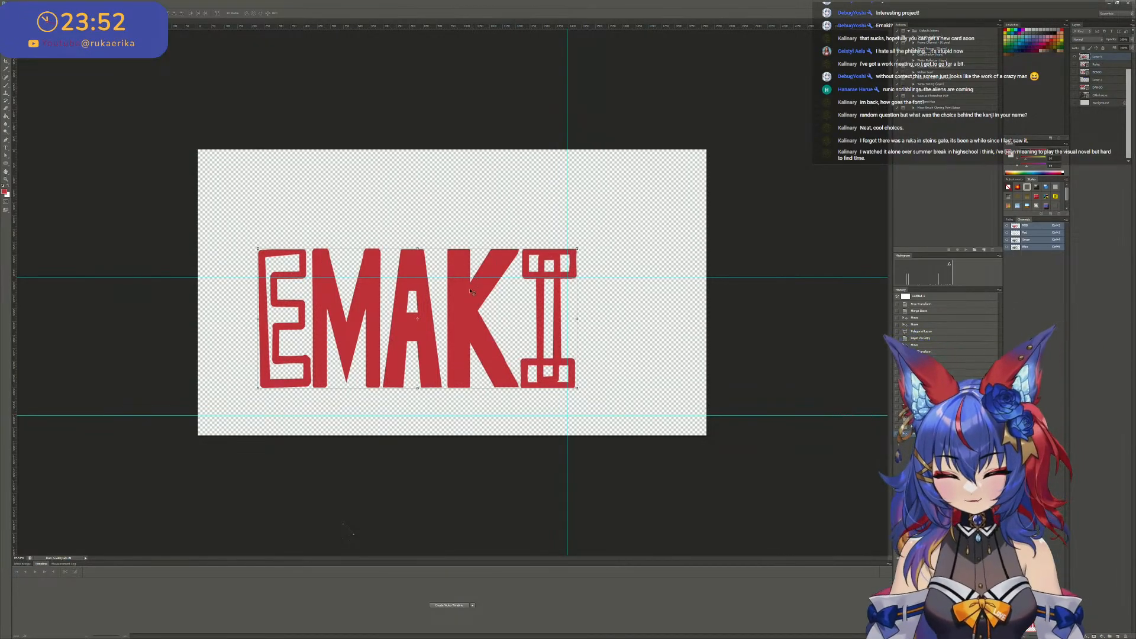
{"action": "left_click_drag", "start_coordinate": [471, 290], "coordinate": [496, 264]}
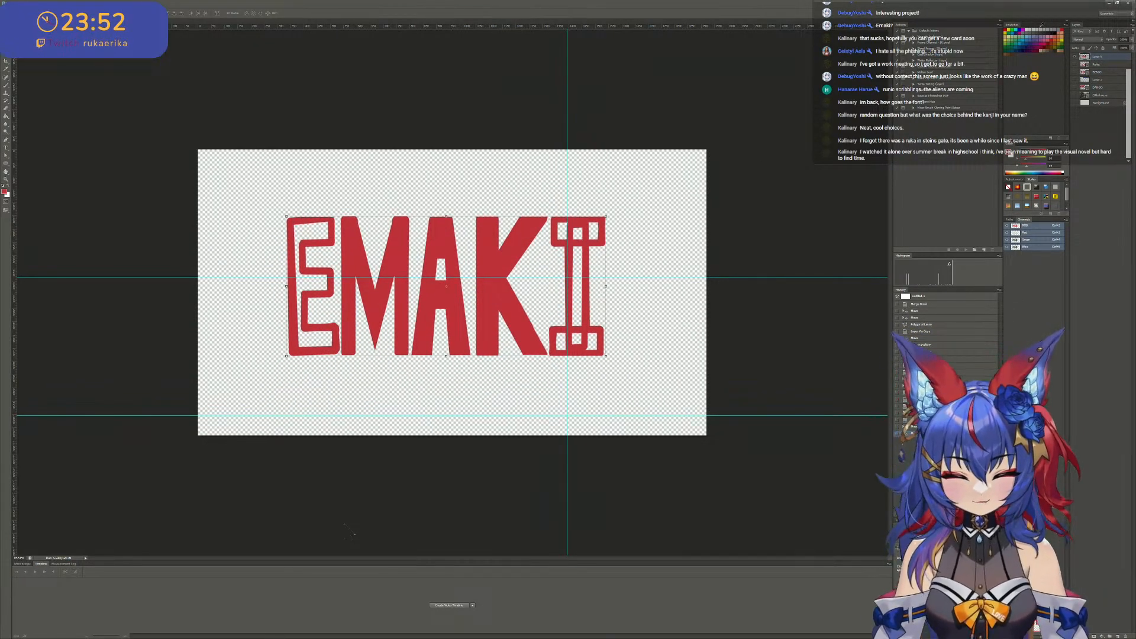
- Start saving the EMAKI artwork as a new file and choose PNG as the file format
{"action": "left_click", "coordinate": [17, 4]}
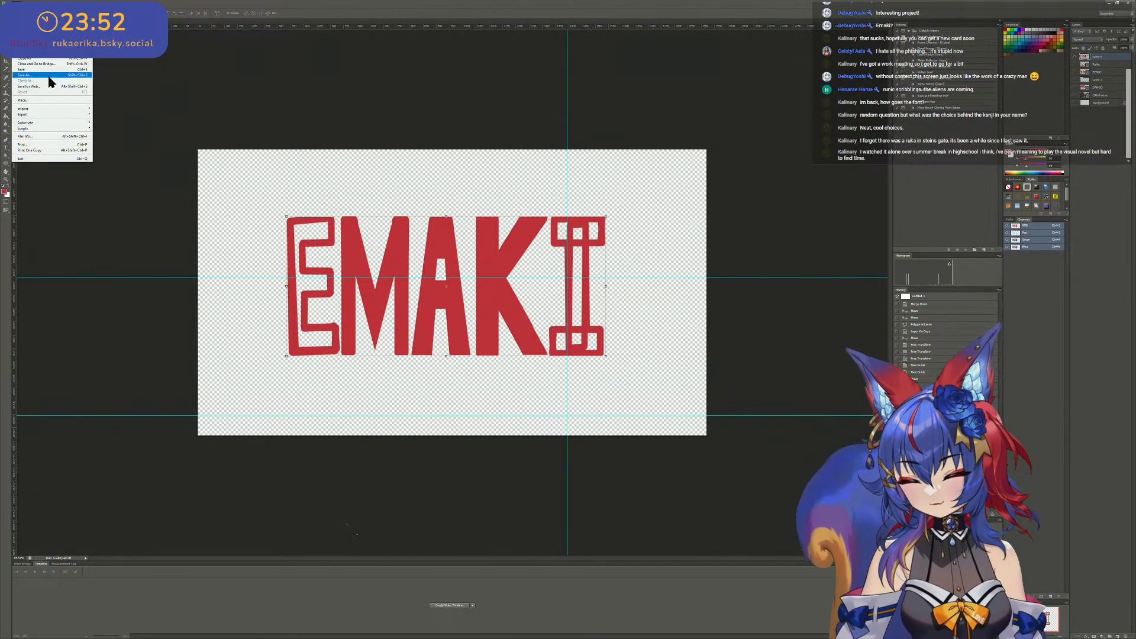
{"action": "right_click", "coordinate": [1100, 58]}
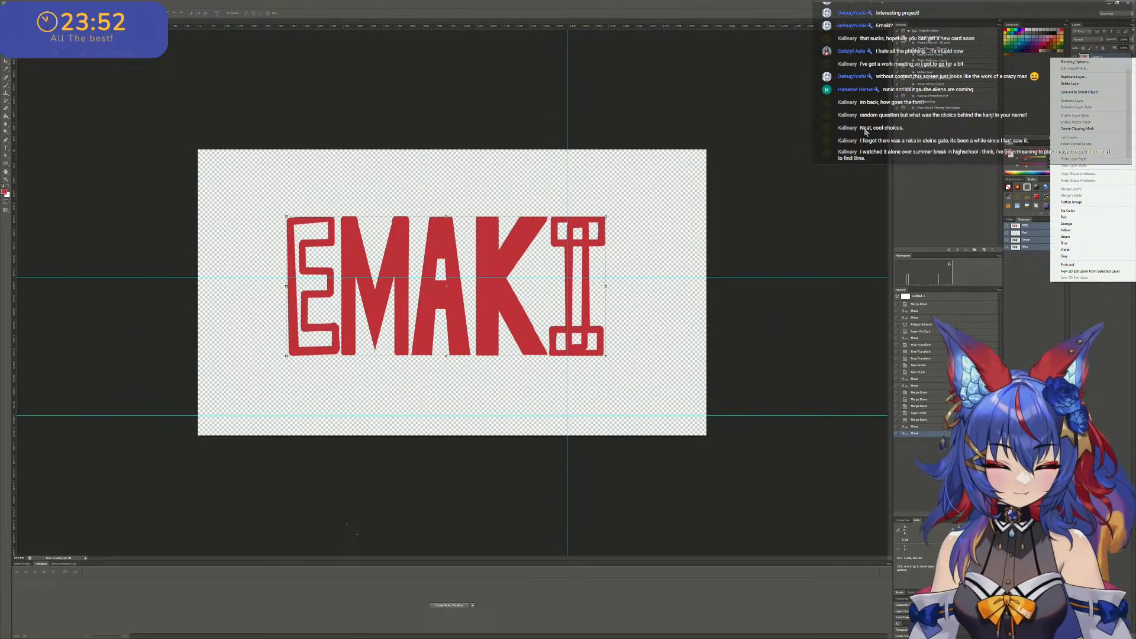
{"action": "left_click", "coordinate": [26, 4]}
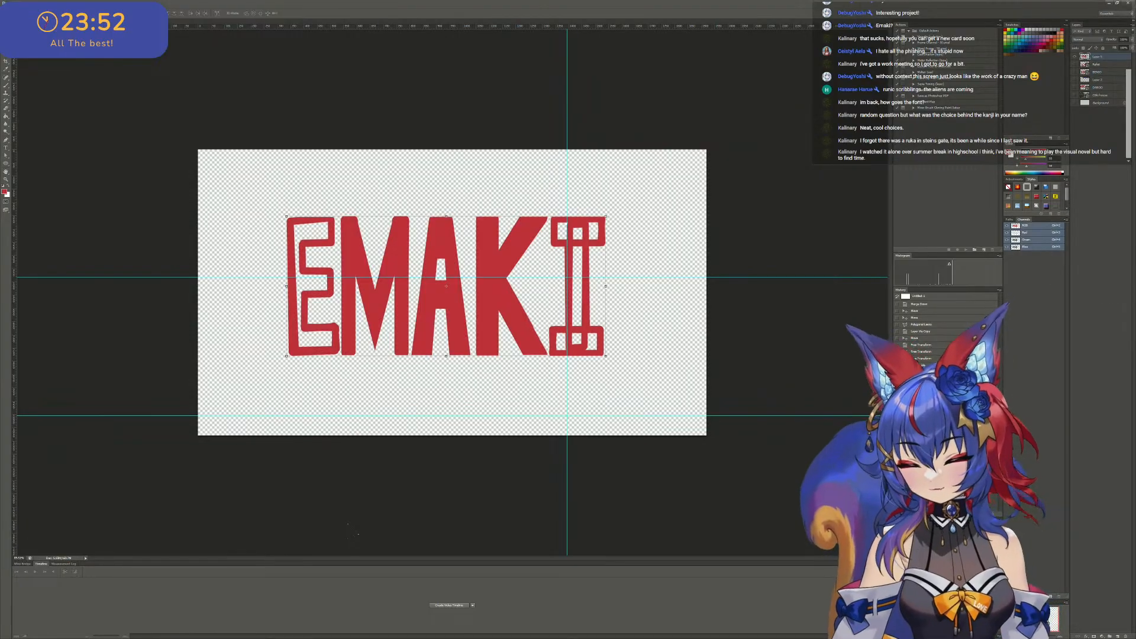
{"action": "left_click", "coordinate": [25, 3]}
{"action": "mouse_move", "coordinate": [17, 3]}
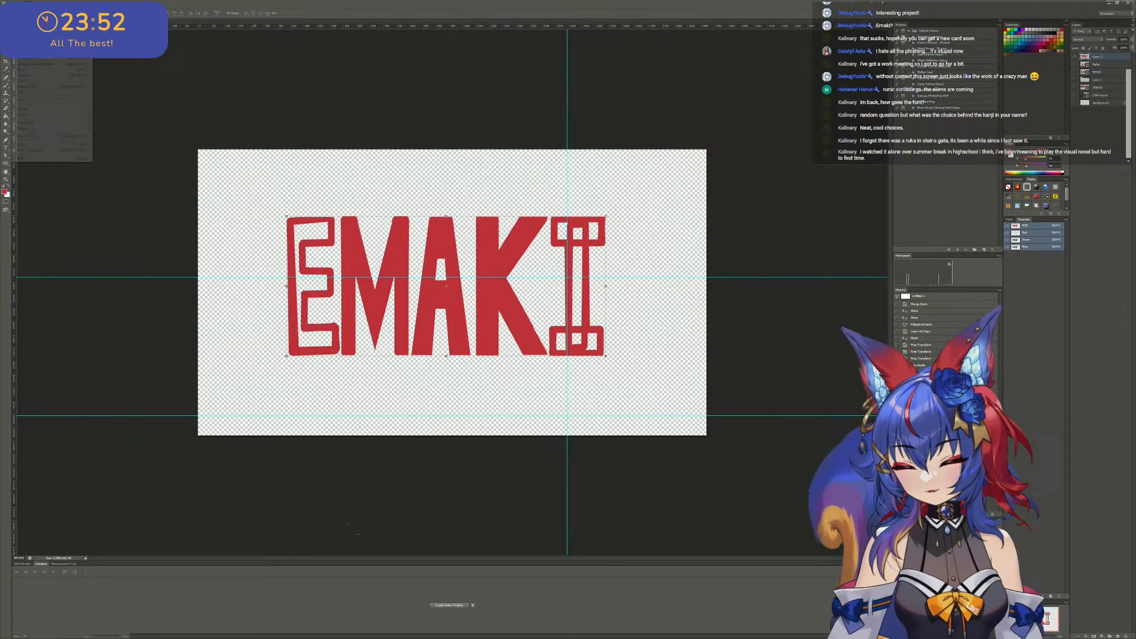
{"action": "left_click", "coordinate": [35, 70]}
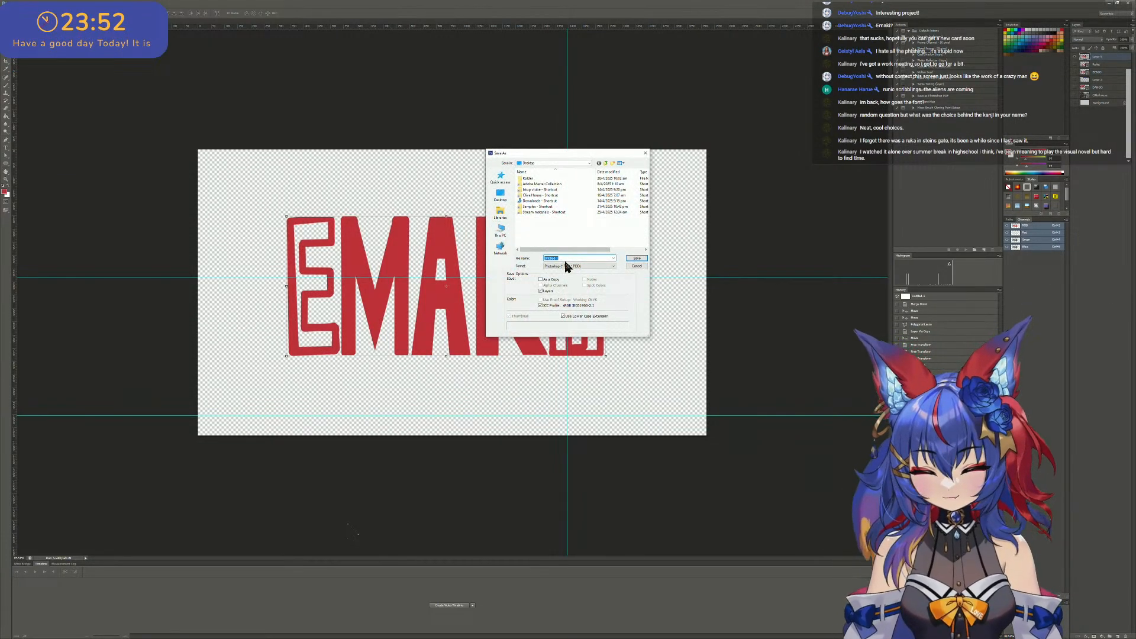
{"action": "left_click", "coordinate": [568, 267]}
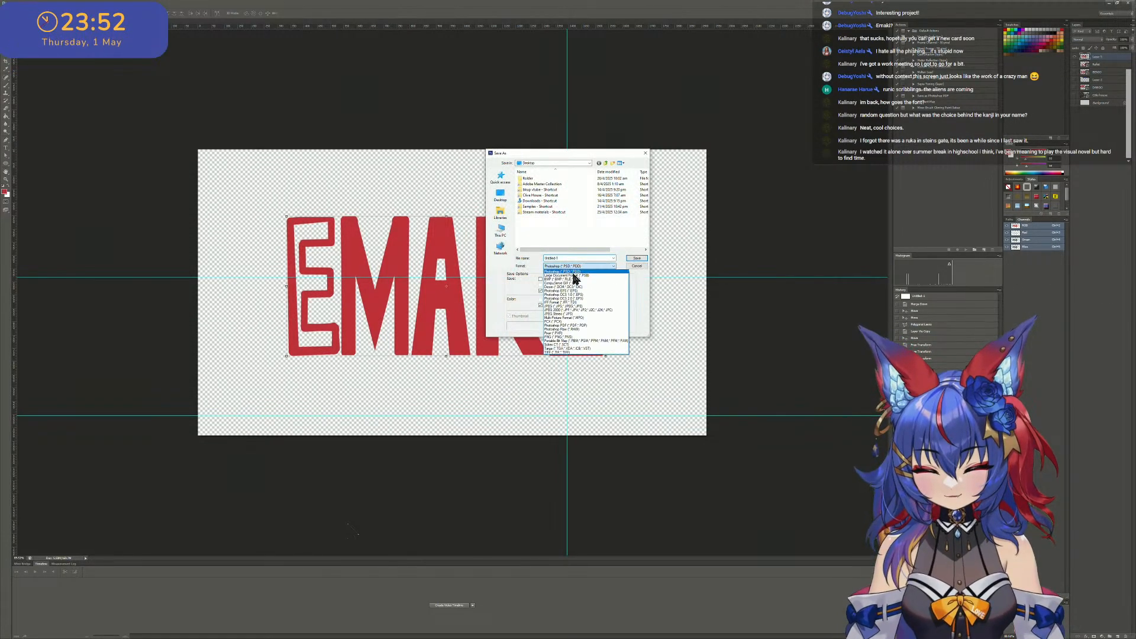
{"action": "left_click", "coordinate": [571, 337]}
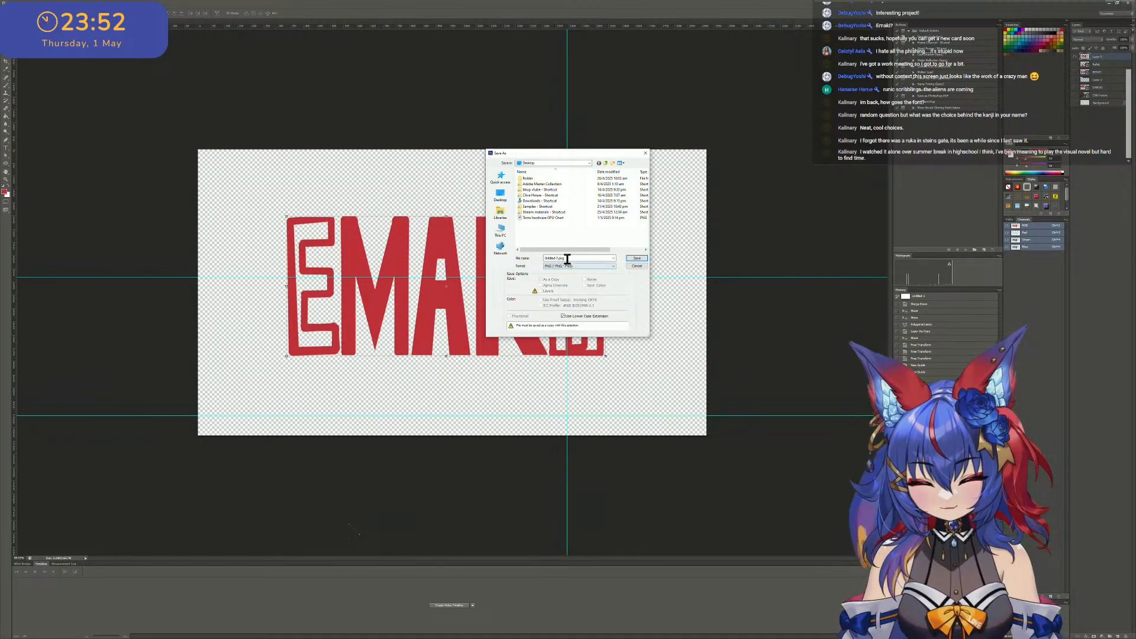
- Name the PNG file Emaki.png
{"action": "double_click", "coordinate": [563, 258]}
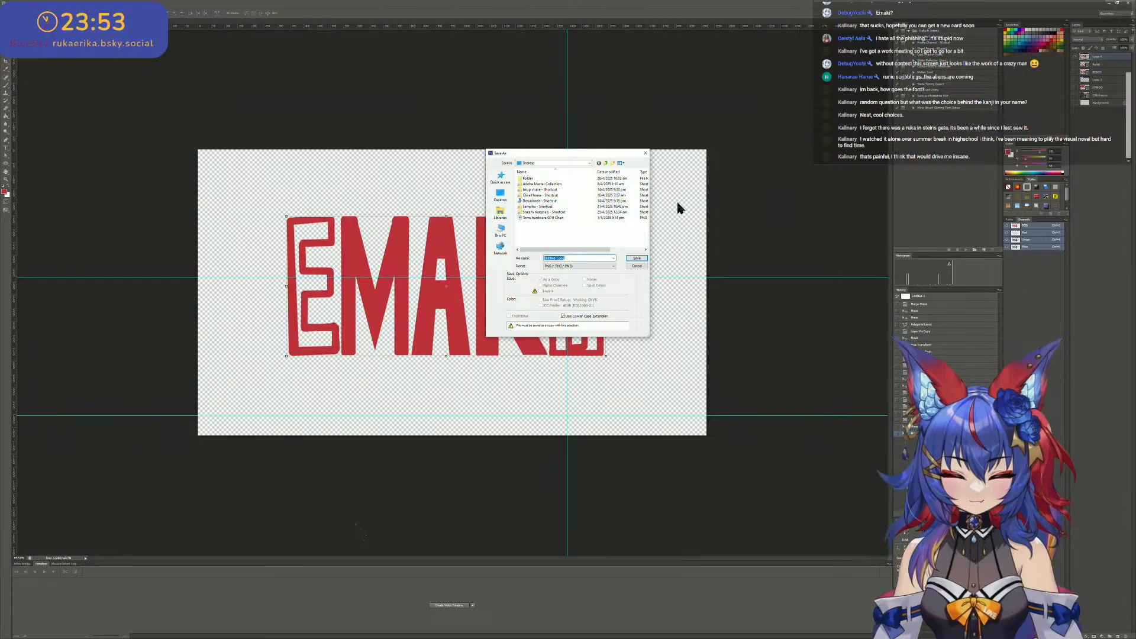
{"action": "left_click", "coordinate": [571, 260]}
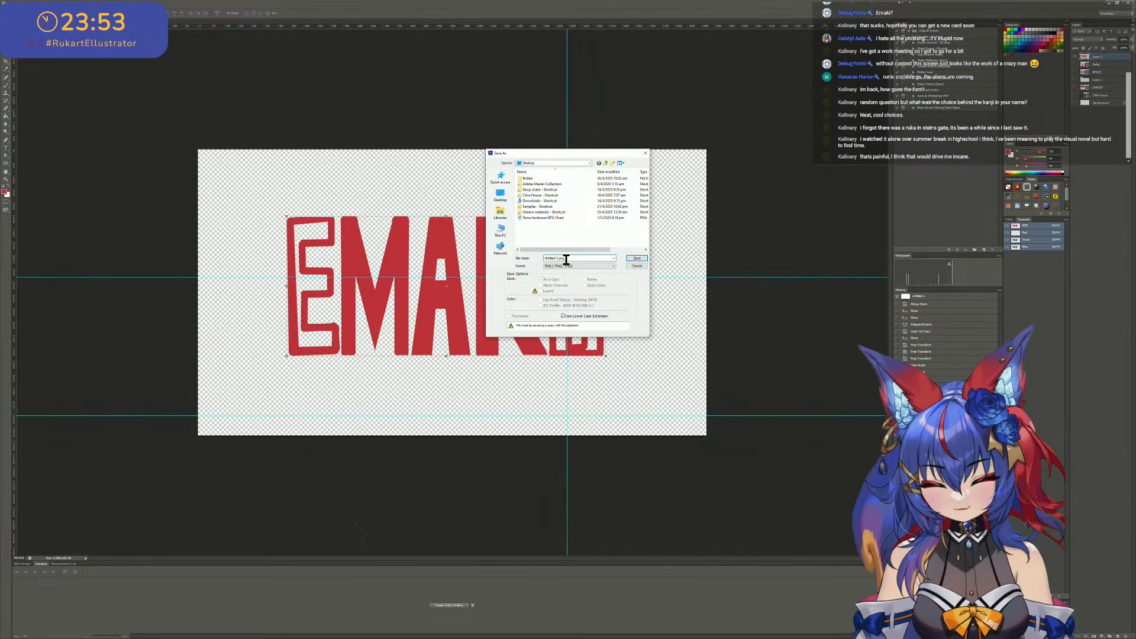
{"action": "left_click_drag", "start_coordinate": [557, 259], "coordinate": [425, 247]}
{"action": "left_click", "coordinate": [554, 257]}
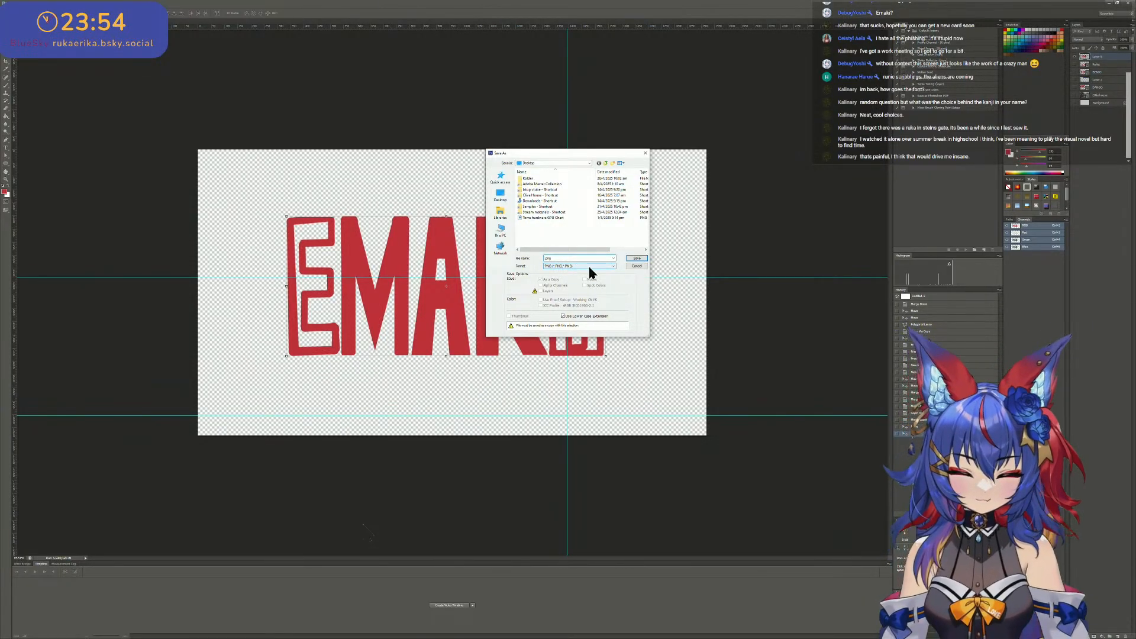
{"action": "left_click", "coordinate": [558, 261]}
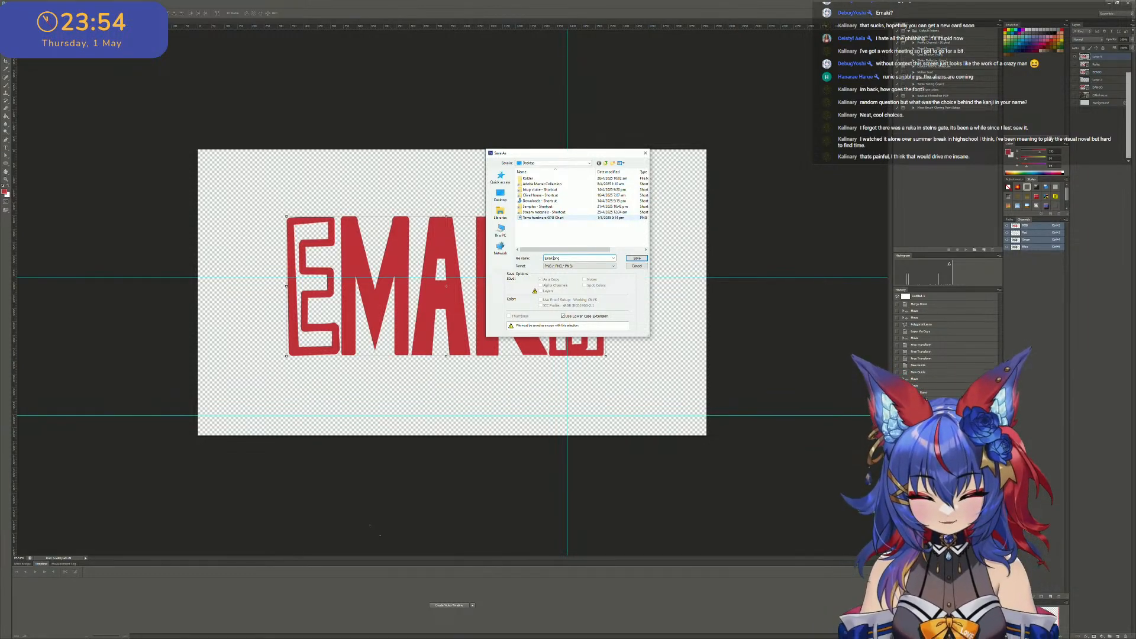
- Save the PNG in the desktop-linked project folder that holds the BENIO, DANGO and REFLET images, accepting the PNG options
{"action": "left_click", "coordinate": [507, 194]}
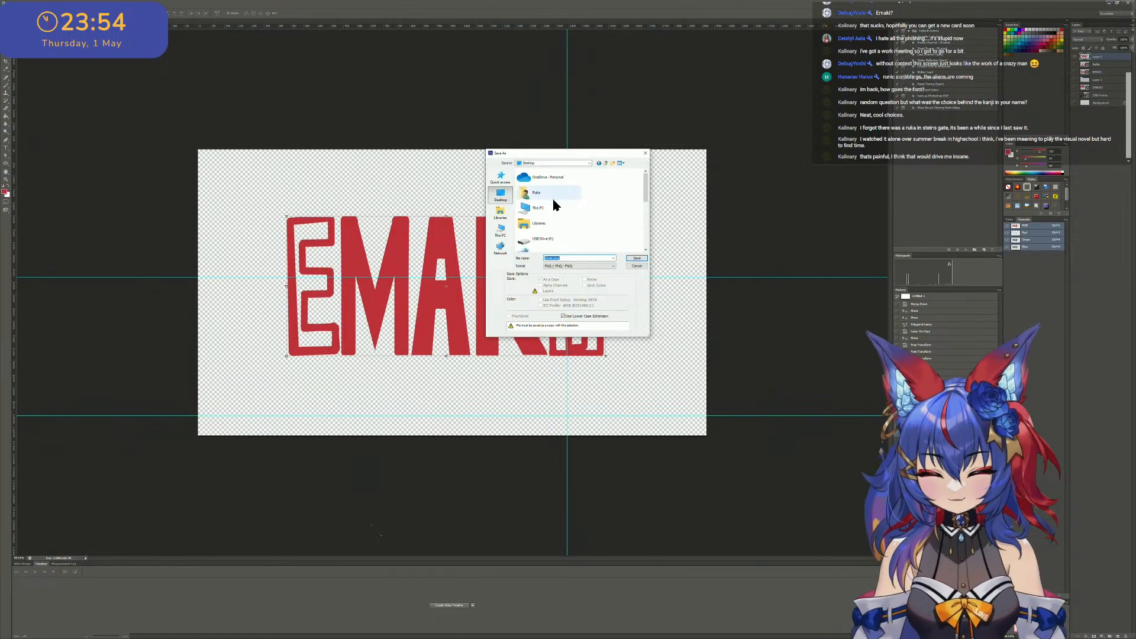
{"action": "scroll", "coordinate": [555, 202], "scroll_direction": "down", "scroll_amount": 3}
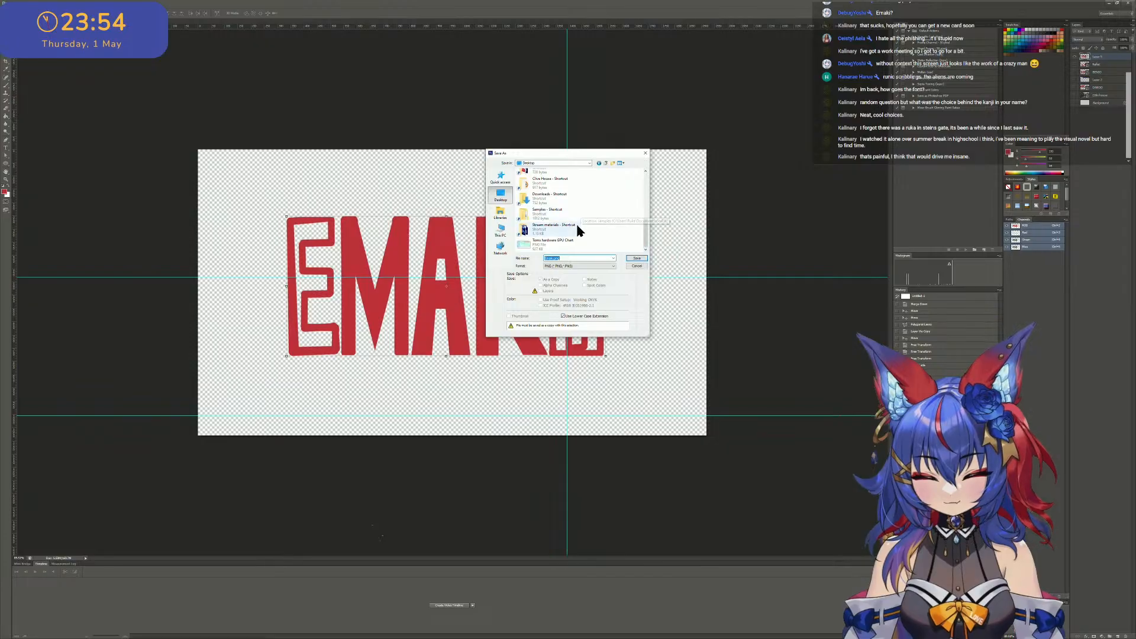
{"action": "scroll", "coordinate": [572, 201], "scroll_direction": "up", "scroll_amount": 2}
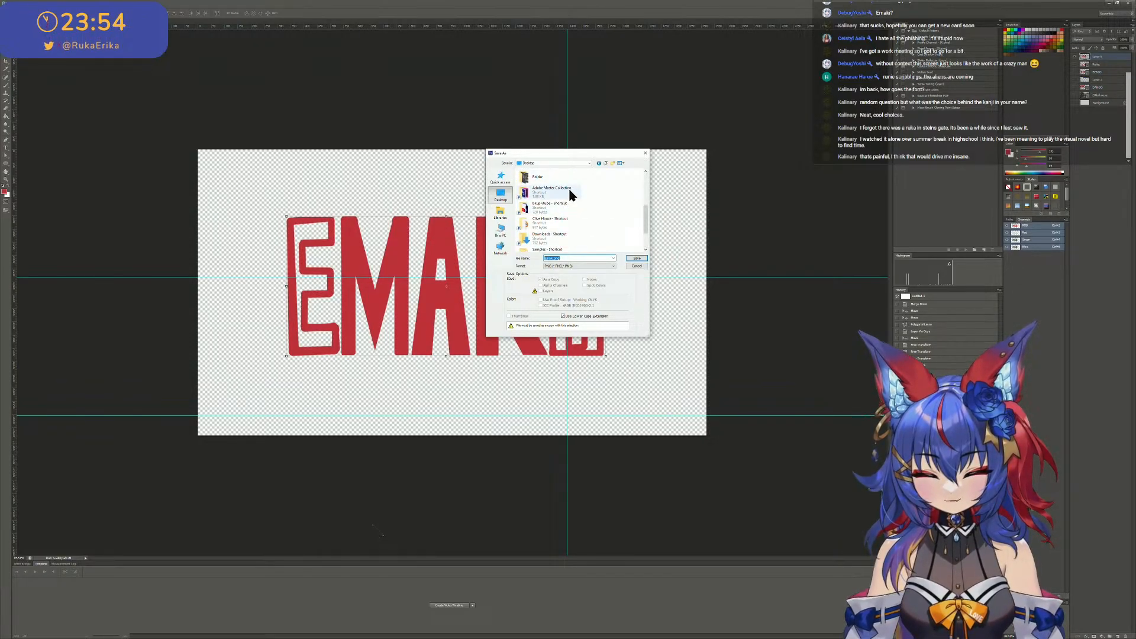
{"action": "scroll", "coordinate": [571, 190], "scroll_direction": "up", "scroll_amount": 1}
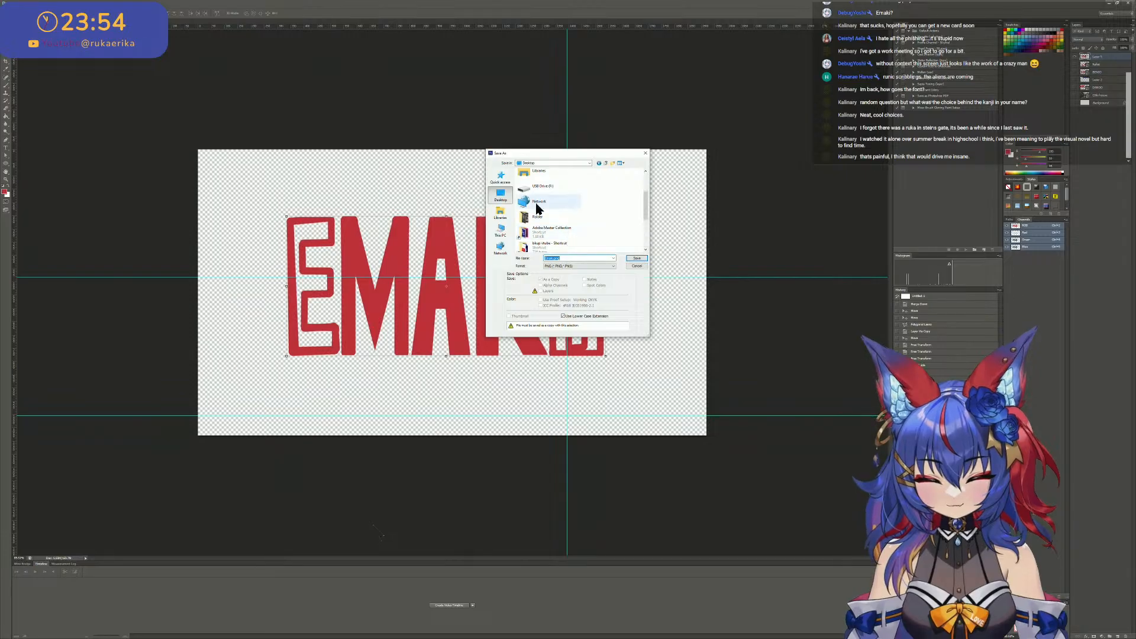
{"action": "scroll", "coordinate": [559, 225], "scroll_direction": "down", "scroll_amount": 2}
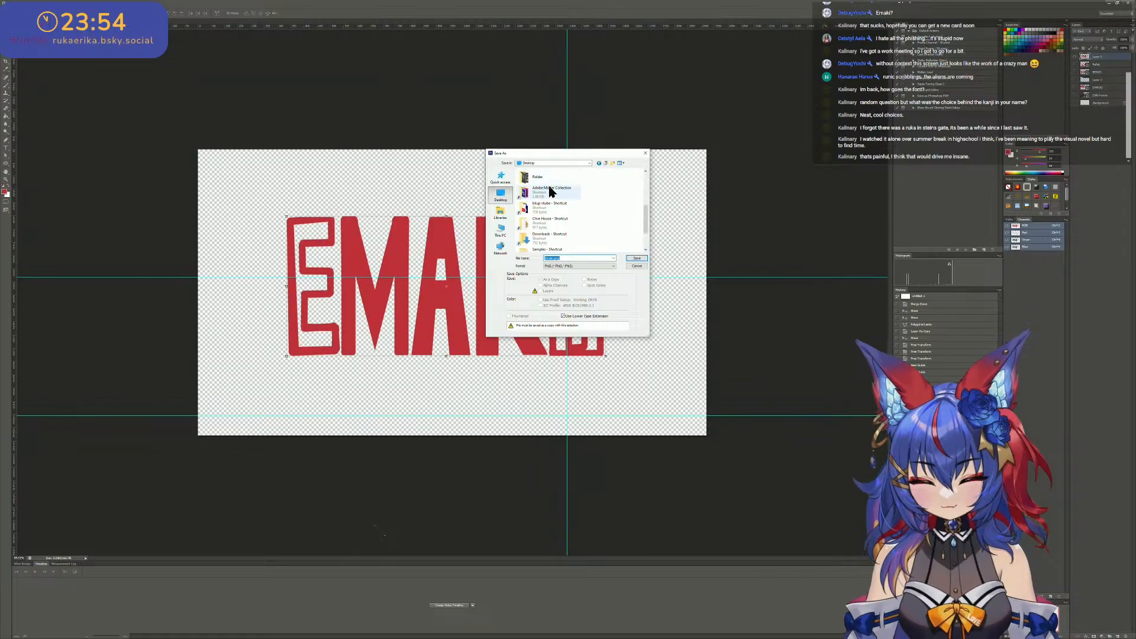
{"action": "scroll", "coordinate": [548, 174], "scroll_direction": "up", "scroll_amount": 1}
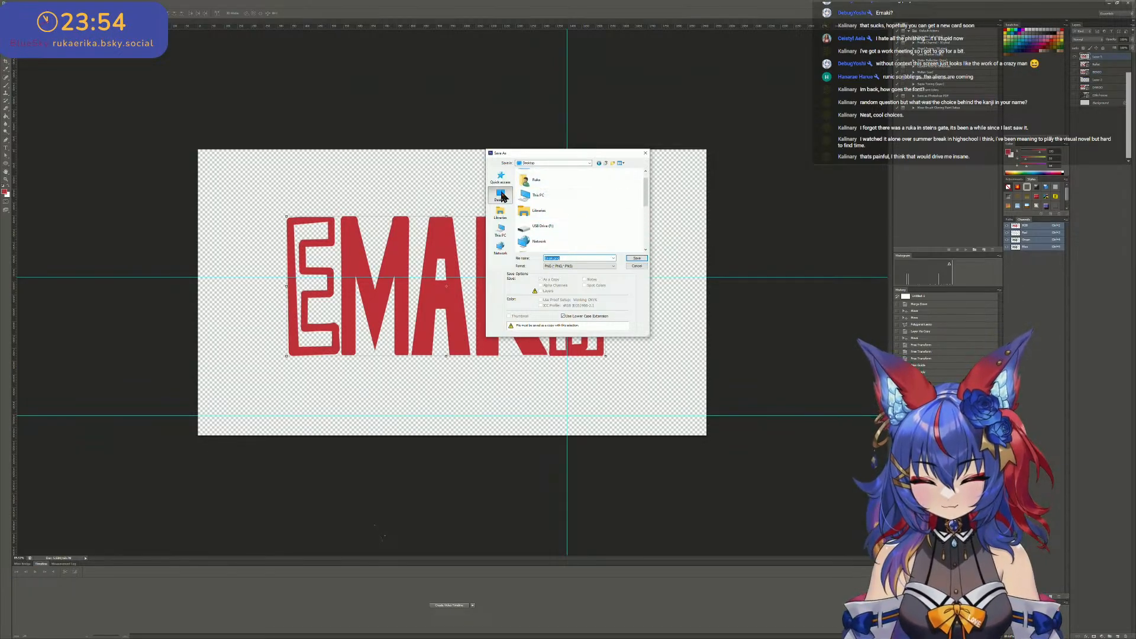
{"action": "scroll", "coordinate": [561, 206], "scroll_direction": "down", "scroll_amount": 3}
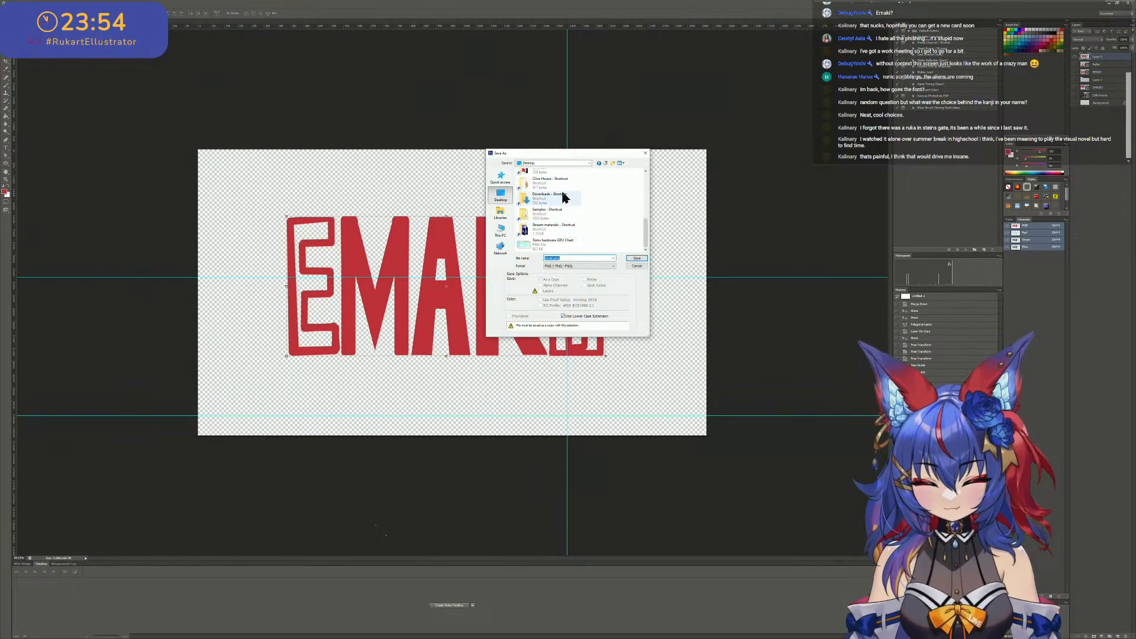
{"action": "left_click", "coordinate": [563, 187]}
{"action": "double_click", "coordinate": [563, 187]}
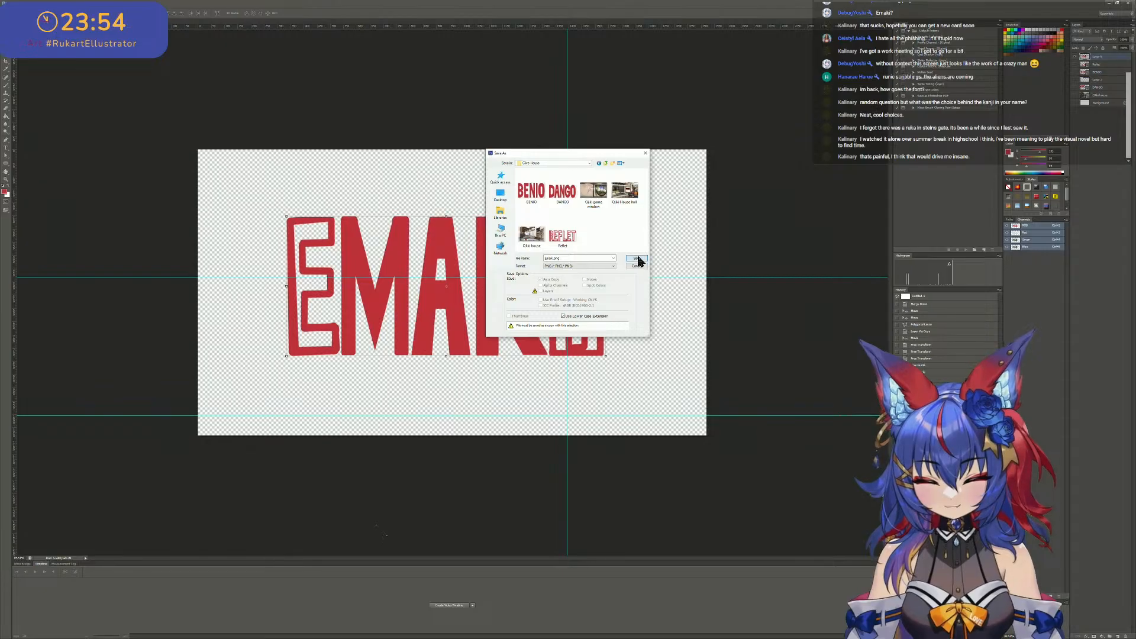
{"action": "left_click", "coordinate": [638, 259]}
{"action": "left_click", "coordinate": [689, 342]}
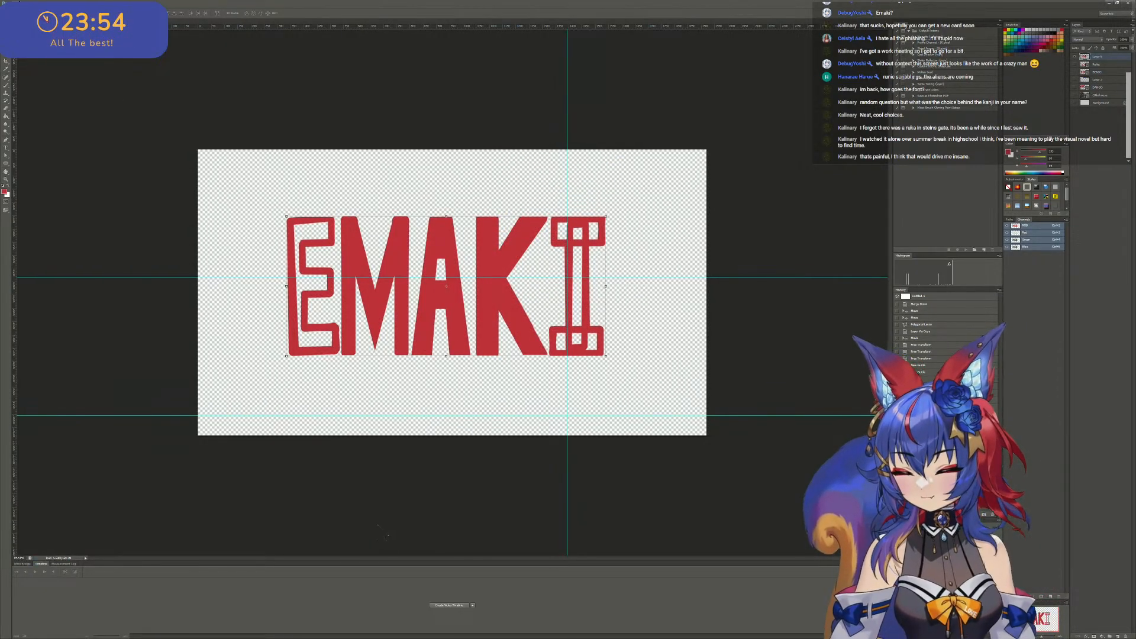
{"action": "left_click", "coordinate": [18, 4]}
{"action": "left_click", "coordinate": [57, 76]}
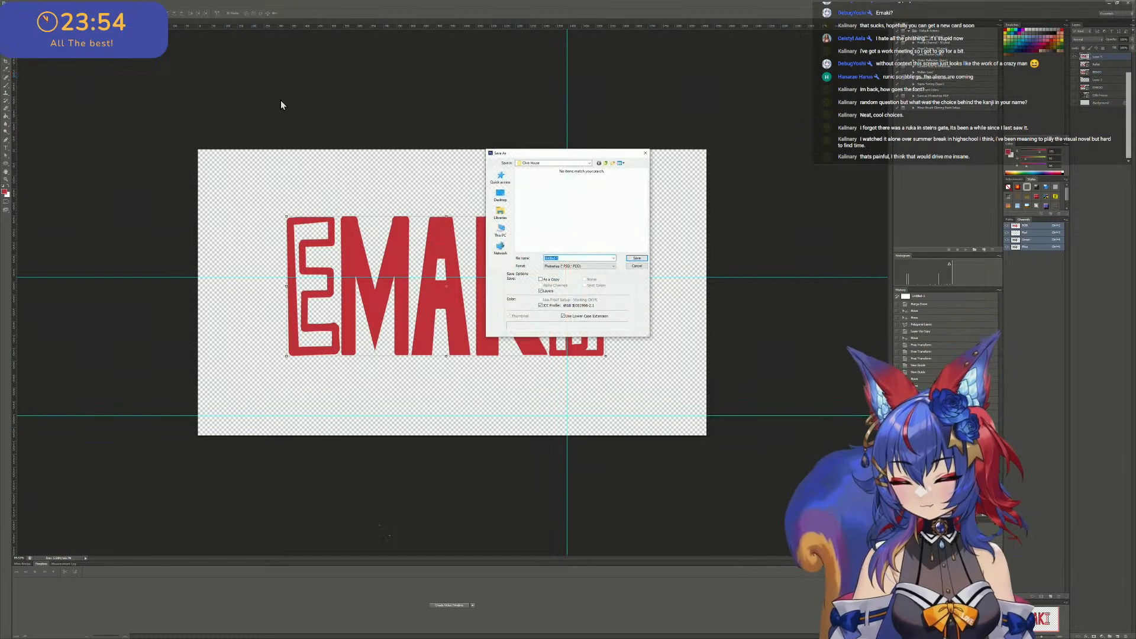
{"action": "left_click", "coordinate": [636, 266]}
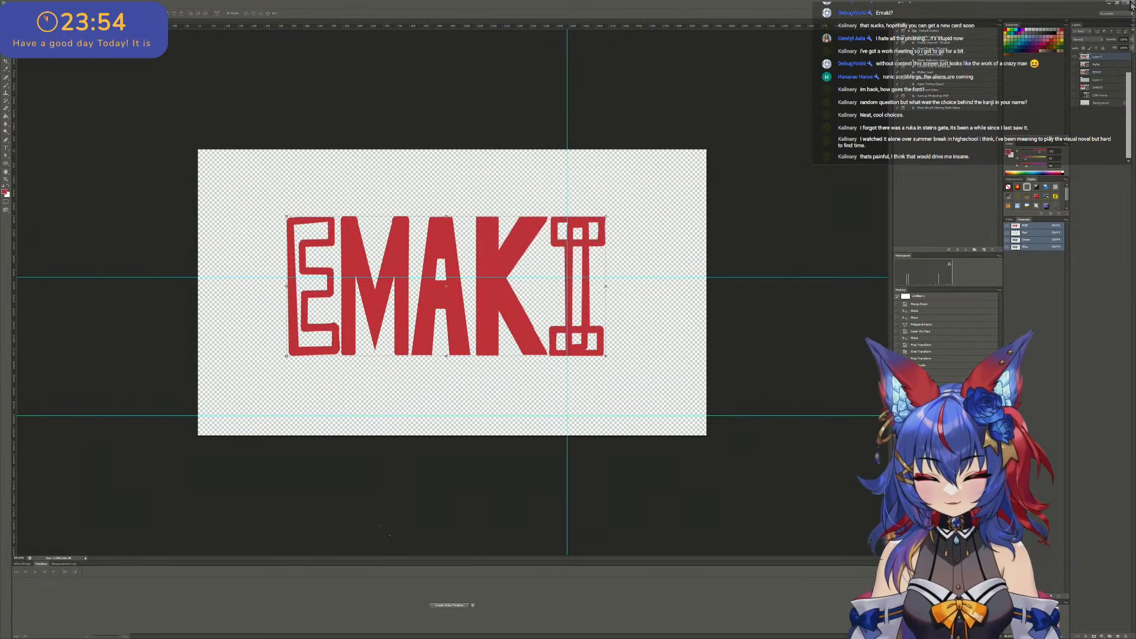
- Quit Photoshop without saving the changes to the untitled document
{"action": "left_click", "coordinate": [1129, 3]}
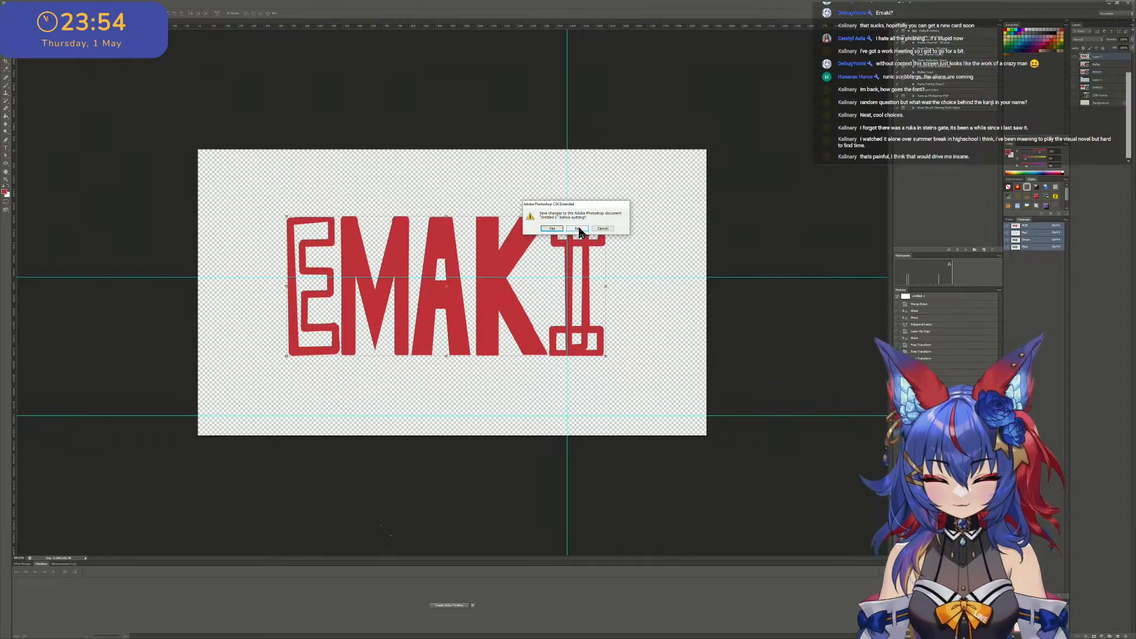
{"action": "left_click", "coordinate": [577, 229]}
- Switch to the building scene in Blender and set its second viewport to the Right Orthographic view
{"action": "scroll", "coordinate": [592, 266], "scroll_direction": "up", "scroll_amount": 3}
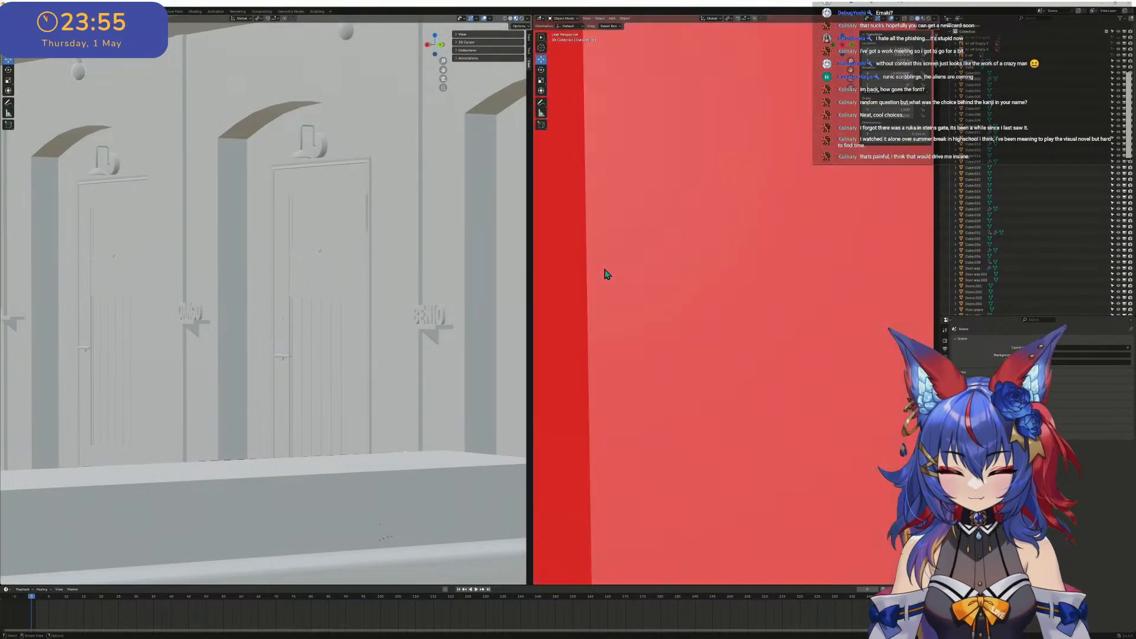
{"action": "scroll", "coordinate": [604, 269], "scroll_direction": "down", "scroll_amount": 10}
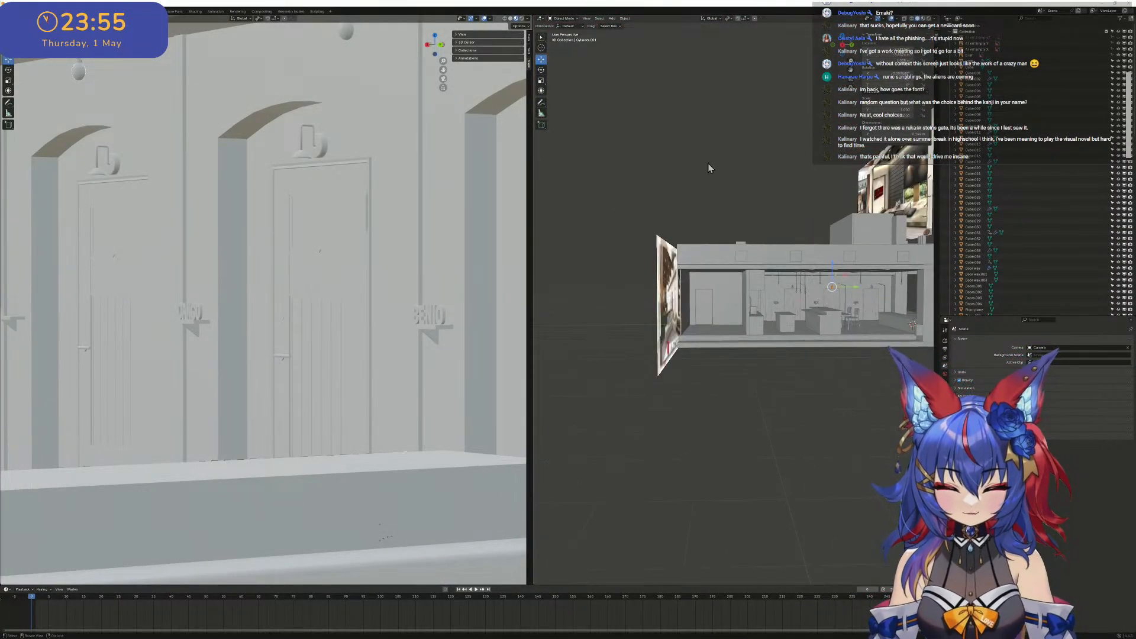
{"action": "scroll", "coordinate": [396, 235], "scroll_direction": "down", "scroll_amount": 8}
{"action": "middle_click_drag", "start_coordinate": [396, 236], "coordinate": [373, 235]}
{"action": "left_click", "coordinate": [842, 46]}
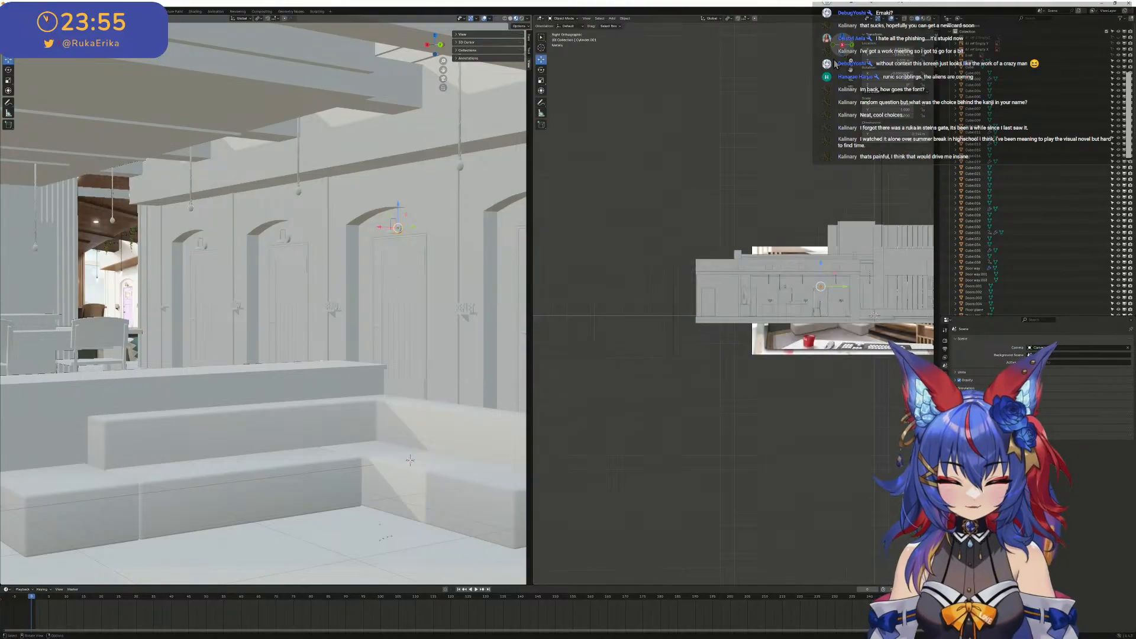
{"action": "scroll", "coordinate": [802, 269], "scroll_direction": "up", "scroll_amount": 3}
{"action": "middle_click_drag", "start_coordinate": [912, 262], "coordinate": [510, 282], "text": "shift"}
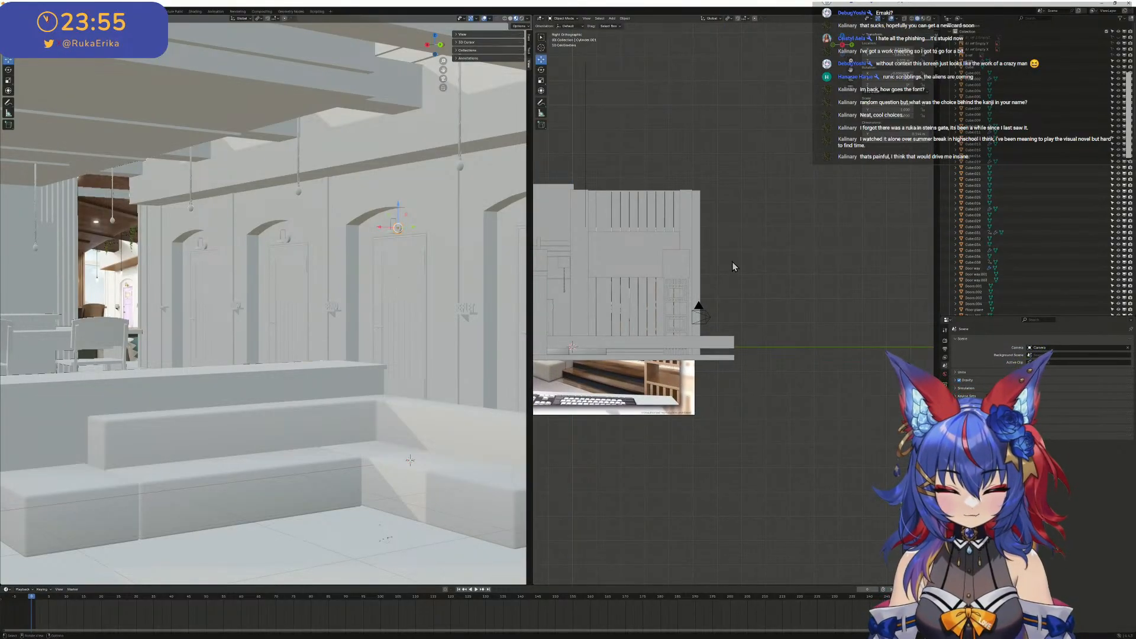
{"action": "scroll", "coordinate": [755, 210], "scroll_direction": "down", "scroll_amount": 2}
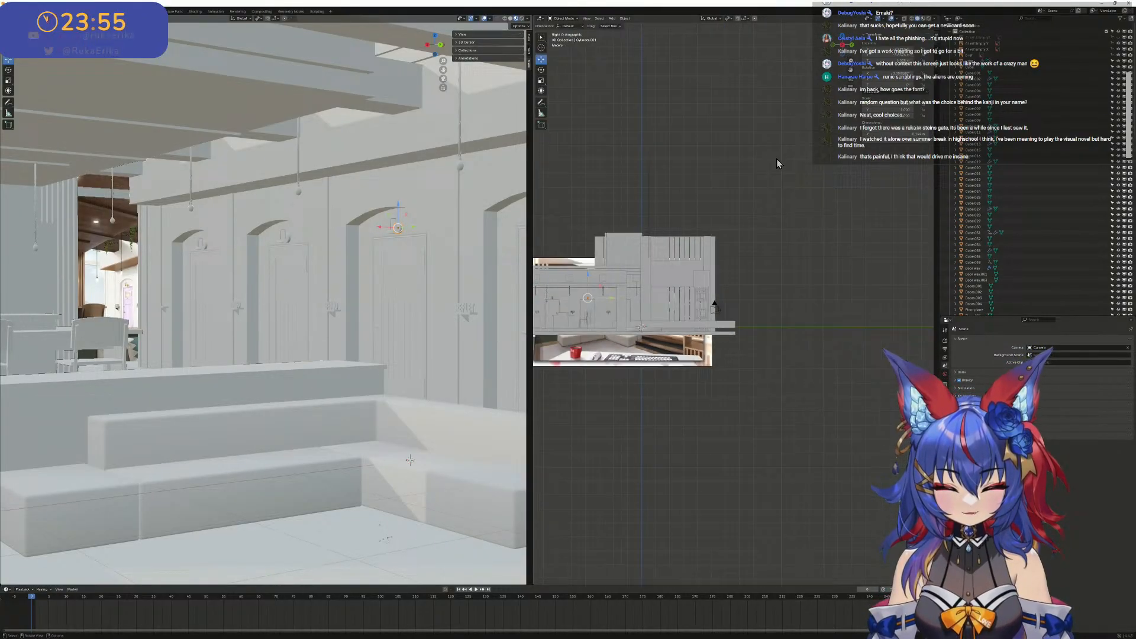
- Add Emaki.png from the project folder to the scene as a reference image
{"action": "left_click", "coordinate": [625, 19]}
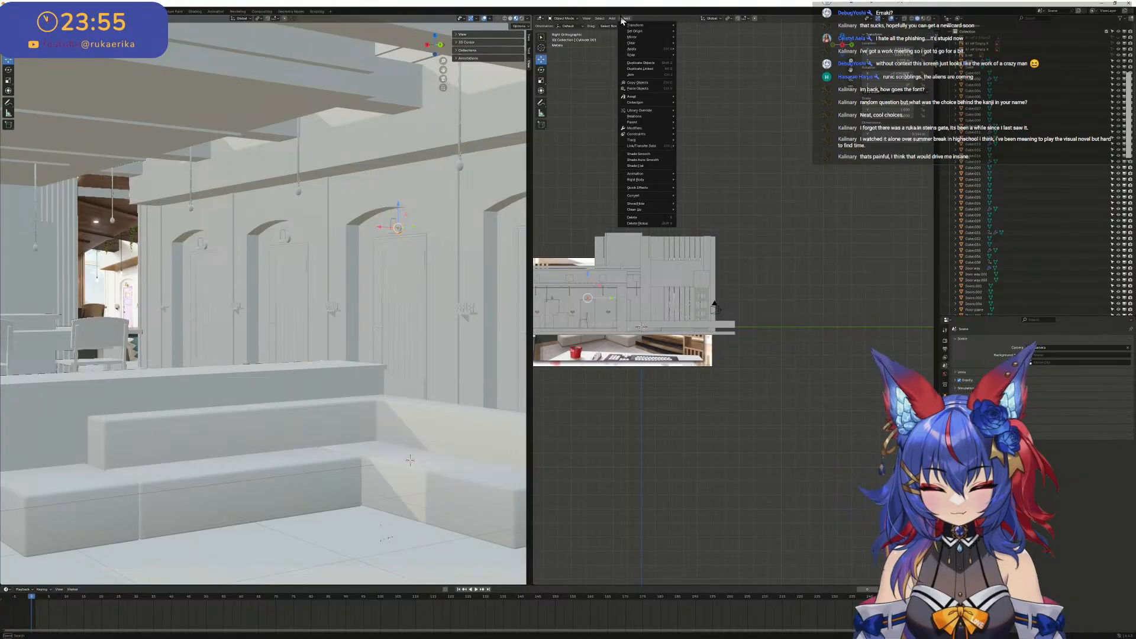
{"action": "mouse_move", "coordinate": [612, 18]}
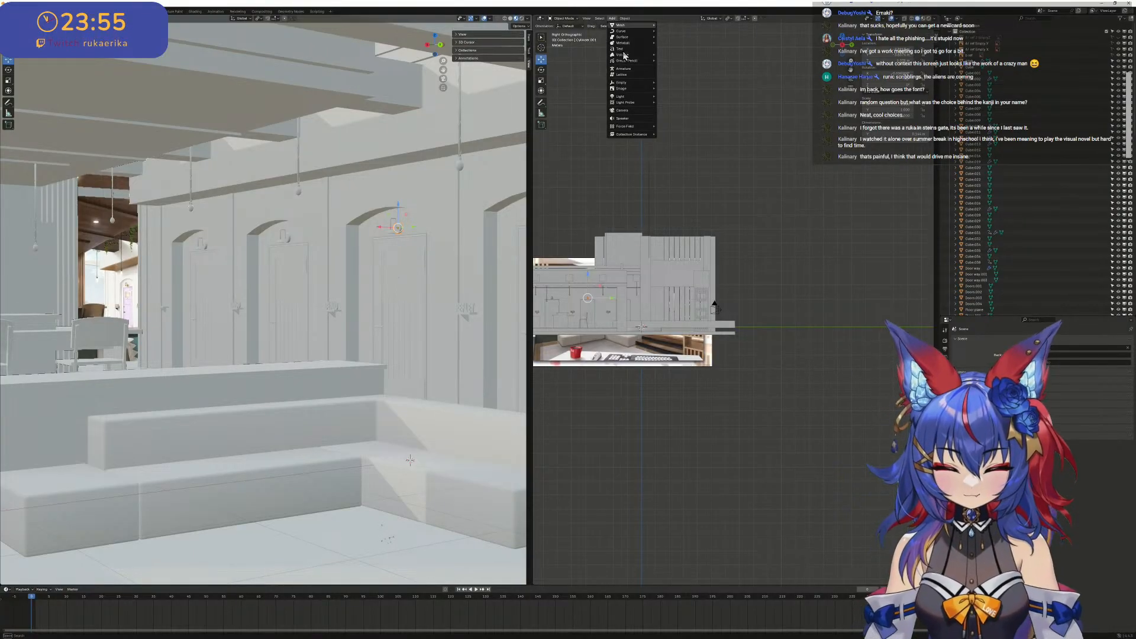
{"action": "mouse_move", "coordinate": [636, 85]}
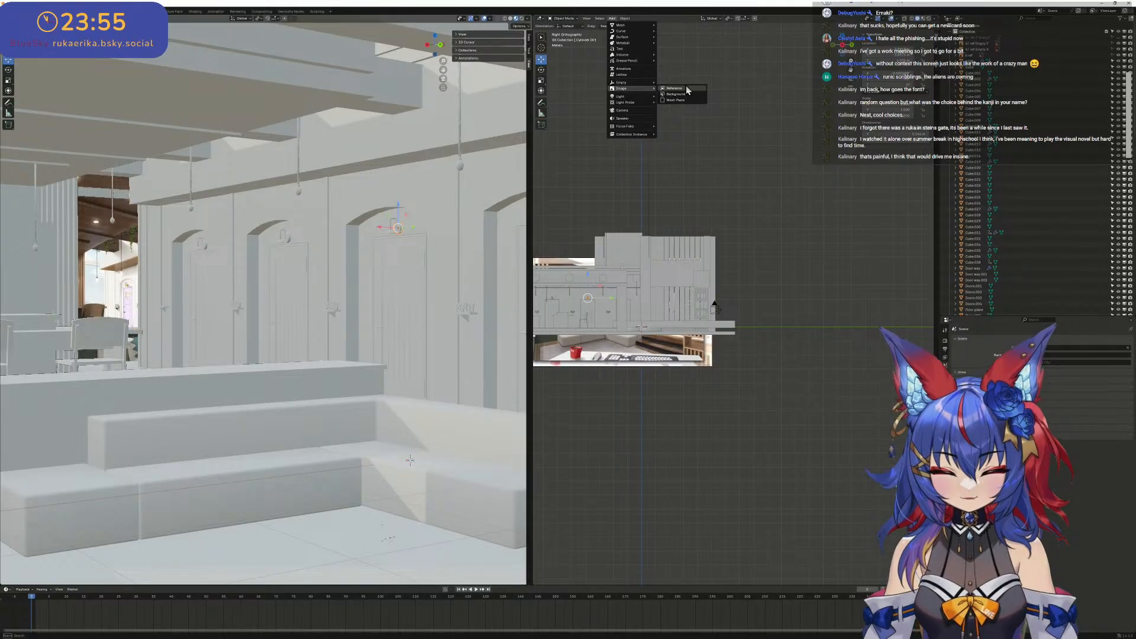
{"action": "left_click", "coordinate": [687, 87]}
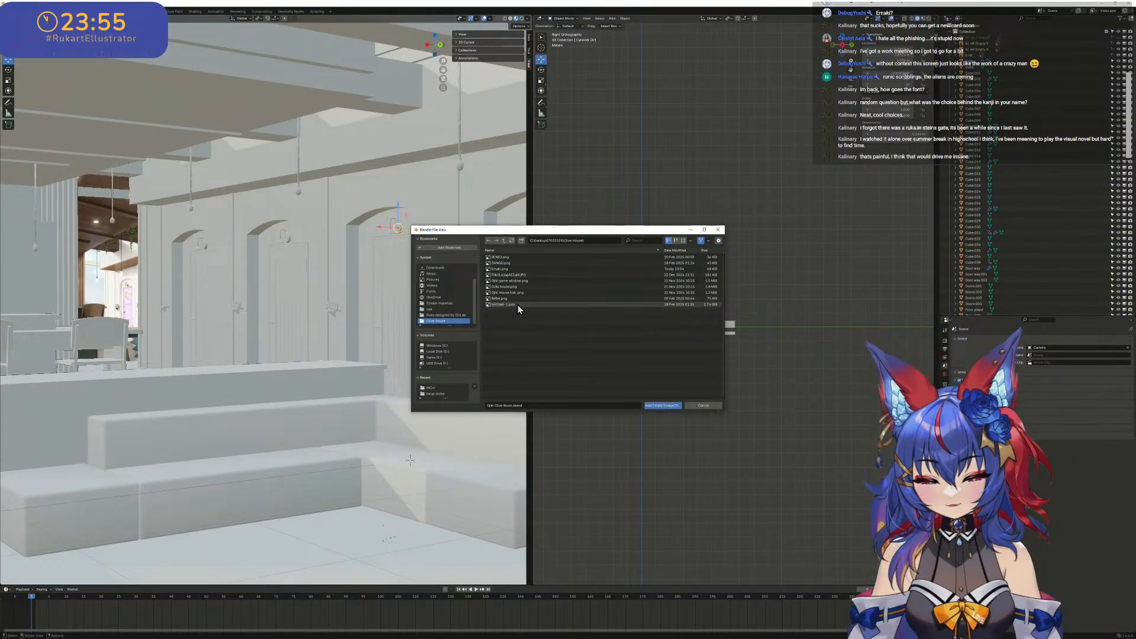
{"action": "left_click", "coordinate": [515, 268]}
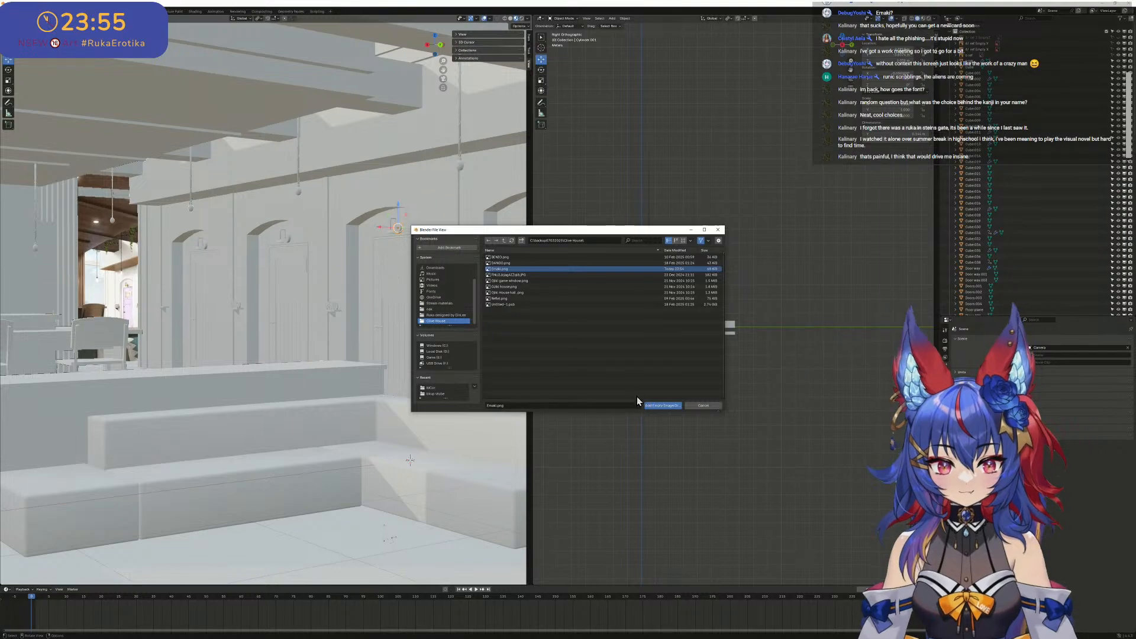
{"action": "left_click", "coordinate": [652, 406]}
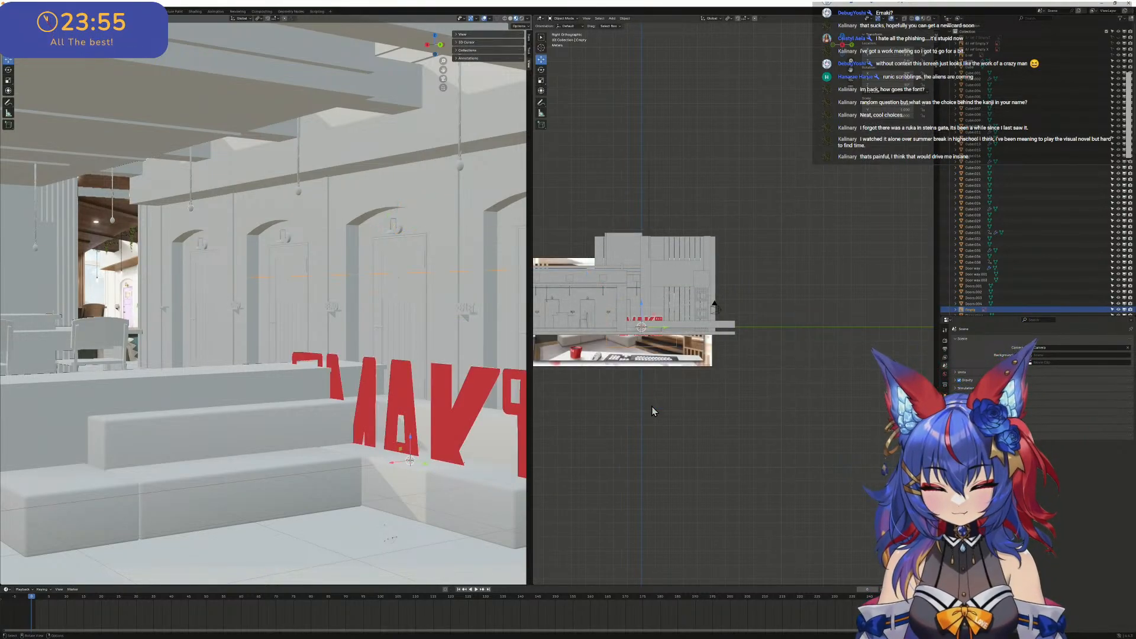
{"action": "scroll", "coordinate": [493, 382], "scroll_direction": "down", "scroll_amount": 4}
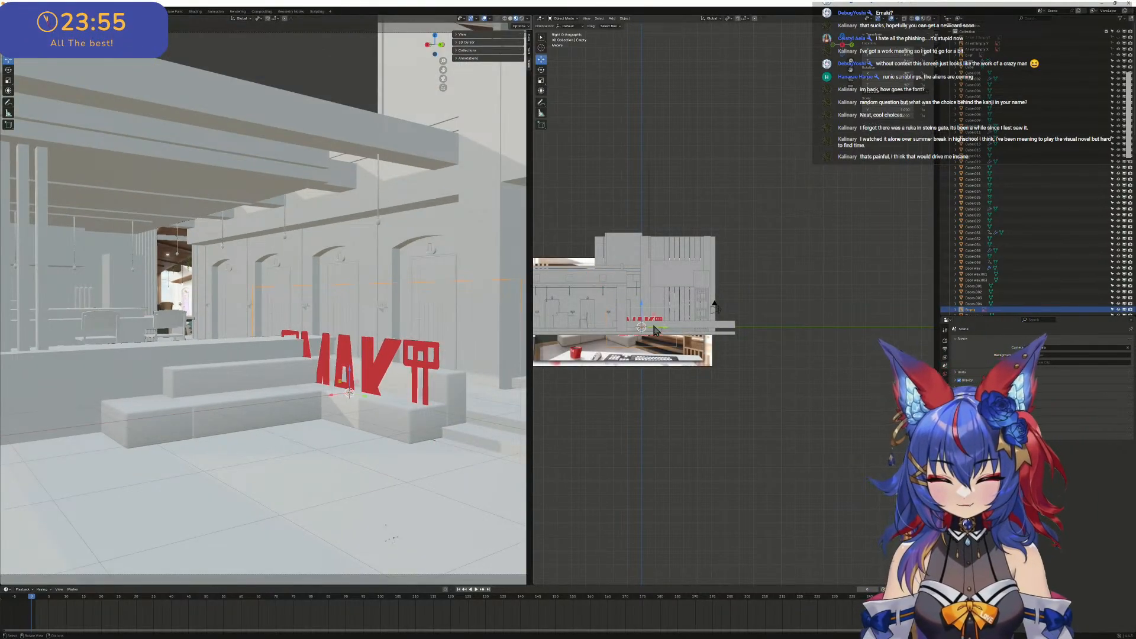
- Raise the EMAKI reference image off the floor and move it in front of the building's long wall in the side view
{"action": "scroll", "coordinate": [647, 334], "scroll_direction": "up", "scroll_amount": 1}
{"action": "scroll", "coordinate": [647, 333], "scroll_direction": "up", "scroll_amount": 5}
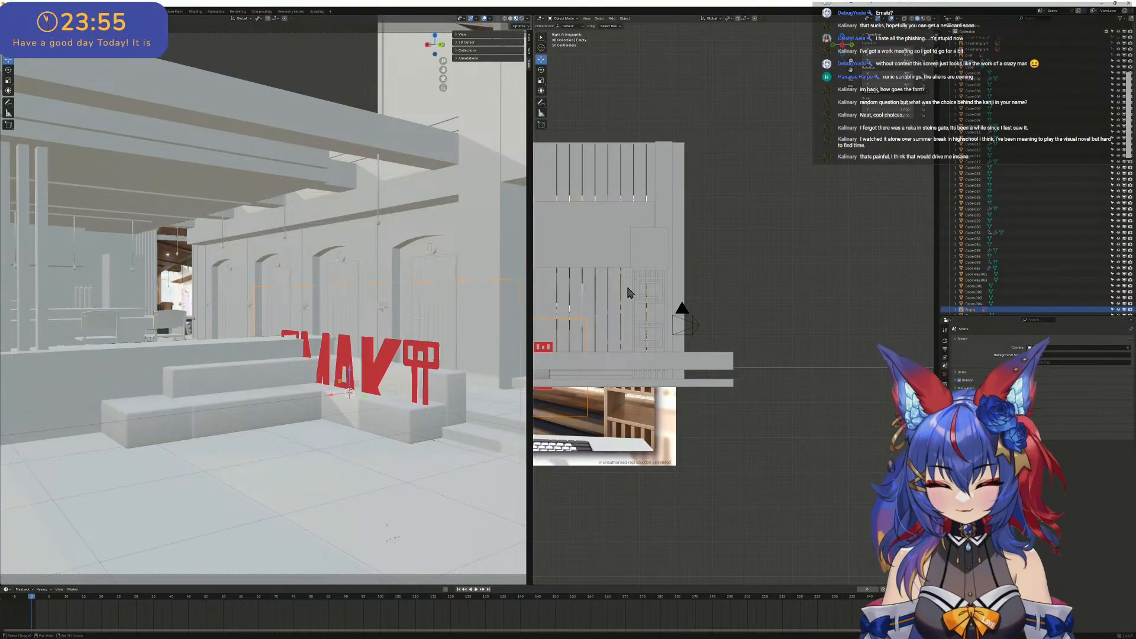
{"action": "left_click_drag", "start_coordinate": [779, 350], "coordinate": [628, 290]}
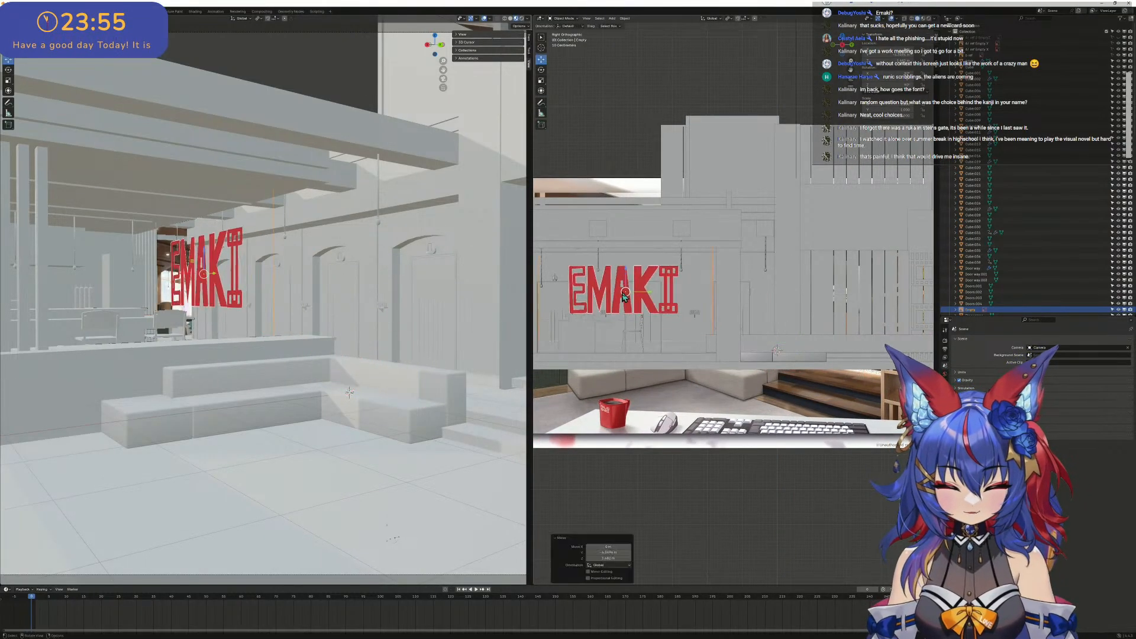
{"action": "middle_click_drag", "start_coordinate": [618, 293], "coordinate": [836, 304], "text": "shift"}
{"action": "scroll", "coordinate": [853, 307], "scroll_direction": "up", "scroll_amount": 2}
{"action": "left_click_drag", "start_coordinate": [892, 309], "coordinate": [707, 328]}
{"action": "middle_click_drag", "start_coordinate": [691, 325], "coordinate": [820, 313], "text": "shift"}
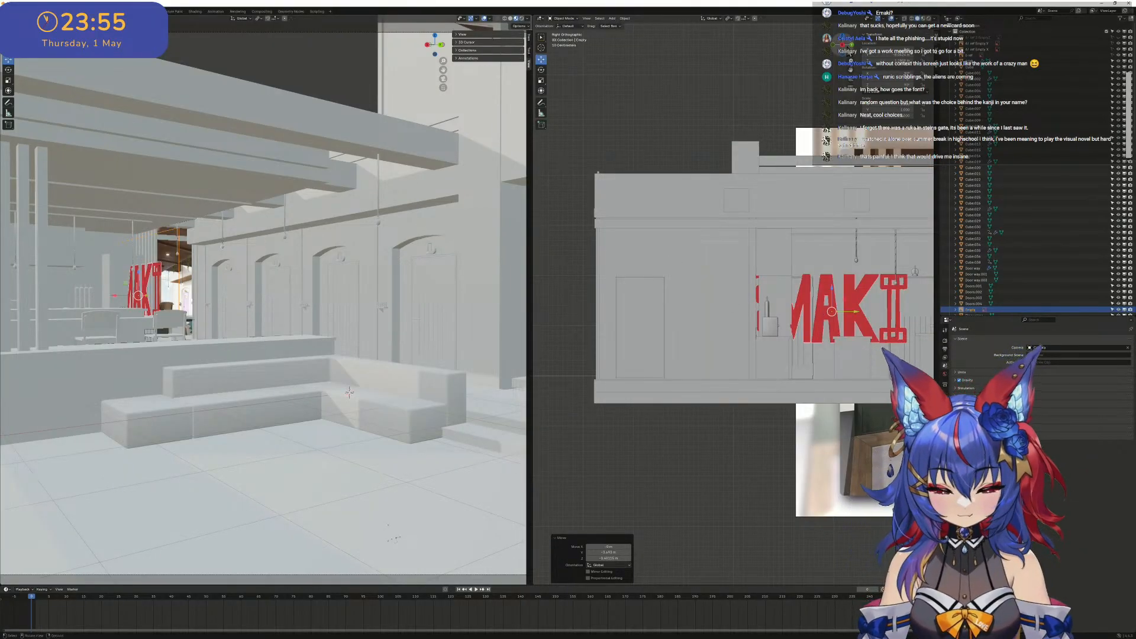
- From the top view, move the EMAKI image along X until it stands just in front of the arched-door wall
{"action": "key", "text": "KP_7"}
{"action": "scroll", "coordinate": [786, 241], "scroll_direction": "down", "scroll_amount": 5}
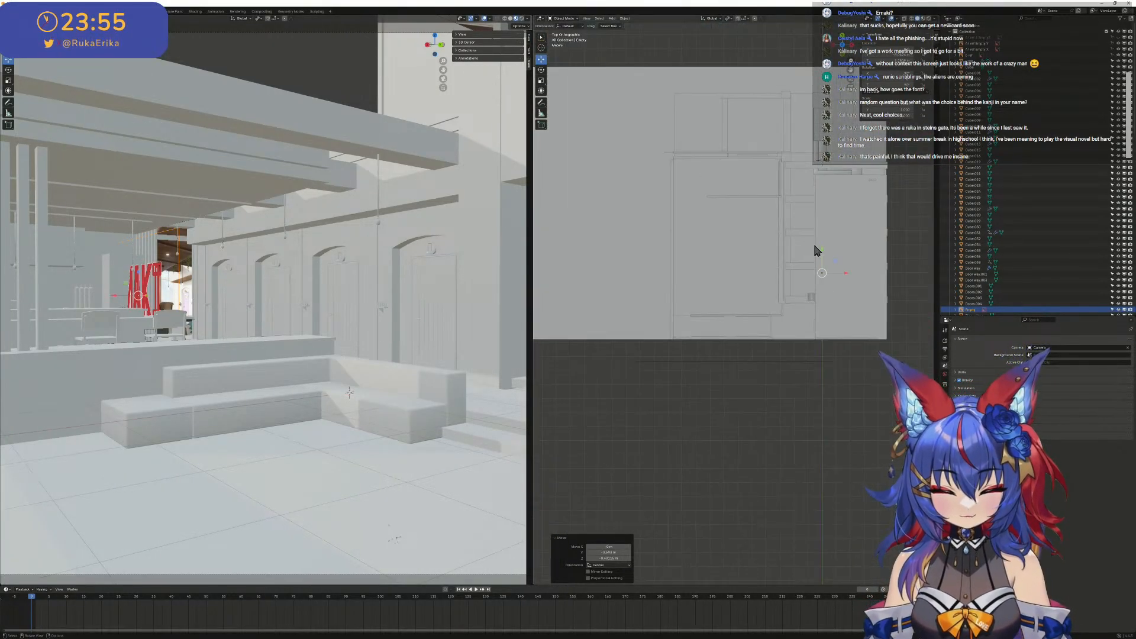
{"action": "scroll", "coordinate": [753, 267], "scroll_direction": "up", "scroll_amount": 1}
{"action": "key", "text": "g"}
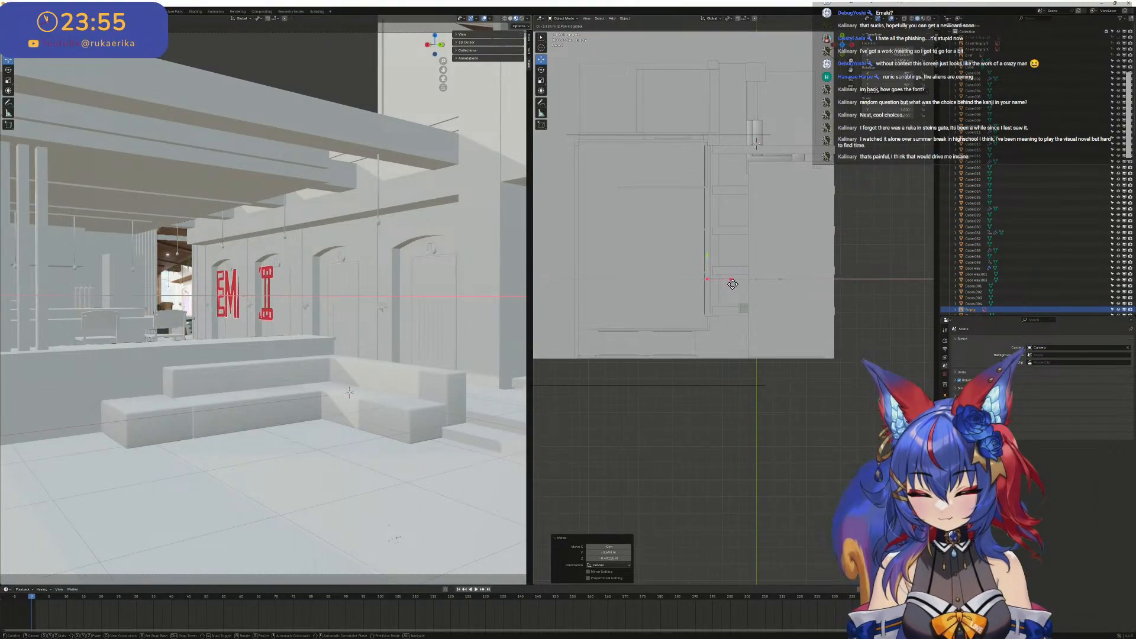
{"action": "left_click", "coordinate": [735, 284]}
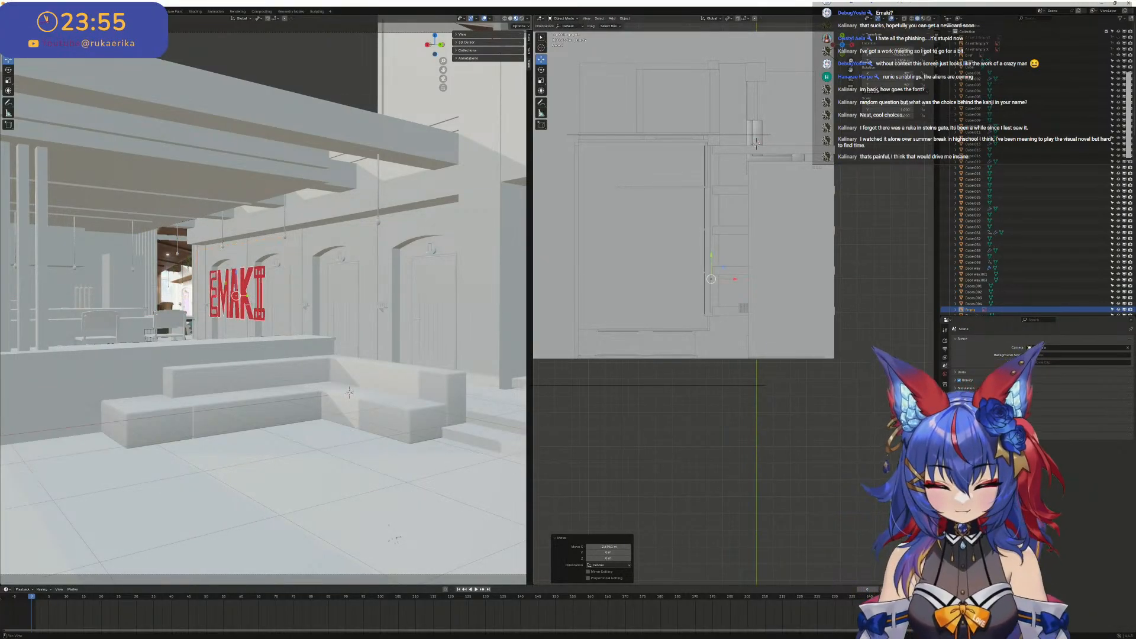
- In the Right Orthographic view with wireframe shading, move the EMAKI image along the wall towards the farthest arched door
{"action": "key", "text": "KP_3"}
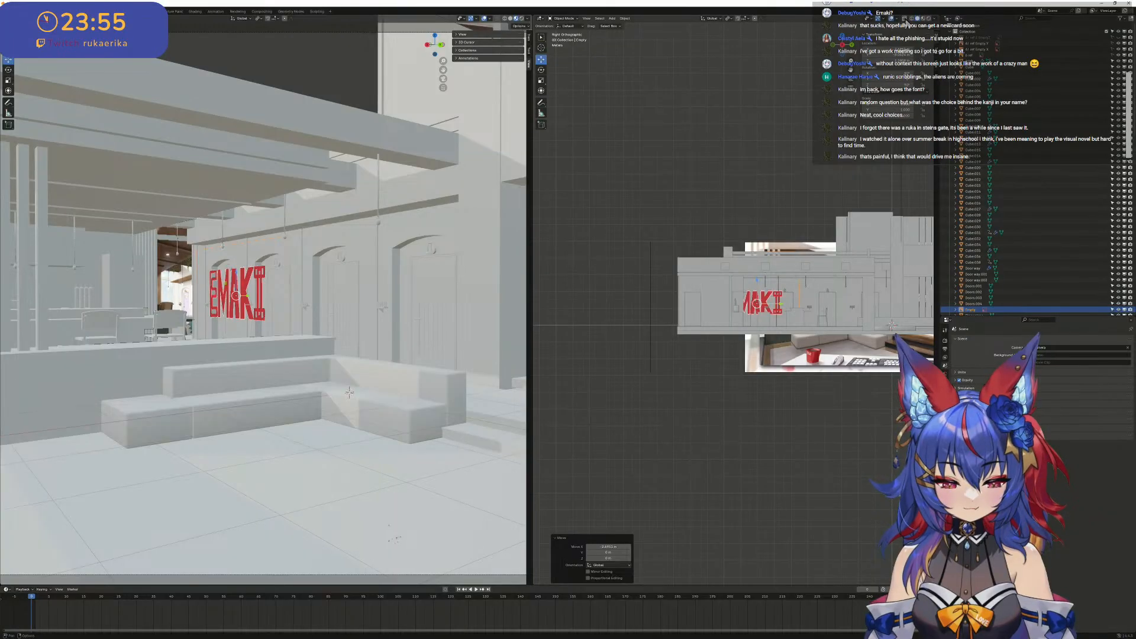
{"action": "scroll", "coordinate": [808, 321], "scroll_direction": "up", "scroll_amount": 8}
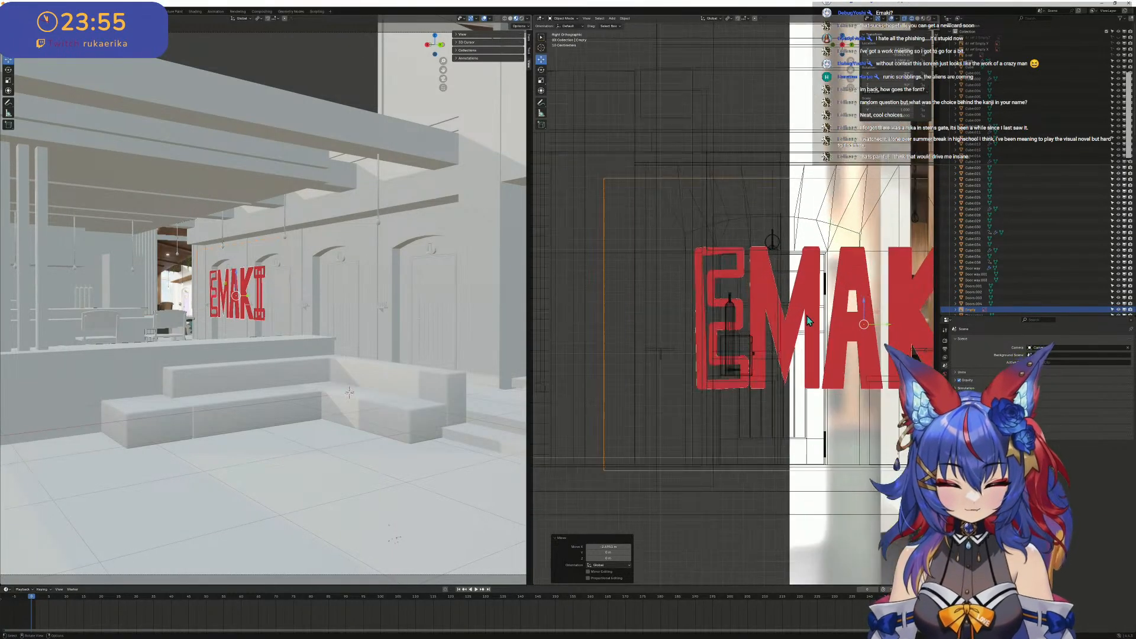
{"action": "scroll", "coordinate": [809, 321], "scroll_direction": "up", "scroll_amount": 1}
{"action": "middle_click_drag", "start_coordinate": [880, 337], "coordinate": [736, 331], "text": "shift"}
{"action": "left_click_drag", "start_coordinate": [748, 328], "coordinate": [642, 269]}
{"action": "middle_click_drag", "start_coordinate": [643, 269], "coordinate": [848, 257], "text": "shift"}
{"action": "scroll", "coordinate": [783, 245], "scroll_direction": "up", "scroll_amount": 4}
{"action": "scroll", "coordinate": [670, 314], "scroll_direction": "down", "scroll_amount": 4}
{"action": "left_click_drag", "start_coordinate": [805, 230], "coordinate": [686, 309]}
{"action": "scroll", "coordinate": [675, 304], "scroll_direction": "down", "scroll_amount": 6}
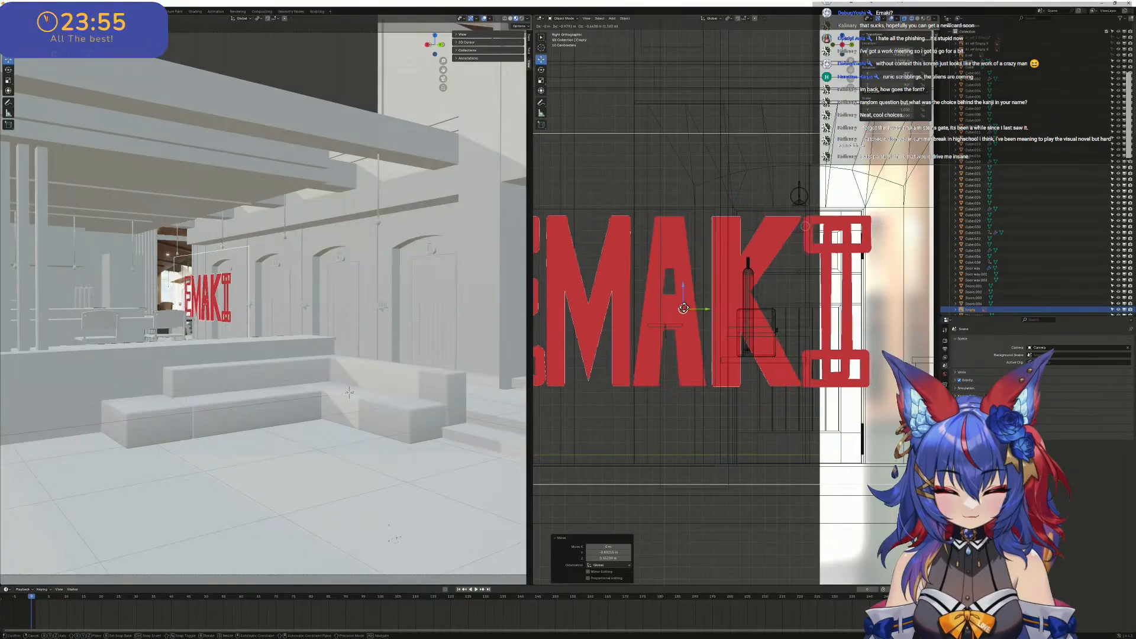
{"action": "middle_click_drag", "start_coordinate": [665, 302], "coordinate": [560, 306], "text": "shift"}
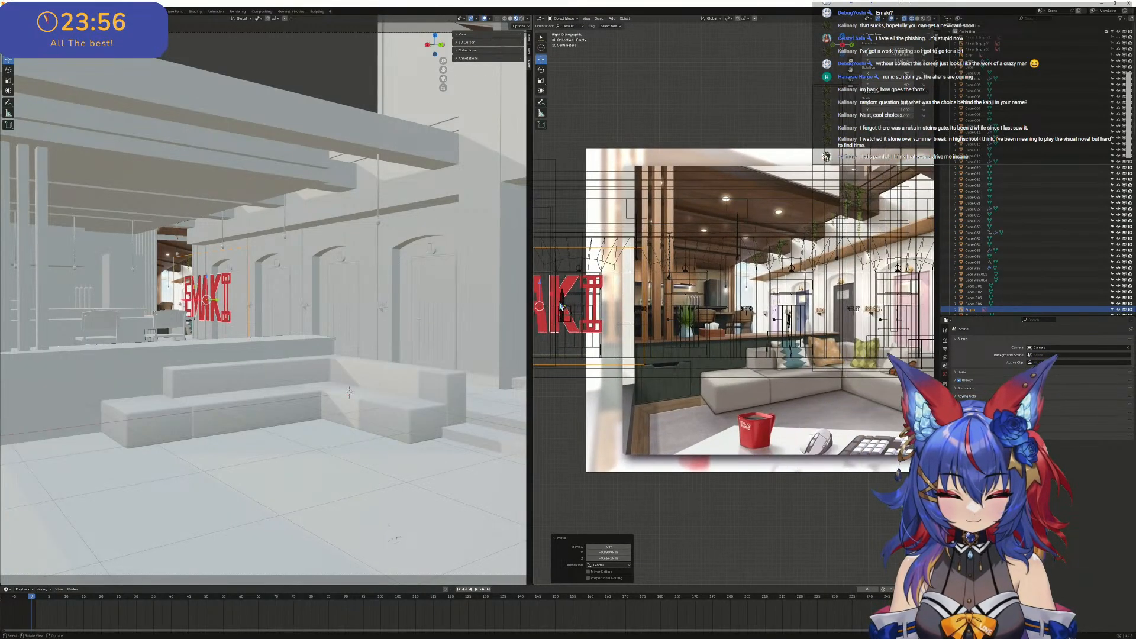
- Move the EMAKI image back along the wall until it lies over the BENIO sign between the arched doors
{"action": "left_click_drag", "start_coordinate": [541, 305], "coordinate": [711, 296]}
{"action": "scroll", "coordinate": [715, 299], "scroll_direction": "up", "scroll_amount": 10}
{"action": "middle_click_drag", "start_coordinate": [716, 299], "coordinate": [562, 276], "text": "shift"}
{"action": "scroll", "coordinate": [583, 261], "scroll_direction": "down", "scroll_amount": 4}
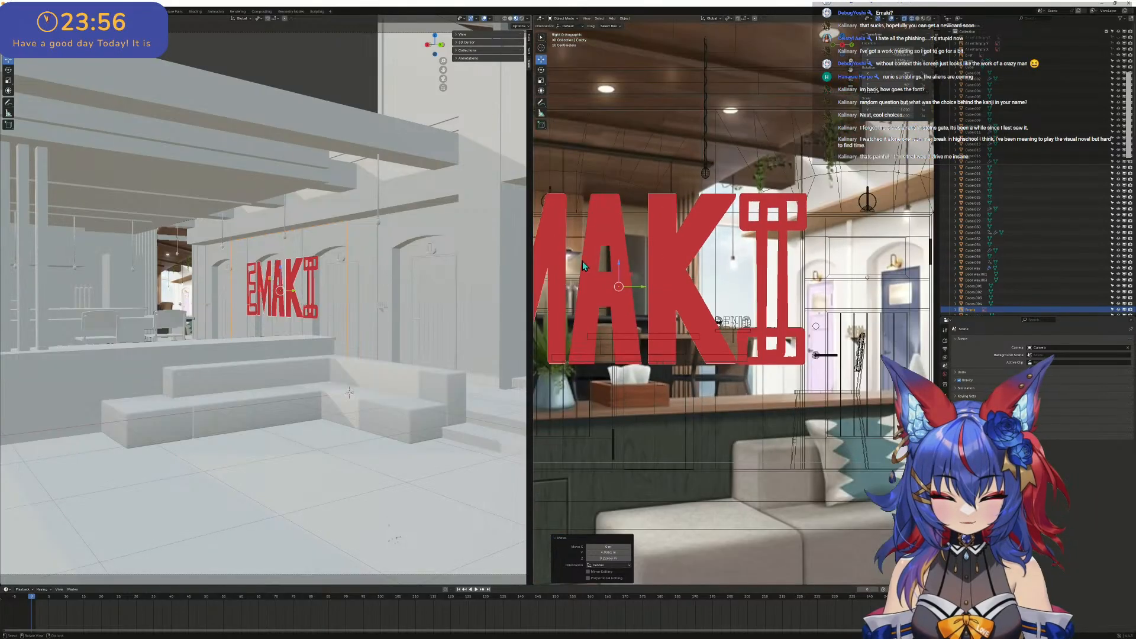
{"action": "left_click_drag", "start_coordinate": [691, 263], "coordinate": [500, 294]}
{"action": "scroll", "coordinate": [687, 310], "scroll_direction": "up", "scroll_amount": 4}
{"action": "scroll", "coordinate": [793, 295], "scroll_direction": "down", "scroll_amount": 2}
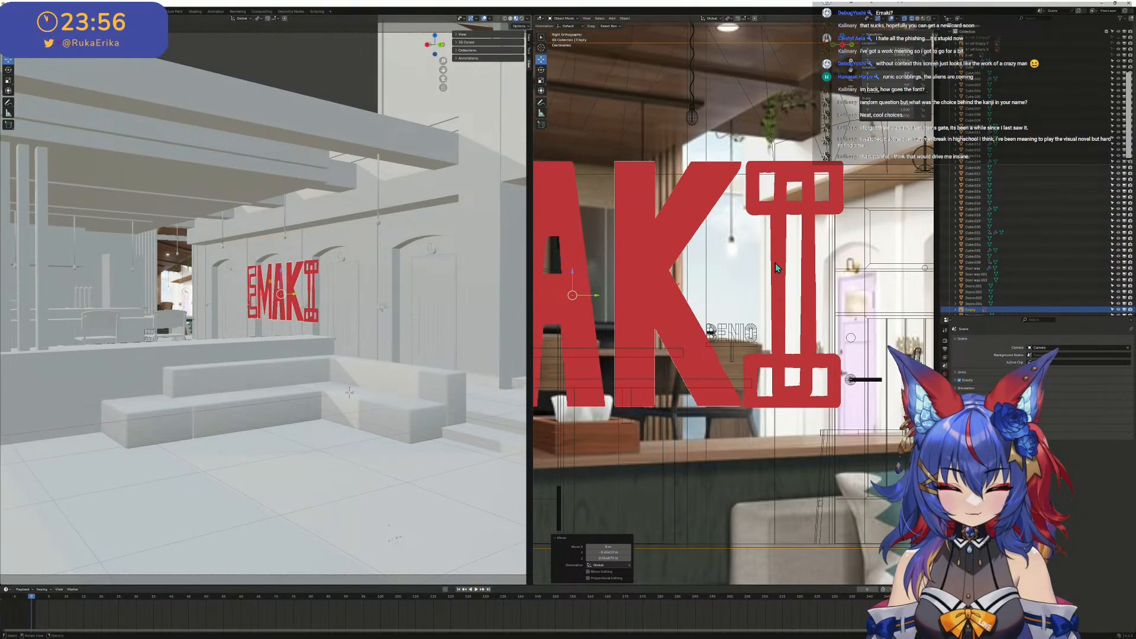
{"action": "scroll", "coordinate": [738, 384], "scroll_direction": "up", "scroll_amount": 4}
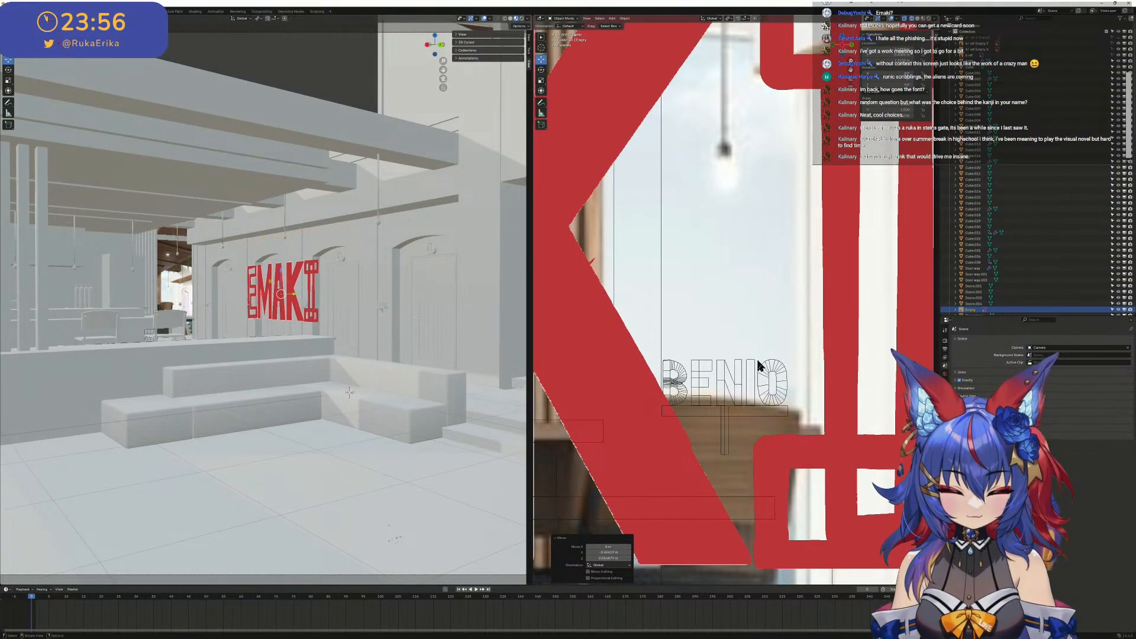
{"action": "scroll", "coordinate": [758, 361], "scroll_direction": "up", "scroll_amount": 1}
{"action": "scroll", "coordinate": [761, 360], "scroll_direction": "down", "scroll_amount": 9}
{"action": "left_click_drag", "start_coordinate": [647, 295], "coordinate": [751, 304]}
{"action": "scroll", "coordinate": [749, 304], "scroll_direction": "down", "scroll_amount": 3}
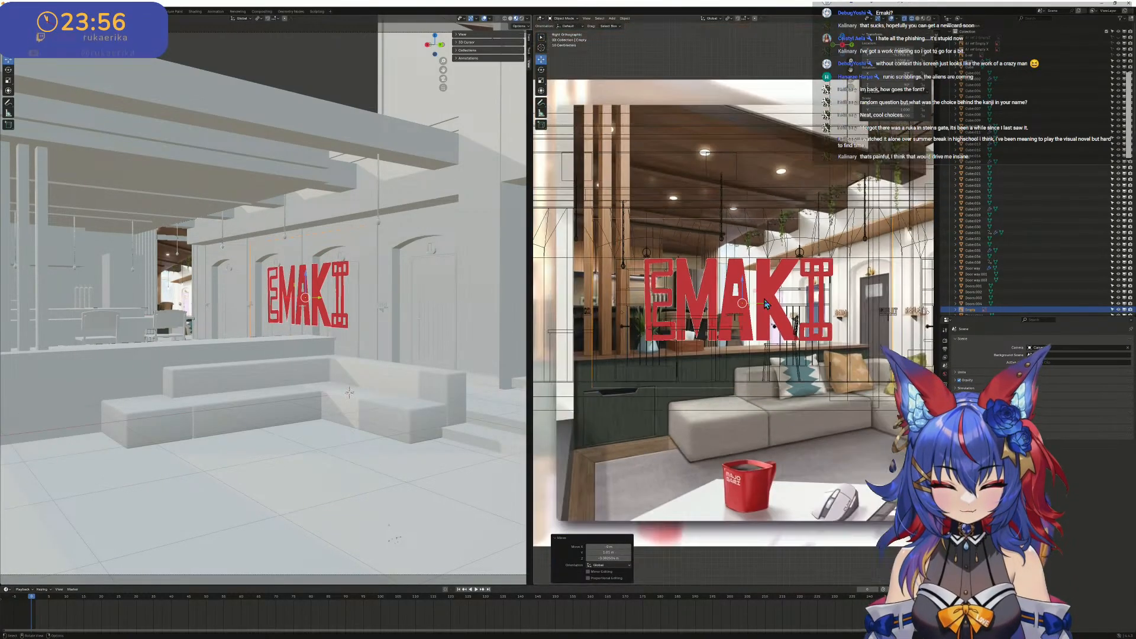
- Scale the EMAKI image down to about the size of the BENIO lettering, excluding the X axis from the final scaling
{"action": "left_click", "coordinate": [541, 81]}
{"action": "left_click_drag", "start_coordinate": [759, 295], "coordinate": [747, 301]}
{"action": "scroll", "coordinate": [754, 311], "scroll_direction": "up", "scroll_amount": 5}
{"action": "scroll", "coordinate": [747, 322], "scroll_direction": "up", "scroll_amount": 8}
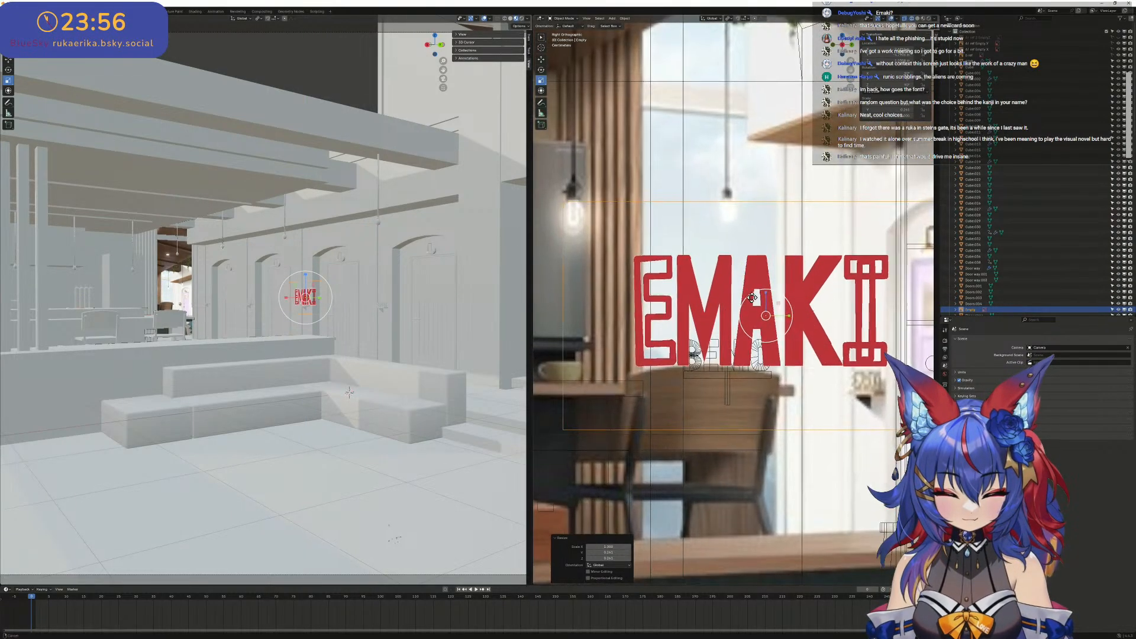
{"action": "left_click_drag", "start_coordinate": [776, 219], "coordinate": [732, 291]}
{"action": "left_click", "coordinate": [541, 60]}
{"action": "key", "text": "Escape"}
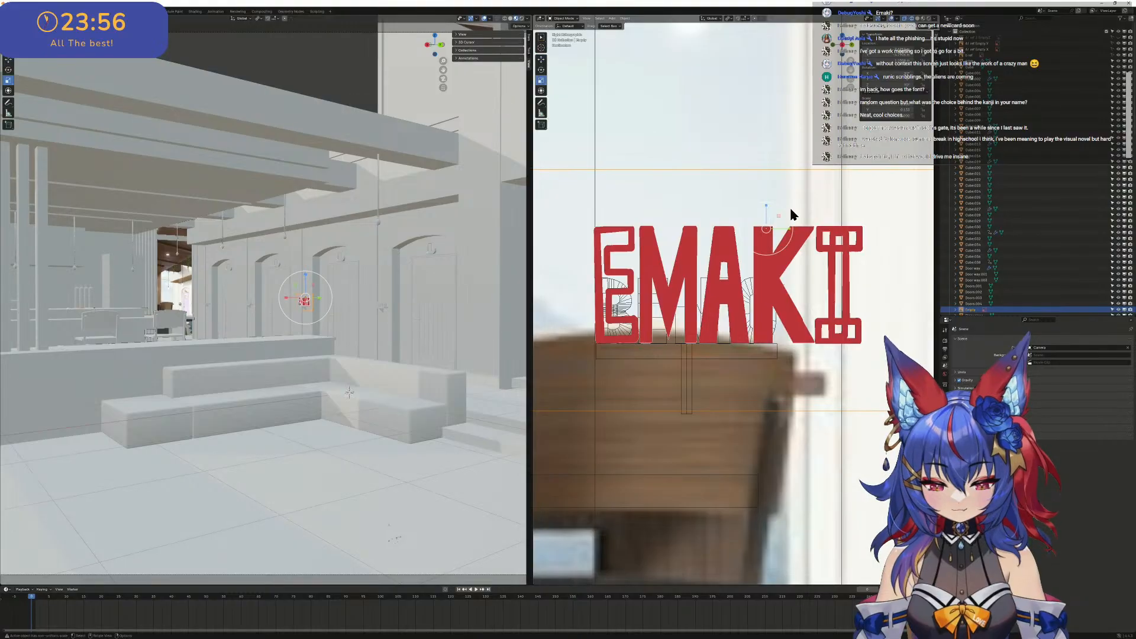
{"action": "key", "text": "s"}
{"action": "key", "text": "shift+x"}
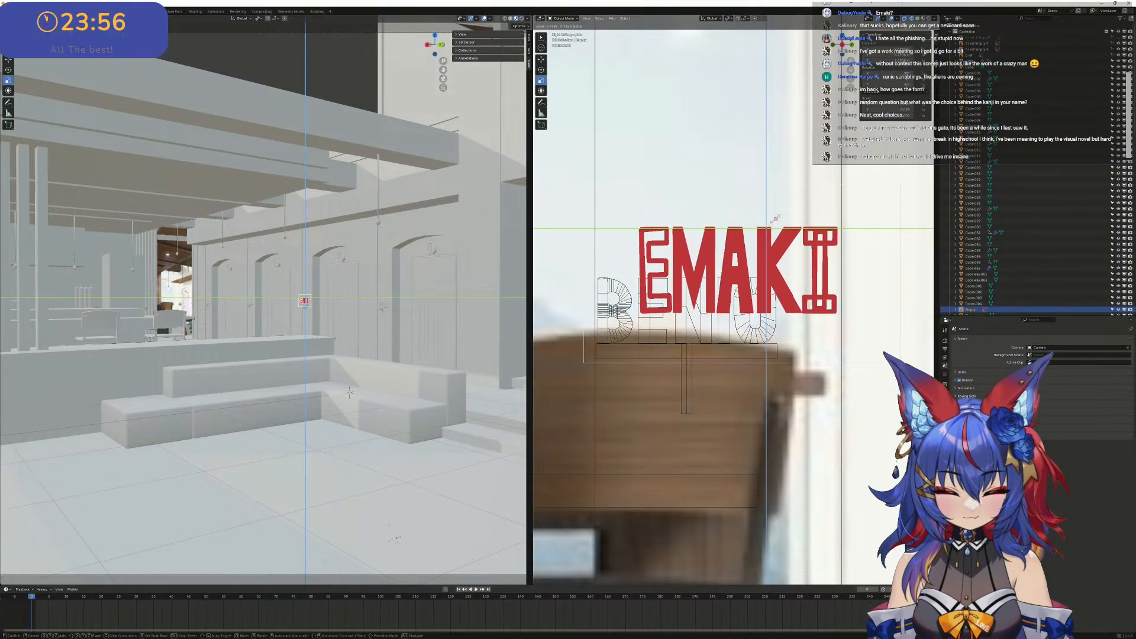
{"action": "left_click", "coordinate": [662, 158]}
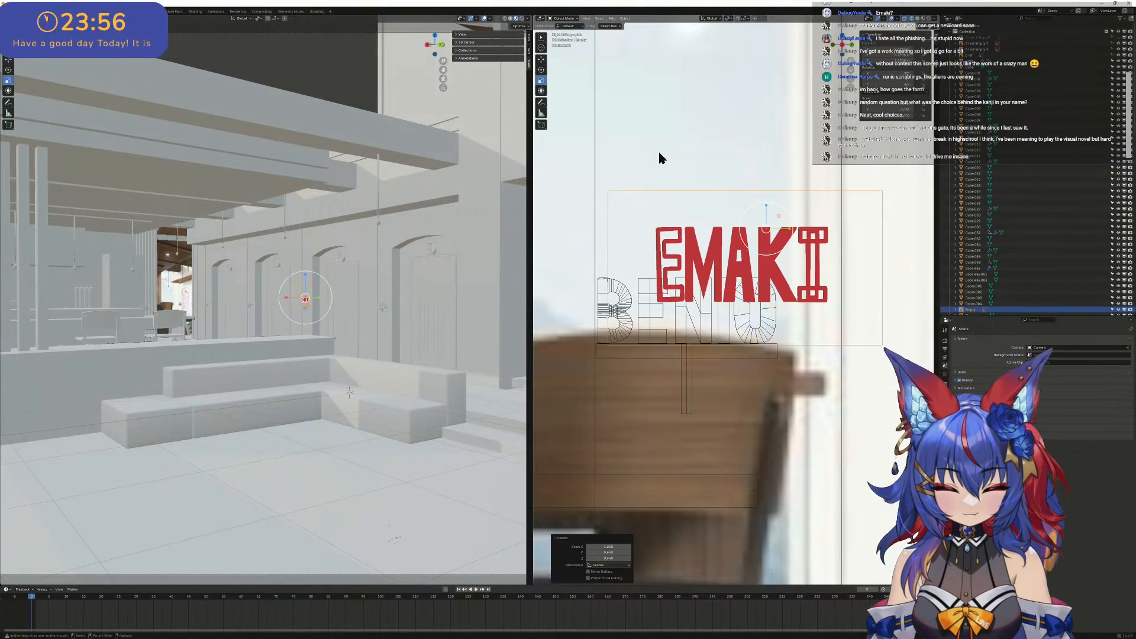
- Move the EMAKI lettering over the BENIO letters so that it sits on the sign's base board
{"action": "left_click", "coordinate": [541, 59]}
{"action": "left_click_drag", "start_coordinate": [767, 229], "coordinate": [712, 271]}
{"action": "scroll", "coordinate": [713, 276], "scroll_direction": "up", "scroll_amount": 3}
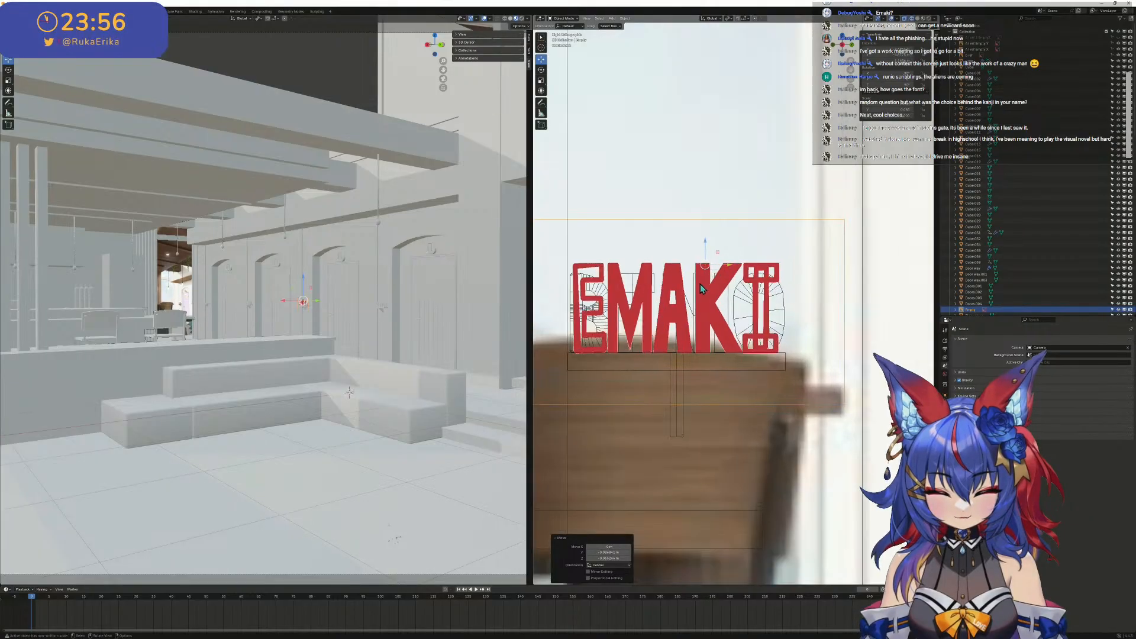
{"action": "middle_click_drag", "start_coordinate": [662, 278], "coordinate": [707, 252], "text": "shift"}
{"action": "scroll", "coordinate": [708, 253], "scroll_direction": "down", "scroll_amount": 3}
{"action": "scroll", "coordinate": [708, 252], "scroll_direction": "down", "scroll_amount": 10}
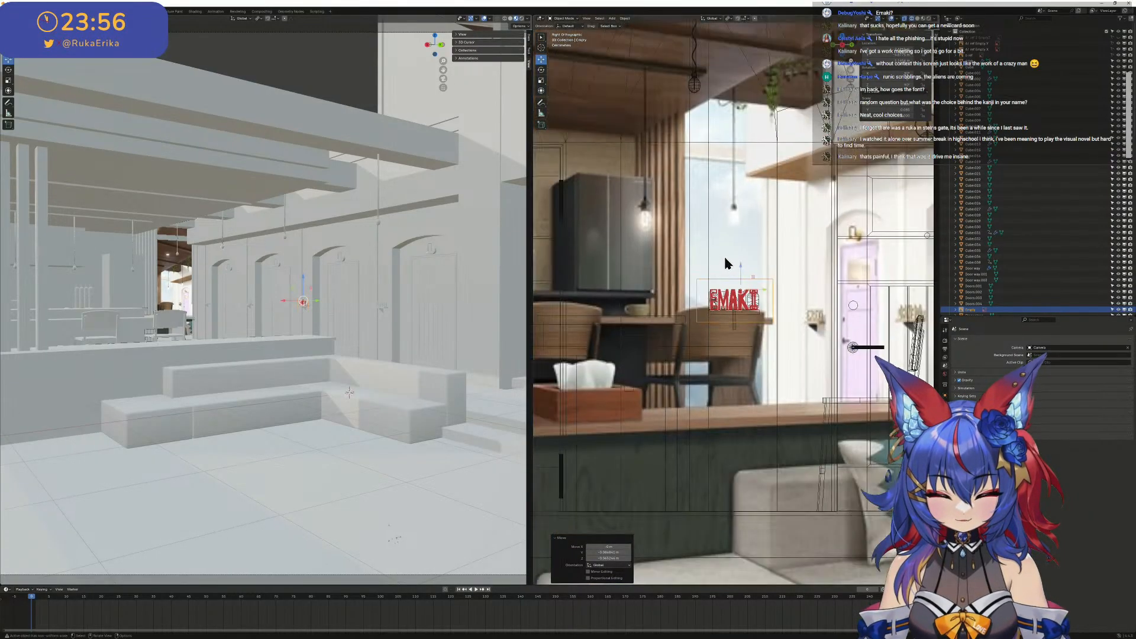
- Compare the signs beside the doors and shift the EMAKI image along Y off the BENIO sign
{"action": "scroll", "coordinate": [794, 280], "scroll_direction": "up", "scroll_amount": 10}
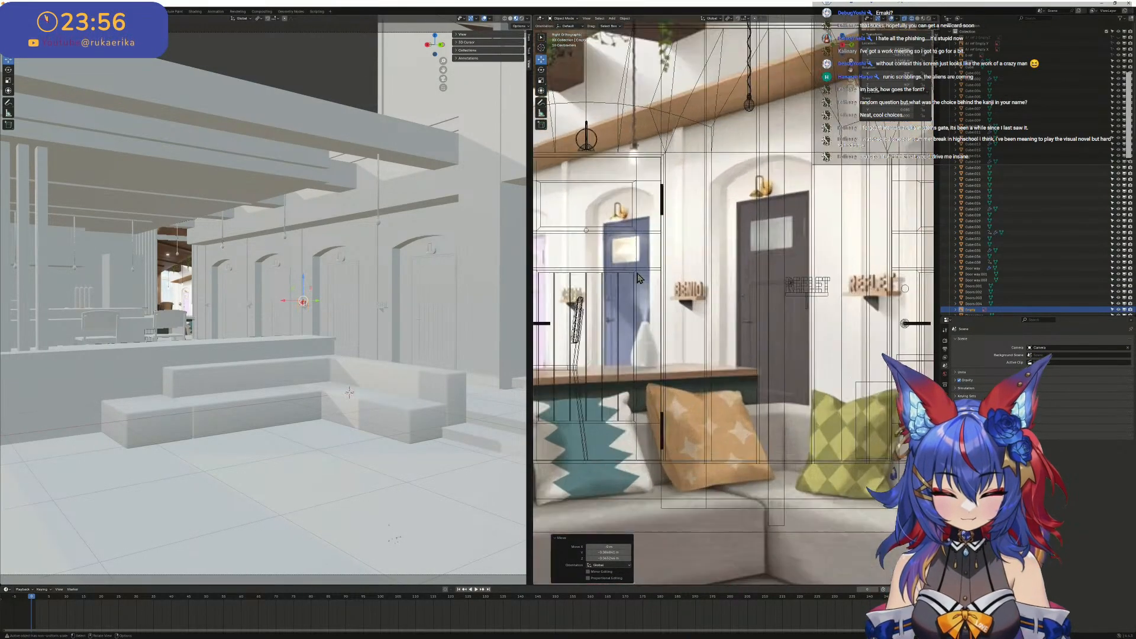
{"action": "scroll", "coordinate": [412, 277], "scroll_direction": "up", "scroll_amount": 3}
{"action": "scroll", "coordinate": [633, 258], "scroll_direction": "up", "scroll_amount": 5}
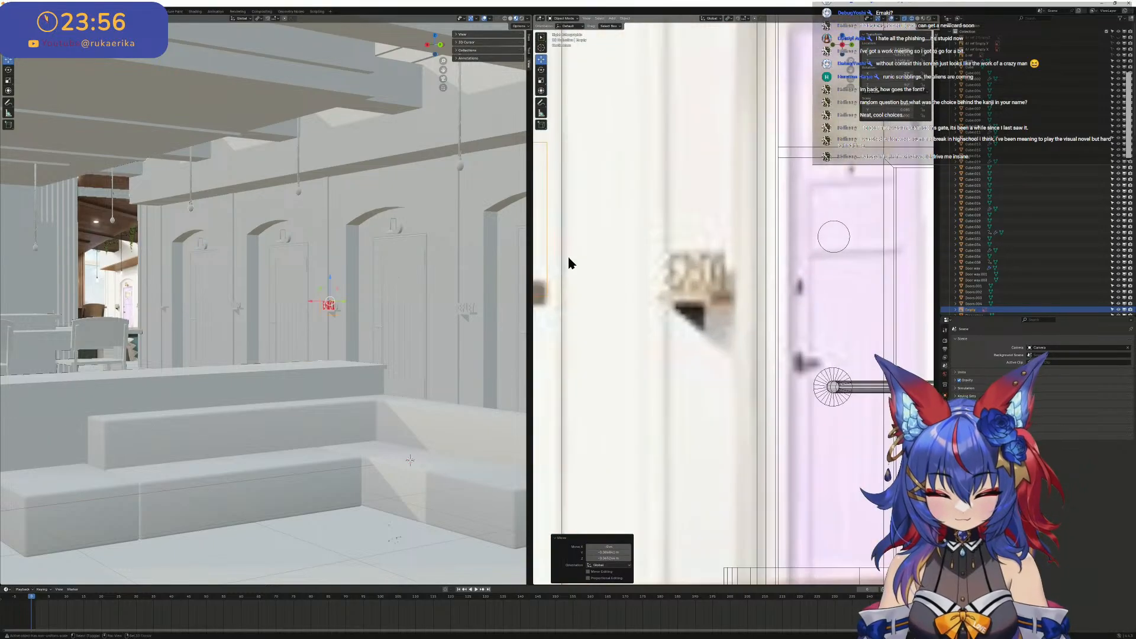
{"action": "middle_click_drag", "start_coordinate": [570, 259], "coordinate": [1007, 314], "text": "shift"}
{"action": "middle_click_drag", "start_coordinate": [703, 287], "coordinate": [690, 308], "text": "shift"}
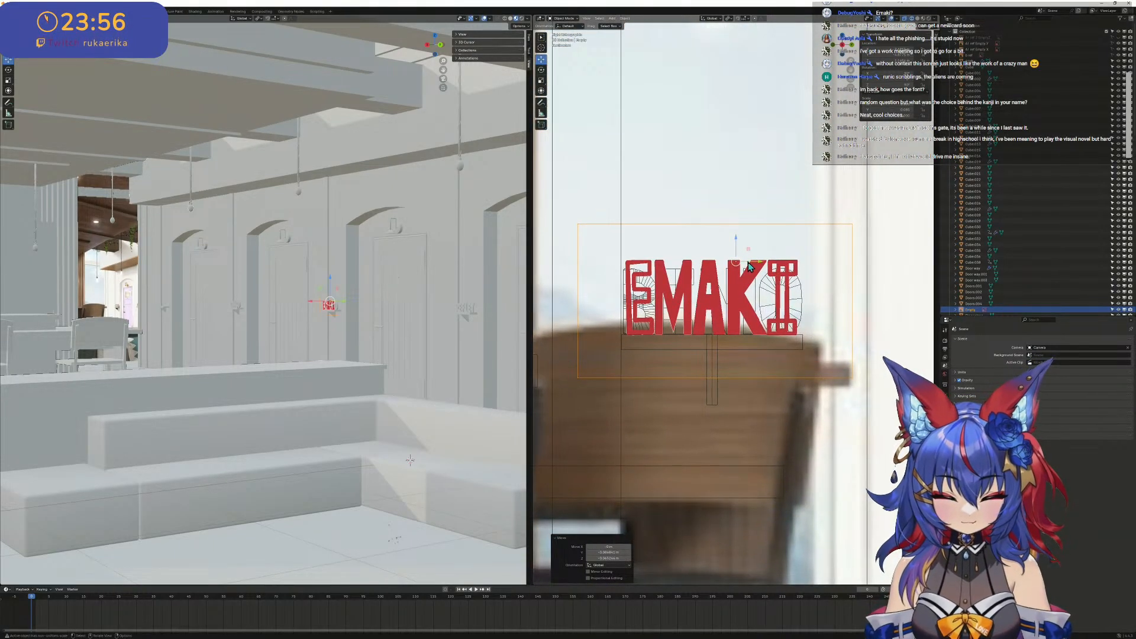
{"action": "key", "text": "g"}
{"action": "key", "text": "y"}
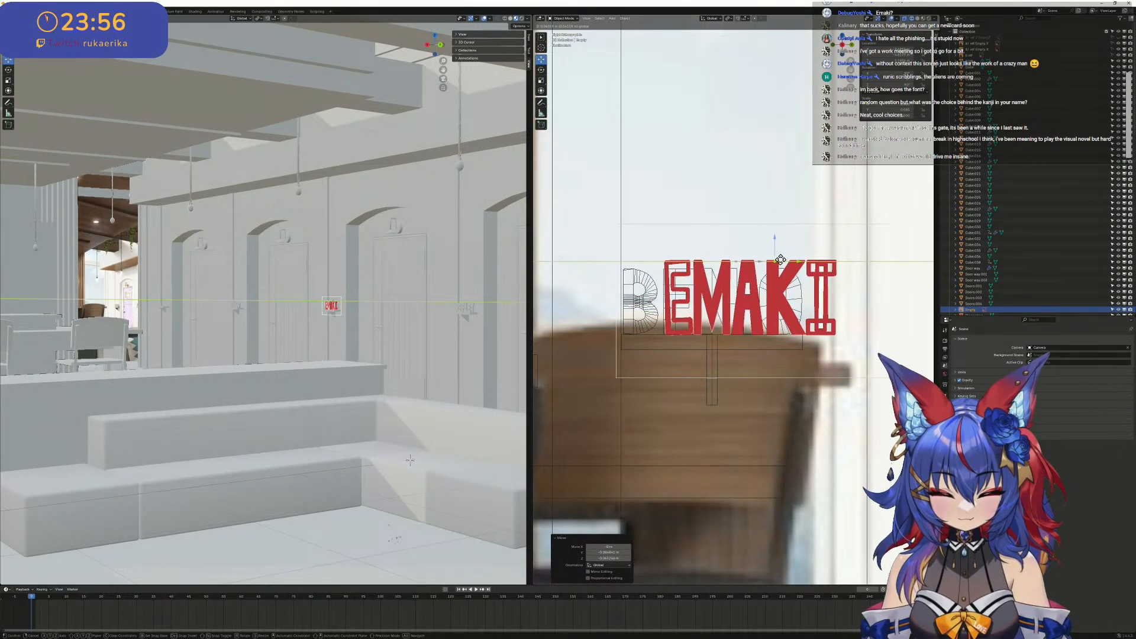
{"action": "left_click", "coordinate": [781, 259]}
- Move the EMAKI image along the wall and position it over the REFLET sign
{"action": "scroll", "coordinate": [674, 265], "scroll_direction": "down", "scroll_amount": 7}
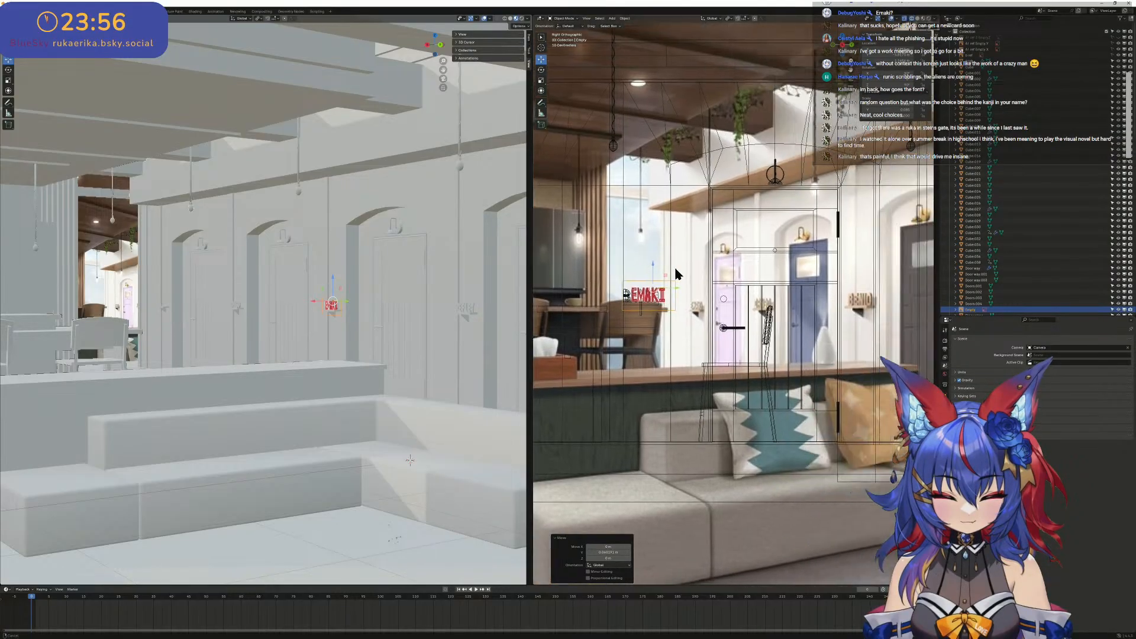
{"action": "left_click_drag", "start_coordinate": [615, 290], "coordinate": [781, 281]}
{"action": "middle_click_drag", "start_coordinate": [781, 283], "coordinate": [556, 293], "text": "shift"}
{"action": "left_click_drag", "start_coordinate": [556, 292], "coordinate": [726, 297]}
{"action": "scroll", "coordinate": [739, 297], "scroll_direction": "up", "scroll_amount": 9}
{"action": "middle_click_drag", "start_coordinate": [703, 290], "coordinate": [886, 285], "text": "shift"}
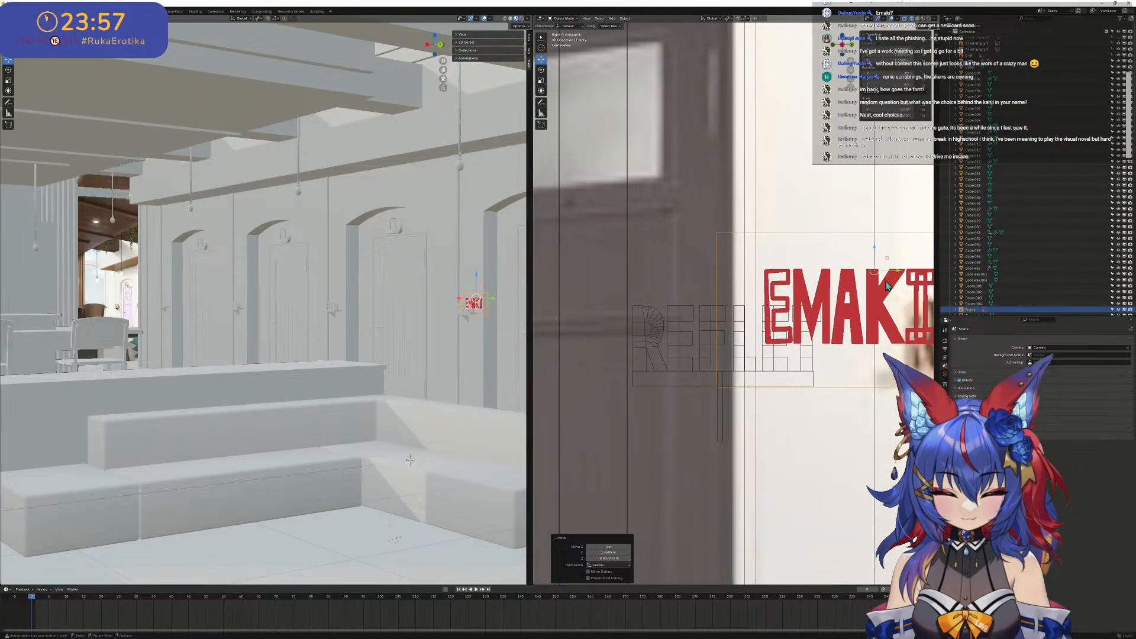
{"action": "left_click_drag", "start_coordinate": [890, 273], "coordinate": [748, 297]}
{"action": "scroll", "coordinate": [739, 301], "scroll_direction": "up", "scroll_amount": 4}
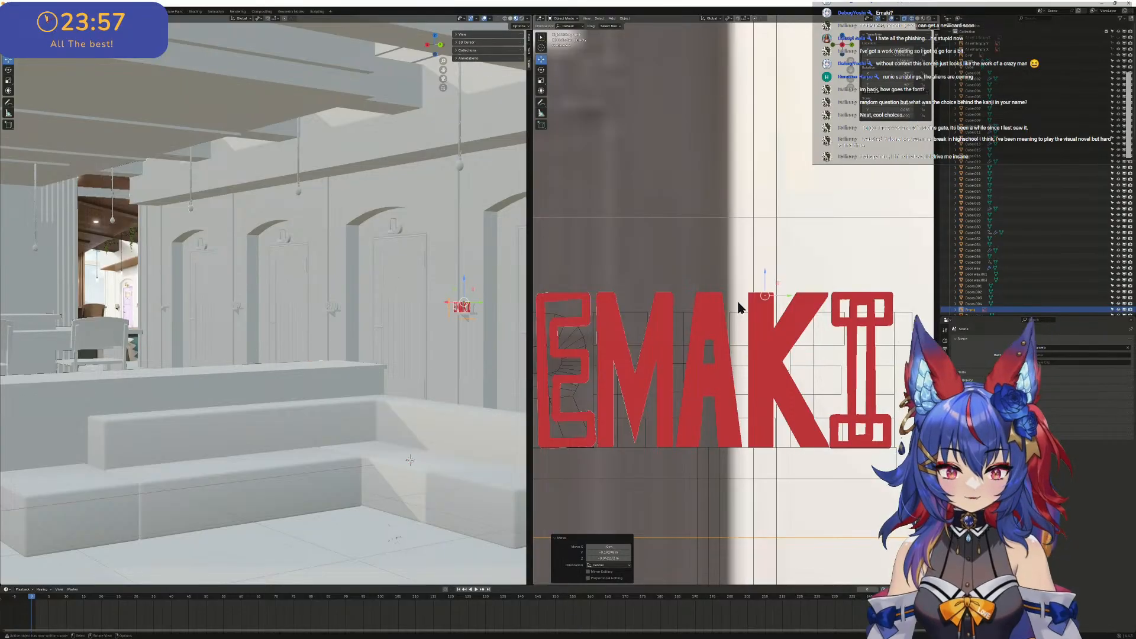
- Scale the EMAKI image down to the height of the REFLET letters and seat it on that sign's base board
{"action": "scroll", "coordinate": [715, 299], "scroll_direction": "down", "scroll_amount": 3}
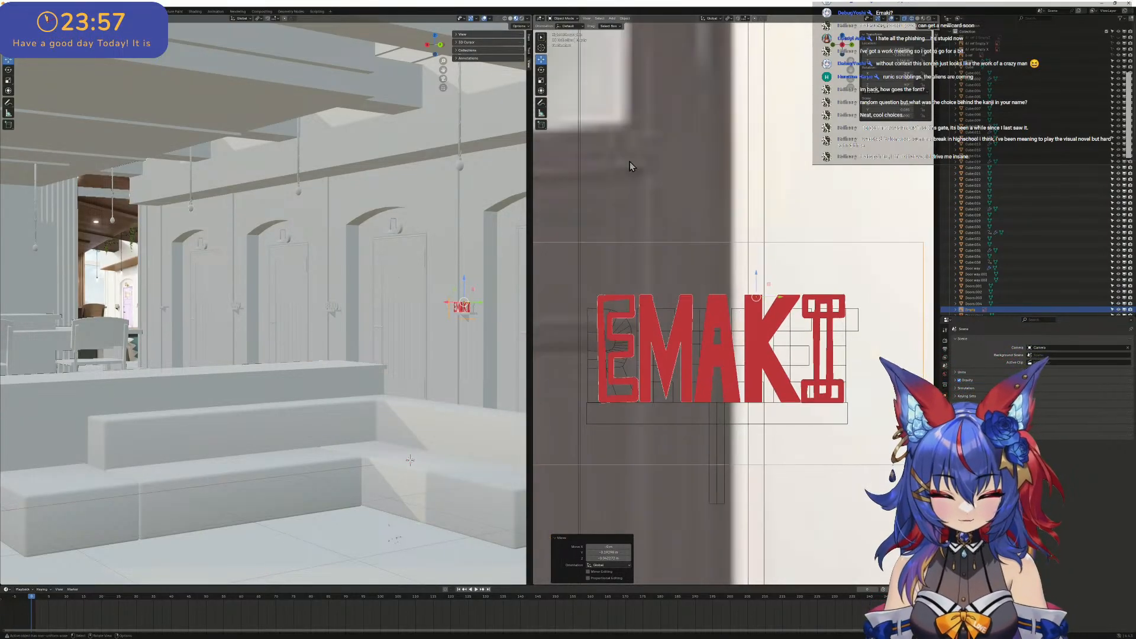
{"action": "left_click", "coordinate": [541, 81]}
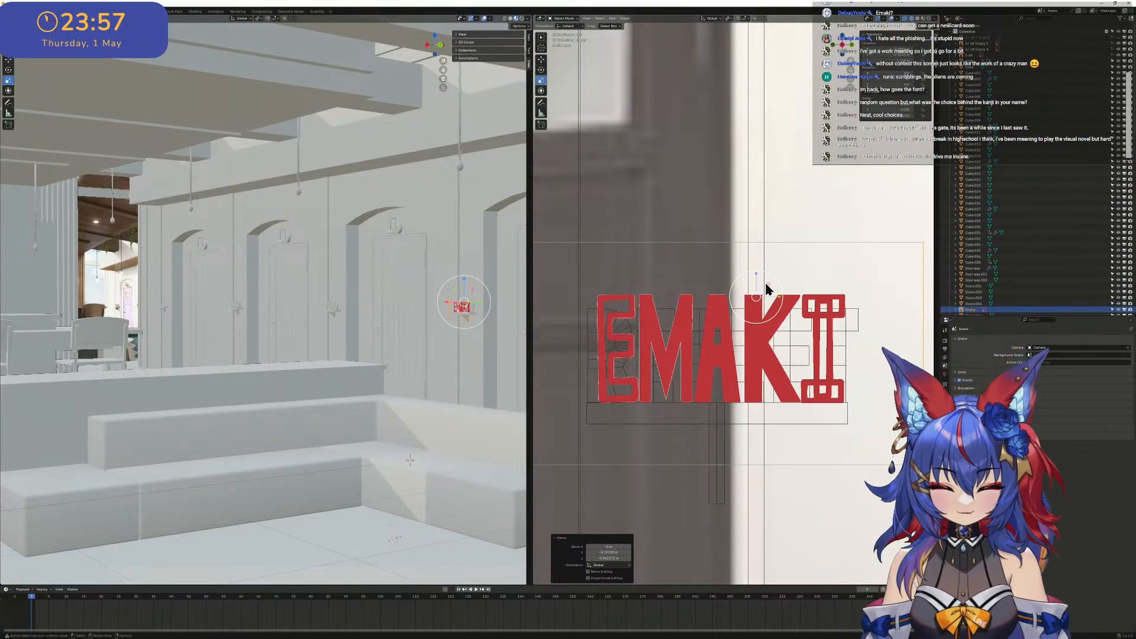
{"action": "left_click_drag", "start_coordinate": [766, 290], "coordinate": [751, 318]}
{"action": "left_click", "coordinate": [541, 60]}
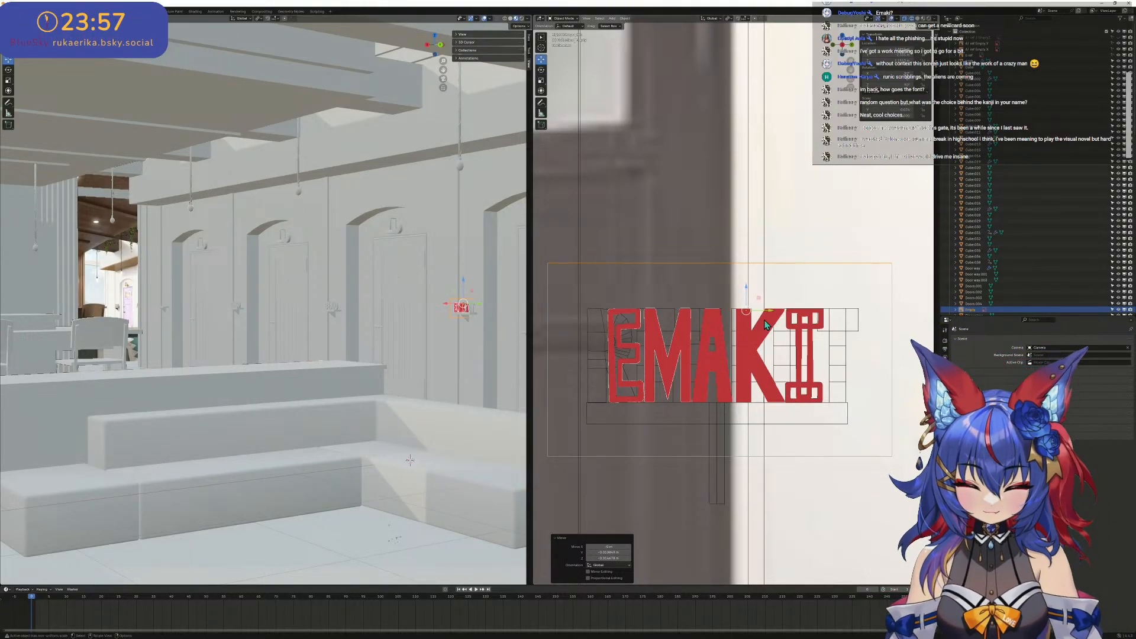
- Move the EMAKI image along Y from the REFLET sign back to the farthest arched door
{"action": "scroll", "coordinate": [723, 326], "scroll_direction": "down", "scroll_amount": 10}
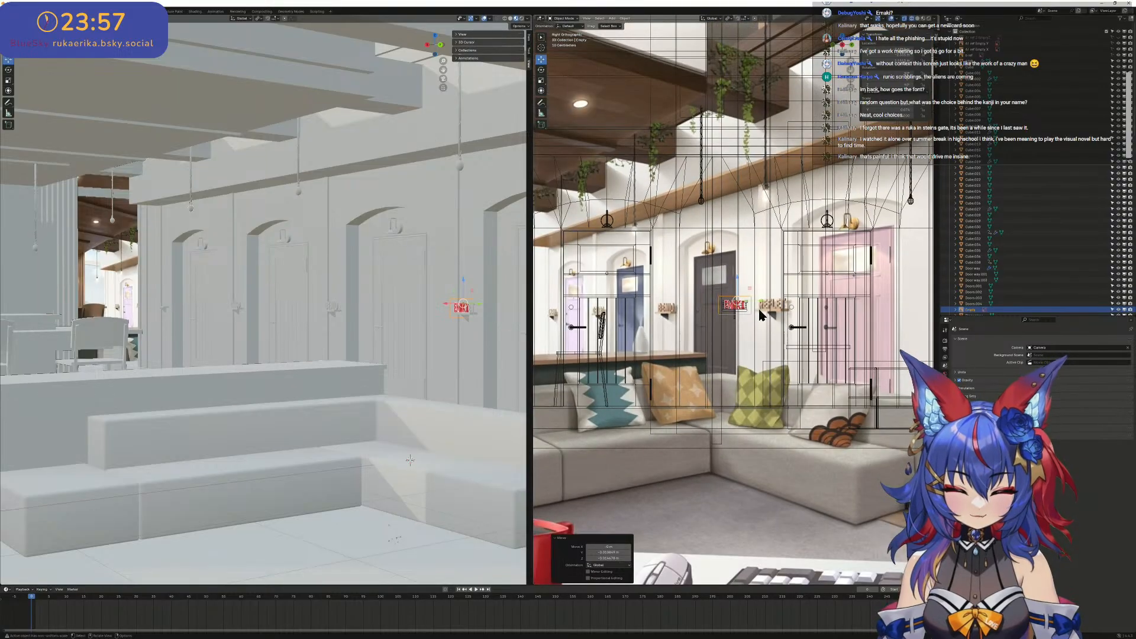
{"action": "middle_click_drag", "start_coordinate": [747, 323], "coordinate": [857, 312], "text": "shift"}
{"action": "key", "text": "g"}
{"action": "key", "text": "y"}
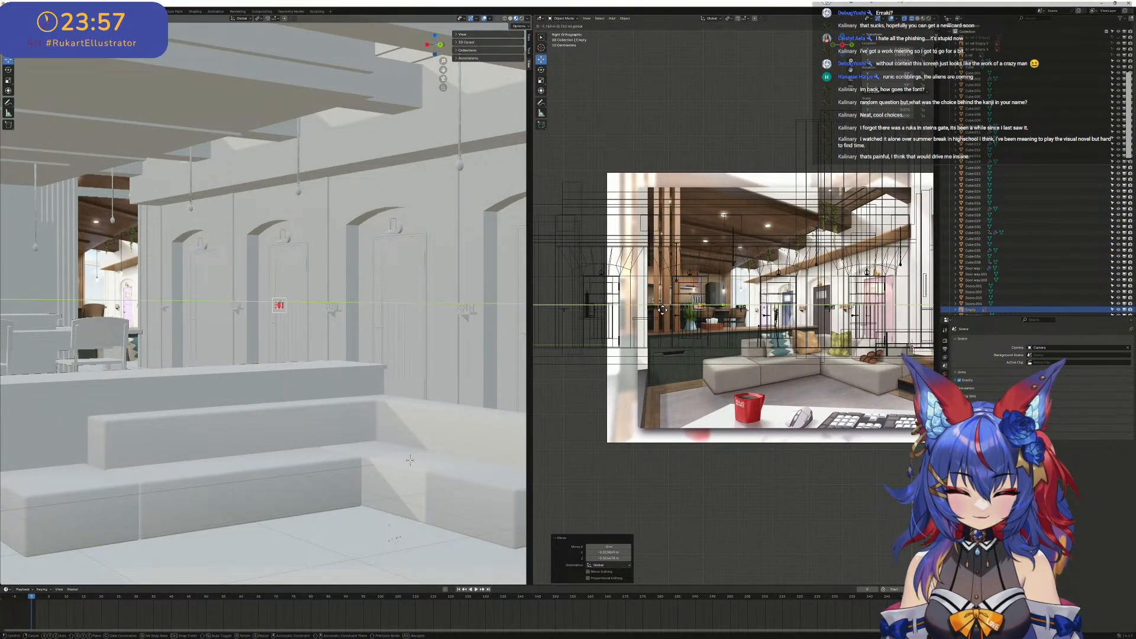
{"action": "left_click_drag", "start_coordinate": [642, 311], "coordinate": [643, 312]}
{"action": "middle_click_drag", "start_coordinate": [585, 301], "coordinate": [882, 308], "text": "shift"}
{"action": "scroll", "coordinate": [882, 307], "scroll_direction": "up", "scroll_amount": 4}
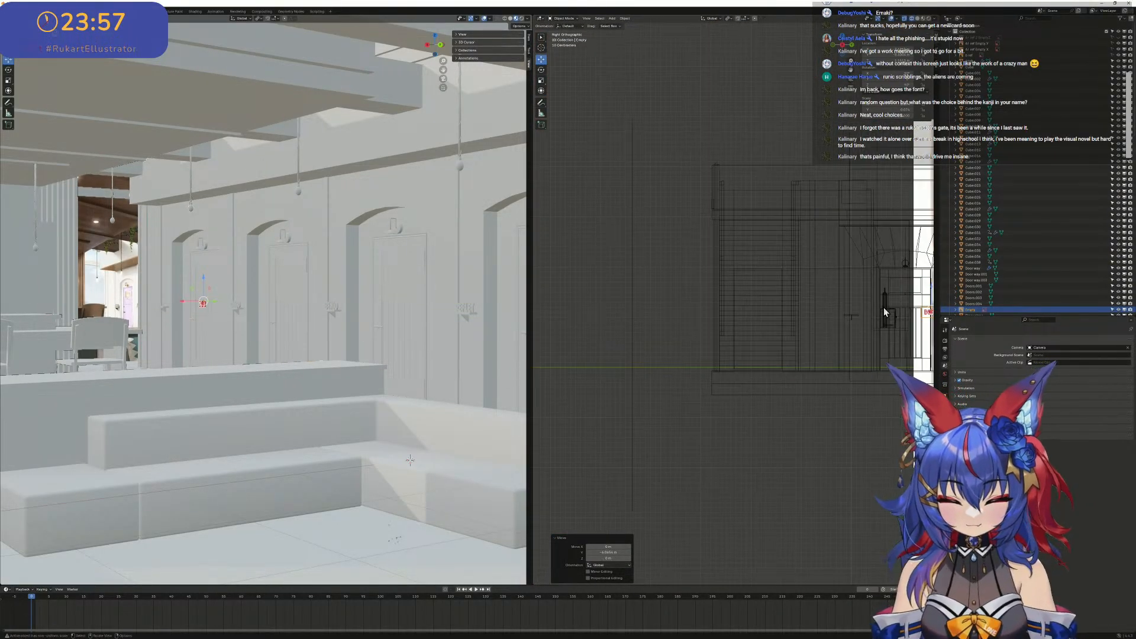
- Shift the EMAKI image further along Y onto the base board of the sign beyond the farthest arched door
{"action": "middle_click_drag", "start_coordinate": [643, 333], "coordinate": [477, 350], "text": "shift"}
{"action": "key", "text": "g"}
{"action": "key", "text": "y"}
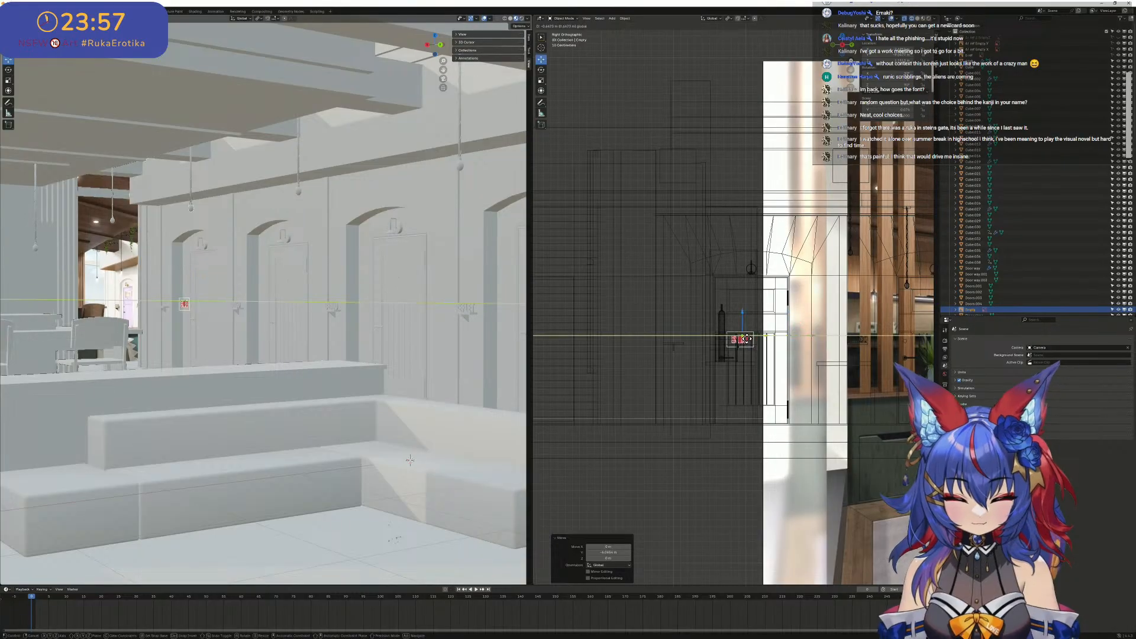
{"action": "left_click", "coordinate": [704, 338]}
{"action": "scroll", "coordinate": [691, 343], "scroll_direction": "up", "scroll_amount": 8}
{"action": "middle_click_drag", "start_coordinate": [712, 325], "coordinate": [811, 317], "text": "shift"}
{"action": "scroll", "coordinate": [811, 318], "scroll_direction": "up", "scroll_amount": 5}
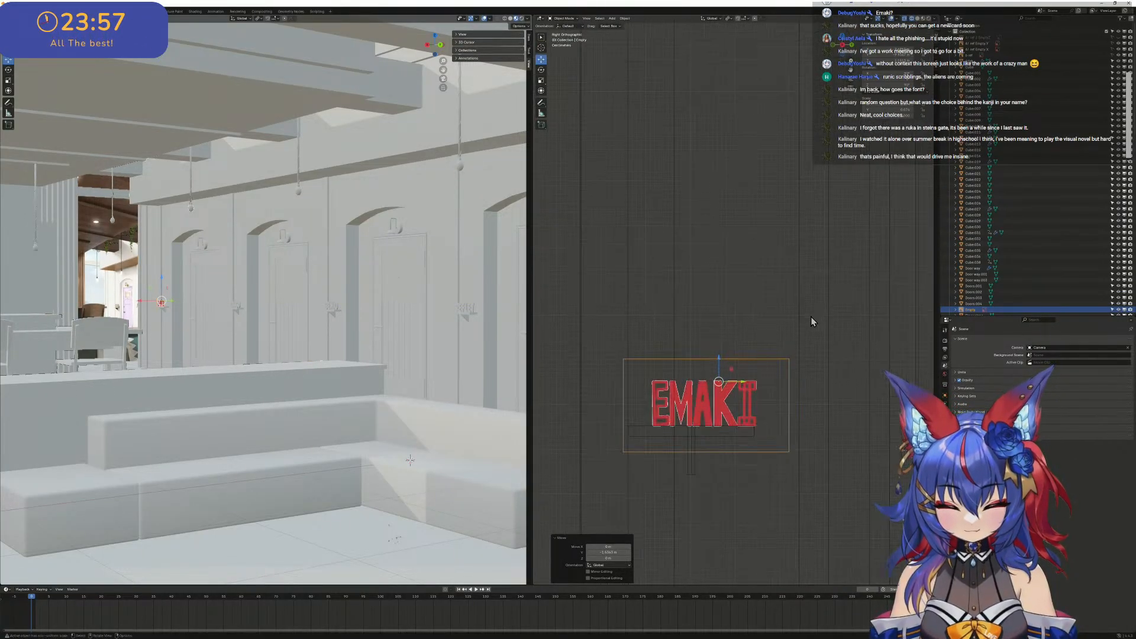
- Move the EMAKI image along Y to center it on its sign's base board
{"action": "middle_click_drag", "start_coordinate": [759, 432], "coordinate": [826, 310], "text": "shift"}
{"action": "key", "text": "g"}
{"action": "key", "text": "y"}
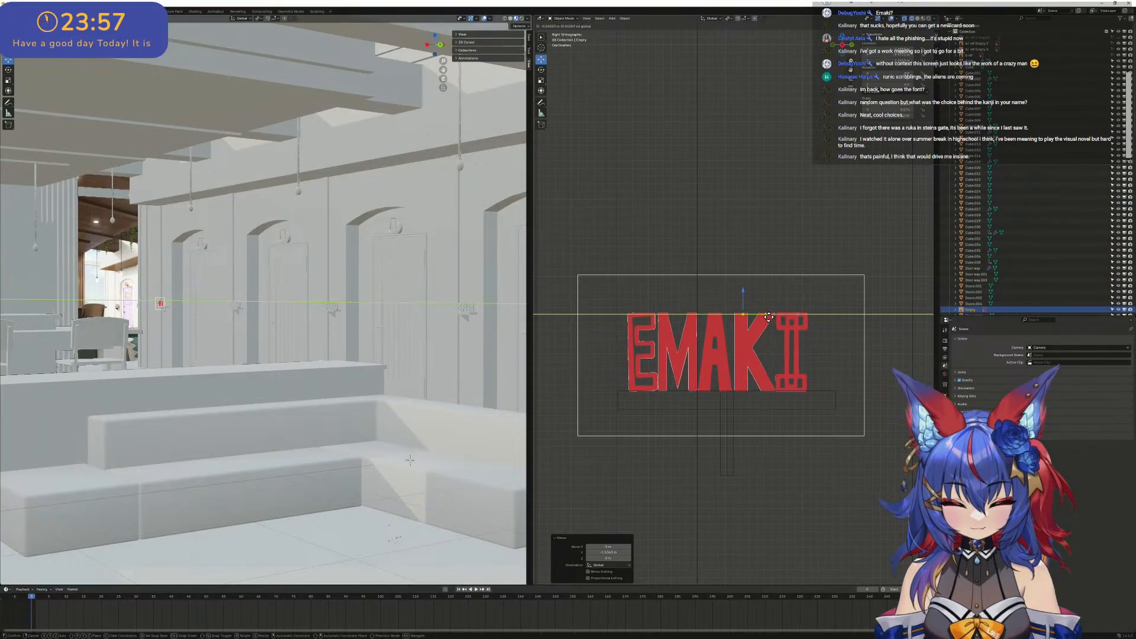
{"action": "left_click", "coordinate": [774, 317]}
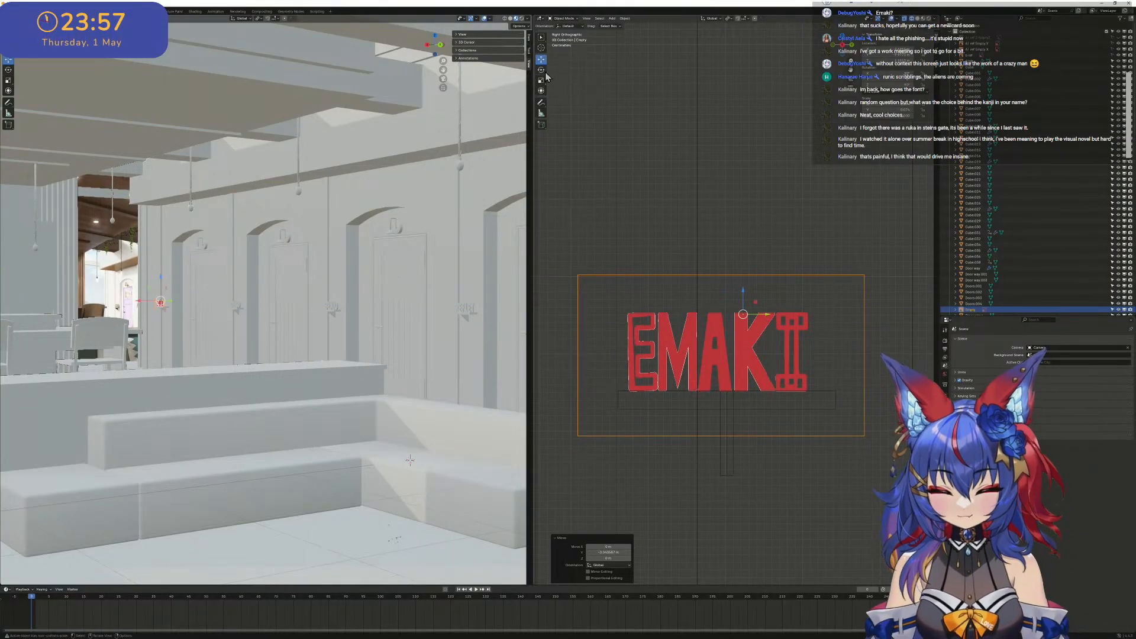
- Scale the EMAKI image along Y to match the base board's width and nudge its letters into place on top of the board
{"action": "left_click", "coordinate": [541, 82]}
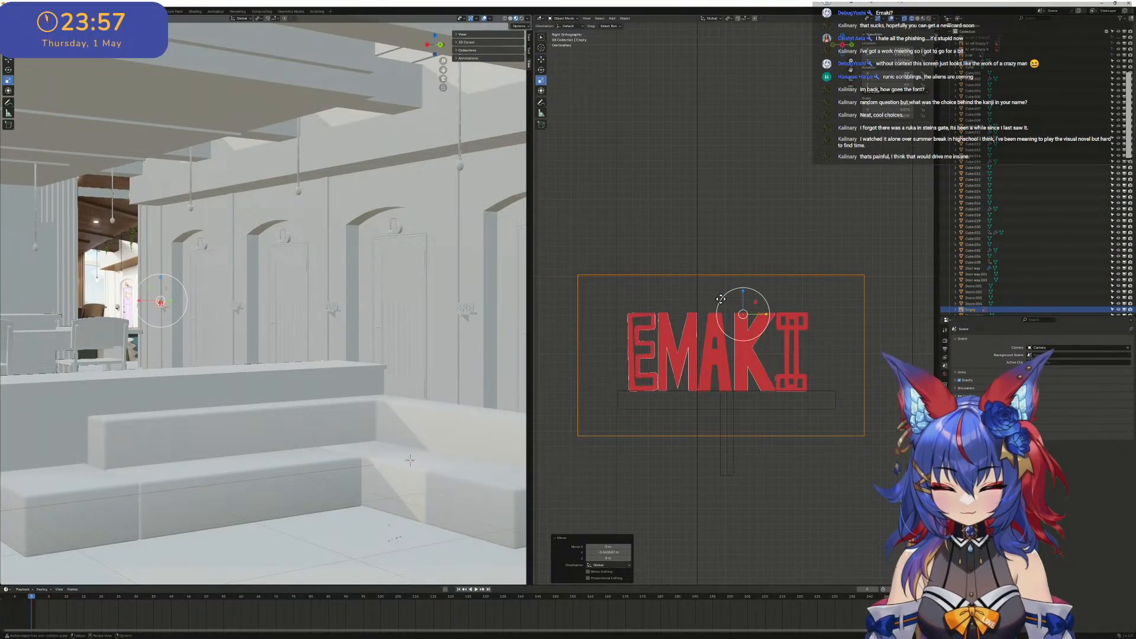
{"action": "left_click_drag", "start_coordinate": [766, 315], "coordinate": [757, 314]}
{"action": "left_click", "coordinate": [541, 60]}
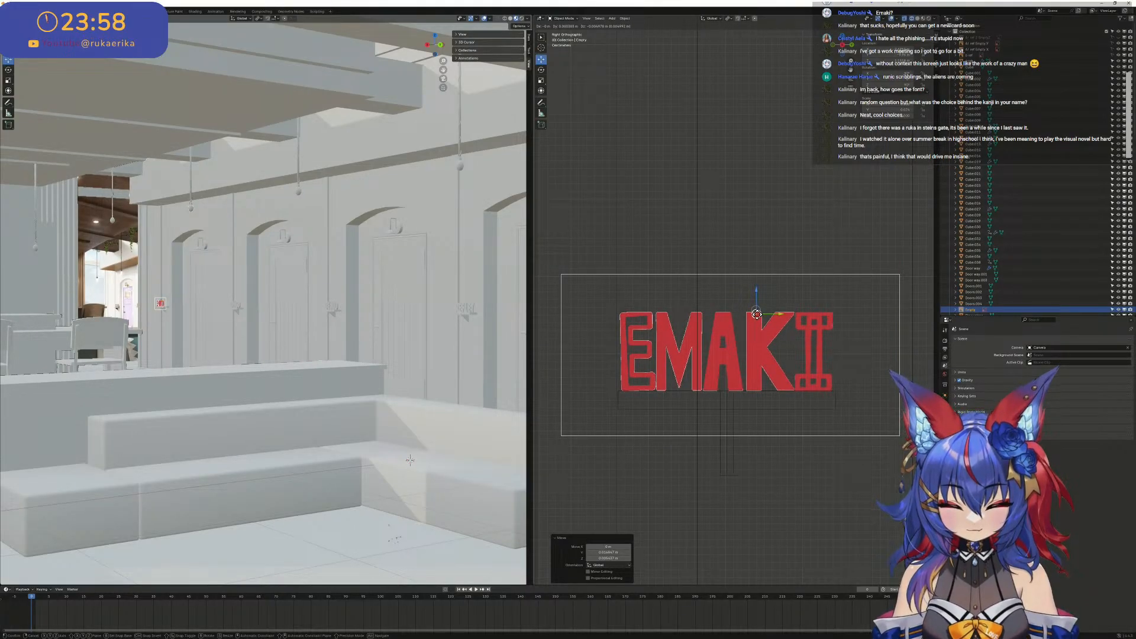
{"action": "left_click_drag", "start_coordinate": [760, 318], "coordinate": [760, 319]}
{"action": "scroll", "coordinate": [803, 380], "scroll_direction": "up", "scroll_amount": 2}
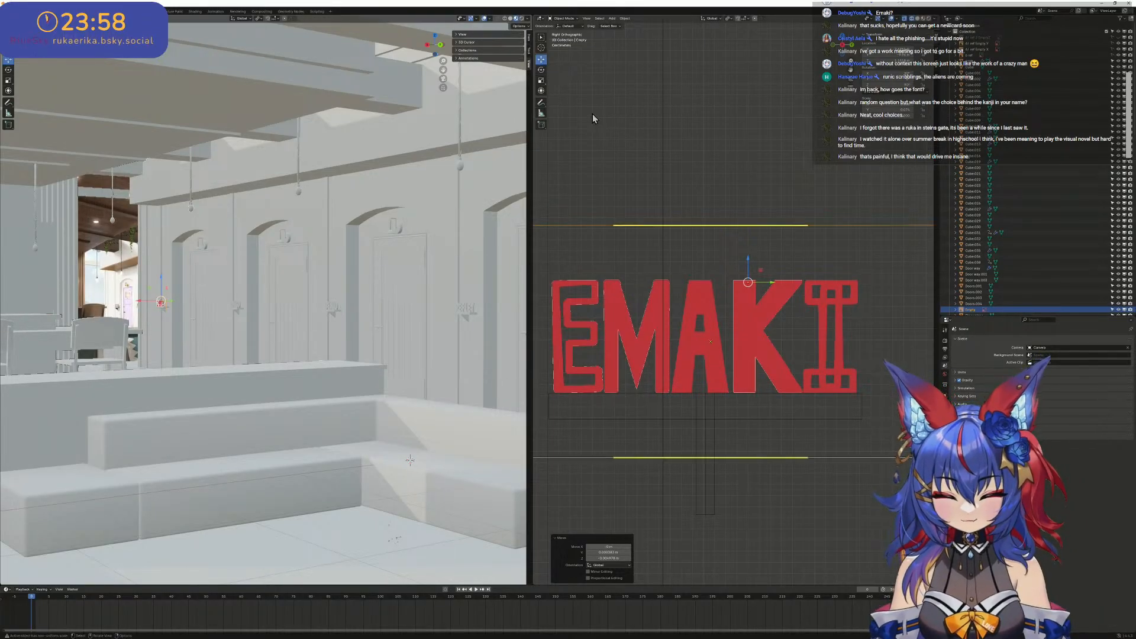
{"action": "left_click", "coordinate": [541, 80]}
{"action": "left_click_drag", "start_coordinate": [767, 282], "coordinate": [747, 280]}
{"action": "left_click", "coordinate": [542, 60]}
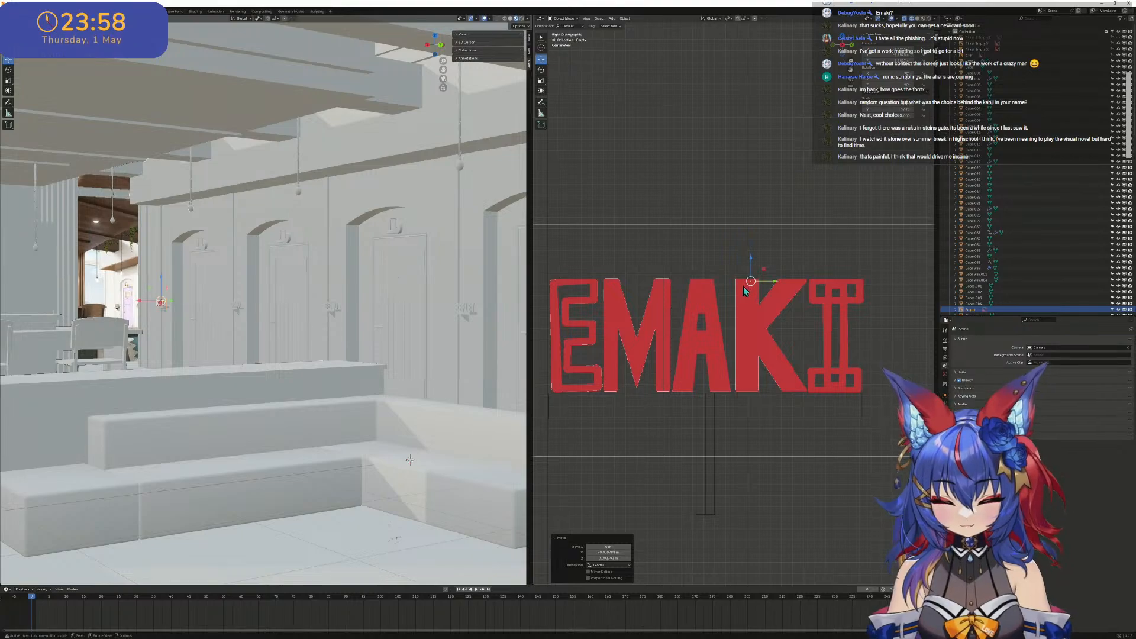
- Select the DANGO, BENIO and REFLET lettering of the wall signs and duplicate it to just above the height of the EMAKI image
{"action": "scroll", "coordinate": [744, 287], "scroll_direction": "down", "scroll_amount": 8}
{"action": "scroll", "coordinate": [817, 302], "scroll_direction": "up", "scroll_amount": 2}
{"action": "scroll", "coordinate": [840, 299], "scroll_direction": "down", "scroll_amount": 3}
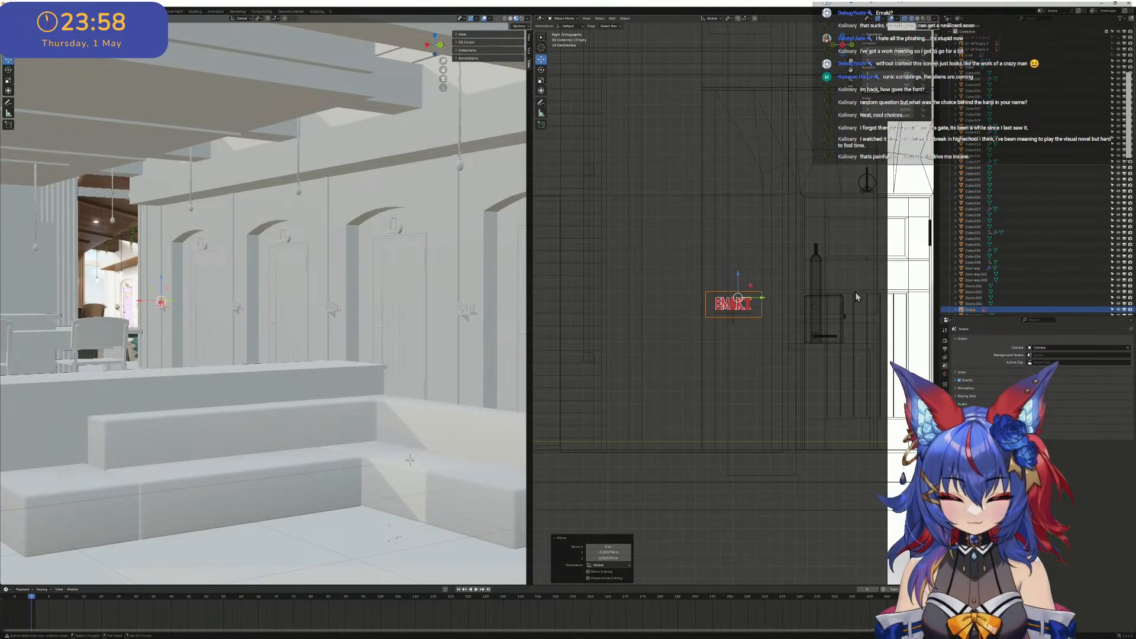
{"action": "middle_click_drag", "start_coordinate": [855, 292], "coordinate": [502, 294], "text": "shift"}
{"action": "scroll", "coordinate": [770, 308], "scroll_direction": "up", "scroll_amount": 10}
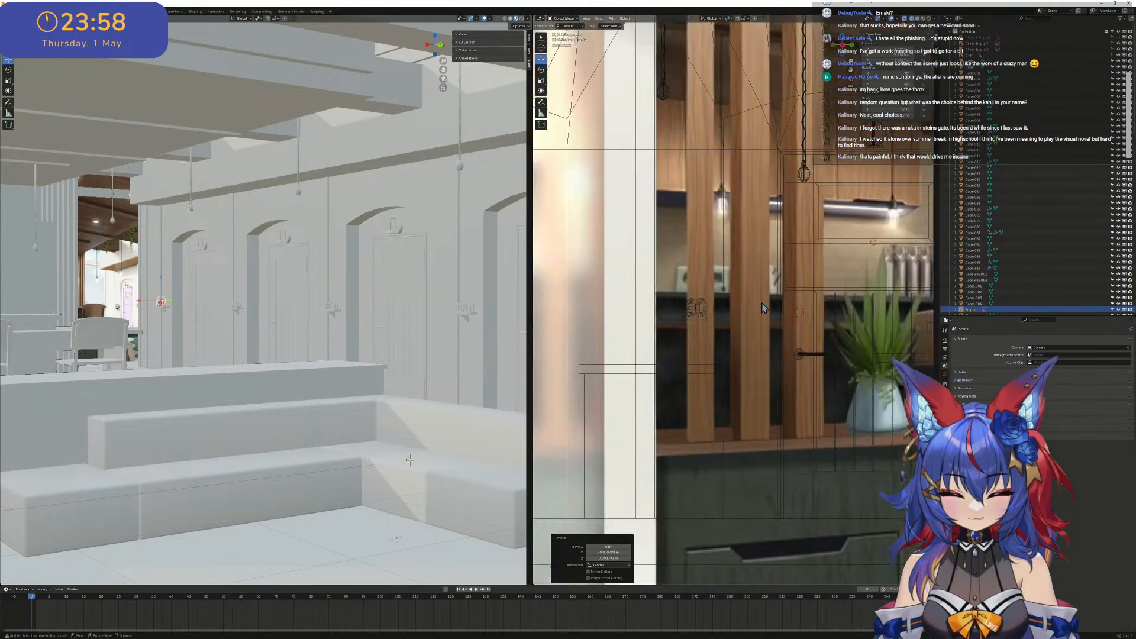
{"action": "scroll", "coordinate": [822, 287], "scroll_direction": "up", "scroll_amount": 3}
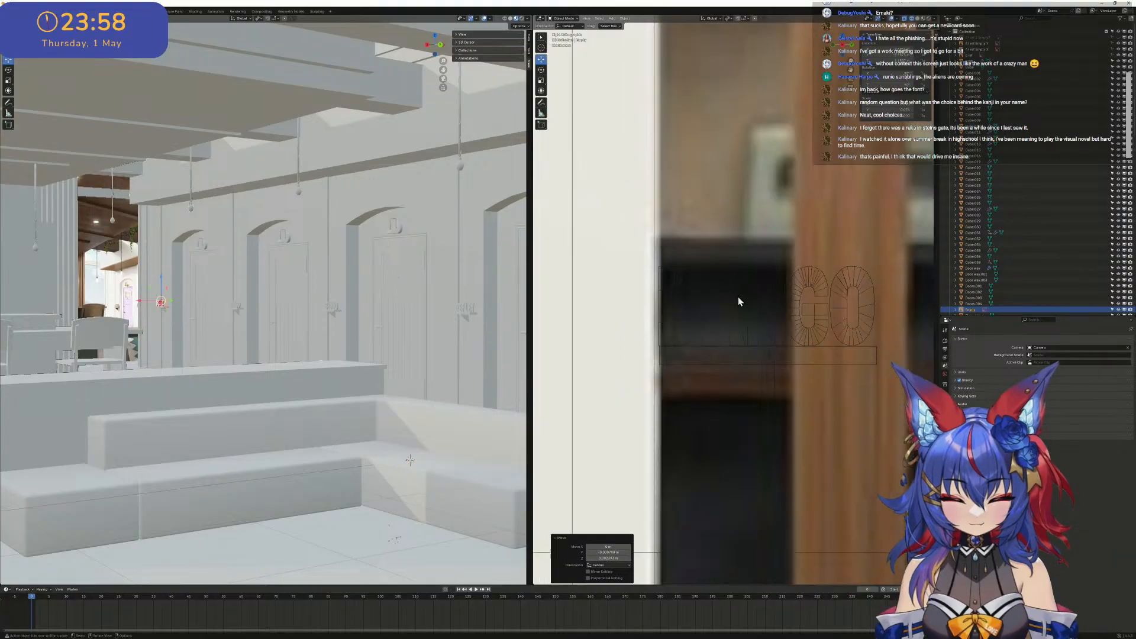
{"action": "scroll", "coordinate": [722, 299], "scroll_direction": "down", "scroll_amount": 2}
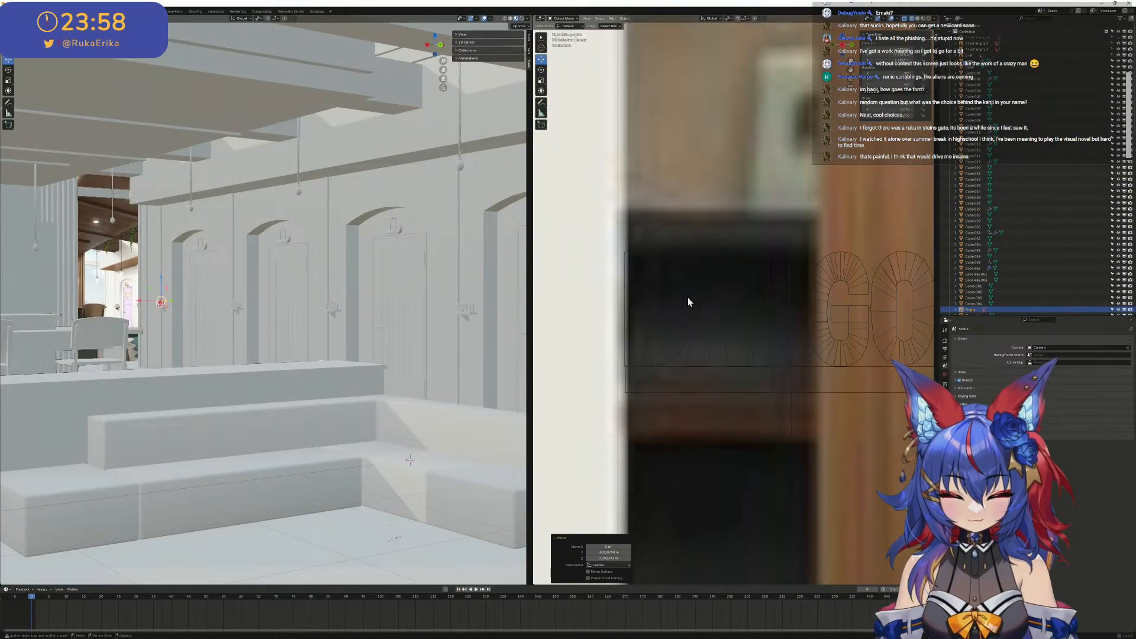
{"action": "right_click", "coordinate": [688, 299]}
{"action": "left_click", "coordinate": [616, 159]}
{"action": "scroll", "coordinate": [615, 159], "scroll_direction": "down", "scroll_amount": 4}
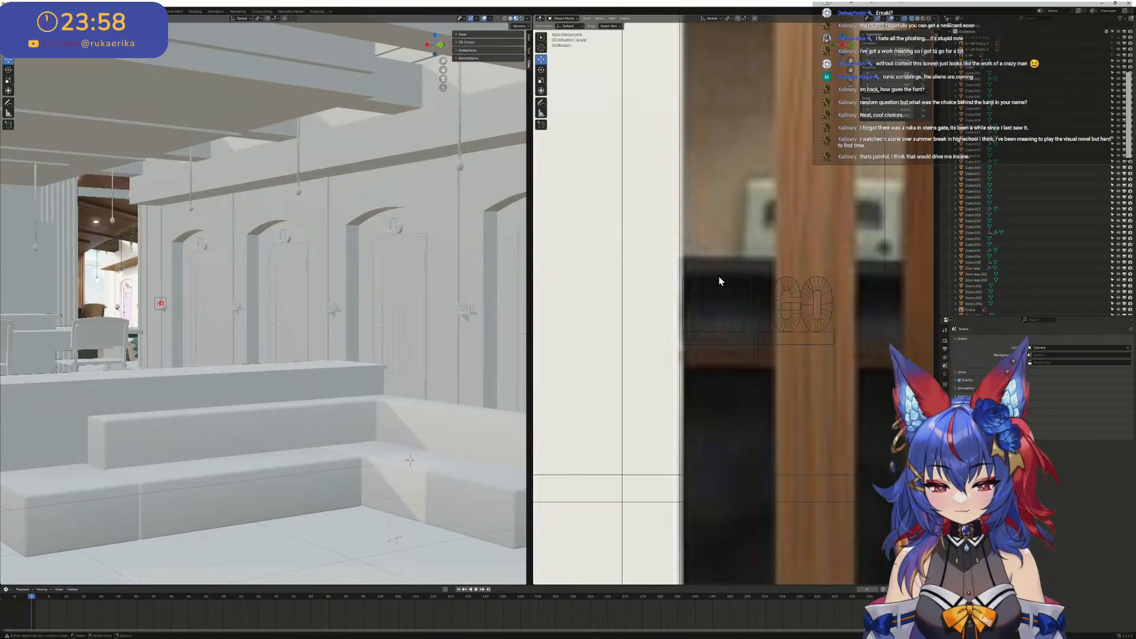
{"action": "left_click", "coordinate": [722, 283]}
{"action": "scroll", "coordinate": [762, 289], "scroll_direction": "down", "scroll_amount": 10}
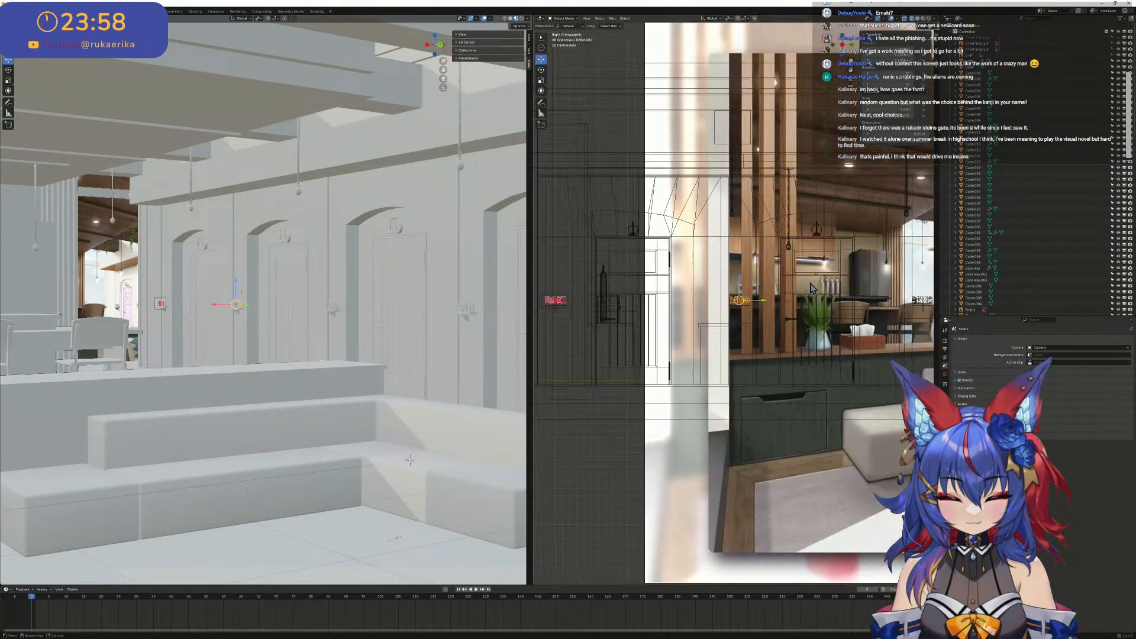
{"action": "scroll", "coordinate": [753, 291], "scroll_direction": "up", "scroll_amount": 4}
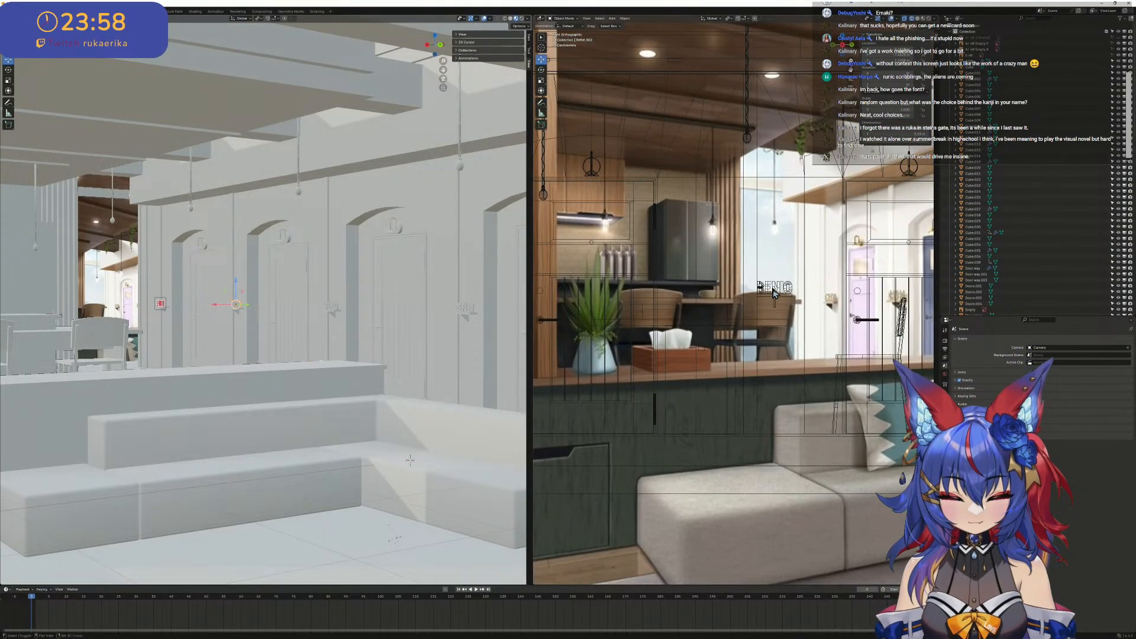
{"action": "left_click", "coordinate": [775, 288], "text": "shift"}
{"action": "scroll", "coordinate": [779, 282], "scroll_direction": "down", "scroll_amount": 5}
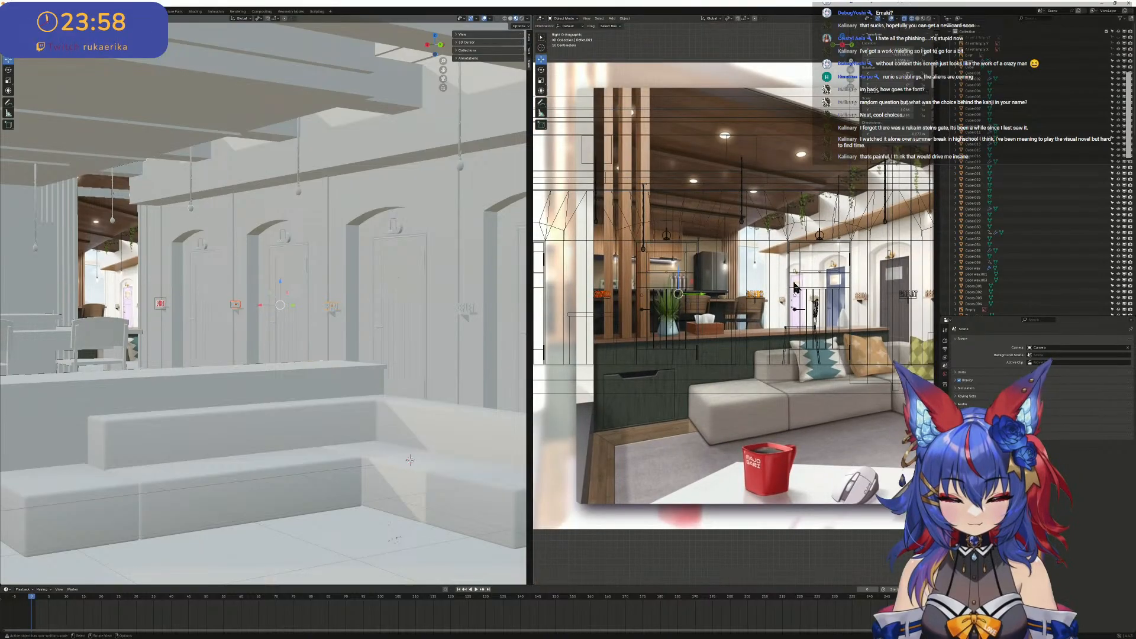
{"action": "scroll", "coordinate": [772, 301], "scroll_direction": "down", "scroll_amount": 4}
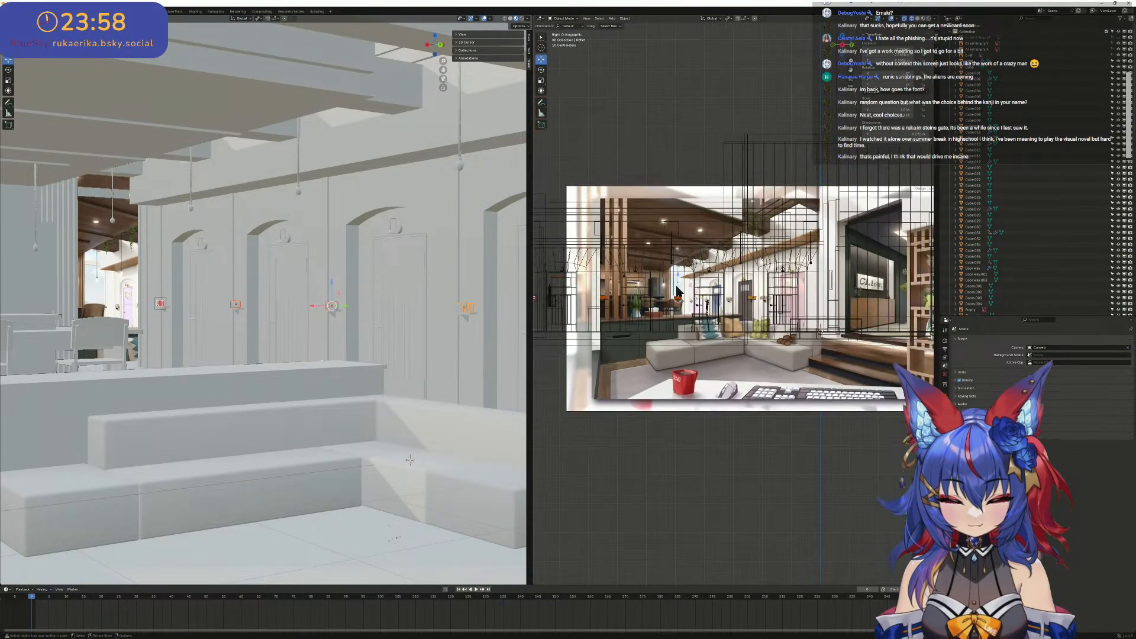
{"action": "middle_click_drag", "start_coordinate": [692, 296], "coordinate": [762, 297], "text": "shift"}
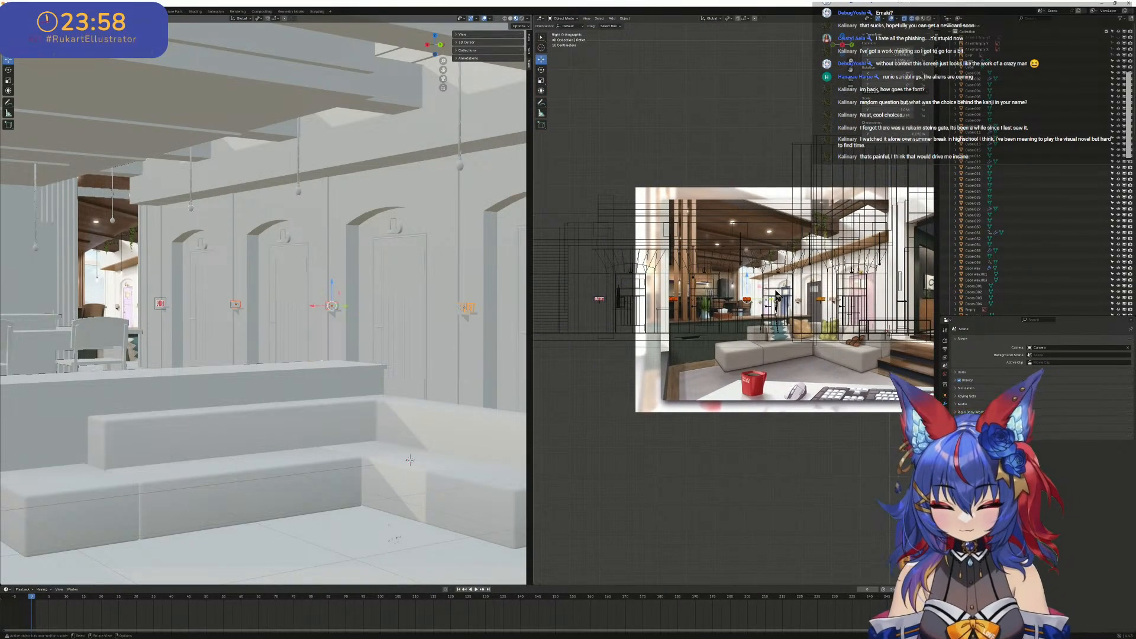
{"action": "key", "text": "g"}
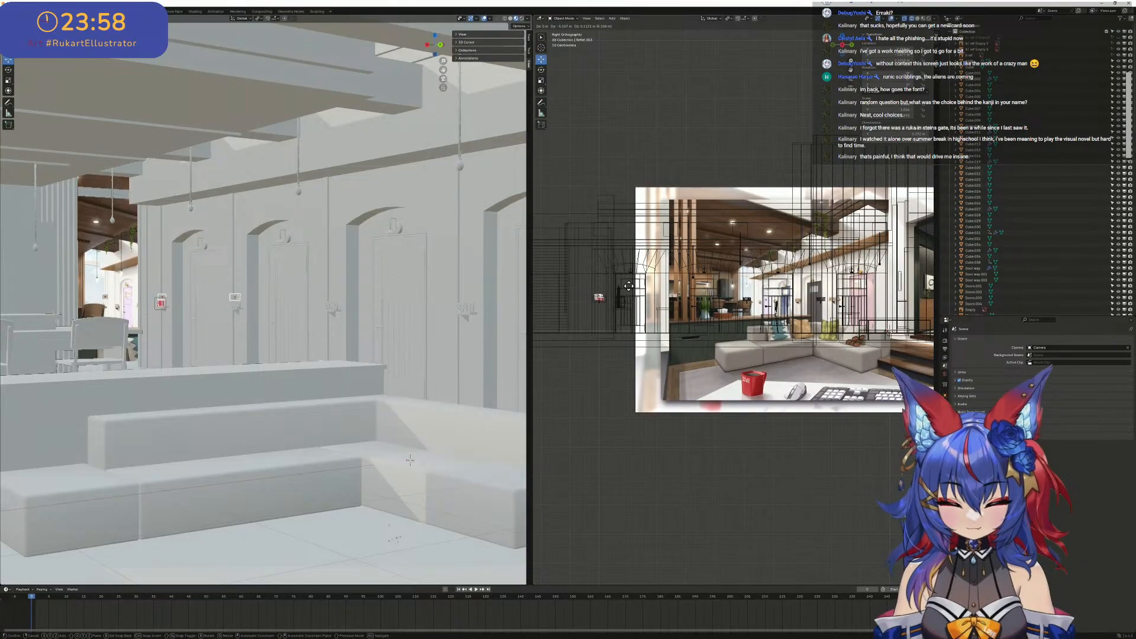
{"action": "left_click", "coordinate": [628, 286]}
- Move the DANGO lettering copy along Y until it sits directly beside the BENIO copy above the EMAKI image
{"action": "scroll", "coordinate": [823, 246], "scroll_direction": "up", "scroll_amount": 5}
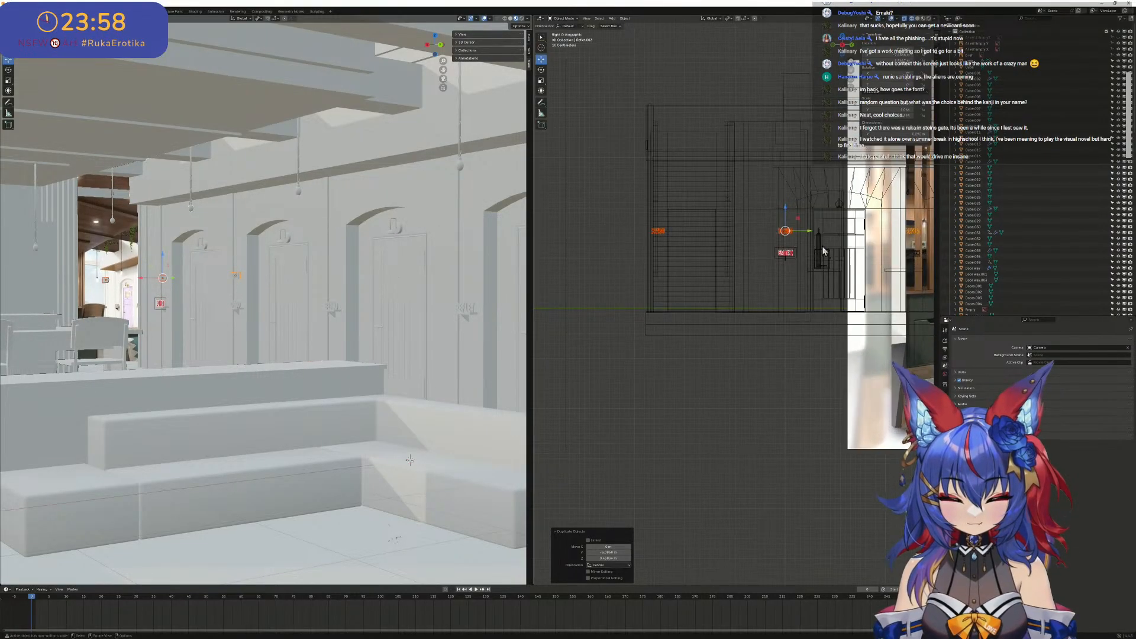
{"action": "scroll", "coordinate": [822, 245], "scroll_direction": "up", "scroll_amount": 4}
{"action": "middle_click_drag", "start_coordinate": [813, 221], "coordinate": [694, 307], "text": "shift"}
{"action": "scroll", "coordinate": [704, 298], "scroll_direction": "down", "scroll_amount": 3}
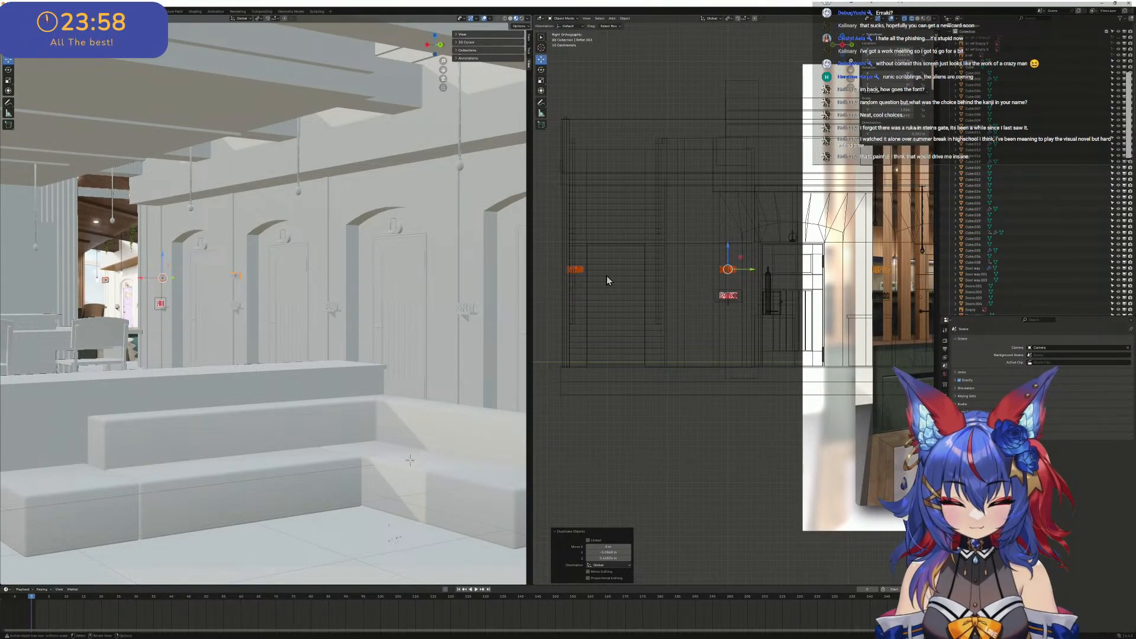
{"action": "left_click", "coordinate": [577, 271]}
{"action": "key", "text": "g"}
{"action": "key", "text": "y"}
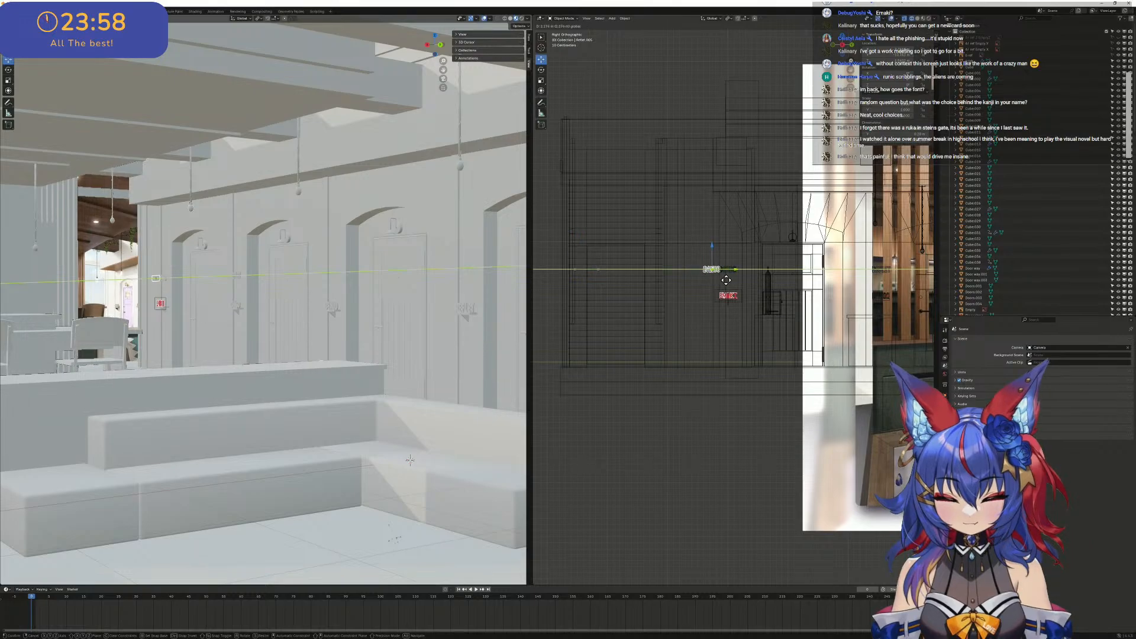
{"action": "left_click", "coordinate": [726, 279]}
{"action": "scroll", "coordinate": [737, 239], "scroll_direction": "up", "scroll_amount": 2}
{"action": "scroll", "coordinate": [857, 269], "scroll_direction": "down", "scroll_amount": 3}
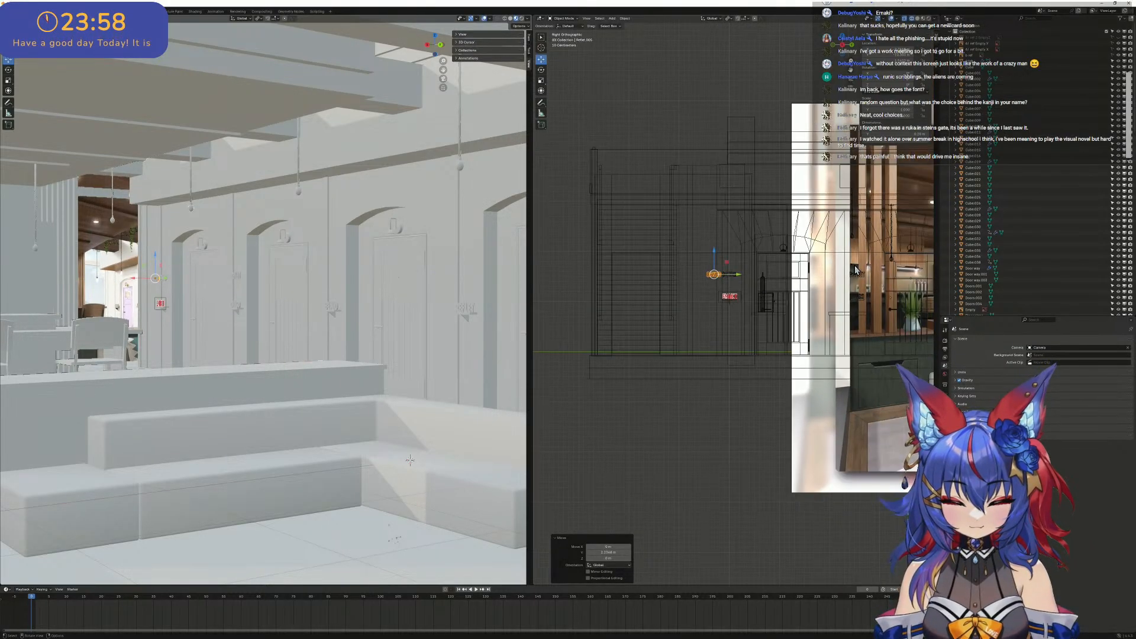
- Move the REFLET lettering copy along Y to the free side of the BENIO copy
{"action": "left_click", "coordinate": [865, 273]}
{"action": "key", "text": "g"}
{"action": "key", "text": "y"}
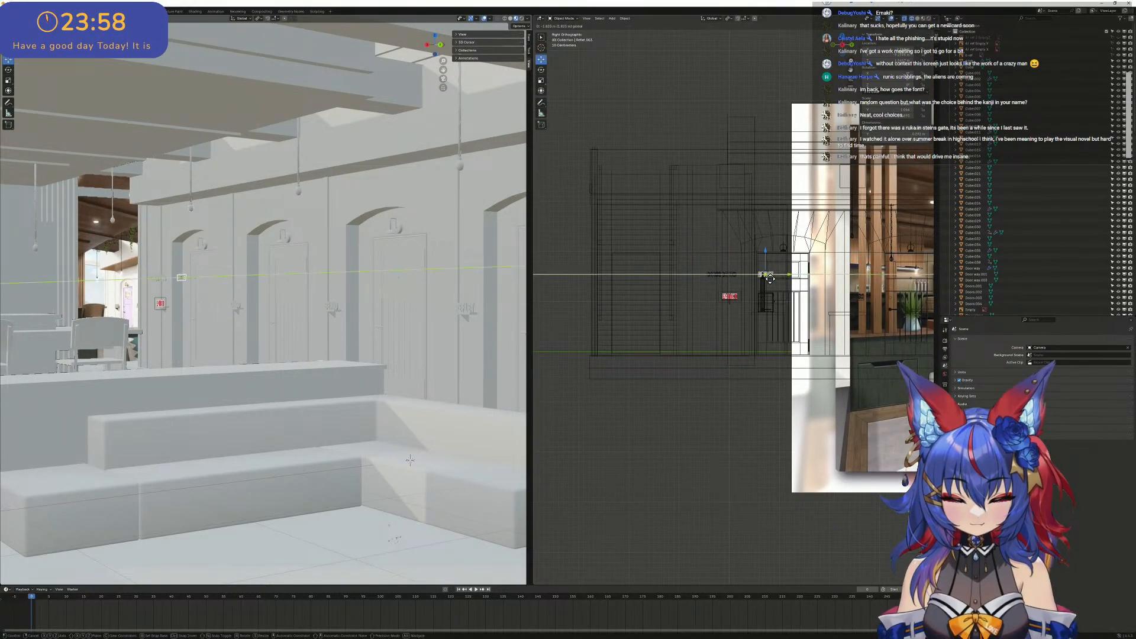
{"action": "left_click", "coordinate": [759, 277]}
{"action": "scroll", "coordinate": [695, 245], "scroll_direction": "up", "scroll_amount": 5}
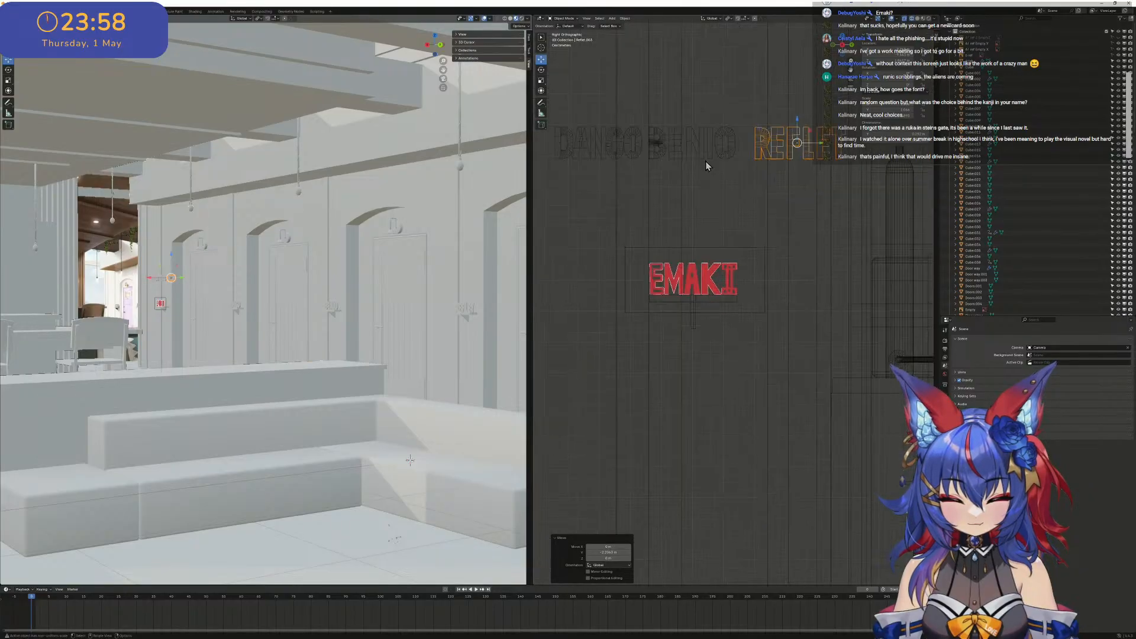
- Select the DANGO, BENIO and REFLET copies, lower them closer to the EMAKI image and join them into one object
{"action": "left_click", "coordinate": [742, 243]}
{"action": "left_click", "coordinate": [647, 234], "text": "shift"}
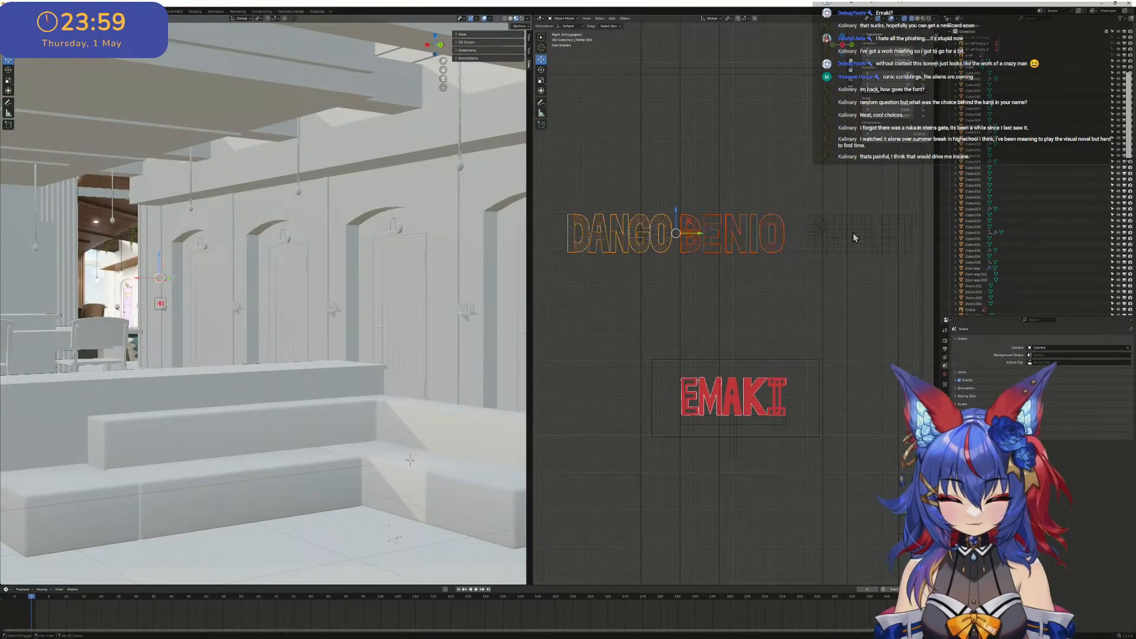
{"action": "left_click", "coordinate": [840, 232], "text": "shift"}
{"action": "left_click_drag", "start_coordinate": [737, 220], "coordinate": [740, 295]}
{"action": "middle_click_drag", "start_coordinate": [773, 315], "coordinate": [765, 273], "text": "shift"}
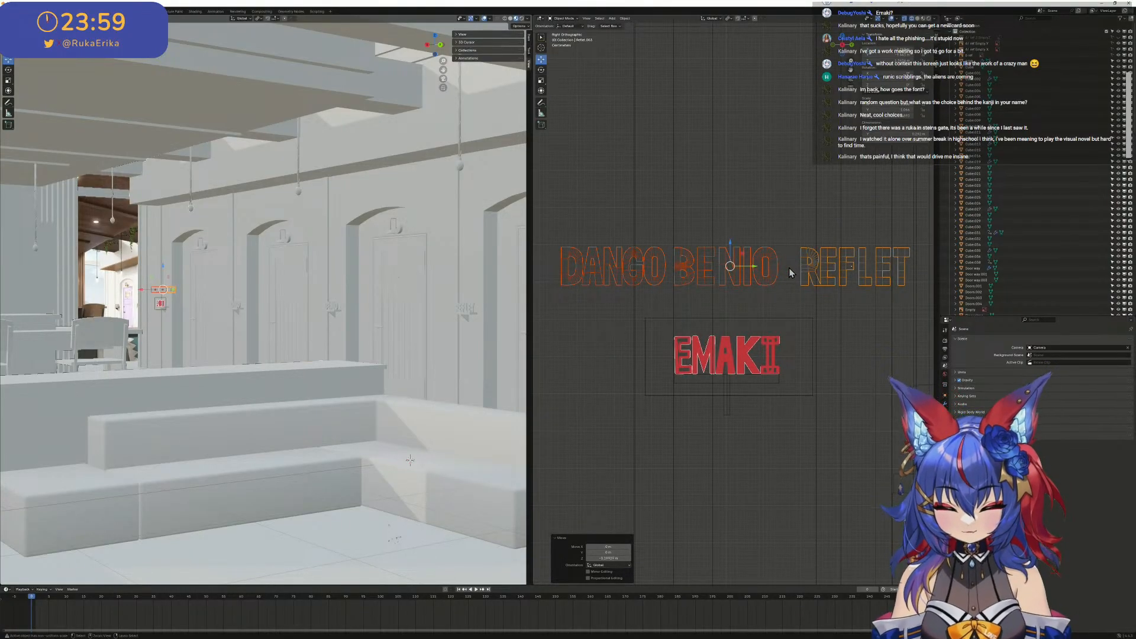
{"action": "key", "text": "ctrl+j"}
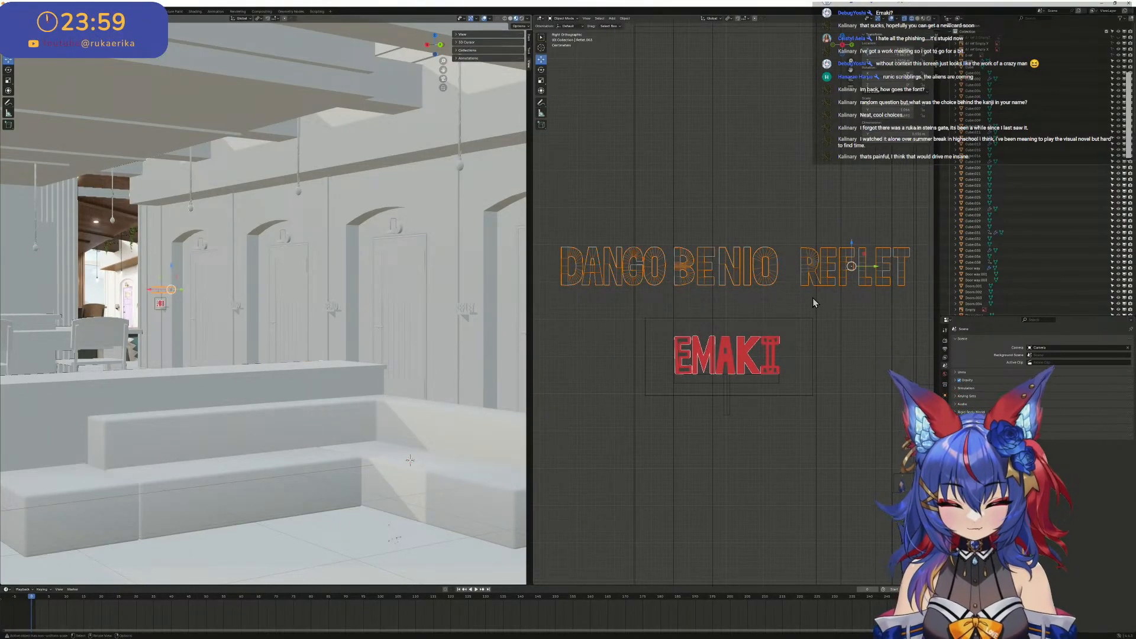
- Enter Edit Mode on the joined lettering, clear the selection and select only the first E of REFLET
{"action": "key", "text": "Tab"}
{"action": "scroll", "coordinate": [775, 265], "scroll_direction": "up", "scroll_amount": 4}
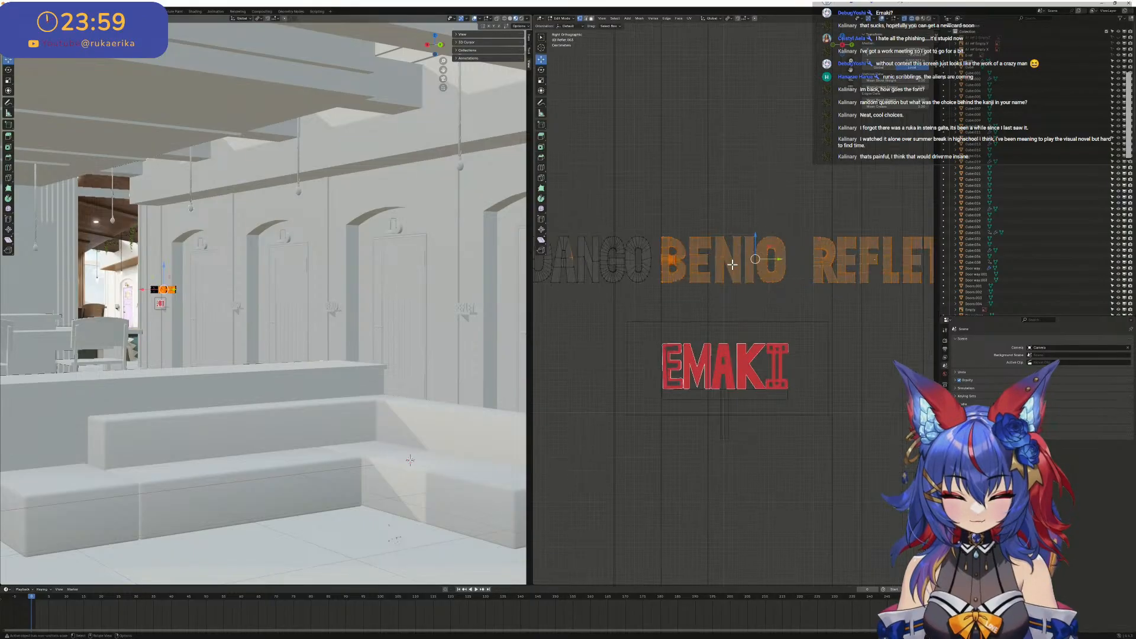
{"action": "scroll", "coordinate": [730, 304], "scroll_direction": "down", "scroll_amount": 3}
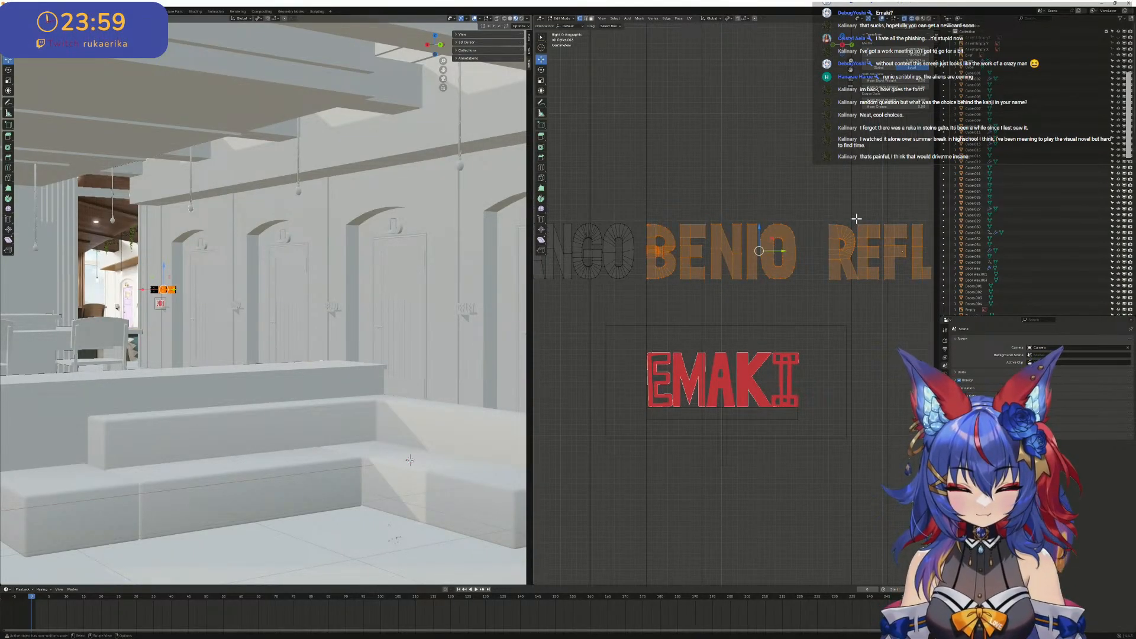
{"action": "left_click_drag", "start_coordinate": [856, 219], "coordinate": [882, 283]}
{"action": "key", "text": "alt+a"}
{"action": "scroll", "coordinate": [893, 287], "scroll_direction": "up", "scroll_amount": 2}
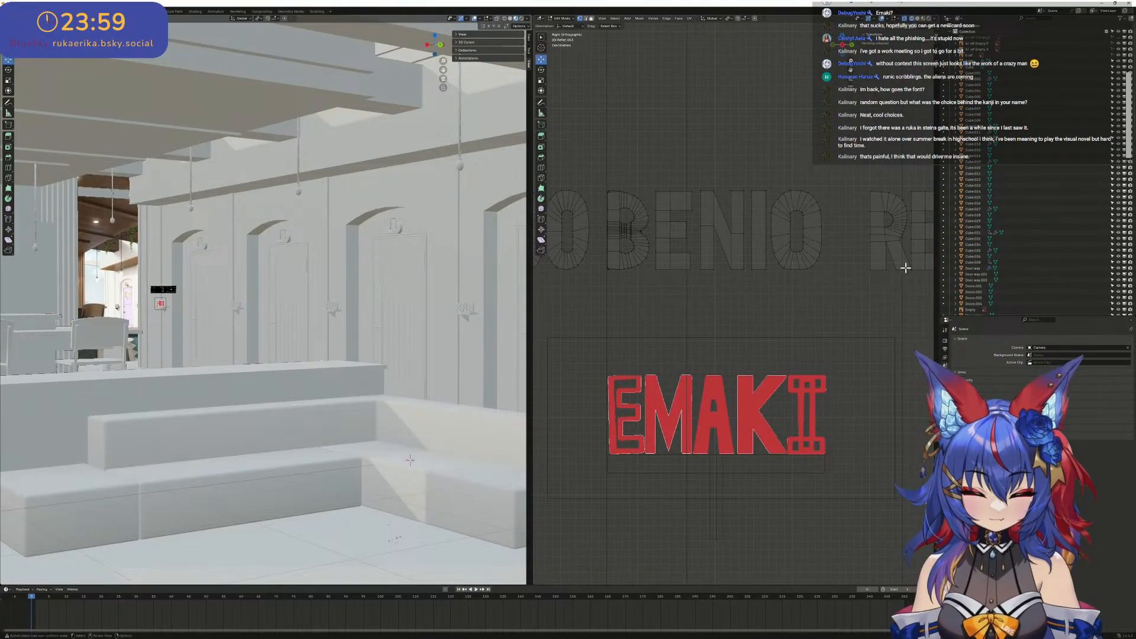
{"action": "middle_click_drag", "start_coordinate": [857, 234], "coordinate": [689, 229], "text": "shift"}
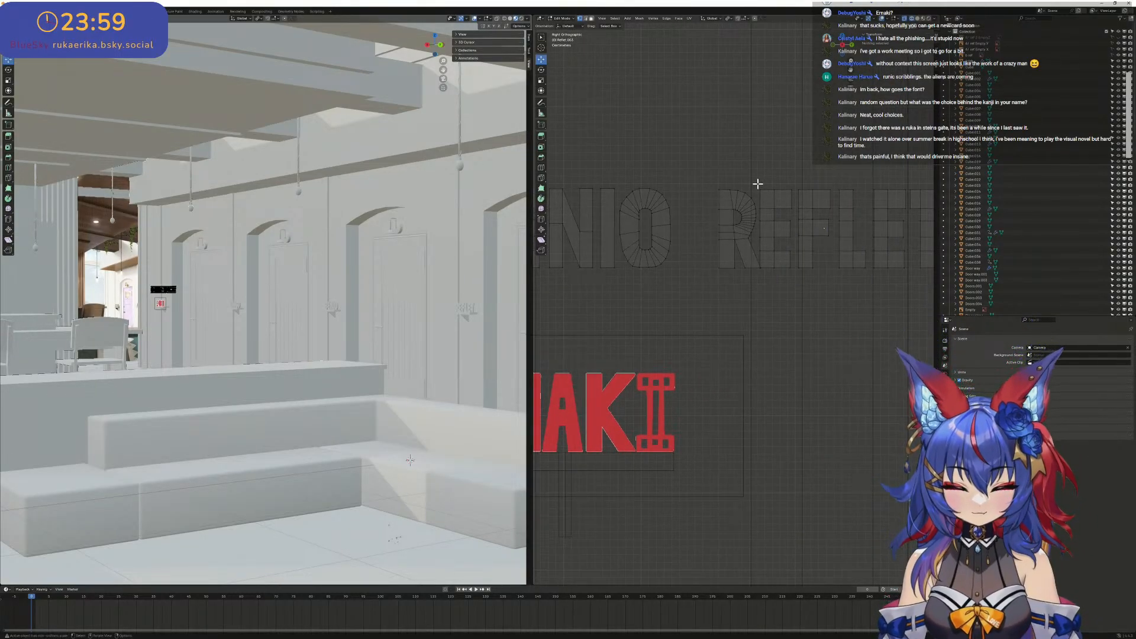
{"action": "left_click_drag", "start_coordinate": [758, 183], "coordinate": [799, 274]}
- Clear the current selection and select the edges of the lower arm of REFLET's first E, leaving out the adjacent R
{"action": "scroll", "coordinate": [764, 263], "scroll_direction": "up", "scroll_amount": 2}
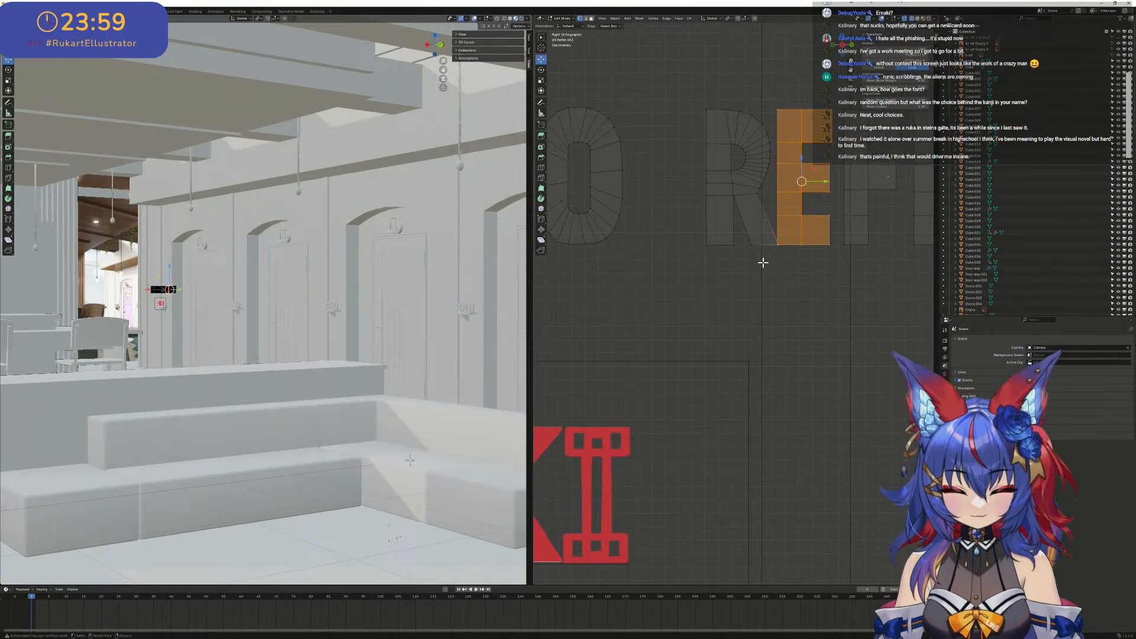
{"action": "scroll", "coordinate": [763, 262], "scroll_direction": "up", "scroll_amount": 2}
{"action": "scroll", "coordinate": [814, 217], "scroll_direction": "up", "scroll_amount": 2}
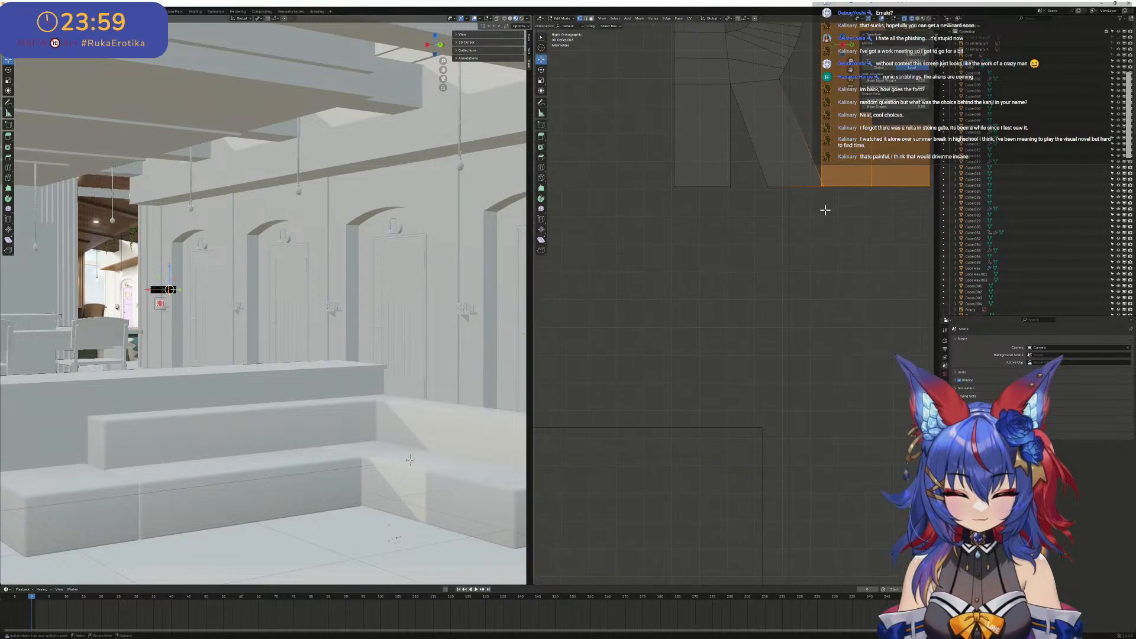
{"action": "scroll", "coordinate": [824, 210], "scroll_direction": "down", "scroll_amount": 2}
{"action": "middle_click_drag", "start_coordinate": [821, 216], "coordinate": [778, 250], "text": "shift"}
{"action": "left_click", "coordinate": [825, 270]}
{"action": "scroll", "coordinate": [810, 259], "scroll_direction": "up", "scroll_amount": 1}
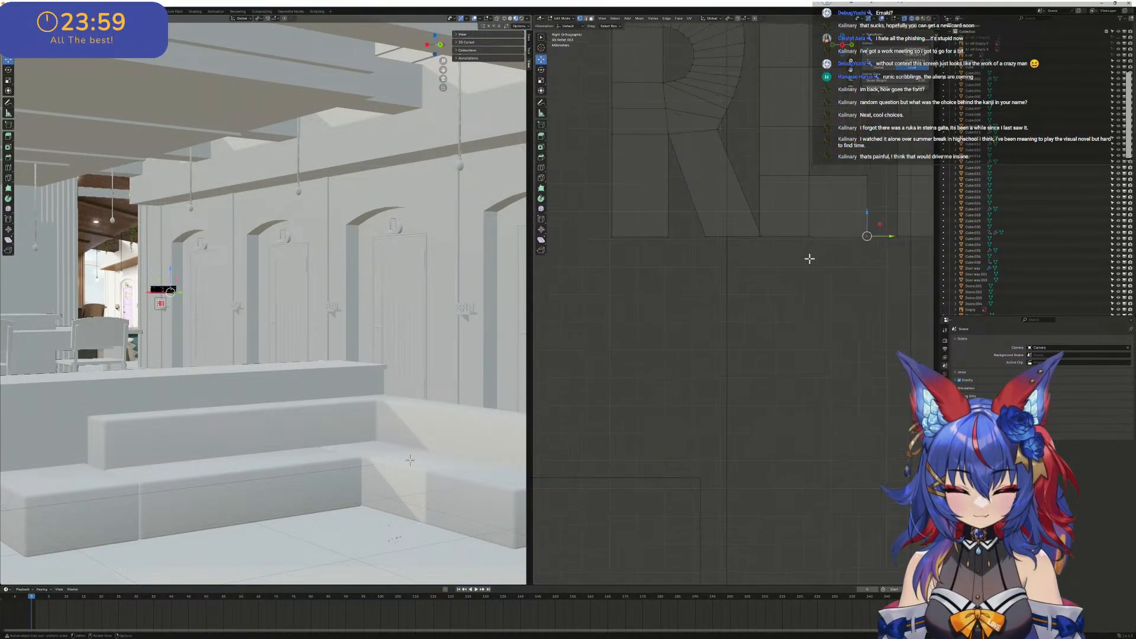
{"action": "left_click", "coordinate": [834, 238]}
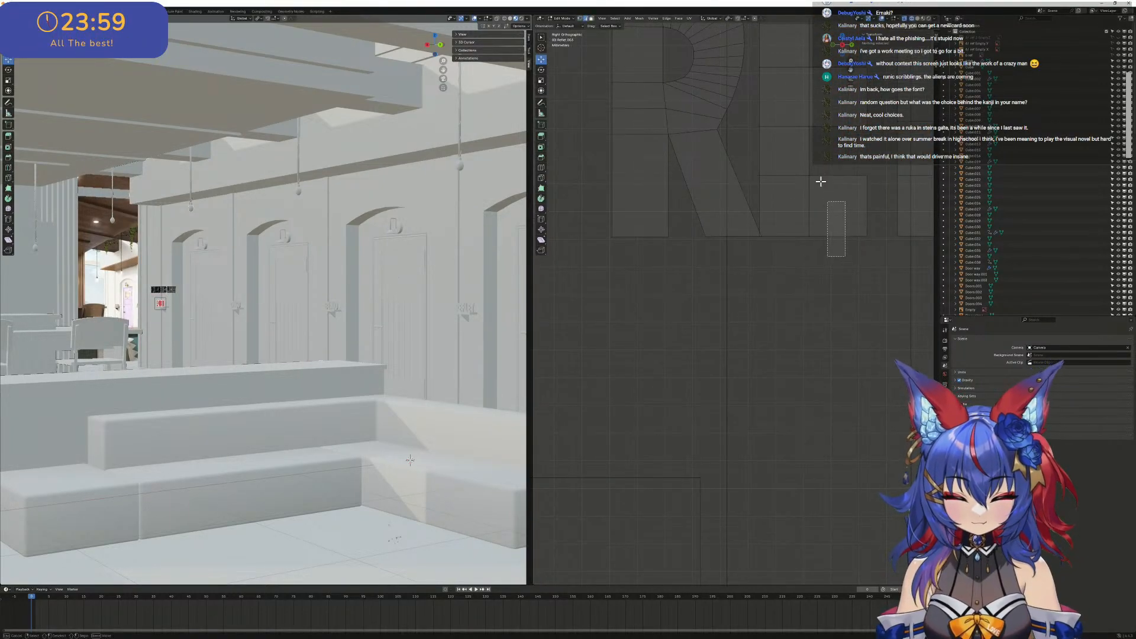
{"action": "left_click_drag", "start_coordinate": [821, 181], "coordinate": [833, 204]}
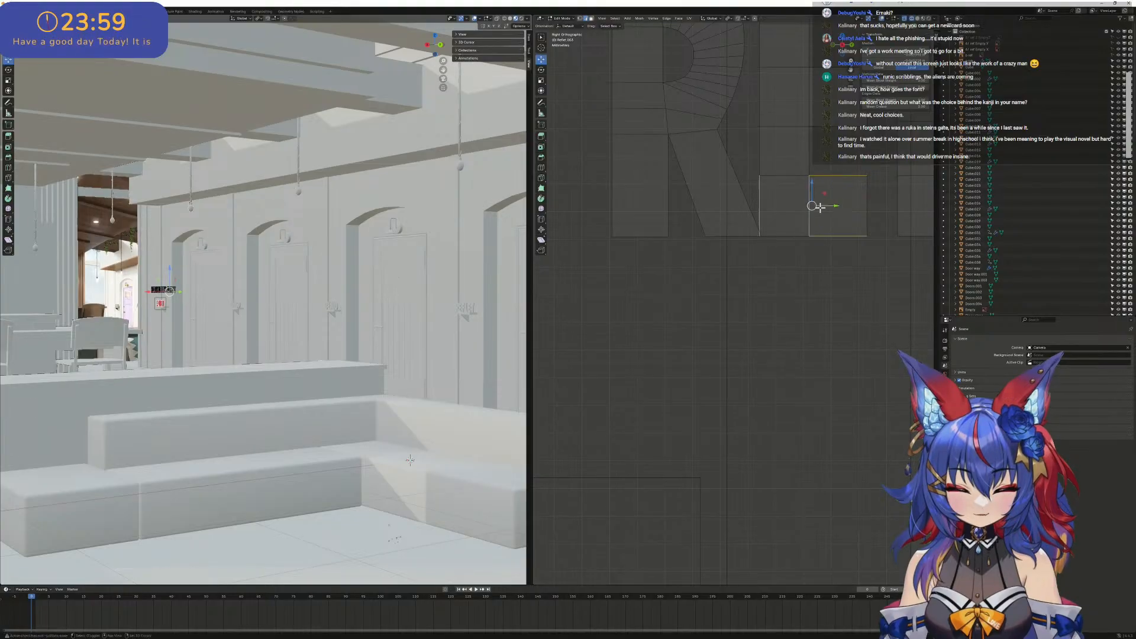
- Add the E's middle and upper arms to the selection and extend it to the whole linked letter
{"action": "scroll", "coordinate": [778, 153], "scroll_direction": "down", "scroll_amount": 2}
{"action": "left_click_drag", "start_coordinate": [741, 133], "coordinate": [816, 206], "text": "shift"}
{"action": "left_click_drag", "start_coordinate": [729, 136], "coordinate": [750, 278], "text": "shift"}
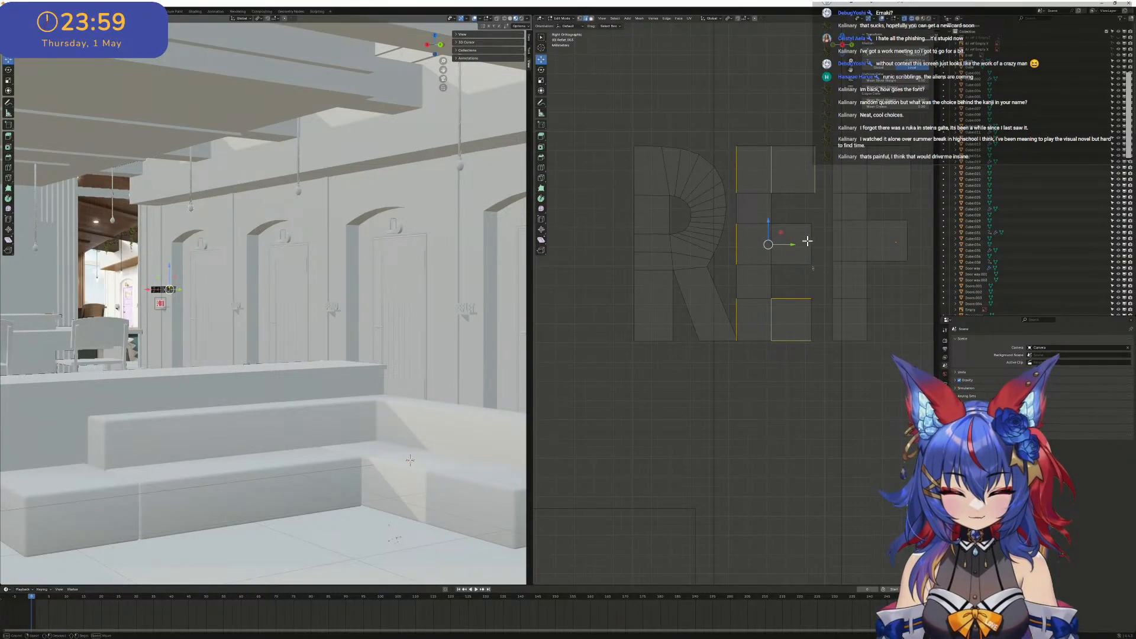
{"action": "left_click", "coordinate": [809, 241], "text": "shift"}
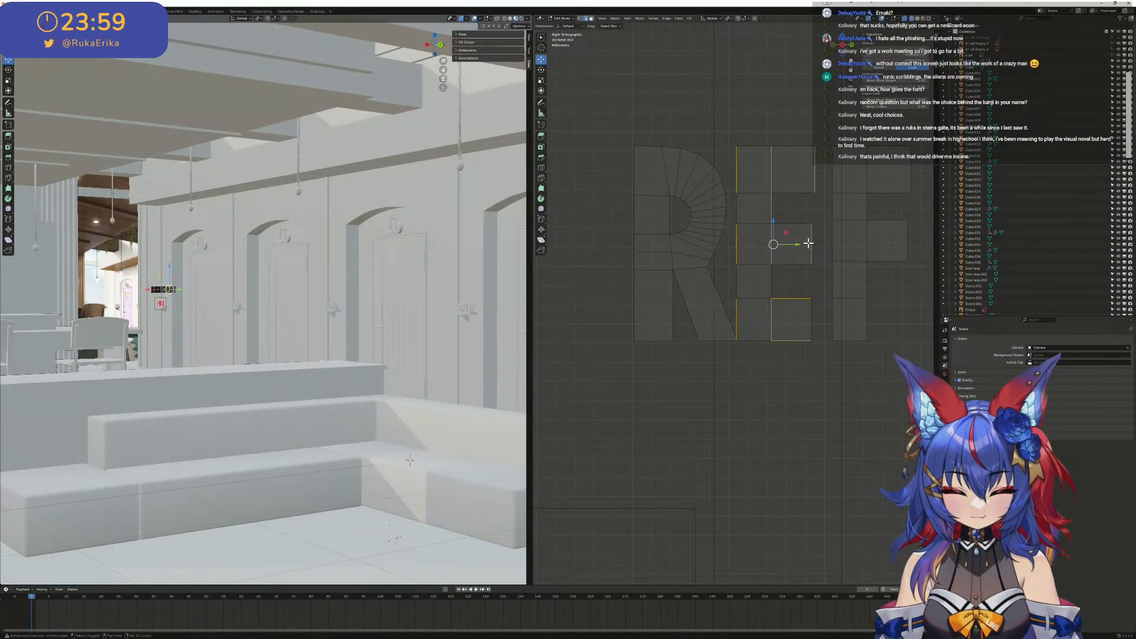
{"action": "key", "text": "ctrl+l"}
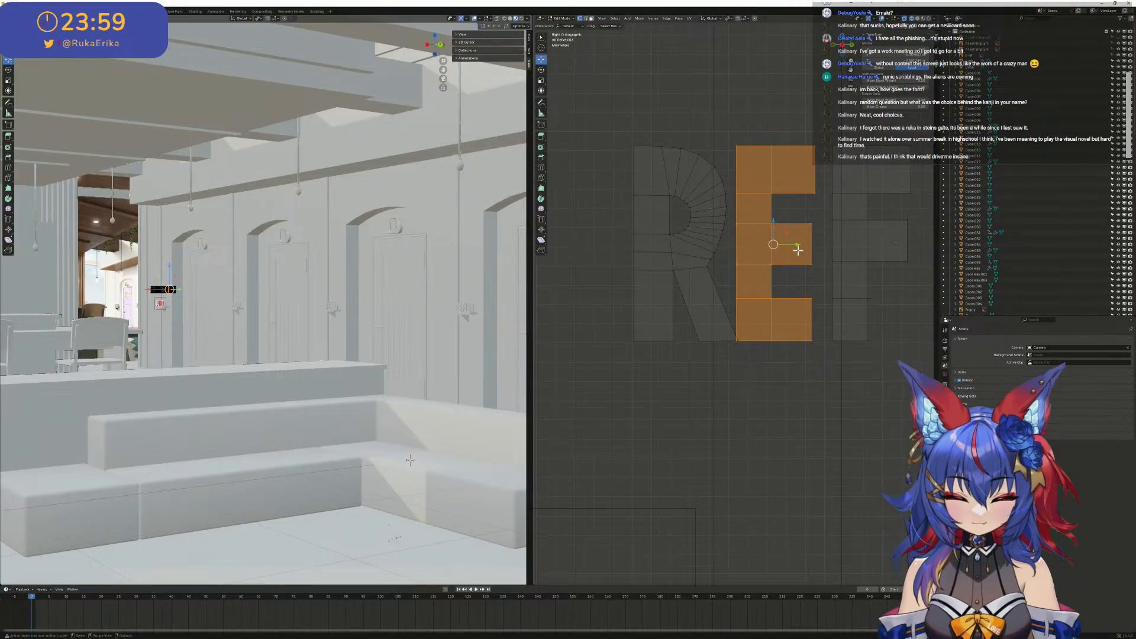
- Move the selected E down from REFLET onto the E of the red EMAKI reference image
{"action": "scroll", "coordinate": [798, 250], "scroll_direction": "down", "scroll_amount": 6}
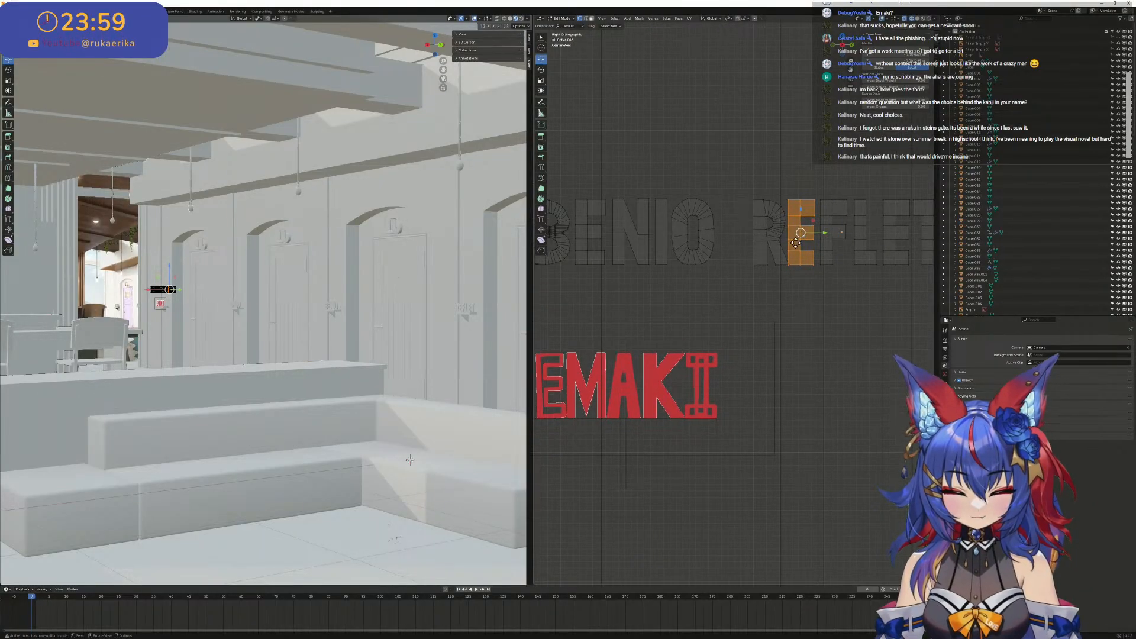
{"action": "left_click_drag", "start_coordinate": [823, 233], "coordinate": [657, 234]}
{"action": "middle_click_drag", "start_coordinate": [663, 271], "coordinate": [803, 214], "text": "shift"}
{"action": "key", "text": "g"}
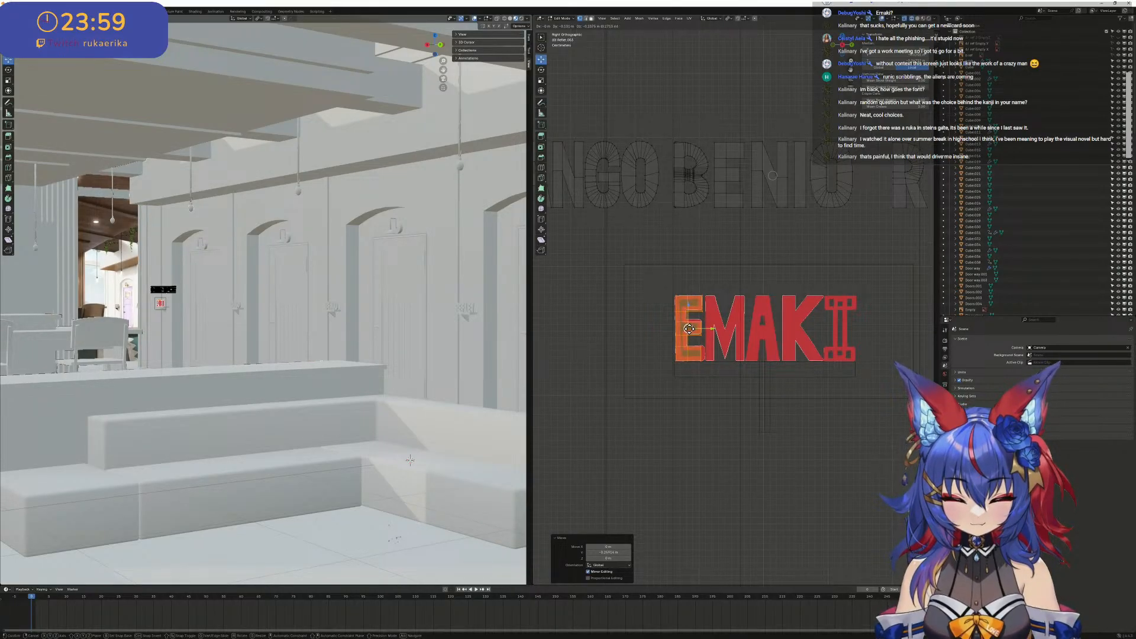
{"action": "left_click", "coordinate": [690, 329]}
- Select all the vertices of the letter A in the DANGO lettering, from its apex to both feet
{"action": "scroll", "coordinate": [690, 329], "scroll_direction": "down", "scroll_amount": 2}
{"action": "middle_click_drag", "start_coordinate": [677, 247], "coordinate": [720, 259], "text": "shift"}
{"action": "scroll", "coordinate": [611, 271], "scroll_direction": "down", "scroll_amount": 2}
{"action": "scroll", "coordinate": [649, 256], "scroll_direction": "up", "scroll_amount": 4}
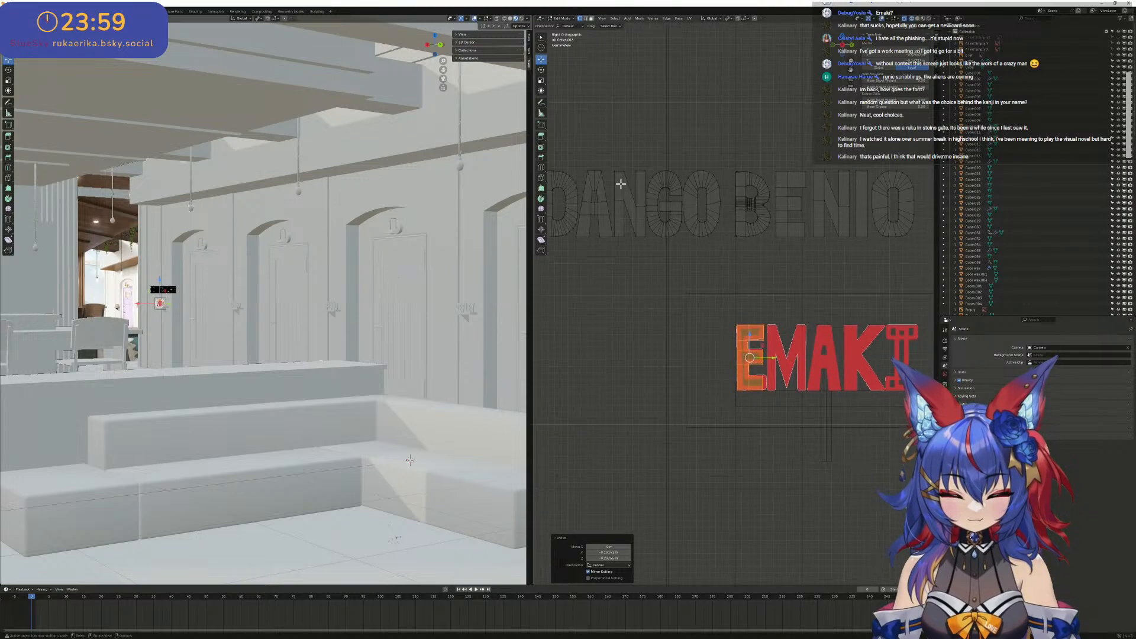
{"action": "scroll", "coordinate": [621, 184], "scroll_direction": "up", "scroll_amount": 3}
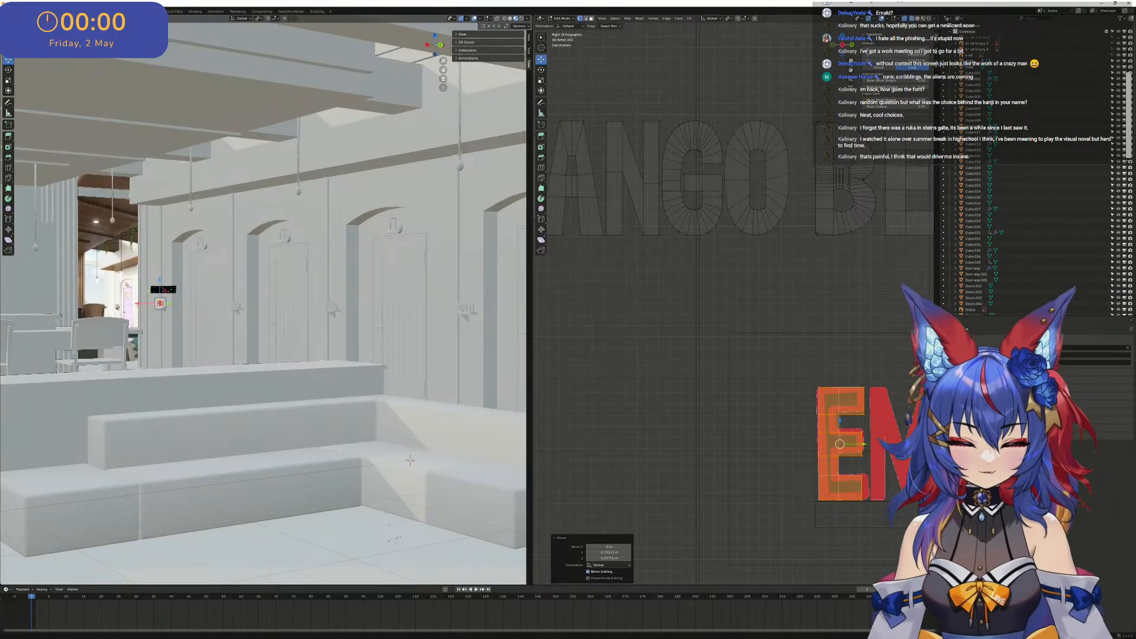
{"action": "scroll", "coordinate": [586, 302], "scroll_direction": "down", "scroll_amount": 2}
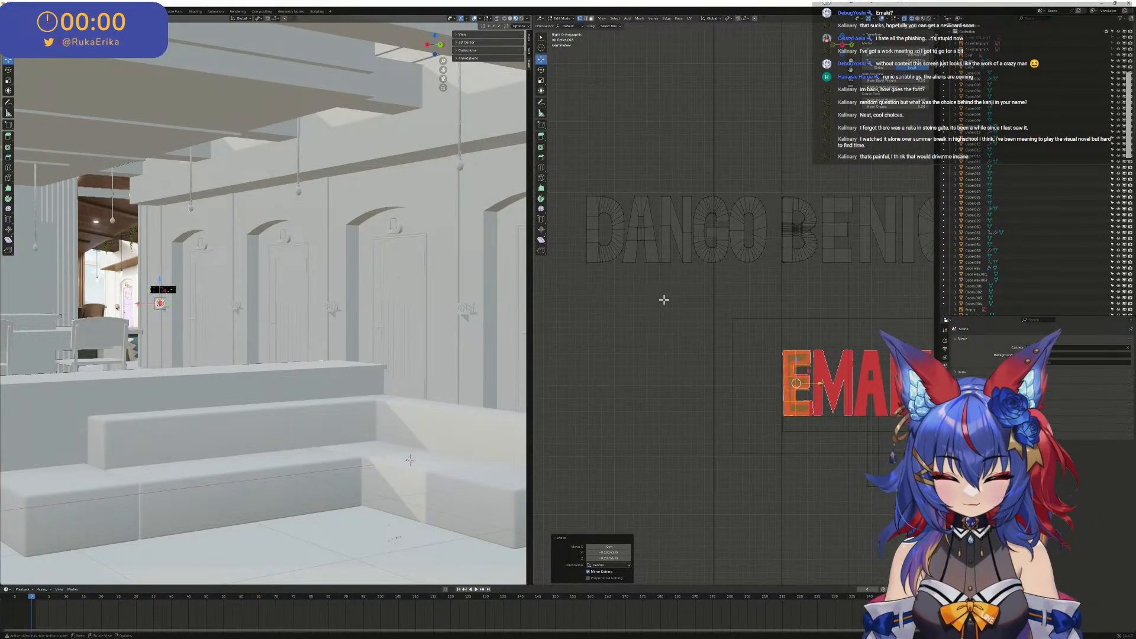
{"action": "middle_click_drag", "start_coordinate": [702, 310], "coordinate": [652, 297], "text": "shift"}
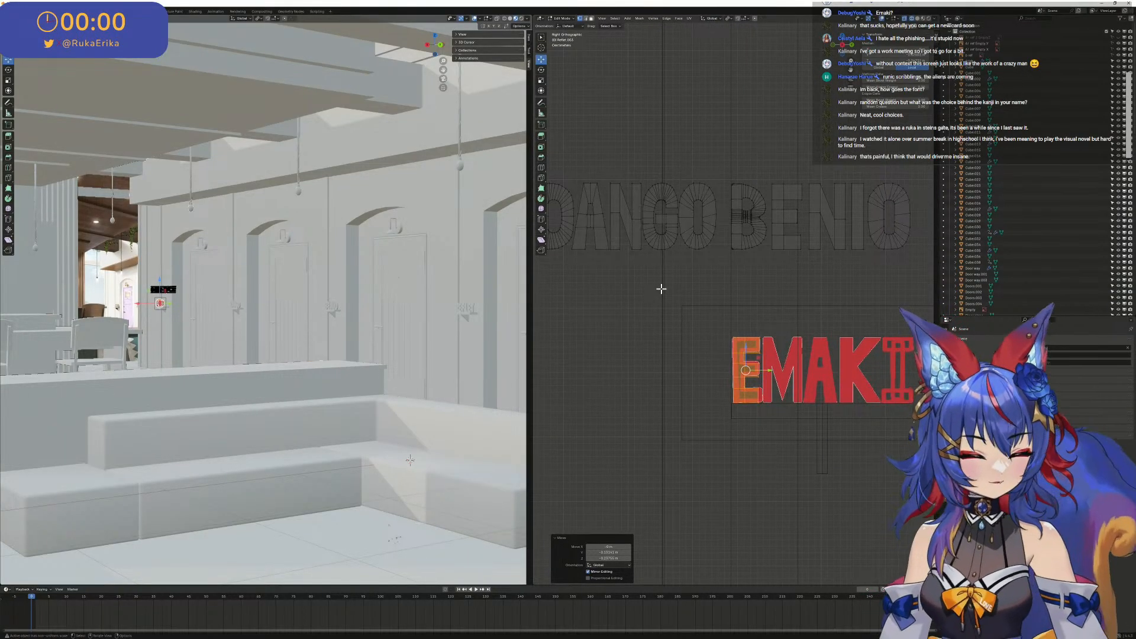
{"action": "scroll", "coordinate": [617, 215], "scroll_direction": "up", "scroll_amount": 4}
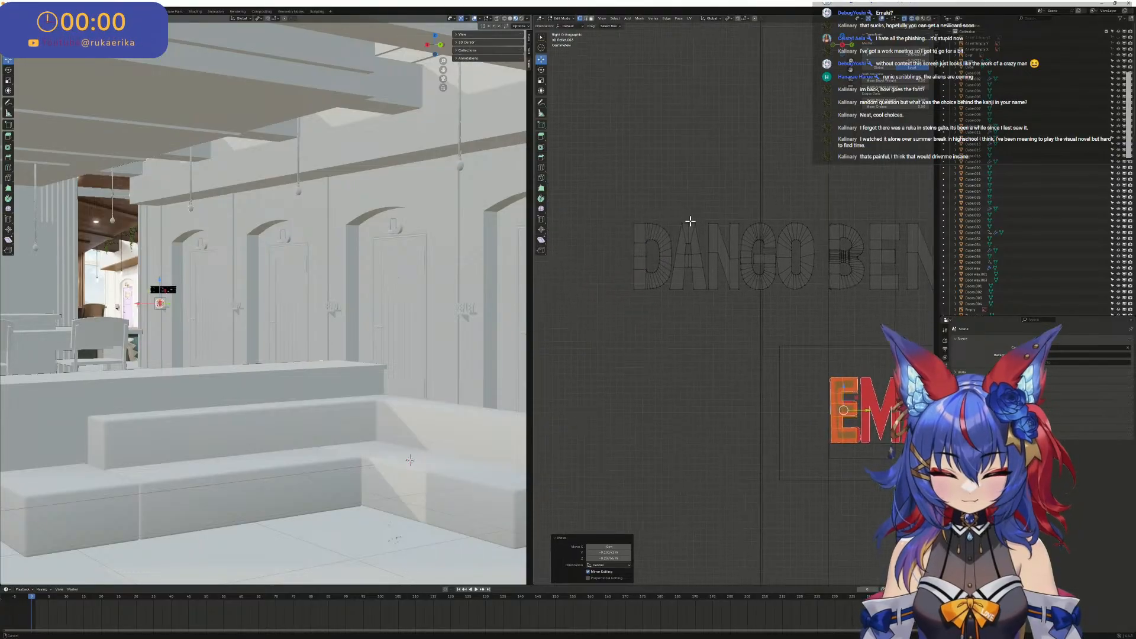
{"action": "left_click_drag", "start_coordinate": [620, 129], "coordinate": [657, 170]}
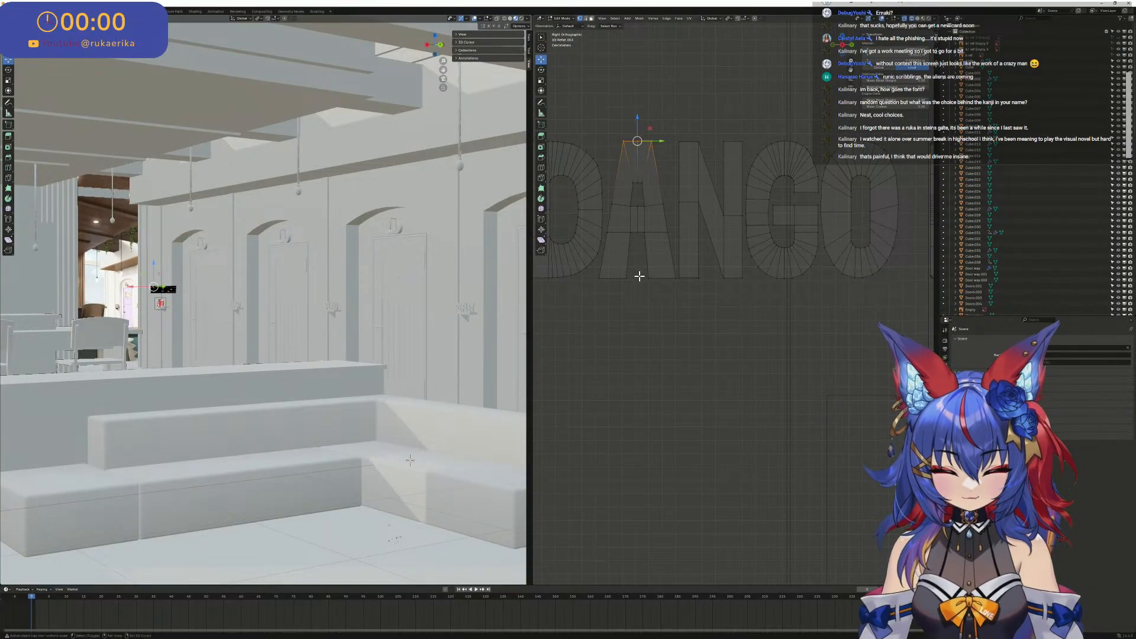
{"action": "left_click_drag", "start_coordinate": [657, 267], "coordinate": [618, 188]}
{"action": "left_click_drag", "start_coordinate": [625, 241], "coordinate": [606, 194]}
{"action": "left_click_drag", "start_coordinate": [675, 244], "coordinate": [646, 192], "text": "shift"}
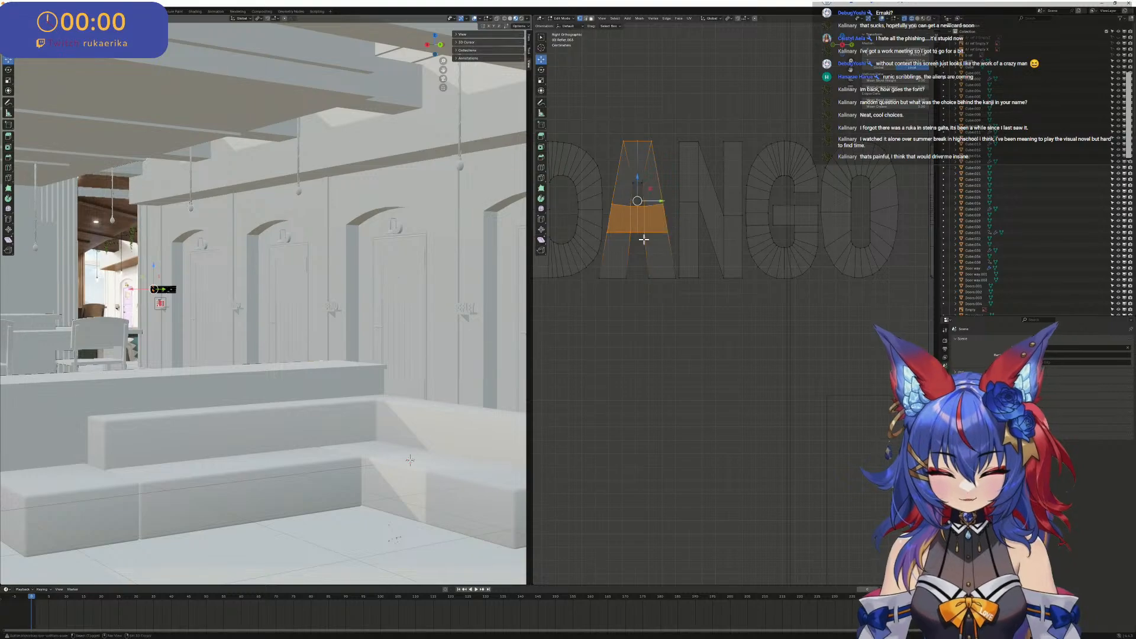
{"action": "left_click_drag", "start_coordinate": [640, 300], "coordinate": [640, 266], "text": "shift"}
{"action": "scroll", "coordinate": [655, 254], "scroll_direction": "down", "scroll_amount": 6}
{"action": "scroll", "coordinate": [697, 257], "scroll_direction": "up", "scroll_amount": 3}
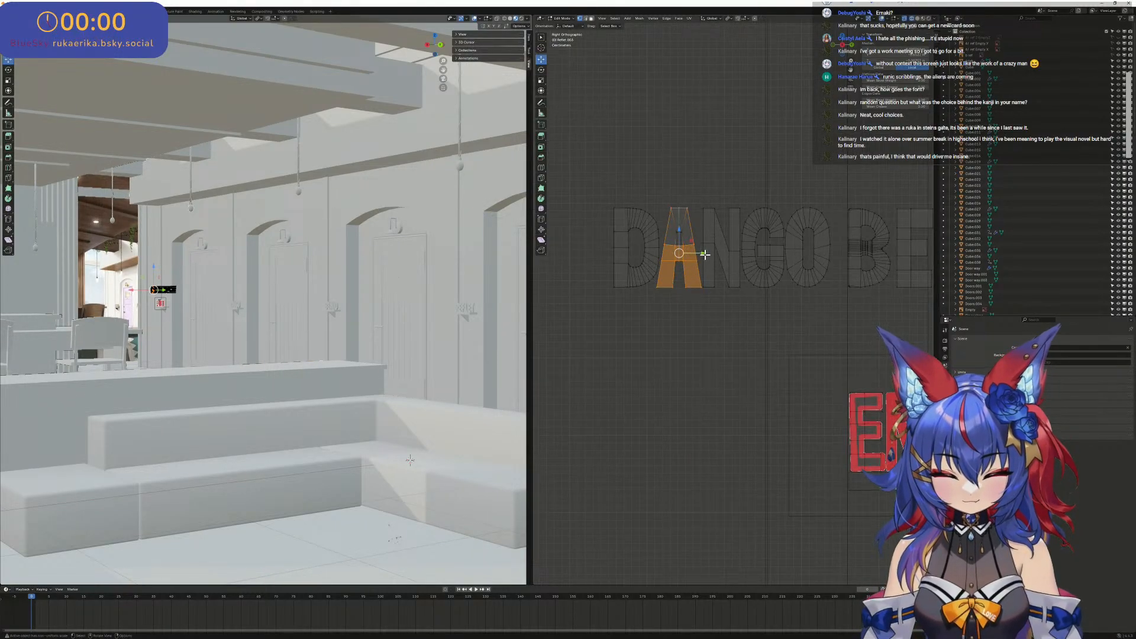
{"action": "left_click_drag", "start_coordinate": [674, 224], "coordinate": [685, 237], "text": "shift"}
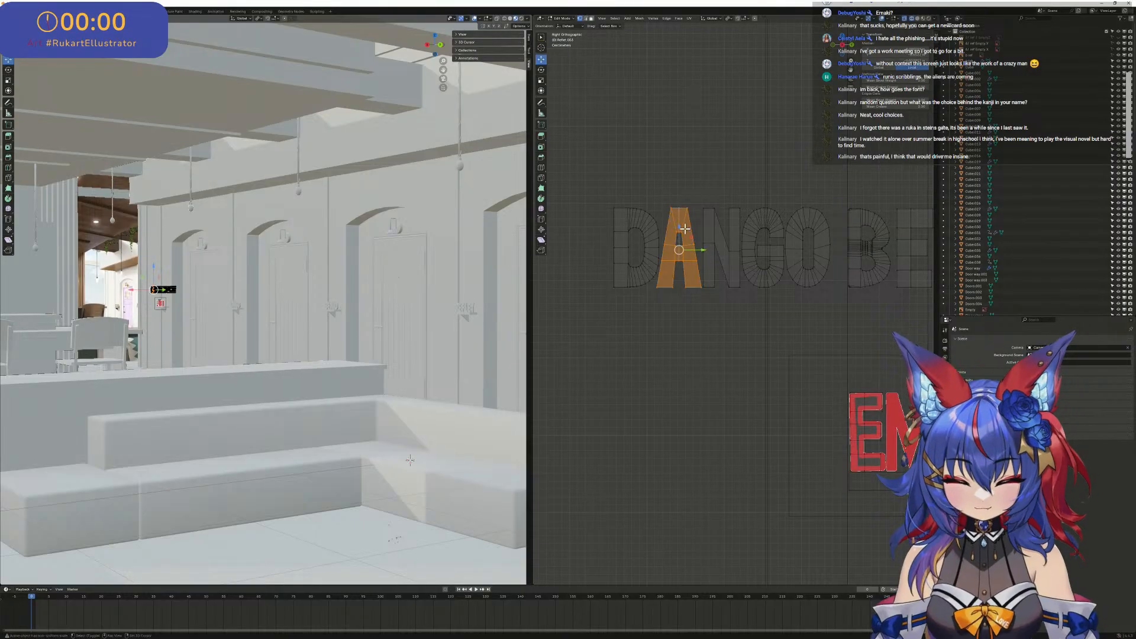
- Move the selected A from DANGO onto the A of the EMAKI reference image
{"action": "scroll", "coordinate": [702, 265], "scroll_direction": "down", "scroll_amount": 4}
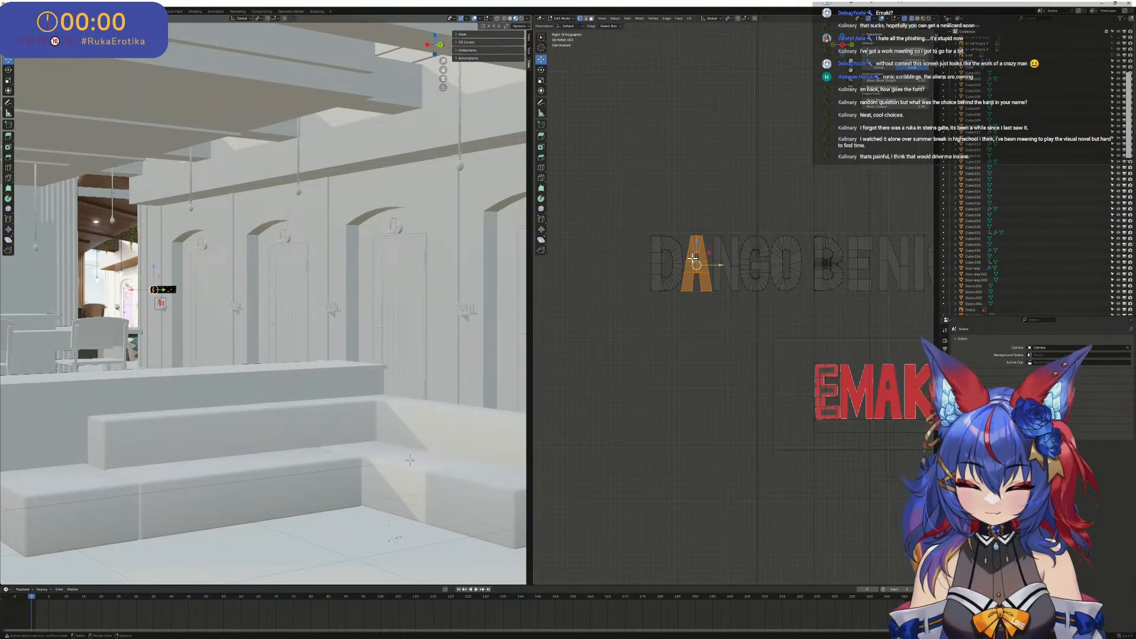
{"action": "key", "text": "g"}
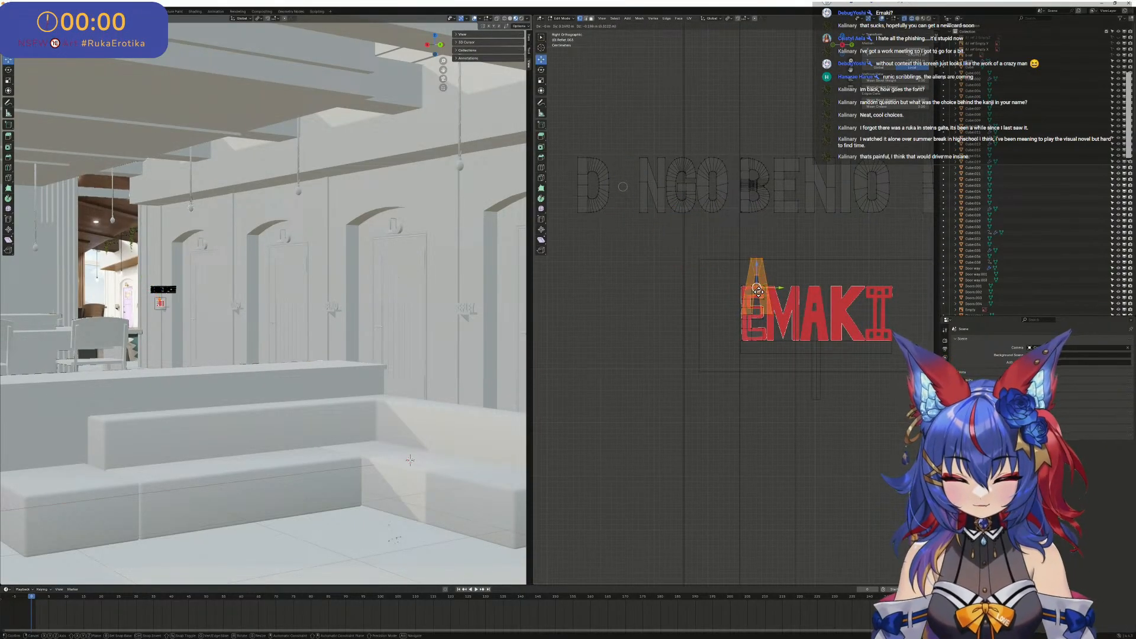
{"action": "left_click", "coordinate": [762, 303]}
{"action": "scroll", "coordinate": [743, 308], "scroll_direction": "up", "scroll_amount": 4}
{"action": "middle_click_drag", "start_coordinate": [575, 286], "coordinate": [679, 272], "text": "shift"}
{"action": "key", "text": "g"}
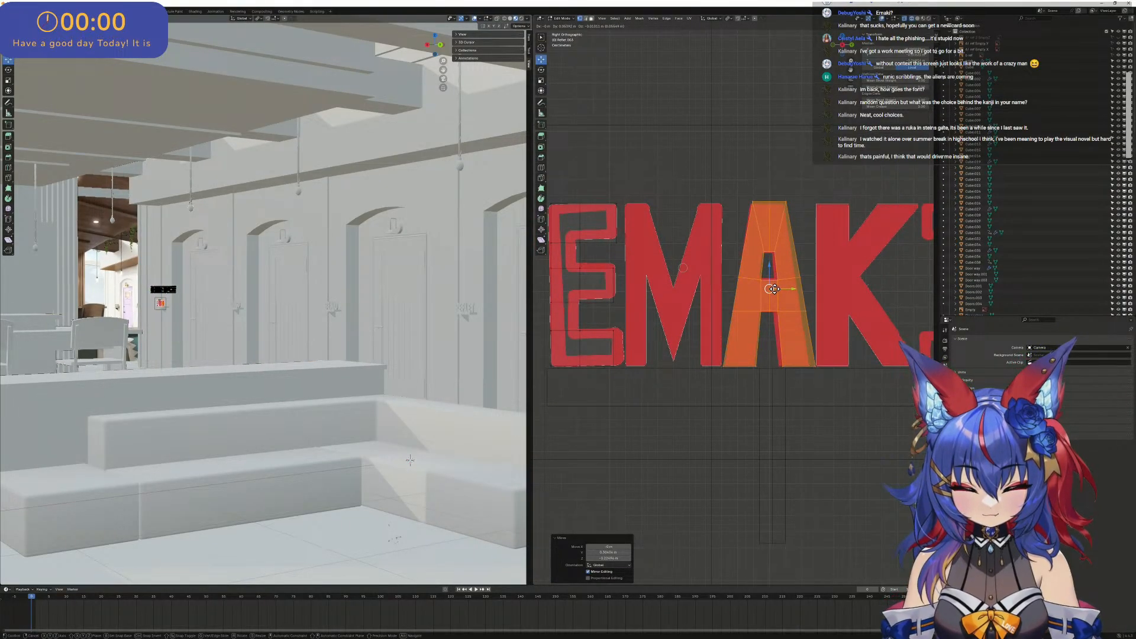
{"action": "left_click", "coordinate": [771, 289]}
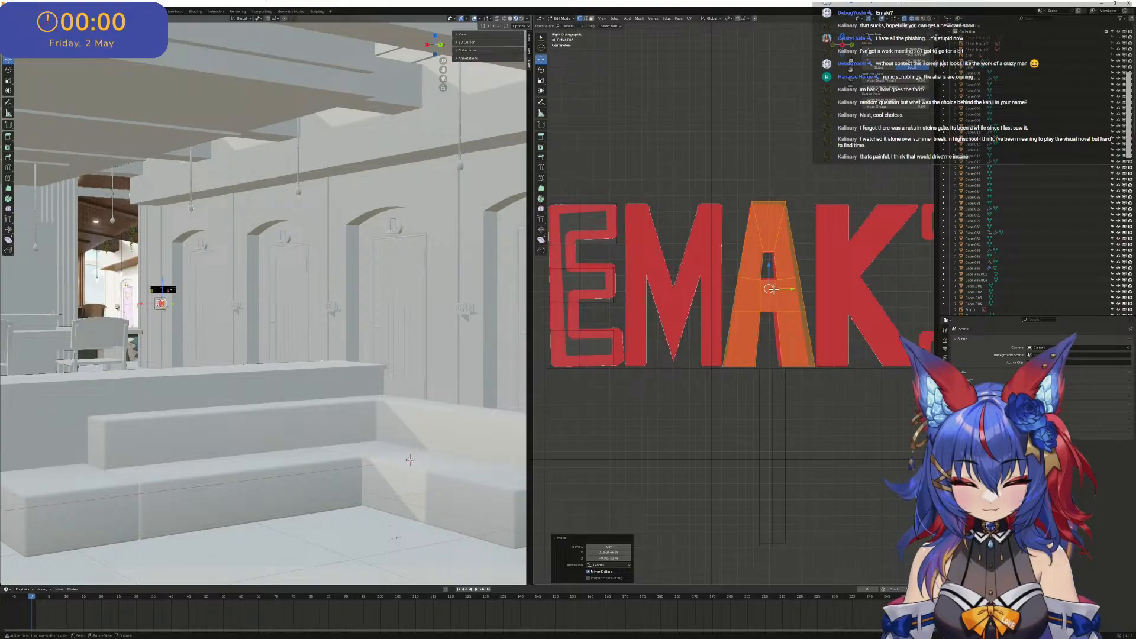
- Select the whole letter T at the end of the REFLET lettering
{"action": "scroll", "coordinate": [776, 289], "scroll_direction": "down", "scroll_amount": 1}
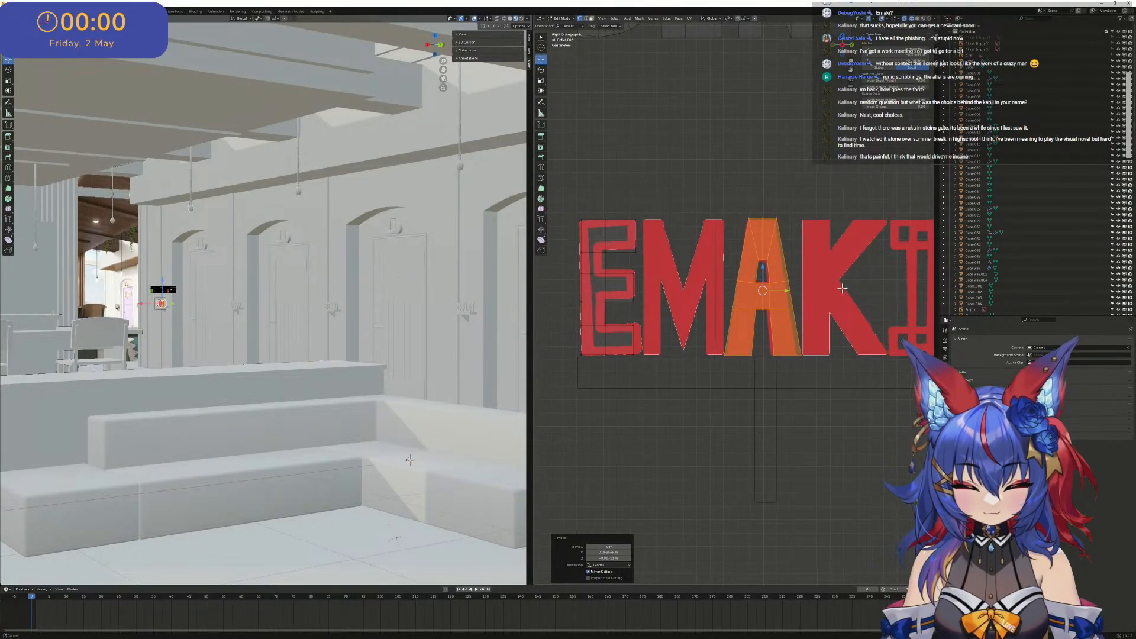
{"action": "middle_click_drag", "start_coordinate": [845, 287], "coordinate": [720, 303], "text": "shift"}
{"action": "scroll", "coordinate": [721, 301], "scroll_direction": "down", "scroll_amount": 3}
{"action": "scroll", "coordinate": [739, 225], "scroll_direction": "down", "scroll_amount": 3}
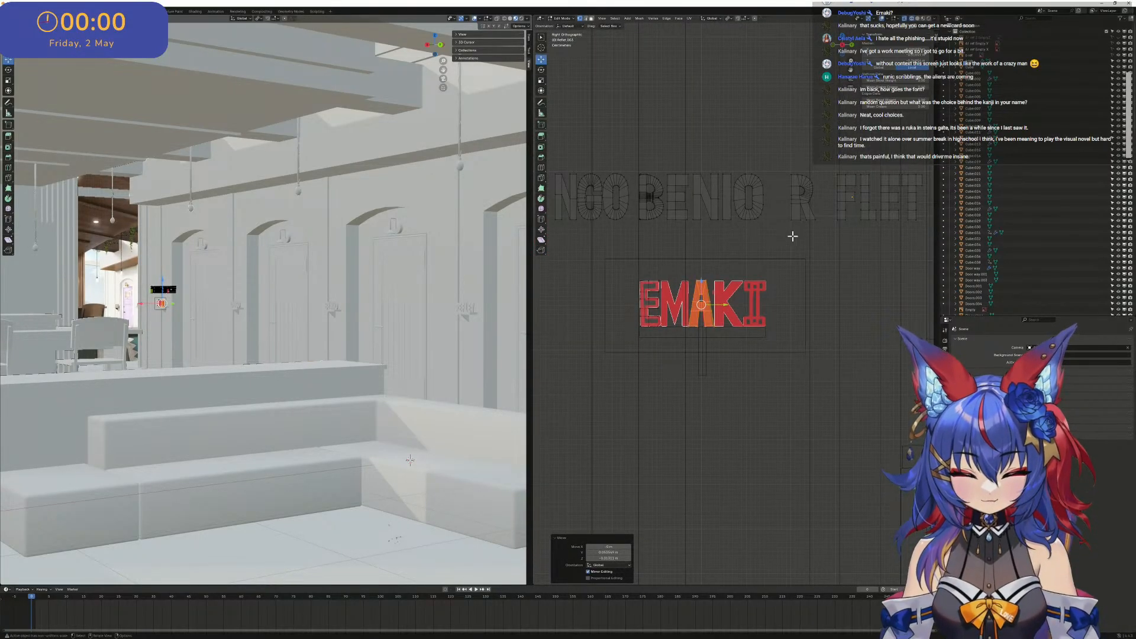
{"action": "middle_click_drag", "start_coordinate": [778, 244], "coordinate": [718, 262], "text": "shift"}
{"action": "scroll", "coordinate": [865, 211], "scroll_direction": "up", "scroll_amount": 3}
{"action": "middle_click_drag", "start_coordinate": [755, 226], "coordinate": [655, 287], "text": "shift"}
{"action": "scroll", "coordinate": [626, 200], "scroll_direction": "up", "scroll_amount": 8}
{"action": "left_click_drag", "start_coordinate": [614, 196], "coordinate": [693, 331]}
{"action": "scroll", "coordinate": [654, 306], "scroll_direction": "down", "scroll_amount": 8}
{"action": "mouse_move", "coordinate": [692, 304]}
{"action": "middle_mouse_down", "text": "shift"}
{"action": "mouse_move", "coordinate": [860, 203]}
{"action": "mouse_move", "coordinate": [652, 350]}
{"action": "mouse_move", "coordinate": [668, 338]}
{"action": "middle_mouse_up", "text": "shift"}
- Move the selected T onto the I of the EMAKI reference, centring its stem and aligning the foot with the image
{"action": "key", "text": "g"}
{"action": "left_click", "coordinate": [642, 341]}
{"action": "scroll", "coordinate": [727, 273], "scroll_direction": "up", "scroll_amount": 5}
{"action": "scroll", "coordinate": [853, 198], "scroll_direction": "up", "scroll_amount": 6}
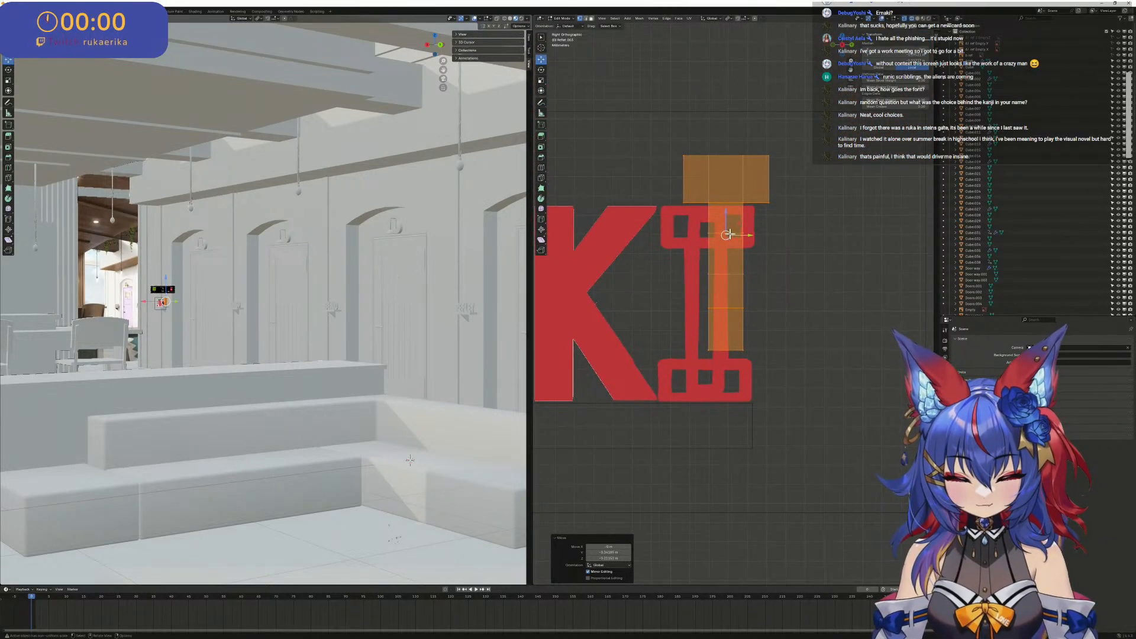
{"action": "key", "text": "g"}
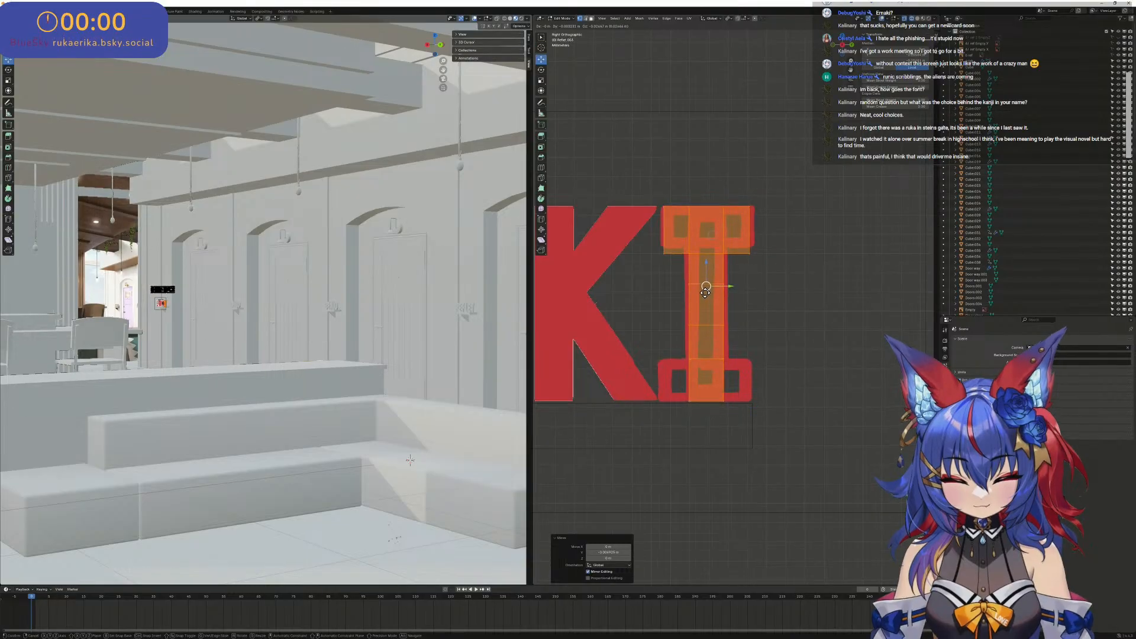
{"action": "left_click", "coordinate": [707, 290]}
- Raise the lower edge of the T's crossbar to fit the I's upper serif and adjust the bar's side along Y
{"action": "left_click_drag", "start_coordinate": [658, 251], "coordinate": [647, 245]}
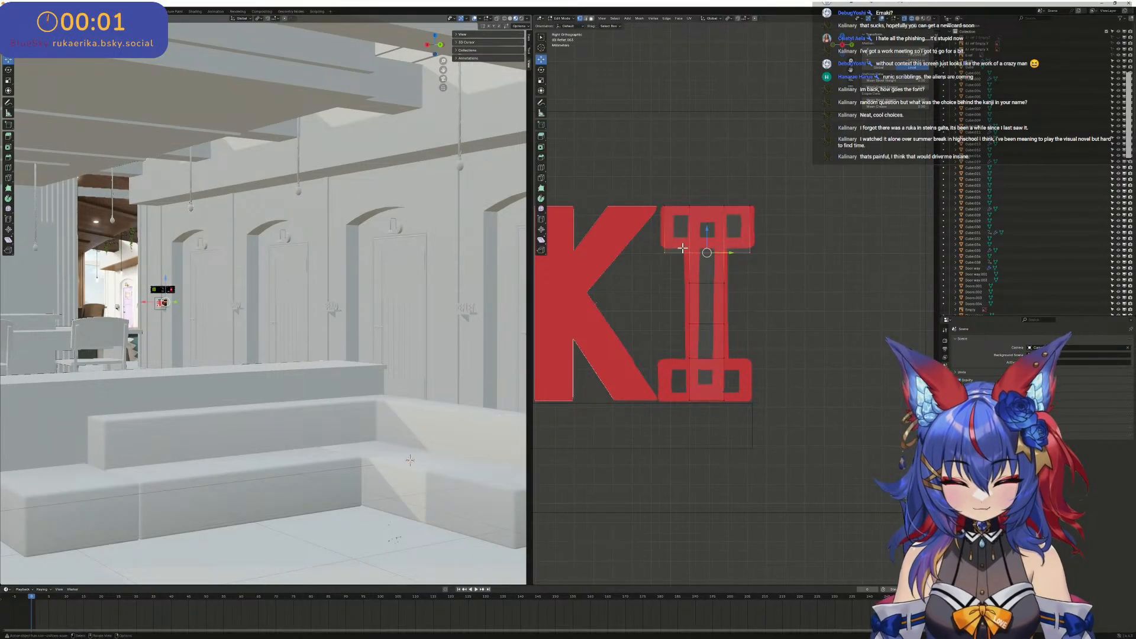
{"action": "scroll", "coordinate": [692, 232], "scroll_direction": "up", "scroll_amount": 3}
{"action": "middle_click_drag", "start_coordinate": [694, 210], "coordinate": [744, 235], "text": "shift"}
{"action": "left_click_drag", "start_coordinate": [737, 237], "coordinate": [737, 225]}
{"action": "left_click", "coordinate": [664, 173]}
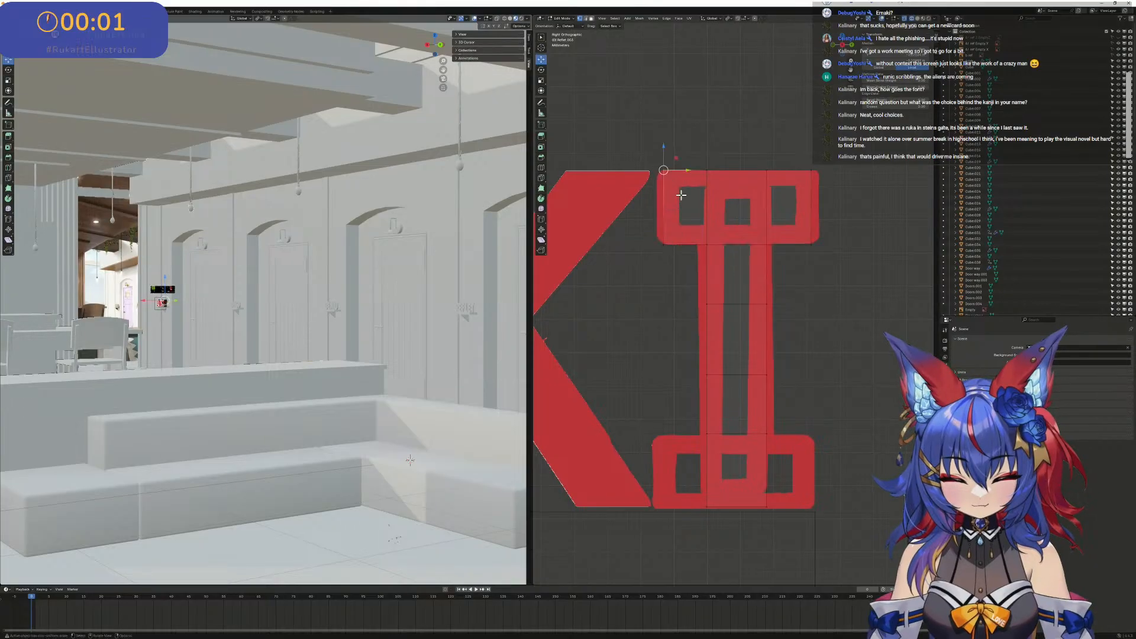
{"action": "left_click", "coordinate": [667, 205]}
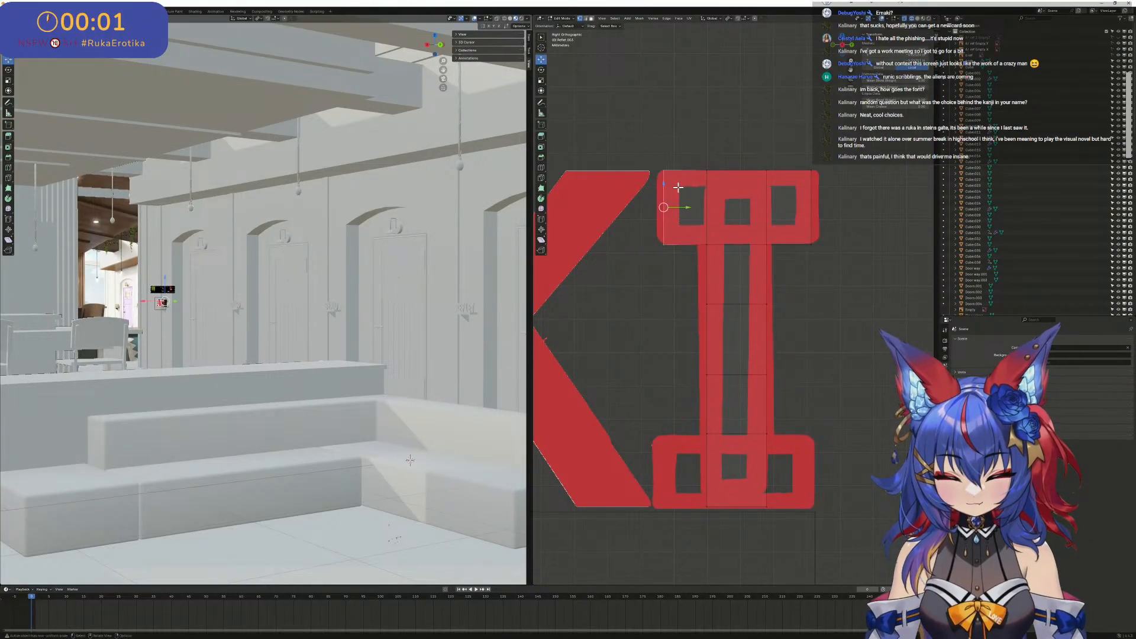
{"action": "left_click_drag", "start_coordinate": [686, 206], "coordinate": [844, 210]}
- Select the stem's bottom edge and move it along Z to match the base of the I in the reference
{"action": "middle_click_drag", "start_coordinate": [773, 375], "coordinate": [796, 238], "text": "shift"}
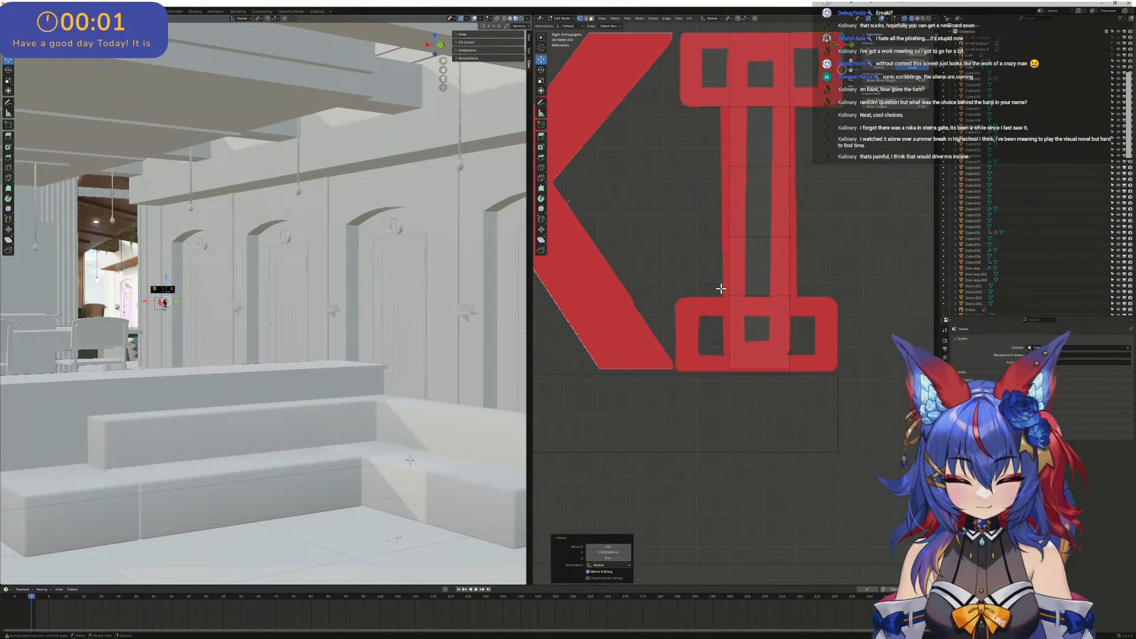
{"action": "left_click_drag", "start_coordinate": [719, 284], "coordinate": [743, 399]}
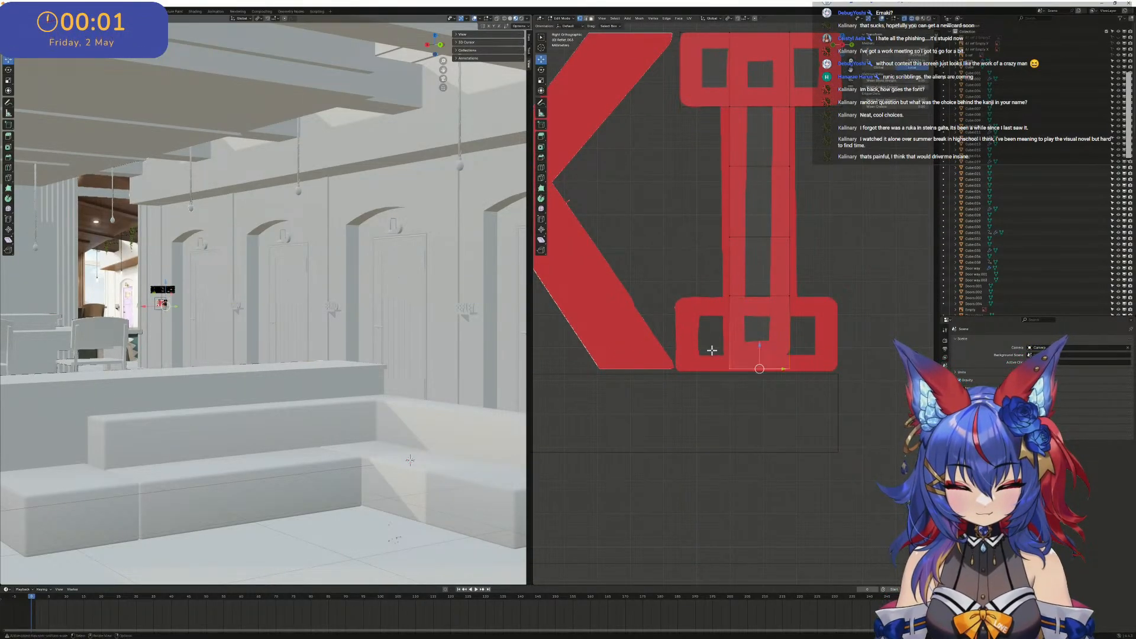
{"action": "key", "text": "g"}
{"action": "key", "text": "z"}
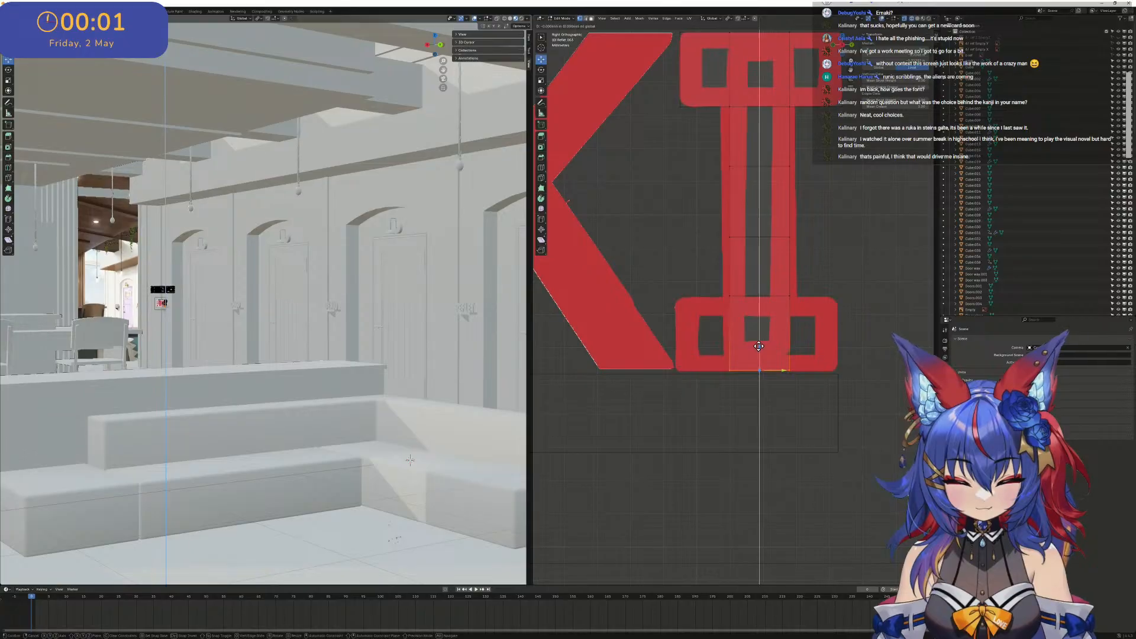
{"action": "left_click_drag", "start_coordinate": [759, 347], "coordinate": [759, 346]}
{"action": "left_click", "coordinate": [756, 338]}
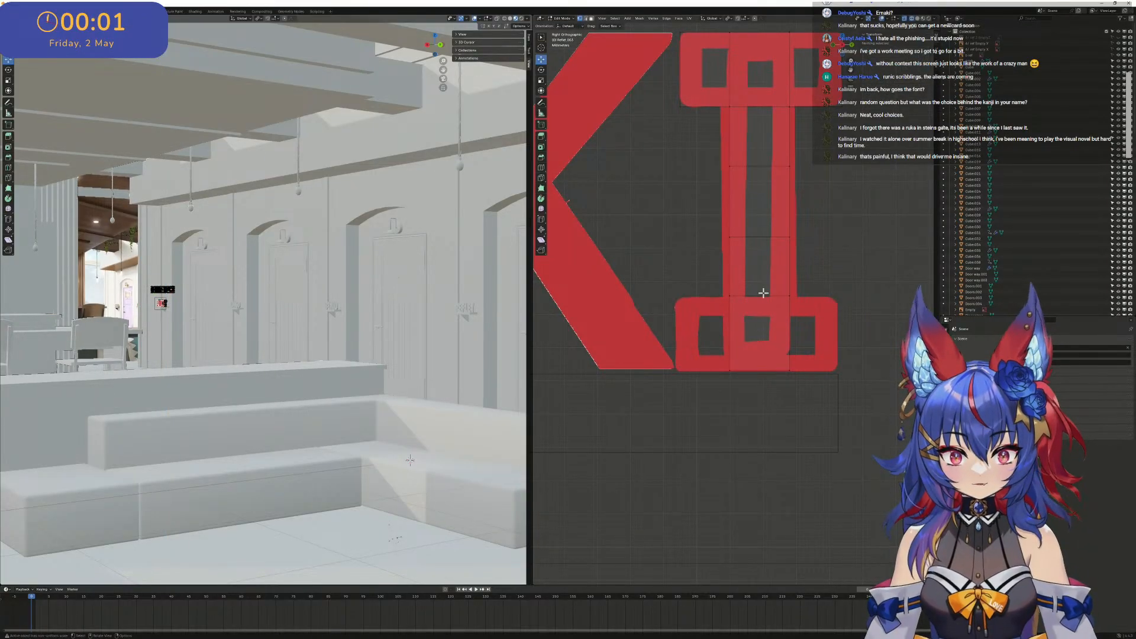
- Extrude both sides of the I's stem foot along Y to form the lower serif matching the reference
{"action": "left_click_drag", "start_coordinate": [718, 284], "coordinate": [745, 377]}
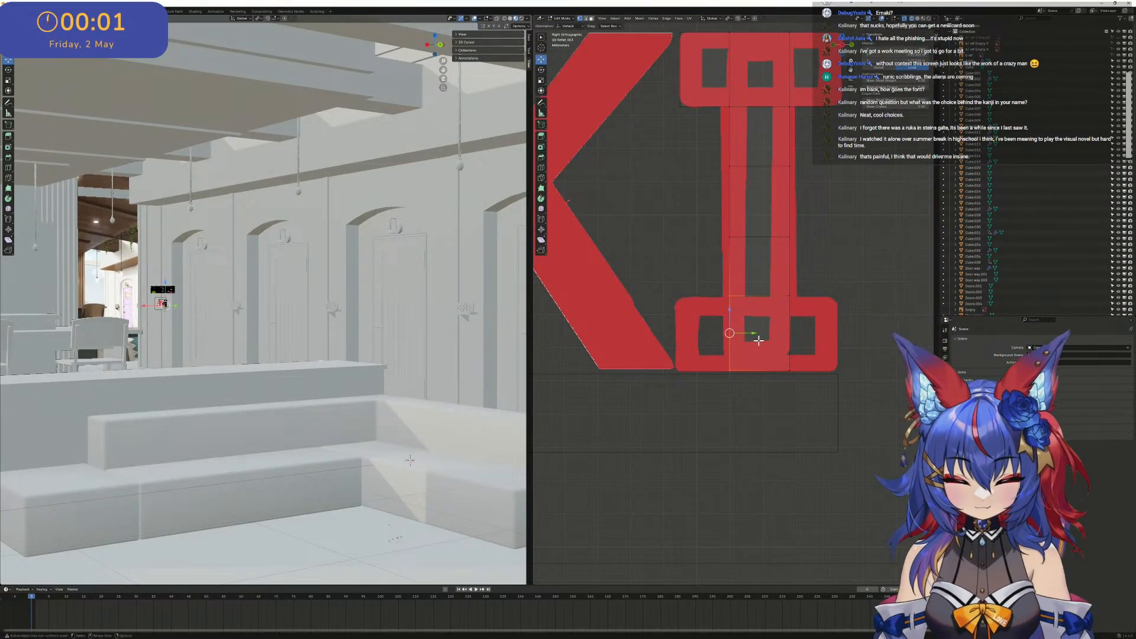
{"action": "left_click_drag", "start_coordinate": [754, 335], "coordinate": [676, 345]}
{"action": "left_click_drag", "start_coordinate": [825, 384], "coordinate": [761, 271]}
{"action": "key", "text": "e"}
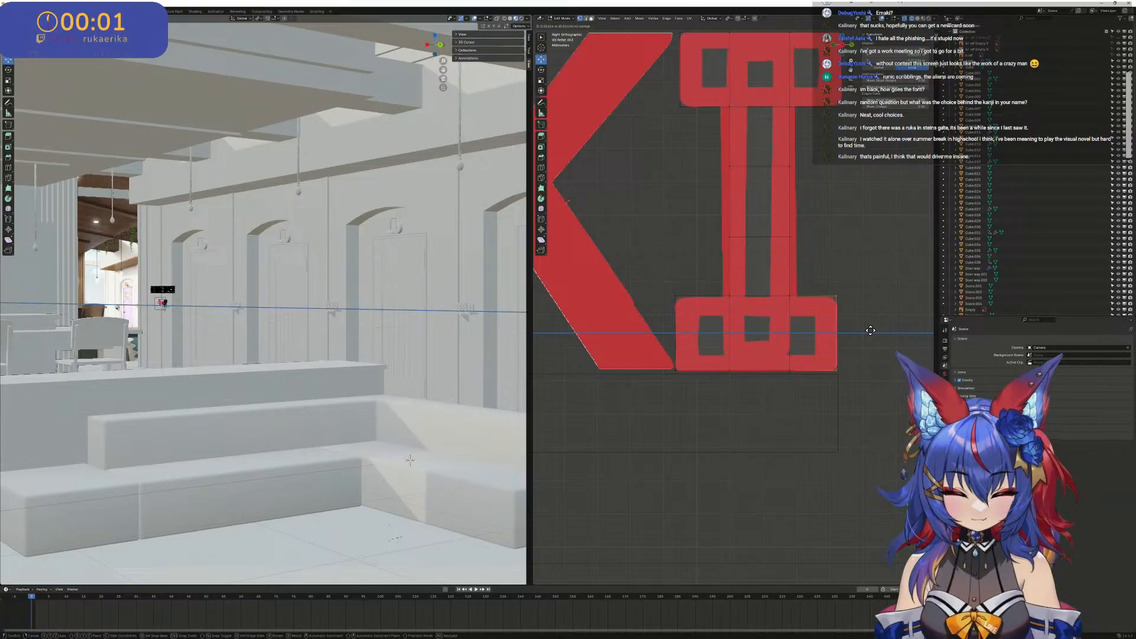
{"action": "left_click", "coordinate": [867, 330]}
{"action": "scroll", "coordinate": [829, 326], "scroll_direction": "down", "scroll_amount": 5}
{"action": "middle_click_drag", "start_coordinate": [760, 331], "coordinate": [817, 352], "text": "shift"}
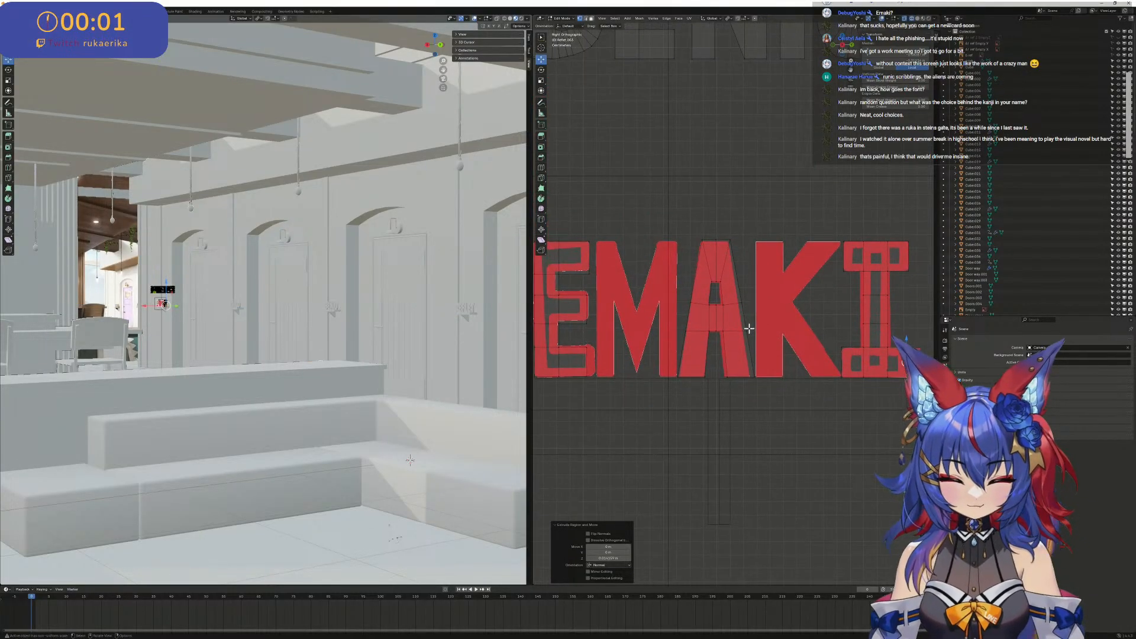
- Duplicate the stem and diagonal of the N in BENIO and place the copy above the EMAKI reference
{"action": "scroll", "coordinate": [758, 282], "scroll_direction": "down", "scroll_amount": 5}
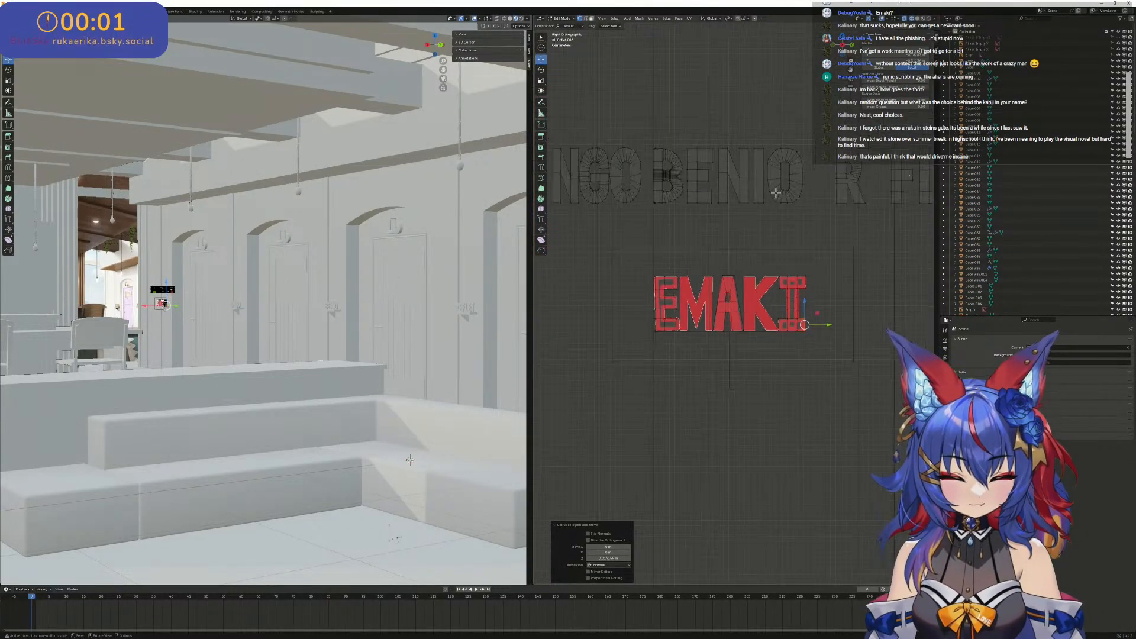
{"action": "scroll", "coordinate": [741, 181], "scroll_direction": "up", "scroll_amount": 1}
{"action": "scroll", "coordinate": [722, 105], "scroll_direction": "up", "scroll_amount": 2}
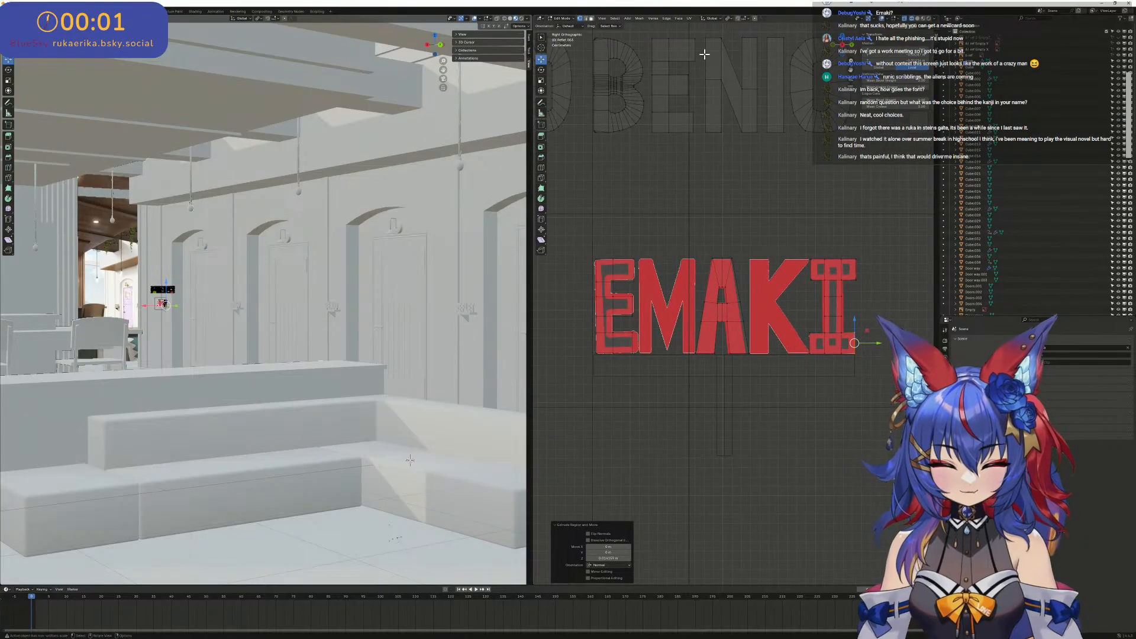
{"action": "left_click_drag", "start_coordinate": [702, 31], "coordinate": [743, 159]}
{"action": "scroll", "coordinate": [740, 71], "scroll_direction": "up", "scroll_amount": 3}
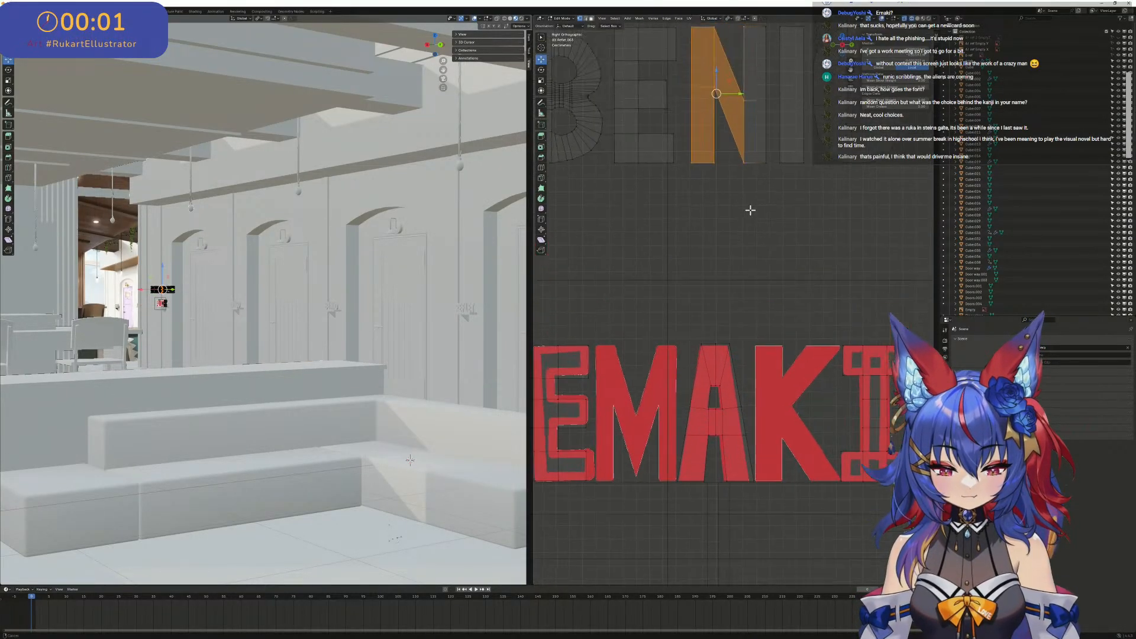
{"action": "left_click_drag", "start_coordinate": [761, 99], "coordinate": [733, 54], "text": "ctrl"}
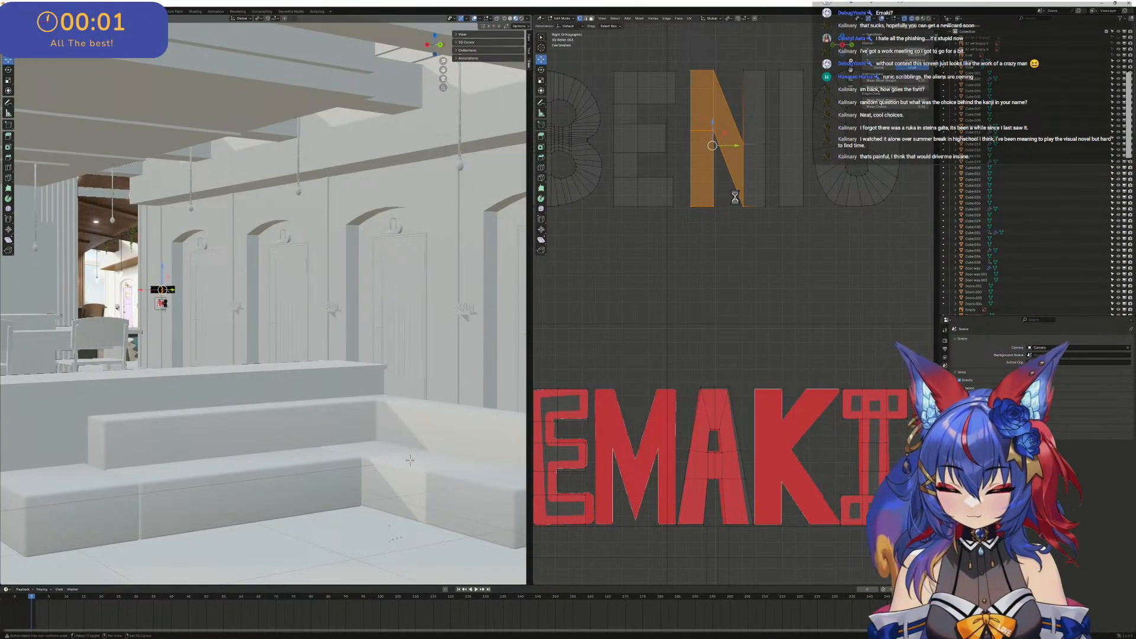
{"action": "key", "text": "shift+d"}
{"action": "left_click", "coordinate": [636, 355]}
{"action": "middle_click_drag", "start_coordinate": [639, 305], "coordinate": [776, 147], "text": "shift"}
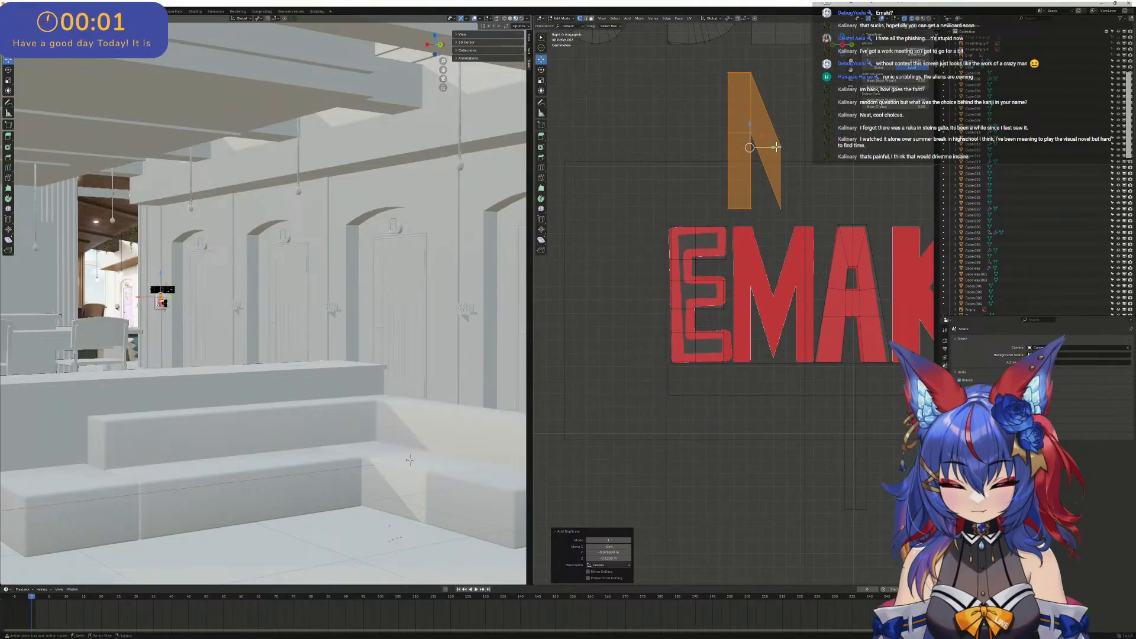
- Move the copied N piece down onto the M and align its stem with the M's left leg along Y
{"action": "left_click_drag", "start_coordinate": [750, 149], "coordinate": [756, 302]}
{"action": "left_click", "coordinate": [756, 303]}
{"action": "scroll", "coordinate": [755, 299], "scroll_direction": "up", "scroll_amount": 5}
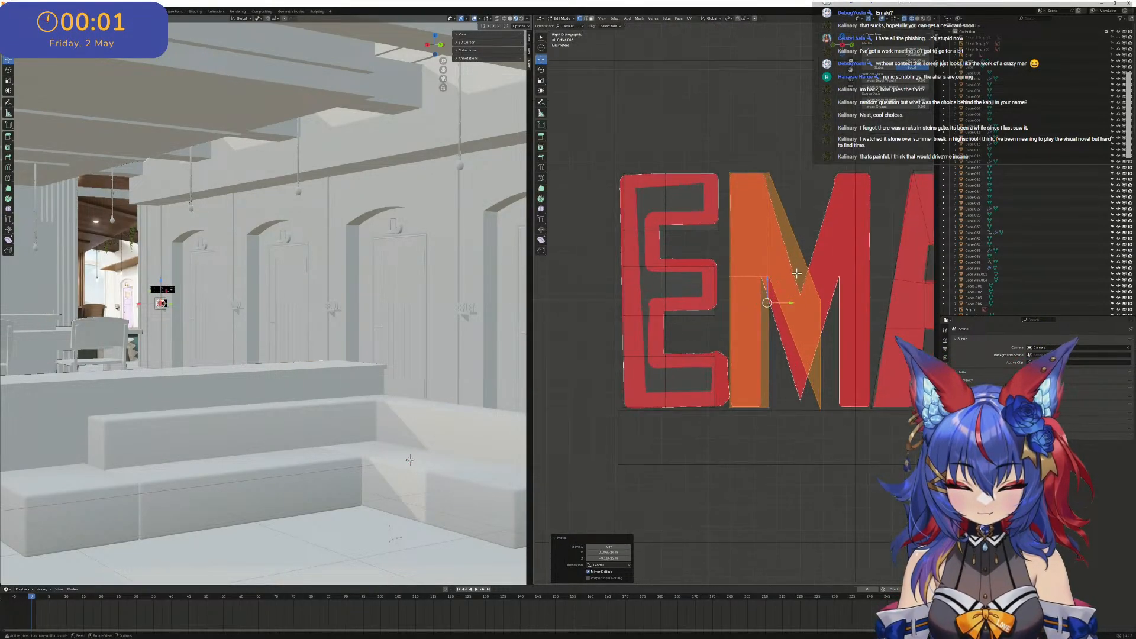
{"action": "middle_click_drag", "start_coordinate": [814, 270], "coordinate": [752, 256], "text": "shift"}
{"action": "scroll", "coordinate": [749, 265], "scroll_direction": "down", "scroll_amount": 2}
{"action": "left_click_drag", "start_coordinate": [858, 422], "coordinate": [755, 232]}
{"action": "left_click", "coordinate": [794, 232]}
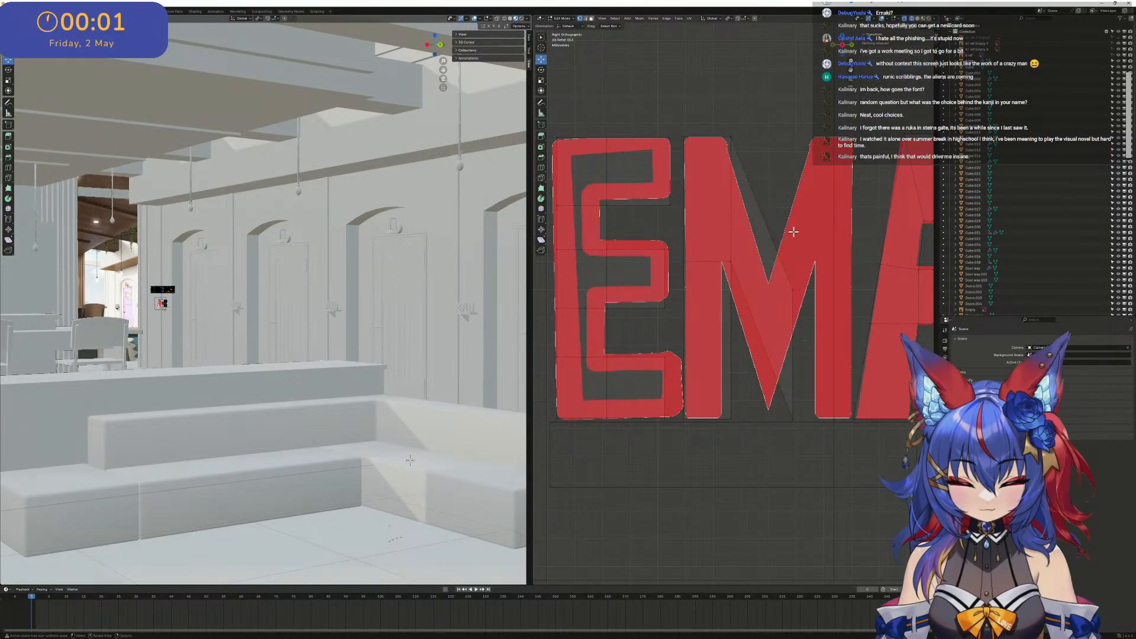
- Select the diagonal piece and shift it along Y to fit the M's left diagonal
{"action": "left_click_drag", "start_coordinate": [726, 119], "coordinate": [824, 407]}
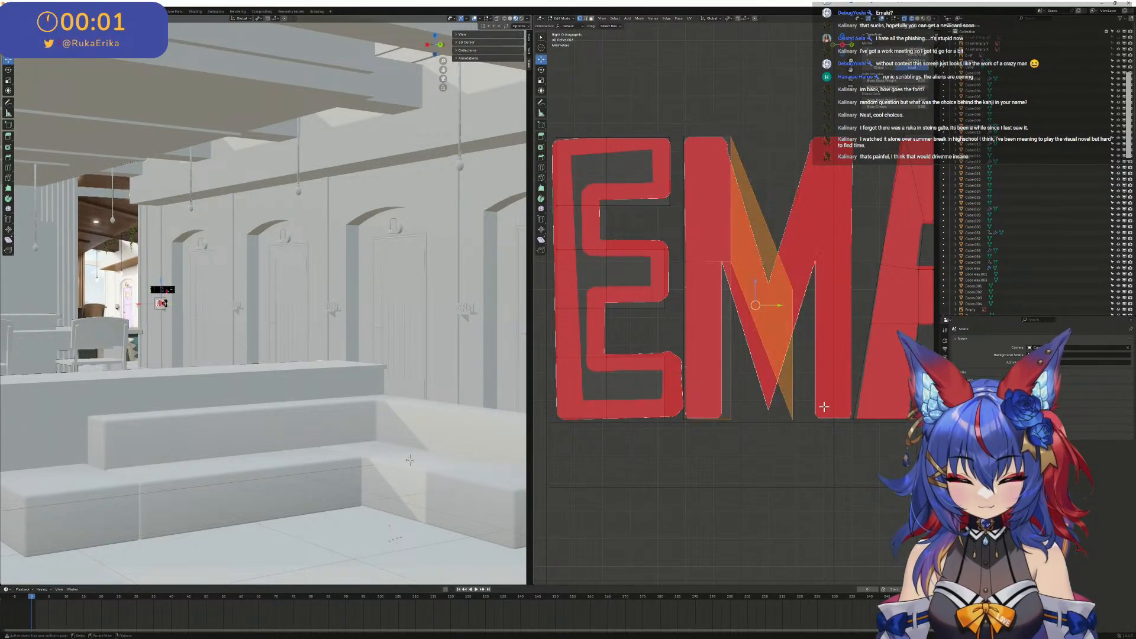
{"action": "key", "text": "g"}
{"action": "key", "text": "y"}
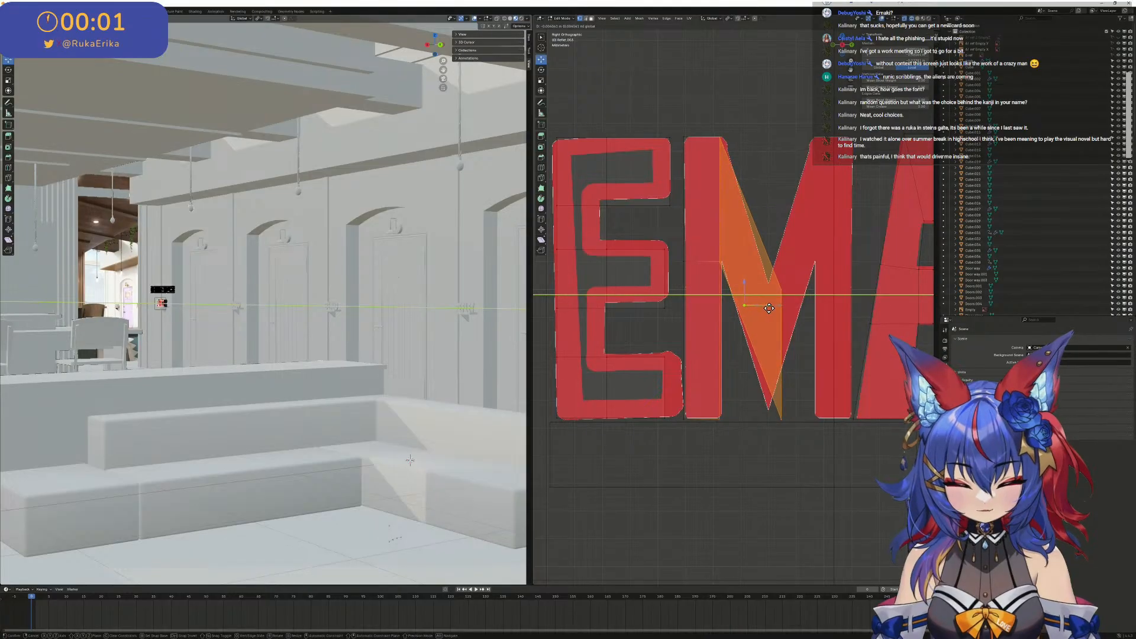
{"action": "left_click_drag", "start_coordinate": [771, 308], "coordinate": [771, 308]}
- Adjust the diagonal's inner vertices to meet the M's centre line and valley, completing its left half
{"action": "left_click_drag", "start_coordinate": [817, 432], "coordinate": [757, 256]}
{"action": "left_click_drag", "start_coordinate": [810, 359], "coordinate": [768, 345]}
{"action": "left_click_drag", "start_coordinate": [789, 297], "coordinate": [770, 282]}
{"action": "scroll", "coordinate": [769, 278], "scroll_direction": "down", "scroll_amount": 3}
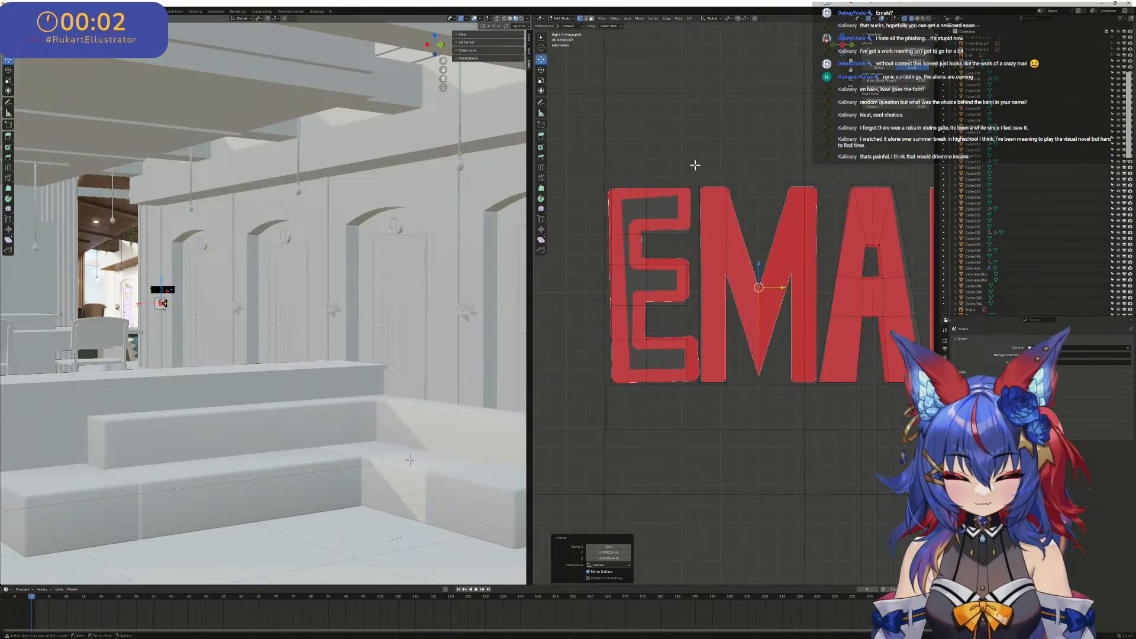
{"action": "scroll", "coordinate": [773, 225], "scroll_direction": "up", "scroll_amount": 4}
{"action": "mouse_move", "coordinate": [651, 61]}
{"action": "left_mouse_down"}
{"action": "mouse_move", "coordinate": [782, 487]}
{"action": "mouse_move", "coordinate": [790, 473]}
{"action": "left_mouse_up"}
- Move the lower edge of the E's top arm along Z to match the reference and adjust its inner corner
{"action": "scroll", "coordinate": [714, 277], "scroll_direction": "down", "scroll_amount": 1}
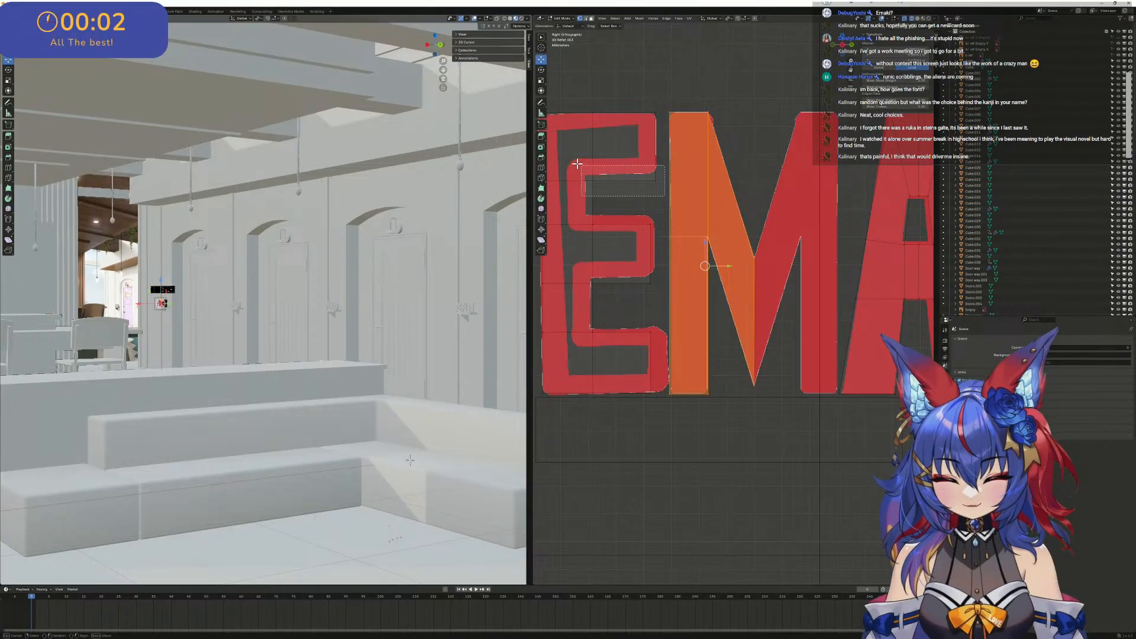
{"action": "left_click", "coordinate": [623, 179]}
{"action": "key", "text": "g"}
{"action": "key", "text": "z"}
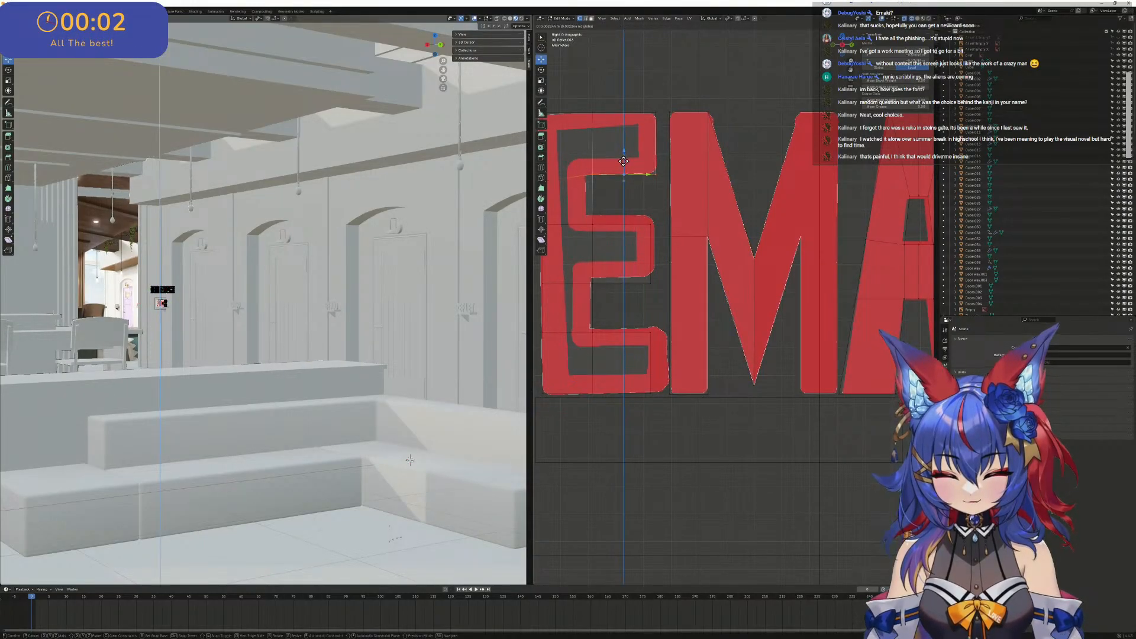
{"action": "left_click_drag", "start_coordinate": [623, 161], "coordinate": [602, 364]}
{"action": "left_click_drag", "start_coordinate": [616, 254], "coordinate": [614, 255]}
{"action": "left_click", "coordinate": [584, 162]}
{"action": "left_click_drag", "start_coordinate": [583, 159], "coordinate": [604, 196]}
{"action": "left_click", "coordinate": [606, 188]}
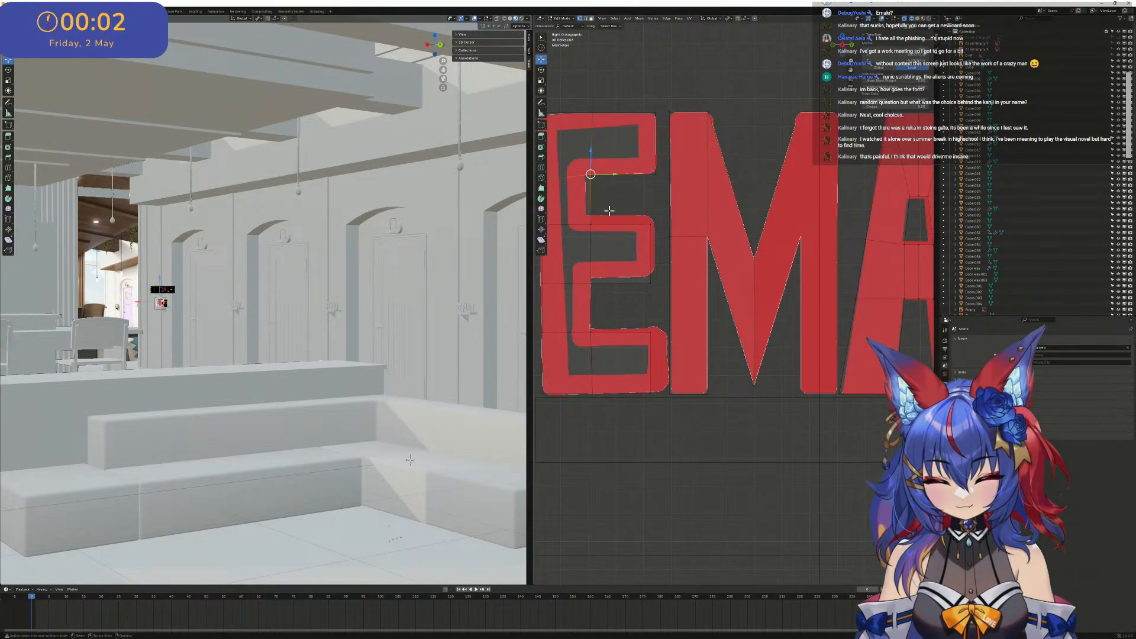
- Move the E's middle arm along Z onto the reference and adjust its upper edge
{"action": "left_click_drag", "start_coordinate": [619, 239], "coordinate": [573, 197]}
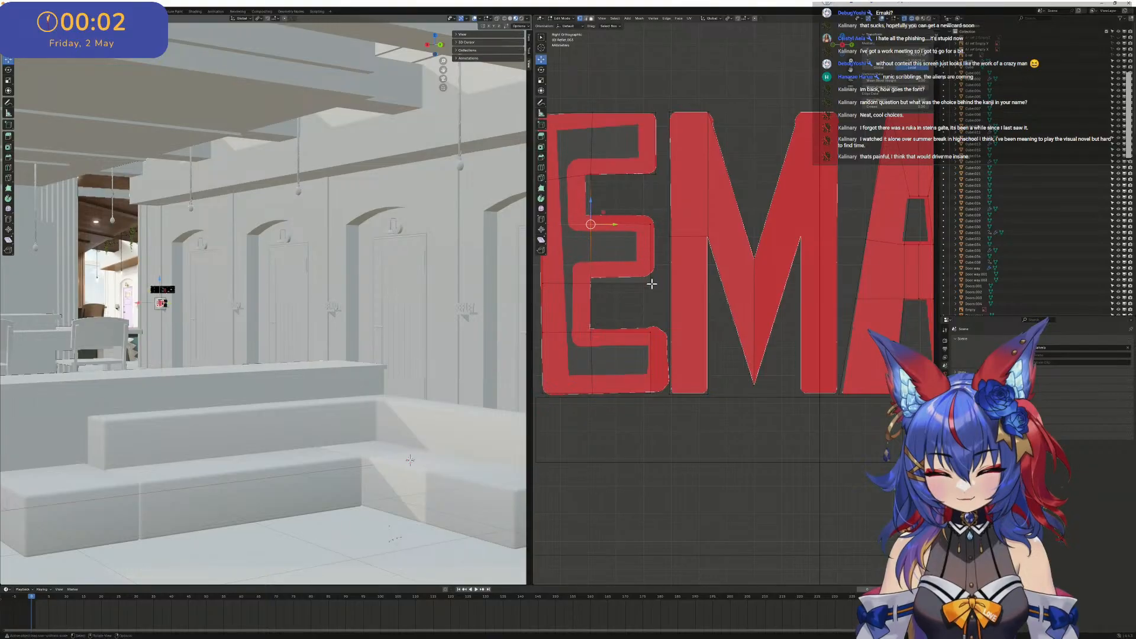
{"action": "middle_click_drag", "start_coordinate": [662, 292], "coordinate": [706, 302], "text": "shift"}
{"action": "left_click_drag", "start_coordinate": [707, 303], "coordinate": [577, 223]}
{"action": "key", "text": "g"}
{"action": "key", "text": "z"}
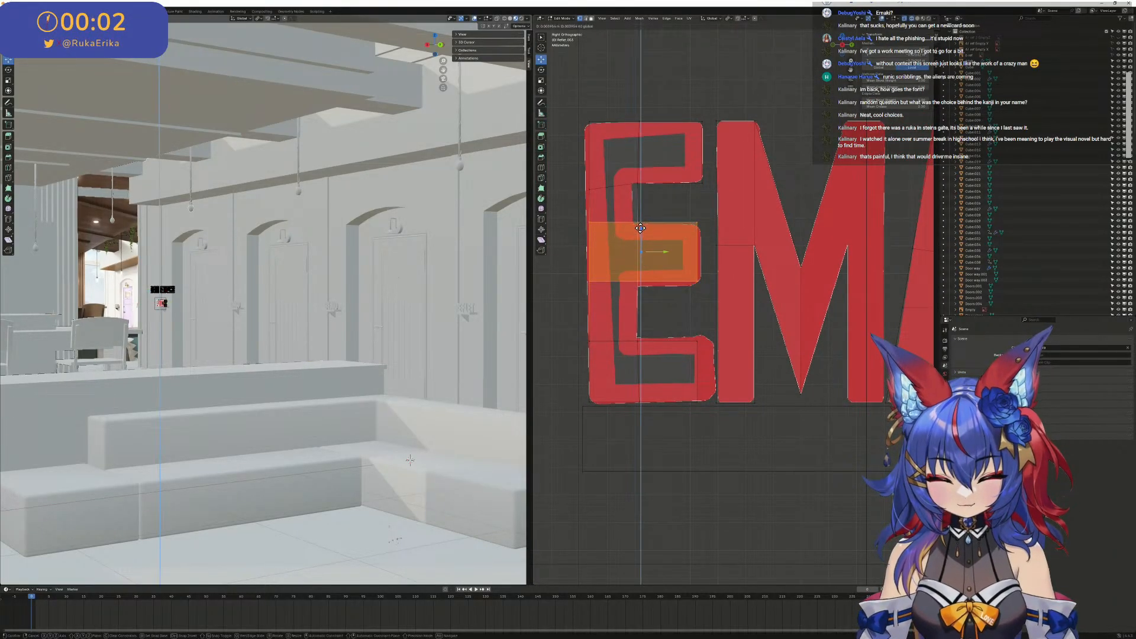
{"action": "left_click", "coordinate": [631, 229]}
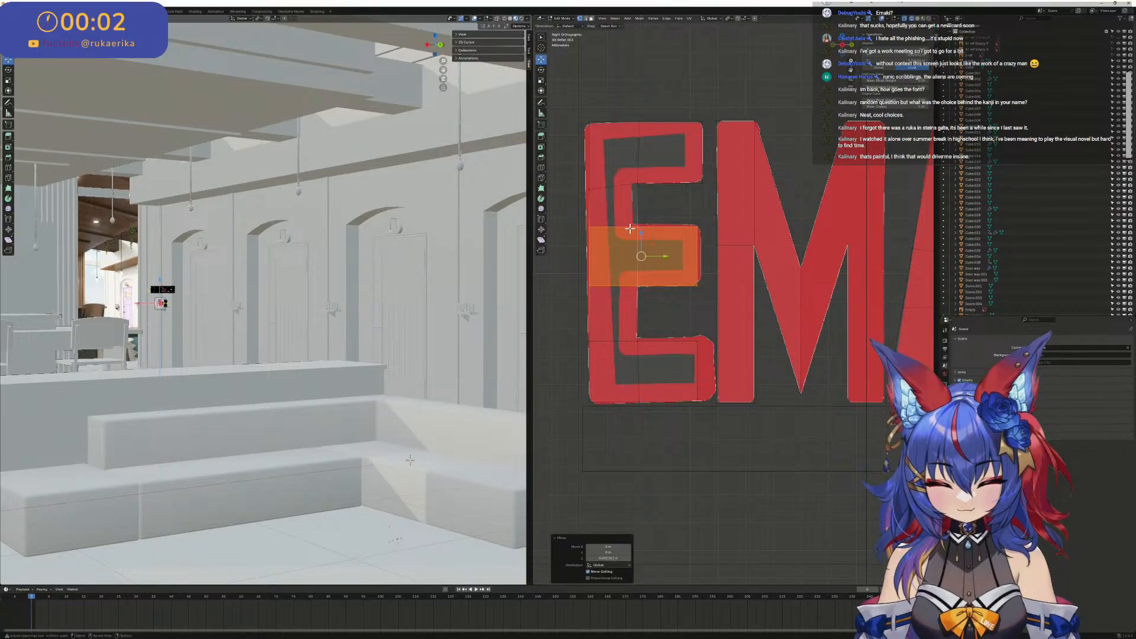
{"action": "left_click", "coordinate": [571, 224]}
{"action": "left_click", "coordinate": [708, 229]}
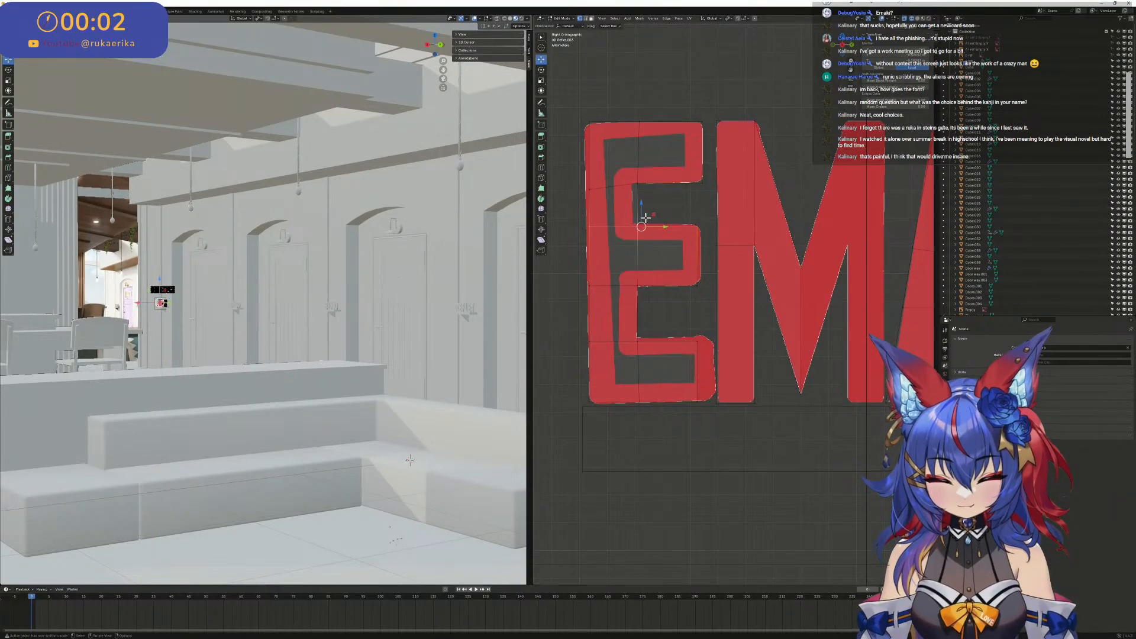
{"action": "left_click_drag", "start_coordinate": [641, 203], "coordinate": [612, 170]}
- Shift the vertices on the E's outer left side along Y to follow the reference outline
{"action": "left_click_drag", "start_coordinate": [577, 112], "coordinate": [603, 118]}
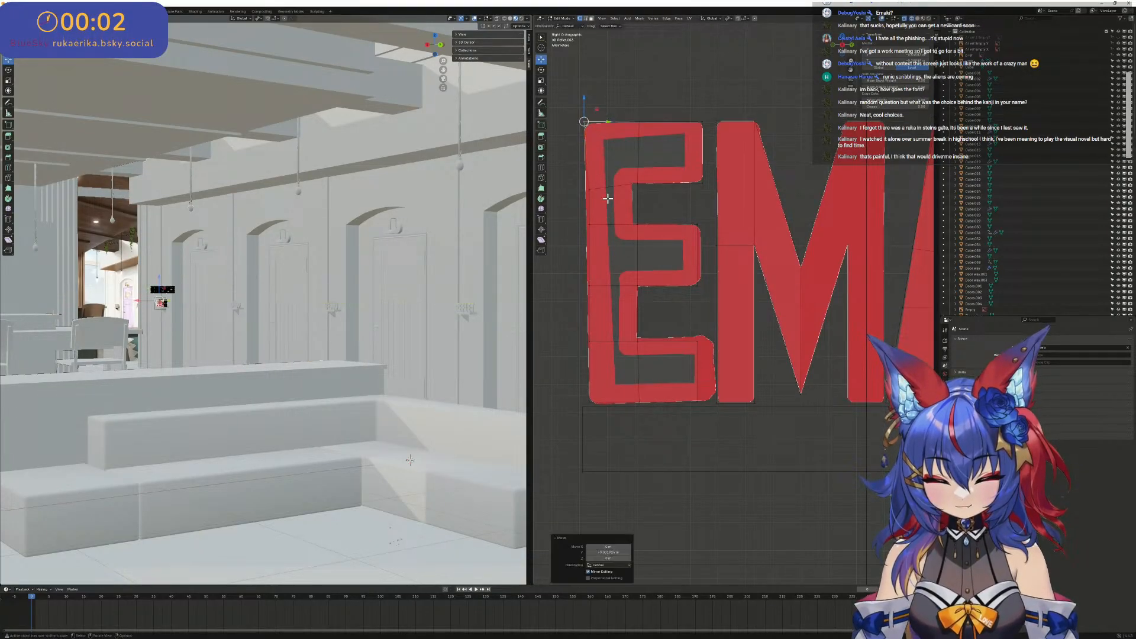
{"action": "left_click", "coordinate": [618, 194]}
{"action": "left_click_drag", "start_coordinate": [608, 188], "coordinate": [604, 226]}
{"action": "left_click", "coordinate": [600, 228]}
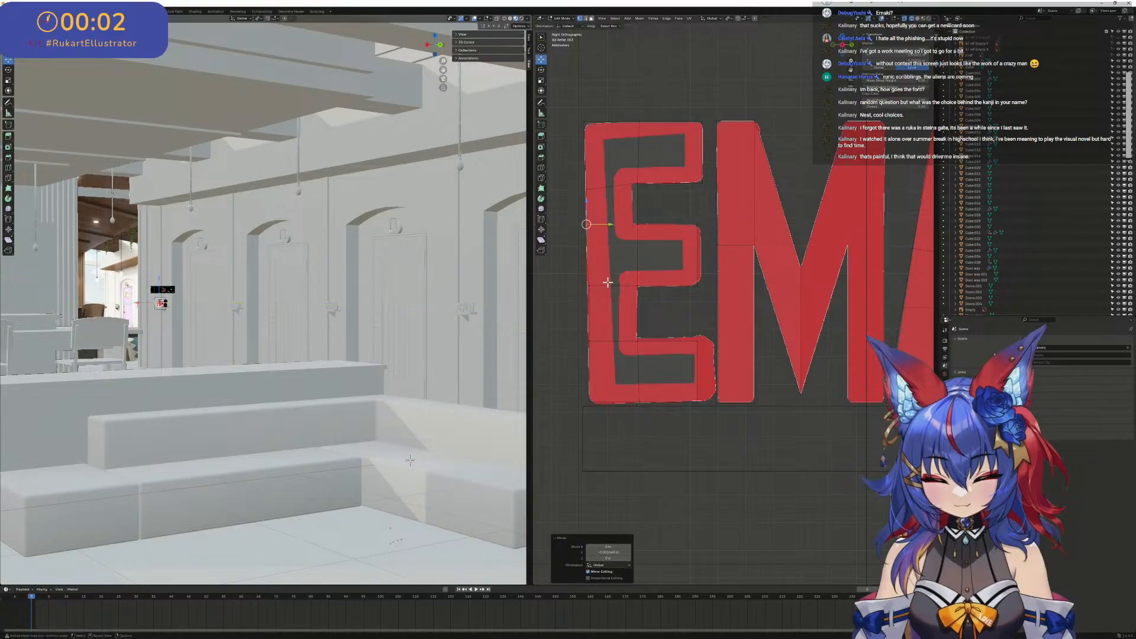
{"action": "left_click", "coordinate": [604, 285]}
{"action": "left_click_drag", "start_coordinate": [607, 286], "coordinate": [609, 287]}
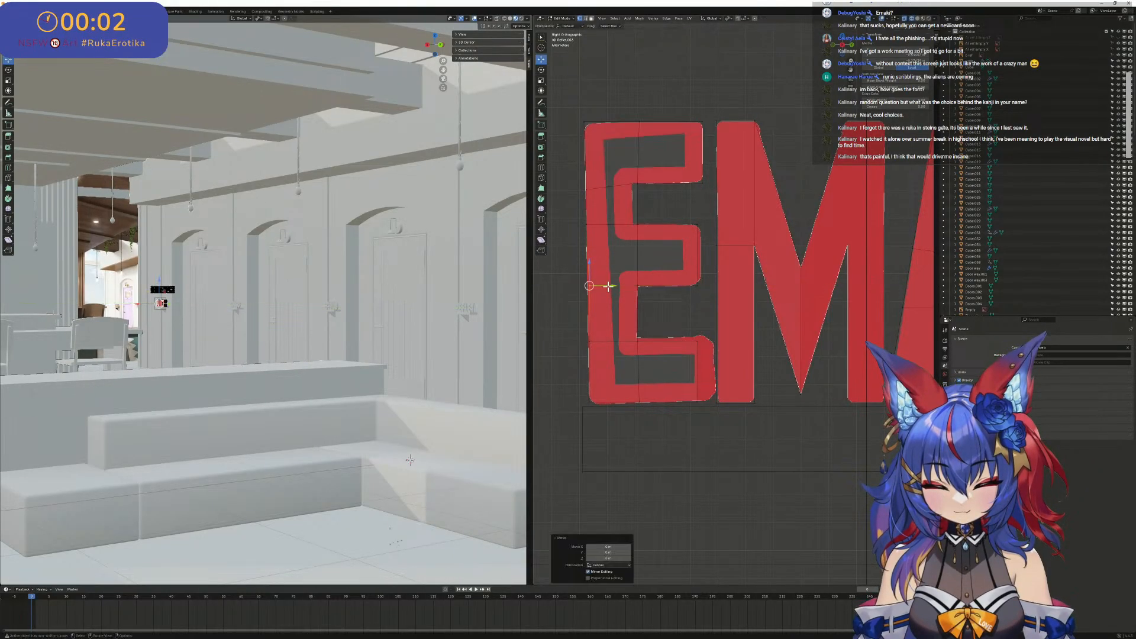
- Extend the end of the E's bottom arm along Y and adjust the arm's upper edge to the reference
{"action": "scroll", "coordinate": [718, 374], "scroll_direction": "up", "scroll_amount": 1}
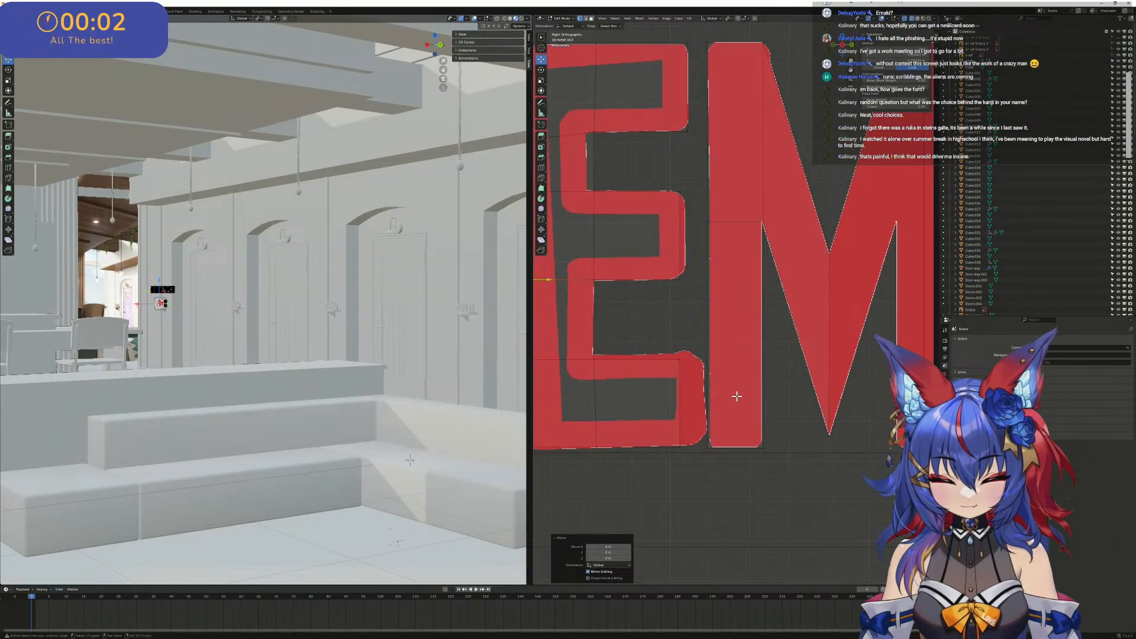
{"action": "scroll", "coordinate": [668, 436], "scroll_direction": "up", "scroll_amount": 2}
{"action": "left_click_drag", "start_coordinate": [668, 436], "coordinate": [685, 472]}
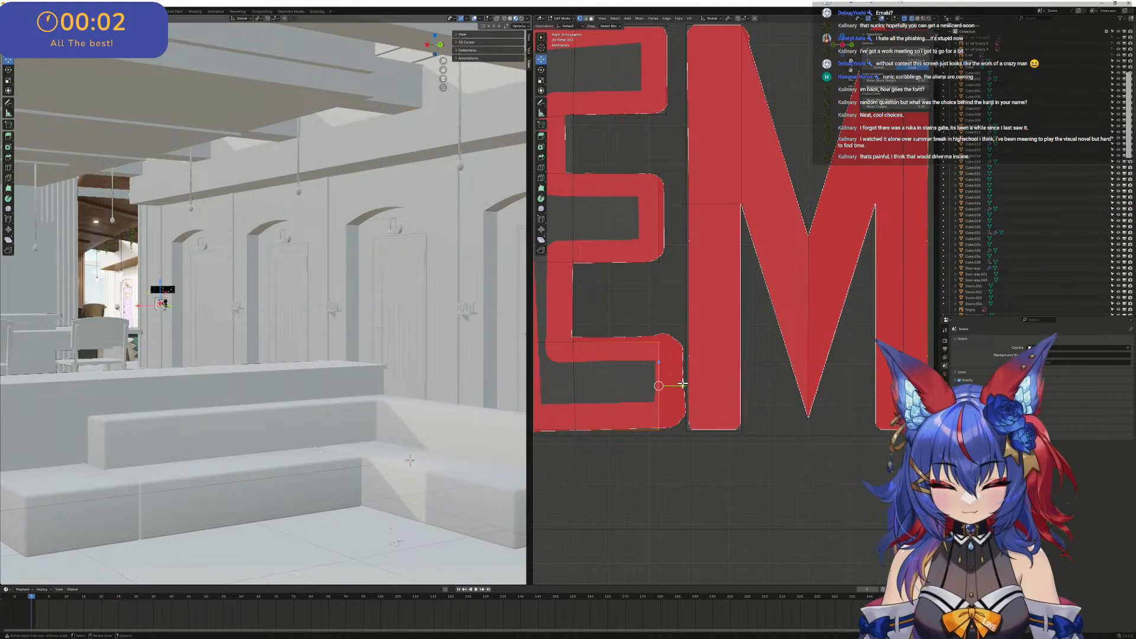
{"action": "left_click_drag", "start_coordinate": [683, 384], "coordinate": [689, 386]}
{"action": "left_click_drag", "start_coordinate": [690, 386], "coordinate": [710, 389]}
{"action": "left_click_drag", "start_coordinate": [549, 320], "coordinate": [694, 365]}
{"action": "left_click_drag", "start_coordinate": [633, 330], "coordinate": [627, 322]}
- Select the end of the E's middle arm and move it along Y to the reference edge
{"action": "scroll", "coordinate": [647, 270], "scroll_direction": "down", "scroll_amount": 2}
{"action": "middle_click_drag", "start_coordinate": [663, 210], "coordinate": [660, 268], "text": "shift"}
{"action": "left_click_drag", "start_coordinate": [692, 335], "coordinate": [664, 247]}
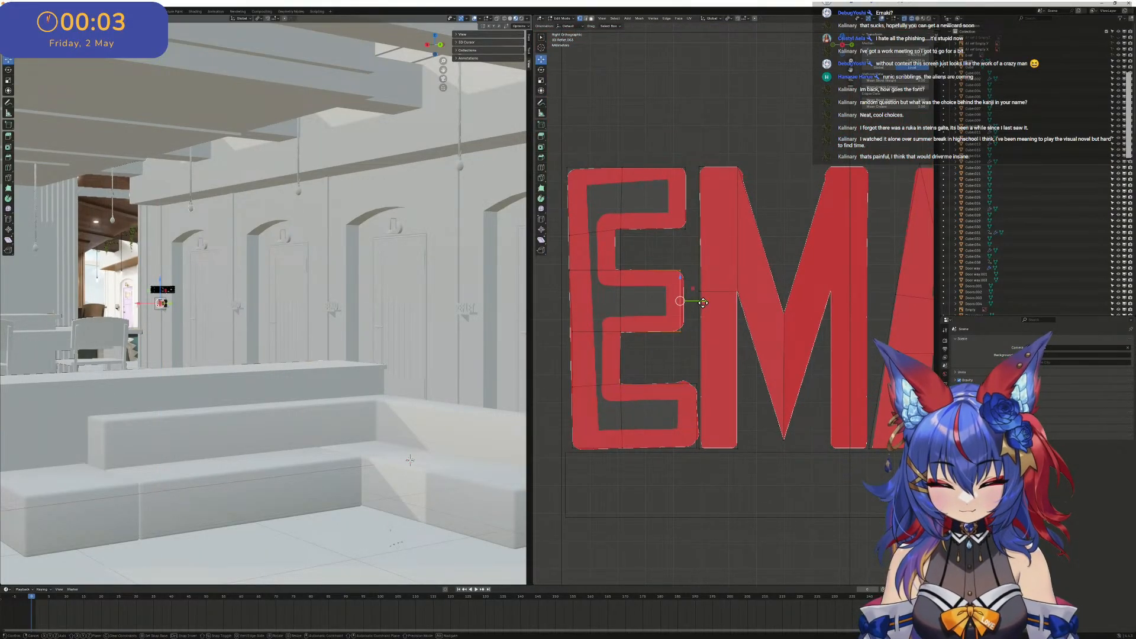
{"action": "left_click_drag", "start_coordinate": [693, 295], "coordinate": [702, 300]}
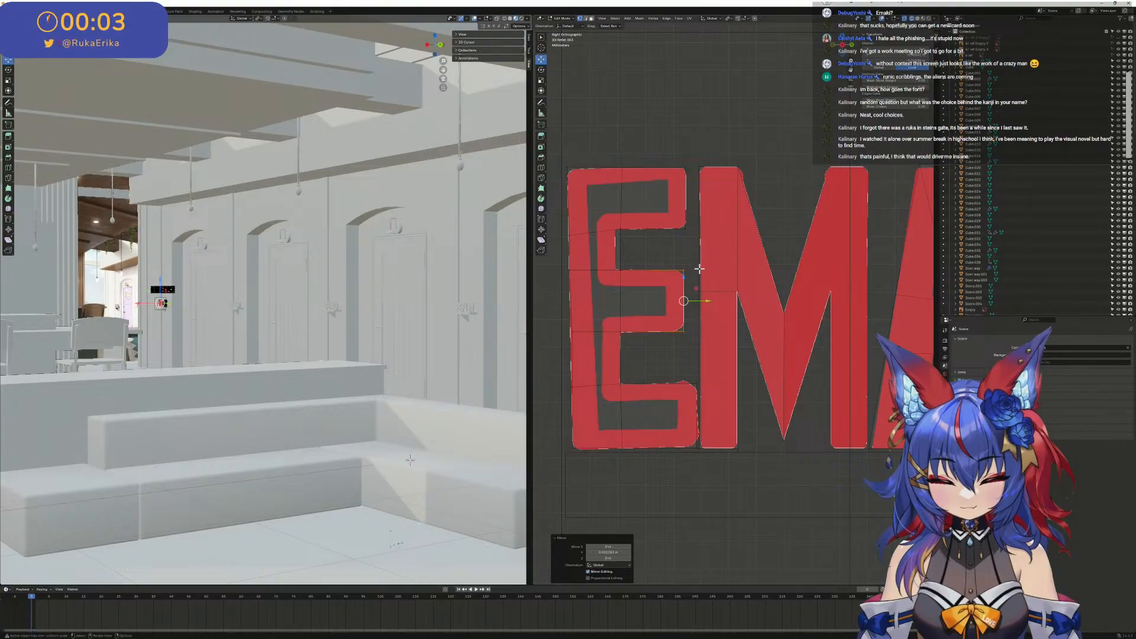
- Select the finished left half of the M and duplicate it above the lettering
{"action": "scroll", "coordinate": [755, 251], "scroll_direction": "down", "scroll_amount": 2}
{"action": "middle_click_drag", "start_coordinate": [796, 247], "coordinate": [693, 233], "text": "shift"}
{"action": "scroll", "coordinate": [657, 239], "scroll_direction": "down", "scroll_amount": 2}
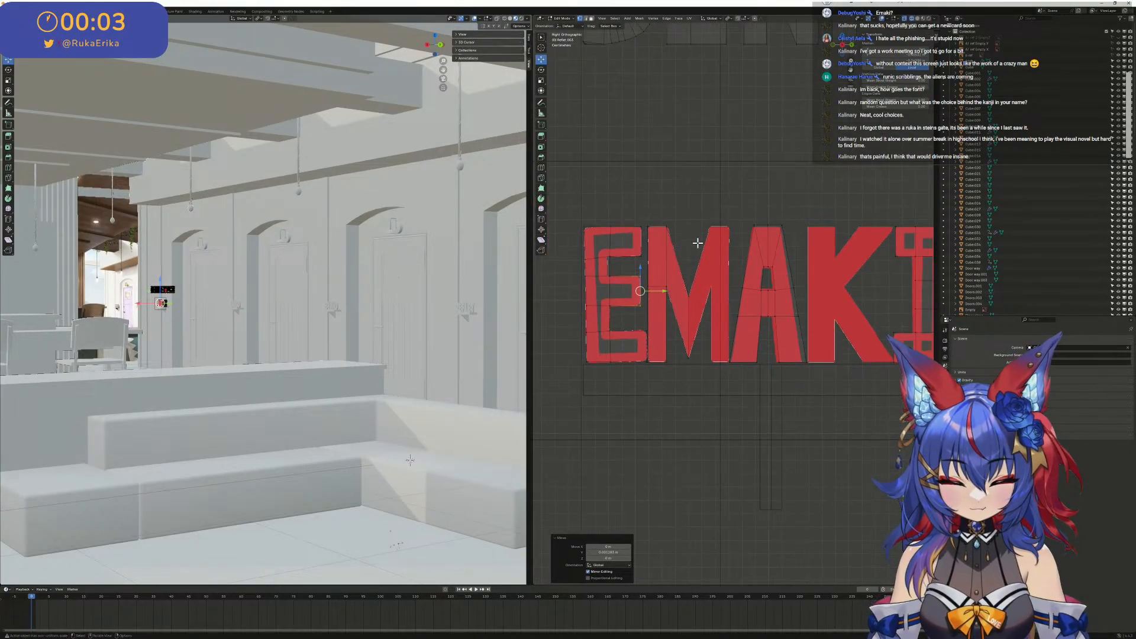
{"action": "scroll", "coordinate": [645, 279], "scroll_direction": "up", "scroll_amount": 2}
{"action": "middle_click_drag", "start_coordinate": [688, 392], "coordinate": [720, 408], "text": "shift"}
{"action": "mouse_move", "coordinate": [715, 440]}
{"action": "left_mouse_down"}
{"action": "mouse_move", "coordinate": [711, 345]}
{"action": "mouse_move", "coordinate": [647, 178]}
{"action": "mouse_move", "coordinate": [656, 182]}
{"action": "left_mouse_up"}
{"action": "left_click", "coordinate": [724, 438]}
{"action": "left_click_drag", "start_coordinate": [723, 438], "coordinate": [640, 191]}
{"action": "key", "text": "shift+d"}
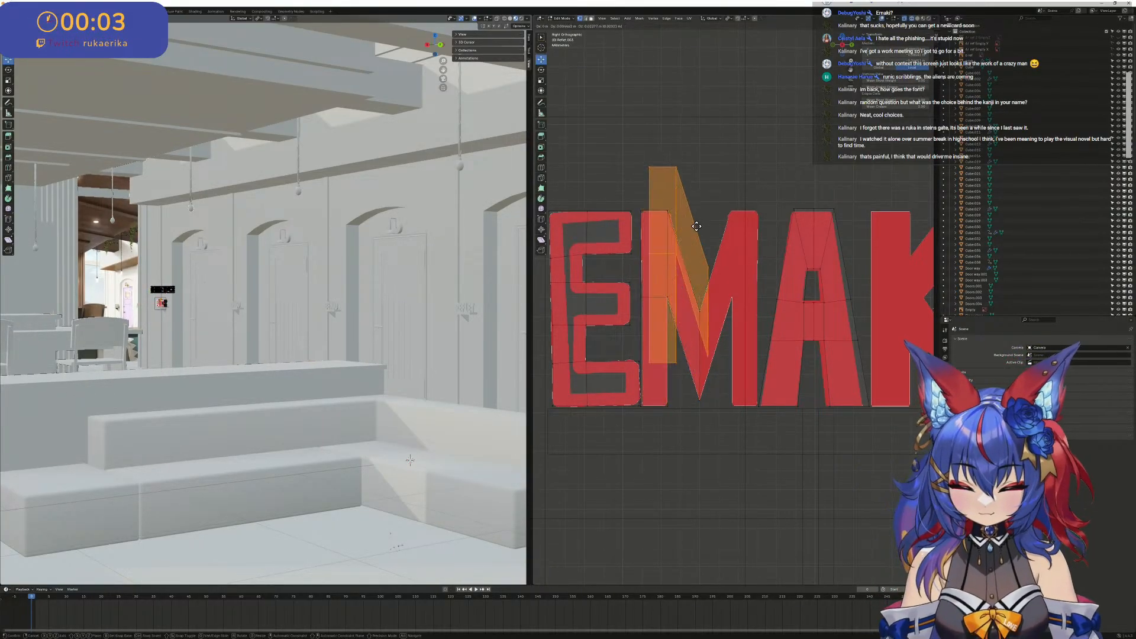
{"action": "left_click", "coordinate": [706, 129]}
- Mirror the duplicated M half along the global Y axis only
{"action": "key", "text": "ctrl+v"}
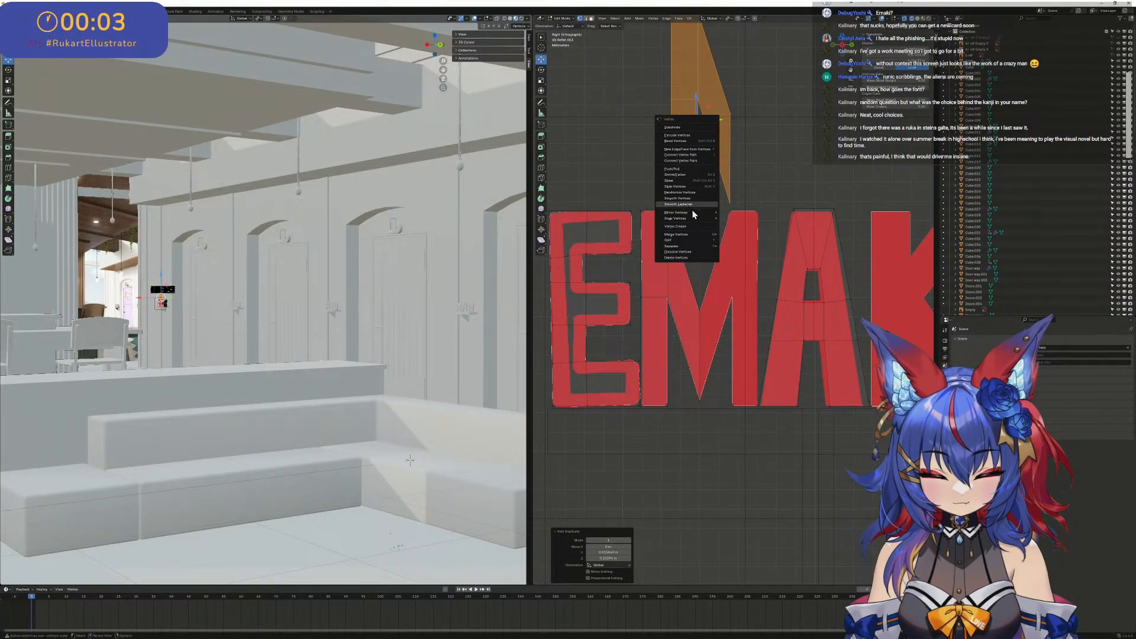
{"action": "mouse_move", "coordinate": [695, 212]}
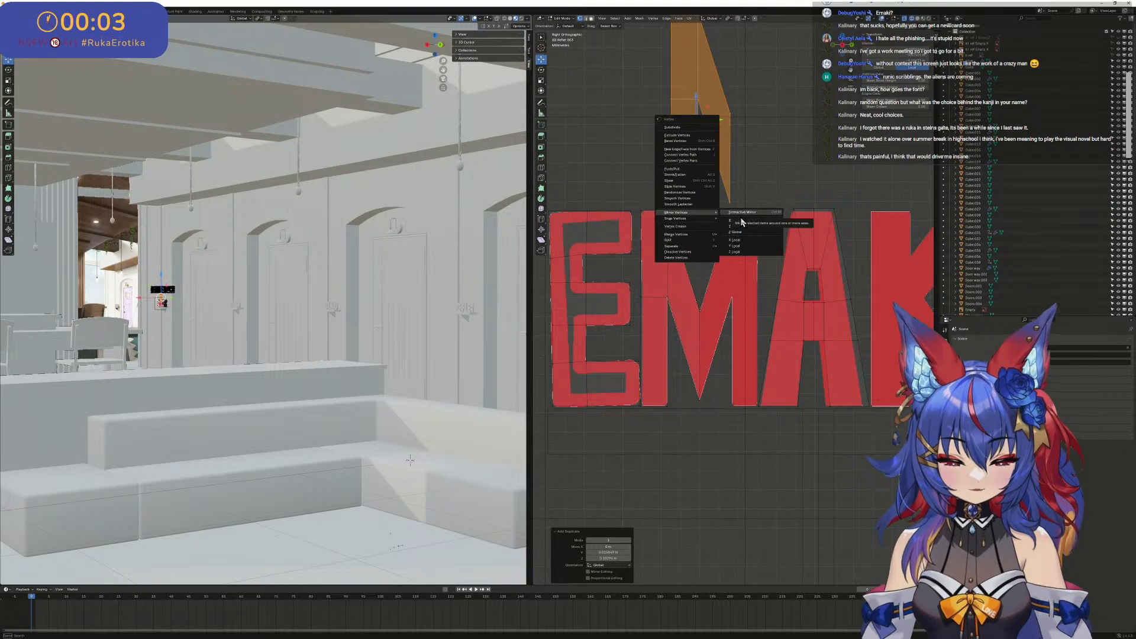
{"action": "left_click", "coordinate": [746, 252]}
{"action": "key", "text": "ctrl+v"}
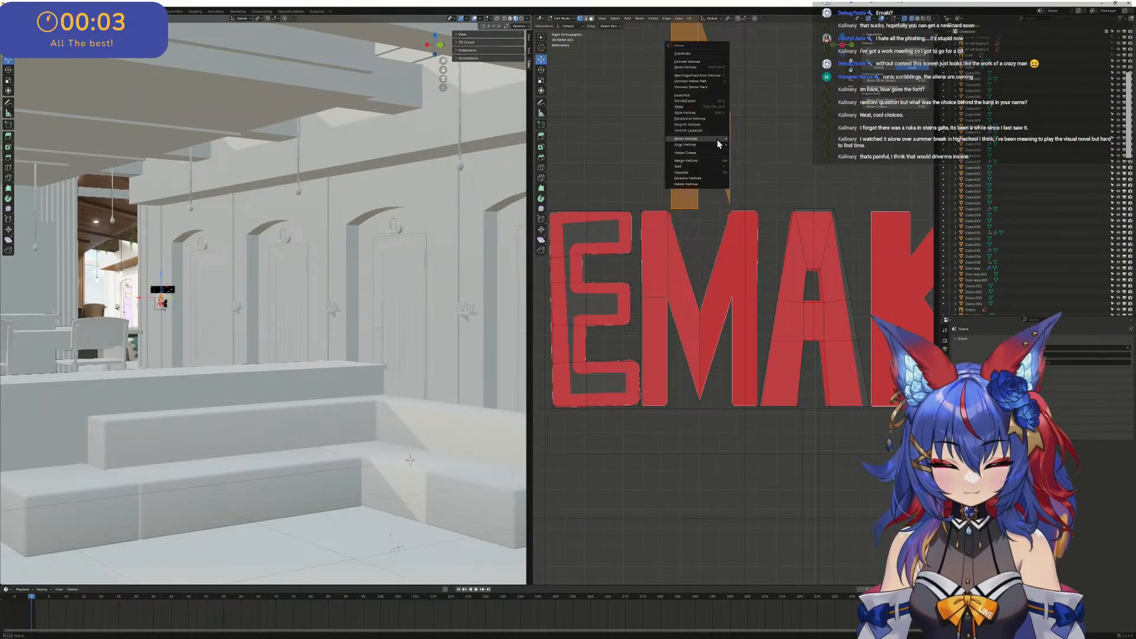
{"action": "mouse_move", "coordinate": [723, 164]}
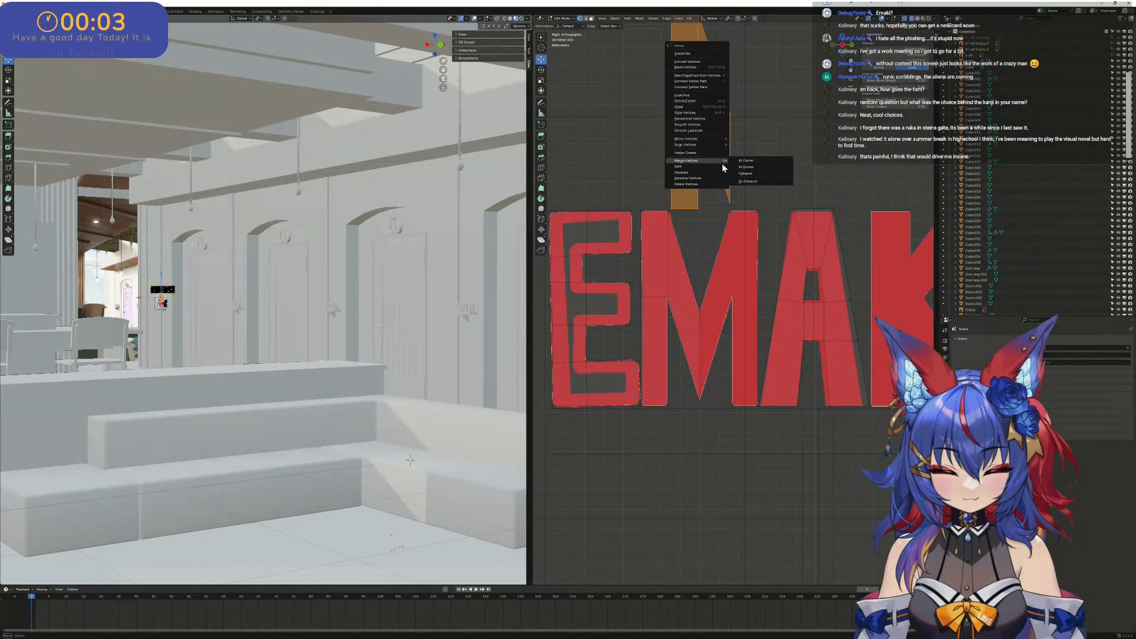
{"action": "mouse_move", "coordinate": [721, 141]}
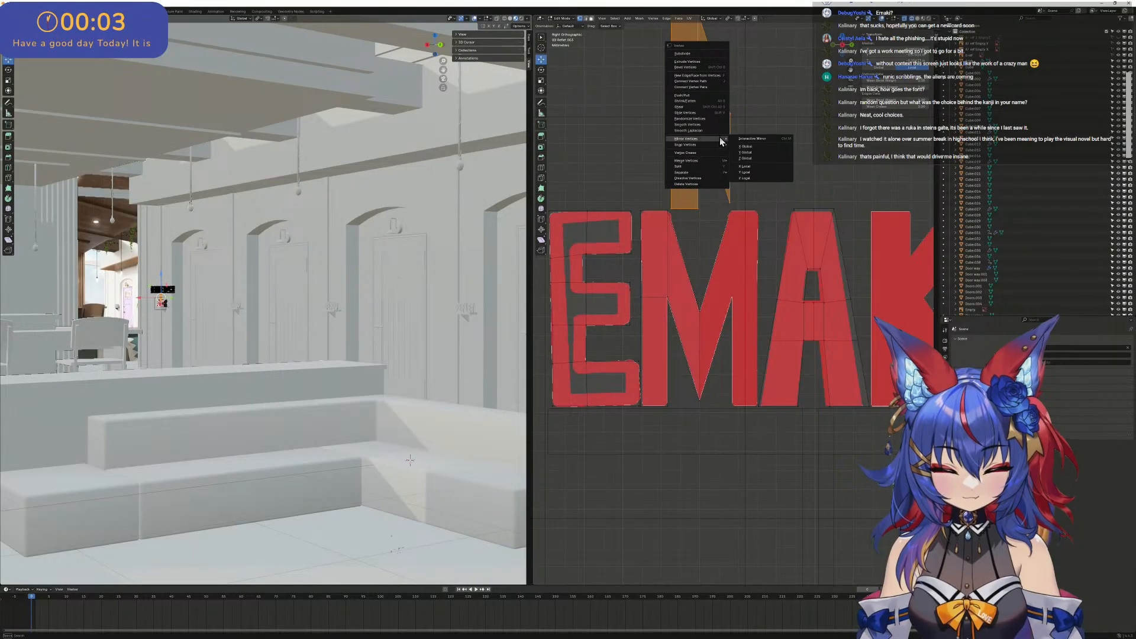
{"action": "left_click", "coordinate": [761, 149]}
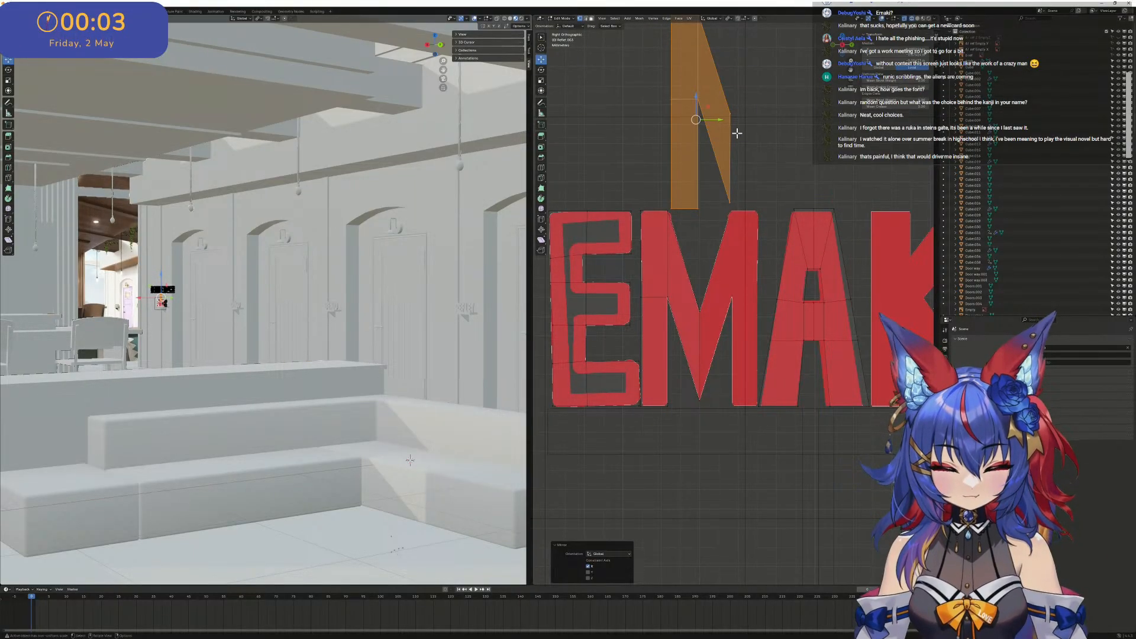
{"action": "left_click", "coordinate": [589, 573]}
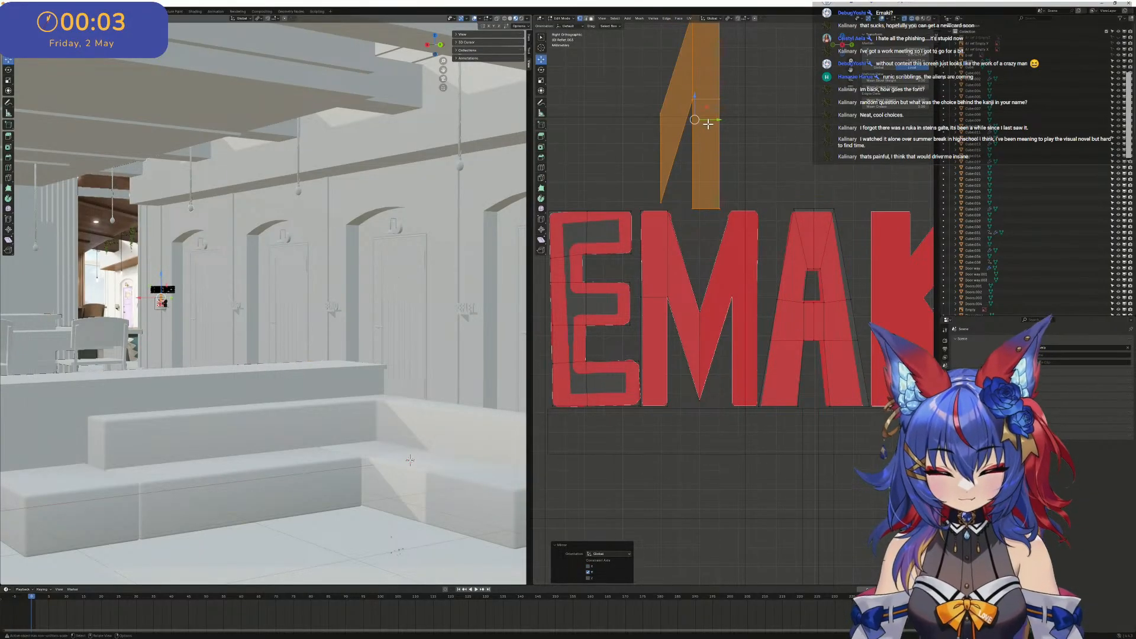
- Recalculate the mirrored M half's normals with the Inside option turned off
{"action": "key", "text": "ctrl+shift+n"}
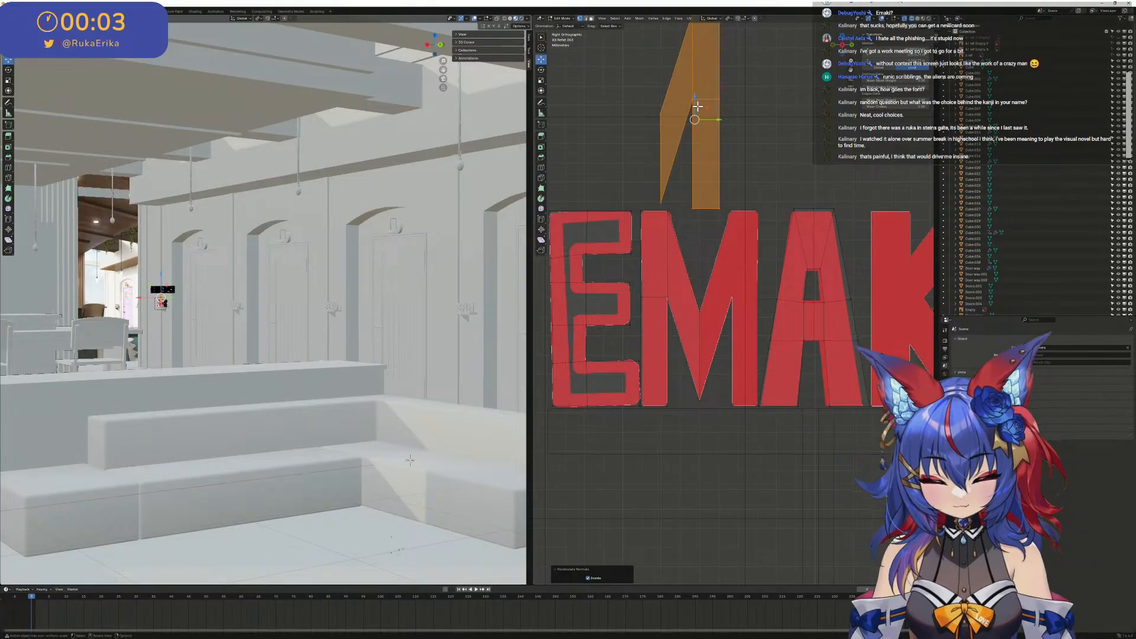
{"action": "left_click_drag", "start_coordinate": [695, 95], "coordinate": [694, 120]}
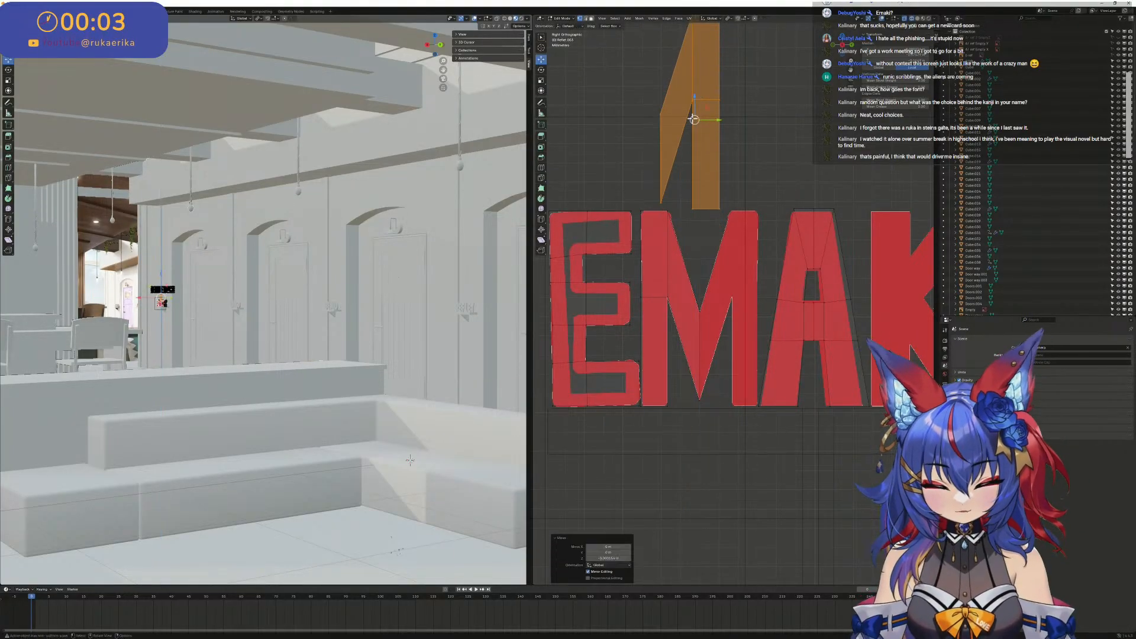
{"action": "key", "text": "ctrl+z"}
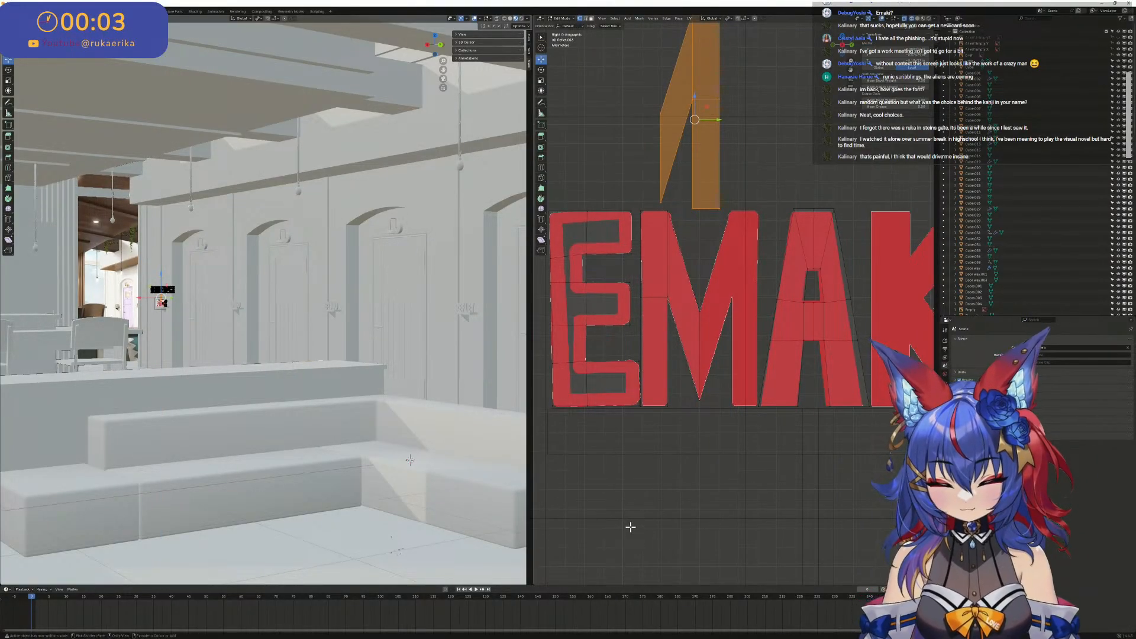
{"action": "key", "text": "ctrl+shift+n"}
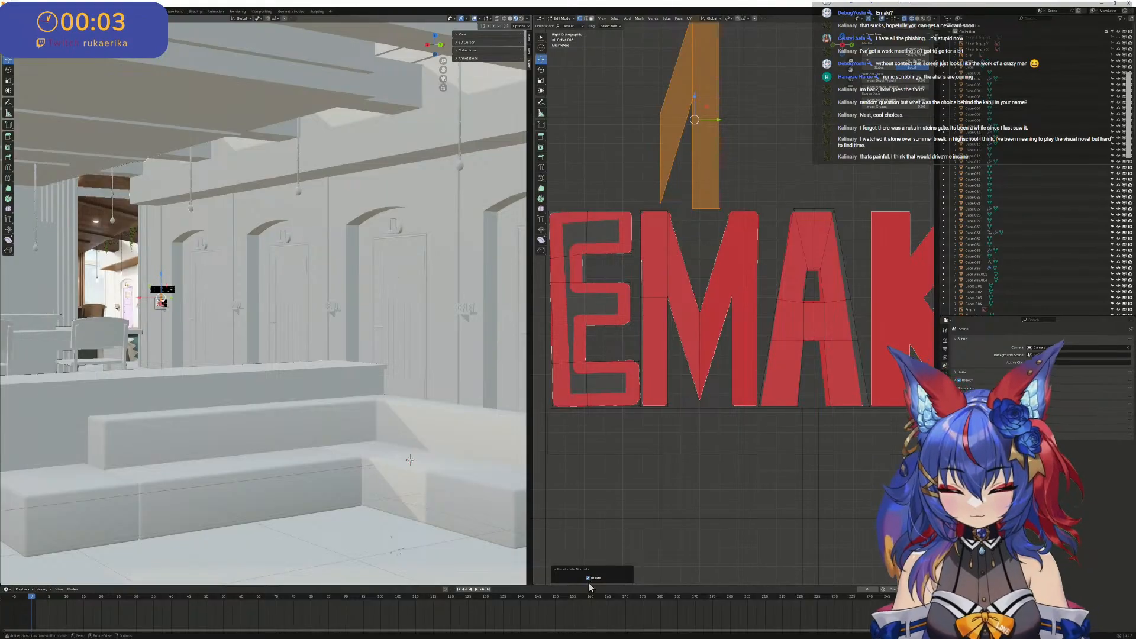
{"action": "left_click", "coordinate": [589, 579]}
- Move the mirrored half onto the right side of the M reference so it meets the left half along the centre line
{"action": "left_click_drag", "start_coordinate": [697, 121], "coordinate": [735, 320]}
{"action": "scroll", "coordinate": [674, 313], "scroll_direction": "up", "scroll_amount": 6}
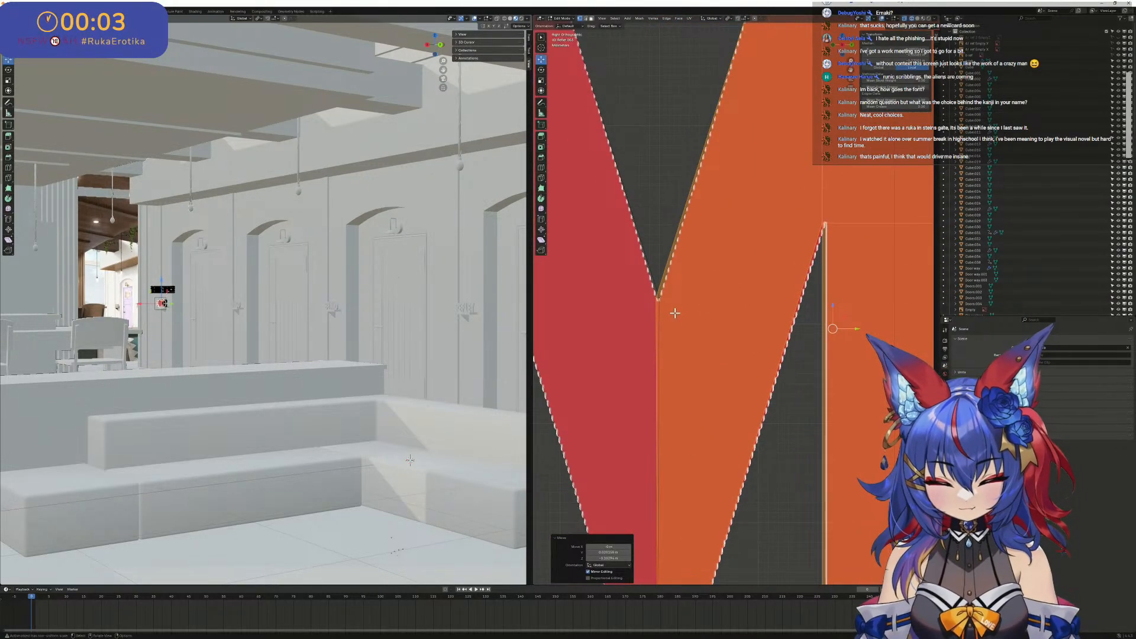
{"action": "scroll", "coordinate": [661, 305], "scroll_direction": "up", "scroll_amount": 1}
{"action": "scroll", "coordinate": [651, 287], "scroll_direction": "down", "scroll_amount": 15}
{"action": "middle_click_drag", "start_coordinate": [657, 286], "coordinate": [710, 239]}
{"action": "scroll", "coordinate": [717, 121], "scroll_direction": "up", "scroll_amount": 3}
{"action": "middle_click_drag", "start_coordinate": [723, 278], "coordinate": [718, 113], "text": "shift"}
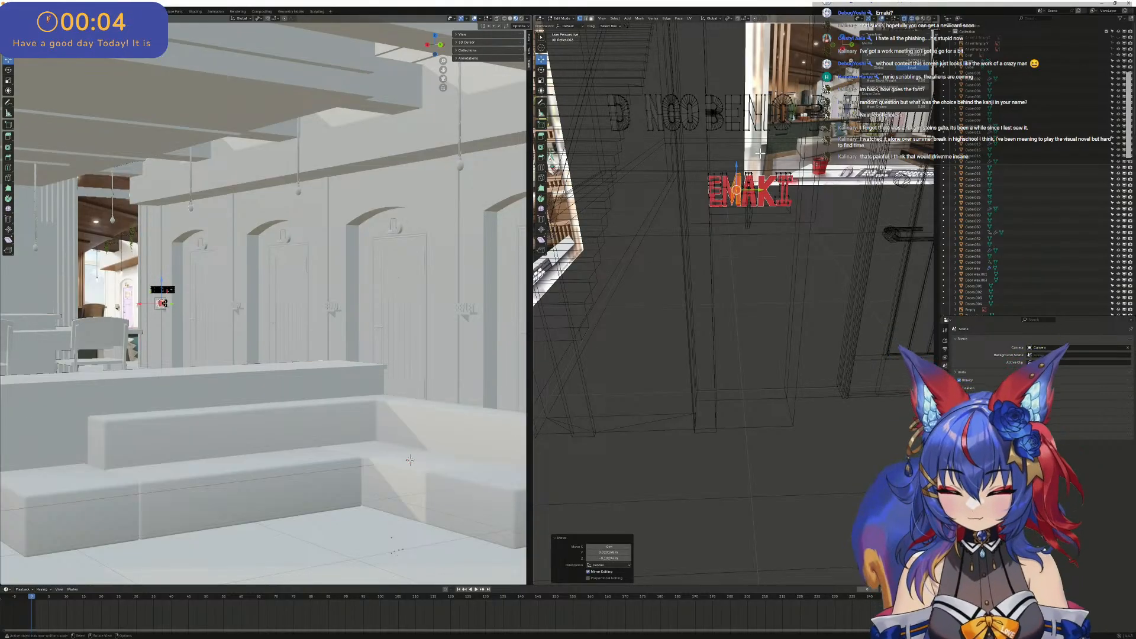
{"action": "key", "text": "ctrl+z"}
- Switch to Object Mode and examine the seam between the two M halves from below
{"action": "scroll", "coordinate": [751, 157], "scroll_direction": "down", "scroll_amount": 1}
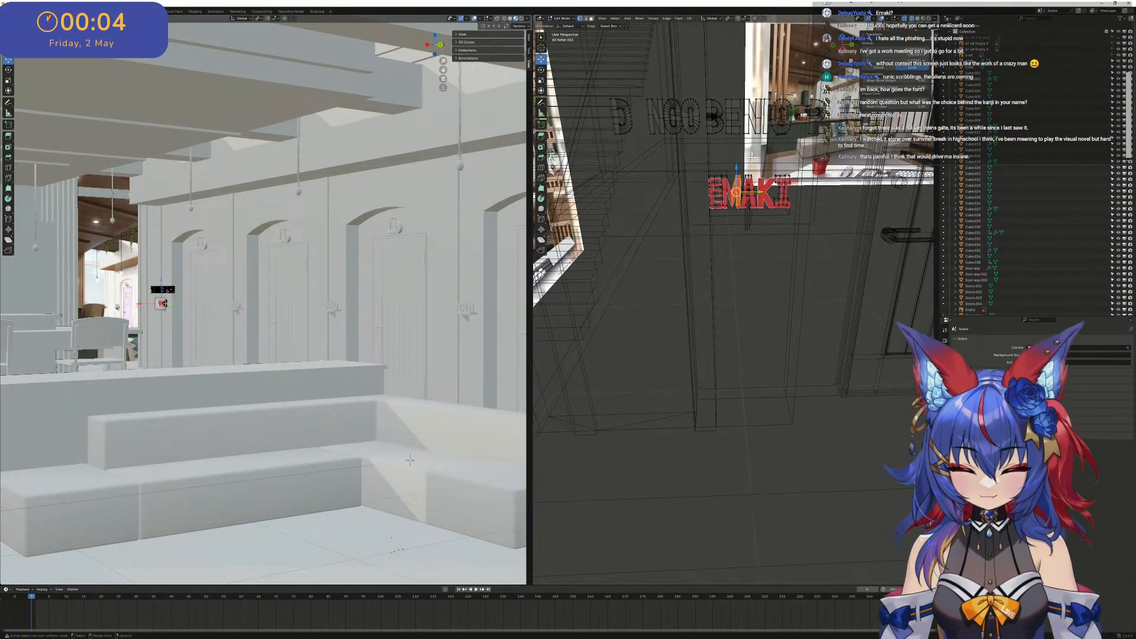
{"action": "scroll", "coordinate": [752, 158], "scroll_direction": "down", "scroll_amount": 2}
{"action": "scroll", "coordinate": [750, 156], "scroll_direction": "up", "scroll_amount": 2}
{"action": "mouse_move", "coordinate": [740, 163]}
{"action": "middle_mouse_down"}
{"action": "mouse_move", "coordinate": [698, 180]}
{"action": "mouse_move", "coordinate": [654, 160]}
{"action": "mouse_move", "coordinate": [729, 152]}
{"action": "mouse_move", "coordinate": [749, 162]}
{"action": "middle_mouse_up"}
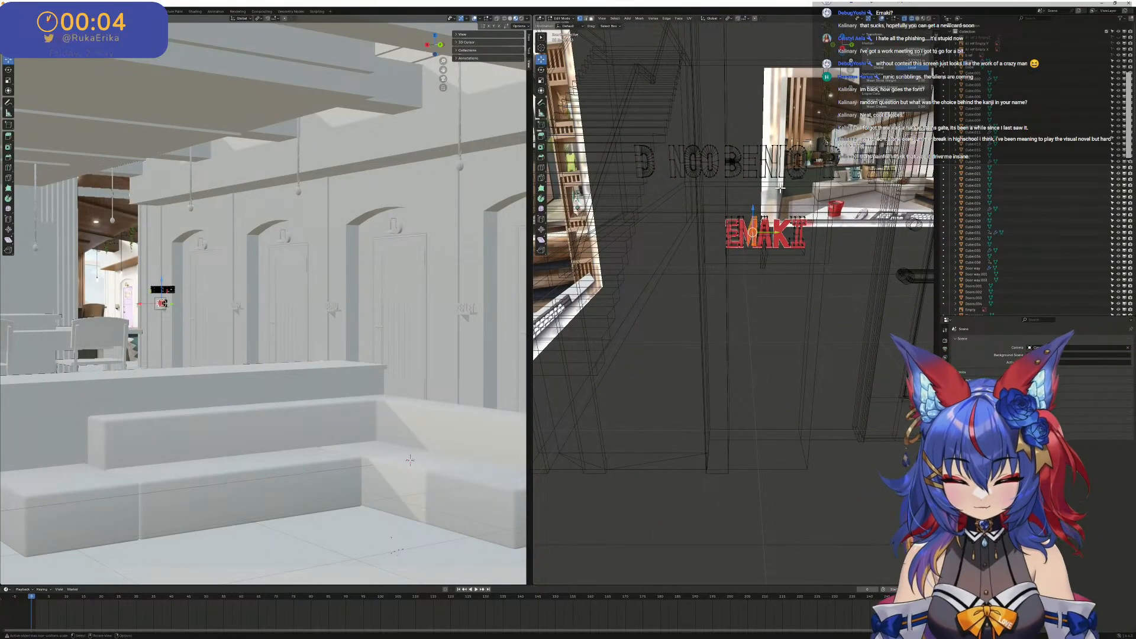
{"action": "scroll", "coordinate": [791, 152], "scroll_direction": "up", "scroll_amount": 1}
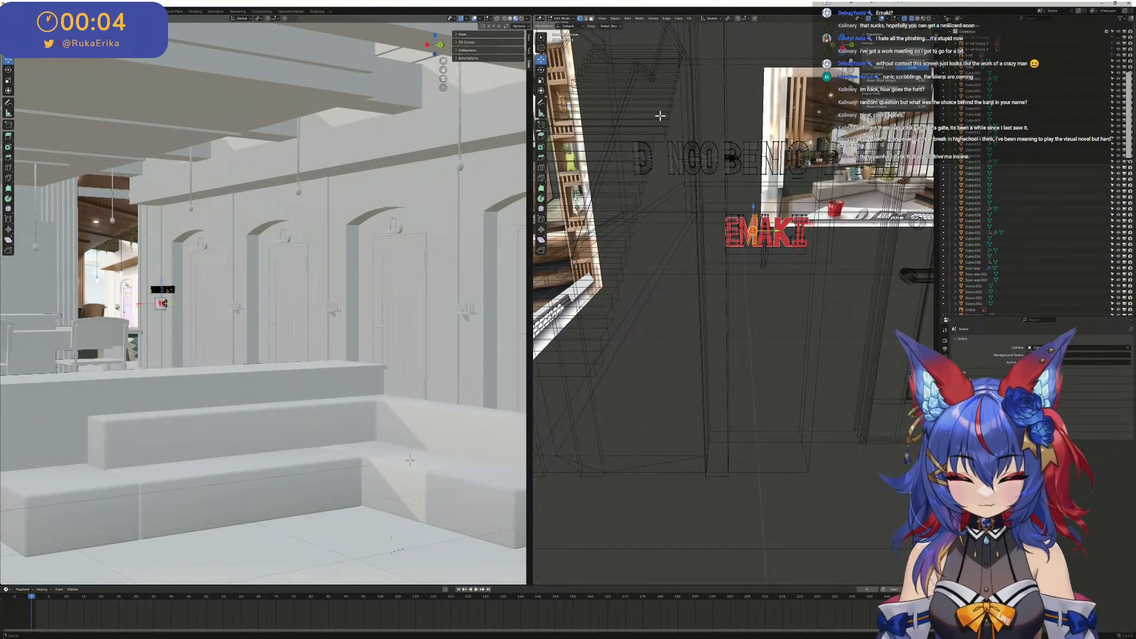
{"action": "left_click", "coordinate": [753, 155]}
{"action": "key", "text": "Tab"}
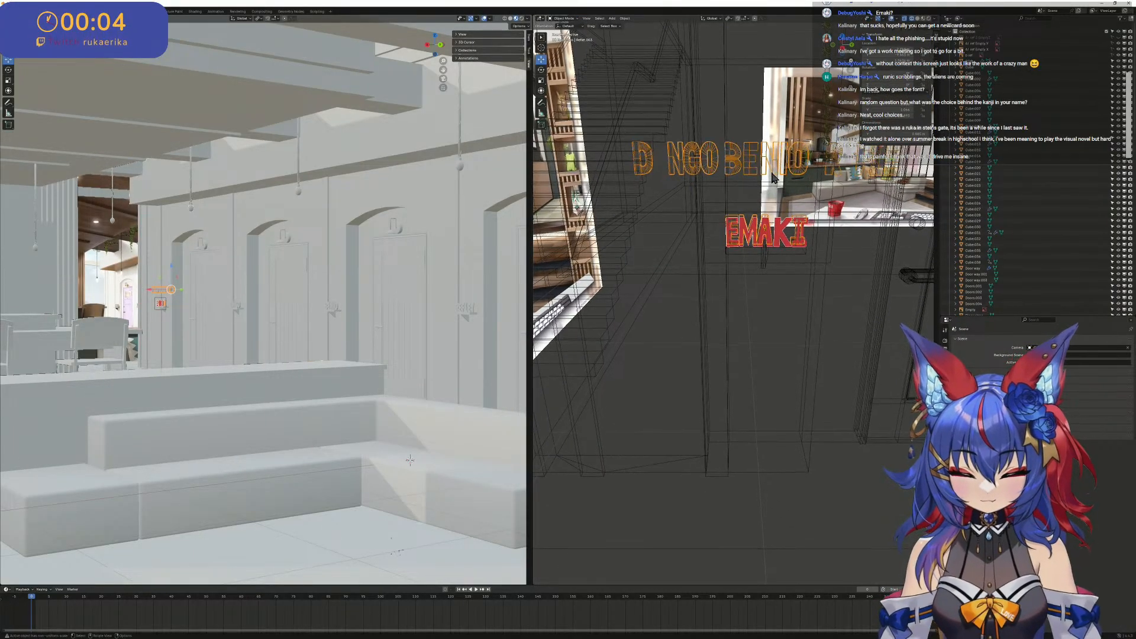
{"action": "scroll", "coordinate": [776, 183], "scroll_direction": "down", "scroll_amount": 12}
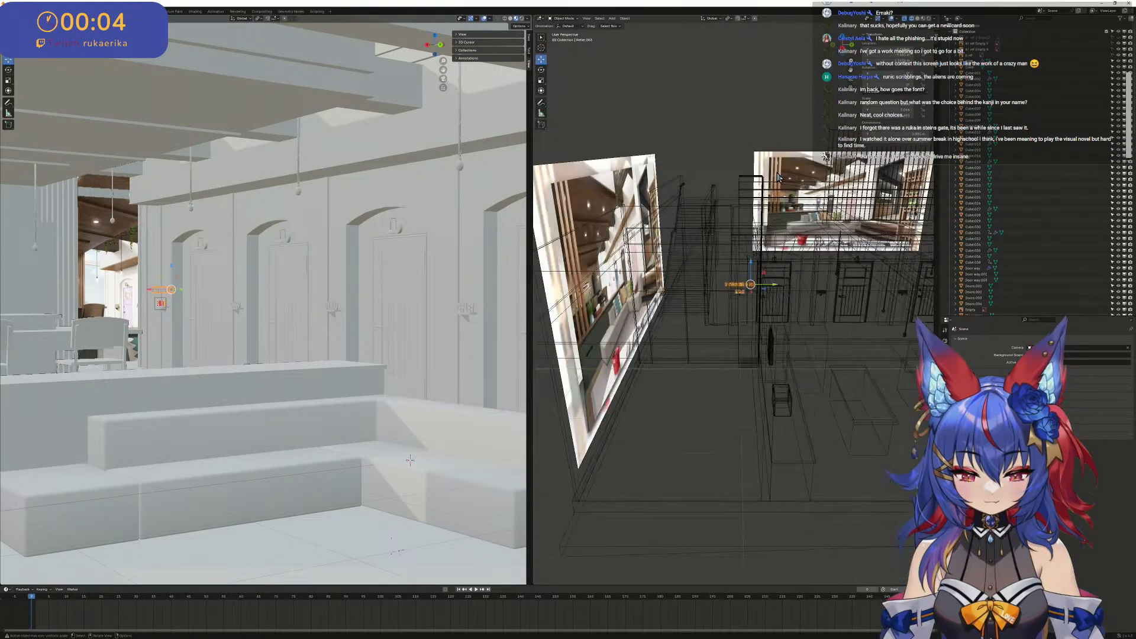
{"action": "middle_click_drag", "start_coordinate": [773, 185], "coordinate": [784, 239]}
{"action": "scroll", "coordinate": [749, 253], "scroll_direction": "up", "scroll_amount": 12}
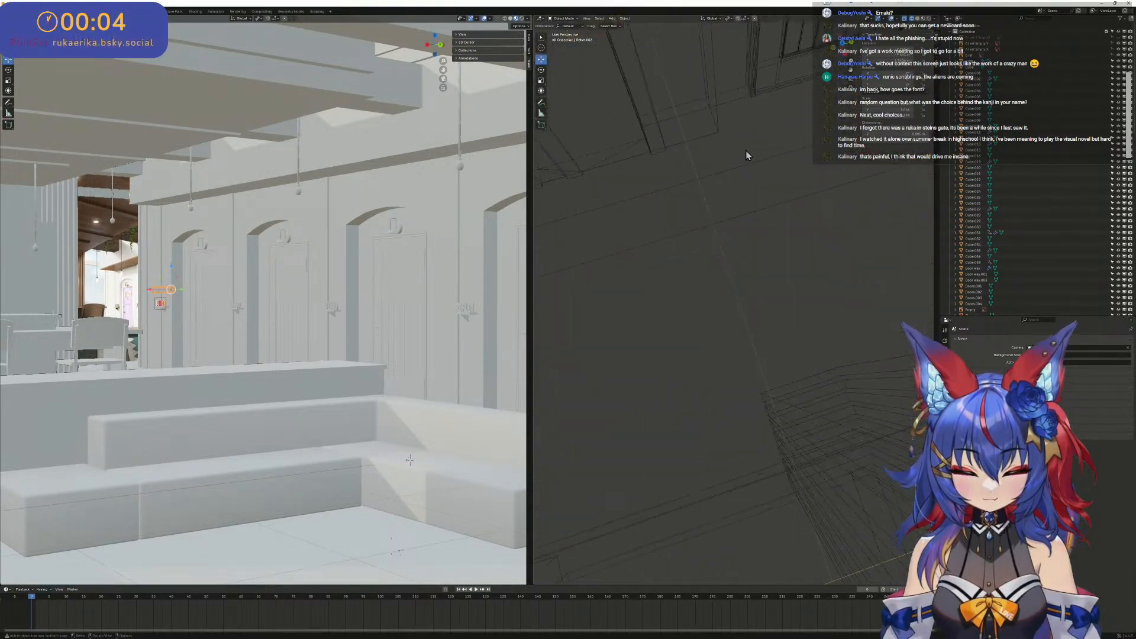
{"action": "middle_click_drag", "start_coordinate": [746, 150], "coordinate": [806, 307], "text": "shift"}
{"action": "scroll", "coordinate": [805, 302], "scroll_direction": "up", "scroll_amount": 4}
{"action": "mouse_move", "coordinate": [774, 204]}
{"action": "middle_mouse_down", "text": "shift"}
{"action": "mouse_move", "coordinate": [751, 53]}
{"action": "mouse_move", "coordinate": [665, 179]}
{"action": "mouse_move", "coordinate": [790, 215]}
{"action": "mouse_move", "coordinate": [770, 196]}
{"action": "middle_mouse_up", "text": "shift"}
{"action": "scroll", "coordinate": [770, 196], "scroll_direction": "up", "scroll_amount": 3}
{"action": "scroll", "coordinate": [703, 298], "scroll_direction": "up", "scroll_amount": 6}
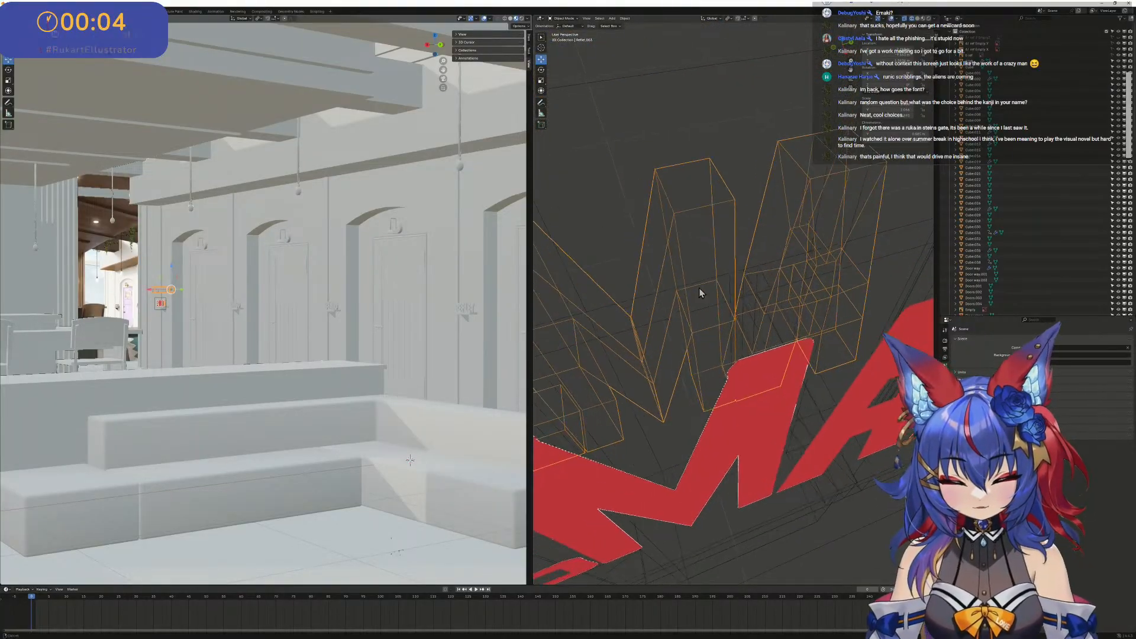
- Return to Edit Mode and merge each pair of overlapping vertices at the M's central notch at center
{"action": "middle_click_drag", "start_coordinate": [698, 287], "coordinate": [677, 303]}
{"action": "scroll", "coordinate": [694, 317], "scroll_direction": "up", "scroll_amount": 3}
{"action": "key", "text": "Tab"}
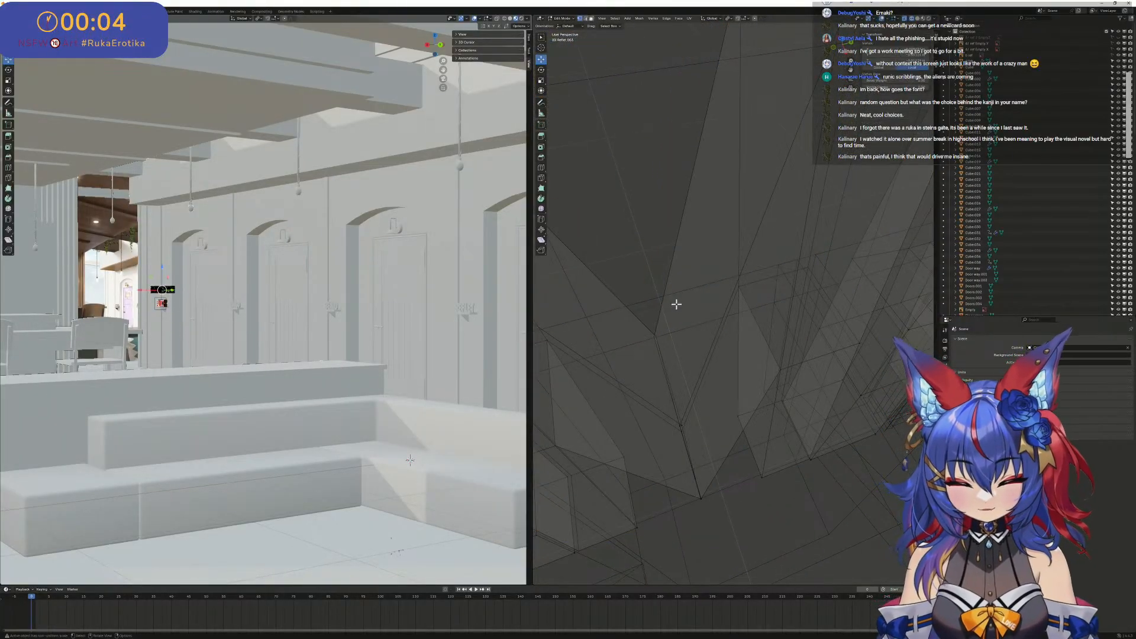
{"action": "left_click", "coordinate": [654, 335]}
{"action": "key", "text": "m"}
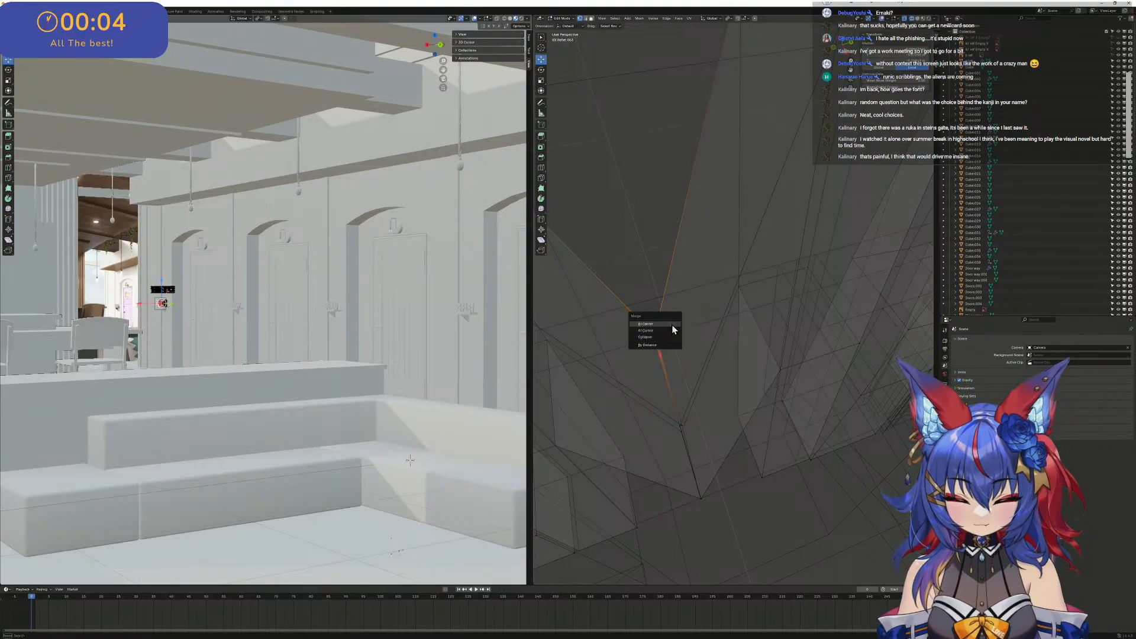
{"action": "left_click", "coordinate": [672, 325]}
{"action": "left_click", "coordinate": [682, 428]}
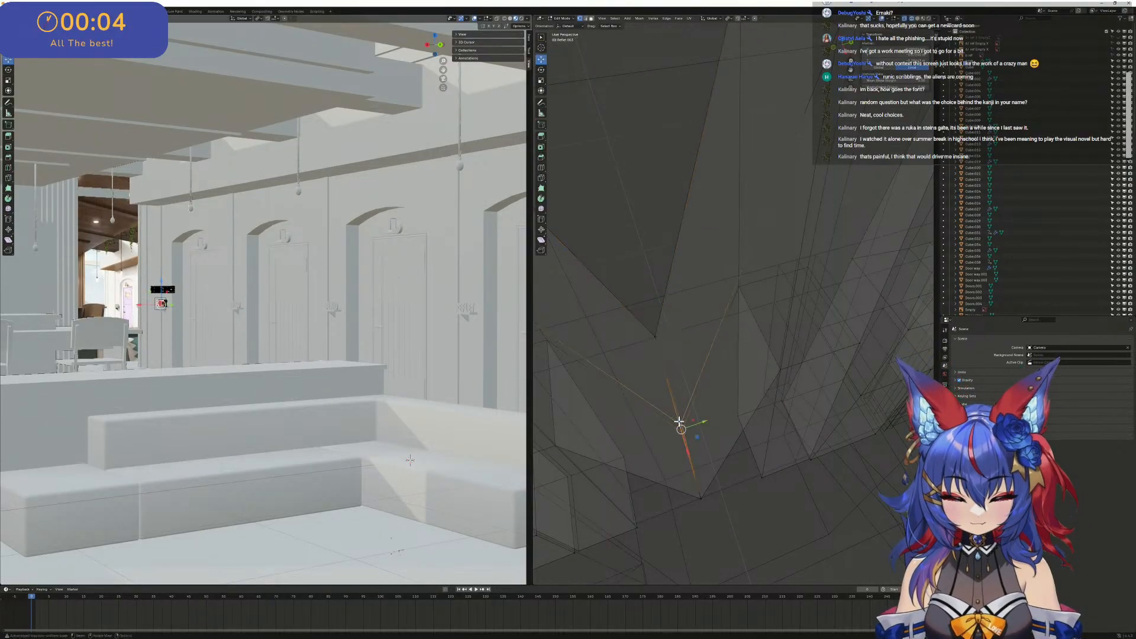
{"action": "middle_click_drag", "start_coordinate": [684, 430], "coordinate": [721, 431]}
{"action": "left_click", "coordinate": [736, 476]}
{"action": "left_click_drag", "start_coordinate": [736, 477], "coordinate": [710, 446]}
{"action": "key", "text": "m"}
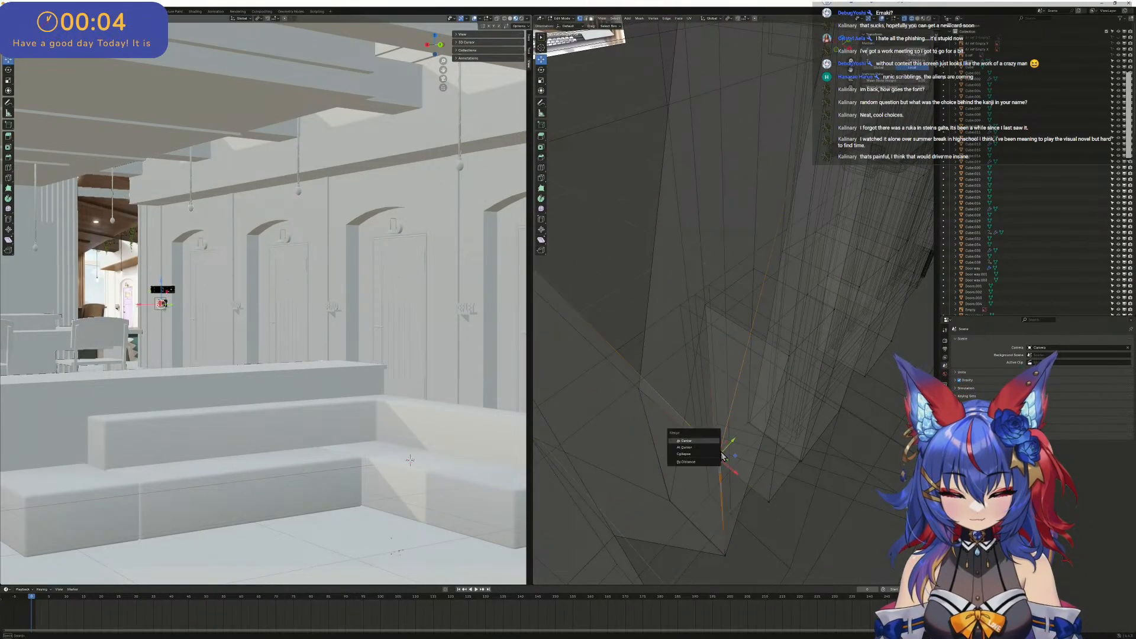
{"action": "left_click", "coordinate": [716, 451]}
- Try to merge the overlapping vertices at the M's lower central tip at center and check the letter from the side view
{"action": "left_click_drag", "start_coordinate": [741, 562], "coordinate": [661, 479]}
{"action": "key", "text": "m"}
{"action": "left_click", "coordinate": [717, 536]}
{"action": "key", "text": "m"}
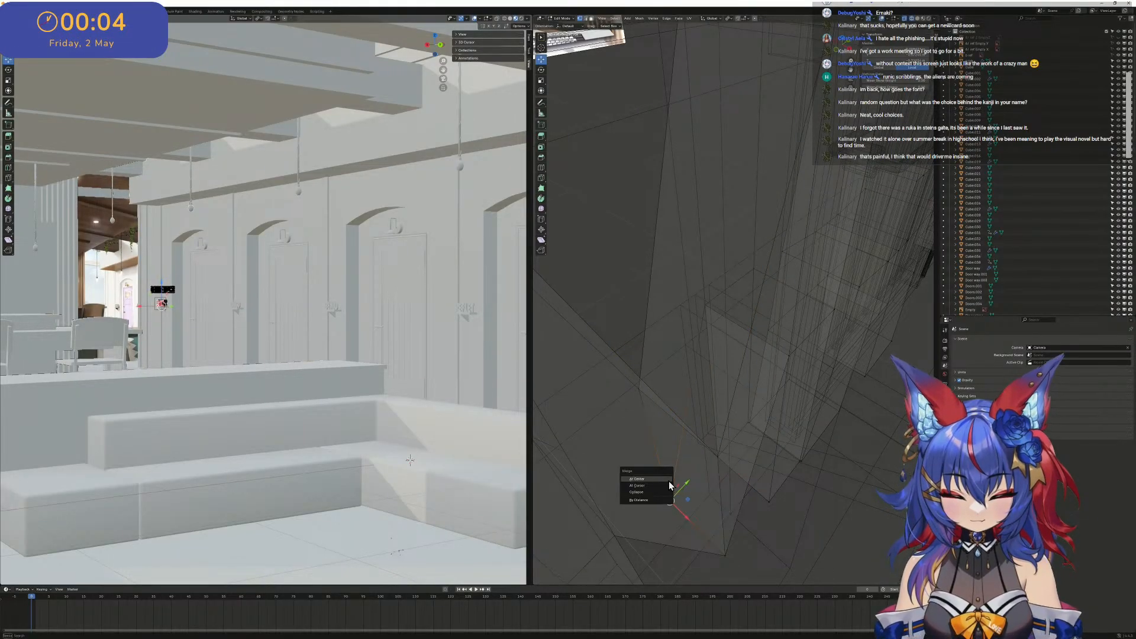
{"action": "left_click", "coordinate": [669, 481]}
{"action": "middle_click_drag", "start_coordinate": [791, 362], "coordinate": [753, 343]}
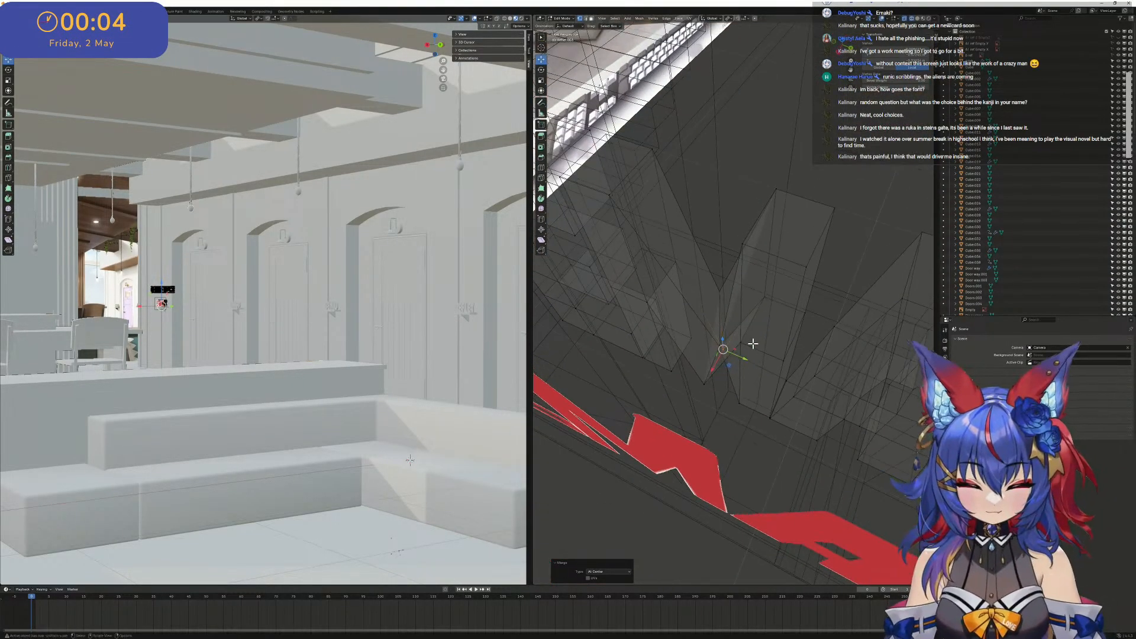
{"action": "key", "text": "KP_3"}
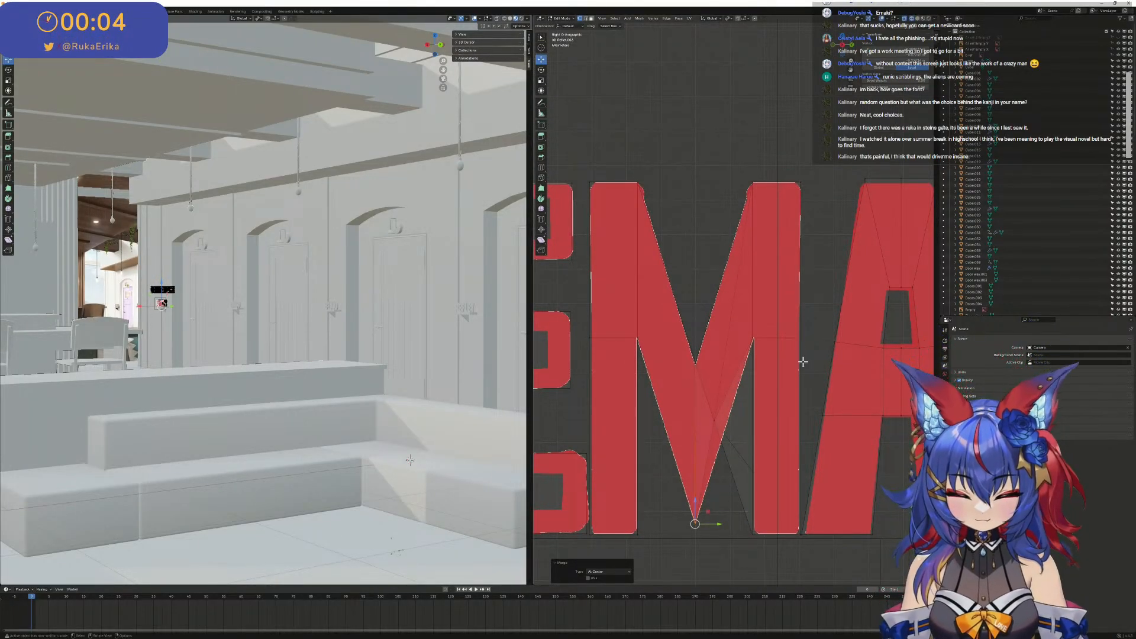
{"action": "middle_click_drag", "start_coordinate": [802, 362], "coordinate": [784, 388]}
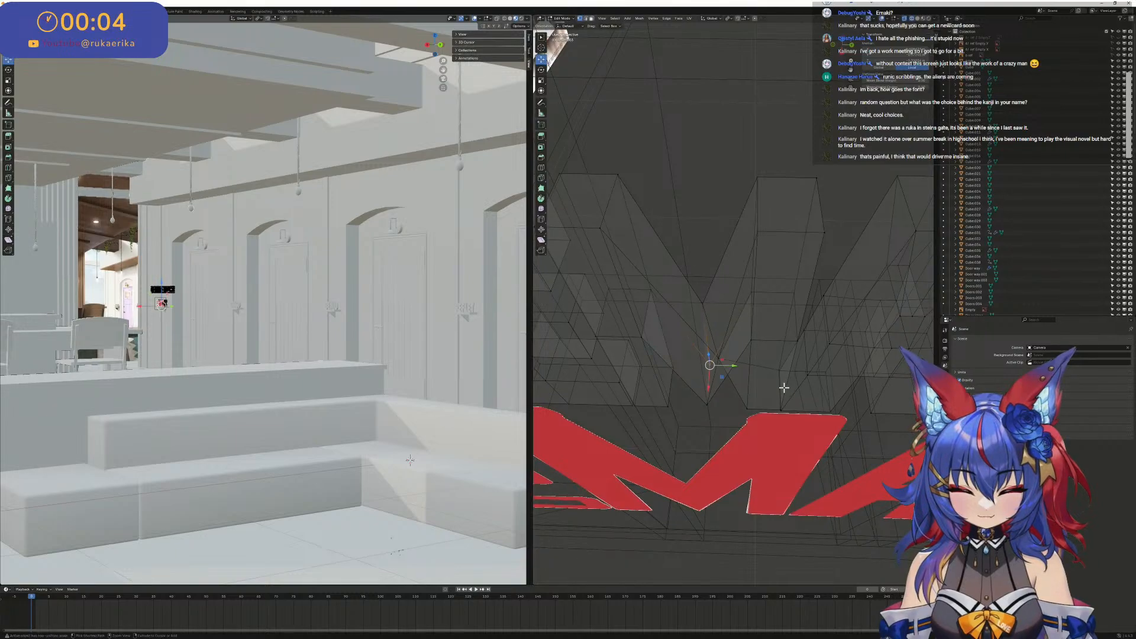
- Undo the last vertex merges at the M's lower central tip
{"action": "key", "text": "ctrl+z"}
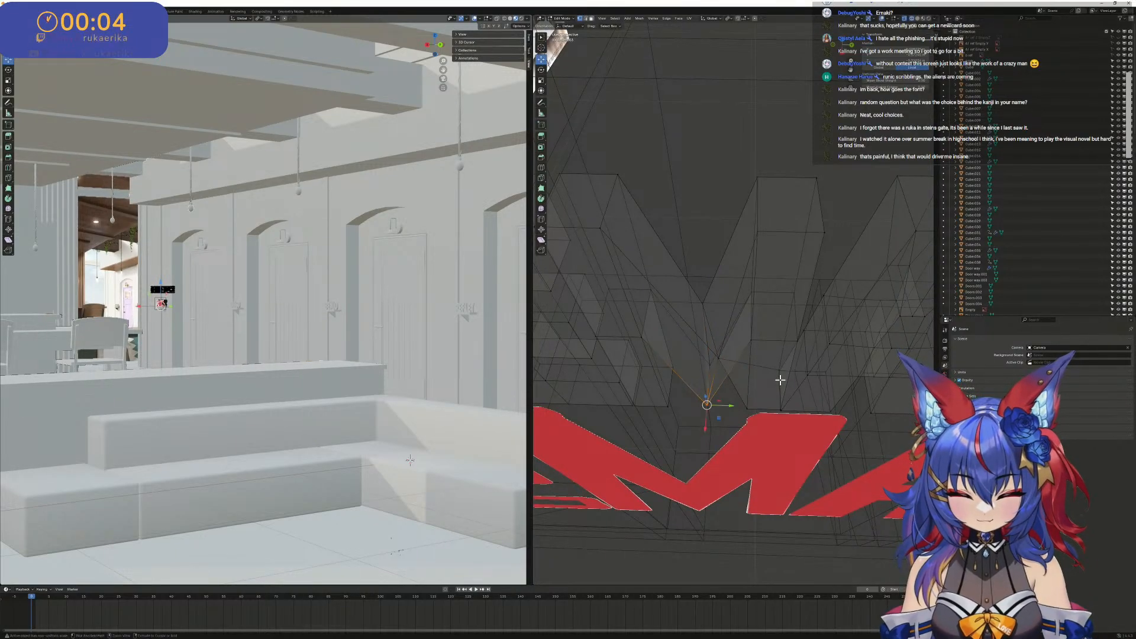
{"action": "key", "text": "ctrl+z"}
{"action": "key", "text": "ctrl+z"}
- Merge the overlapping vertices at each end of the M's lower central tip at center and check the joined letter
{"action": "scroll", "coordinate": [738, 375], "scroll_direction": "up", "scroll_amount": 2}
{"action": "middle_click_drag", "start_coordinate": [739, 375], "coordinate": [740, 376]}
{"action": "left_click_drag", "start_coordinate": [766, 378], "coordinate": [741, 336], "text": "ctrl"}
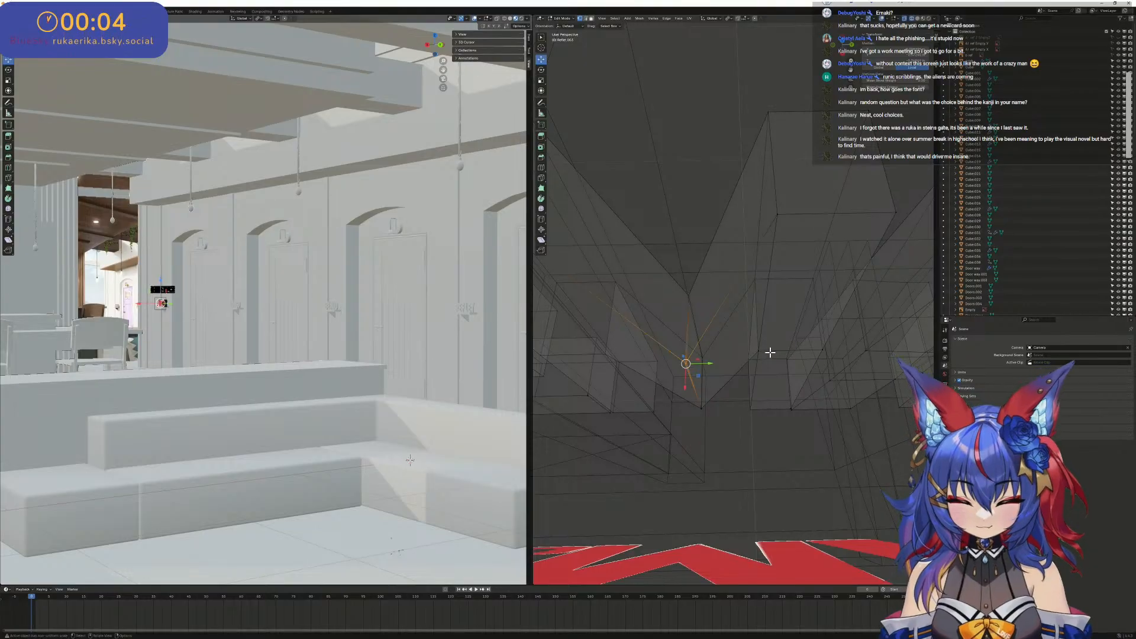
{"action": "key", "text": "m"}
{"action": "left_click", "coordinate": [739, 361]}
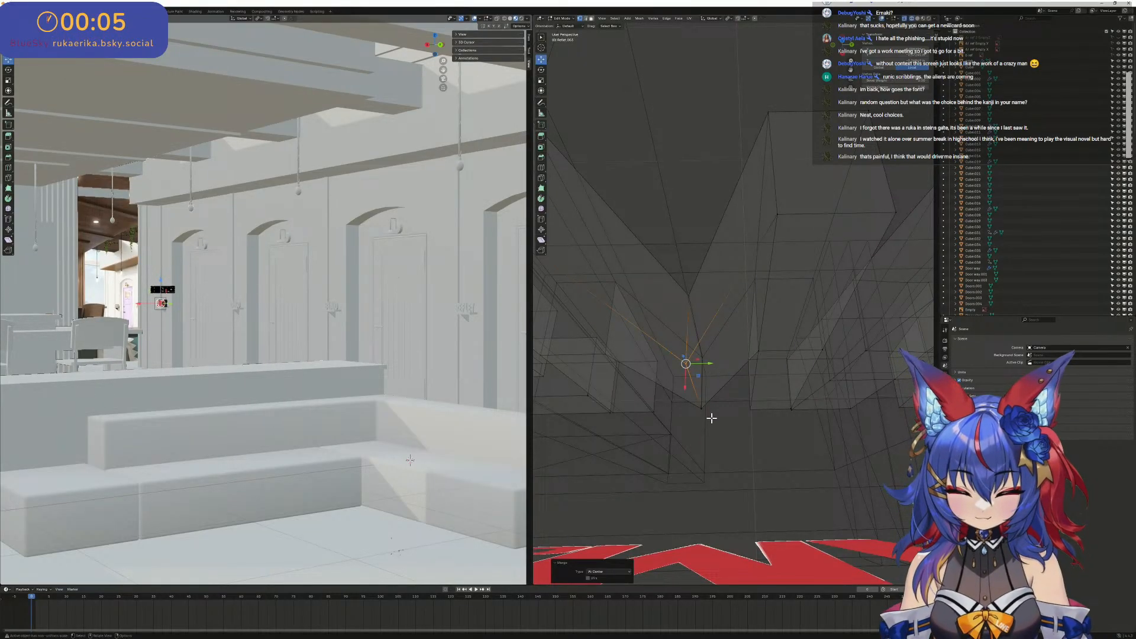
{"action": "left_click_drag", "start_coordinate": [691, 399], "coordinate": [691, 398], "text": "shift"}
{"action": "key", "text": "m"}
{"action": "left_click", "coordinate": [701, 400]}
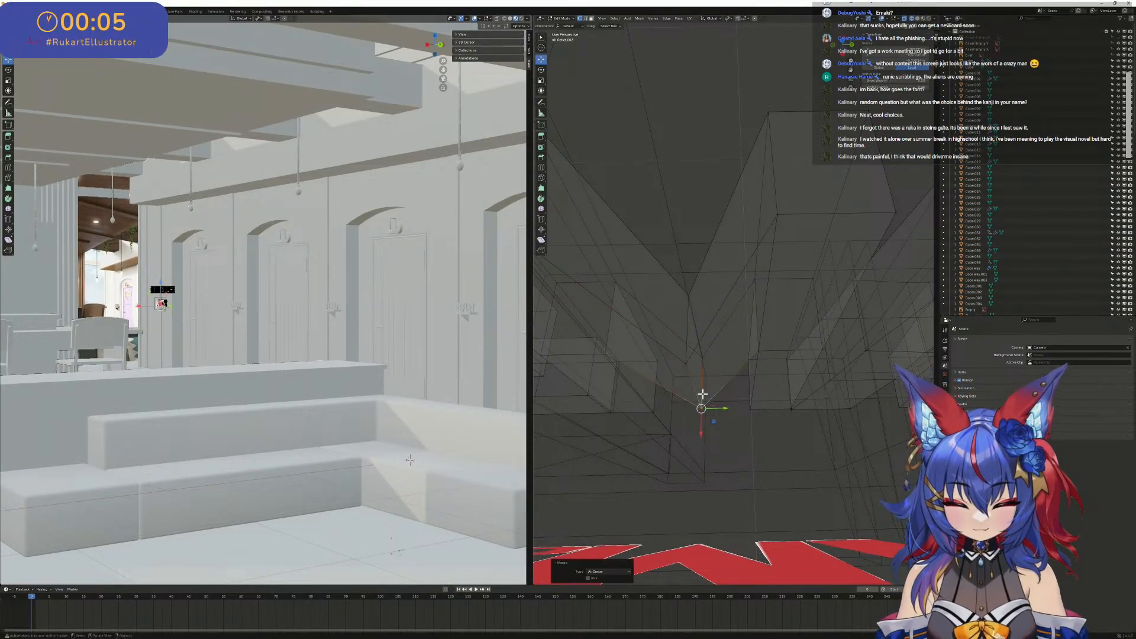
{"action": "middle_click_drag", "start_coordinate": [703, 394], "coordinate": [711, 254]}
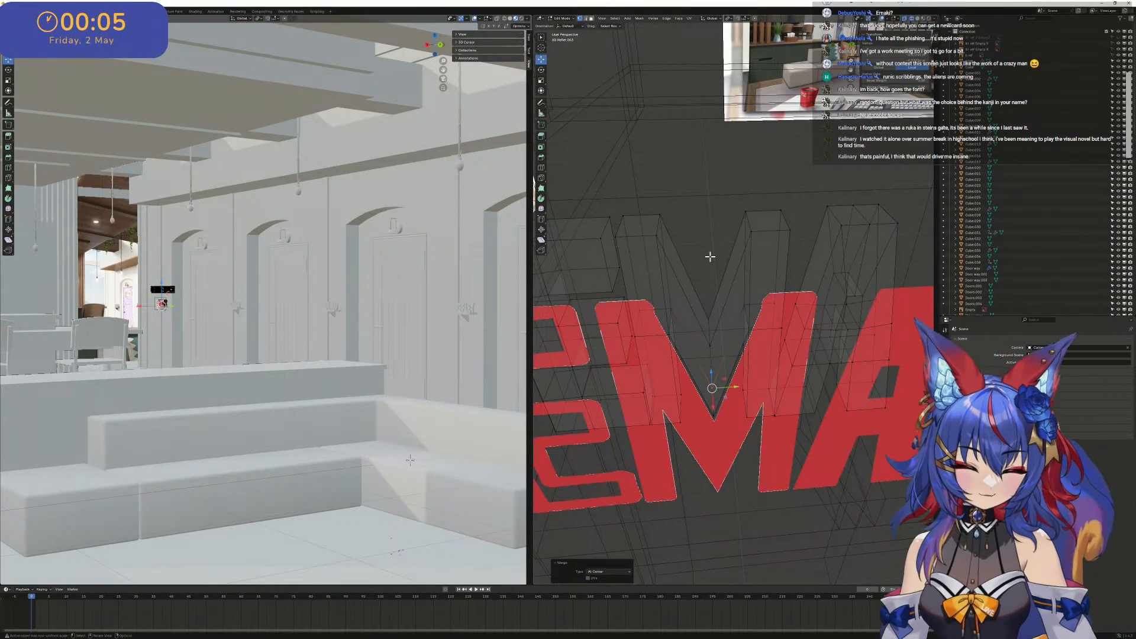
{"action": "middle_click_drag", "start_coordinate": [731, 236], "coordinate": [751, 218]}
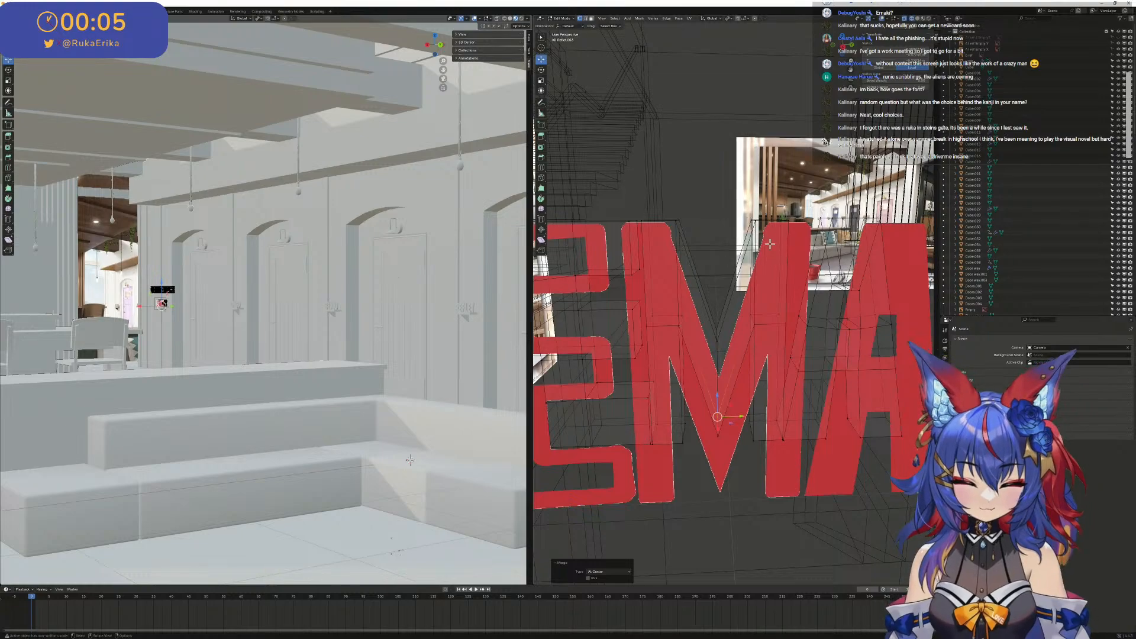
{"action": "scroll", "coordinate": [768, 242], "scroll_direction": "up", "scroll_amount": 2}
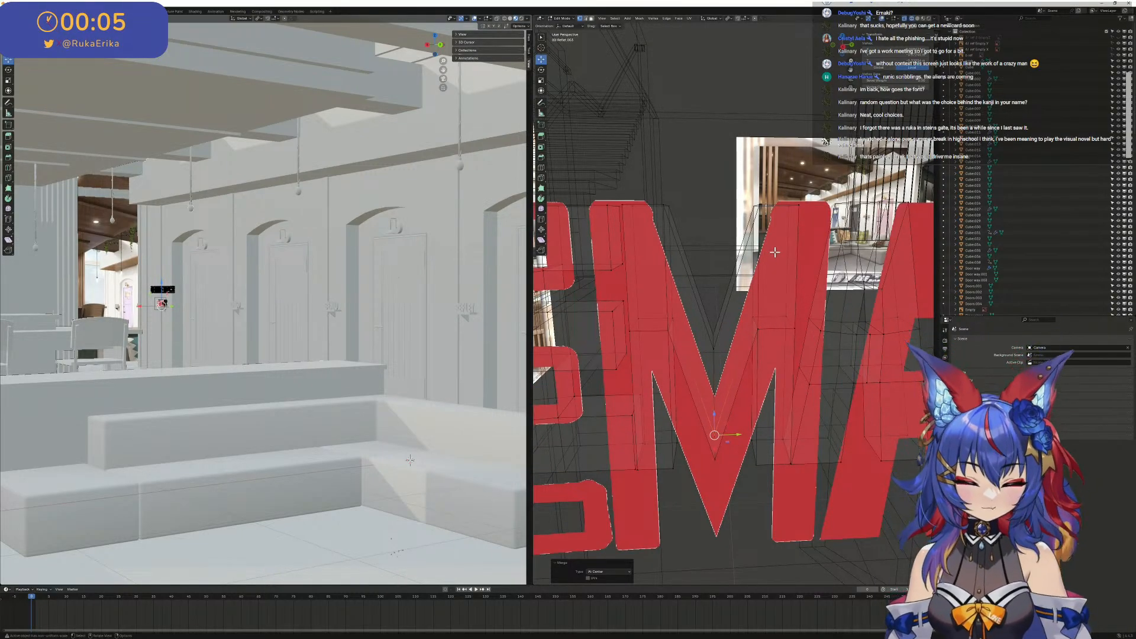
- Check the joined M and the whole building from other angles, and return the scene view to the camera viewpoint
{"action": "middle_click_drag", "start_coordinate": [774, 252], "coordinate": [775, 254]}
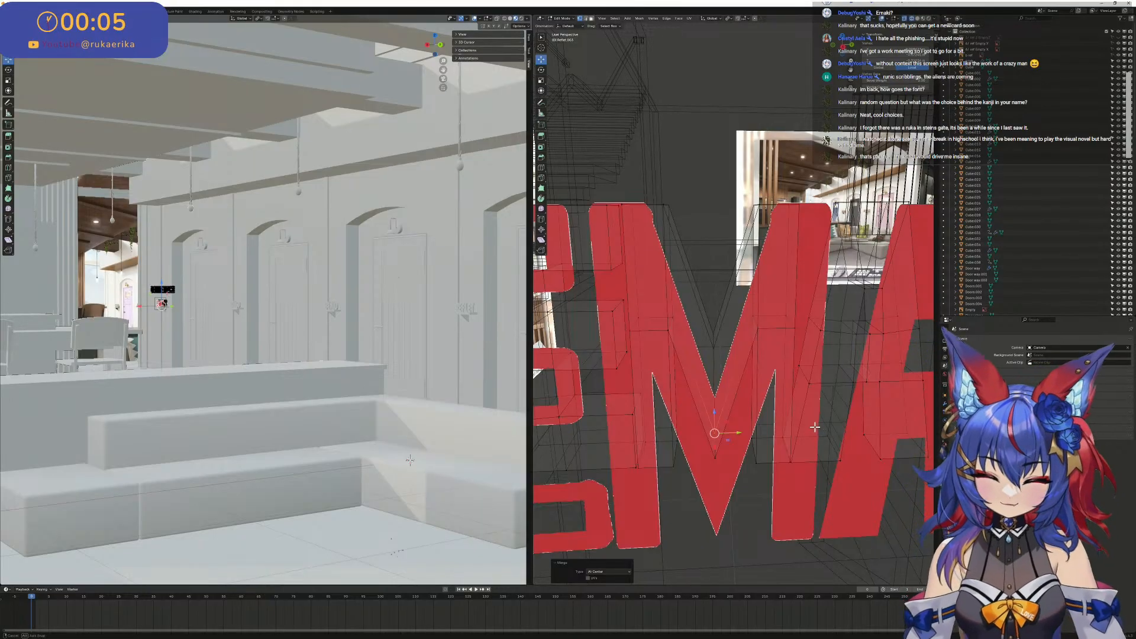
{"action": "middle_click_drag", "start_coordinate": [815, 427], "coordinate": [503, 409]}
{"action": "scroll", "coordinate": [426, 361], "scroll_direction": "down", "scroll_amount": 4}
{"action": "middle_click_drag", "start_coordinate": [426, 361], "coordinate": [349, 415]}
{"action": "scroll", "coordinate": [665, 430], "scroll_direction": "down", "scroll_amount": 2}
{"action": "scroll", "coordinate": [351, 336], "scroll_direction": "down", "scroll_amount": 3}
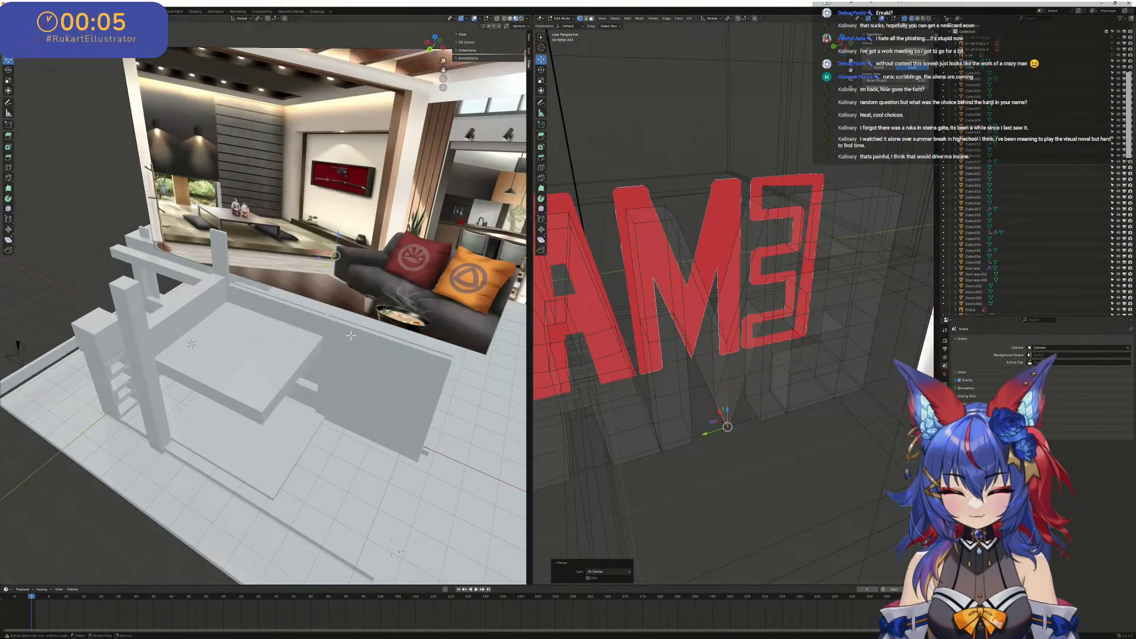
{"action": "scroll", "coordinate": [351, 336], "scroll_direction": "down", "scroll_amount": 6}
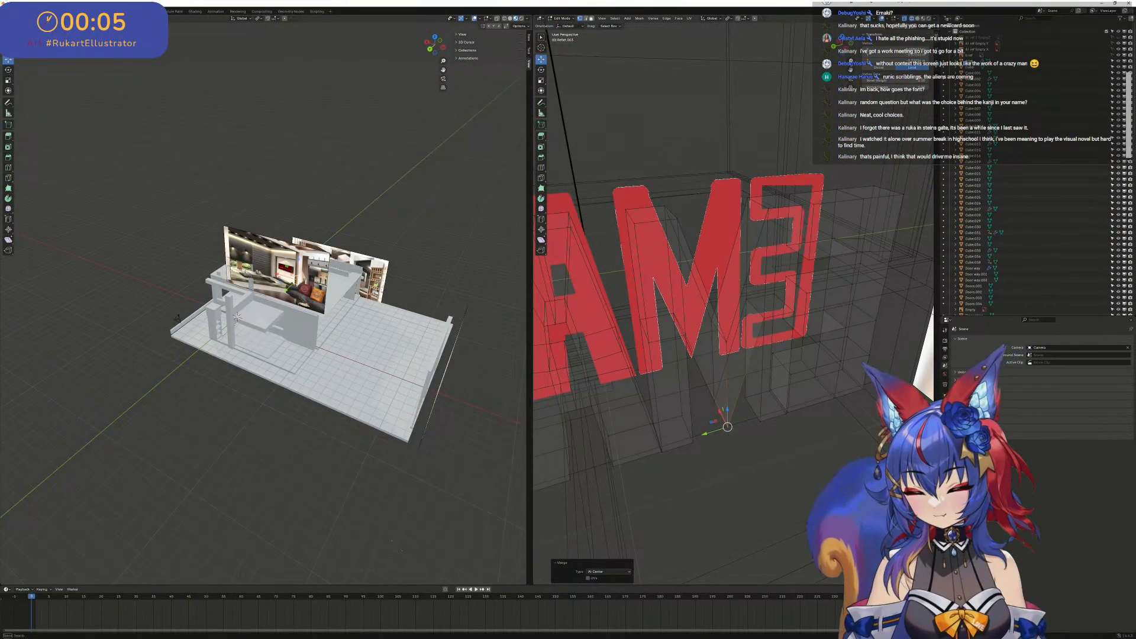
{"action": "left_click", "coordinate": [81, 19]}
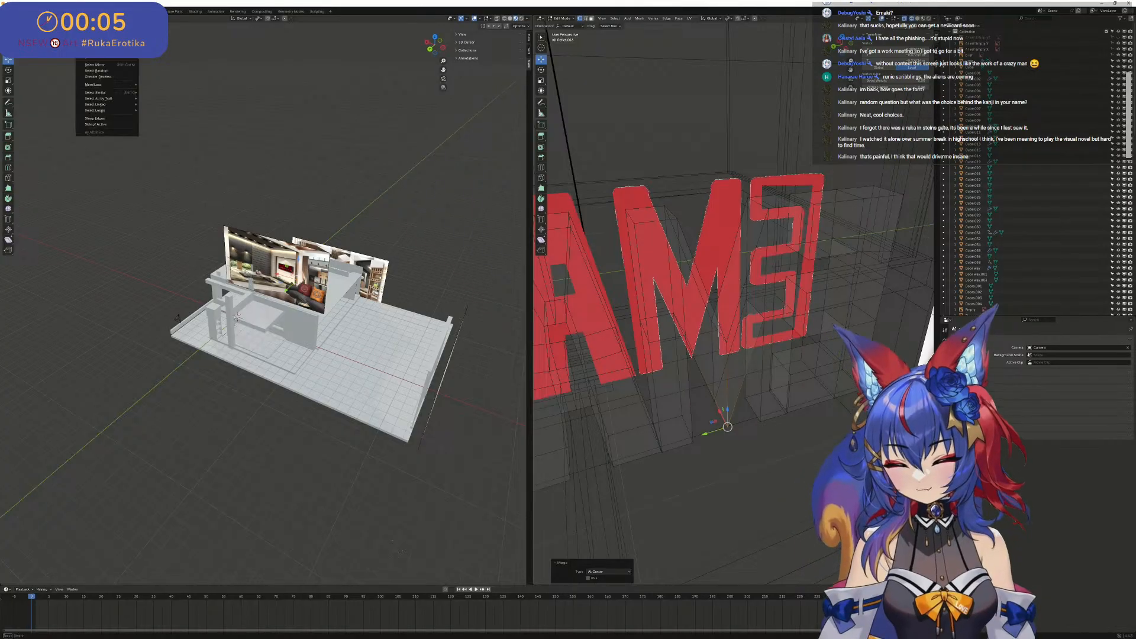
{"action": "mouse_move", "coordinate": [69, 18]}
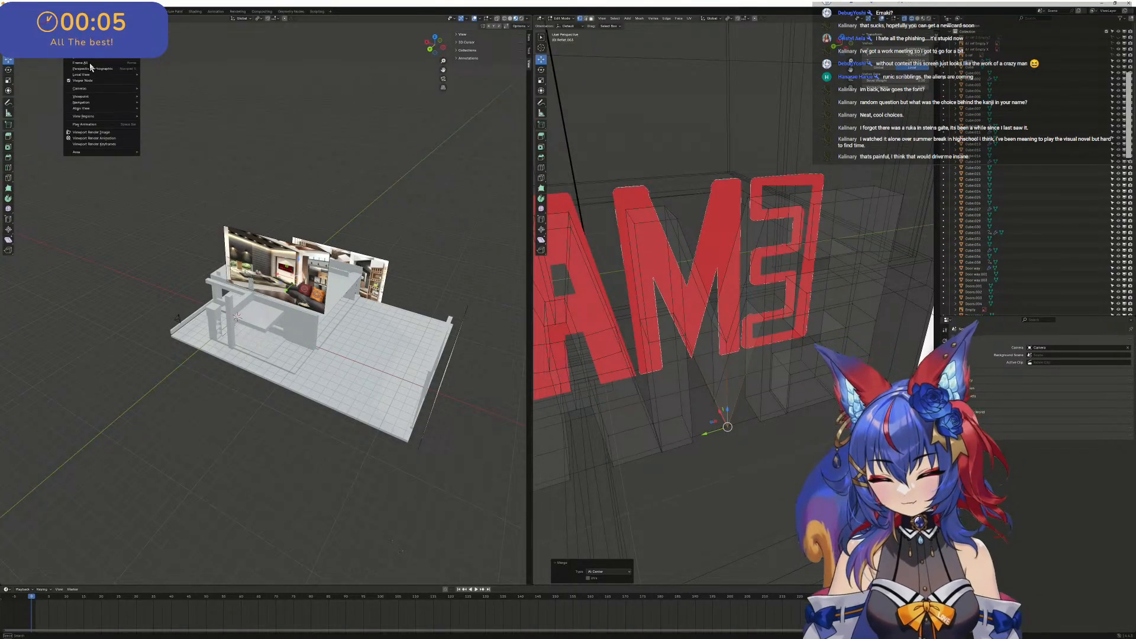
{"action": "mouse_move", "coordinate": [129, 88]}
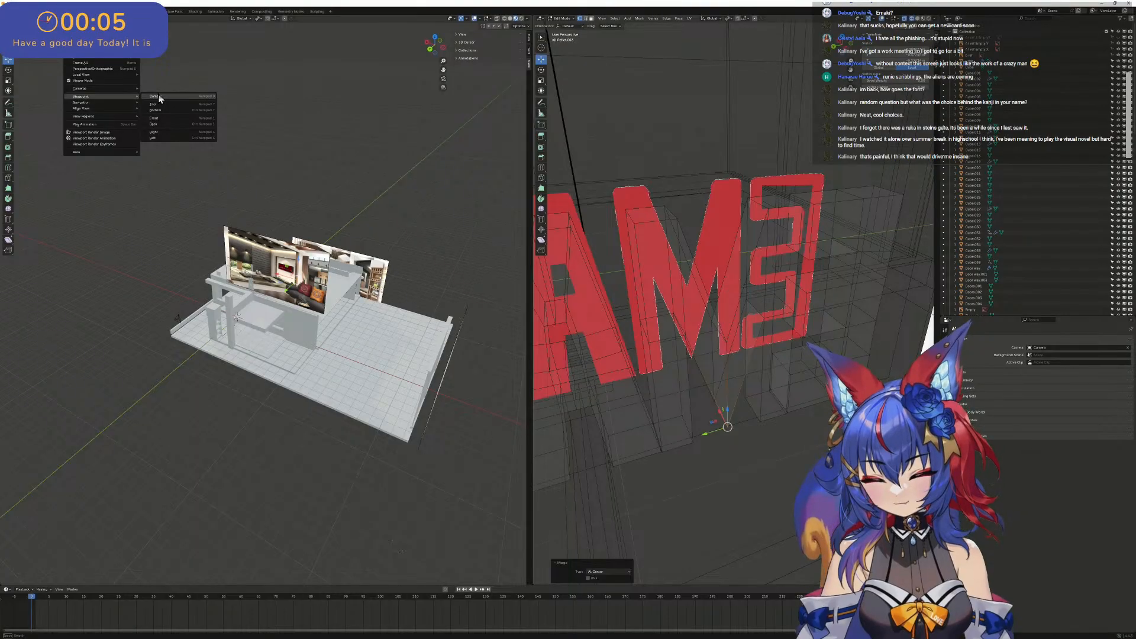
{"action": "left_click", "coordinate": [164, 94]}
- Inspect the sign's A, K and I from several angles and in the right orthographic view
{"action": "middle_click_drag", "start_coordinate": [728, 237], "coordinate": [789, 299]}
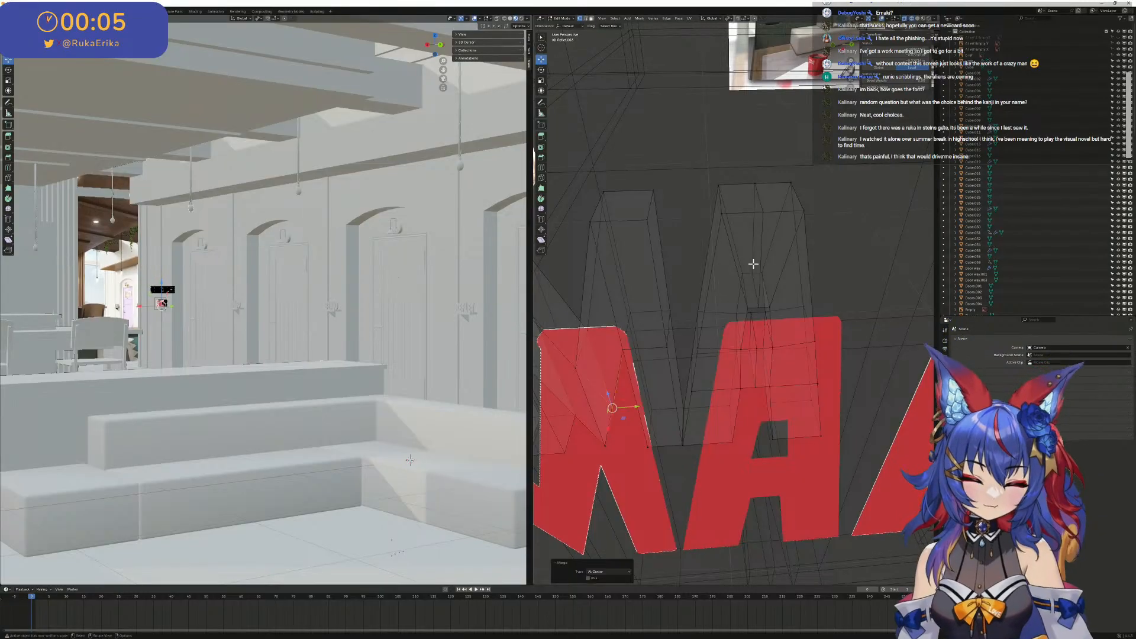
{"action": "scroll", "coordinate": [243, 336], "scroll_direction": "down", "scroll_amount": 2}
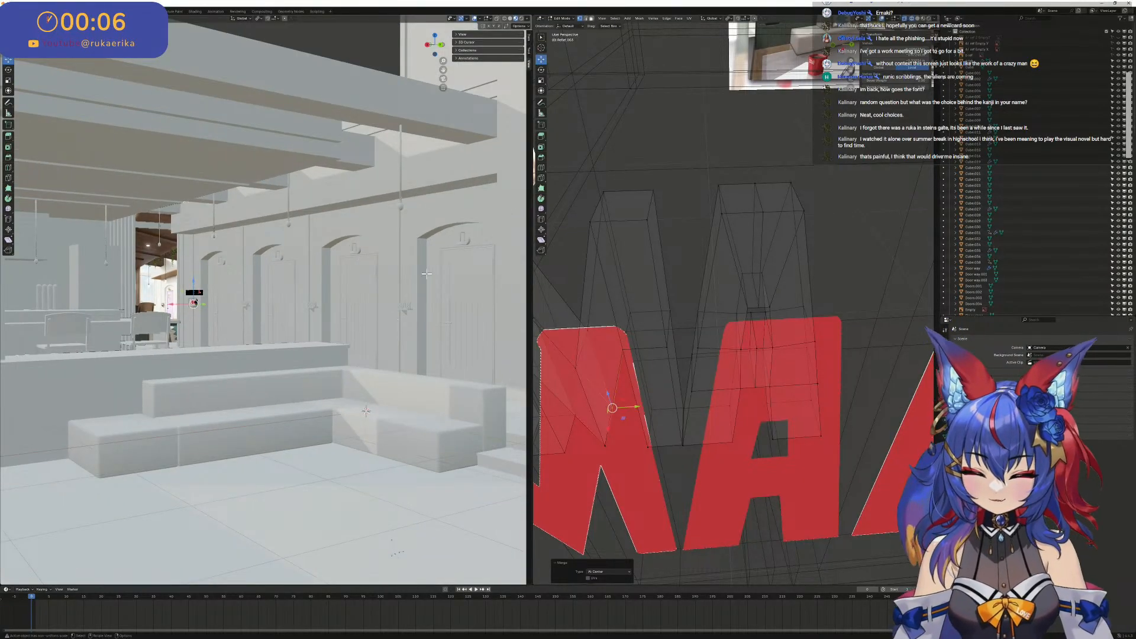
{"action": "scroll", "coordinate": [795, 315], "scroll_direction": "up", "scroll_amount": 2}
{"action": "middle_click_drag", "start_coordinate": [811, 313], "coordinate": [812, 244], "text": "shift"}
{"action": "scroll", "coordinate": [710, 337], "scroll_direction": "down", "scroll_amount": 5}
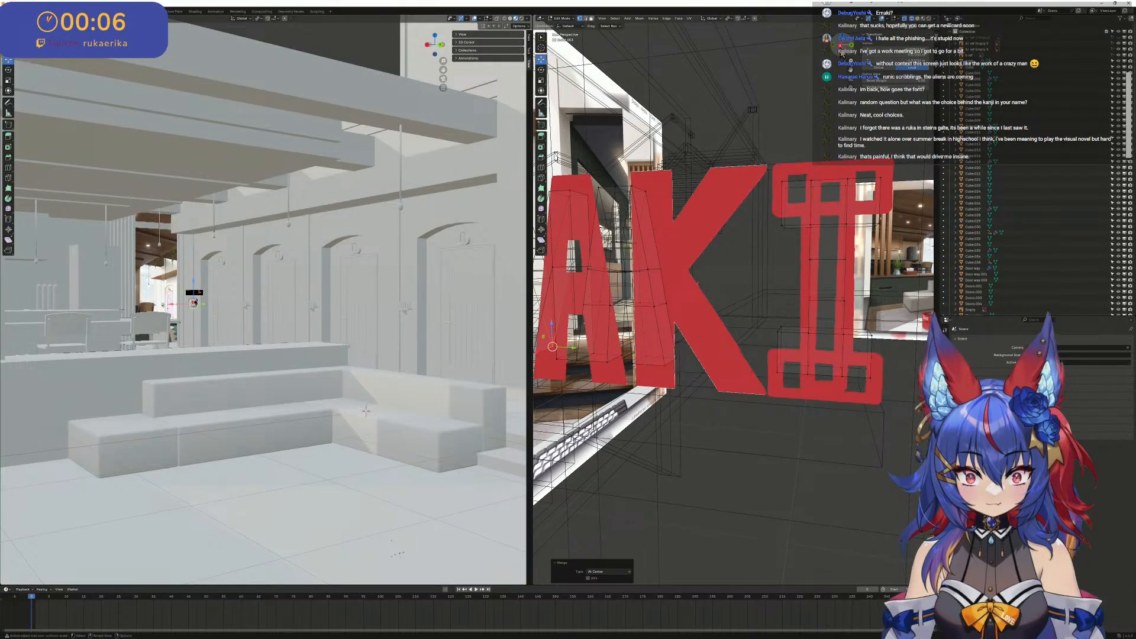
{"action": "key", "text": "KP_3"}
{"action": "scroll", "coordinate": [679, 172], "scroll_direction": "up", "scroll_amount": 5}
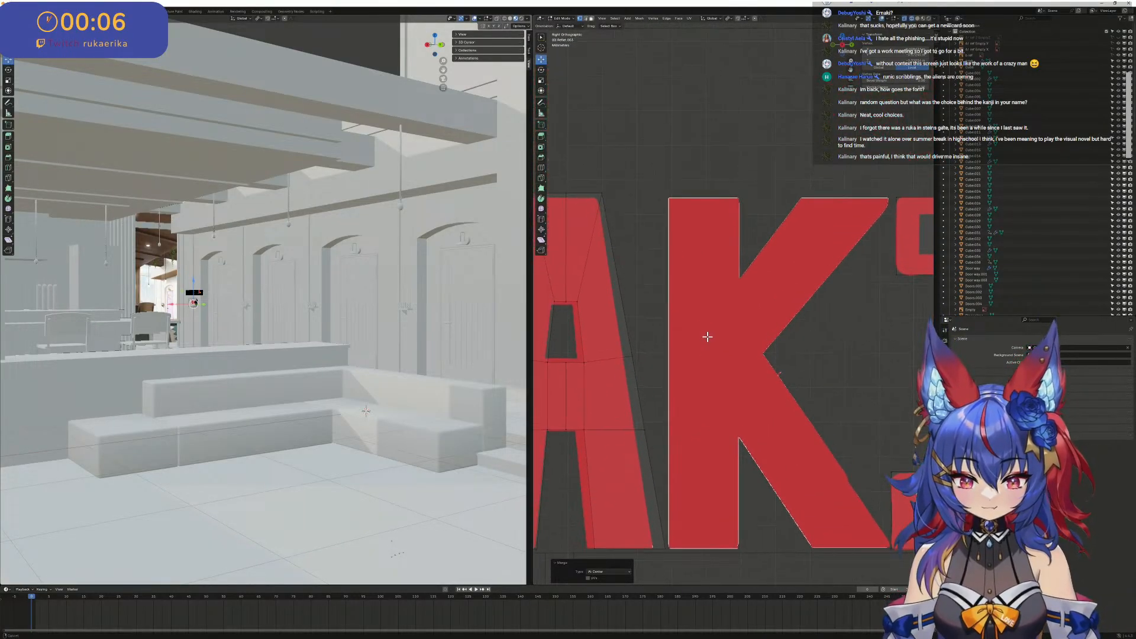
{"action": "scroll", "coordinate": [734, 320], "scroll_direction": "down", "scroll_amount": 3}
{"action": "scroll", "coordinate": [720, 287], "scroll_direction": "up", "scroll_amount": 2}
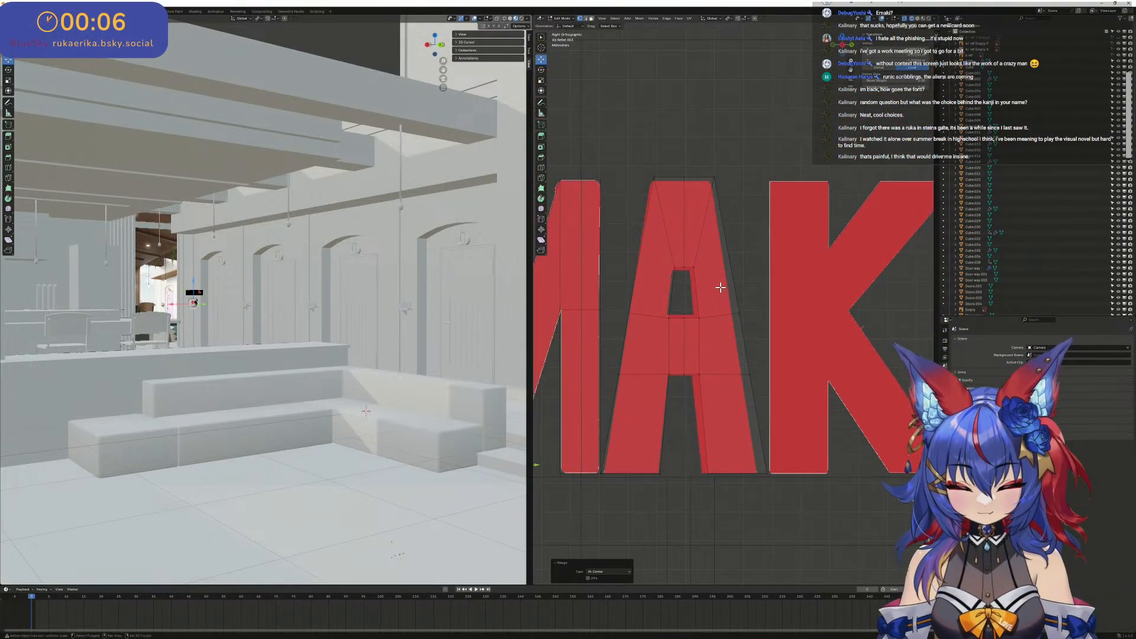
- Shift the A's central column of vertices to the middle of the red reference letter and fit the counter's edges to it
{"action": "middle_click_drag", "start_coordinate": [721, 288], "coordinate": [739, 282], "text": "shift"}
{"action": "scroll", "coordinate": [679, 155], "scroll_direction": "up", "scroll_amount": 2}
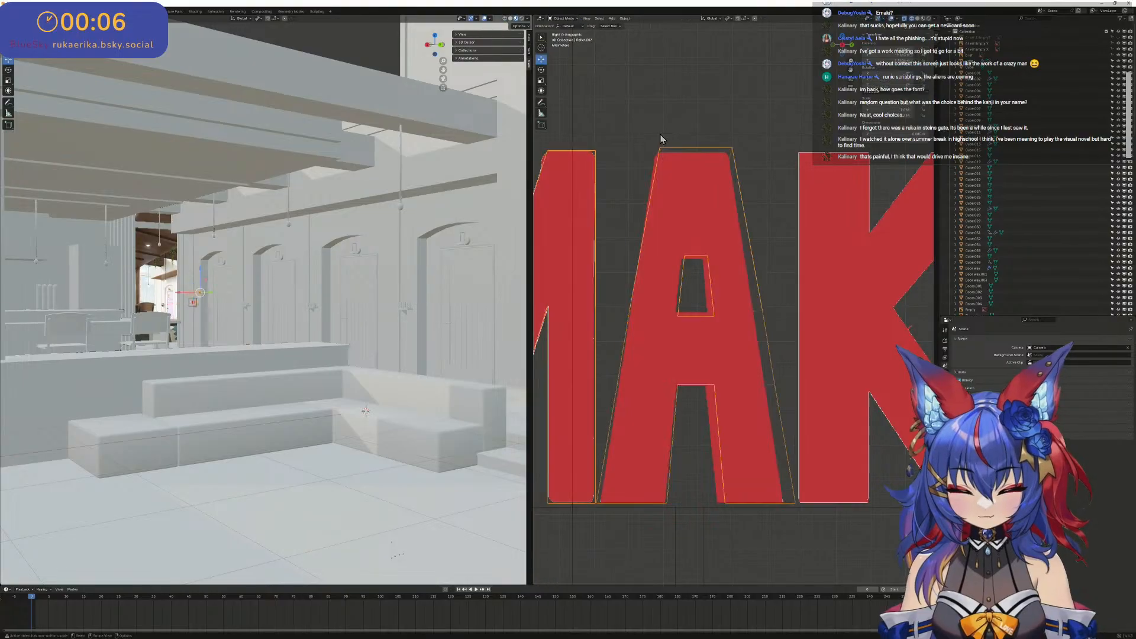
{"action": "scroll", "coordinate": [675, 155], "scroll_direction": "down", "scroll_amount": 1}
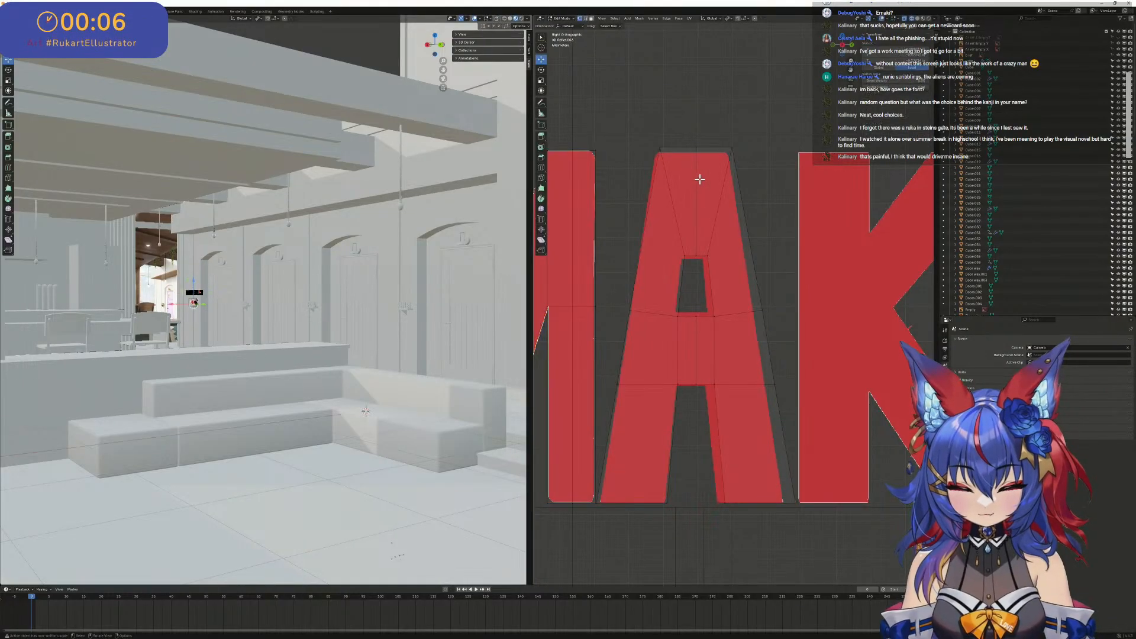
{"action": "left_click_drag", "start_coordinate": [679, 126], "coordinate": [732, 400]}
{"action": "left_click", "coordinate": [684, 117]}
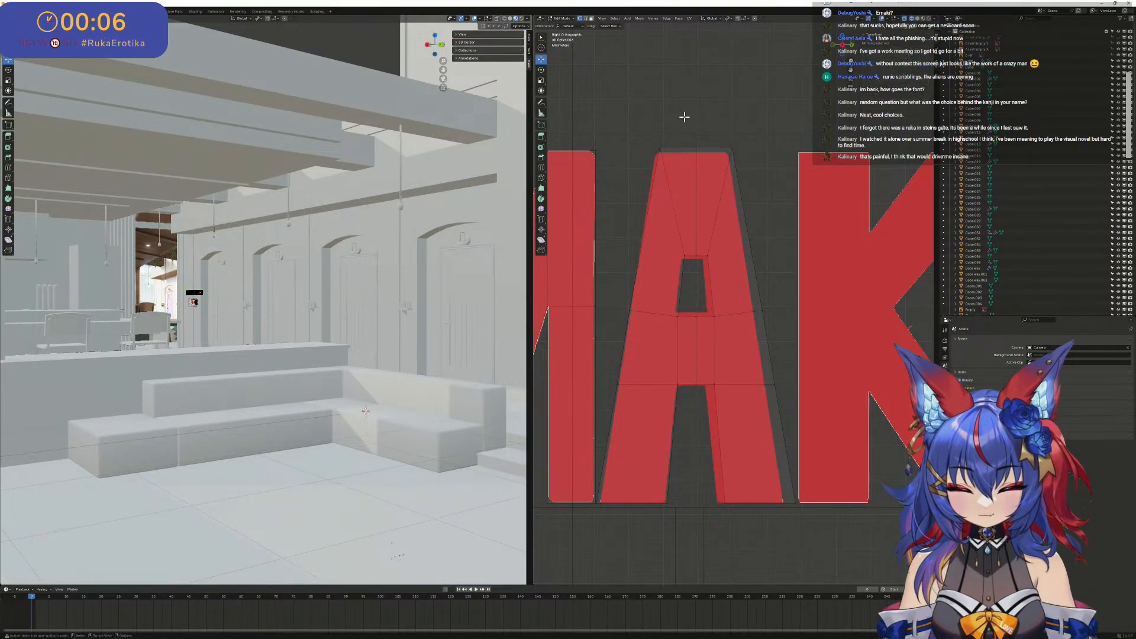
{"action": "left_click_drag", "start_coordinate": [669, 124], "coordinate": [734, 422]}
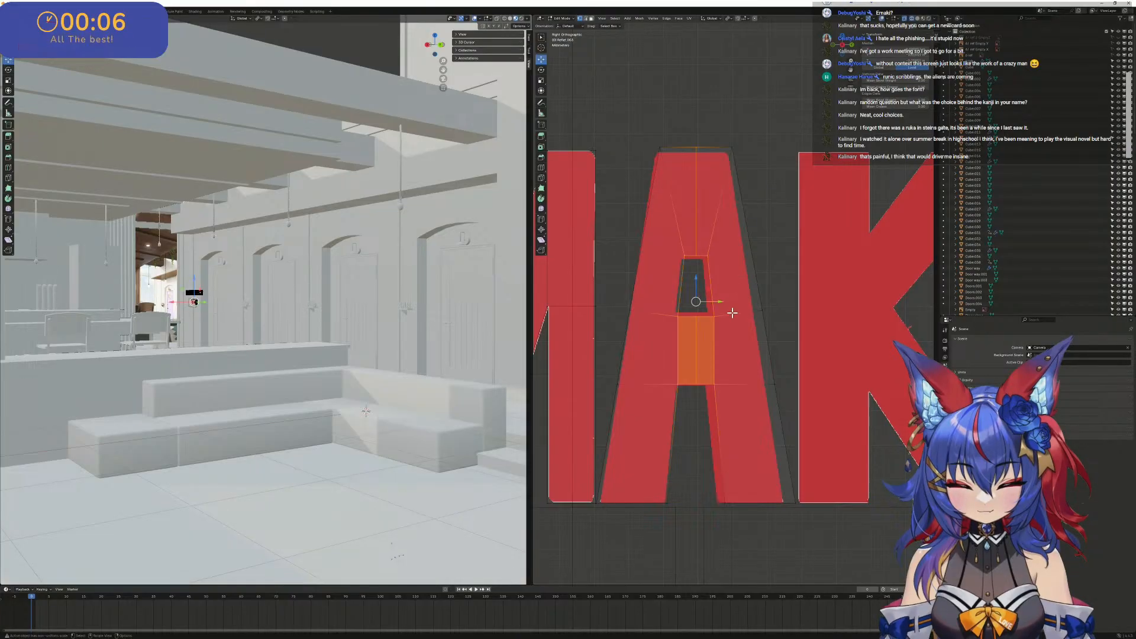
{"action": "left_click_drag", "start_coordinate": [723, 305], "coordinate": [716, 297]}
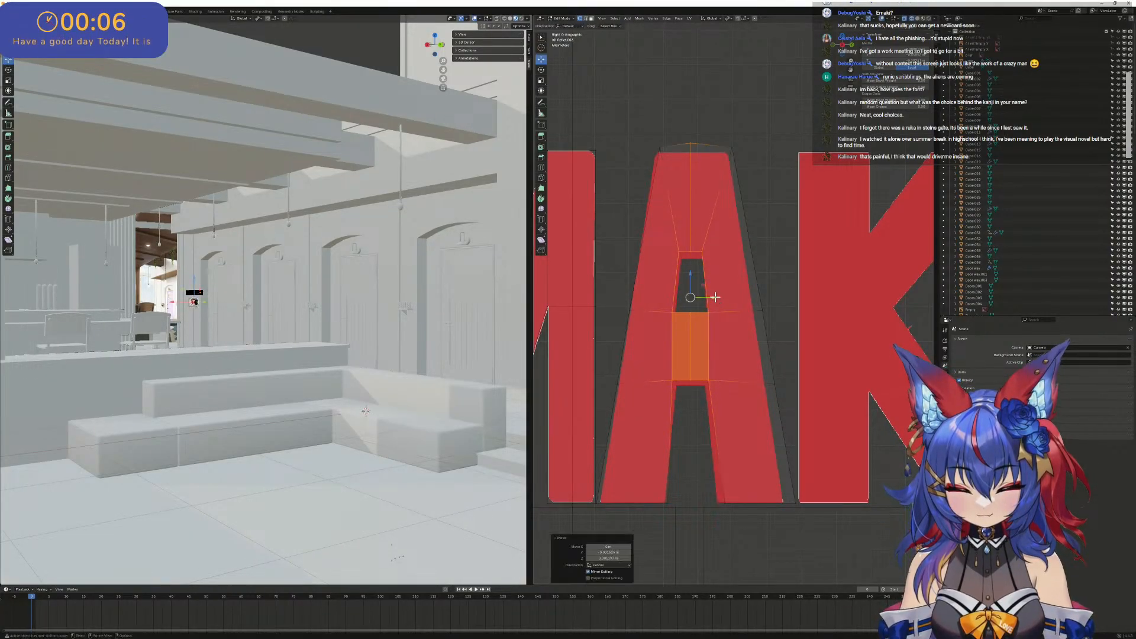
{"action": "mouse_move", "coordinate": [699, 254]}
{"action": "left_mouse_down"}
{"action": "mouse_move", "coordinate": [718, 270]}
{"action": "mouse_move", "coordinate": [693, 251]}
{"action": "mouse_move", "coordinate": [686, 264]}
{"action": "left_mouse_up"}
{"action": "left_click_drag", "start_coordinate": [676, 312], "coordinate": [697, 285], "text": "shift"}
- Move the A's top edge vertices onto the reference's top edge and flatten them by scaling along Z
{"action": "left_click_drag", "start_coordinate": [635, 115], "coordinate": [756, 170]}
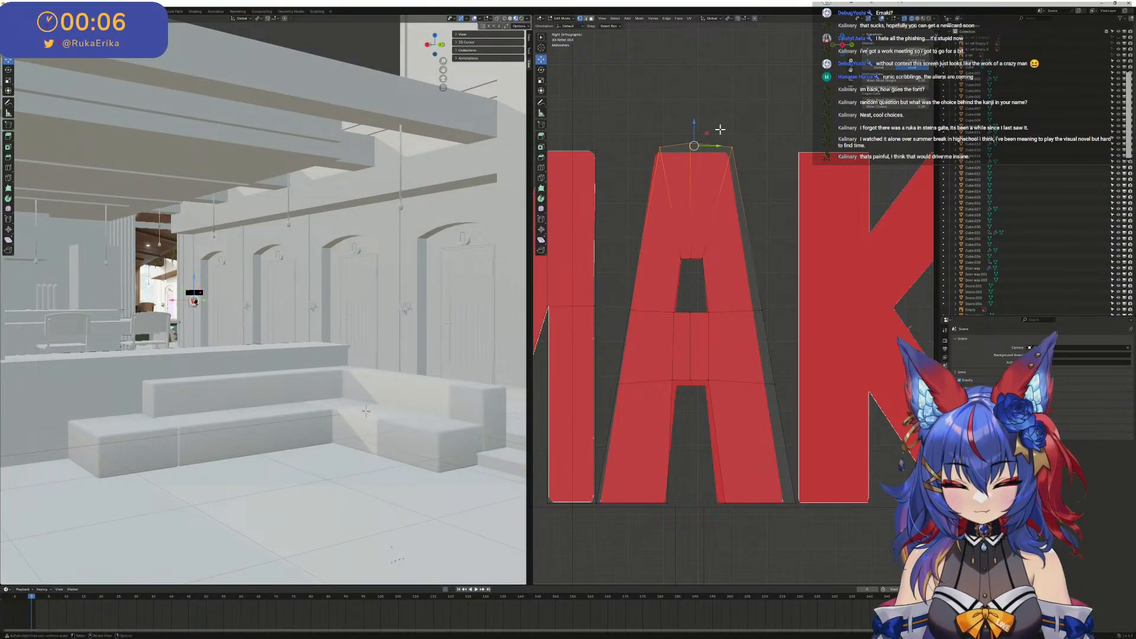
{"action": "left_click_drag", "start_coordinate": [694, 145], "coordinate": [691, 151]}
{"action": "key", "text": "s"}
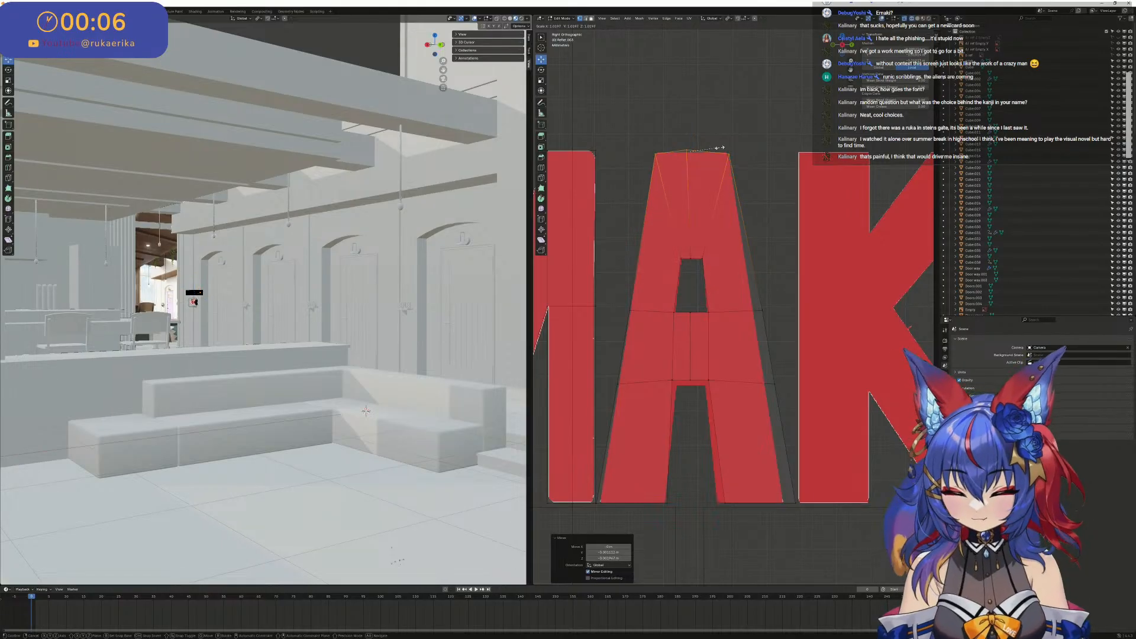
{"action": "key", "text": "z"}
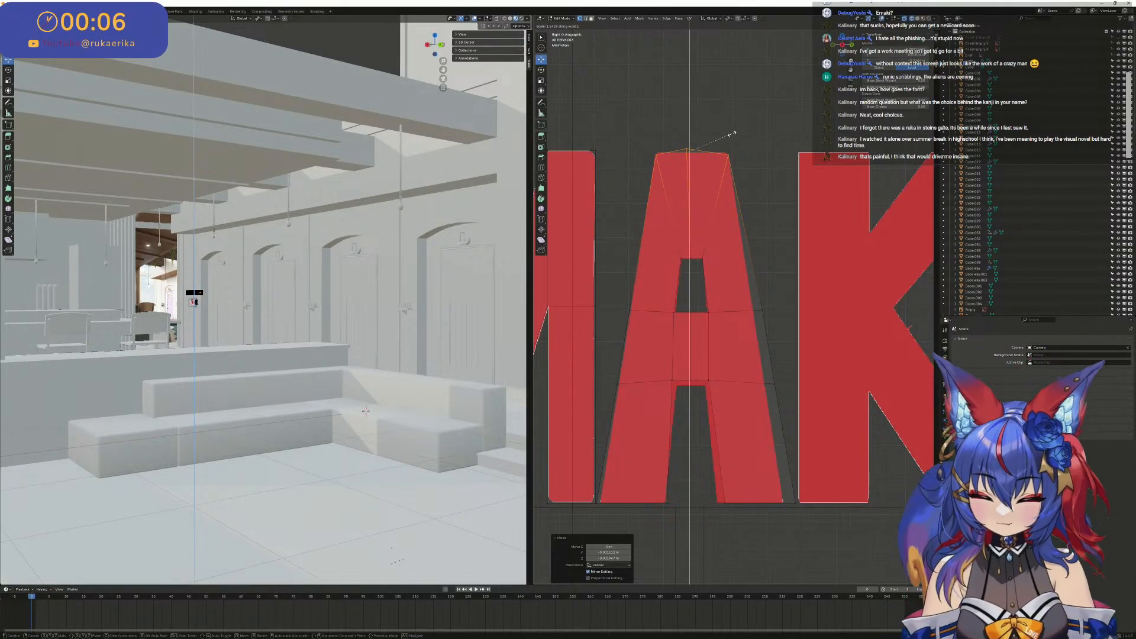
{"action": "key", "text": "Return"}
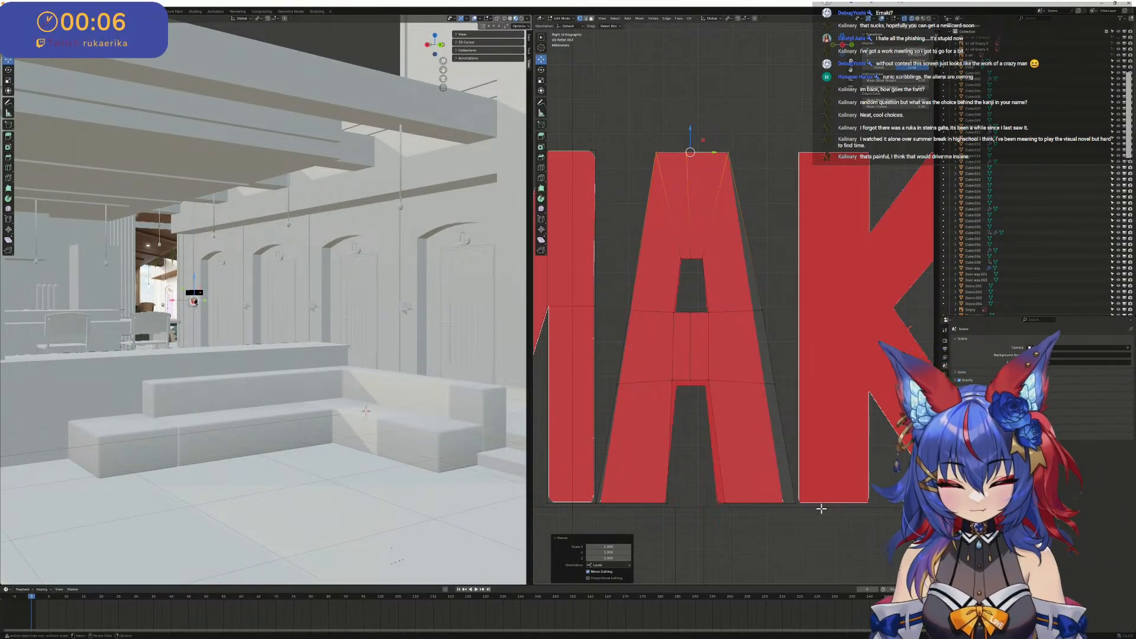
- Move the bottom vertices of the A's right leg inward along Y toward the reference outline
{"action": "left_click", "coordinate": [777, 497]}
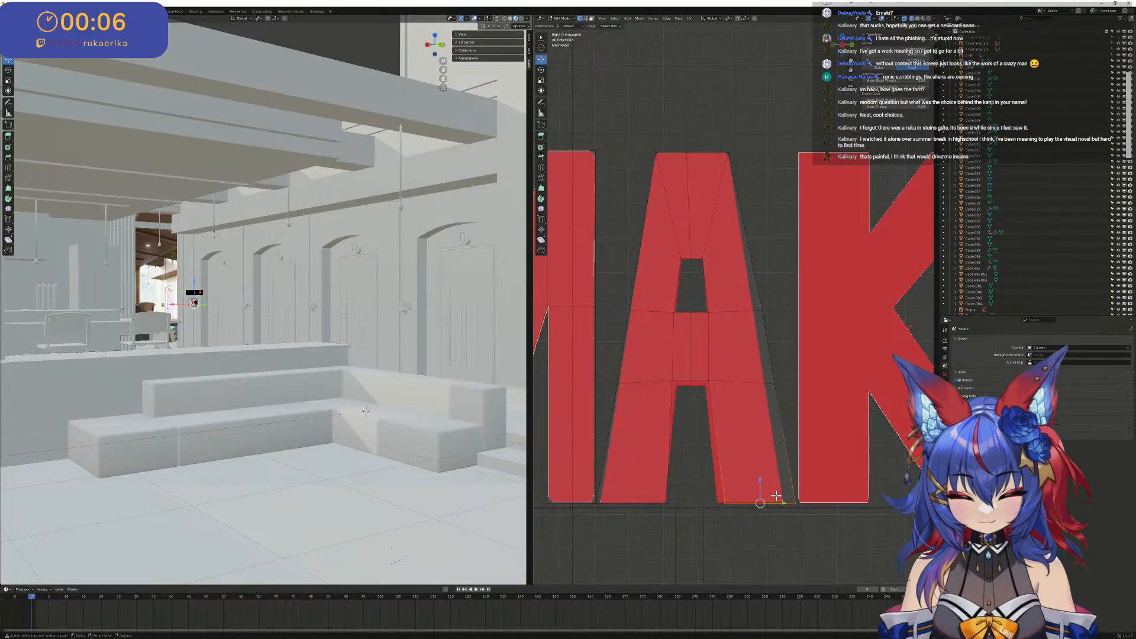
{"action": "key", "text": "g"}
{"action": "key", "text": "y"}
{"action": "left_click", "coordinate": [776, 503]}
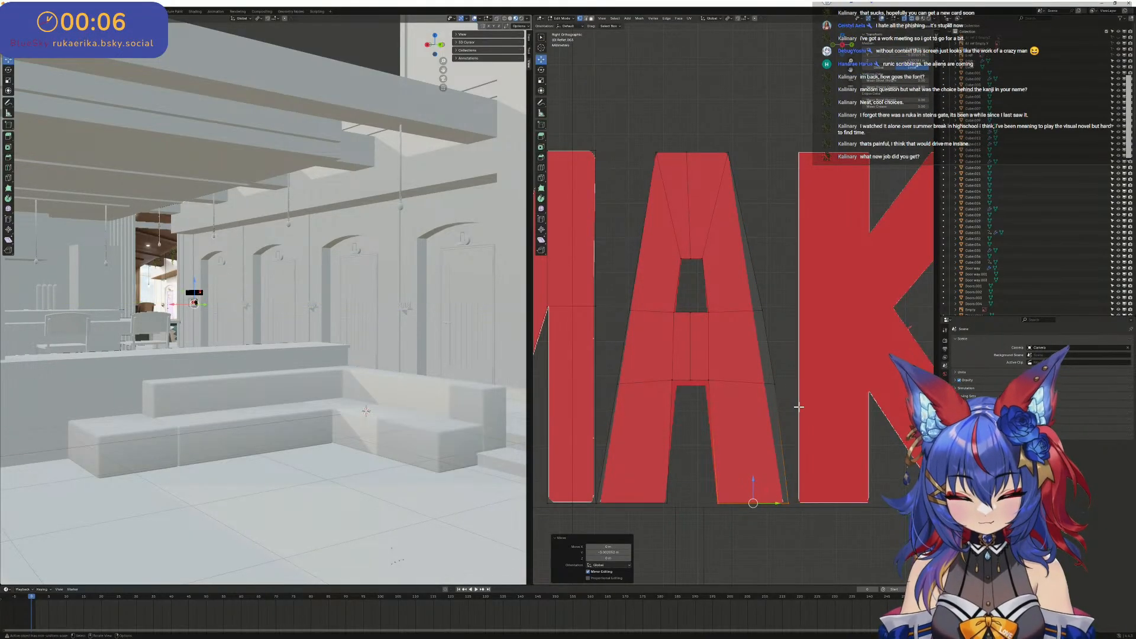
- Move the outer vertices of the A's right side at crossbar height inward along Y onto the reference edge
{"action": "left_click_drag", "start_coordinate": [799, 408], "coordinate": [738, 296]}
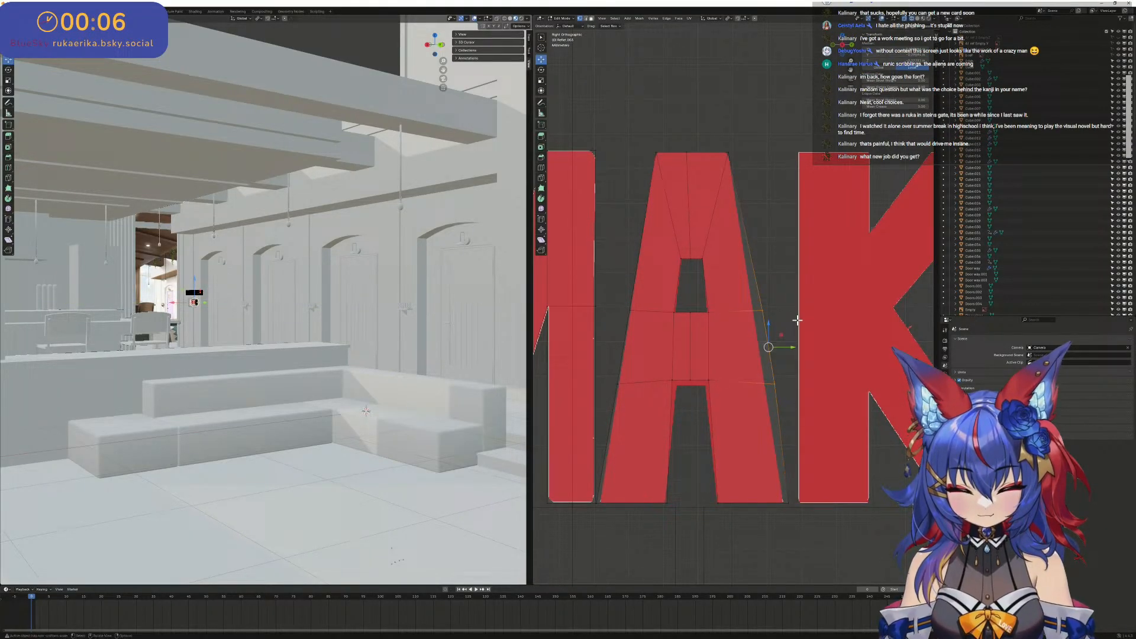
{"action": "key", "text": "g"}
{"action": "key", "text": "y"}
{"action": "left_click", "coordinate": [781, 350]}
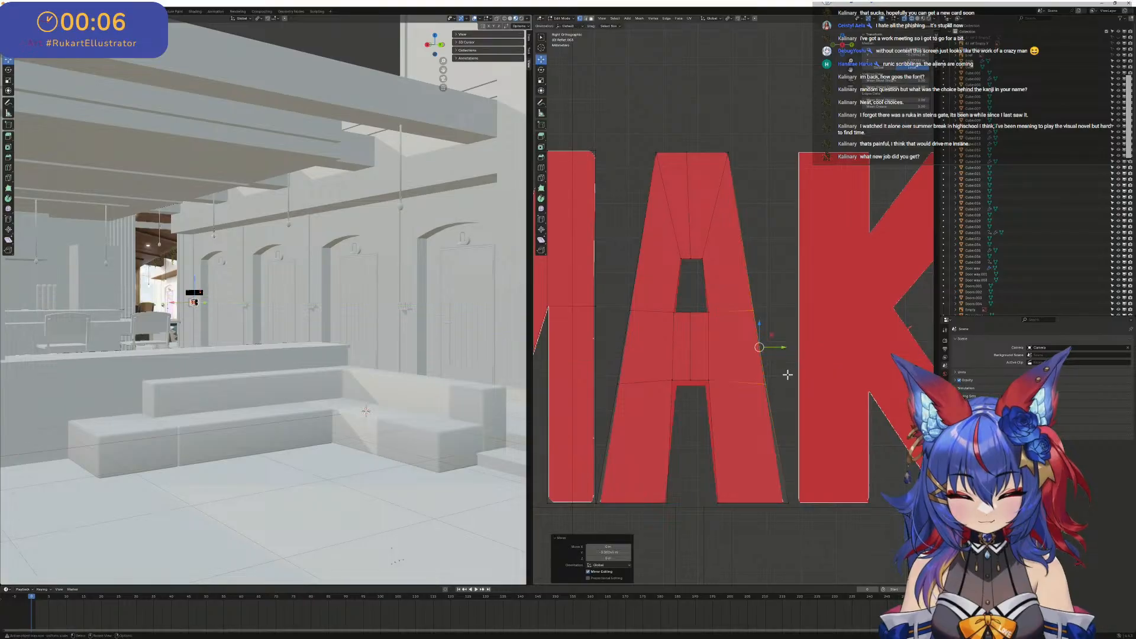
- Nudge the foot of the A's right leg further inward along Y to line up with the reference's outer corner
{"action": "left_click_drag", "start_coordinate": [799, 515], "coordinate": [716, 480]}
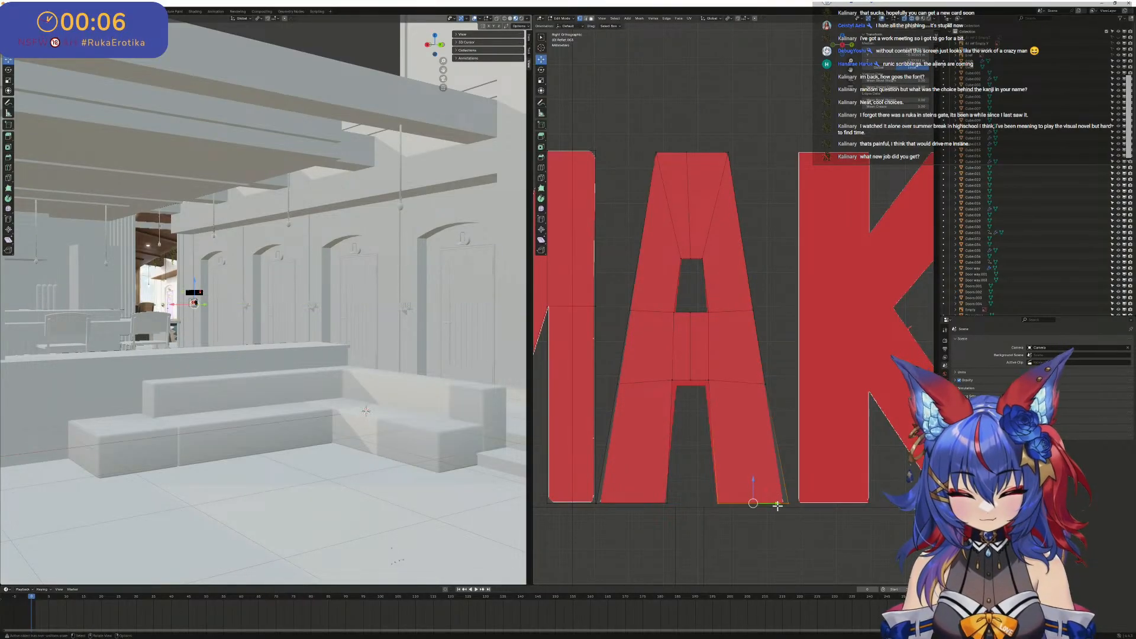
{"action": "key", "text": "g"}
{"action": "key", "text": "y"}
{"action": "left_click", "coordinate": [772, 505]}
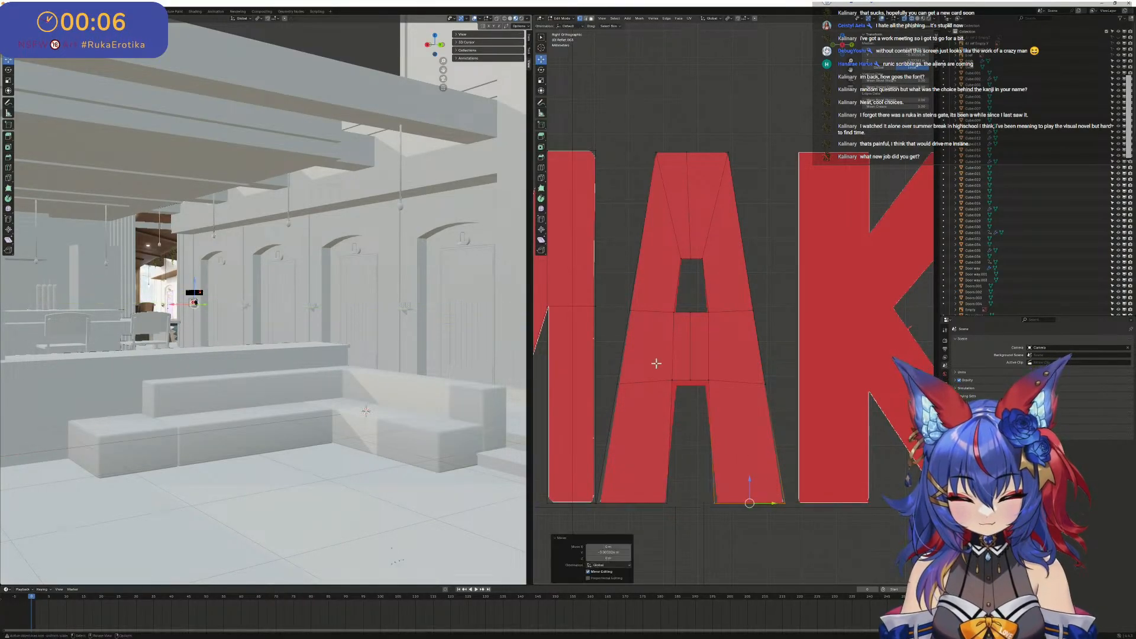
- Align the lower edge of the A's crossbar with the reference along Z and adjust its right-hand vertices
{"action": "mouse_move", "coordinate": [656, 367]}
{"action": "left_mouse_down"}
{"action": "mouse_move", "coordinate": [685, 405]}
{"action": "mouse_move", "coordinate": [642, 362]}
{"action": "left_mouse_up"}
{"action": "key", "text": "alt+a"}
{"action": "key", "text": "g"}
{"action": "key", "text": "z"}
{"action": "left_click", "coordinate": [693, 373]}
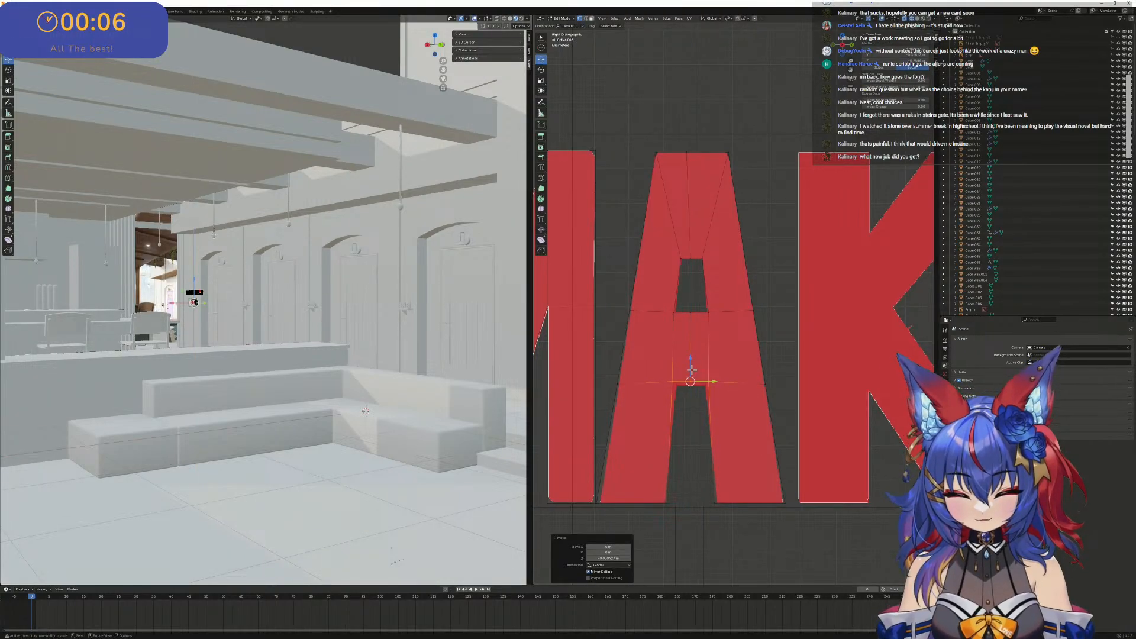
{"action": "left_click_drag", "start_coordinate": [692, 368], "coordinate": [722, 386]}
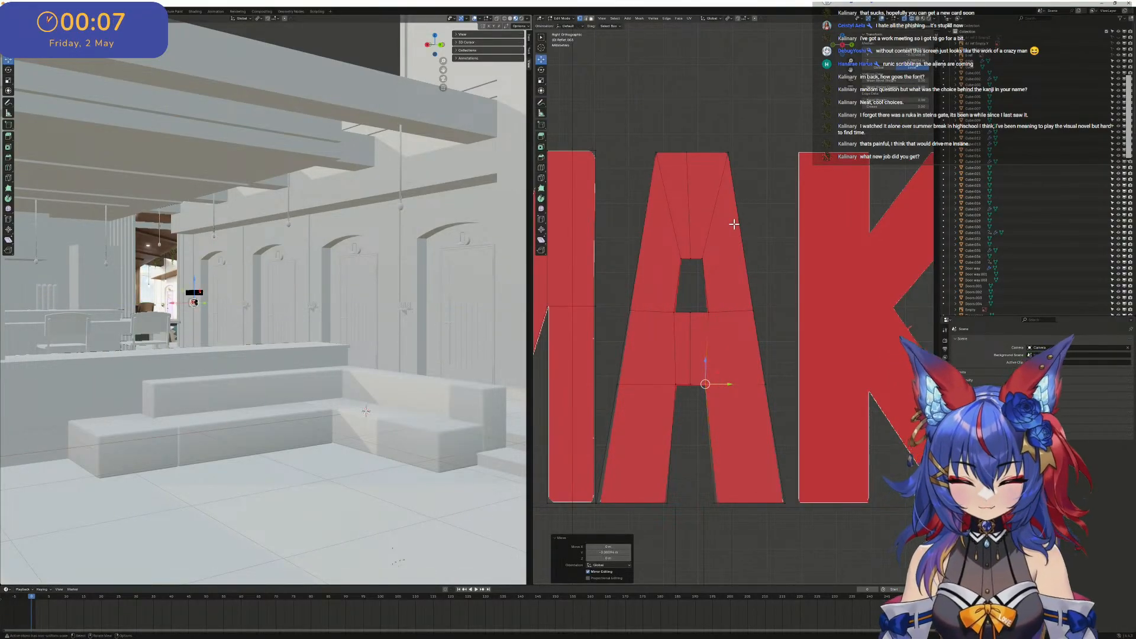
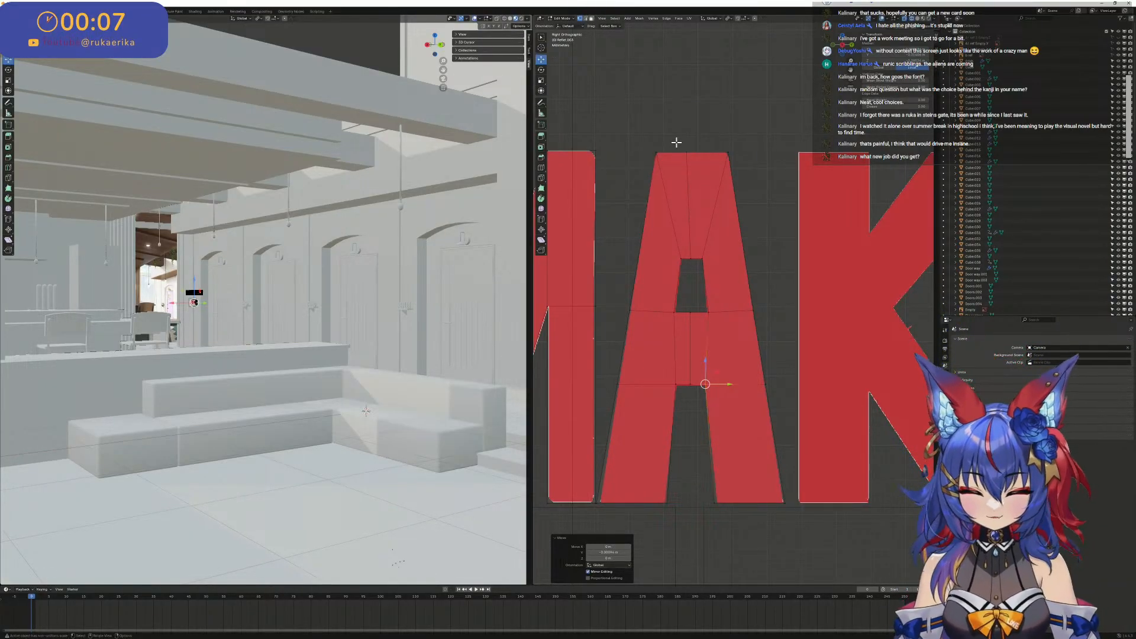
- Move the two upper corner vertices of the A's crossbar along Y onto the reference's inner edges
{"action": "scroll", "coordinate": [676, 155], "scroll_direction": "up", "scroll_amount": 2}
{"action": "scroll", "coordinate": [652, 209], "scroll_direction": "down", "scroll_amount": 2}
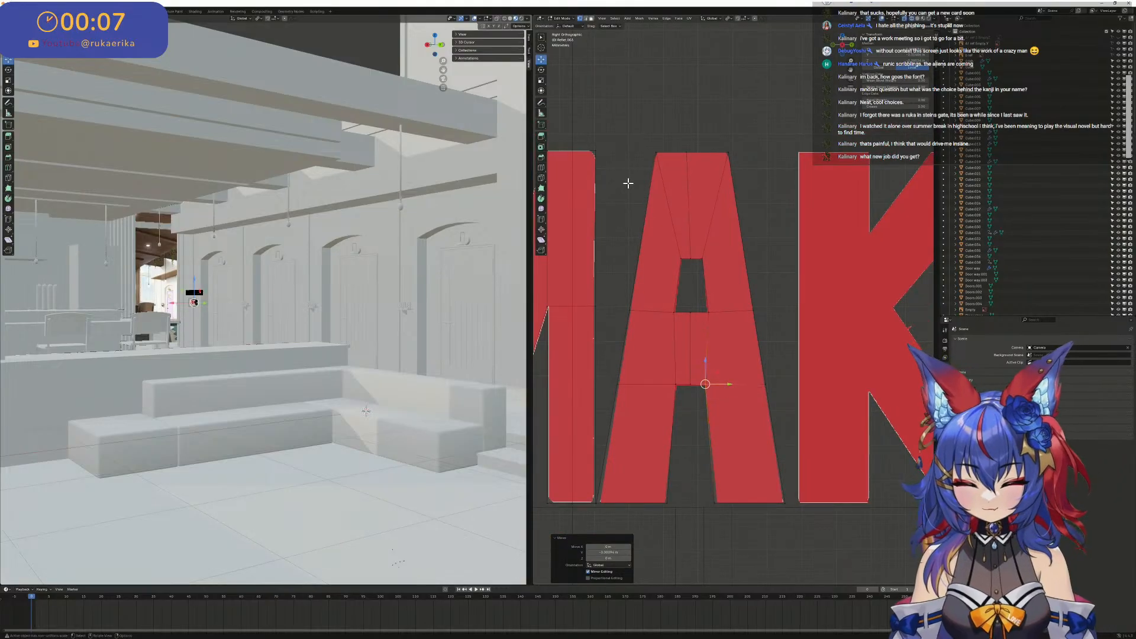
{"action": "scroll", "coordinate": [675, 261], "scroll_direction": "up", "scroll_amount": 4}
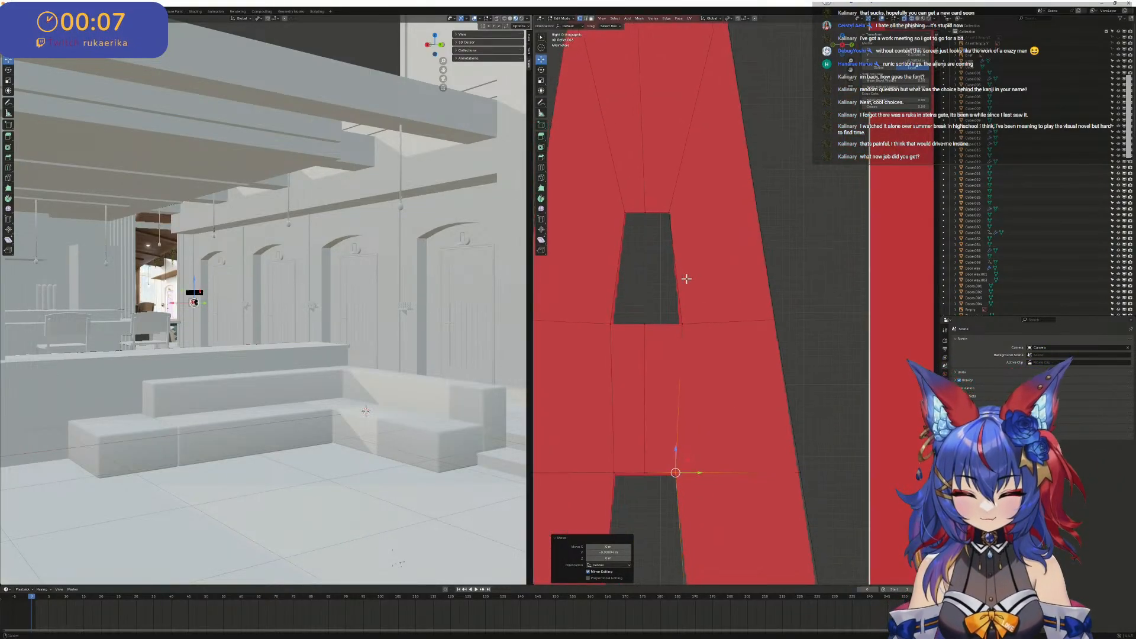
{"action": "left_click_drag", "start_coordinate": [681, 319], "coordinate": [691, 307]}
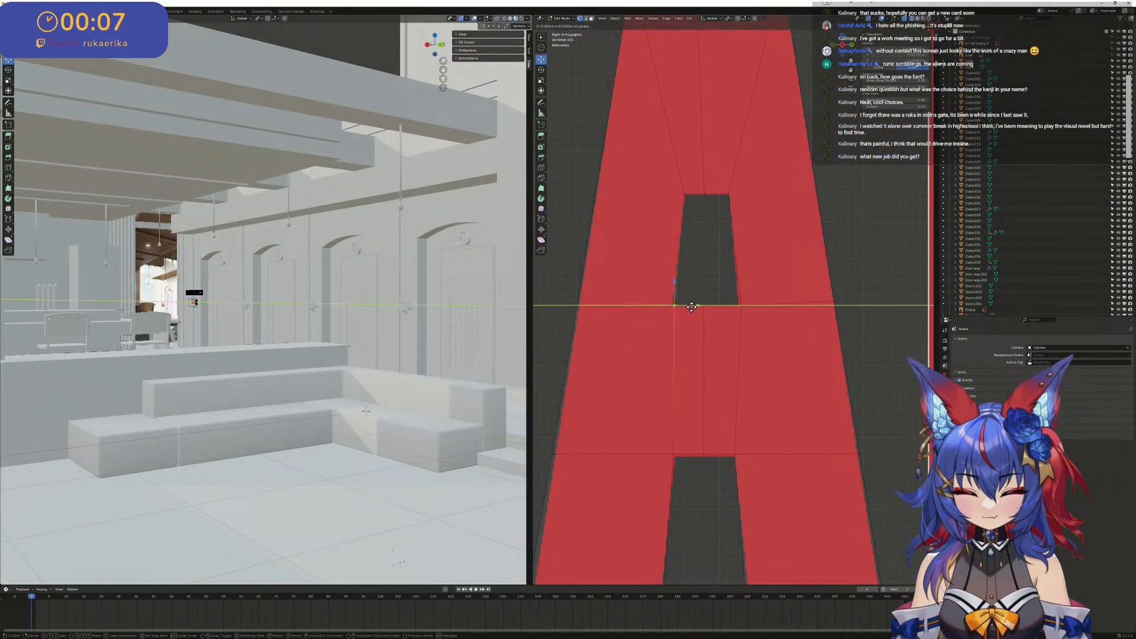
{"action": "left_click", "coordinate": [739, 302]}
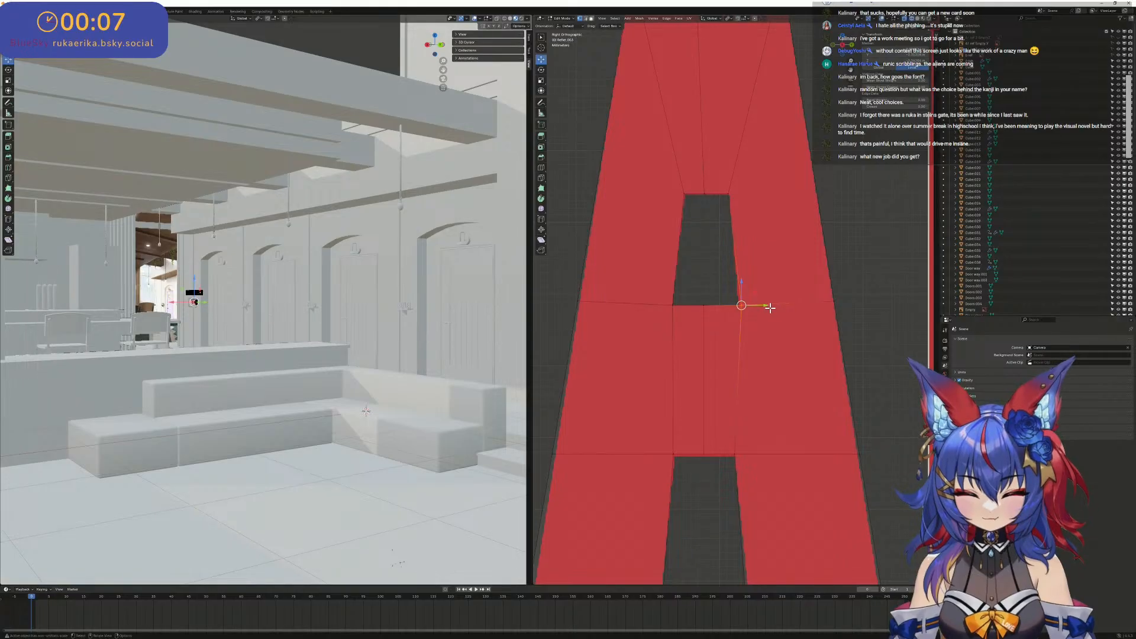
{"action": "left_click_drag", "start_coordinate": [761, 307], "coordinate": [759, 306]}
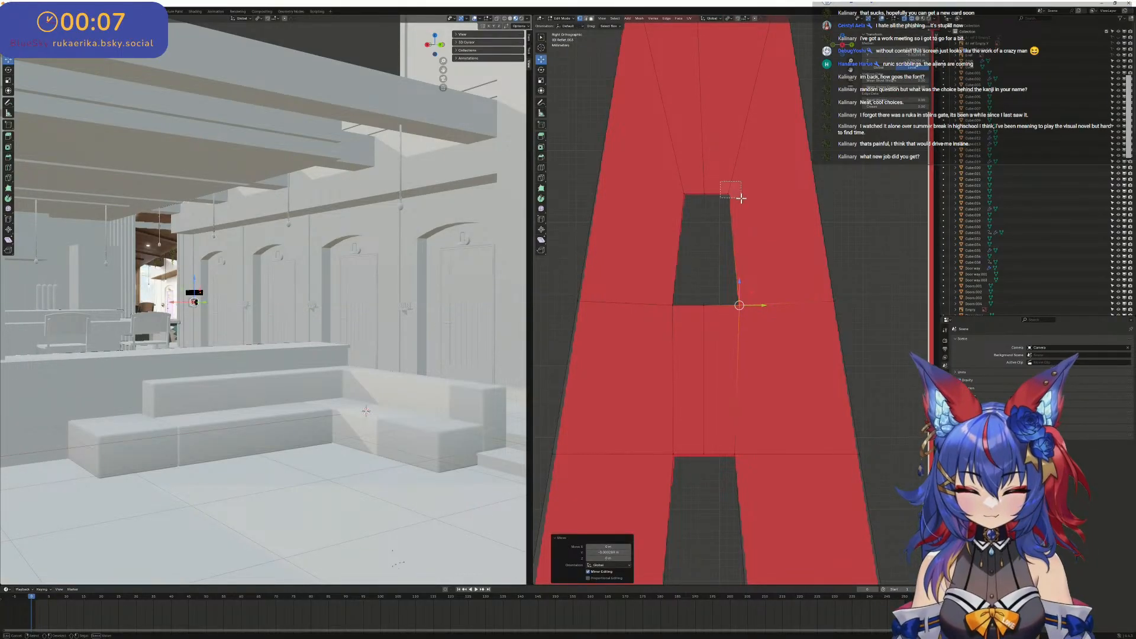
- Adjust the vertices at the top of the A's inner opening along Y to match the reference
{"action": "mouse_move", "coordinate": [741, 198]}
{"action": "left_mouse_down"}
{"action": "mouse_move", "coordinate": [680, 182]}
{"action": "mouse_move", "coordinate": [730, 194]}
{"action": "left_mouse_up"}
{"action": "key", "text": "ctrl+z"}
{"action": "scroll", "coordinate": [712, 196], "scroll_direction": "down", "scroll_amount": 5}
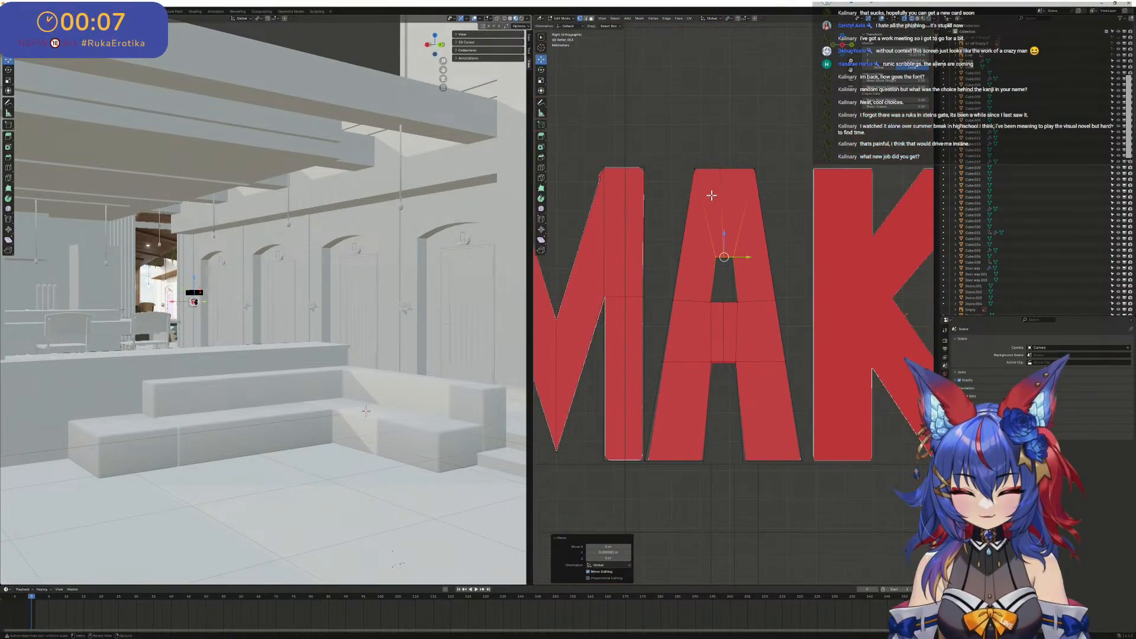
- Examine how the M, A, K and I letters fit the reference outline and each other across the sign
{"action": "scroll", "coordinate": [691, 226], "scroll_direction": "up", "scroll_amount": 2}
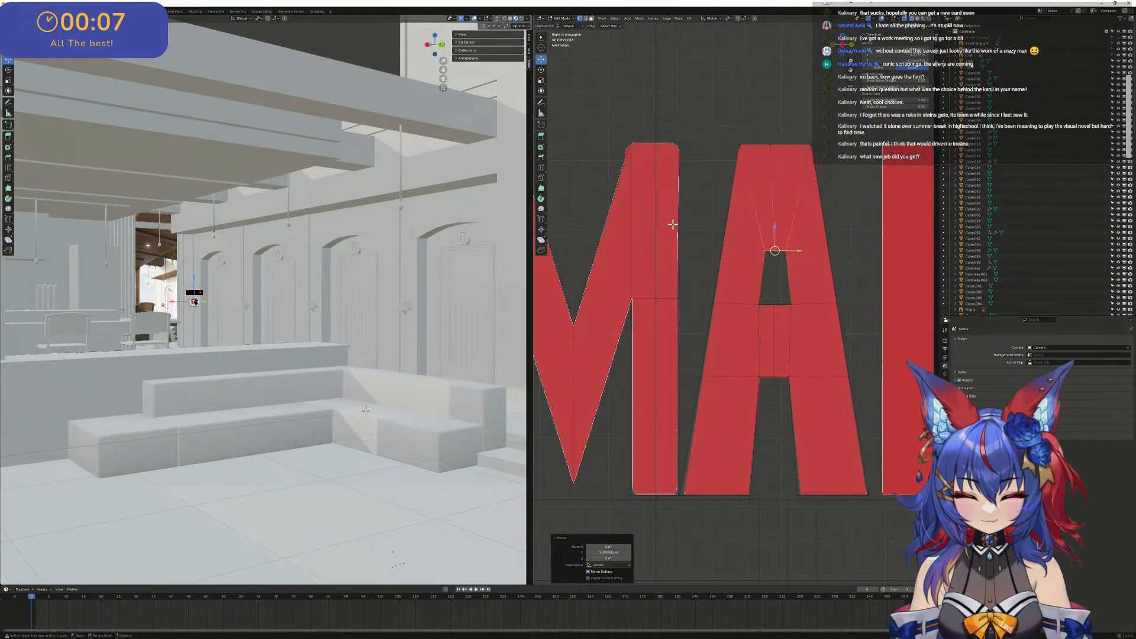
{"action": "scroll", "coordinate": [673, 224], "scroll_direction": "down", "scroll_amount": 3}
{"action": "middle_click_drag", "start_coordinate": [809, 239], "coordinate": [696, 239], "text": "shift"}
{"action": "scroll", "coordinate": [680, 237], "scroll_direction": "up", "scroll_amount": 4}
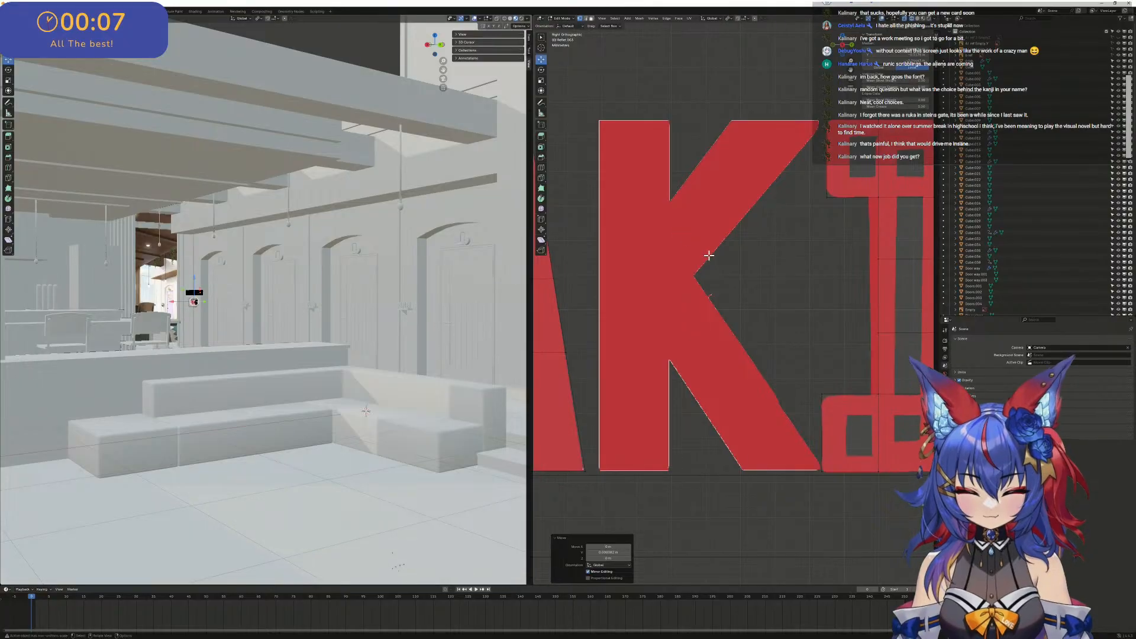
{"action": "scroll", "coordinate": [725, 257], "scroll_direction": "down", "scroll_amount": 2}
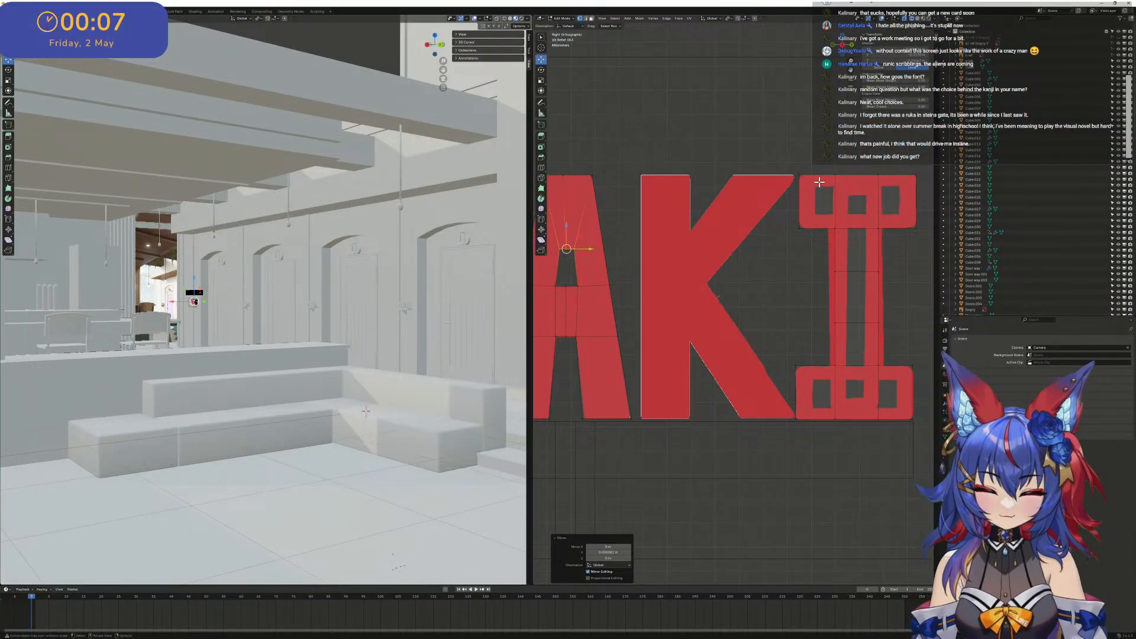
{"action": "mouse_move", "coordinate": [834, 196]}
{"action": "middle_mouse_down", "text": "shift"}
{"action": "mouse_move", "coordinate": [705, 230]}
{"action": "mouse_move", "coordinate": [708, 256]}
{"action": "mouse_move", "coordinate": [839, 193]}
{"action": "middle_mouse_up", "text": "shift"}
{"action": "scroll", "coordinate": [673, 230], "scroll_direction": "down", "scroll_amount": 6}
{"action": "scroll", "coordinate": [636, 238], "scroll_direction": "up", "scroll_amount": 4}
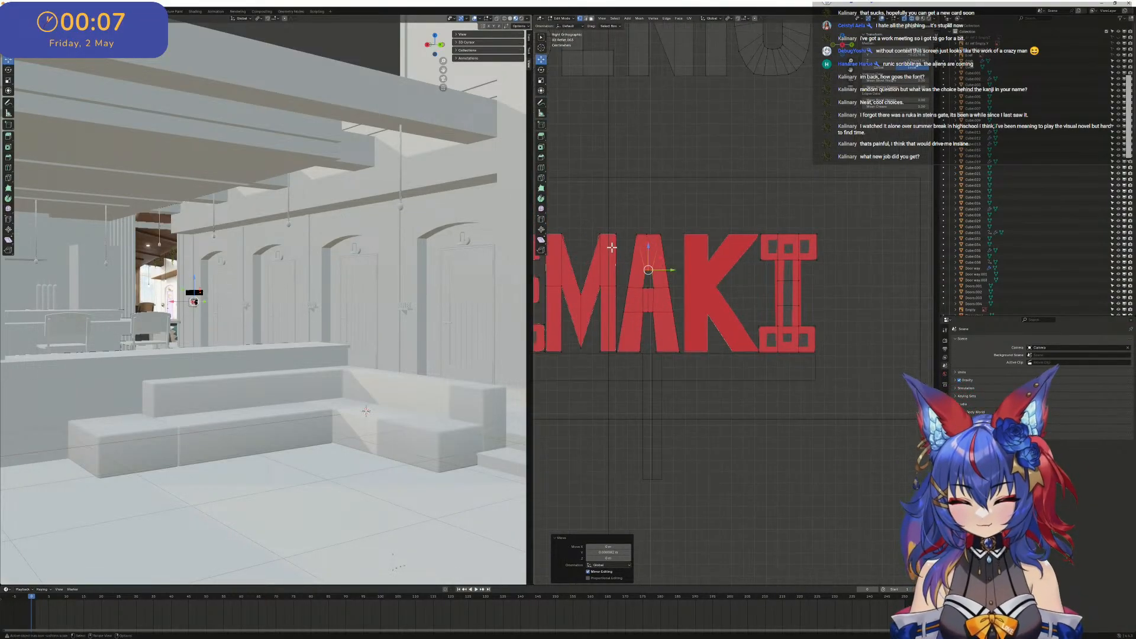
{"action": "mouse_move", "coordinate": [680, 260]}
{"action": "middle_mouse_down", "text": "shift"}
{"action": "mouse_move", "coordinate": [781, 266]}
{"action": "mouse_move", "coordinate": [679, 269]}
{"action": "middle_mouse_up", "text": "shift"}
{"action": "scroll", "coordinate": [777, 267], "scroll_direction": "up", "scroll_amount": 3}
{"action": "scroll", "coordinate": [777, 267], "scroll_direction": "up", "scroll_amount": 1}
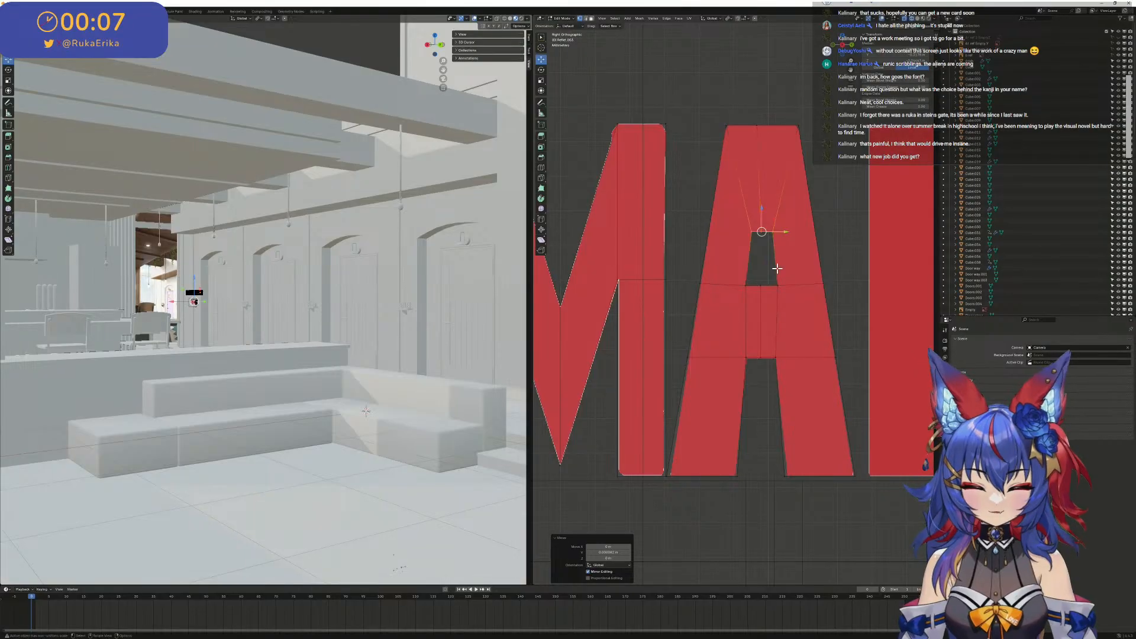
{"action": "middle_click_drag", "start_coordinate": [778, 269], "coordinate": [680, 267], "text": "shift"}
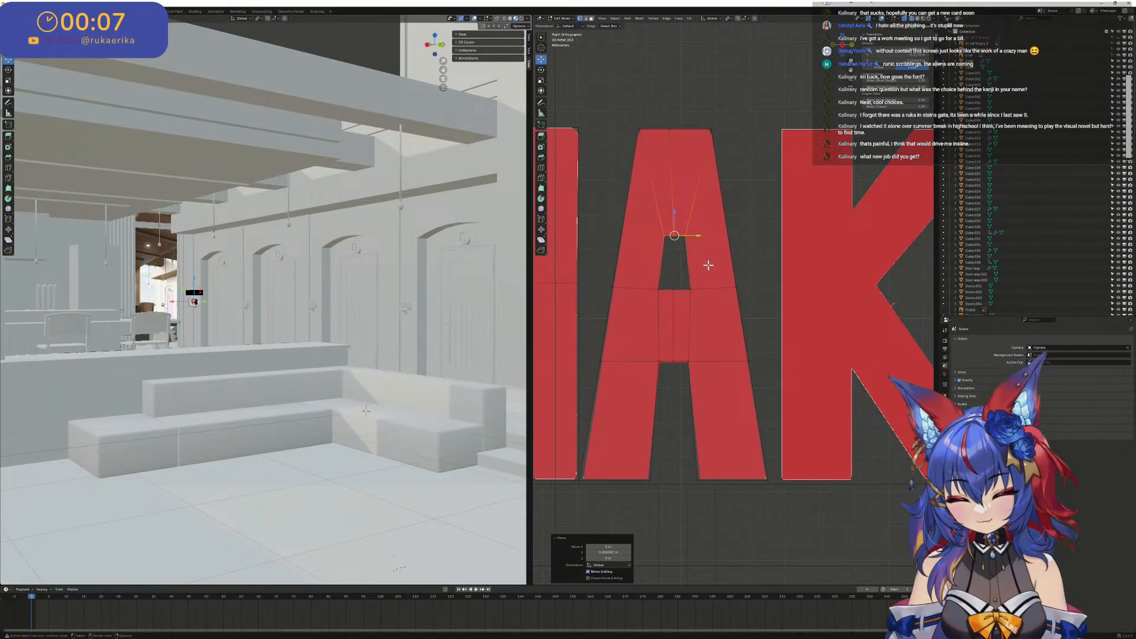
{"action": "scroll", "coordinate": [722, 401], "scroll_direction": "down", "scroll_amount": 2}
{"action": "scroll", "coordinate": [704, 424], "scroll_direction": "up", "scroll_amount": 3}
{"action": "middle_click_drag", "start_coordinate": [698, 392], "coordinate": [685, 339], "text": "shift"}
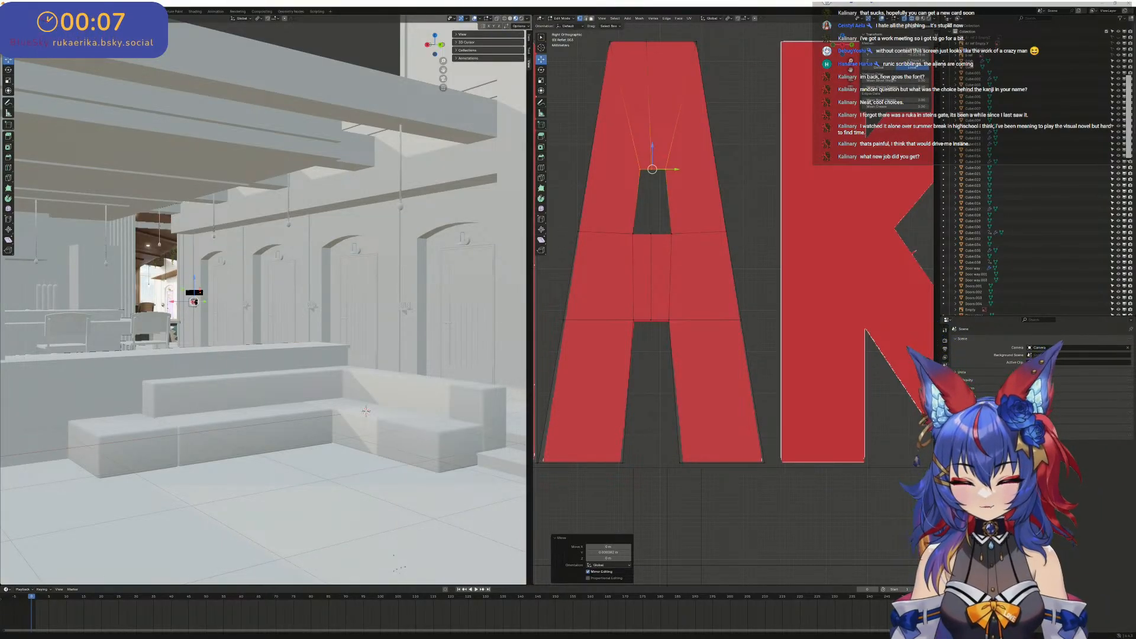
- Switch to the tom's HARDWARE GPU chart image and examine where the recent RTX, RX and Arc cards rank
{"action": "left_click_drag", "start_coordinate": [0, 72], "coordinate": [667, 1]}
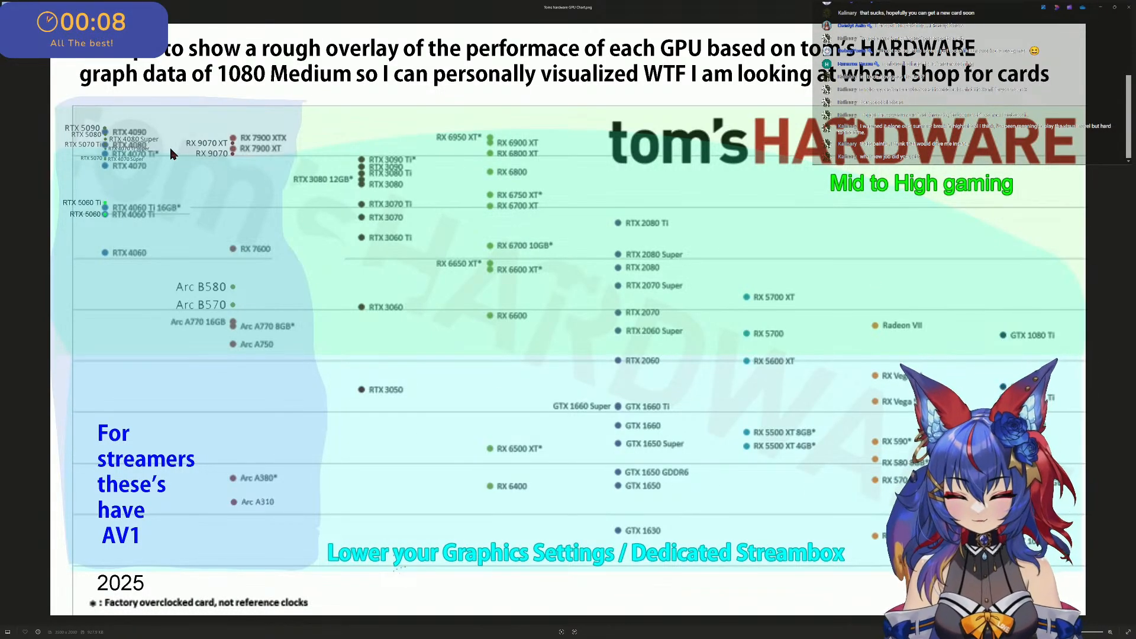
{"action": "scroll", "coordinate": [124, 148], "scroll_direction": "up", "scroll_amount": 6}
{"action": "left_click_drag", "start_coordinate": [306, 123], "coordinate": [376, 189]}
{"action": "scroll", "coordinate": [376, 189], "scroll_direction": "up", "scroll_amount": 3}
{"action": "left_click_drag", "start_coordinate": [235, 298], "coordinate": [368, 211]}
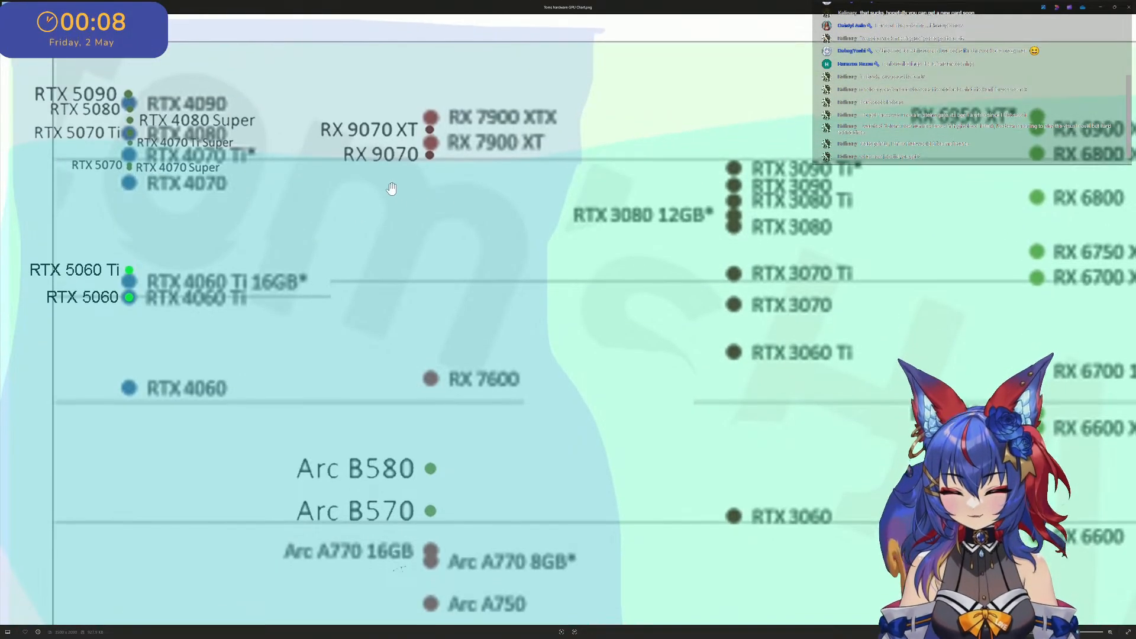
{"action": "scroll", "coordinate": [379, 190], "scroll_direction": "down", "scroll_amount": 1}
{"action": "left_click_drag", "start_coordinate": [425, 241], "coordinate": [450, 222]}
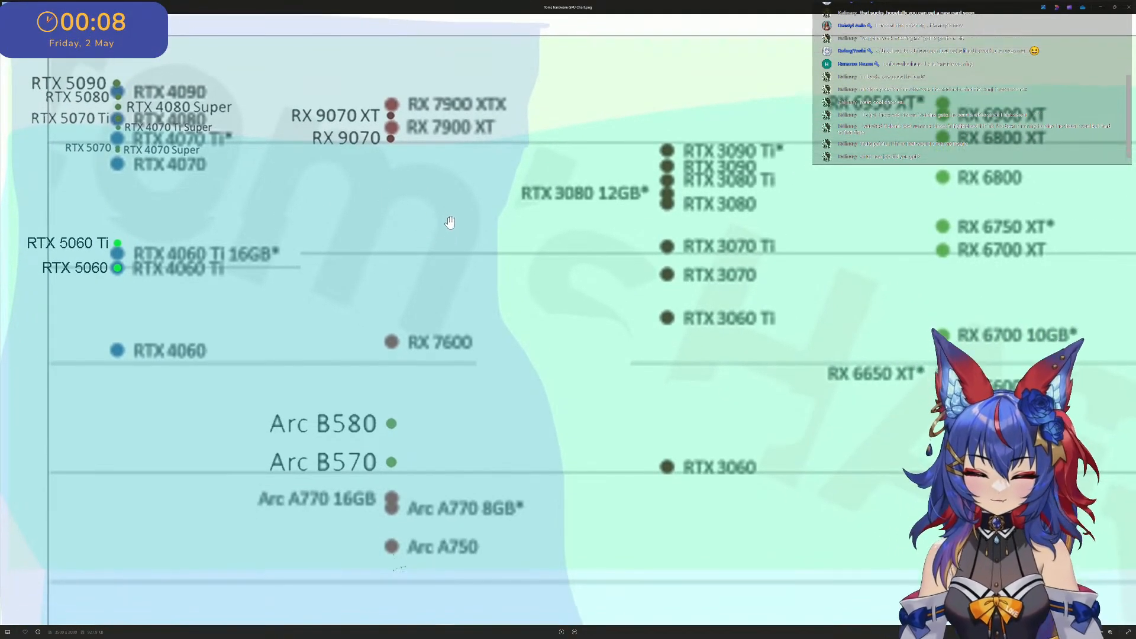
{"action": "scroll", "coordinate": [313, 224], "scroll_direction": "down", "scroll_amount": 5}
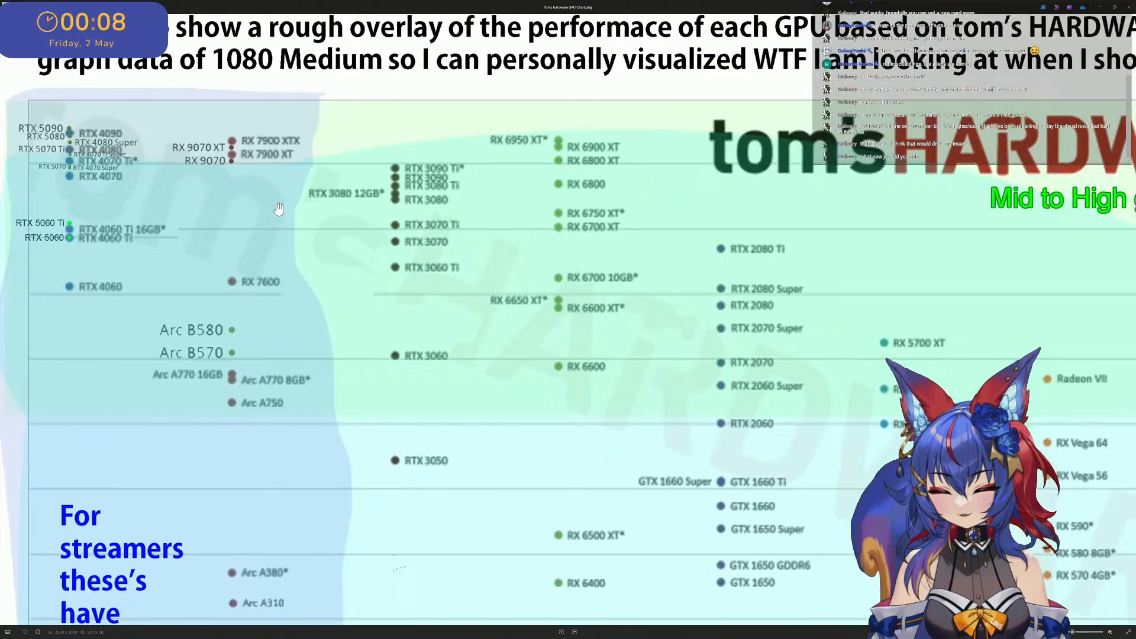
{"action": "scroll", "coordinate": [278, 209], "scroll_direction": "down", "scroll_amount": 1}
{"action": "left_click_drag", "start_coordinate": [384, 223], "coordinate": [382, 163]}
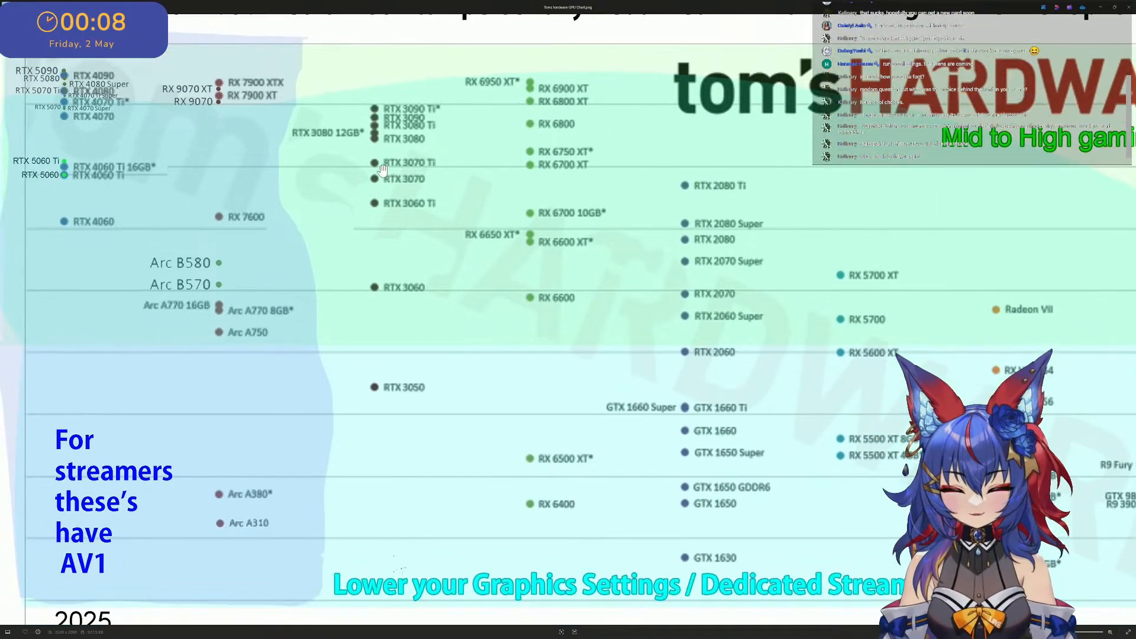
{"action": "scroll", "coordinate": [230, 119], "scroll_direction": "up", "scroll_amount": 2}
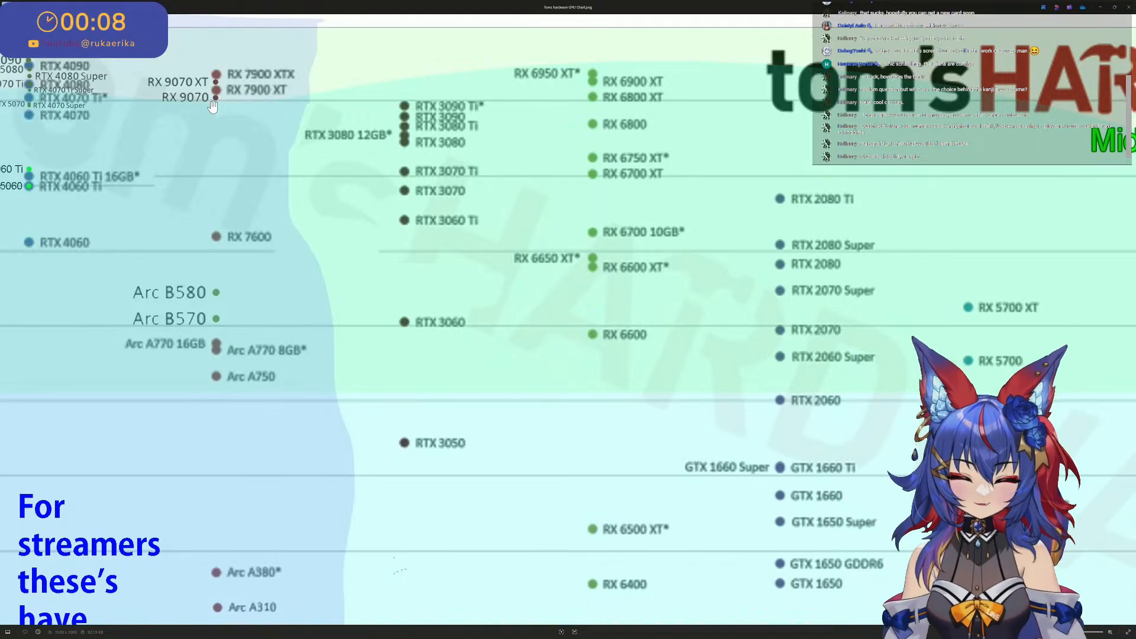
{"action": "scroll", "coordinate": [341, 199], "scroll_direction": "down", "scroll_amount": 1}
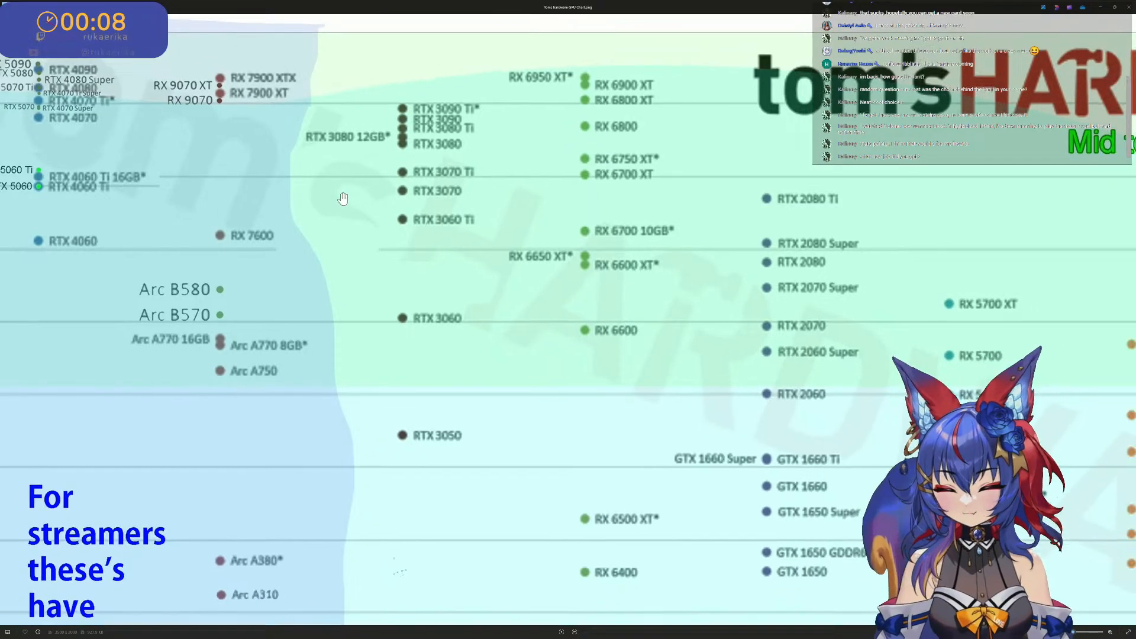
{"action": "left_click_drag", "start_coordinate": [330, 190], "coordinate": [335, 176]}
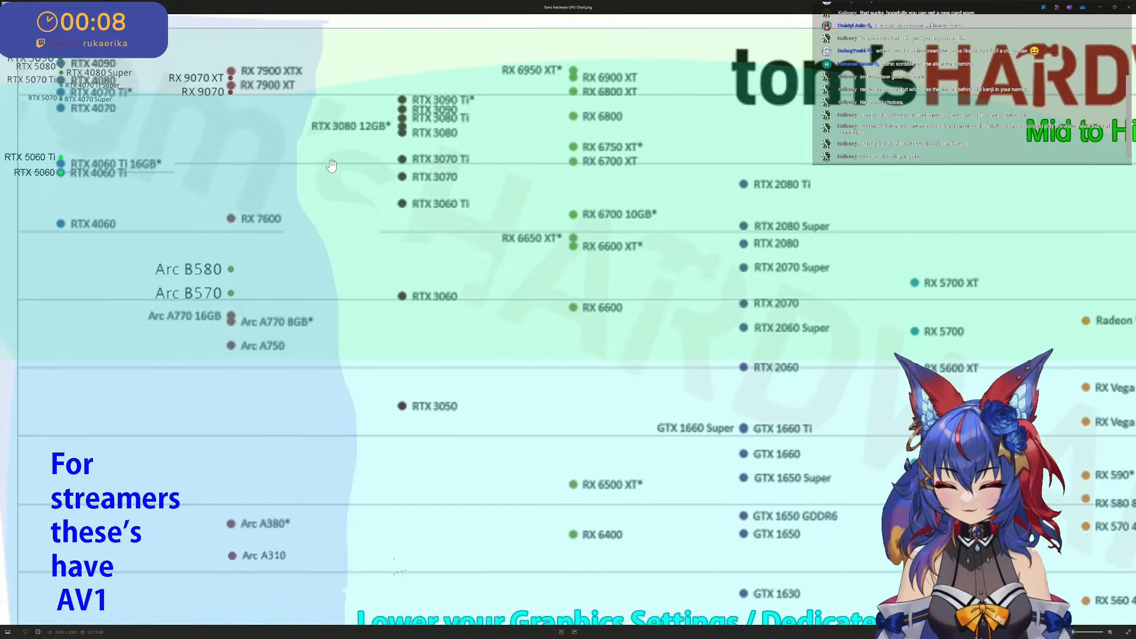
{"action": "scroll", "coordinate": [240, 155], "scroll_direction": "down", "scroll_amount": 3}
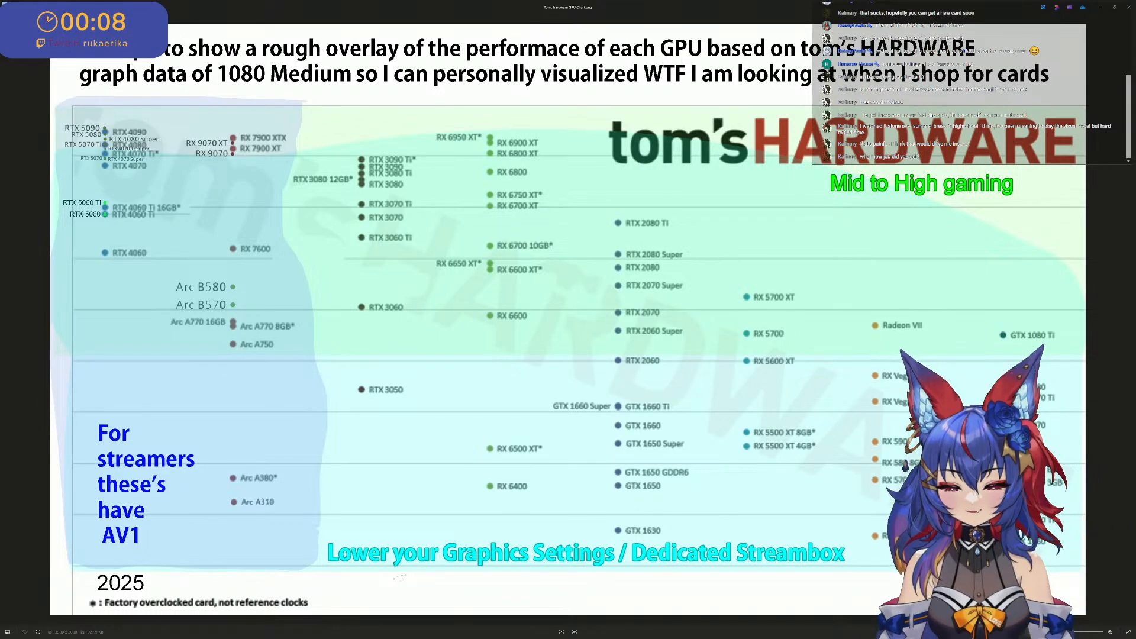
{"action": "key", "text": "ctrl+super+Right"}
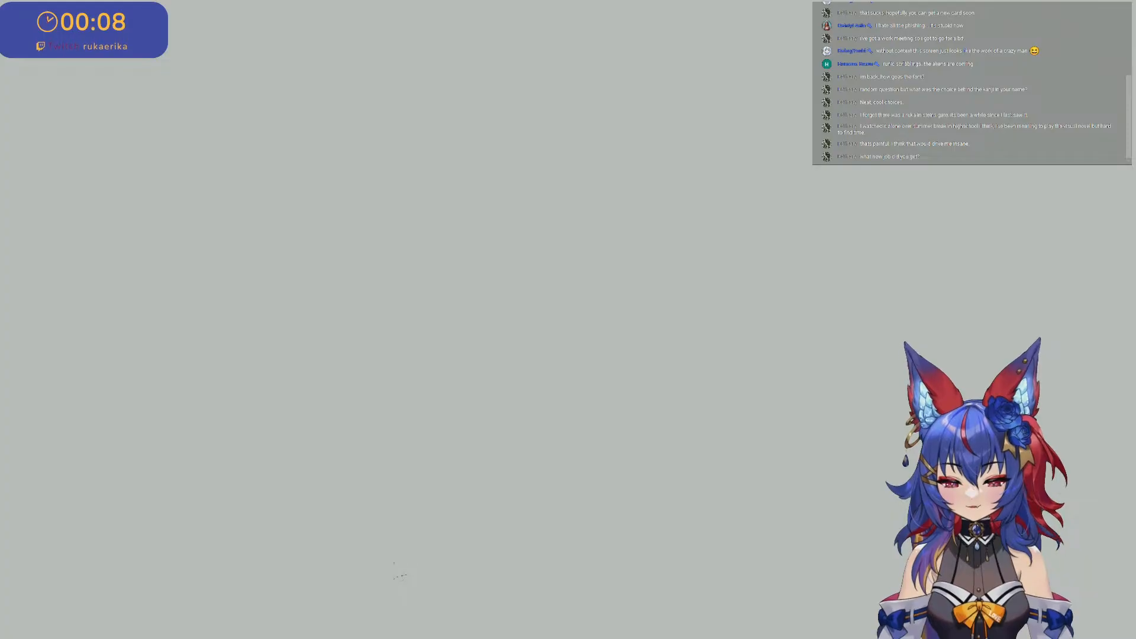
{"action": "key", "text": "ctrl+super+Left"}
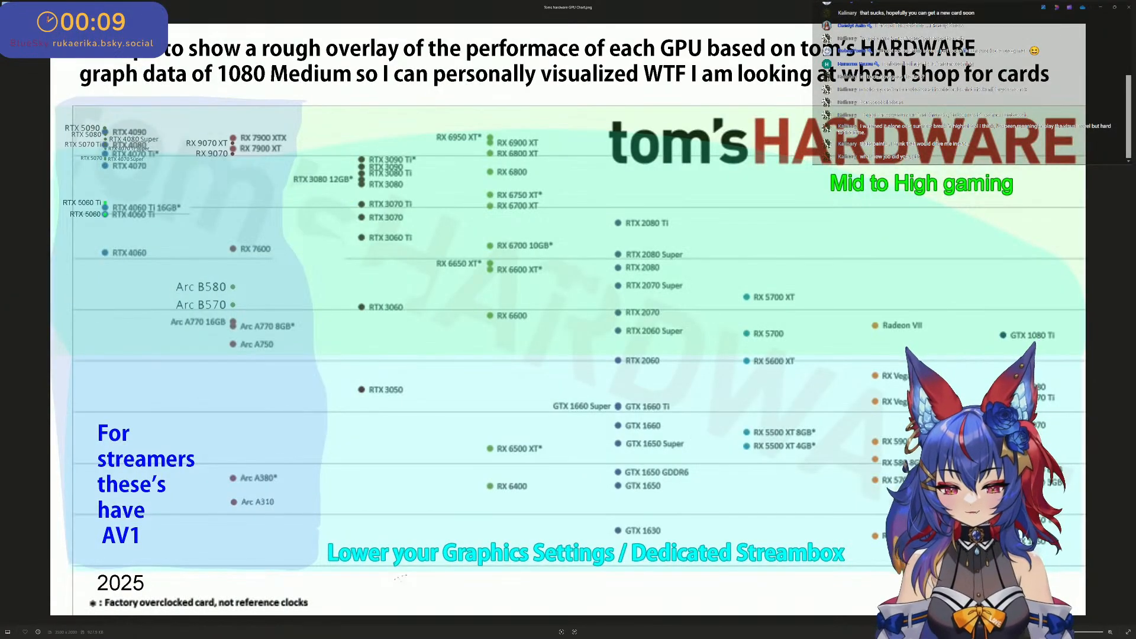
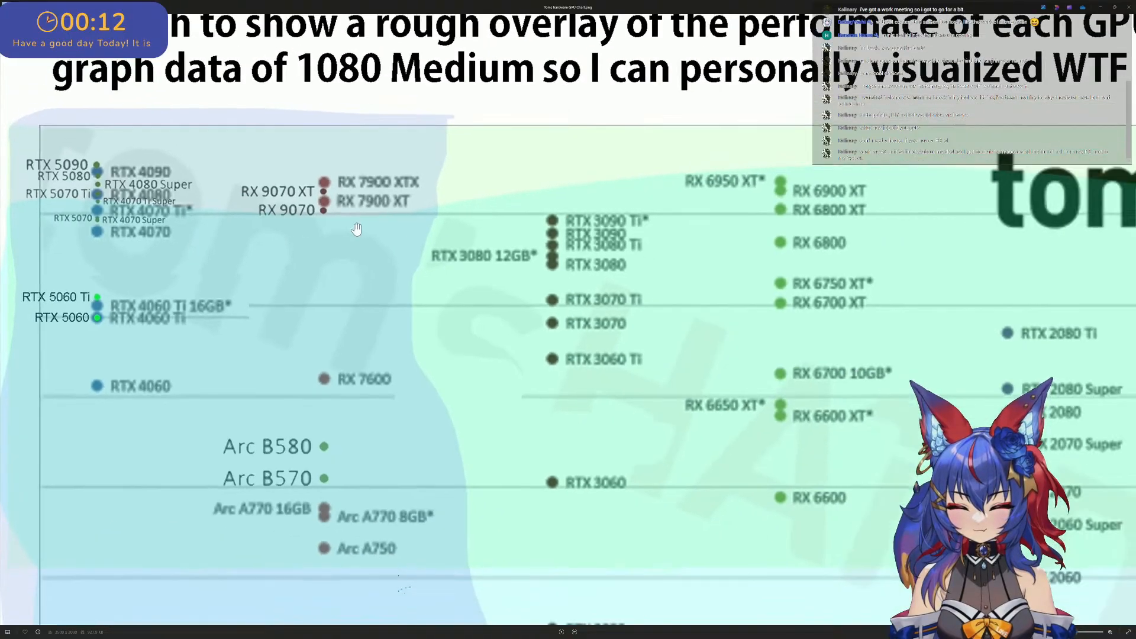
- Examine how the RTX 30, RX 6000 and older card columns compare with the newest cards on the GPU chart
{"action": "scroll", "coordinate": [586, 305], "scroll_direction": "up", "scroll_amount": 5}
{"action": "scroll", "coordinate": [654, 219], "scroll_direction": "down", "scroll_amount": 5}
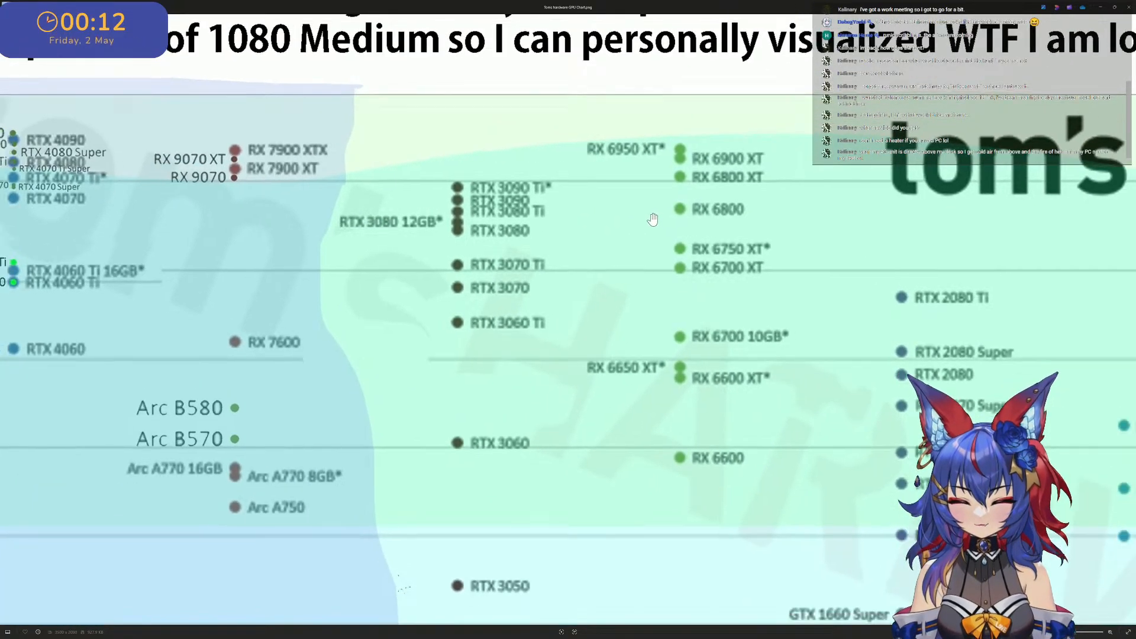
{"action": "scroll", "coordinate": [710, 224], "scroll_direction": "up", "scroll_amount": 4}
{"action": "left_click_drag", "start_coordinate": [796, 231], "coordinate": [166, 228]}
{"action": "scroll", "coordinate": [623, 292], "scroll_direction": "down", "scroll_amount": 4}
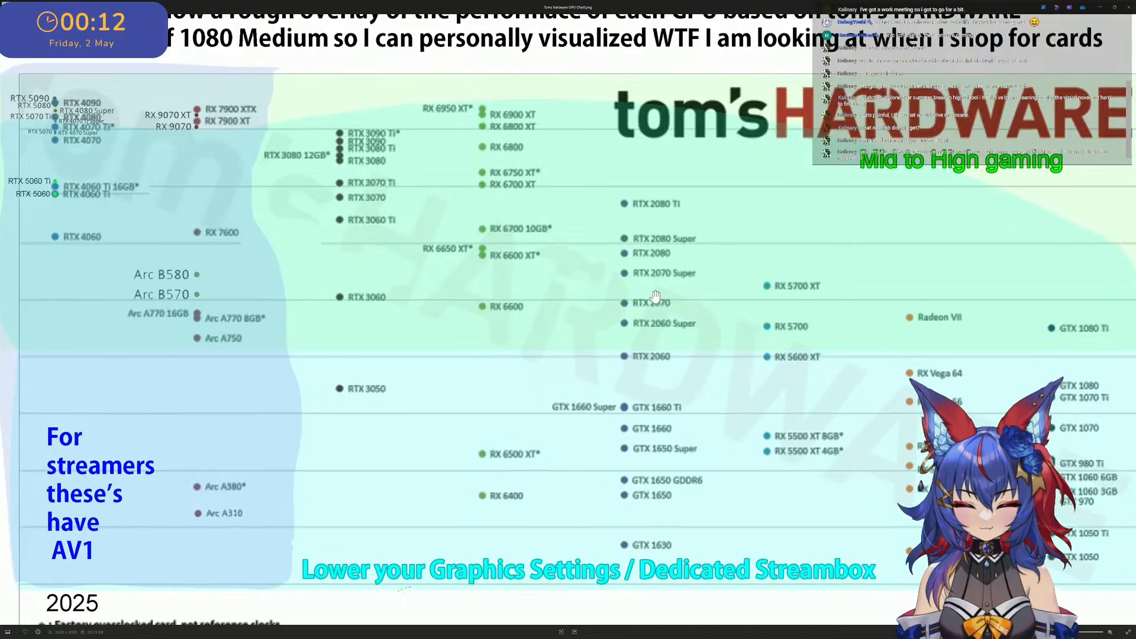
{"action": "scroll", "coordinate": [627, 290], "scroll_direction": "up", "scroll_amount": 3}
{"action": "scroll", "coordinate": [493, 242], "scroll_direction": "up", "scroll_amount": 2}
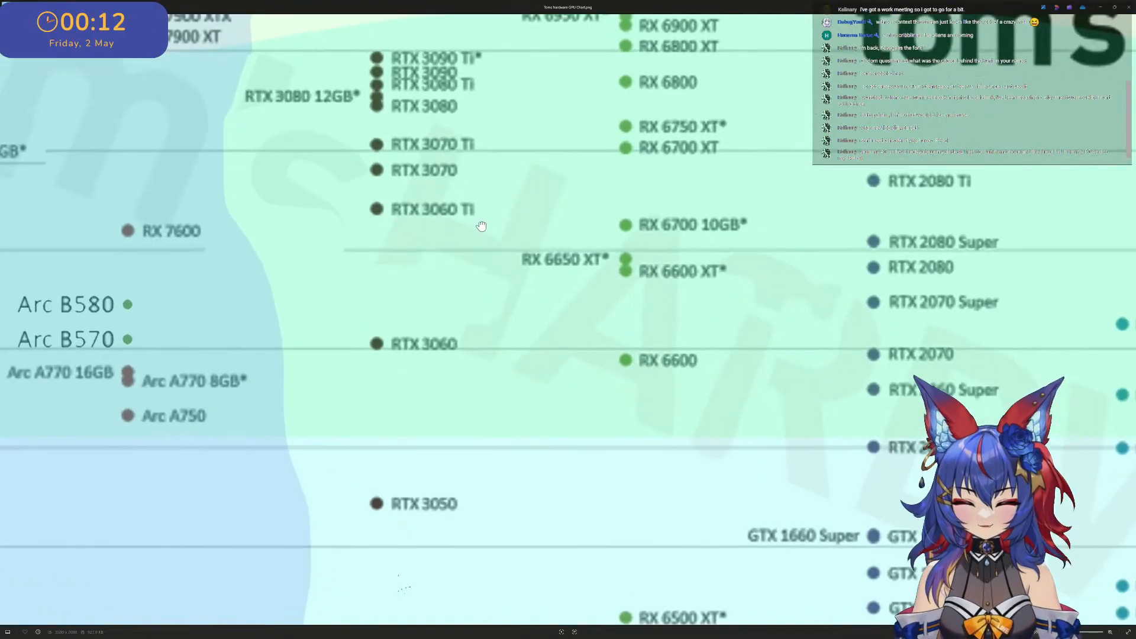
{"action": "left_click_drag", "start_coordinate": [482, 225], "coordinate": [588, 285]}
{"action": "scroll", "coordinate": [577, 290], "scroll_direction": "down", "scroll_amount": 2}
{"action": "left_click_drag", "start_coordinate": [515, 346], "coordinate": [569, 270]}
{"action": "scroll", "coordinate": [569, 270], "scroll_direction": "down", "scroll_amount": 1}
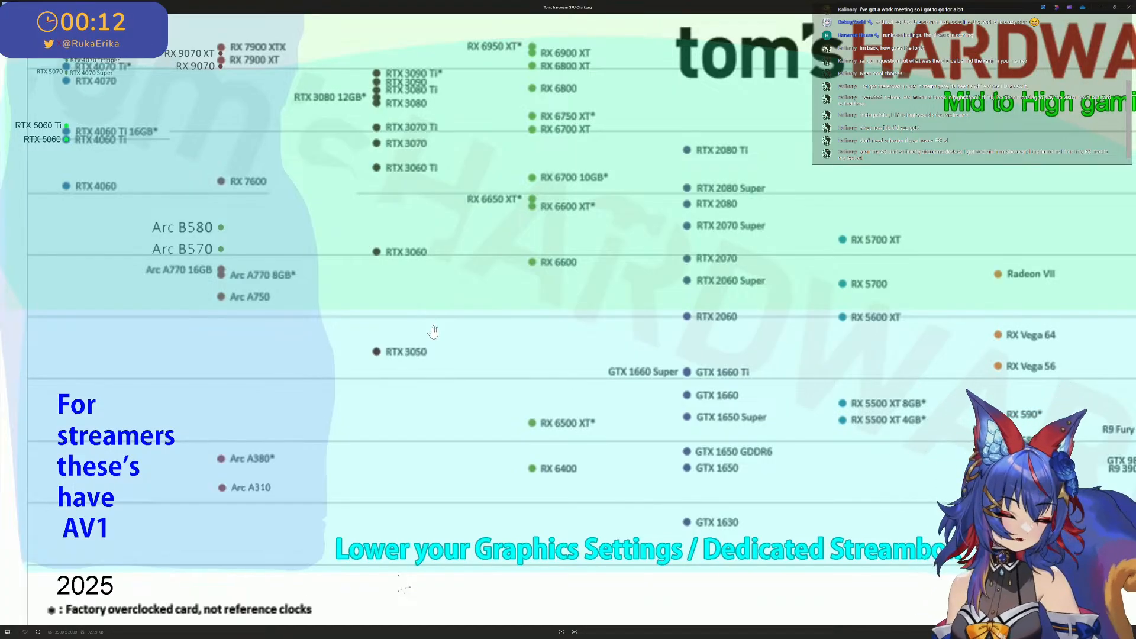
{"action": "scroll", "coordinate": [89, 193], "scroll_direction": "up", "scroll_amount": 4}
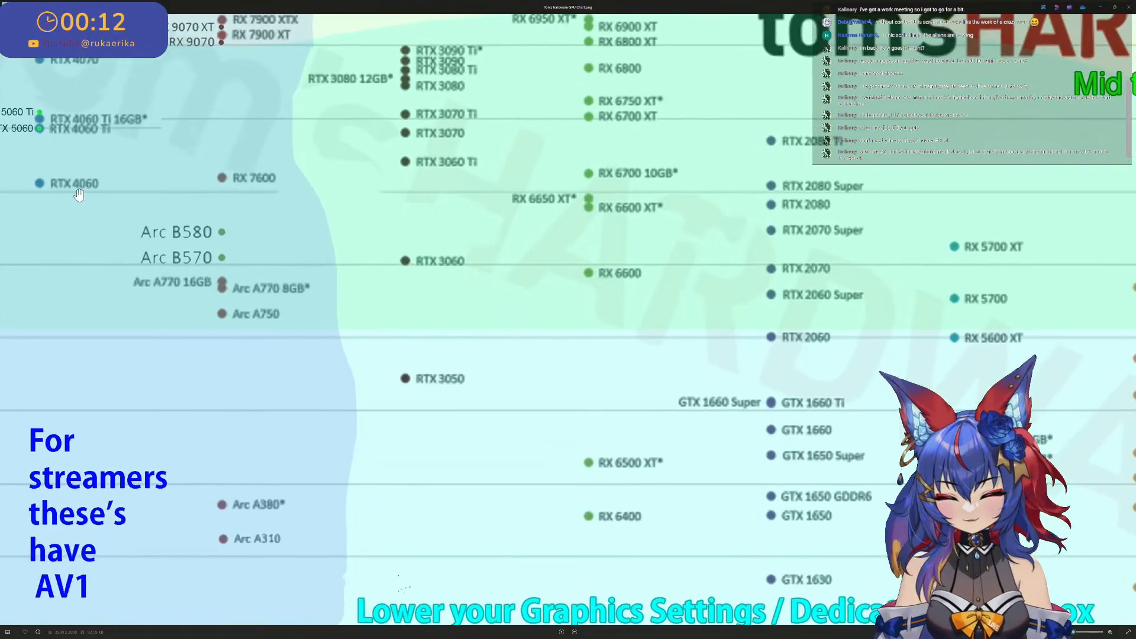
- Examine the AV1 streamer zone of the chart, from the RTX 4060 and Arc B580 down to the Arc A380 and A310
{"action": "left_click_drag", "start_coordinate": [83, 183], "coordinate": [203, 155]}
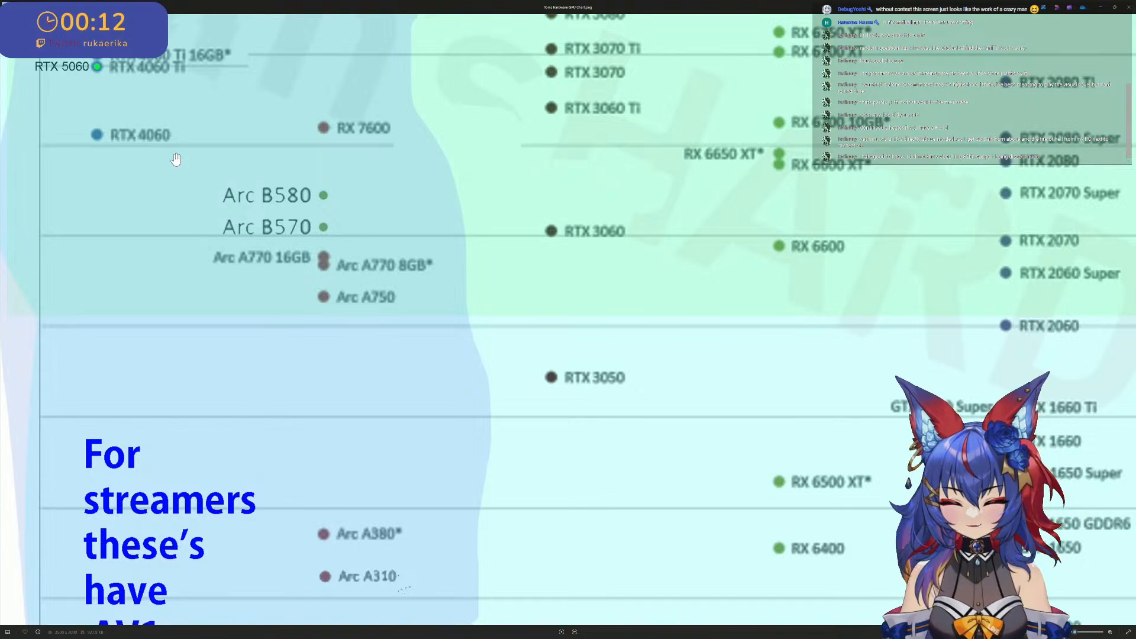
{"action": "scroll", "coordinate": [177, 196], "scroll_direction": "down", "scroll_amount": 1}
{"action": "left_click_drag", "start_coordinate": [189, 479], "coordinate": [211, 386]}
{"action": "scroll", "coordinate": [121, 502], "scroll_direction": "up", "scroll_amount": 2}
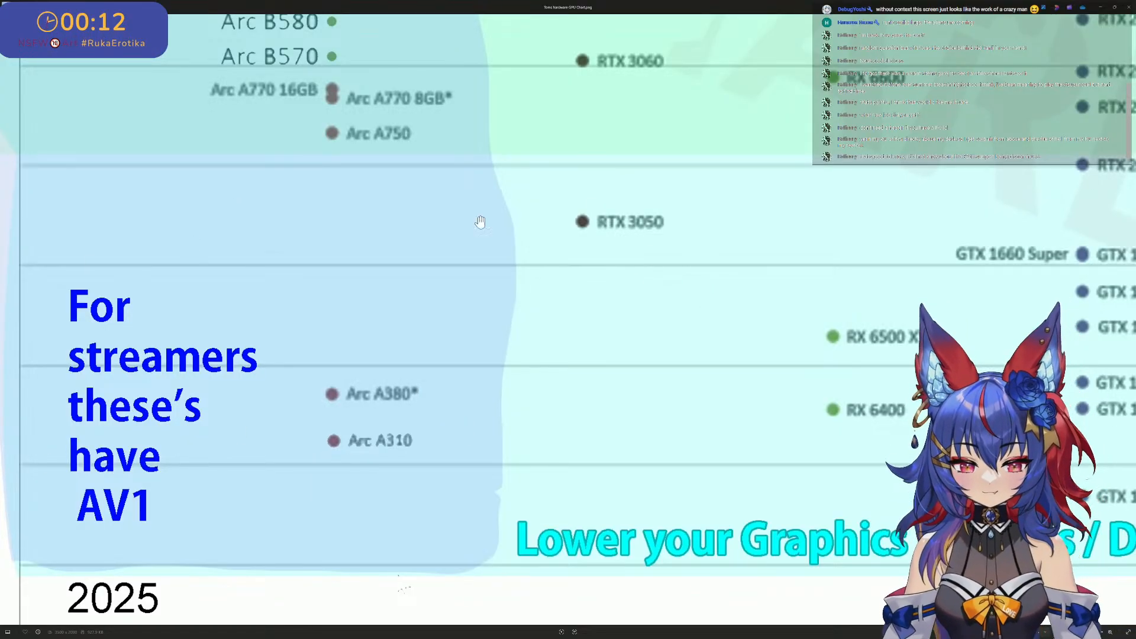
{"action": "scroll", "coordinate": [481, 222], "scroll_direction": "up", "scroll_amount": 1}
{"action": "left_click_drag", "start_coordinate": [523, 244], "coordinate": [642, 451]}
{"action": "scroll", "coordinate": [453, 299], "scroll_direction": "down", "scroll_amount": 2}
{"action": "left_click_drag", "start_coordinate": [430, 368], "coordinate": [429, 380]}
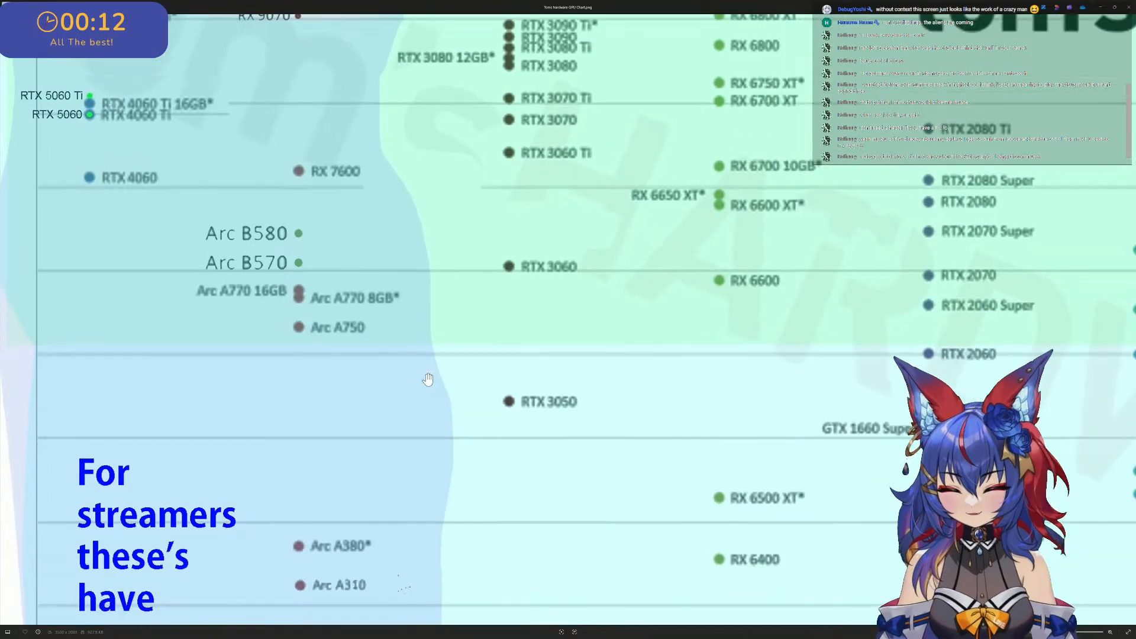
{"action": "scroll", "coordinate": [428, 379], "scroll_direction": "down", "scroll_amount": 3}
{"action": "scroll", "coordinate": [447, 450], "scroll_direction": "up", "scroll_amount": 2}
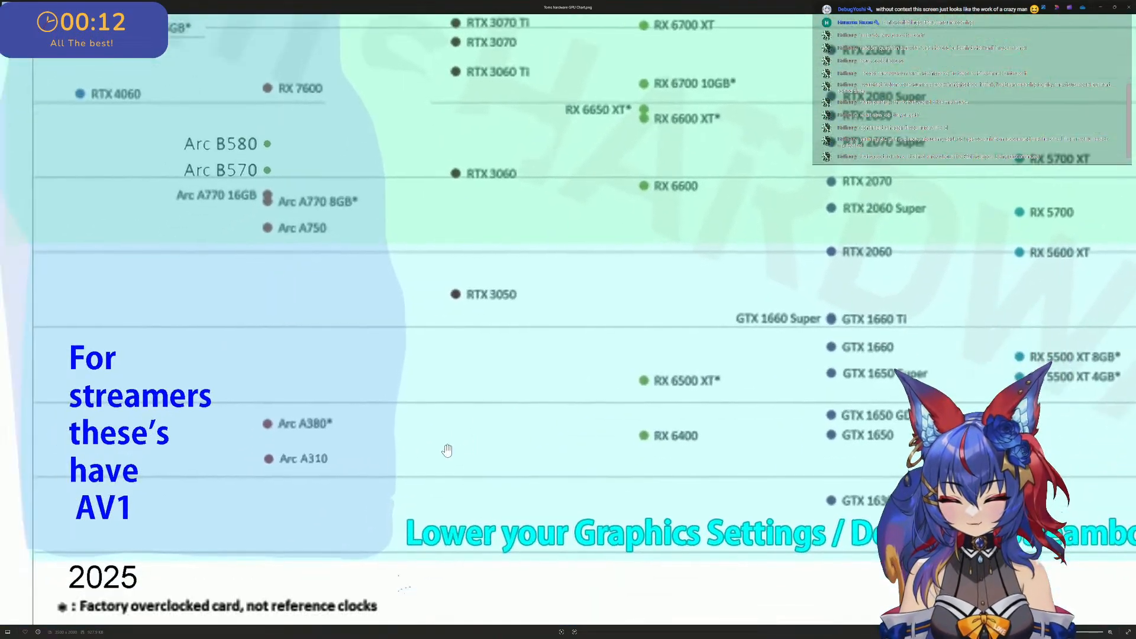
{"action": "scroll", "coordinate": [258, 497], "scroll_direction": "up", "scroll_amount": 2}
{"action": "scroll", "coordinate": [321, 443], "scroll_direction": "up", "scroll_amount": 1}
{"action": "scroll", "coordinate": [321, 444], "scroll_direction": "down", "scroll_amount": 2}
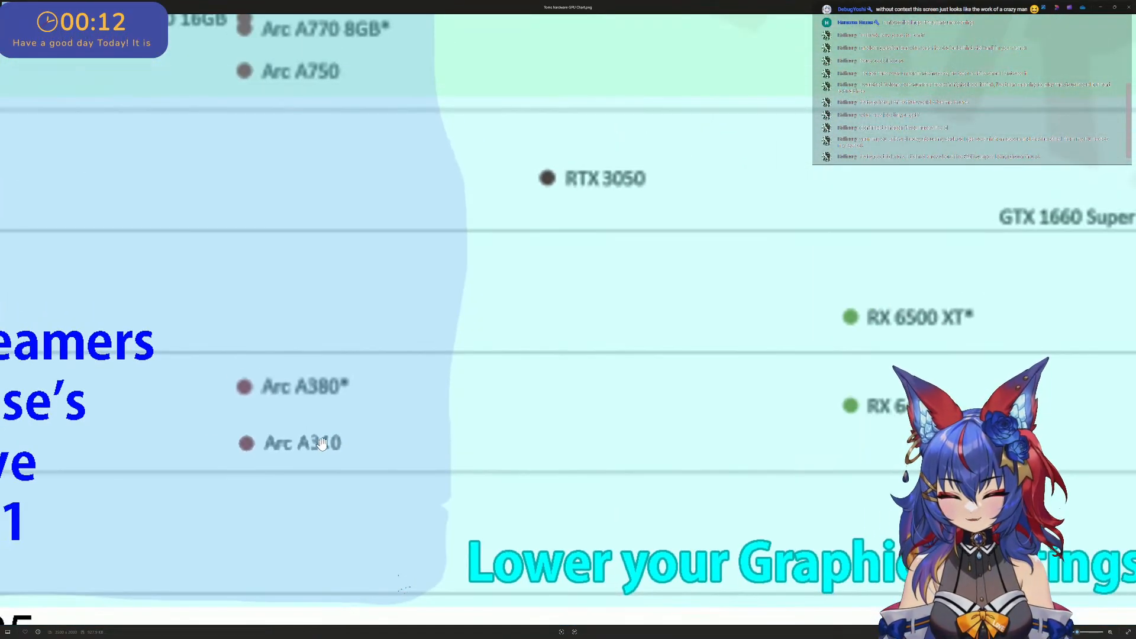
{"action": "scroll", "coordinate": [321, 443], "scroll_direction": "down", "scroll_amount": 2}
{"action": "scroll", "coordinate": [1030, 482], "scroll_direction": "down", "scroll_amount": 2}
{"action": "left_click_drag", "start_coordinate": [1036, 485], "coordinate": [921, 486]}
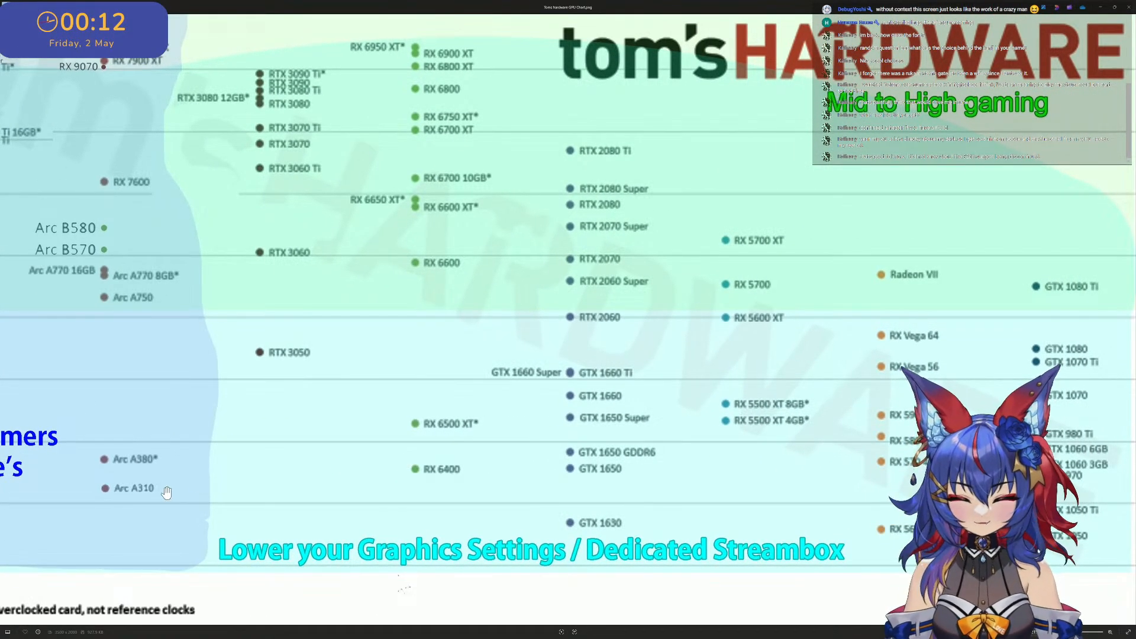
{"action": "left_click_drag", "start_coordinate": [370, 416], "coordinate": [485, 421]}
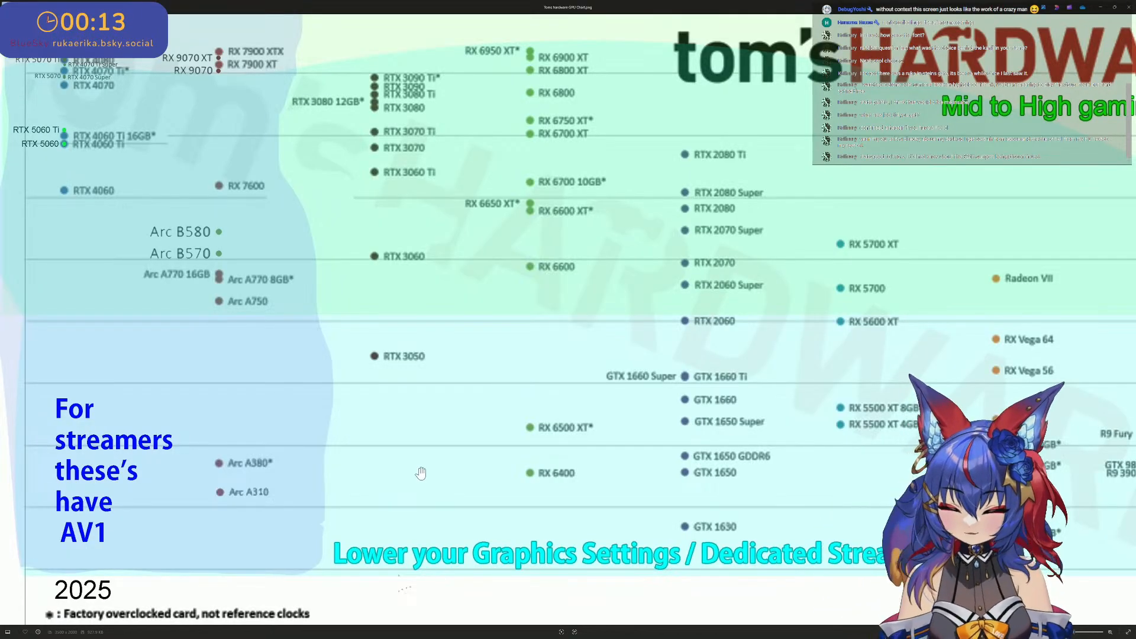
- Compare the middle columns of the chart, from the RTX 30 and RX 6000 cards to the RTX 20 and GTX 16 cards
{"action": "scroll", "coordinate": [431, 452], "scroll_direction": "down", "scroll_amount": 3}
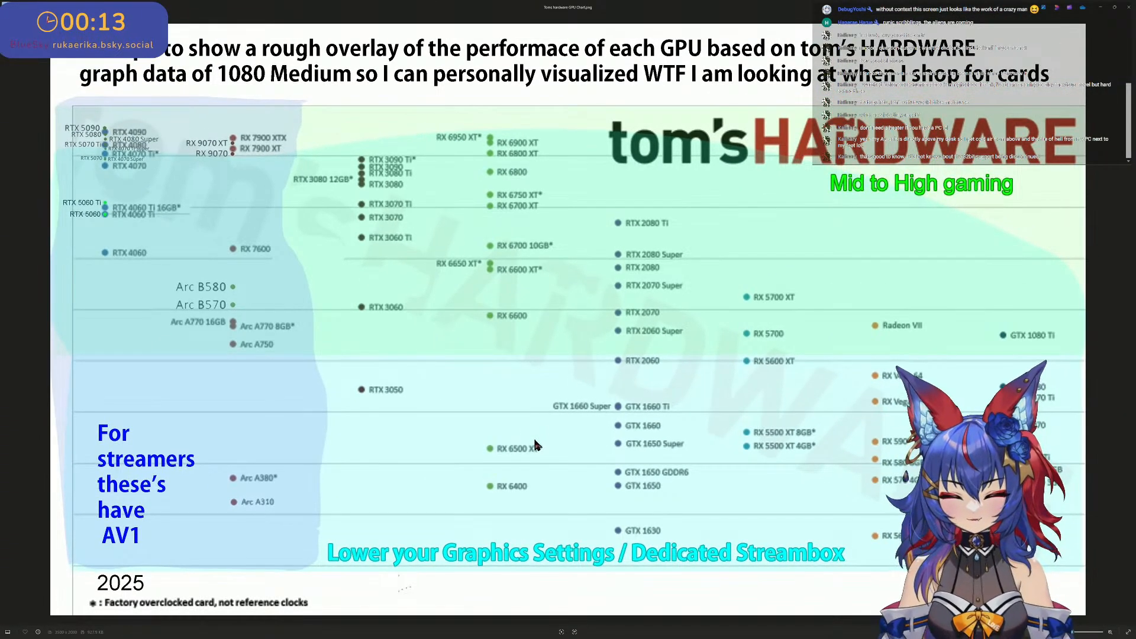
{"action": "scroll", "coordinate": [593, 473], "scroll_direction": "up", "scroll_amount": 2}
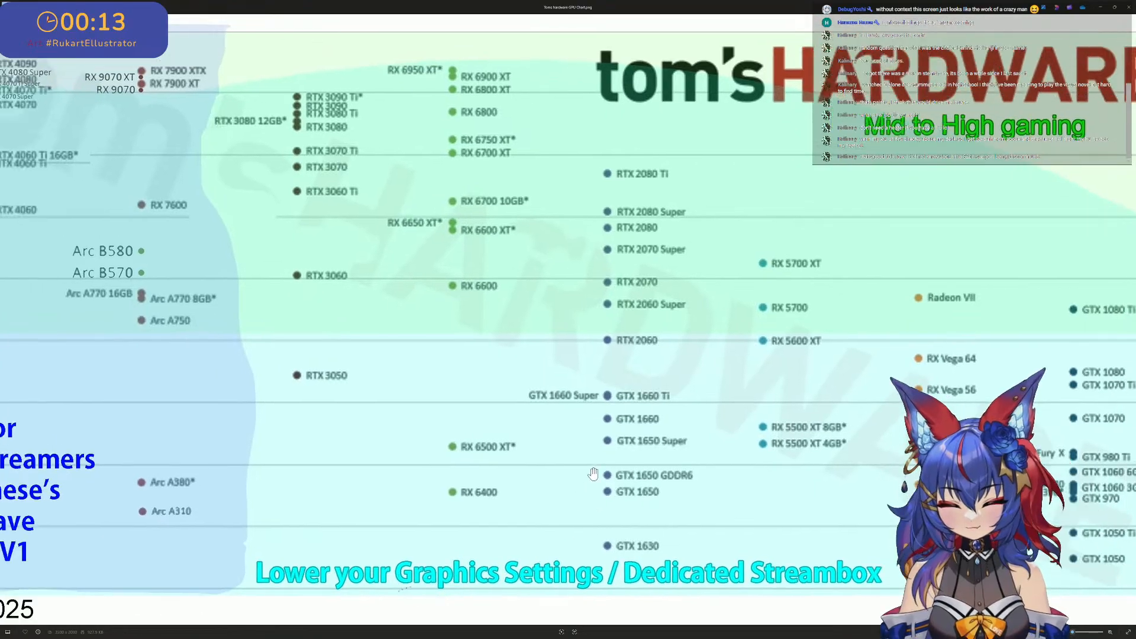
{"action": "left_click_drag", "start_coordinate": [593, 474], "coordinate": [583, 476]}
{"action": "left_click_drag", "start_coordinate": [702, 373], "coordinate": [675, 404]}
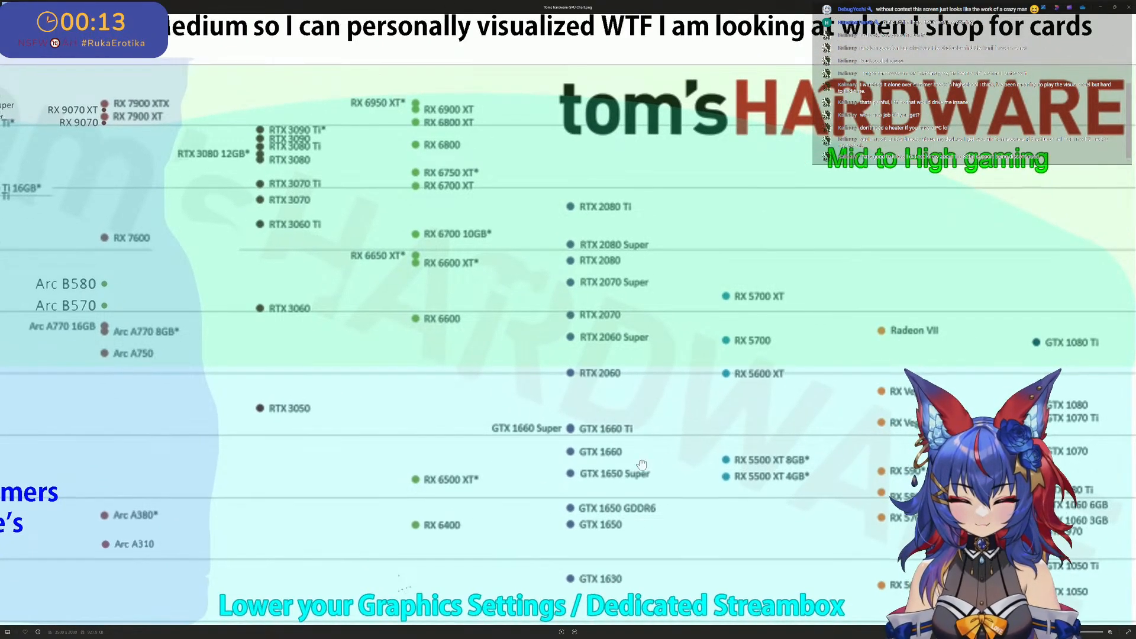
{"action": "scroll", "coordinate": [642, 465], "scroll_direction": "down", "scroll_amount": 2}
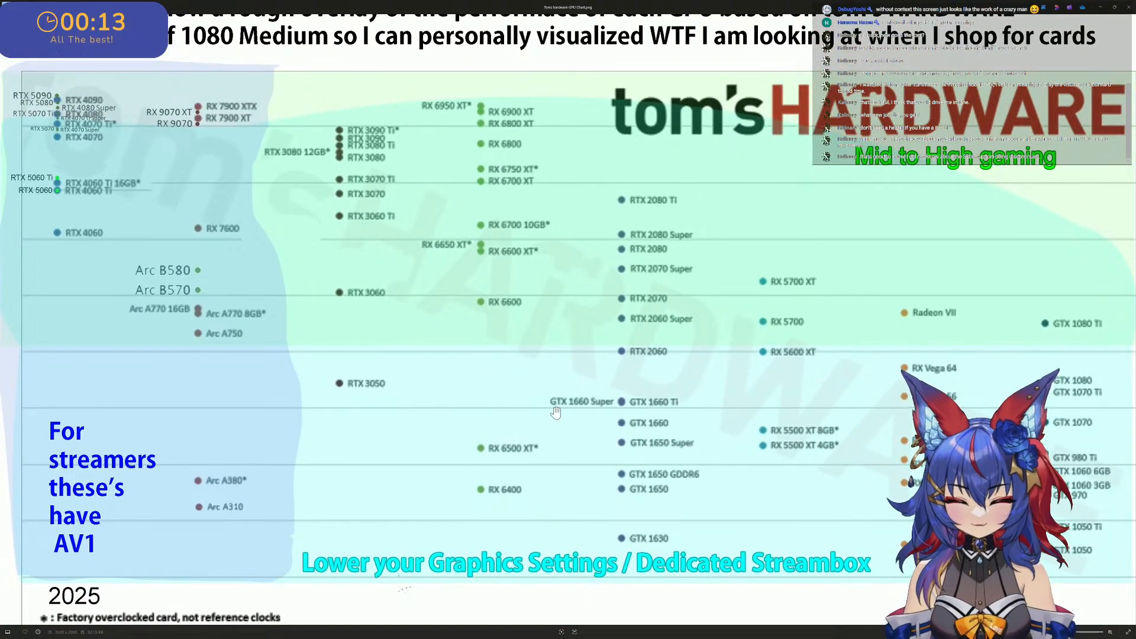
{"action": "left_click_drag", "start_coordinate": [589, 400], "coordinate": [594, 466]}
{"action": "scroll", "coordinate": [623, 225], "scroll_direction": "up", "scroll_amount": 1}
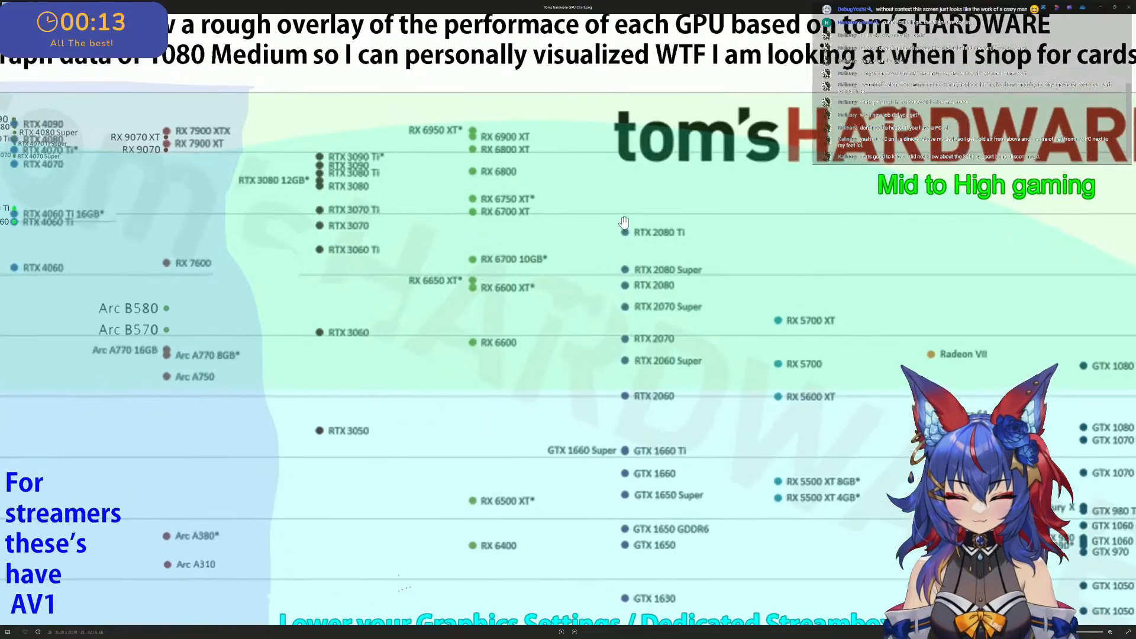
{"action": "left_click_drag", "start_coordinate": [624, 224], "coordinate": [719, 283]}
{"action": "left_click_drag", "start_coordinate": [502, 289], "coordinate": [439, 292]}
{"action": "scroll", "coordinate": [761, 308], "scroll_direction": "down", "scroll_amount": 1}
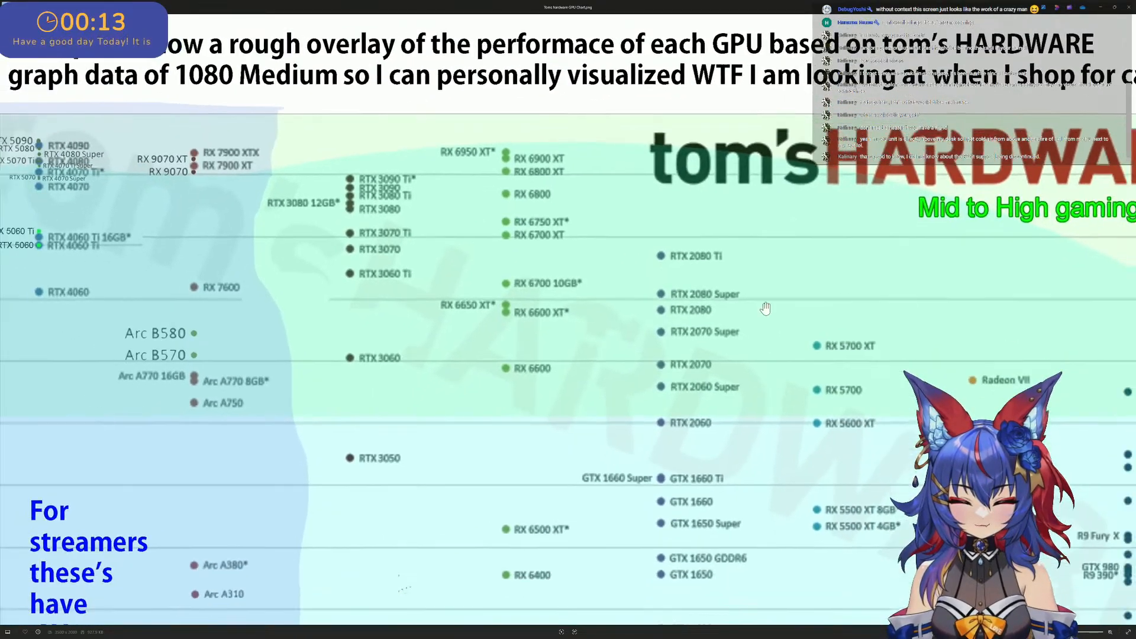
{"action": "left_click_drag", "start_coordinate": [595, 281], "coordinate": [625, 278]}
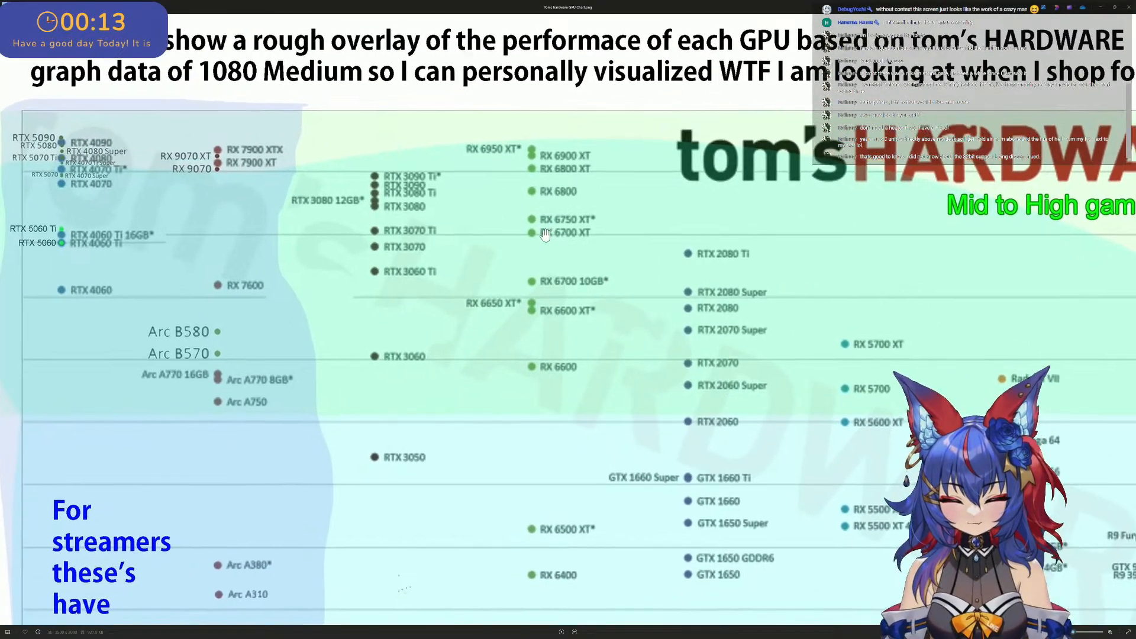
- Examine the chart's upper performance range closely, comparing the RTX 3060 to 3090 Ti and RX 6000 cards with the Arc B580 and B570
{"action": "scroll", "coordinate": [546, 235], "scroll_direction": "up", "scroll_amount": 3}
{"action": "left_click_drag", "start_coordinate": [546, 235], "coordinate": [831, 312]}
{"action": "scroll", "coordinate": [634, 286], "scroll_direction": "up", "scroll_amount": 1}
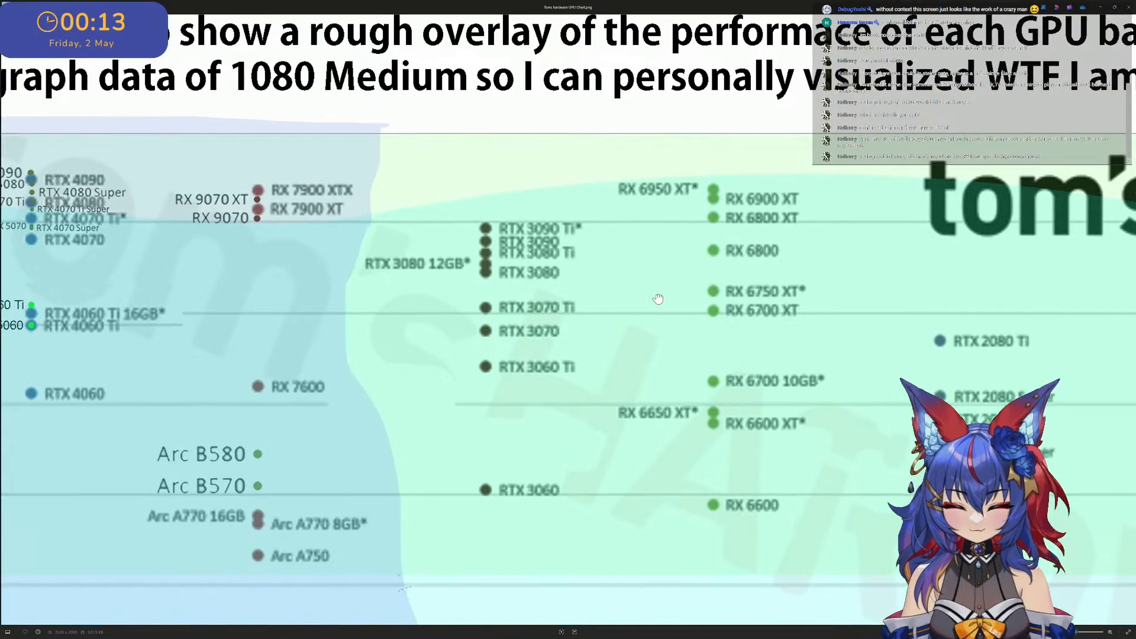
{"action": "left_click_drag", "start_coordinate": [658, 299], "coordinate": [688, 329]}
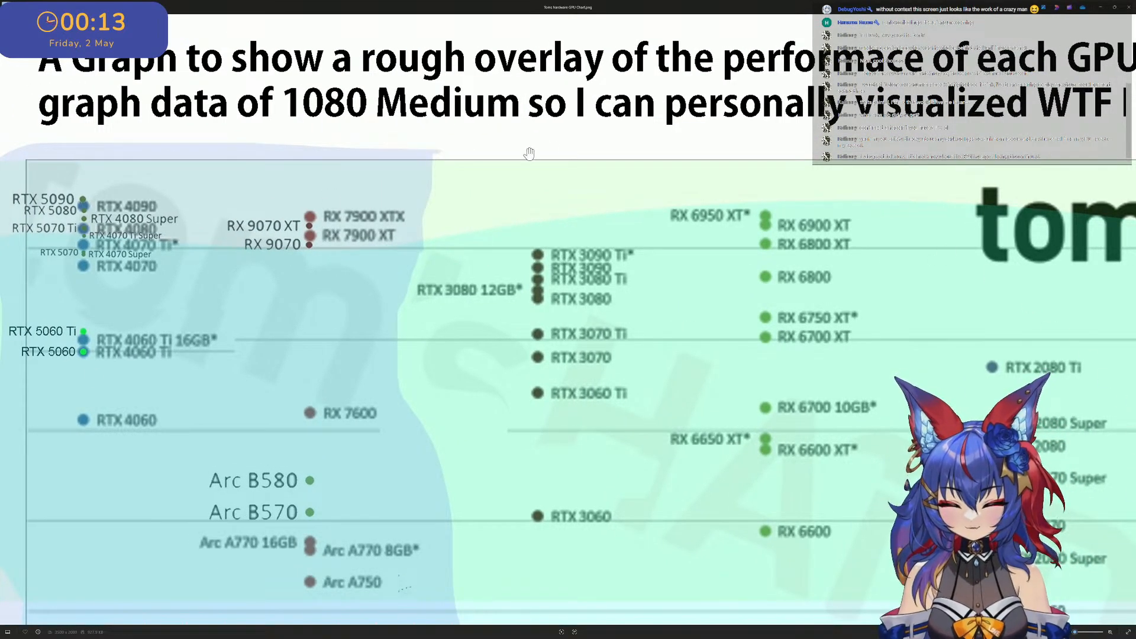
{"action": "left_click_drag", "start_coordinate": [529, 153], "coordinate": [557, 161]}
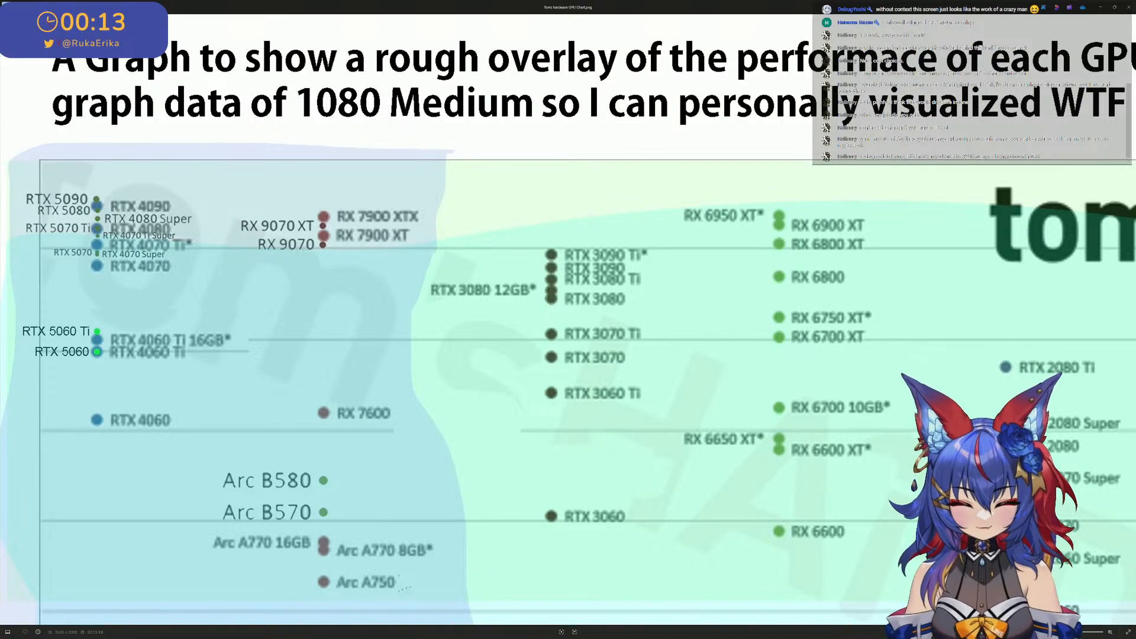
{"action": "scroll", "coordinate": [869, 461], "scroll_direction": "down", "scroll_amount": 1}
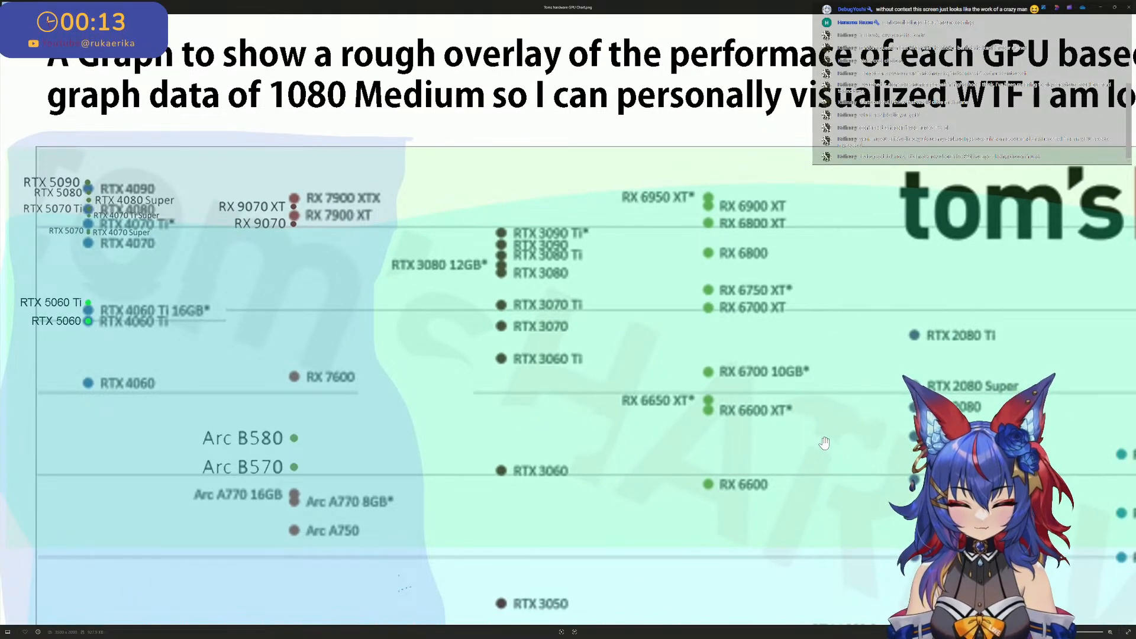
{"action": "scroll", "coordinate": [825, 442], "scroll_direction": "down", "scroll_amount": 2}
{"action": "scroll", "coordinate": [535, 320], "scroll_direction": "up", "scroll_amount": 2}
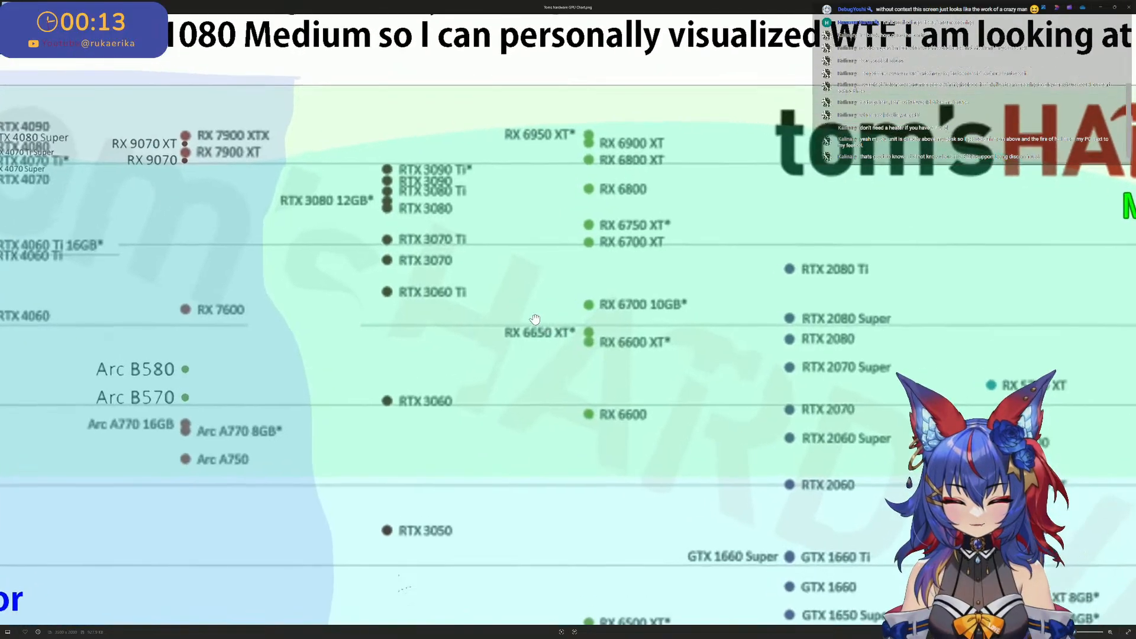
{"action": "left_click_drag", "start_coordinate": [535, 320], "coordinate": [647, 383]}
{"action": "scroll", "coordinate": [965, 578], "scroll_direction": "up", "scroll_amount": 2}
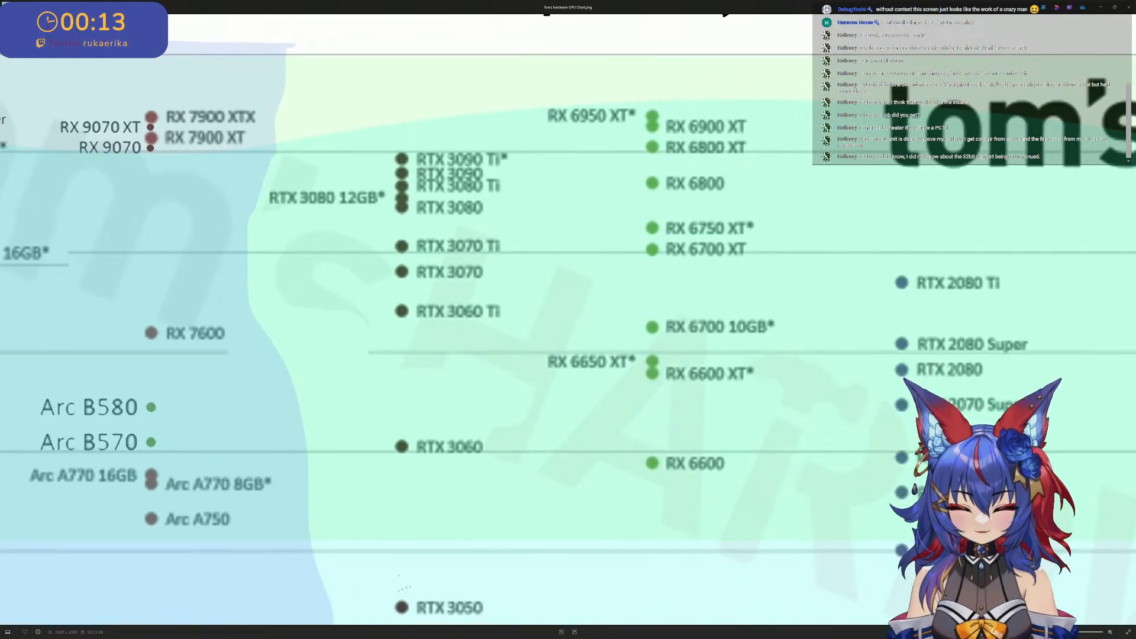
{"action": "scroll", "coordinate": [723, 422], "scroll_direction": "down", "scroll_amount": 3}
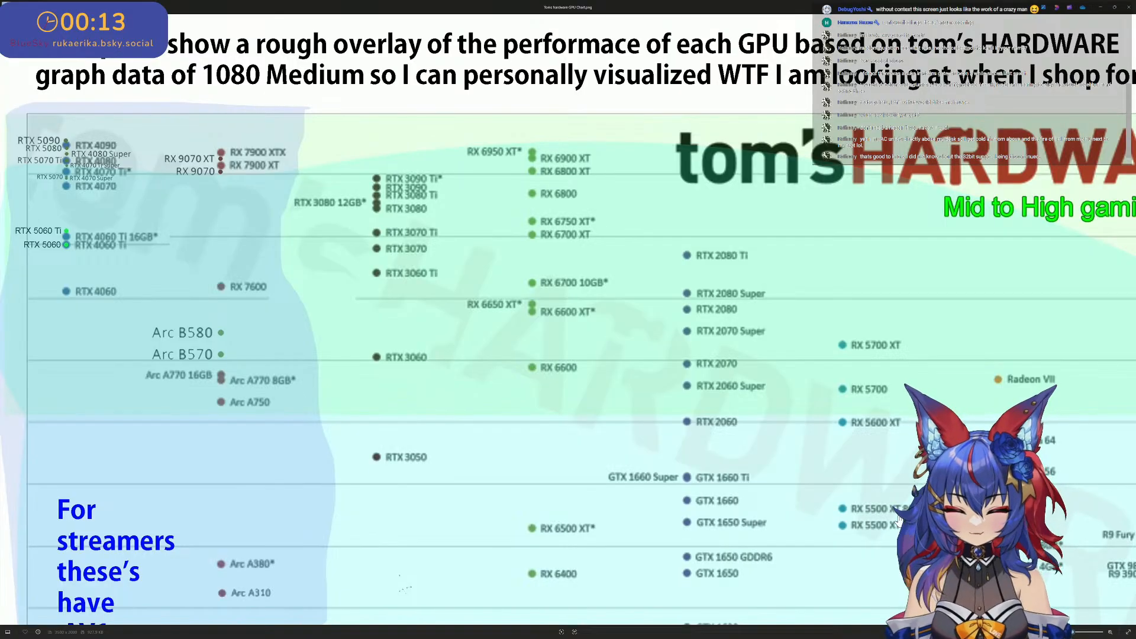
{"action": "scroll", "coordinate": [363, 418], "scroll_direction": "up", "scroll_amount": 4}
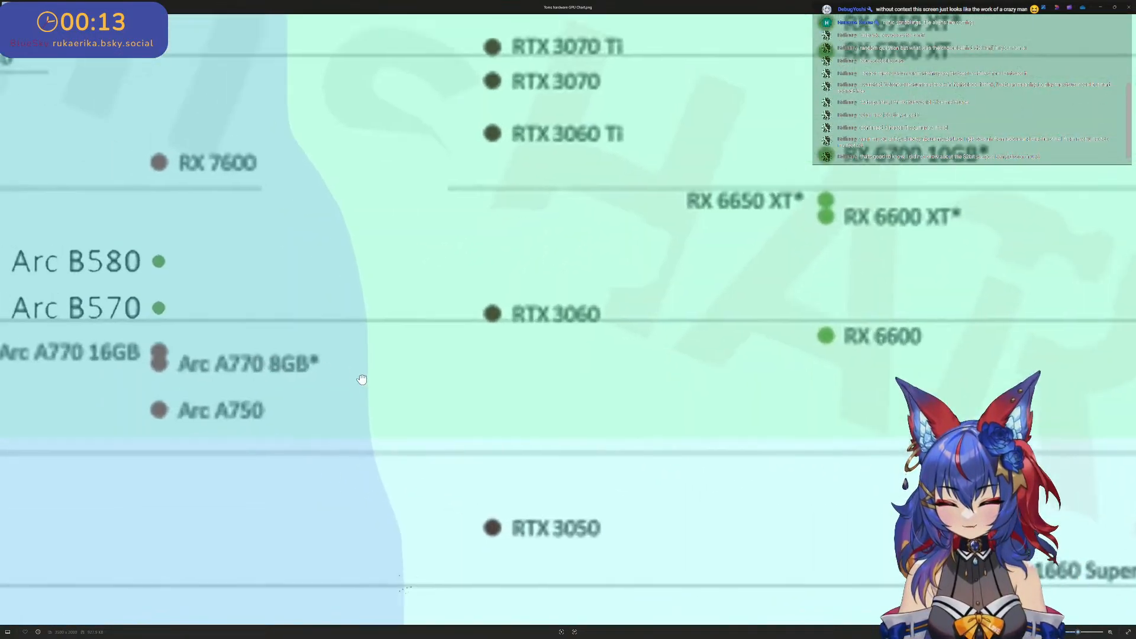
{"action": "left_click_drag", "start_coordinate": [360, 317], "coordinate": [419, 362]}
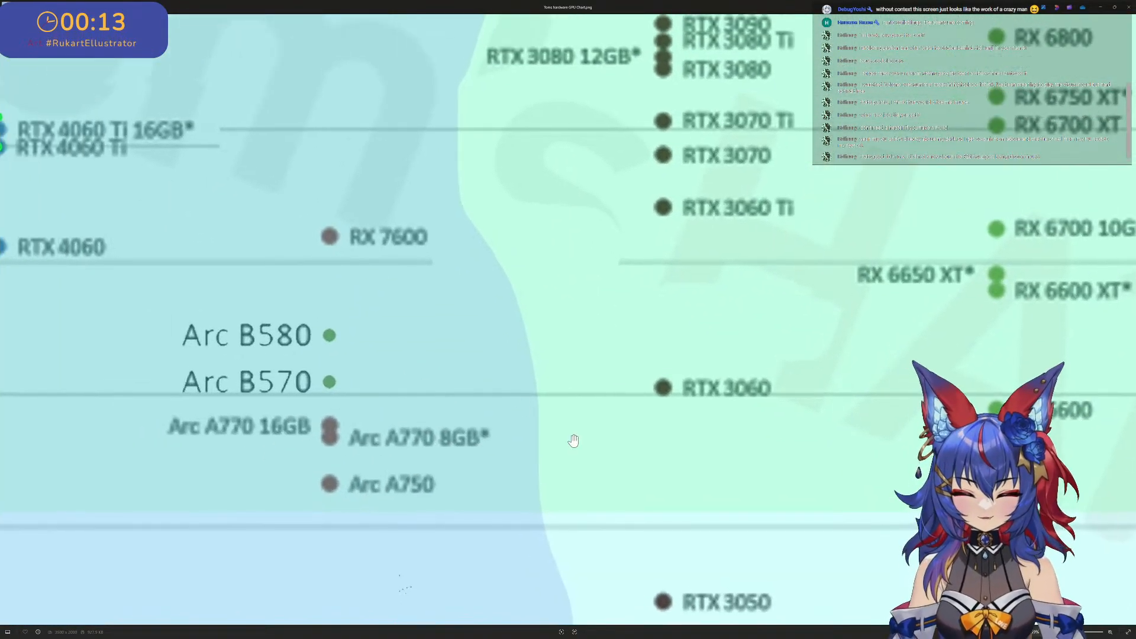
- Examine the full GPU chart and its Mid to High gaming zone around the RTX 20 and RX 5700 cards
{"action": "scroll", "coordinate": [576, 419], "scroll_direction": "down", "scroll_amount": 5}
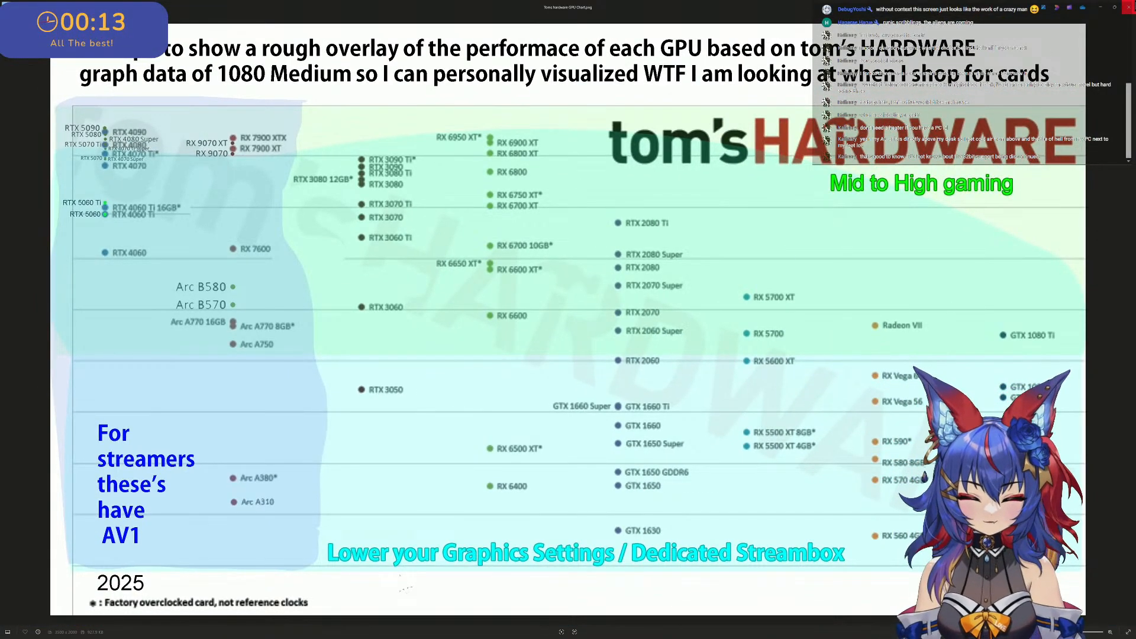
{"action": "scroll", "coordinate": [430, 280], "scroll_direction": "up", "scroll_amount": 3}
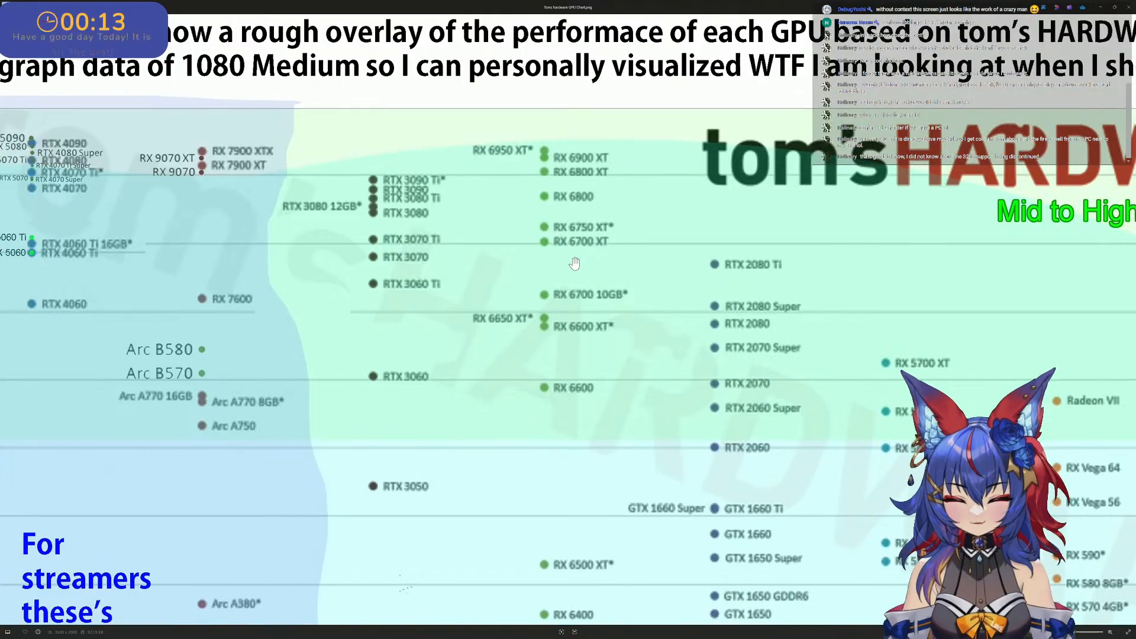
{"action": "scroll", "coordinate": [598, 248], "scroll_direction": "down", "scroll_amount": 3}
{"action": "scroll", "coordinate": [719, 261], "scroll_direction": "up", "scroll_amount": 5}
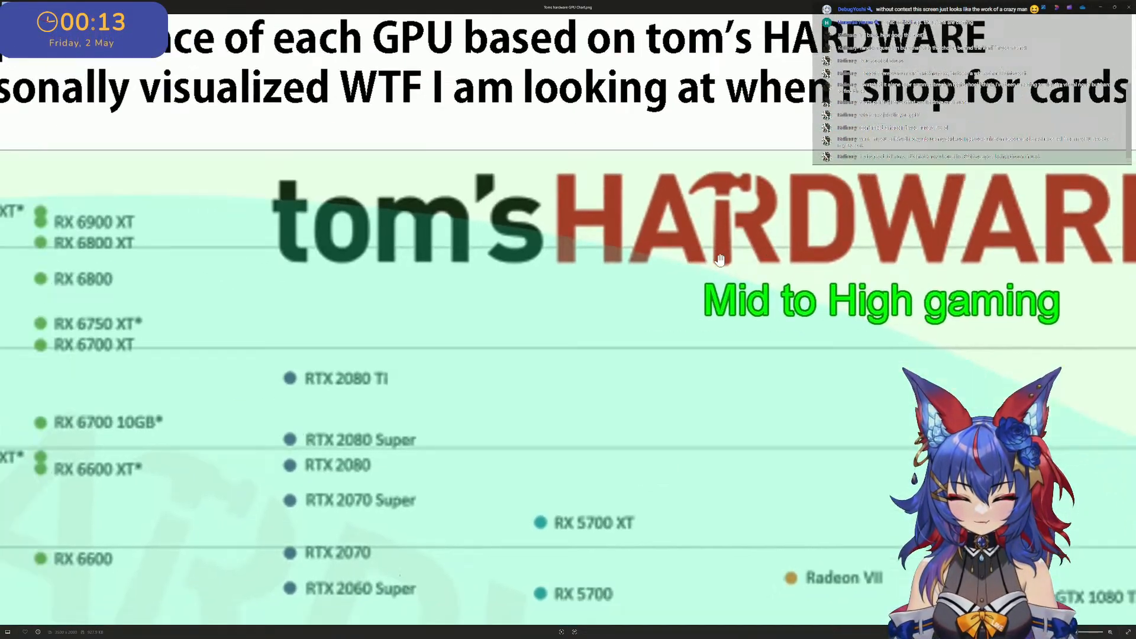
{"action": "left_click_drag", "start_coordinate": [720, 260], "coordinate": [655, 258]}
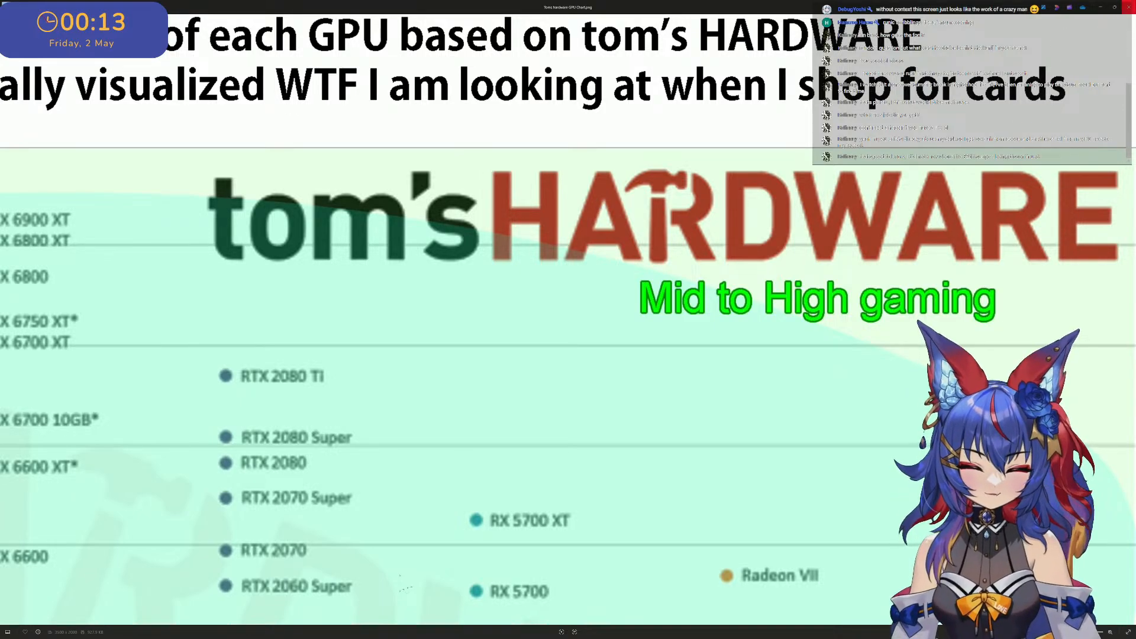
{"action": "scroll", "coordinate": [509, 229], "scroll_direction": "down", "scroll_amount": 4}
{"action": "left_click_drag", "start_coordinate": [399, 302], "coordinate": [752, 240]}
{"action": "scroll", "coordinate": [394, 167], "scroll_direction": "up", "scroll_amount": 3}
{"action": "scroll", "coordinate": [395, 167], "scroll_direction": "down", "scroll_amount": 1}
{"action": "scroll", "coordinate": [455, 160], "scroll_direction": "down", "scroll_amount": 3}
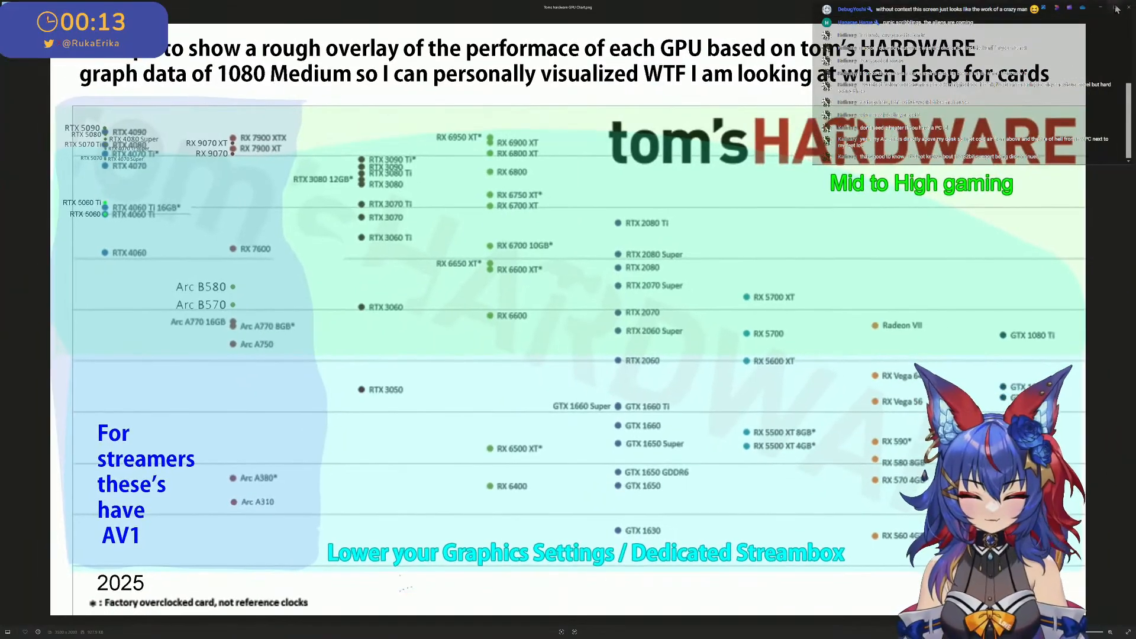
- Close the GPU chart image and return to the M, A and K sign letters in Blender
{"action": "left_click", "coordinate": [1129, 6]}
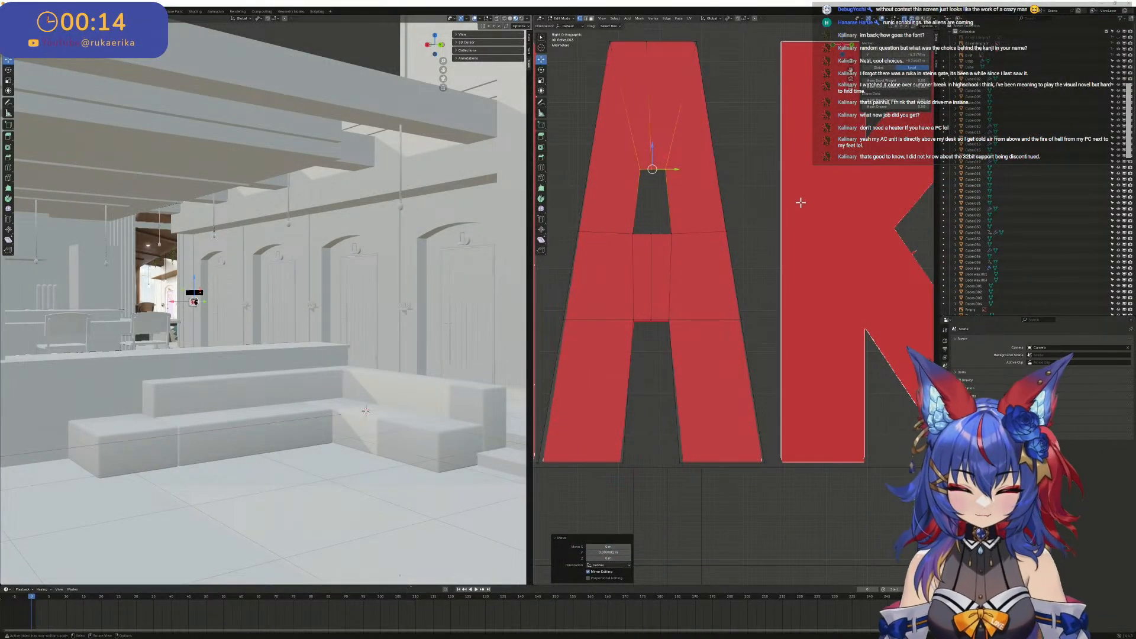
{"action": "scroll", "coordinate": [770, 225], "scroll_direction": "down", "scroll_amount": 2}
{"action": "scroll", "coordinate": [779, 260], "scroll_direction": "down", "scroll_amount": 2}
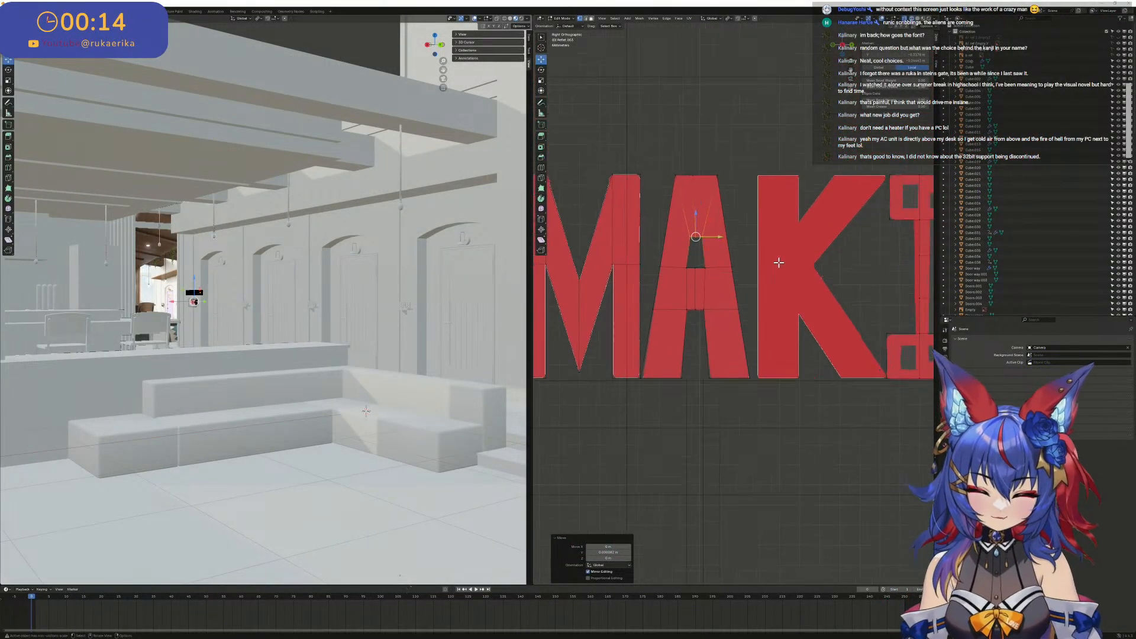
- Duplicate a full-height segmented letter stem and place it over the K's vertical stroke
{"action": "scroll", "coordinate": [780, 260], "scroll_direction": "up", "scroll_amount": 2}
{"action": "middle_click_drag", "start_coordinate": [783, 261], "coordinate": [598, 286], "text": "shift"}
{"action": "scroll", "coordinate": [629, 281], "scroll_direction": "down", "scroll_amount": 2}
{"action": "scroll", "coordinate": [640, 276], "scroll_direction": "down", "scroll_amount": 4}
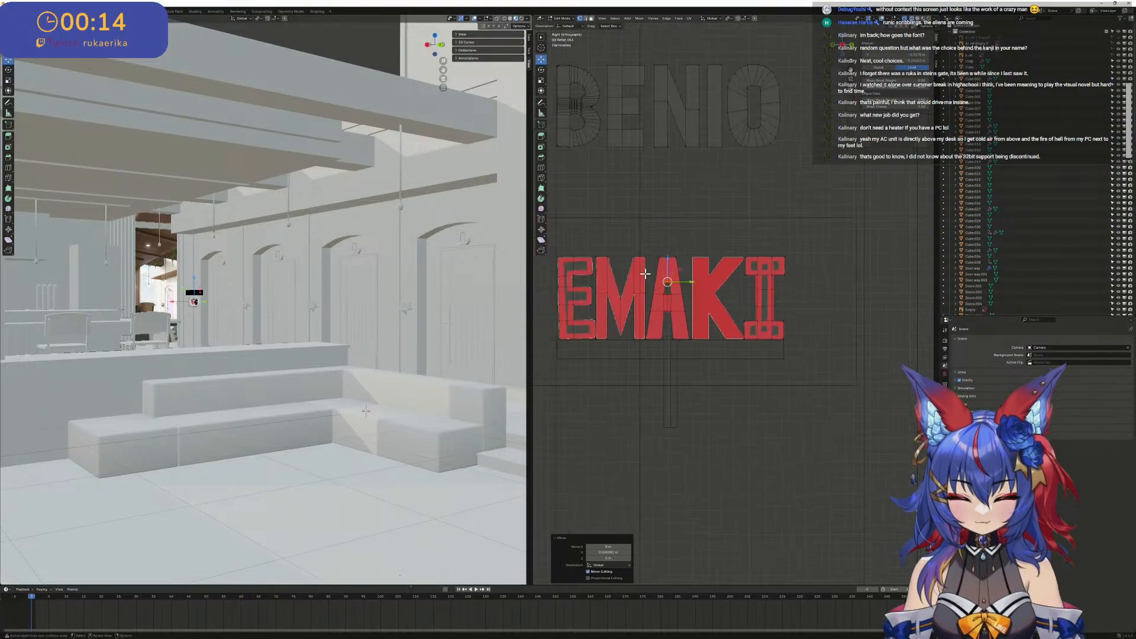
{"action": "scroll", "coordinate": [647, 271], "scroll_direction": "up", "scroll_amount": 6}
{"action": "scroll", "coordinate": [657, 277], "scroll_direction": "down", "scroll_amount": 3}
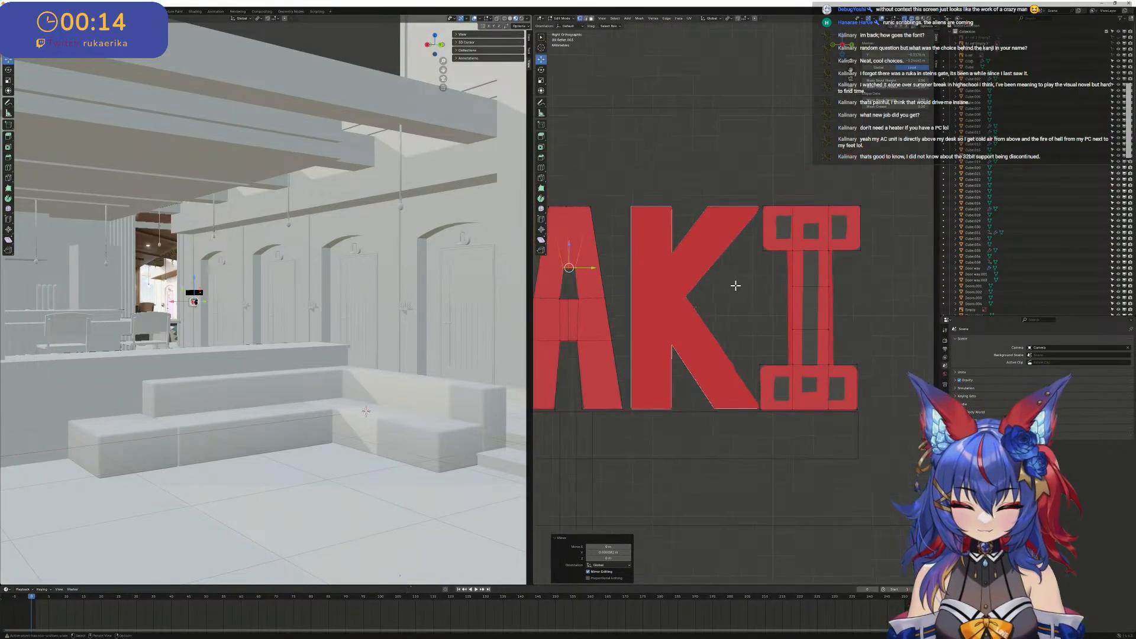
{"action": "left_click_drag", "start_coordinate": [775, 211], "coordinate": [828, 404]}
{"action": "middle_click_drag", "start_coordinate": [831, 315], "coordinate": [891, 335], "text": "shift"}
{"action": "key", "text": "shift+d"}
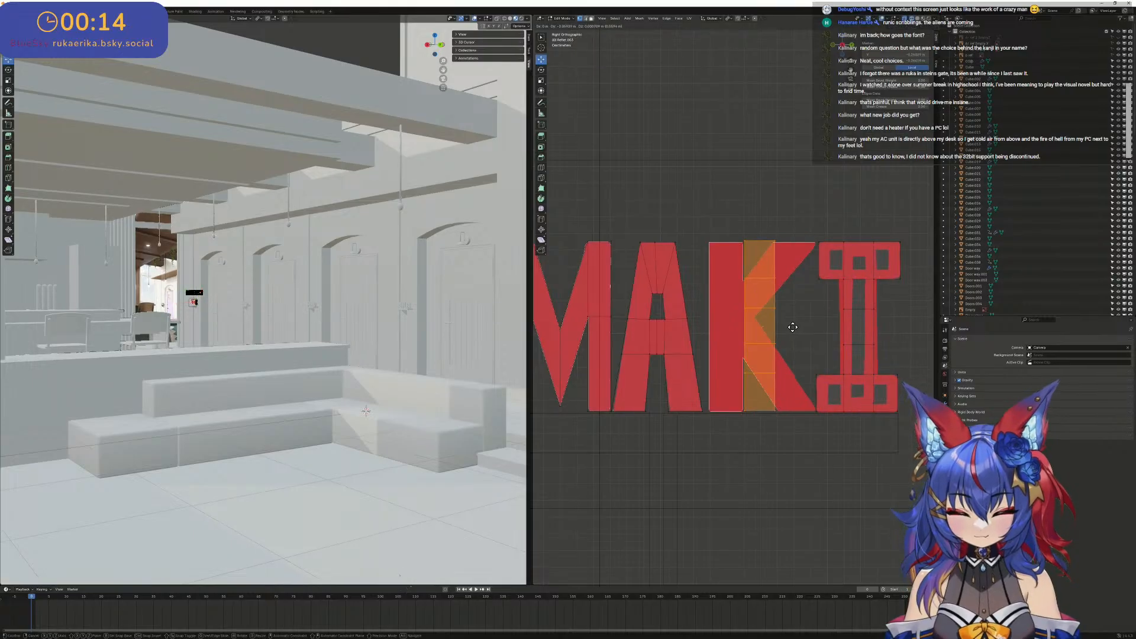
{"action": "right_click", "coordinate": [791, 326]}
- Fill the open four-edged holes on one side of the duplicated K stem with faces
{"action": "left_click_drag", "start_coordinate": [882, 326], "coordinate": [749, 335]}
{"action": "middle_click_drag", "start_coordinate": [749, 335], "coordinate": [794, 356]}
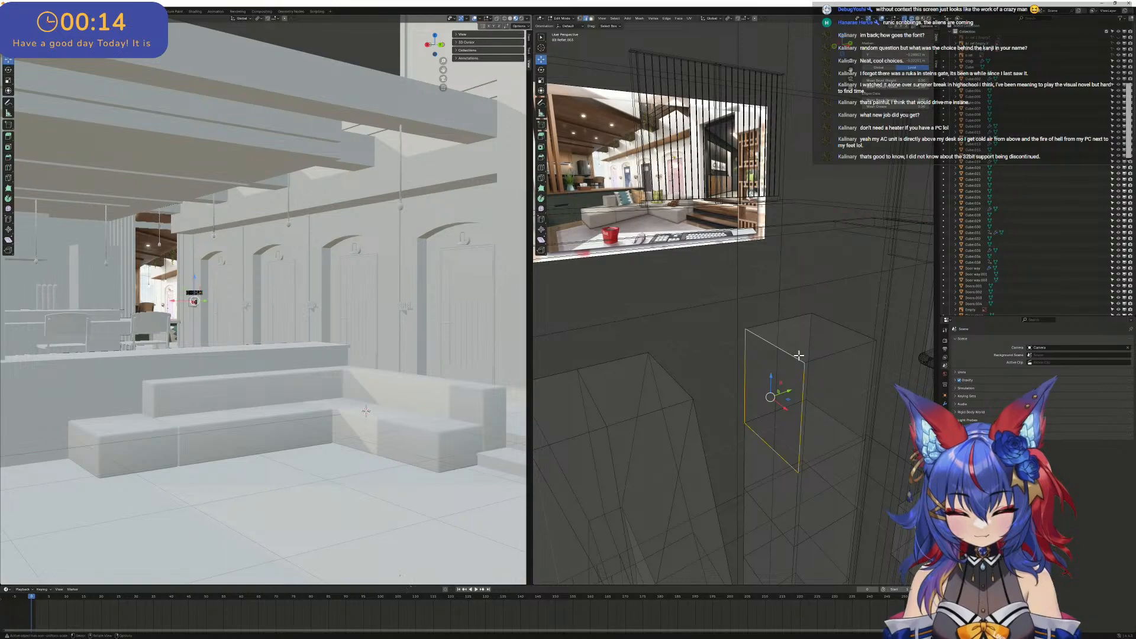
{"action": "key", "text": "f"}
{"action": "middle_click_drag", "start_coordinate": [794, 368], "coordinate": [773, 198], "text": "shift"}
{"action": "scroll", "coordinate": [773, 438], "scroll_direction": "up", "scroll_amount": 3}
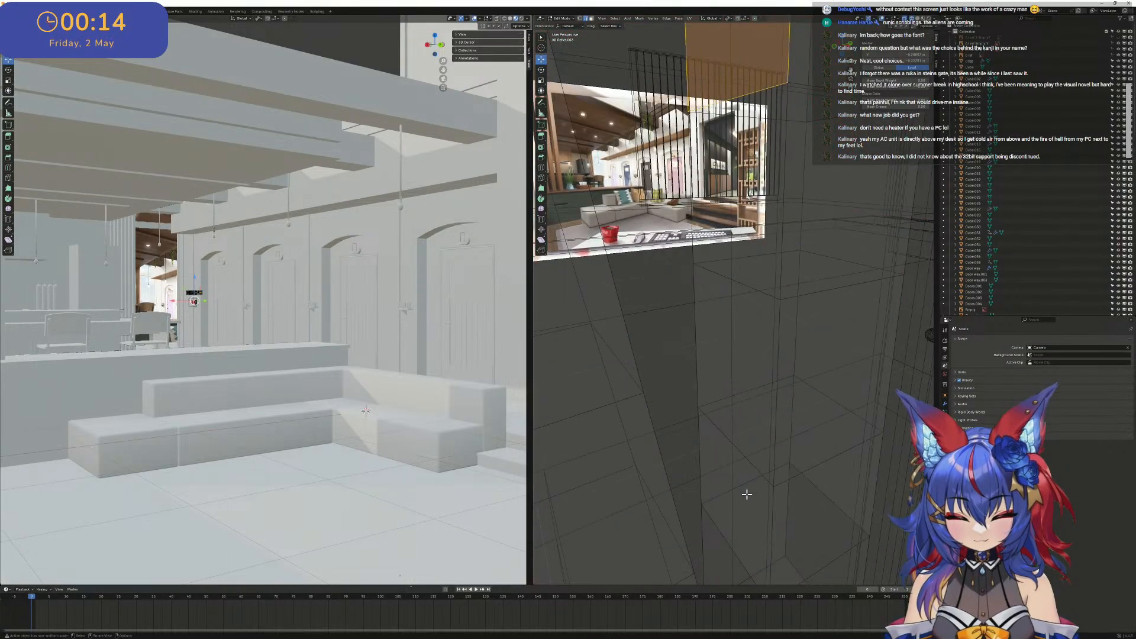
{"action": "left_click", "coordinate": [741, 472]}
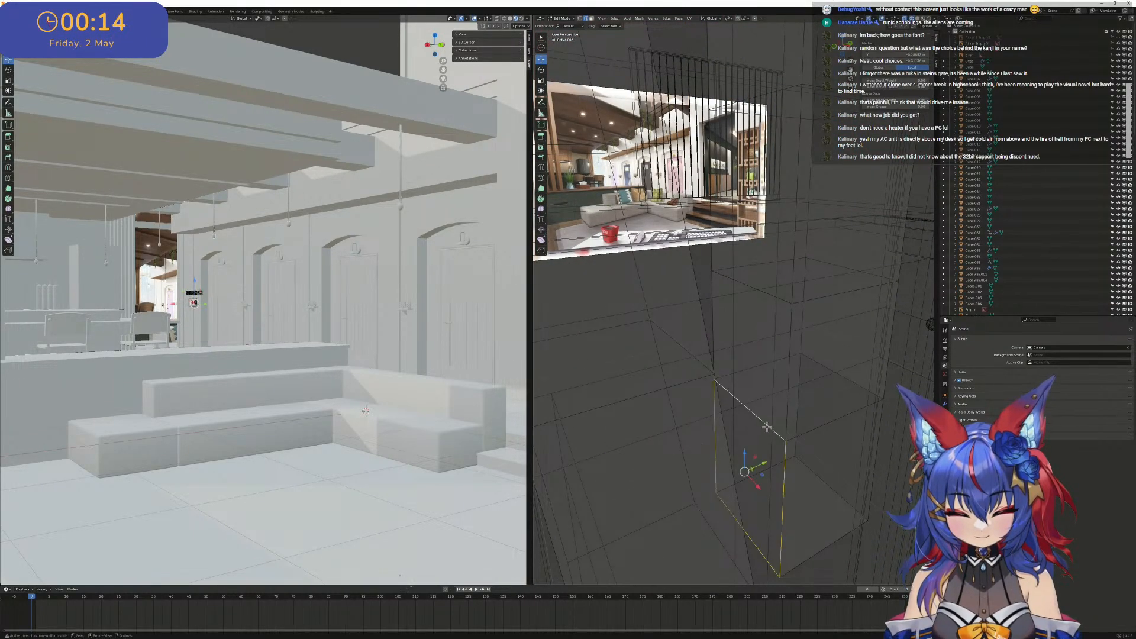
{"action": "key", "text": "f"}
{"action": "middle_click_drag", "start_coordinate": [868, 407], "coordinate": [655, 402]}
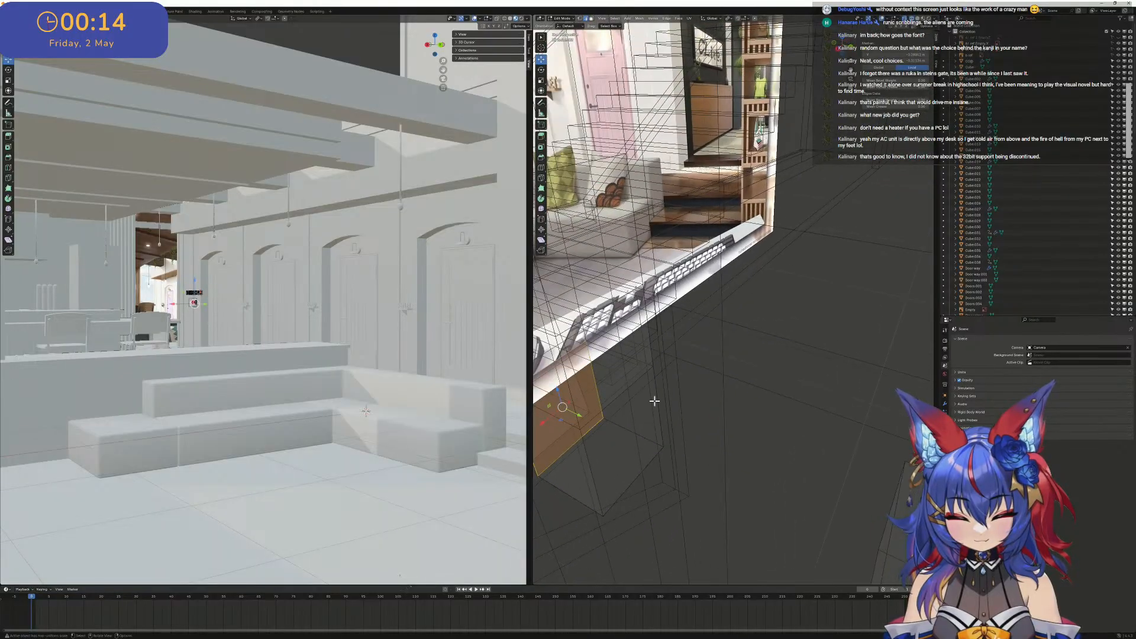
- Fill the remaining open holes on the opposite side of the K stem and return to the right orthographic view
{"action": "left_click", "coordinate": [637, 385], "text": "alt"}
{"action": "middle_click_drag", "start_coordinate": [668, 358], "coordinate": [751, 343]}
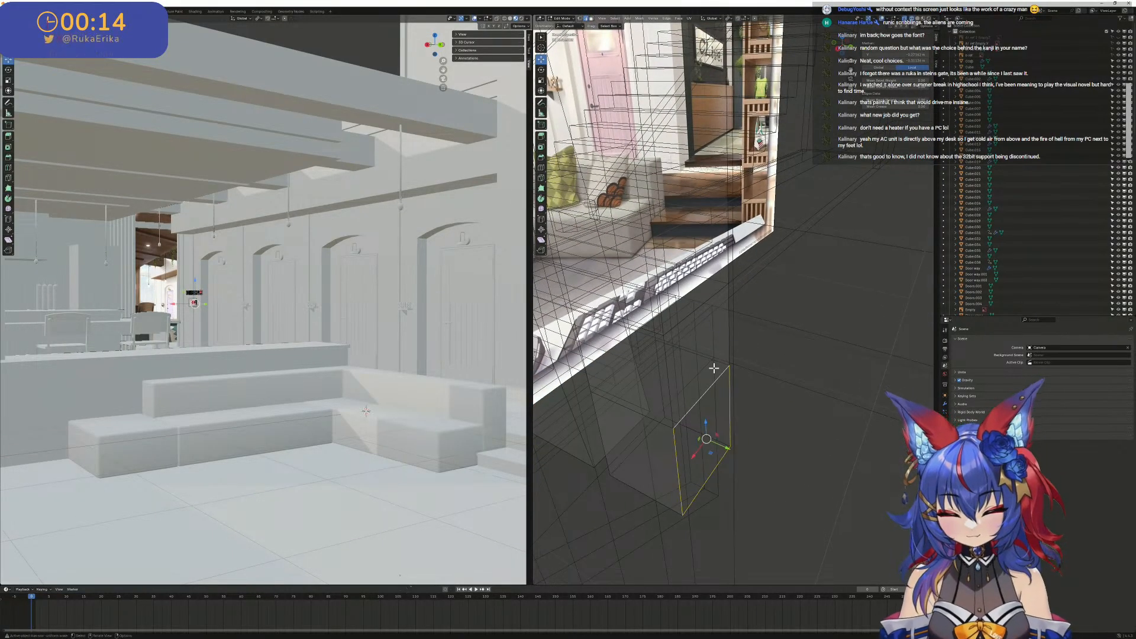
{"action": "left_click", "coordinate": [758, 362]}
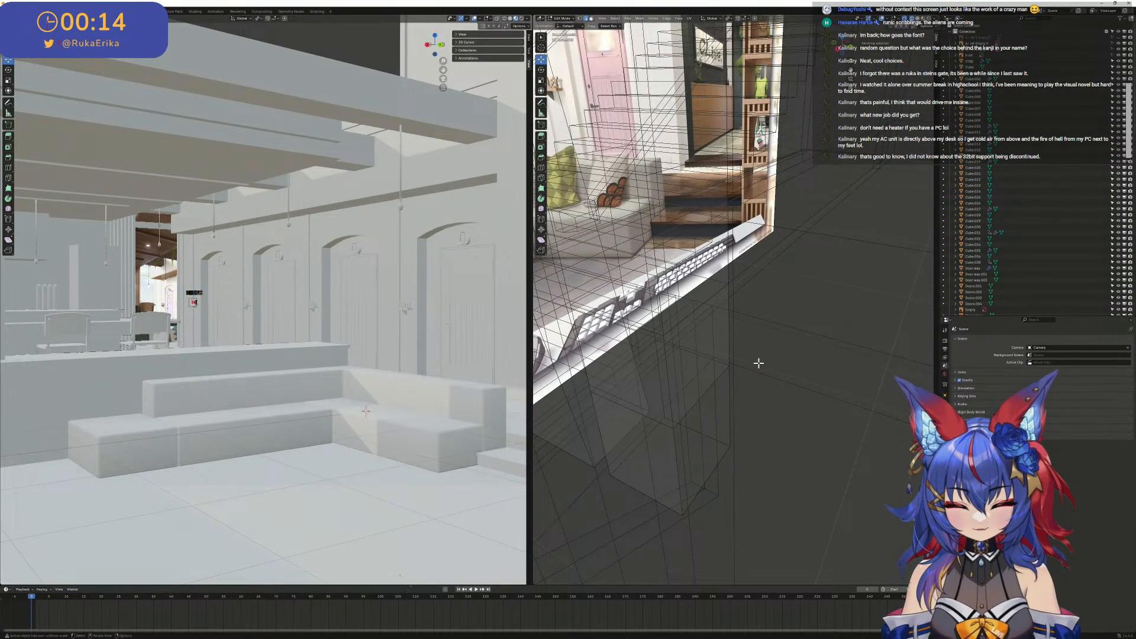
{"action": "left_click", "coordinate": [716, 386], "text": "alt"}
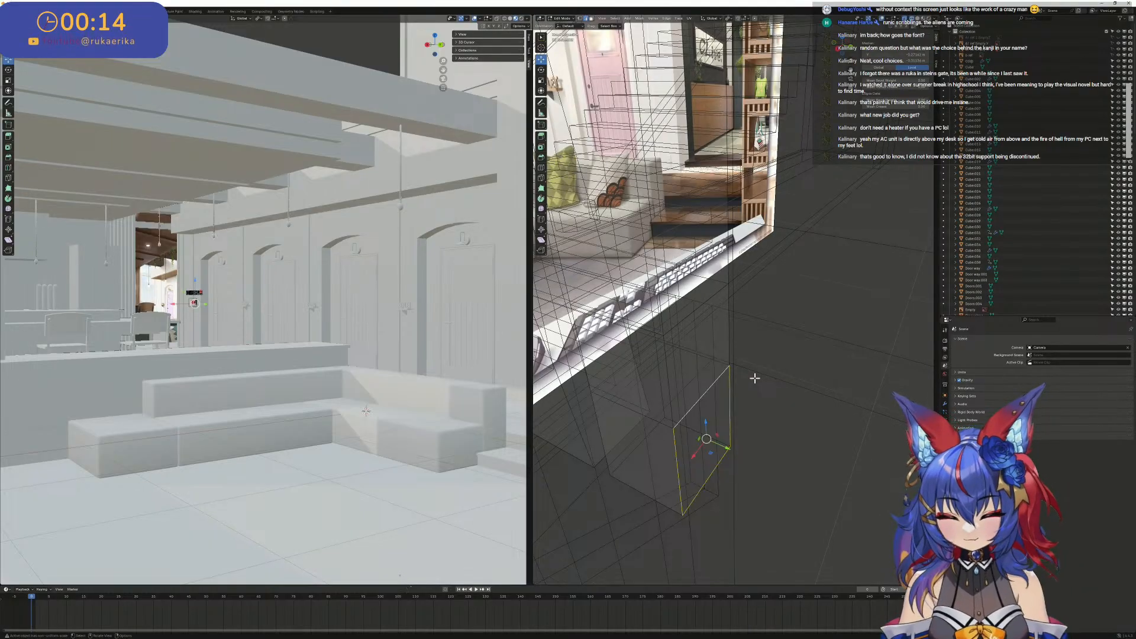
{"action": "key", "text": "3"}
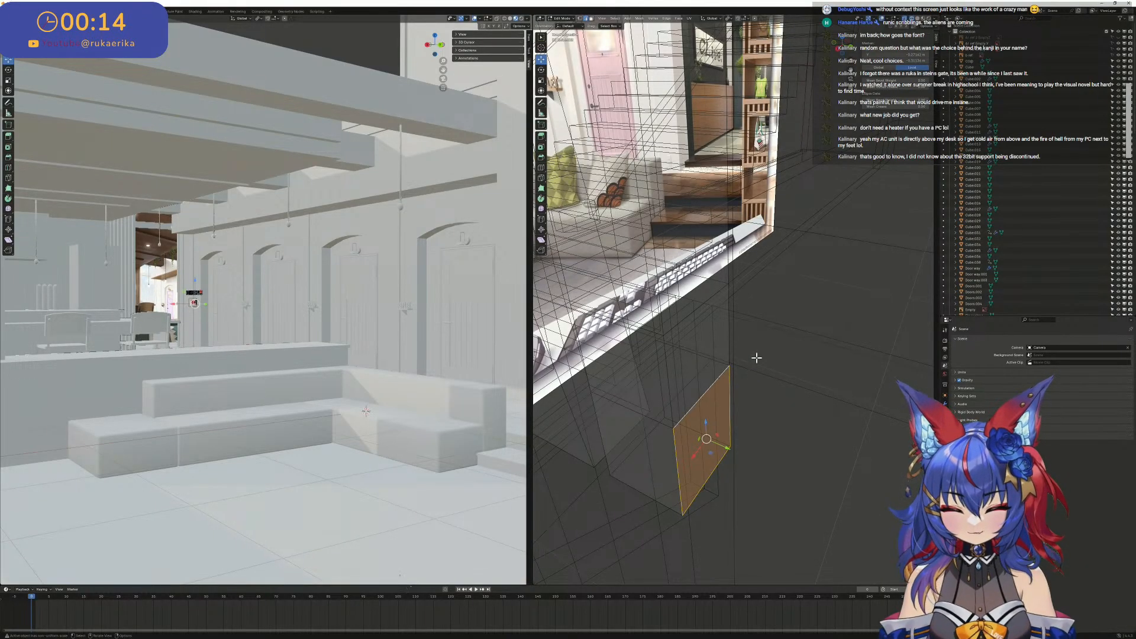
{"action": "middle_click_drag", "start_coordinate": [765, 206], "coordinate": [812, 414], "text": "shift"}
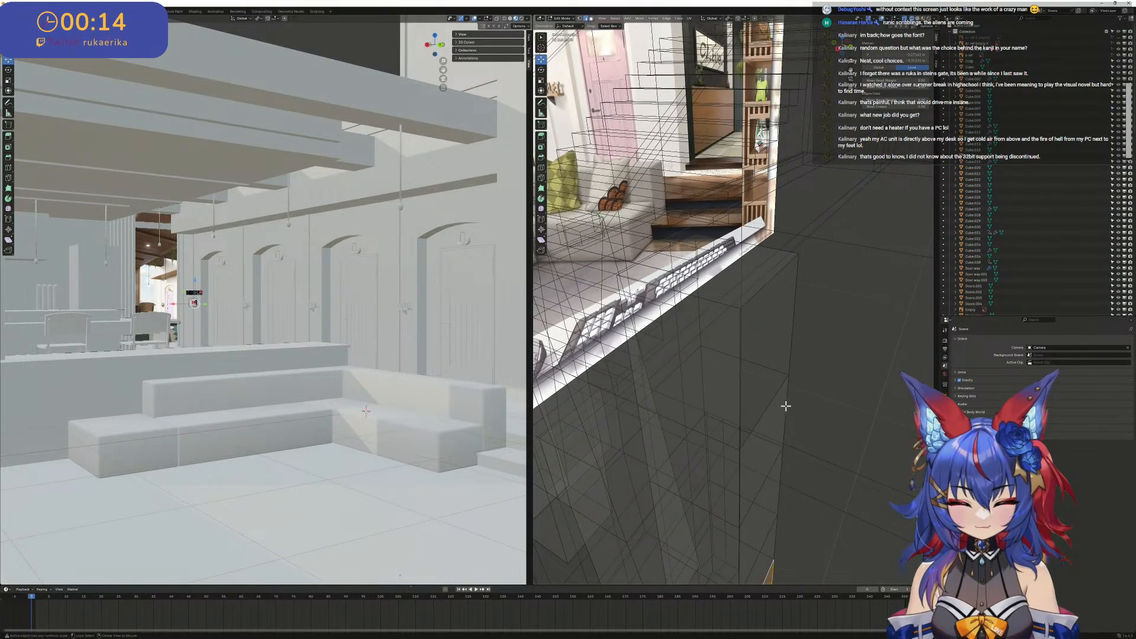
{"action": "left_click", "coordinate": [776, 397]}
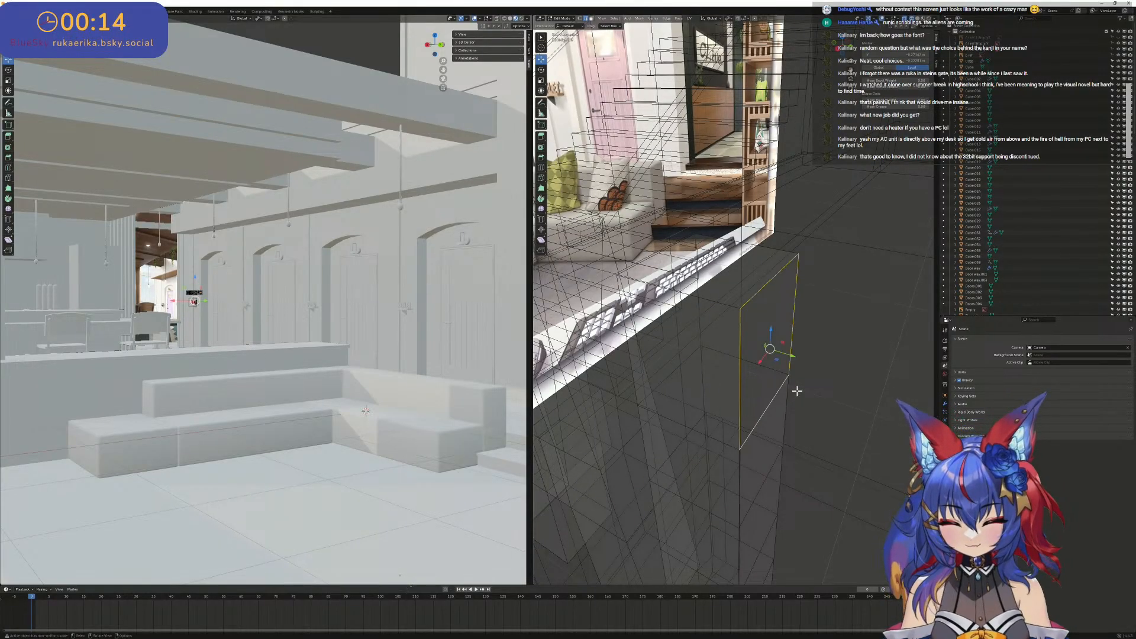
{"action": "key", "text": "f"}
{"action": "scroll", "coordinate": [797, 389], "scroll_direction": "down", "scroll_amount": 4}
{"action": "middle_click_drag", "start_coordinate": [797, 389], "coordinate": [806, 340]}
{"action": "key", "text": "KP_3"}
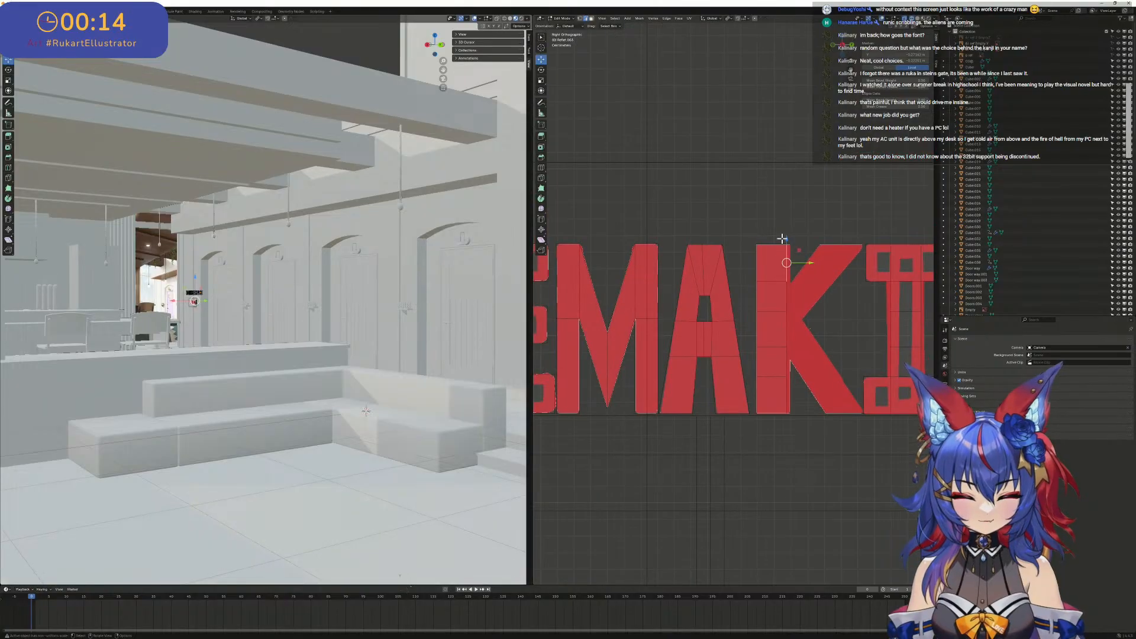
- Select the K stem's right-hand edges and move them along Y to match the reference stroke's width
{"action": "scroll", "coordinate": [782, 238], "scroll_direction": "up", "scroll_amount": 4}
{"action": "left_click_drag", "start_coordinate": [846, 514], "coordinate": [750, 90]}
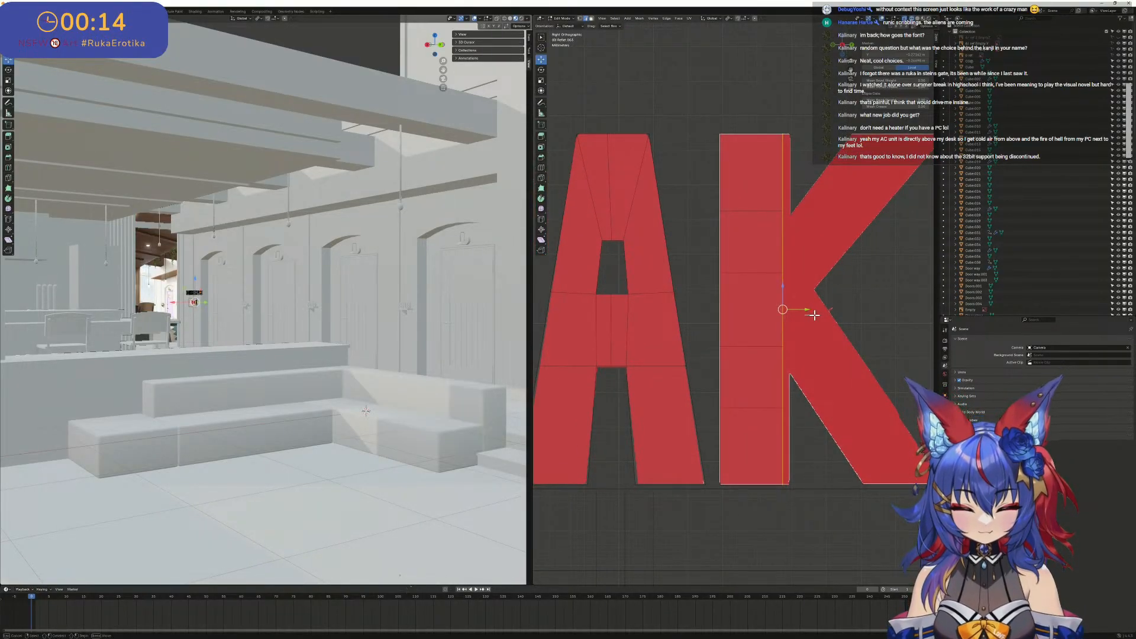
{"action": "key", "text": "alt+a"}
{"action": "left_click_drag", "start_coordinate": [768, 126], "coordinate": [861, 547]}
{"action": "mouse_move", "coordinate": [808, 311]}
{"action": "left_mouse_down"}
{"action": "mouse_move", "coordinate": [820, 314]}
{"action": "mouse_move", "coordinate": [804, 314]}
{"action": "left_mouse_up"}
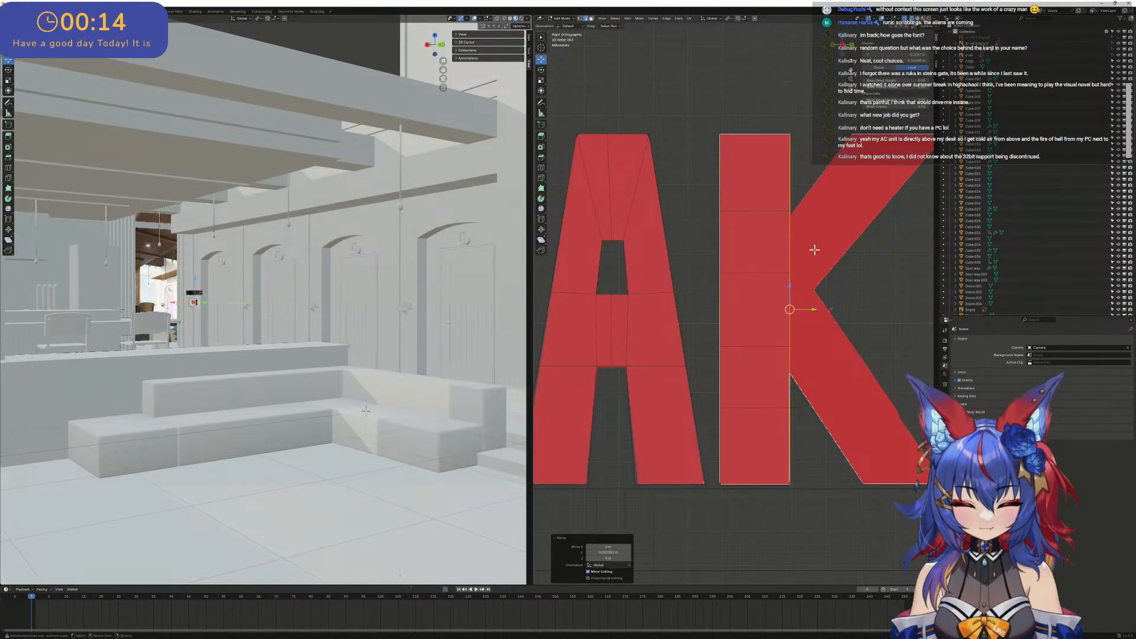
- Add one horizontal loop cut across the middle of the K stem
{"action": "middle_click_drag", "start_coordinate": [804, 313], "coordinate": [764, 372], "text": "shift"}
{"action": "left_click_drag", "start_coordinate": [751, 360], "coordinate": [791, 333]}
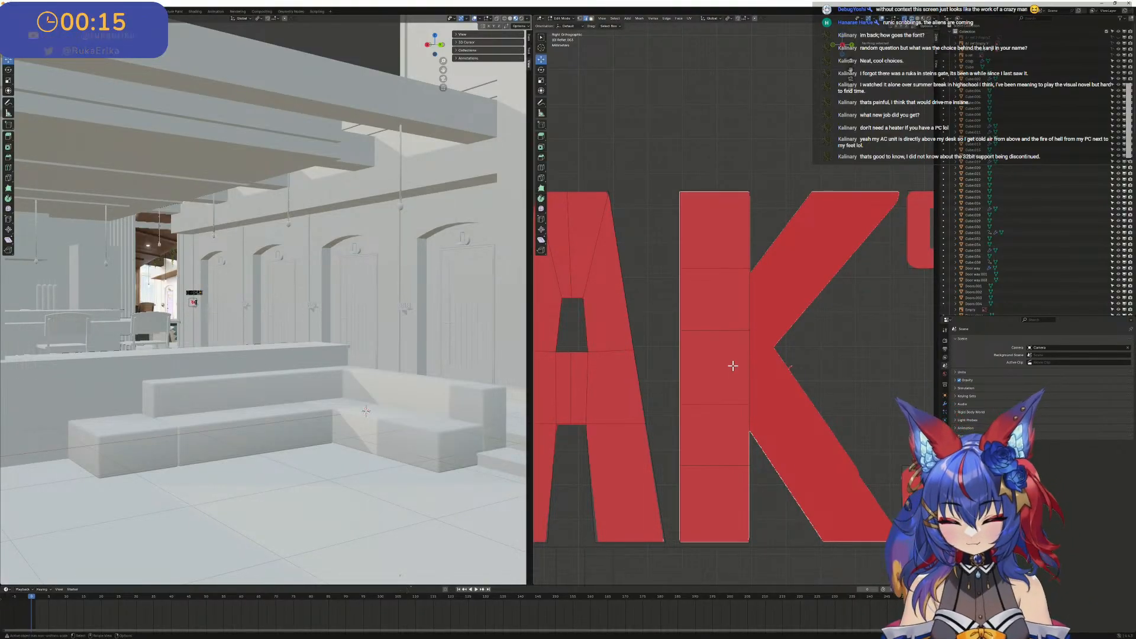
{"action": "key", "text": "l"}
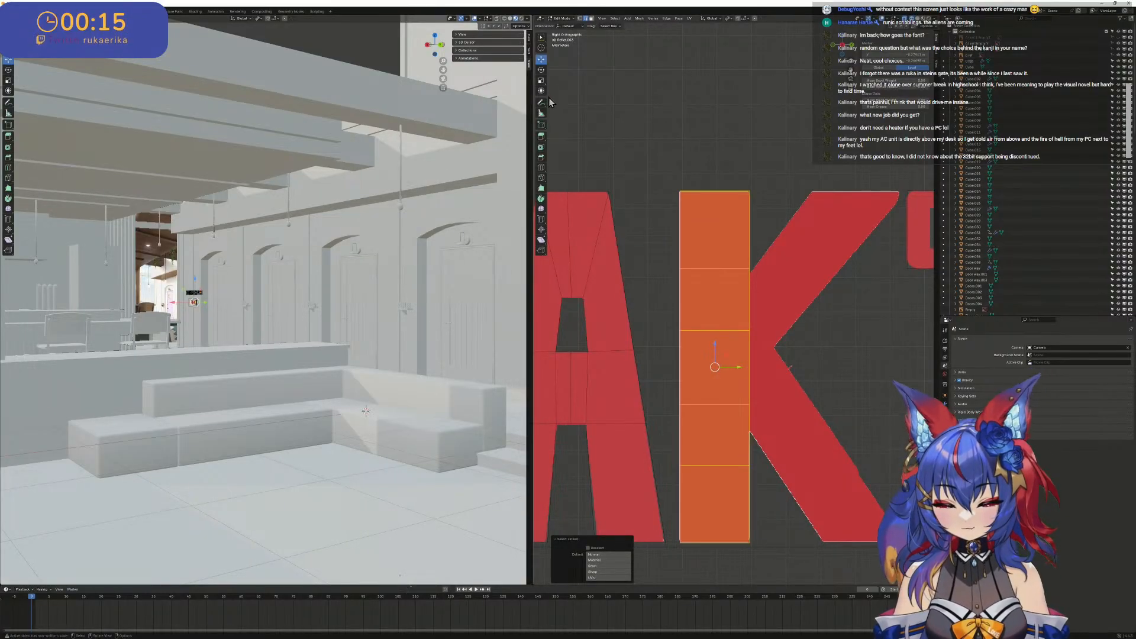
{"action": "left_click", "coordinate": [542, 168]}
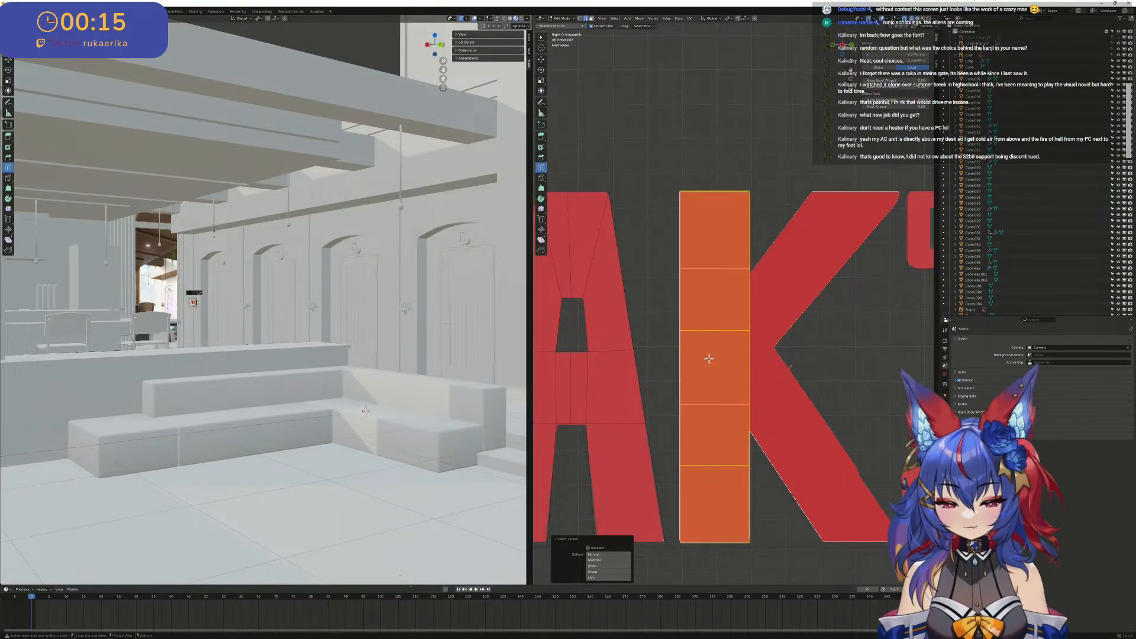
{"action": "left_click", "coordinate": [687, 374]}
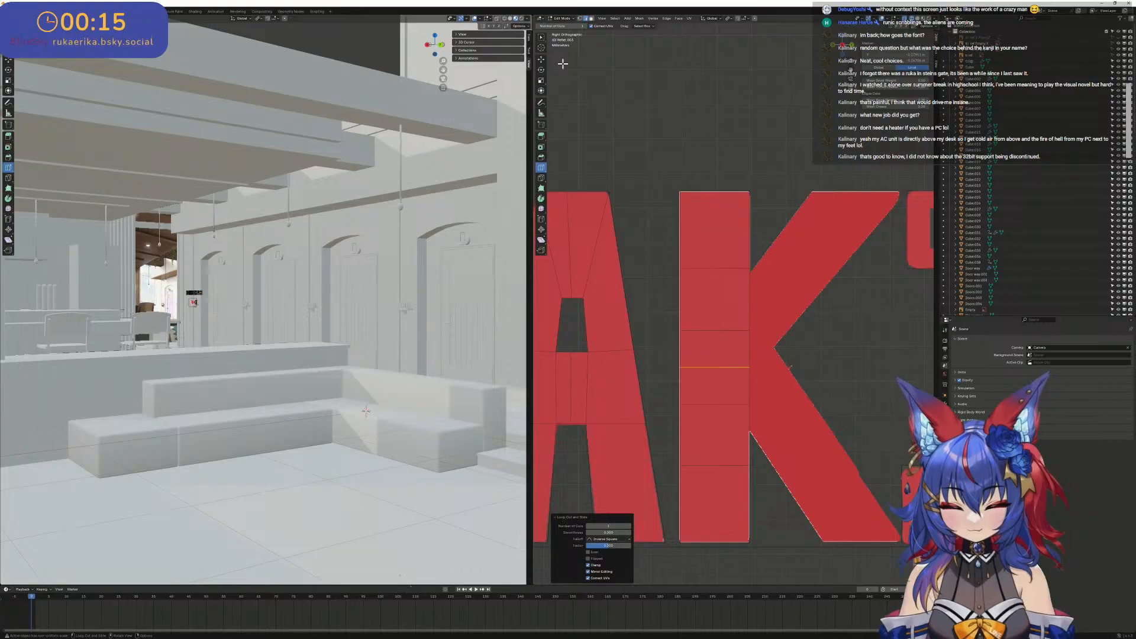
- Move the new cut's right end to the K's inner notch and the point above it along Y to the upper arm's edge
{"action": "left_click", "coordinate": [542, 60]}
{"action": "scroll", "coordinate": [752, 379], "scroll_direction": "up", "scroll_amount": 2}
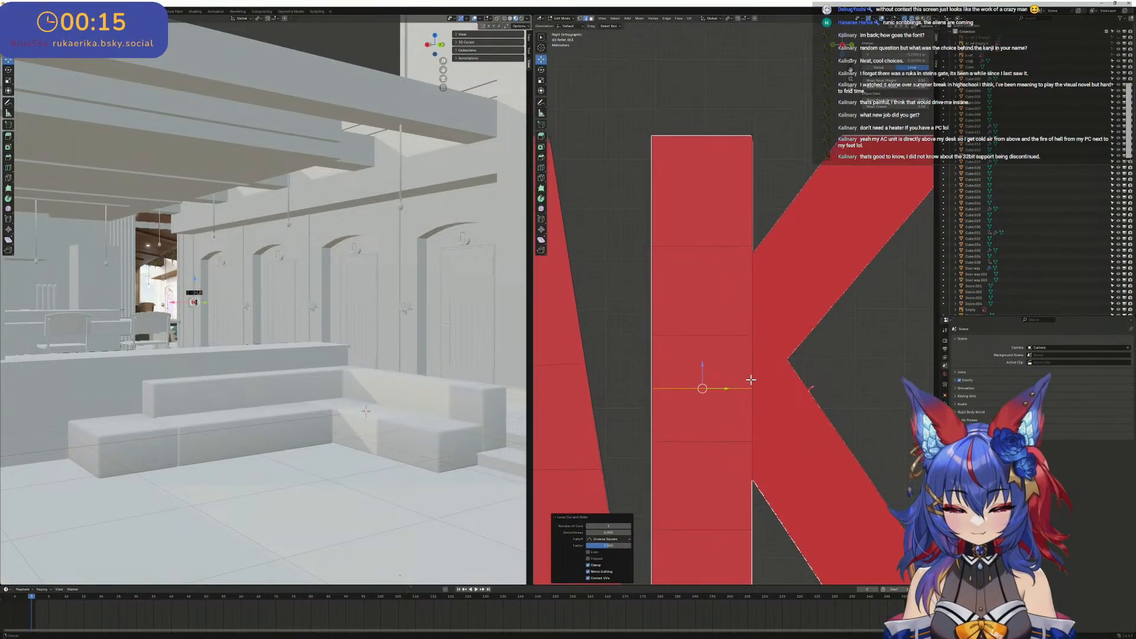
{"action": "scroll", "coordinate": [755, 381], "scroll_direction": "down", "scroll_amount": 2}
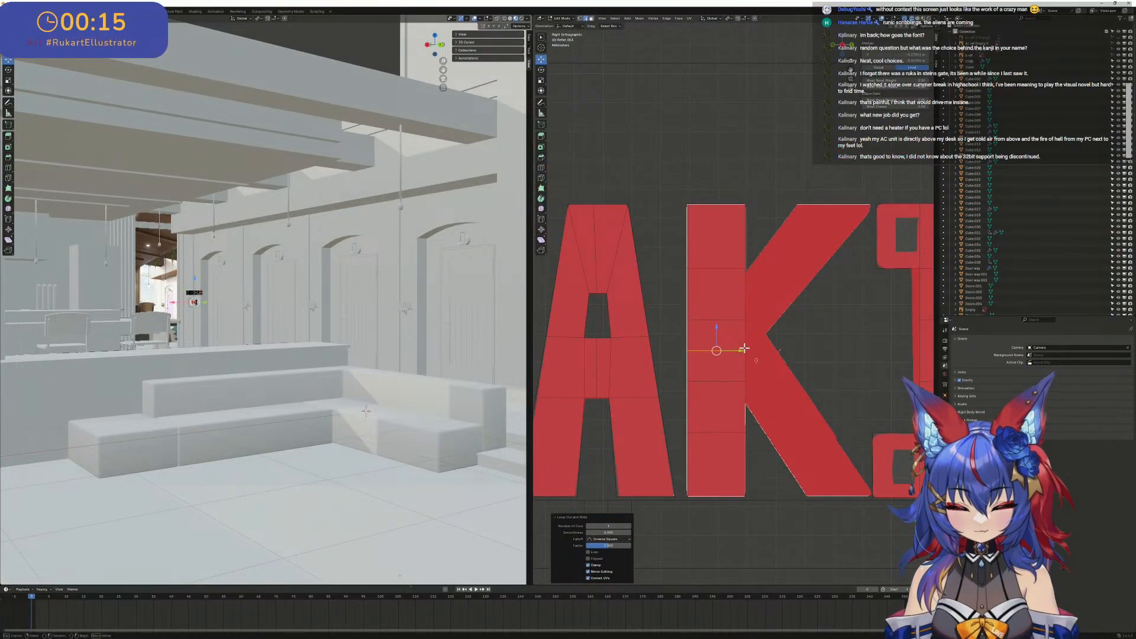
{"action": "mouse_move", "coordinate": [757, 352]}
{"action": "left_mouse_down"}
{"action": "mouse_move", "coordinate": [779, 329]}
{"action": "mouse_move", "coordinate": [768, 335]}
{"action": "left_mouse_up"}
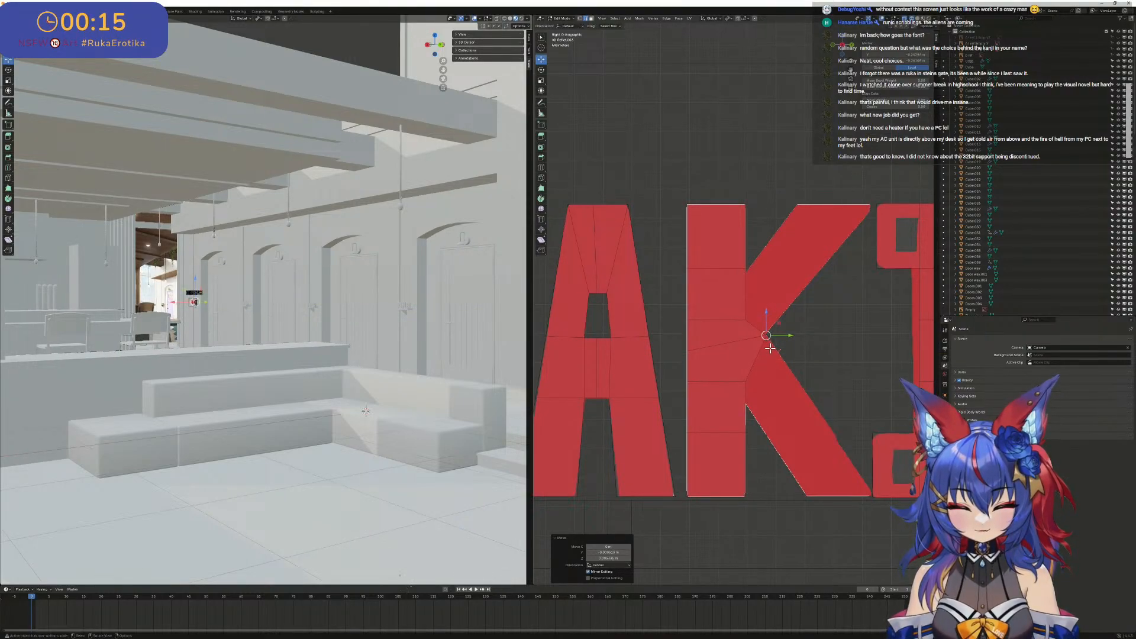
{"action": "key", "text": "g"}
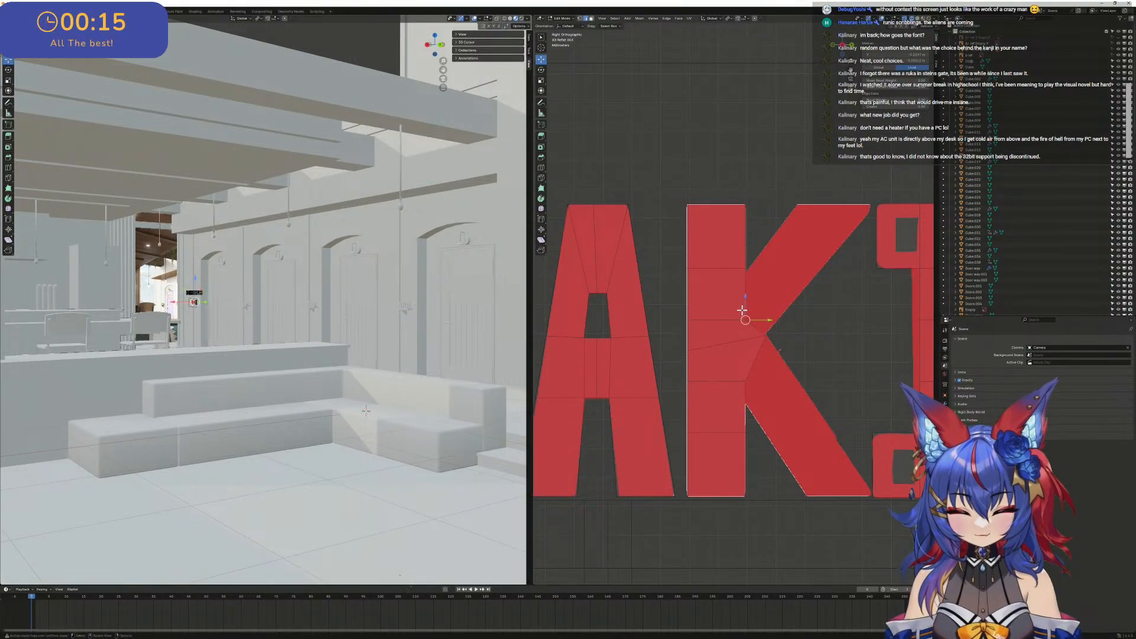
{"action": "key", "text": "y"}
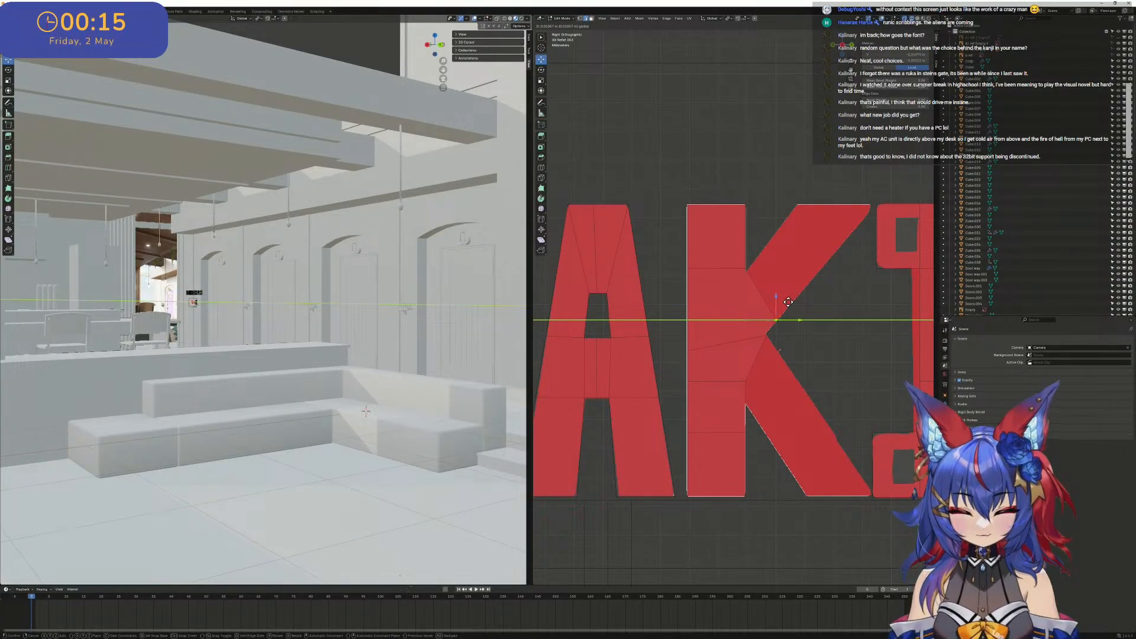
{"action": "left_click", "coordinate": [790, 303]}
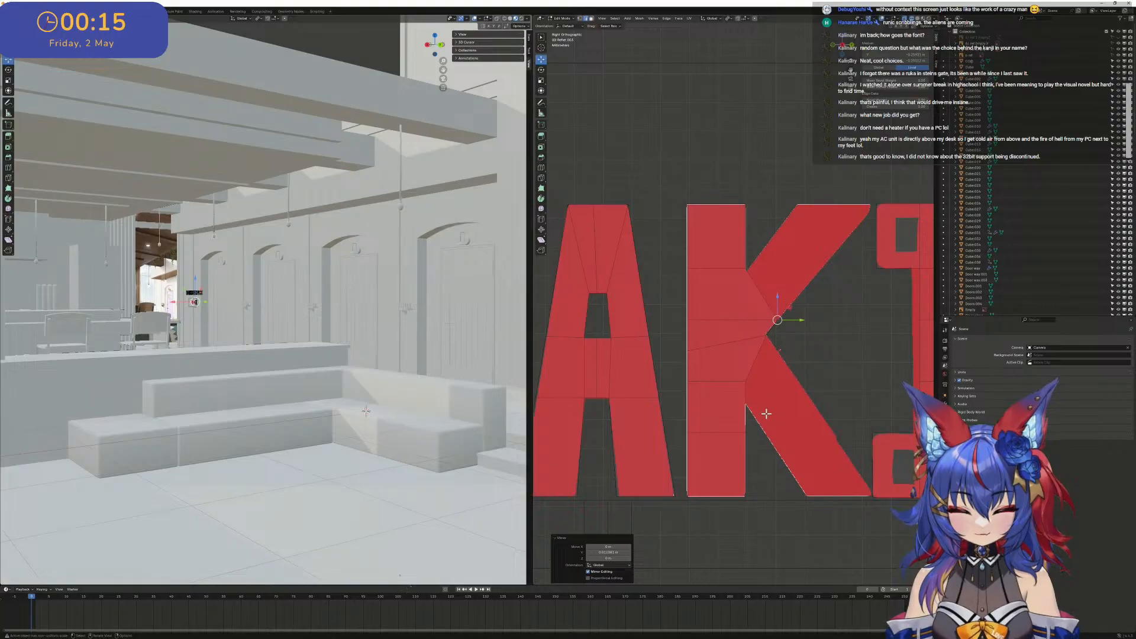
- Move the stem's lower right point to the joint beneath the lower arm and refine the point at the inner notch
{"action": "left_click", "coordinate": [746, 397]}
{"action": "key", "text": "g"}
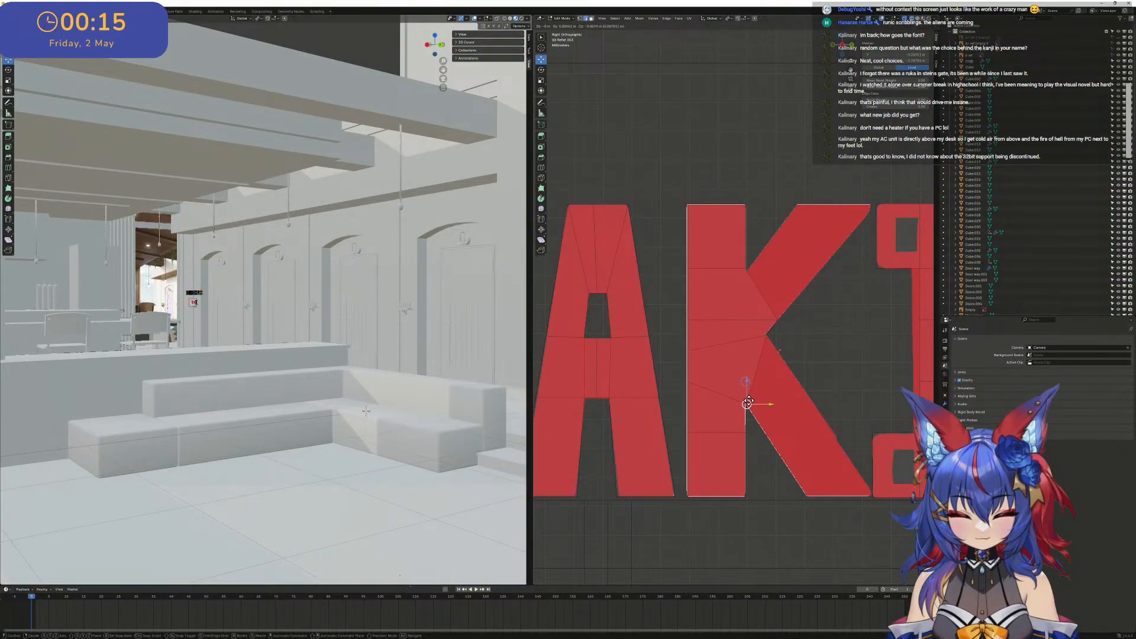
{"action": "left_click", "coordinate": [747, 399]}
{"action": "scroll", "coordinate": [752, 400], "scroll_direction": "up", "scroll_amount": 5}
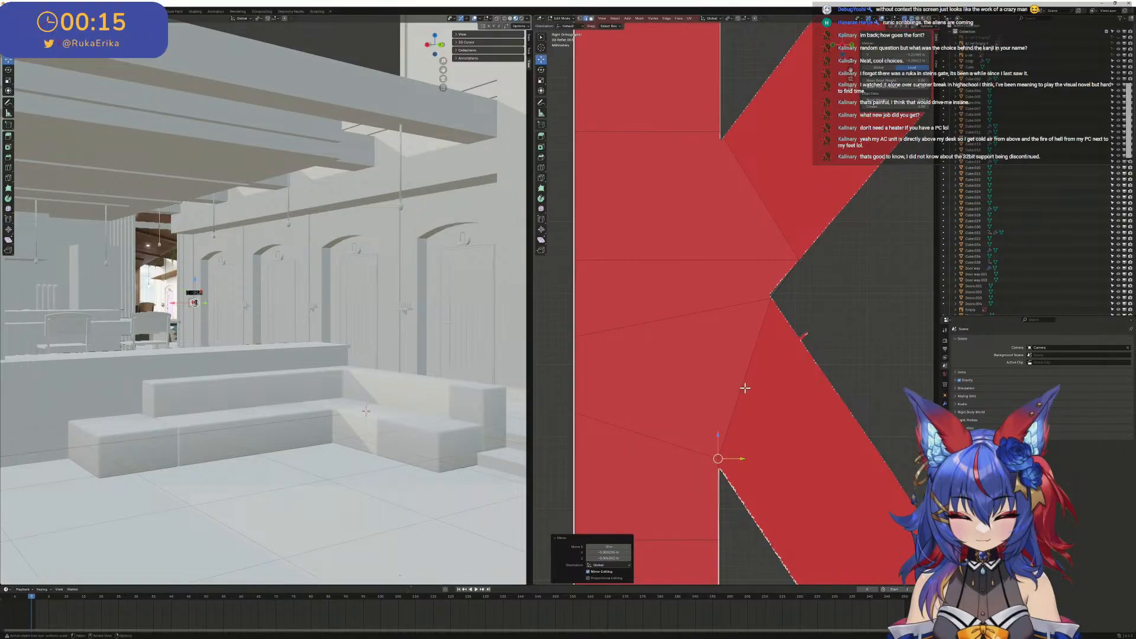
{"action": "left_click", "coordinate": [773, 296]}
{"action": "key", "text": "g"}
{"action": "left_click", "coordinate": [771, 295]}
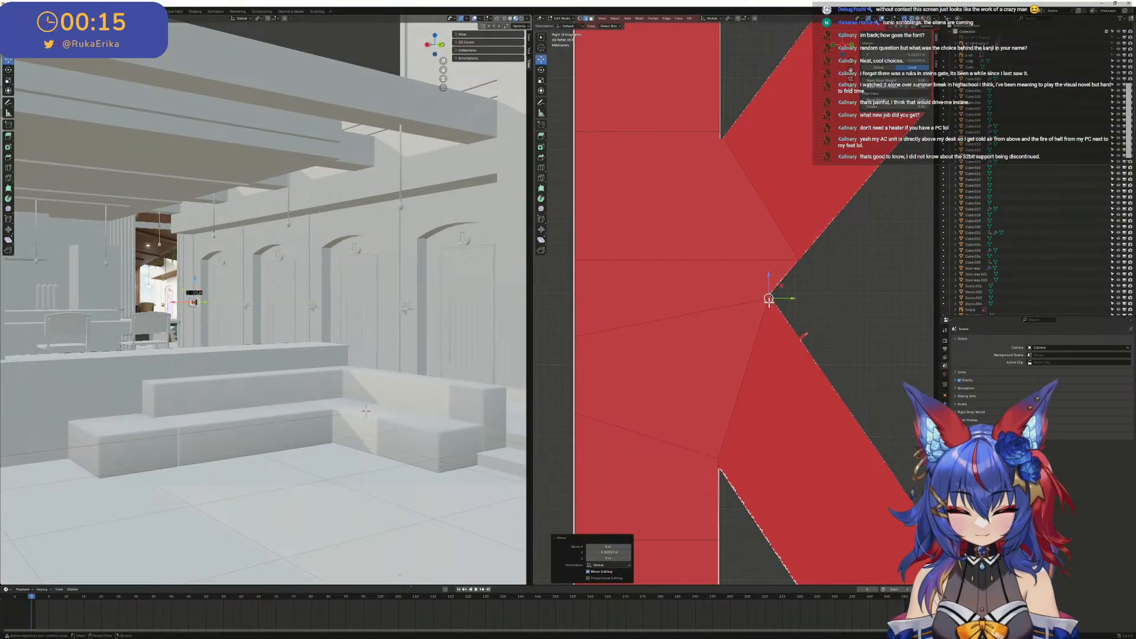
{"action": "key", "text": "g"}
{"action": "right_click", "coordinate": [772, 294]}
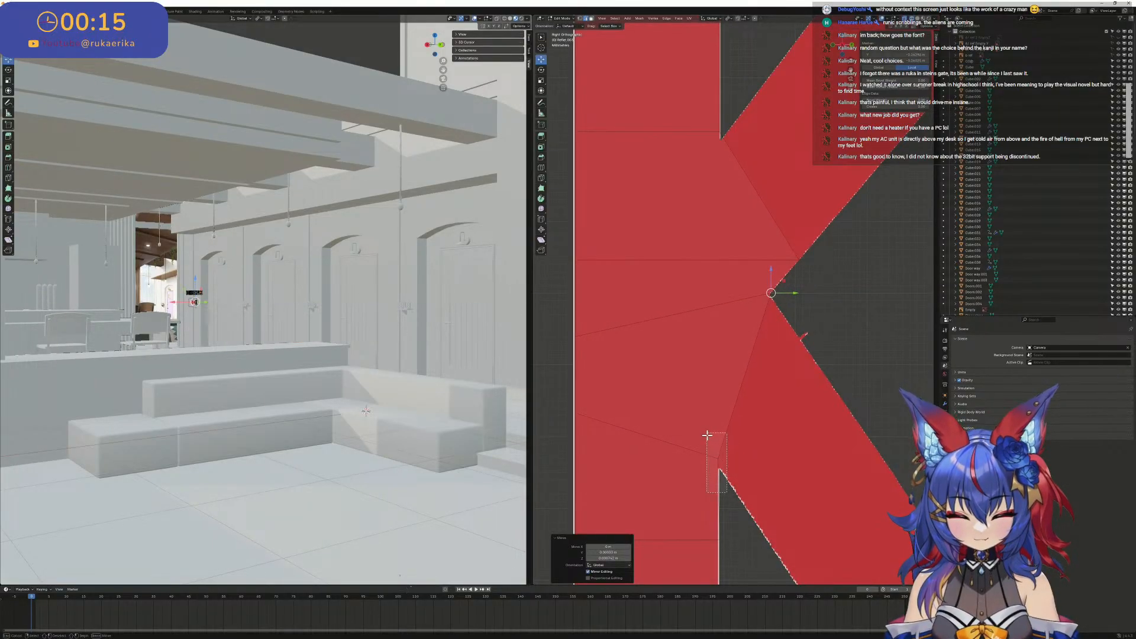
- Lower the cut below the K's notch so its edge runs nearly level to the lower arm's joint
{"action": "left_click", "coordinate": [718, 455]}
{"action": "left_click_drag", "start_coordinate": [551, 386], "coordinate": [533, 428]}
{"action": "key", "text": "g"}
{"action": "left_click", "coordinate": [577, 436]}
{"action": "left_click_drag", "start_coordinate": [649, 439], "coordinate": [649, 449]}
{"action": "scroll", "coordinate": [709, 435], "scroll_direction": "down", "scroll_amount": 2}
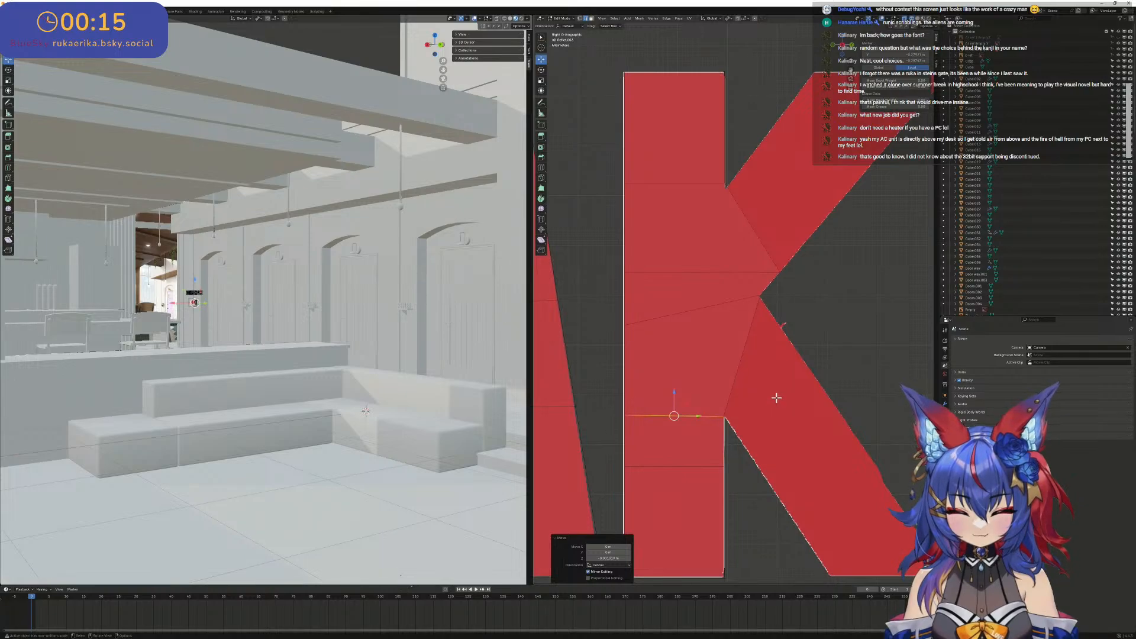
- Extrude the K's two angled joint faces outward to start the geometry of its upper and lower arms
{"action": "left_click_drag", "start_coordinate": [777, 396], "coordinate": [719, 338]}
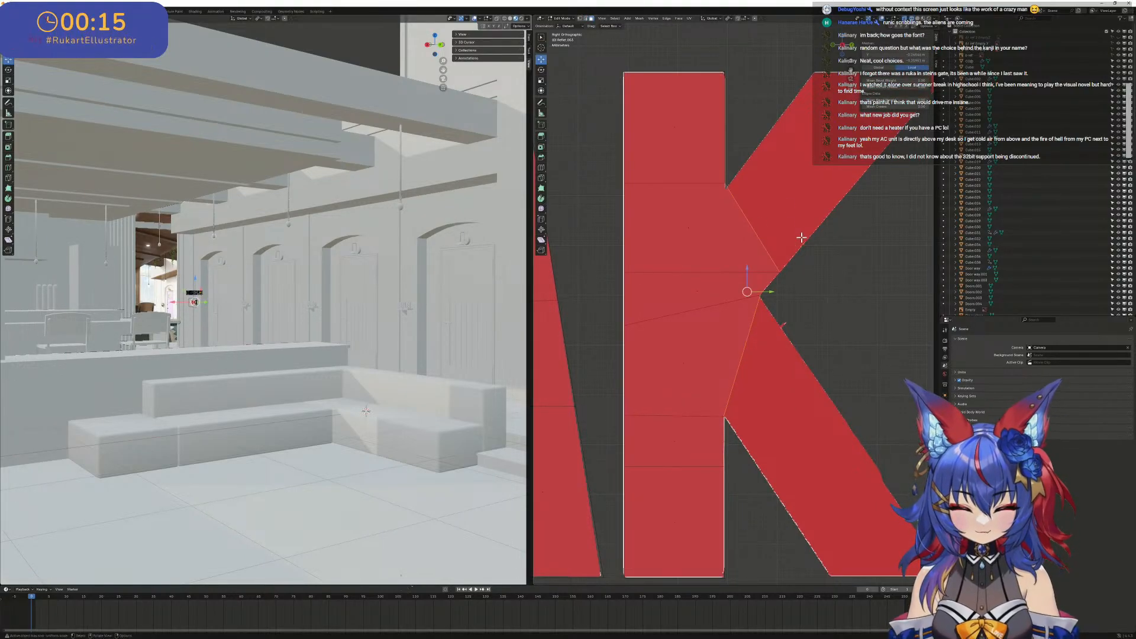
{"action": "key", "text": "KP_0"}
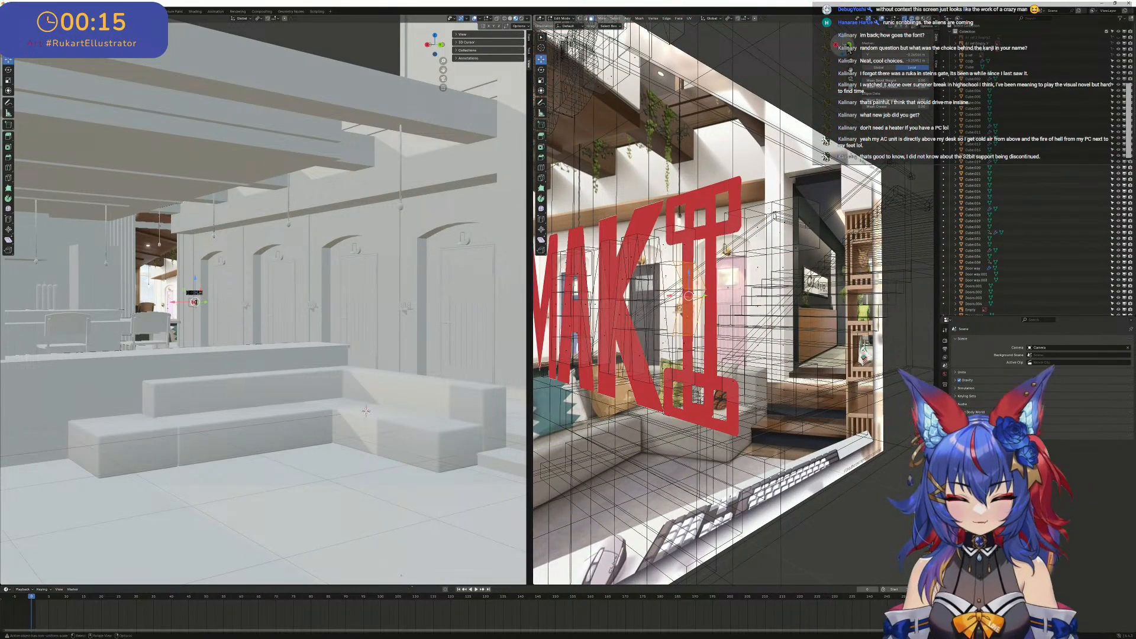
{"action": "key", "text": "KP_0"}
{"action": "scroll", "coordinate": [766, 283], "scroll_direction": "up", "scroll_amount": 5}
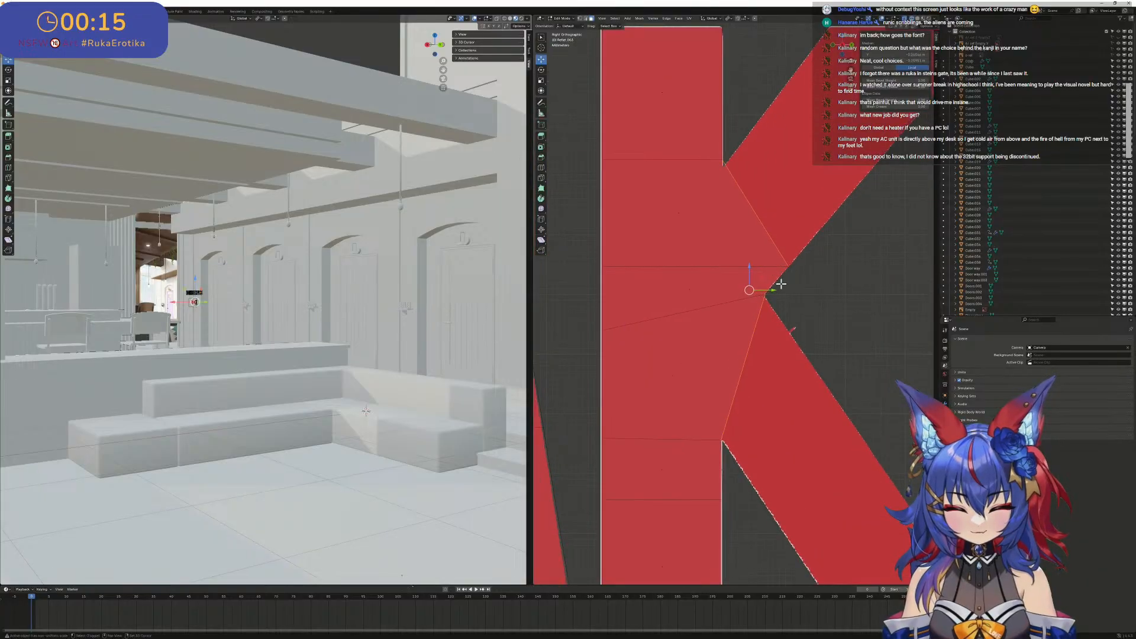
{"action": "key", "text": "g"}
{"action": "key", "text": "z"}
{"action": "key", "text": "z"}
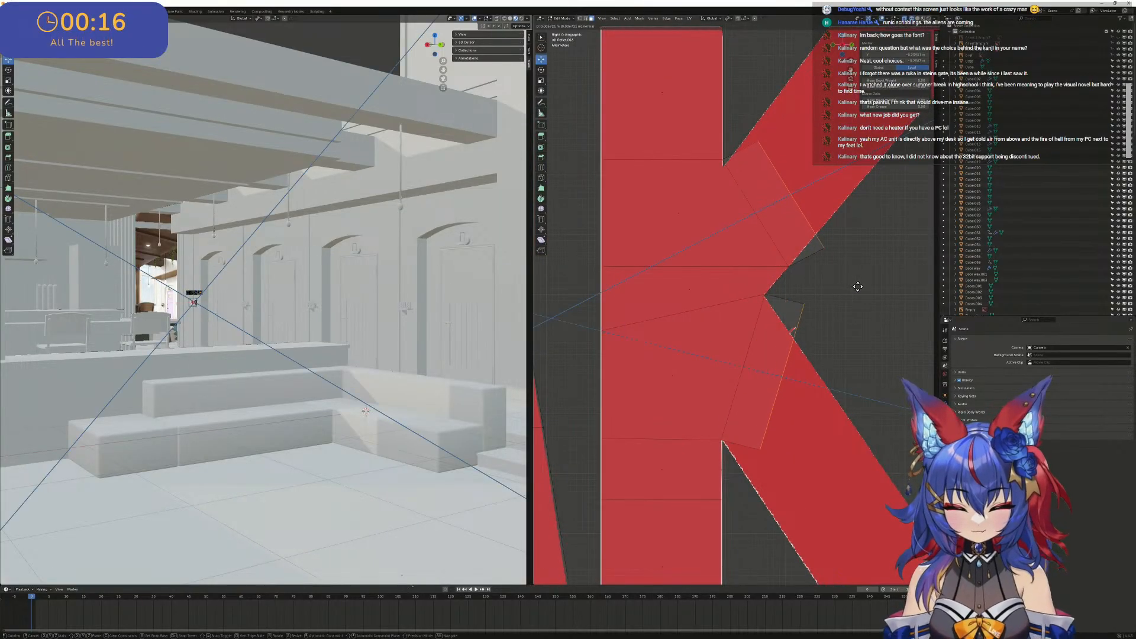
{"action": "left_click", "coordinate": [544, 294]}
{"action": "scroll", "coordinate": [756, 264], "scroll_direction": "down", "scroll_amount": 4}
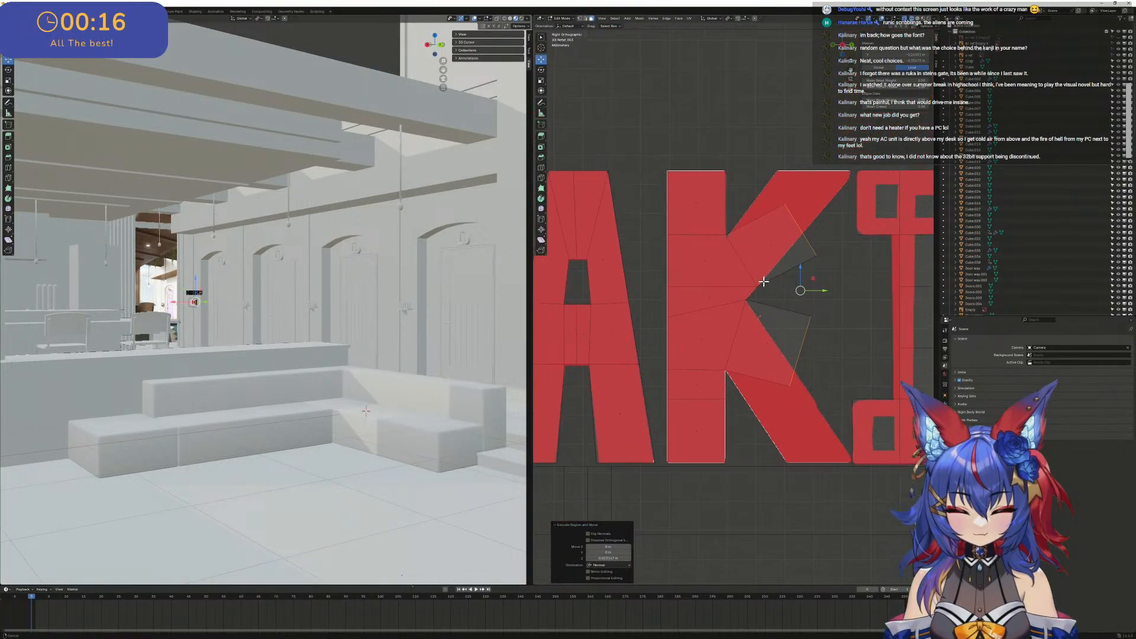
{"action": "scroll", "coordinate": [792, 272], "scroll_direction": "up", "scroll_amount": 3}
- Move the upper extrusion's inner corner point to the top left corner of the K's upper arm
{"action": "mouse_move", "coordinate": [799, 174]}
{"action": "left_mouse_down"}
{"action": "mouse_move", "coordinate": [724, 136]}
{"action": "mouse_move", "coordinate": [746, 198]}
{"action": "mouse_move", "coordinate": [787, 182]}
{"action": "left_mouse_up"}
{"action": "key", "text": "2"}
{"action": "key", "text": "1"}
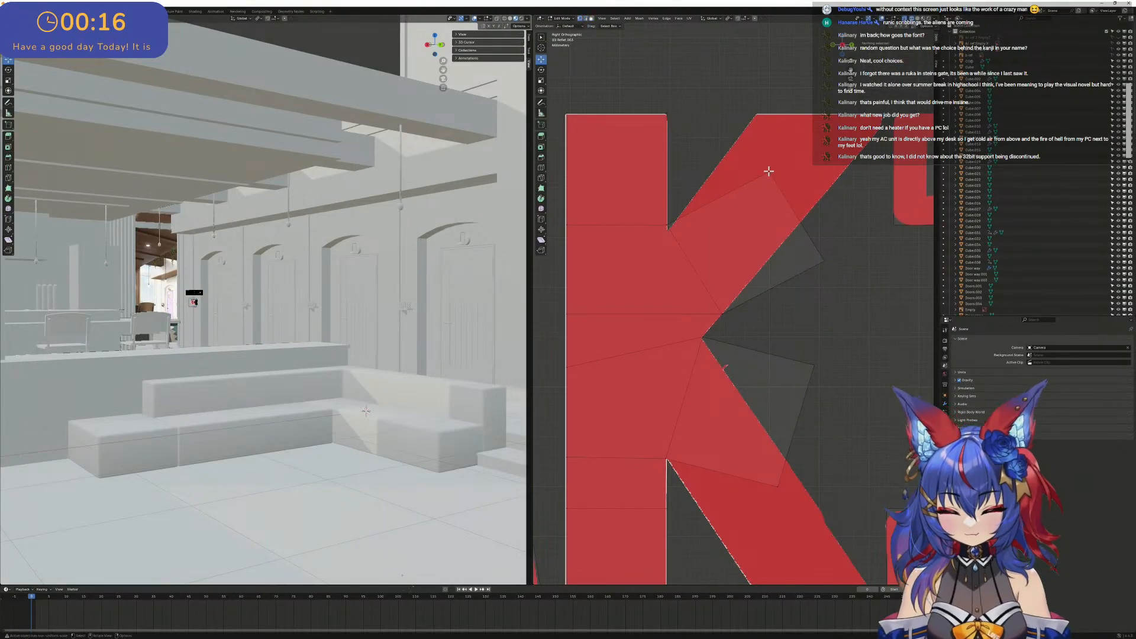
{"action": "left_click", "coordinate": [770, 171]}
{"action": "key", "text": "g"}
{"action": "key", "text": "y"}
{"action": "left_click", "coordinate": [764, 131]}
{"action": "key", "text": "g"}
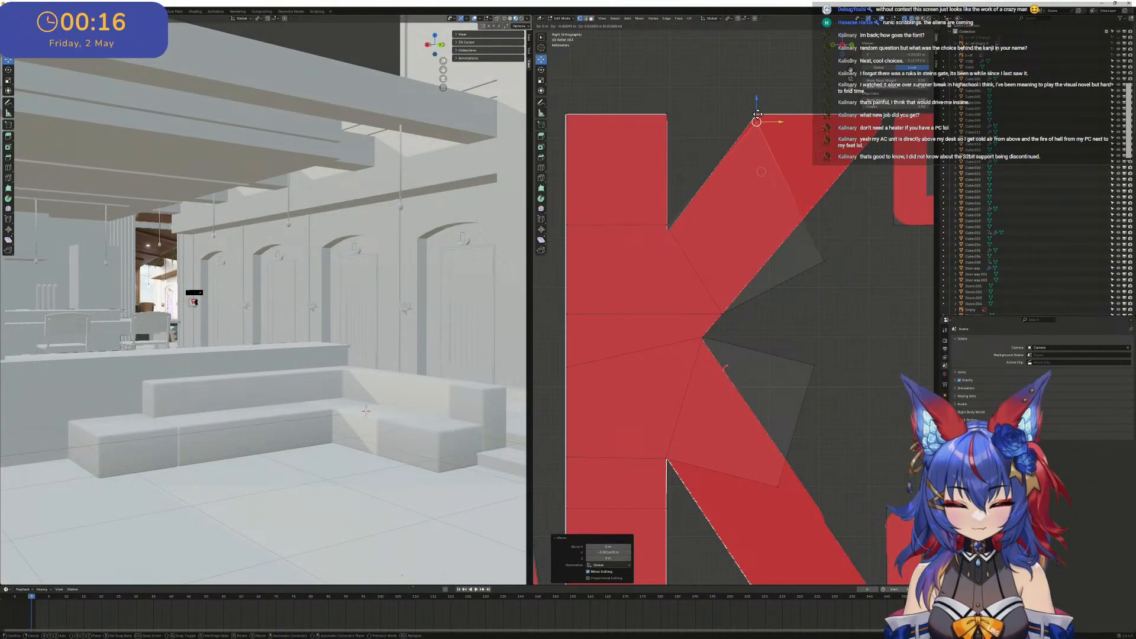
{"action": "left_click", "coordinate": [758, 114]}
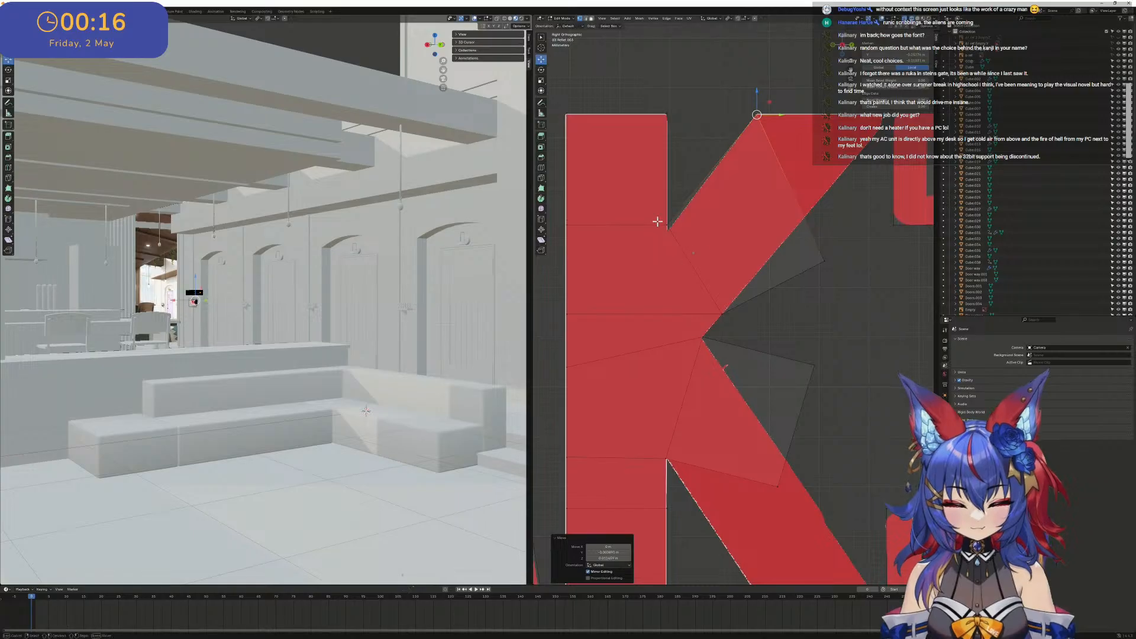
- Align the upper joint point with the notch along Z and move the extrusion's outer point to the upper arm's top right corner
{"action": "left_click", "coordinate": [669, 224]}
{"action": "key", "text": "g"}
{"action": "key", "text": "z"}
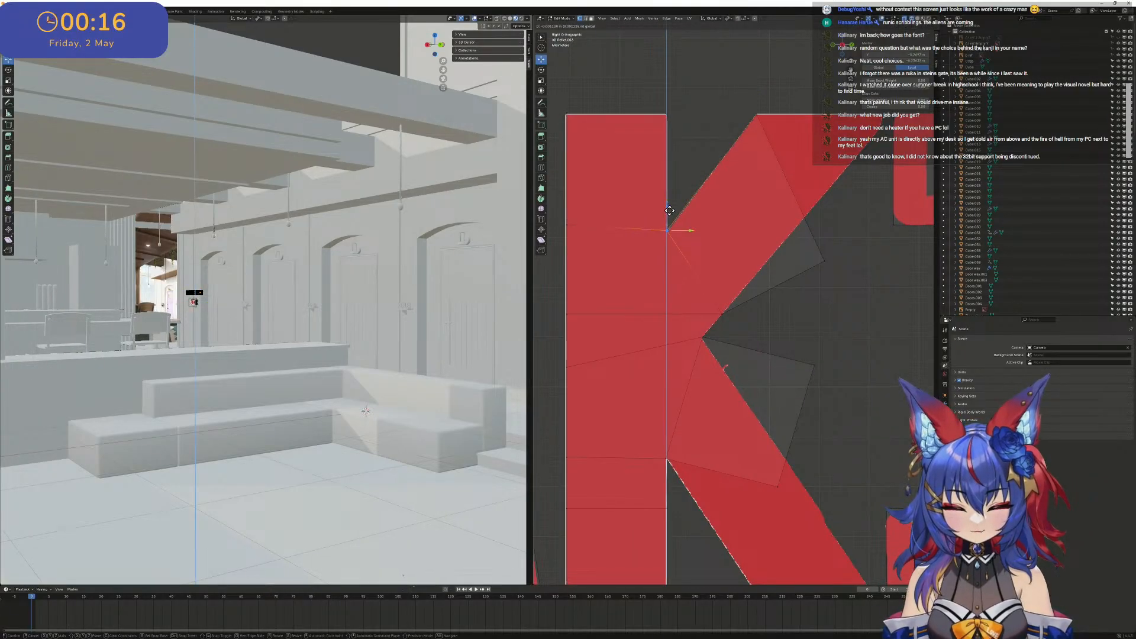
{"action": "left_click", "coordinate": [670, 223]}
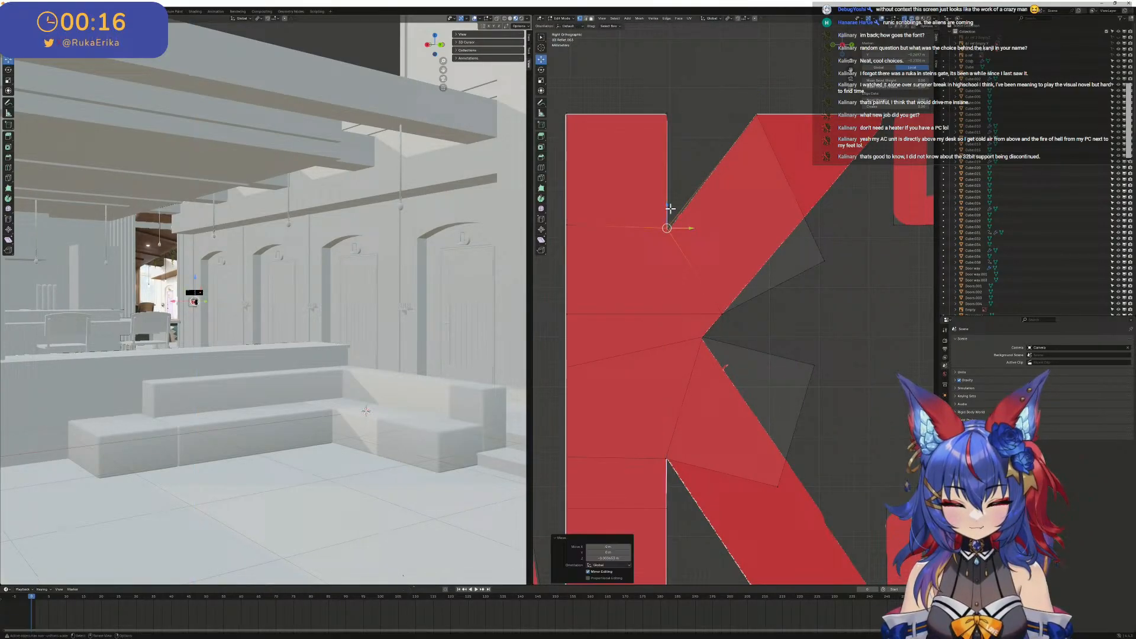
{"action": "left_click", "coordinate": [824, 260]}
{"action": "key", "text": "g"}
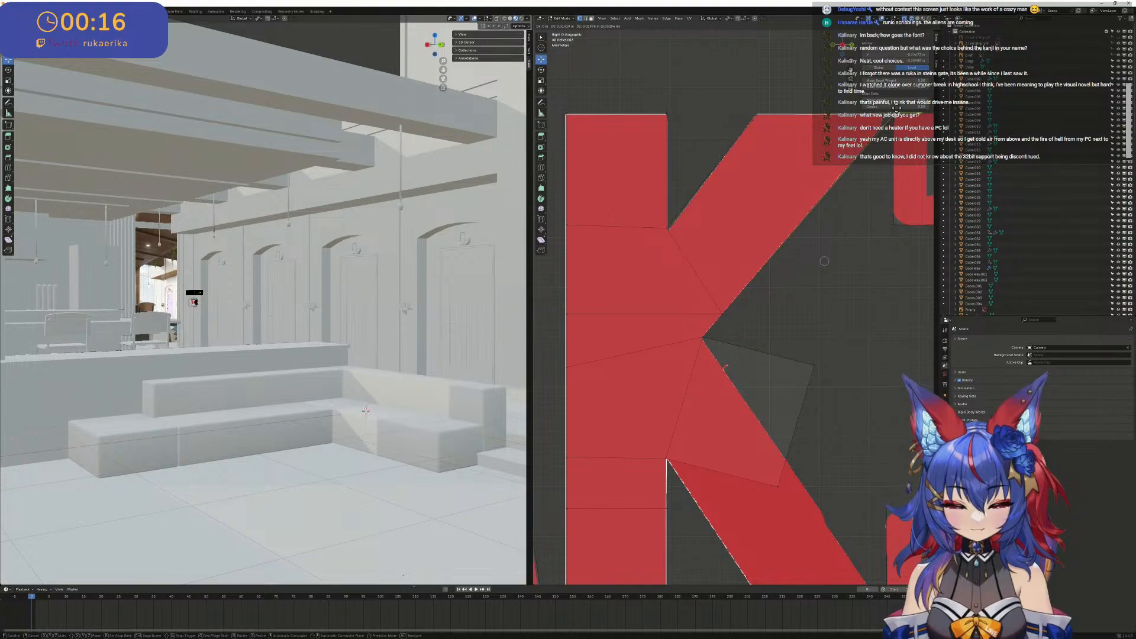
{"action": "left_click", "coordinate": [824, 261]}
- Move the lower extrusion's outer point down to the bottom right tip of the K's lower arm
{"action": "scroll", "coordinate": [825, 261], "scroll_direction": "down", "scroll_amount": 4}
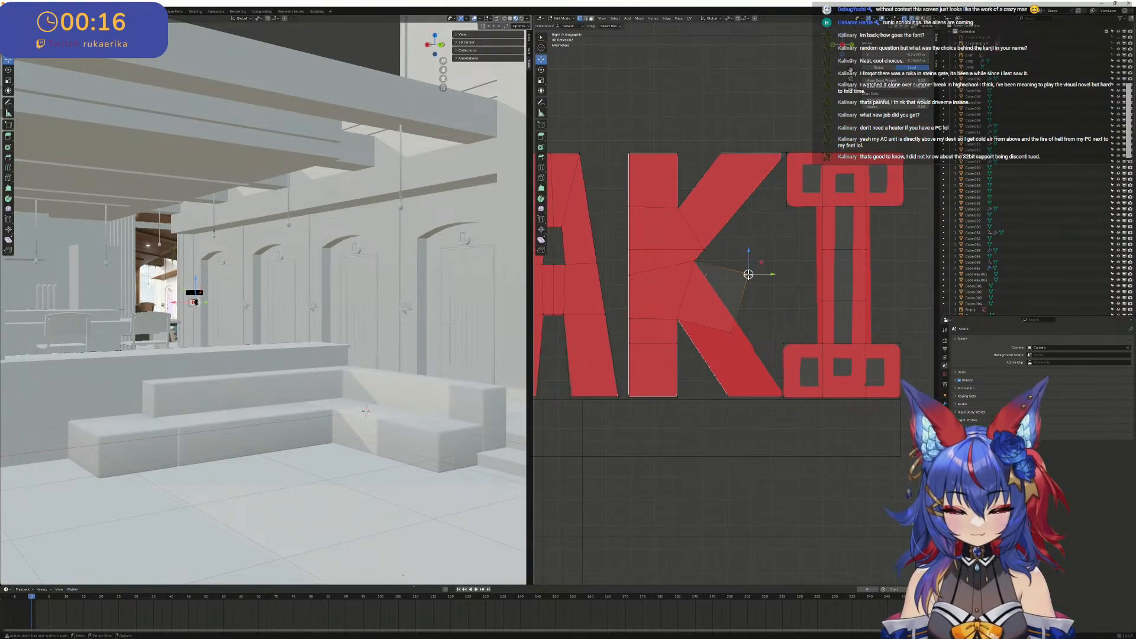
{"action": "key", "text": "g"}
{"action": "key", "text": "z"}
{"action": "left_click", "coordinate": [787, 377]}
{"action": "scroll", "coordinate": [769, 393], "scroll_direction": "up", "scroll_amount": 3}
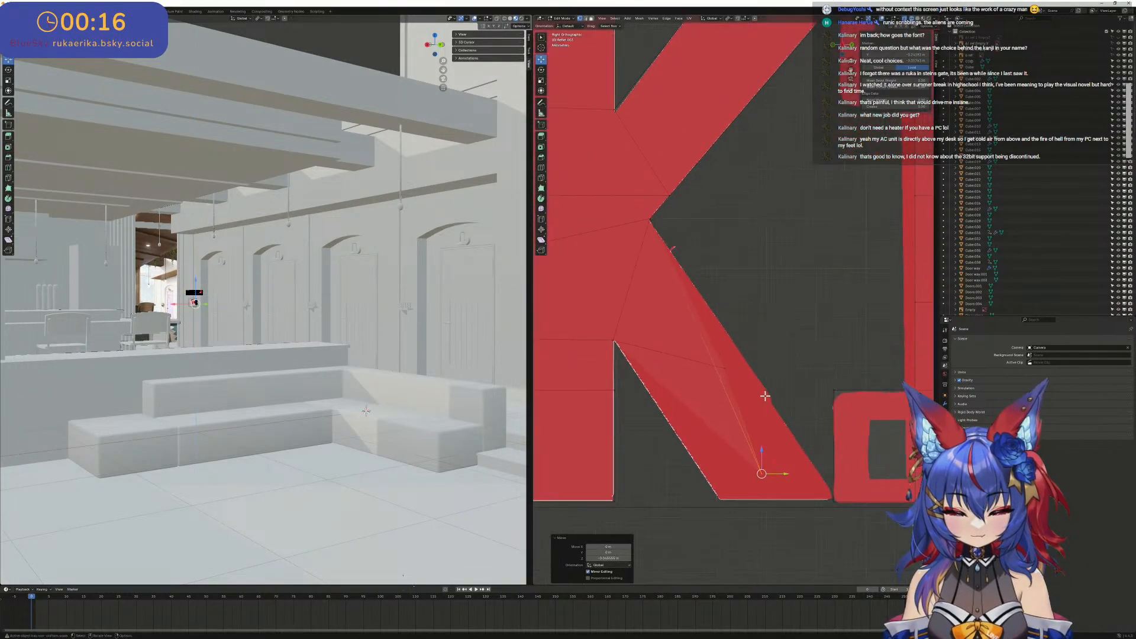
{"action": "key", "text": "g"}
{"action": "left_click", "coordinate": [839, 496]}
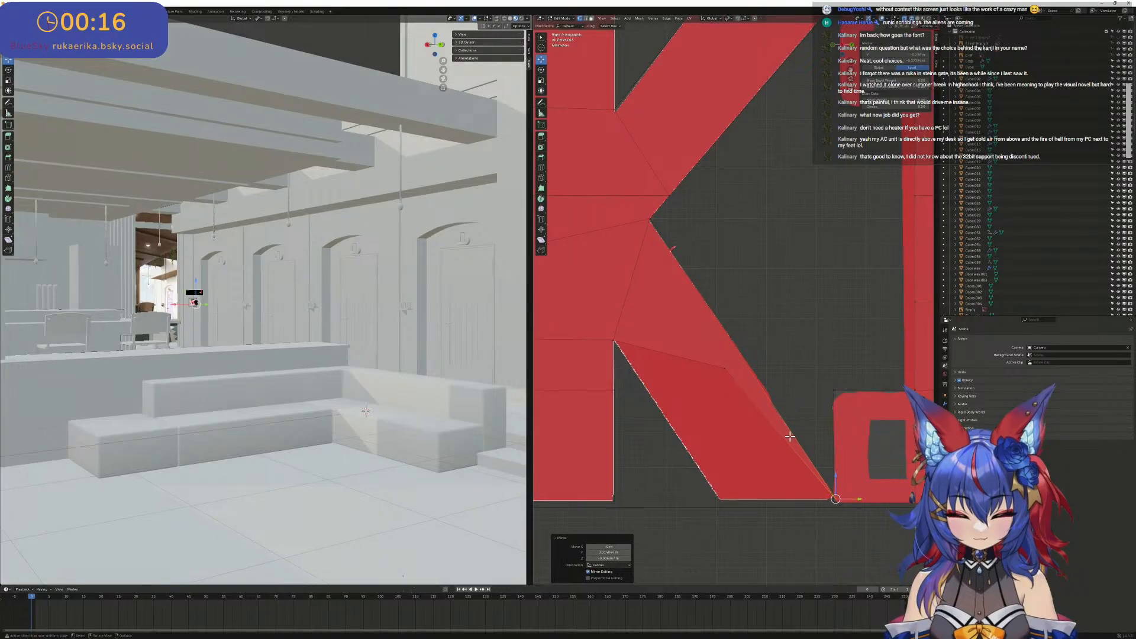
- Move the lower extrusion's inner point to the bottom left corner of the K's lower arm
{"action": "key", "text": "b"}
{"action": "left_click_drag", "start_coordinate": [746, 407], "coordinate": [725, 497]}
{"action": "left_click_drag", "start_coordinate": [841, 507], "coordinate": [820, 485]}
{"action": "scroll", "coordinate": [823, 488], "scroll_direction": "up", "scroll_amount": 3}
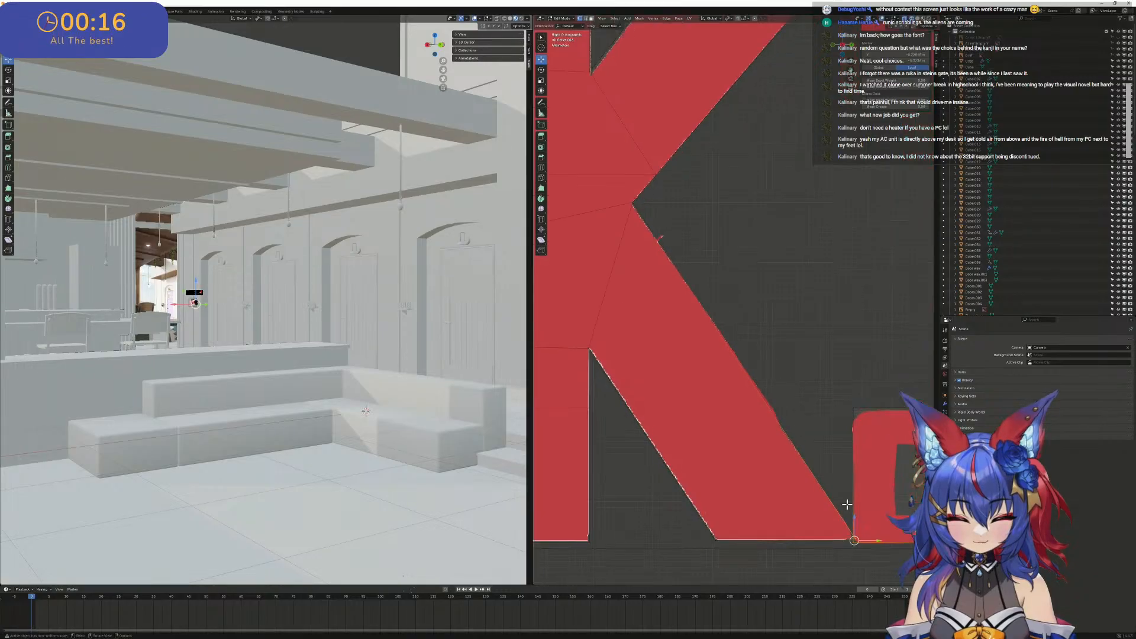
- Refine the lower arm's bottom right point along Y so its outer edge follows the reference
{"action": "middle_click_drag", "start_coordinate": [888, 556], "coordinate": [744, 387], "text": "shift"}
{"action": "left_click", "coordinate": [763, 421]}
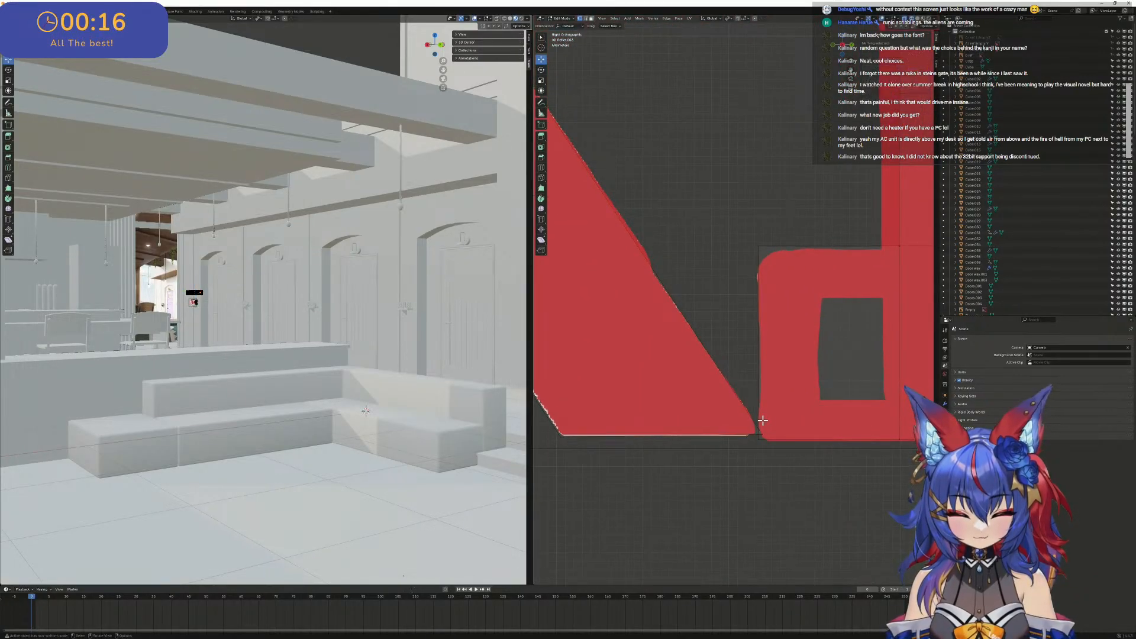
{"action": "left_click", "coordinate": [767, 435]}
{"action": "key", "text": "g"}
{"action": "key", "text": "y"}
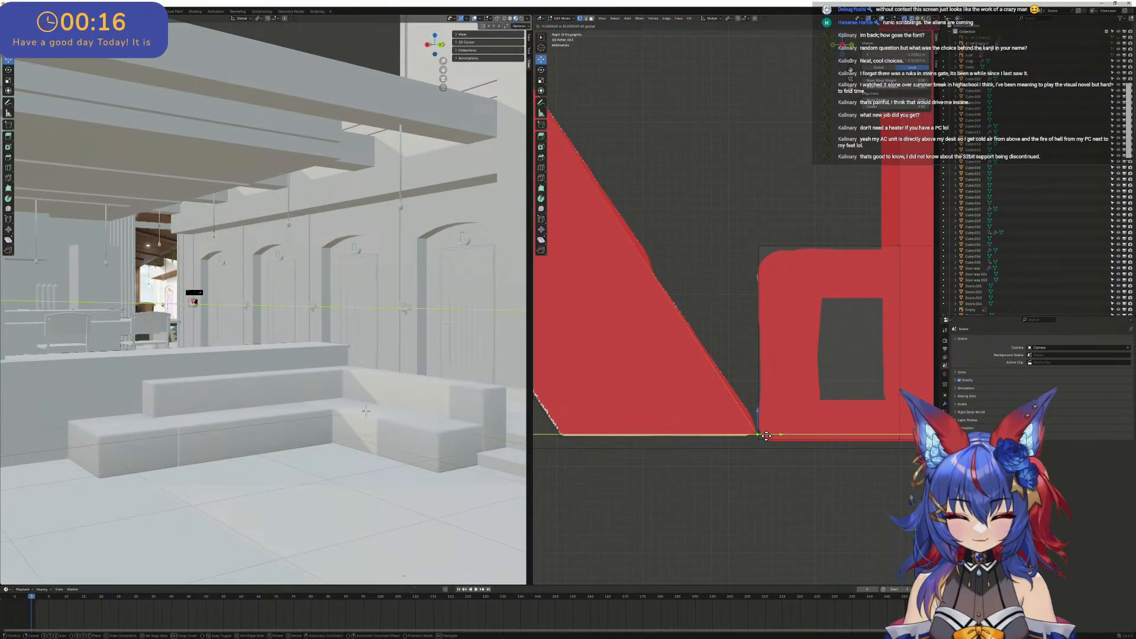
{"action": "left_click", "coordinate": [773, 436]}
- Try to bevel the lower arm's bottom right corner with an added segment and a larger width
{"action": "scroll", "coordinate": [705, 355], "scroll_direction": "down", "scroll_amount": 5}
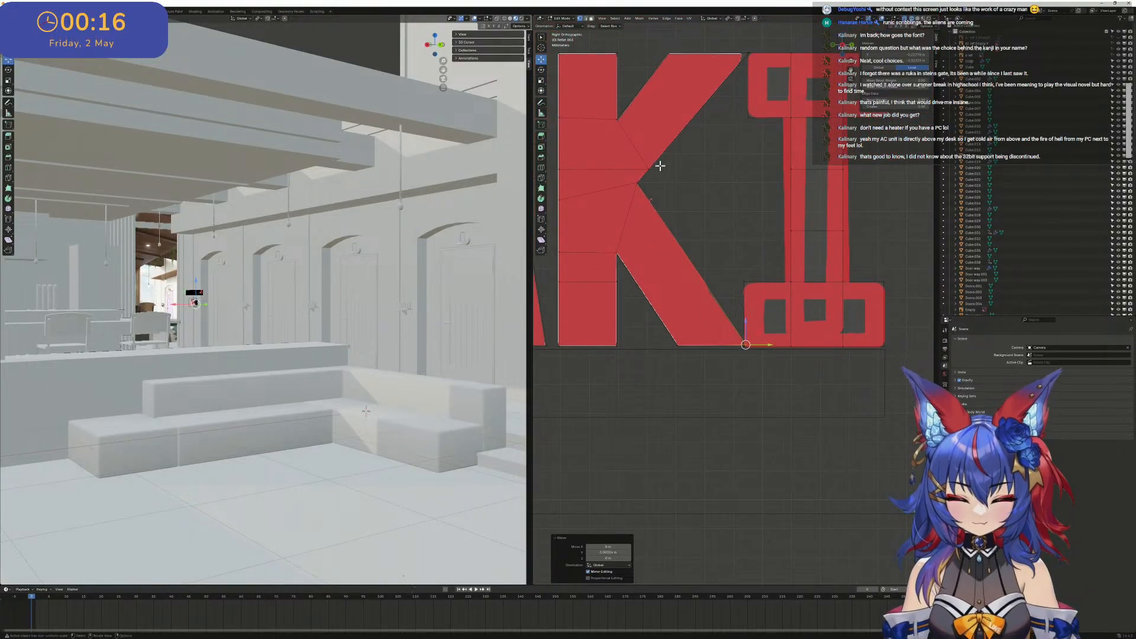
{"action": "scroll", "coordinate": [660, 166], "scroll_direction": "up", "scroll_amount": 5}
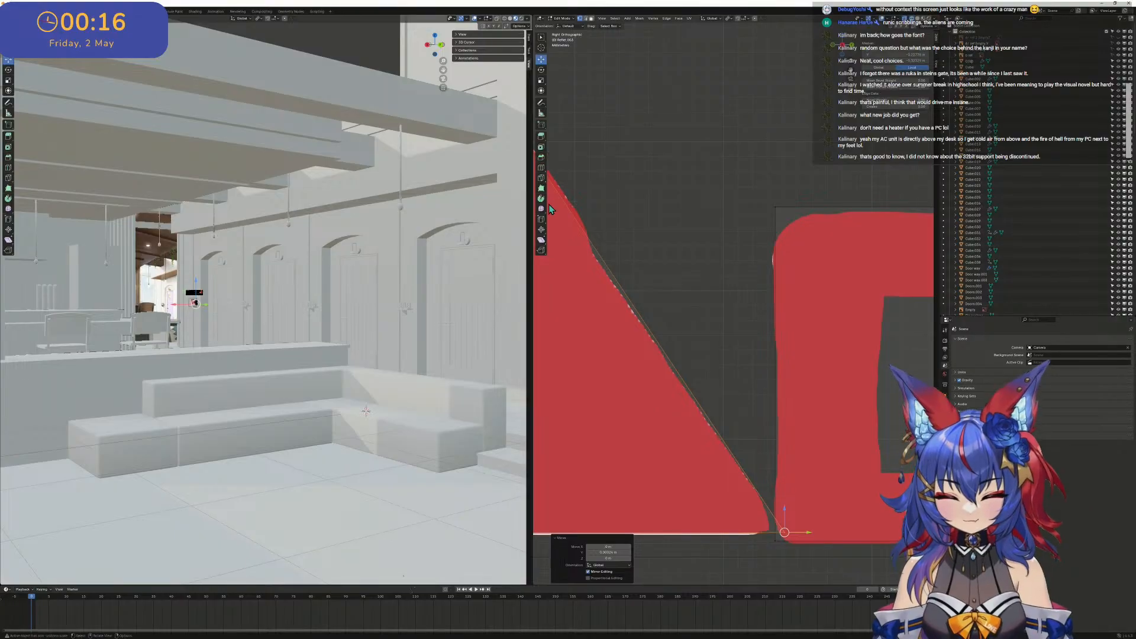
{"action": "left_click", "coordinate": [543, 157]}
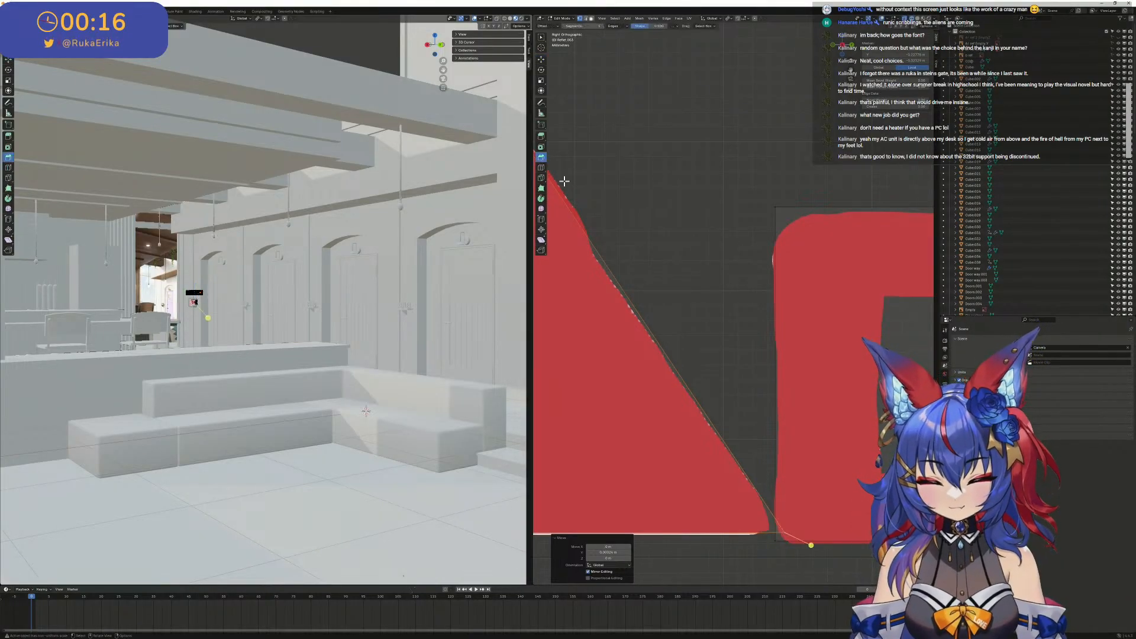
{"action": "left_click_drag", "start_coordinate": [808, 544], "coordinate": [847, 560]}
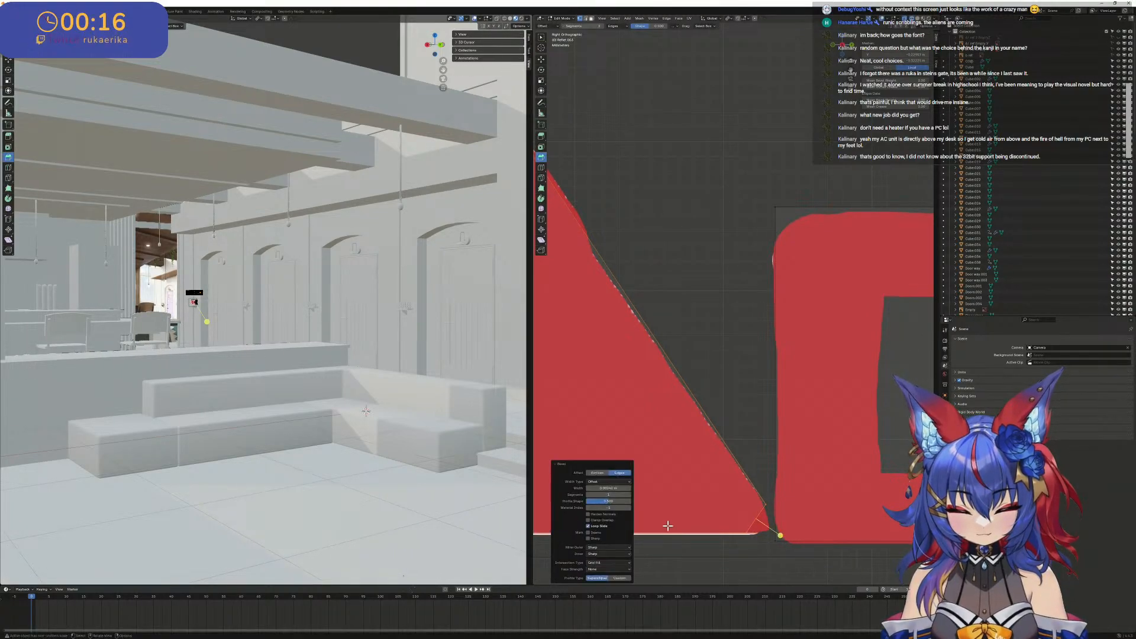
{"action": "left_click", "coordinate": [629, 495]}
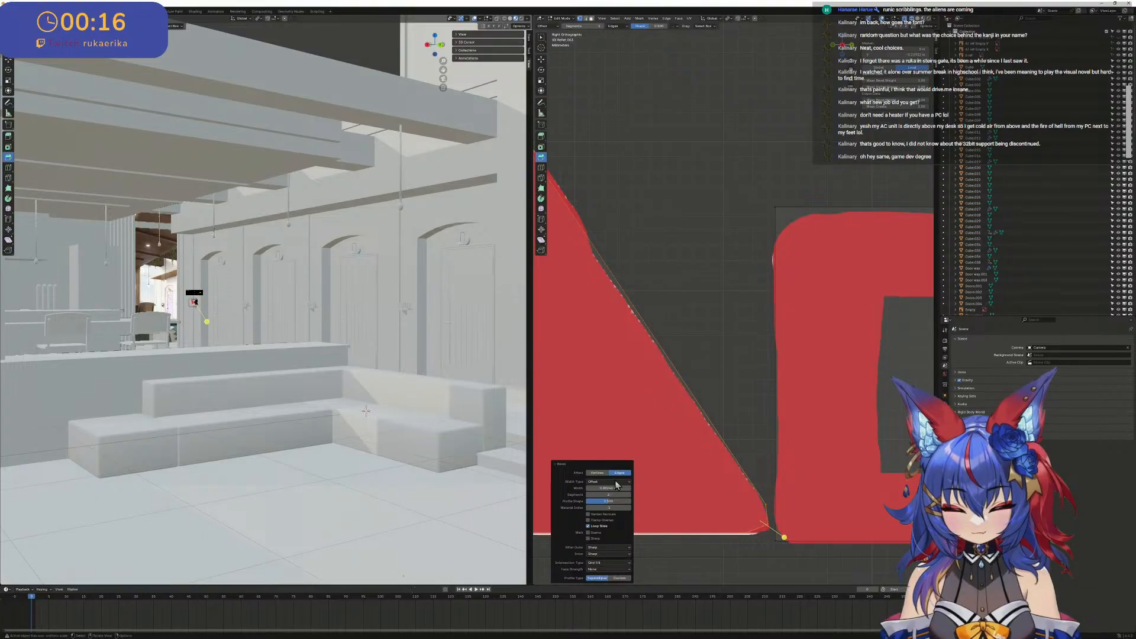
{"action": "left_click_drag", "start_coordinate": [631, 487], "coordinate": [661, 490]}
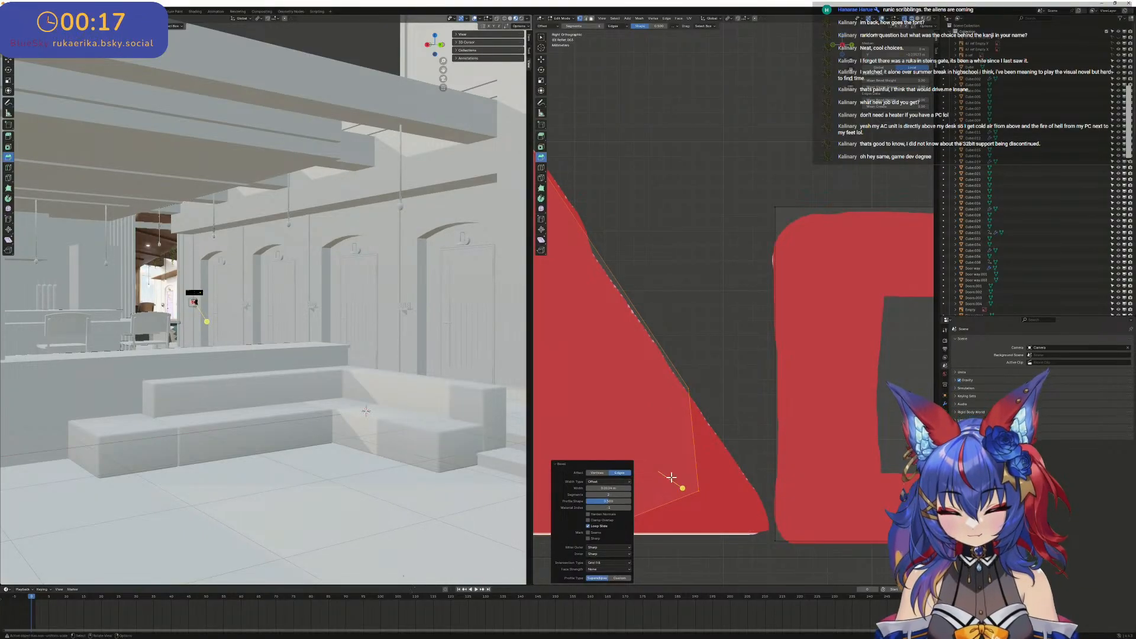
{"action": "key", "text": "ctrl+z"}
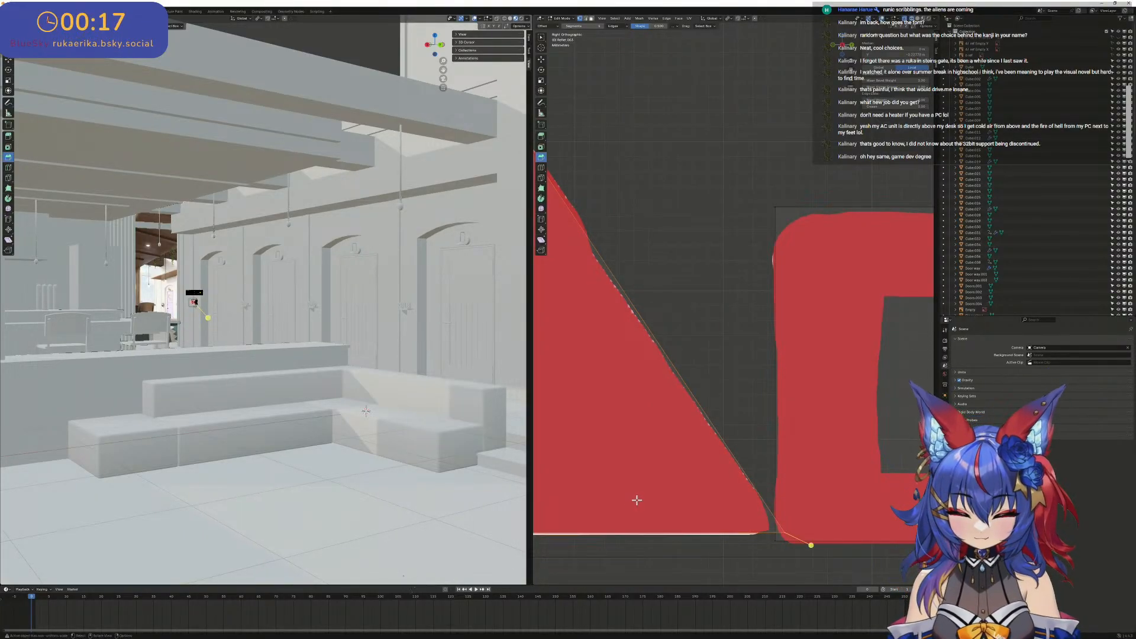
- Bevel the lower arm's bottom right corner slightly and raise the segment count to round it like the reference
{"action": "key", "text": "ctrl+b"}
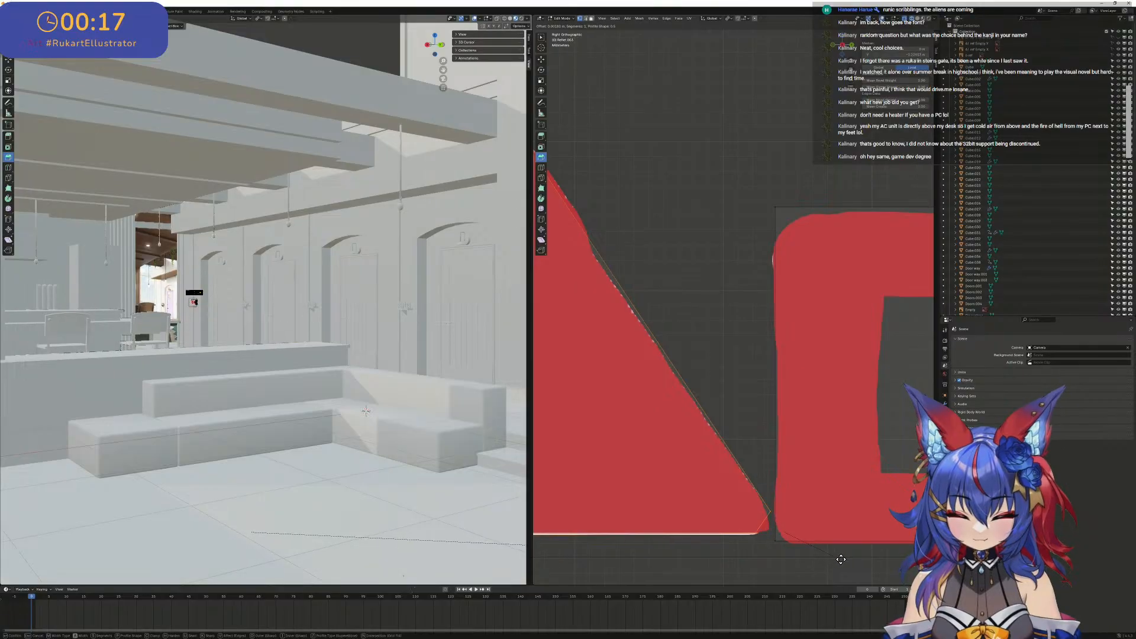
{"action": "left_click", "coordinate": [850, 563]}
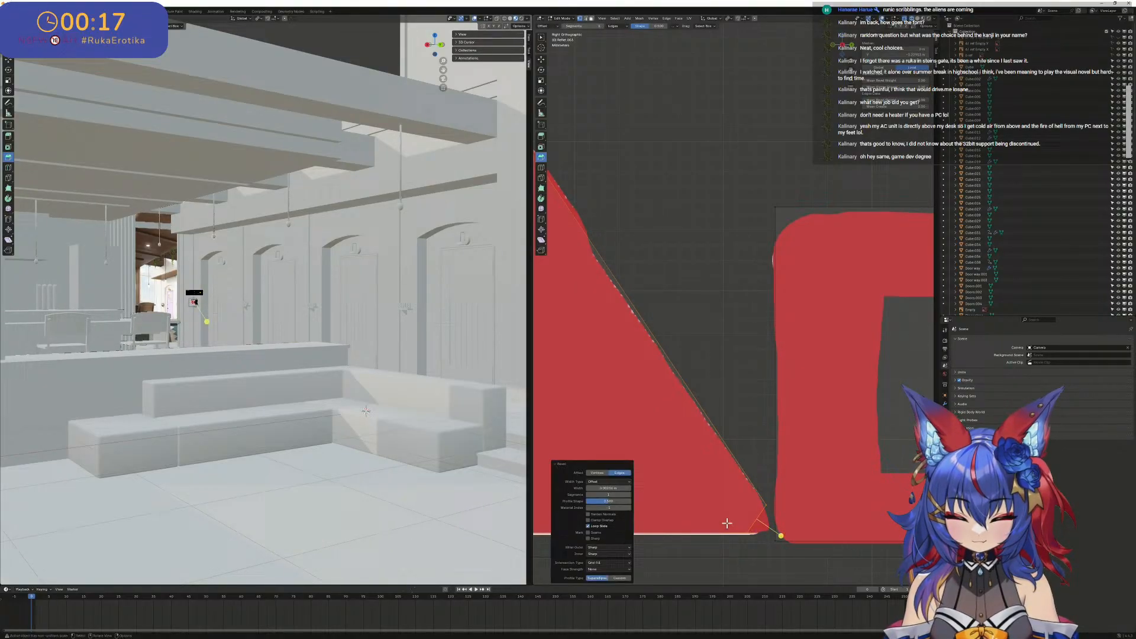
{"action": "left_click", "coordinate": [630, 495]}
{"action": "left_click", "coordinate": [630, 495]}
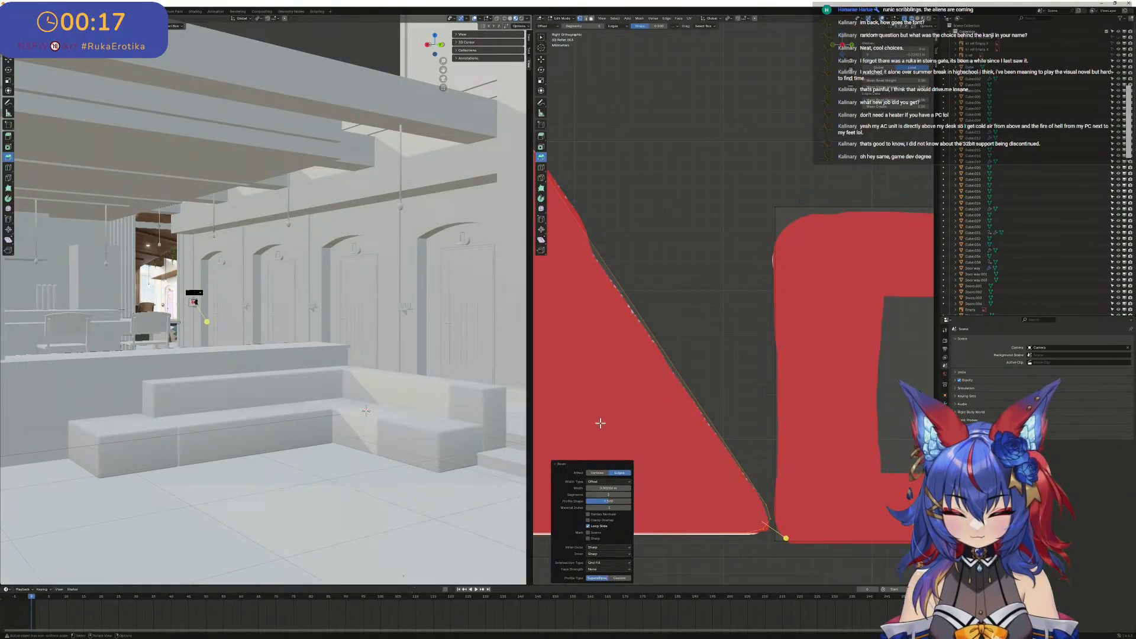
{"action": "scroll", "coordinate": [576, 355], "scroll_direction": "down", "scroll_amount": 7}
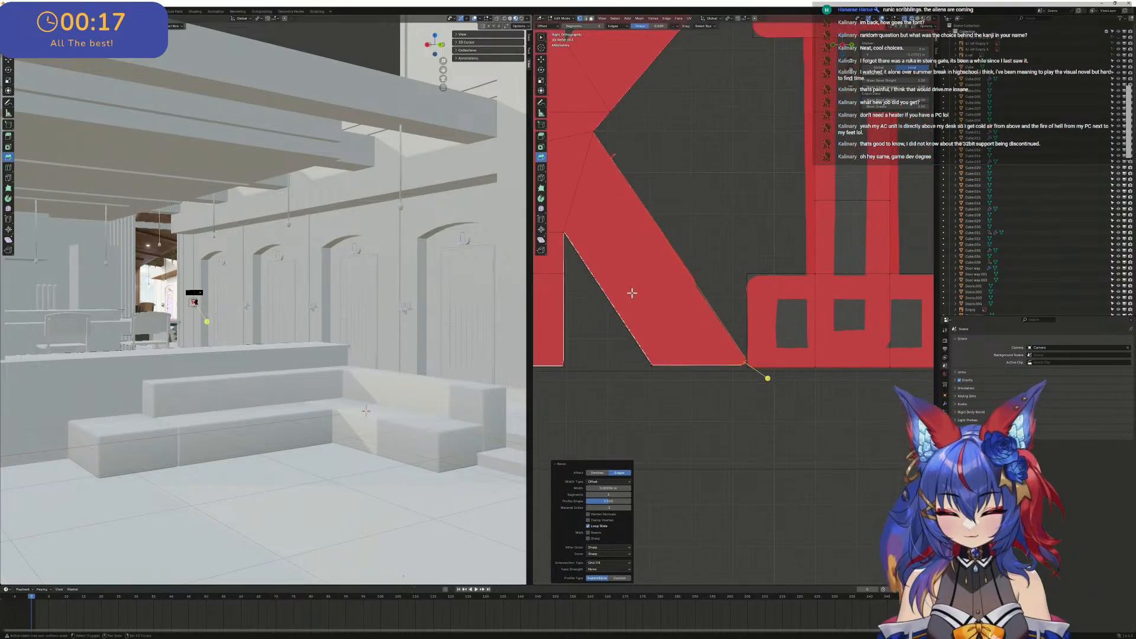
{"action": "middle_click_drag", "start_coordinate": [634, 294], "coordinate": [713, 372], "text": "shift"}
{"action": "scroll", "coordinate": [712, 369], "scroll_direction": "down", "scroll_amount": 1}
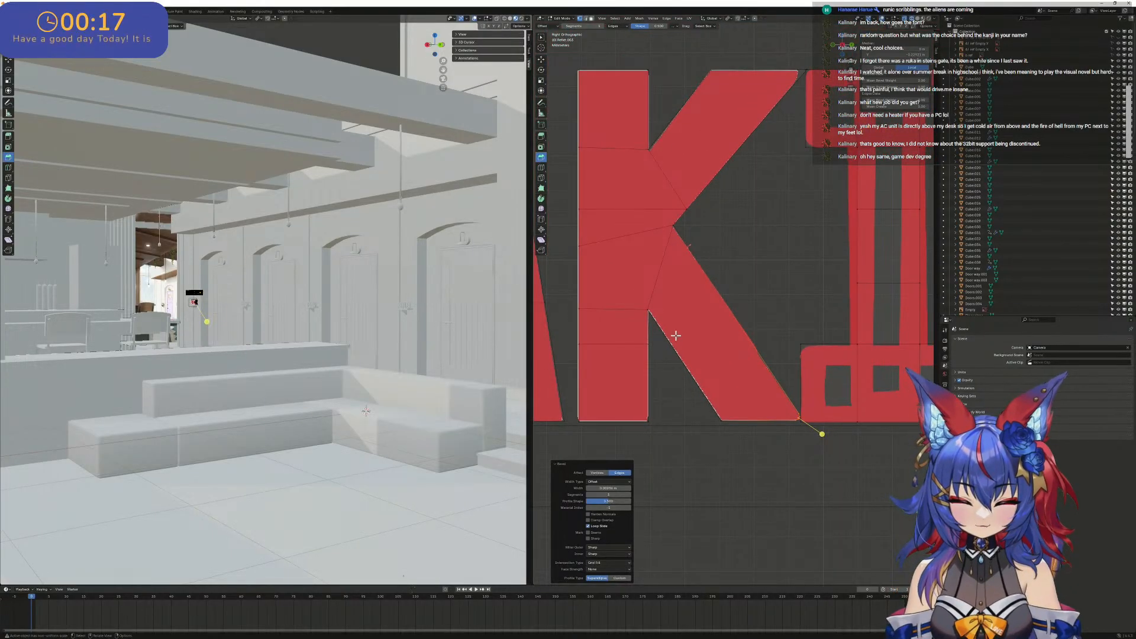
{"action": "scroll", "coordinate": [775, 416], "scroll_direction": "up", "scroll_amount": 3}
{"action": "scroll", "coordinate": [764, 418], "scroll_direction": "down", "scroll_amount": 2}
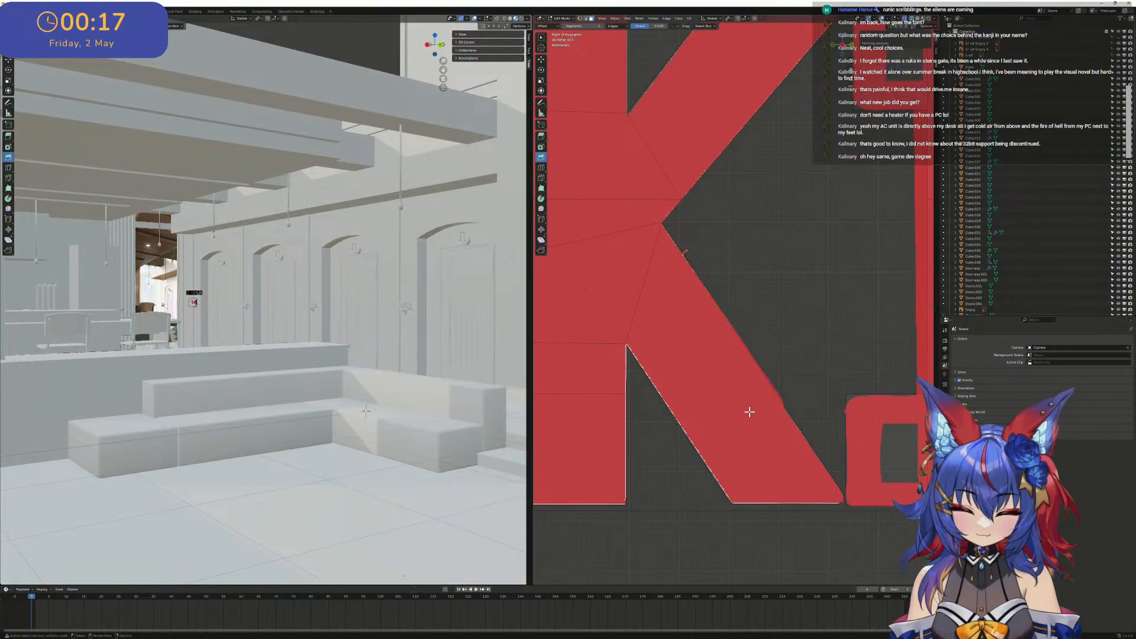
- Select the faces of the K's lower arm and check the selection from behind the sign
{"action": "middle_click_drag", "start_coordinate": [750, 409], "coordinate": [649, 341]}
{"action": "scroll", "coordinate": [718, 421], "scroll_direction": "up", "scroll_amount": 3}
{"action": "left_click", "coordinate": [745, 487]}
{"action": "left_click", "coordinate": [624, 316], "text": "shift"}
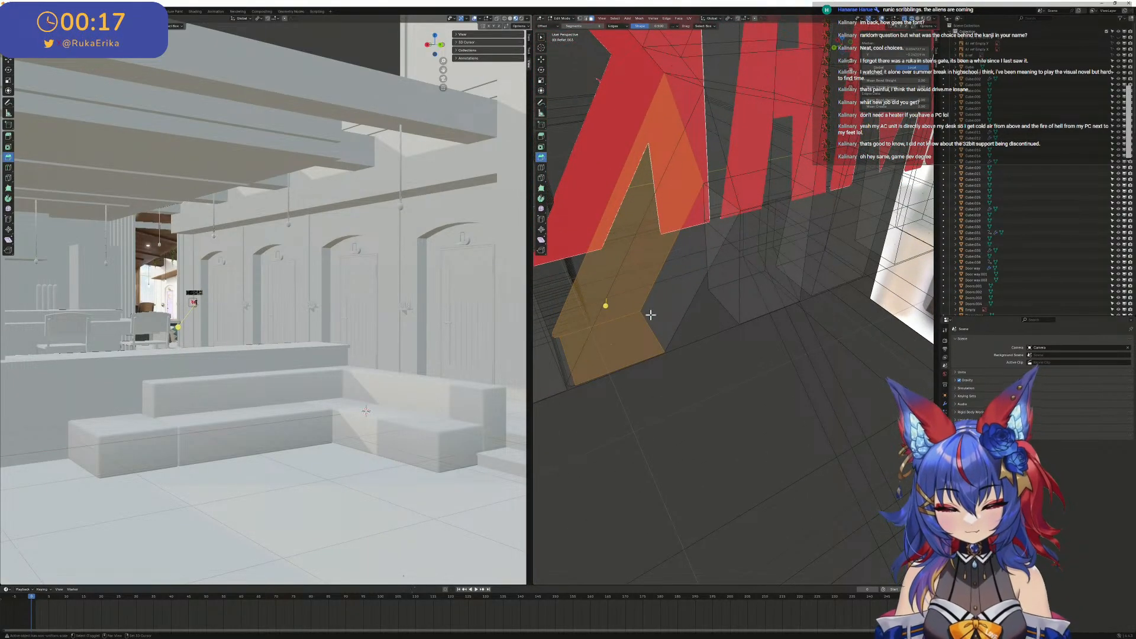
{"action": "key", "text": "ctrl+z"}
{"action": "middle_click_drag", "start_coordinate": [645, 320], "coordinate": [754, 439]}
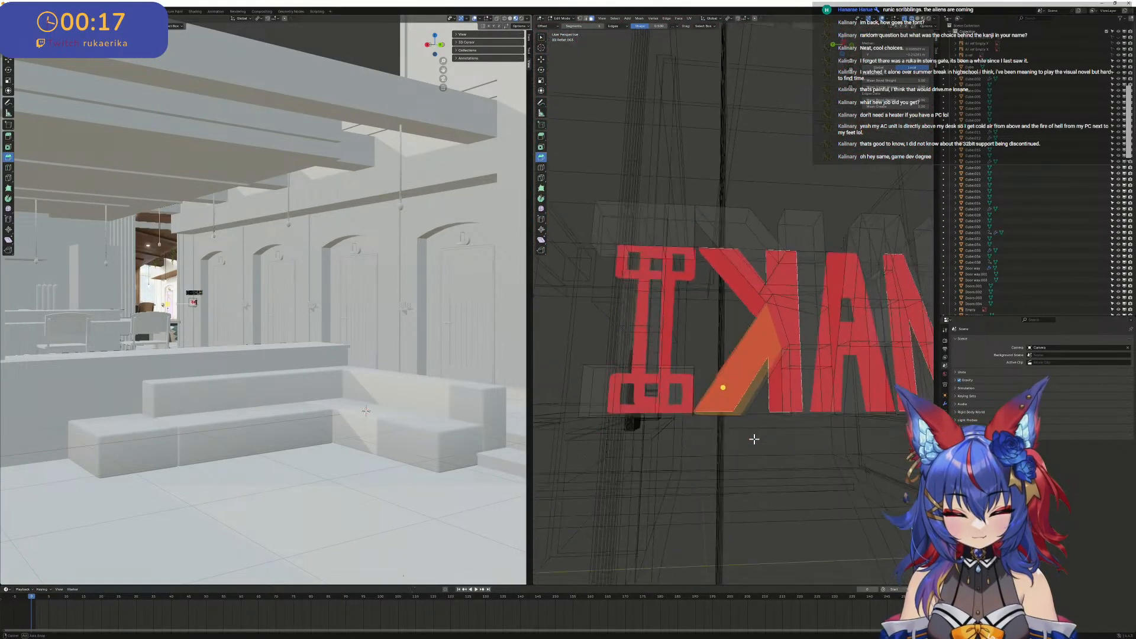
{"action": "scroll", "coordinate": [754, 394], "scroll_direction": "up", "scroll_amount": 2}
{"action": "middle_click_drag", "start_coordinate": [754, 395], "coordinate": [735, 360]}
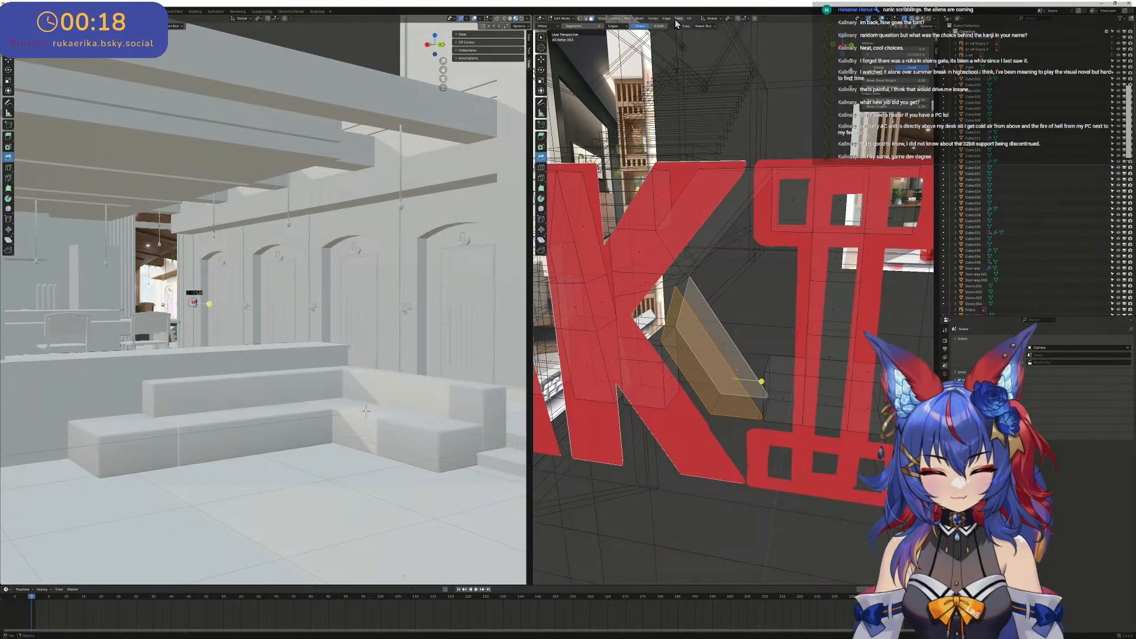
- Triangulate the selected faces of the K's lower arm
{"action": "left_click", "coordinate": [679, 19]}
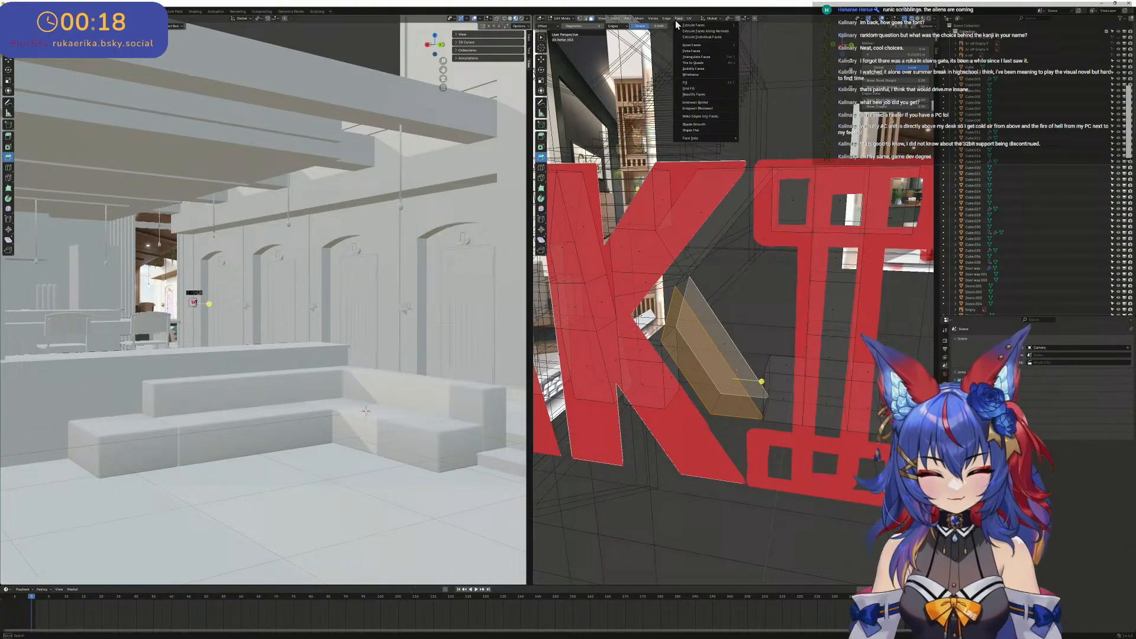
{"action": "left_click", "coordinate": [717, 57]}
{"action": "scroll", "coordinate": [808, 362], "scroll_direction": "up", "scroll_amount": 5}
{"action": "scroll", "coordinate": [808, 362], "scroll_direction": "down", "scroll_amount": 8}
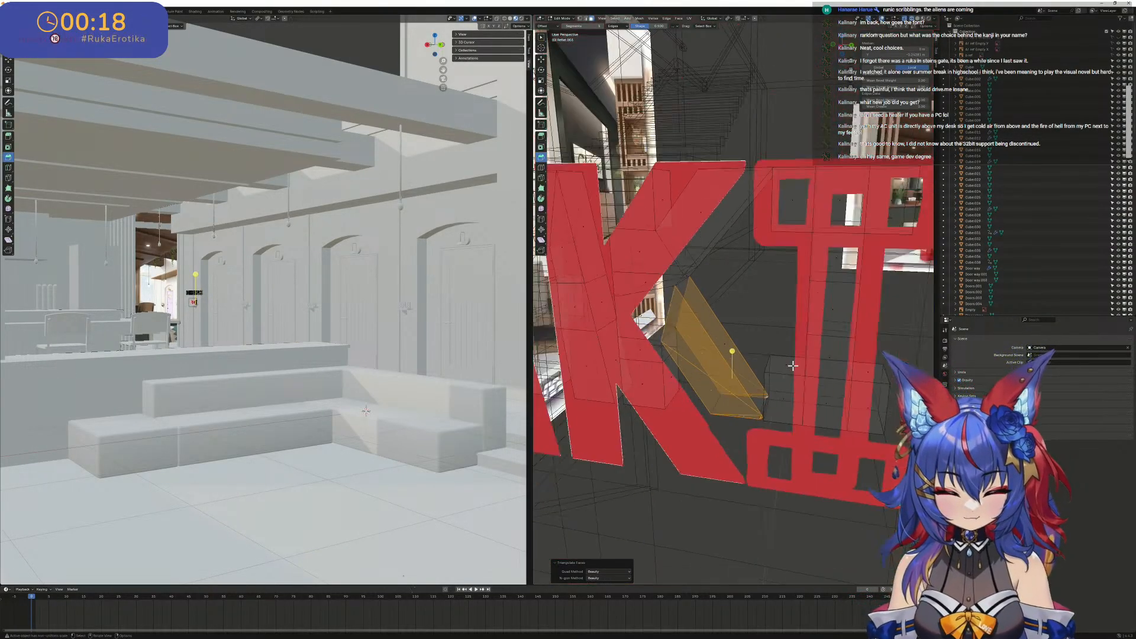
- Convert the selected triangles of the K's lower arm to quads with Tris to Quads
{"action": "middle_click_drag", "start_coordinate": [772, 394], "coordinate": [770, 268]}
{"action": "scroll", "coordinate": [797, 355], "scroll_direction": "up", "scroll_amount": 4}
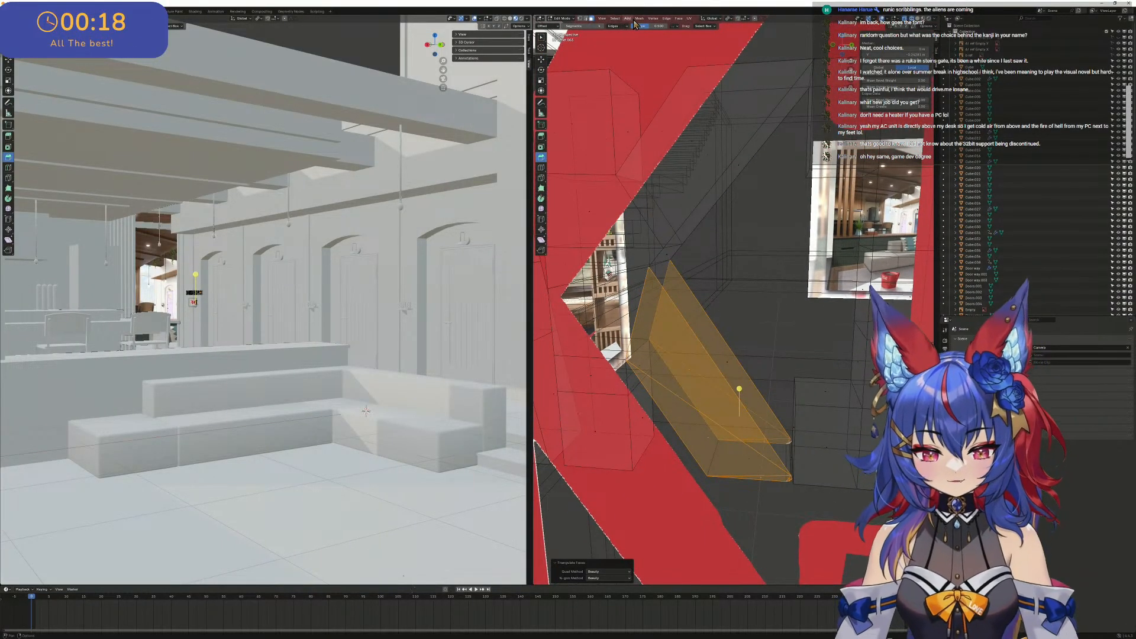
{"action": "left_click", "coordinate": [665, 22]}
{"action": "mouse_move", "coordinate": [676, 19]}
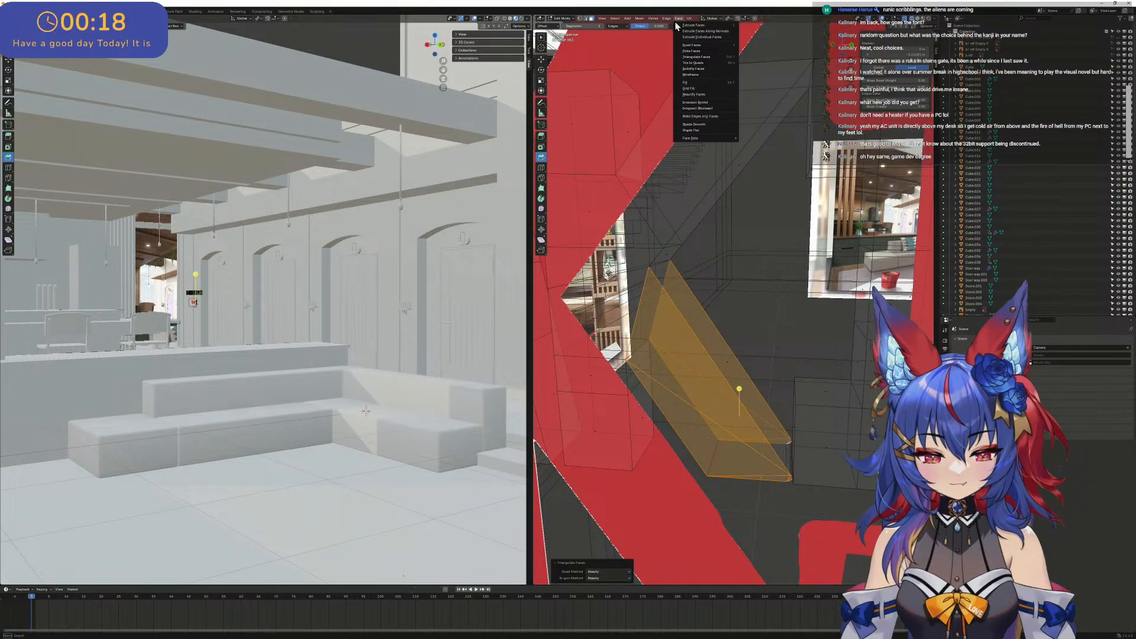
{"action": "left_click", "coordinate": [715, 62]}
- Select the long diagonal edges across the lower arm's front and back sides and delete them as edges
{"action": "middle_click_drag", "start_coordinate": [794, 364], "coordinate": [749, 436]}
{"action": "scroll", "coordinate": [749, 436], "scroll_direction": "up", "scroll_amount": 6}
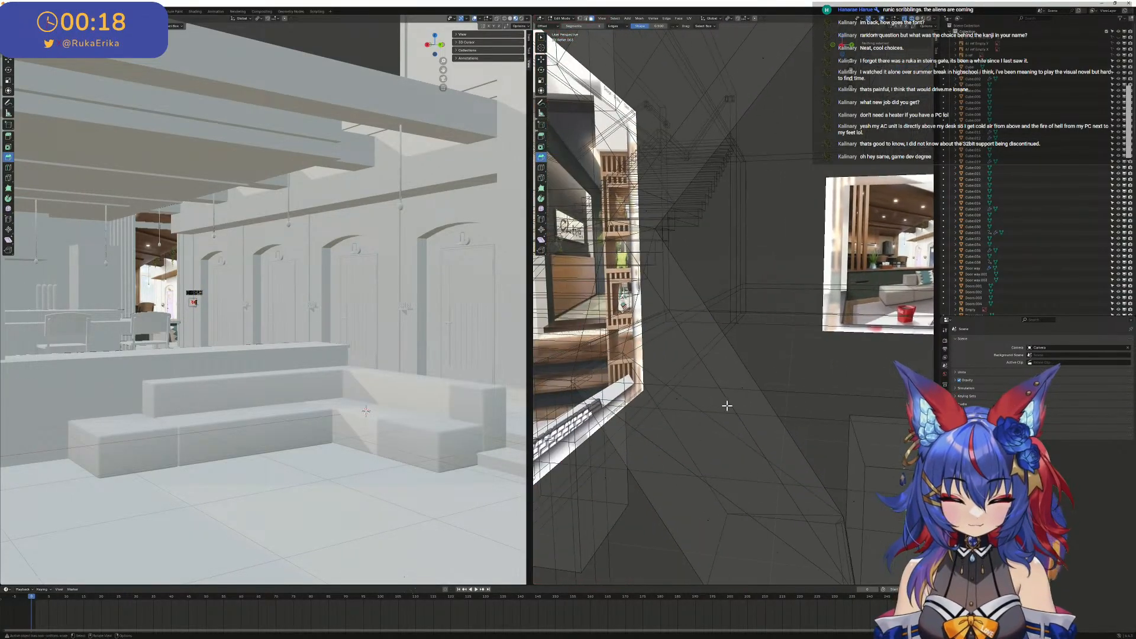
{"action": "left_click", "coordinate": [721, 422]}
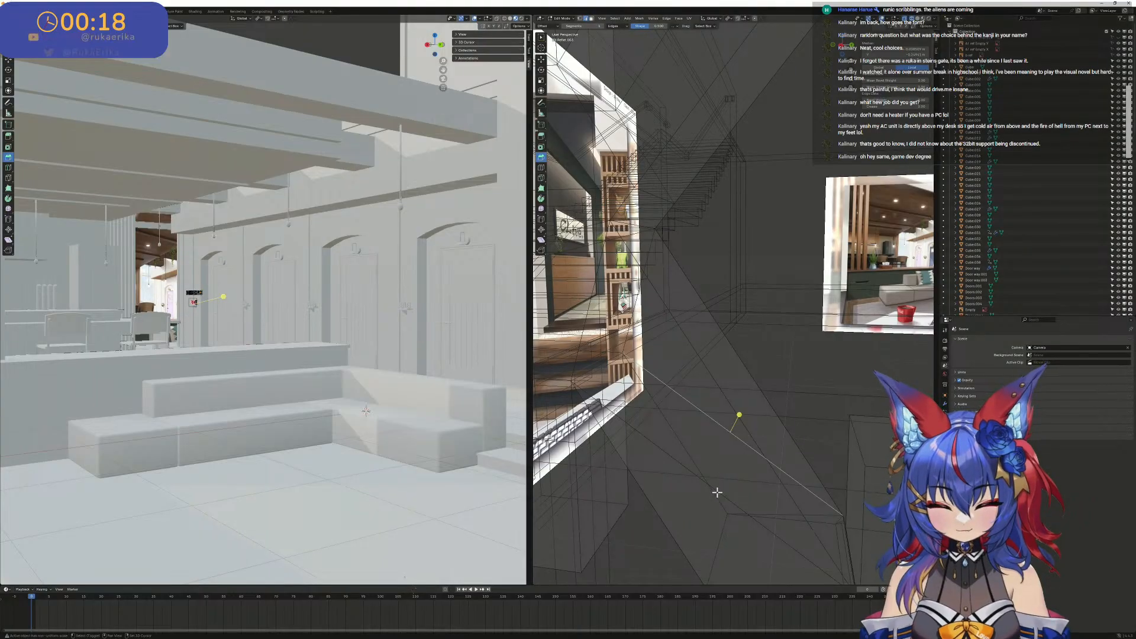
{"action": "middle_click_drag", "start_coordinate": [718, 473], "coordinate": [733, 479]}
{"action": "key", "text": "x"}
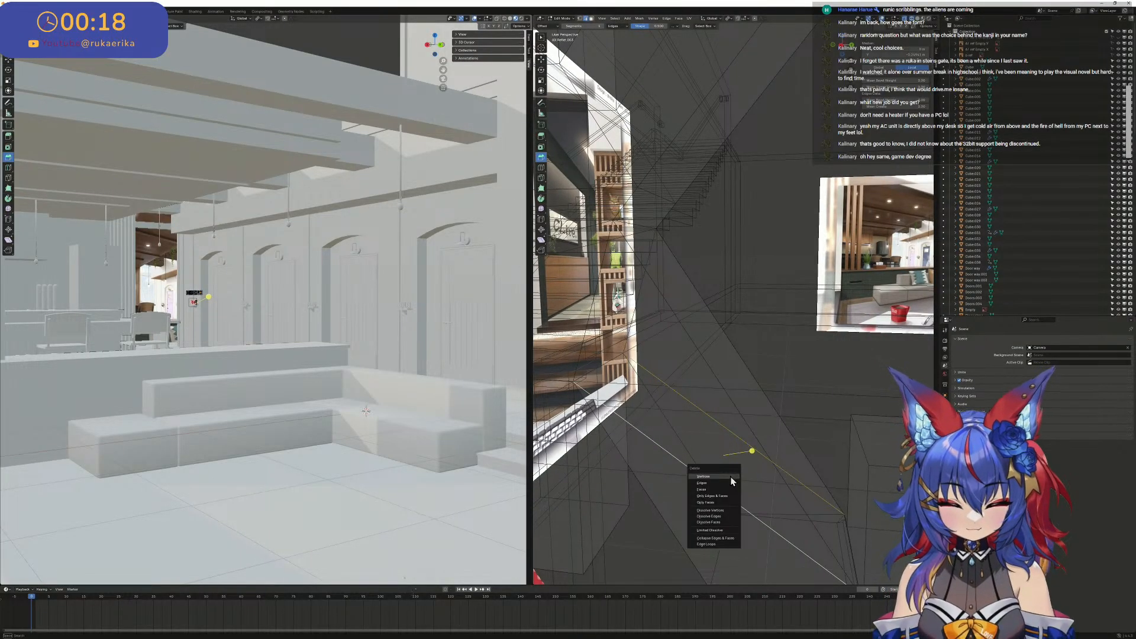
{"action": "left_click", "coordinate": [727, 481]}
- Fill the open front and back outlines of the K's lower arm with single faces
{"action": "mouse_move", "coordinate": [730, 471]}
{"action": "middle_mouse_down"}
{"action": "mouse_move", "coordinate": [736, 482]}
{"action": "mouse_move", "coordinate": [717, 455]}
{"action": "middle_mouse_up"}
{"action": "left_click", "coordinate": [717, 465]}
{"action": "left_click", "coordinate": [710, 463], "text": "alt"}
{"action": "key", "text": "f"}
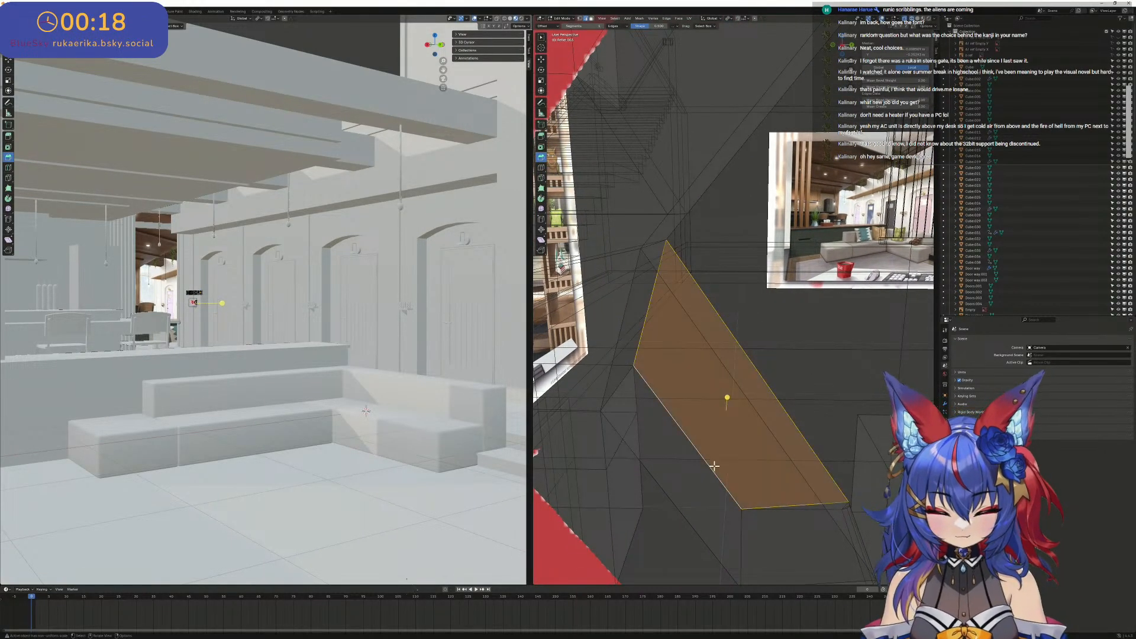
{"action": "left_click", "coordinate": [679, 510], "text": "alt"}
{"action": "key", "text": "f"}
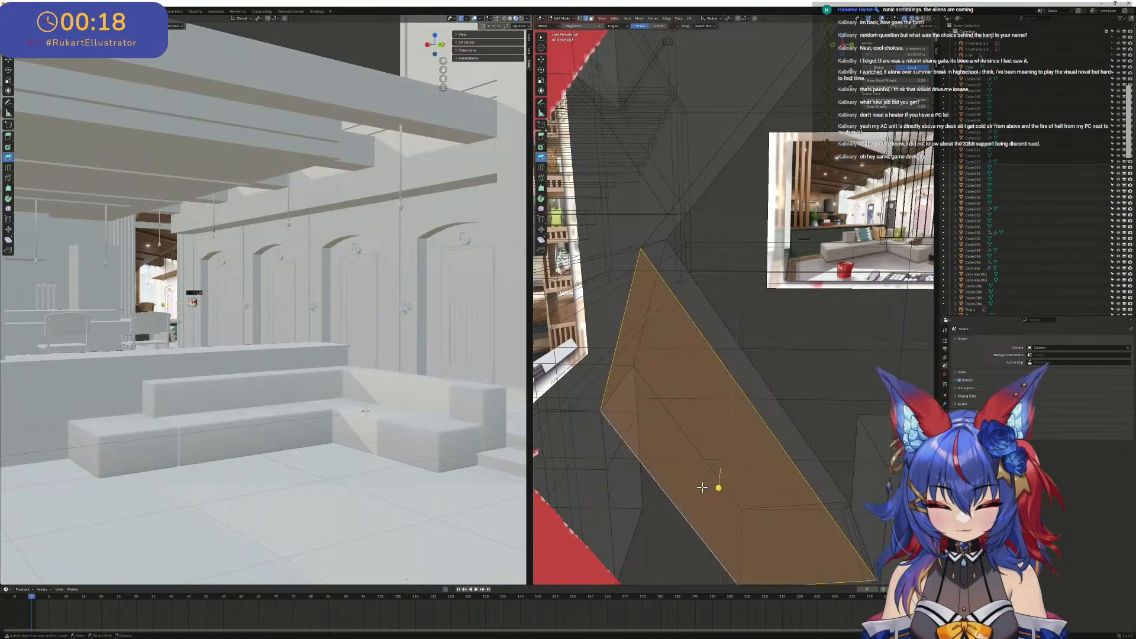
- Try to adjust the edge at the outer tip of the K's upper arm, and undo the change
{"action": "scroll", "coordinate": [713, 483], "scroll_direction": "down", "scroll_amount": 4}
{"action": "middle_click_drag", "start_coordinate": [718, 481], "coordinate": [880, 460]}
{"action": "scroll", "coordinate": [718, 459], "scroll_direction": "up", "scroll_amount": 4}
{"action": "scroll", "coordinate": [834, 396], "scroll_direction": "down", "scroll_amount": 4}
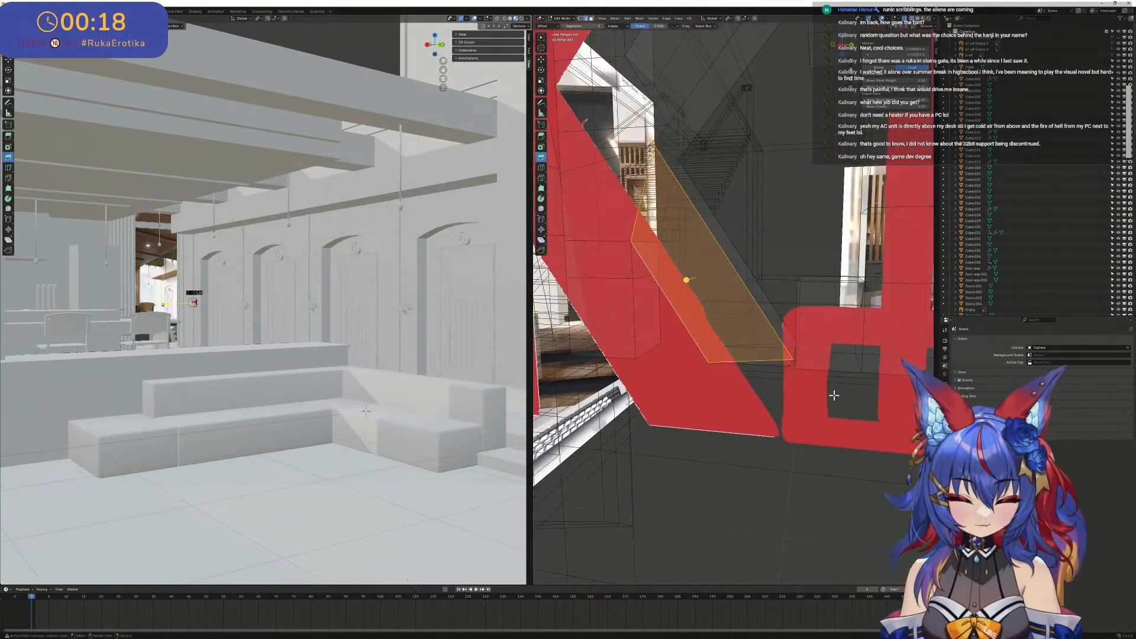
{"action": "middle_click_drag", "start_coordinate": [801, 373], "coordinate": [853, 326]}
{"action": "scroll", "coordinate": [854, 340], "scroll_direction": "up", "scroll_amount": 1}
{"action": "left_click", "coordinate": [843, 353]}
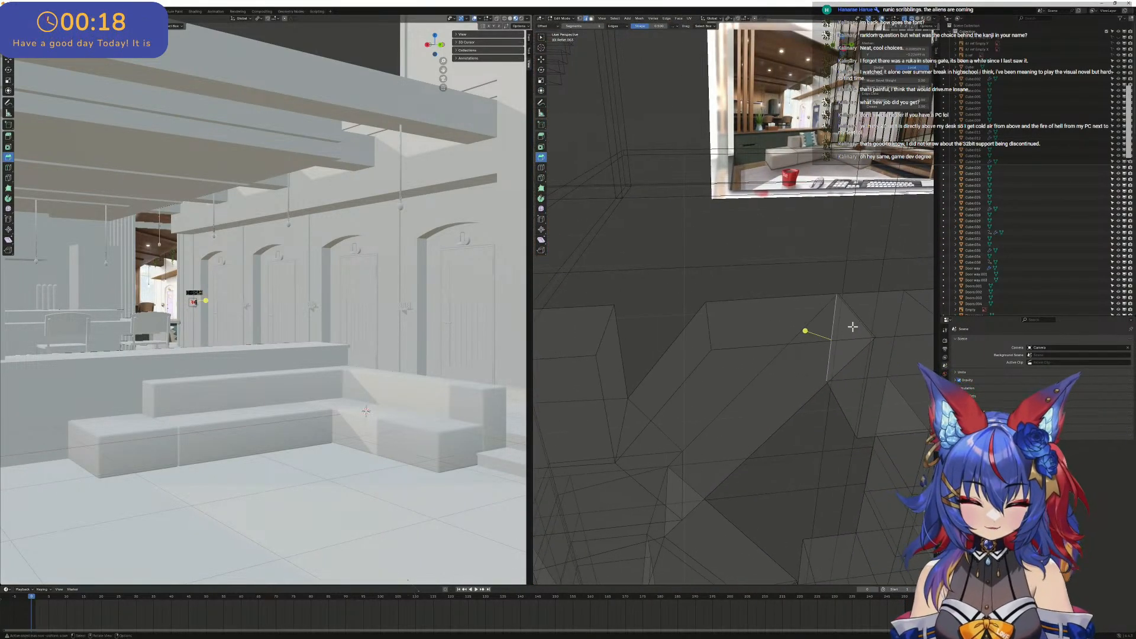
{"action": "left_click", "coordinate": [859, 320]}
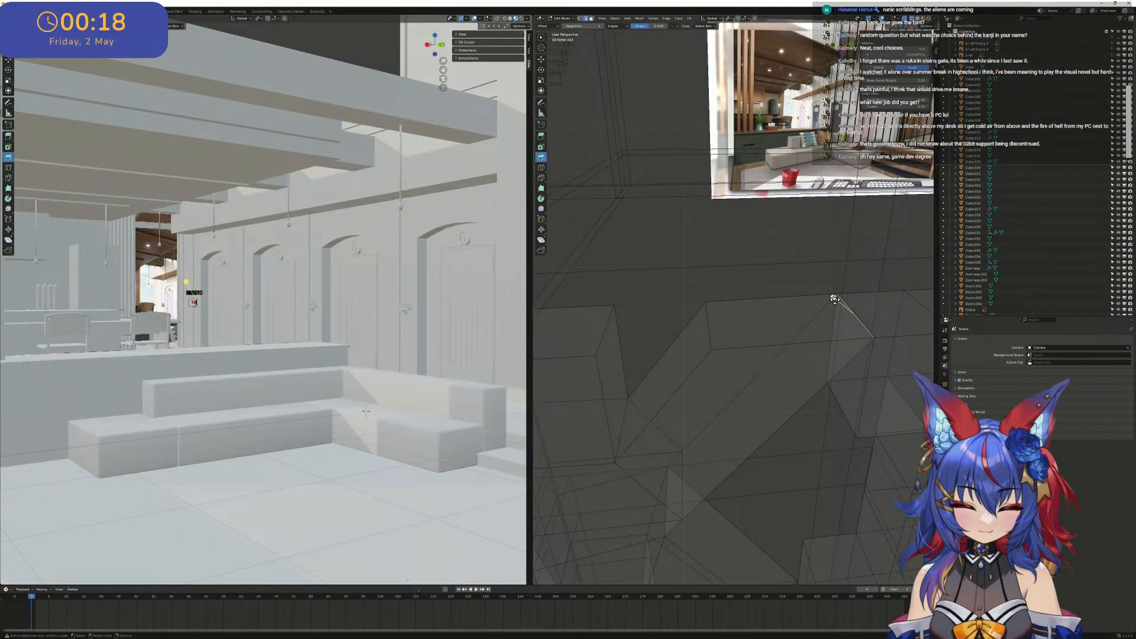
{"action": "left_click_drag", "start_coordinate": [832, 297], "coordinate": [830, 288]}
{"action": "key", "text": "ctrl+z"}
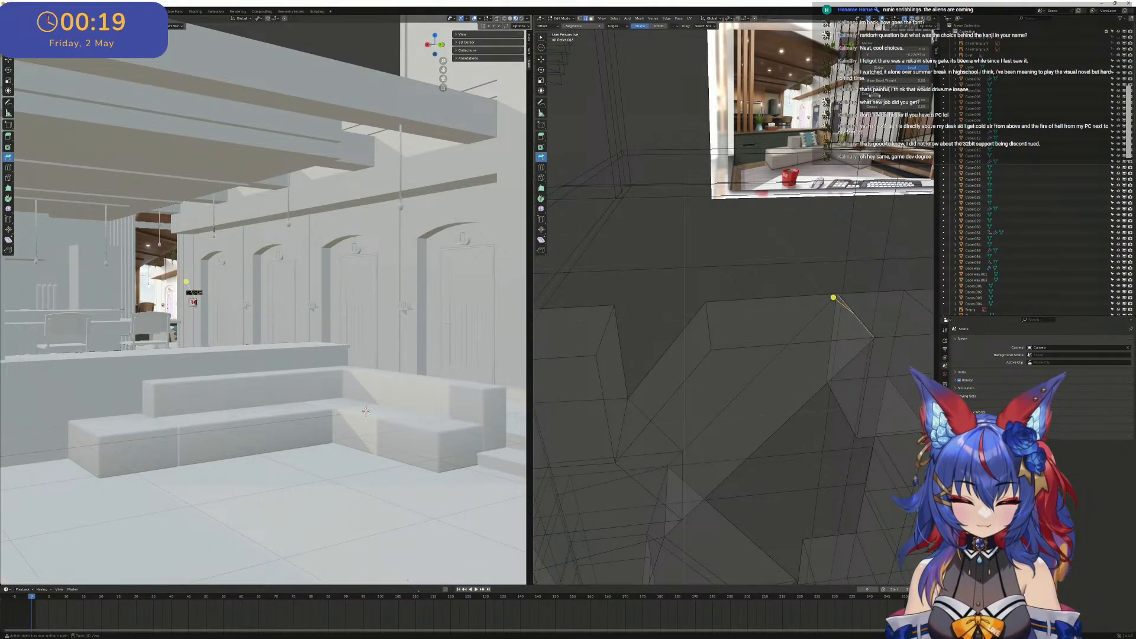
- In the right orthographic view, bevel the upper arm's top right corner and raise the bevel's segment count to round it
{"action": "left_click", "coordinate": [845, 52]}
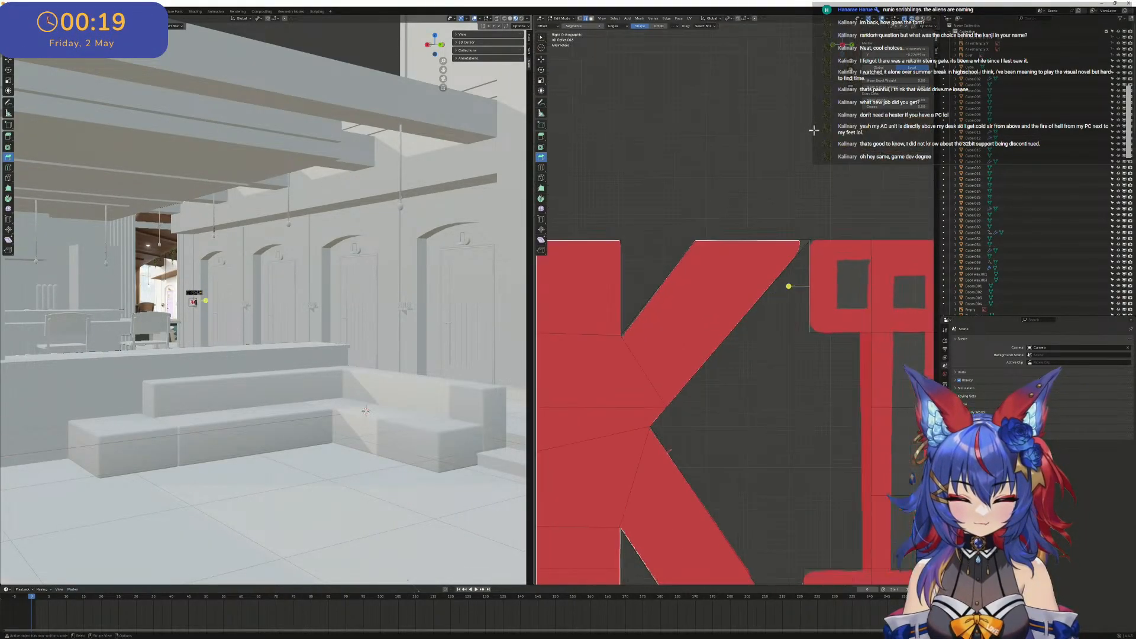
{"action": "scroll", "coordinate": [852, 154], "scroll_direction": "up", "scroll_amount": 5}
{"action": "middle_click_drag", "start_coordinate": [885, 175], "coordinate": [837, 193], "text": "shift"}
{"action": "left_click", "coordinate": [842, 197]}
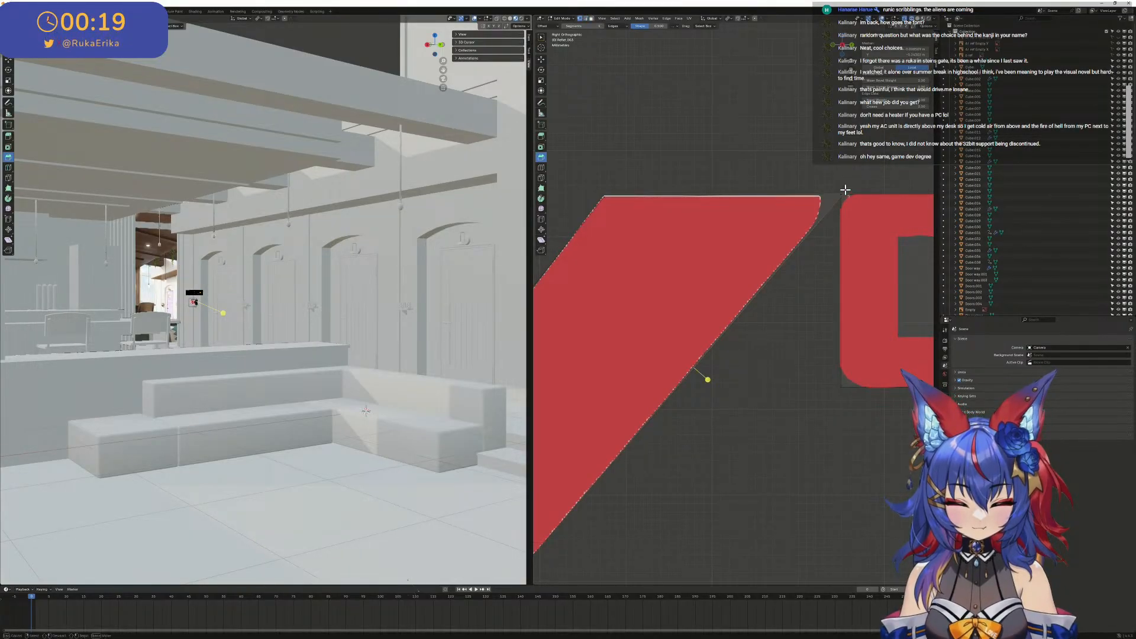
{"action": "left_click", "coordinate": [843, 185], "text": "shift"}
{"action": "left_click_drag", "start_coordinate": [869, 182], "coordinate": [903, 172]}
{"action": "left_click", "coordinate": [924, 171]}
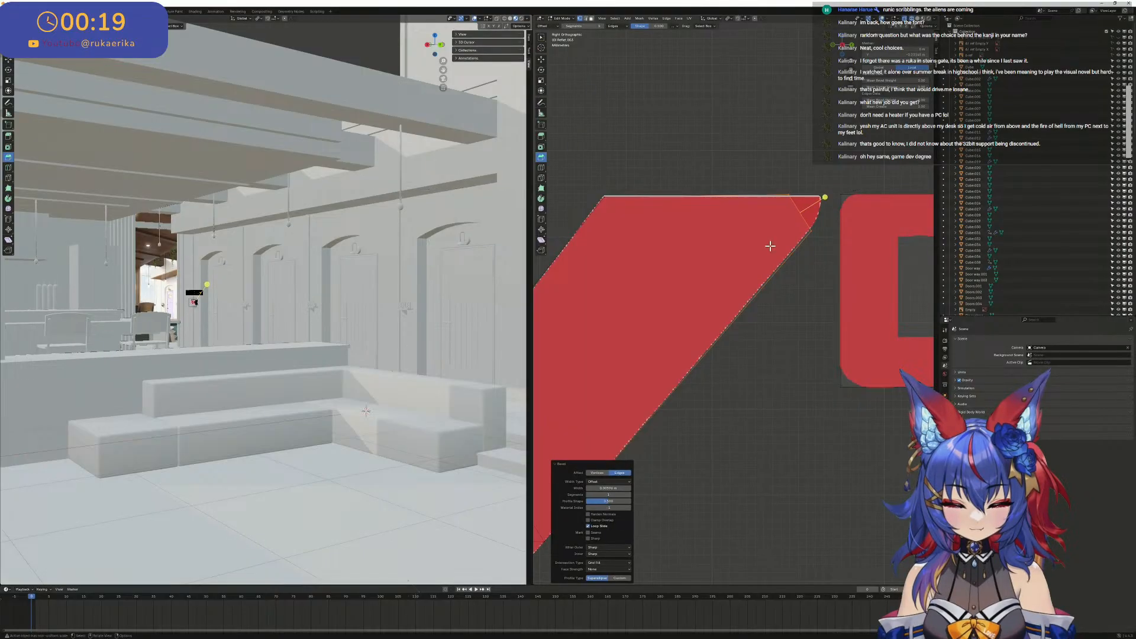
{"action": "left_click", "coordinate": [630, 495]}
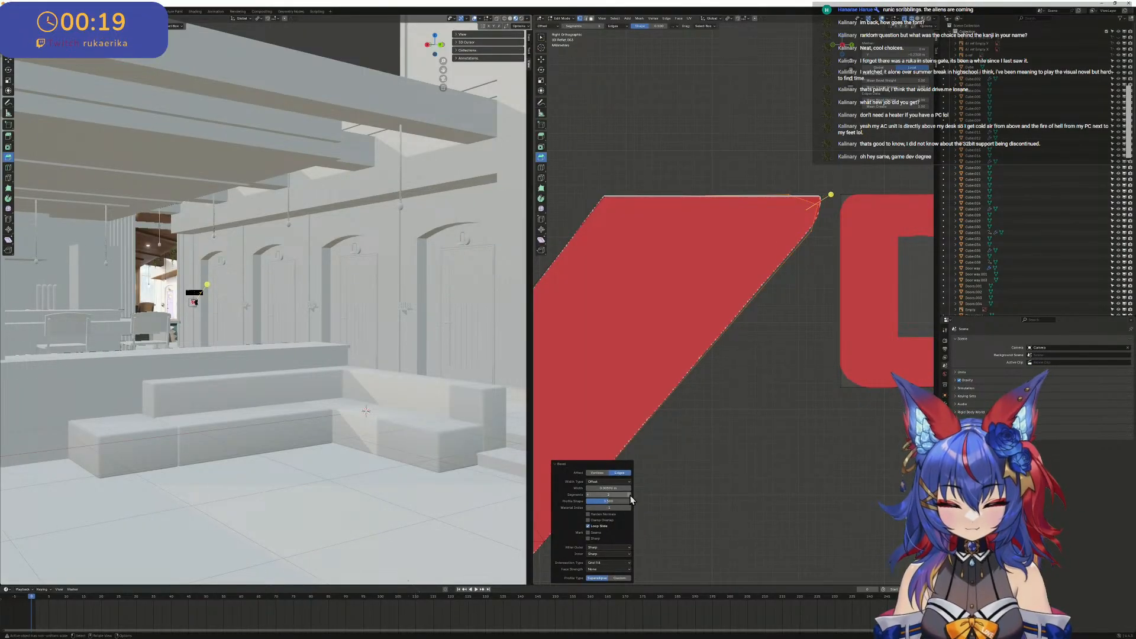
{"action": "scroll", "coordinate": [745, 317], "scroll_direction": "down", "scroll_amount": 5}
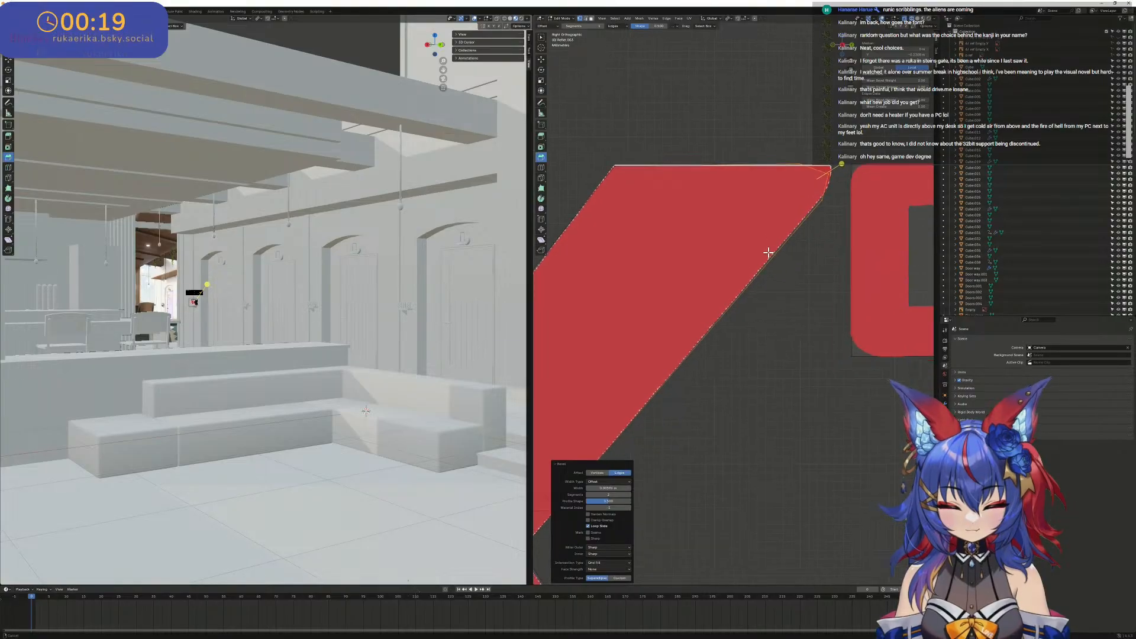
{"action": "scroll", "coordinate": [748, 283], "scroll_direction": "down", "scroll_amount": 3}
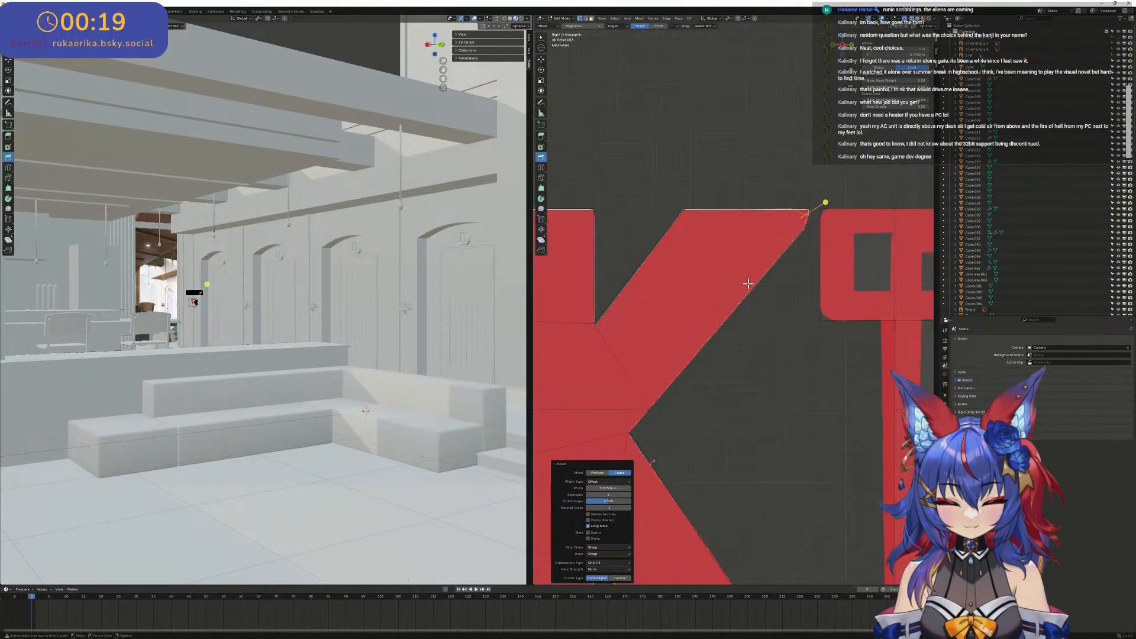
- Select the front and back faces of the K's upper arm from an angled view
{"action": "middle_click_drag", "start_coordinate": [828, 210], "coordinate": [766, 287]}
{"action": "scroll", "coordinate": [768, 278], "scroll_direction": "down", "scroll_amount": 2}
{"action": "scroll", "coordinate": [766, 287], "scroll_direction": "down", "scroll_amount": 1}
{"action": "key", "text": "2"}
{"action": "left_click", "coordinate": [727, 356]}
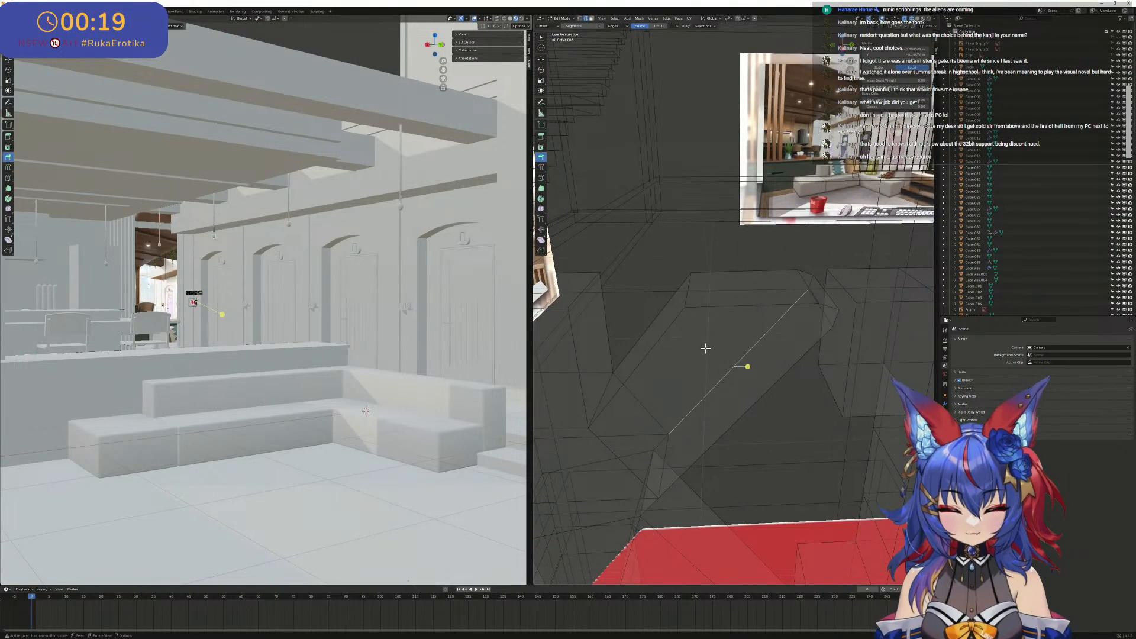
{"action": "left_click", "coordinate": [709, 344]}
{"action": "middle_click_drag", "start_coordinate": [720, 350], "coordinate": [653, 329]}
{"action": "left_click", "coordinate": [750, 329]}
{"action": "middle_click_drag", "start_coordinate": [645, 264], "coordinate": [726, 281]}
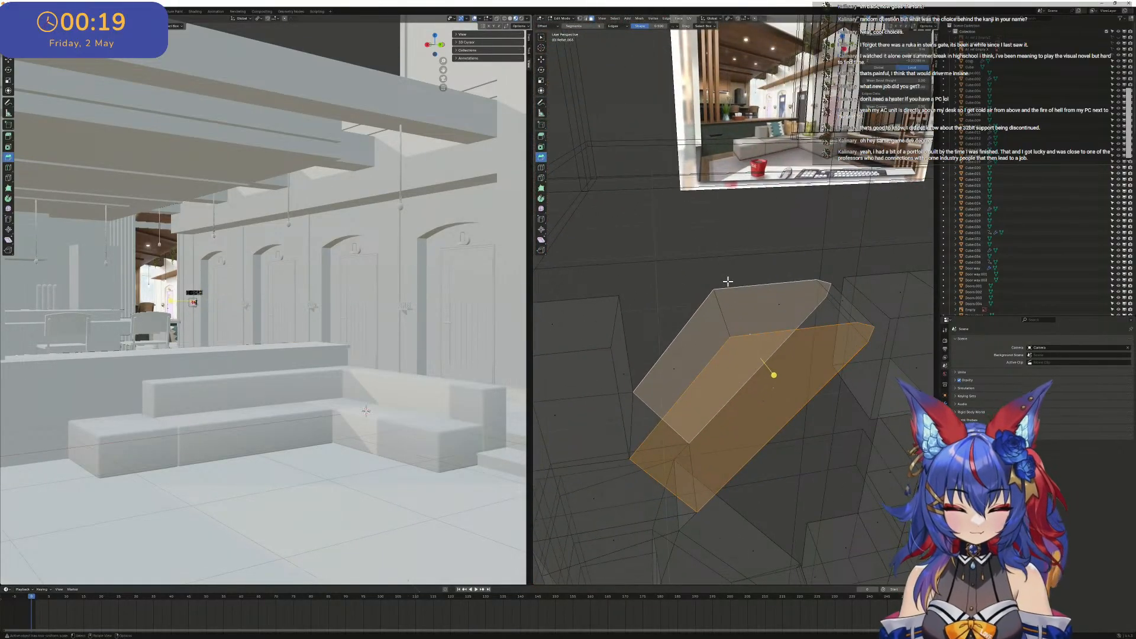
- Try to delete the upper arm's front and back faces and fill a small face between the rounded corner's vertices
{"action": "key", "text": "x"}
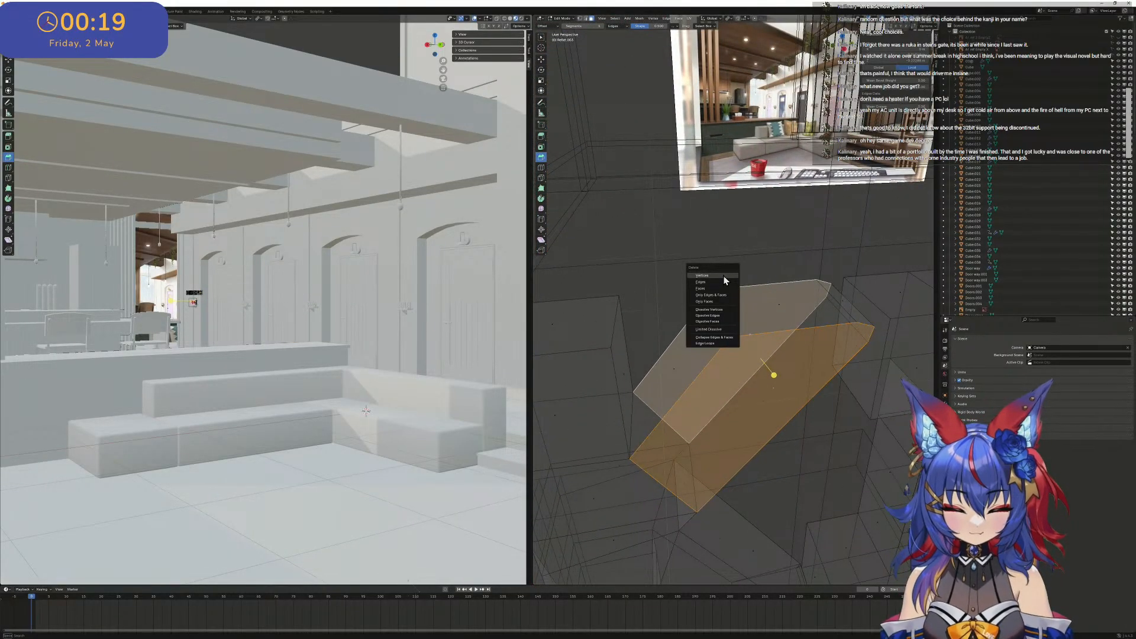
{"action": "left_click", "coordinate": [712, 289]}
{"action": "middle_click_drag", "start_coordinate": [890, 305], "coordinate": [876, 299]}
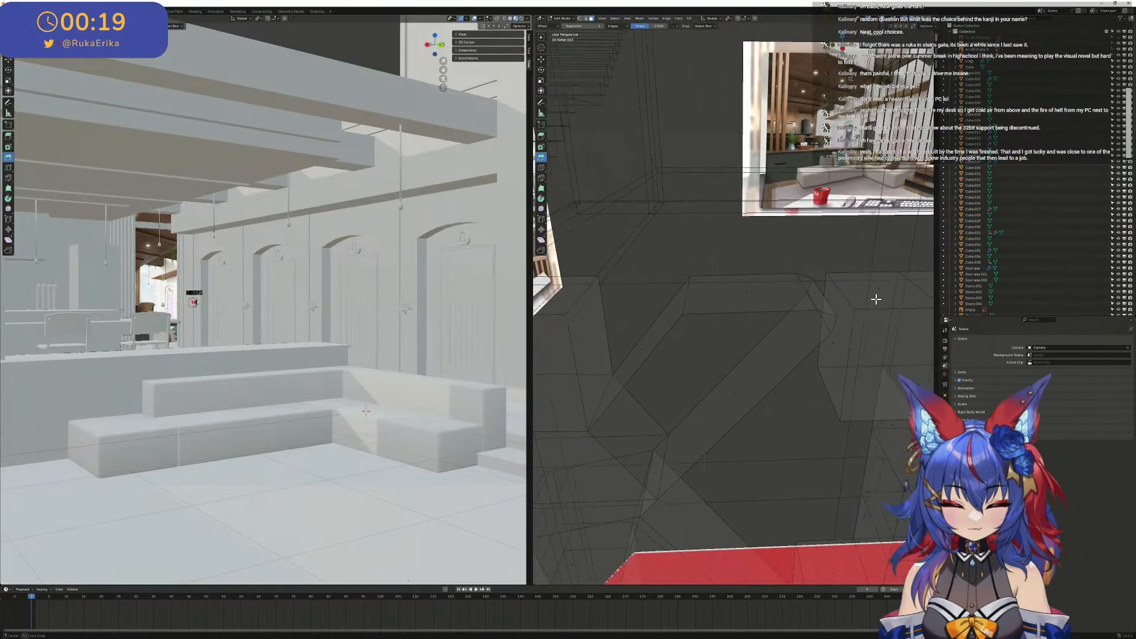
{"action": "left_click", "coordinate": [834, 332]}
{"action": "left_click", "coordinate": [833, 327], "text": "alt"}
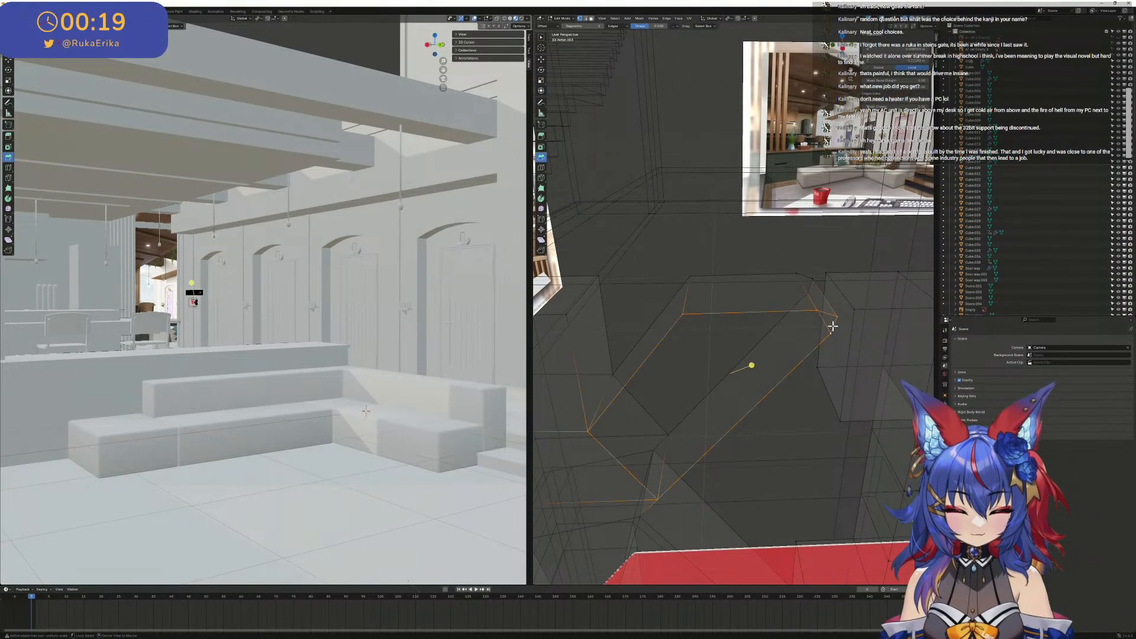
{"action": "left_click", "coordinate": [821, 309]}
{"action": "middle_click_drag", "start_coordinate": [820, 309], "coordinate": [831, 321]}
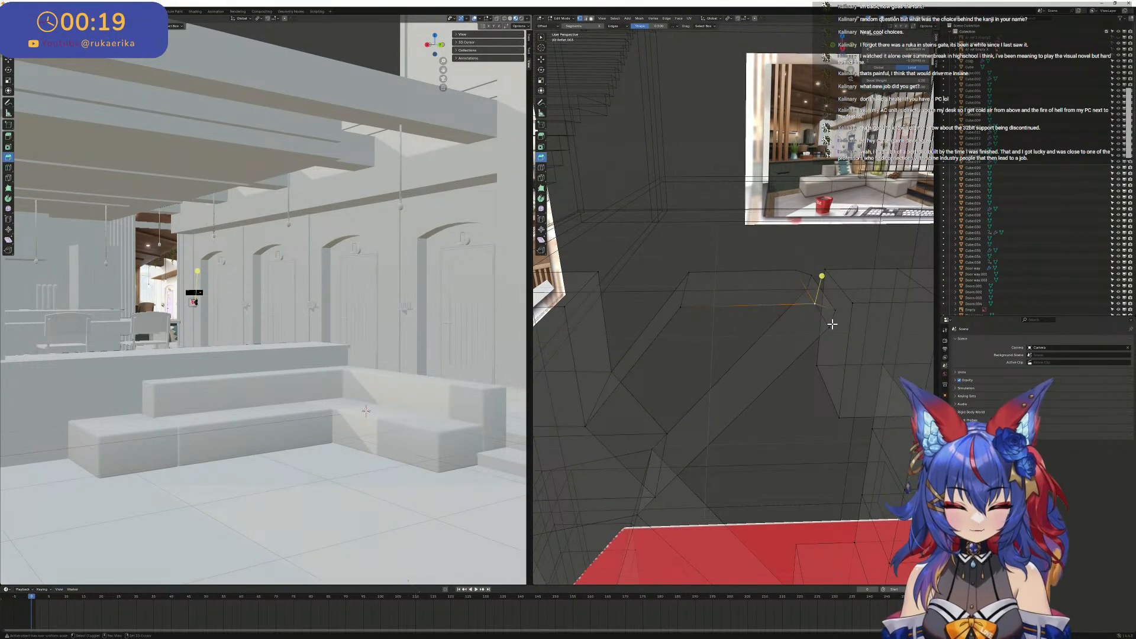
{"action": "left_click", "coordinate": [833, 324], "text": "shift"}
{"action": "left_click", "coordinate": [842, 309], "text": "shift"}
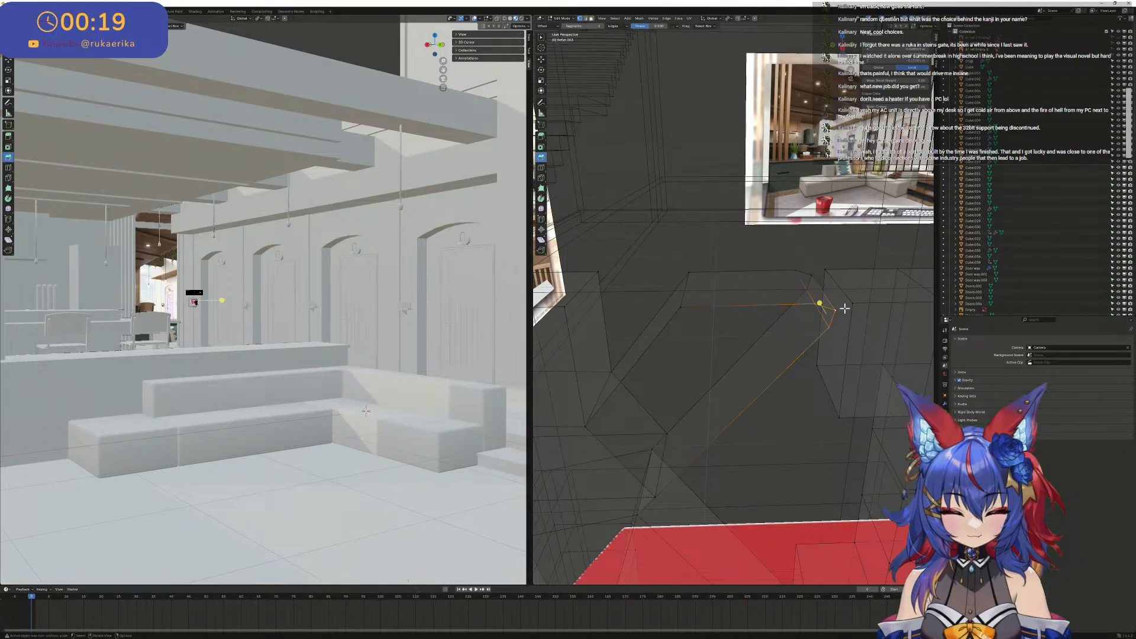
{"action": "middle_click_drag", "start_coordinate": [825, 309], "coordinate": [821, 316]}
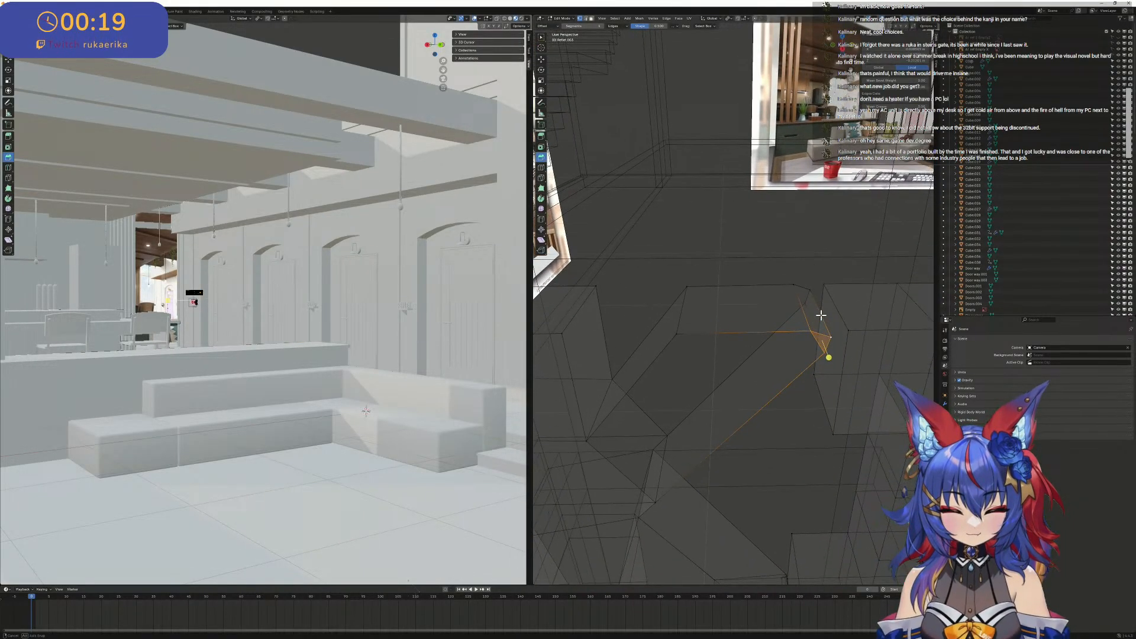
- Undo the corner fill and the face deletion on the K's upper arm, back to the two-face selection
{"action": "key", "text": "ctrl+z"}
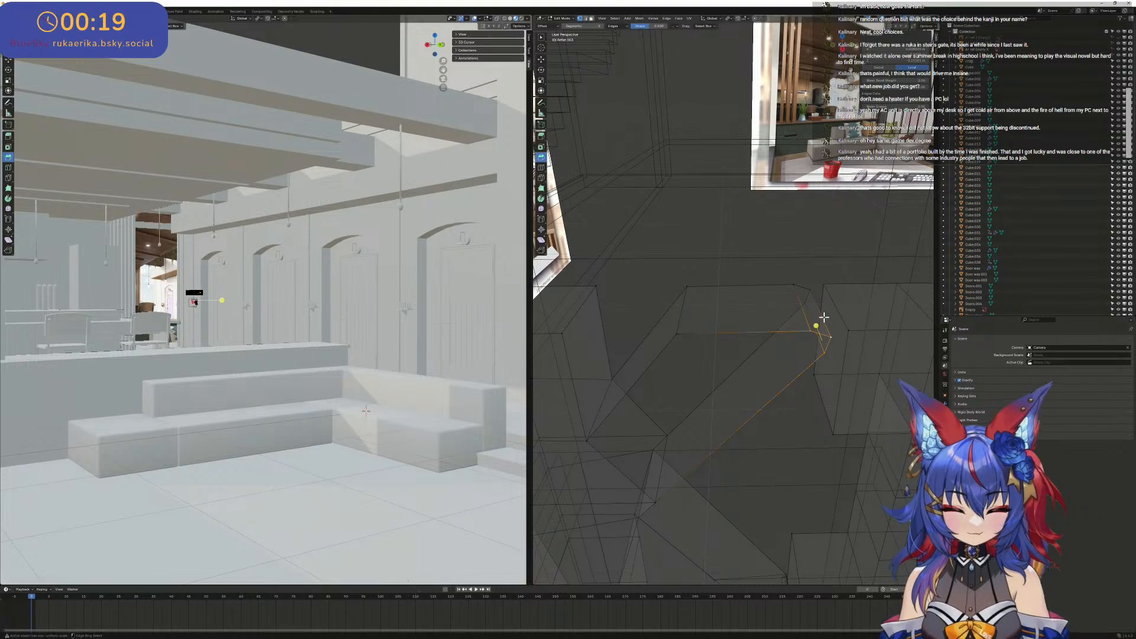
{"action": "key", "text": "ctrl+z"}
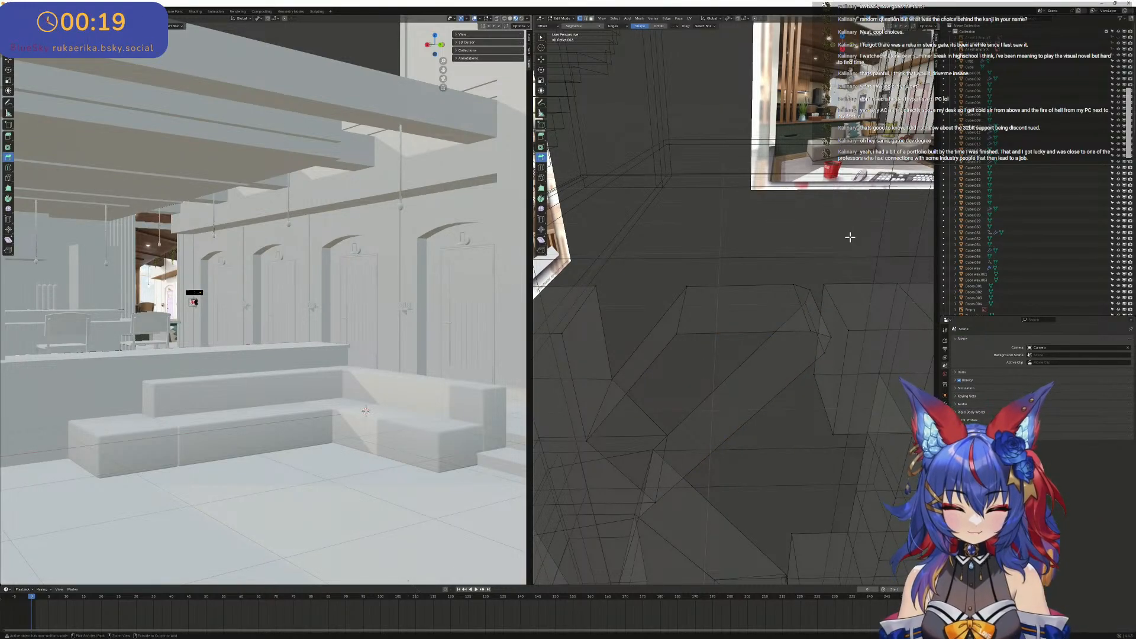
{"action": "key", "text": "ctrl+z"}
{"action": "key", "text": "ctrl+z"}
{"action": "key", "text": "ctrl+z"}
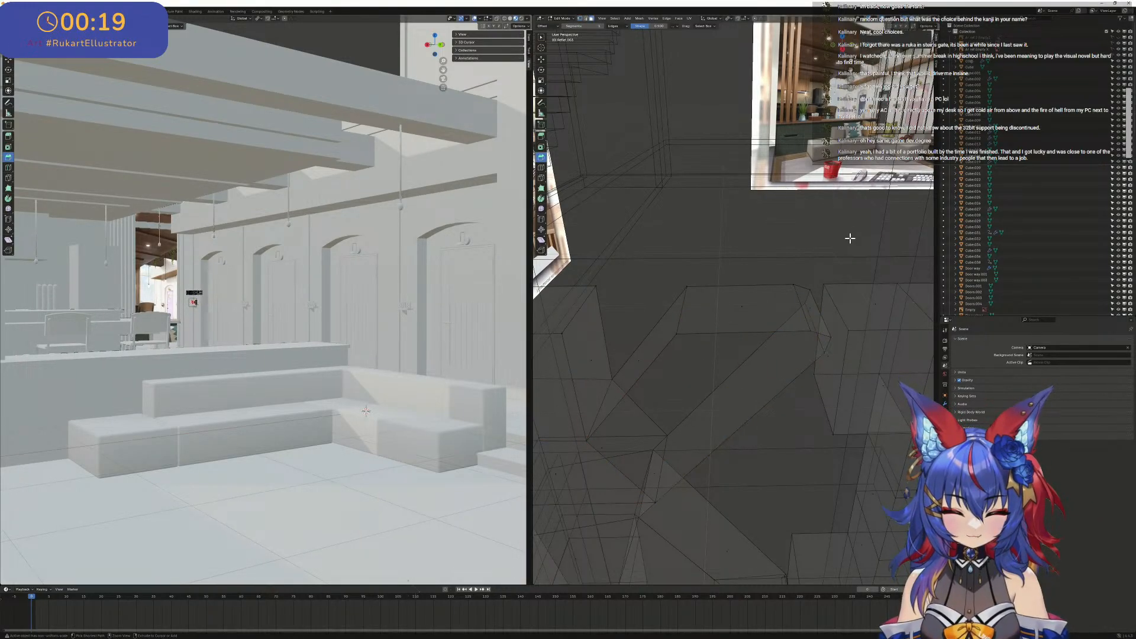
{"action": "key", "text": "ctrl+z"}
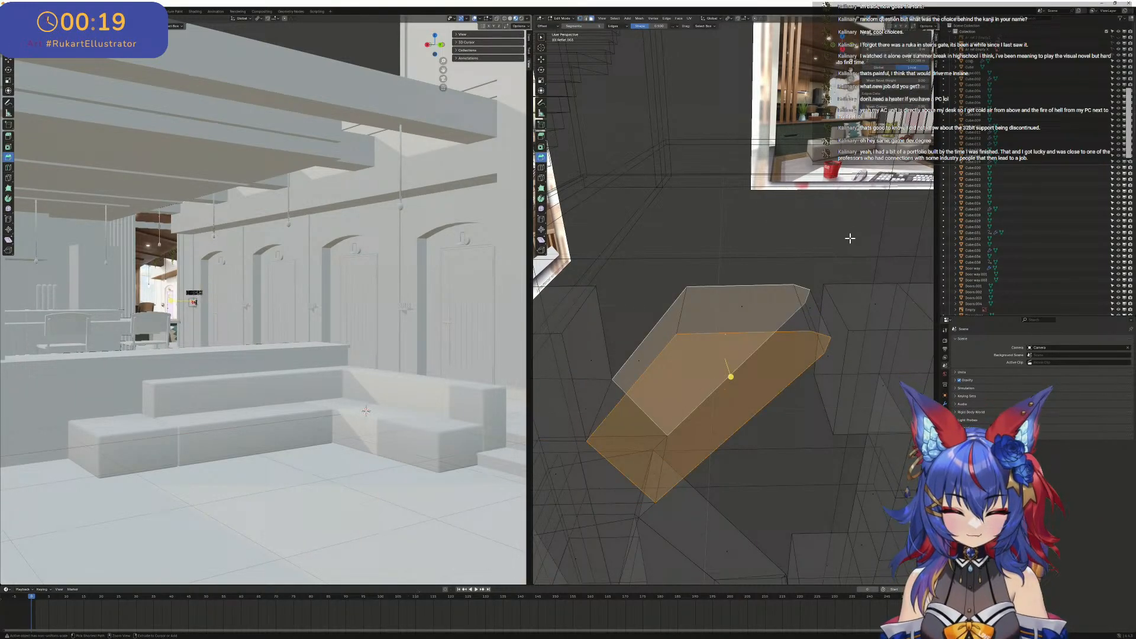
- Triangulate the selected front and back faces of the K's upper arm
{"action": "left_click", "coordinate": [679, 19]}
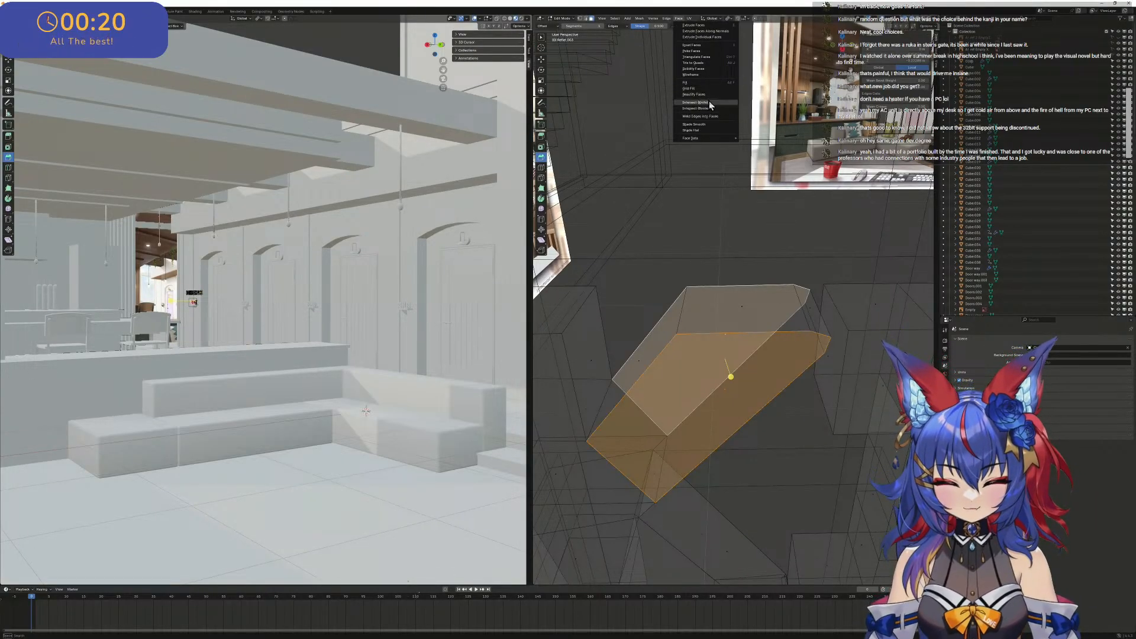
{"action": "left_click", "coordinate": [709, 57]}
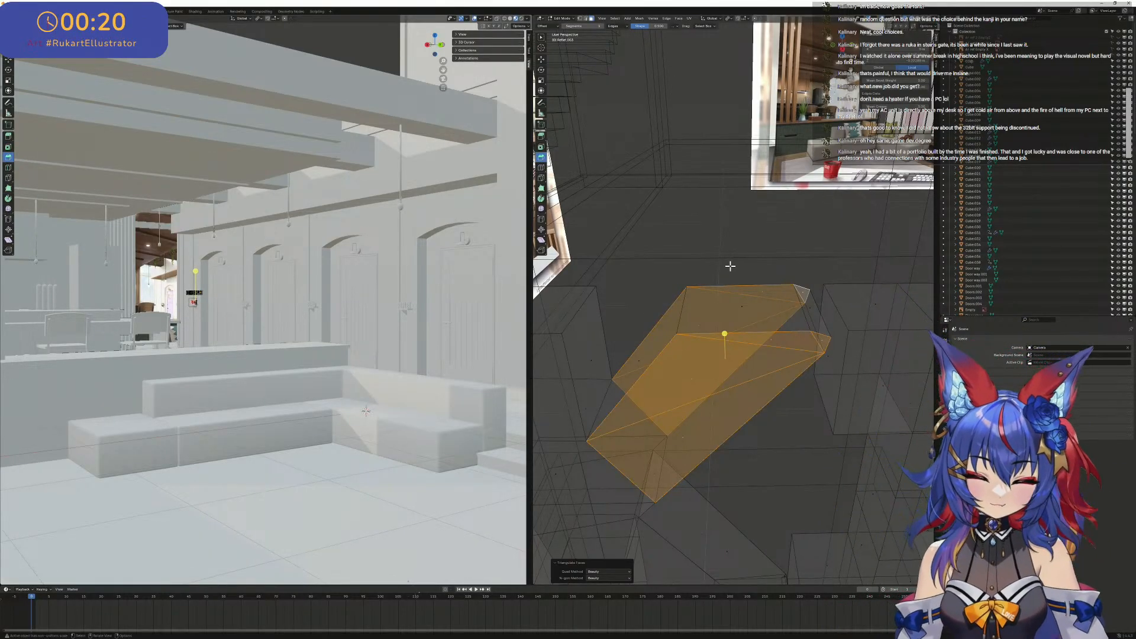
{"action": "middle_click_drag", "start_coordinate": [731, 266], "coordinate": [710, 286]}
{"action": "scroll", "coordinate": [710, 258], "scroll_direction": "up", "scroll_amount": 5}
{"action": "scroll", "coordinate": [710, 288], "scroll_direction": "down", "scroll_amount": 5}
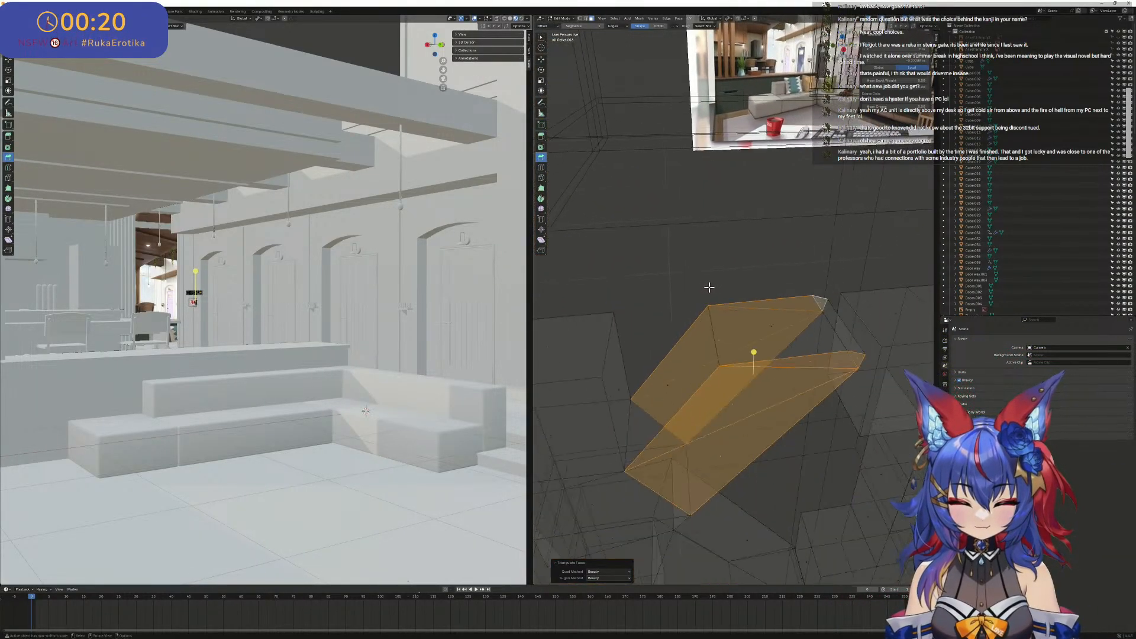
- Move the upper arm's stray corner vertices at the K's tip onto the rounded outline of the reference
{"action": "scroll", "coordinate": [709, 288], "scroll_direction": "down", "scroll_amount": 2}
{"action": "middle_click_drag", "start_coordinate": [596, 289], "coordinate": [831, 99]}
{"action": "left_click", "coordinate": [844, 46]}
{"action": "scroll", "coordinate": [663, 169], "scroll_direction": "up", "scroll_amount": 3}
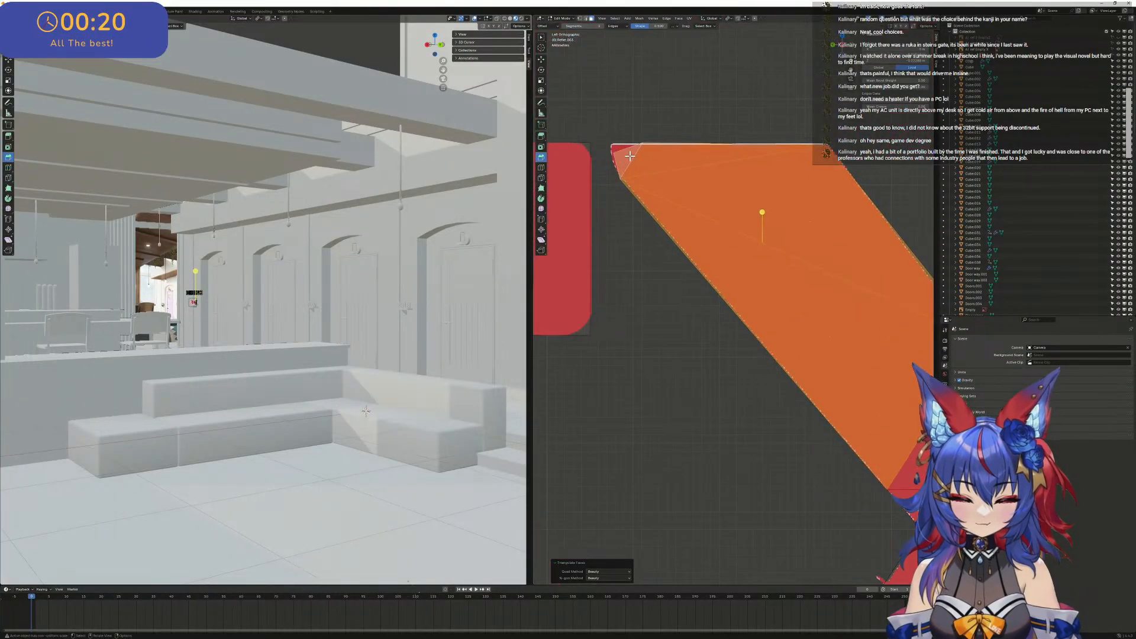
{"action": "middle_click_drag", "start_coordinate": [645, 169], "coordinate": [776, 391], "text": "shift"}
{"action": "scroll", "coordinate": [756, 361], "scroll_direction": "up", "scroll_amount": 2}
{"action": "scroll", "coordinate": [756, 361], "scroll_direction": "up", "scroll_amount": 2}
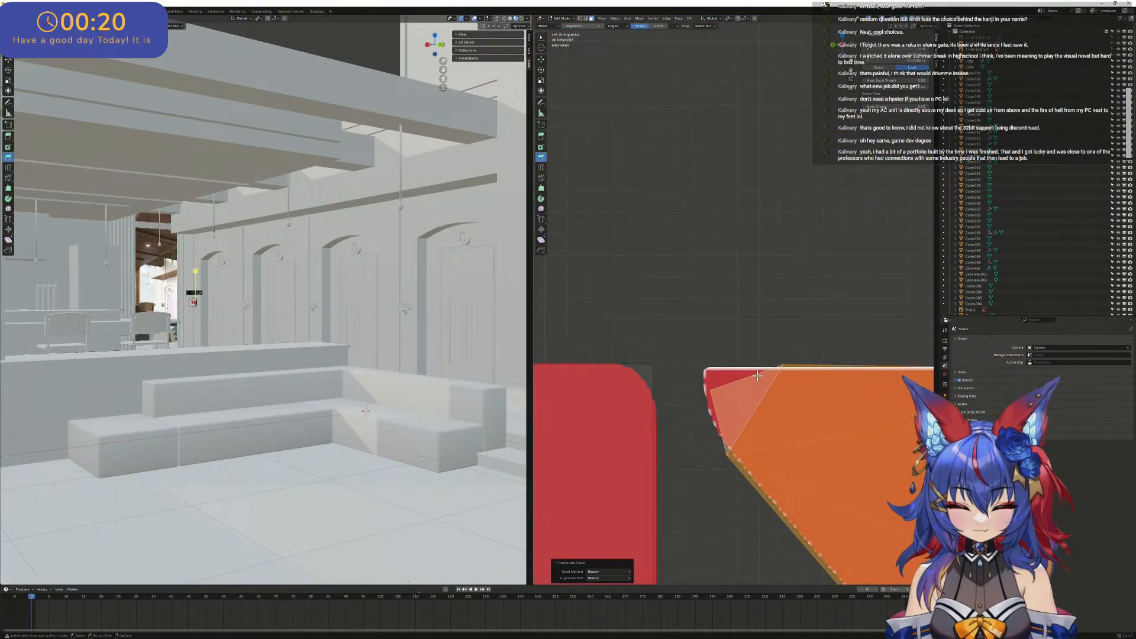
{"action": "left_click", "coordinate": [766, 372]}
{"action": "left_click", "coordinate": [791, 368]}
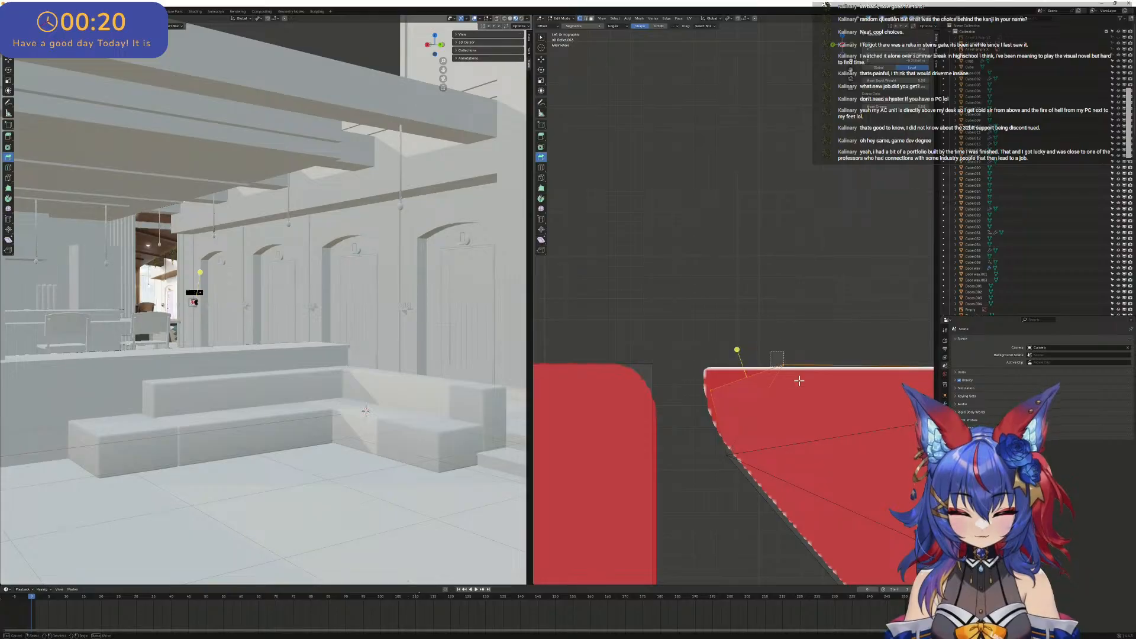
{"action": "left_click", "coordinate": [541, 60]}
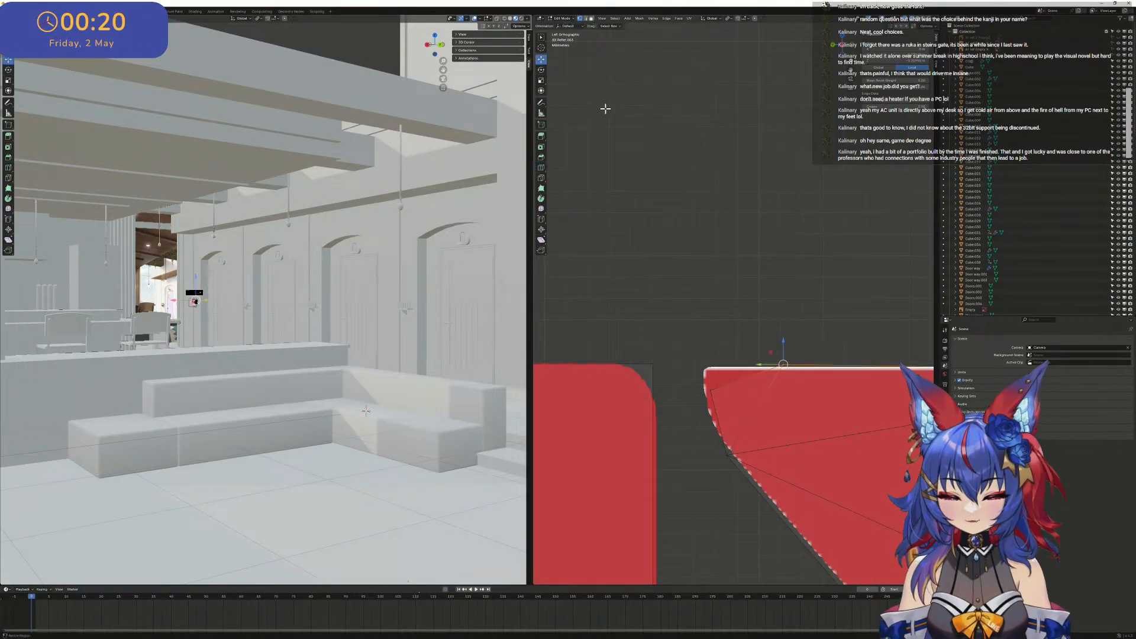
{"action": "left_click_drag", "start_coordinate": [760, 364], "coordinate": [704, 404]}
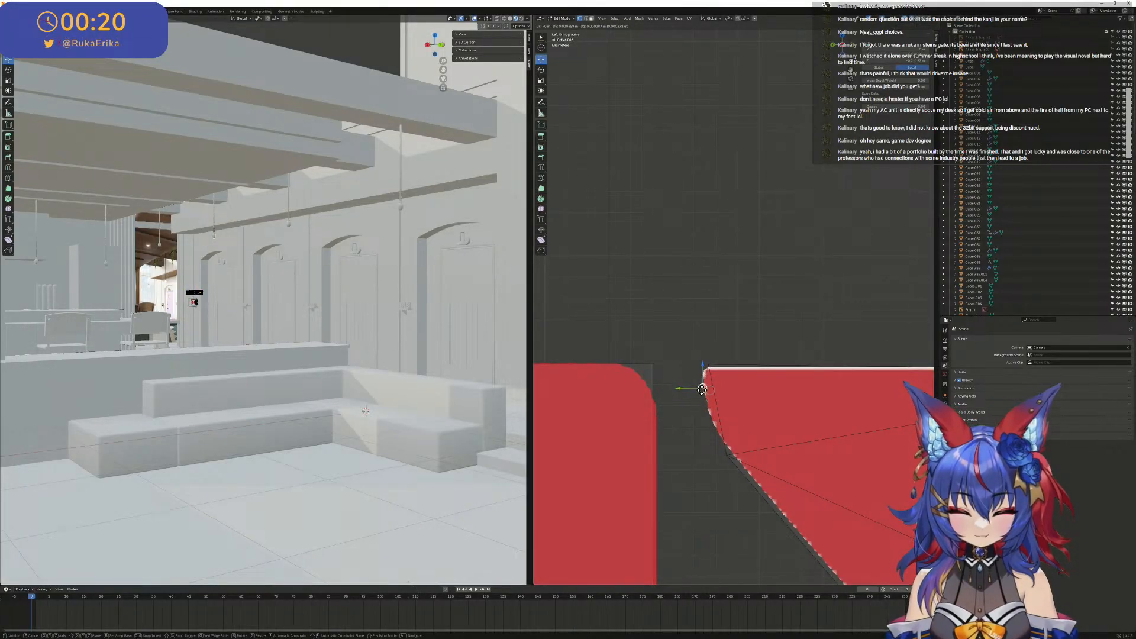
{"action": "left_click_drag", "start_coordinate": [703, 396], "coordinate": [704, 395]}
- Nudge the vertices at the lower end of the upper arm's rounded corner onto the reference edge
{"action": "scroll", "coordinate": [734, 423], "scroll_direction": "down", "scroll_amount": 3}
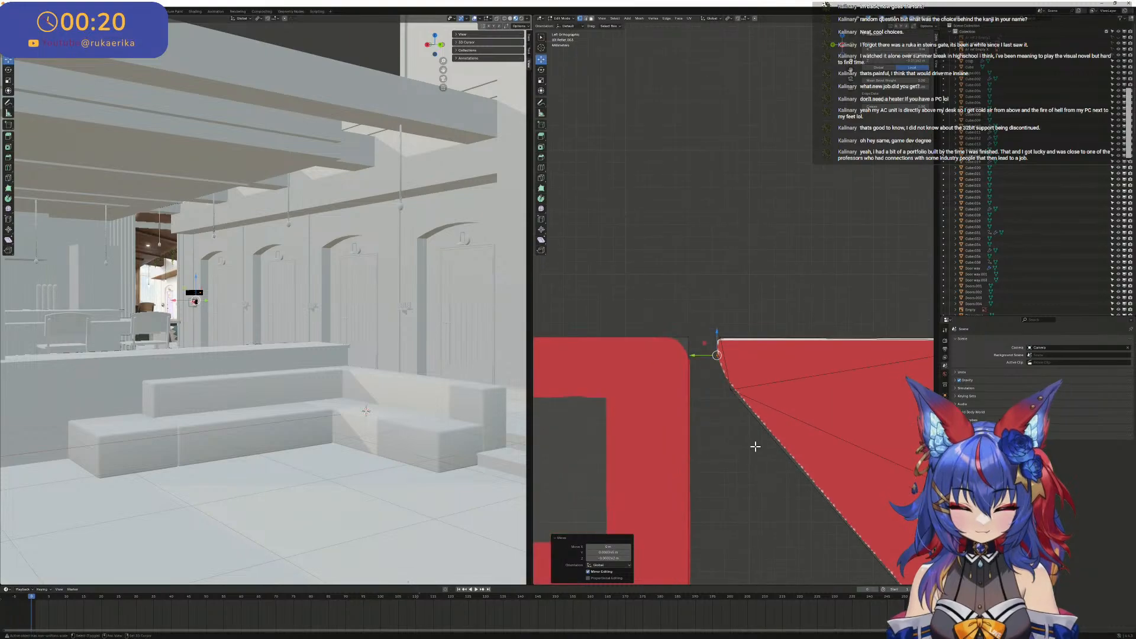
{"action": "left_click_drag", "start_coordinate": [758, 427], "coordinate": [745, 392], "text": "shift"}
{"action": "mouse_move", "coordinate": [745, 398]}
{"action": "left_mouse_down"}
{"action": "mouse_move", "coordinate": [723, 383]}
{"action": "mouse_move", "coordinate": [734, 388]}
{"action": "left_mouse_up"}
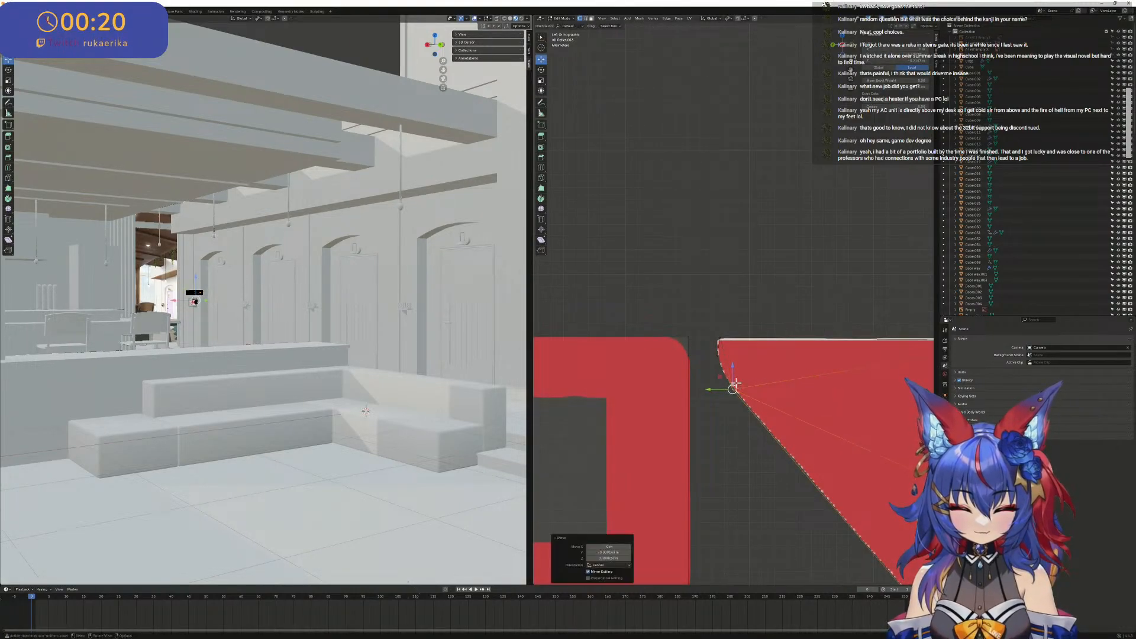
- Select the front and back faces of the K's upper arm and triangulate them again
{"action": "scroll", "coordinate": [764, 370], "scroll_direction": "down", "scroll_amount": 5}
{"action": "middle_click_drag", "start_coordinate": [825, 386], "coordinate": [782, 456]}
{"action": "left_click", "coordinate": [789, 483]}
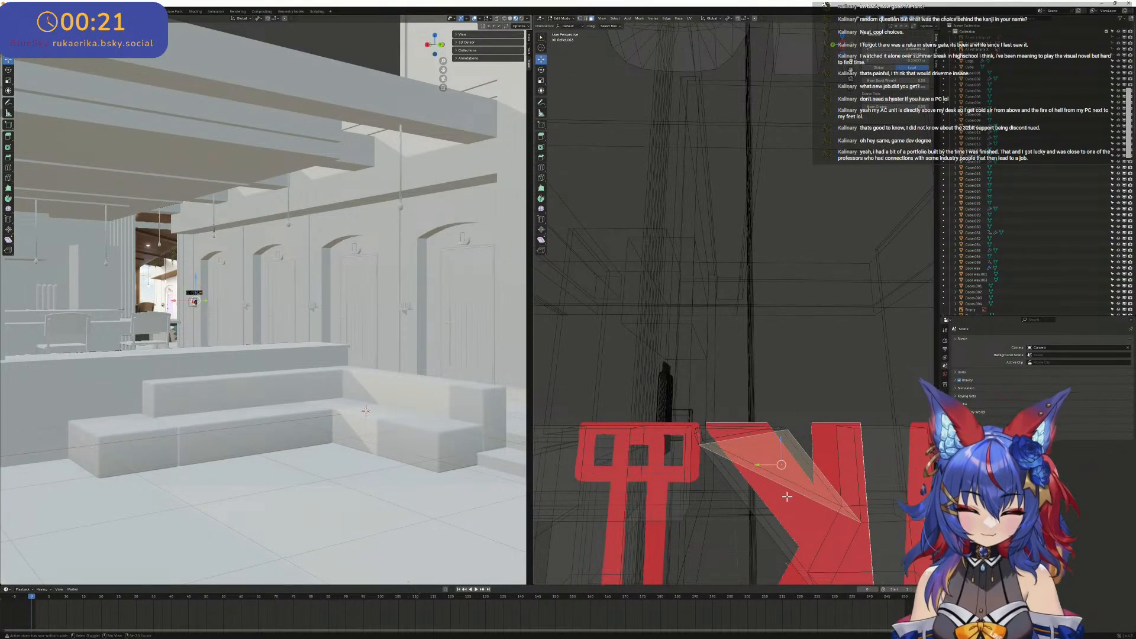
{"action": "left_click", "coordinate": [787, 496], "text": "shift"}
{"action": "middle_click_drag", "start_coordinate": [788, 497], "coordinate": [772, 473]}
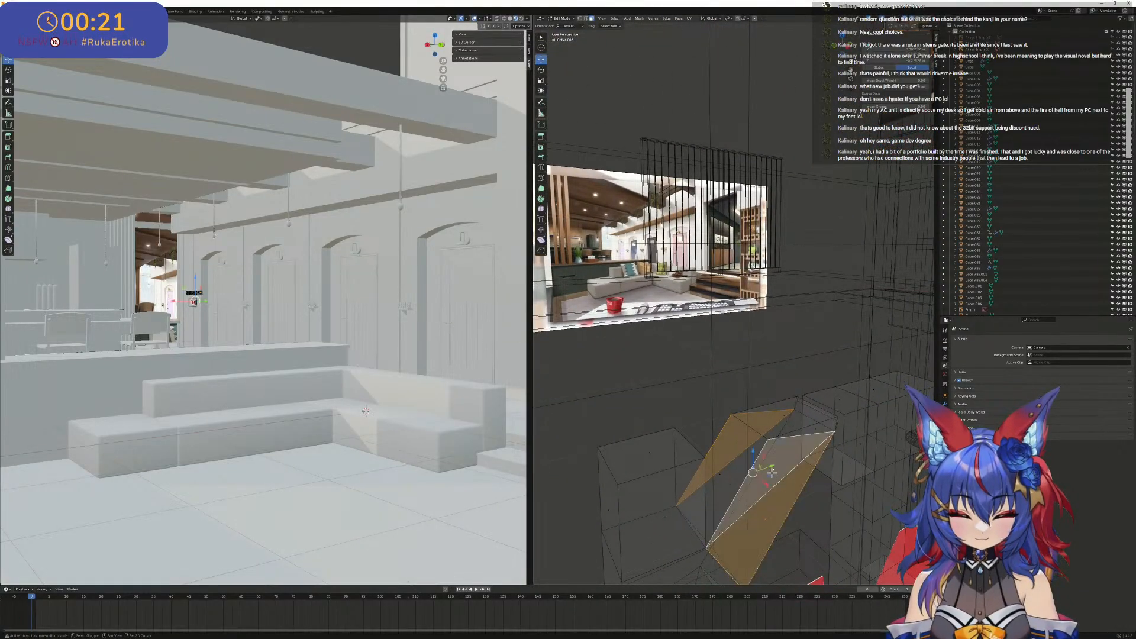
{"action": "left_click", "coordinate": [731, 477], "text": "shift"}
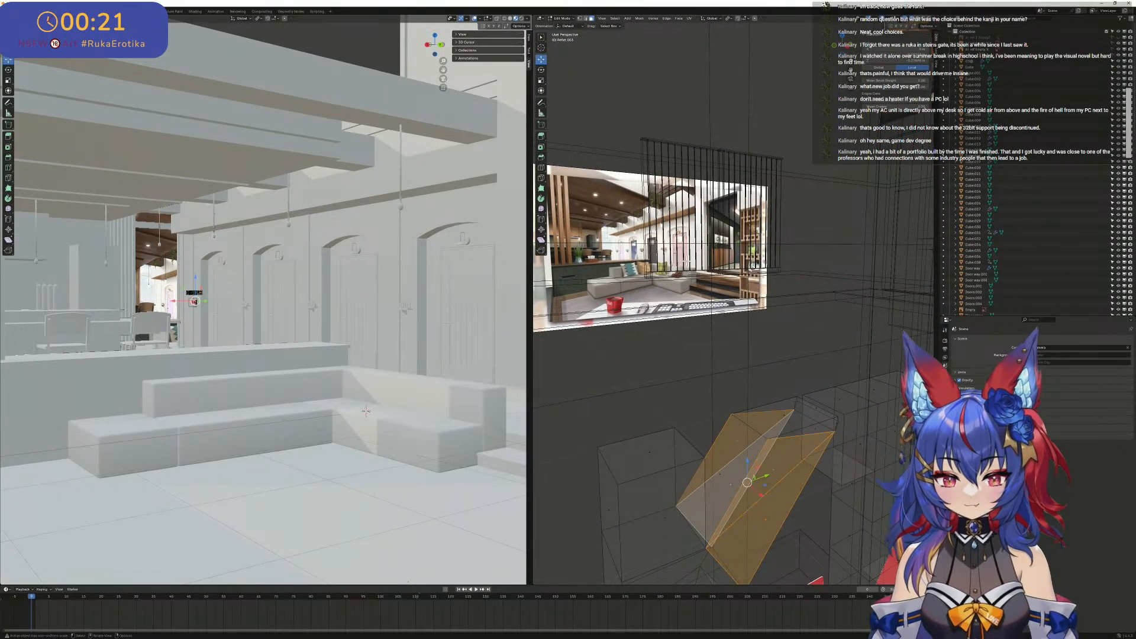
{"action": "middle_click_drag", "start_coordinate": [636, 160], "coordinate": [770, 249]}
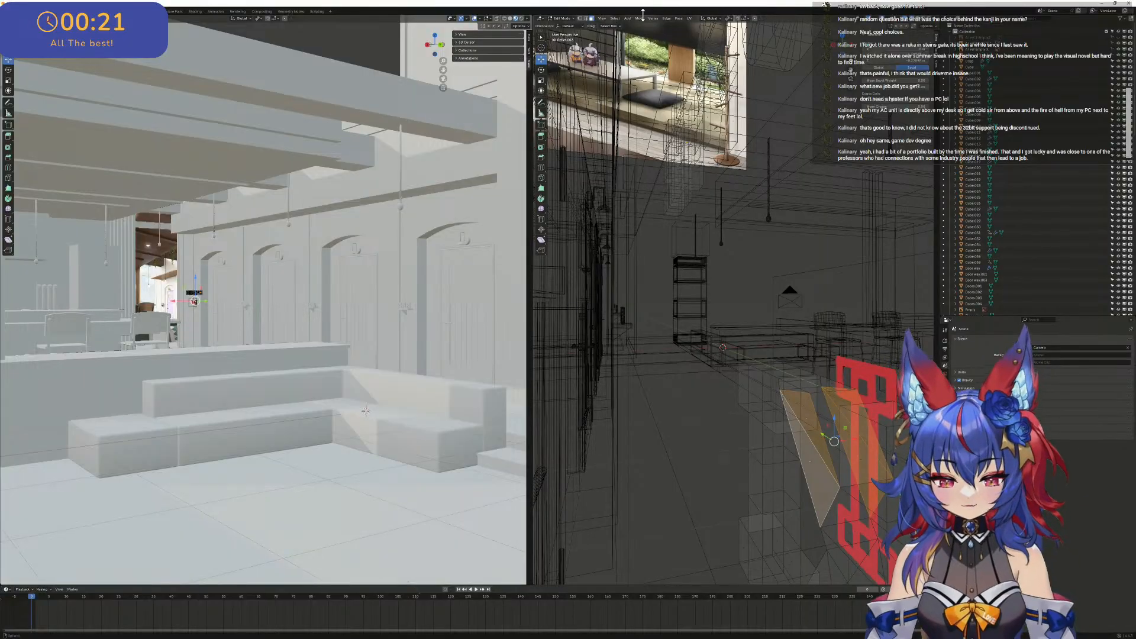
{"action": "left_click", "coordinate": [688, 19]}
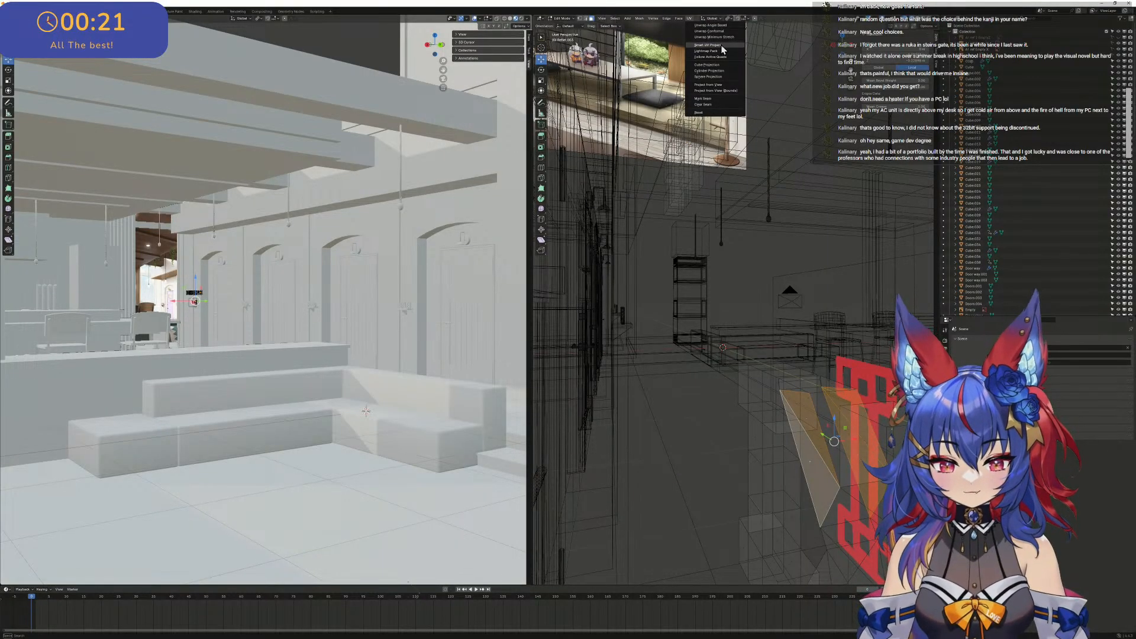
{"action": "left_click", "coordinate": [675, 17]}
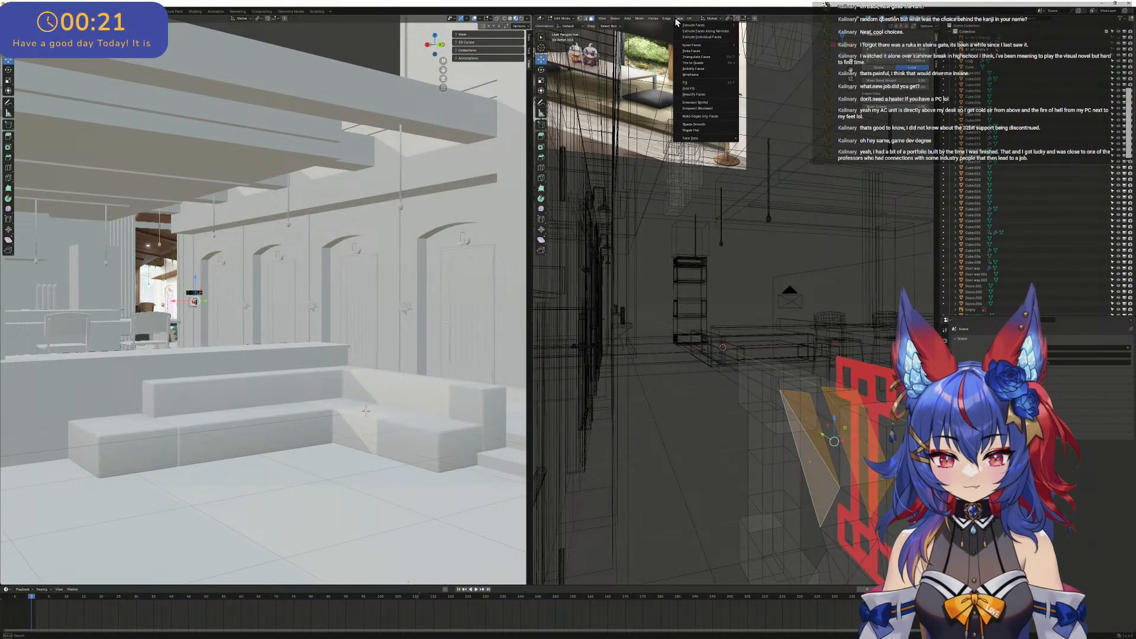
{"action": "left_click", "coordinate": [710, 61]}
{"action": "middle_click_drag", "start_coordinate": [736, 196], "coordinate": [706, 338]}
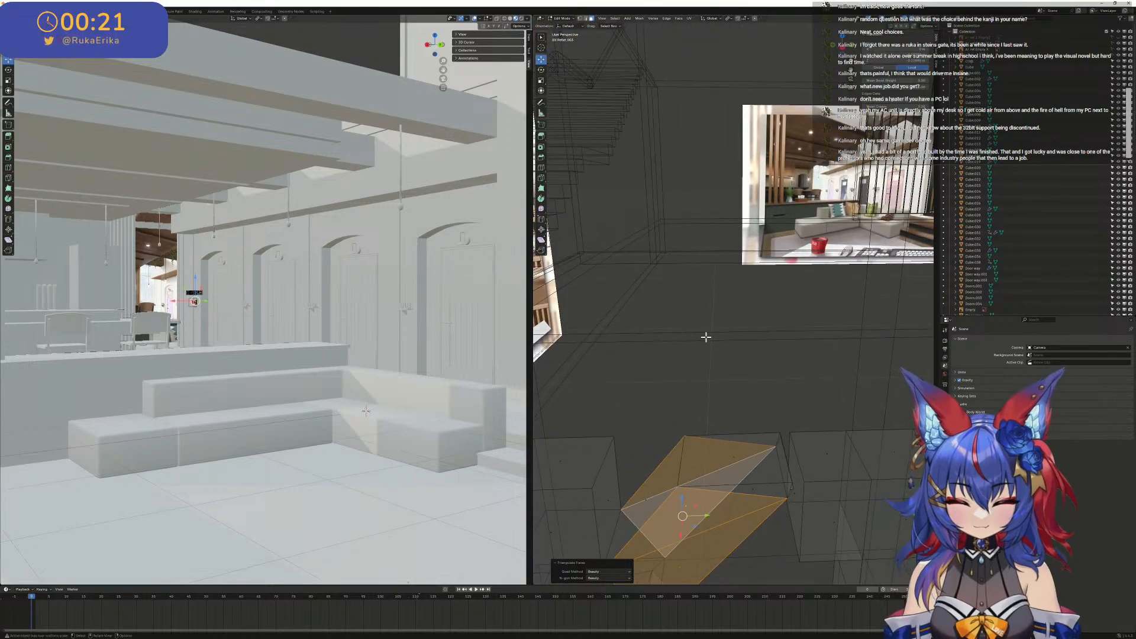
- Dissolve the long diagonal edges across the front and back of the K's upper arm
{"action": "middle_click_drag", "start_coordinate": [786, 522], "coordinate": [786, 412], "text": "shift"}
{"action": "middle_click_drag", "start_coordinate": [786, 422], "coordinate": [780, 442]}
{"action": "scroll", "coordinate": [745, 411], "scroll_direction": "up", "scroll_amount": 1}
{"action": "middle_click_drag", "start_coordinate": [722, 411], "coordinate": [769, 425], "text": "shift"}
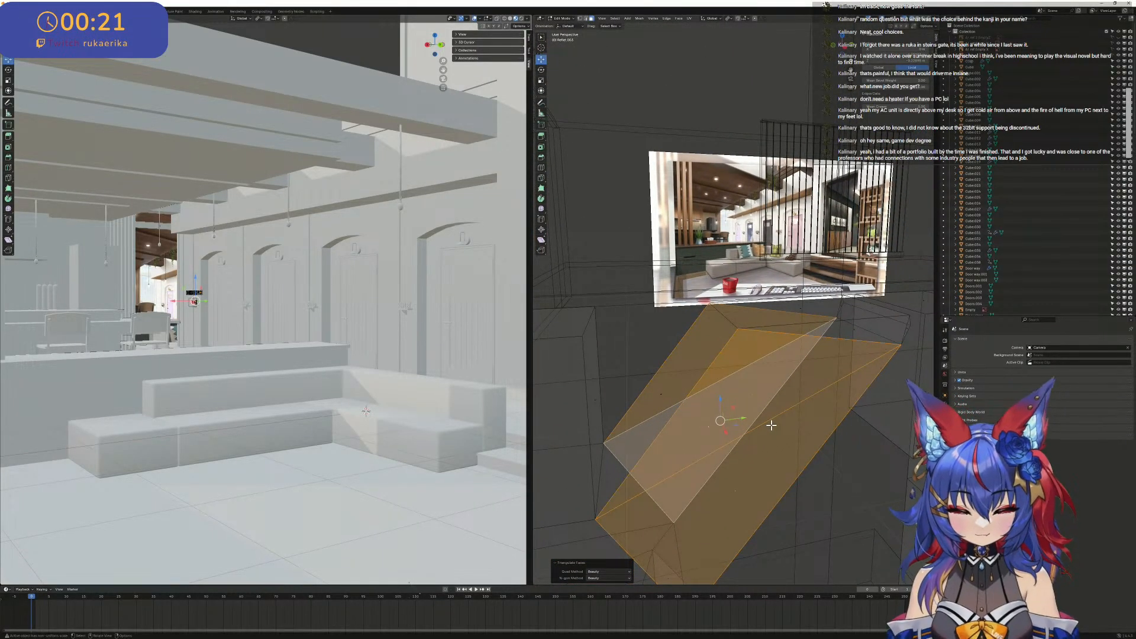
{"action": "left_click", "coordinate": [769, 420]}
{"action": "right_click", "coordinate": [769, 423]}
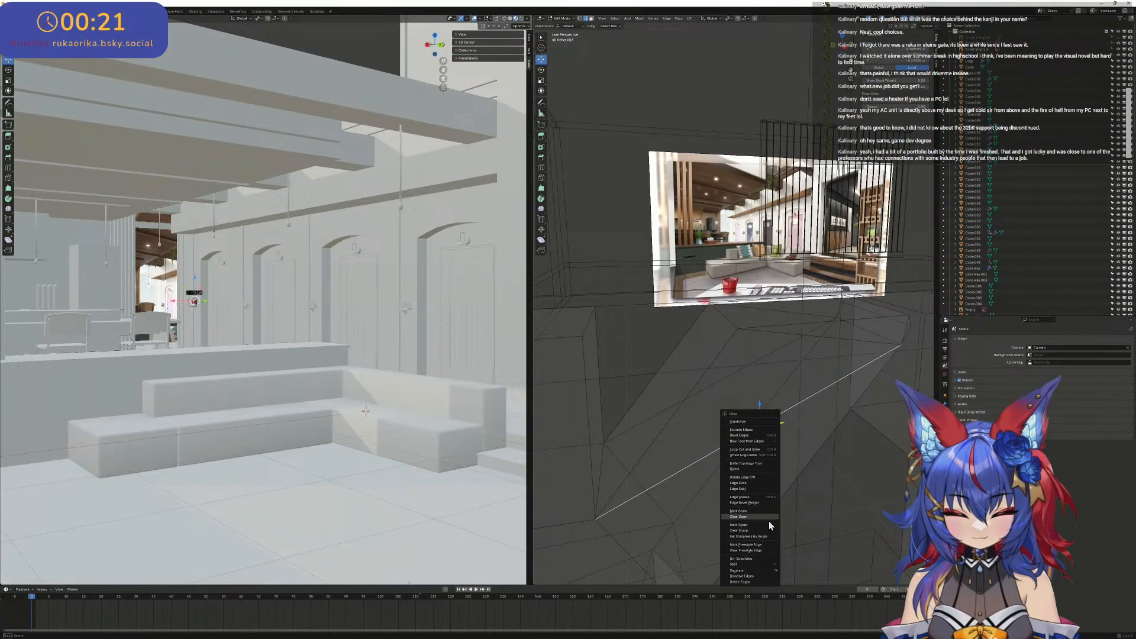
{"action": "key", "text": "x"}
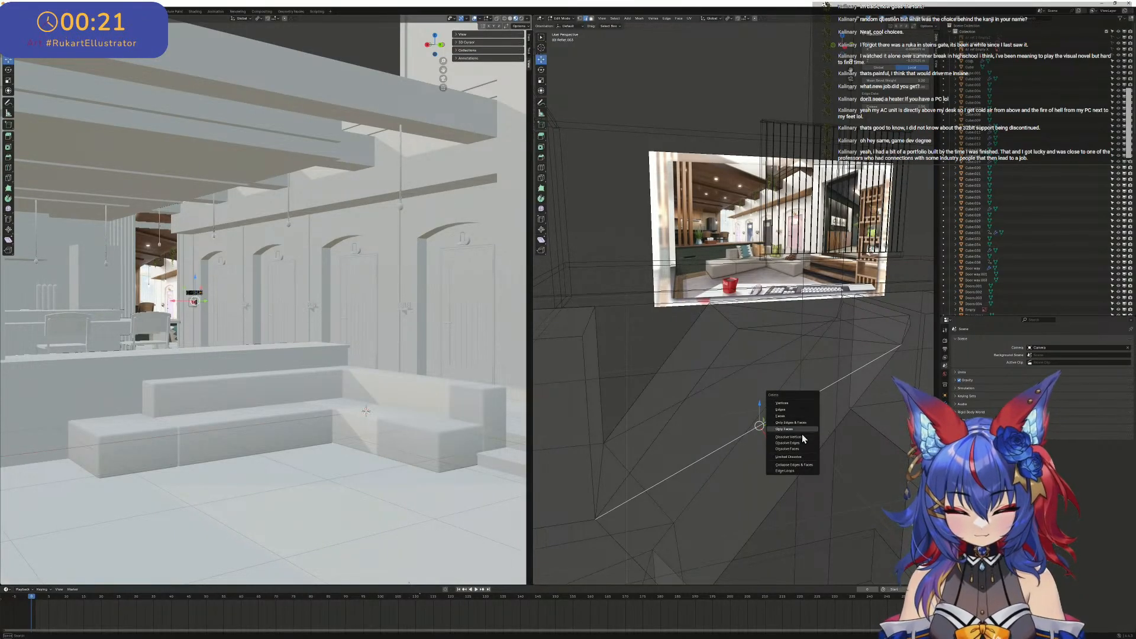
{"action": "left_click", "coordinate": [803, 444]}
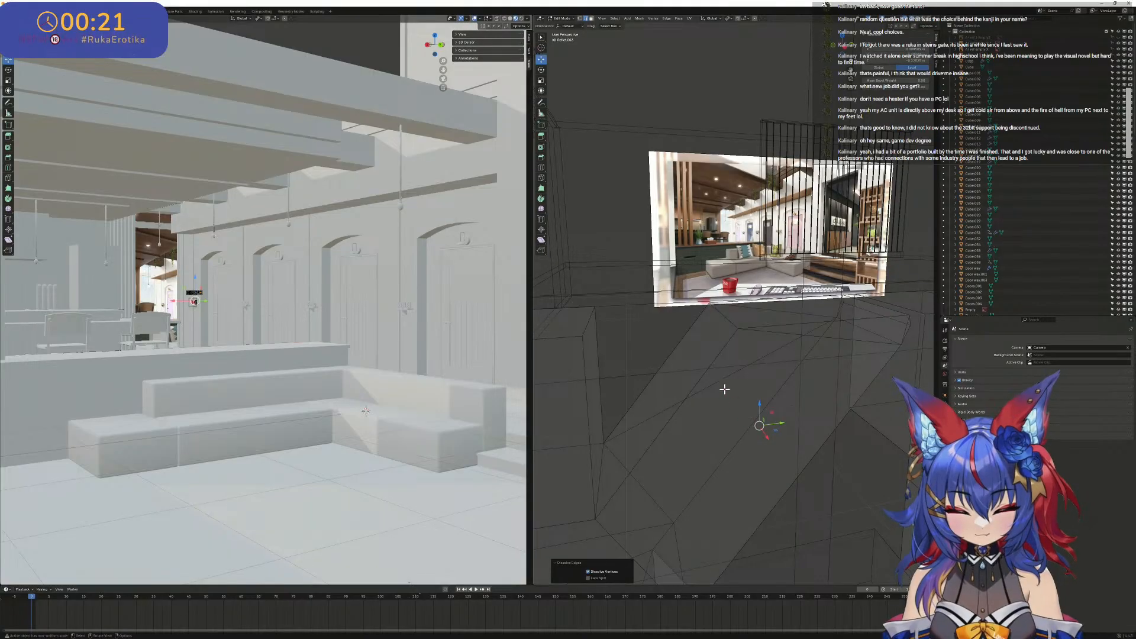
{"action": "left_click", "coordinate": [725, 382]}
{"action": "key", "text": "x"}
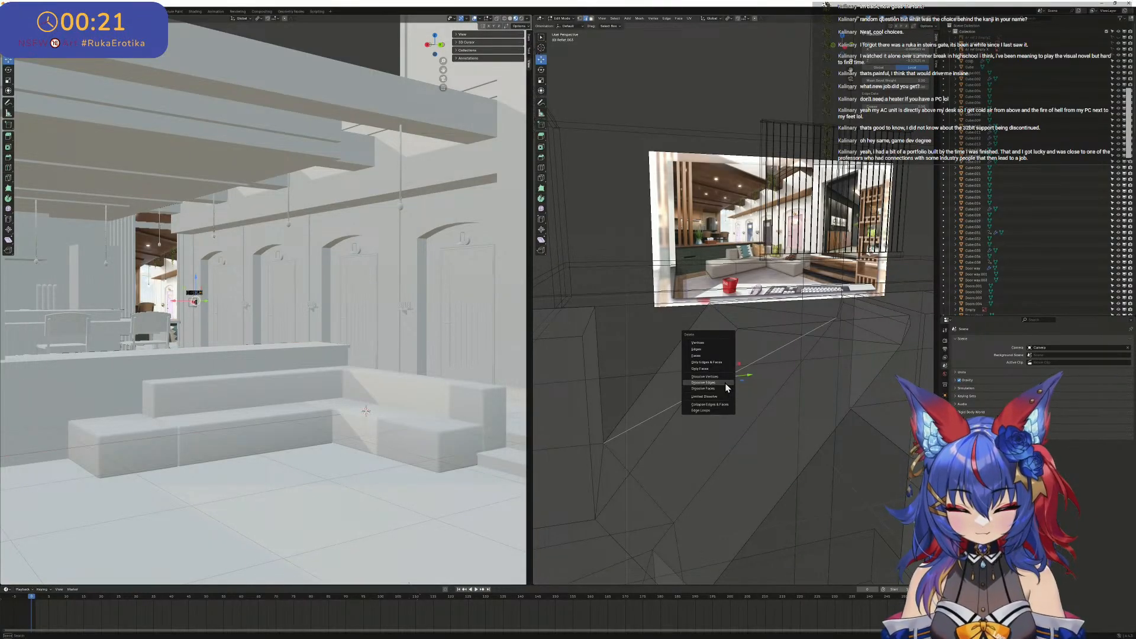
{"action": "left_click", "coordinate": [726, 383]}
- Examine the K against the rest of the sign, from an angle and in the left orthographic view
{"action": "middle_click_drag", "start_coordinate": [742, 388], "coordinate": [848, 380]}
{"action": "scroll", "coordinate": [852, 373], "scroll_direction": "down", "scroll_amount": 1}
{"action": "middle_click_drag", "start_coordinate": [796, 322], "coordinate": [668, 252]}
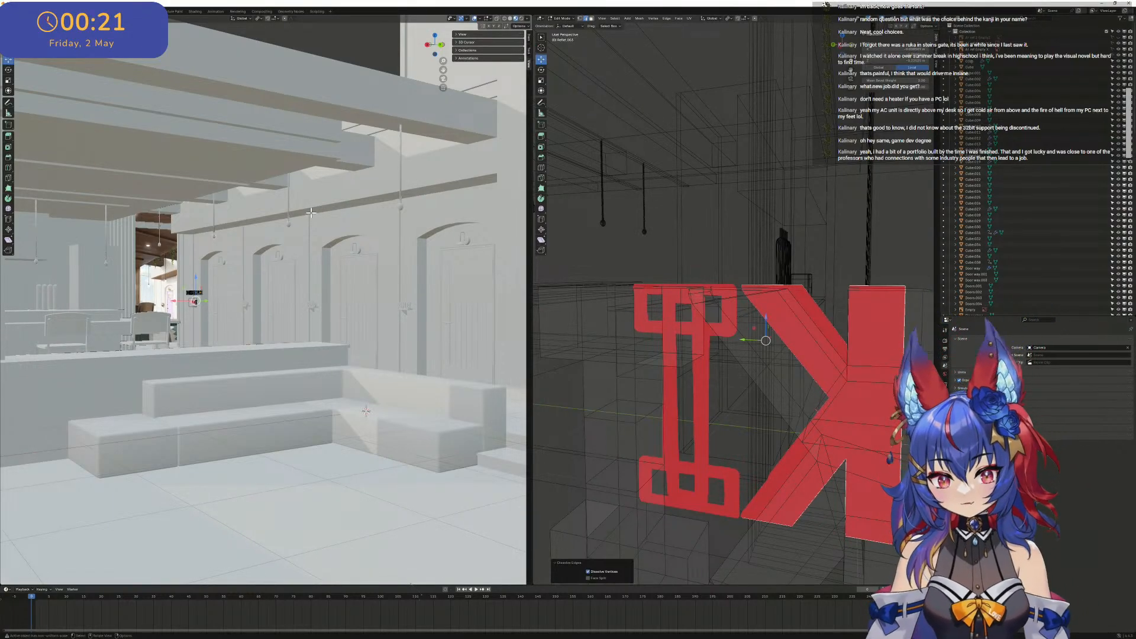
{"action": "scroll", "coordinate": [323, 225], "scroll_direction": "down", "scroll_amount": 2}
{"action": "scroll", "coordinate": [748, 322], "scroll_direction": "down", "scroll_amount": 4}
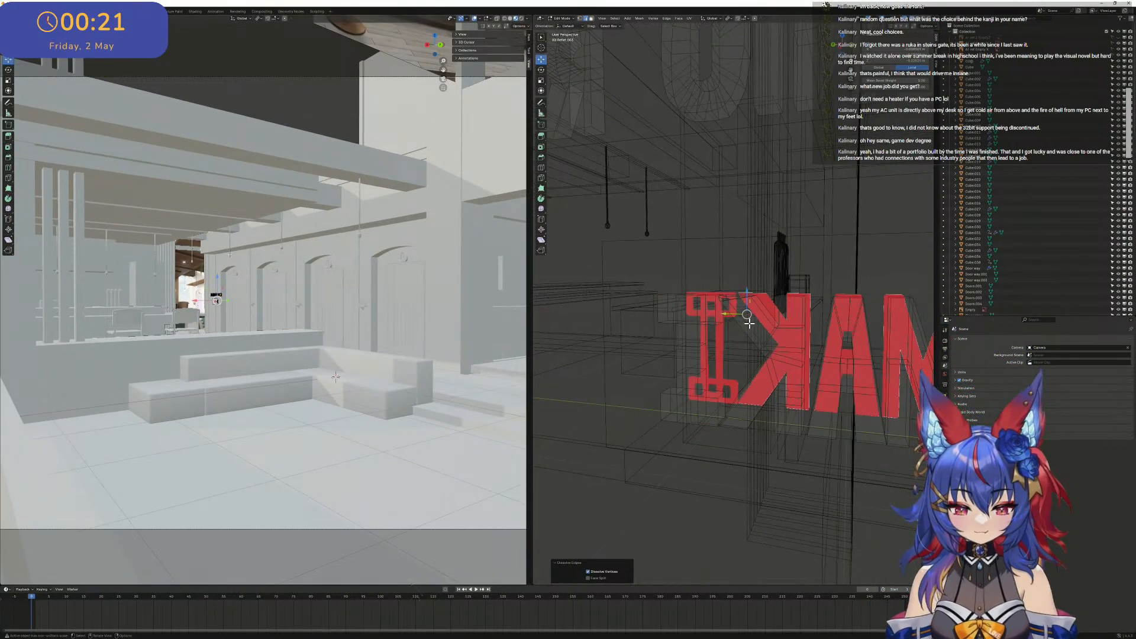
{"action": "middle_click_drag", "start_coordinate": [748, 322], "coordinate": [858, 77]}
{"action": "left_click", "coordinate": [845, 49]}
{"action": "left_click", "coordinate": [844, 47]}
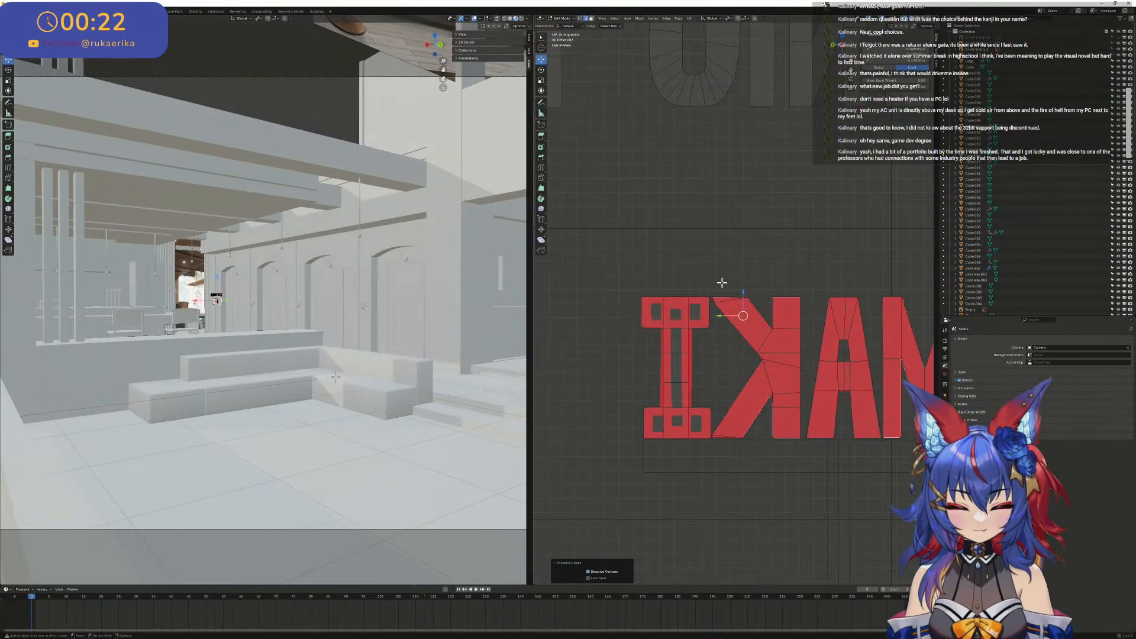
{"action": "scroll", "coordinate": [745, 314], "scroll_direction": "up", "scroll_amount": 6}
{"action": "scroll", "coordinate": [663, 316], "scroll_direction": "down", "scroll_amount": 4}
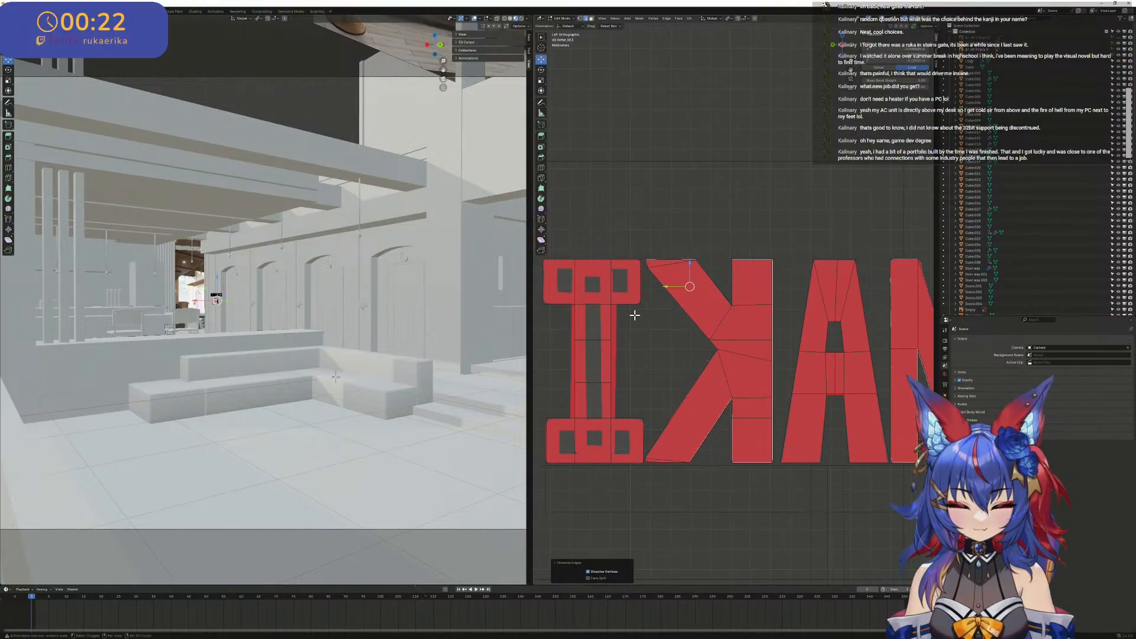
- Move the two full-height vertical edge lines of the I outward to match the outer sides of its stem
{"action": "middle_click_drag", "start_coordinate": [628, 312], "coordinate": [769, 358], "text": "shift"}
{"action": "scroll", "coordinate": [761, 356], "scroll_direction": "up", "scroll_amount": 4}
{"action": "middle_click_drag", "start_coordinate": [836, 400], "coordinate": [807, 377], "text": "shift"}
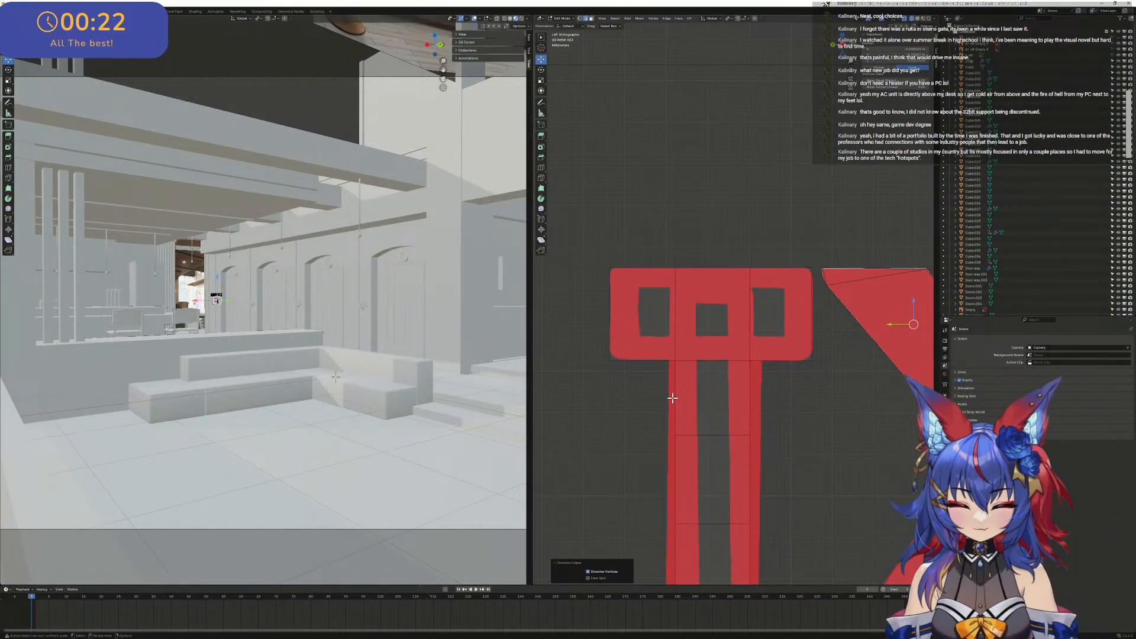
{"action": "scroll", "coordinate": [673, 398], "scroll_direction": "down", "scroll_amount": 3}
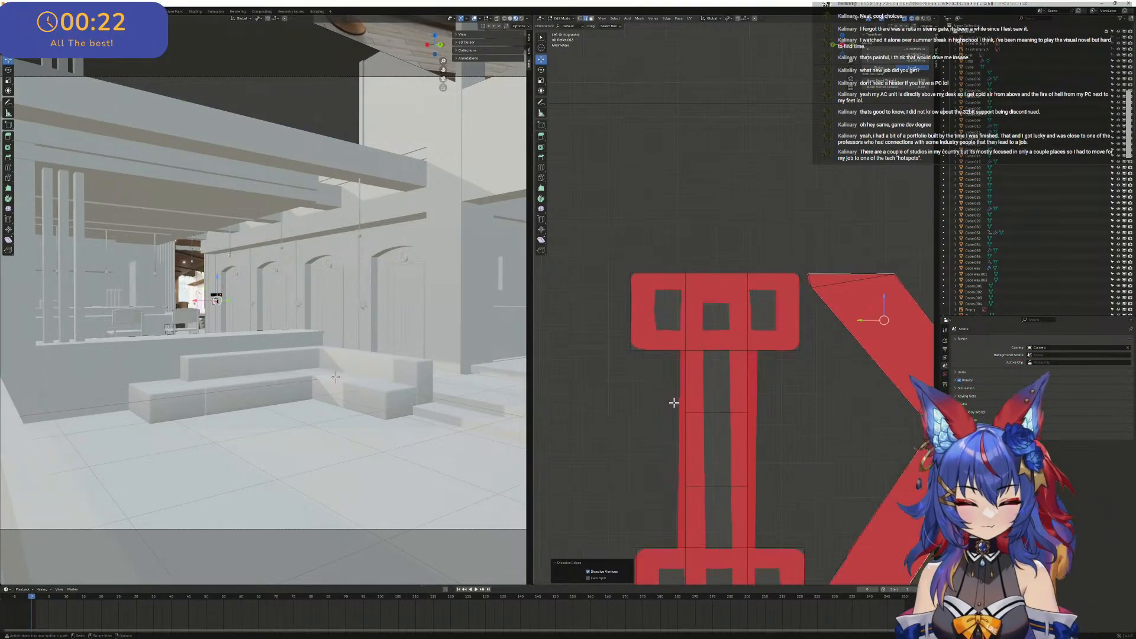
{"action": "left_click_drag", "start_coordinate": [691, 274], "coordinate": [717, 552]}
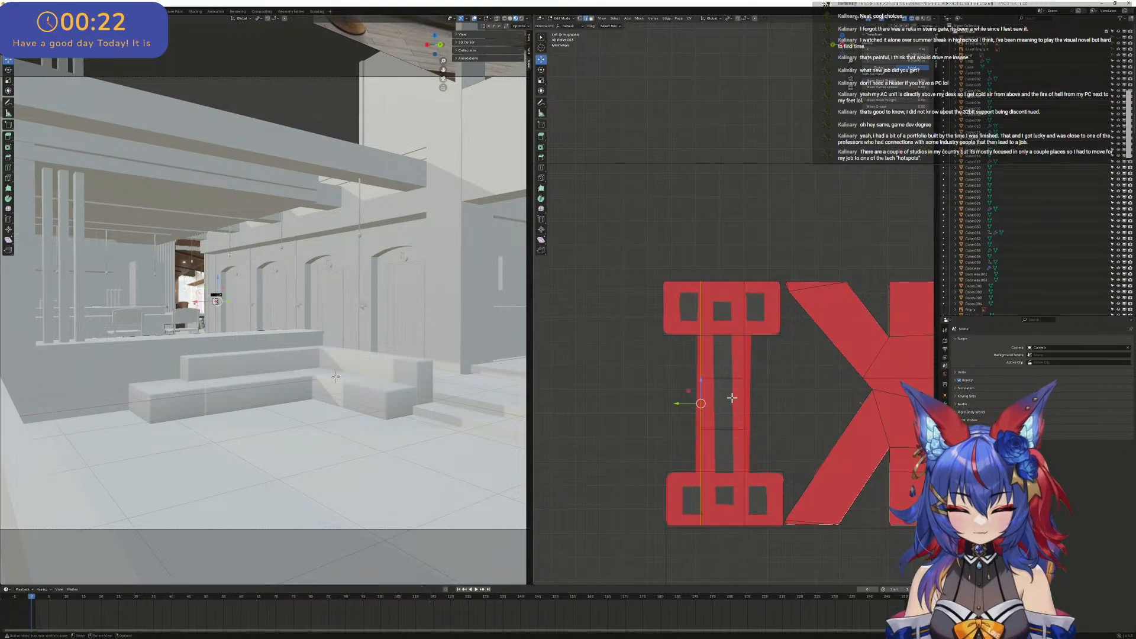
{"action": "left_click_drag", "start_coordinate": [688, 406], "coordinate": [681, 409]}
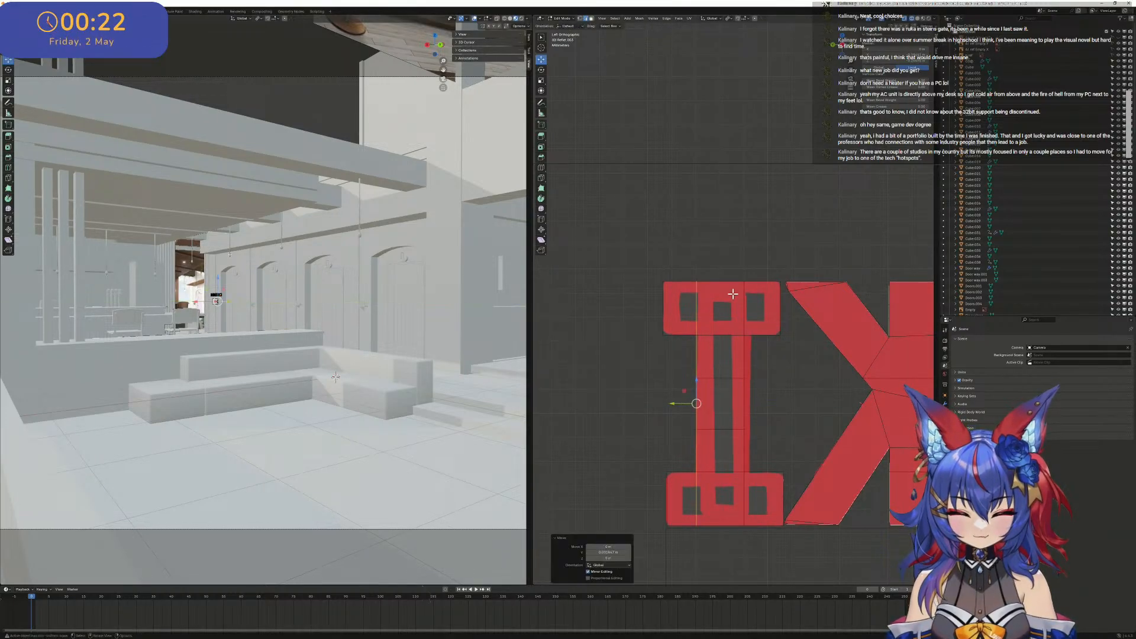
{"action": "left_click_drag", "start_coordinate": [735, 278], "coordinate": [770, 569]}
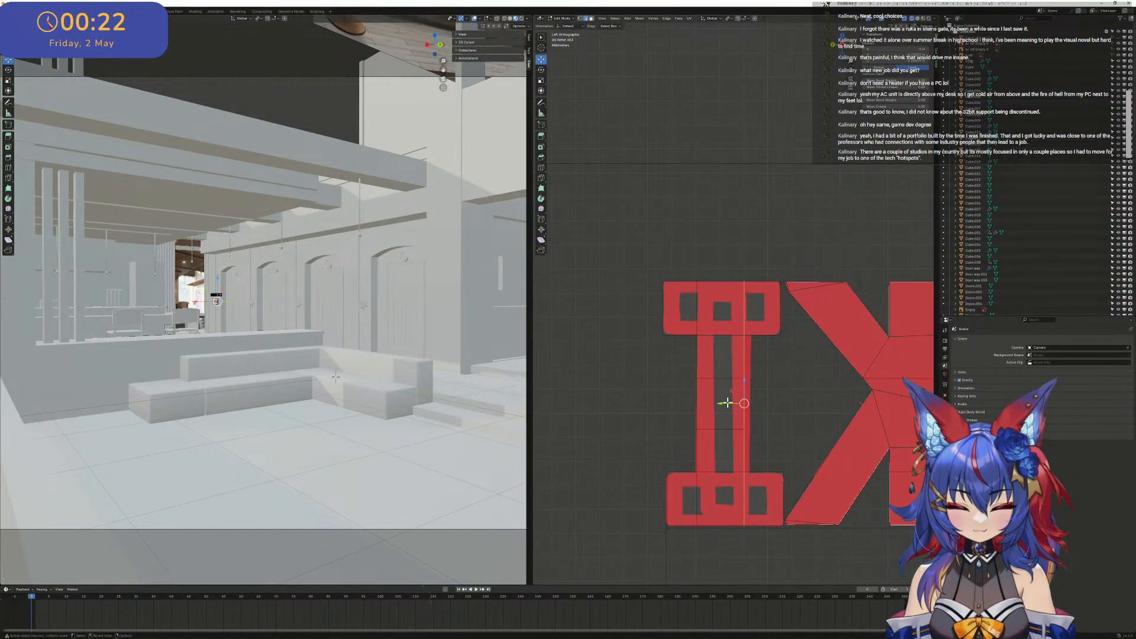
{"action": "left_click_drag", "start_coordinate": [728, 403], "coordinate": [737, 408]}
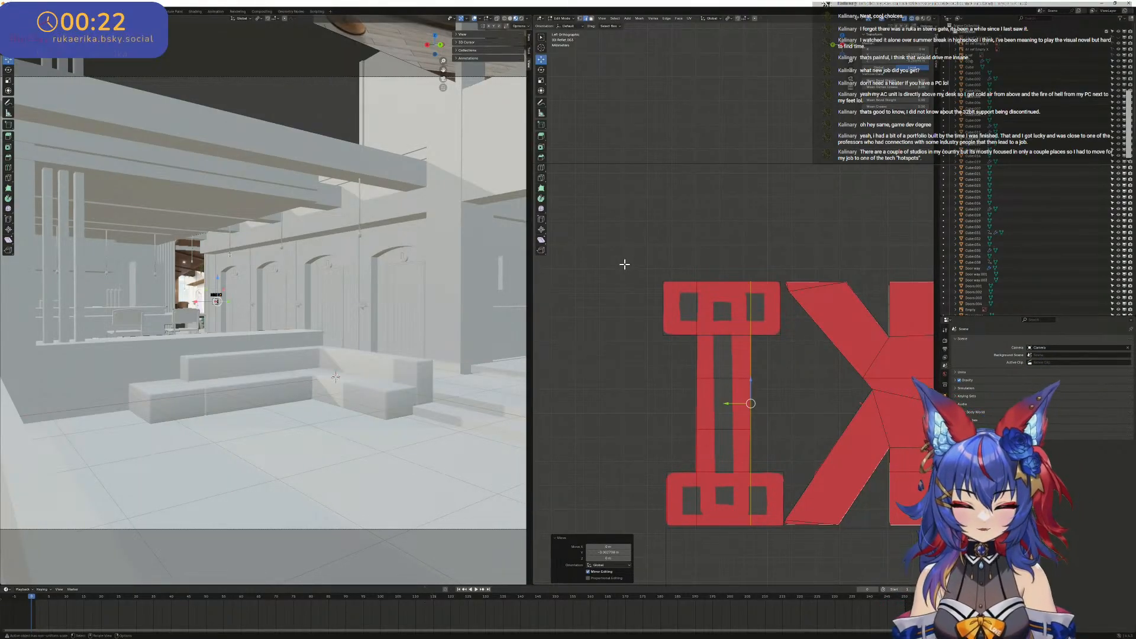
- Examine the I's vertical edge lines against the reference, and compare the neighbouring K and A
{"action": "scroll", "coordinate": [641, 267], "scroll_direction": "up", "scroll_amount": 3}
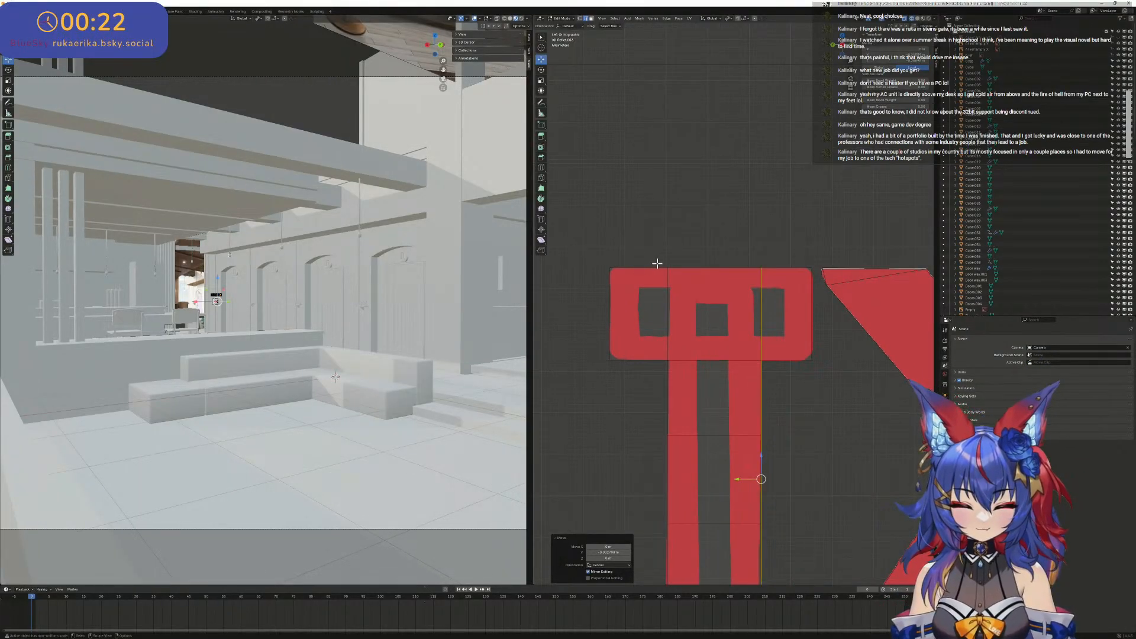
{"action": "scroll", "coordinate": [660, 265], "scroll_direction": "down", "scroll_amount": 4}
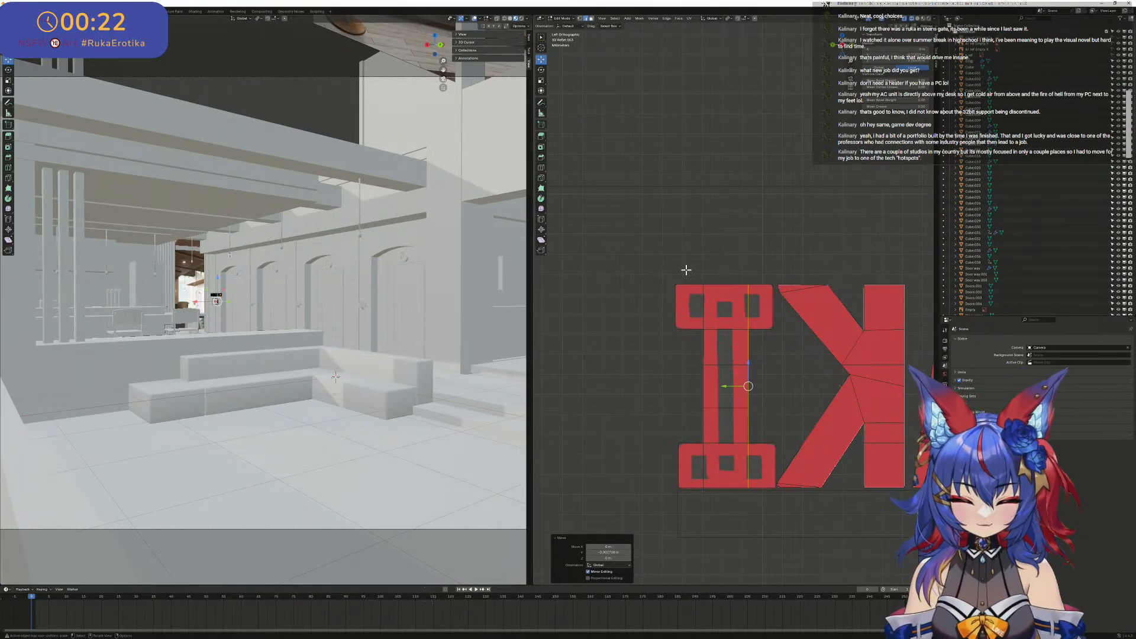
{"action": "scroll", "coordinate": [853, 367], "scroll_direction": "up", "scroll_amount": 5}
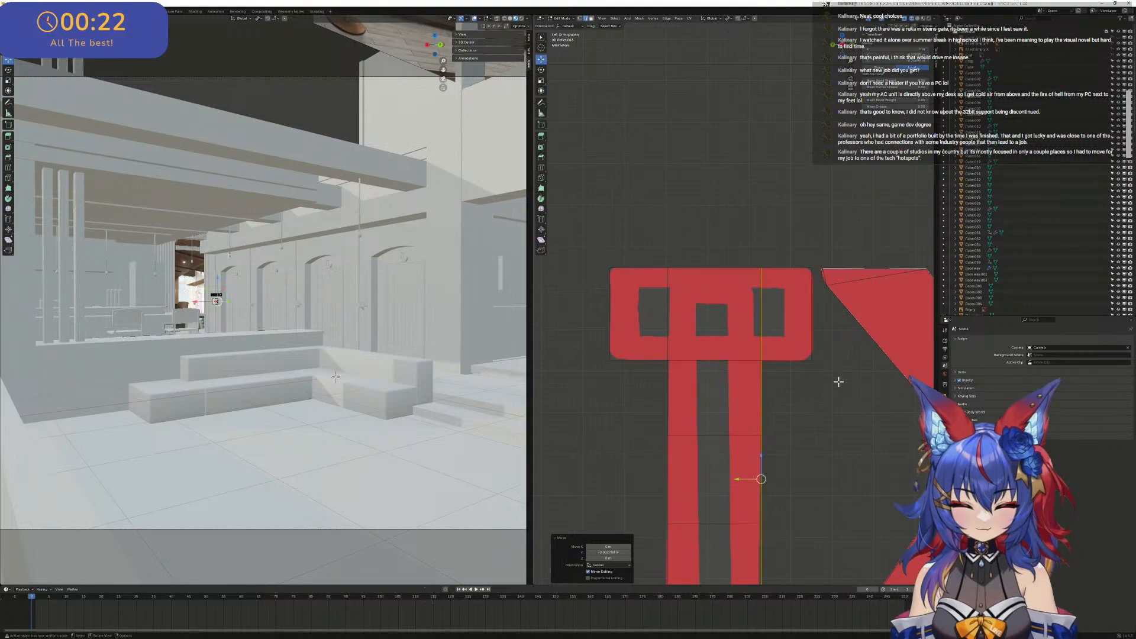
{"action": "scroll", "coordinate": [781, 336], "scroll_direction": "up", "scroll_amount": 1}
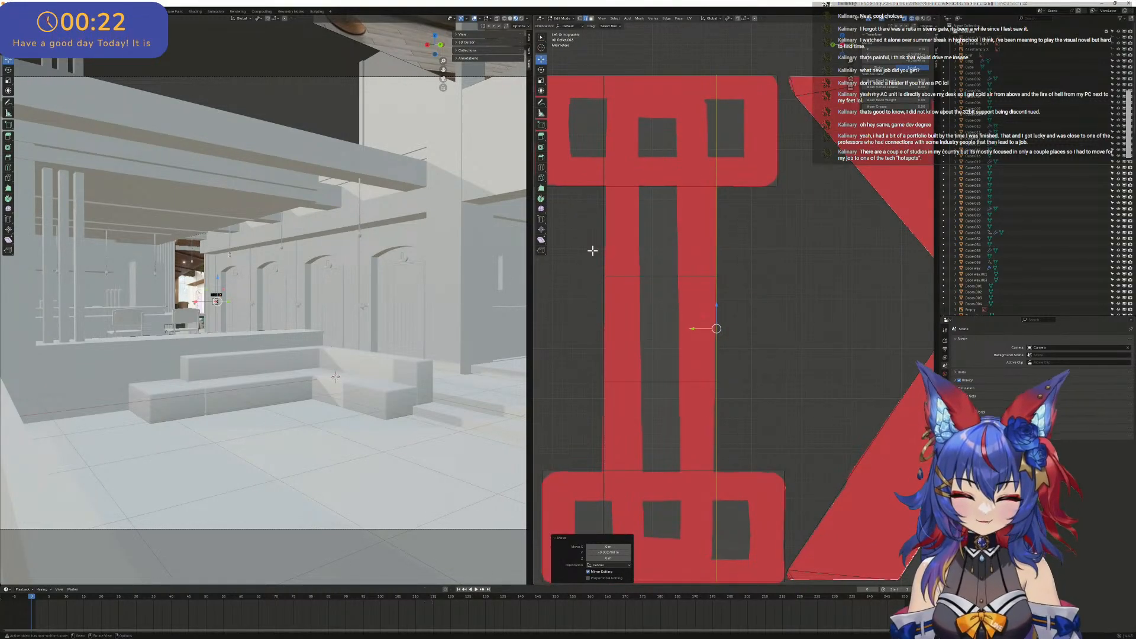
{"action": "scroll", "coordinate": [637, 213], "scroll_direction": "down", "scroll_amount": 4}
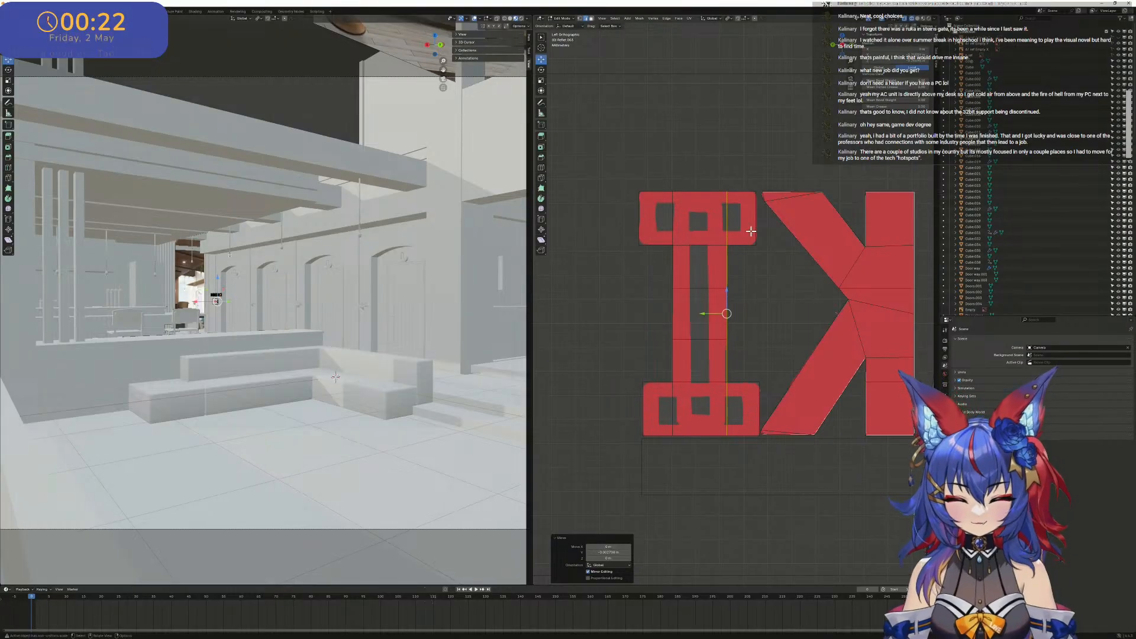
{"action": "middle_click_drag", "start_coordinate": [742, 233], "coordinate": [573, 307], "text": "shift"}
{"action": "scroll", "coordinate": [620, 275], "scroll_direction": "down", "scroll_amount": 3}
{"action": "scroll", "coordinate": [693, 296], "scroll_direction": "up", "scroll_amount": 3}
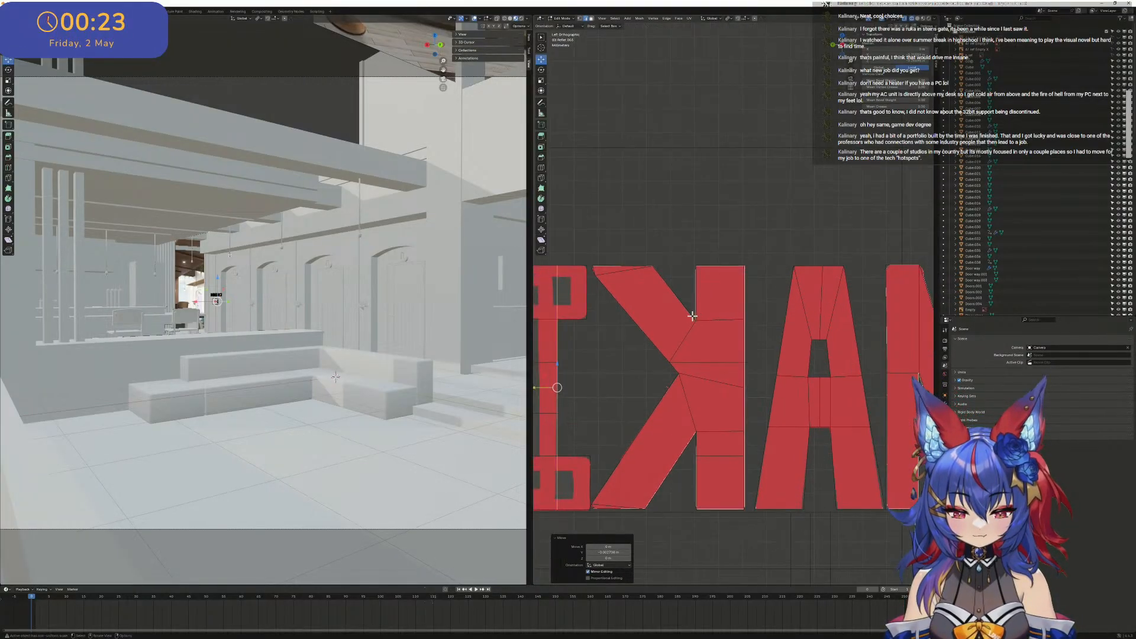
- Examine the EMAKI sign from several angles and compare its placement on the shelf beside the purple door in the reference
{"action": "middle_click_drag", "start_coordinate": [703, 289], "coordinate": [852, 297], "text": "shift"}
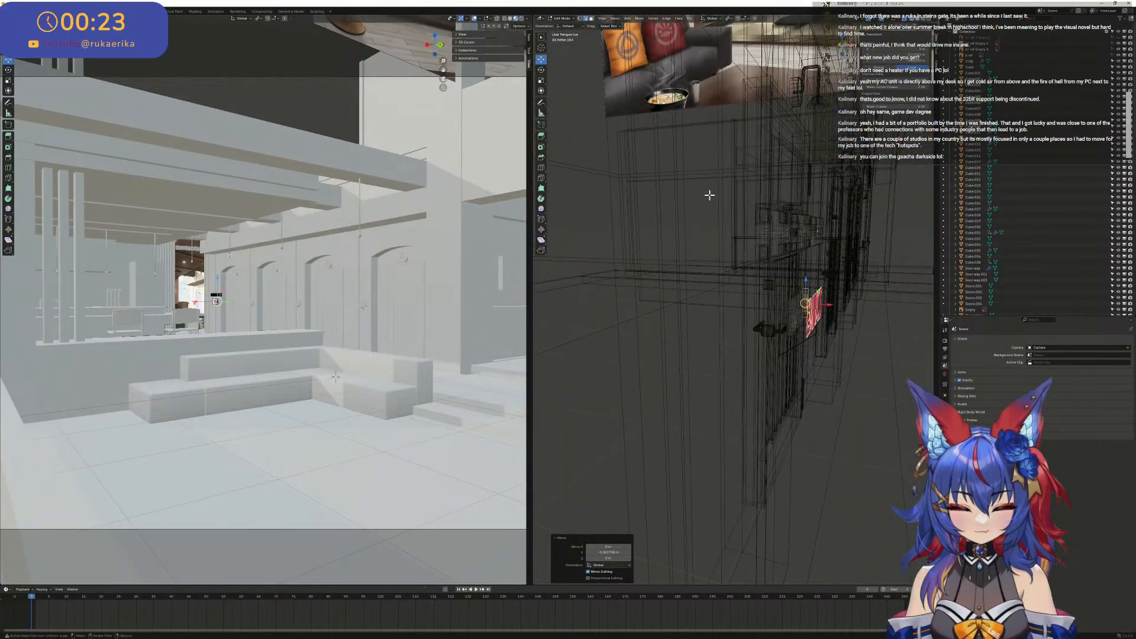
{"action": "left_click_drag", "start_coordinate": [713, 191], "coordinate": [878, 266]}
{"action": "middle_click_drag", "start_coordinate": [840, 256], "coordinate": [768, 342]}
{"action": "key", "text": "x"}
{"action": "left_click", "coordinate": [812, 239]}
{"action": "scroll", "coordinate": [772, 298], "scroll_direction": "up", "scroll_amount": 5}
{"action": "scroll", "coordinate": [181, 309], "scroll_direction": "up", "scroll_amount": 5}
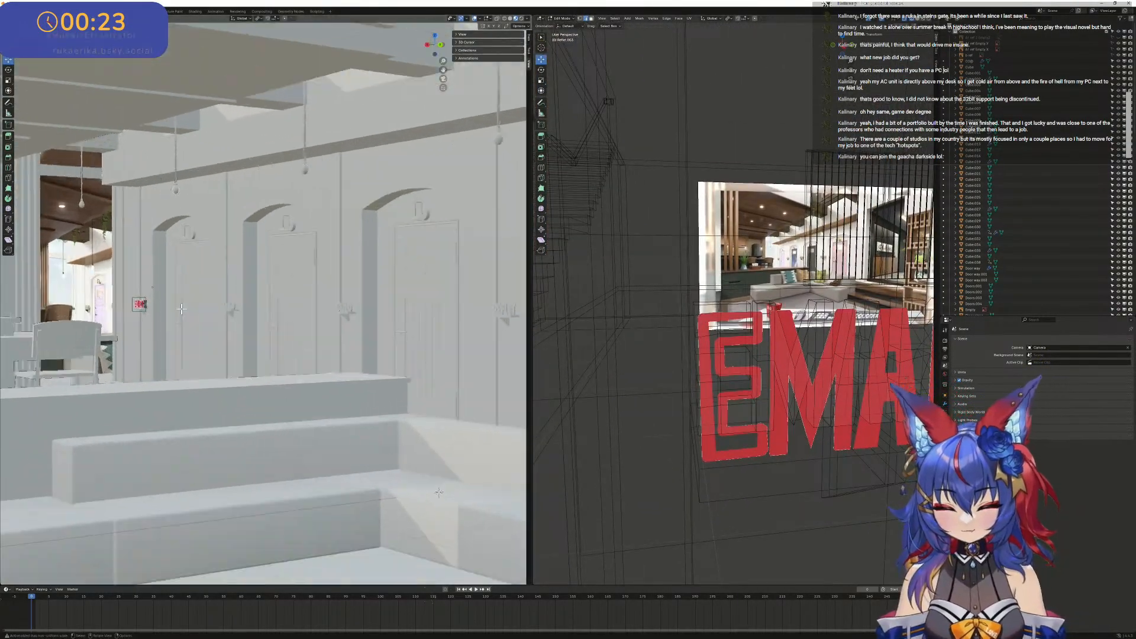
{"action": "scroll", "coordinate": [182, 309], "scroll_direction": "up", "scroll_amount": 10}
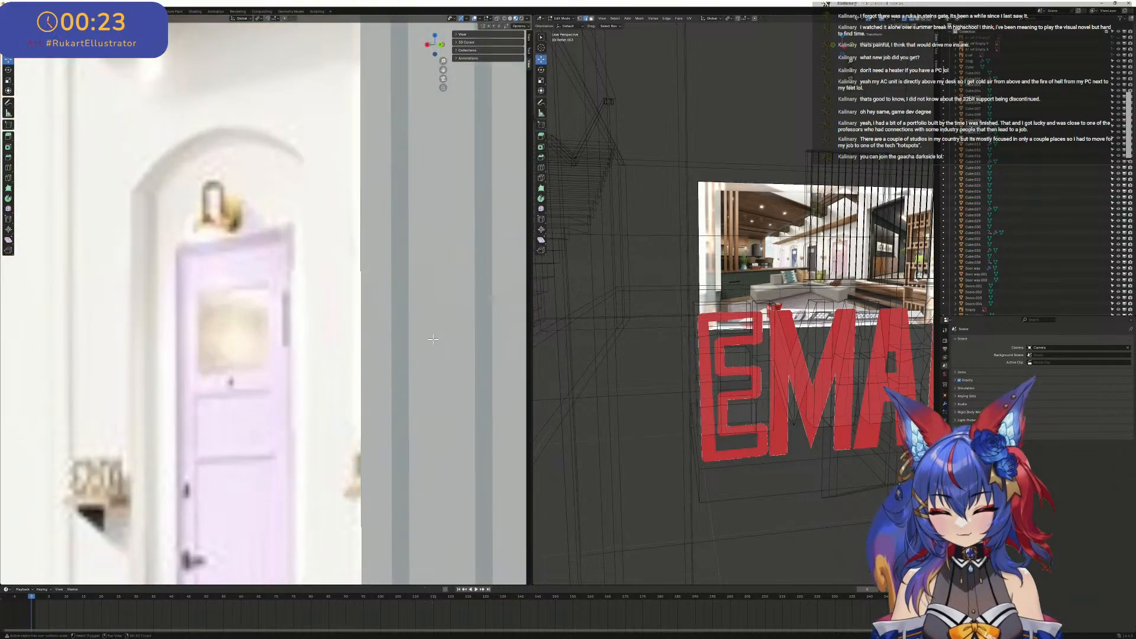
{"action": "middle_click_drag", "start_coordinate": [441, 340], "coordinate": [227, 309], "text": "shift"}
{"action": "middle_click_drag", "start_coordinate": [477, 312], "coordinate": [388, 285], "text": "shift"}
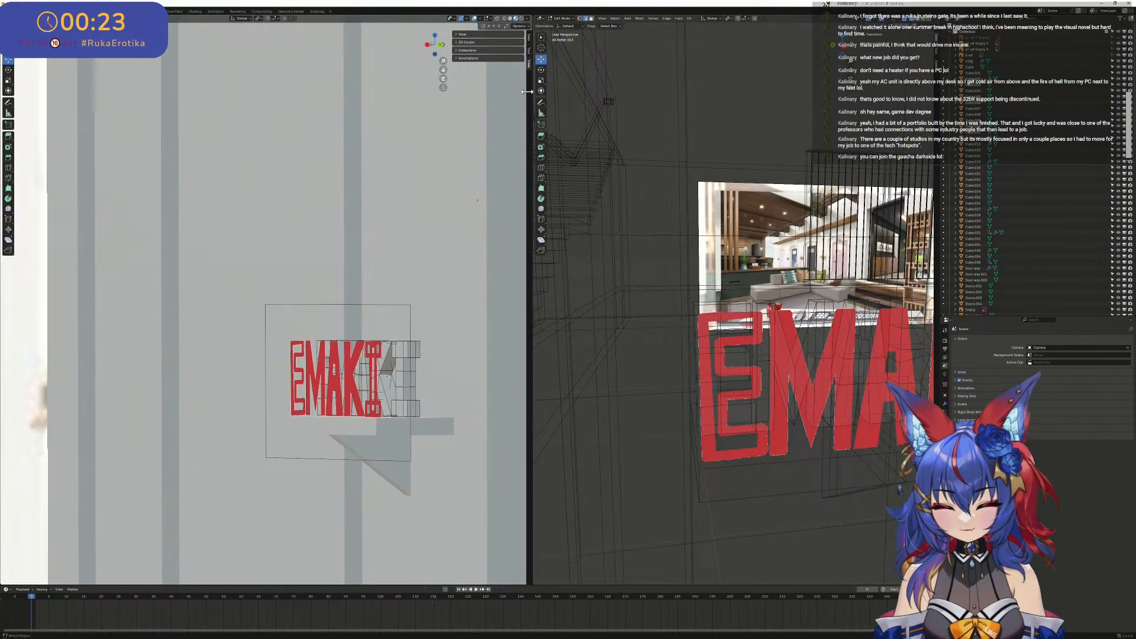
- Switch the building viewport to solid shading and enable its Face Orientation overlay
{"action": "left_click", "coordinate": [490, 19]}
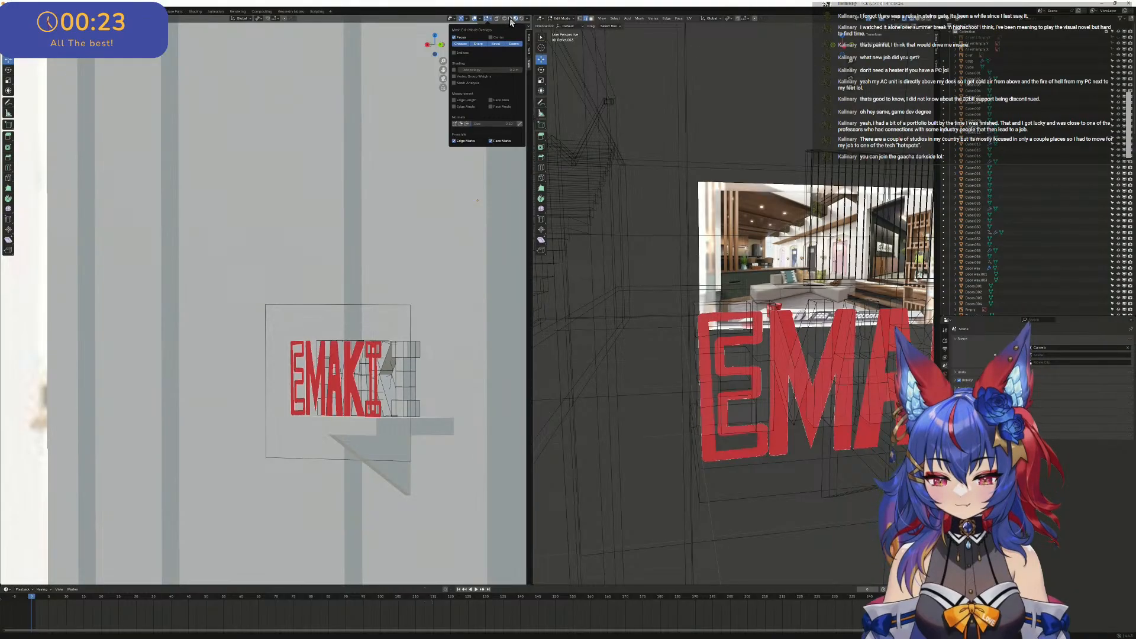
{"action": "left_click", "coordinate": [510, 19]}
{"action": "left_click", "coordinate": [491, 20]}
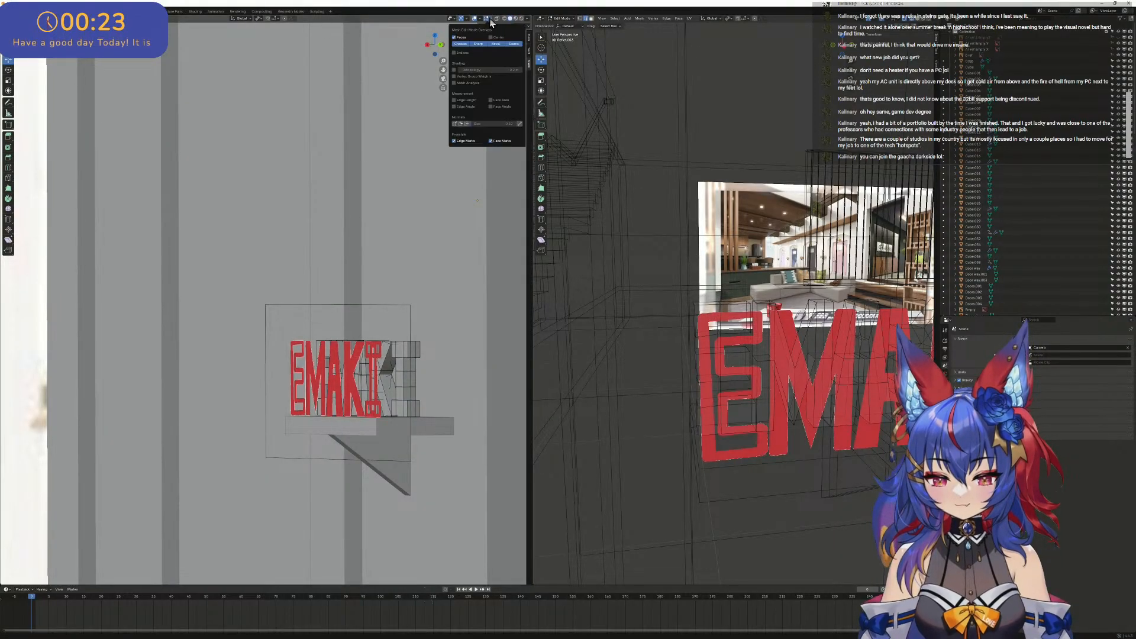
{"action": "left_click", "coordinate": [481, 19]}
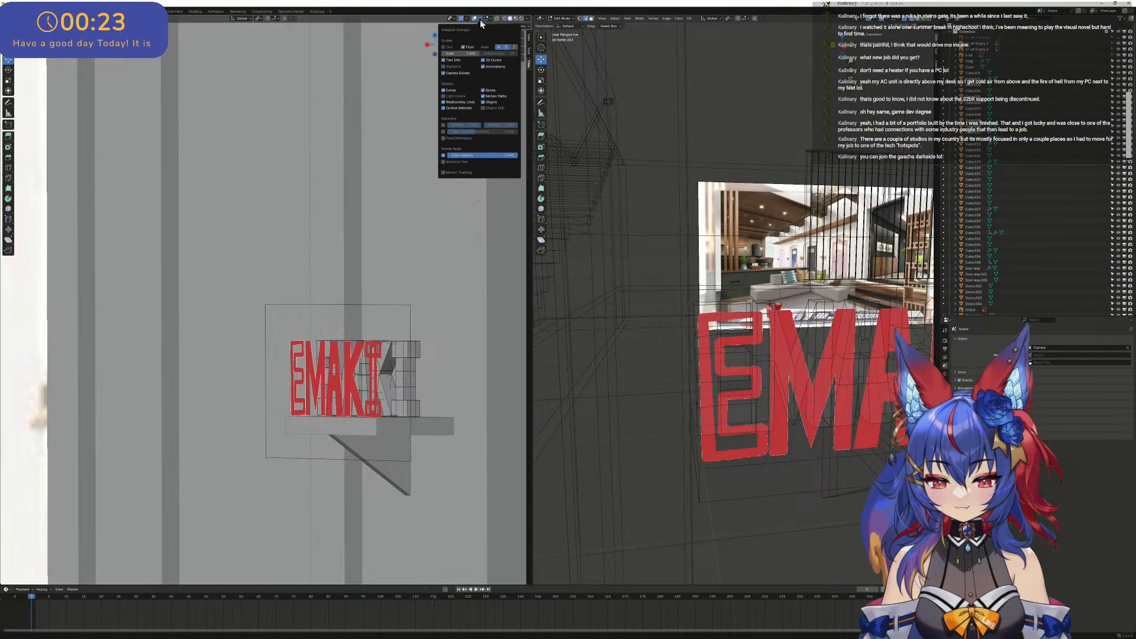
{"action": "left_click", "coordinate": [446, 138]}
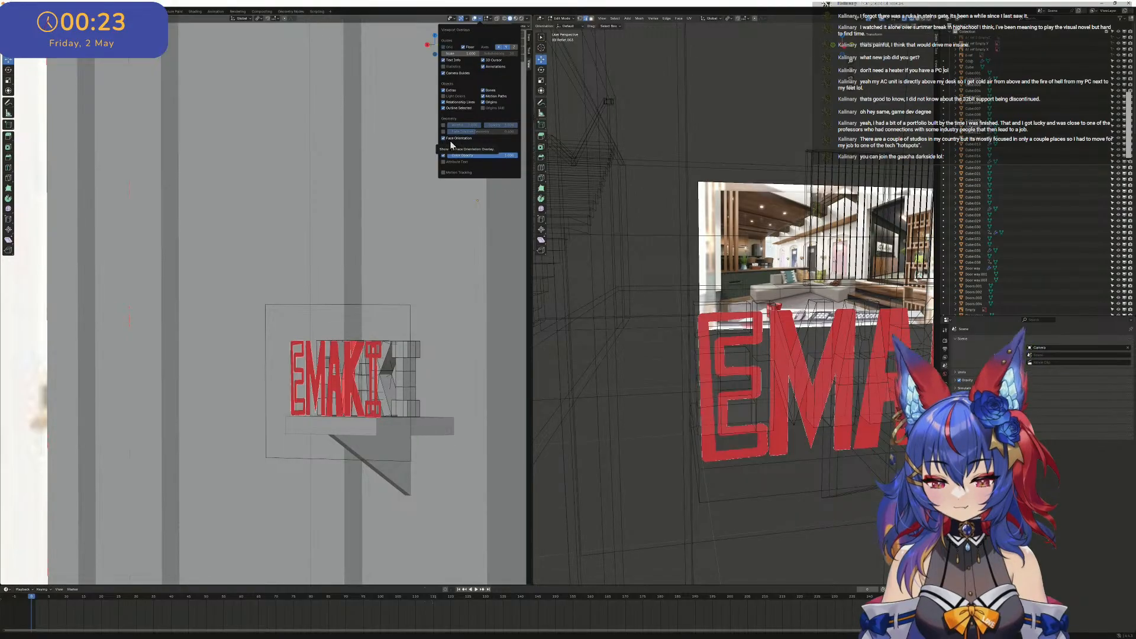
- Examine the building's face orientation from inside and outside, and view the sign obliquely
{"action": "scroll", "coordinate": [418, 335], "scroll_direction": "up", "scroll_amount": 1}
{"action": "scroll", "coordinate": [414, 339], "scroll_direction": "down", "scroll_amount": 12}
{"action": "middle_click_drag", "start_coordinate": [413, 343], "coordinate": [423, 344]}
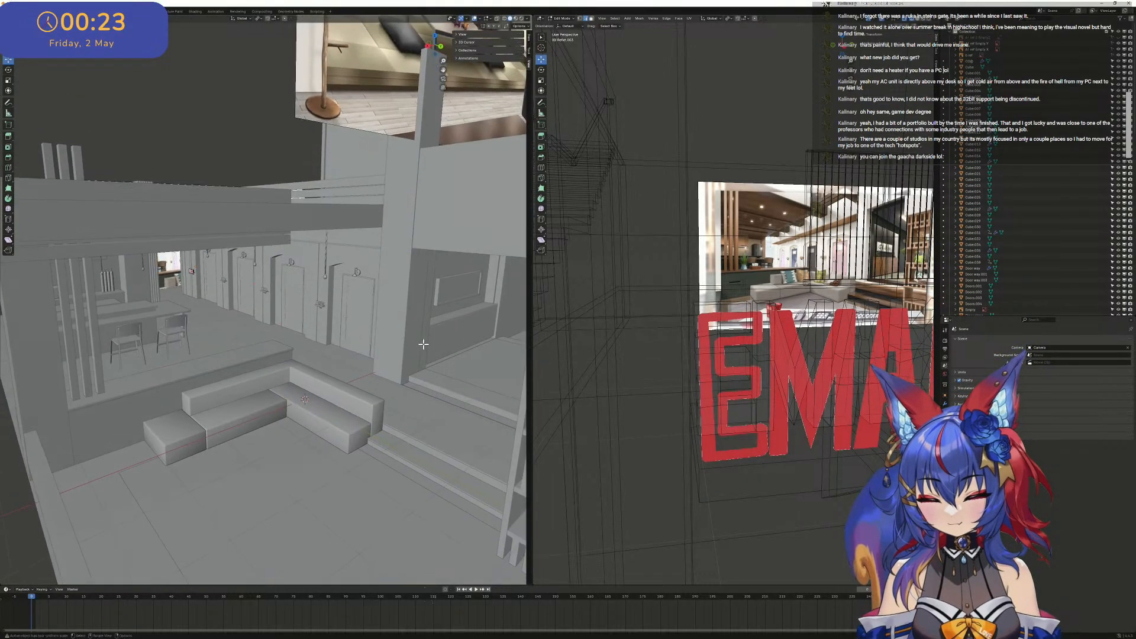
{"action": "middle_click_drag", "start_coordinate": [813, 358], "coordinate": [760, 396]}
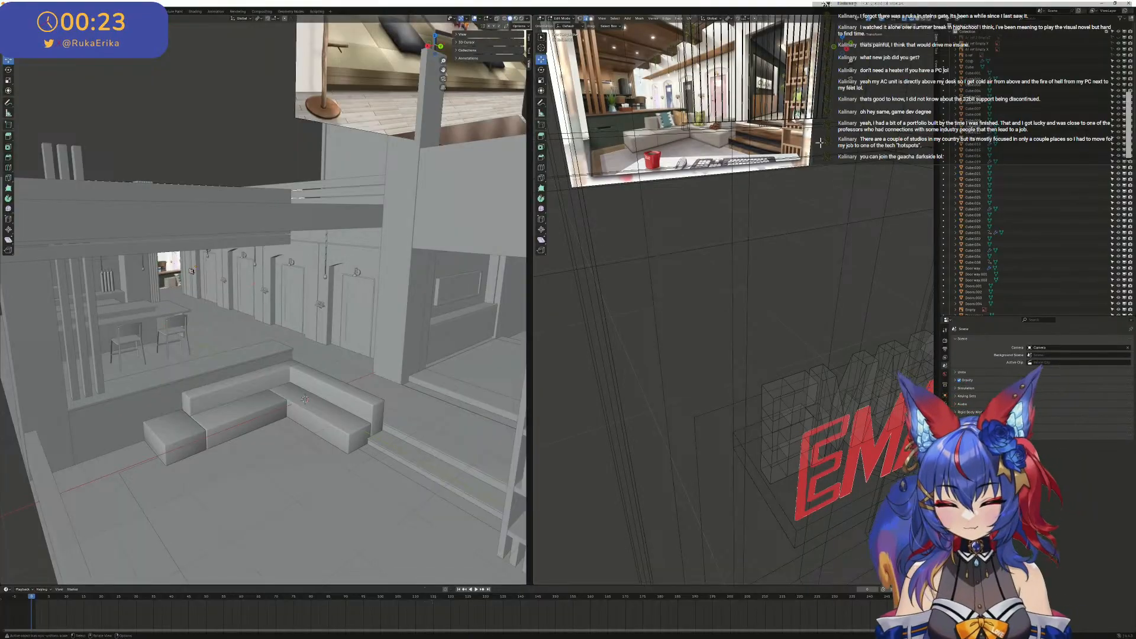
{"action": "scroll", "coordinate": [433, 87], "scroll_direction": "down", "scroll_amount": 5}
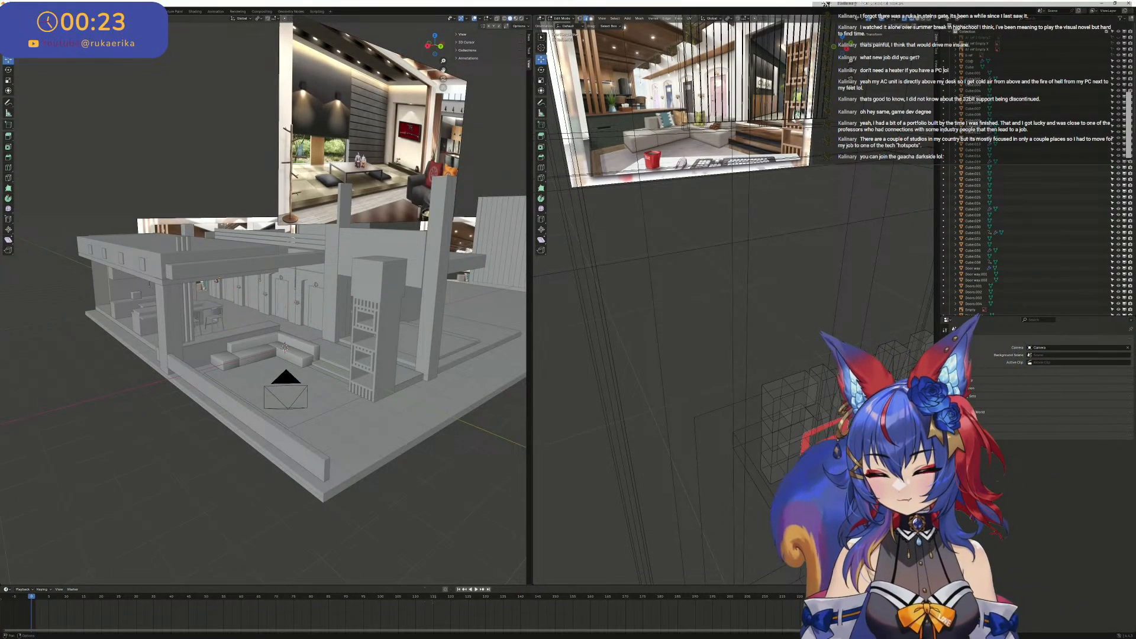
- Return the building viewport to the camera view and frame the room in it
{"action": "left_click", "coordinate": [69, 19]}
{"action": "mouse_move", "coordinate": [105, 97]}
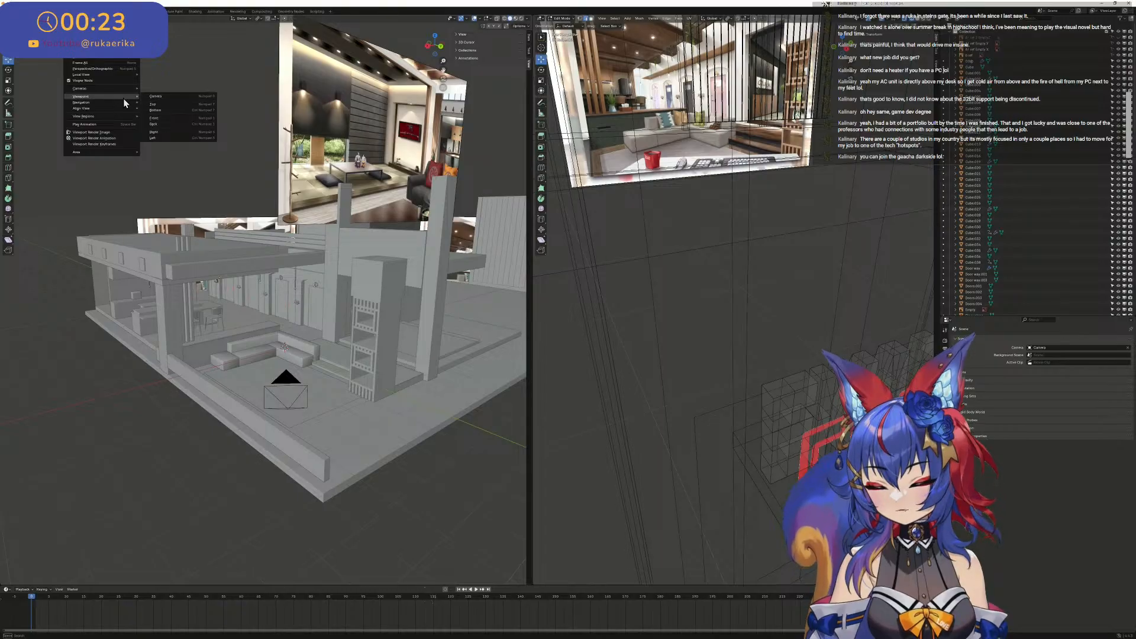
{"action": "left_click", "coordinate": [150, 96]}
{"action": "key", "text": "KP_Decimal"}
{"action": "scroll", "coordinate": [340, 150], "scroll_direction": "down", "scroll_amount": 15}
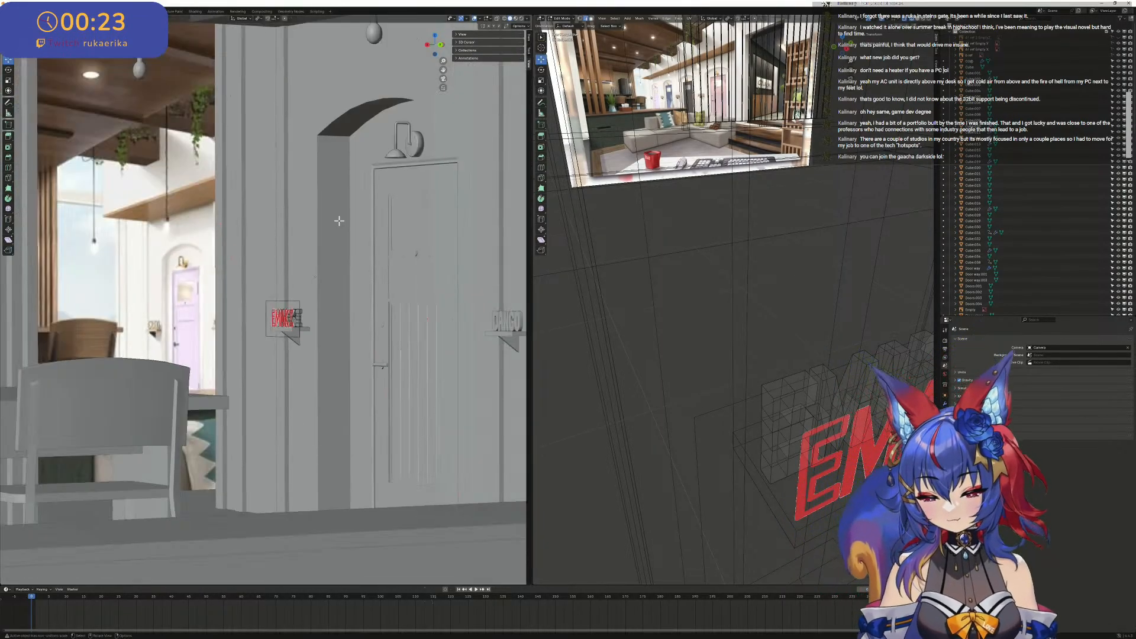
{"action": "scroll", "coordinate": [339, 220], "scroll_direction": "down", "scroll_amount": 8}
{"action": "scroll", "coordinate": [309, 236], "scroll_direction": "up", "scroll_amount": 5}
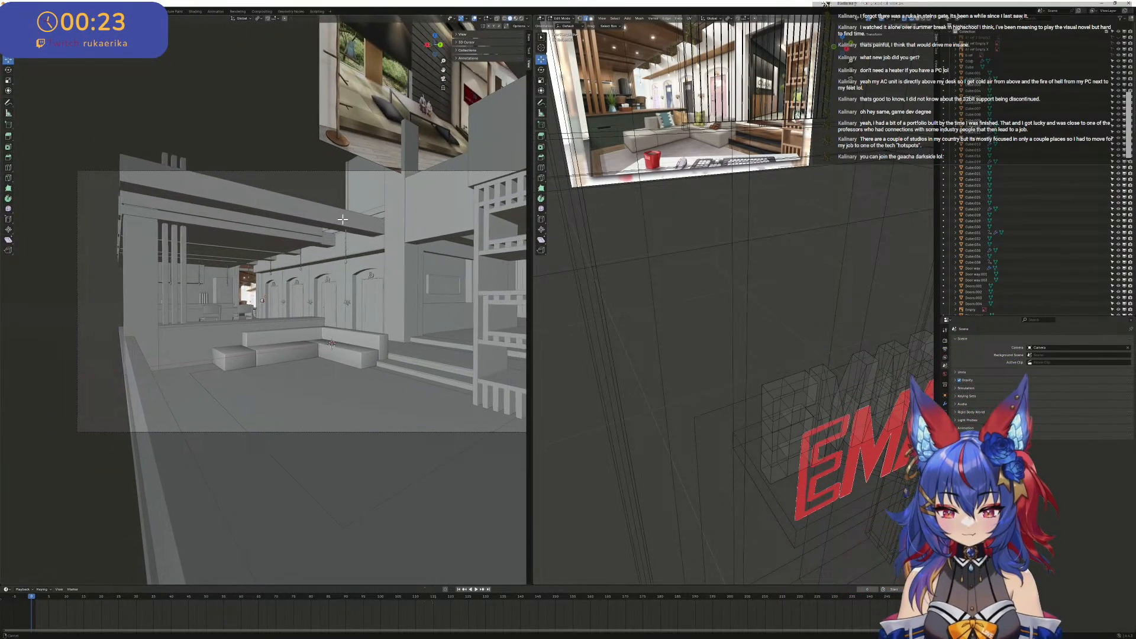
{"action": "scroll", "coordinate": [311, 233], "scroll_direction": "up", "scroll_amount": 1}
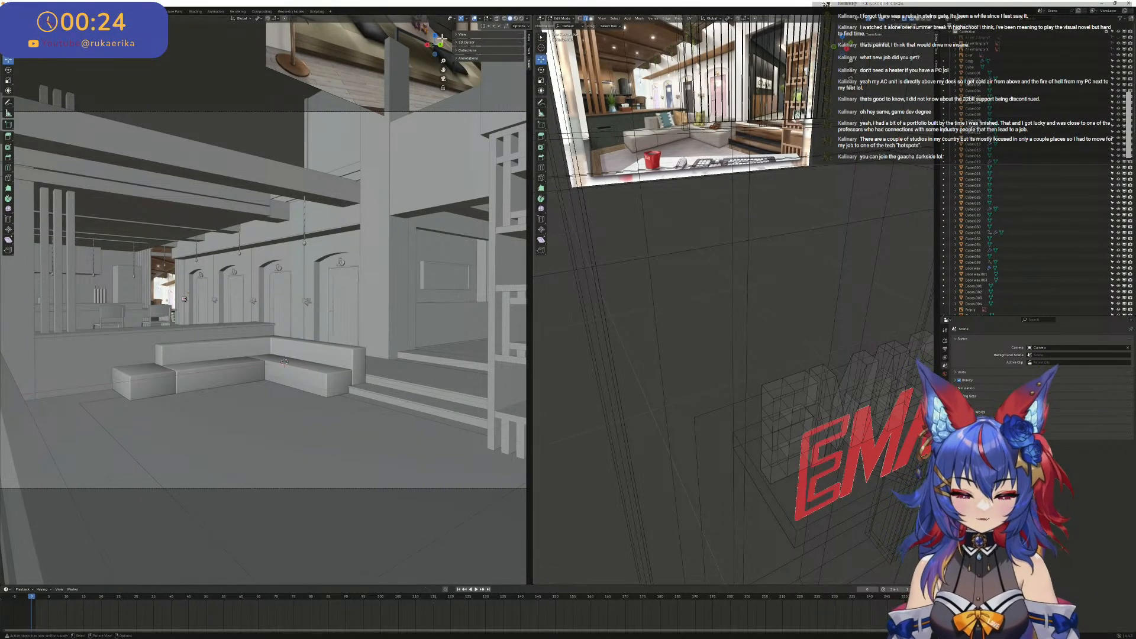
{"action": "scroll", "coordinate": [747, 305], "scroll_direction": "down", "scroll_amount": 5}
{"action": "scroll", "coordinate": [803, 339], "scroll_direction": "up", "scroll_amount": 4}
- Leave Edit Mode and delete the red EMAKI reference image in front of the sign
{"action": "middle_click_drag", "start_coordinate": [810, 322], "coordinate": [925, 244], "text": "shift"}
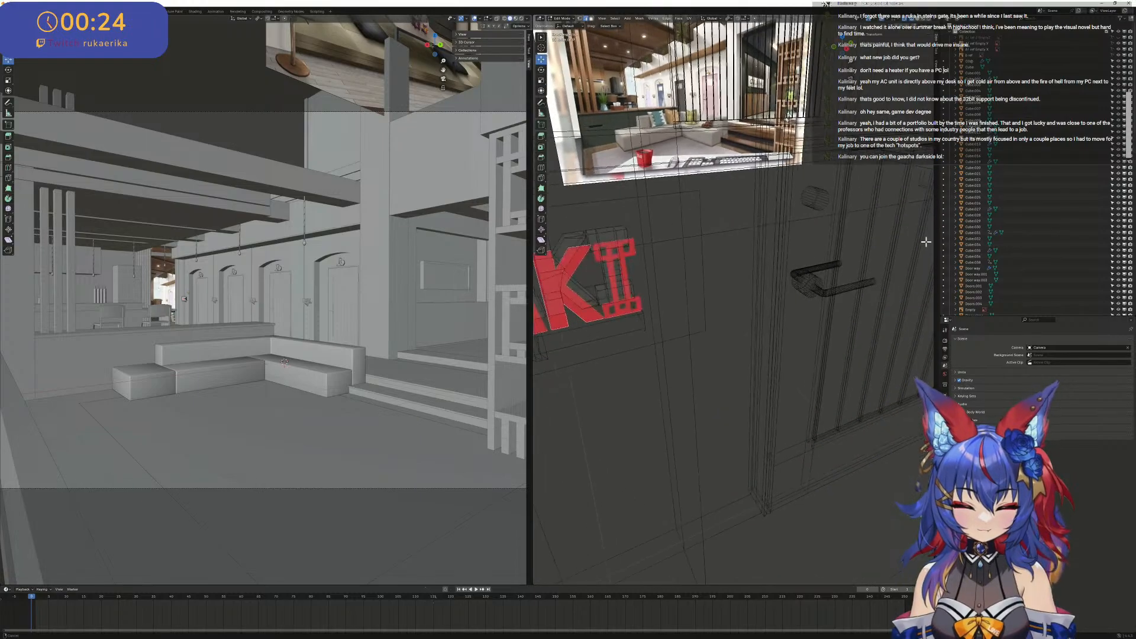
{"action": "scroll", "coordinate": [704, 271], "scroll_direction": "down", "scroll_amount": 4}
{"action": "middle_click_drag", "start_coordinate": [704, 271], "coordinate": [736, 325]}
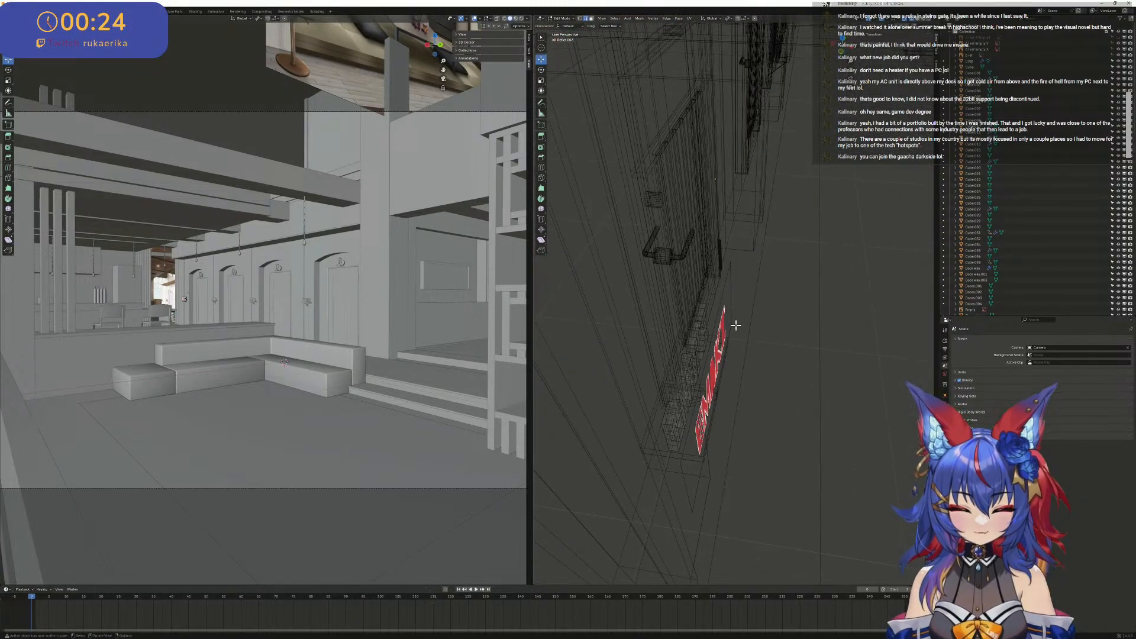
{"action": "key", "text": "Tab"}
{"action": "left_click", "coordinate": [727, 334]}
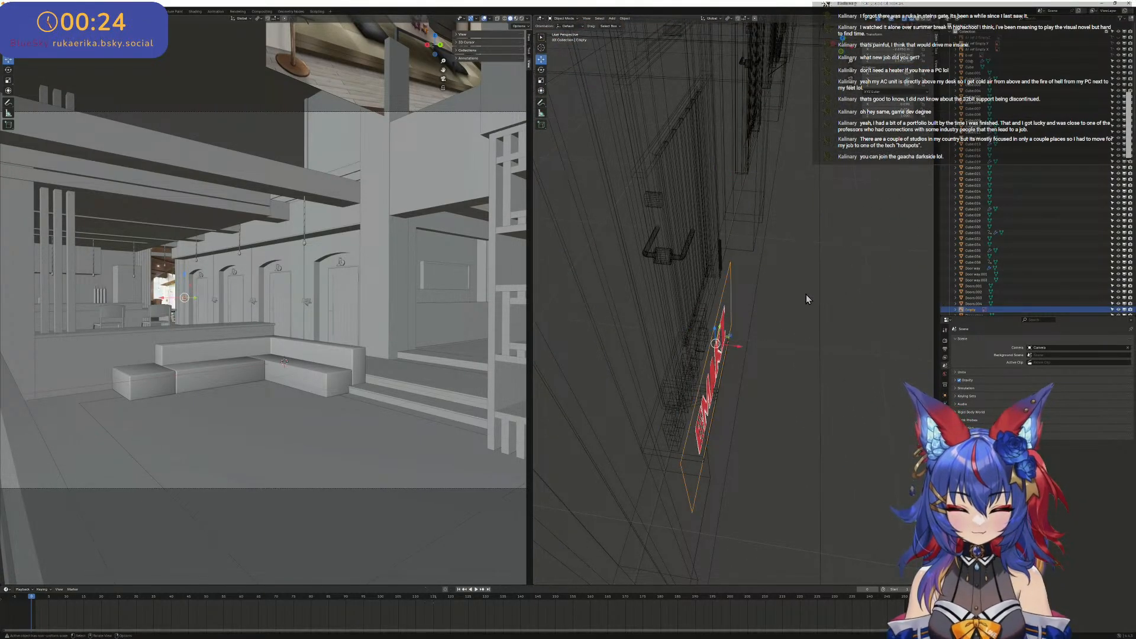
{"action": "key", "text": "Delete"}
- Open the EMAKI lettering for mesh editing in the right orthographic view
{"action": "middle_click_drag", "start_coordinate": [831, 273], "coordinate": [793, 373]}
{"action": "middle_click_drag", "start_coordinate": [763, 274], "coordinate": [729, 283]}
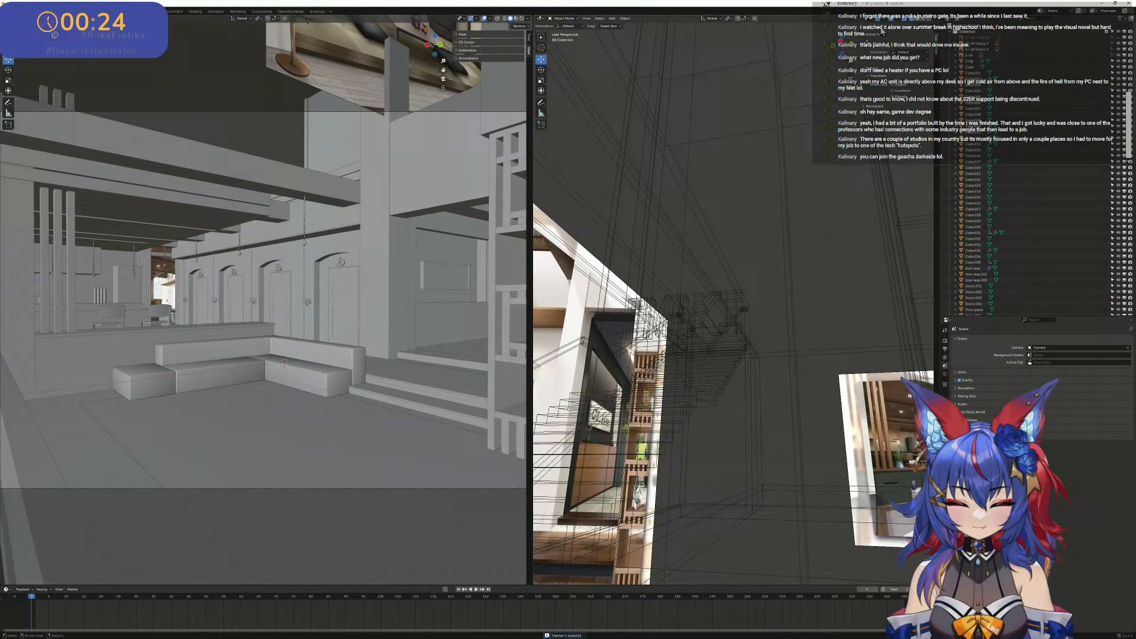
{"action": "left_click", "coordinate": [843, 48]}
{"action": "scroll", "coordinate": [726, 282], "scroll_direction": "up", "scroll_amount": 10}
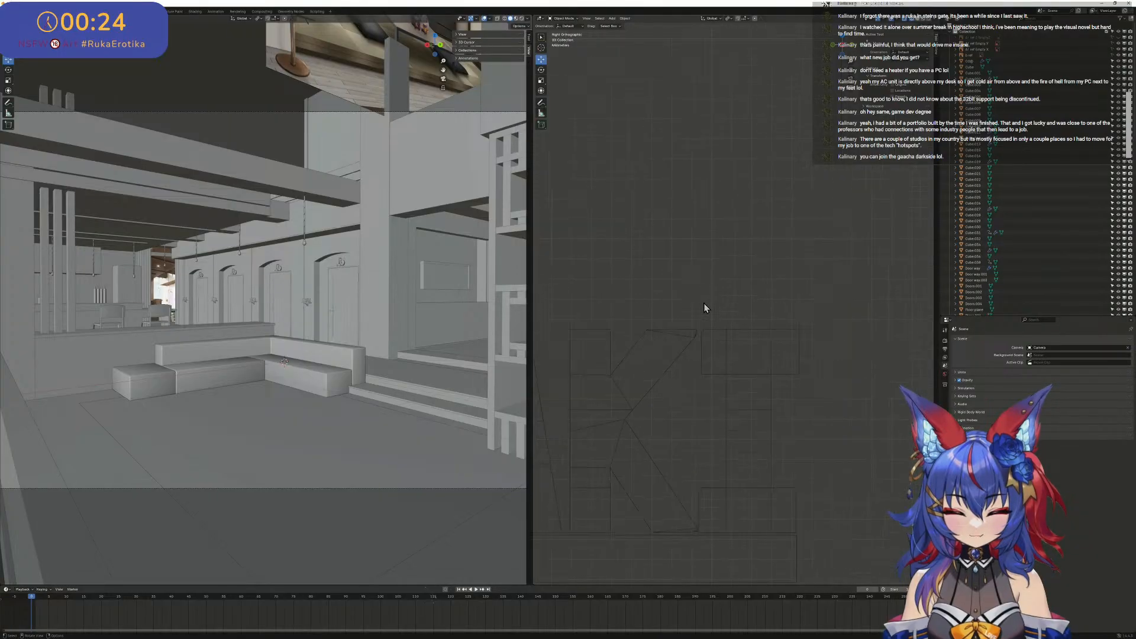
{"action": "middle_click_drag", "start_coordinate": [634, 366], "coordinate": [721, 161], "text": "shift"}
{"action": "scroll", "coordinate": [725, 184], "scroll_direction": "down", "scroll_amount": 2}
{"action": "middle_click_drag", "start_coordinate": [730, 203], "coordinate": [784, 212], "text": "shift"}
{"action": "scroll", "coordinate": [790, 426], "scroll_direction": "down", "scroll_amount": 3}
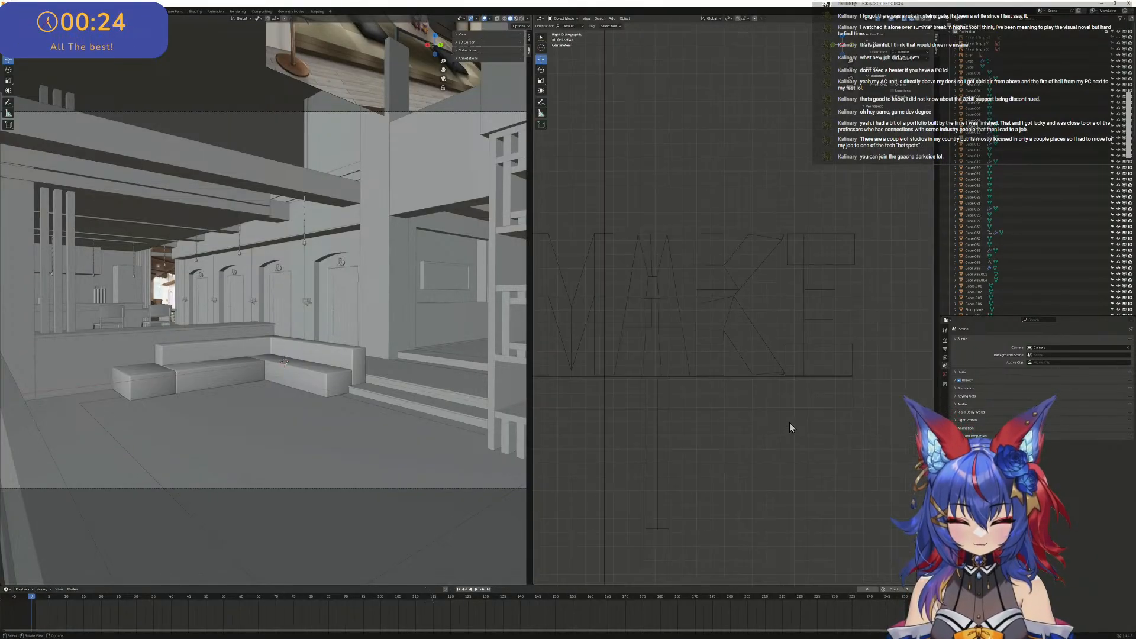
{"action": "scroll", "coordinate": [775, 385], "scroll_direction": "down", "scroll_amount": 2}
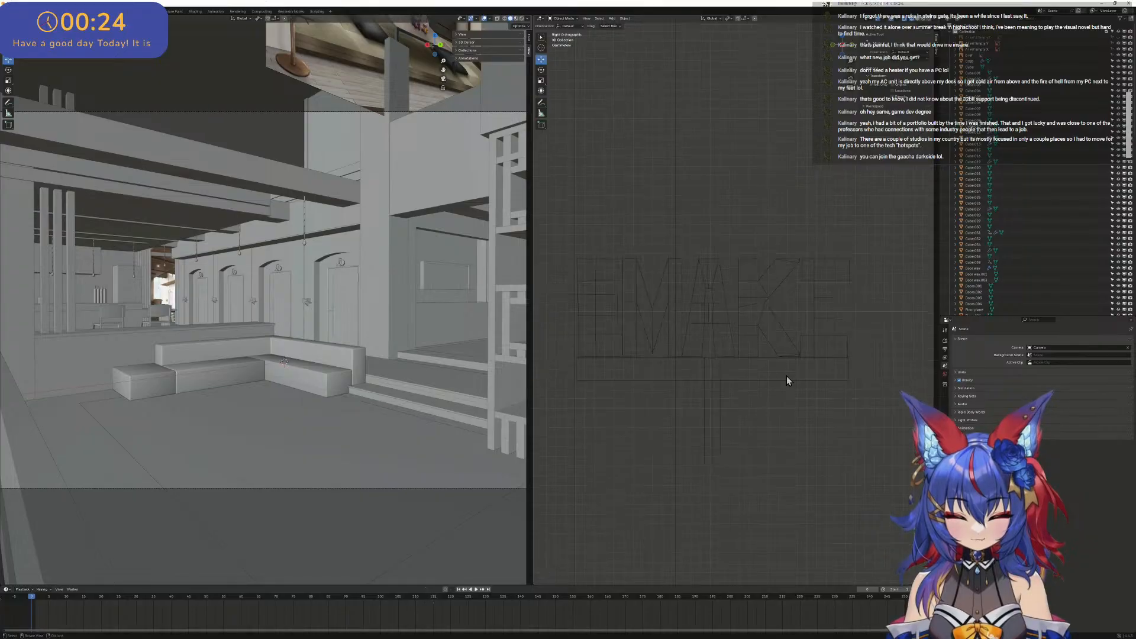
{"action": "left_click", "coordinate": [810, 323]}
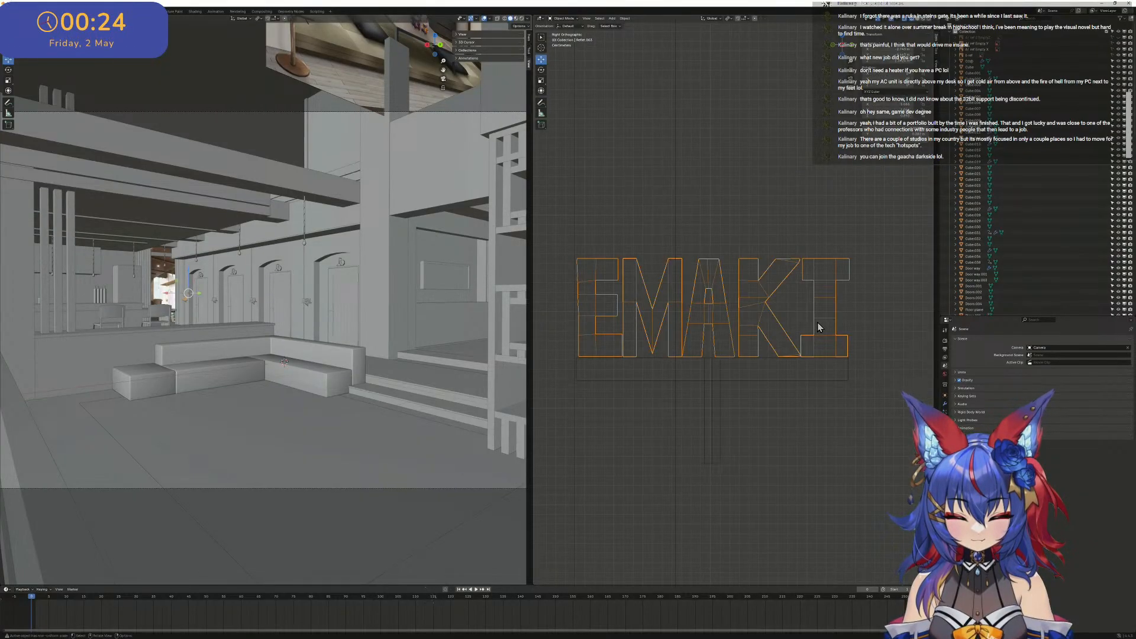
{"action": "key", "text": "Tab"}
- Flatten the bottom vertices of the letters, including the K's lower leg corner, by scaling them to 0 along Z
{"action": "left_click_drag", "start_coordinate": [882, 390], "coordinate": [557, 355]}
{"action": "scroll", "coordinate": [711, 355], "scroll_direction": "up", "scroll_amount": 5}
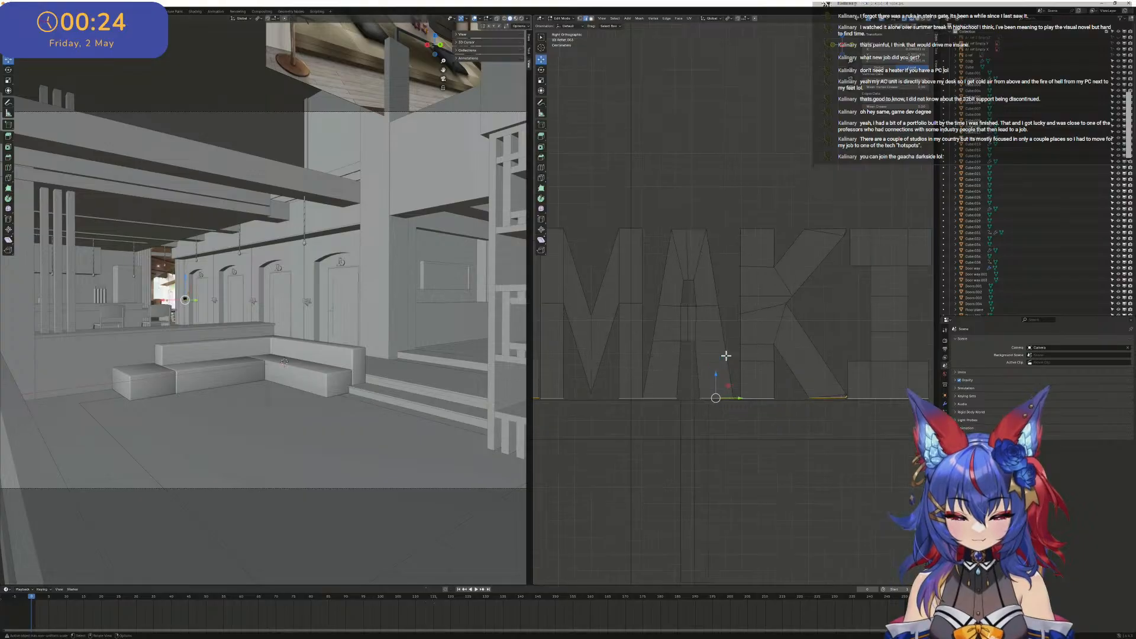
{"action": "scroll", "coordinate": [681, 385], "scroll_direction": "up", "scroll_amount": 6}
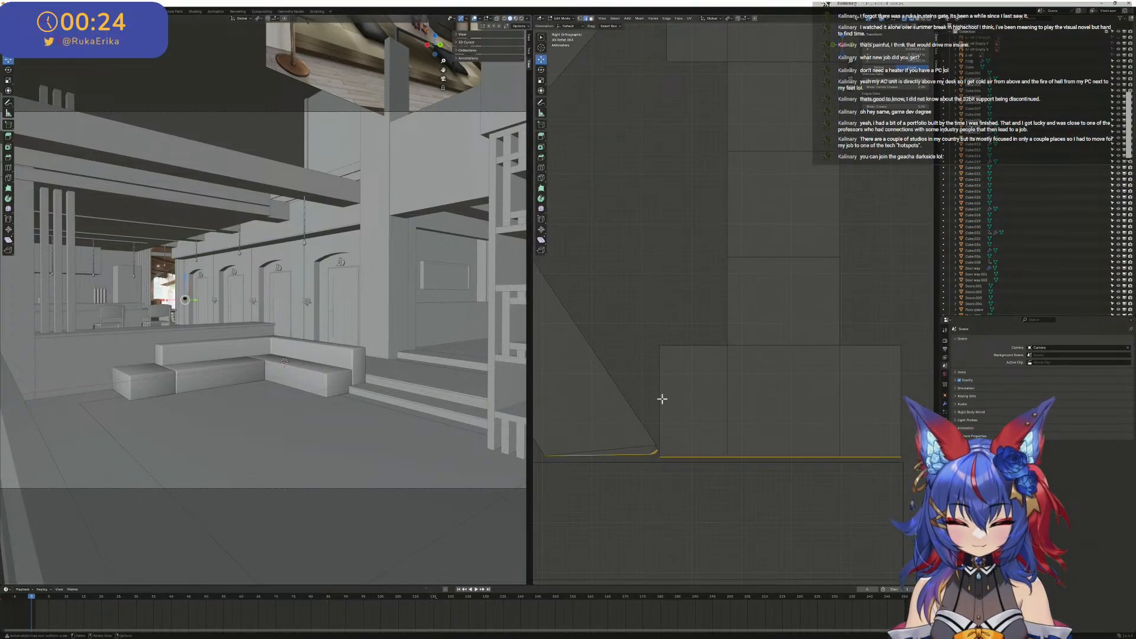
{"action": "middle_click_drag", "start_coordinate": [665, 428], "coordinate": [718, 300], "text": "shift"}
{"action": "scroll", "coordinate": [698, 355], "scroll_direction": "up", "scroll_amount": 5}
{"action": "middle_click_drag", "start_coordinate": [690, 414], "coordinate": [784, 290], "text": "shift"}
{"action": "scroll", "coordinate": [745, 337], "scroll_direction": "up", "scroll_amount": 1}
{"action": "scroll", "coordinate": [719, 368], "scroll_direction": "up", "scroll_amount": 1}
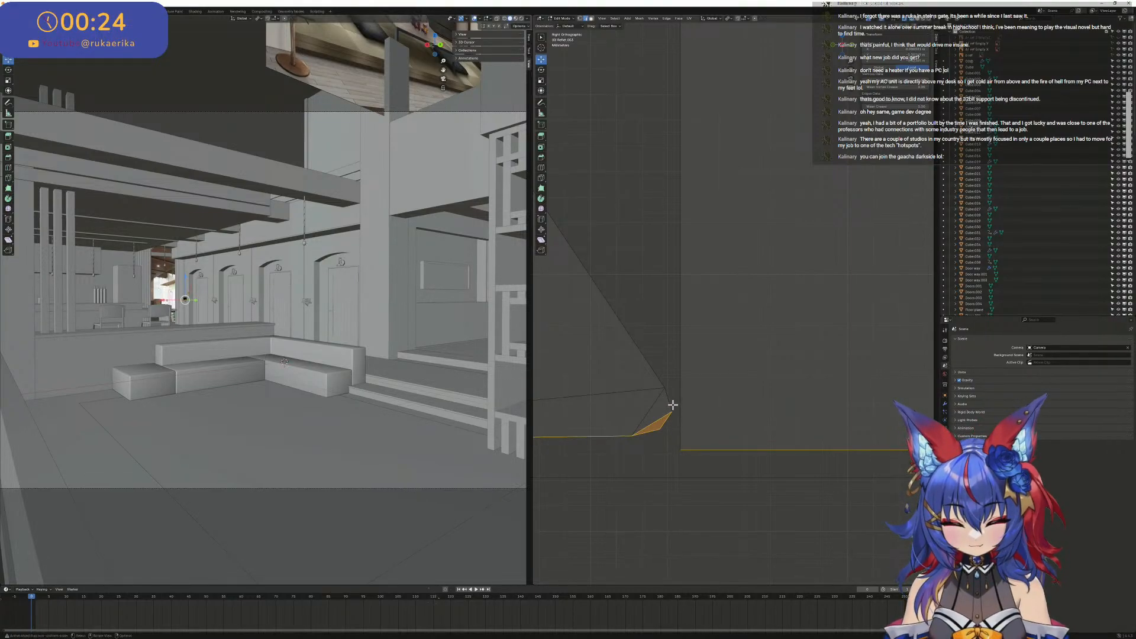
{"action": "key", "text": "1"}
{"action": "left_click_drag", "start_coordinate": [674, 415], "coordinate": [654, 396], "text": "ctrl"}
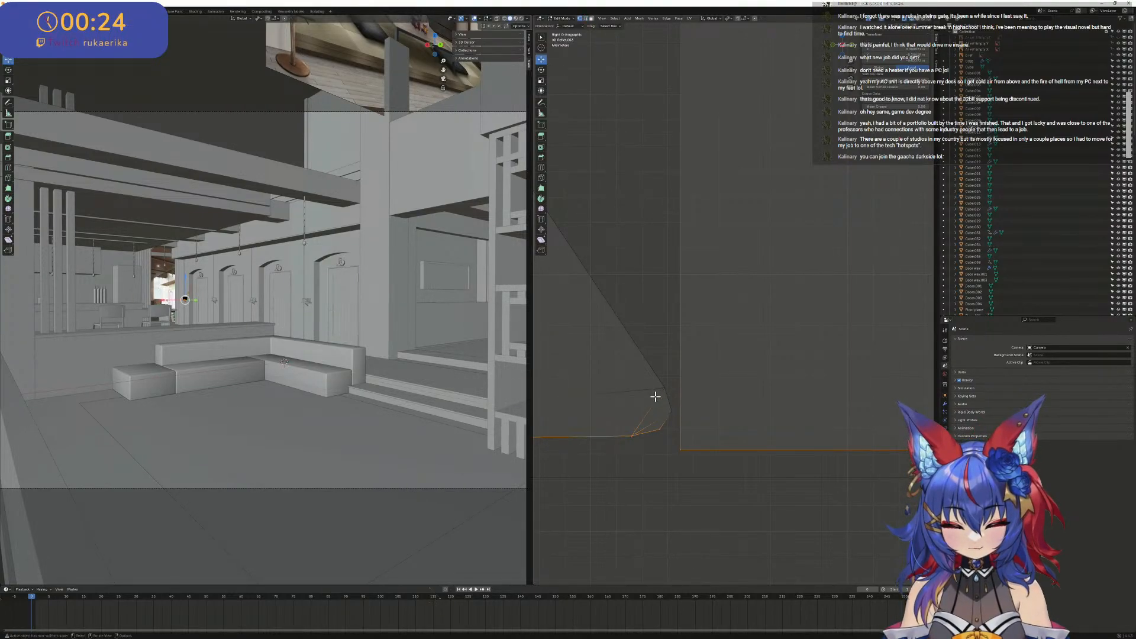
{"action": "scroll", "coordinate": [657, 397], "scroll_direction": "down", "scroll_amount": 2}
{"action": "scroll", "coordinate": [734, 377], "scroll_direction": "down", "scroll_amount": 3}
{"action": "key", "text": "s"}
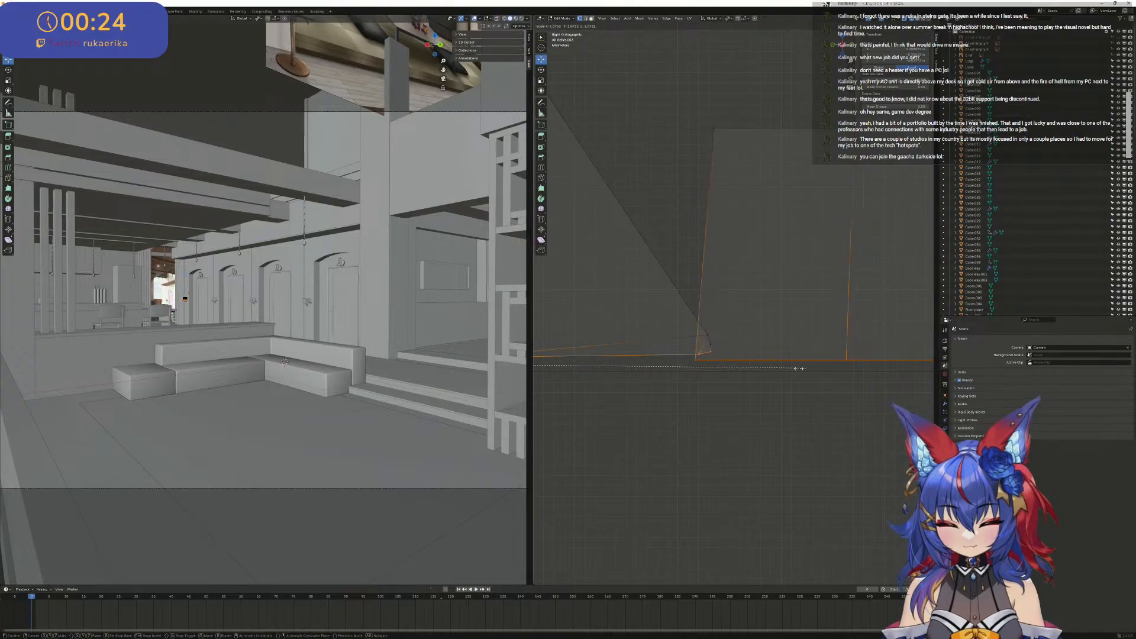
{"action": "key", "text": "z"}
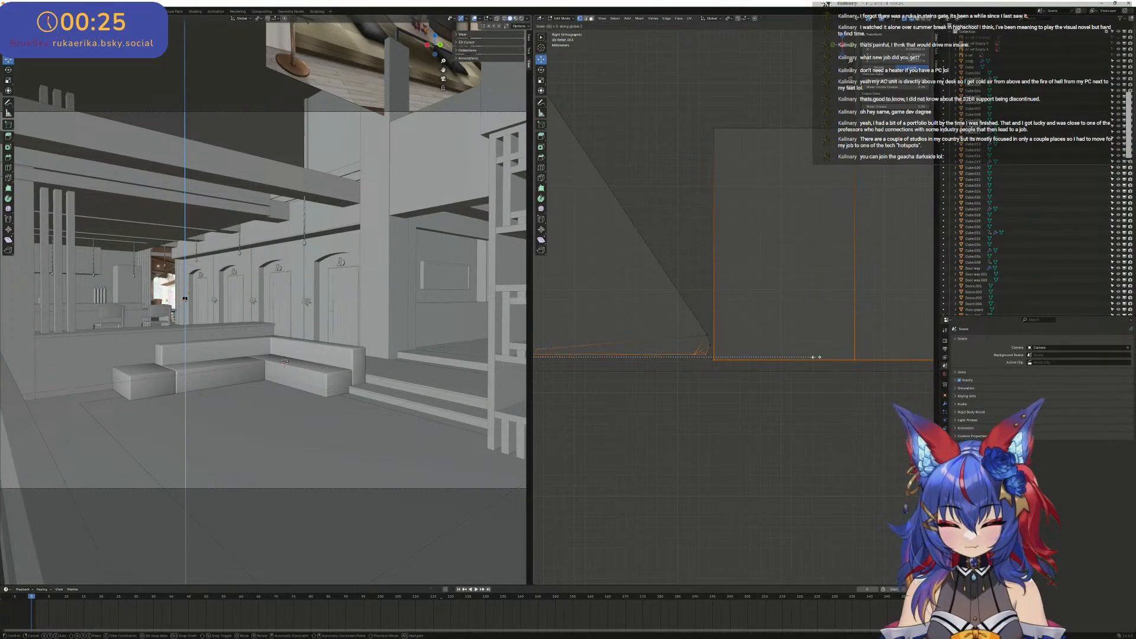
{"action": "left_click", "coordinate": [817, 357]}
{"action": "scroll", "coordinate": [686, 339], "scroll_direction": "down", "scroll_amount": 5}
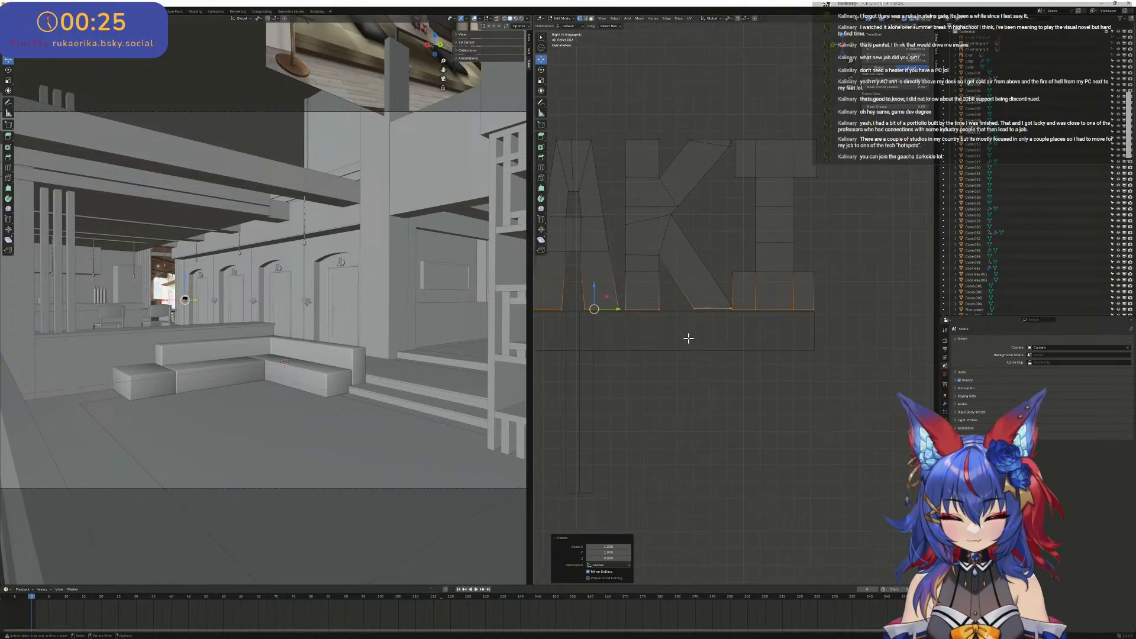
- Examine the letters' bottom edges in the front and right orthographic views, closing in on the K's lower leg
{"action": "middle_click_drag", "start_coordinate": [672, 326], "coordinate": [700, 329], "text": "shift"}
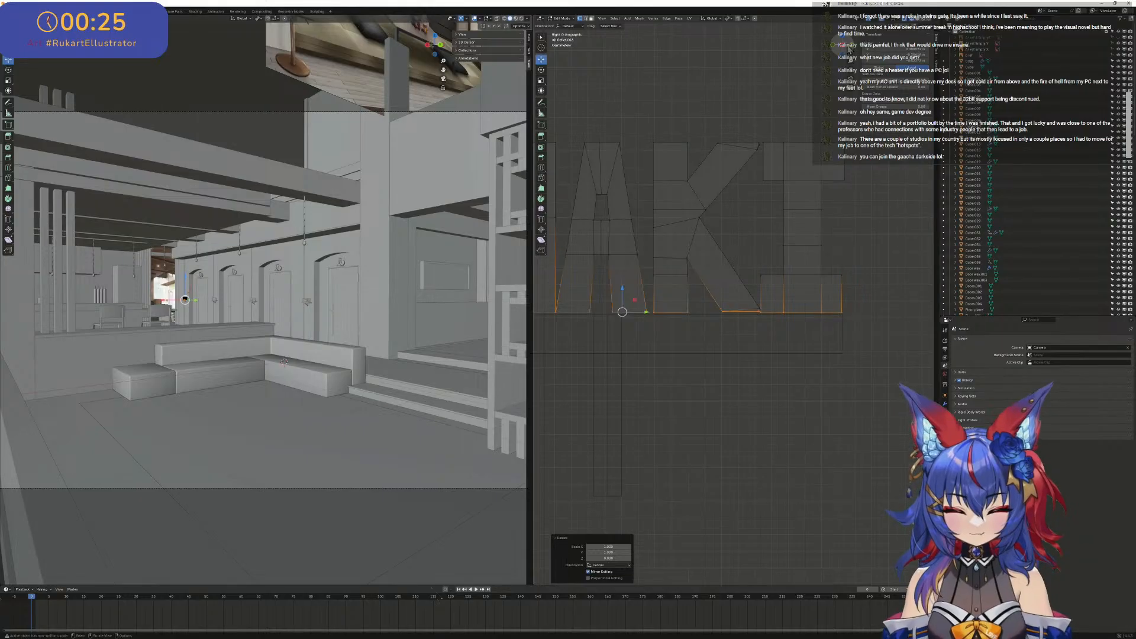
{"action": "left_click", "coordinate": [834, 46]}
{"action": "middle_click_drag", "start_coordinate": [887, 264], "coordinate": [670, 238], "text": "shift"}
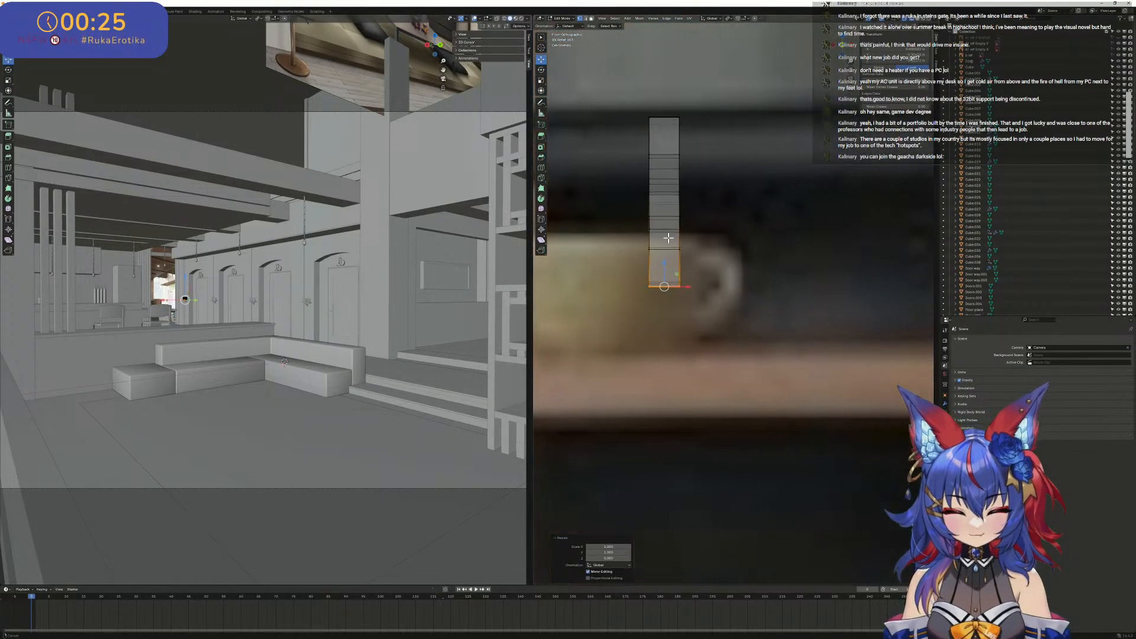
{"action": "scroll", "coordinate": [644, 284], "scroll_direction": "up", "scroll_amount": 5}
{"action": "scroll", "coordinate": [644, 284], "scroll_direction": "up", "scroll_amount": 1}
{"action": "middle_click_drag", "start_coordinate": [644, 284], "coordinate": [668, 276], "text": "shift"}
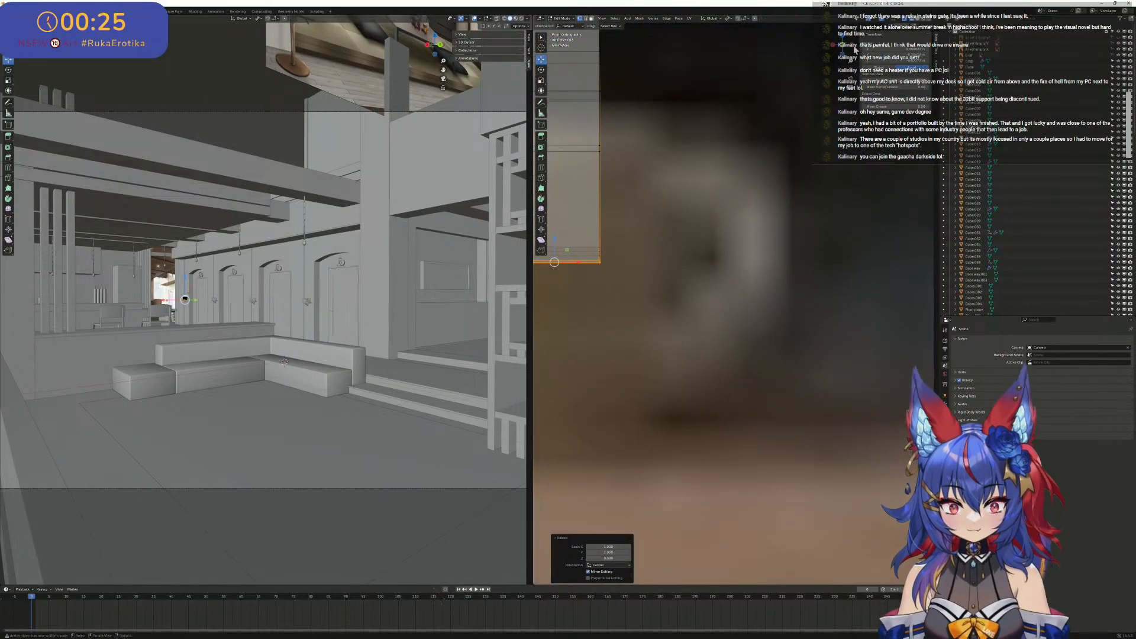
{"action": "left_click", "coordinate": [854, 50]}
{"action": "scroll", "coordinate": [753, 231], "scroll_direction": "down", "scroll_amount": 3}
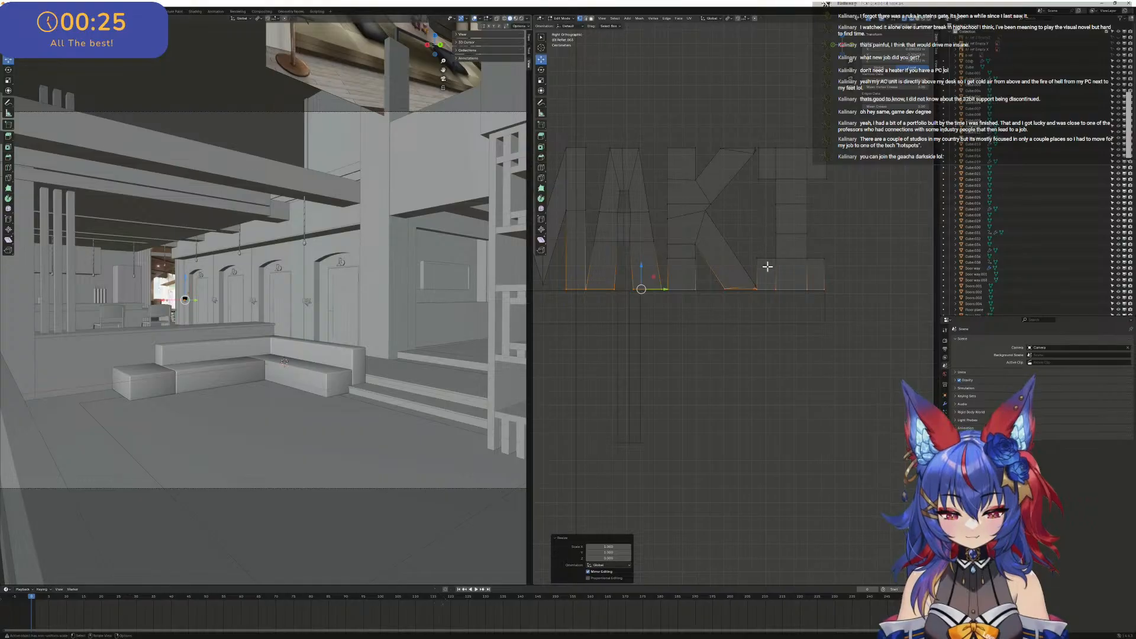
{"action": "scroll", "coordinate": [767, 267], "scroll_direction": "up", "scroll_amount": 6}
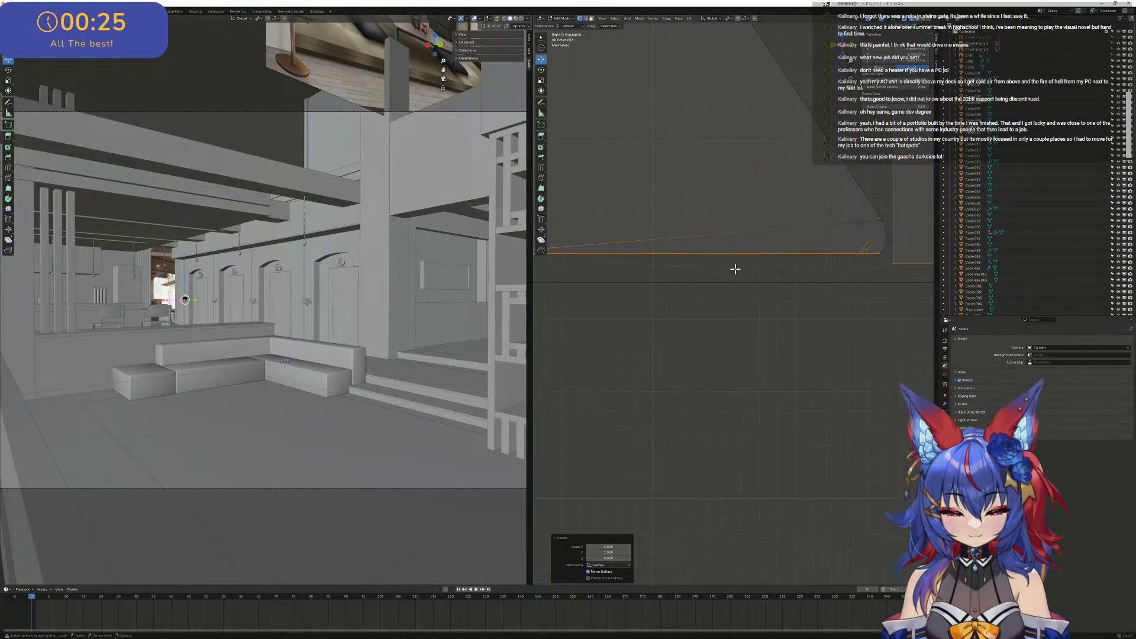
- Move the bottom vertices of the K's lower leg along Z into line with the bottom of its stem
{"action": "left_click", "coordinate": [768, 253]}
{"action": "scroll", "coordinate": [881, 265], "scroll_direction": "down", "scroll_amount": 4}
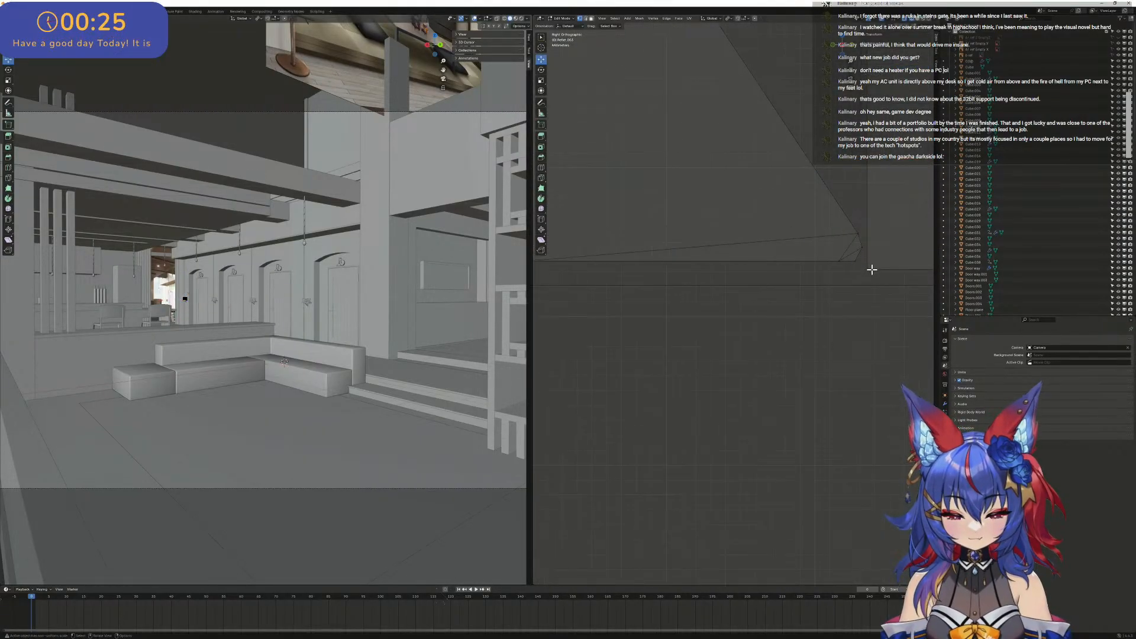
{"action": "left_click_drag", "start_coordinate": [787, 289], "coordinate": [603, 275]}
{"action": "left_click_drag", "start_coordinate": [809, 289], "coordinate": [601, 273]}
{"action": "left_click_drag", "start_coordinate": [743, 253], "coordinate": [744, 264]}
{"action": "scroll", "coordinate": [673, 255], "scroll_direction": "down", "scroll_amount": 4}
{"action": "scroll", "coordinate": [766, 269], "scroll_direction": "up", "scroll_amount": 3}
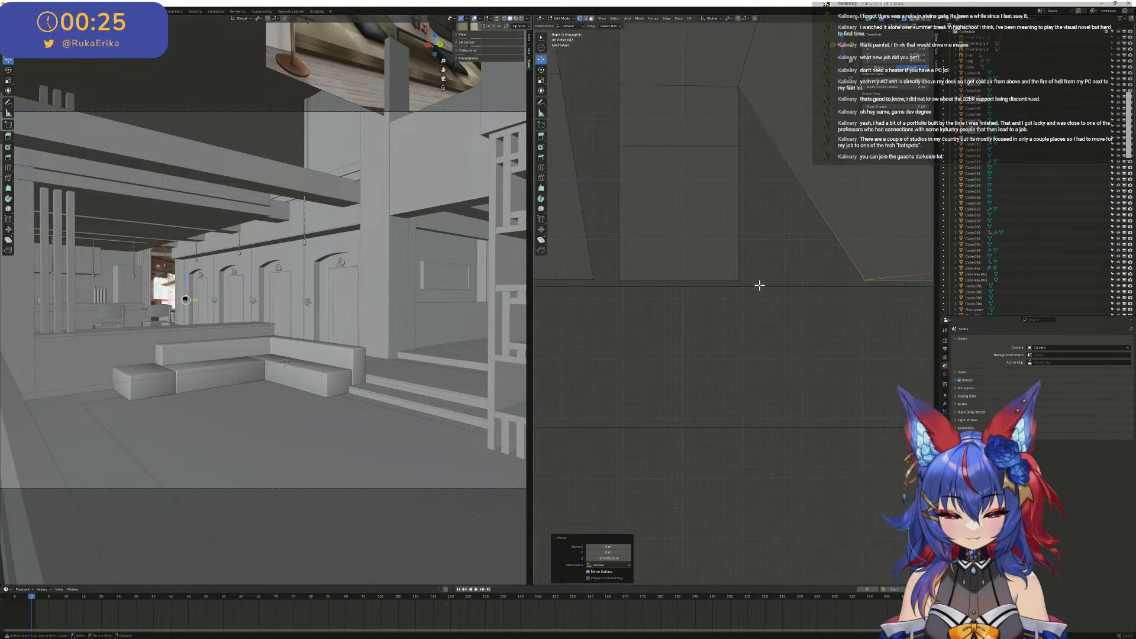
{"action": "scroll", "coordinate": [636, 276], "scroll_direction": "down", "scroll_amount": 8}
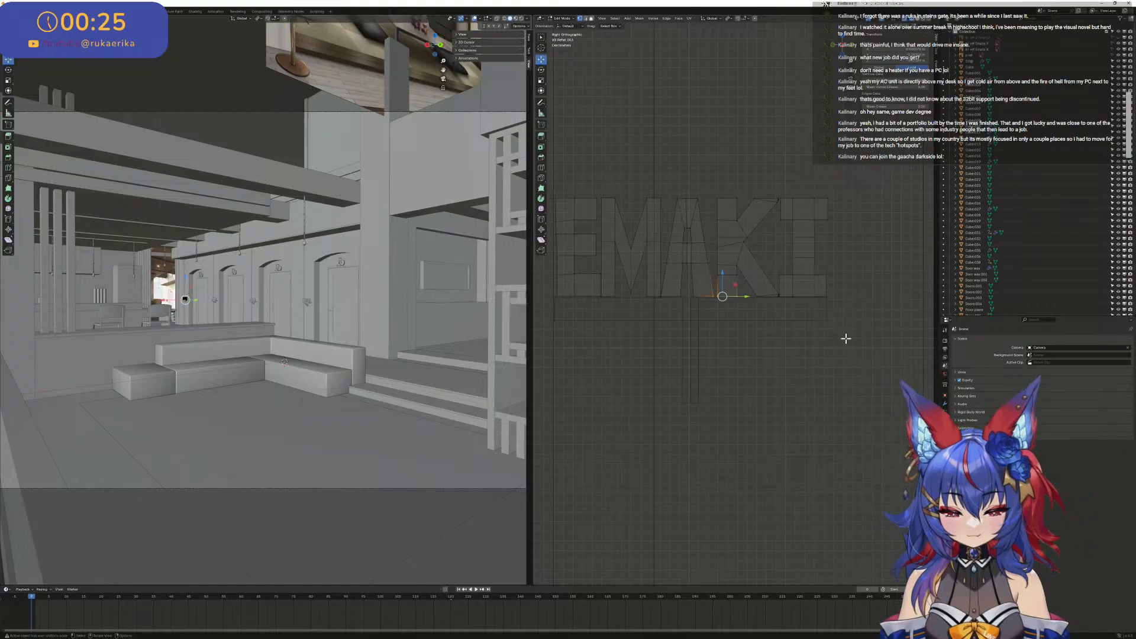
- Select the bottom vertices of the letters from M to I and flatten them by scaling to 0 along Z
{"action": "left_click_drag", "start_coordinate": [847, 338], "coordinate": [534, 296]}
{"action": "scroll", "coordinate": [720, 294], "scroll_direction": "up", "scroll_amount": 5}
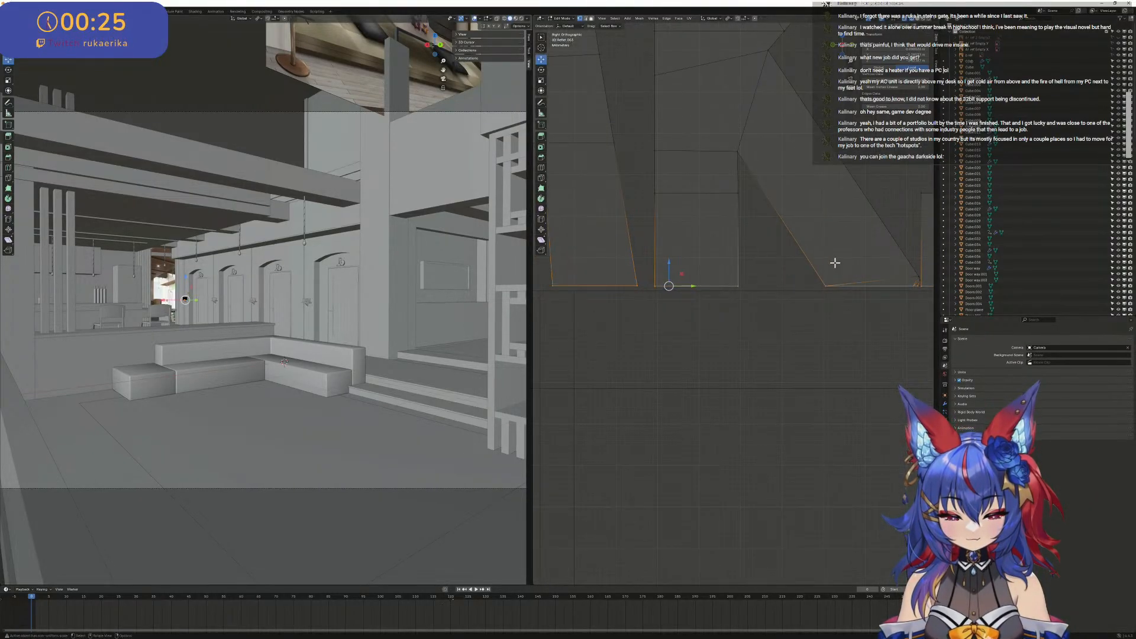
{"action": "key", "text": "s"}
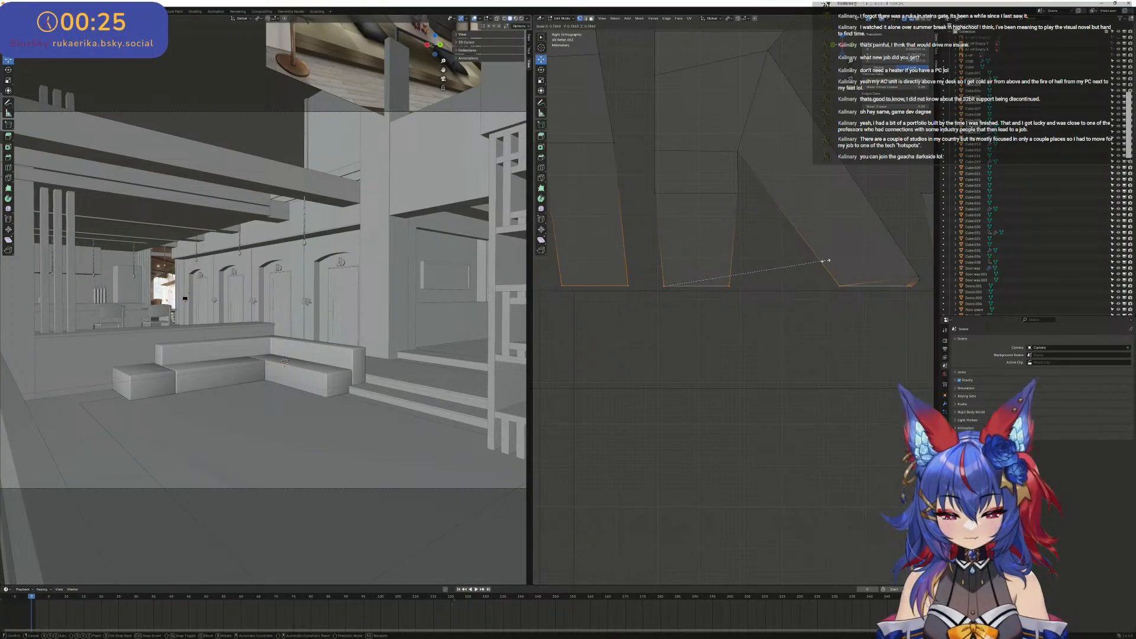
{"action": "key", "text": "z"}
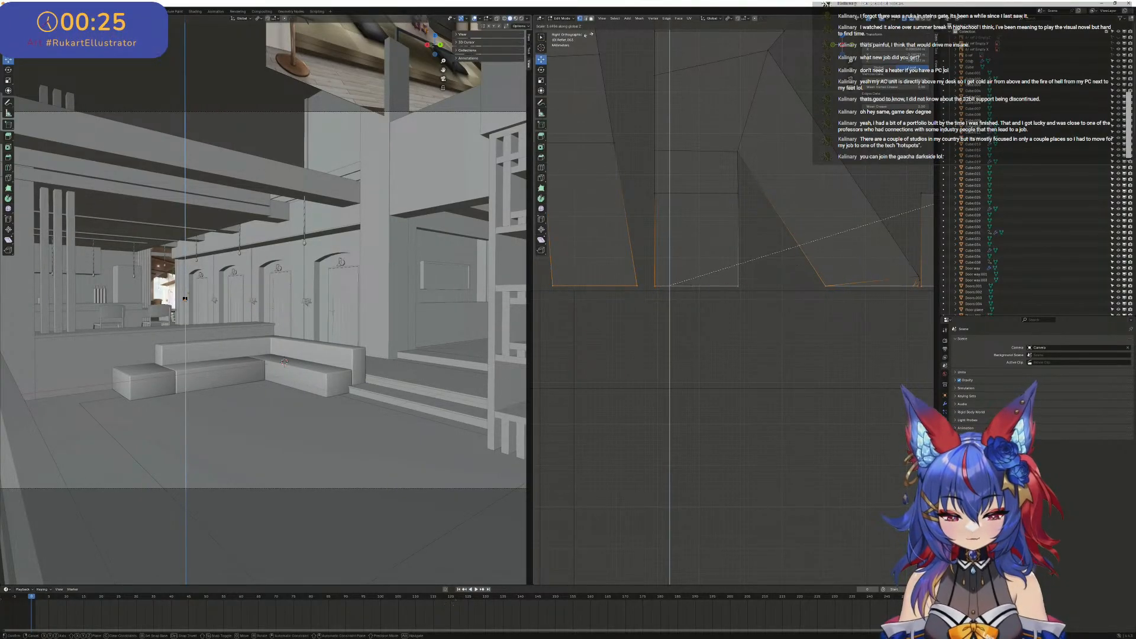
{"action": "key", "text": "0"}
{"action": "left_click", "coordinate": [840, 248]}
{"action": "middle_click_drag", "start_coordinate": [873, 254], "coordinate": [685, 310], "text": "shift"}
{"action": "scroll", "coordinate": [626, 304], "scroll_direction": "up", "scroll_amount": 4}
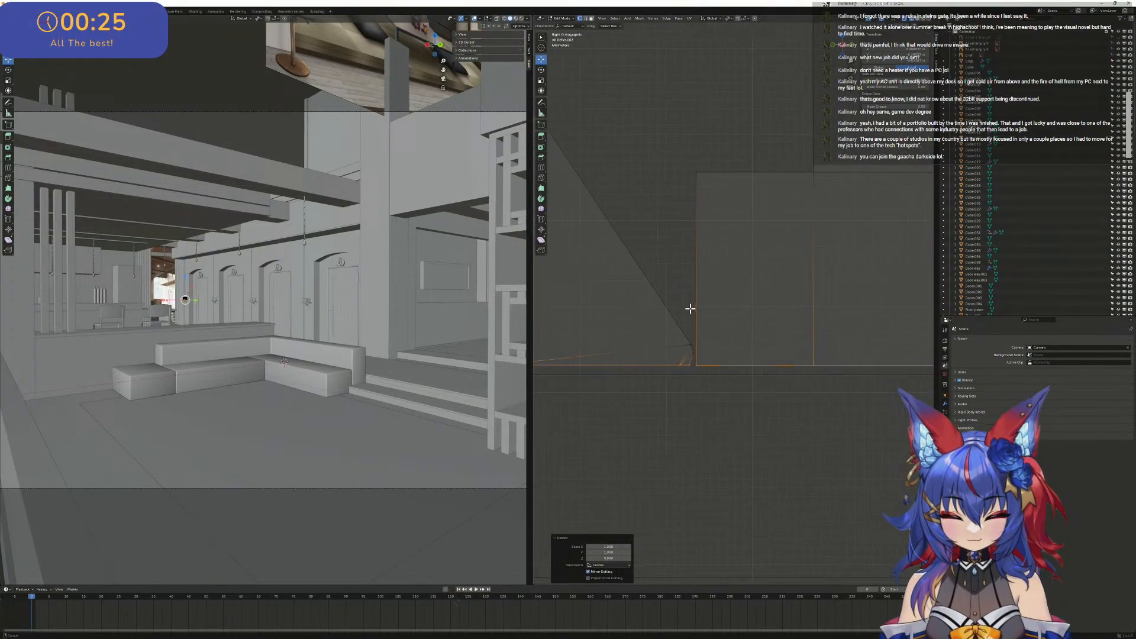
{"action": "scroll", "coordinate": [685, 310], "scroll_direction": "down", "scroll_amount": 6}
{"action": "scroll", "coordinate": [656, 277], "scroll_direction": "up", "scroll_amount": 10}
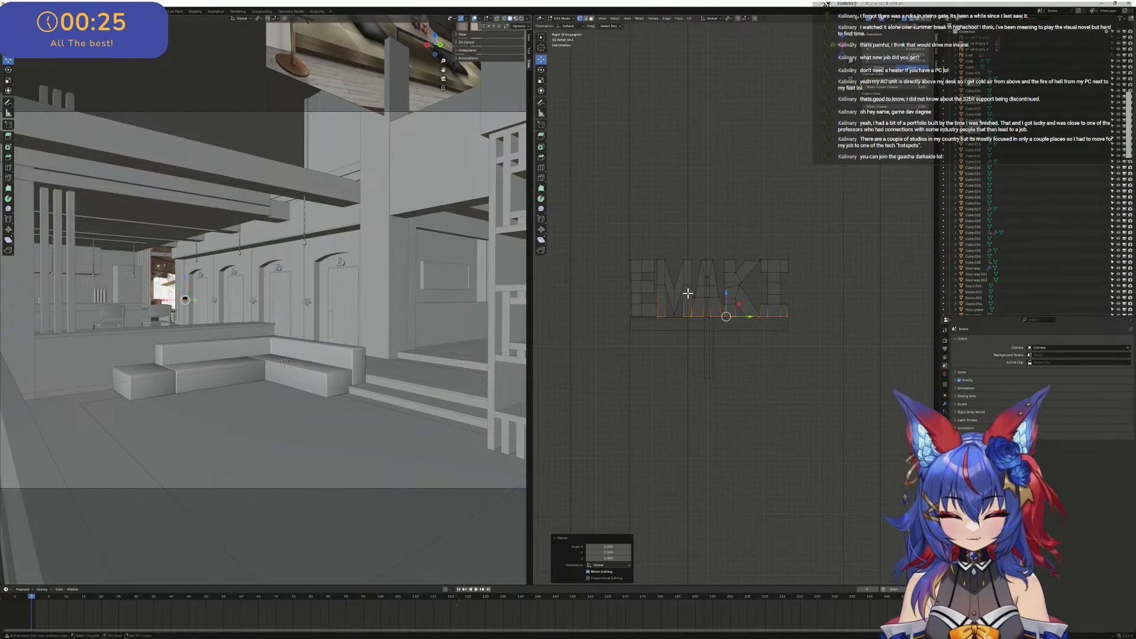
- Move the A's outer foot corner next to the M slightly along Y, away from the M's edge
{"action": "scroll", "coordinate": [760, 328], "scroll_direction": "up", "scroll_amount": 1}
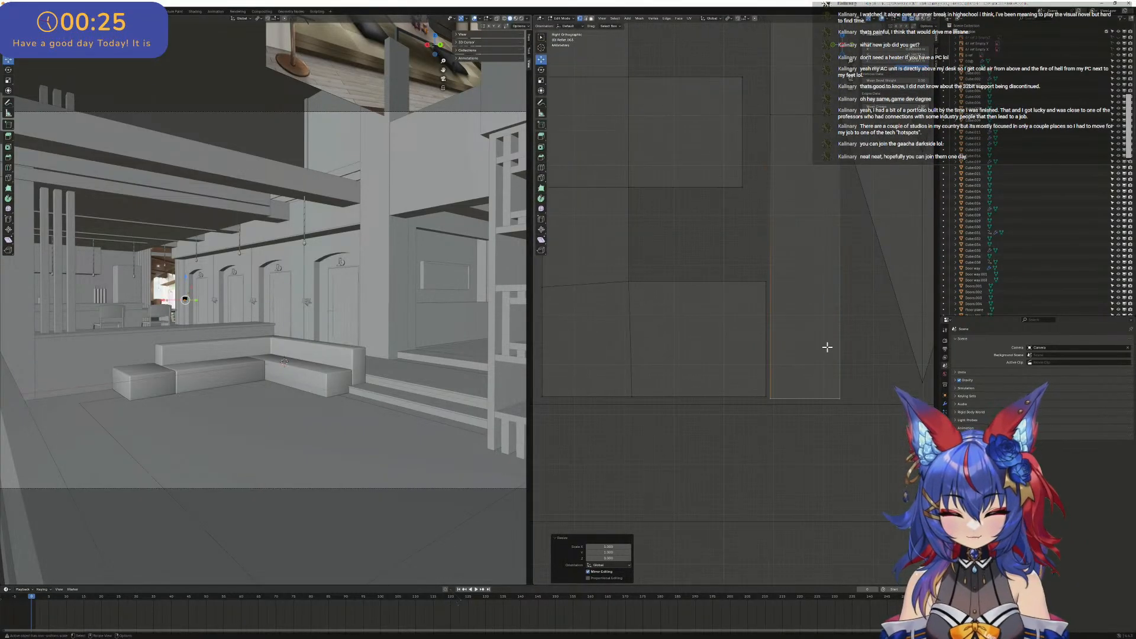
{"action": "scroll", "coordinate": [827, 347], "scroll_direction": "down", "scroll_amount": 1}
{"action": "middle_click_drag", "start_coordinate": [674, 348], "coordinate": [724, 391], "text": "shift"}
{"action": "scroll", "coordinate": [725, 391], "scroll_direction": "up", "scroll_amount": 3}
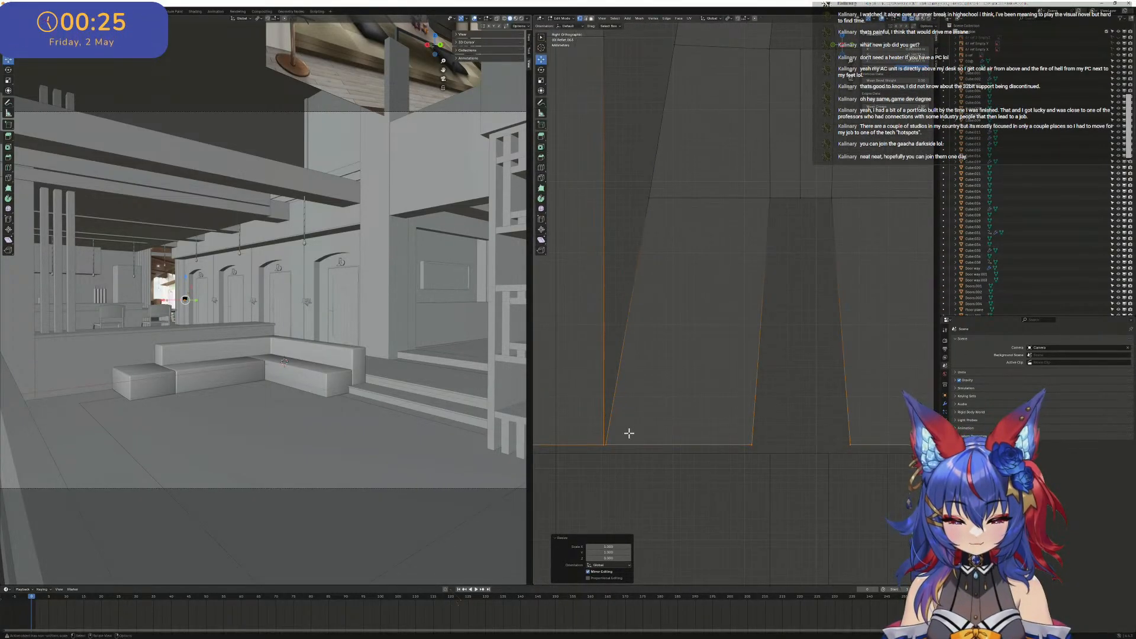
{"action": "left_click_drag", "start_coordinate": [619, 456], "coordinate": [611, 446]}
{"action": "left_click", "coordinate": [605, 442]}
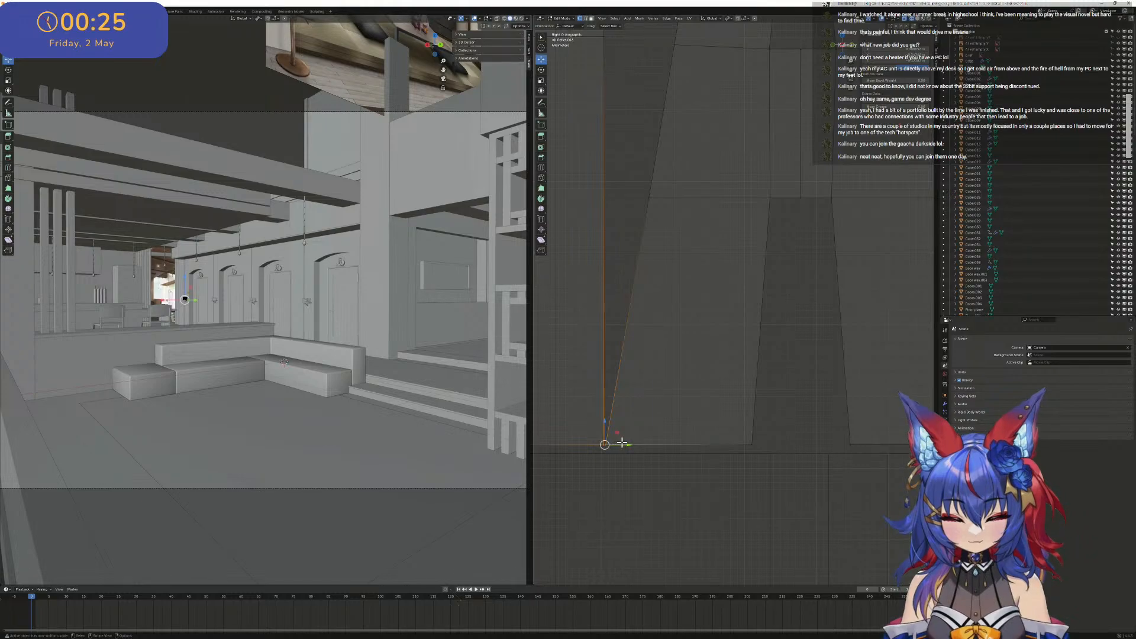
{"action": "left_click", "coordinate": [617, 446]}
{"action": "left_click", "coordinate": [621, 460]}
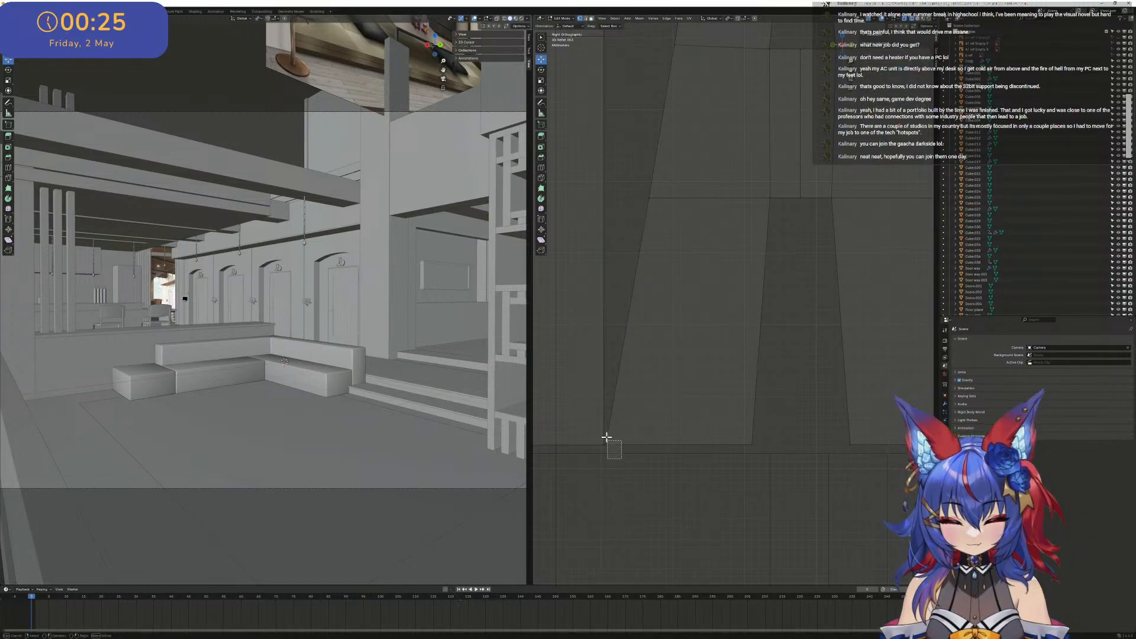
{"action": "left_click_drag", "start_coordinate": [605, 437], "coordinate": [605, 437]}
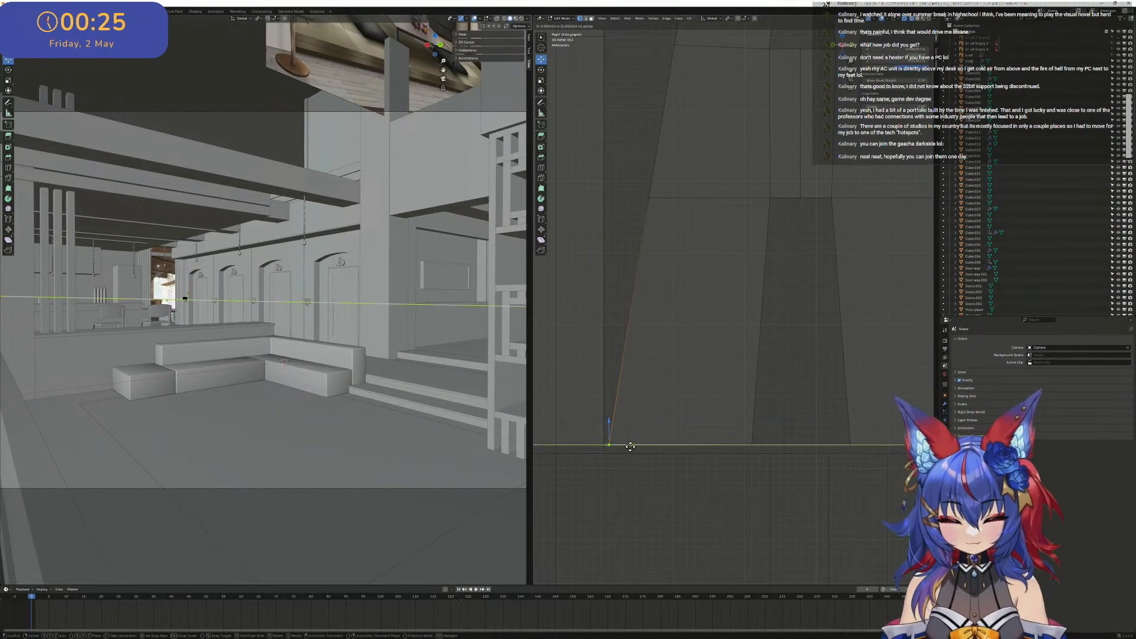
{"action": "left_click", "coordinate": [627, 446]}
{"action": "scroll", "coordinate": [681, 397], "scroll_direction": "down", "scroll_amount": 5}
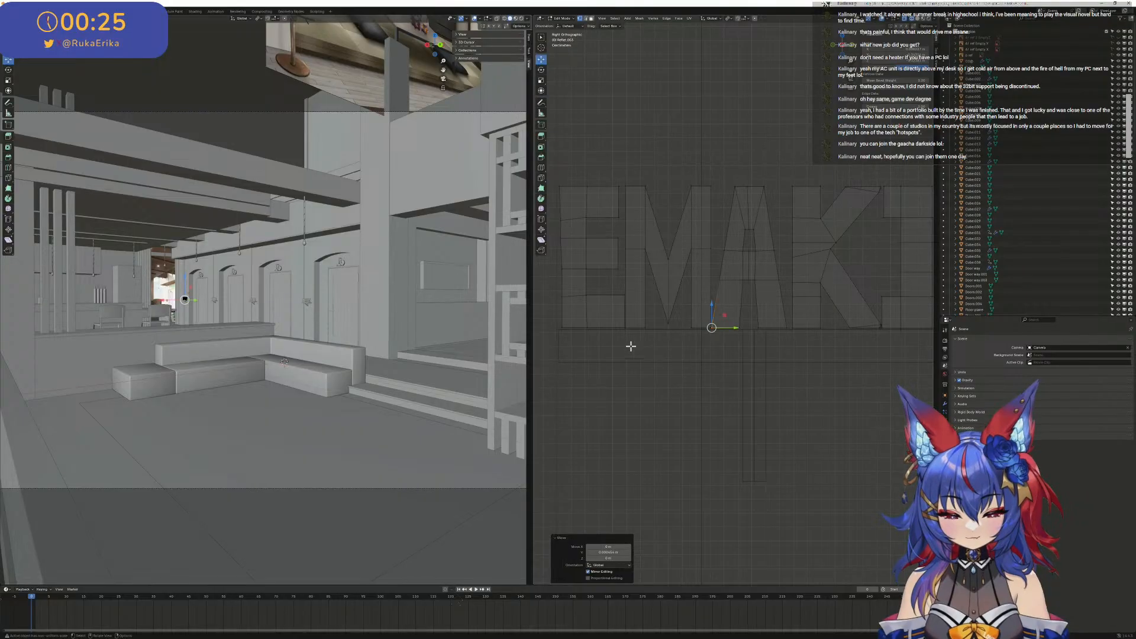
- Select the E's bottom vertices and move them along Z into line with the bottom edge of the M
{"action": "scroll", "coordinate": [584, 339], "scroll_direction": "up", "scroll_amount": 2}
{"action": "middle_click_drag", "start_coordinate": [579, 341], "coordinate": [767, 325], "text": "shift"}
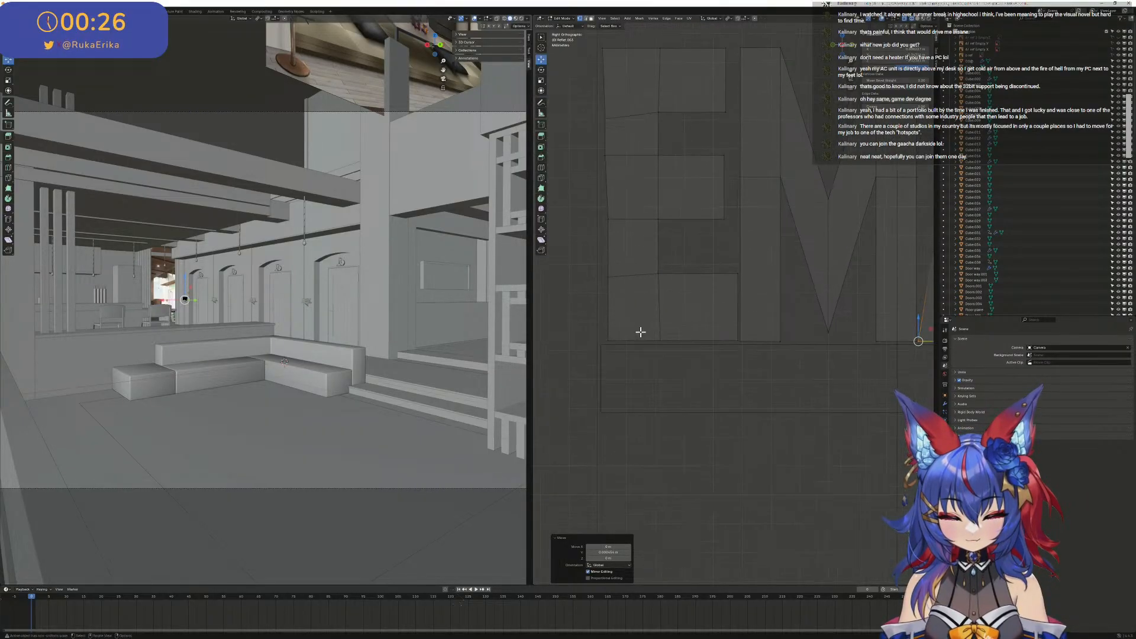
{"action": "left_click_drag", "start_coordinate": [593, 330], "coordinate": [740, 356]}
{"action": "scroll", "coordinate": [653, 320], "scroll_direction": "up", "scroll_amount": 2}
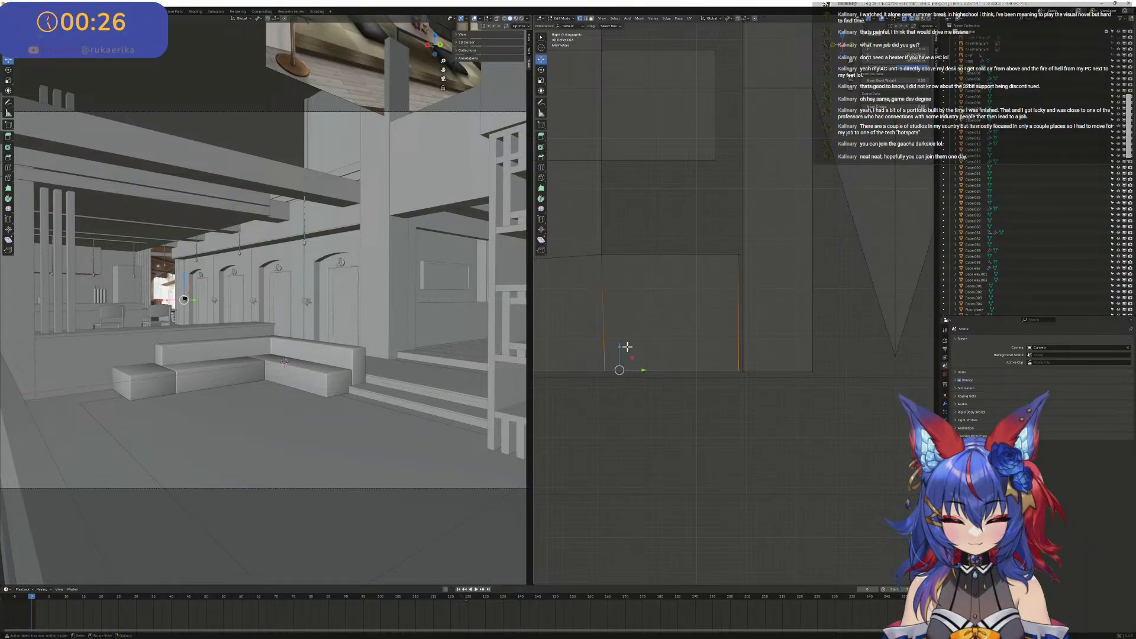
{"action": "key", "text": "g"}
{"action": "key", "text": "z"}
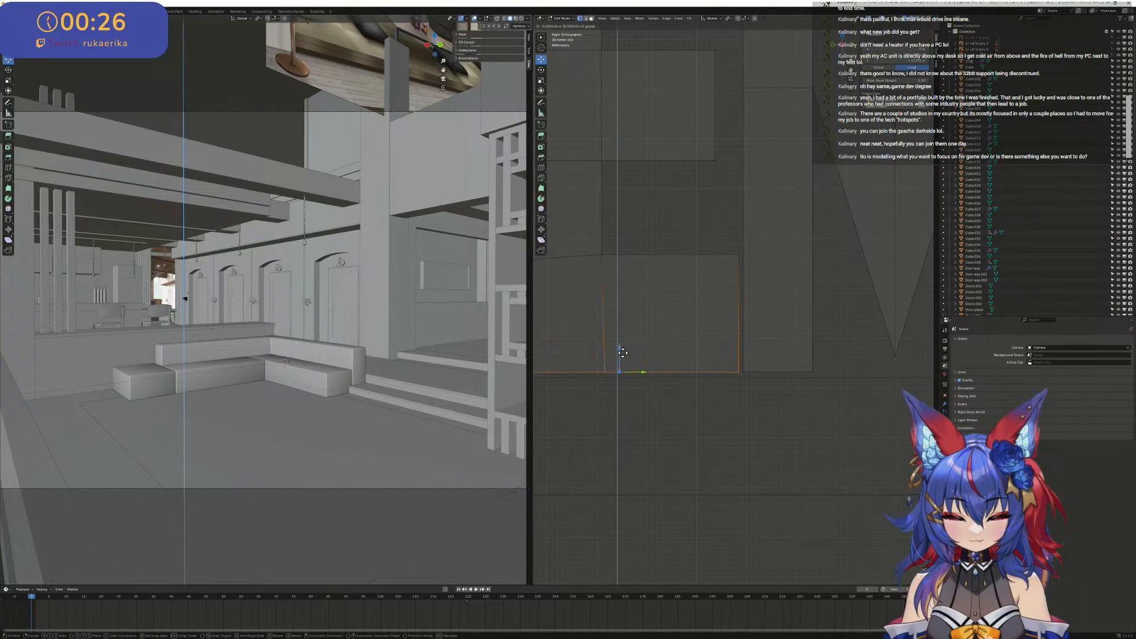
{"action": "left_click_drag", "start_coordinate": [623, 353], "coordinate": [625, 353]}
{"action": "scroll", "coordinate": [635, 350], "scroll_direction": "down", "scroll_amount": 1}
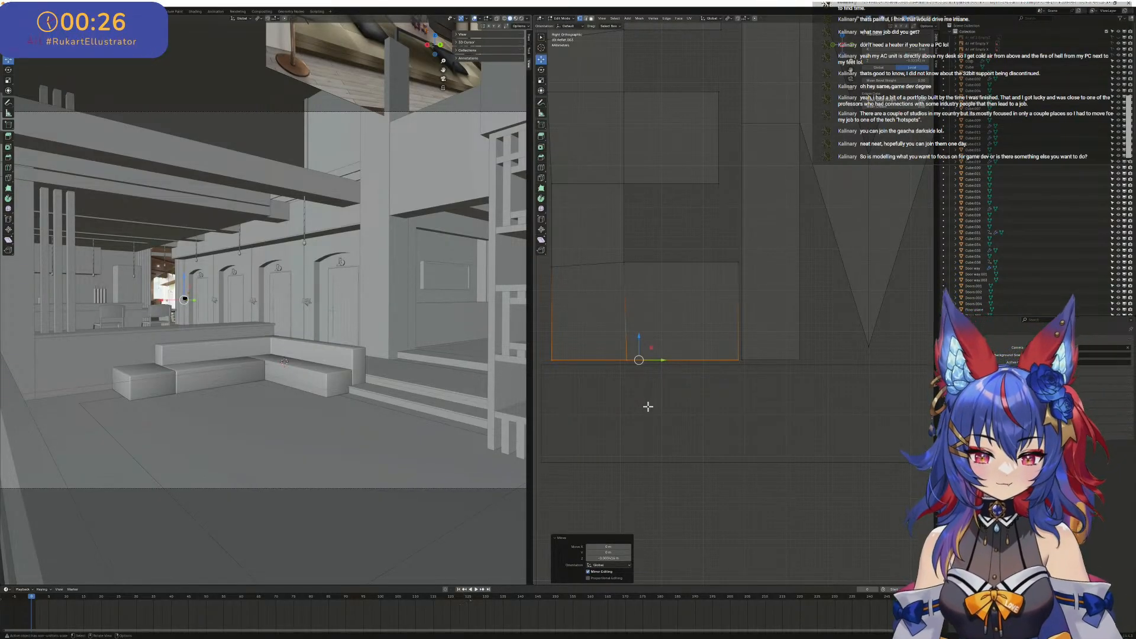
{"action": "scroll", "coordinate": [781, 304], "scroll_direction": "down", "scroll_amount": 2}
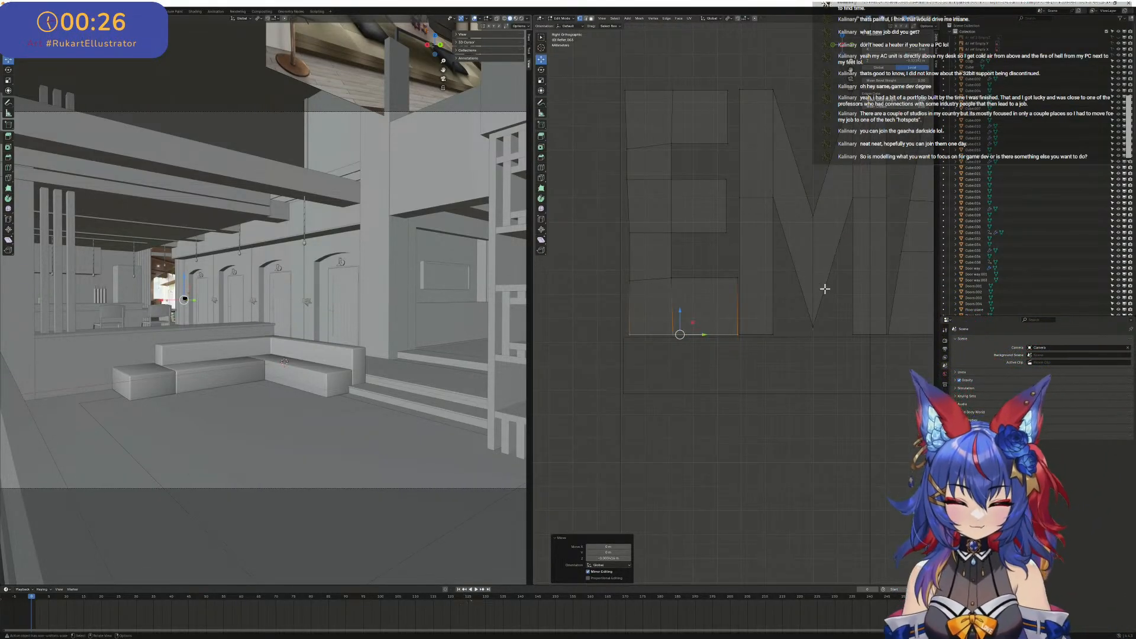
{"action": "scroll", "coordinate": [825, 289], "scroll_direction": "down", "scroll_amount": 6}
- Flatten the letters' bottom vertices together by scaling them to 0 along Z, and leave Edit Mode
{"action": "scroll", "coordinate": [829, 317], "scroll_direction": "up", "scroll_amount": 3}
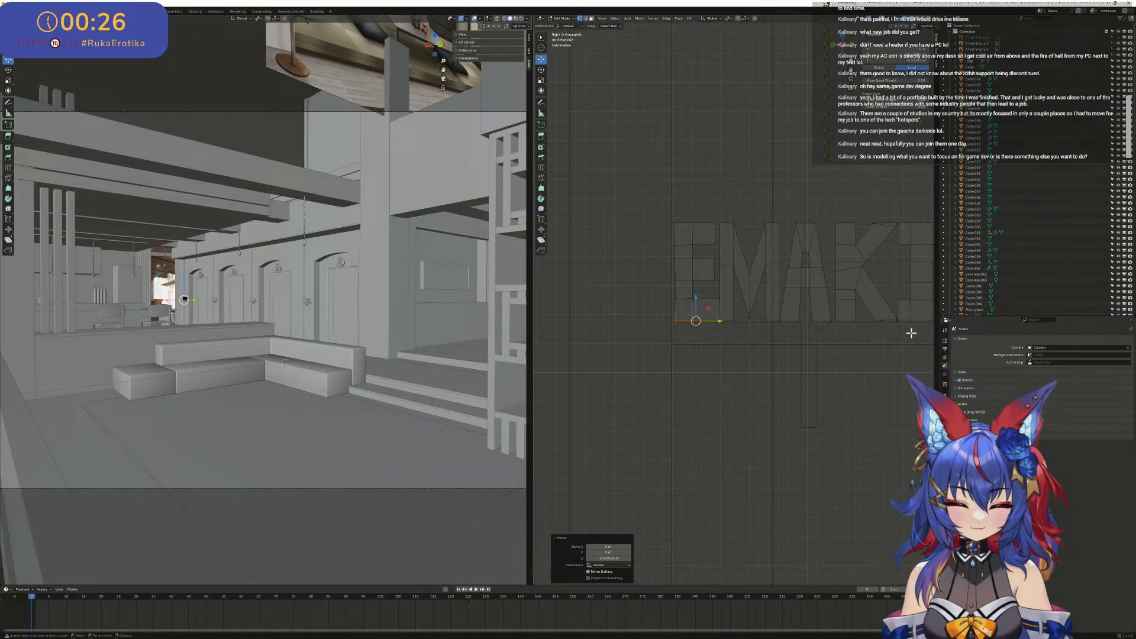
{"action": "middle_click_drag", "start_coordinate": [912, 333], "coordinate": [820, 355], "text": "shift"}
{"action": "left_click_drag", "start_coordinate": [863, 379], "coordinate": [557, 330]}
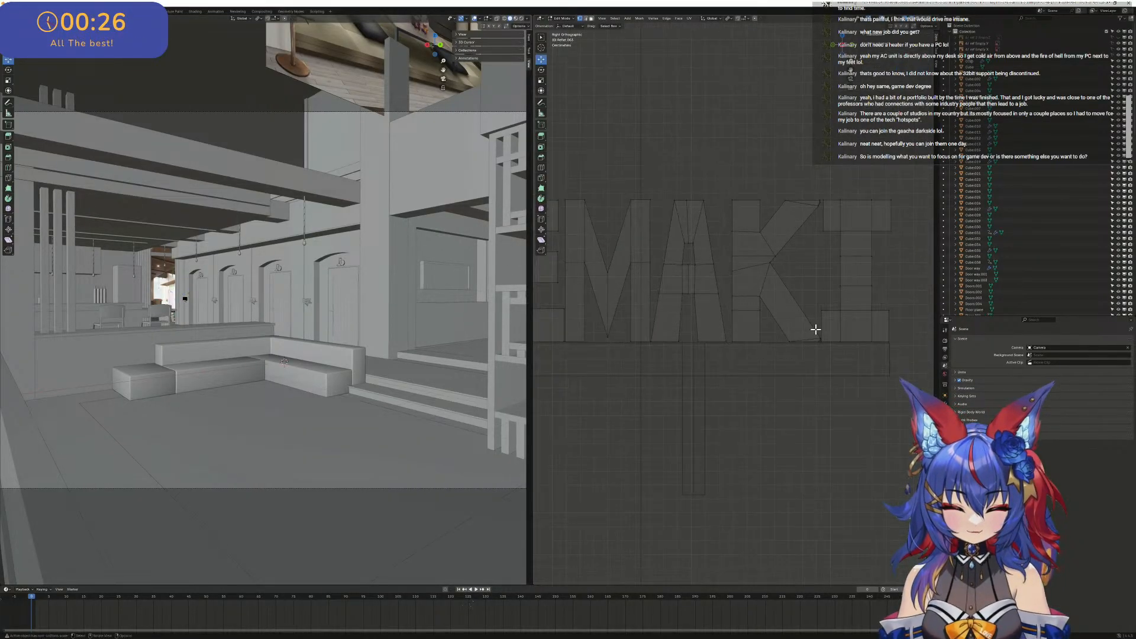
{"action": "left_click_drag", "start_coordinate": [862, 368], "coordinate": [555, 327]}
{"action": "scroll", "coordinate": [651, 308], "scroll_direction": "up", "scroll_amount": 5}
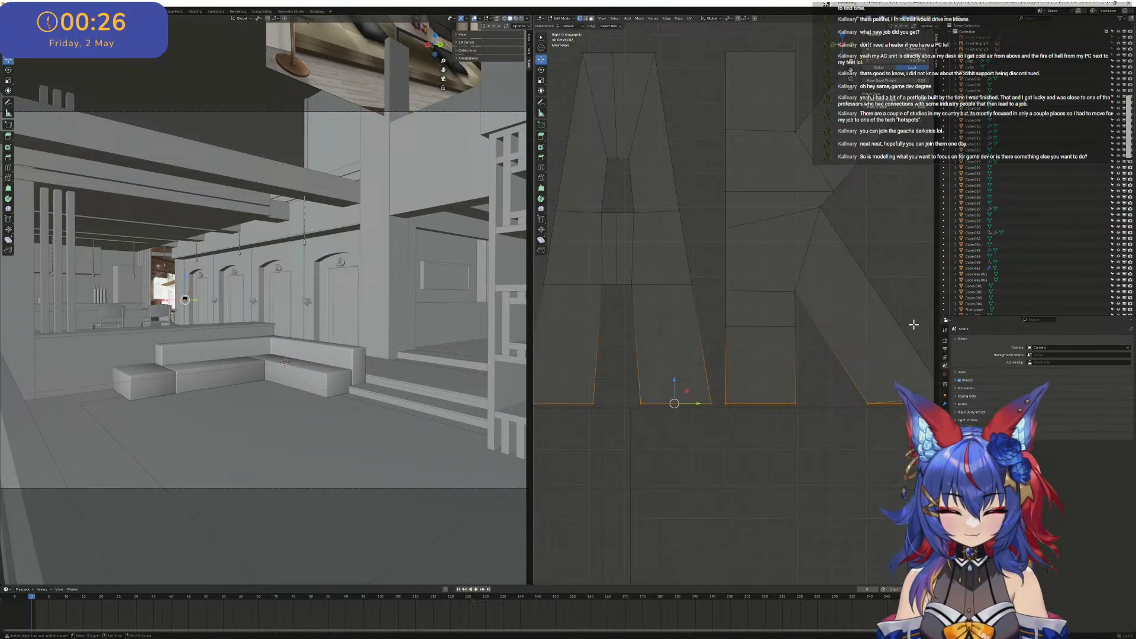
{"action": "middle_click_drag", "start_coordinate": [914, 325], "coordinate": [626, 306], "text": "shift"}
{"action": "scroll", "coordinate": [627, 331], "scroll_direction": "up", "scroll_amount": 5}
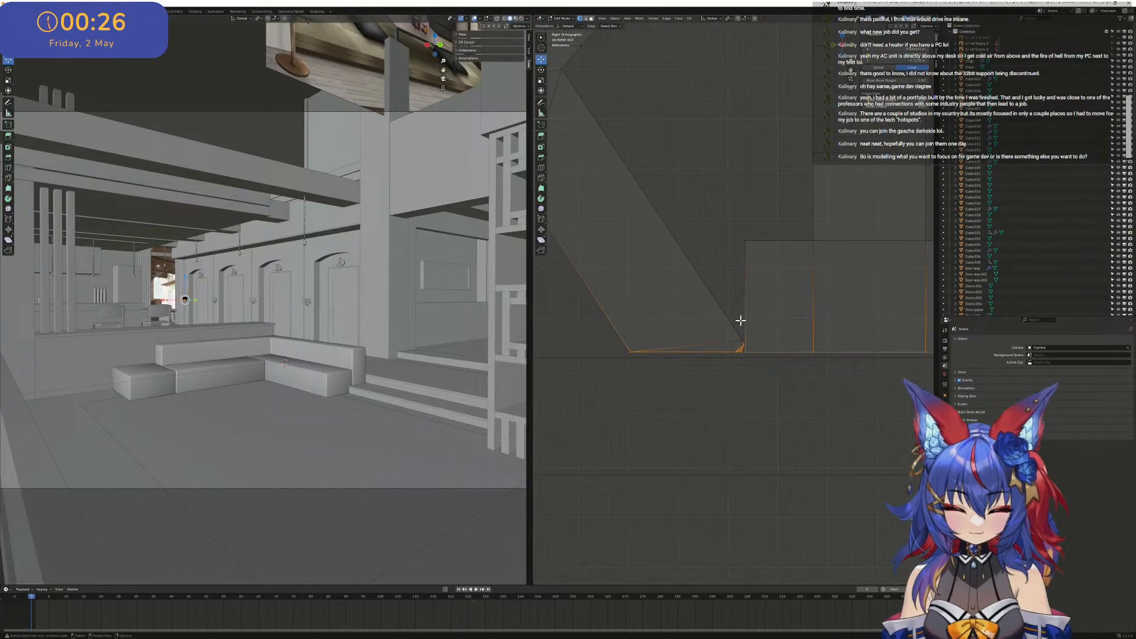
{"action": "left_click_drag", "start_coordinate": [719, 358], "coordinate": [758, 379]}
{"action": "scroll", "coordinate": [755, 364], "scroll_direction": "down", "scroll_amount": 3}
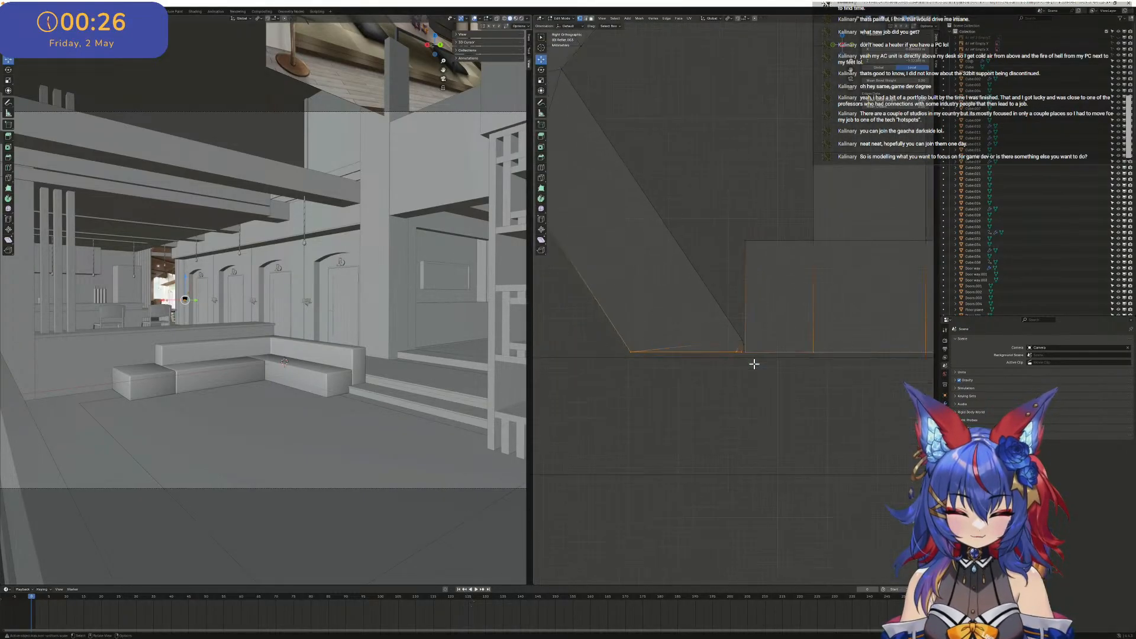
{"action": "key", "text": "s"}
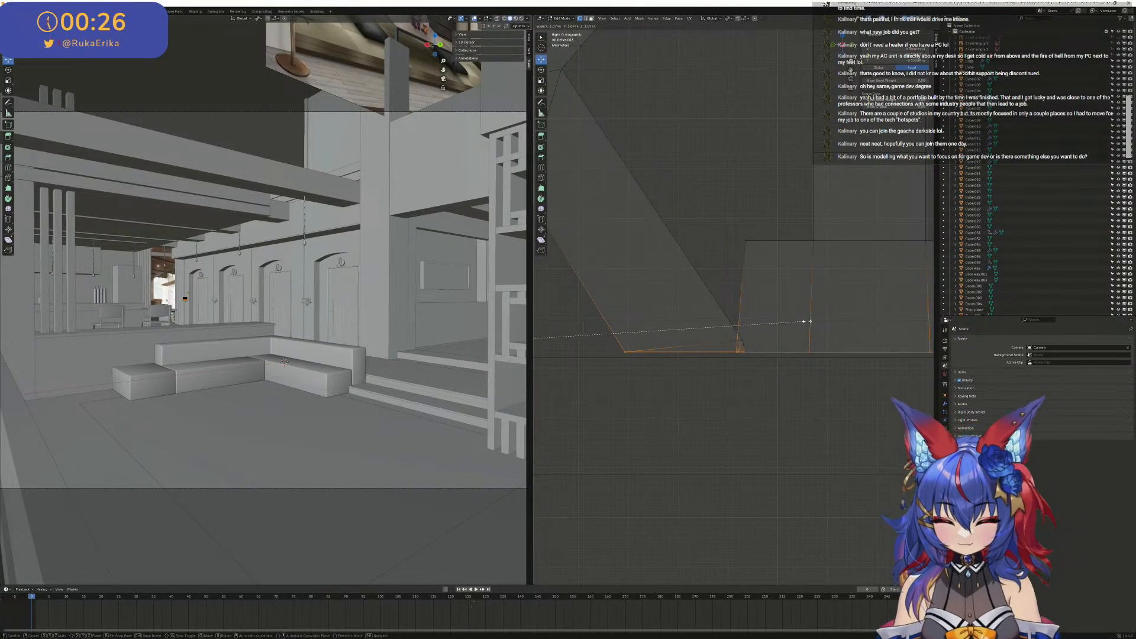
{"action": "key", "text": "z"}
{"action": "key", "text": "Return"}
{"action": "scroll", "coordinate": [741, 314], "scroll_direction": "down", "scroll_amount": 10}
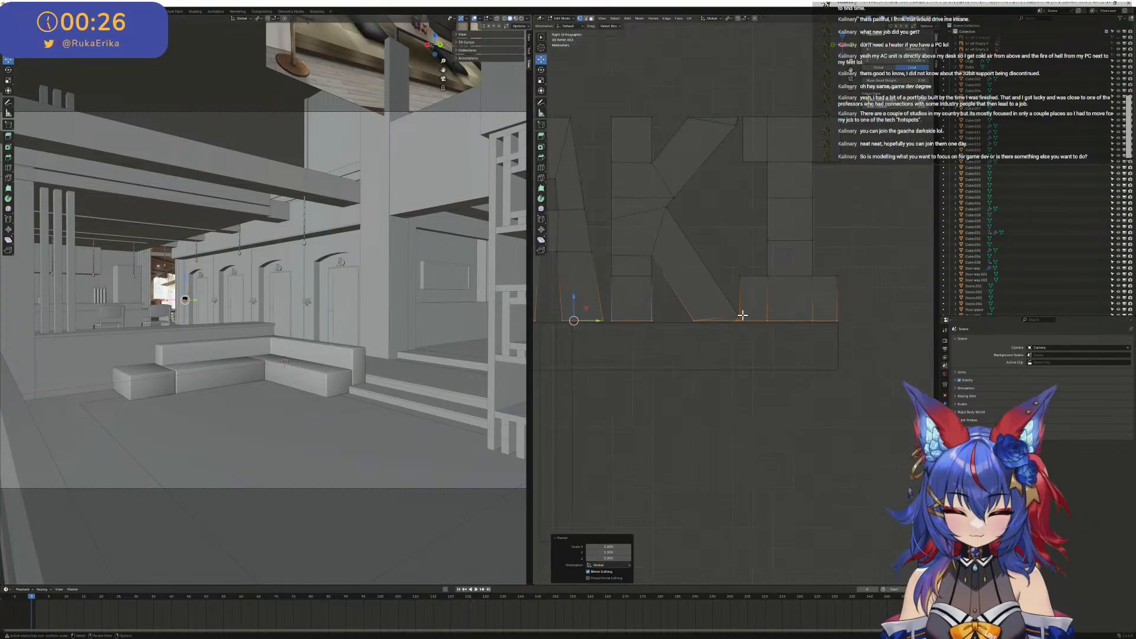
{"action": "middle_click_drag", "start_coordinate": [701, 261], "coordinate": [769, 285], "text": "shift"}
{"action": "key", "text": "Tab"}
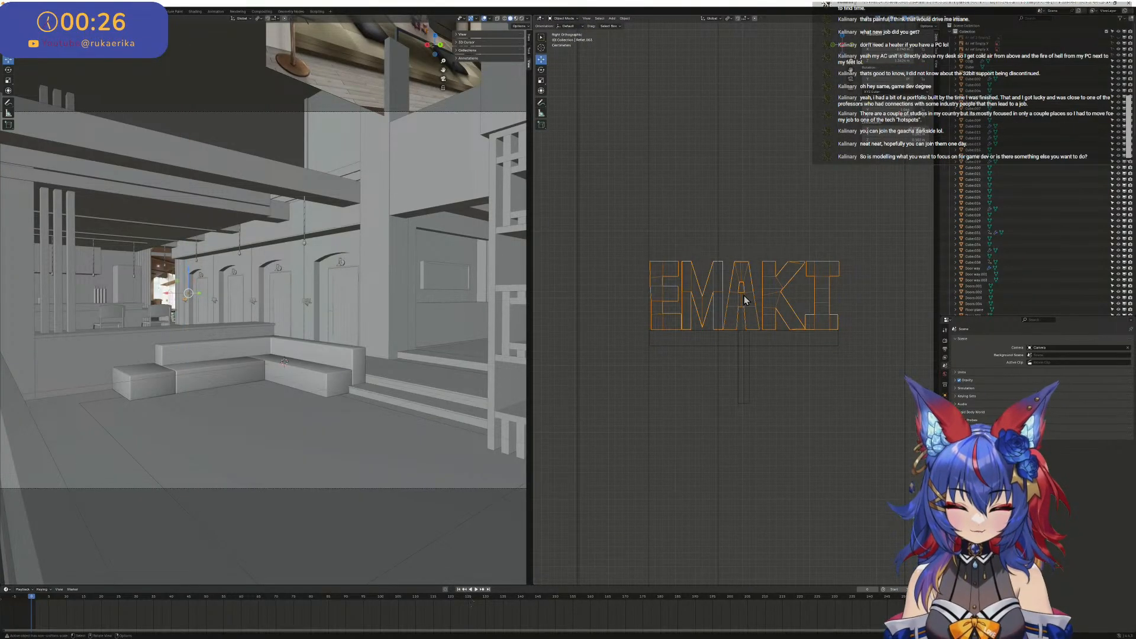
- Set the EMAKI lettering's origin to the 3D cursor
{"action": "scroll", "coordinate": [745, 295], "scroll_direction": "up", "scroll_amount": 2}
{"action": "scroll", "coordinate": [749, 286], "scroll_direction": "down", "scroll_amount": 7}
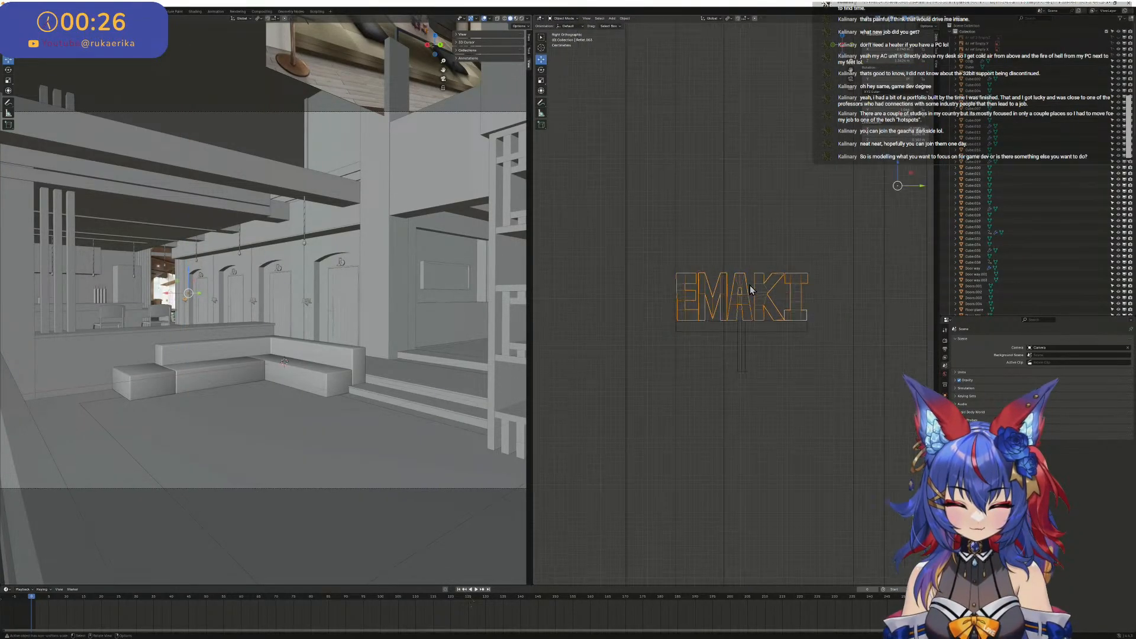
{"action": "left_click", "coordinate": [624, 20]}
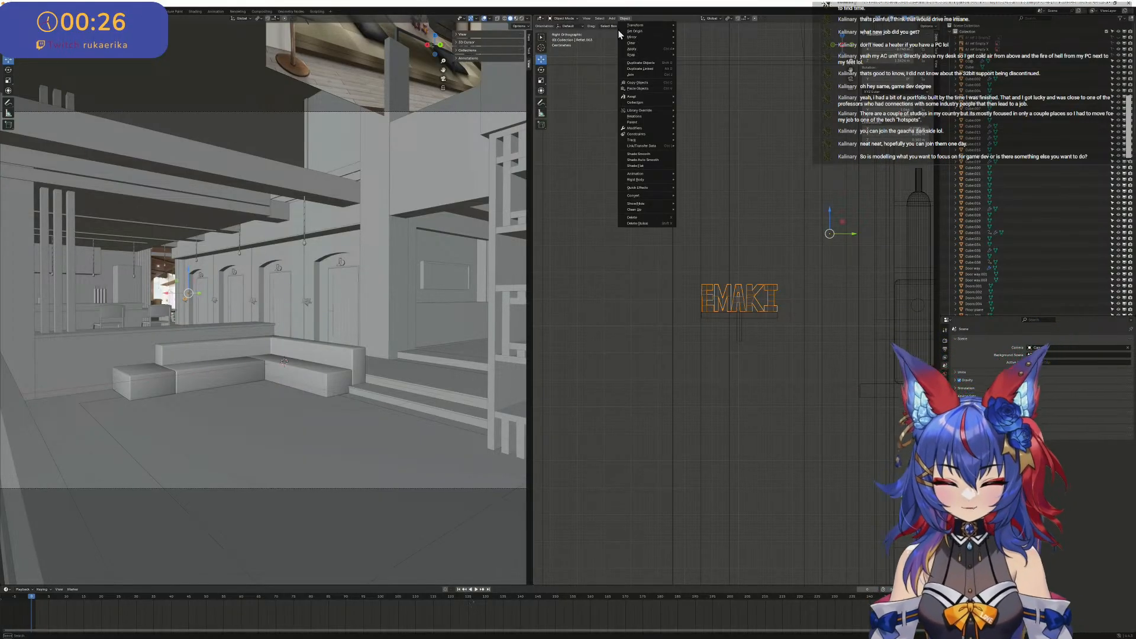
{"action": "mouse_move", "coordinate": [614, 19]}
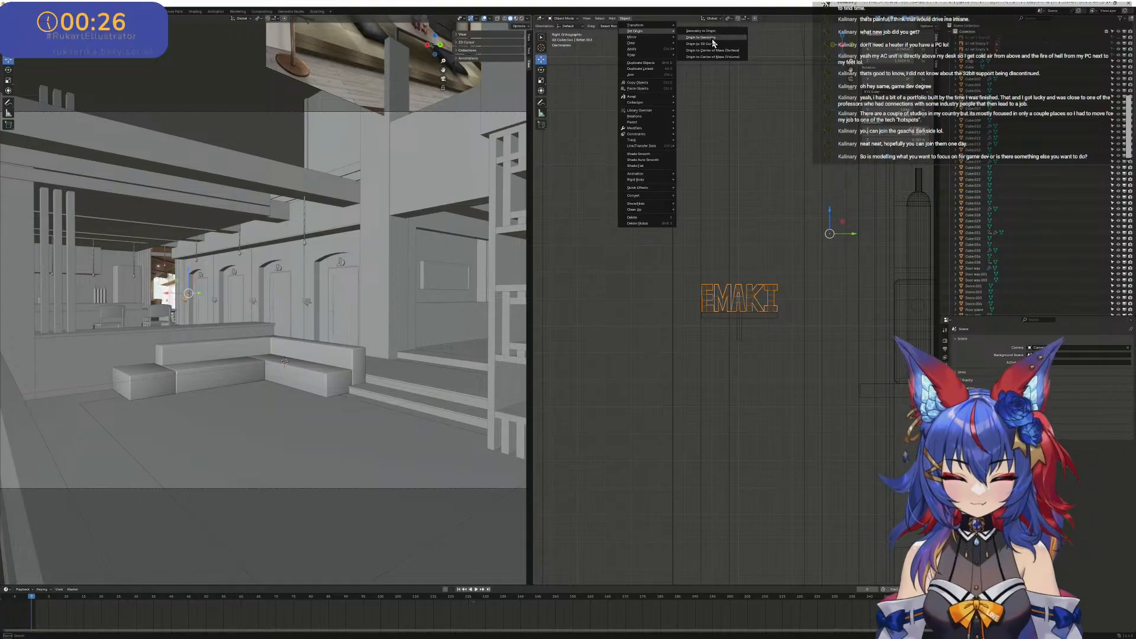
{"action": "left_click", "coordinate": [717, 45]}
{"action": "scroll", "coordinate": [737, 246], "scroll_direction": "down", "scroll_amount": 4}
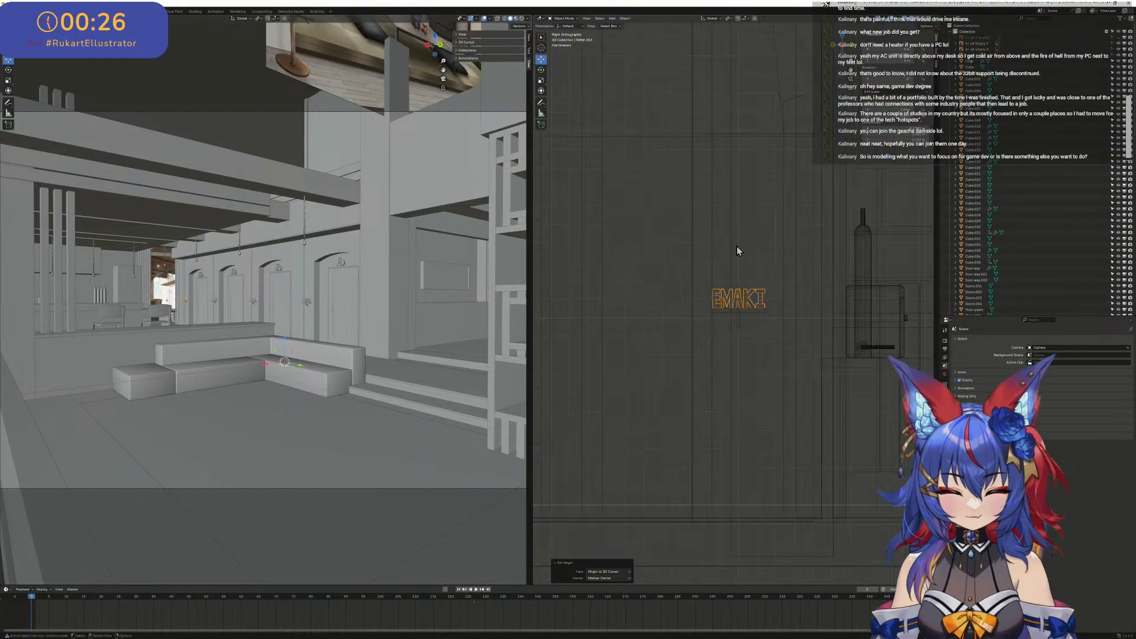
{"action": "left_click", "coordinate": [625, 20]}
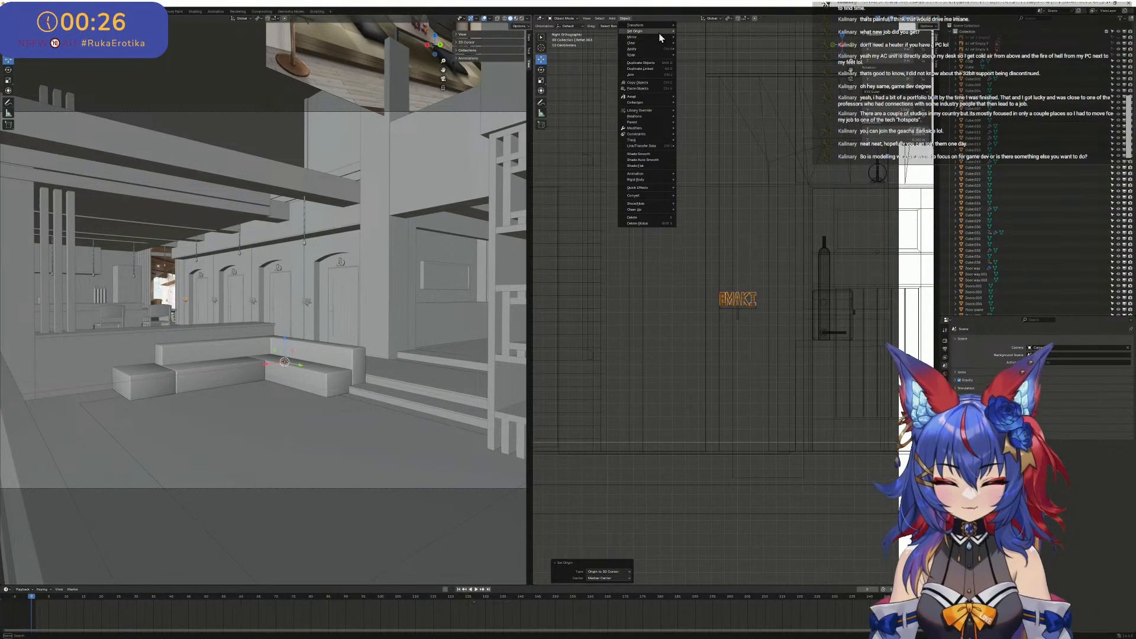
{"action": "mouse_move", "coordinate": [670, 31]}
{"action": "left_click", "coordinate": [719, 44]}
- Set the EMAKI lettering's origin to its center of mass (surface)
{"action": "scroll", "coordinate": [758, 314], "scroll_direction": "up", "scroll_amount": 6}
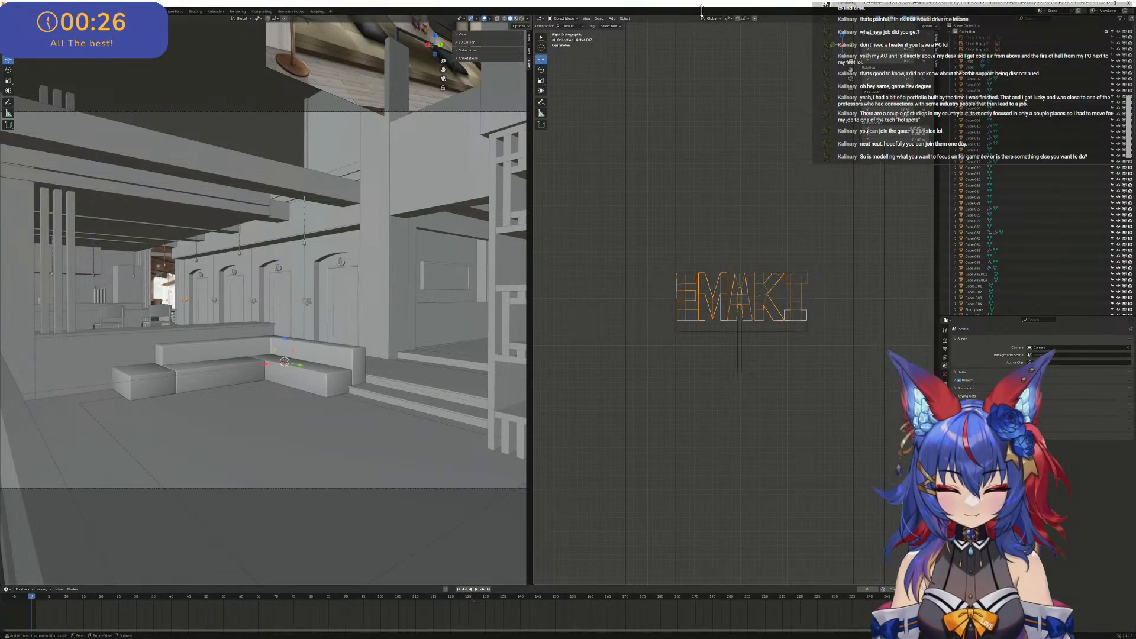
{"action": "left_click", "coordinate": [628, 19]}
{"action": "mouse_move", "coordinate": [650, 30]}
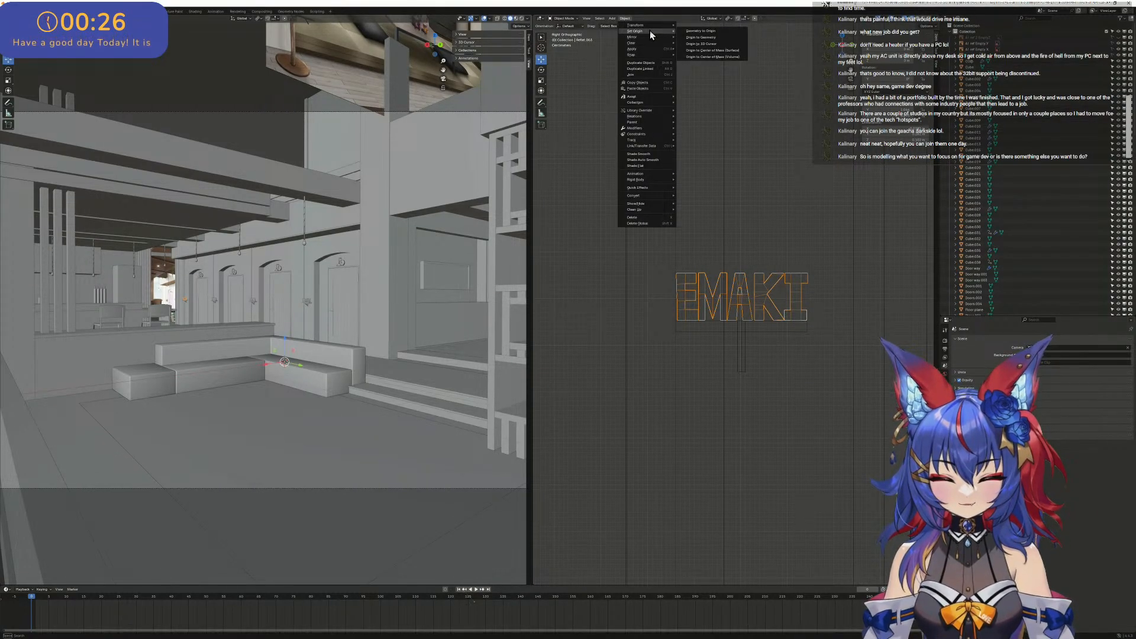
{"action": "left_click", "coordinate": [715, 53]}
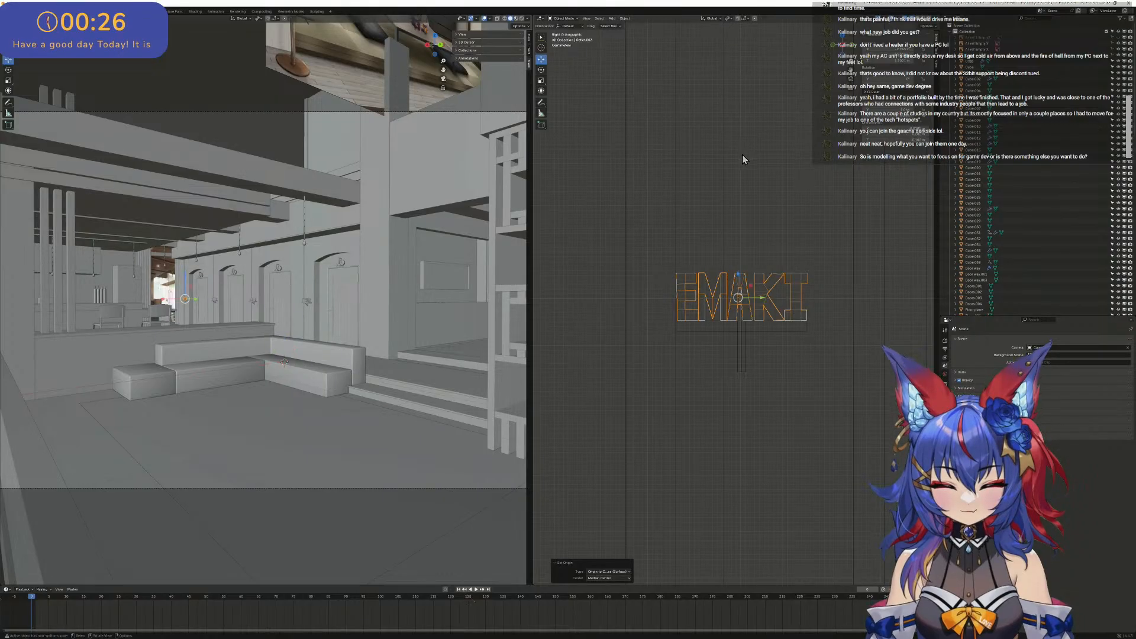
- Move the EMAKI lettering slightly down along Z toward the top of the shelf beneath it
{"action": "scroll", "coordinate": [769, 254], "scroll_direction": "down", "scroll_amount": 2}
{"action": "scroll", "coordinate": [788, 271], "scroll_direction": "up", "scroll_amount": 5}
{"action": "scroll", "coordinate": [769, 269], "scroll_direction": "up", "scroll_amount": 4}
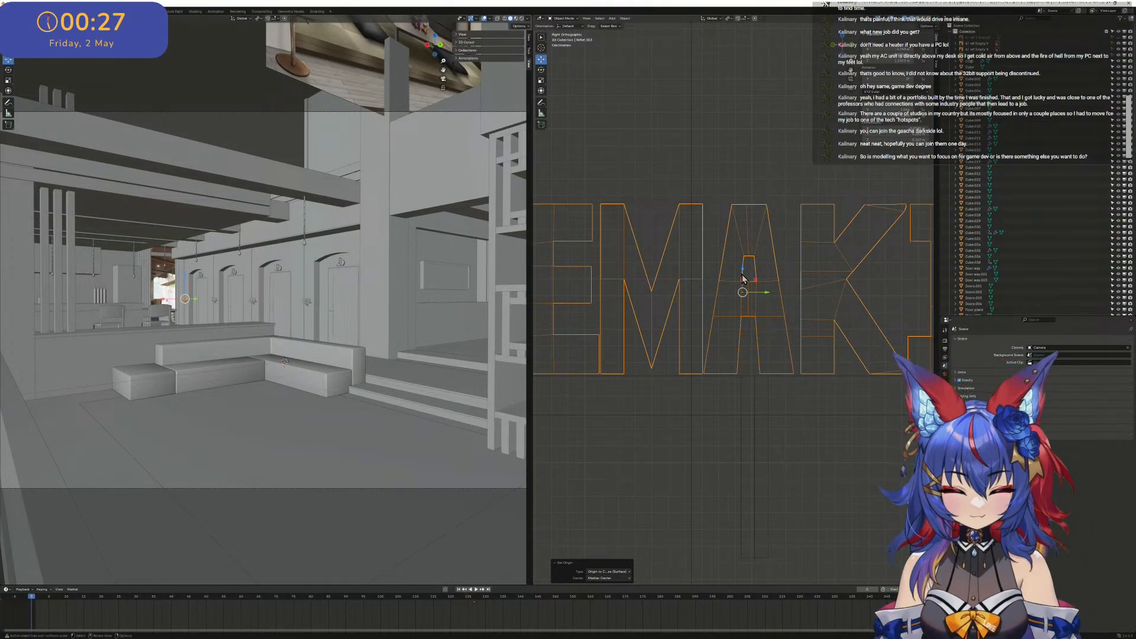
{"action": "key", "text": "g"}
{"action": "key", "text": "z"}
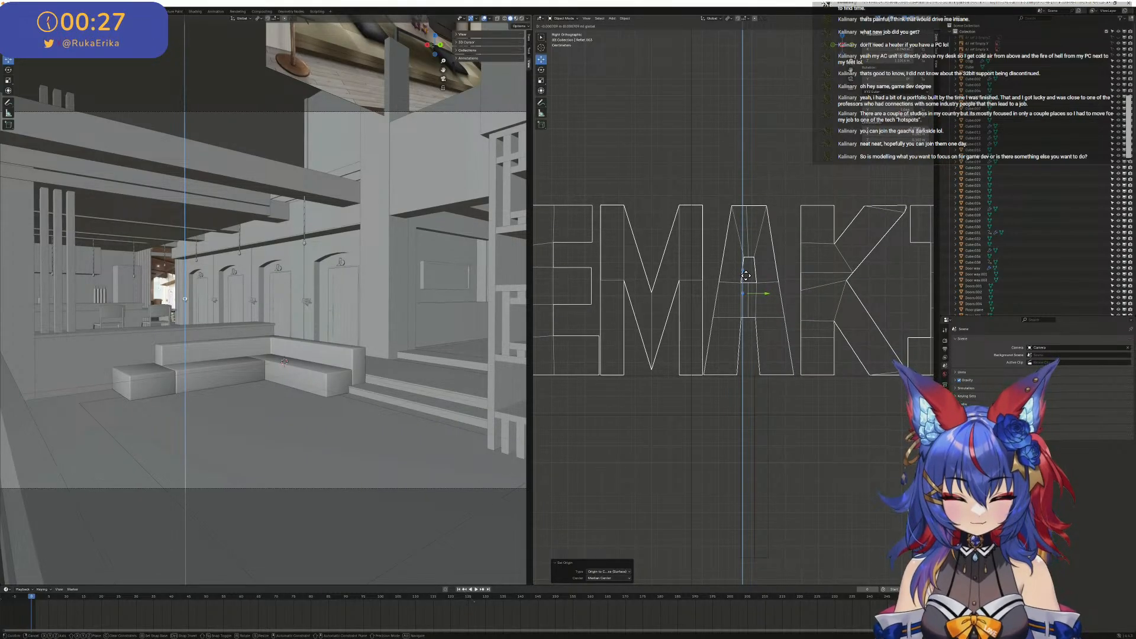
{"action": "left_click", "coordinate": [748, 278]}
{"action": "scroll", "coordinate": [733, 316], "scroll_direction": "up", "scroll_amount": 8}
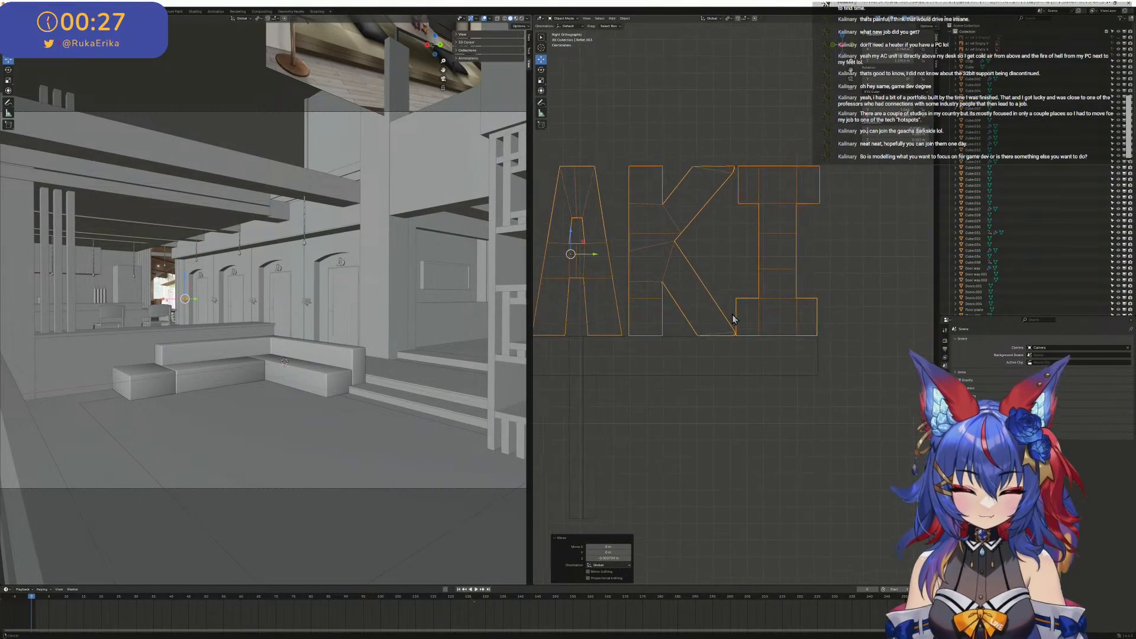
{"action": "scroll", "coordinate": [677, 414], "scroll_direction": "up", "scroll_amount": 3}
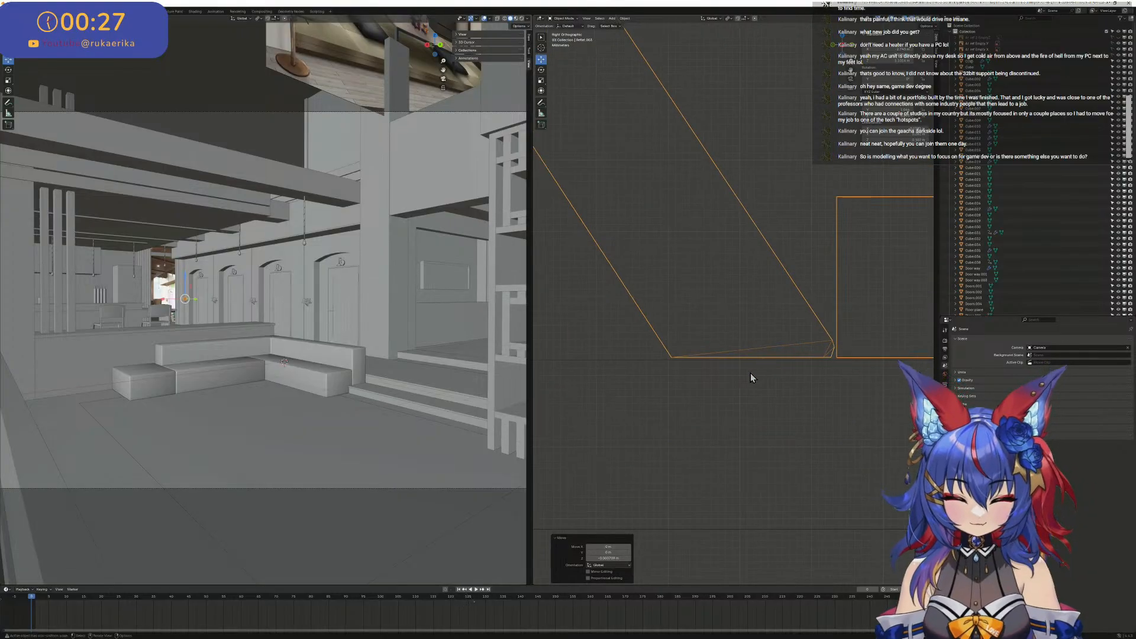
- In Edit Mode, select the near bottom corner of the K's diagonal leg and nudge it down along Z
{"action": "key", "text": "Tab"}
{"action": "left_click", "coordinate": [675, 350]}
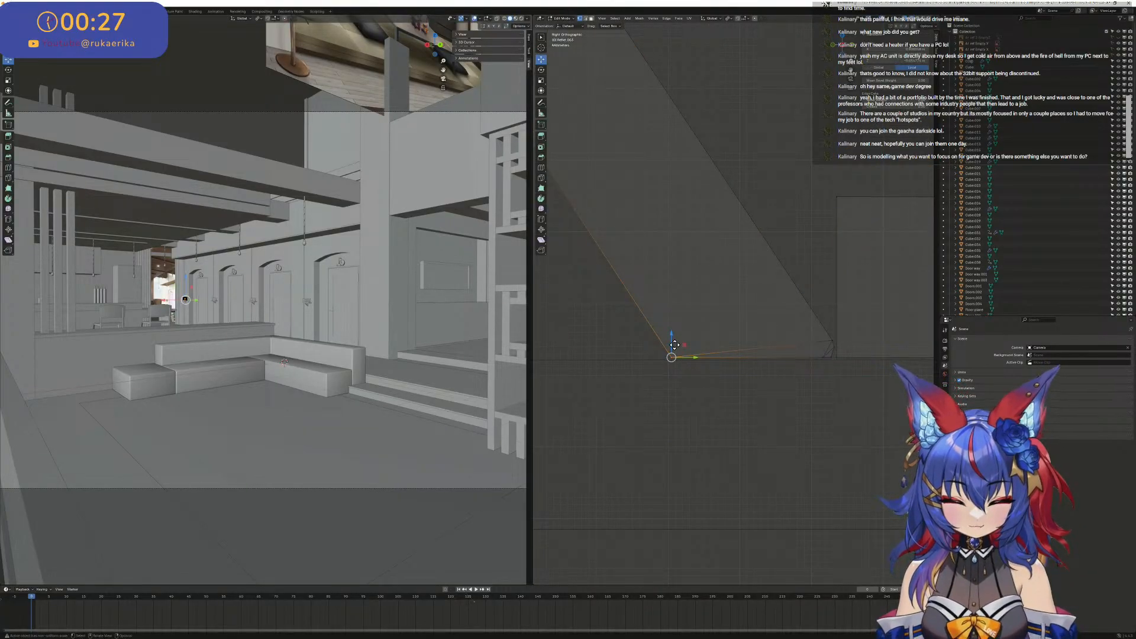
{"action": "left_click_drag", "start_coordinate": [675, 345], "coordinate": [675, 346]}
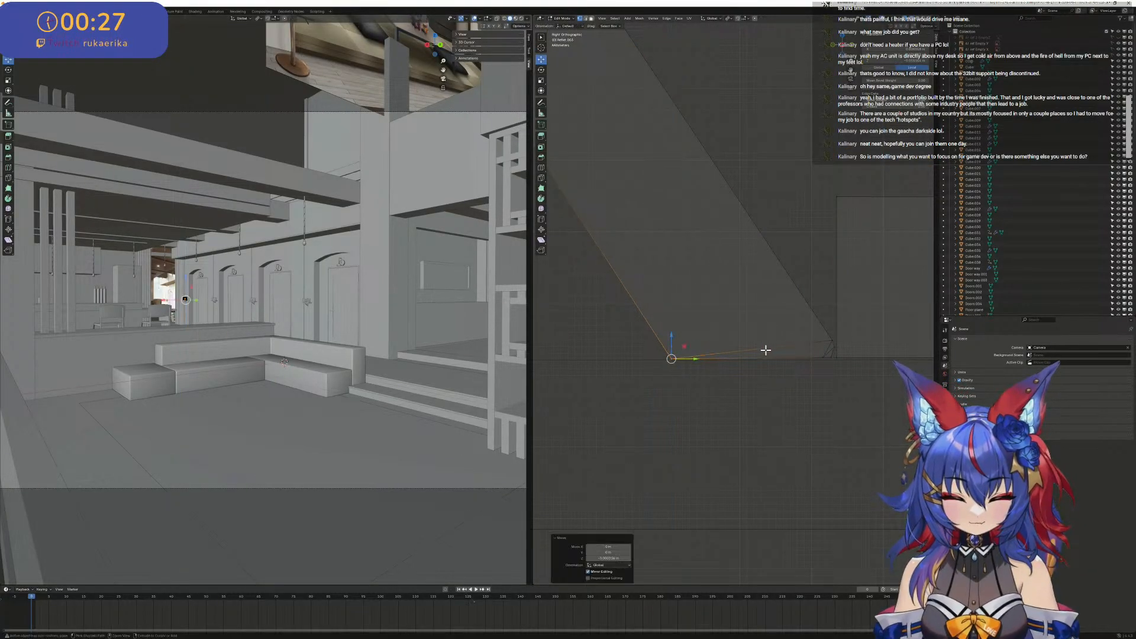
{"action": "scroll", "coordinate": [801, 355], "scroll_direction": "down", "scroll_amount": 8}
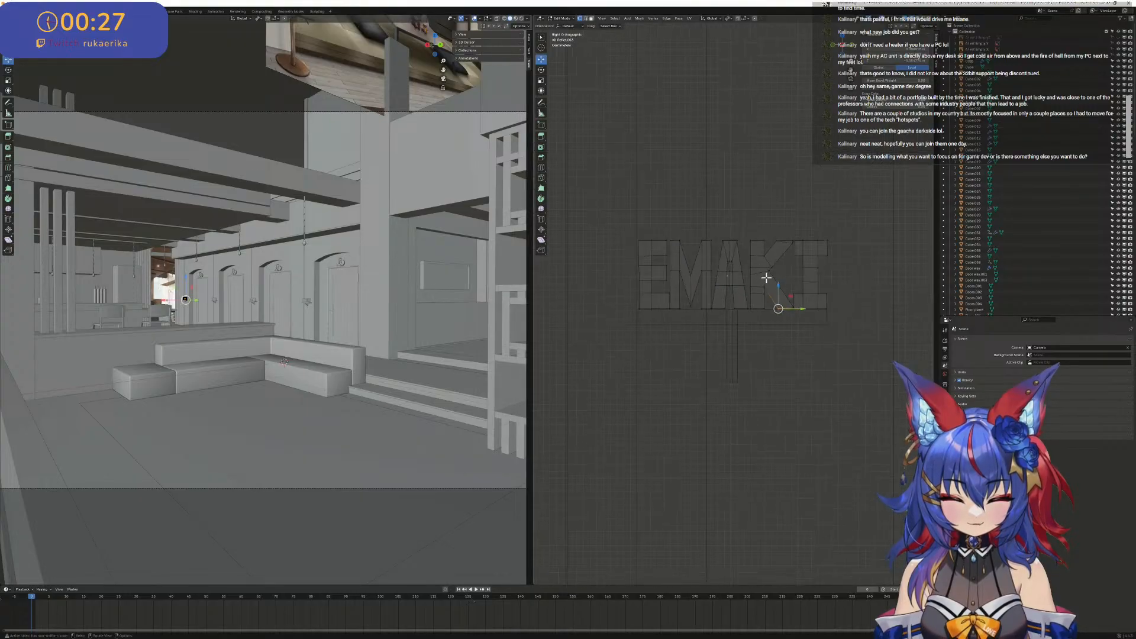
- Select all of the EMAKI letters' geometry and move it along Z so it rests on the shelf's top edge
{"action": "left_click_drag", "start_coordinate": [623, 224], "coordinate": [915, 345]}
{"action": "scroll", "coordinate": [803, 184], "scroll_direction": "up", "scroll_amount": 6}
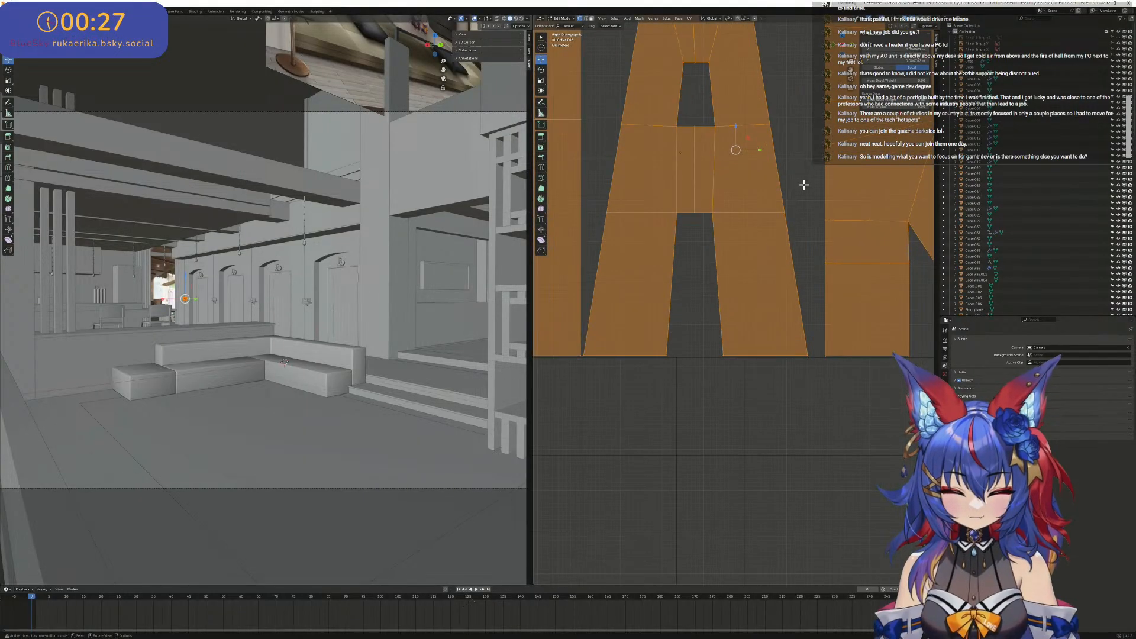
{"action": "scroll", "coordinate": [739, 78], "scroll_direction": "up", "scroll_amount": 2}
{"action": "left_click_drag", "start_coordinate": [736, 66], "coordinate": [740, 69]}
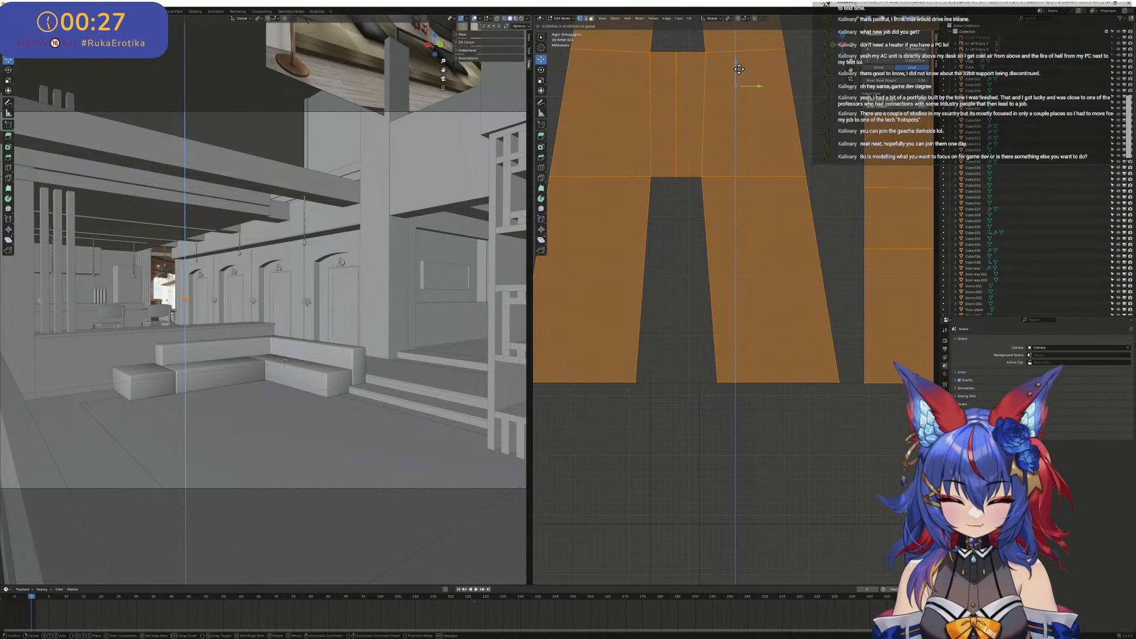
{"action": "left_click_drag", "start_coordinate": [740, 71], "coordinate": [743, 70]}
{"action": "scroll", "coordinate": [742, 76], "scroll_direction": "down", "scroll_amount": 6}
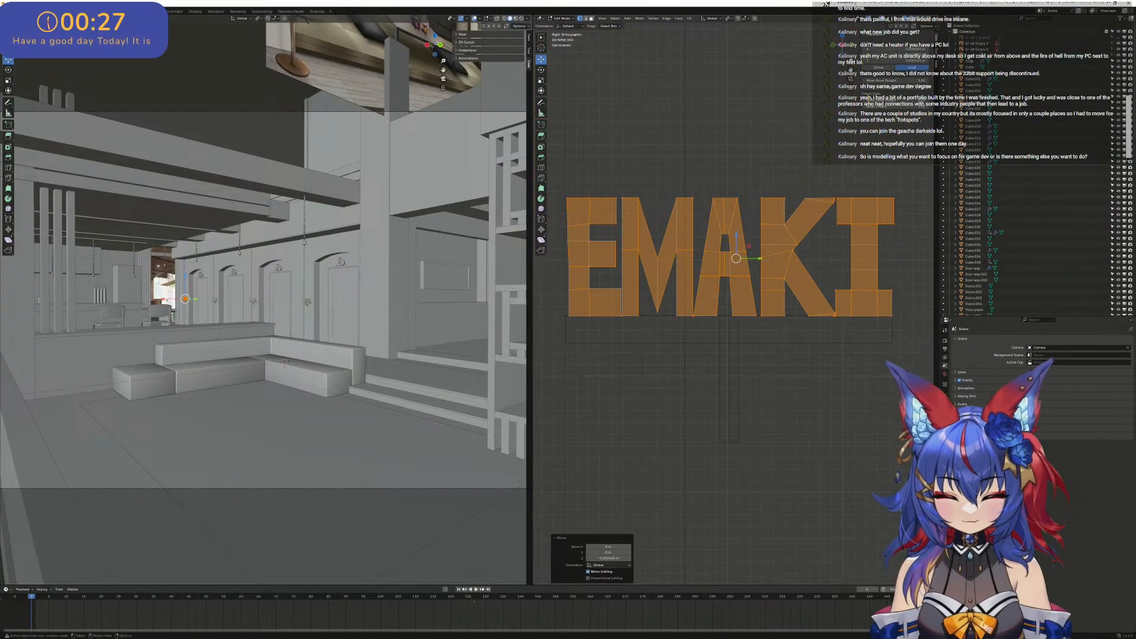
- Select the bottom vertices of all the letters and flatten them by scaling along Z
{"action": "left_click", "coordinate": [911, 357]}
{"action": "left_click_drag", "start_coordinate": [911, 358], "coordinate": [519, 315]}
{"action": "scroll", "coordinate": [832, 294], "scroll_direction": "up", "scroll_amount": 8}
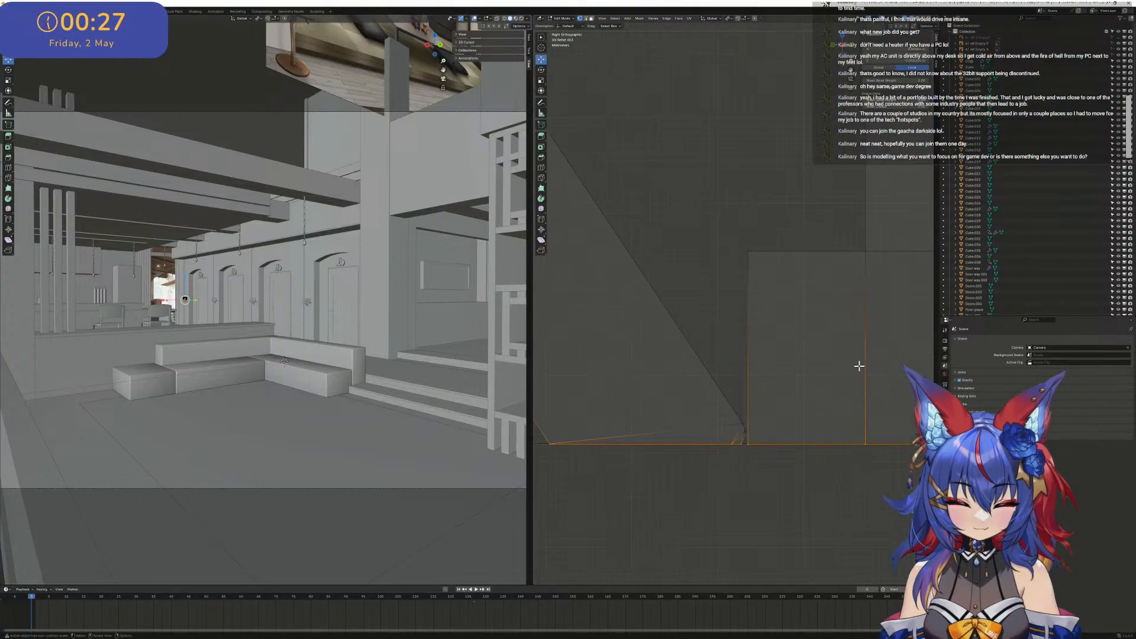
{"action": "key", "text": "s"}
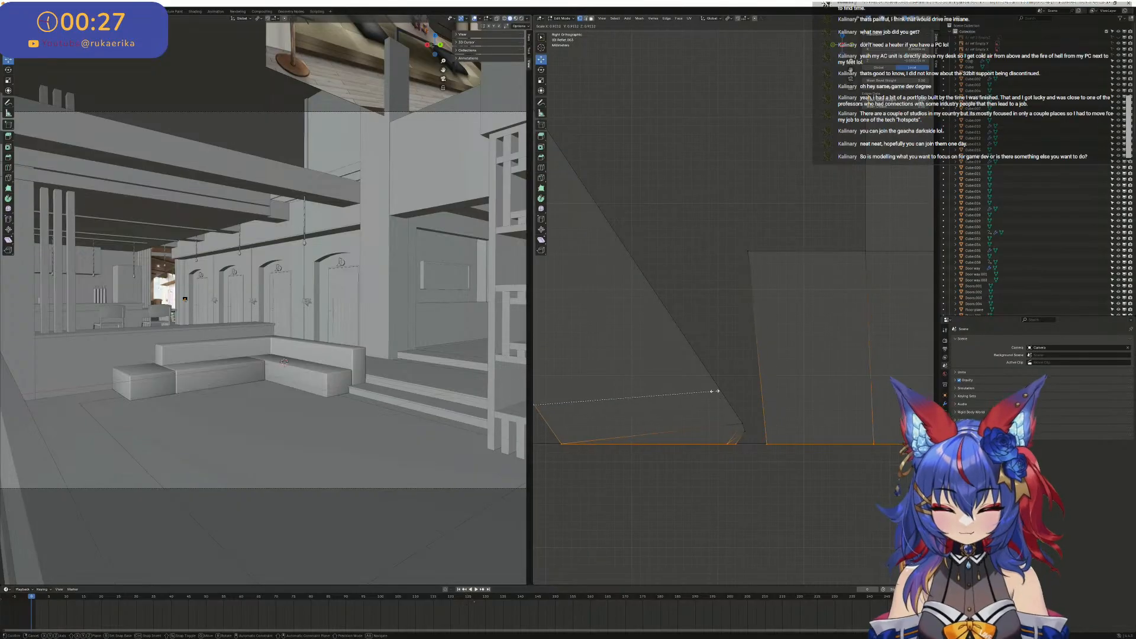
{"action": "key", "text": "z"}
{"action": "key", "text": "Return"}
{"action": "scroll", "coordinate": [721, 396], "scroll_direction": "down", "scroll_amount": 4}
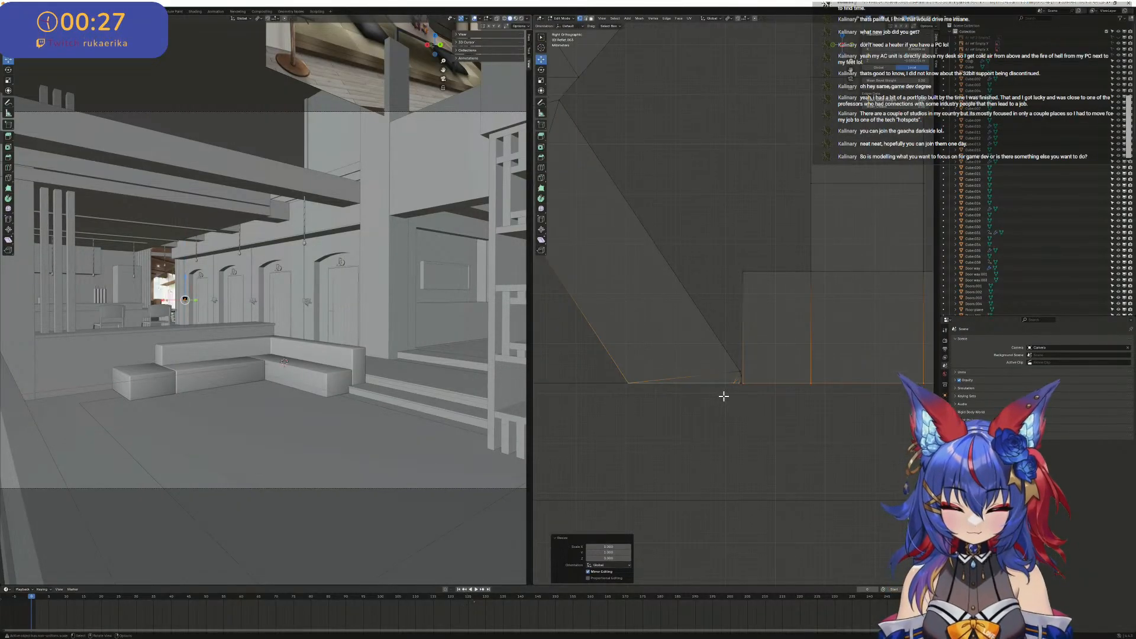
- Examine the bottom edges and outlines of the EMAKI letters for alignment with the shelf
{"action": "scroll", "coordinate": [843, 274], "scroll_direction": "up", "scroll_amount": 4}
{"action": "middle_click_drag", "start_coordinate": [727, 303], "coordinate": [545, 357], "text": "shift"}
{"action": "scroll", "coordinate": [753, 350], "scroll_direction": "up", "scroll_amount": 3}
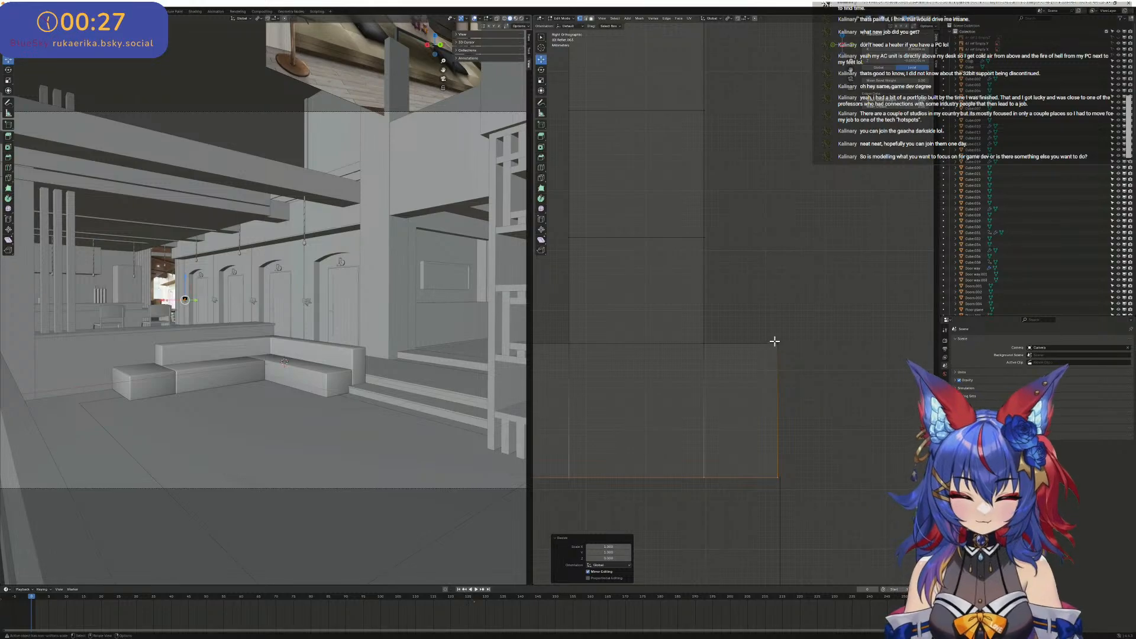
{"action": "scroll", "coordinate": [775, 341], "scroll_direction": "down", "scroll_amount": 1}
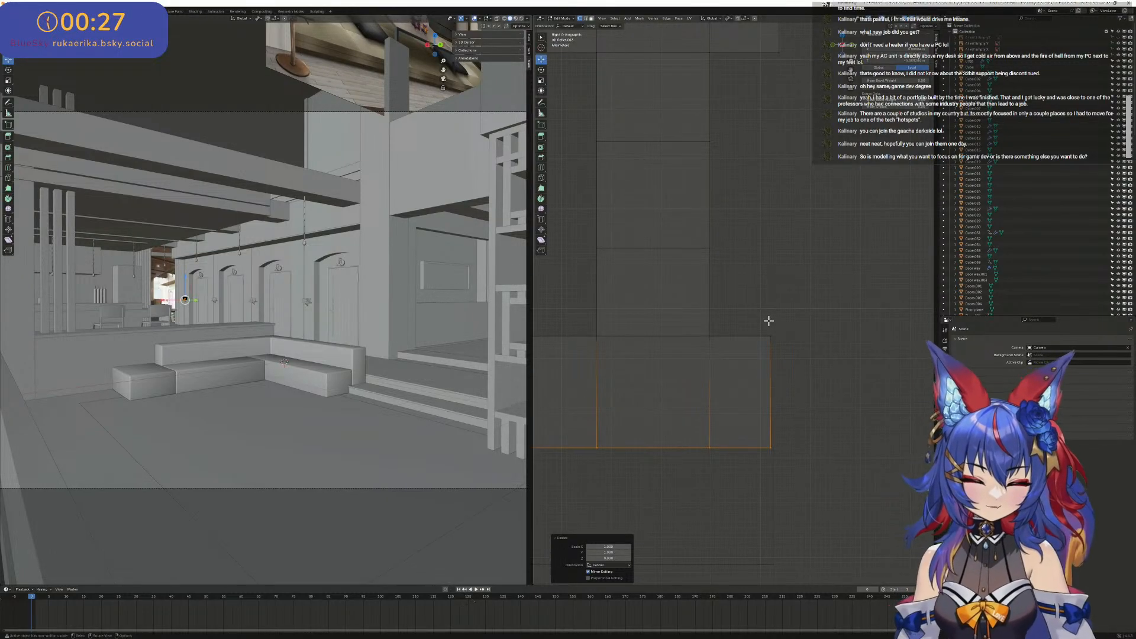
{"action": "scroll", "coordinate": [764, 322], "scroll_direction": "down", "scroll_amount": 4}
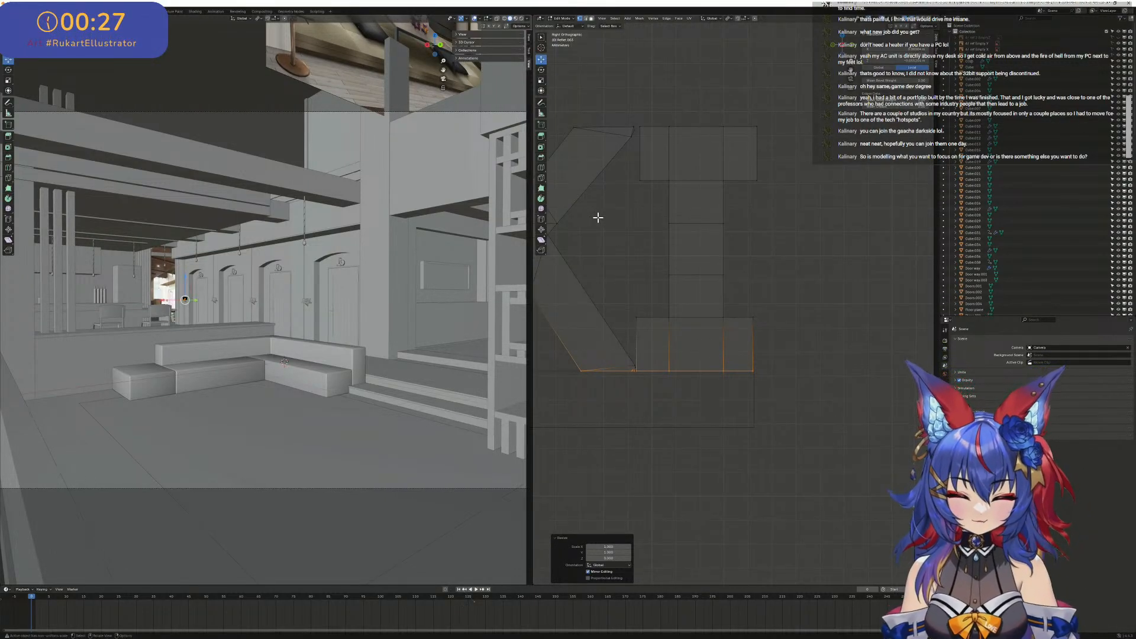
{"action": "scroll", "coordinate": [594, 240], "scroll_direction": "up", "scroll_amount": 3}
{"action": "middle_click_drag", "start_coordinate": [602, 169], "coordinate": [794, 279], "text": "shift"}
{"action": "scroll", "coordinate": [794, 278], "scroll_direction": "down", "scroll_amount": 2}
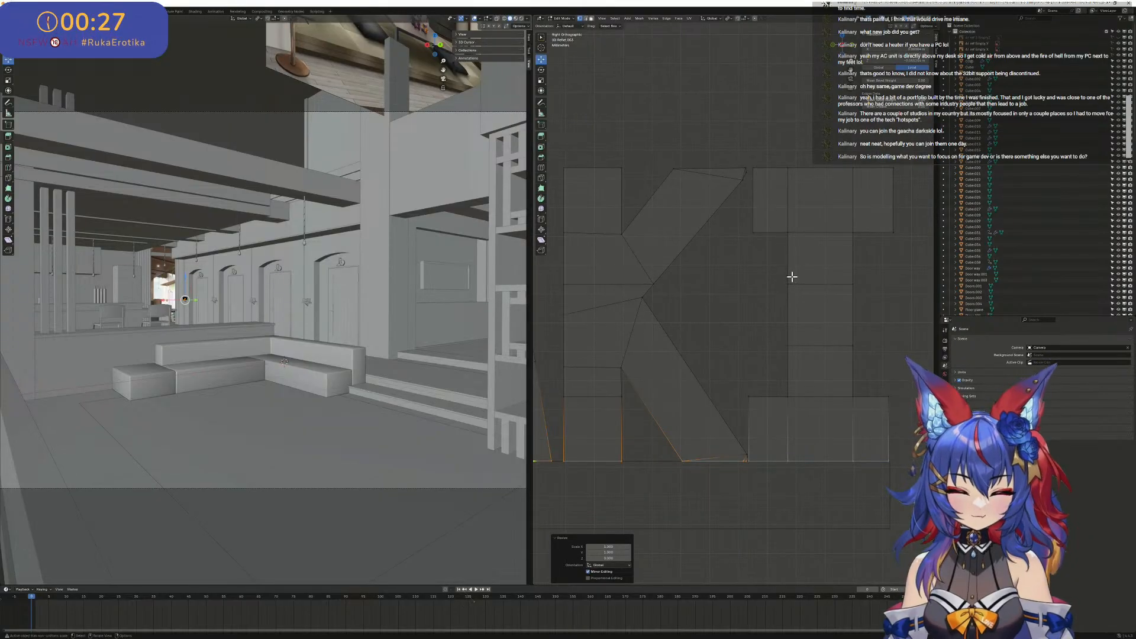
{"action": "scroll", "coordinate": [763, 213], "scroll_direction": "down", "scroll_amount": 3}
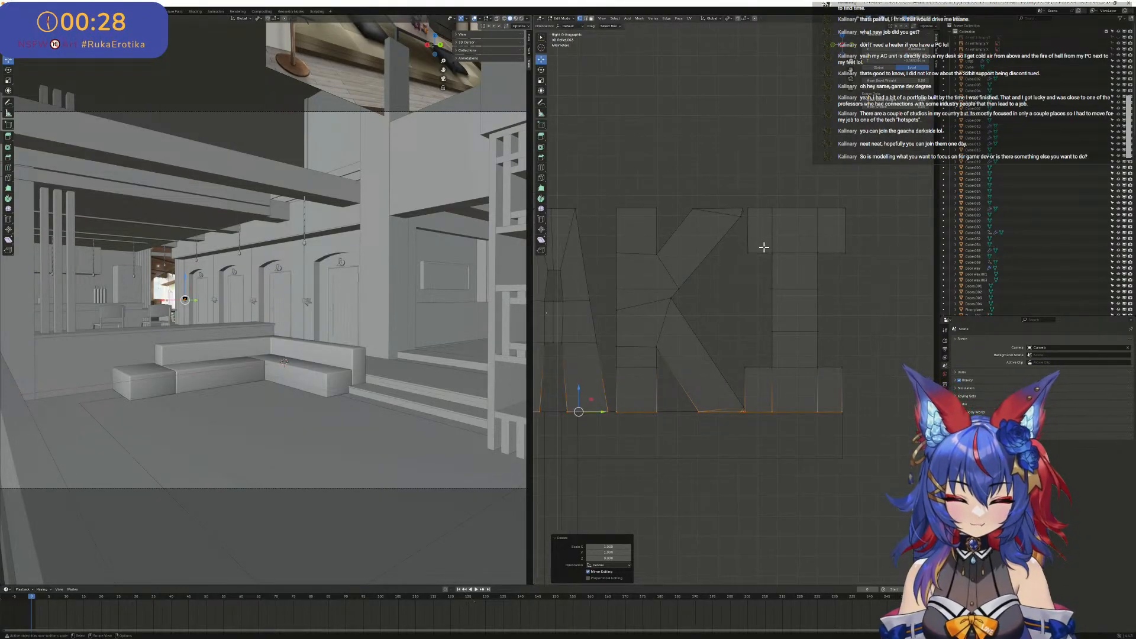
{"action": "scroll", "coordinate": [761, 246], "scroll_direction": "down", "scroll_amount": 4}
{"action": "scroll", "coordinate": [719, 288], "scroll_direction": "up", "scroll_amount": 7}
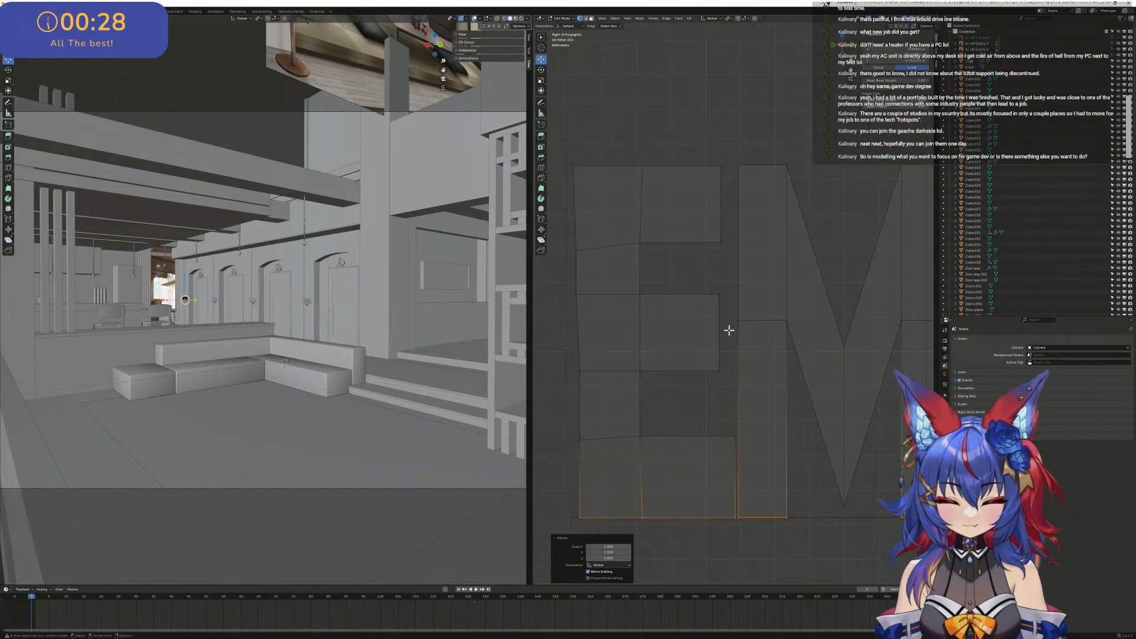
{"action": "scroll", "coordinate": [764, 461], "scroll_direction": "up", "scroll_amount": 2}
{"action": "scroll", "coordinate": [762, 436], "scroll_direction": "down", "scroll_amount": 6}
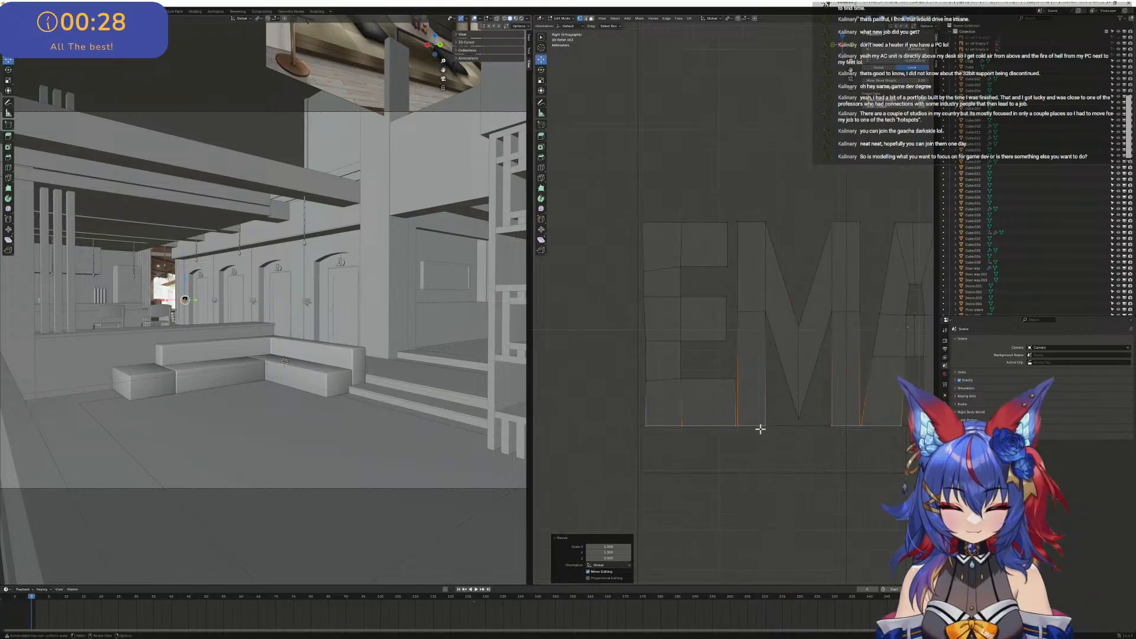
{"action": "scroll", "coordinate": [845, 385], "scroll_direction": "down", "scroll_amount": 10}
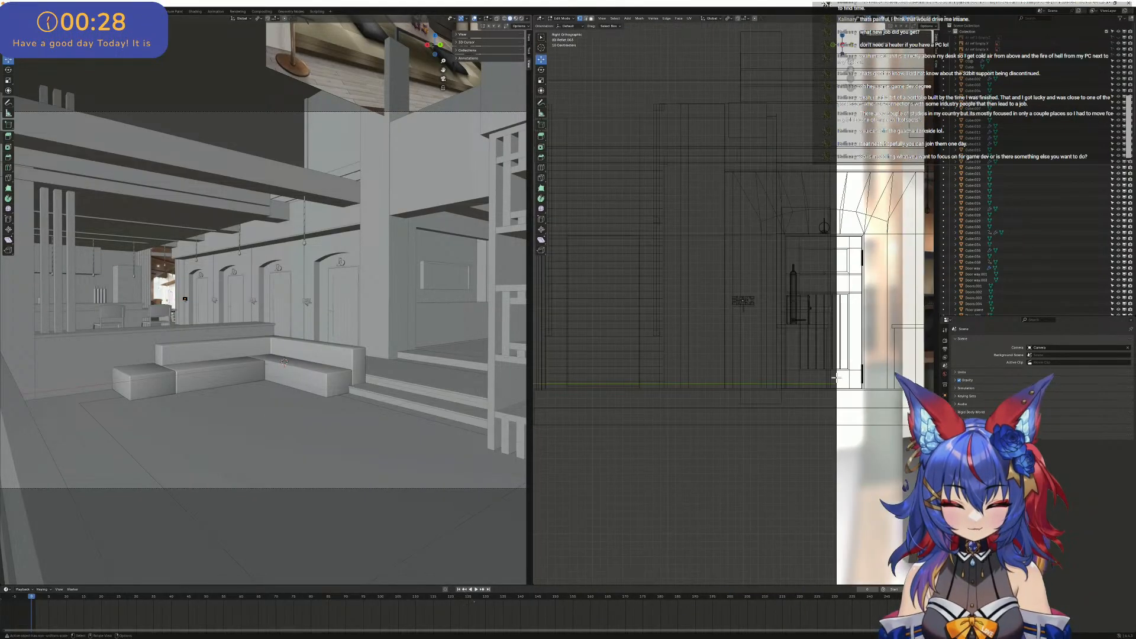
- Select the right half of the M, recalculate its normals with Inside enabled, and clear the selection
{"action": "scroll", "coordinate": [507, 326], "scroll_direction": "up", "scroll_amount": 8}
{"action": "middle_click_drag", "start_coordinate": [507, 325], "coordinate": [382, 278], "text": "shift"}
{"action": "scroll", "coordinate": [382, 279], "scroll_direction": "up", "scroll_amount": 5}
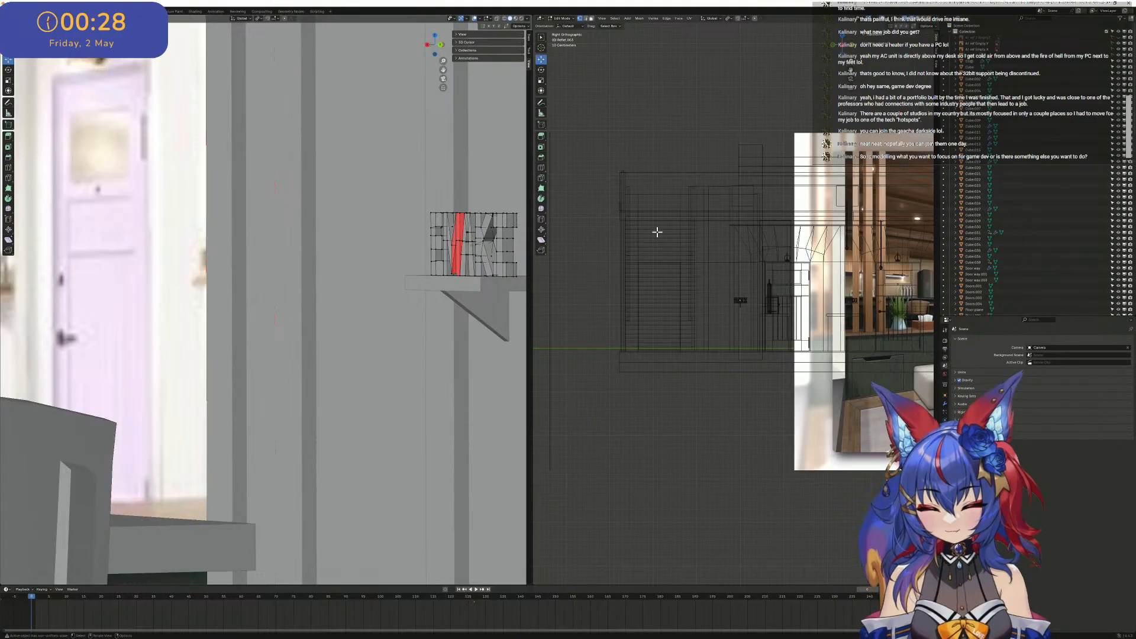
{"action": "scroll", "coordinate": [742, 299], "scroll_direction": "up", "scroll_amount": 10}
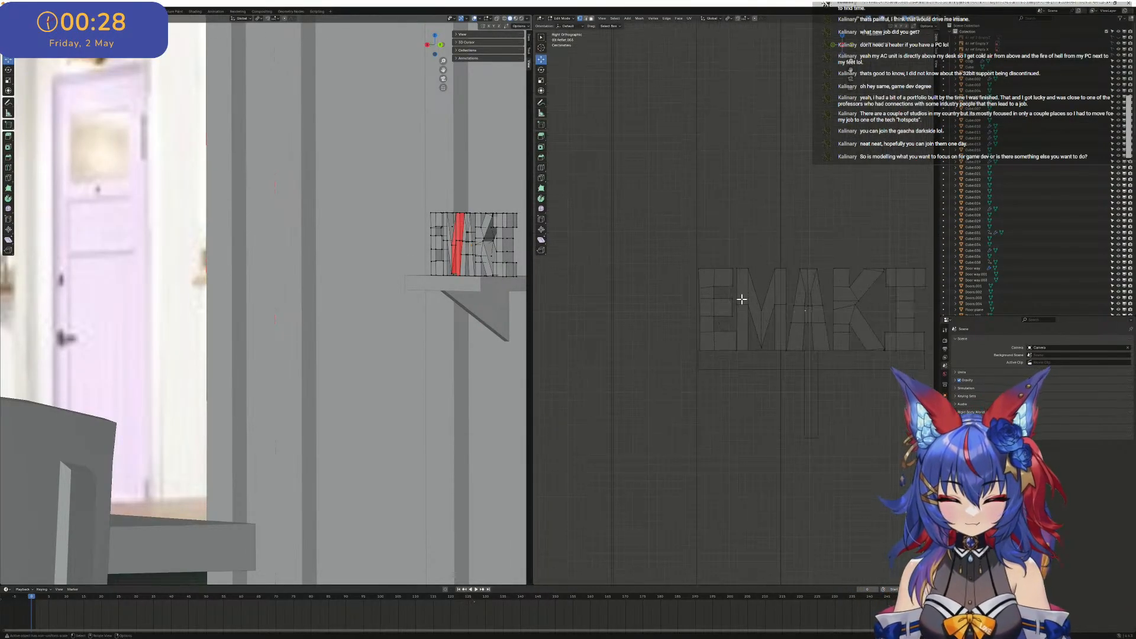
{"action": "scroll", "coordinate": [742, 300], "scroll_direction": "up", "scroll_amount": 8}
{"action": "middle_click_drag", "start_coordinate": [780, 284], "coordinate": [628, 293], "text": "shift"}
{"action": "scroll", "coordinate": [691, 204], "scroll_direction": "down", "scroll_amount": 3}
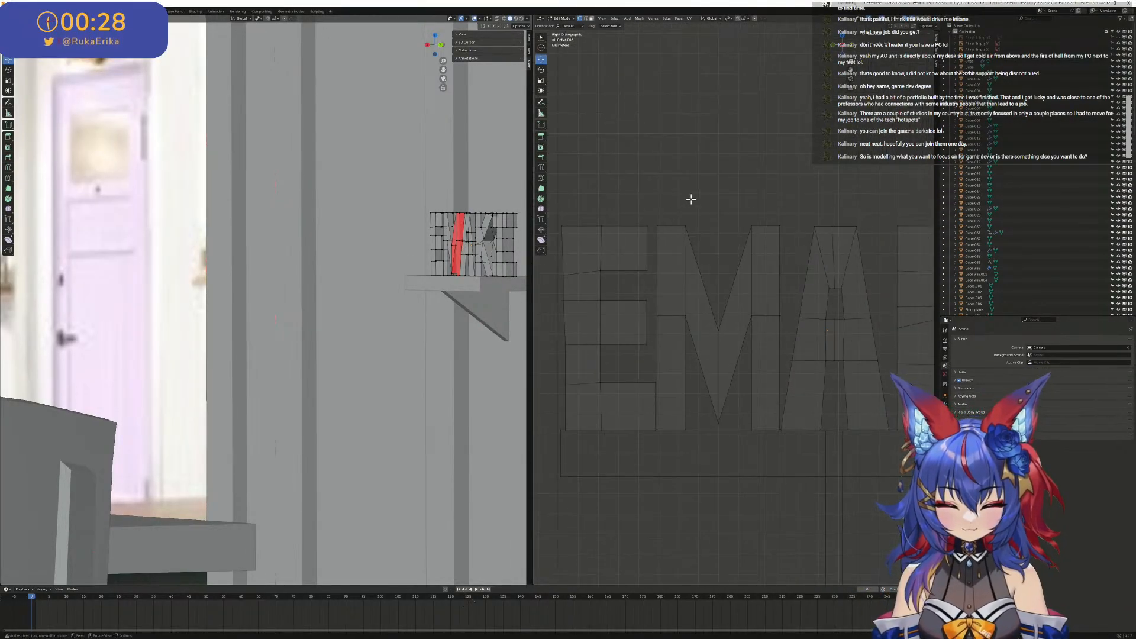
{"action": "left_click_drag", "start_coordinate": [692, 200], "coordinate": [779, 443]}
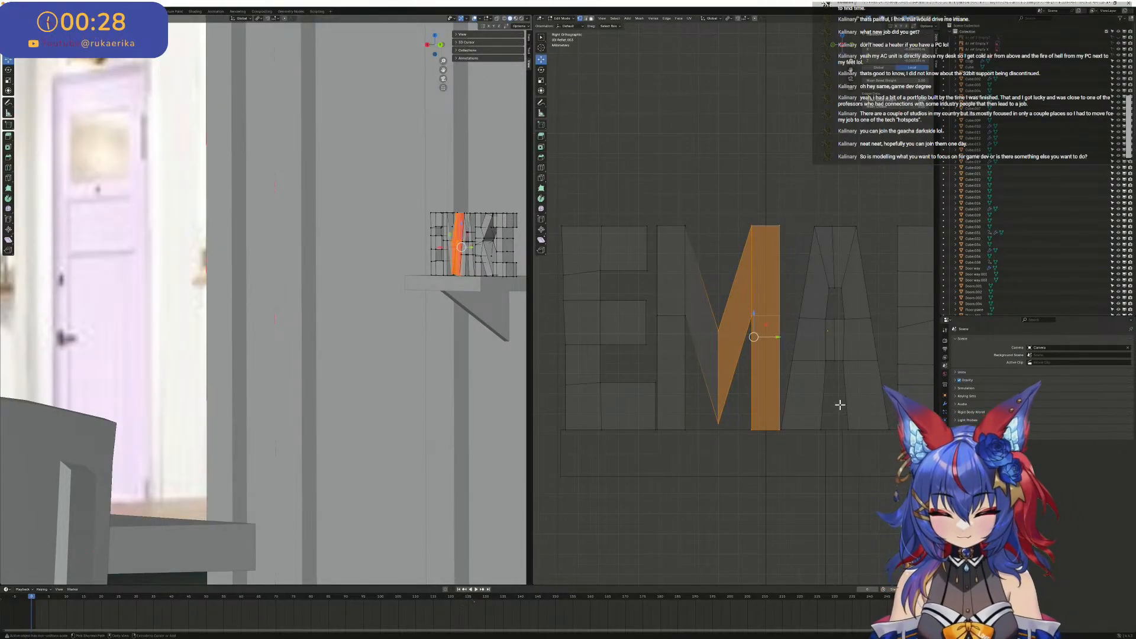
{"action": "key", "text": "m"}
{"action": "key", "text": "Escape"}
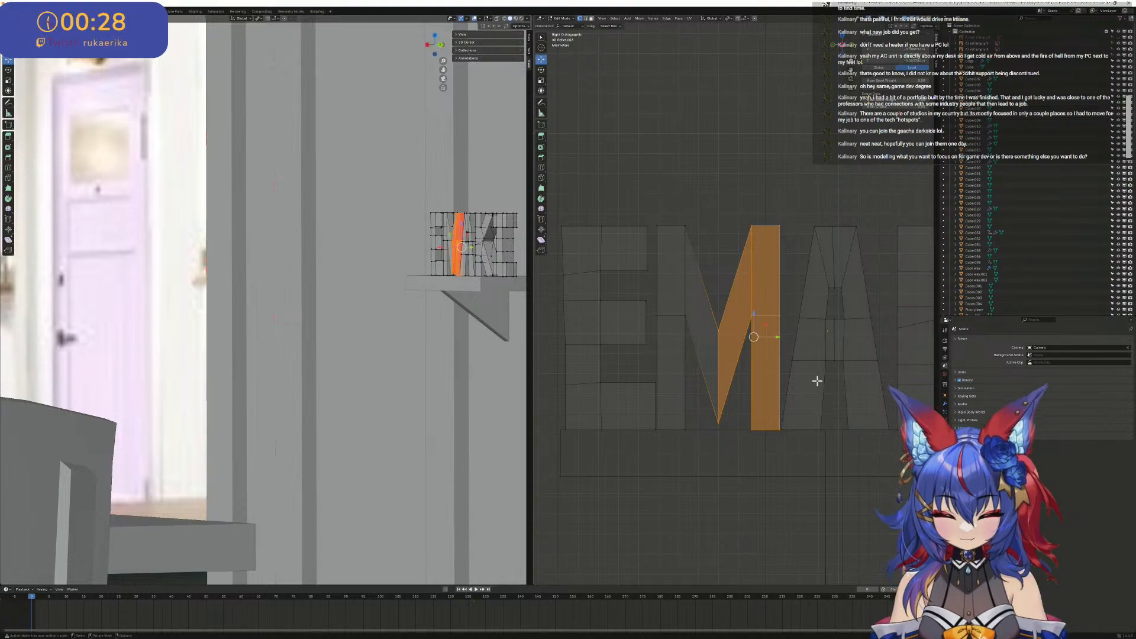
{"action": "key", "text": "ctrl+shift+n"}
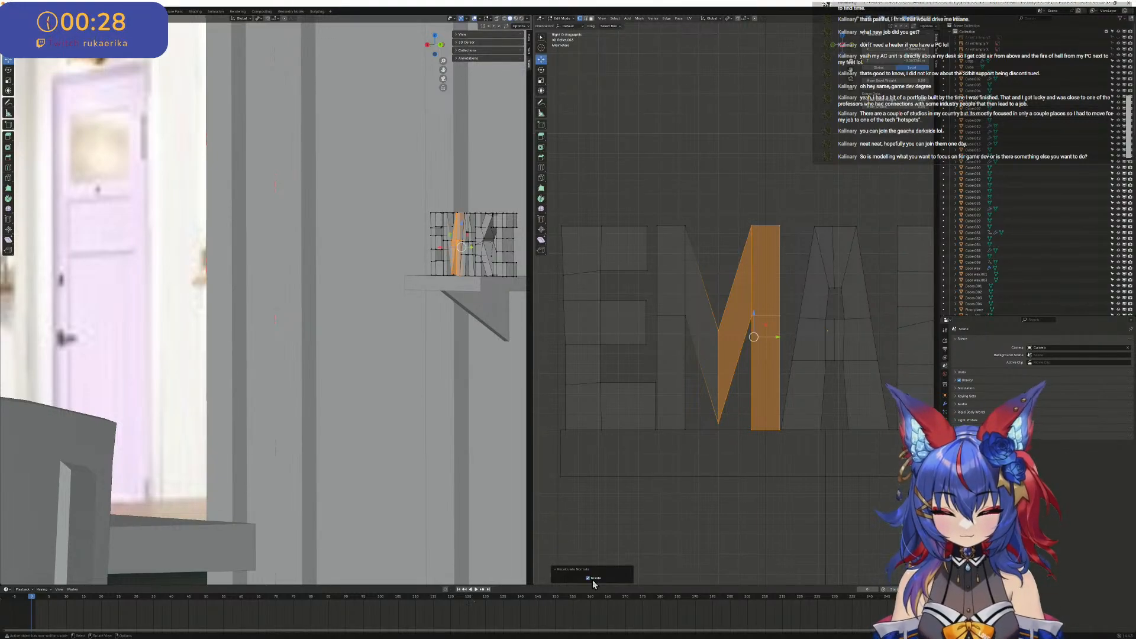
{"action": "left_click", "coordinate": [591, 477]}
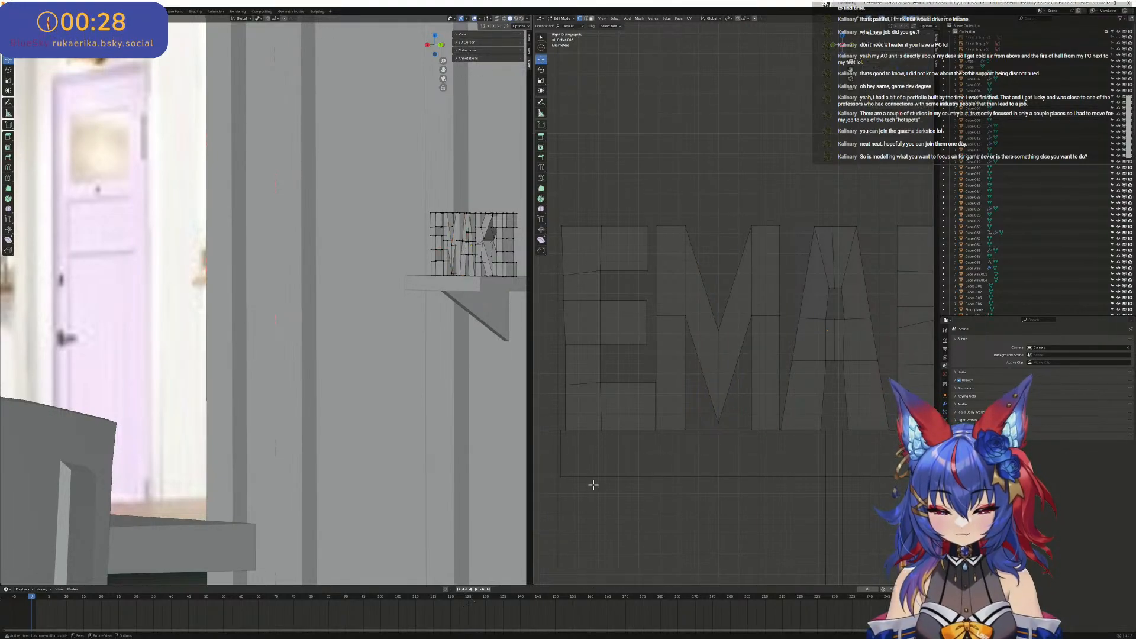
- Select the vertex in the middle of the K where the lower diagonal leg begins
{"action": "scroll", "coordinate": [452, 236], "scroll_direction": "up", "scroll_amount": 4}
{"action": "scroll", "coordinate": [311, 258], "scroll_direction": "down", "scroll_amount": 5}
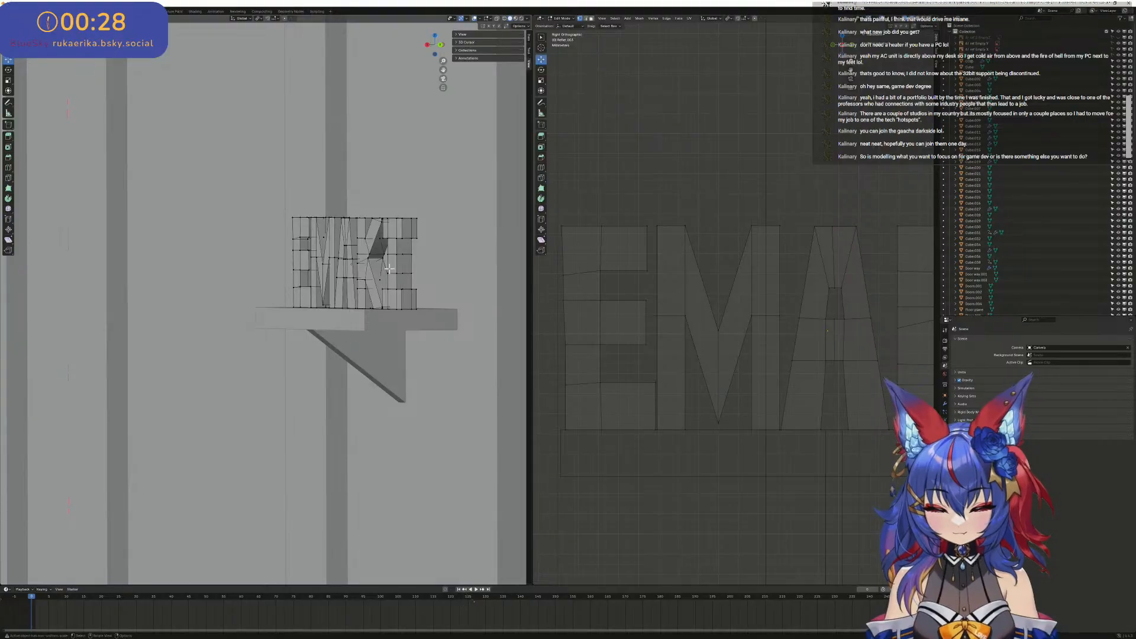
{"action": "scroll", "coordinate": [420, 264], "scroll_direction": "down", "scroll_amount": 5}
{"action": "scroll", "coordinate": [391, 264], "scroll_direction": "up", "scroll_amount": 5}
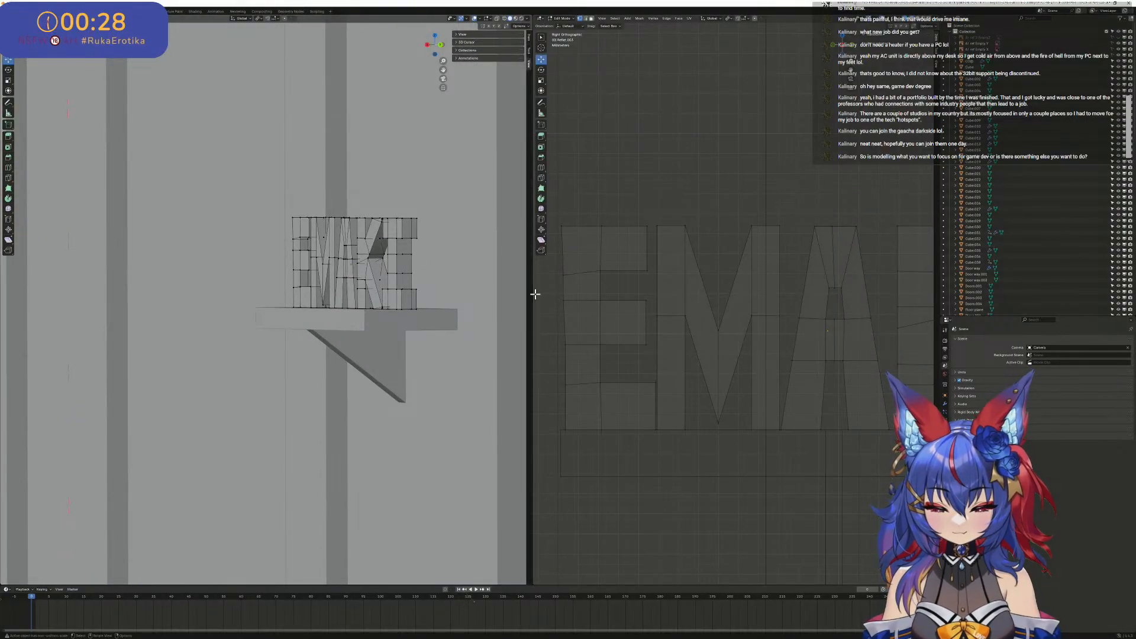
{"action": "scroll", "coordinate": [764, 308], "scroll_direction": "down", "scroll_amount": 3}
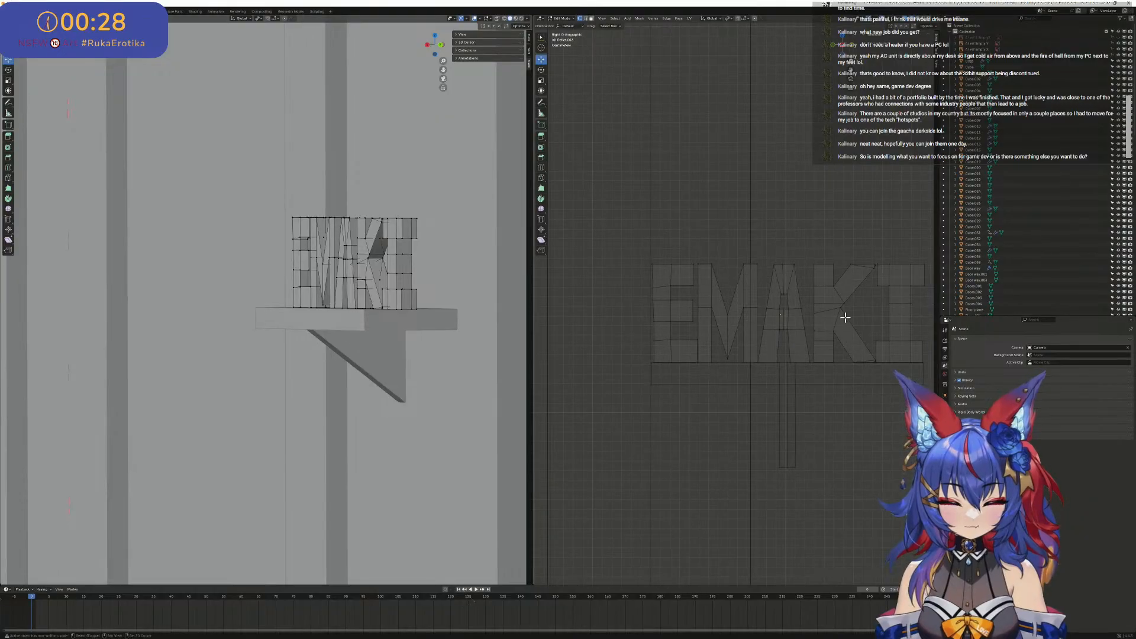
{"action": "scroll", "coordinate": [650, 343], "scroll_direction": "up", "scroll_amount": 2}
{"action": "scroll", "coordinate": [564, 359], "scroll_direction": "up", "scroll_amount": 5}
{"action": "middle_click_drag", "start_coordinate": [564, 358], "coordinate": [779, 287], "text": "shift"}
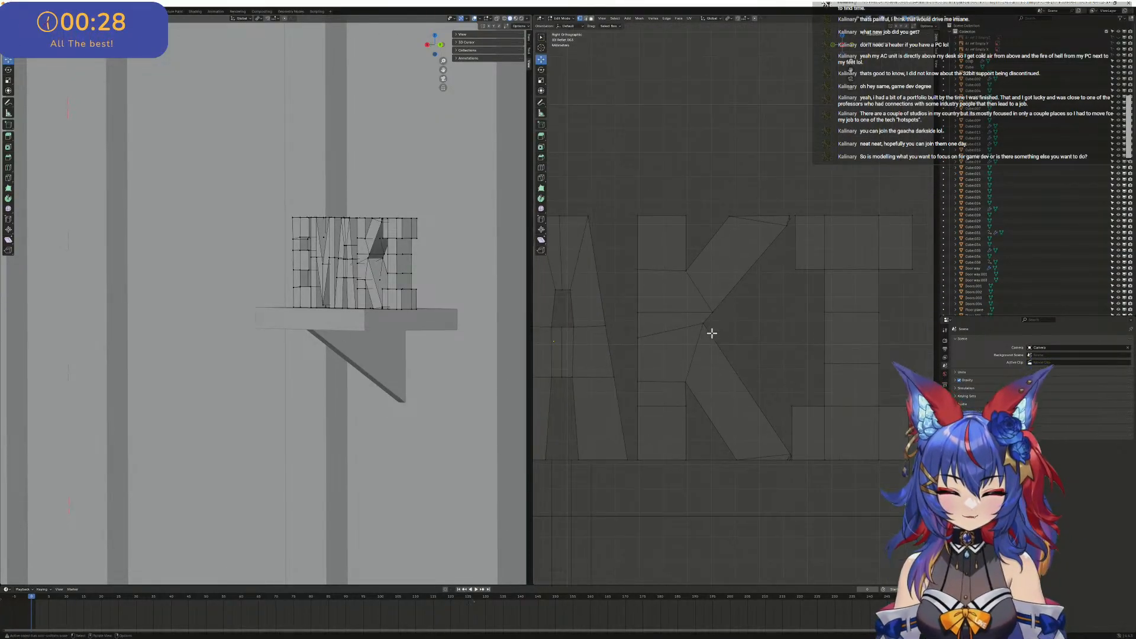
{"action": "left_click", "coordinate": [686, 327]}
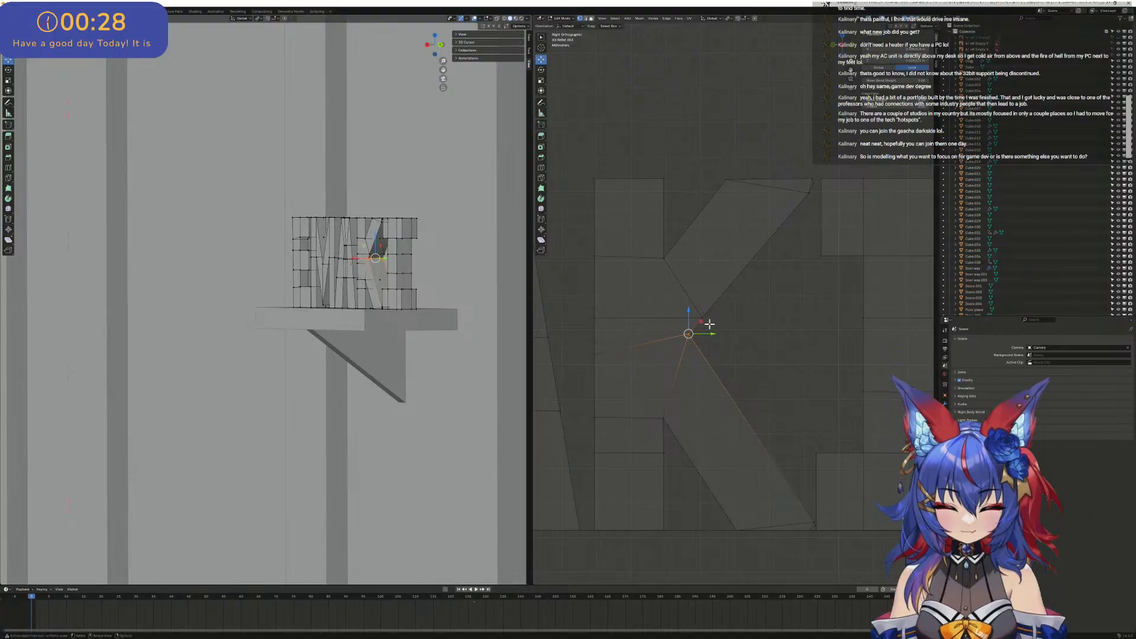
{"action": "scroll", "coordinate": [710, 323], "scroll_direction": "down", "scroll_amount": 8}
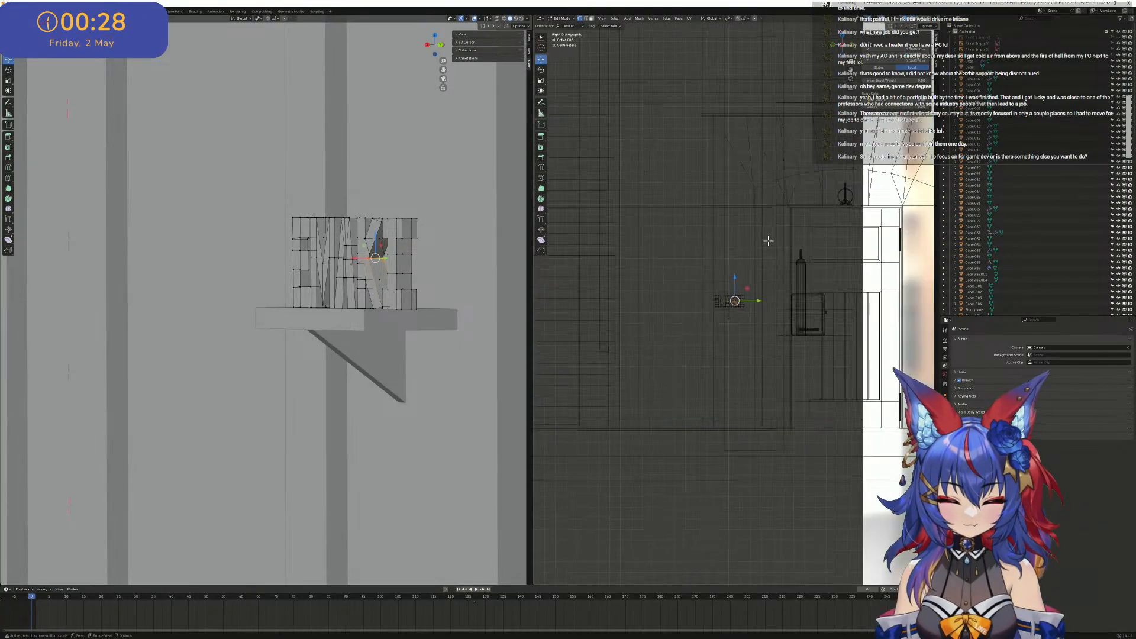
{"action": "scroll", "coordinate": [769, 241], "scroll_direction": "down", "scroll_amount": 3}
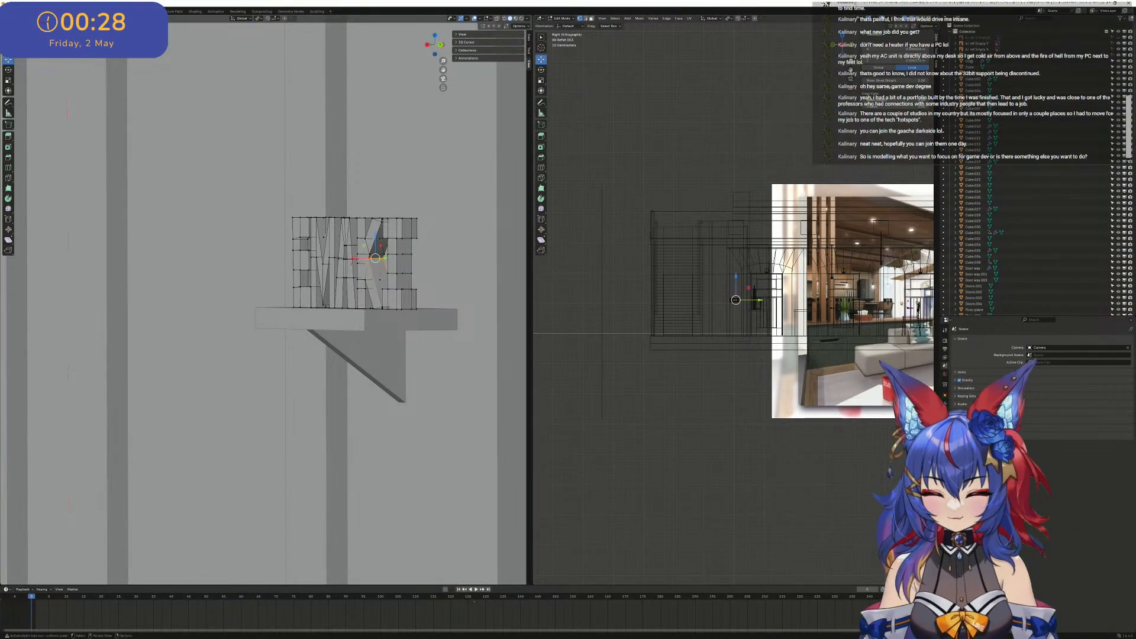
- Save the file and clear the vertex selection on the K
{"action": "left_click", "coordinate": [12, 12]}
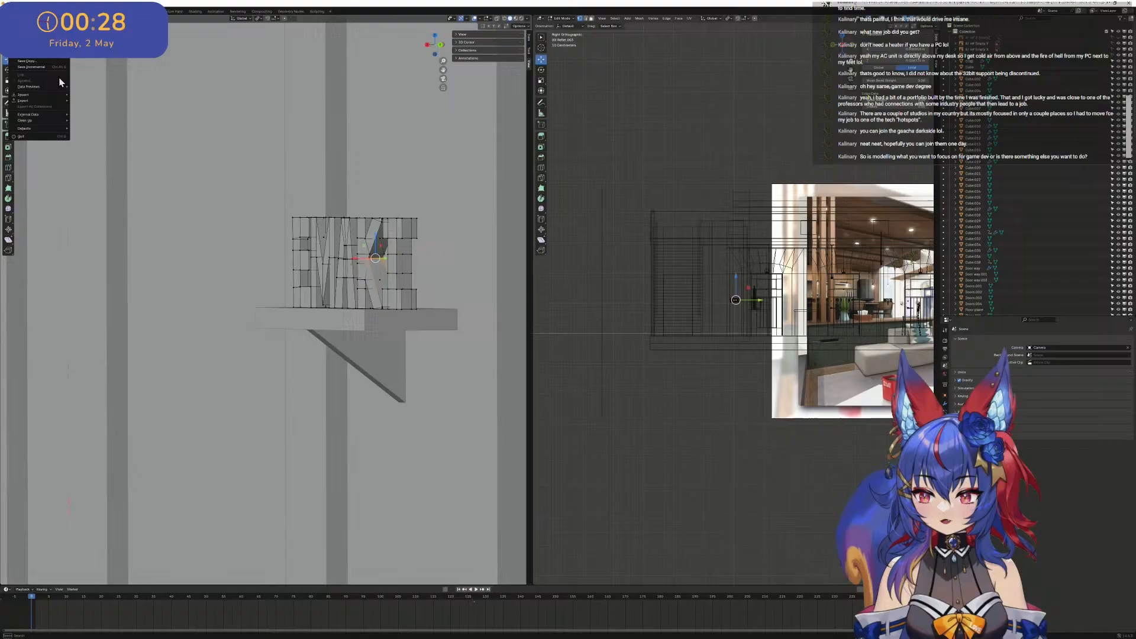
{"action": "left_click", "coordinate": [31, 49]}
{"action": "scroll", "coordinate": [687, 237], "scroll_direction": "down", "scroll_amount": 5}
{"action": "scroll", "coordinate": [769, 276], "scroll_direction": "up", "scroll_amount": 15}
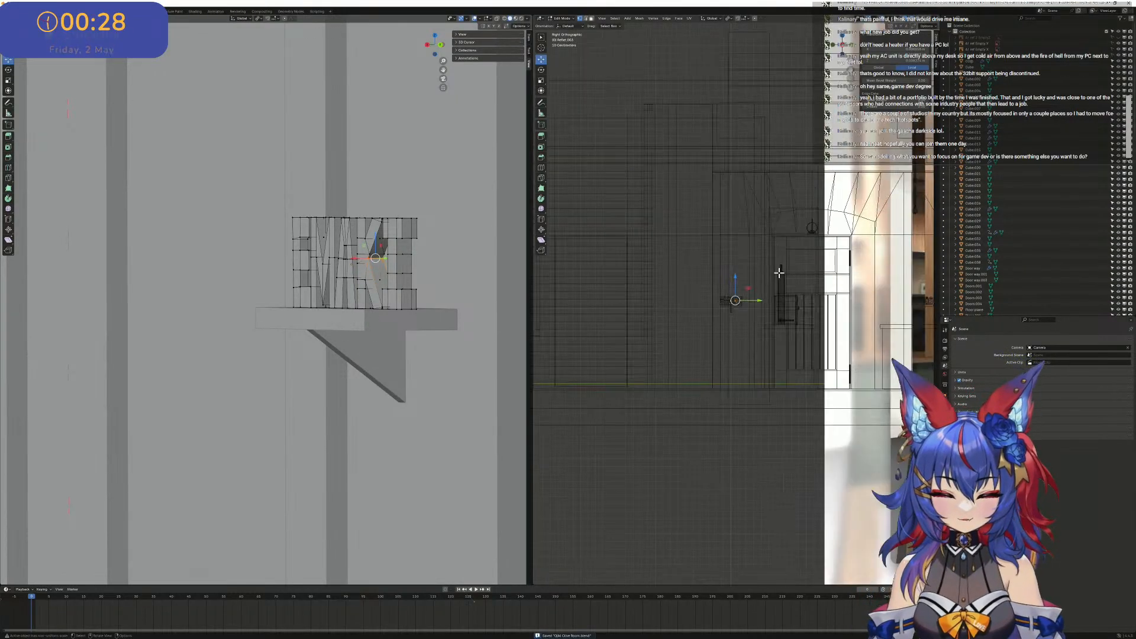
{"action": "scroll", "coordinate": [798, 270], "scroll_direction": "up", "scroll_amount": 5}
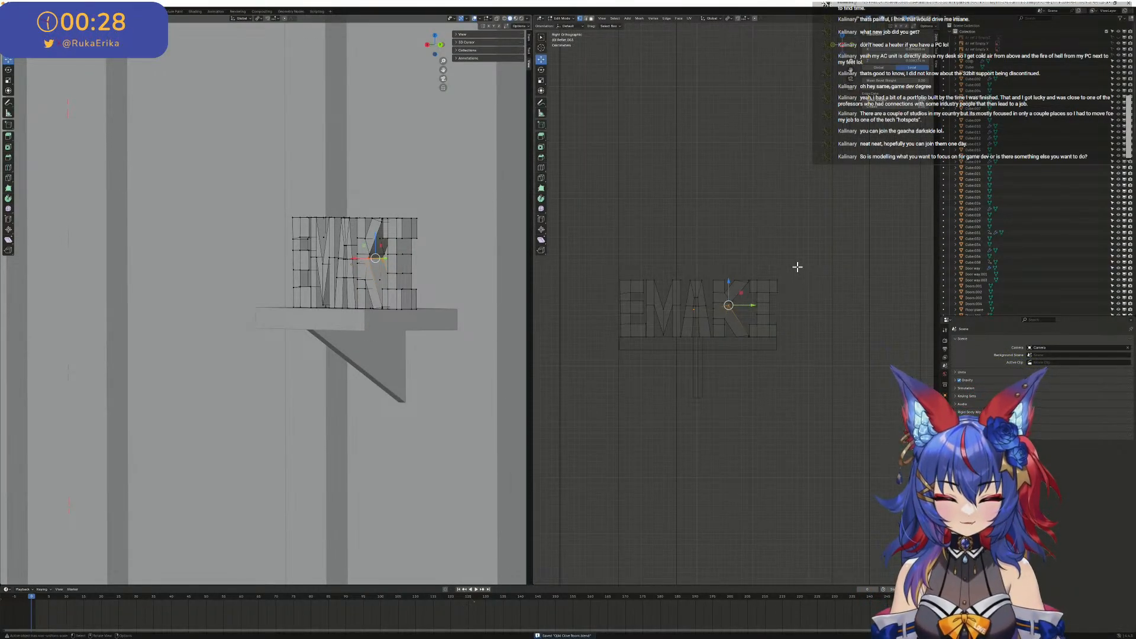
{"action": "scroll", "coordinate": [798, 267], "scroll_direction": "up", "scroll_amount": 3}
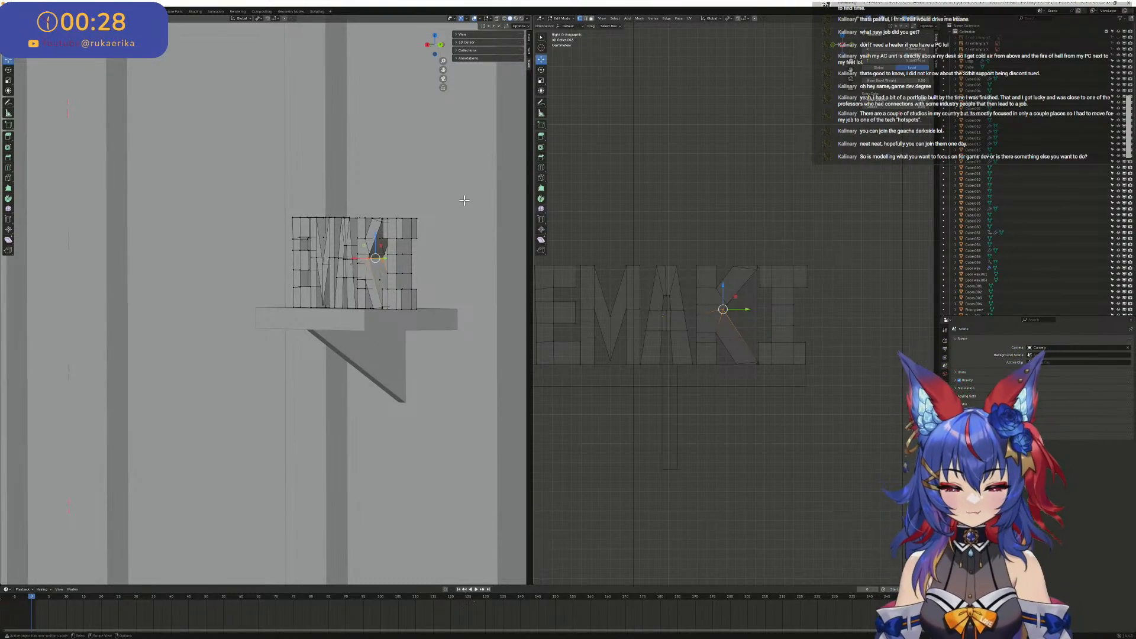
{"action": "scroll", "coordinate": [763, 243], "scroll_direction": "down", "scroll_amount": 3}
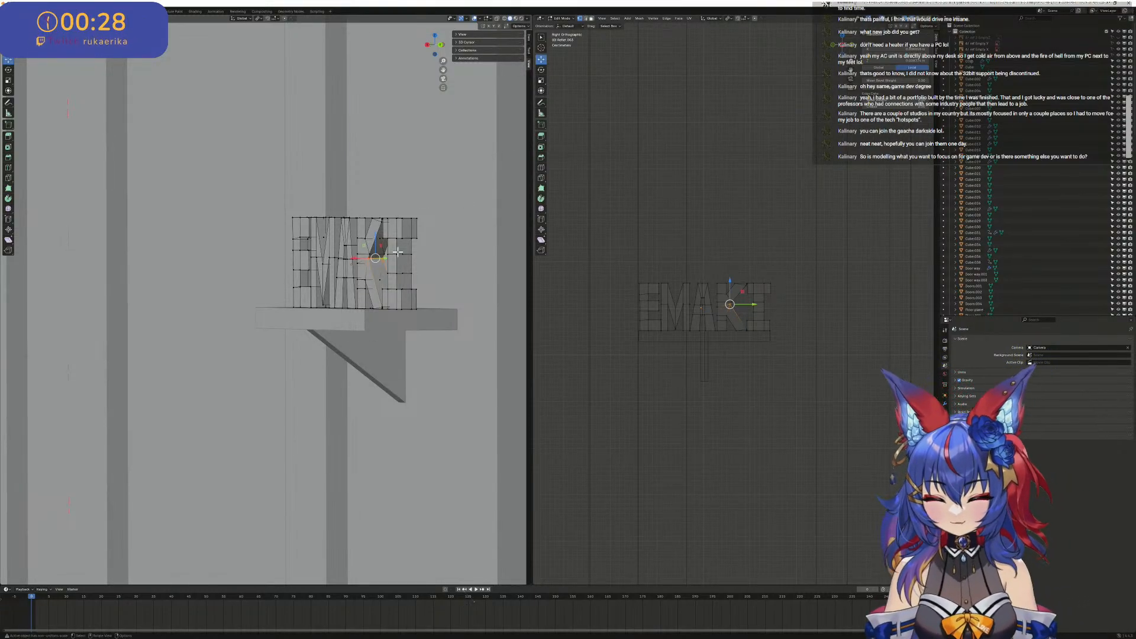
{"action": "scroll", "coordinate": [421, 250], "scroll_direction": "down", "scroll_amount": 4}
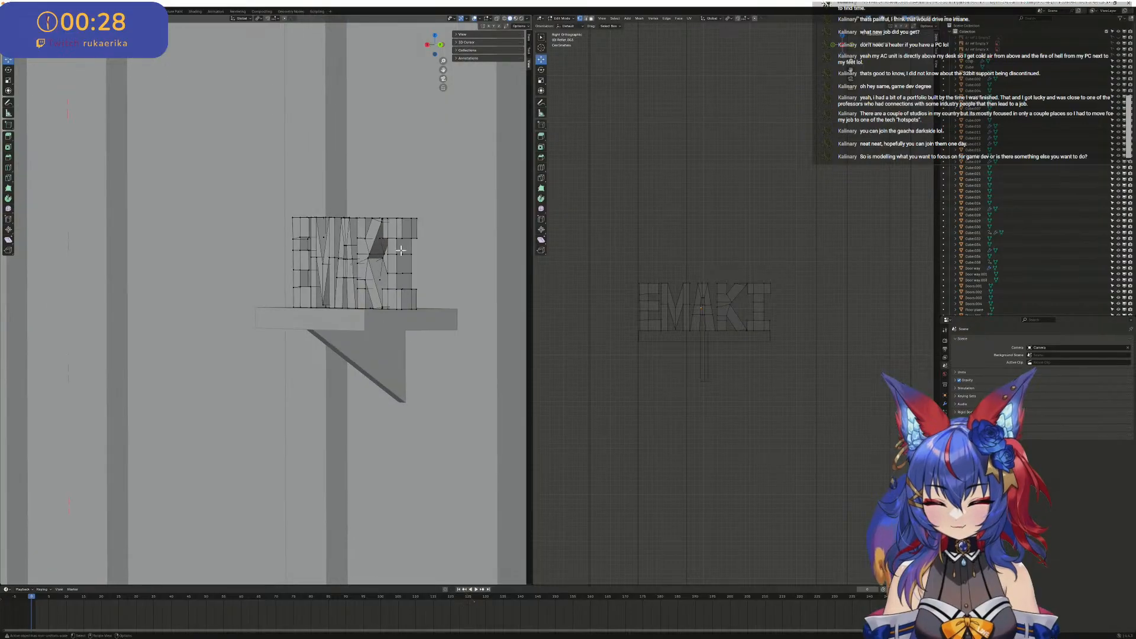
- Examine the EMAKI sign beside the arched doorway and compare its placement with the room reference image
{"action": "scroll", "coordinate": [615, 250], "scroll_direction": "down", "scroll_amount": 4}
{"action": "scroll", "coordinate": [474, 263], "scroll_direction": "down", "scroll_amount": 3}
{"action": "scroll", "coordinate": [782, 273], "scroll_direction": "down", "scroll_amount": 5}
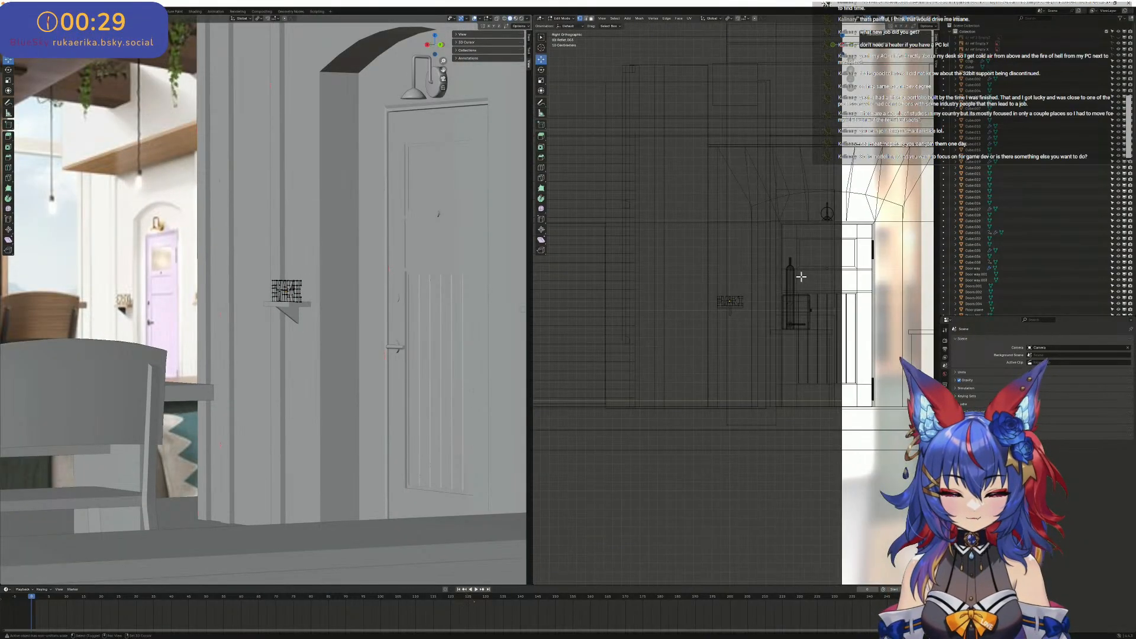
{"action": "middle_click_drag", "start_coordinate": [803, 274], "coordinate": [624, 291], "text": "shift"}
{"action": "scroll", "coordinate": [625, 291], "scroll_direction": "down", "scroll_amount": 6}
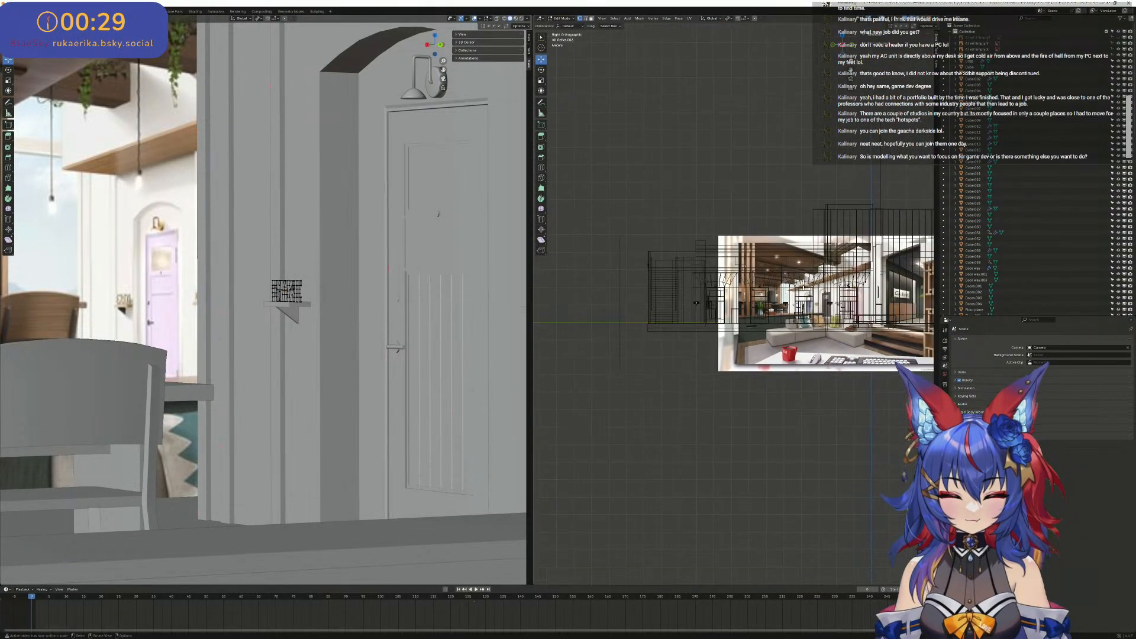
{"action": "scroll", "coordinate": [815, 278], "scroll_direction": "up", "scroll_amount": 6}
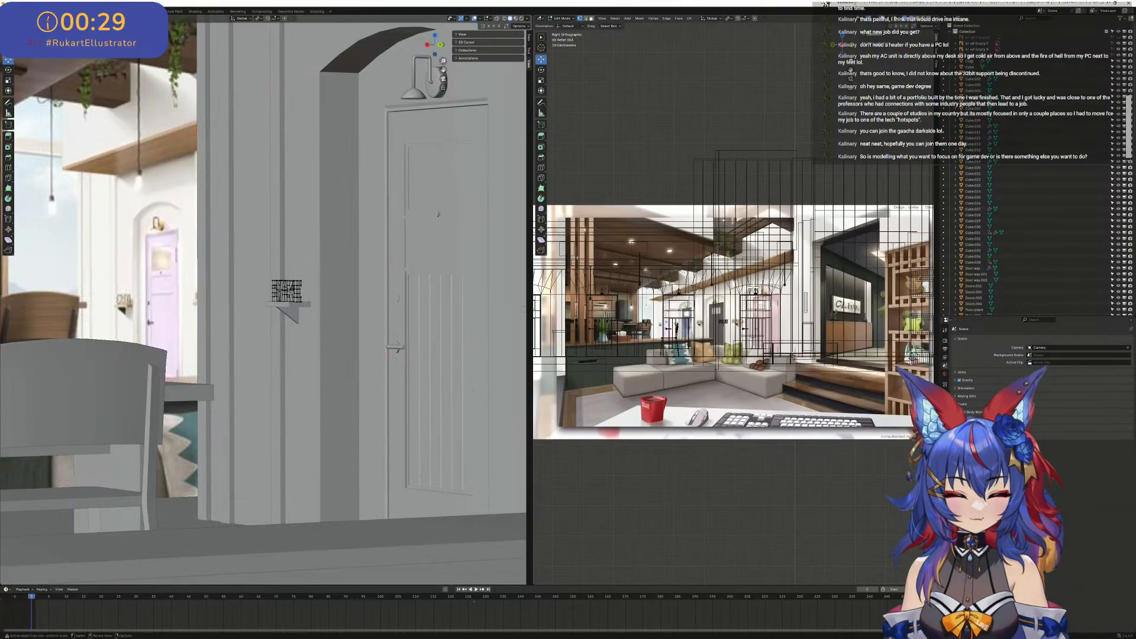
{"action": "scroll", "coordinate": [747, 291], "scroll_direction": "down", "scroll_amount": 5}
{"action": "middle_click_drag", "start_coordinate": [747, 290], "coordinate": [877, 298], "text": "shift"}
{"action": "scroll", "coordinate": [876, 297], "scroll_direction": "up", "scroll_amount": 4}
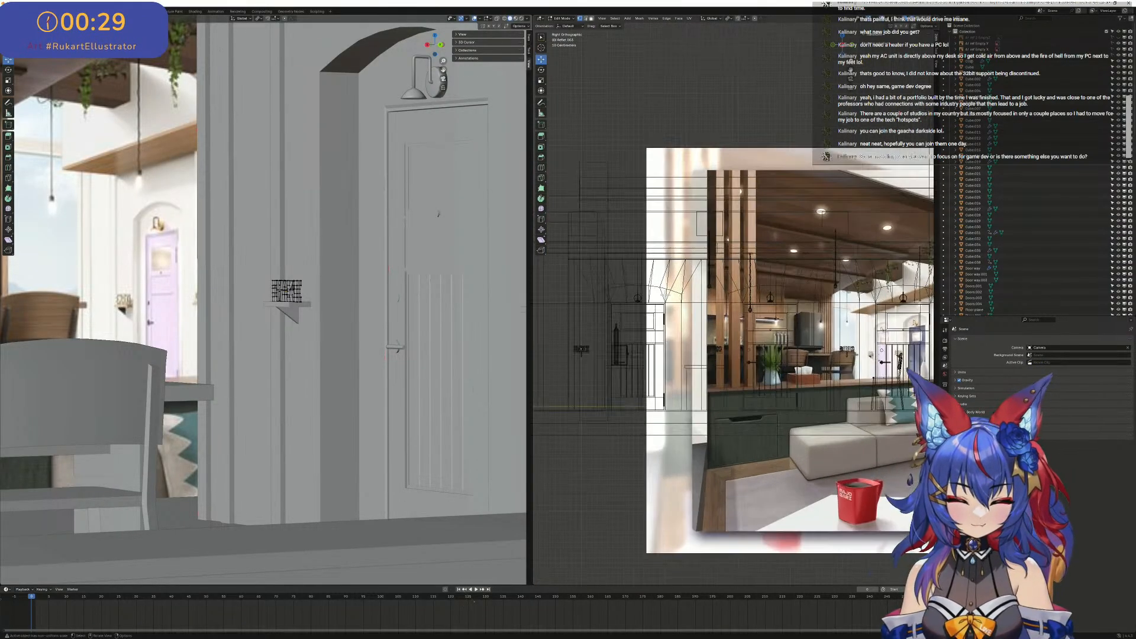
{"action": "middle_click_drag", "start_coordinate": [685, 293], "coordinate": [766, 290], "text": "shift"}
{"action": "scroll", "coordinate": [756, 292], "scroll_direction": "up", "scroll_amount": 5}
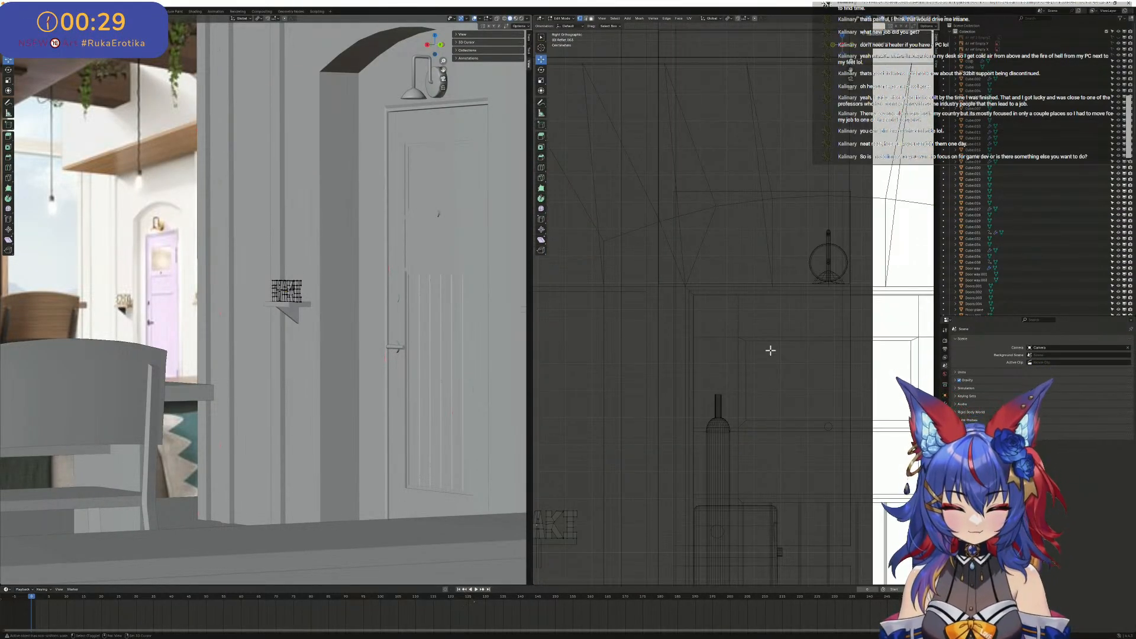
{"action": "scroll", "coordinate": [754, 354], "scroll_direction": "up", "scroll_amount": 5}
{"action": "middle_click_drag", "start_coordinate": [586, 463], "coordinate": [789, 279], "text": "shift"}
{"action": "scroll", "coordinate": [787, 278], "scroll_direction": "up", "scroll_amount": 4}
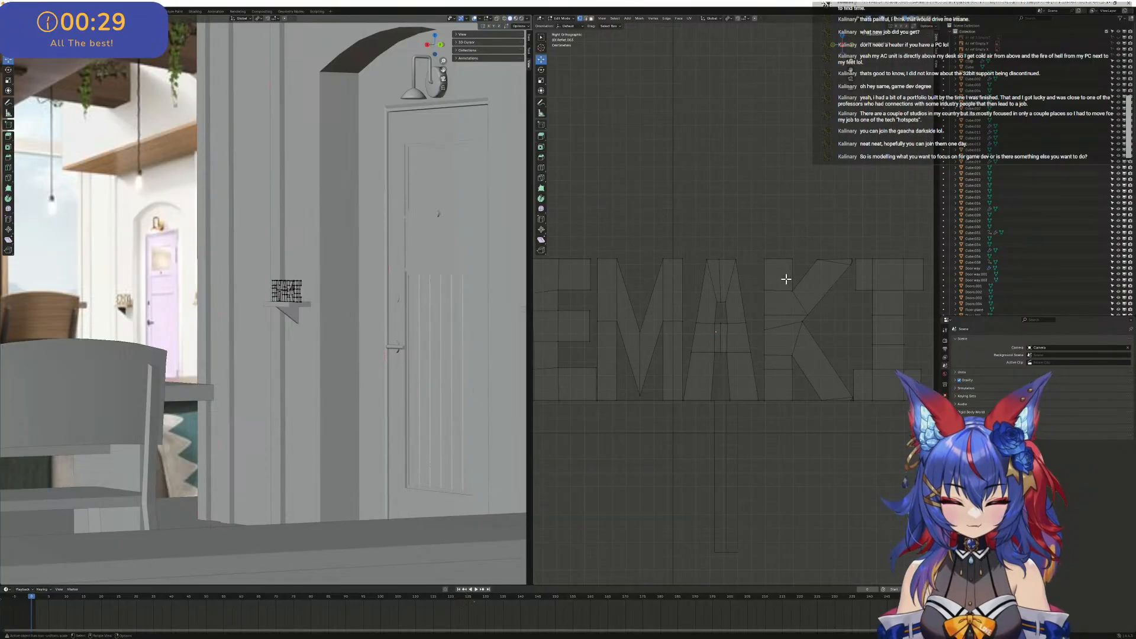
{"action": "scroll", "coordinate": [786, 278], "scroll_direction": "down", "scroll_amount": 6}
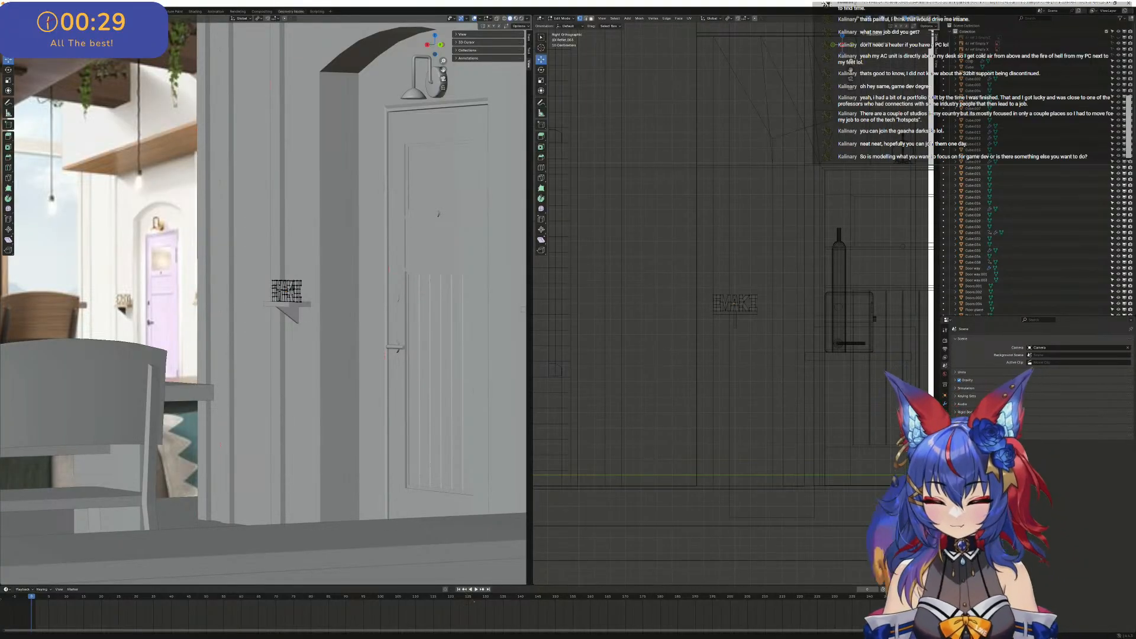
- Save the building scene again under its current file name
{"action": "left_click", "coordinate": [12, 12]}
{"action": "left_click", "coordinate": [23, 50]}
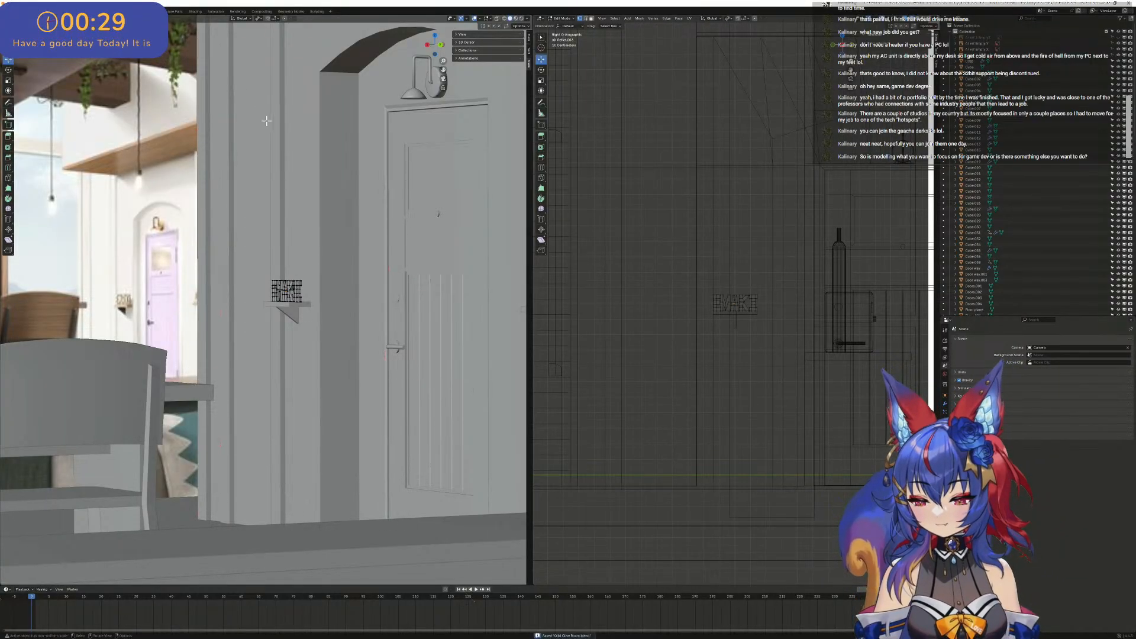
- Examine the sign on its shelf, the whole room with its sofa, doors and beams, and the surrounding reference images
{"action": "scroll", "coordinate": [288, 244], "scroll_direction": "down", "scroll_amount": 5}
{"action": "scroll", "coordinate": [288, 243], "scroll_direction": "up", "scroll_amount": 10}
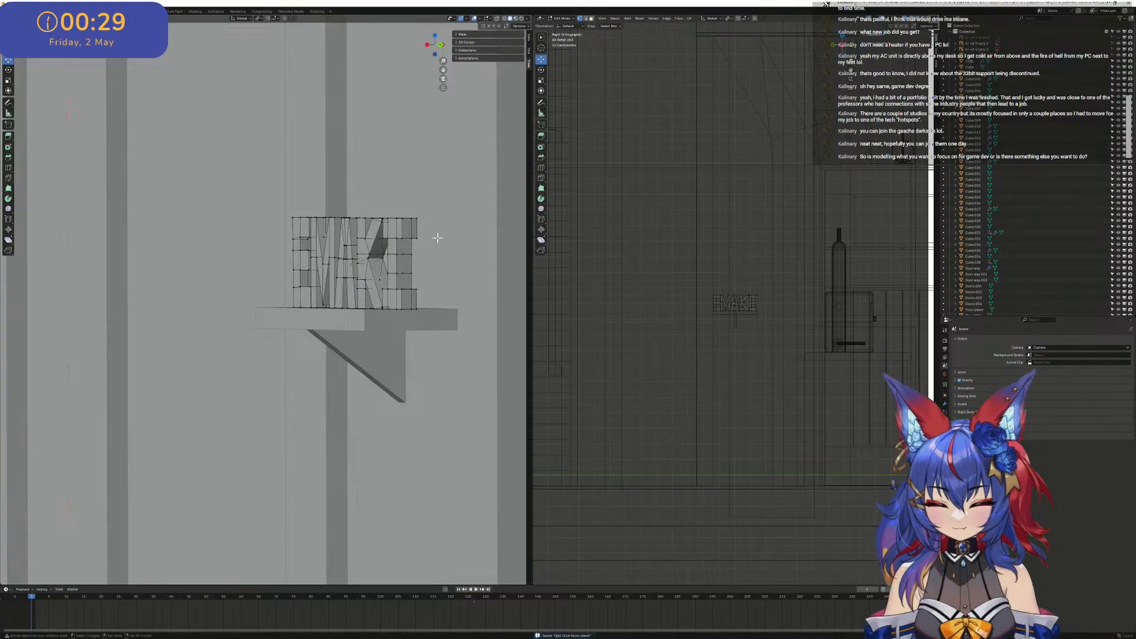
{"action": "middle_click_drag", "start_coordinate": [437, 236], "coordinate": [150, 259], "text": "shift"}
{"action": "scroll", "coordinate": [177, 259], "scroll_direction": "down", "scroll_amount": 12}
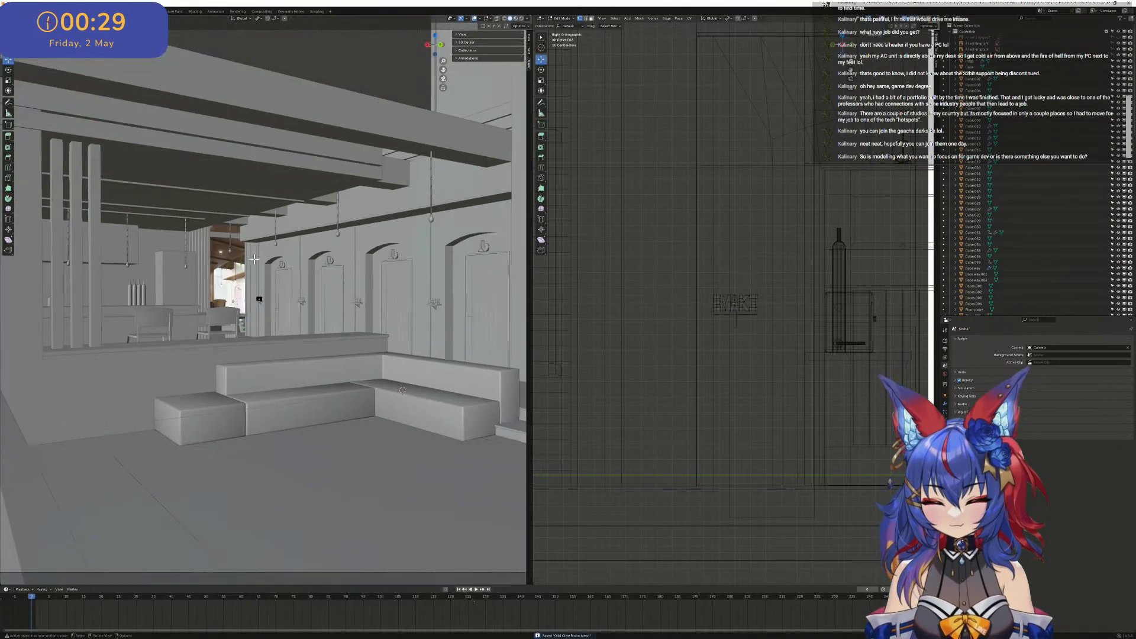
{"action": "scroll", "coordinate": [394, 258], "scroll_direction": "up", "scroll_amount": 8}
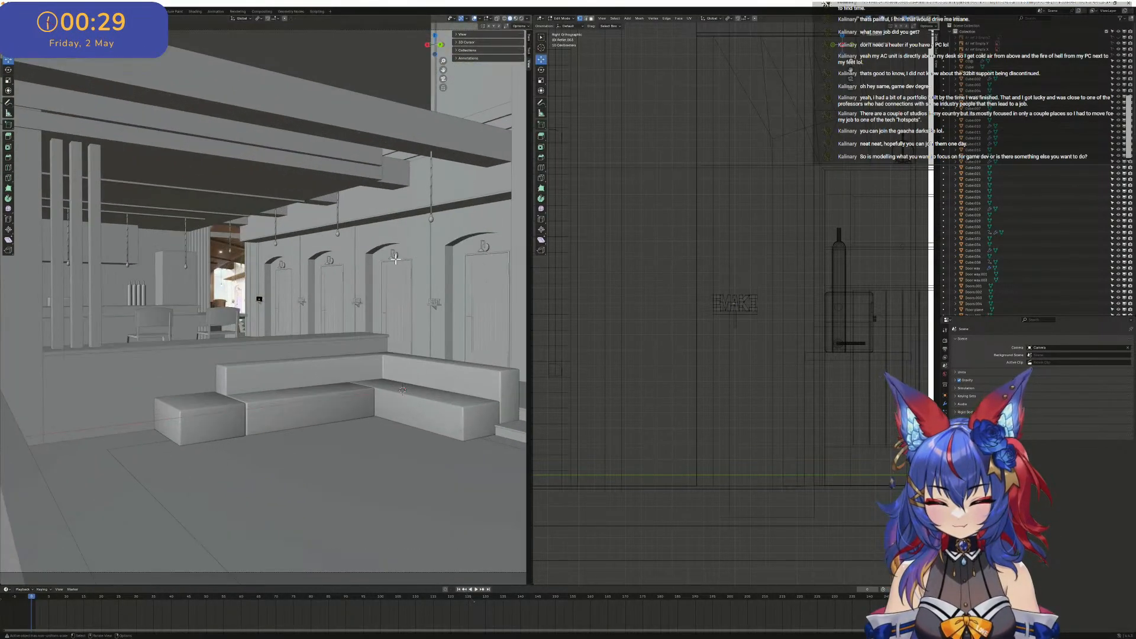
{"action": "scroll", "coordinate": [411, 226], "scroll_direction": "down", "scroll_amount": 4}
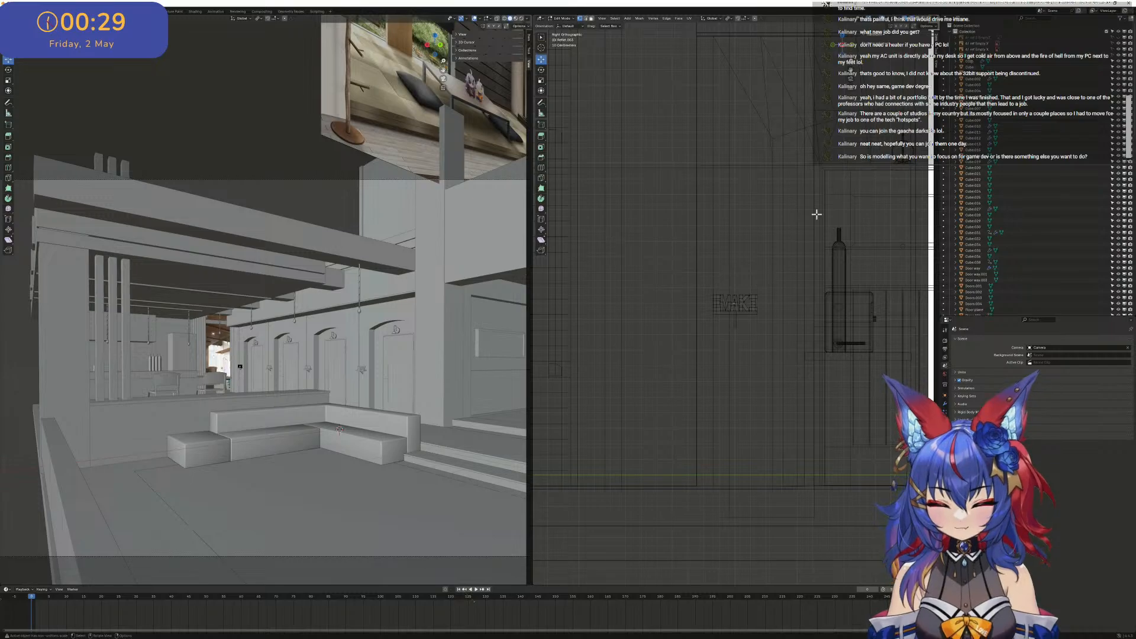
{"action": "scroll", "coordinate": [793, 206], "scroll_direction": "down", "scroll_amount": 3}
{"action": "scroll", "coordinate": [793, 206], "scroll_direction": "down", "scroll_amount": 2}
{"action": "middle_click_drag", "start_coordinate": [793, 207], "coordinate": [673, 314]}
{"action": "scroll", "coordinate": [673, 314], "scroll_direction": "down", "scroll_amount": 6}
{"action": "middle_click_drag", "start_coordinate": [782, 267], "coordinate": [536, 471]}
{"action": "scroll", "coordinate": [771, 259], "scroll_direction": "up", "scroll_amount": 5}
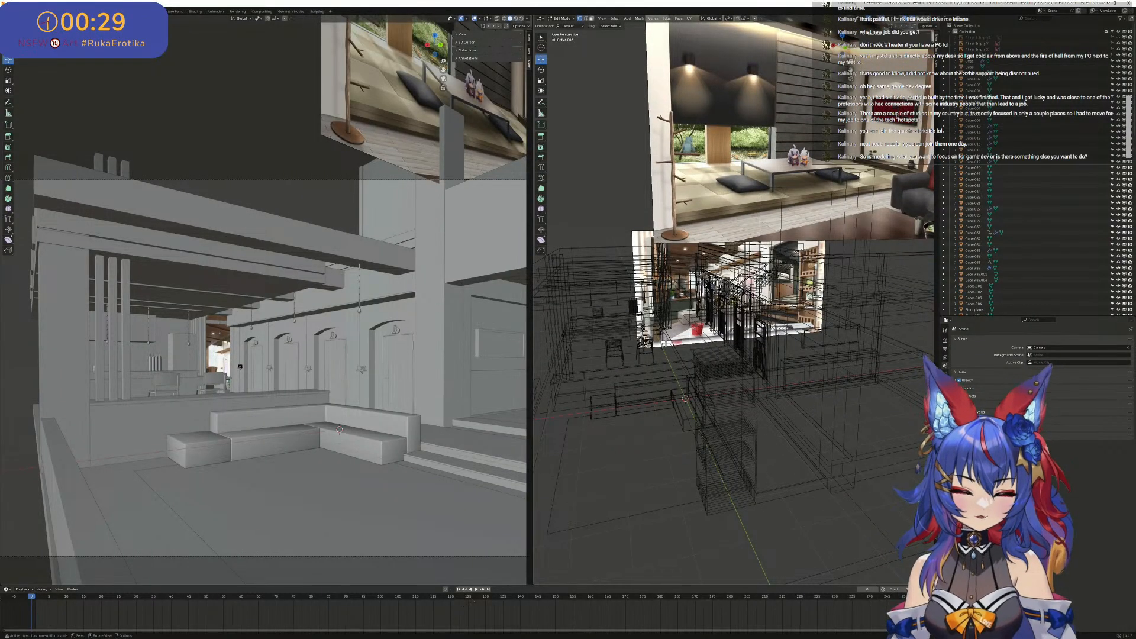
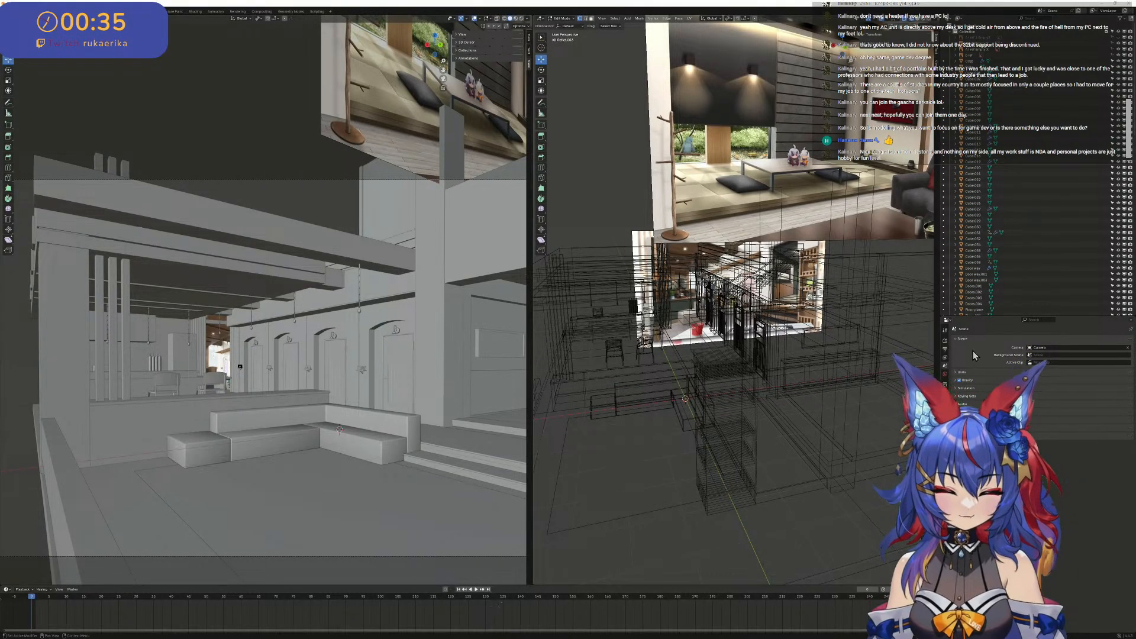
- Inspect the blocked-out house from several angles, checking the lounge, reference images, dining area and row of arched doors
{"action": "scroll", "coordinate": [302, 358], "scroll_direction": "up", "scroll_amount": 3}
{"action": "scroll", "coordinate": [280, 278], "scroll_direction": "down", "scroll_amount": 3}
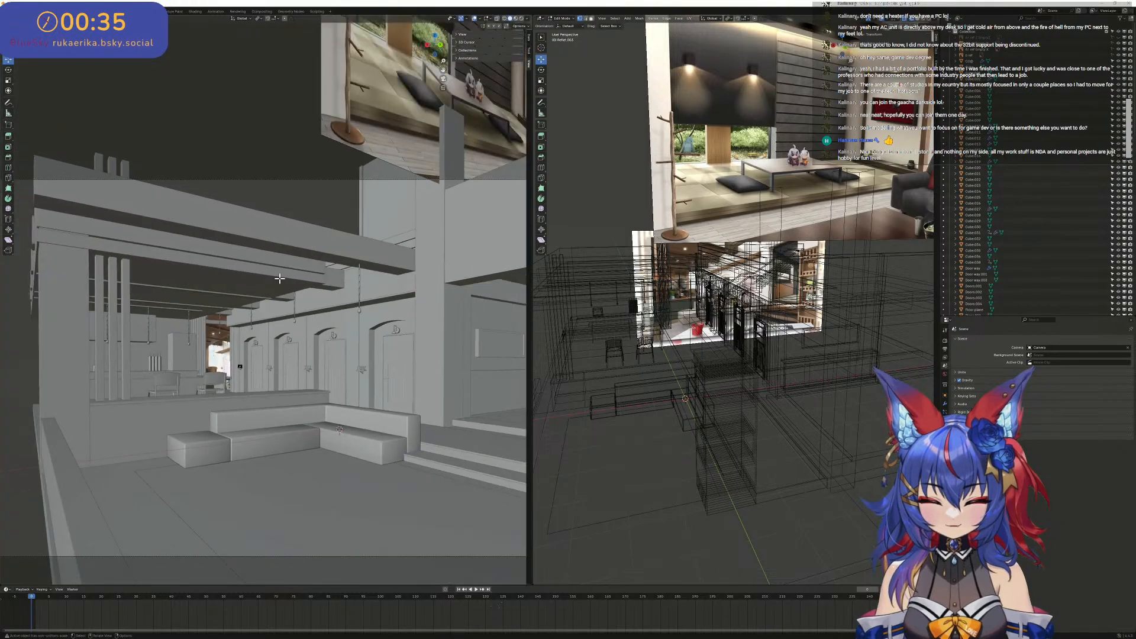
{"action": "middle_click_drag", "start_coordinate": [273, 244], "coordinate": [244, 344]}
{"action": "middle_click_drag", "start_coordinate": [166, 301], "coordinate": [450, 155]}
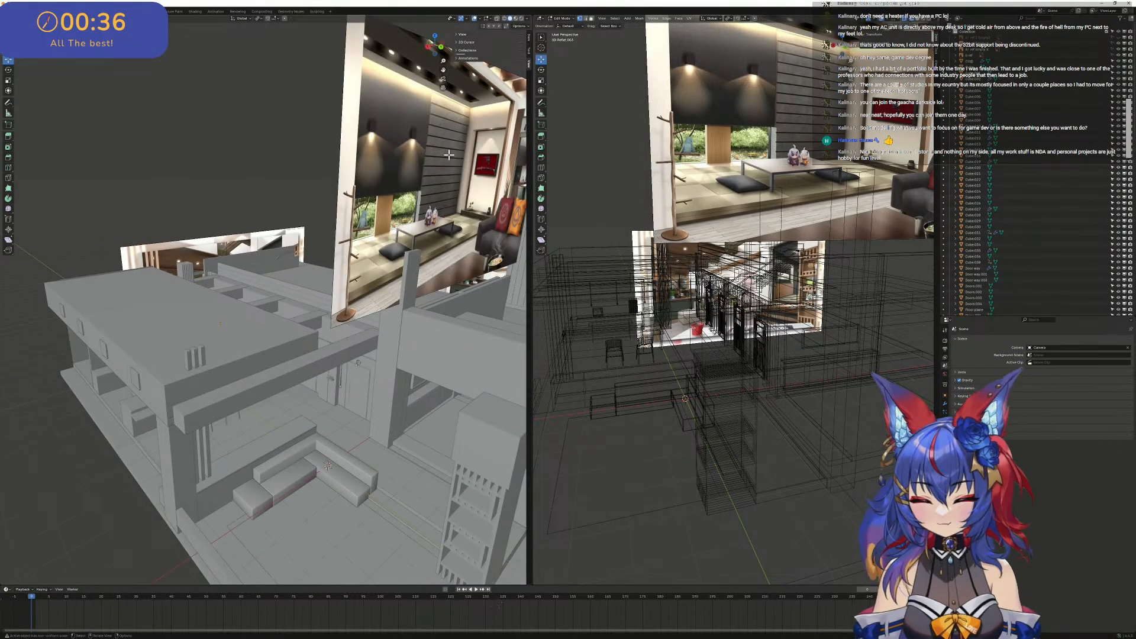
{"action": "scroll", "coordinate": [287, 210], "scroll_direction": "down", "scroll_amount": 4}
{"action": "middle_click_drag", "start_coordinate": [286, 211], "coordinate": [246, 236]}
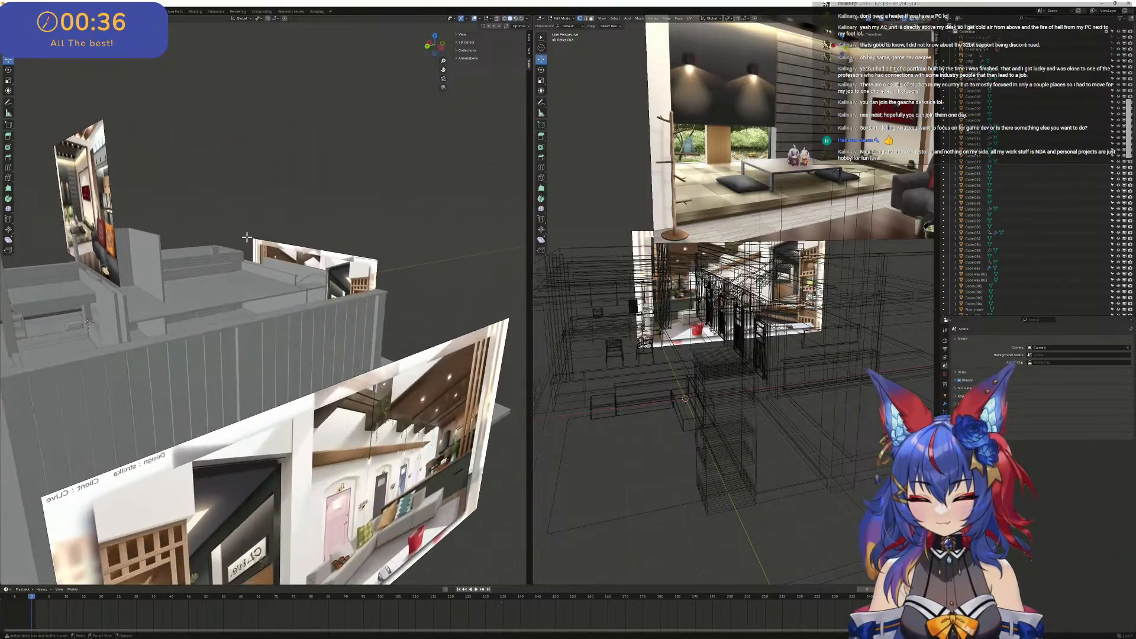
{"action": "scroll", "coordinate": [198, 277], "scroll_direction": "up", "scroll_amount": 5}
{"action": "middle_click_drag", "start_coordinate": [198, 277], "coordinate": [268, 230]}
{"action": "scroll", "coordinate": [207, 240], "scroll_direction": "up", "scroll_amount": 4}
{"action": "middle_click_drag", "start_coordinate": [277, 189], "coordinate": [304, 247], "text": "shift"}
{"action": "scroll", "coordinate": [275, 254], "scroll_direction": "down", "scroll_amount": 4}
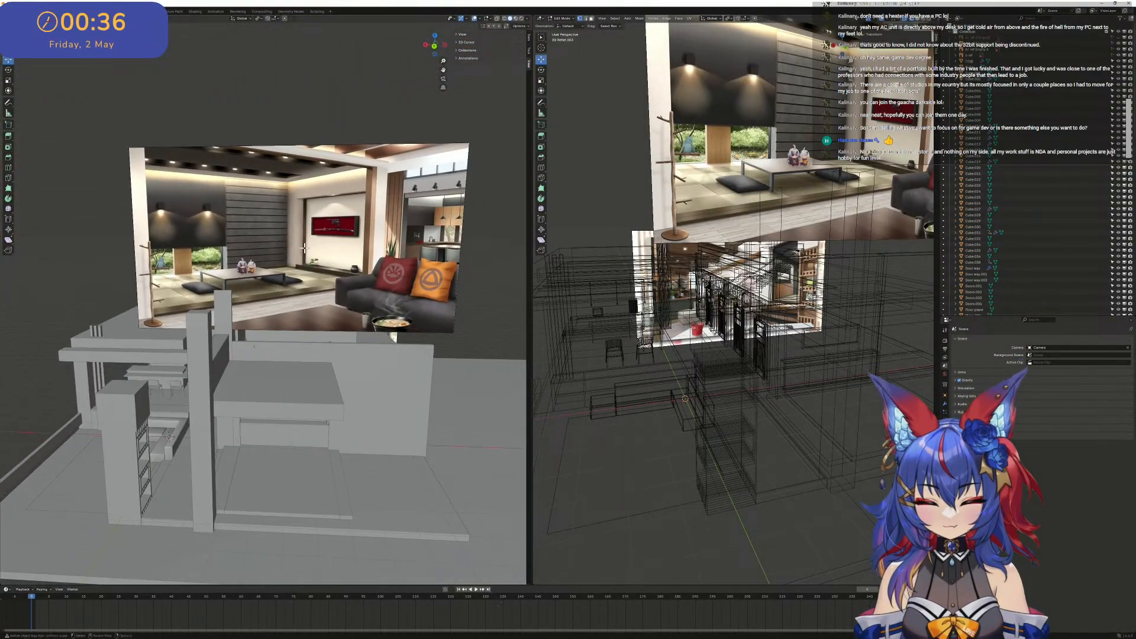
{"action": "scroll", "coordinate": [169, 435], "scroll_direction": "up", "scroll_amount": 2}
{"action": "middle_click_drag", "start_coordinate": [169, 436], "coordinate": [385, 303]}
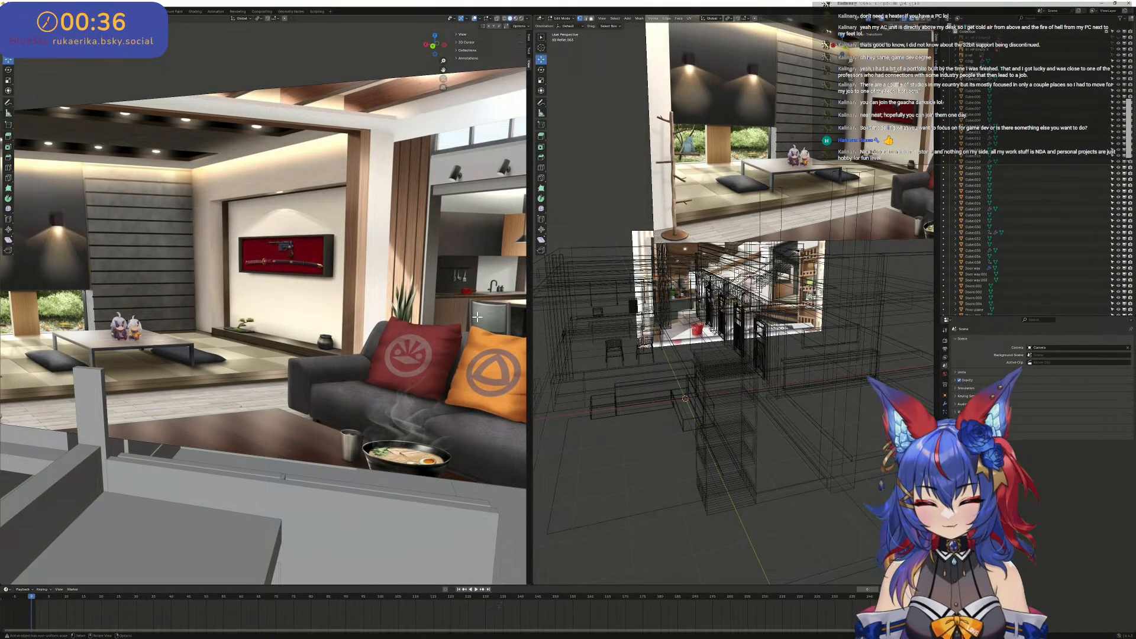
{"action": "scroll", "coordinate": [387, 302], "scroll_direction": "down", "scroll_amount": 4}
{"action": "middle_click_drag", "start_coordinate": [428, 292], "coordinate": [450, 273]}
{"action": "scroll", "coordinate": [377, 333], "scroll_direction": "up", "scroll_amount": 4}
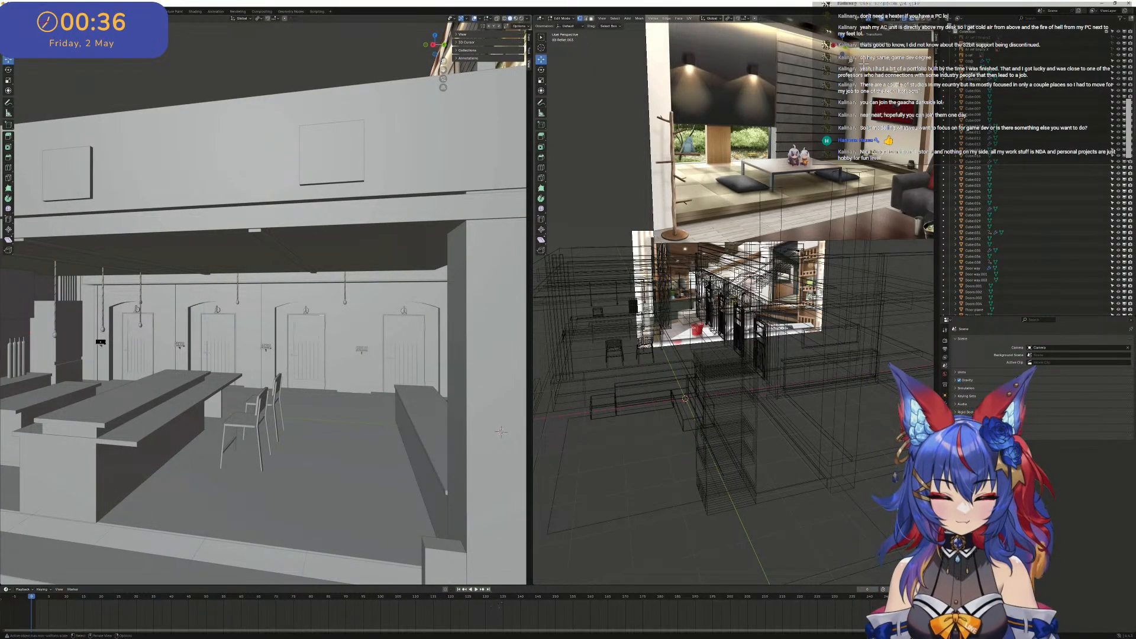
- Switch the wireframe view to back orthographic and examine the lower reference image's sofa, stairs, doors, entrance steps and shelving
{"action": "left_click", "coordinate": [847, 50]}
{"action": "scroll", "coordinate": [906, 313], "scroll_direction": "up", "scroll_amount": 5}
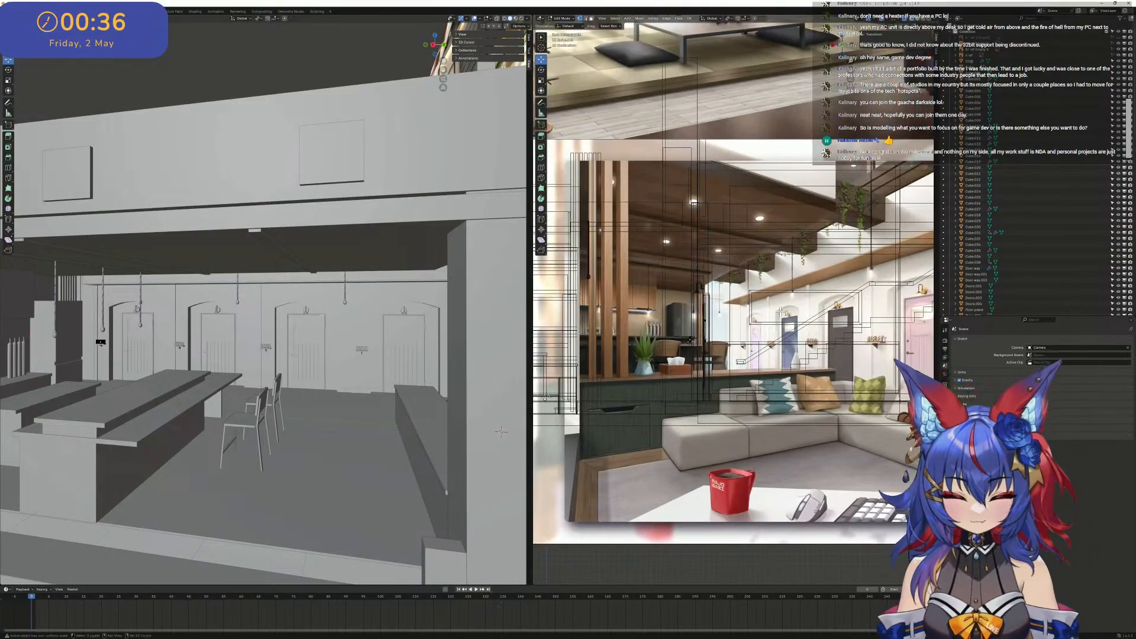
{"action": "middle_click_drag", "start_coordinate": [926, 329], "coordinate": [766, 361], "text": "shift"}
{"action": "scroll", "coordinate": [767, 361], "scroll_direction": "down", "scroll_amount": 3}
{"action": "scroll", "coordinate": [931, 335], "scroll_direction": "up", "scroll_amount": 6}
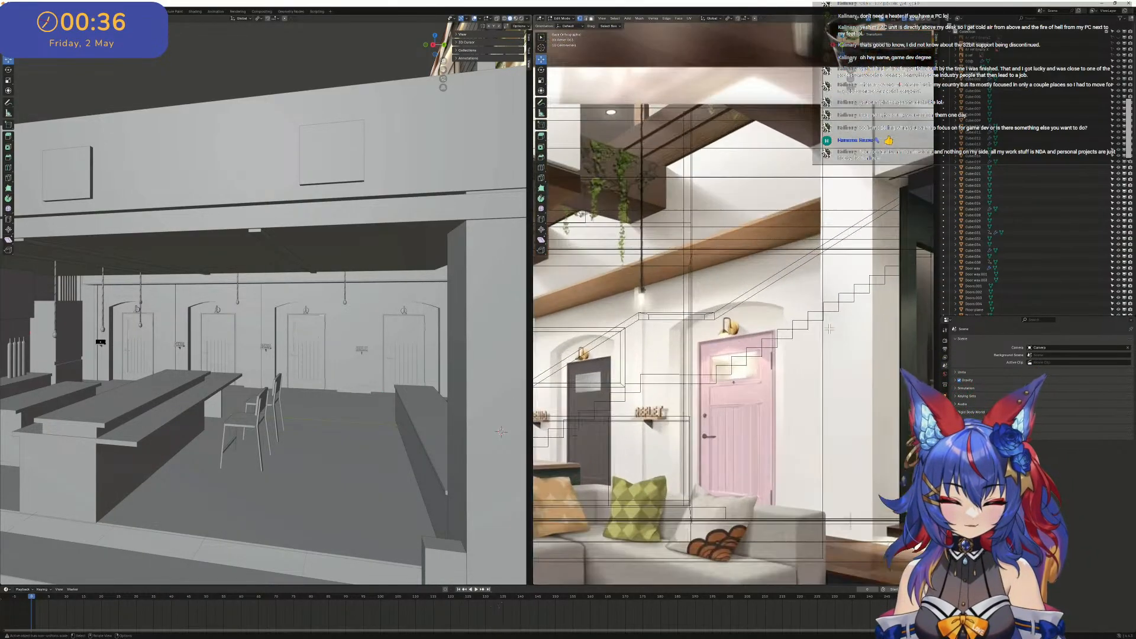
{"action": "middle_click_drag", "start_coordinate": [934, 333], "coordinate": [698, 353], "text": "shift"}
{"action": "scroll", "coordinate": [699, 353], "scroll_direction": "down", "scroll_amount": 1}
{"action": "scroll", "coordinate": [699, 354], "scroll_direction": "down", "scroll_amount": 4}
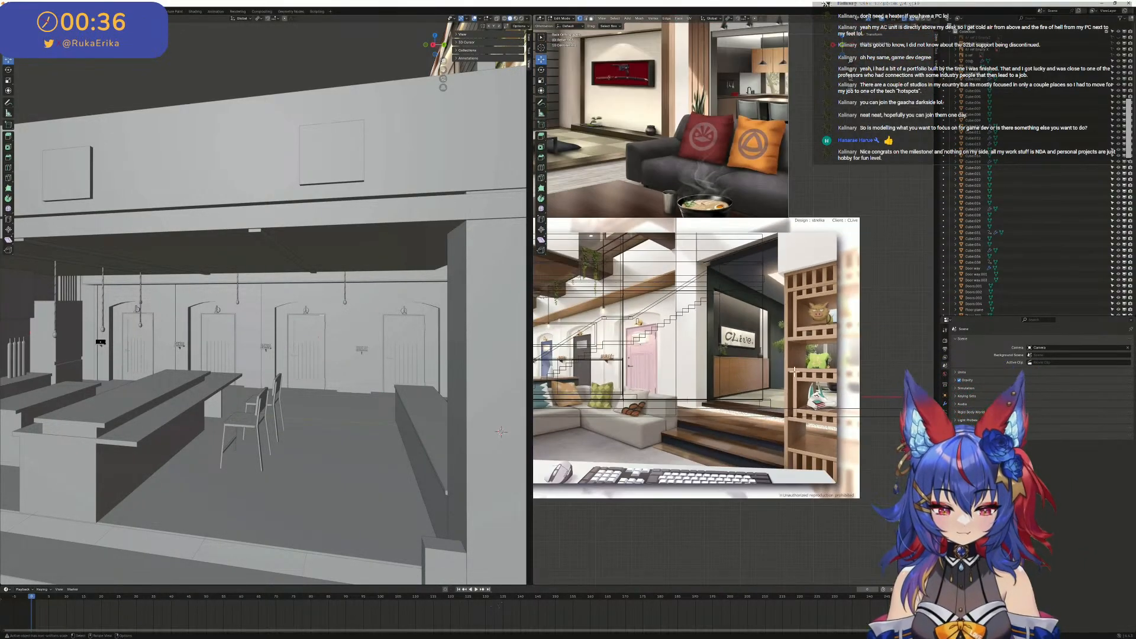
{"action": "scroll", "coordinate": [809, 346], "scroll_direction": "up", "scroll_amount": 2}
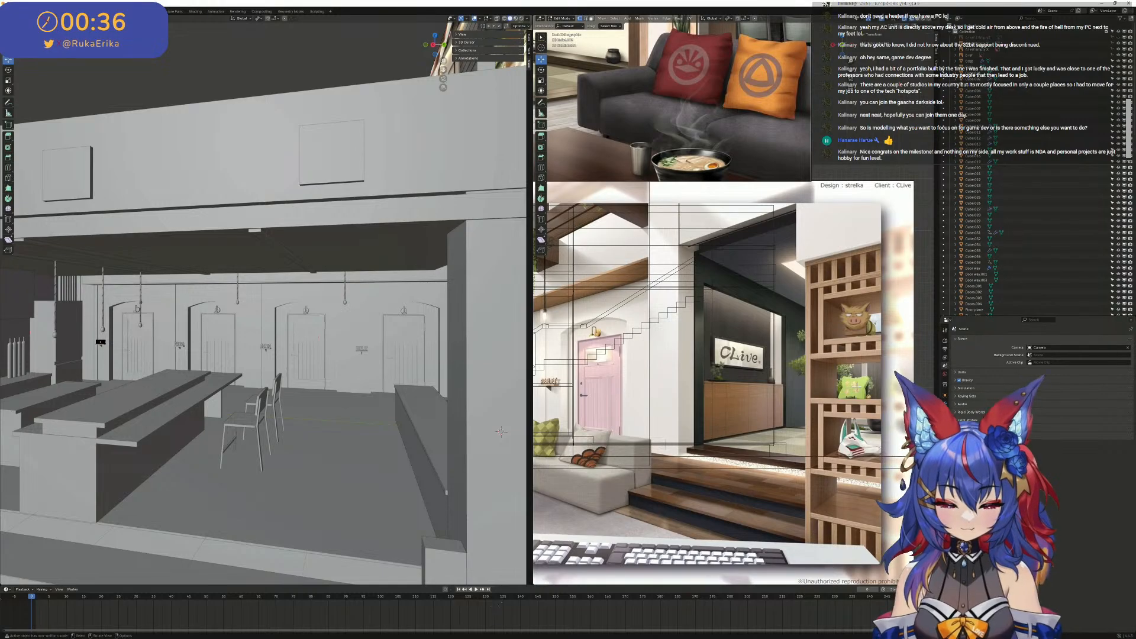
{"action": "scroll", "coordinate": [857, 387], "scroll_direction": "up", "scroll_amount": 3}
{"action": "scroll", "coordinate": [820, 427], "scroll_direction": "down", "scroll_amount": 2}
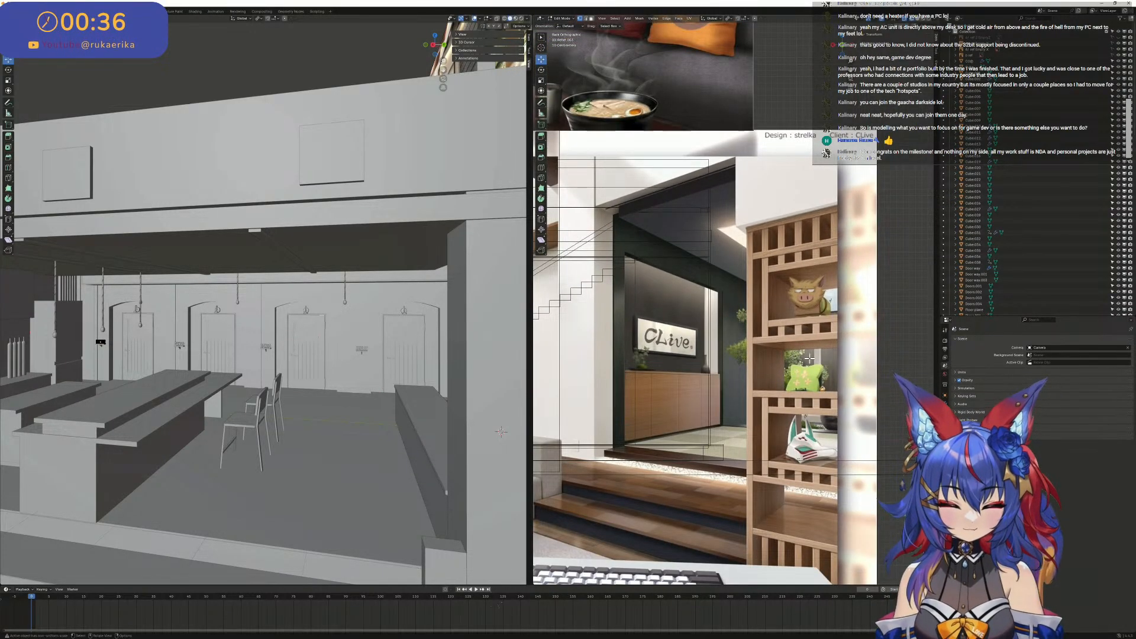
{"action": "scroll", "coordinate": [810, 358], "scroll_direction": "down", "scroll_amount": 4}
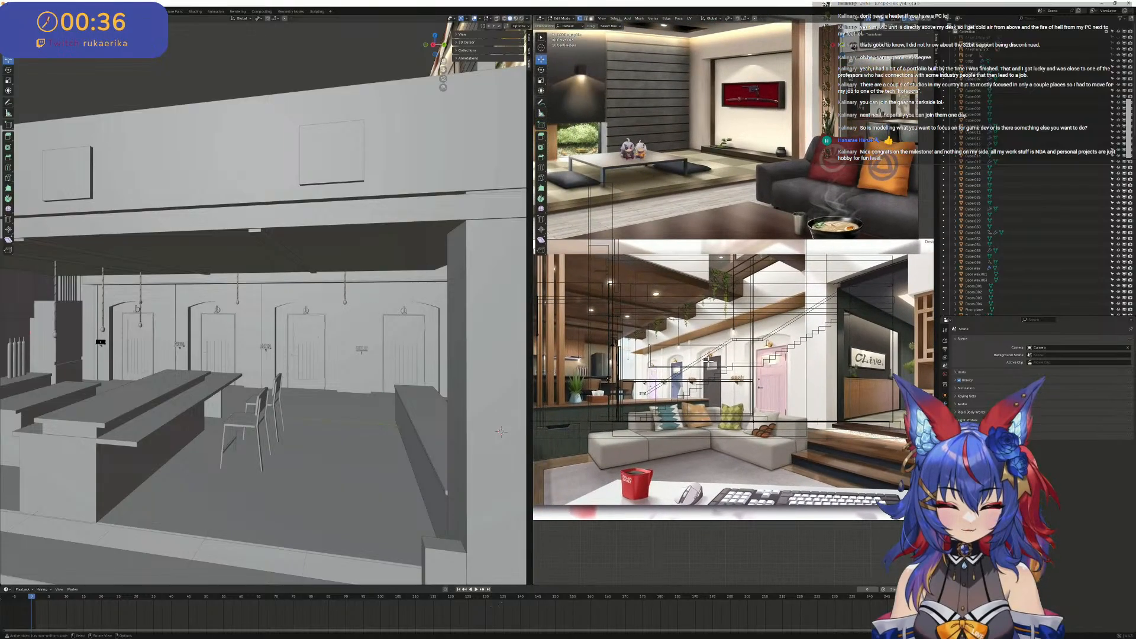
{"action": "scroll", "coordinate": [706, 383], "scroll_direction": "down", "scroll_amount": 3}
{"action": "scroll", "coordinate": [706, 383], "scroll_direction": "up", "scroll_amount": 4}
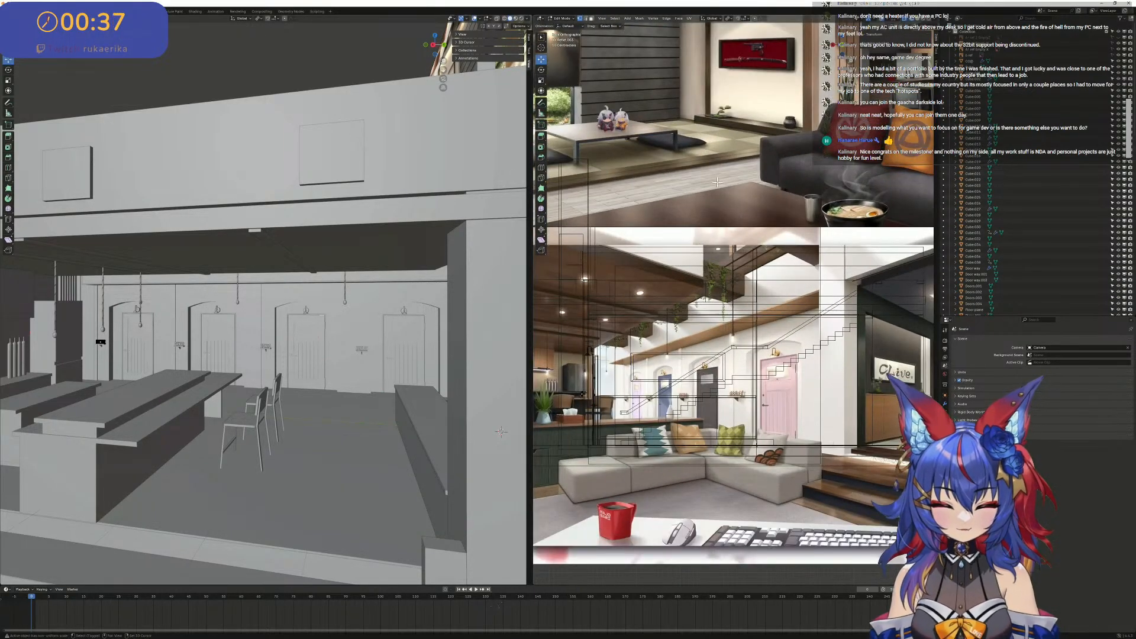
- Examine the upper reference image's tatami area, slatted wall, sword display, sofa and kitchen details
{"action": "middle_click_drag", "start_coordinate": [657, 100], "coordinate": [685, 349], "text": "shift"}
{"action": "scroll", "coordinate": [684, 349], "scroll_direction": "down", "scroll_amount": 2}
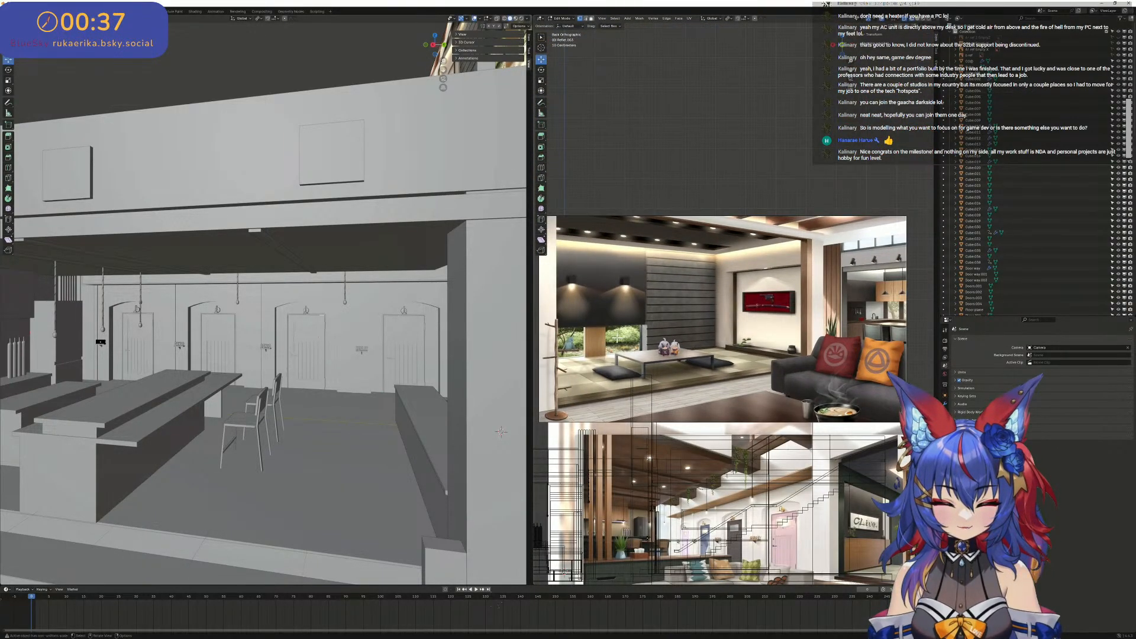
{"action": "scroll", "coordinate": [647, 341], "scroll_direction": "up", "scroll_amount": 2}
{"action": "scroll", "coordinate": [620, 336], "scroll_direction": "up", "scroll_amount": 5}
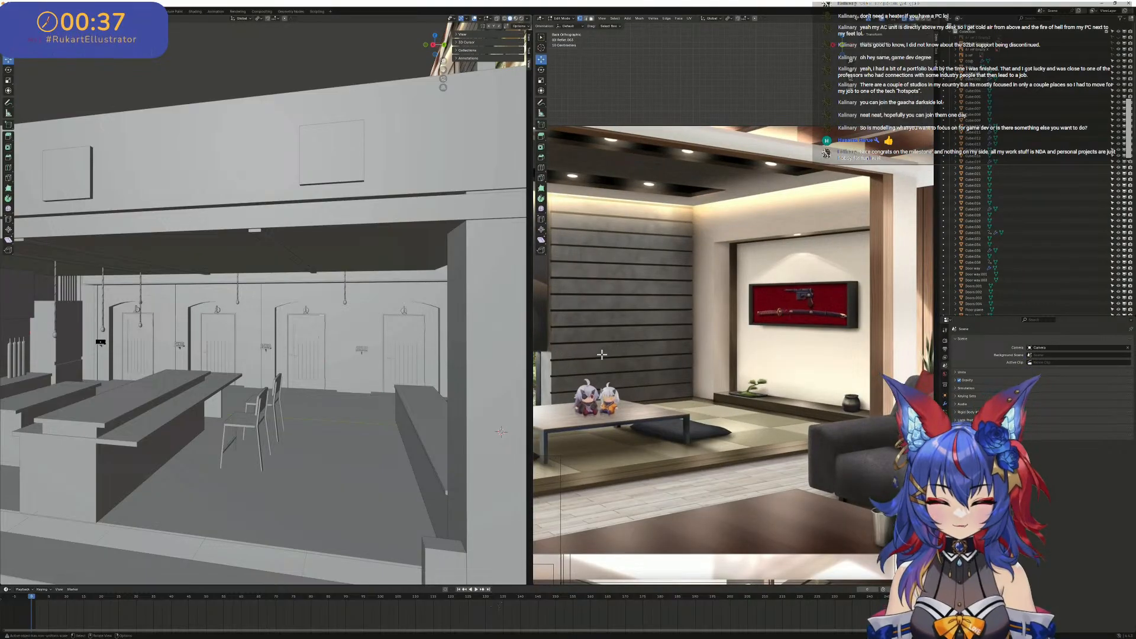
{"action": "scroll", "coordinate": [733, 357], "scroll_direction": "up", "scroll_amount": 1}
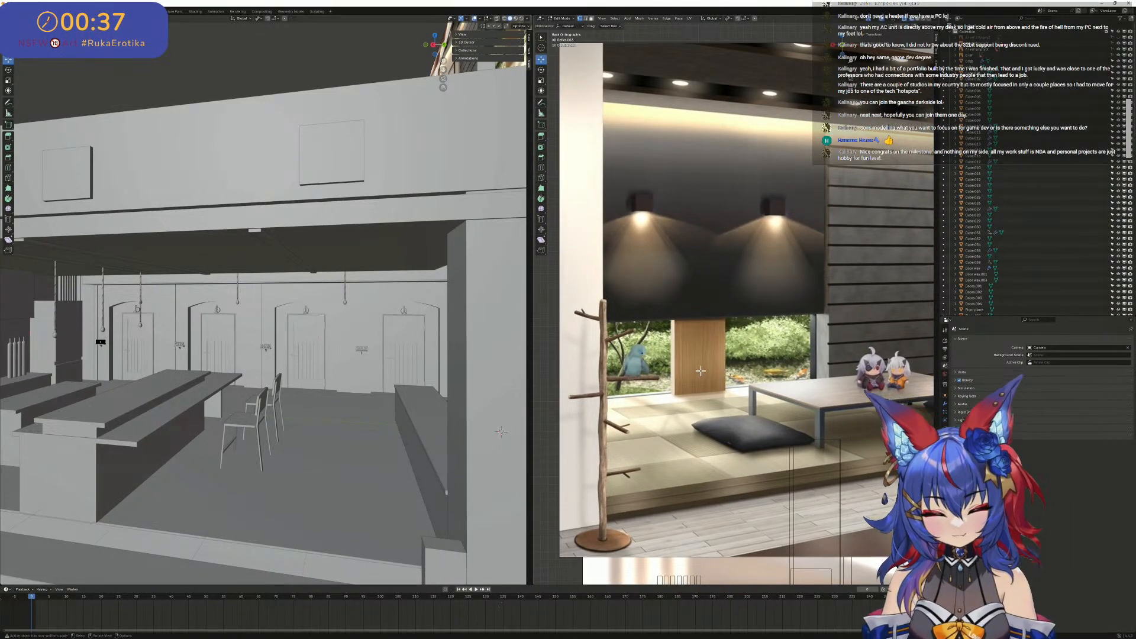
{"action": "scroll", "coordinate": [701, 371], "scroll_direction": "down", "scroll_amount": 5}
{"action": "middle_click_drag", "start_coordinate": [841, 332], "coordinate": [712, 378], "text": "shift"}
{"action": "scroll", "coordinate": [700, 357], "scroll_direction": "up", "scroll_amount": 1}
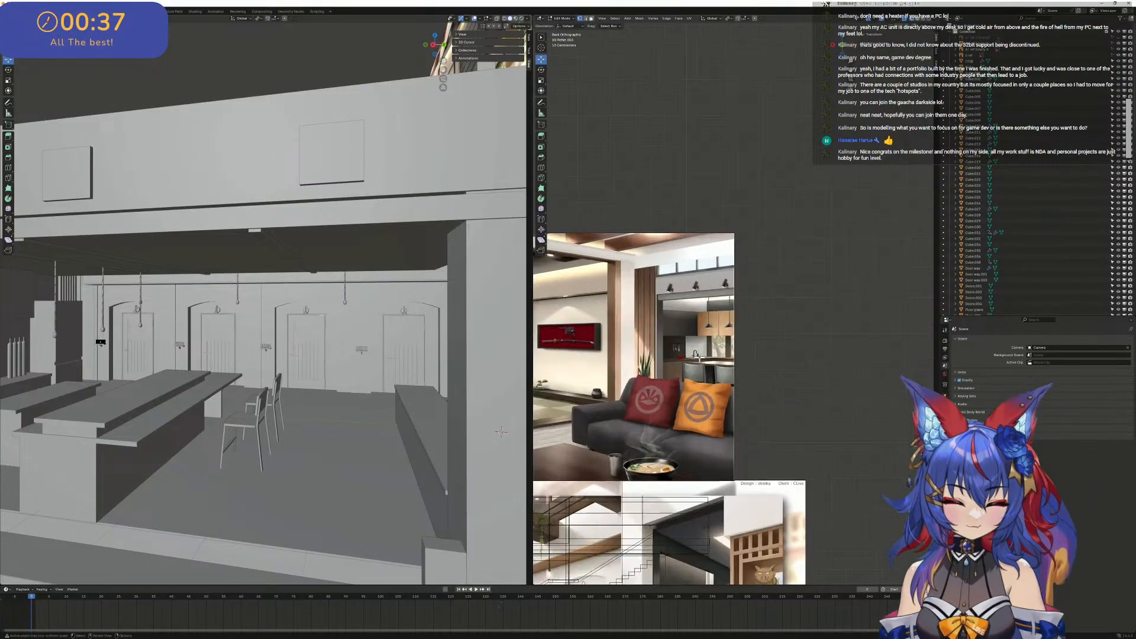
{"action": "scroll", "coordinate": [674, 429], "scroll_direction": "up", "scroll_amount": 5}
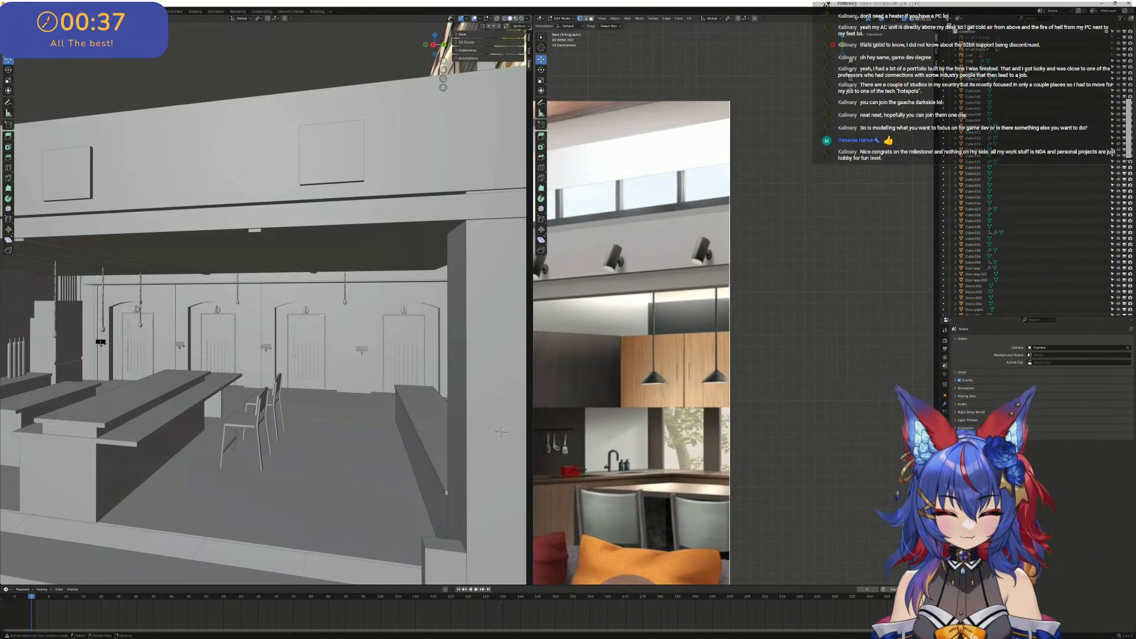
{"action": "scroll", "coordinate": [694, 461], "scroll_direction": "down", "scroll_amount": 5}
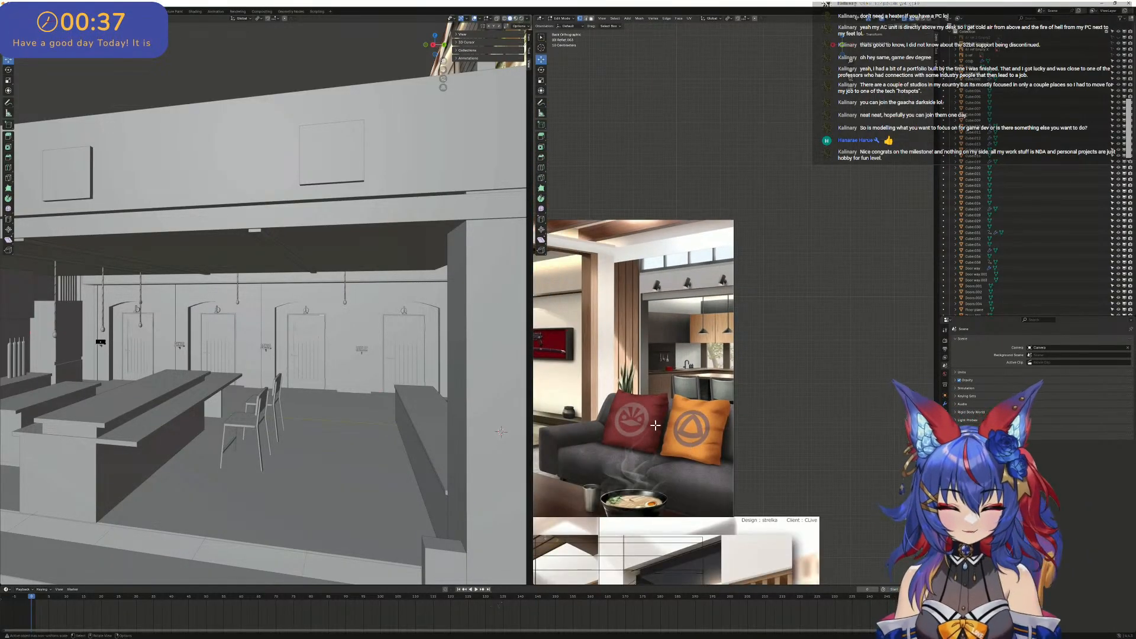
{"action": "middle_click_drag", "start_coordinate": [654, 423], "coordinate": [838, 408], "text": "shift"}
{"action": "middle_click_drag", "start_coordinate": [643, 404], "coordinate": [841, 378], "text": "shift"}
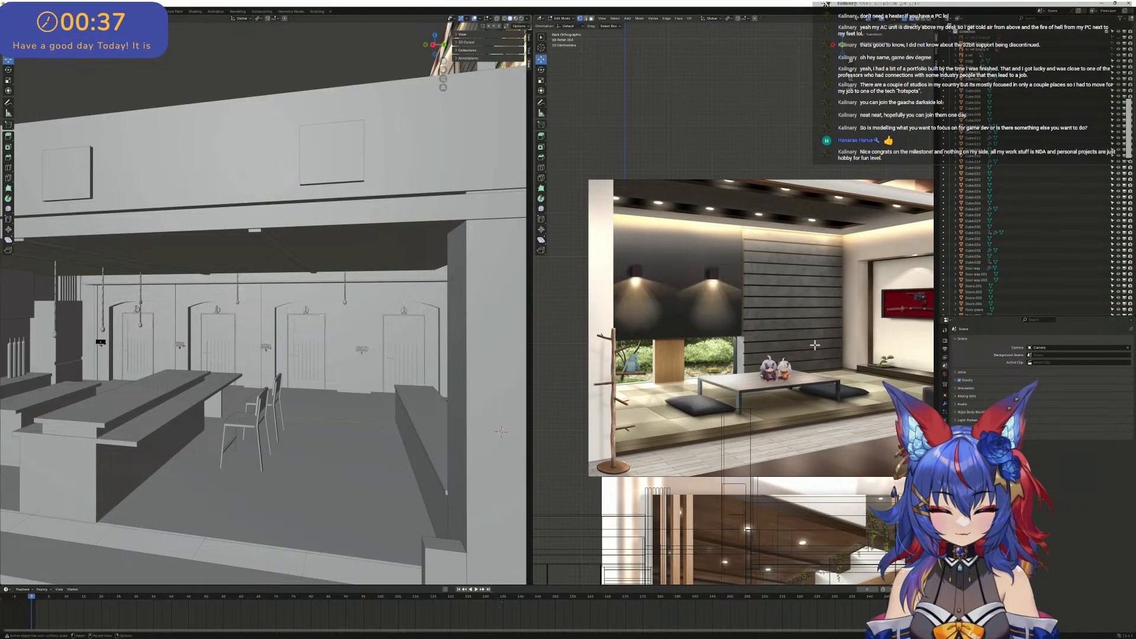
{"action": "middle_click_drag", "start_coordinate": [688, 386], "coordinate": [644, 333], "text": "shift"}
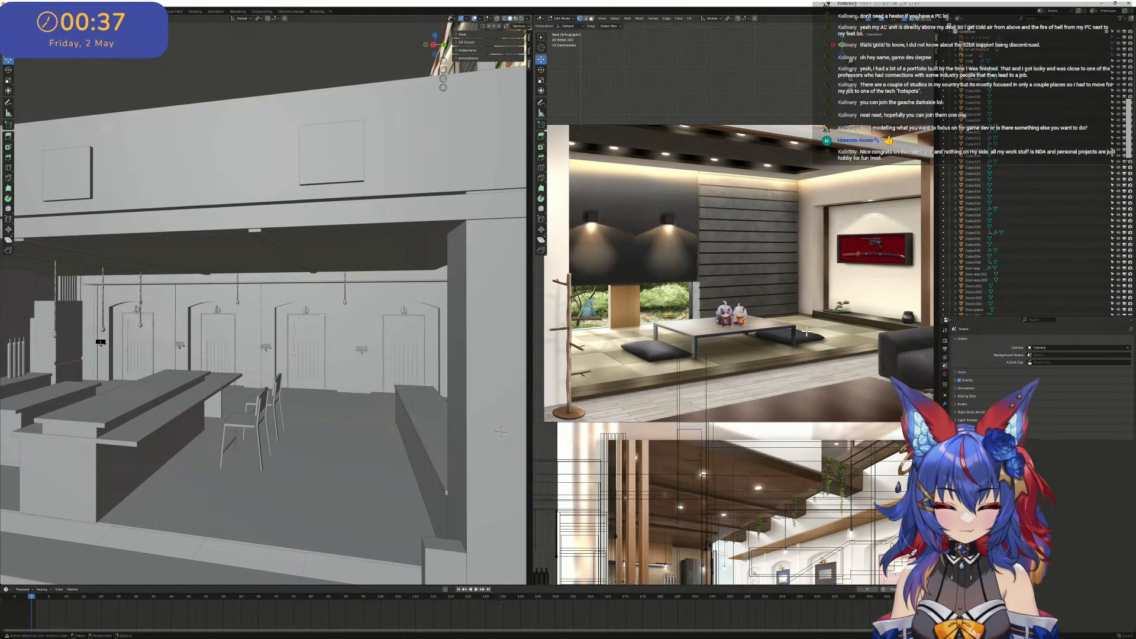
{"action": "scroll", "coordinate": [807, 331], "scroll_direction": "down", "scroll_amount": 3}
{"action": "middle_click_drag", "start_coordinate": [806, 332], "coordinate": [699, 360], "text": "shift"}
{"action": "scroll", "coordinate": [691, 367], "scroll_direction": "up", "scroll_amount": 6}
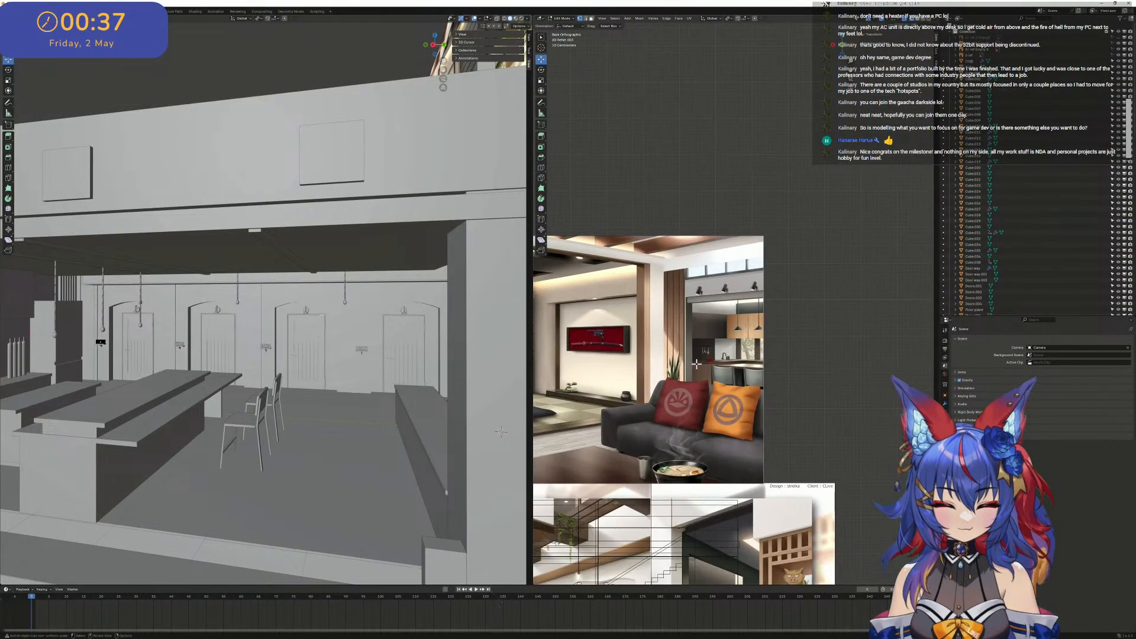
{"action": "scroll", "coordinate": [700, 365], "scroll_direction": "down", "scroll_amount": 4}
{"action": "scroll", "coordinate": [701, 365], "scroll_direction": "down", "scroll_amount": 2}
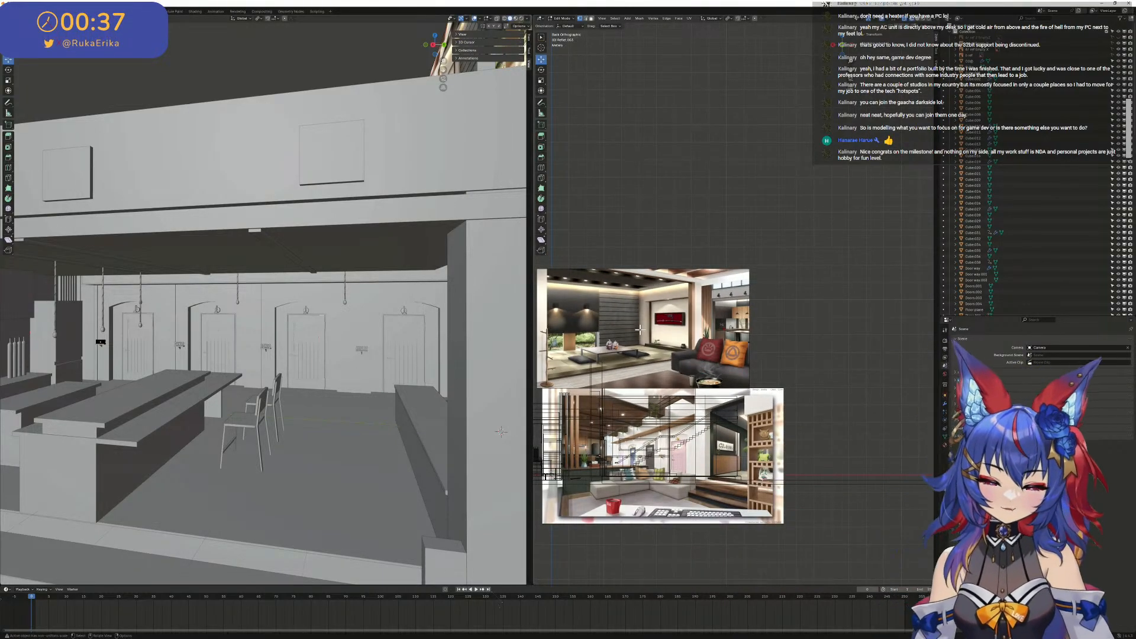
{"action": "scroll", "coordinate": [383, 194], "scroll_direction": "down", "scroll_amount": 5}
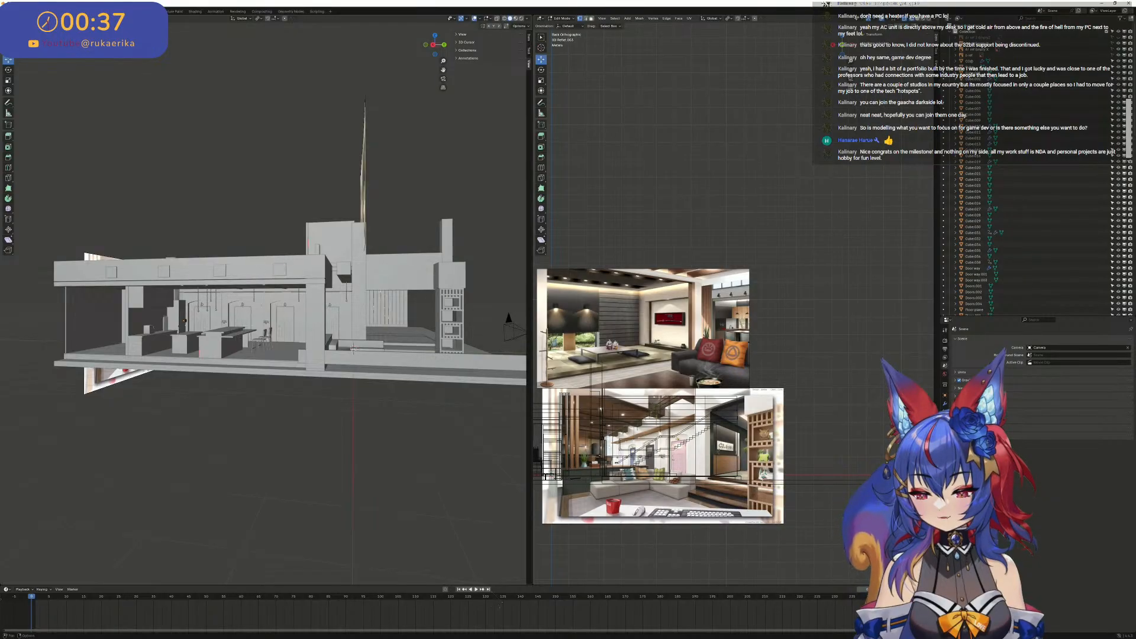
- Save the scene, and save a copy of it with "backup 020525" appended to the file name
{"action": "left_click", "coordinate": [15, 11]}
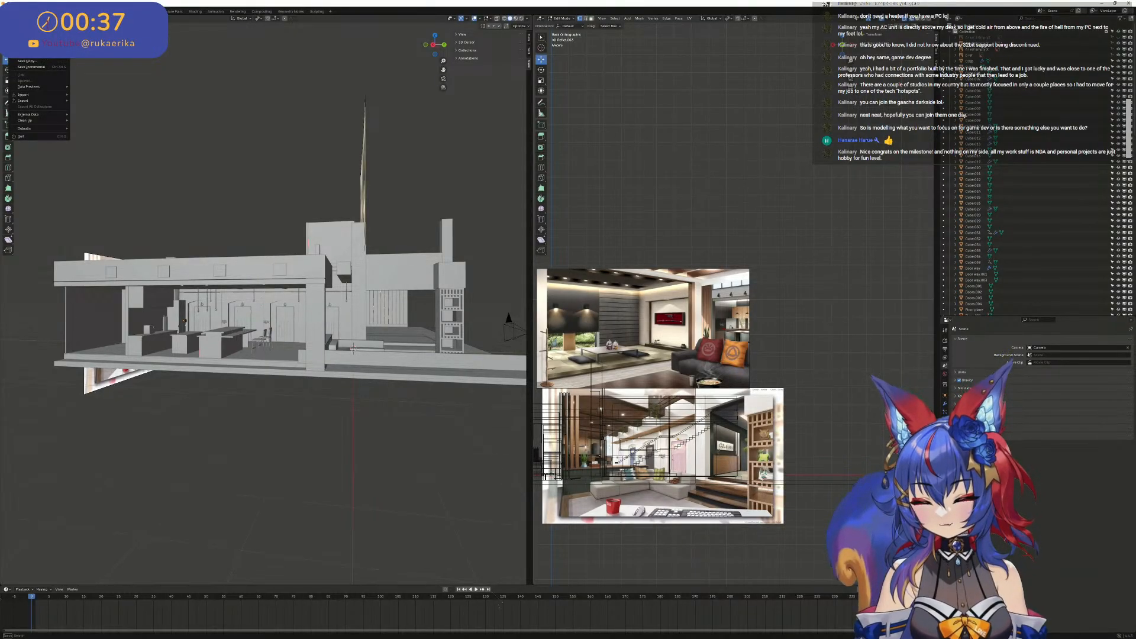
{"action": "key", "text": "ctrl+s"}
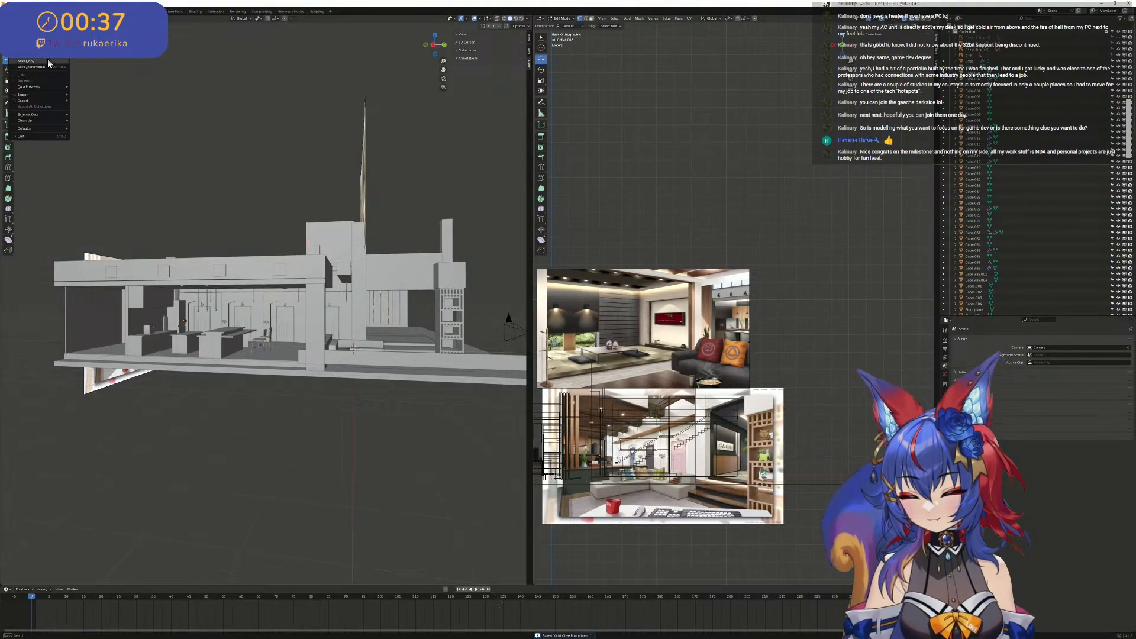
{"action": "left_click", "coordinate": [49, 62]}
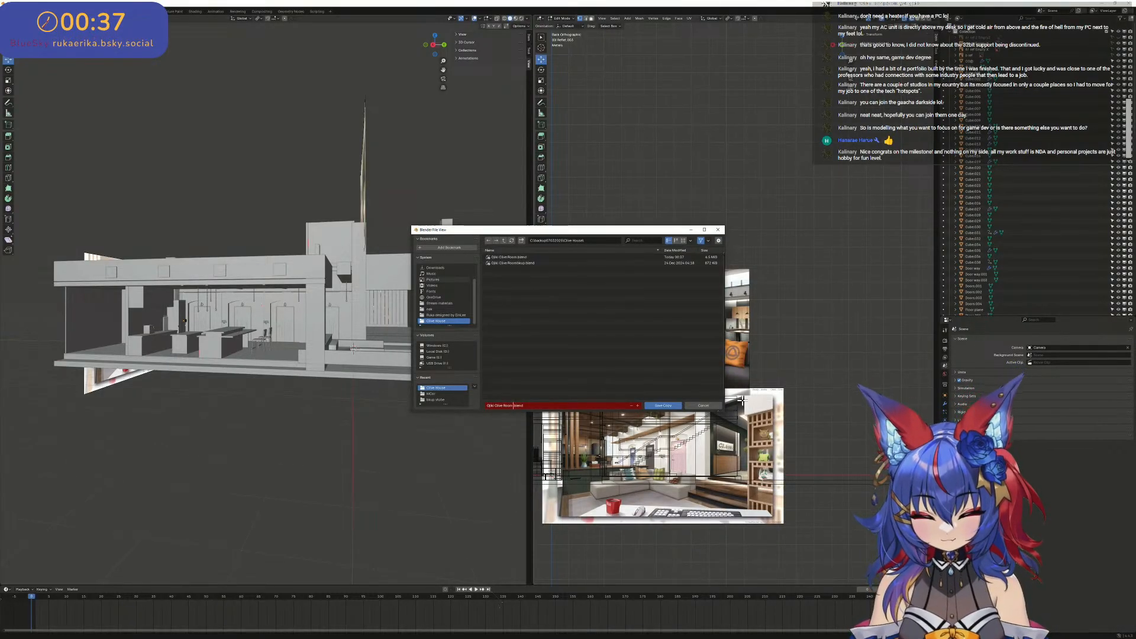
{"action": "type", "text": "ba"}
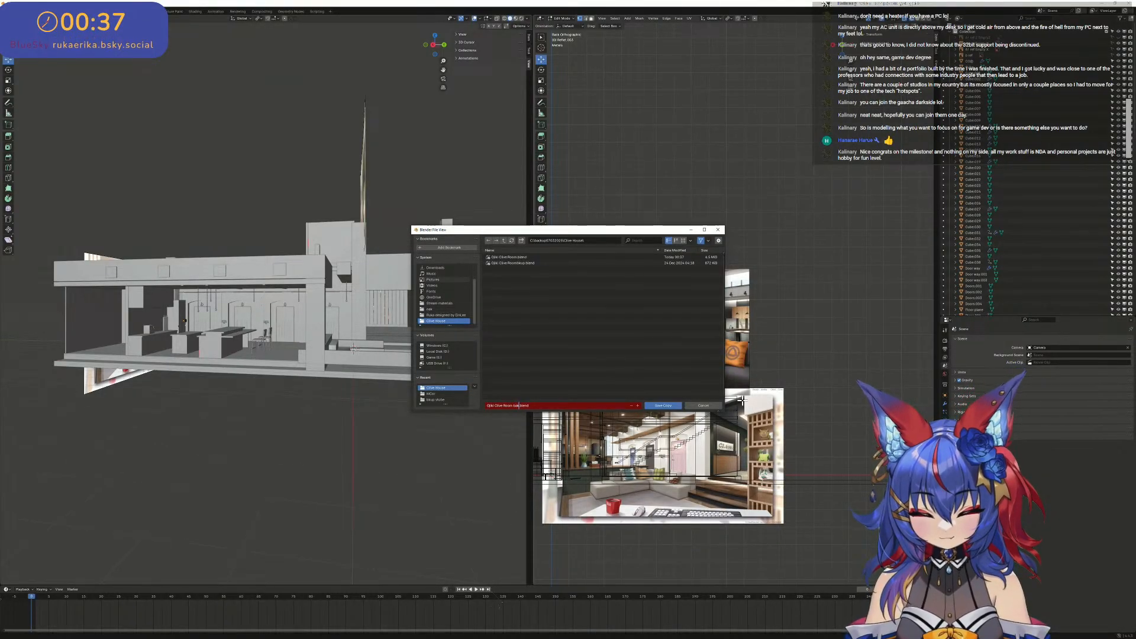
{"action": "type", "text": "ckup"}
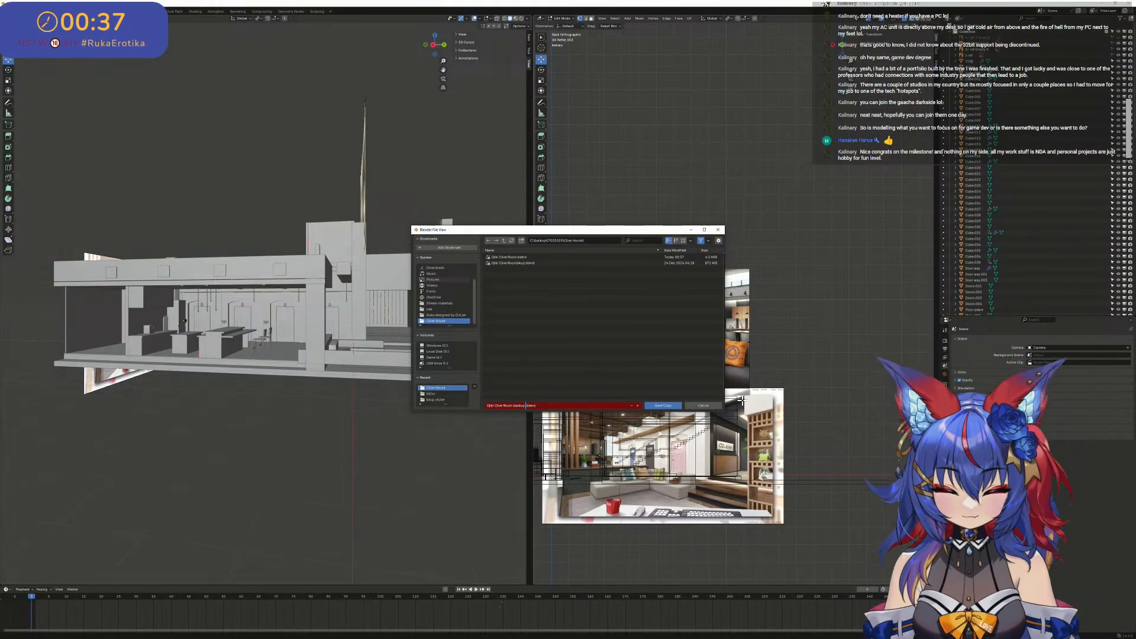
{"action": "type", "text": " 020"}
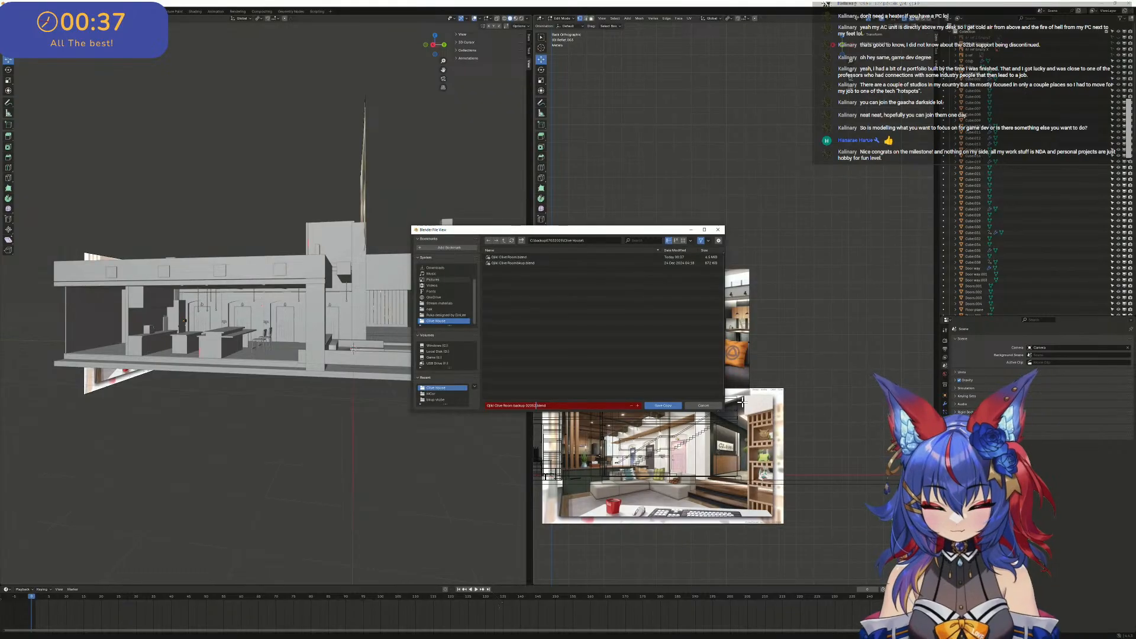
{"action": "type", "text": "525"}
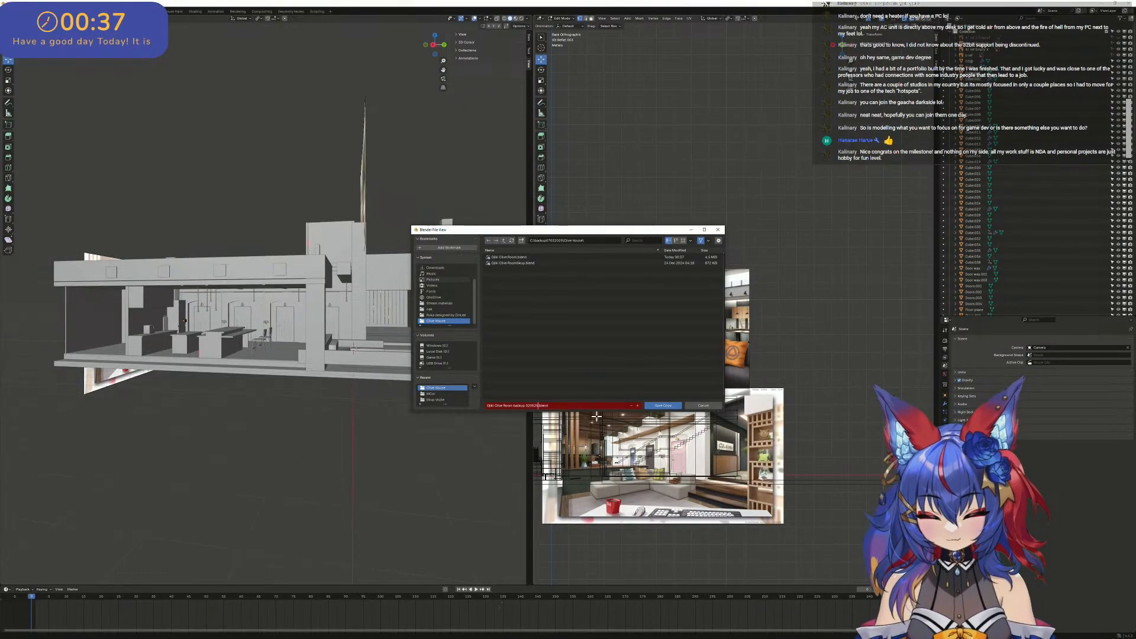
{"action": "left_click", "coordinate": [663, 407]}
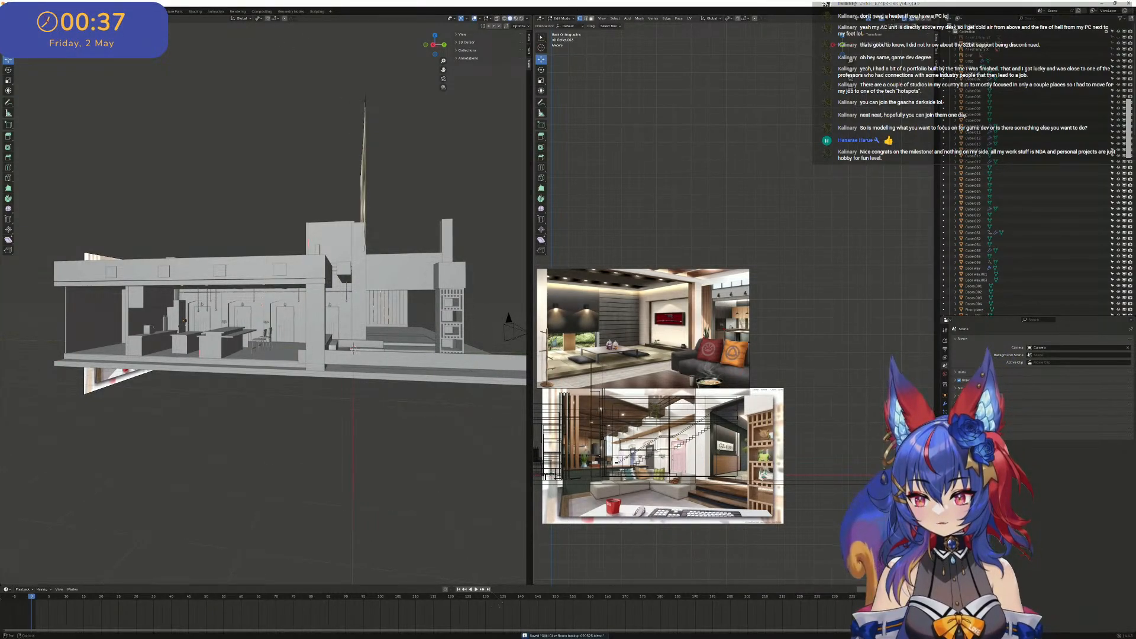
- Set the solid-shaded view to the active camera and save the scene file
{"action": "left_click", "coordinate": [71, 18]}
{"action": "mouse_move", "coordinate": [95, 88]}
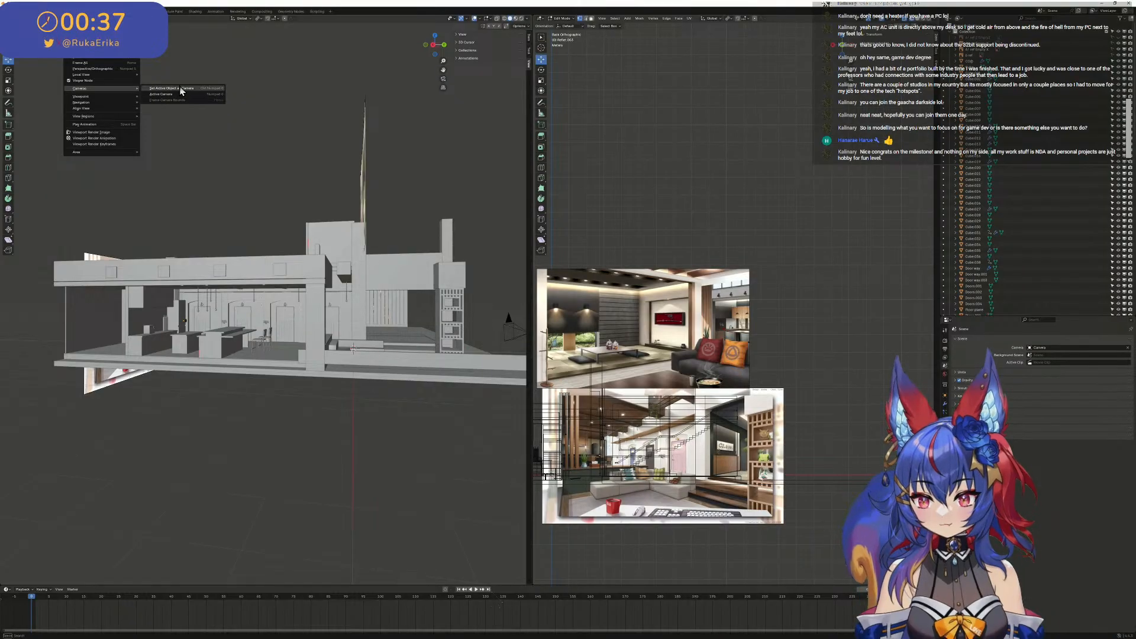
{"action": "left_click", "coordinate": [160, 94]}
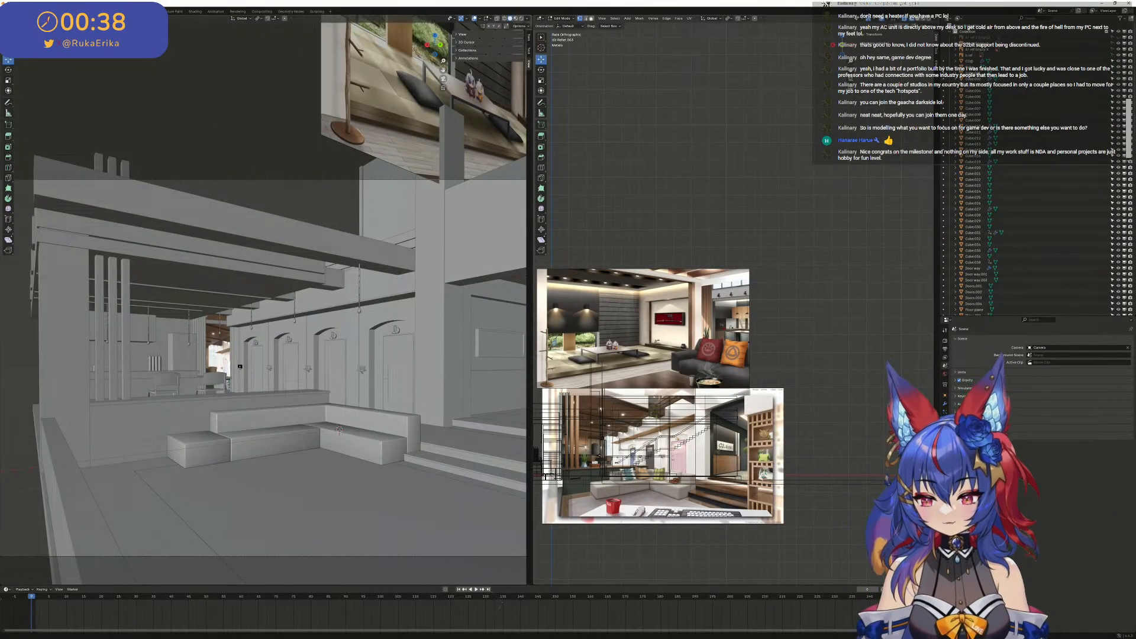
{"action": "key", "text": "ctrl+s"}
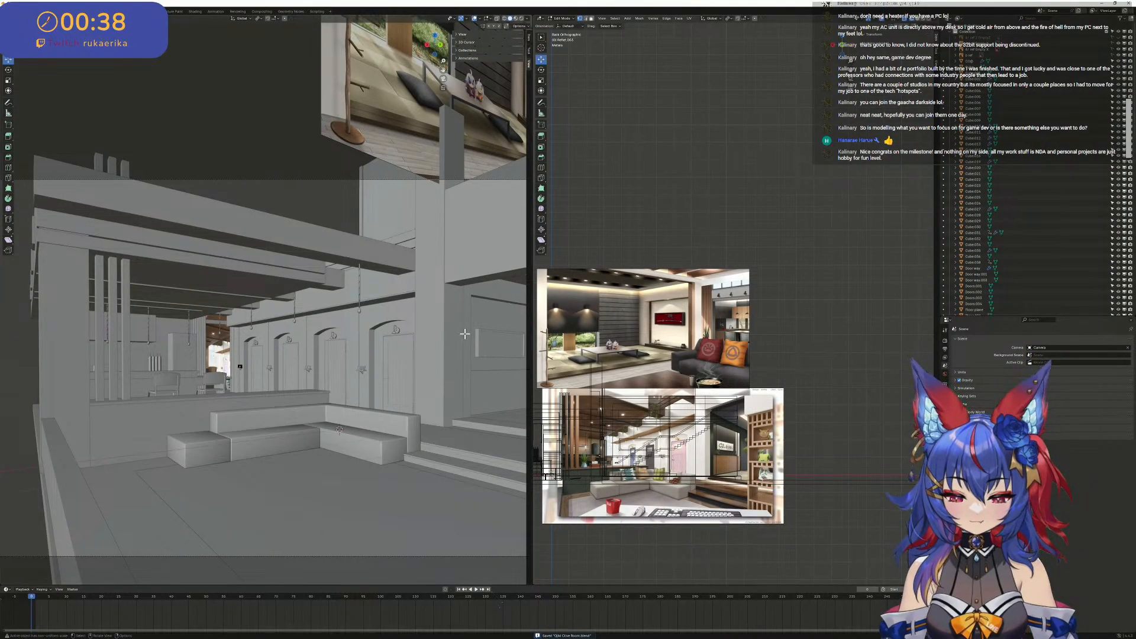
- Compare the blockout's sofa, arched doors, ceiling beams and slatted divider with the two reference images
{"action": "scroll", "coordinate": [465, 334], "scroll_direction": "down", "scroll_amount": 2}
{"action": "scroll", "coordinate": [403, 323], "scroll_direction": "up", "scroll_amount": 3}
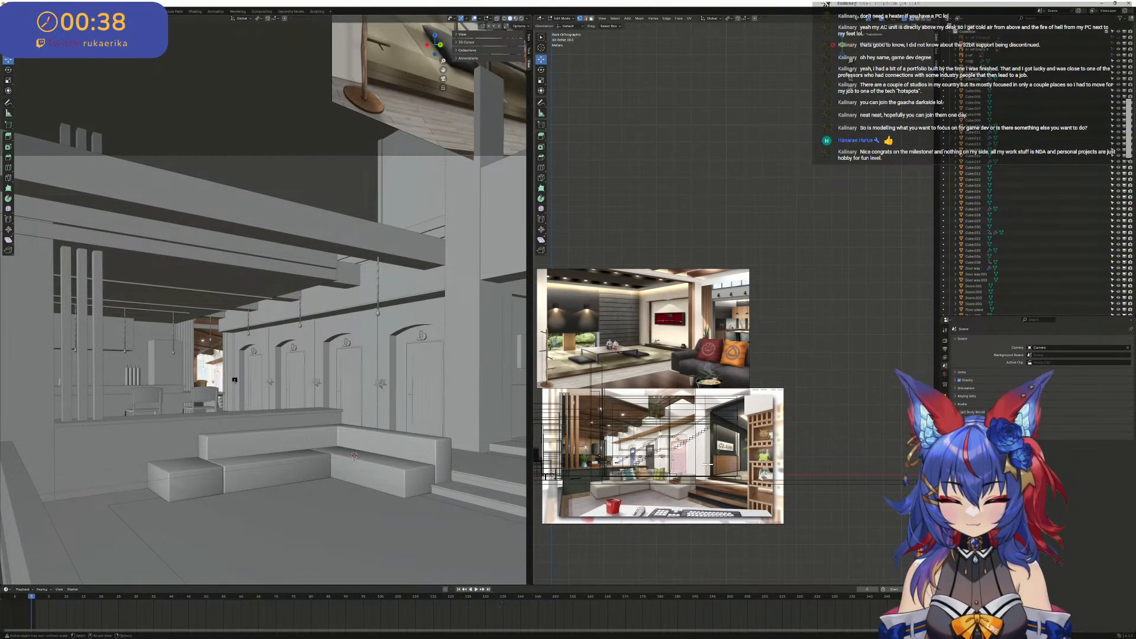
{"action": "scroll", "coordinate": [708, 464], "scroll_direction": "up", "scroll_amount": 2}
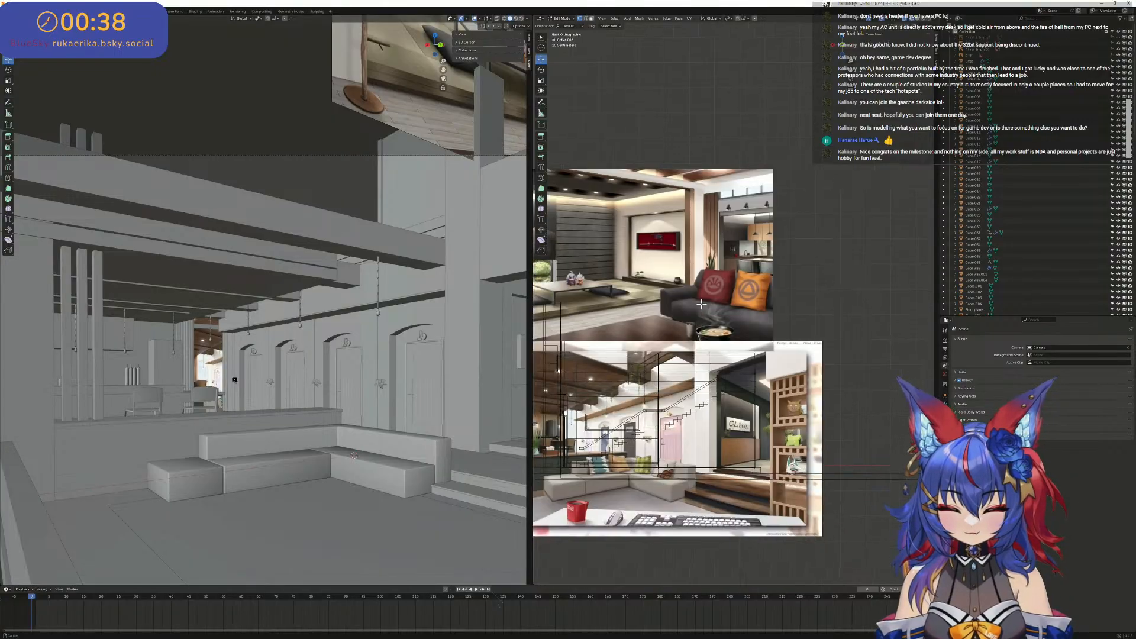
{"action": "scroll", "coordinate": [702, 304], "scroll_direction": "up", "scroll_amount": 2}
{"action": "scroll", "coordinate": [237, 340], "scroll_direction": "up", "scroll_amount": 2}
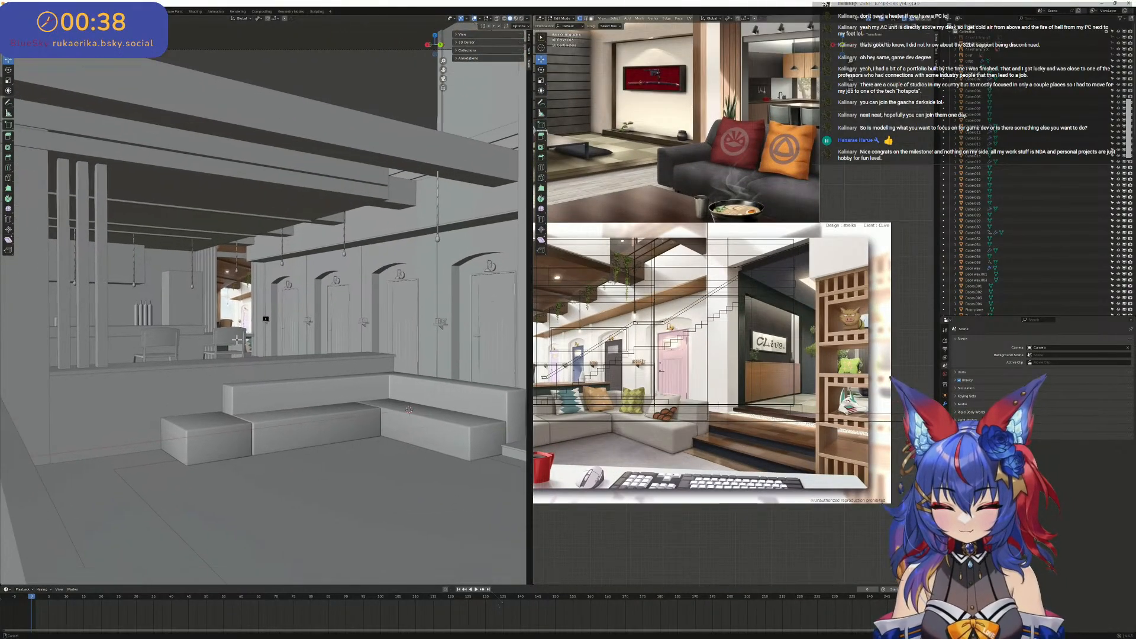
{"action": "middle_click_drag", "start_coordinate": [237, 340], "coordinate": [171, 325], "text": "shift"}
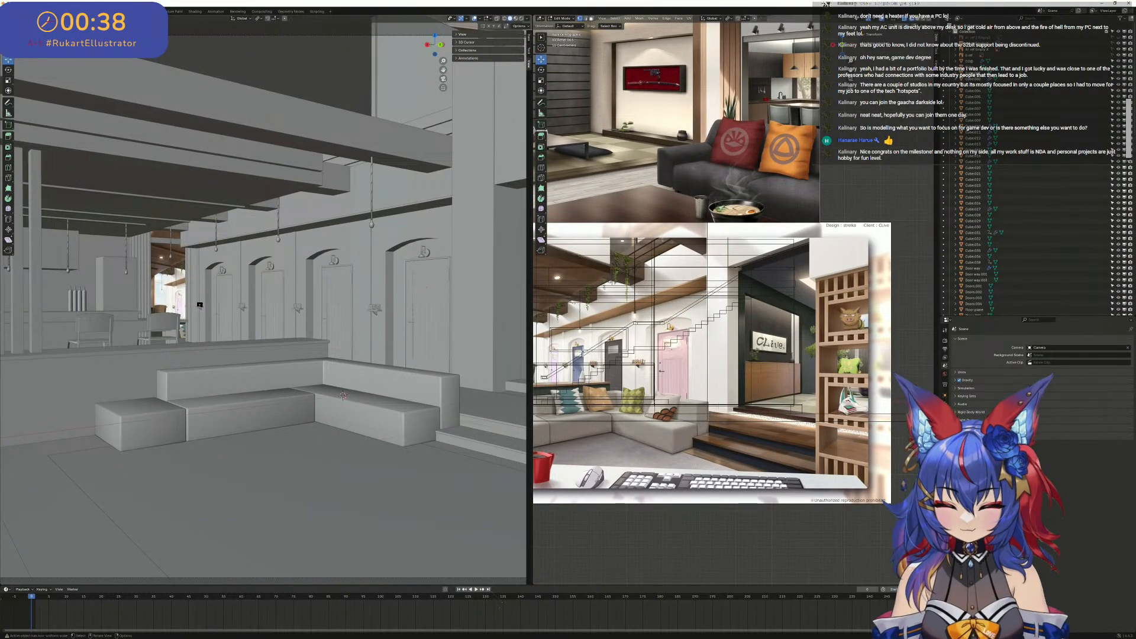
{"action": "middle_click_drag", "start_coordinate": [610, 357], "coordinate": [708, 357], "text": "shift"}
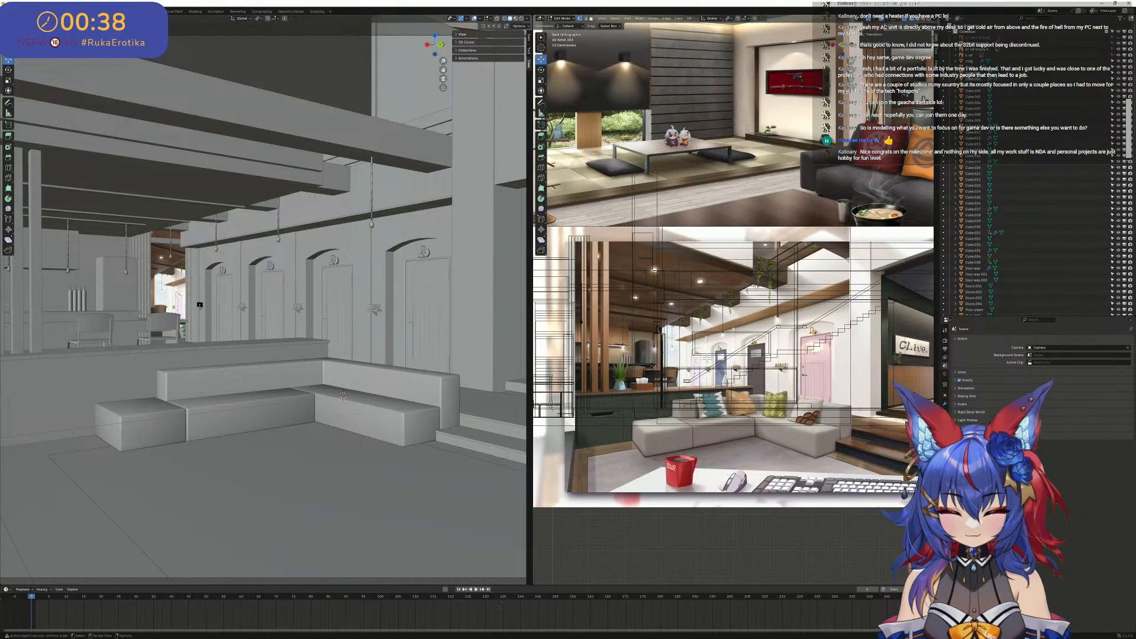
{"action": "scroll", "coordinate": [154, 277], "scroll_direction": "up", "scroll_amount": 3}
{"action": "scroll", "coordinate": [157, 284], "scroll_direction": "down", "scroll_amount": 10}
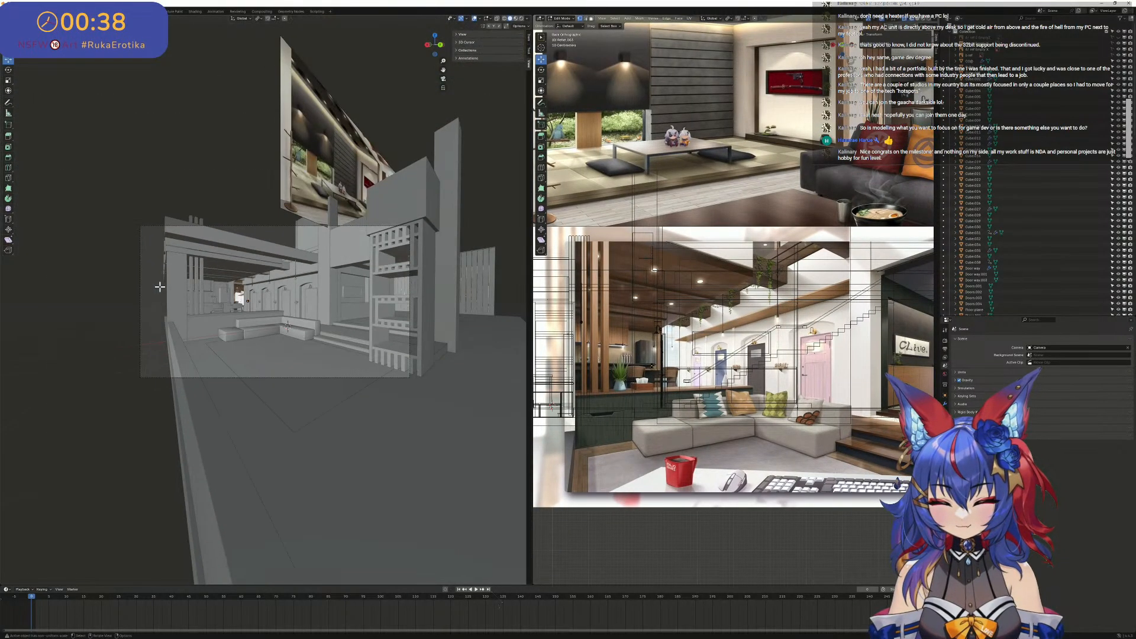
- Examine the wireframe staircase, door wall and floor layout from above and from eye level
{"action": "scroll", "coordinate": [672, 245], "scroll_direction": "up", "scroll_amount": 1}
{"action": "scroll", "coordinate": [671, 246], "scroll_direction": "down", "scroll_amount": 8}
{"action": "middle_click_drag", "start_coordinate": [650, 261], "coordinate": [703, 385], "text": "shift"}
{"action": "scroll", "coordinate": [780, 337], "scroll_direction": "up", "scroll_amount": 3}
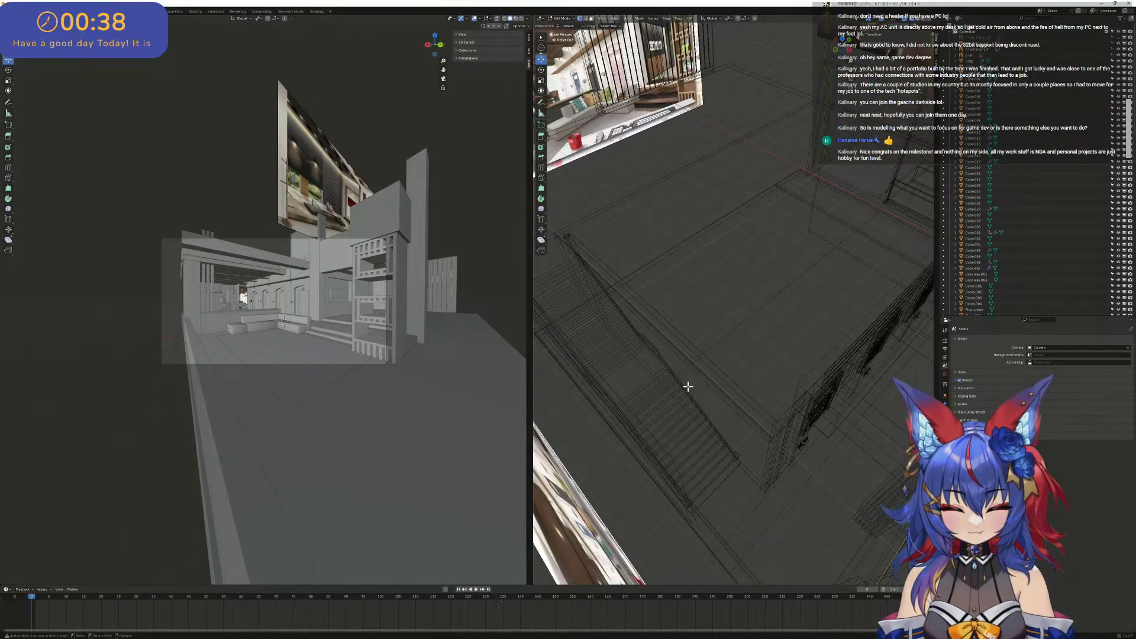
{"action": "middle_click_drag", "start_coordinate": [701, 440], "coordinate": [651, 267]}
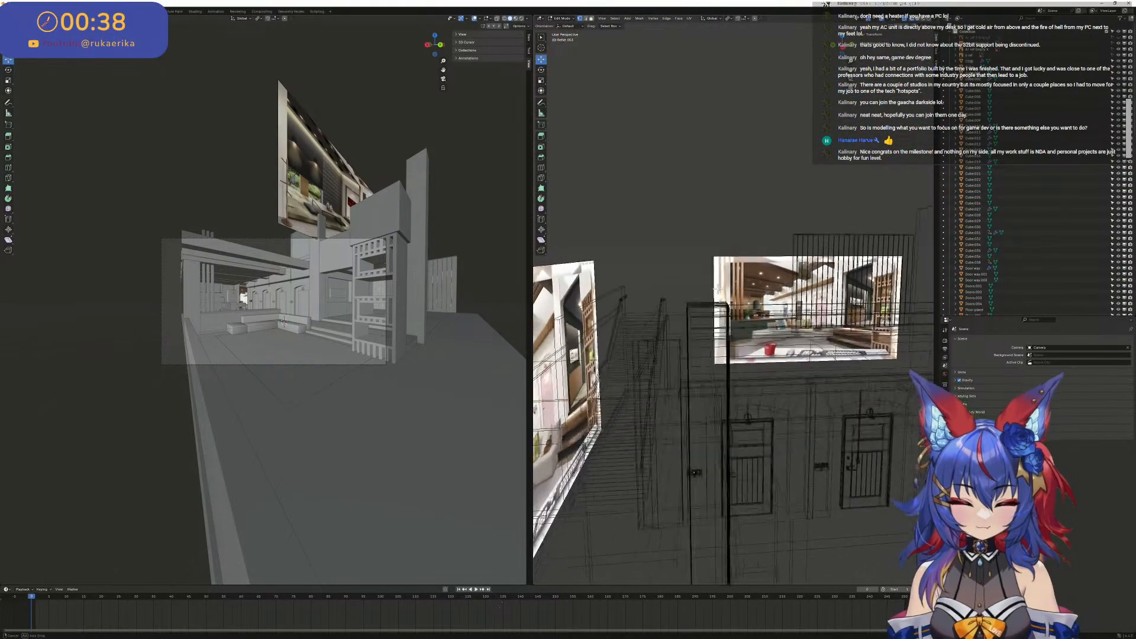
{"action": "middle_click_drag", "start_coordinate": [718, 289], "coordinate": [660, 321]}
{"action": "middle_click_drag", "start_coordinate": [724, 419], "coordinate": [787, 342]}
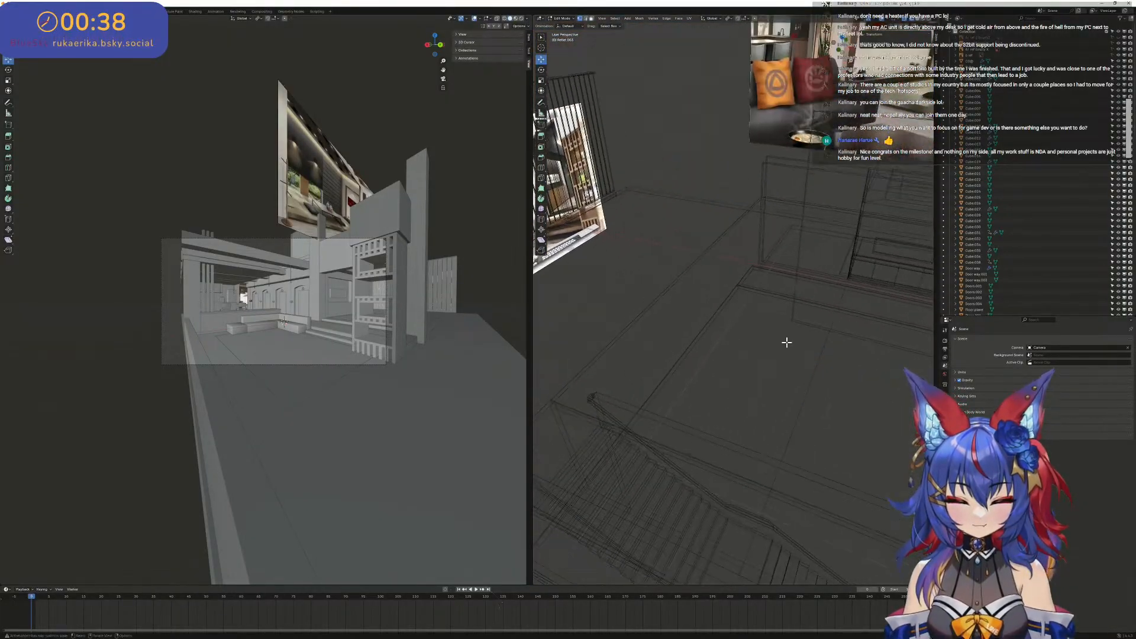
- Switch the wireframe view to solid shading with X-ray off and return to Object Mode
{"action": "left_click", "coordinate": [918, 19]}
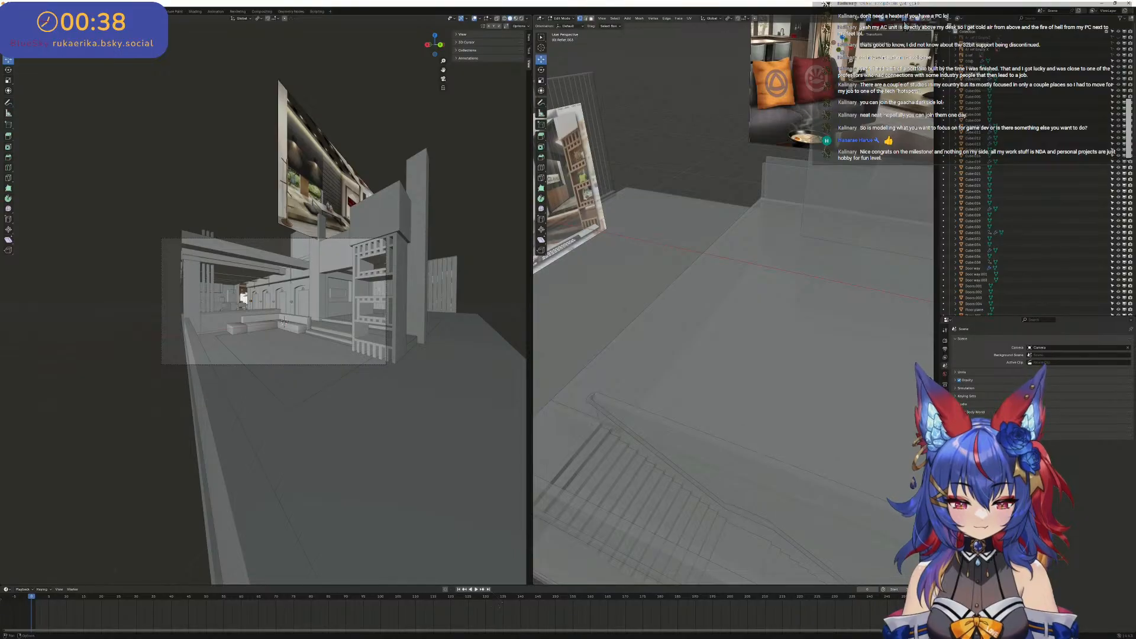
{"action": "left_click", "coordinate": [905, 20]}
{"action": "scroll", "coordinate": [770, 349], "scroll_direction": "down", "scroll_amount": 3}
{"action": "mouse_move", "coordinate": [753, 372]}
{"action": "middle_mouse_down"}
{"action": "mouse_move", "coordinate": [712, 375]}
{"action": "mouse_move", "coordinate": [677, 407]}
{"action": "mouse_move", "coordinate": [736, 387]}
{"action": "mouse_move", "coordinate": [654, 385]}
{"action": "mouse_move", "coordinate": [708, 363]}
{"action": "mouse_move", "coordinate": [779, 213]}
{"action": "mouse_move", "coordinate": [837, 193]}
{"action": "mouse_move", "coordinate": [639, 223]}
{"action": "mouse_move", "coordinate": [649, 247]}
{"action": "mouse_move", "coordinate": [642, 231]}
{"action": "mouse_move", "coordinate": [775, 329]}
{"action": "middle_mouse_up"}
{"action": "key", "text": "Tab"}
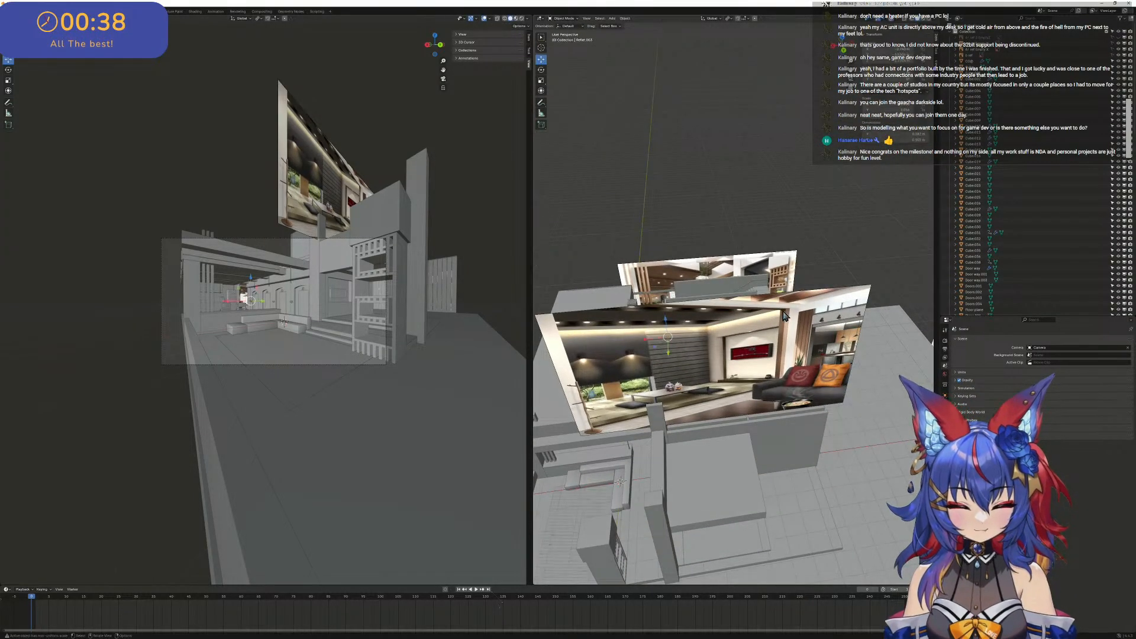
- Duplicate the tatami-area reference image in top view and place the copy over the middle of the room's floor plan
{"action": "scroll", "coordinate": [787, 315], "scroll_direction": "down", "scroll_amount": 4}
{"action": "left_click", "coordinate": [798, 314]}
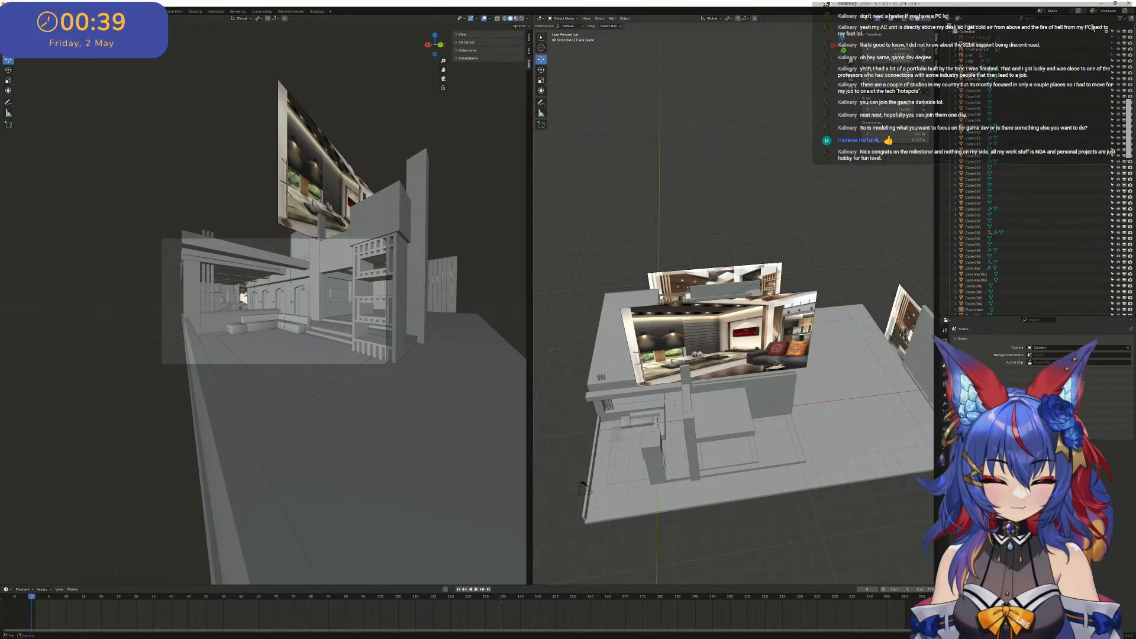
{"action": "scroll", "coordinate": [1042, 172], "scroll_direction": "down", "scroll_amount": 10}
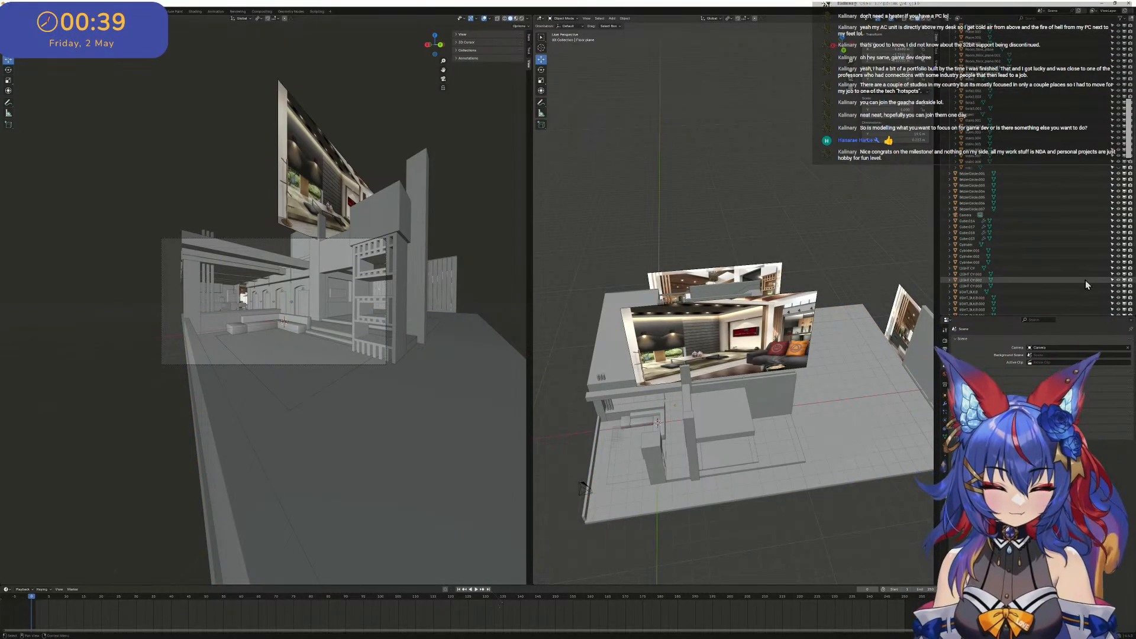
{"action": "scroll", "coordinate": [1087, 285], "scroll_direction": "up", "scroll_amount": 10}
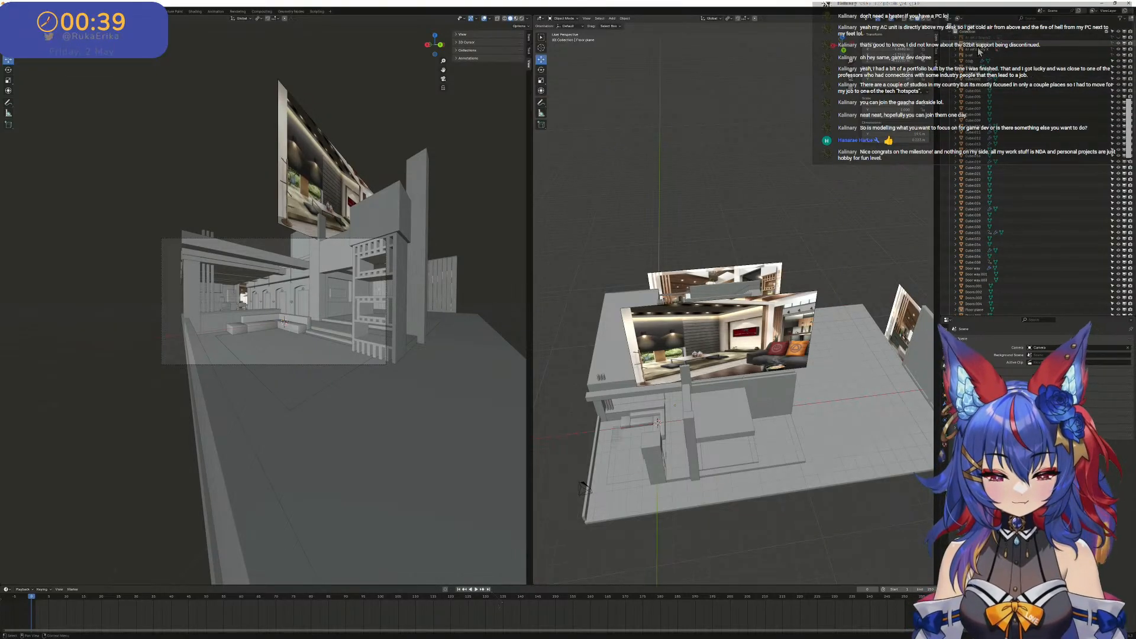
{"action": "left_click", "coordinate": [1119, 61]}
{"action": "left_click", "coordinate": [1120, 59]}
{"action": "left_click", "coordinate": [1094, 56]}
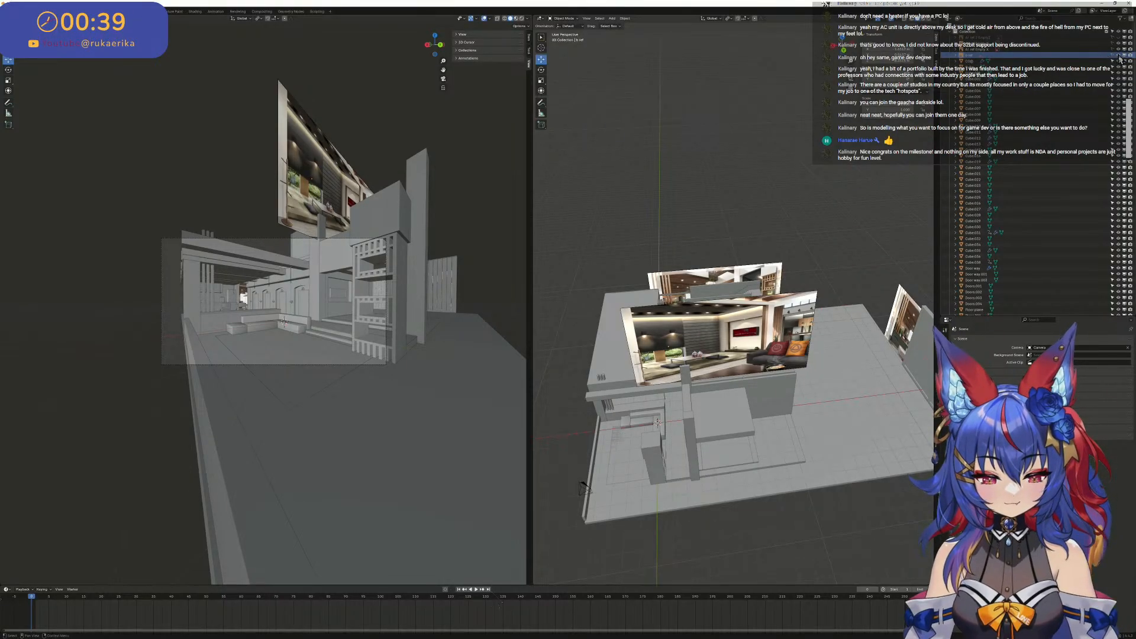
{"action": "left_click", "coordinate": [681, 313]}
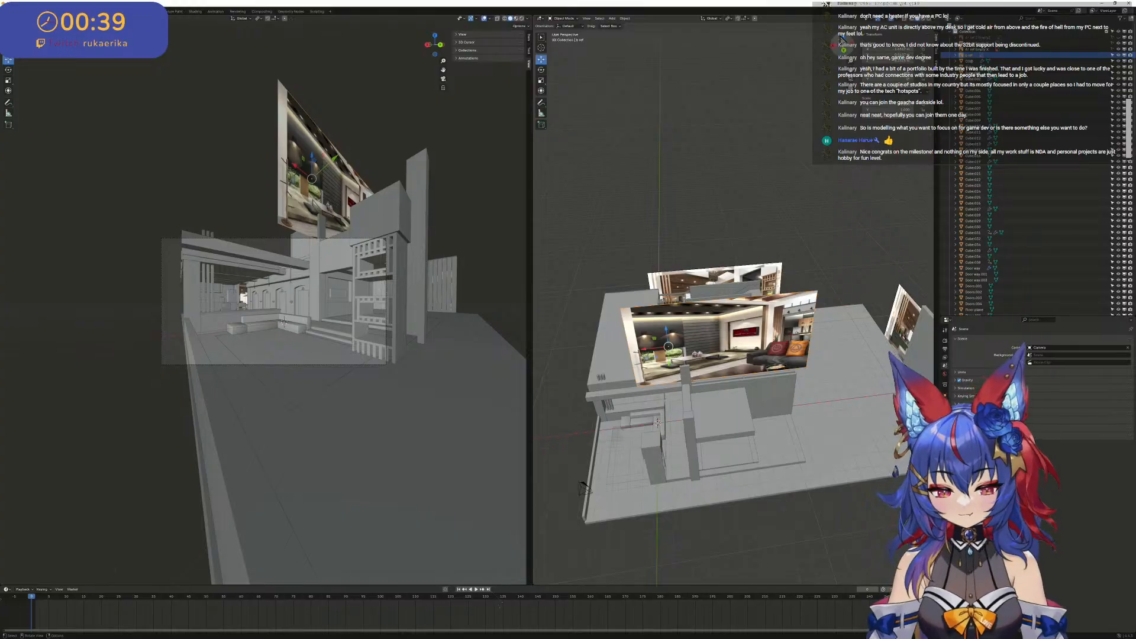
{"action": "key", "text": "KP_7"}
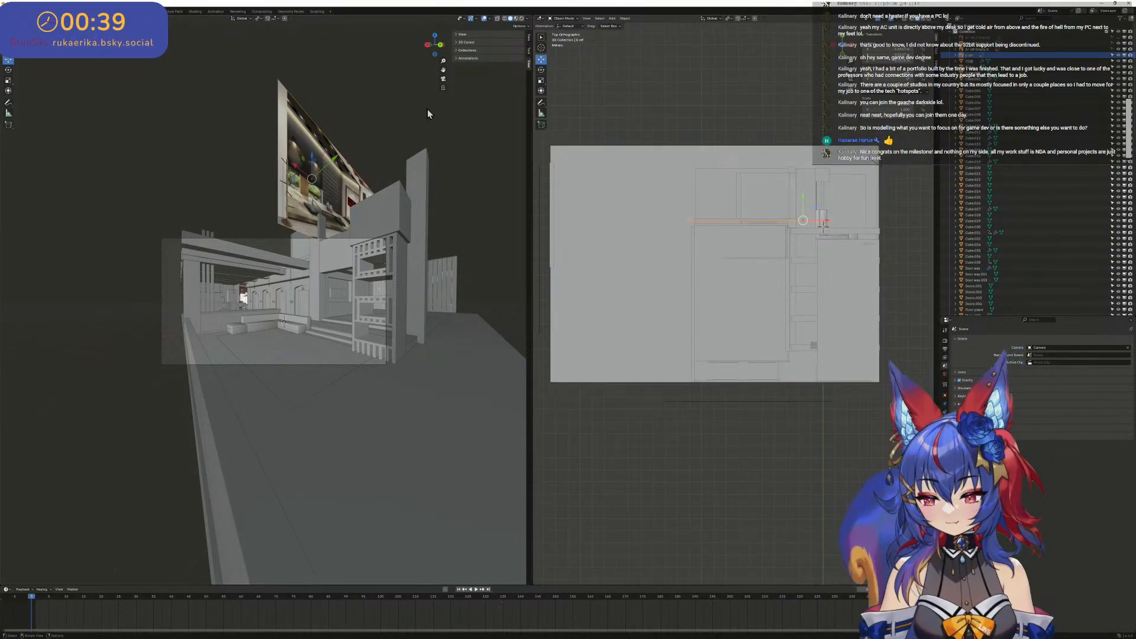
{"action": "key", "text": "shift+d"}
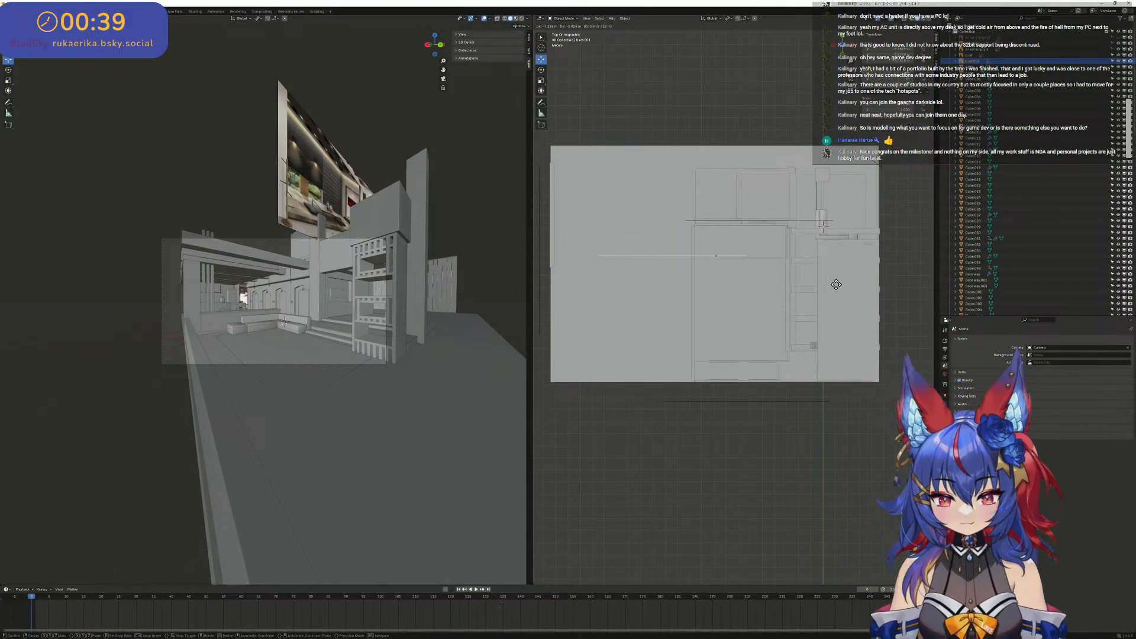
{"action": "left_click", "coordinate": [852, 338]}
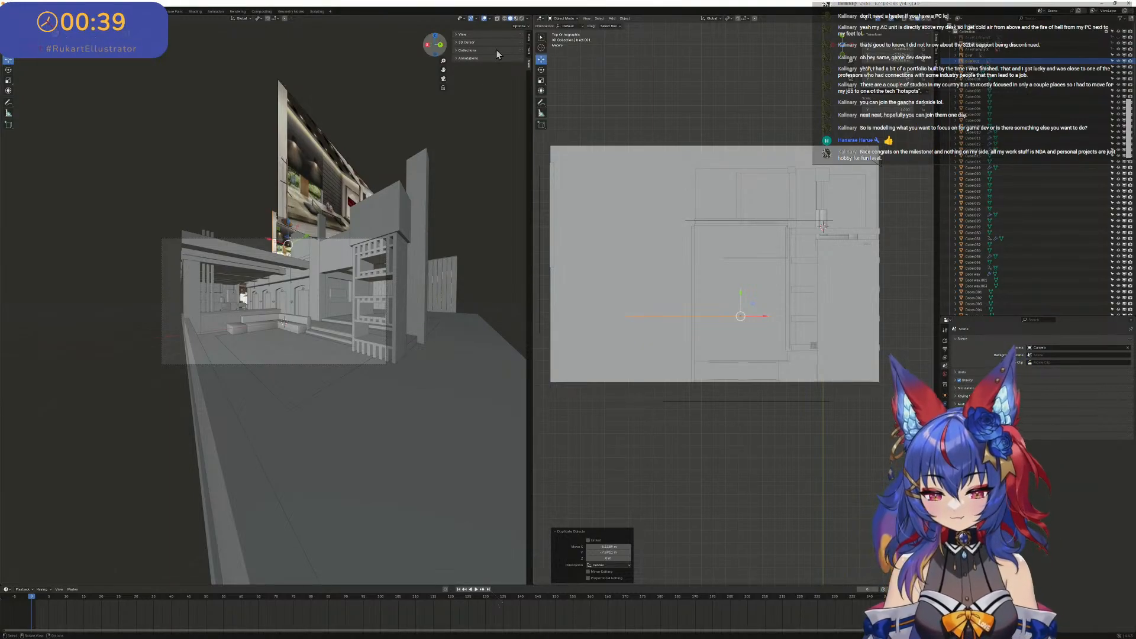
- Rotate the duplicated reference image by 90° in the top view
{"action": "left_click", "coordinate": [541, 70]}
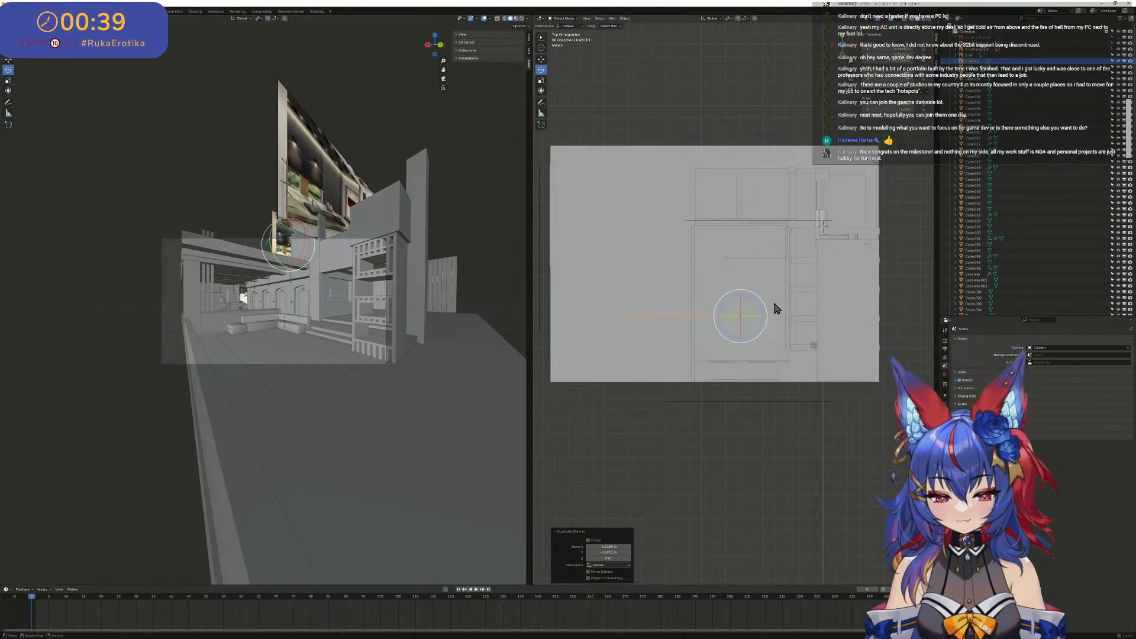
{"action": "left_click_drag", "start_coordinate": [769, 311], "coordinate": [592, 251]}
{"action": "left_click", "coordinate": [606, 552]}
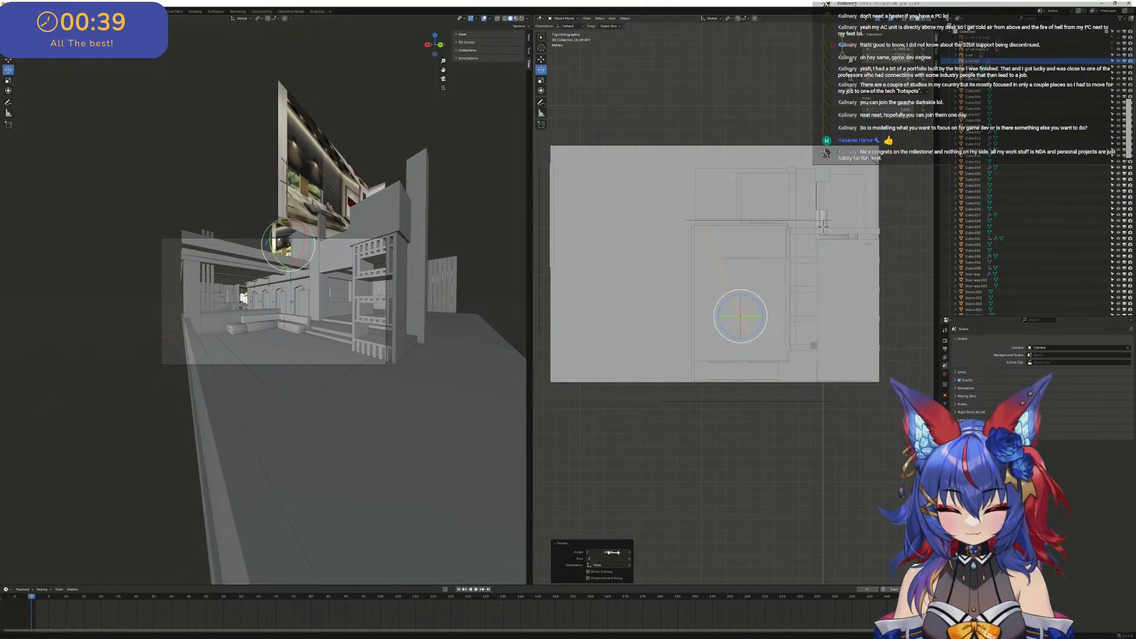
{"action": "type", "text": "90"}
{"action": "key", "text": "Return"}
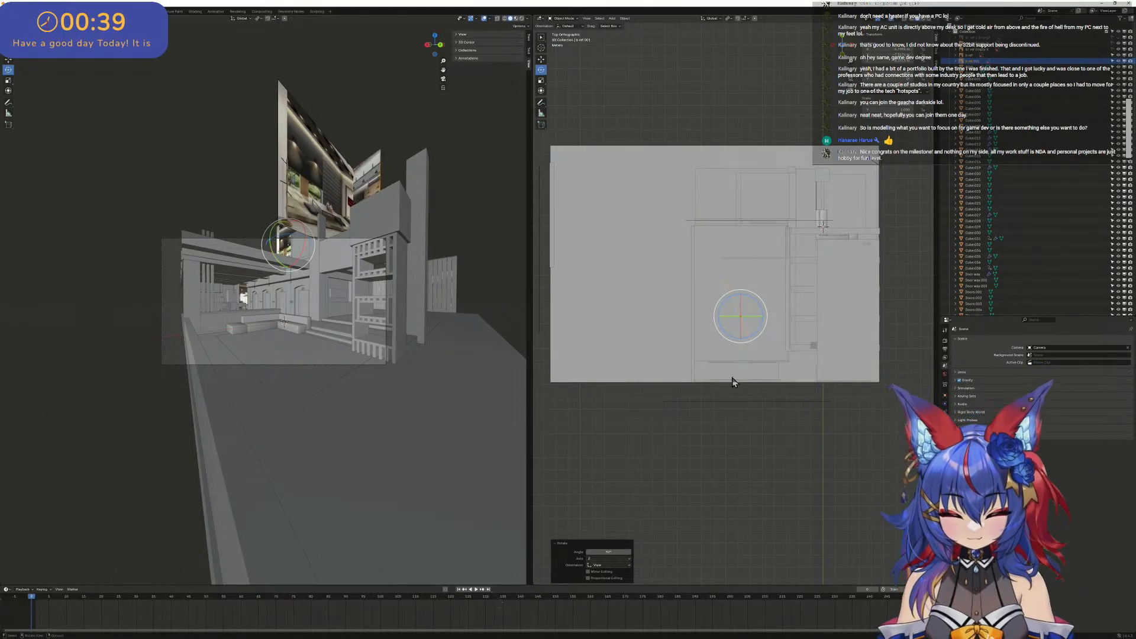
- Move the rotated reference copy along the Y axis so it stands facing the door wall beside the original image
{"action": "scroll", "coordinate": [749, 251], "scroll_direction": "down", "scroll_amount": 1}
{"action": "middle_click_drag", "start_coordinate": [750, 247], "coordinate": [686, 203]}
{"action": "scroll", "coordinate": [687, 203], "scroll_direction": "up", "scroll_amount": 4}
{"action": "scroll", "coordinate": [733, 254], "scroll_direction": "up", "scroll_amount": 4}
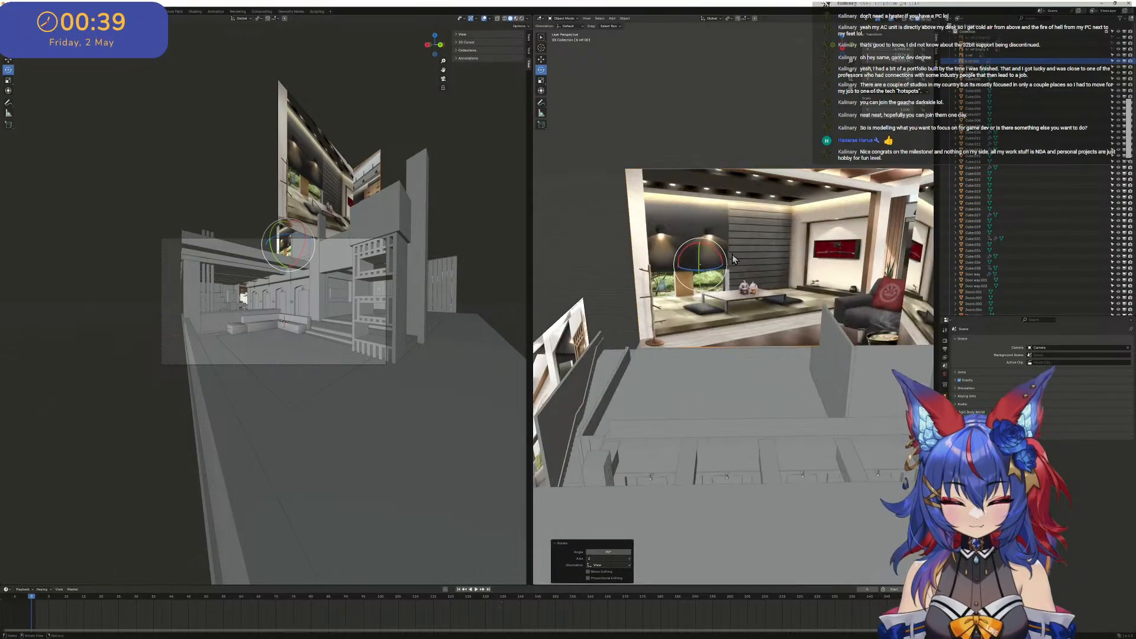
{"action": "scroll", "coordinate": [734, 255], "scroll_direction": "down", "scroll_amount": 3}
{"action": "scroll", "coordinate": [737, 258], "scroll_direction": "up", "scroll_amount": 3}
{"action": "scroll", "coordinate": [737, 255], "scroll_direction": "down", "scroll_amount": 1}
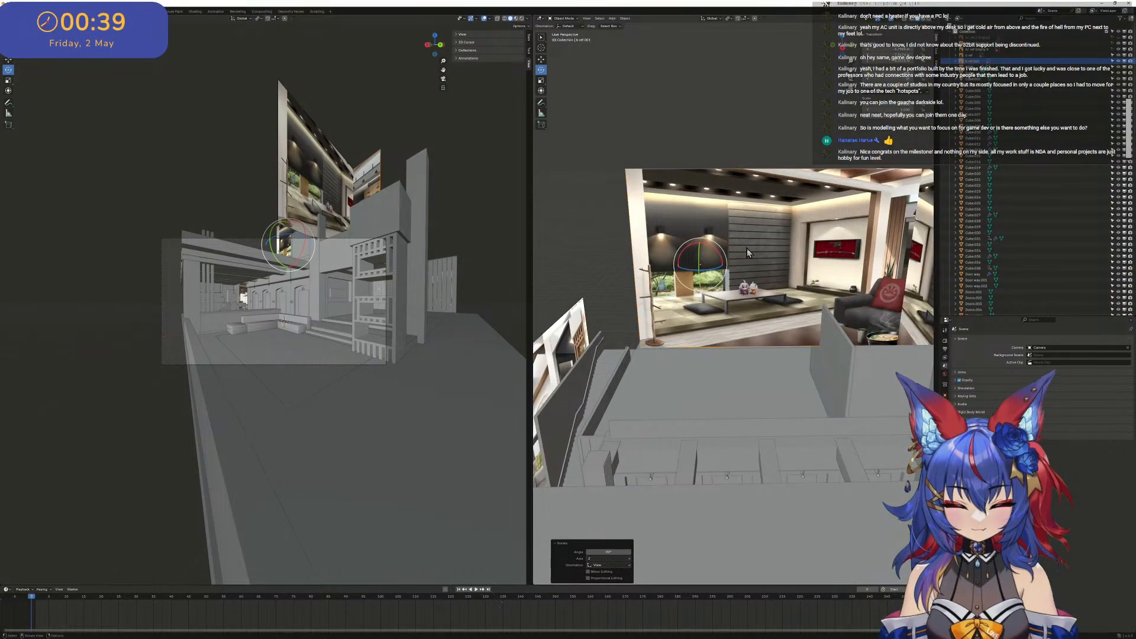
{"action": "middle_click_drag", "start_coordinate": [747, 247], "coordinate": [772, 250]}
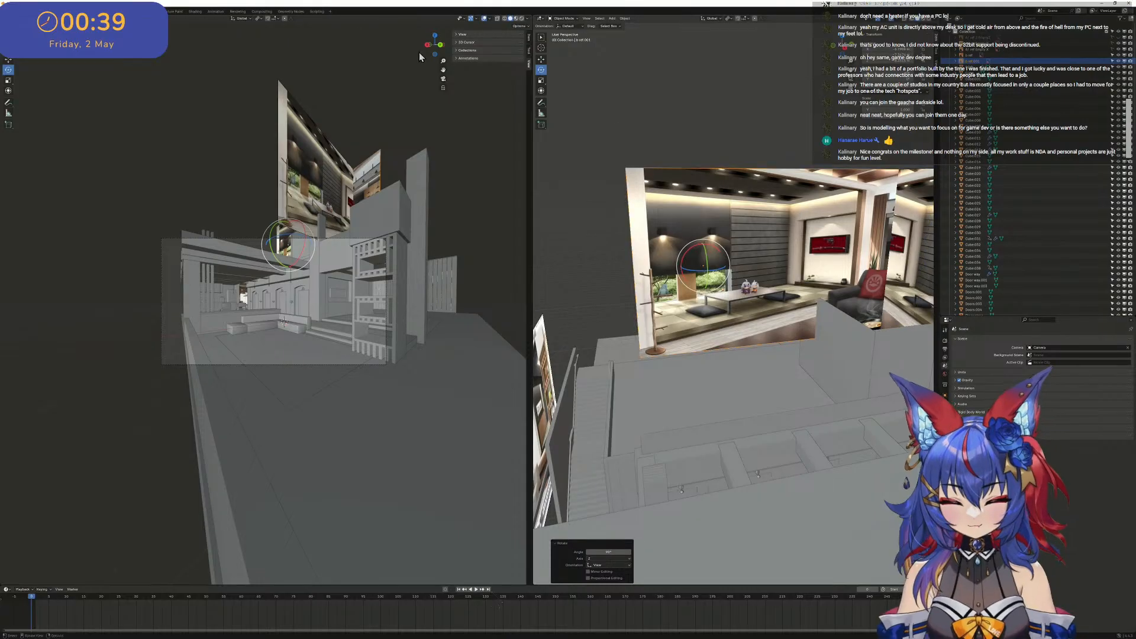
{"action": "left_click", "coordinate": [8, 61]}
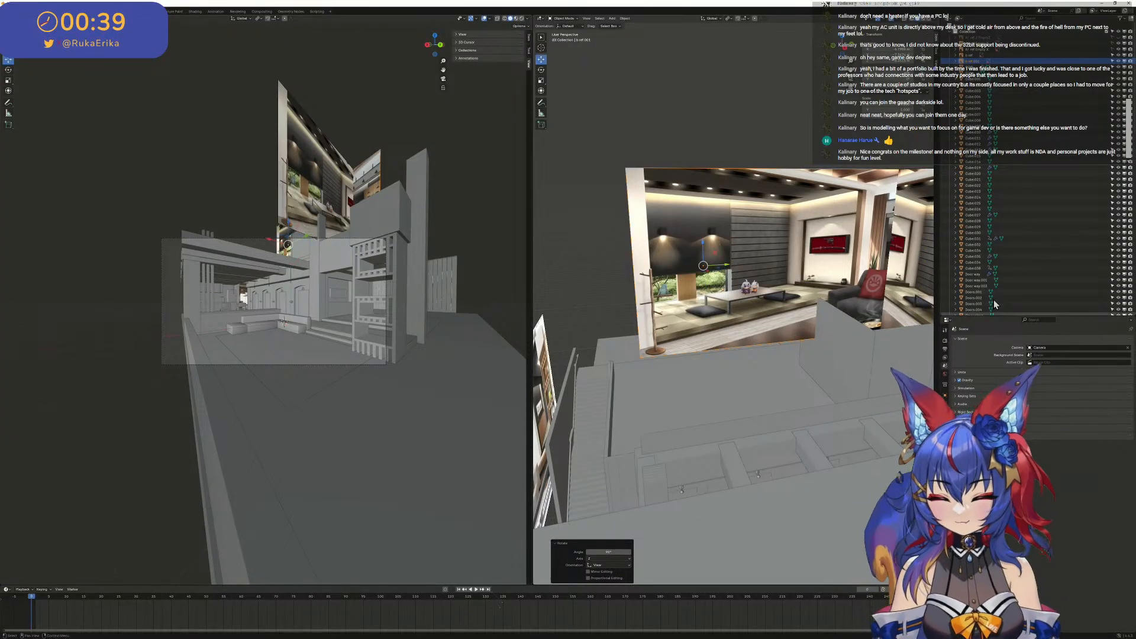
{"action": "left_click_drag", "start_coordinate": [726, 268], "coordinate": [809, 290]}
{"action": "scroll", "coordinate": [808, 288], "scroll_direction": "down", "scroll_amount": 8}
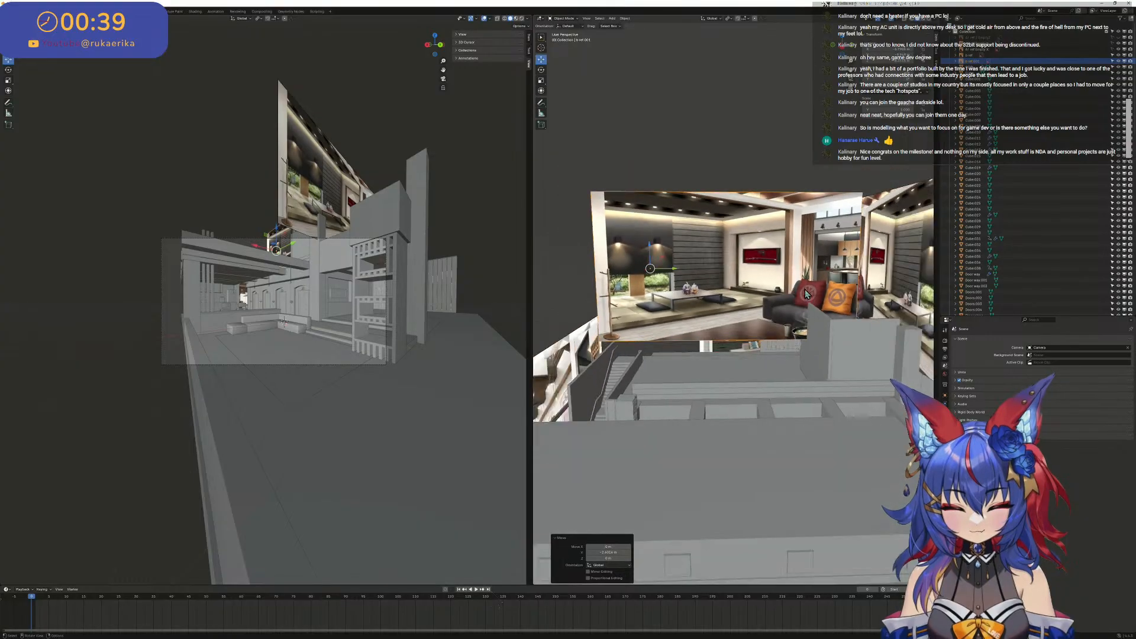
- Examine the rotated reference copy and the original against the room blockout from several angles
{"action": "middle_click_drag", "start_coordinate": [750, 290], "coordinate": [744, 291]}
{"action": "scroll", "coordinate": [747, 290], "scroll_direction": "up", "scroll_amount": 5}
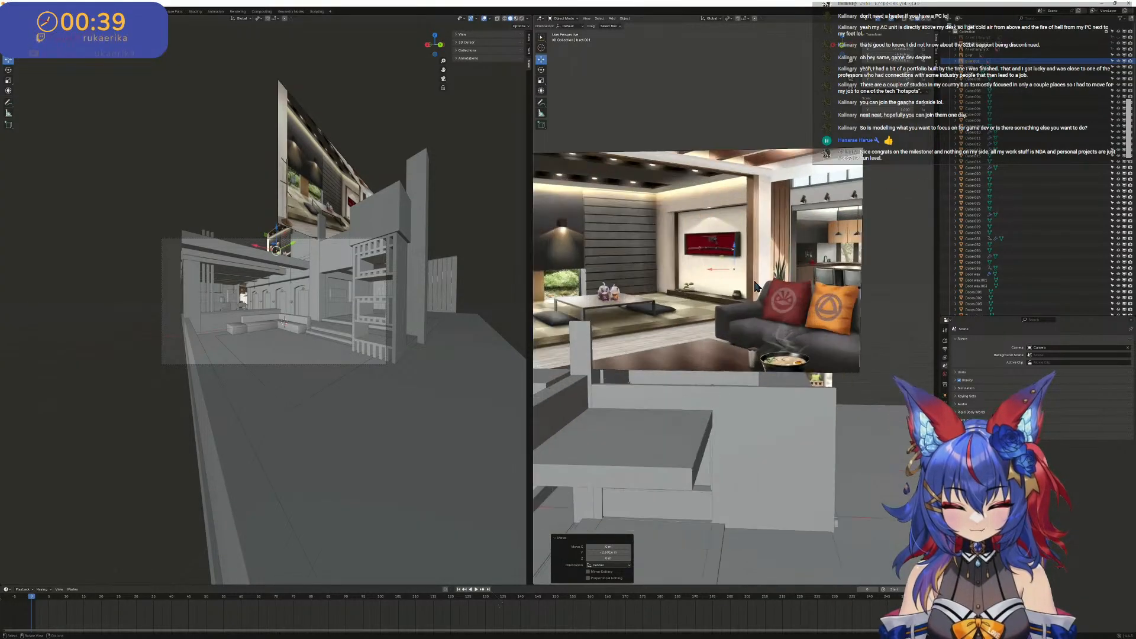
{"action": "scroll", "coordinate": [816, 292], "scroll_direction": "down", "scroll_amount": 4}
{"action": "middle_click_drag", "start_coordinate": [909, 287], "coordinate": [805, 281]}
{"action": "scroll", "coordinate": [831, 295], "scroll_direction": "up", "scroll_amount": 2}
{"action": "scroll", "coordinate": [823, 292], "scroll_direction": "up", "scroll_amount": 2}
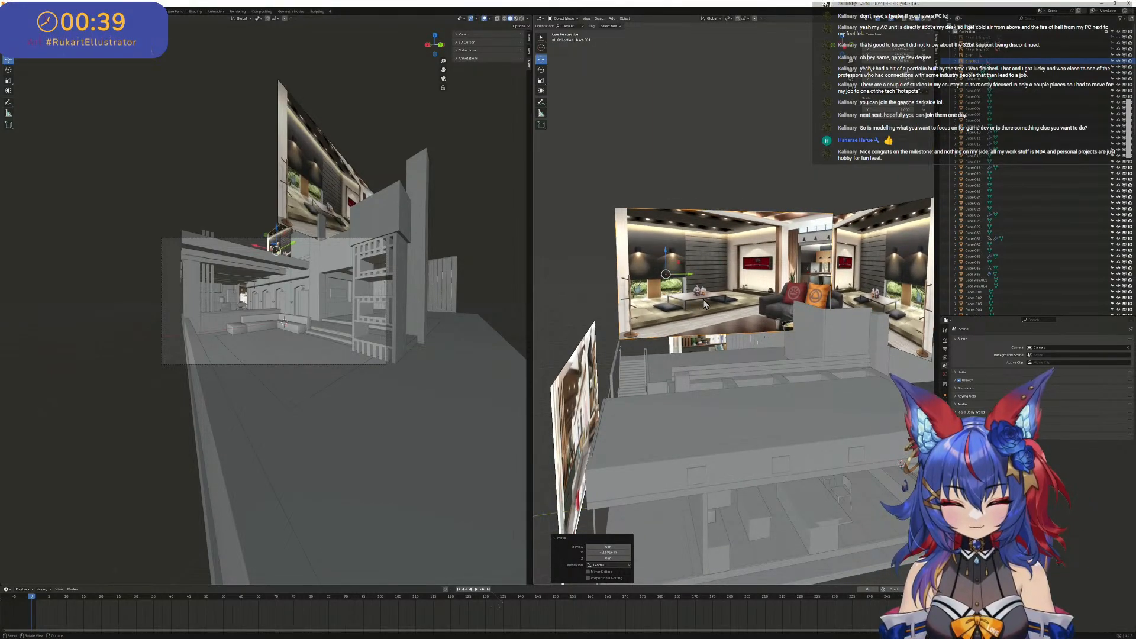
{"action": "middle_click_drag", "start_coordinate": [639, 333], "coordinate": [695, 332]}
{"action": "scroll", "coordinate": [695, 332], "scroll_direction": "up", "scroll_amount": 2}
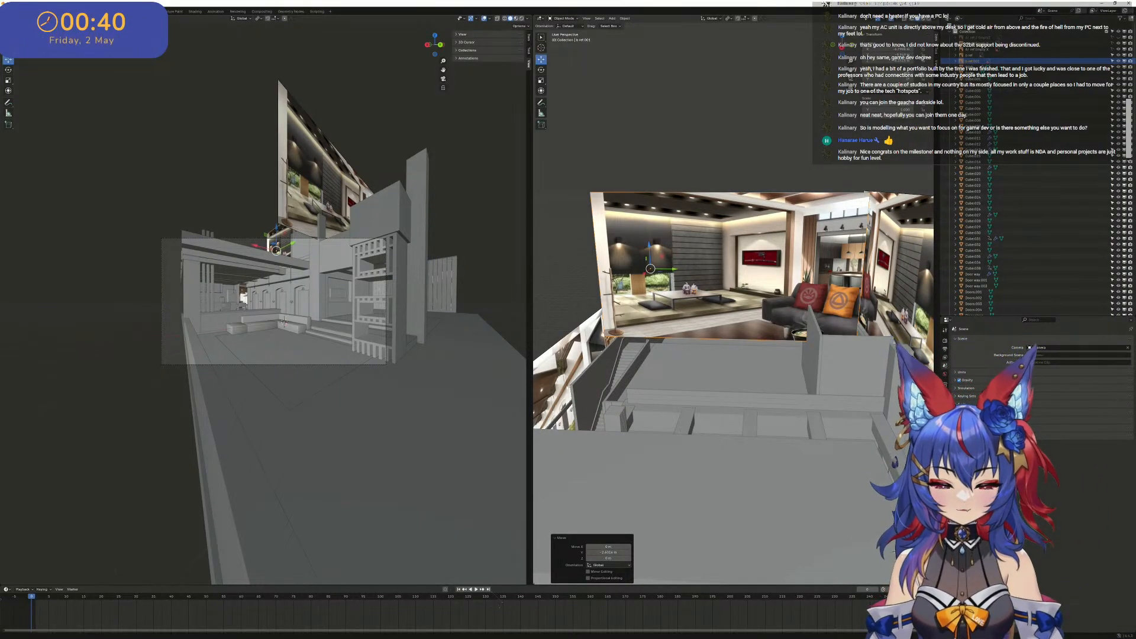
- Capture a screen snip of the EMAKI sign on the wall beside the door
{"action": "scroll", "coordinate": [733, 179], "scroll_direction": "down", "scroll_amount": 4}
{"action": "middle_click_drag", "start_coordinate": [695, 209], "coordinate": [756, 280]}
{"action": "scroll", "coordinate": [566, 389], "scroll_direction": "up", "scroll_amount": 5}
{"action": "scroll", "coordinate": [757, 280], "scroll_direction": "up", "scroll_amount": 4}
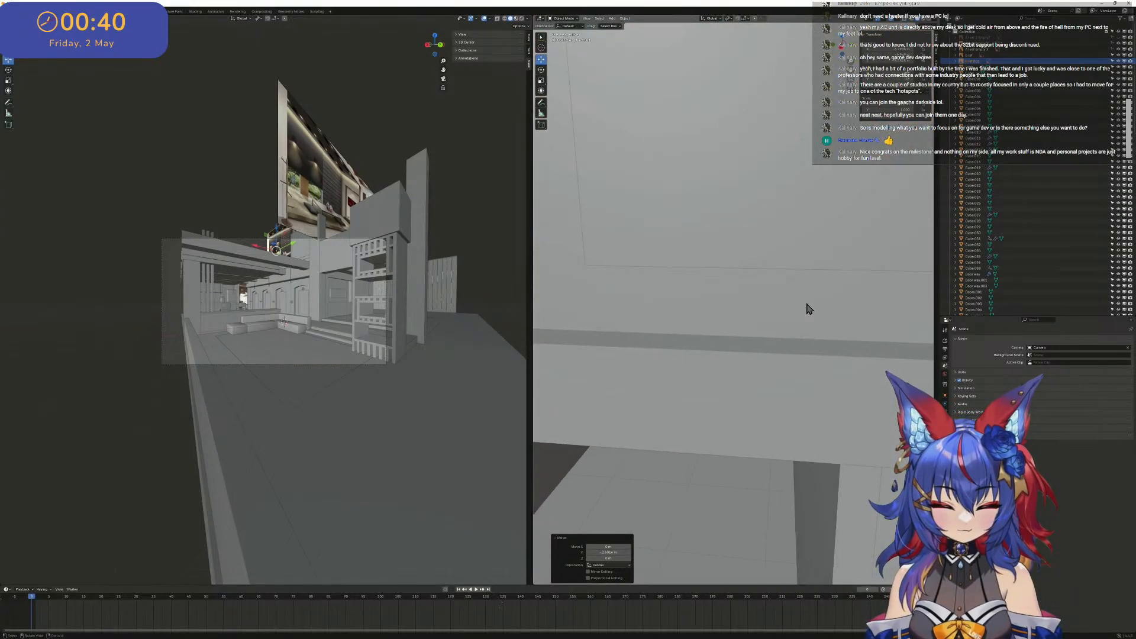
{"action": "middle_click_drag", "start_coordinate": [810, 307], "coordinate": [750, 198]}
{"action": "scroll", "coordinate": [781, 247], "scroll_direction": "up", "scroll_amount": 4}
{"action": "scroll", "coordinate": [692, 275], "scroll_direction": "up", "scroll_amount": 5}
{"action": "scroll", "coordinate": [670, 260], "scroll_direction": "up", "scroll_amount": 4}
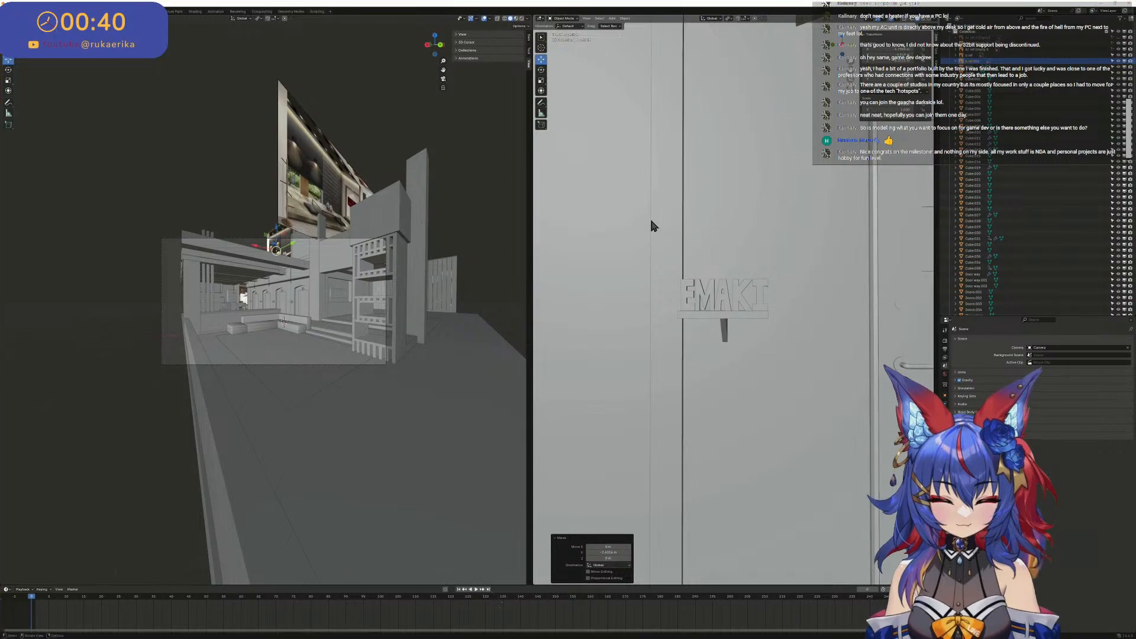
{"action": "key", "text": "super+shift+s"}
{"action": "left_click_drag", "start_coordinate": [652, 220], "coordinate": [815, 357]}
{"action": "middle_click_drag", "start_coordinate": [811, 318], "coordinate": [792, 318]}
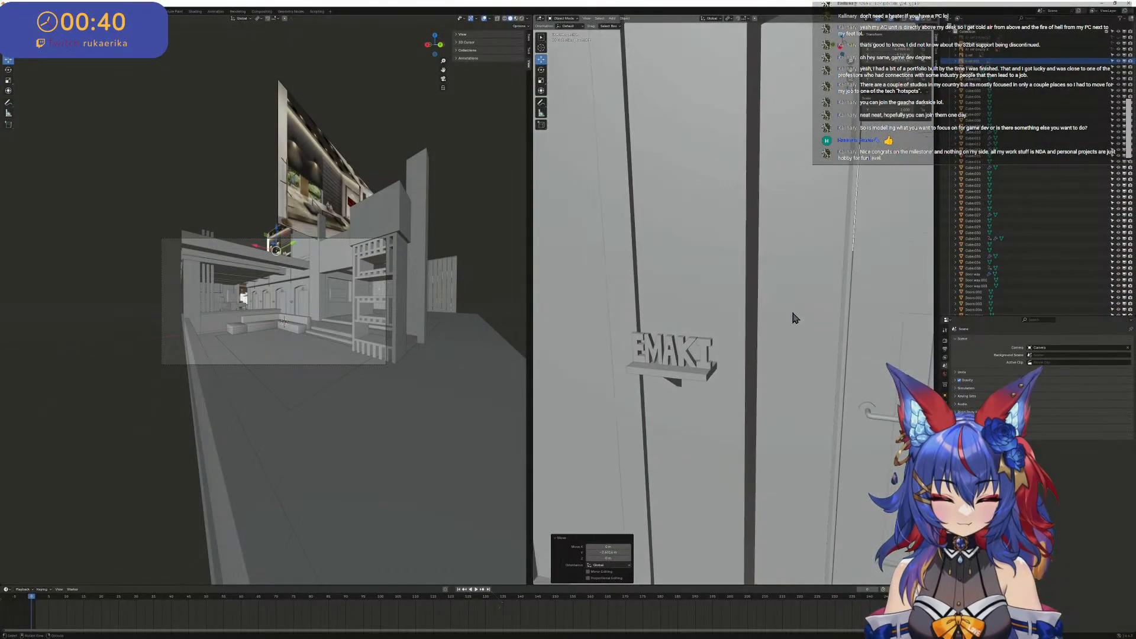